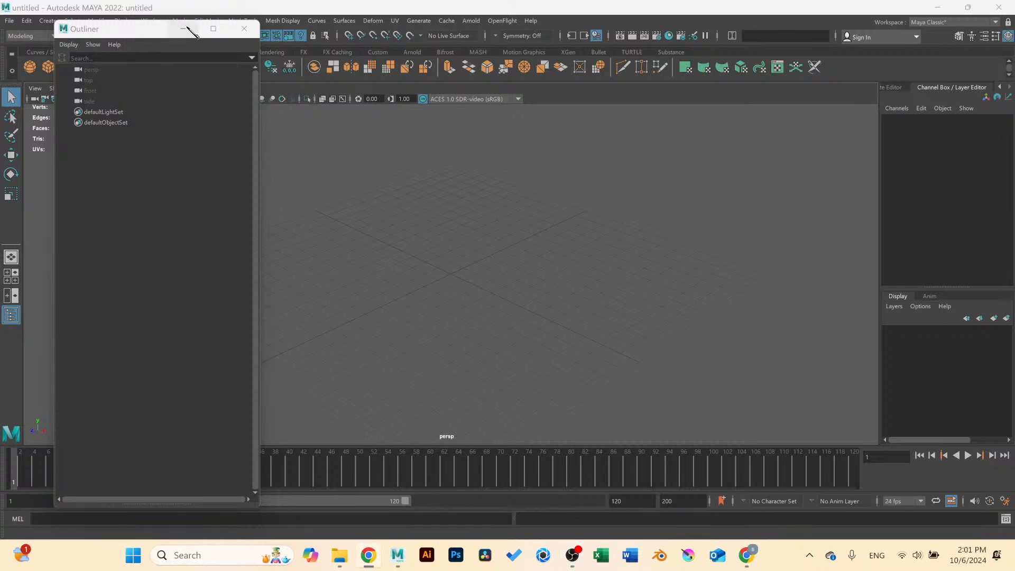
Create a polygon cube, scale it uniformly to about 7.69, and stretch it along X to about 11.04.
{"action": "left_click", "coordinate": [245, 29]}
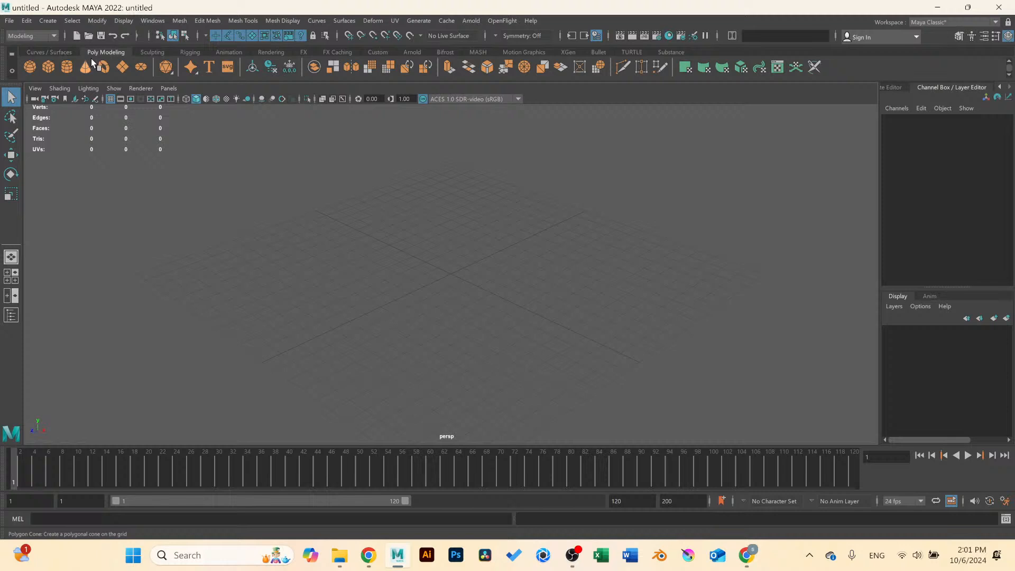
{"action": "left_click", "coordinate": [49, 68]}
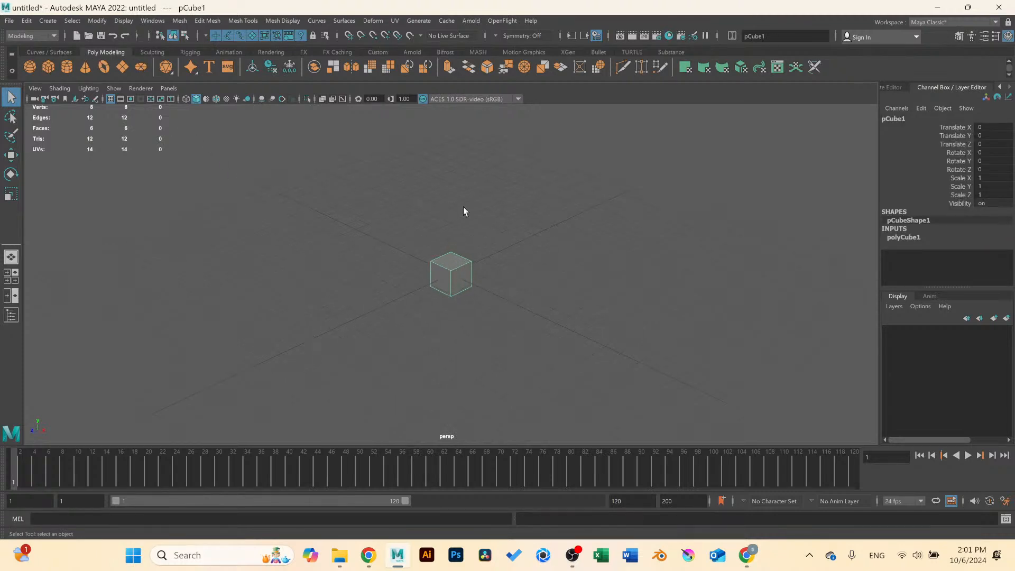
{"action": "key", "text": "5"}
{"action": "left_click_drag", "start_coordinate": [469, 255], "coordinate": [452, 252], "text": "alt"}
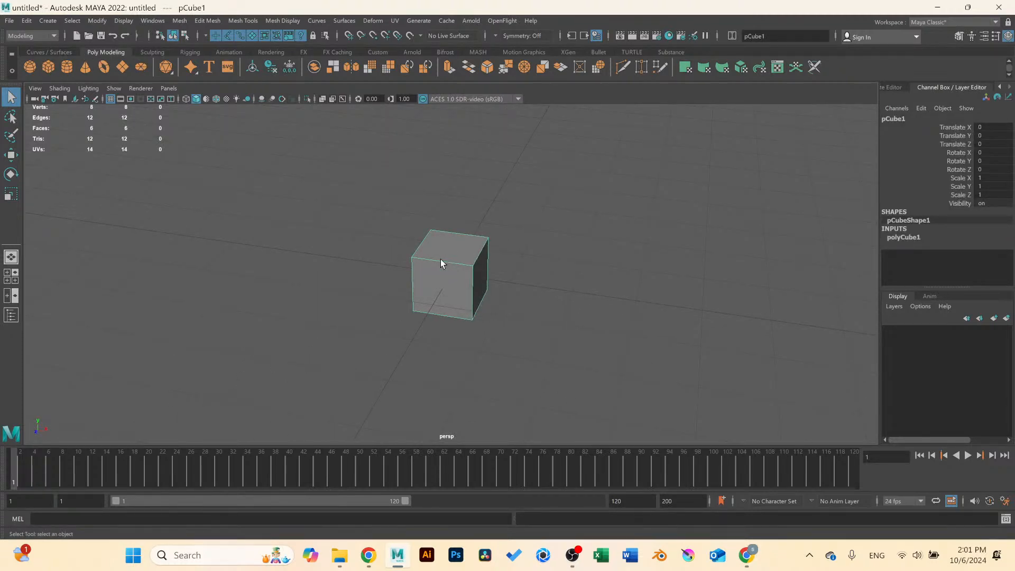
{"action": "key", "text": "r"}
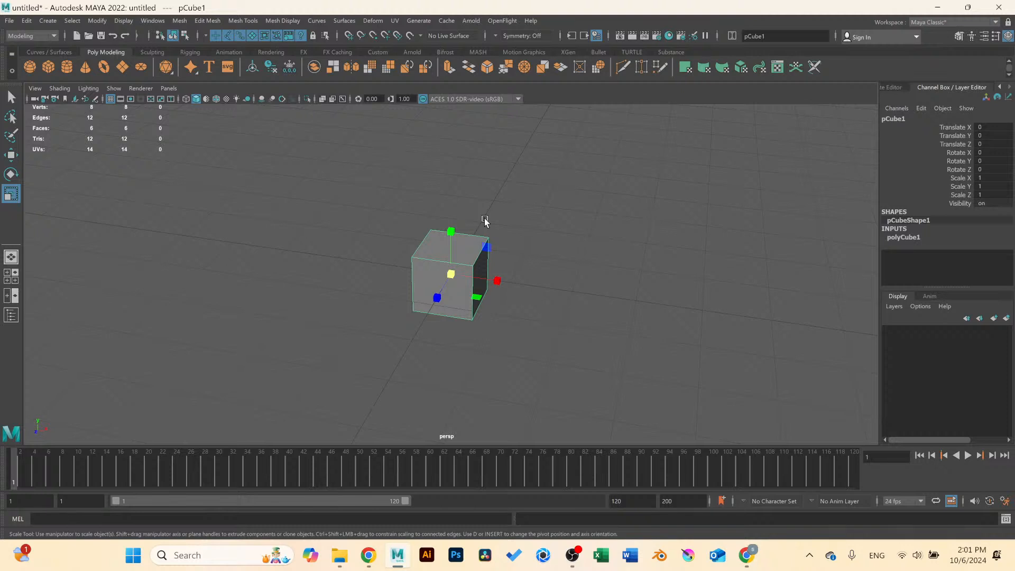
{"action": "left_click_drag", "start_coordinate": [456, 280], "coordinate": [391, 221]}
{"action": "mouse_move", "coordinate": [465, 267]}
{"action": "left_mouse_down", "text": "alt"}
{"action": "mouse_move", "coordinate": [456, 256]}
{"action": "mouse_move", "coordinate": [474, 277]}
{"action": "left_mouse_up", "text": "alt"}
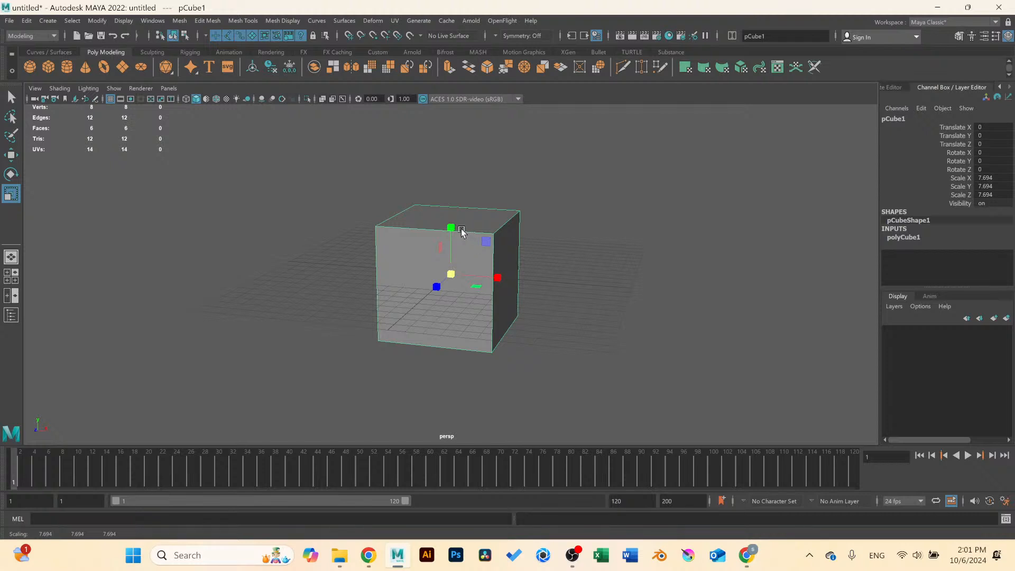
{"action": "left_click_drag", "start_coordinate": [465, 224], "coordinate": [483, 292], "text": "alt"}
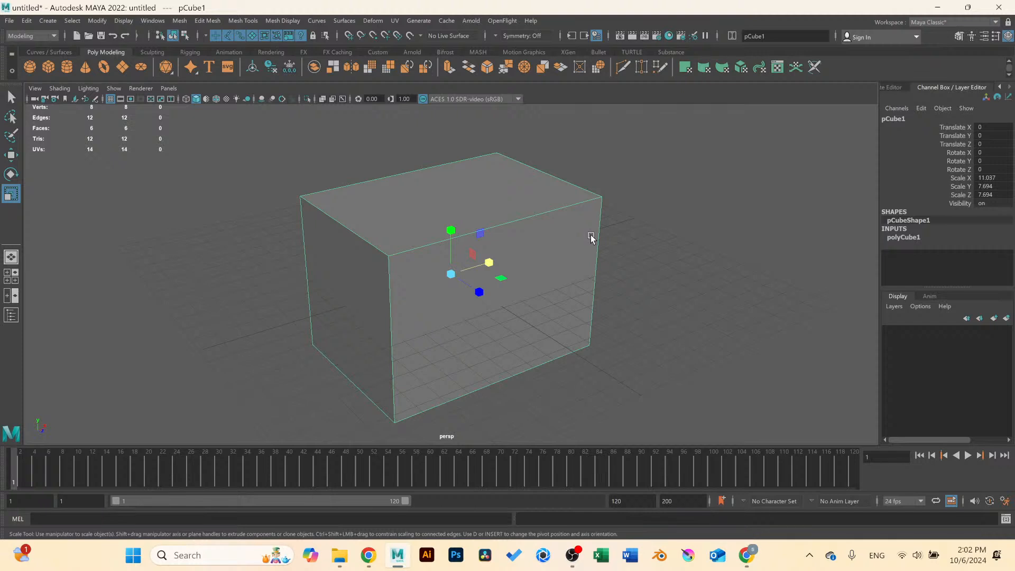
{"action": "left_click_drag", "start_coordinate": [517, 227], "coordinate": [522, 274], "text": "alt"}
{"action": "left_click_drag", "start_coordinate": [514, 236], "coordinate": [403, 223], "text": "alt"}
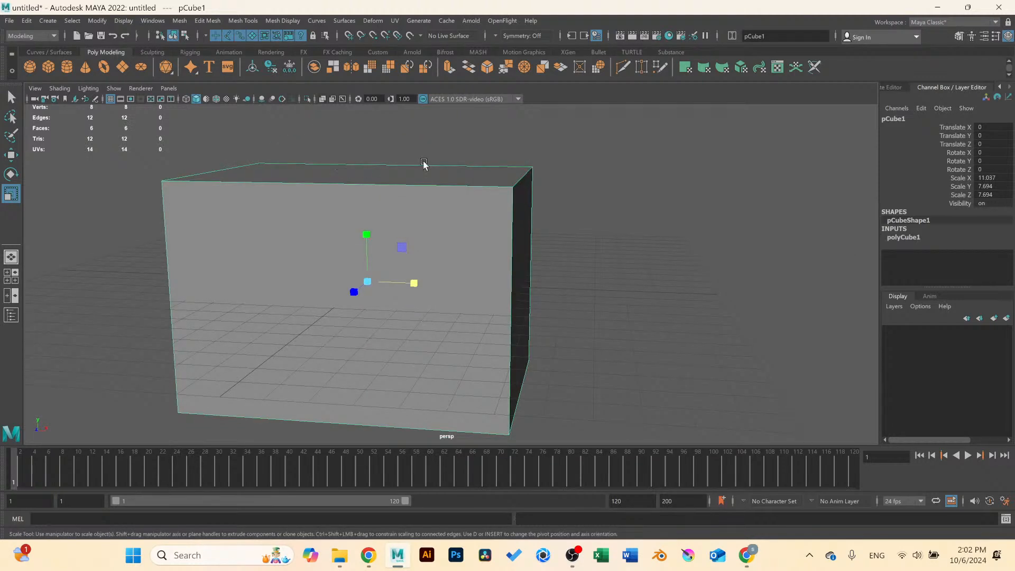
{"action": "scroll", "coordinate": [418, 280], "scroll_direction": "down", "scroll_amount": 2}
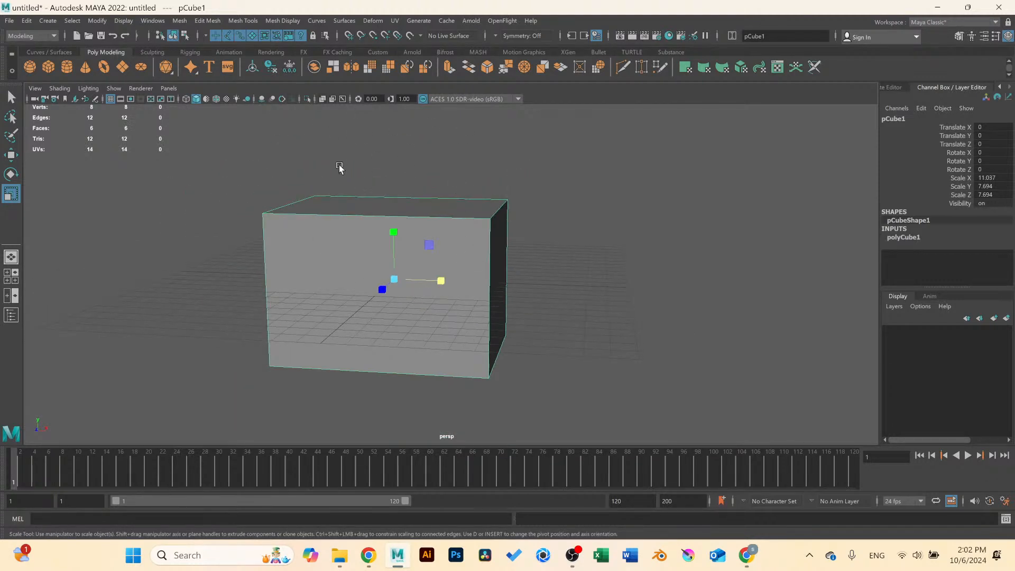
{"action": "left_click_drag", "start_coordinate": [379, 160], "coordinate": [431, 191], "text": "alt"}
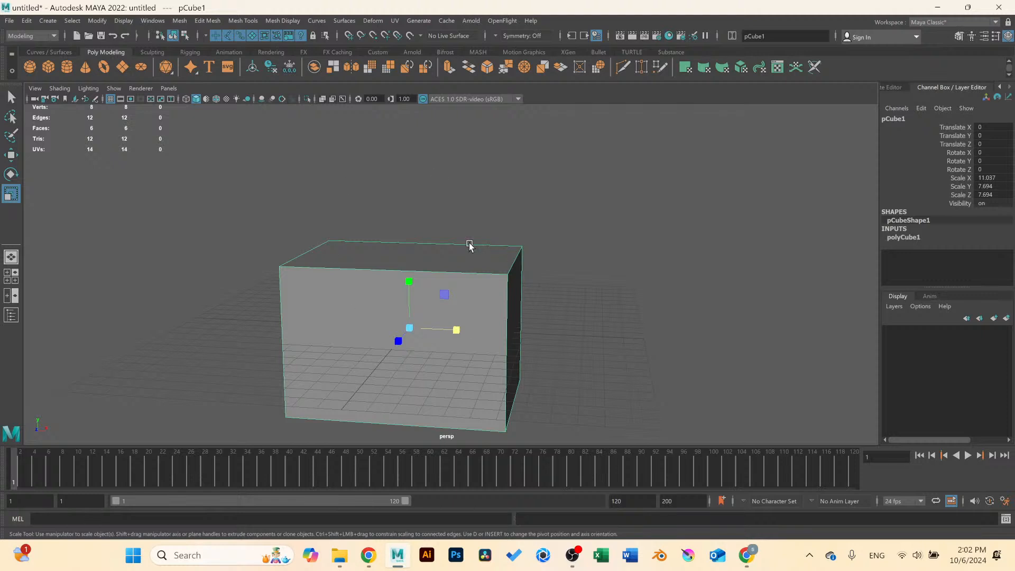
{"action": "scroll", "coordinate": [428, 279], "scroll_direction": "down", "scroll_amount": 2}
{"action": "scroll", "coordinate": [473, 303], "scroll_direction": "up", "scroll_amount": 2}
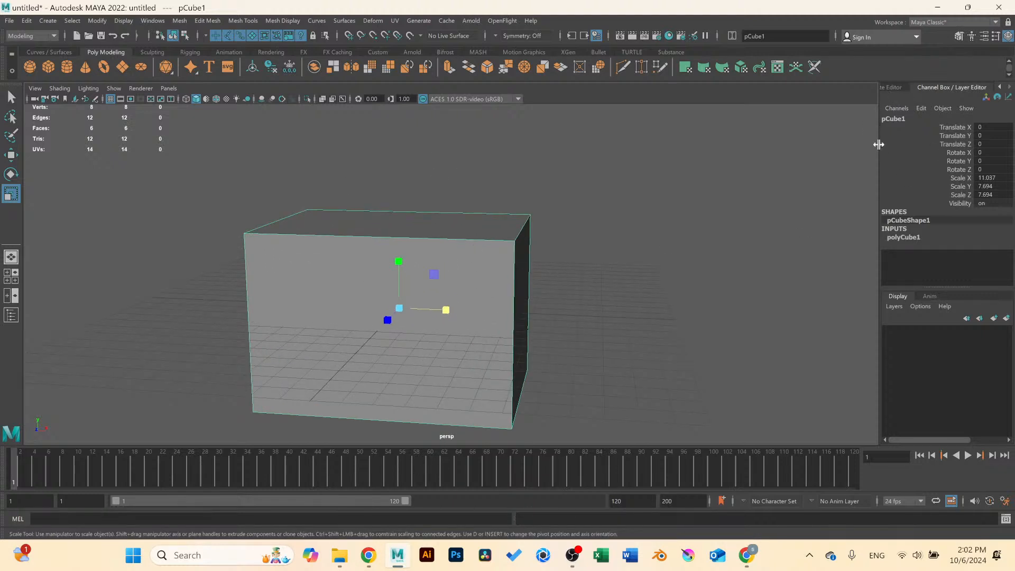
Bevel the edges of the box with a fraction of 0.18.
{"action": "left_click_drag", "start_coordinate": [879, 127], "coordinate": [805, 127]}
{"action": "left_click", "coordinate": [884, 86]}
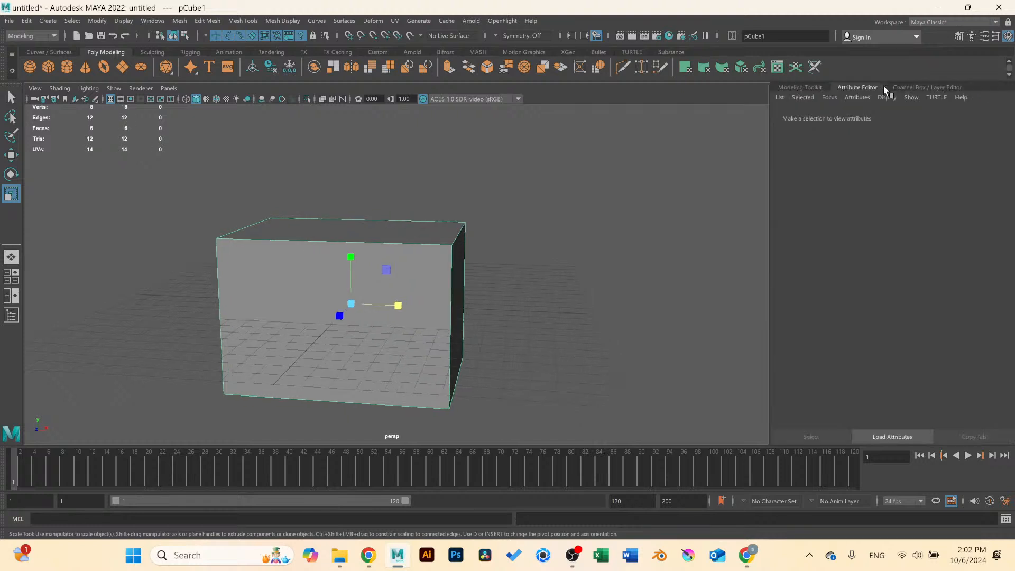
{"action": "left_click", "coordinate": [801, 86]}
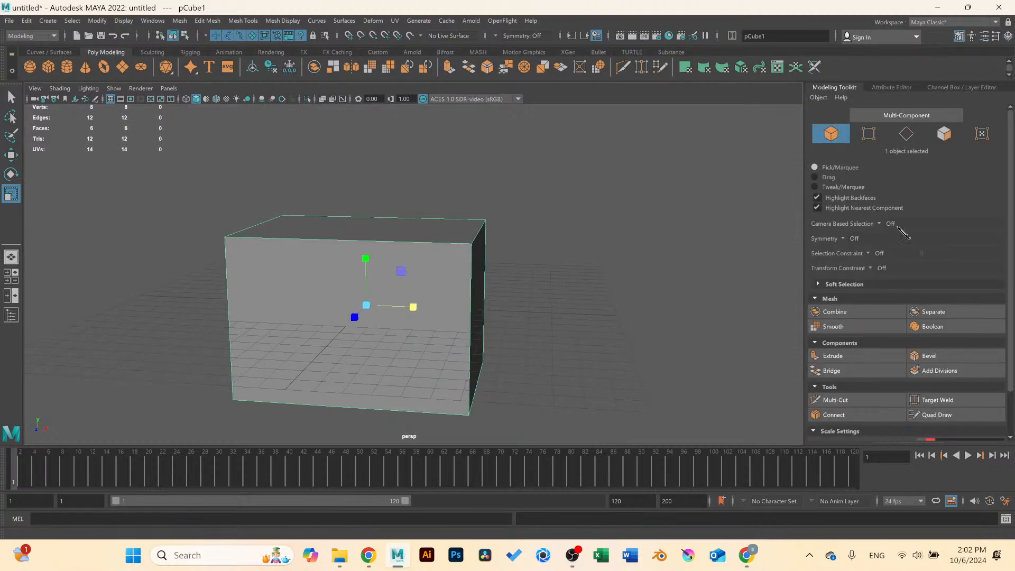
{"action": "left_click", "coordinate": [937, 357]}
{"action": "scroll", "coordinate": [154, 171], "scroll_direction": "up", "scroll_amount": 1}
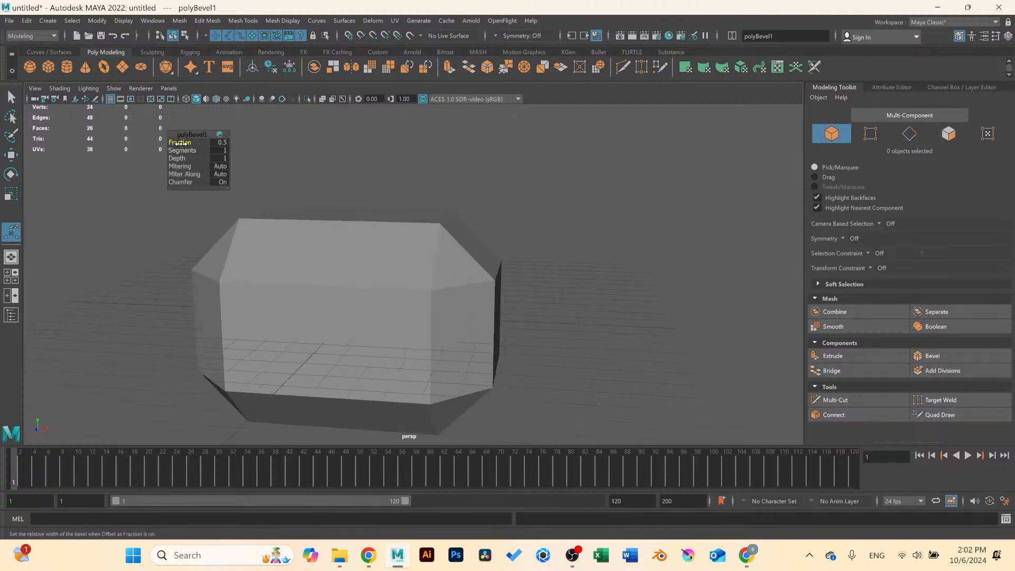
{"action": "left_click_drag", "start_coordinate": [181, 142], "coordinate": [169, 141]}
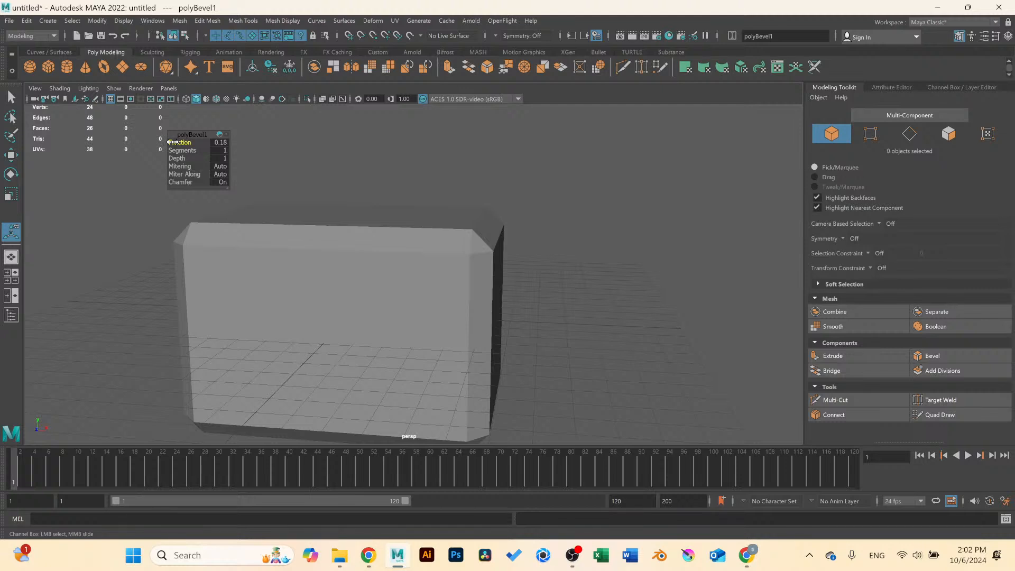
Scale the box's bottom vertices inward along X in the front view so its sides taper downward.
{"action": "scroll", "coordinate": [589, 236], "scroll_direction": "down", "scroll_amount": 3}
{"action": "left_click_drag", "start_coordinate": [512, 268], "coordinate": [392, 299], "text": "alt"}
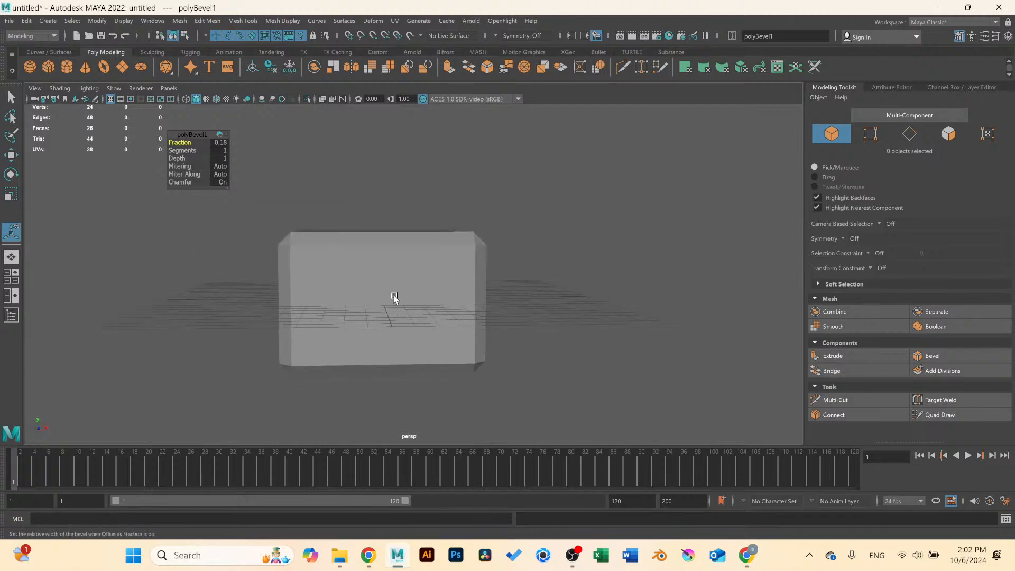
{"action": "left_click", "coordinate": [394, 299]}
{"action": "right_click_drag", "start_coordinate": [397, 292], "coordinate": [344, 288]}
{"action": "key", "text": "space"}
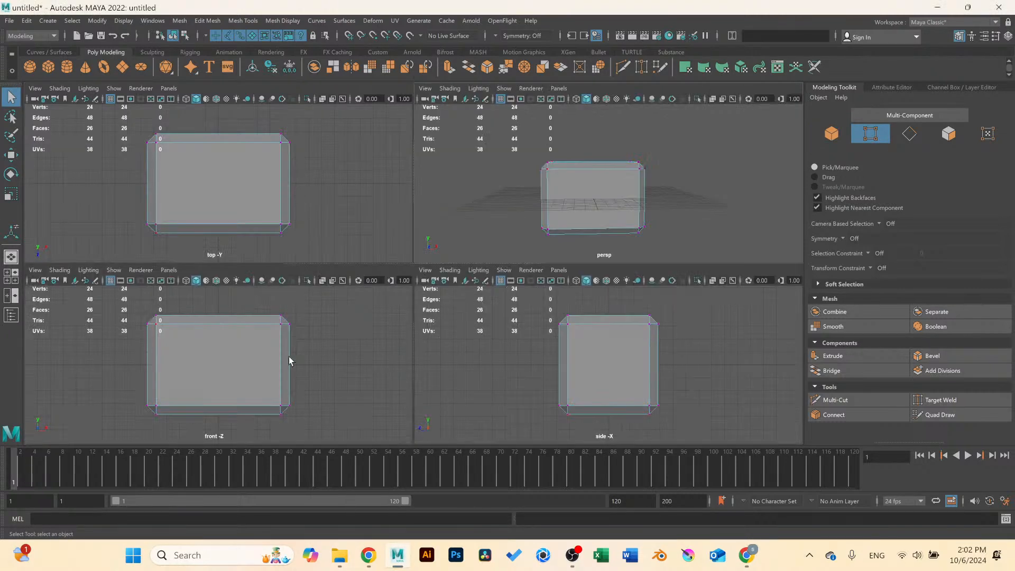
{"action": "key", "text": "space"}
{"action": "middle_click_drag", "start_coordinate": [429, 328], "coordinate": [412, 251], "text": "alt"}
{"action": "left_click_drag", "start_coordinate": [134, 245], "coordinate": [558, 391]}
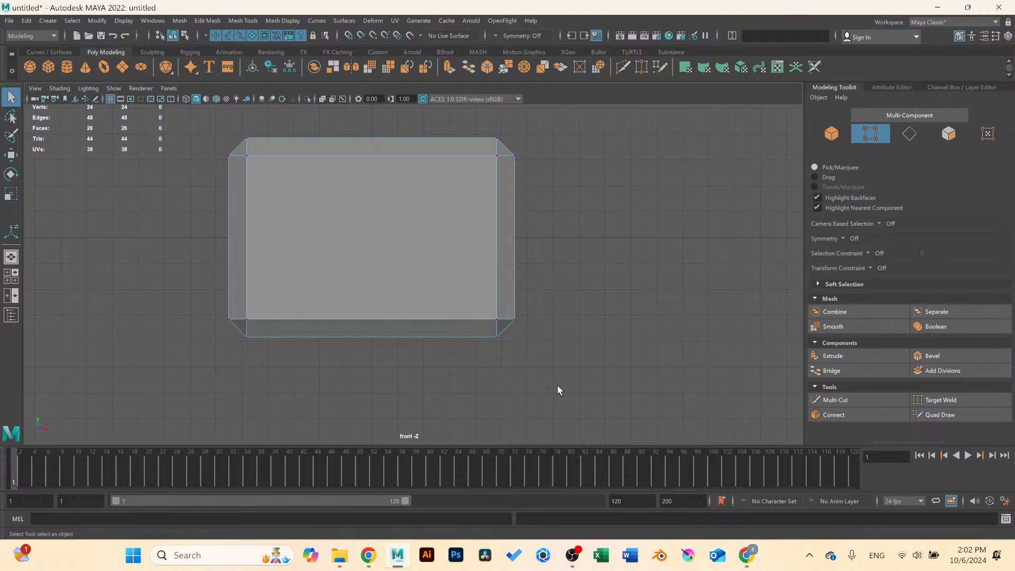
{"action": "key", "text": "r"}
{"action": "left_click_drag", "start_coordinate": [416, 328], "coordinate": [413, 329]}
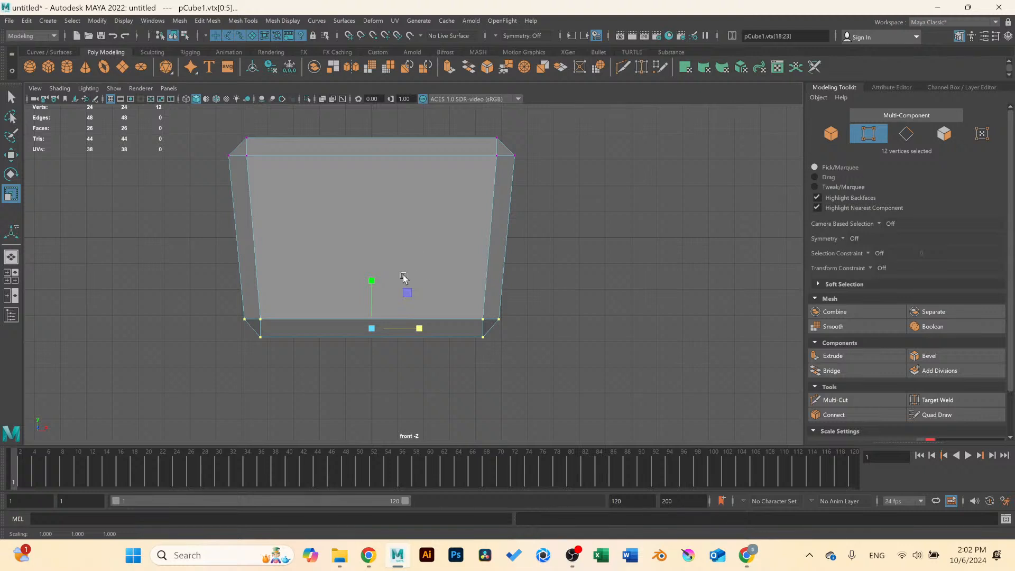
Raise the bottom vertices of the tapered box to about Y -3.3 cm.
{"action": "key", "text": "w"}
{"action": "left_click_drag", "start_coordinate": [372, 277], "coordinate": [373, 263]}
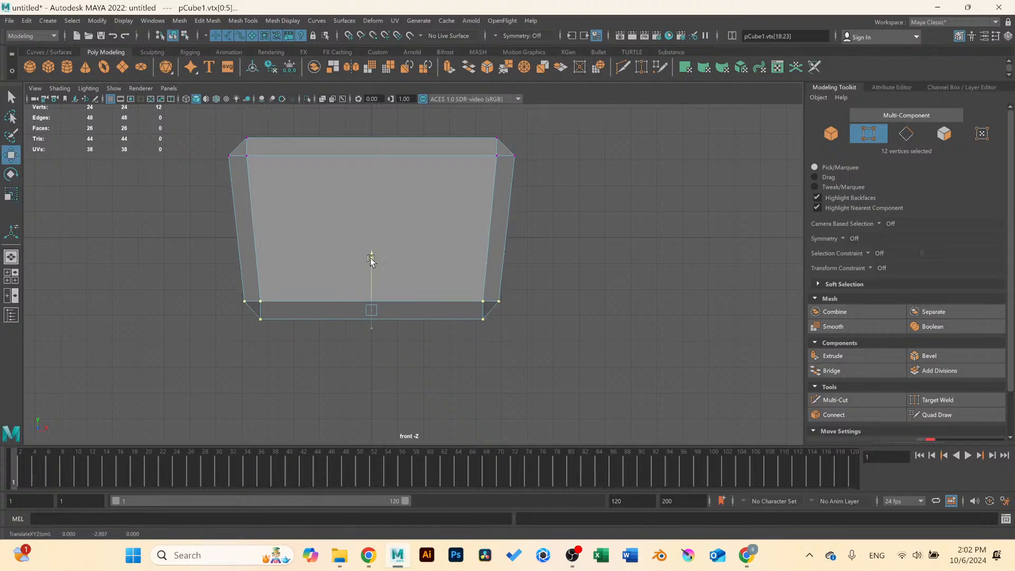
{"action": "middle_click_drag", "start_coordinate": [372, 263], "coordinate": [449, 266], "text": "alt"}
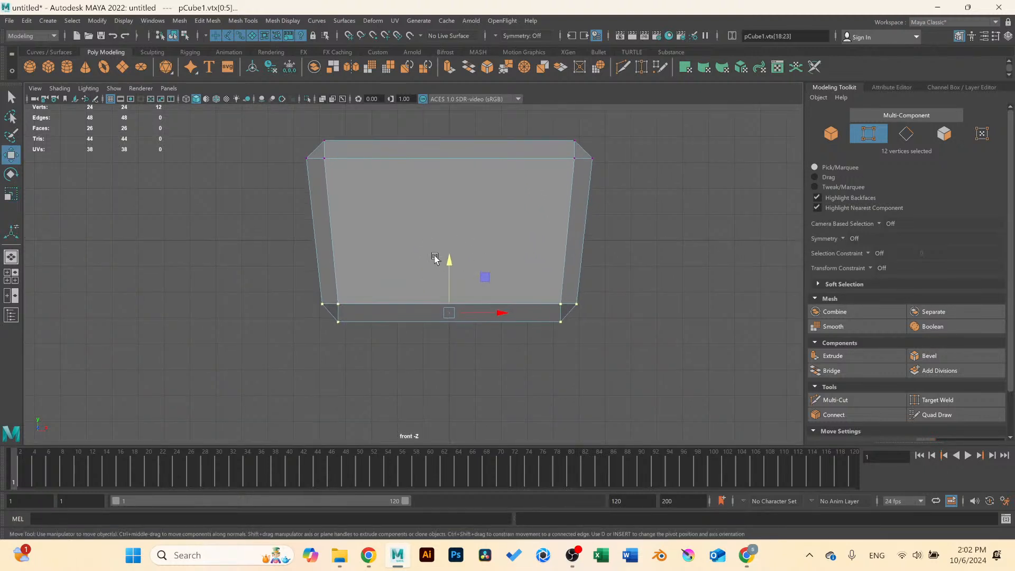
{"action": "left_click_drag", "start_coordinate": [446, 265], "coordinate": [449, 279]}
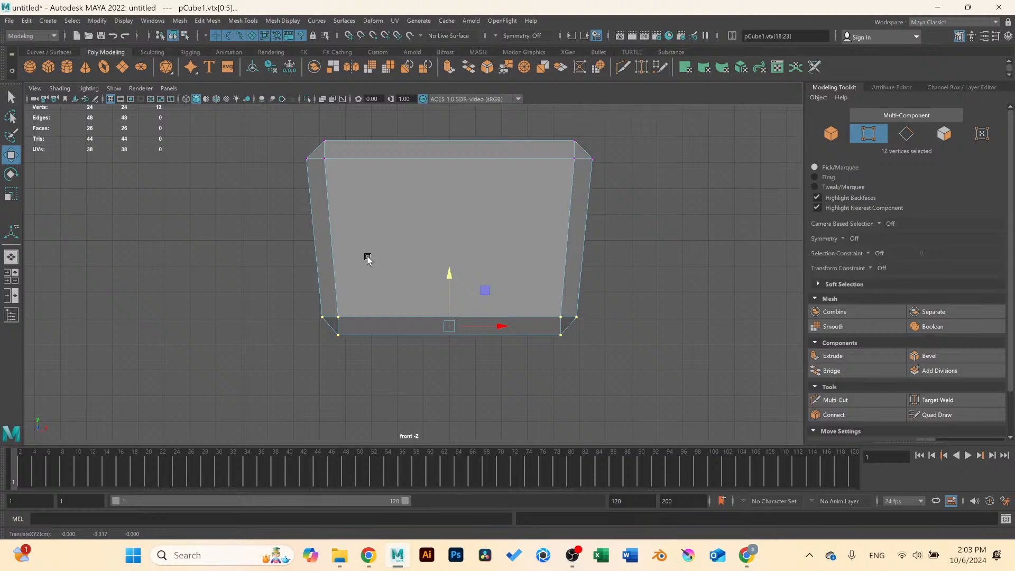
Create a second polygon cube, scale it into a box wider than the first, and place it around the first box's base.
{"action": "left_click", "coordinate": [49, 67]}
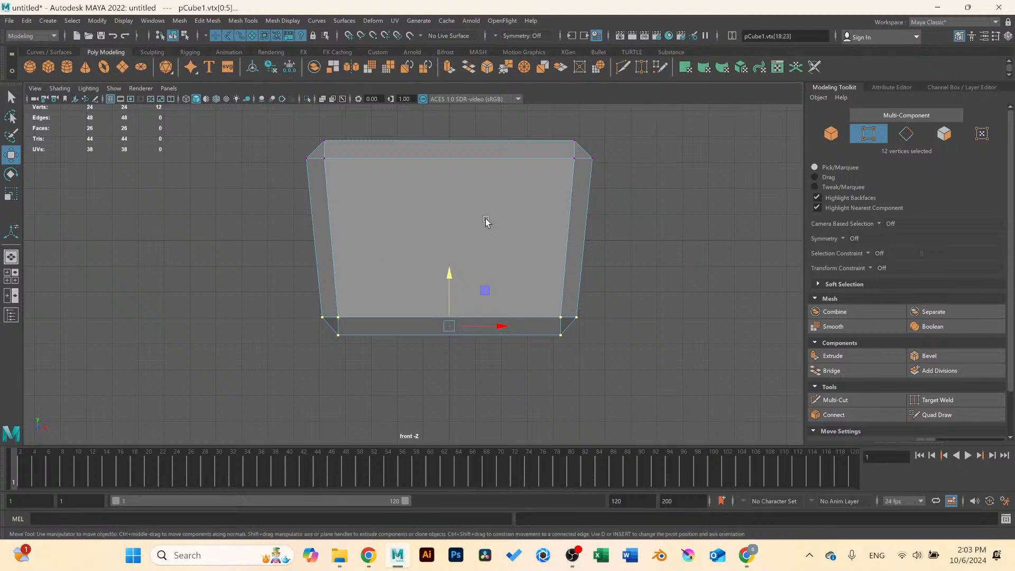
{"action": "key", "text": "space"}
{"action": "key", "text": "space"}
{"action": "left_click_drag", "start_coordinate": [515, 267], "coordinate": [449, 290], "text": "alt"}
{"action": "key", "text": "r"}
{"action": "left_click_drag", "start_coordinate": [367, 293], "coordinate": [521, 308]}
{"action": "left_click_drag", "start_coordinate": [363, 238], "coordinate": [447, 270]}
{"action": "left_click", "coordinate": [400, 236]}
{"action": "key", "text": "w"}
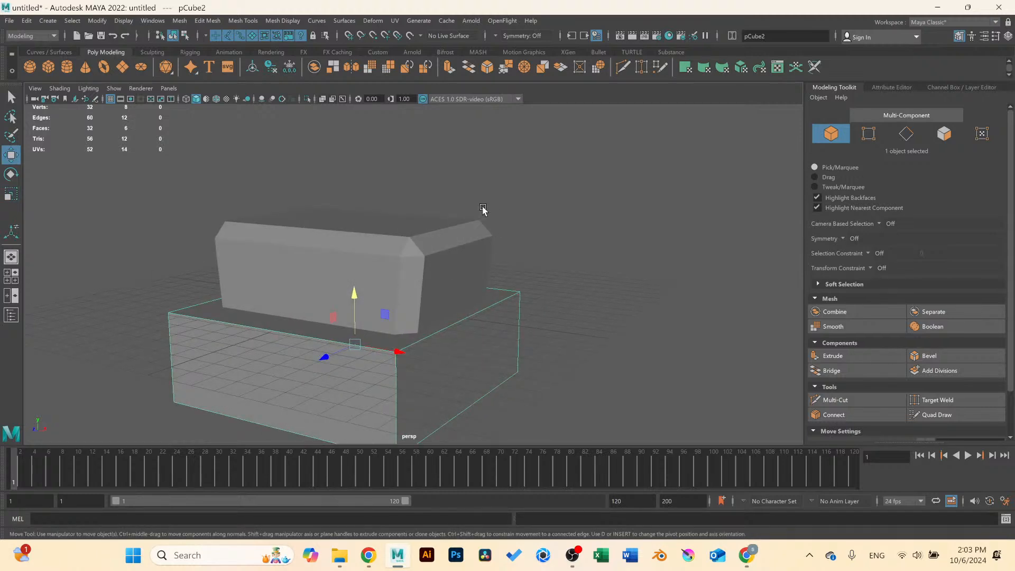
Stretch the second box vertically with the Scale tool to make it taller.
{"action": "key", "text": "space"}
{"action": "key", "text": "space"}
{"action": "left_click_drag", "start_coordinate": [429, 317], "coordinate": [417, 319], "text": "alt"}
{"action": "middle_click_drag", "start_coordinate": [456, 312], "coordinate": [474, 261], "text": "alt"}
{"action": "scroll", "coordinate": [470, 264], "scroll_direction": "down", "scroll_amount": 3}
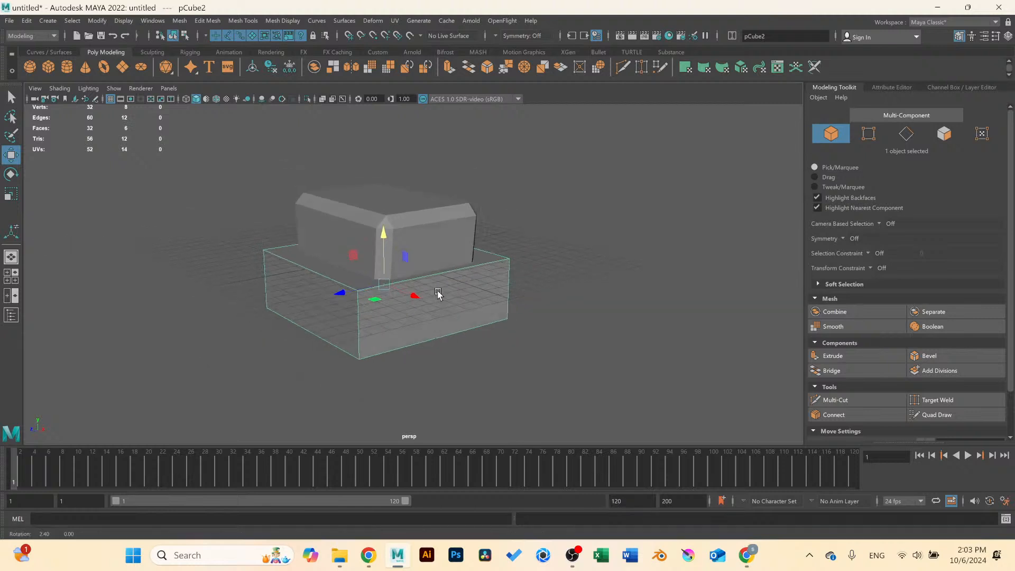
{"action": "left_click_drag", "start_coordinate": [439, 293], "coordinate": [406, 249], "text": "alt"}
{"action": "key", "text": "r"}
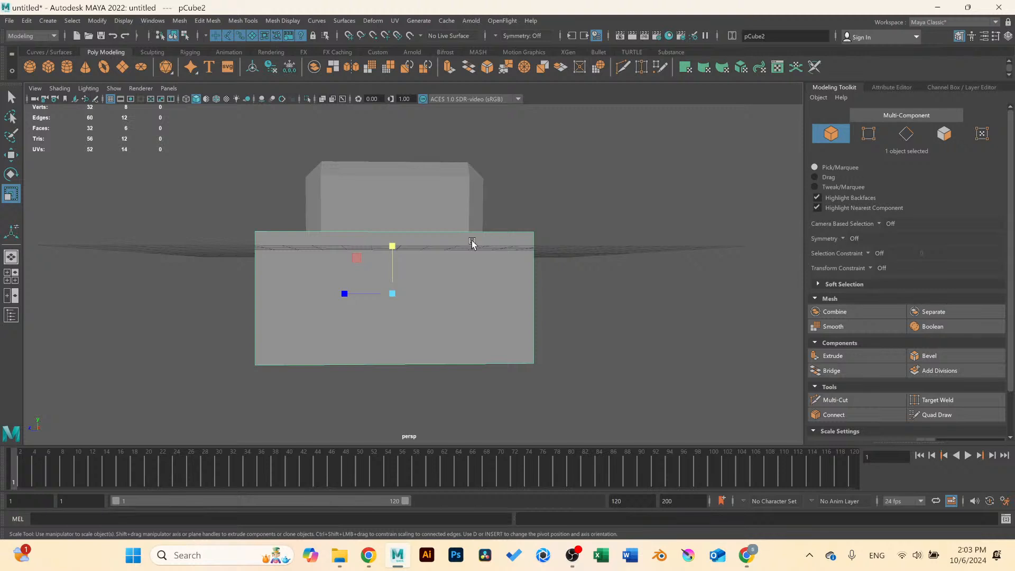
Delete the top, bottom and back faces of the second box, selecting them from the top view.
{"action": "left_click_drag", "start_coordinate": [442, 253], "coordinate": [441, 279], "text": "alt"}
{"action": "right_click_drag", "start_coordinate": [441, 279], "coordinate": [465, 295]}
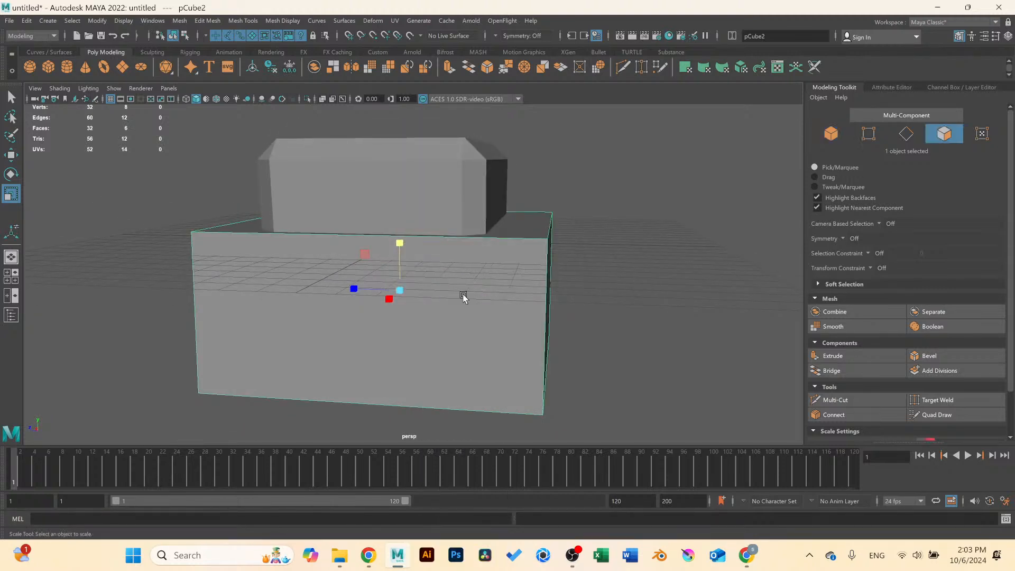
{"action": "key", "text": "space"}
{"action": "key", "text": "space"}
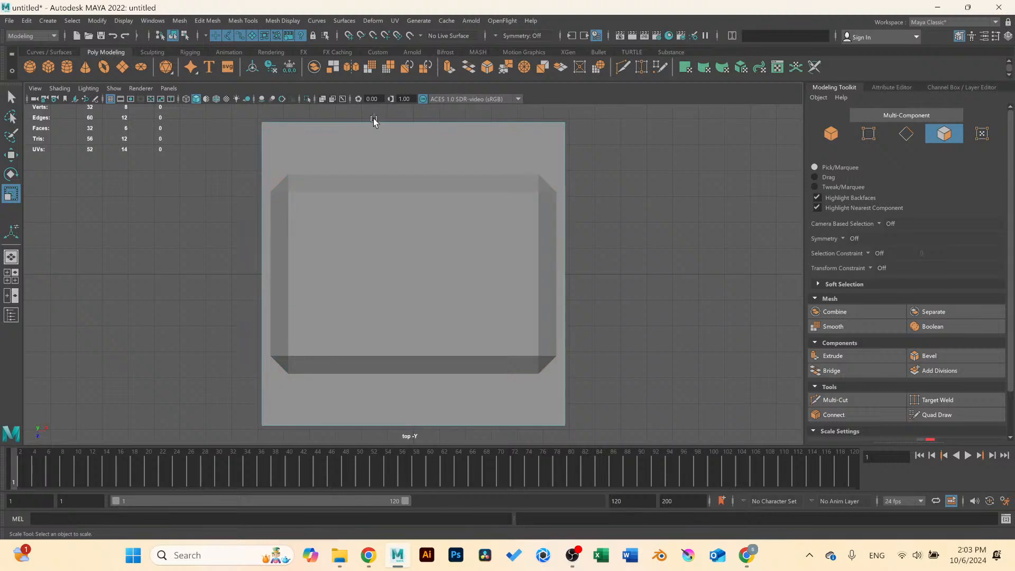
{"action": "left_click_drag", "start_coordinate": [374, 118], "coordinate": [431, 253]}
{"action": "key", "text": "Delete"}
Move the four rear vertices of the open box forward in the side view to shorten its side walls.
{"action": "key", "text": "space"}
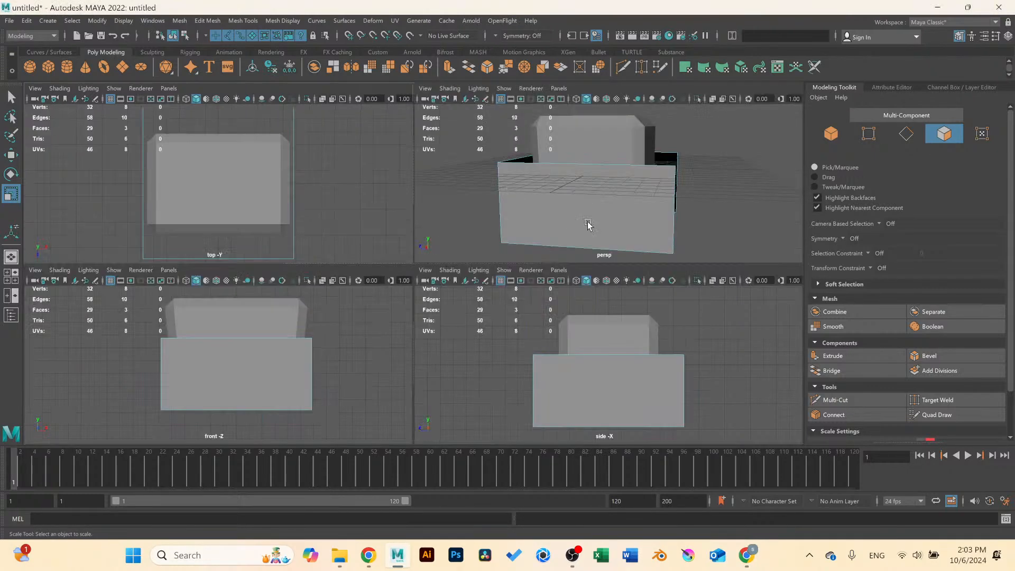
{"action": "key", "text": "space"}
{"action": "left_click_drag", "start_coordinate": [480, 277], "coordinate": [402, 280], "text": "alt"}
{"action": "right_click_drag", "start_coordinate": [402, 279], "coordinate": [438, 275]}
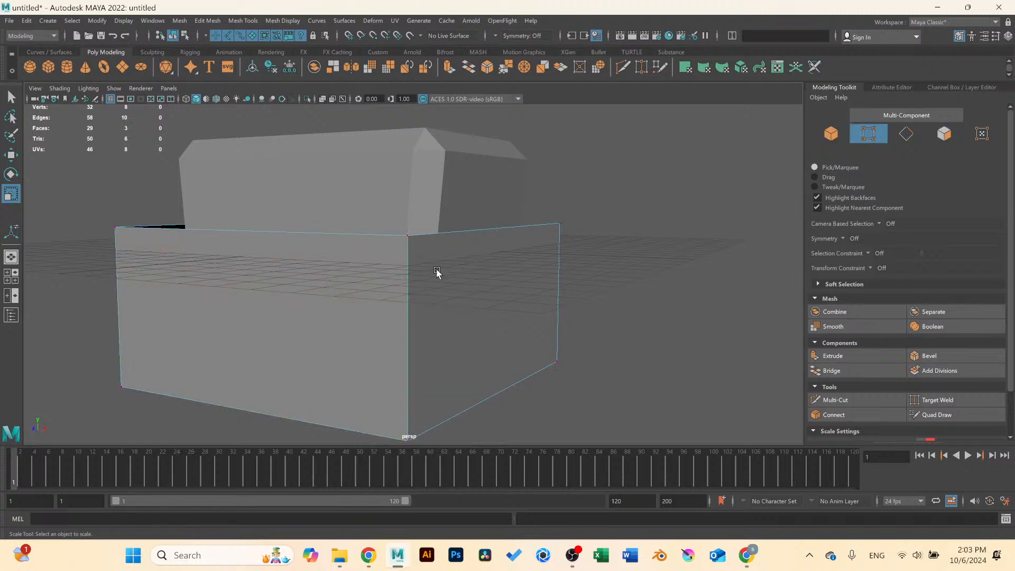
{"action": "key", "text": "space"}
{"action": "key", "text": "space"}
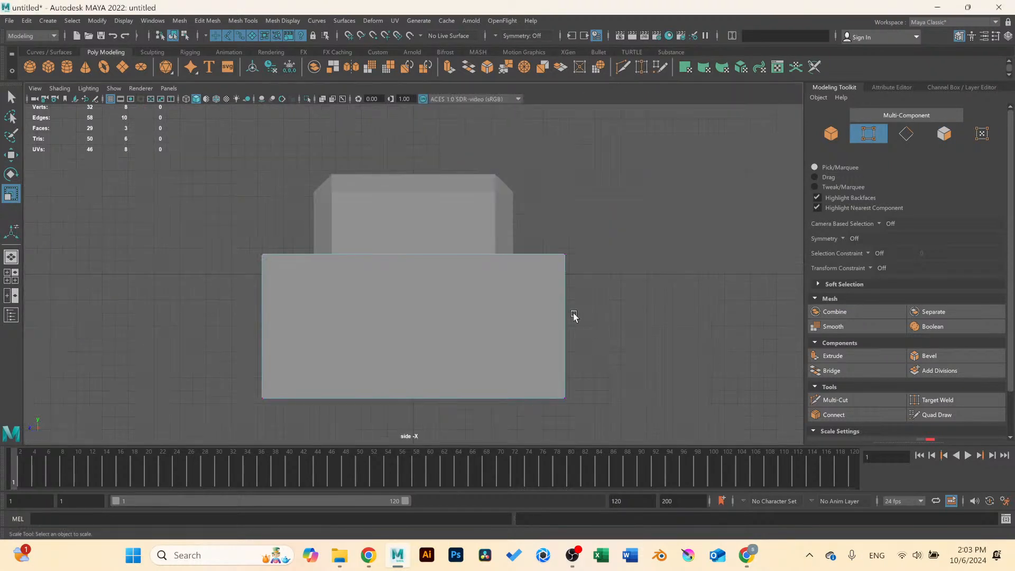
{"action": "left_click_drag", "start_coordinate": [502, 220], "coordinate": [587, 360]}
{"action": "key", "text": "w"}
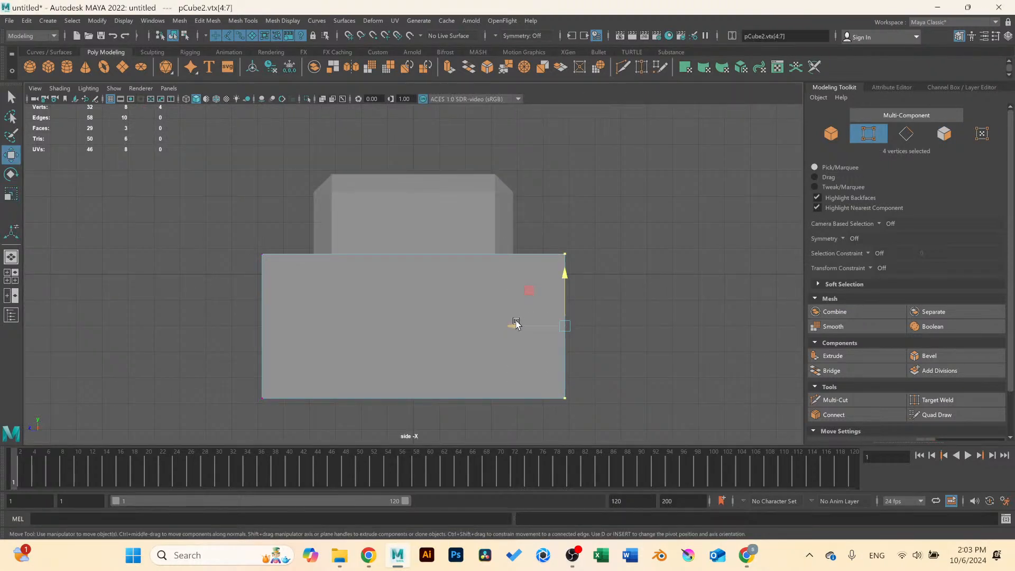
{"action": "left_click_drag", "start_coordinate": [513, 326], "coordinate": [404, 325]}
Lower the open box's top front vertices to slope its upper edge, and move all its front vertices back to about Z 4.2 cm.
{"action": "left_click_drag", "start_coordinate": [232, 245], "coordinate": [283, 323]}
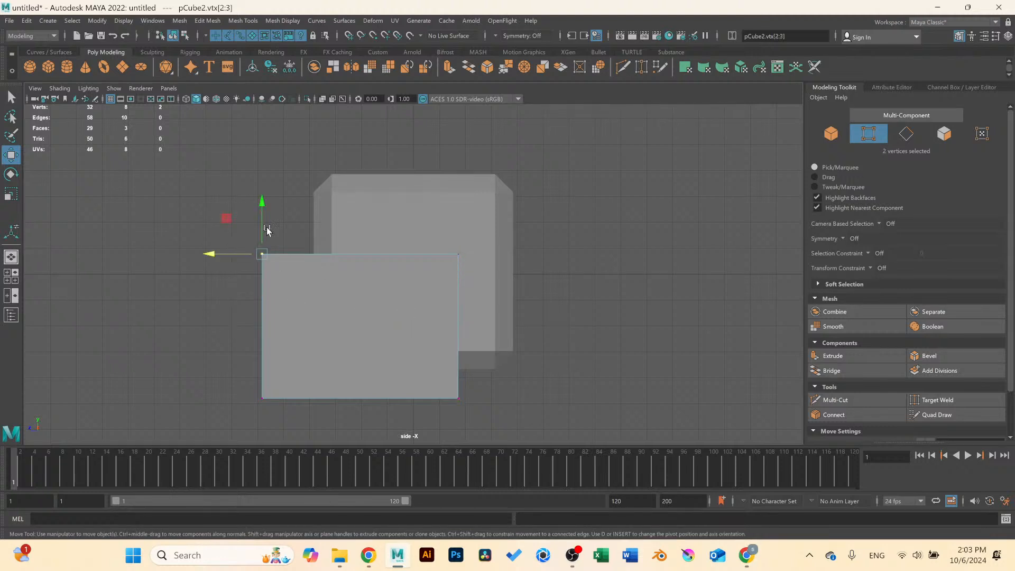
{"action": "left_click_drag", "start_coordinate": [261, 206], "coordinate": [262, 257]}
{"action": "left_click_drag", "start_coordinate": [176, 278], "coordinate": [301, 421]}
{"action": "left_click_drag", "start_coordinate": [213, 351], "coordinate": [261, 347]}
Undo the trial lift of the front vertices and raise the open box's four bottom vertices to about Y -4.1 cm.
{"action": "left_click_drag", "start_coordinate": [300, 300], "coordinate": [299, 281]}
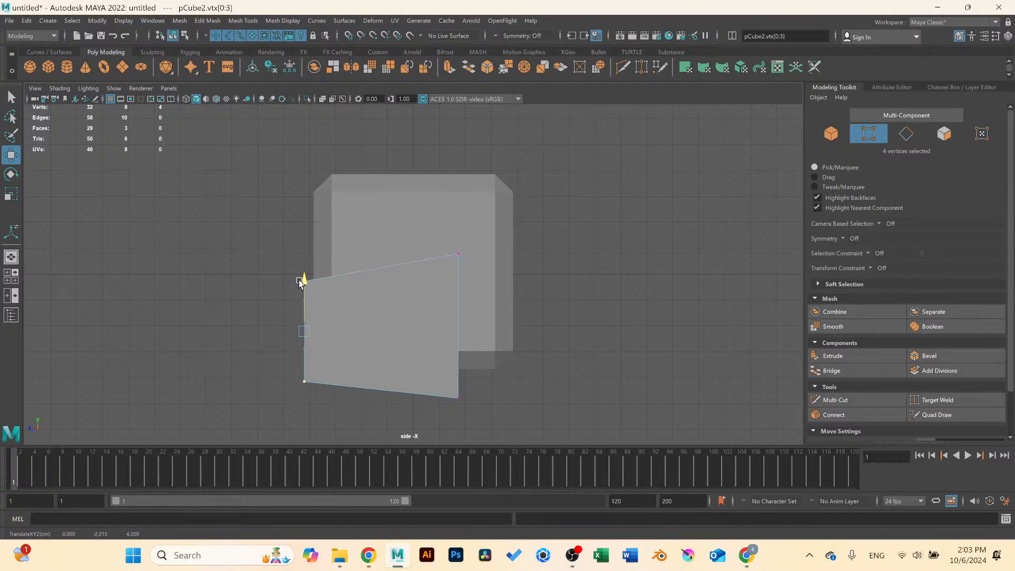
{"action": "key", "text": "ctrl+z"}
{"action": "left_click_drag", "start_coordinate": [237, 377], "coordinate": [549, 437]}
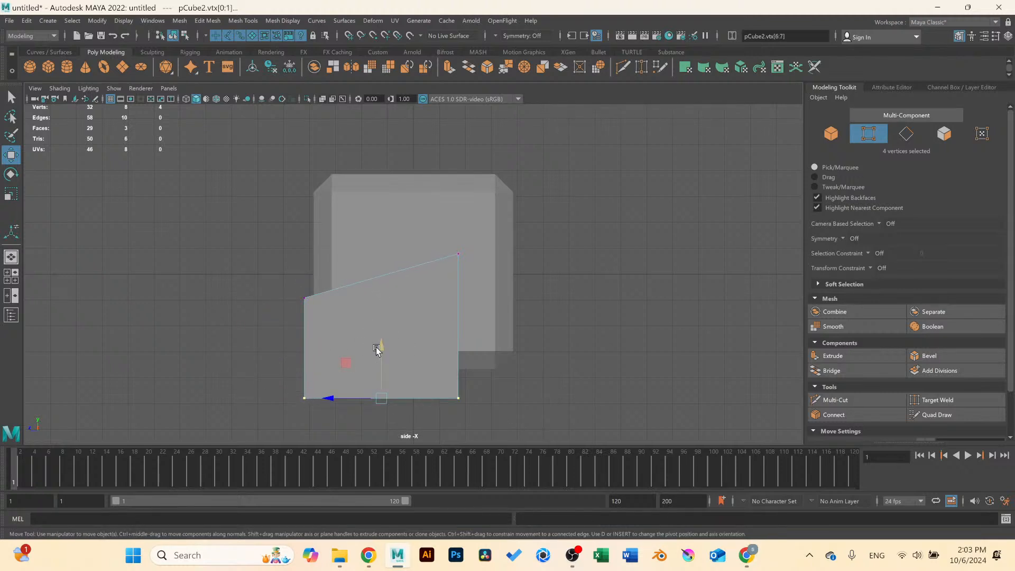
{"action": "left_click_drag", "start_coordinate": [377, 350], "coordinate": [382, 332]}
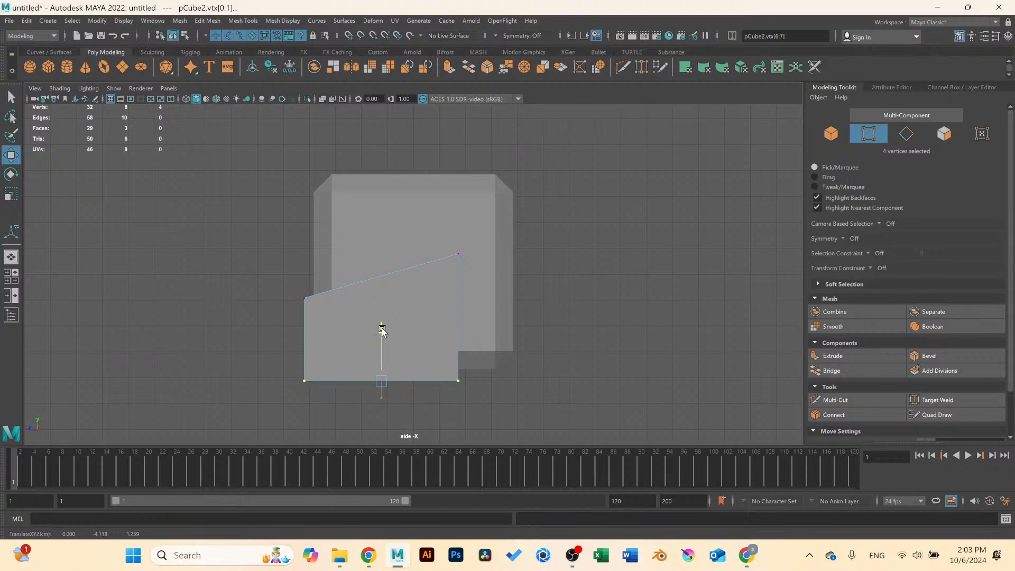
Examine how the open box surrounds the tapered box from the front, both sides and underneath in the perspective view.
{"action": "key", "text": "space"}
{"action": "key", "text": "space"}
{"action": "left_click_drag", "start_coordinate": [423, 288], "coordinate": [480, 297], "text": "alt"}
{"action": "scroll", "coordinate": [480, 297], "scroll_direction": "down", "scroll_amount": 5}
{"action": "left_click_drag", "start_coordinate": [374, 297], "coordinate": [409, 229], "text": "alt"}
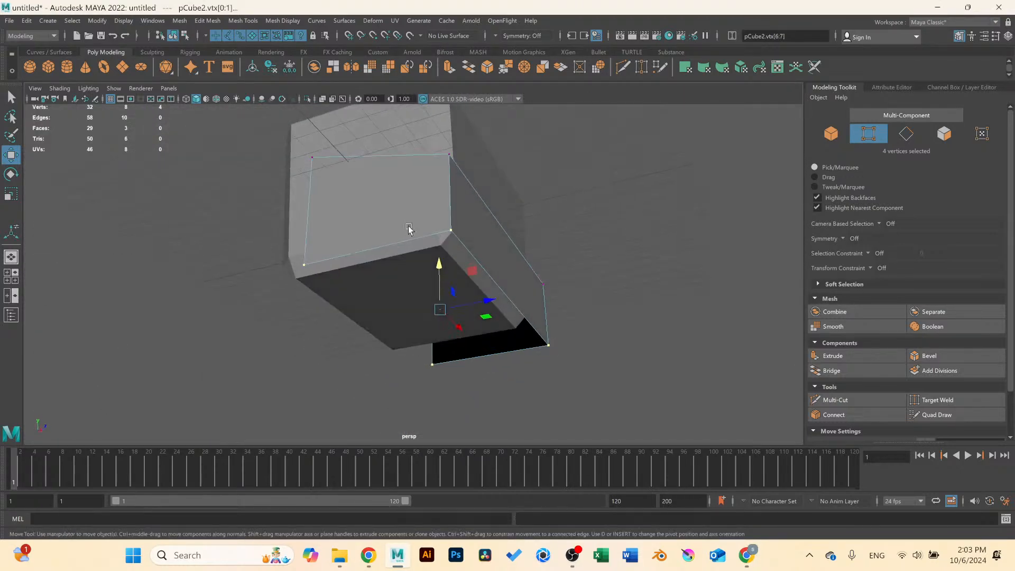
{"action": "left_click_drag", "start_coordinate": [432, 276], "coordinate": [379, 267], "text": "alt"}
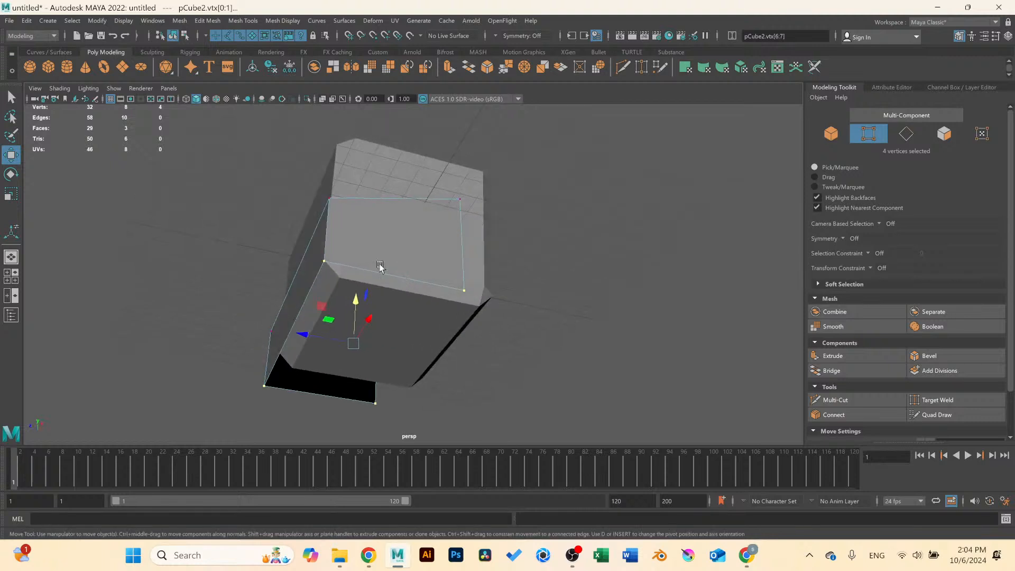
{"action": "left_click_drag", "start_coordinate": [358, 337], "coordinate": [402, 311], "text": "alt"}
Move the open box's rear vertices slightly forward to shorten its side walls, and adjust all its vertices together to about Y -1.8 cm.
{"action": "left_click_drag", "start_coordinate": [157, 309], "coordinate": [570, 426]}
{"action": "left_click_drag", "start_coordinate": [369, 296], "coordinate": [449, 369], "text": "alt"}
{"action": "left_click_drag", "start_coordinate": [391, 241], "coordinate": [472, 358]}
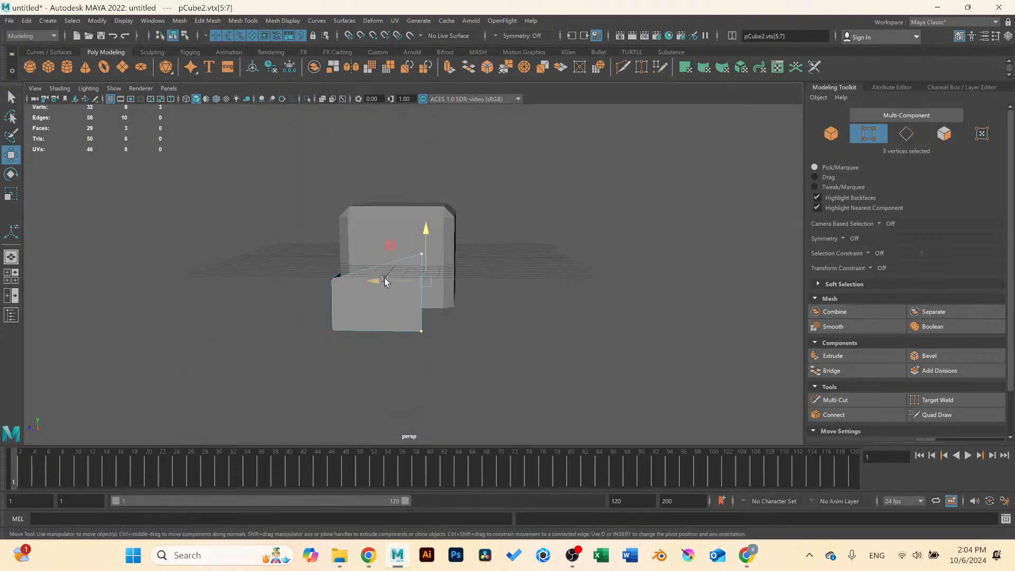
{"action": "left_click_drag", "start_coordinate": [375, 282], "coordinate": [359, 311]}
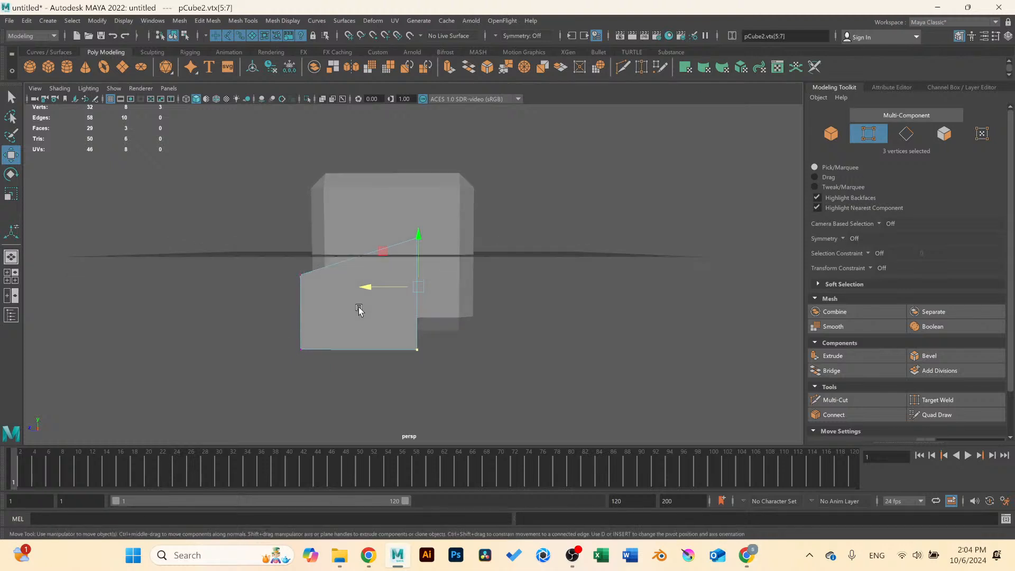
{"action": "left_click_drag", "start_coordinate": [249, 202], "coordinate": [498, 391]}
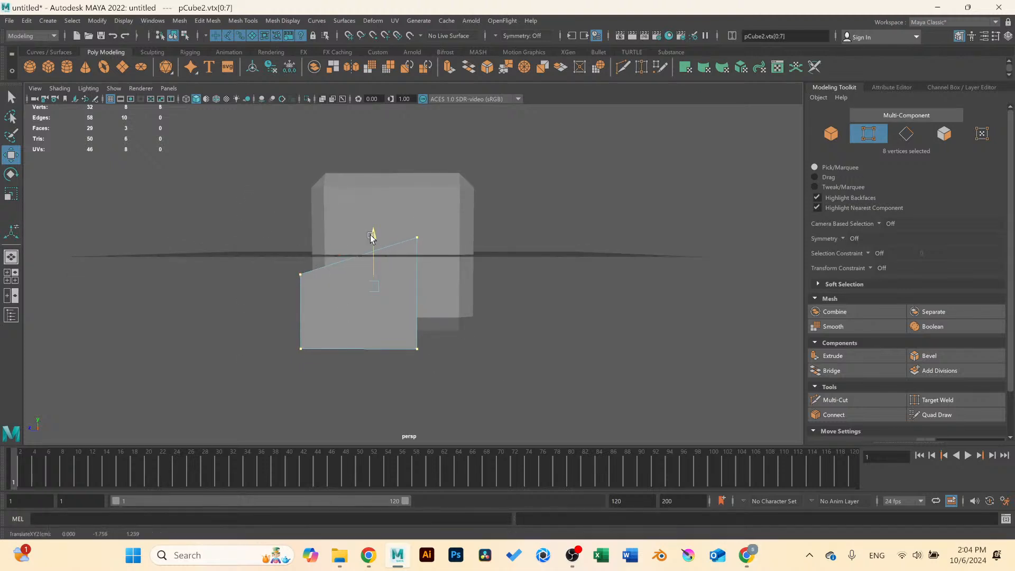
{"action": "left_click_drag", "start_coordinate": [378, 236], "coordinate": [419, 248], "text": "alt"}
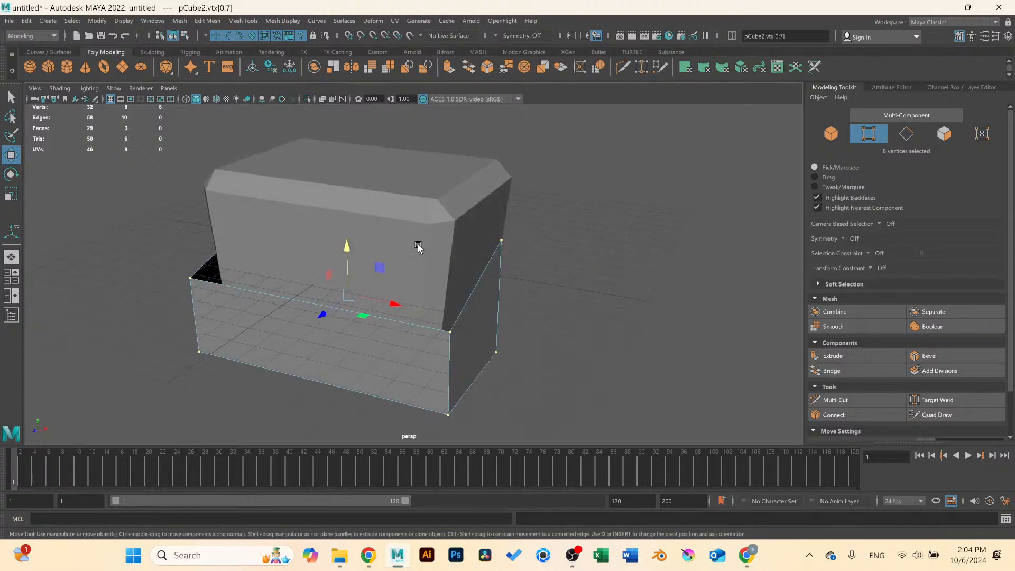
Preview the beveled box with smooth mesh display and return it to the unsmoothed display.
{"action": "left_click", "coordinate": [419, 247]}
{"action": "key", "text": "3"}
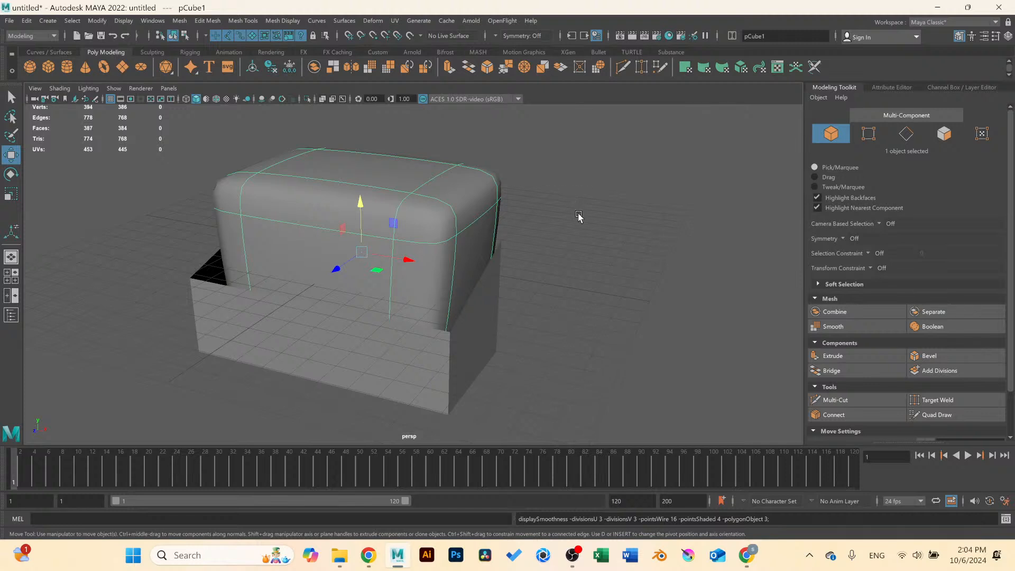
{"action": "left_click", "coordinate": [579, 217]}
{"action": "left_click_drag", "start_coordinate": [470, 220], "coordinate": [386, 243], "text": "alt"}
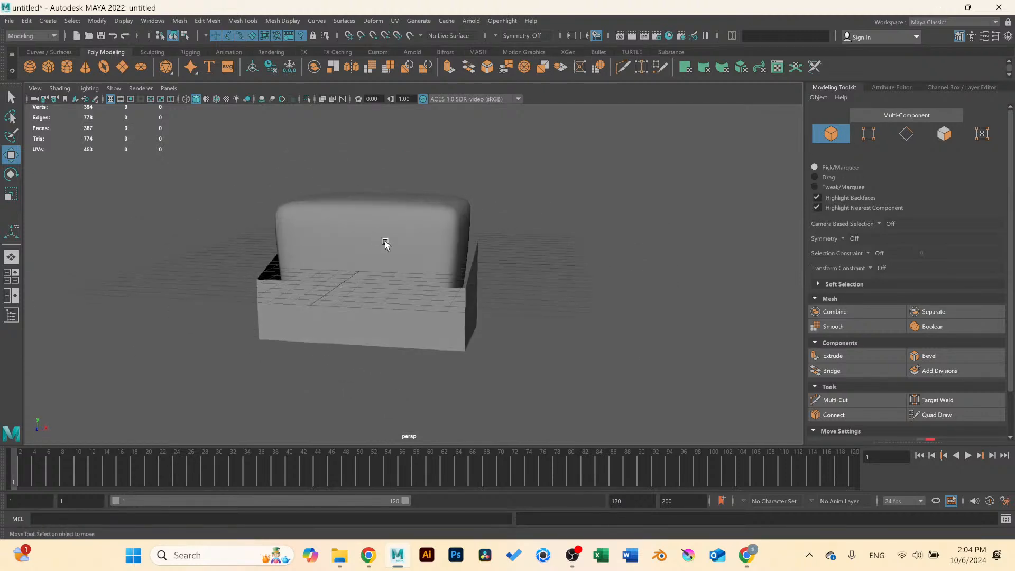
{"action": "left_click", "coordinate": [416, 235]}
{"action": "key", "text": "1"}
Select the open box and turn on wireframe-on-shaded display in the perspective view.
{"action": "left_click", "coordinate": [561, 238]}
{"action": "scroll", "coordinate": [562, 239], "scroll_direction": "up", "scroll_amount": 2}
{"action": "left_click_drag", "start_coordinate": [563, 239], "coordinate": [388, 295], "text": "alt"}
{"action": "left_click", "coordinate": [388, 295]}
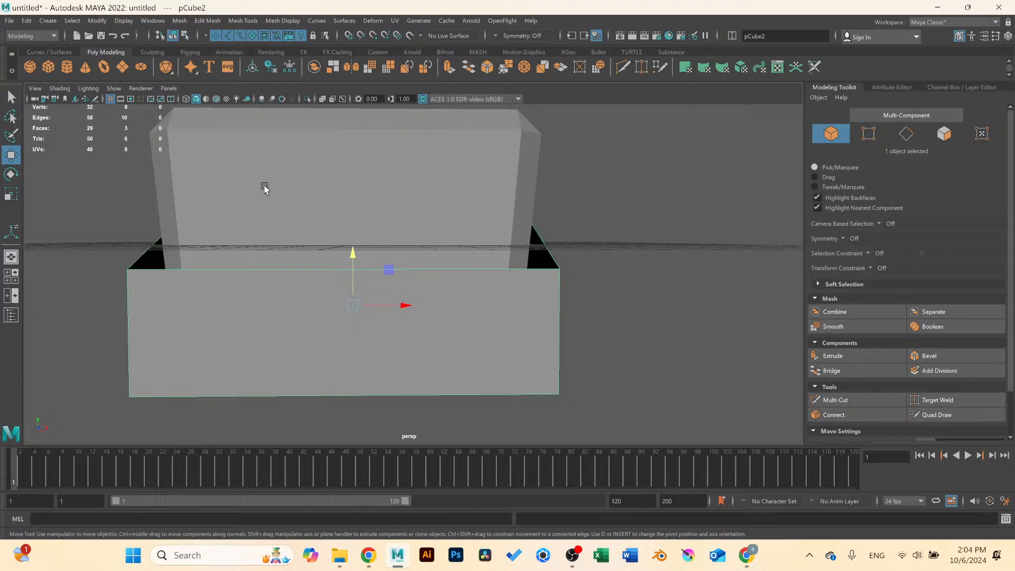
{"action": "left_click", "coordinate": [216, 100]}
{"action": "scroll", "coordinate": [362, 257], "scroll_direction": "down", "scroll_amount": 2}
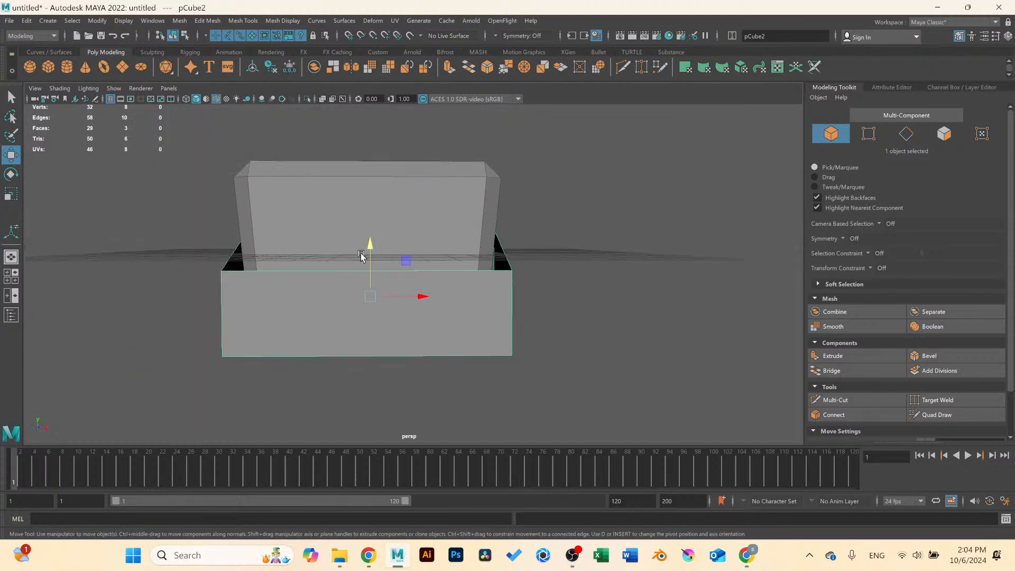
{"action": "left_click_drag", "start_coordinate": [361, 257], "coordinate": [344, 275], "text": "alt"}
Reset the Insert Edge Loop tool, set it to multiple edge loops with 5 loops, and insert them vertically across the open box's front wall.
{"action": "left_click", "coordinate": [219, 21]}
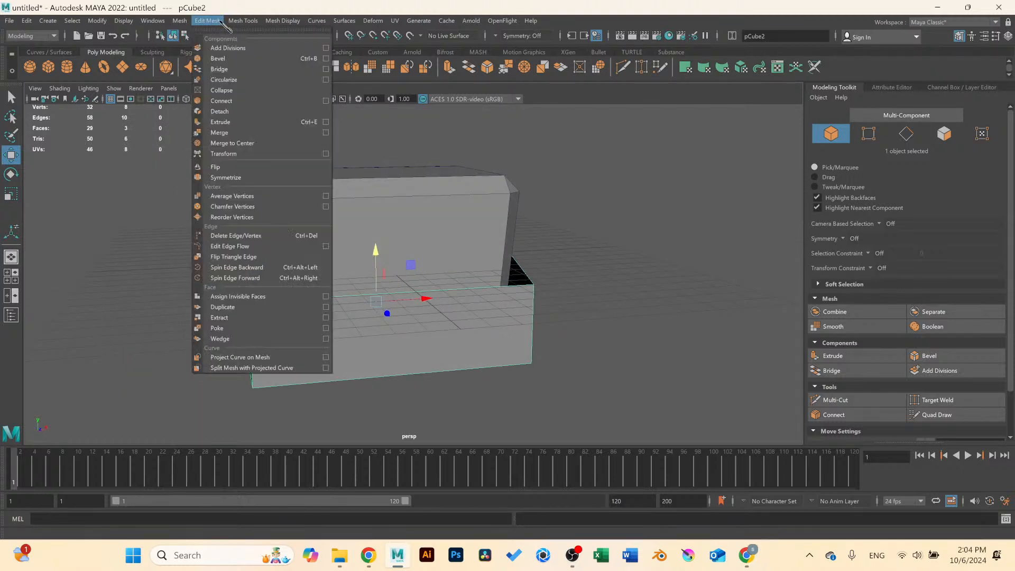
{"action": "mouse_move", "coordinate": [246, 24]}
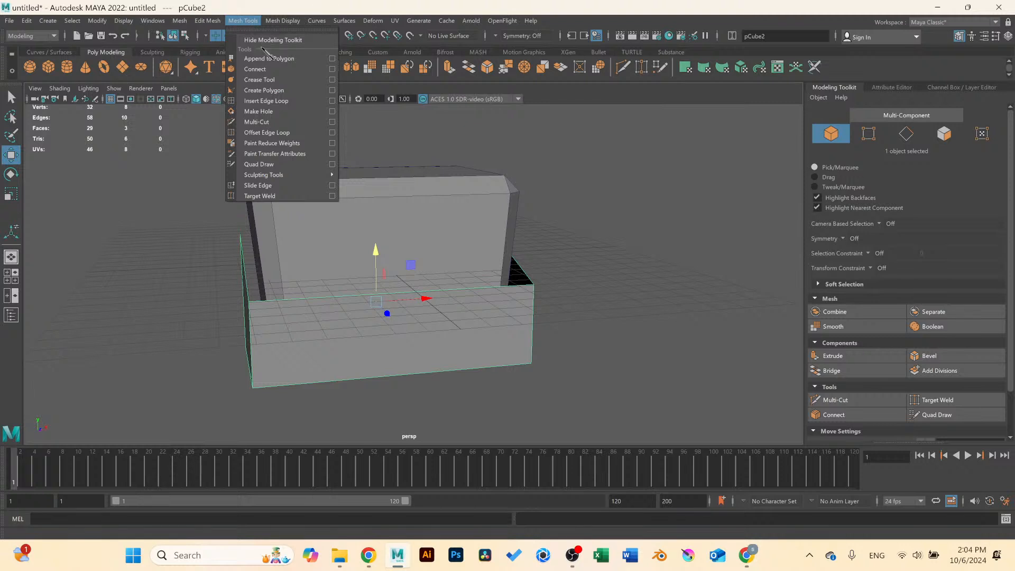
{"action": "left_click", "coordinate": [332, 101]}
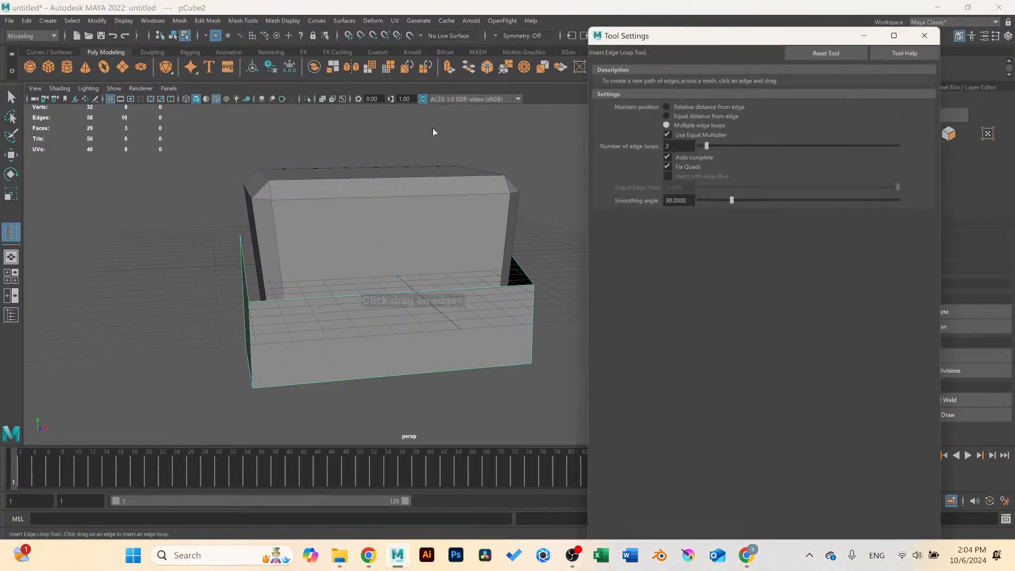
{"action": "left_click", "coordinate": [827, 51]}
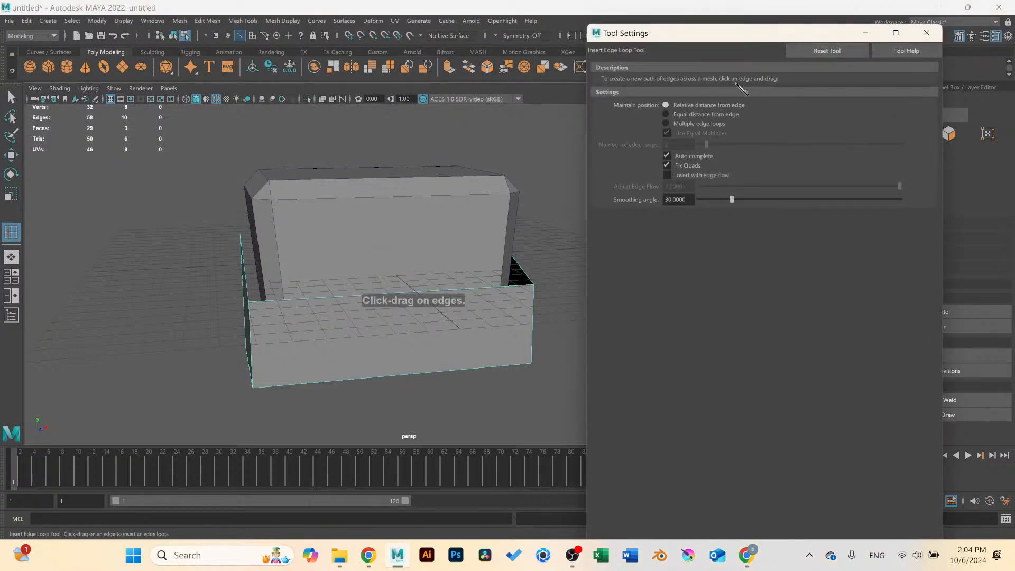
{"action": "left_click", "coordinate": [690, 125]}
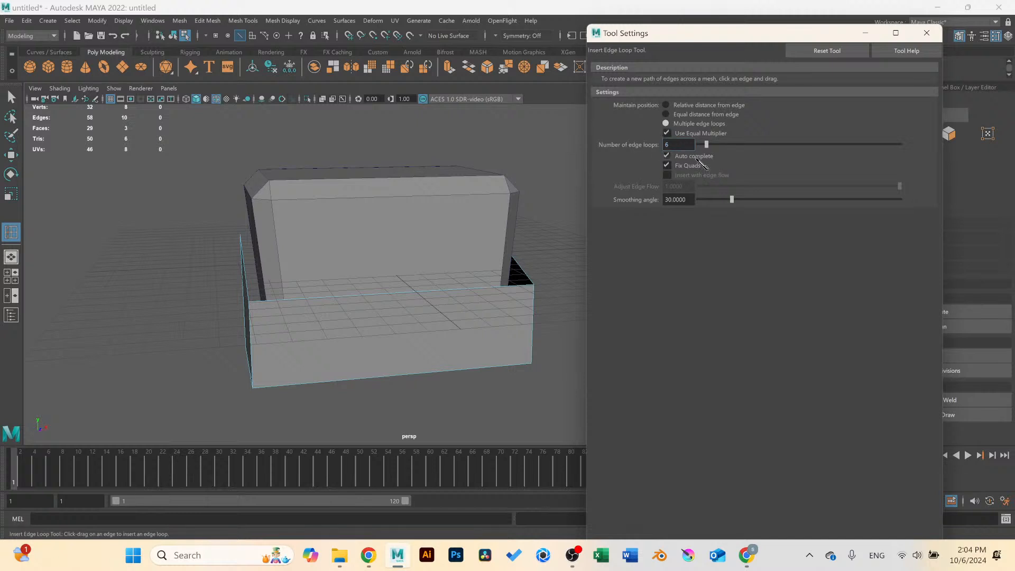
{"action": "left_click", "coordinate": [506, 289]}
{"action": "left_click_drag", "start_coordinate": [427, 323], "coordinate": [403, 314], "text": "alt"}
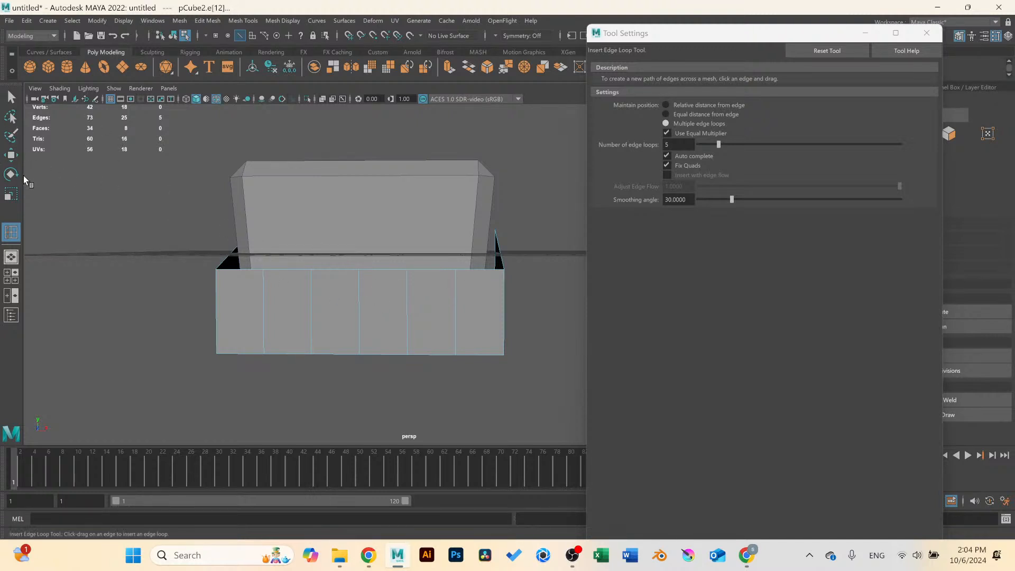
Raise the second, fourth and sixth top vertices of the open box's front wall to about Y 1.1 cm, forming three zigzag peaks.
{"action": "key", "text": "q"}
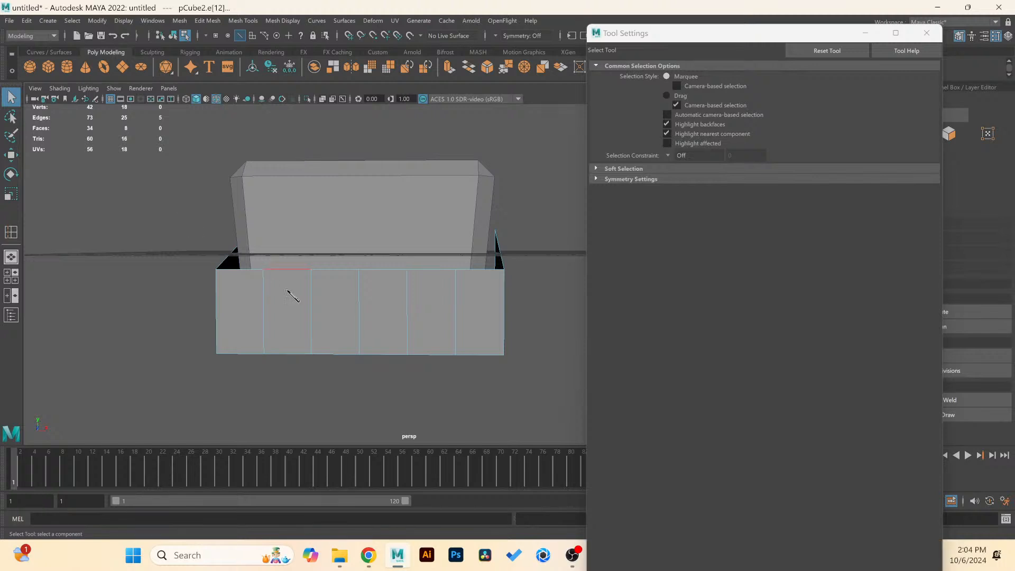
{"action": "right_click_drag", "start_coordinate": [288, 274], "coordinate": [233, 275]}
{"action": "key", "text": "w"}
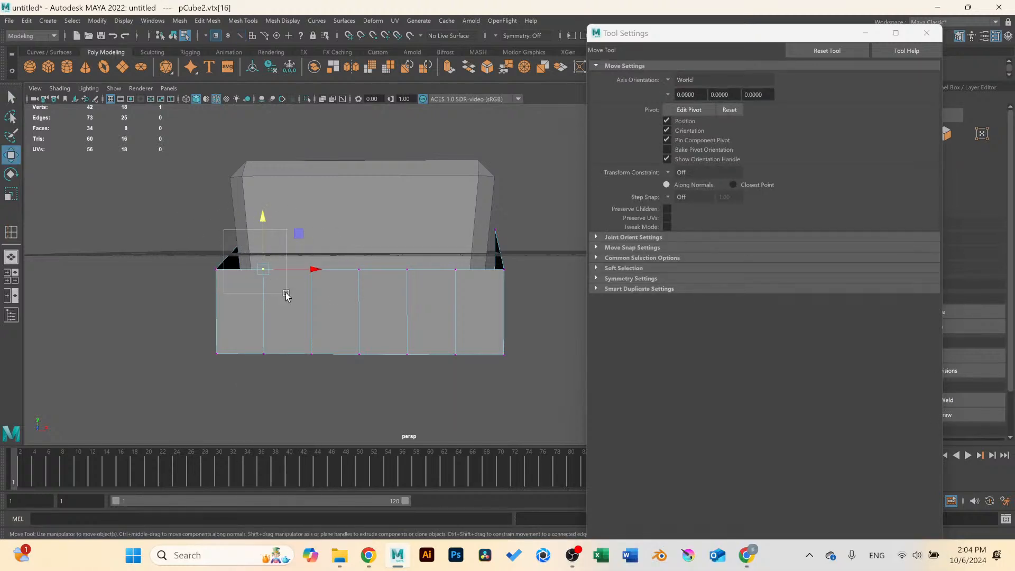
{"action": "left_click_drag", "start_coordinate": [286, 294], "coordinate": [286, 293]}
{"action": "key", "text": "space"}
{"action": "key", "text": "space"}
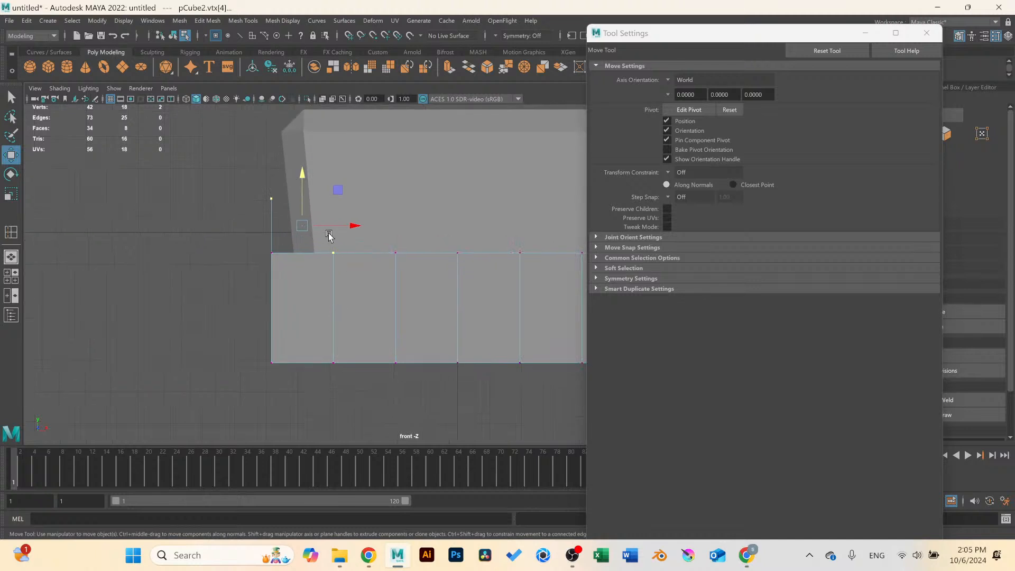
{"action": "left_click_drag", "start_coordinate": [315, 238], "coordinate": [362, 281]}
{"action": "middle_click_drag", "start_coordinate": [440, 274], "coordinate": [367, 286], "text": "alt"}
{"action": "left_click", "coordinate": [932, 35]}
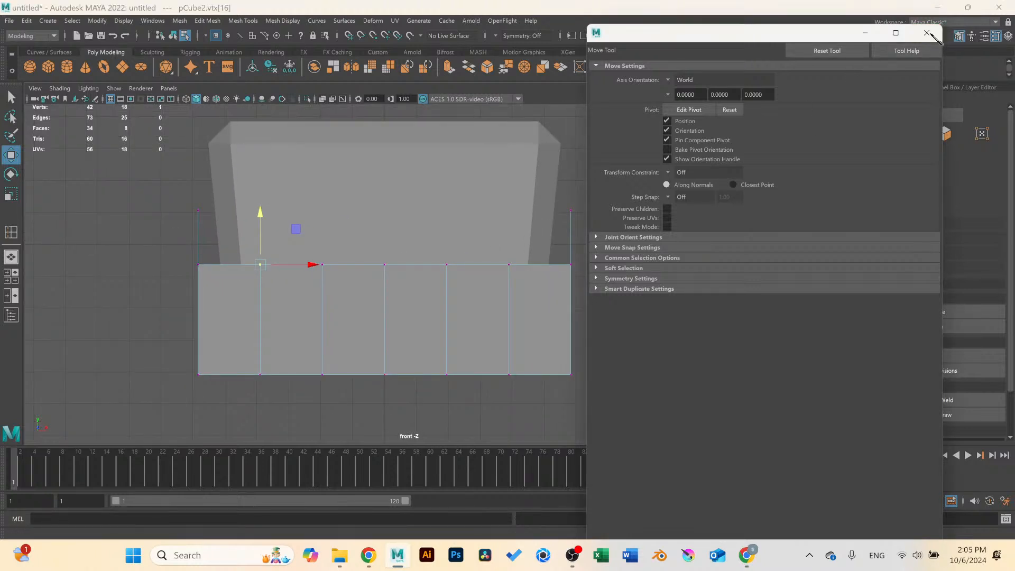
{"action": "left_click", "coordinate": [927, 33]}
{"action": "left_click_drag", "start_coordinate": [411, 294], "coordinate": [411, 294], "text": "shift"}
{"action": "left_click_drag", "start_coordinate": [521, 288], "coordinate": [469, 261], "text": "shift"}
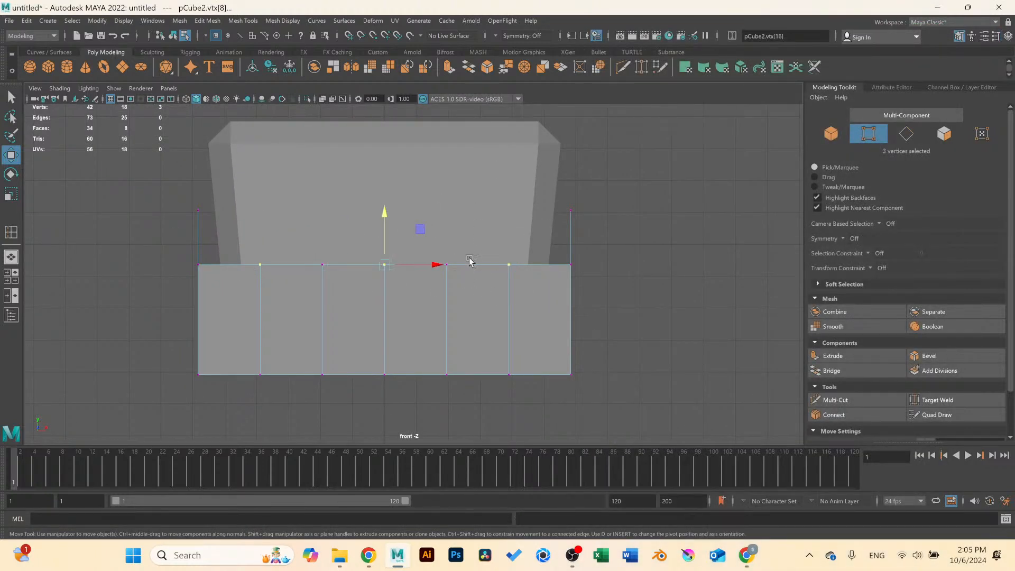
{"action": "left_click_drag", "start_coordinate": [385, 214], "coordinate": [384, 168]}
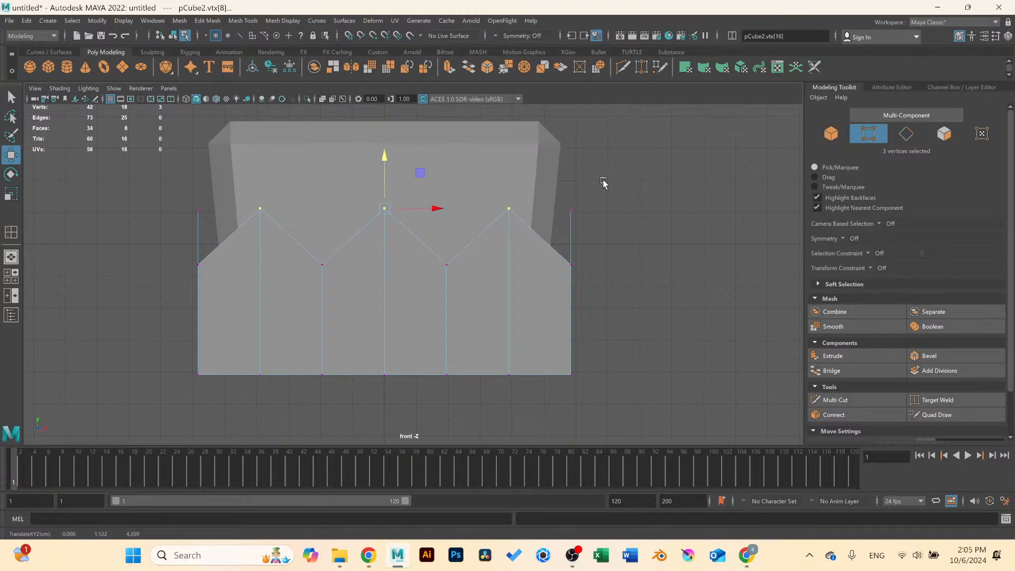
{"action": "left_click_drag", "start_coordinate": [603, 182], "coordinate": [538, 426]}
{"action": "left_click_drag", "start_coordinate": [620, 294], "coordinate": [607, 293]}
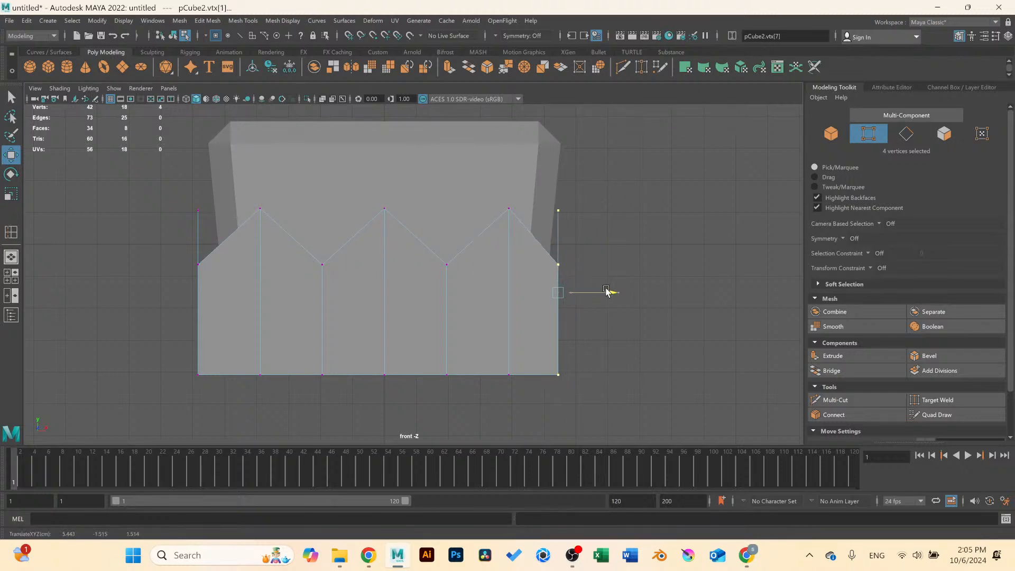
{"action": "key", "text": "ctrl+z"}
Scale the whole open box narrower along X, to an X scale of about 10.9.
{"action": "right_click_drag", "start_coordinate": [490, 279], "coordinate": [531, 262]}
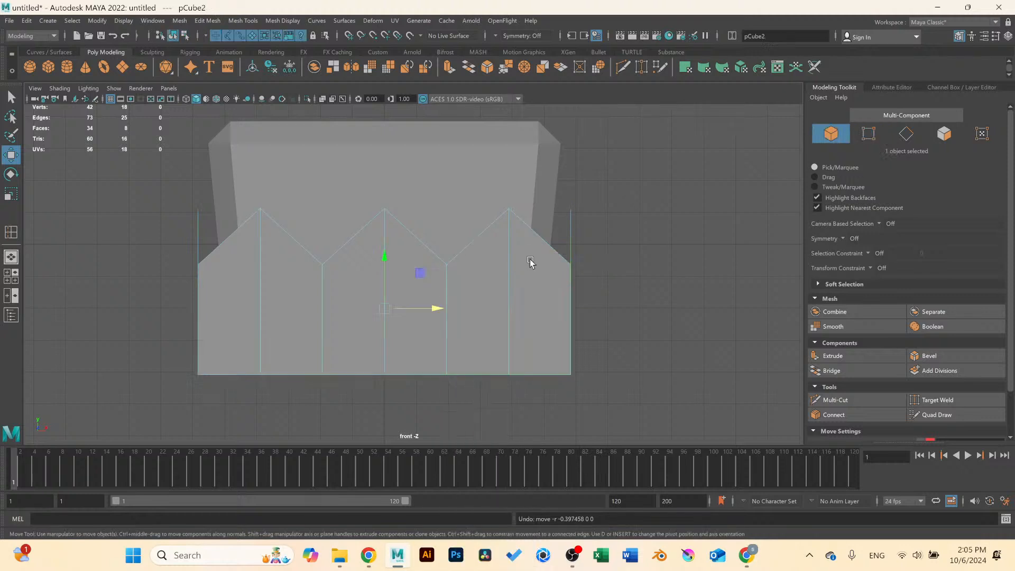
{"action": "key", "text": "r"}
{"action": "left_click_drag", "start_coordinate": [428, 312], "coordinate": [425, 311]}
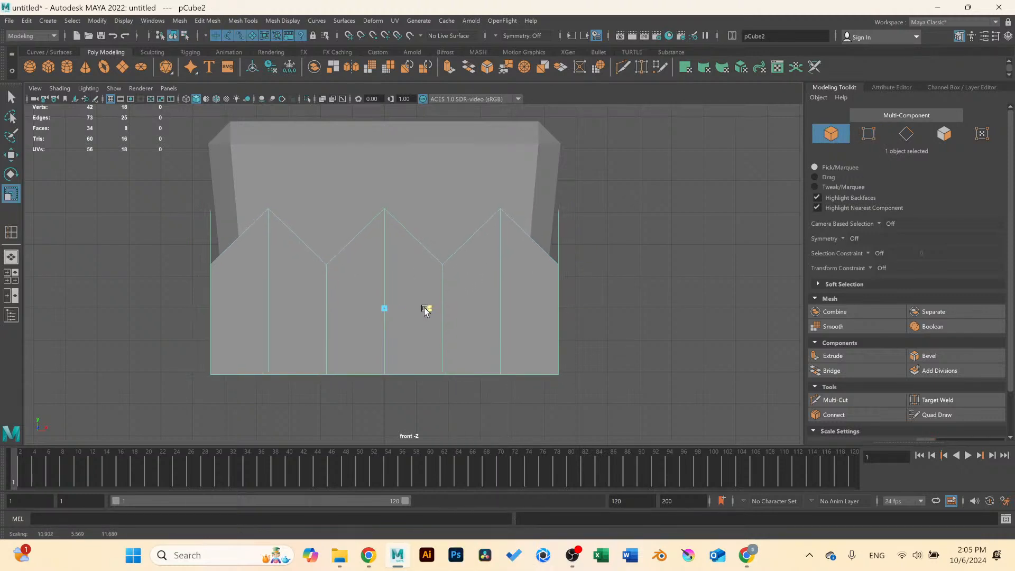
Lower all the upper vertices of the open box together to about Y -0.8 cm in the front view.
{"action": "right_click_drag", "start_coordinate": [280, 272], "coordinate": [280, 243]}
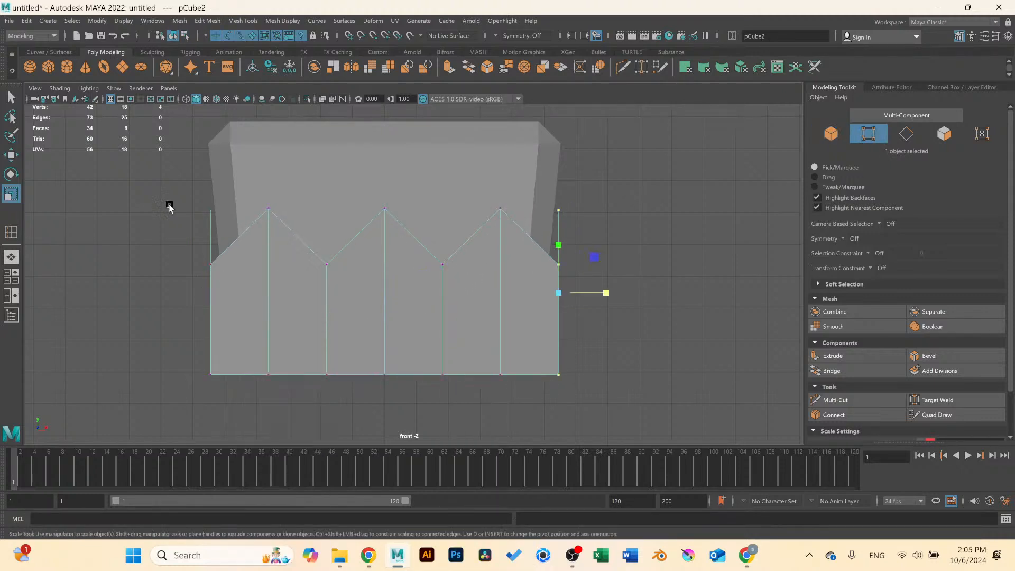
{"action": "left_click_drag", "start_coordinate": [152, 181], "coordinate": [575, 272]}
{"action": "key", "text": "w"}
{"action": "left_click_drag", "start_coordinate": [385, 189], "coordinate": [385, 221]}
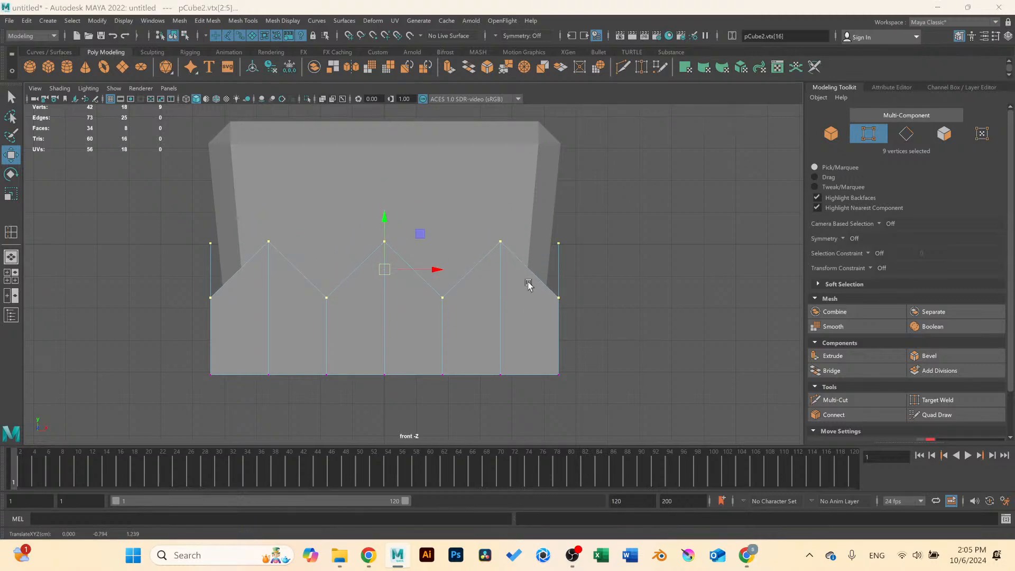
Leave vertex editing and examine the zigzag open box from the side and front corner in the perspective view.
{"action": "key", "text": "space"}
{"action": "key", "text": "space"}
{"action": "left_click_drag", "start_coordinate": [502, 280], "coordinate": [374, 276], "text": "alt"}
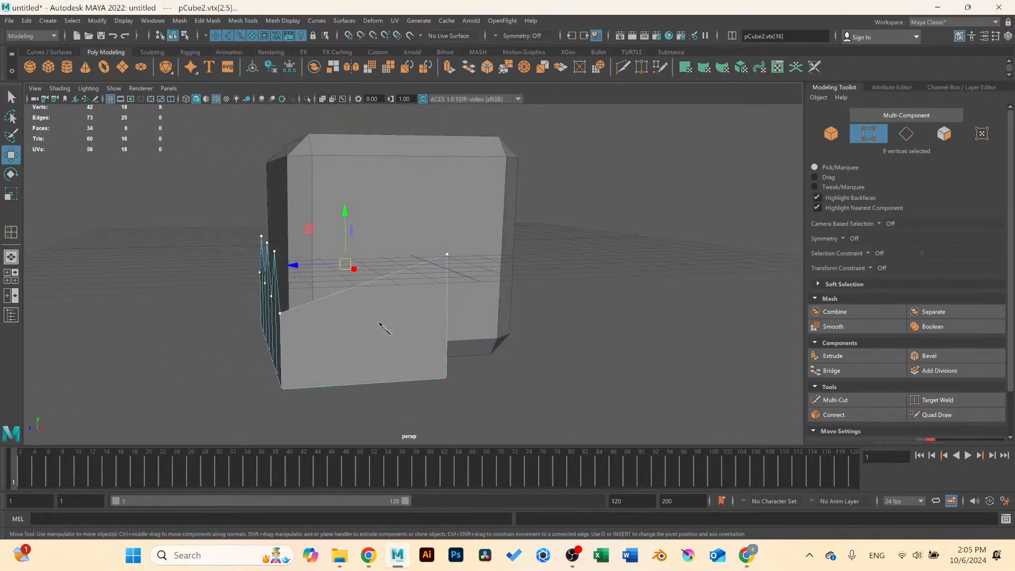
{"action": "right_click_drag", "start_coordinate": [374, 276], "coordinate": [430, 258]}
{"action": "left_click", "coordinate": [587, 278]}
{"action": "left_click_drag", "start_coordinate": [317, 277], "coordinate": [378, 331], "text": "alt"}
{"action": "left_click", "coordinate": [379, 332]}
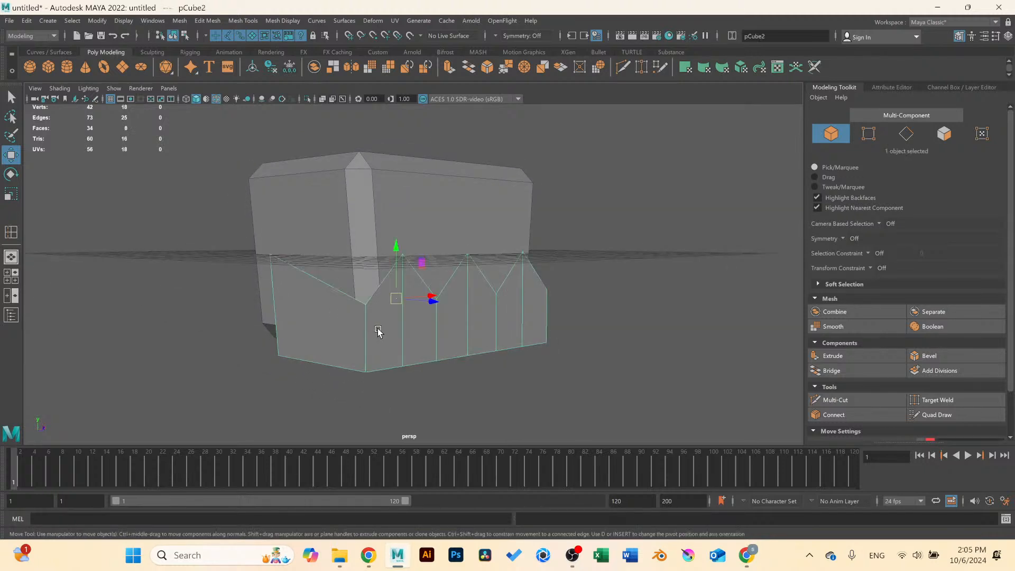
Try raising the open box's two front top corner vertices by about 0.67 cm in the side view.
{"action": "right_click_drag", "start_coordinate": [378, 282], "coordinate": [349, 295]}
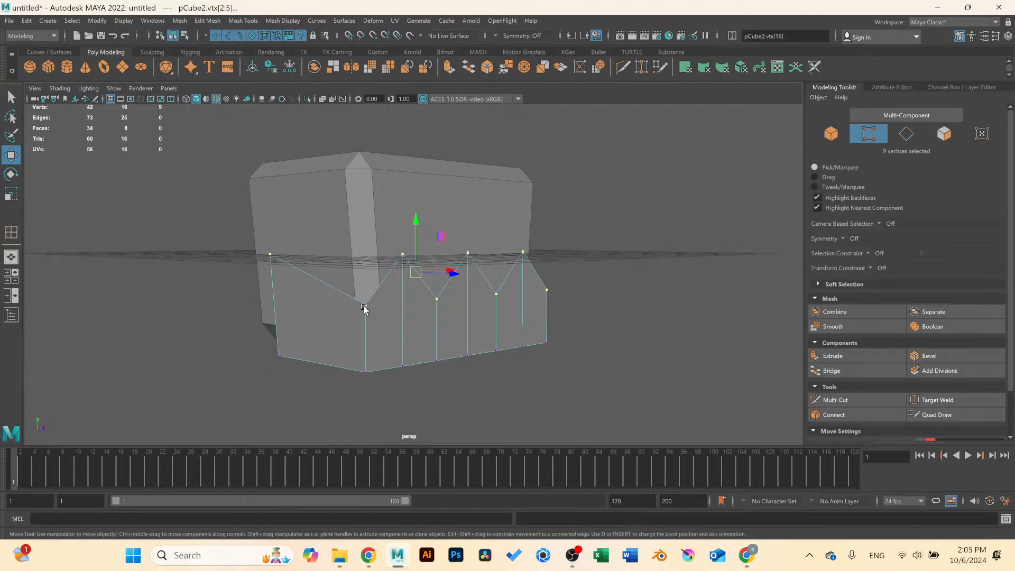
{"action": "left_click_drag", "start_coordinate": [547, 347], "coordinate": [454, 312], "text": "alt"}
{"action": "left_click", "coordinate": [421, 277], "text": "shift"}
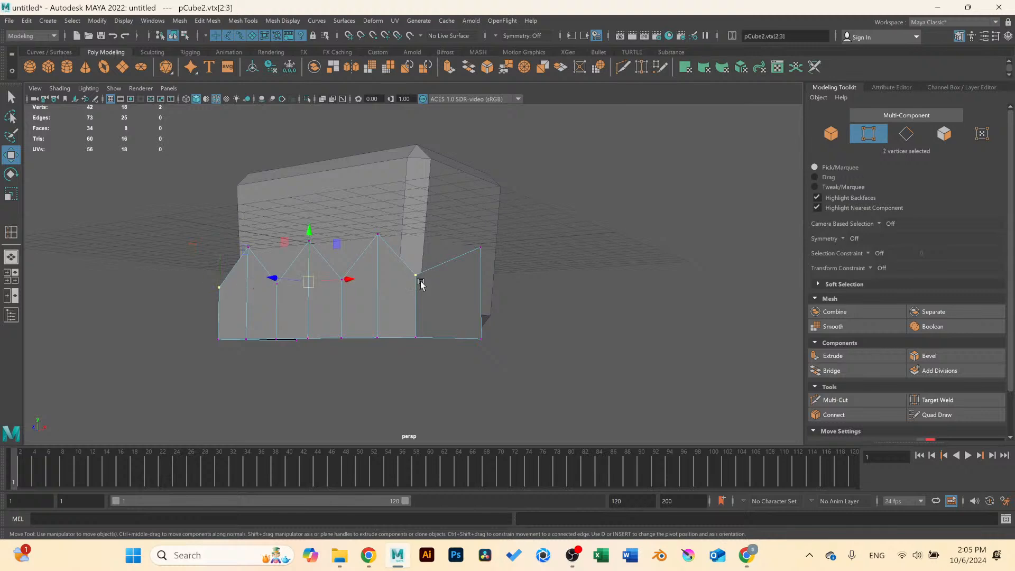
{"action": "key", "text": "space"}
{"action": "key", "text": "space"}
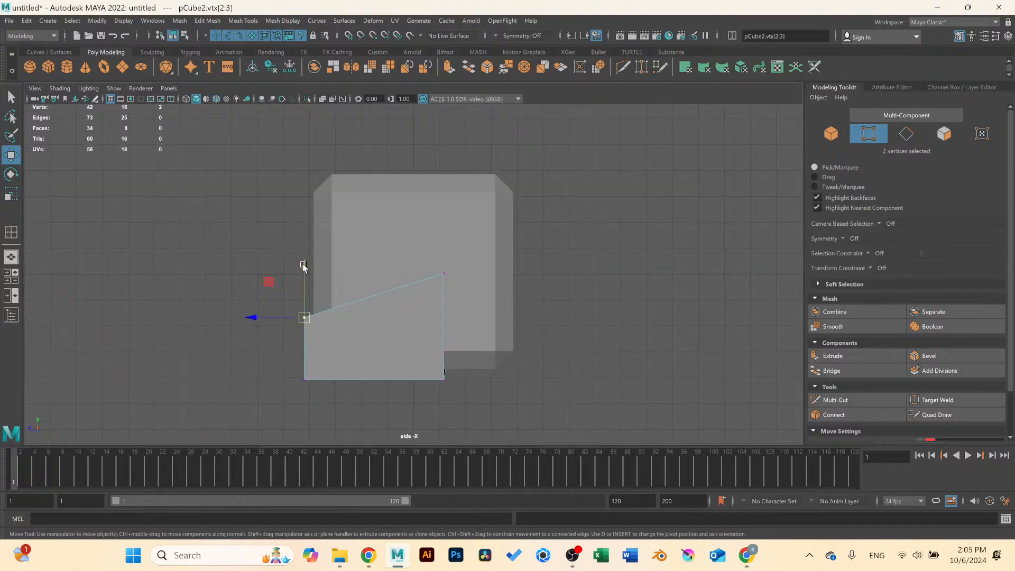
{"action": "left_click_drag", "start_coordinate": [304, 267], "coordinate": [306, 255]}
{"action": "key", "text": "space"}
{"action": "key", "text": "space"}
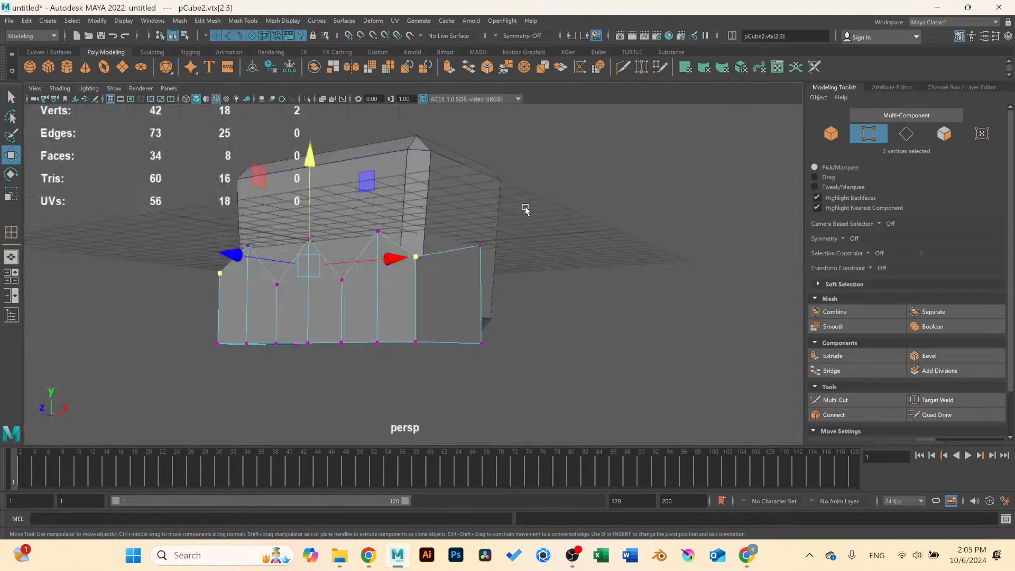
Raise the open box's two front valley vertices and two front top corner vertices together to about Y -0.975 cm.
{"action": "left_click_drag", "start_coordinate": [526, 209], "coordinate": [433, 283], "text": "alt"}
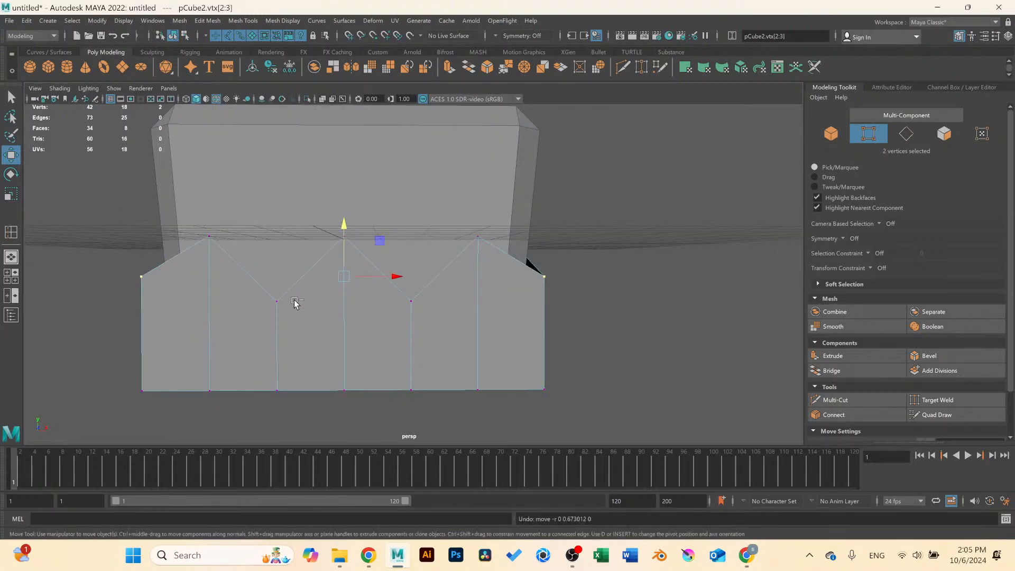
{"action": "middle_click_drag", "start_coordinate": [296, 302], "coordinate": [276, 307]}
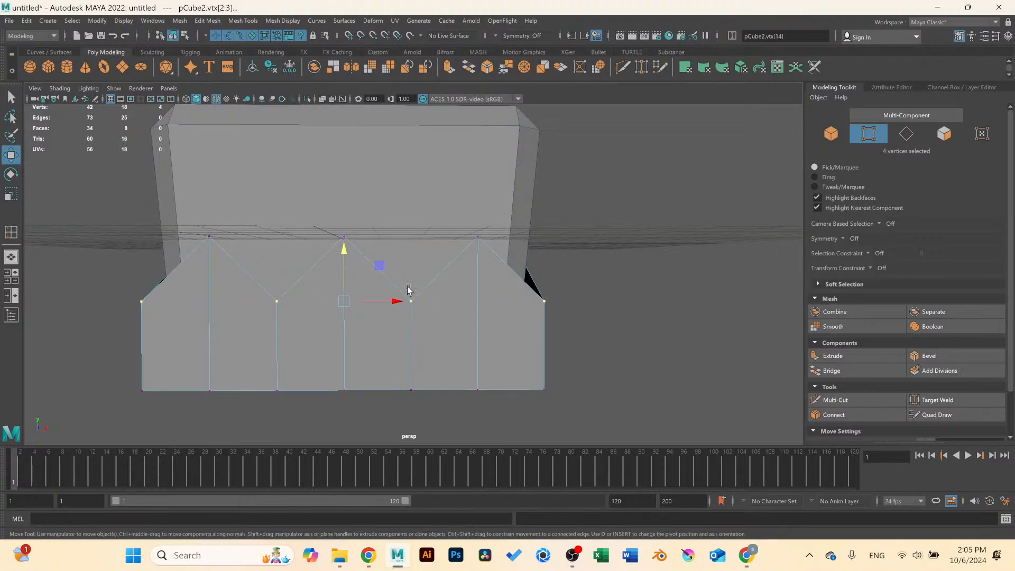
{"action": "left_click_drag", "start_coordinate": [348, 244], "coordinate": [346, 225]}
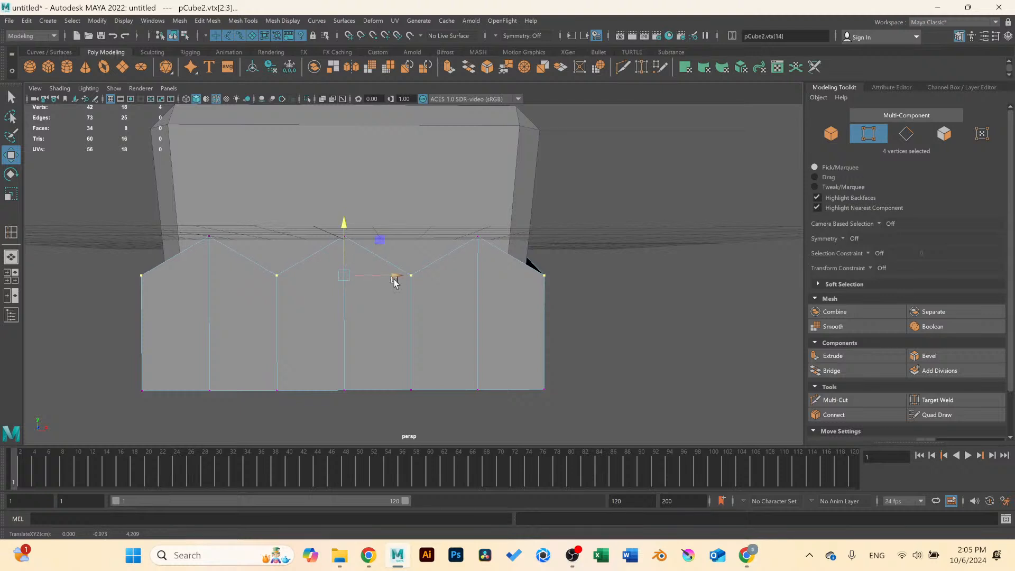
{"action": "left_click_drag", "start_coordinate": [394, 281], "coordinate": [361, 290], "text": "alt"}
{"action": "right_click", "coordinate": [410, 280]}
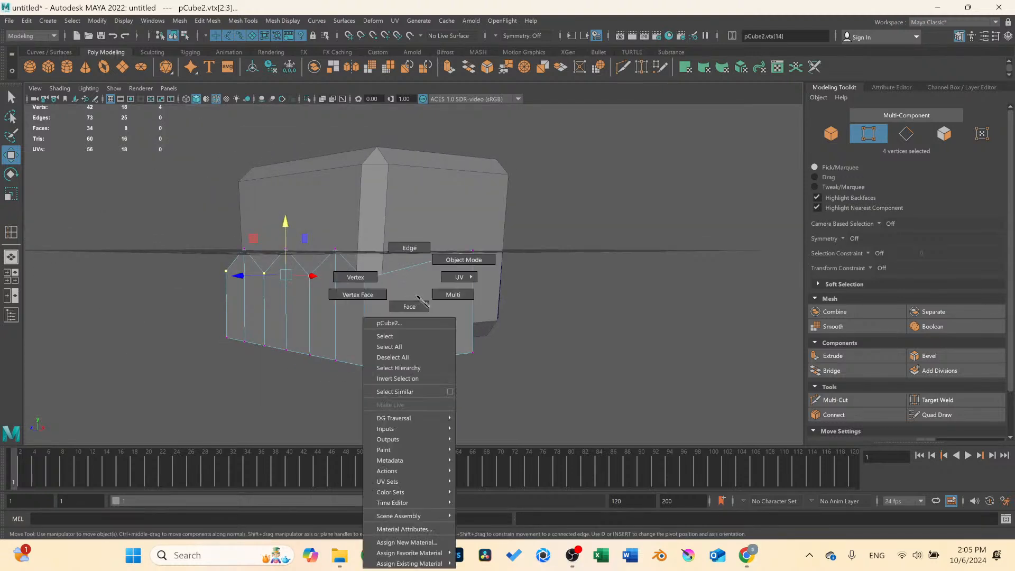
{"action": "left_click", "coordinate": [464, 260]}
Try extruding all faces of the open box with a thickness of about 0.64.
{"action": "left_click_drag", "start_coordinate": [464, 260], "coordinate": [414, 335], "text": "alt"}
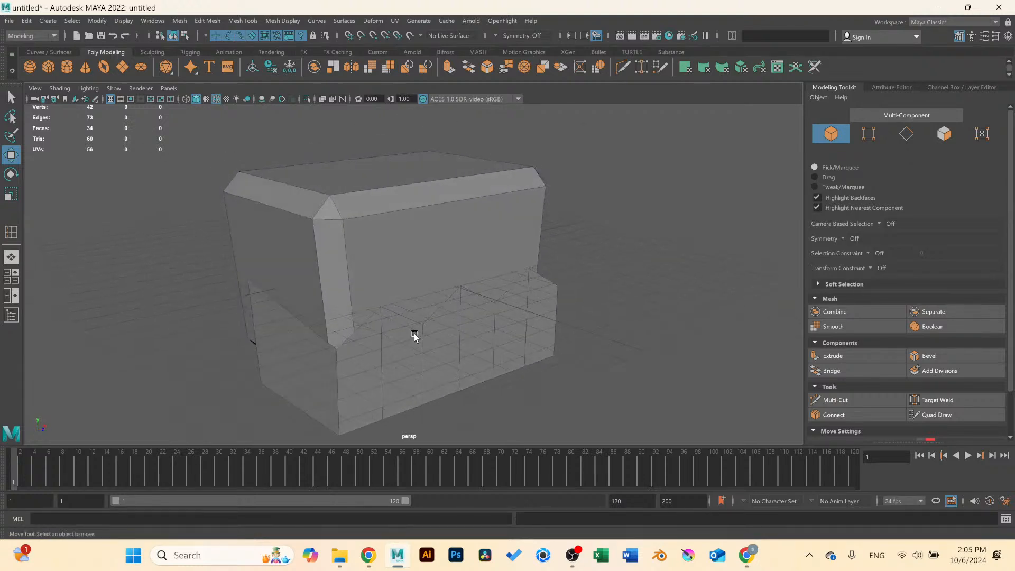
{"action": "key", "text": "F11"}
{"action": "left_click", "coordinate": [841, 355]}
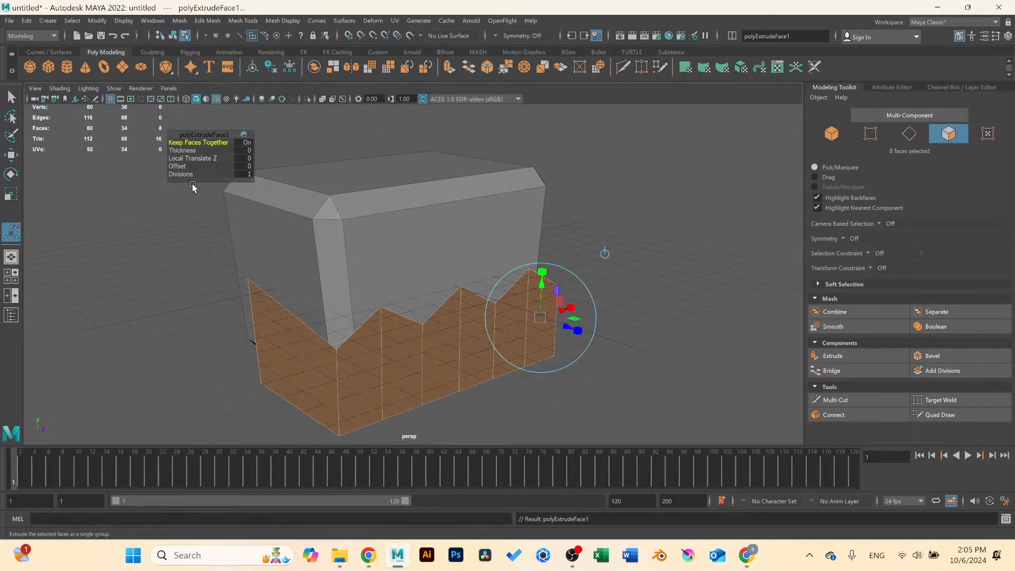
{"action": "left_click_drag", "start_coordinate": [191, 151], "coordinate": [211, 151]}
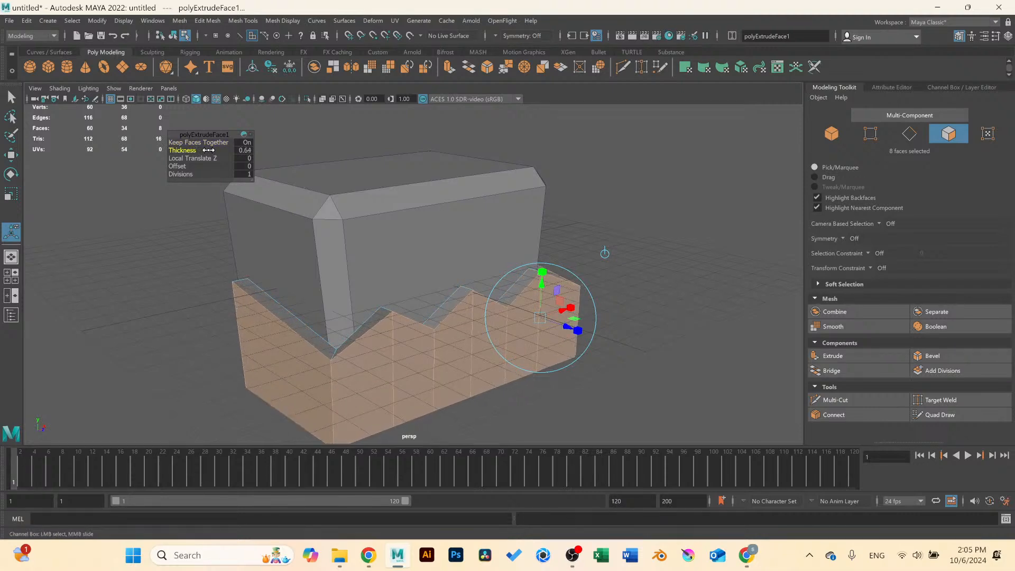
{"action": "left_click_drag", "start_coordinate": [453, 243], "coordinate": [468, 318], "text": "alt"}
{"action": "key", "text": "ctrl+z"}
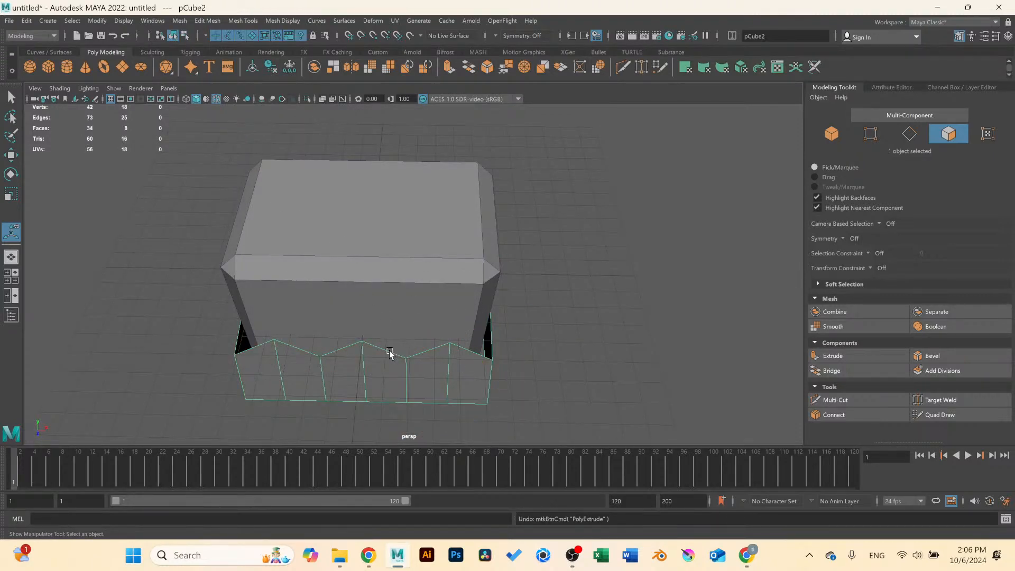
Scale the whole open box narrower along X in the front view, to an X scale of about 10.6.
{"action": "key", "text": "r"}
{"action": "key", "text": "space"}
{"action": "key", "text": "space"}
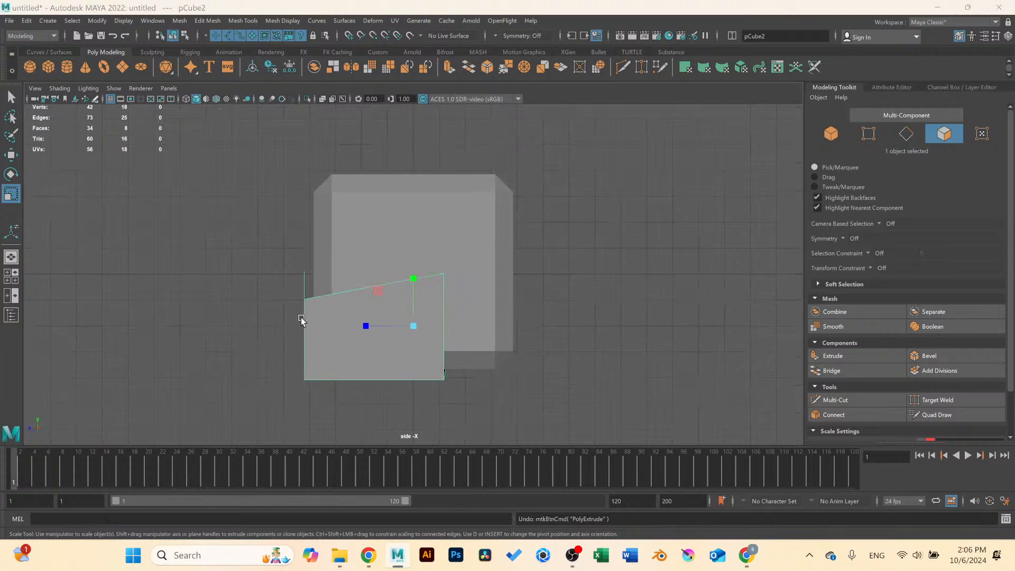
{"action": "key", "text": "space"}
{"action": "key", "text": "space"}
{"action": "left_click_drag", "start_coordinate": [431, 313], "coordinate": [430, 313]}
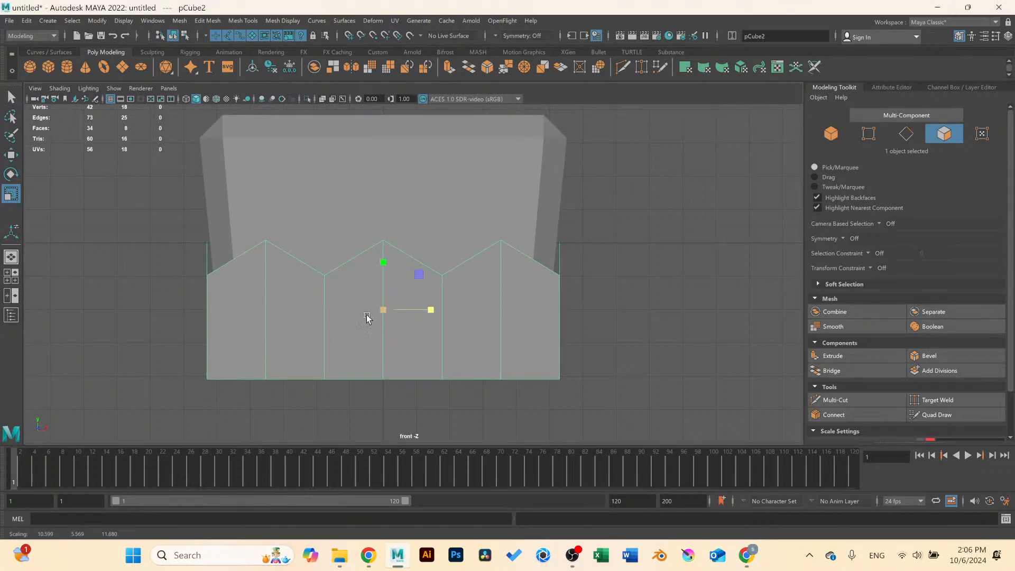
Try narrowing the open box's bottom vertices along X by a factor of about 0.92 in the front view.
{"action": "right_click_drag", "start_coordinate": [306, 300], "coordinate": [246, 277]}
{"action": "left_click_drag", "start_coordinate": [152, 328], "coordinate": [576, 418]}
{"action": "left_click_drag", "start_coordinate": [430, 379], "coordinate": [425, 381]}
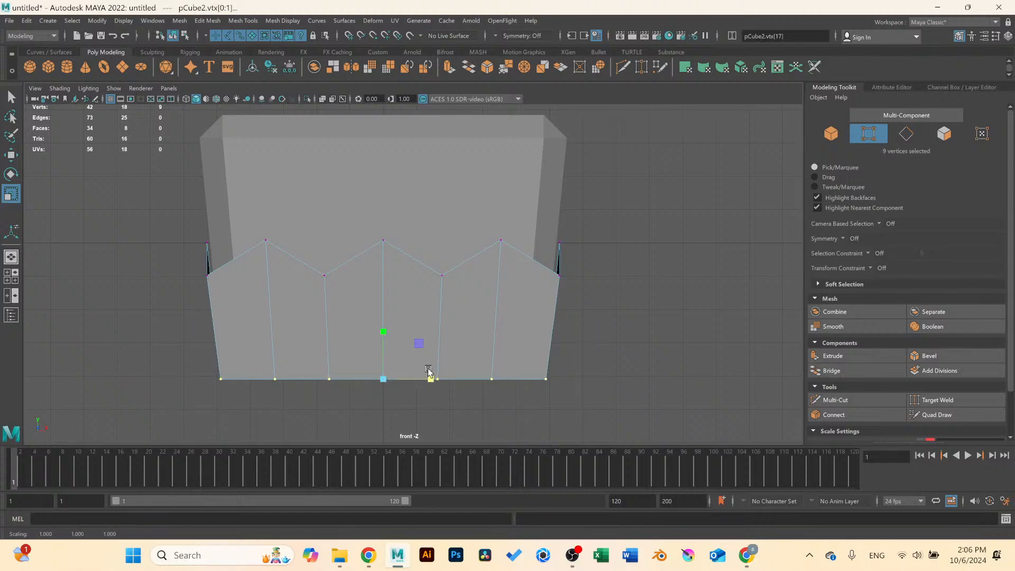
{"action": "key", "text": "ctrl+z"}
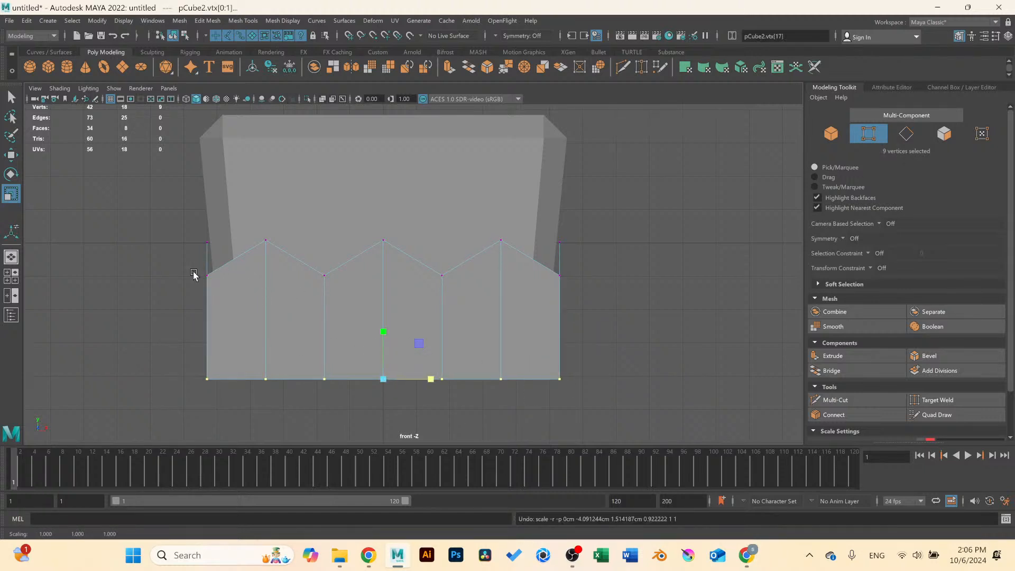
Scale the open box's bottom vertices and two front top corner vertices together along X by a factor of about 0.96.
{"action": "left_click", "coordinate": [222, 288], "text": "shift"}
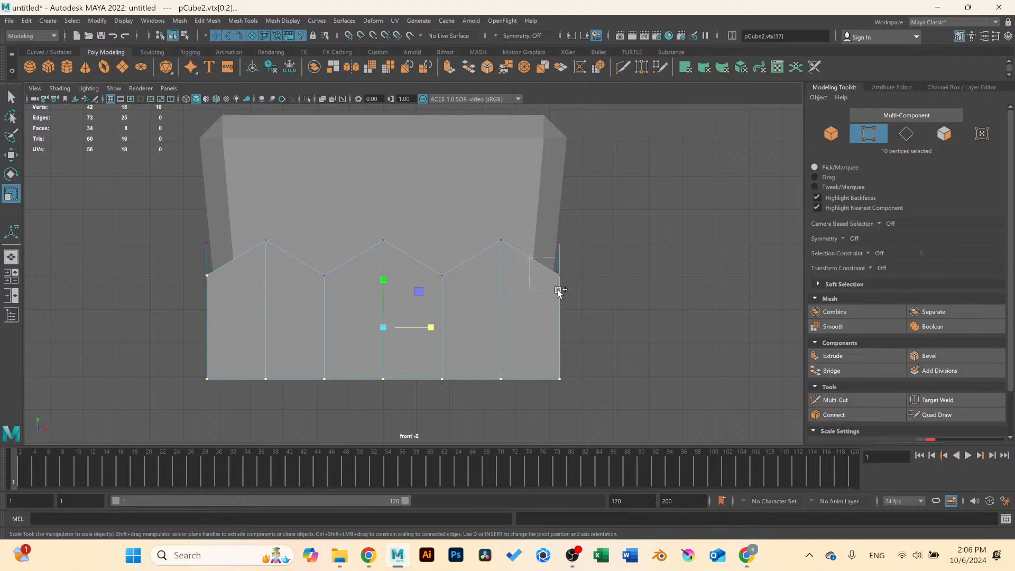
{"action": "left_click_drag", "start_coordinate": [427, 328], "coordinate": [431, 331]}
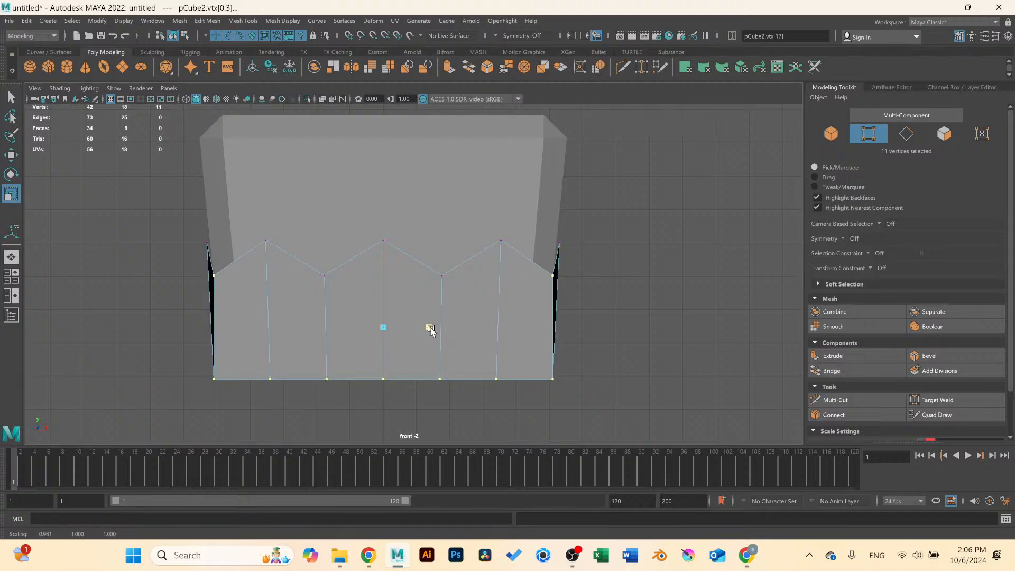
{"action": "key", "text": "space"}
{"action": "key", "text": "space"}
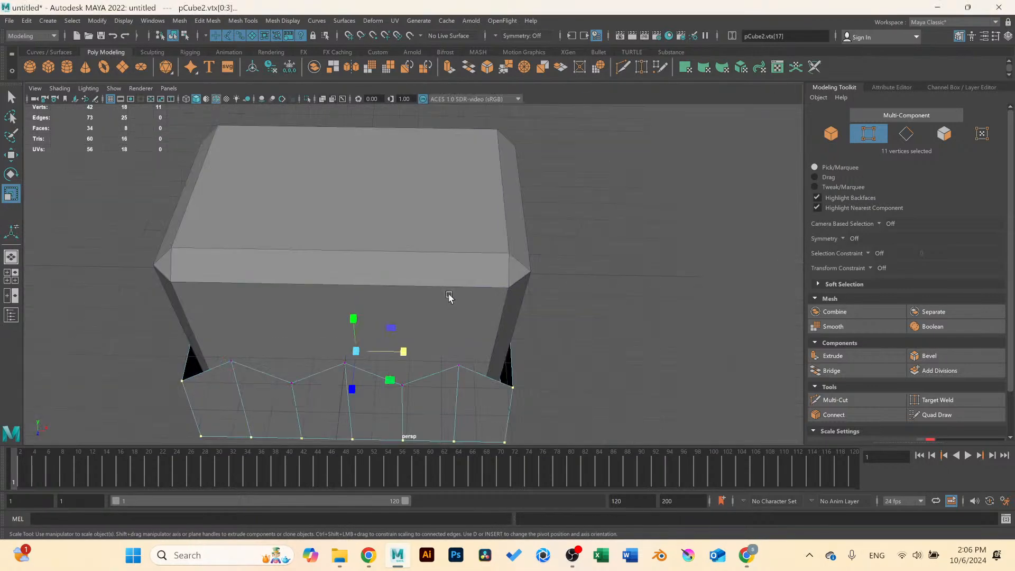
{"action": "left_click_drag", "start_coordinate": [370, 296], "coordinate": [397, 316], "text": "alt"}
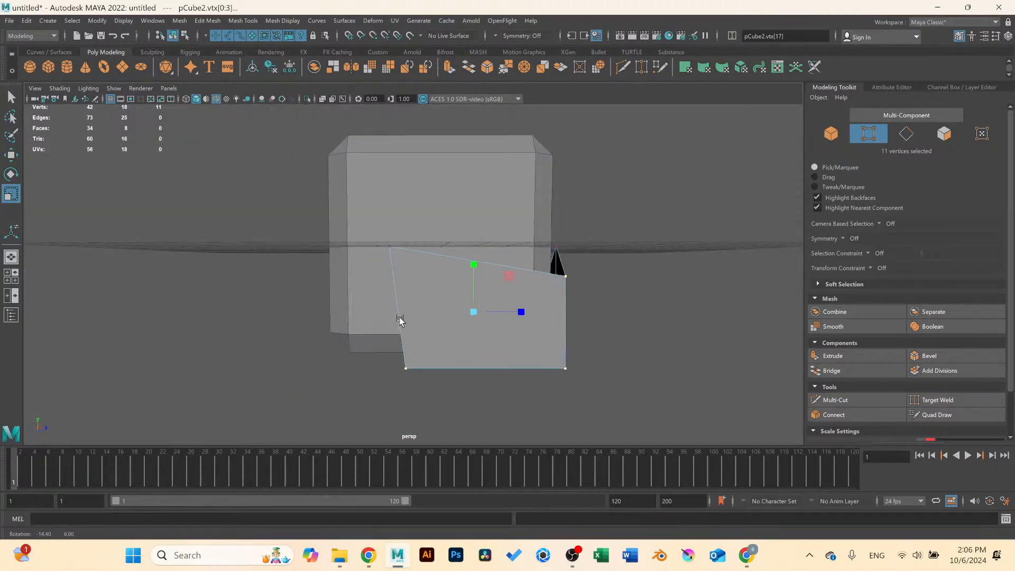
{"action": "key", "text": "space"}
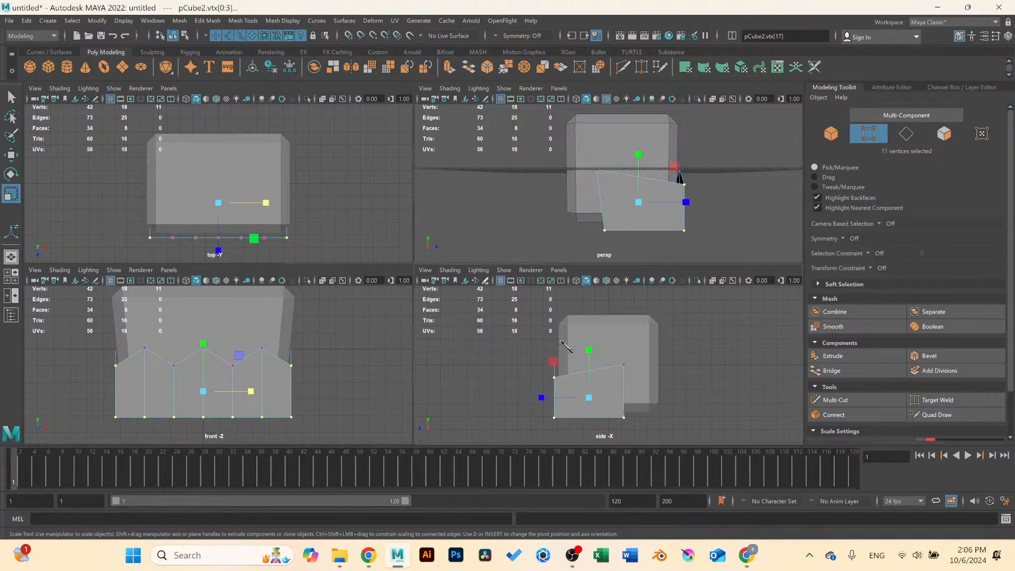
{"action": "key", "text": "space"}
{"action": "left_click_drag", "start_coordinate": [555, 263], "coordinate": [393, 277], "text": "alt"}
{"action": "right_click_drag", "start_coordinate": [393, 277], "coordinate": [402, 309]}
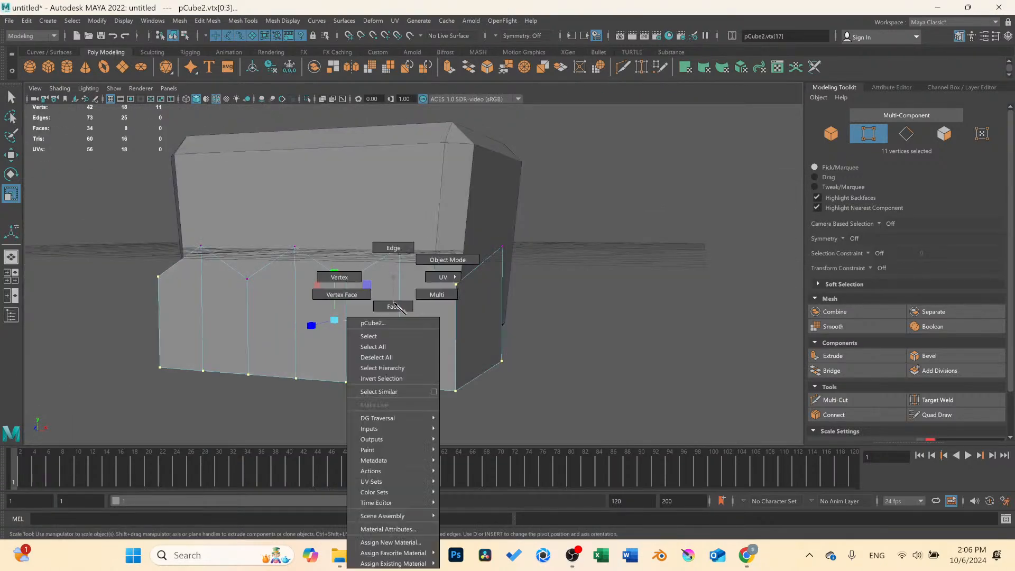
{"action": "right_click_drag", "start_coordinate": [449, 261], "coordinate": [449, 260]}
Extrude all faces of the open box with a thickness of about 0.46 and return to object selection.
{"action": "left_click_drag", "start_coordinate": [537, 258], "coordinate": [475, 318], "text": "alt"}
{"action": "left_click", "coordinate": [474, 317]}
{"action": "left_click", "coordinate": [843, 354]}
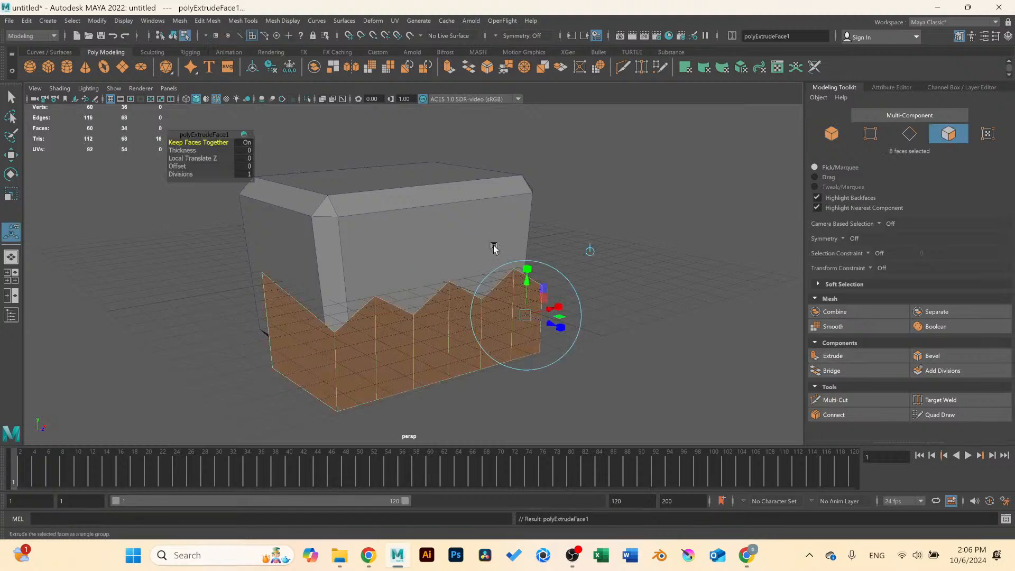
{"action": "left_click_drag", "start_coordinate": [494, 250], "coordinate": [198, 154], "text": "alt"}
{"action": "left_click_drag", "start_coordinate": [590, 249], "coordinate": [427, 297], "text": "alt"}
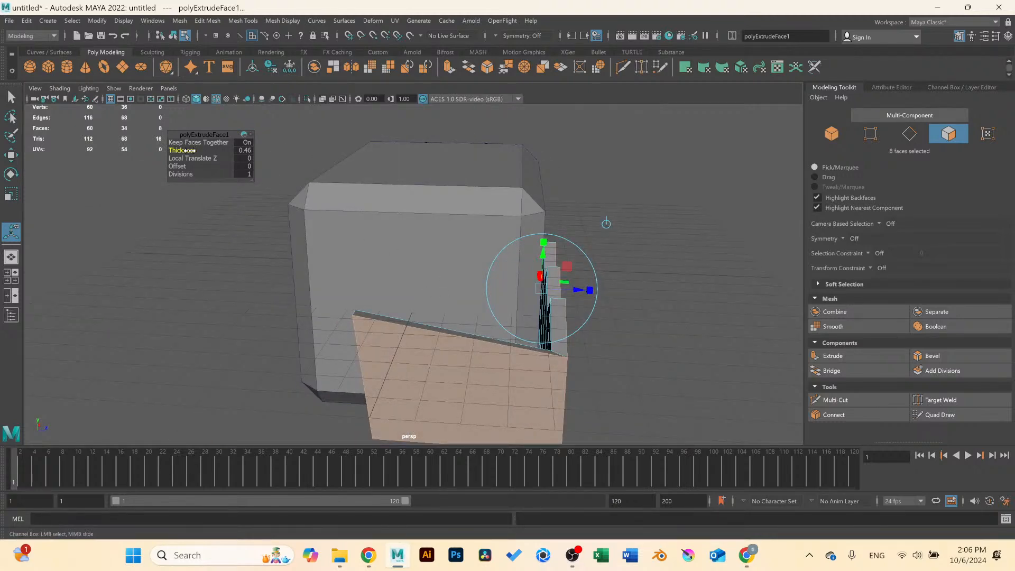
{"action": "left_click_drag", "start_coordinate": [188, 150], "coordinate": [187, 151]}
{"action": "scroll", "coordinate": [545, 281], "scroll_direction": "down", "scroll_amount": 4}
{"action": "left_click_drag", "start_coordinate": [544, 281], "coordinate": [458, 295], "text": "alt"}
{"action": "right_click_drag", "start_coordinate": [445, 299], "coordinate": [492, 264]}
{"action": "left_click", "coordinate": [492, 265]}
{"action": "scroll", "coordinate": [451, 301], "scroll_direction": "up", "scroll_amount": 3}
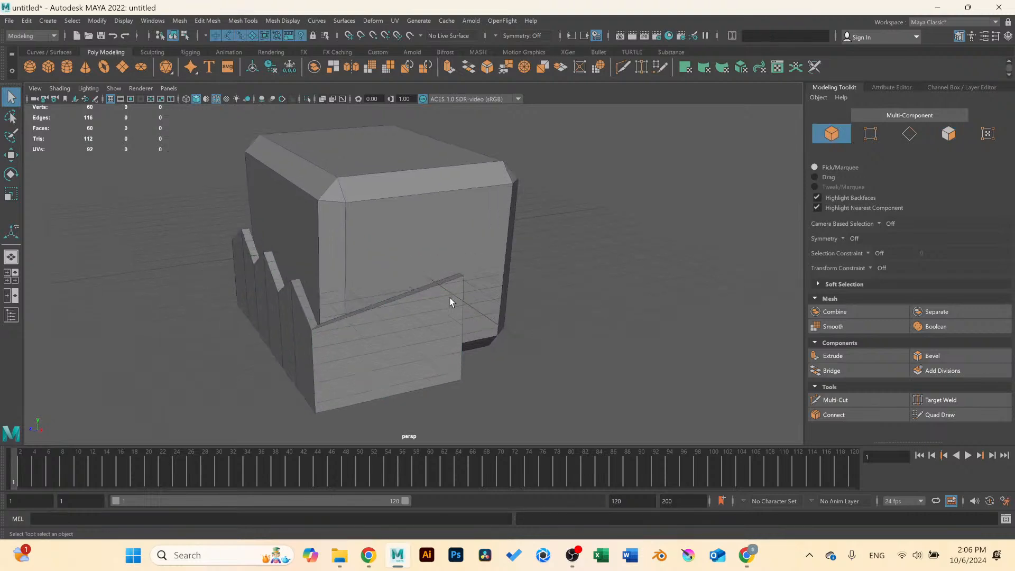
{"action": "left_click_drag", "start_coordinate": [452, 302], "coordinate": [418, 296], "text": "alt"}
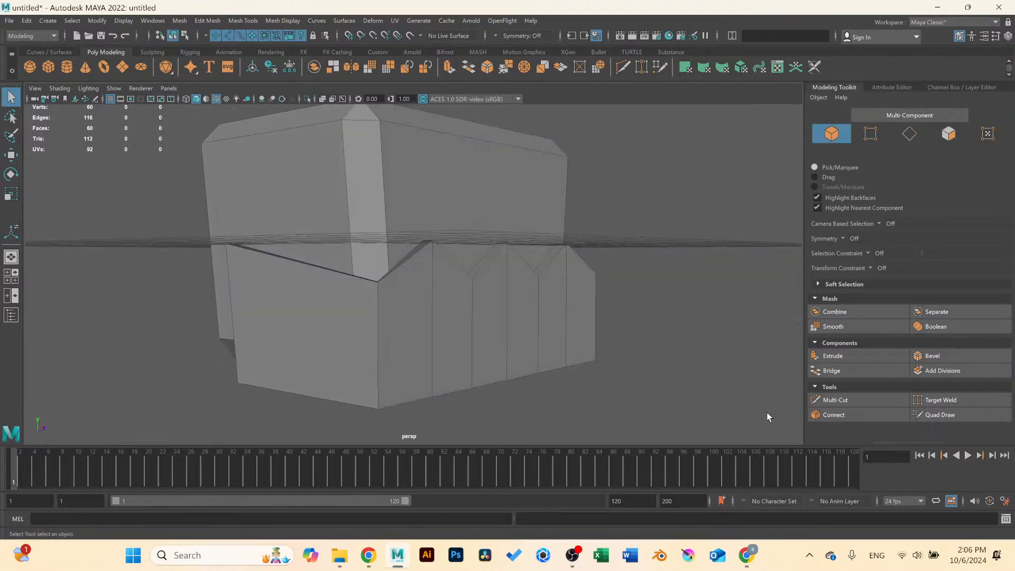
Insert horizontal edge loops around the open box with Multi-Cut, one near the bottom edge and one just below the zigzag edge.
{"action": "left_click", "coordinate": [836, 400]}
{"action": "middle_click_drag", "start_coordinate": [415, 335], "coordinate": [415, 270], "text": "alt"}
{"action": "scroll", "coordinate": [415, 269], "scroll_direction": "up", "scroll_amount": 5}
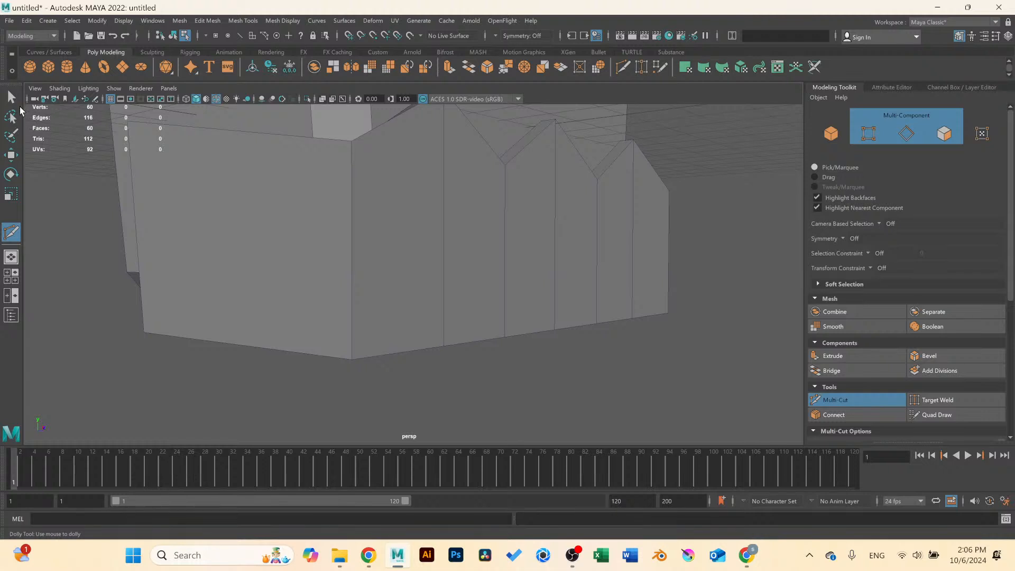
{"action": "key", "text": "q"}
{"action": "left_click", "coordinate": [180, 193]}
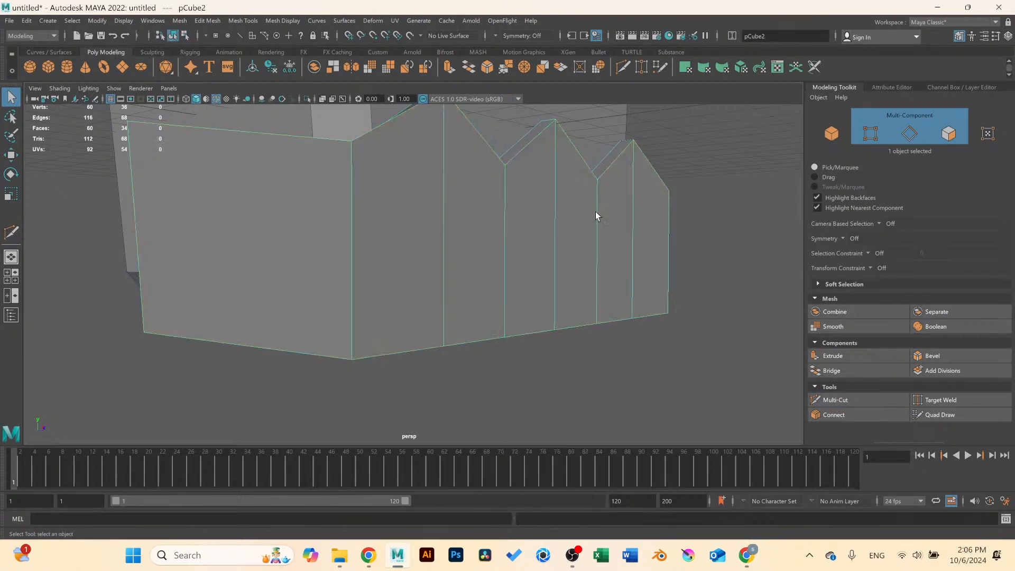
{"action": "left_click", "coordinate": [835, 399]}
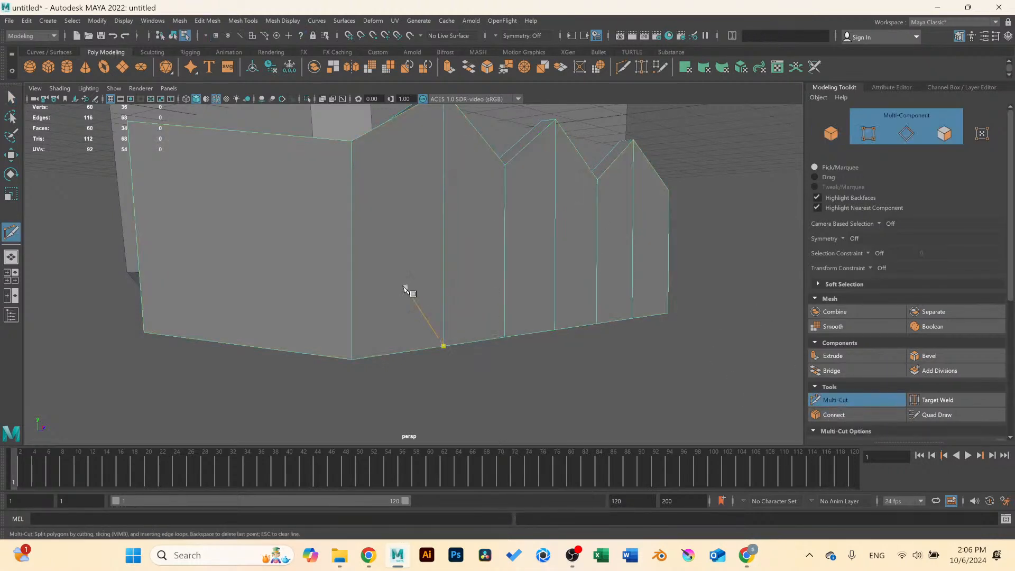
{"action": "left_click", "coordinate": [349, 346], "text": "ctrl"}
{"action": "left_click", "coordinate": [356, 153], "text": "ctrl"}
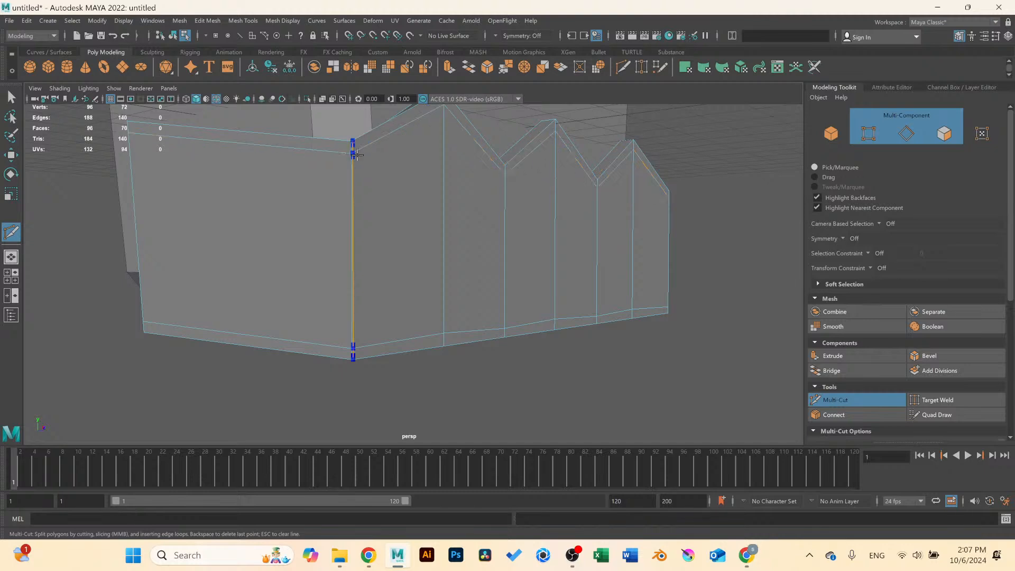
Insert vertical edge loops near one side wall's rear edge and on both sides of the adjoining front corner.
{"action": "scroll", "coordinate": [472, 301], "scroll_direction": "down", "scroll_amount": 3}
{"action": "left_click_drag", "start_coordinate": [471, 301], "coordinate": [507, 304], "text": "alt"}
{"action": "scroll", "coordinate": [507, 304], "scroll_direction": "up", "scroll_amount": 2}
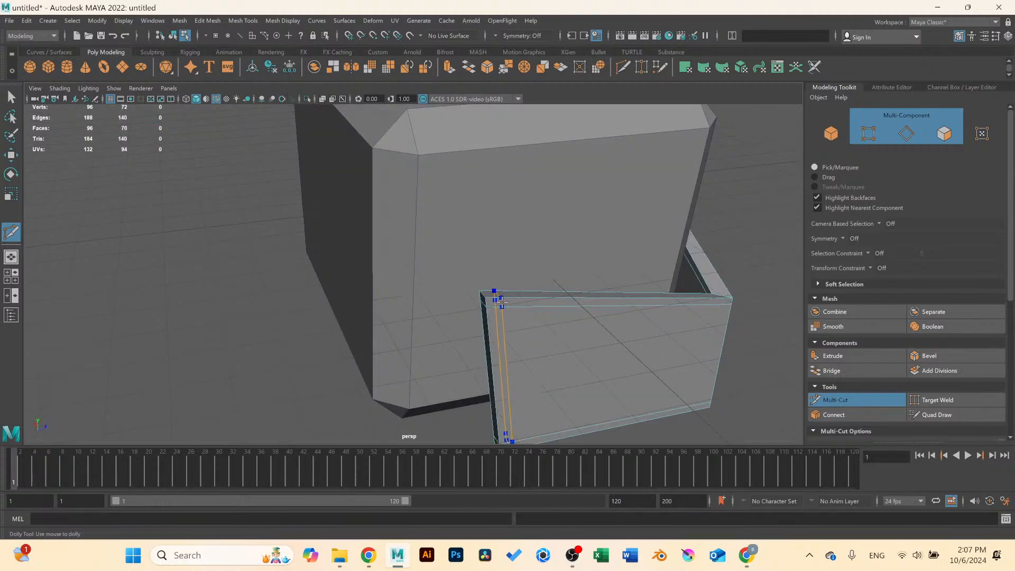
{"action": "left_click_drag", "start_coordinate": [661, 307], "coordinate": [555, 302], "text": "alt"}
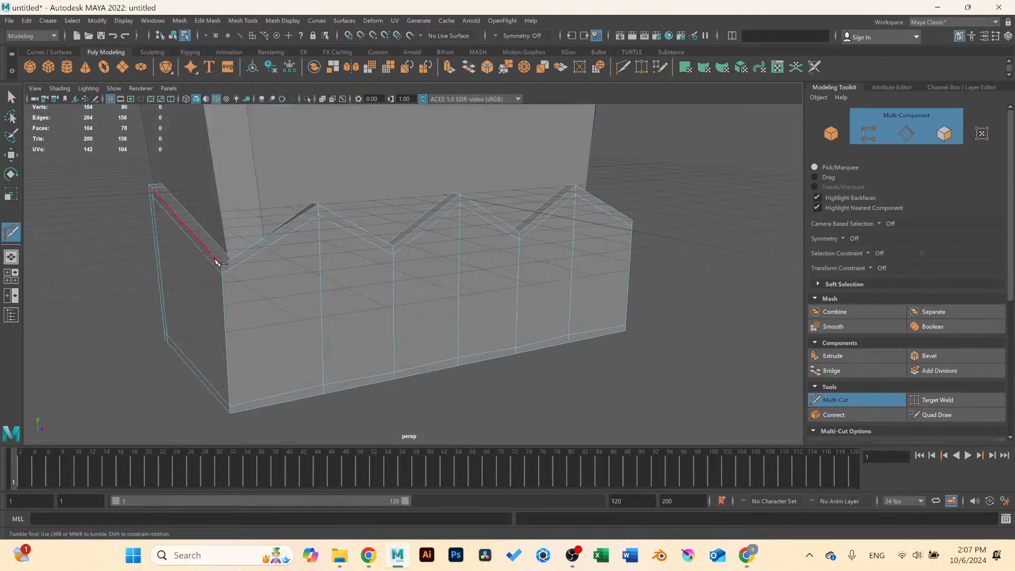
{"action": "left_click", "coordinate": [231, 261], "text": "ctrl"}
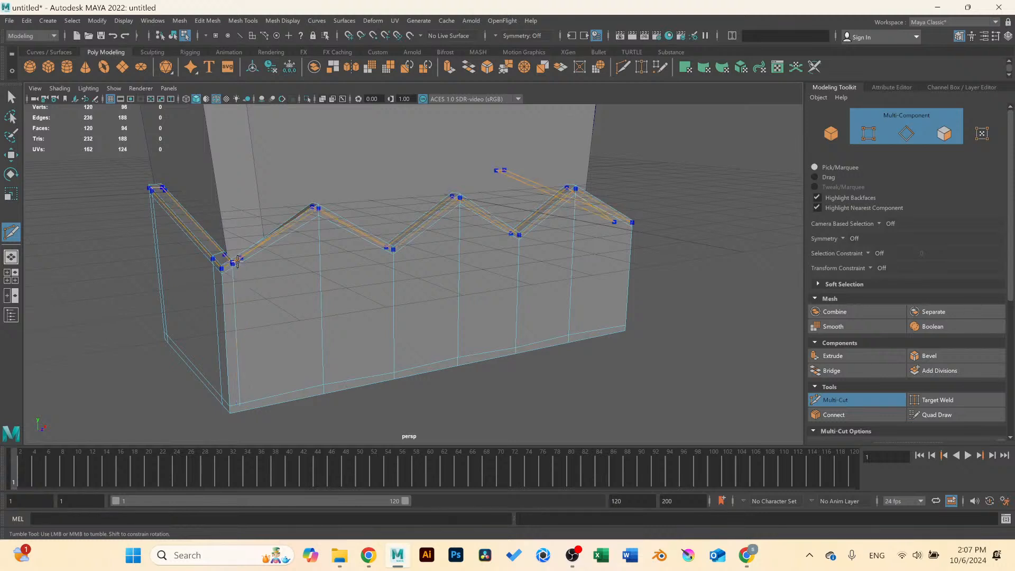
Insert vertical edge loops close to both sides of the two valleys in the zigzag front wall.
{"action": "left_click_drag", "start_coordinate": [319, 257], "coordinate": [279, 276], "text": "alt"}
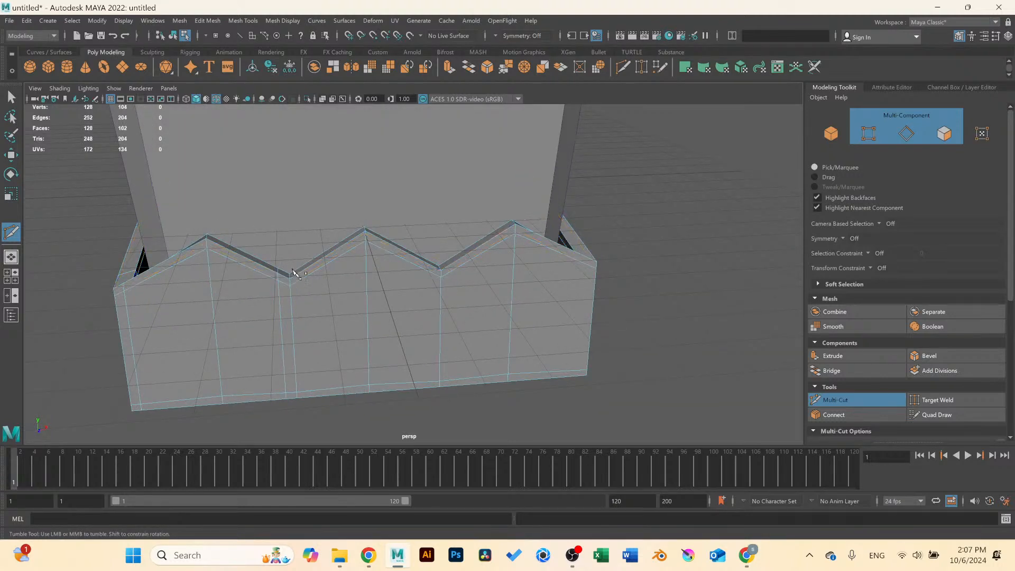
{"action": "left_click", "coordinate": [441, 270], "text": "ctrl"}
{"action": "left_click", "coordinate": [440, 270], "text": "ctrl"}
{"action": "left_click", "coordinate": [441, 270], "text": "ctrl"}
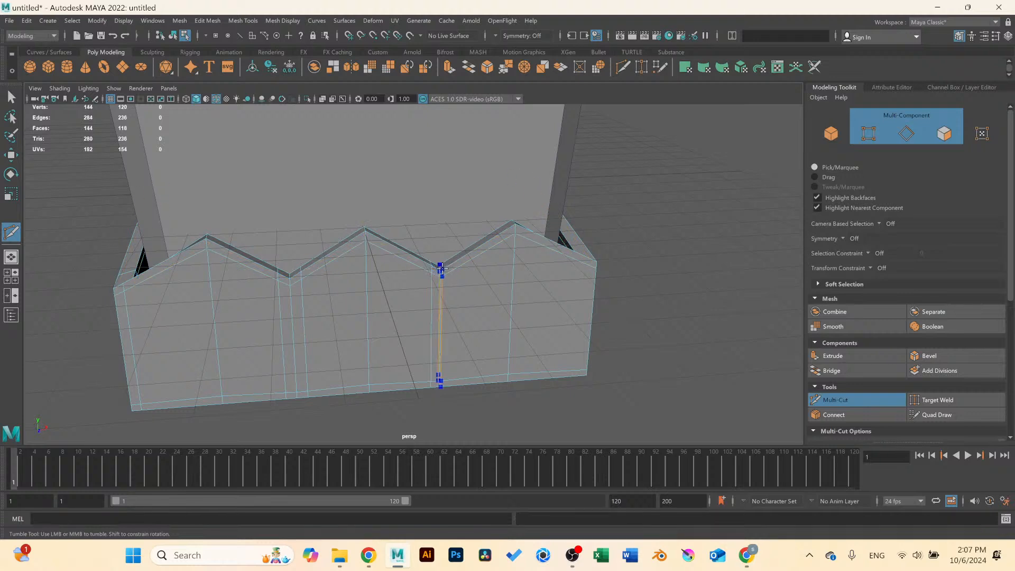
Insert vertical edge loops on both sides of the open box's other front corner.
{"action": "scroll", "coordinate": [457, 293], "scroll_direction": "up", "scroll_amount": 5}
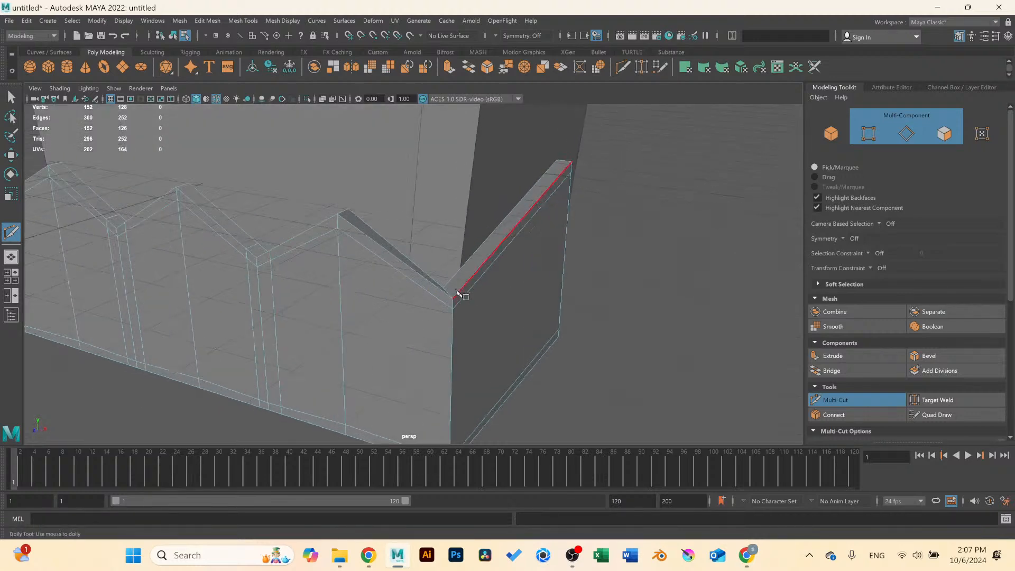
{"action": "left_click", "coordinate": [439, 290], "text": "ctrl"}
{"action": "left_click", "coordinate": [459, 291], "text": "ctrl"}
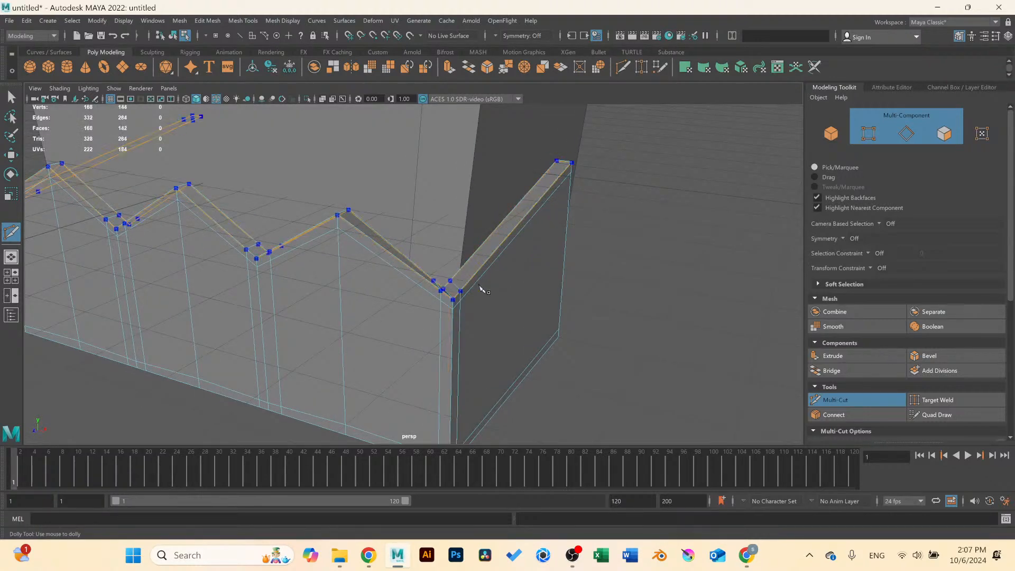
Insert two edge loops running along the wall's top rim, one near the outer face and one near the inner face.
{"action": "scroll", "coordinate": [476, 290], "scroll_direction": "down", "scroll_amount": 3}
{"action": "left_click_drag", "start_coordinate": [453, 284], "coordinate": [397, 261], "text": "alt"}
{"action": "scroll", "coordinate": [372, 249], "scroll_direction": "up", "scroll_amount": 3}
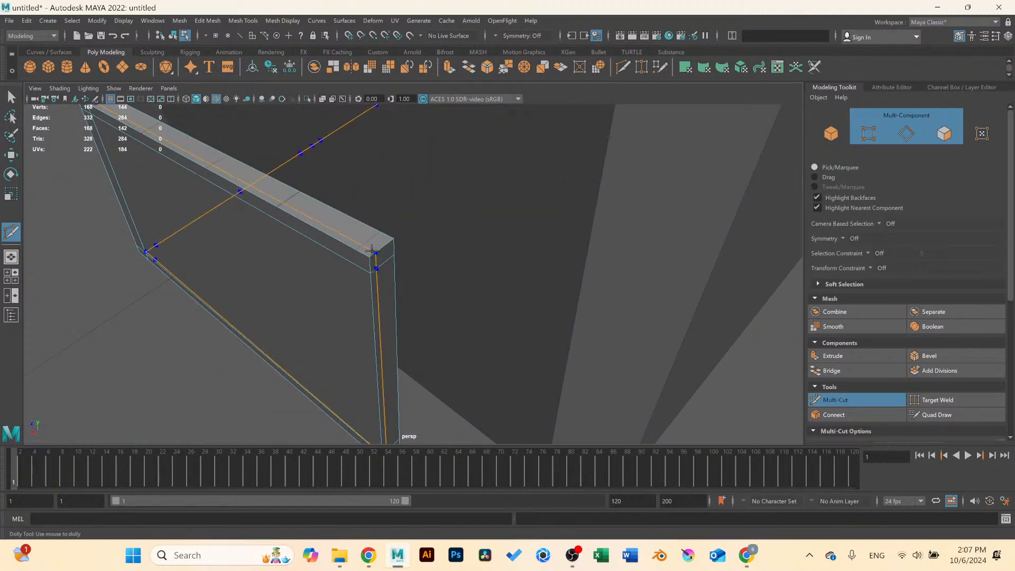
{"action": "left_click", "coordinate": [374, 251], "text": "ctrl"}
{"action": "left_click", "coordinate": [385, 246], "text": "ctrl"}
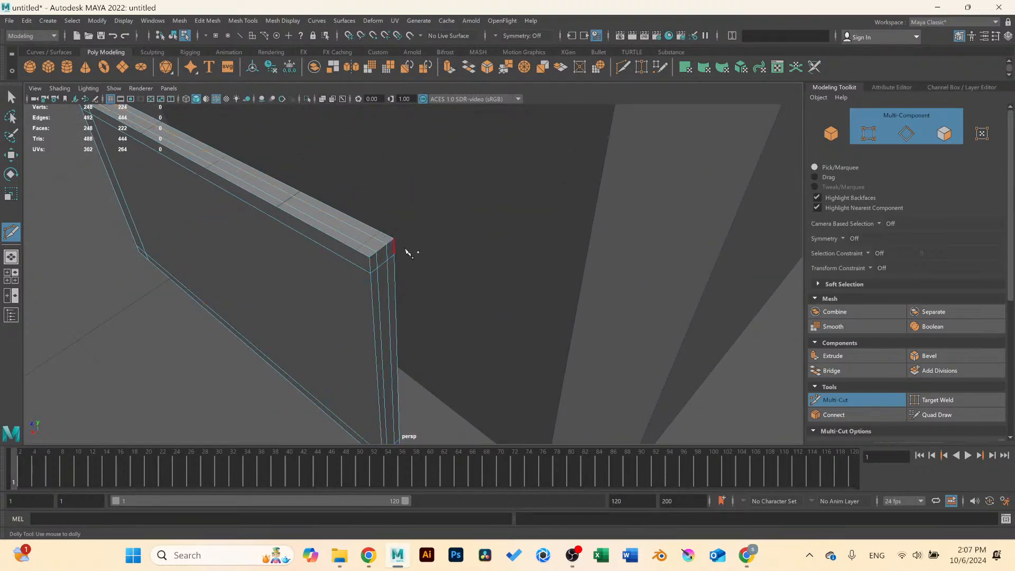
Preview the open box smoothed, then insert a vertical edge loop close to the other side wall's rear edge.
{"action": "scroll", "coordinate": [406, 252], "scroll_direction": "down", "scroll_amount": 3}
{"action": "key", "text": "3"}
{"action": "scroll", "coordinate": [270, 275], "scroll_direction": "down", "scroll_amount": 1}
{"action": "left_click_drag", "start_coordinate": [279, 270], "coordinate": [323, 259], "text": "alt"}
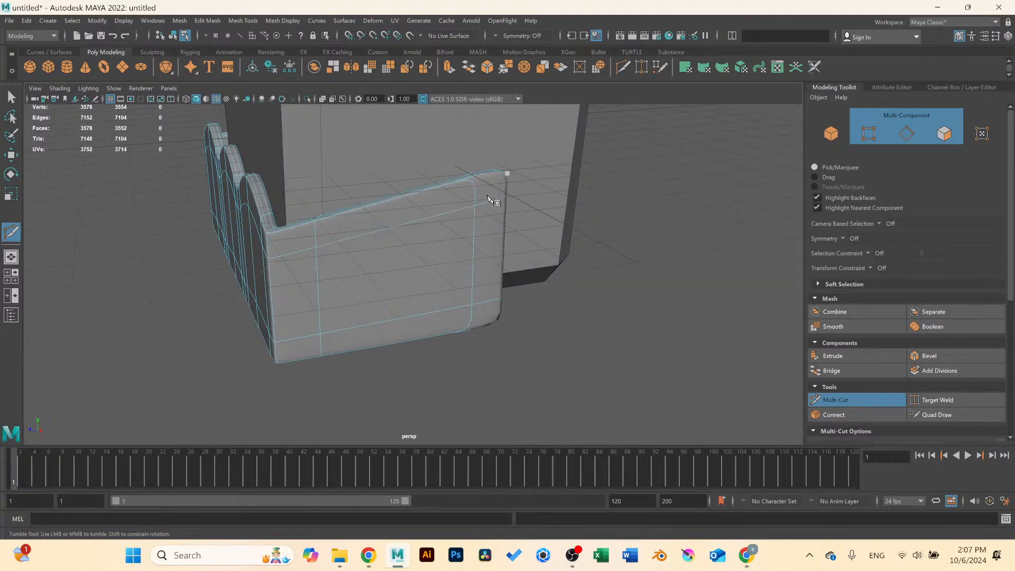
{"action": "key", "text": "1"}
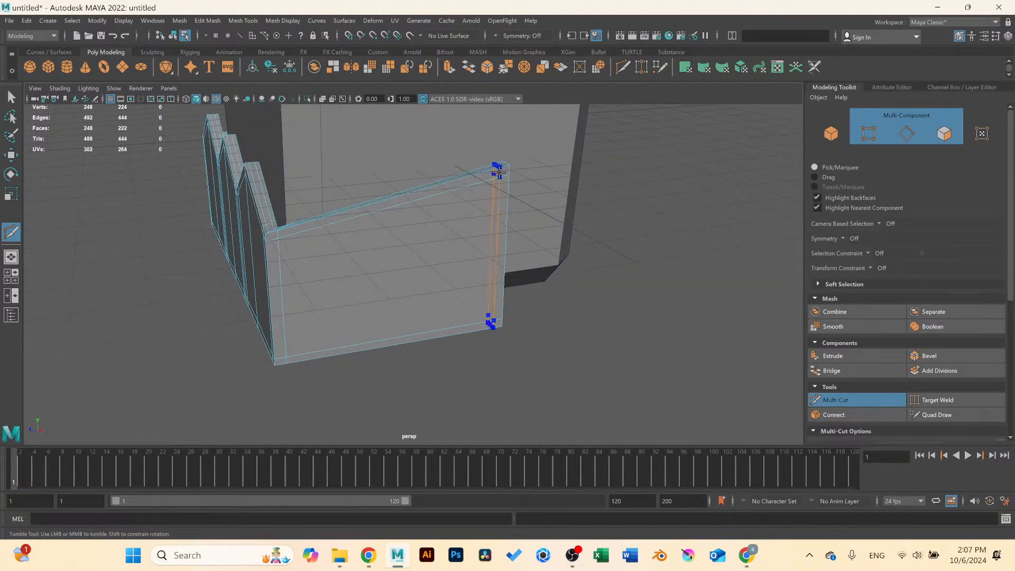
{"action": "left_click", "coordinate": [493, 172], "text": "ctrl"}
{"action": "mouse_move", "coordinate": [408, 210]}
{"action": "left_mouse_down", "text": "alt"}
{"action": "mouse_move", "coordinate": [370, 220]}
{"action": "mouse_move", "coordinate": [423, 208]}
{"action": "mouse_move", "coordinate": [390, 211]}
{"action": "left_mouse_up", "text": "alt"}
Insert vertical edge loops on both sides of the zigzag front wall's peak nearest that side wall.
{"action": "key", "text": "3"}
{"action": "left_click_drag", "start_coordinate": [297, 233], "coordinate": [356, 265], "text": "alt"}
{"action": "scroll", "coordinate": [338, 255], "scroll_direction": "up", "scroll_amount": 5}
{"action": "key", "text": "1"}
{"action": "scroll", "coordinate": [359, 266], "scroll_direction": "up", "scroll_amount": 2}
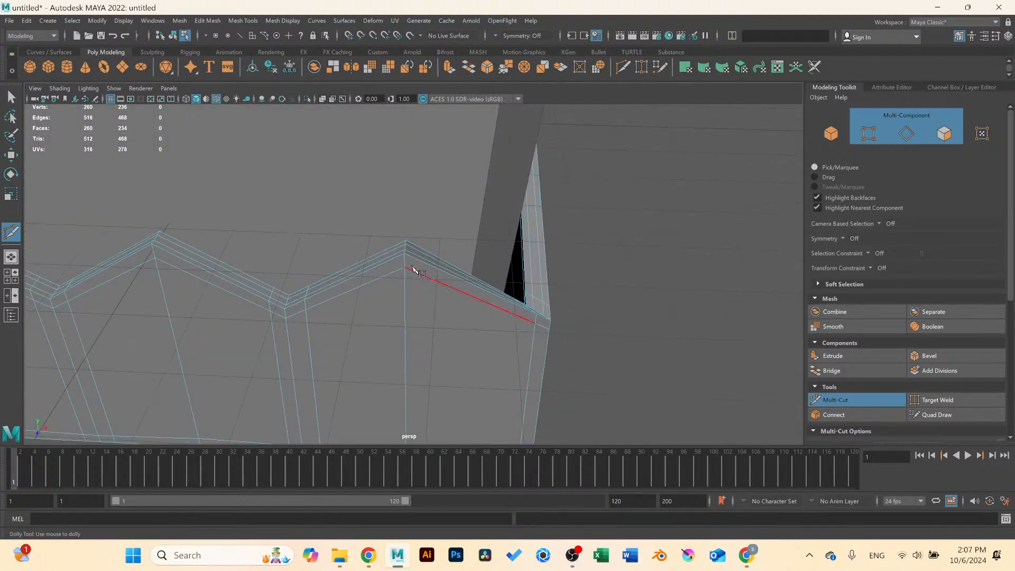
{"action": "left_click", "coordinate": [424, 274], "text": "ctrl"}
{"action": "left_click", "coordinate": [391, 259], "text": "ctrl"}
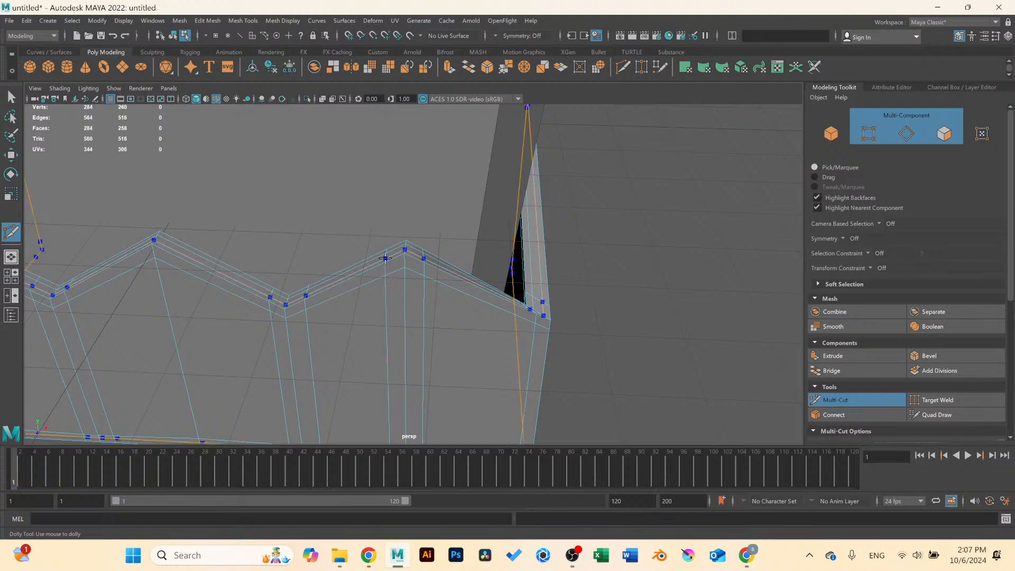
Insert vertical edge loops on both sides of the front wall's middle peak and its remaining outer peak.
{"action": "middle_click_drag", "start_coordinate": [278, 237], "coordinate": [373, 229], "text": "alt"}
{"action": "left_click", "coordinate": [382, 233], "text": "ctrl"}
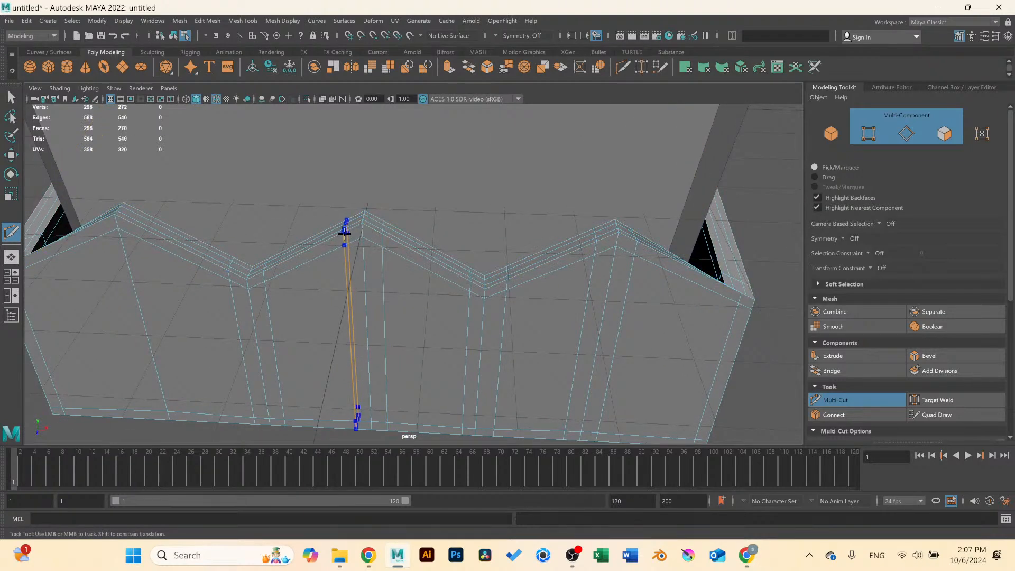
{"action": "left_click", "coordinate": [346, 228], "text": "ctrl"}
{"action": "scroll", "coordinate": [133, 214], "scroll_direction": "up", "scroll_amount": 1}
{"action": "middle_click_drag", "start_coordinate": [132, 214], "coordinate": [351, 202], "text": "alt"}
{"action": "left_click", "coordinate": [317, 213], "text": "ctrl"}
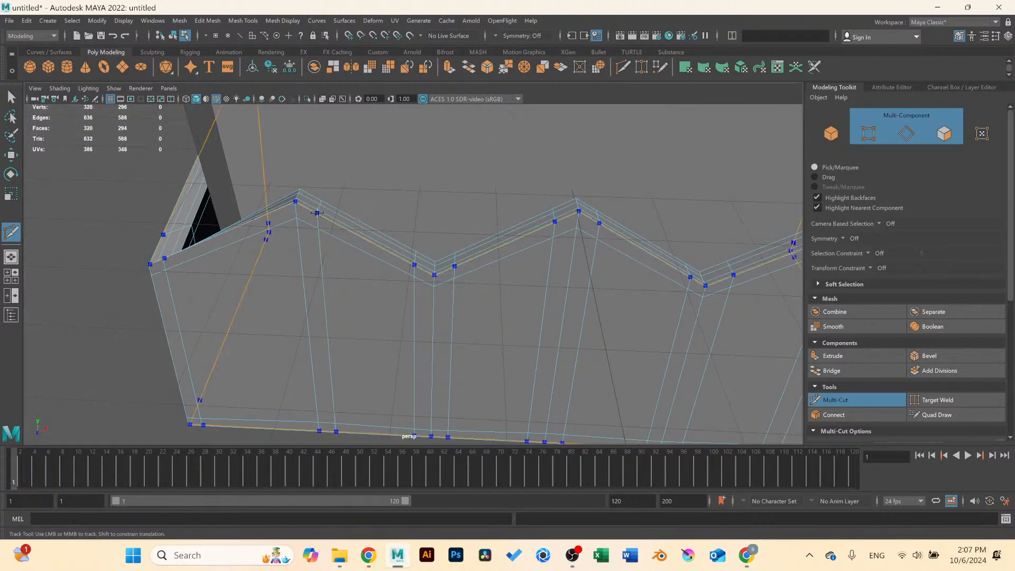
Preview the open box smoothed, return it to object mode and turn off wireframe on shaded to inspect the surface.
{"action": "scroll", "coordinate": [291, 216], "scroll_direction": "down", "scroll_amount": 3}
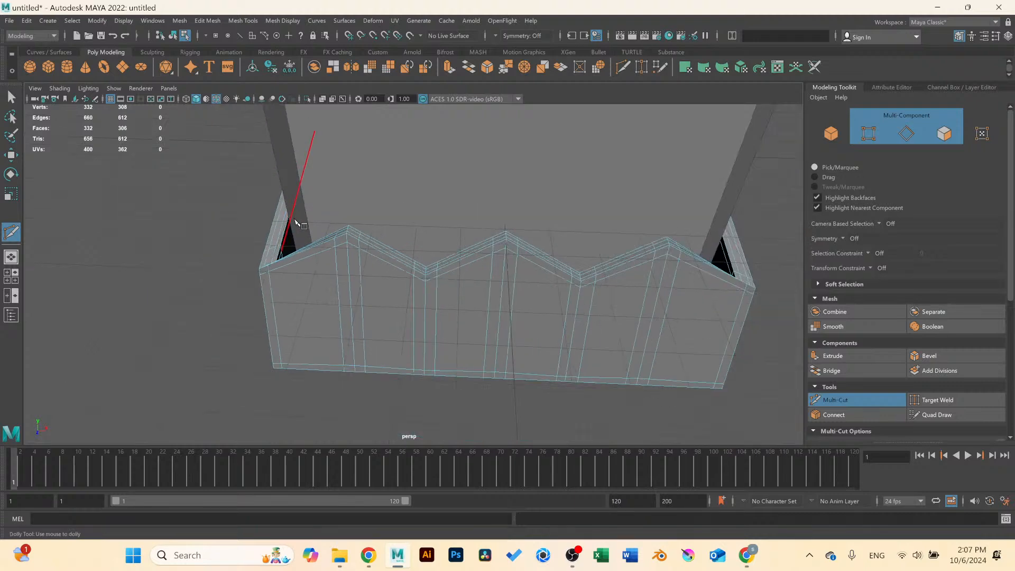
{"action": "scroll", "coordinate": [306, 214], "scroll_direction": "down", "scroll_amount": 3}
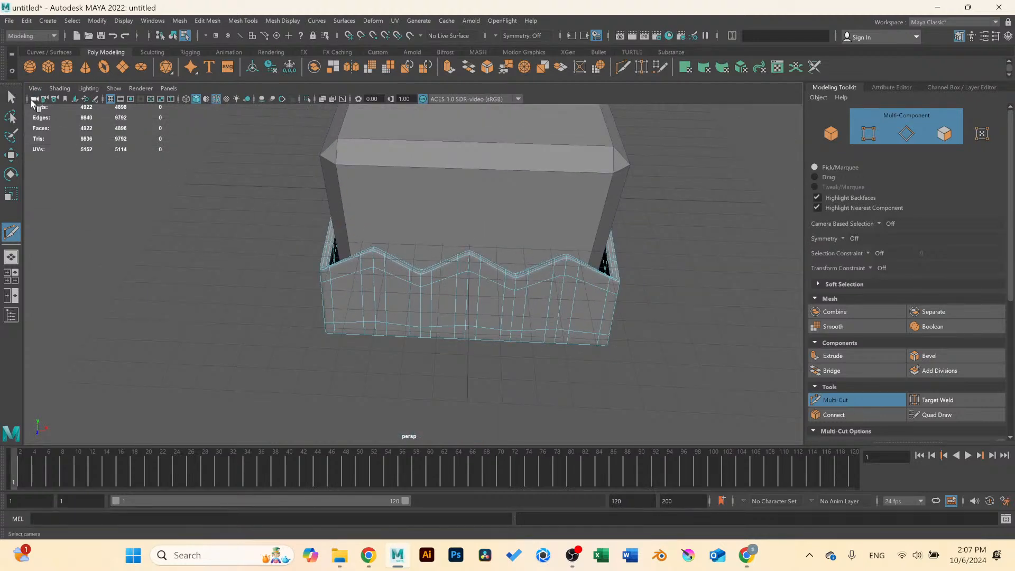
{"action": "key", "text": "q"}
{"action": "right_click_drag", "start_coordinate": [394, 301], "coordinate": [652, 283]}
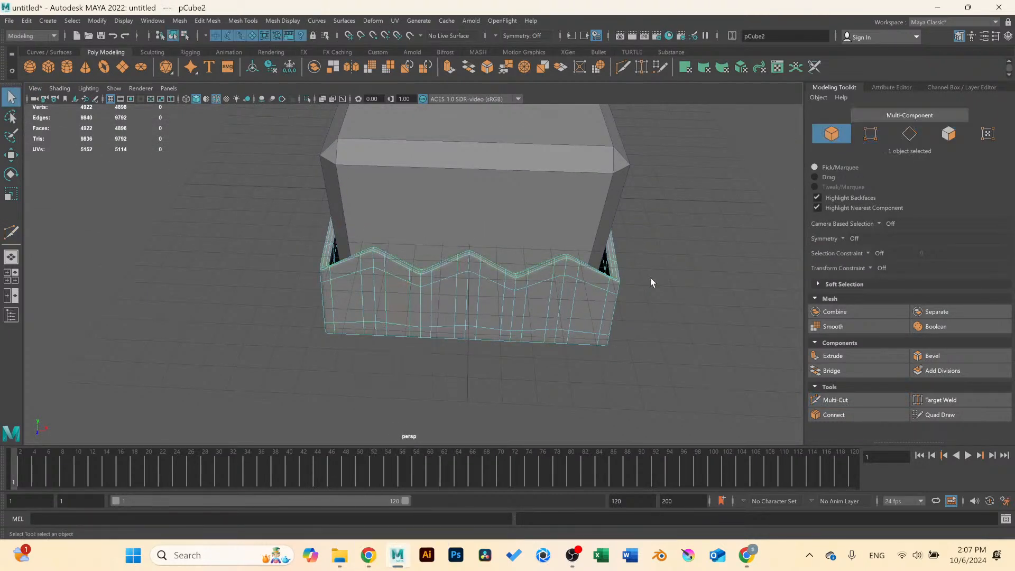
{"action": "left_click", "coordinate": [652, 283]}
{"action": "left_click_drag", "start_coordinate": [652, 283], "coordinate": [611, 282], "text": "alt"}
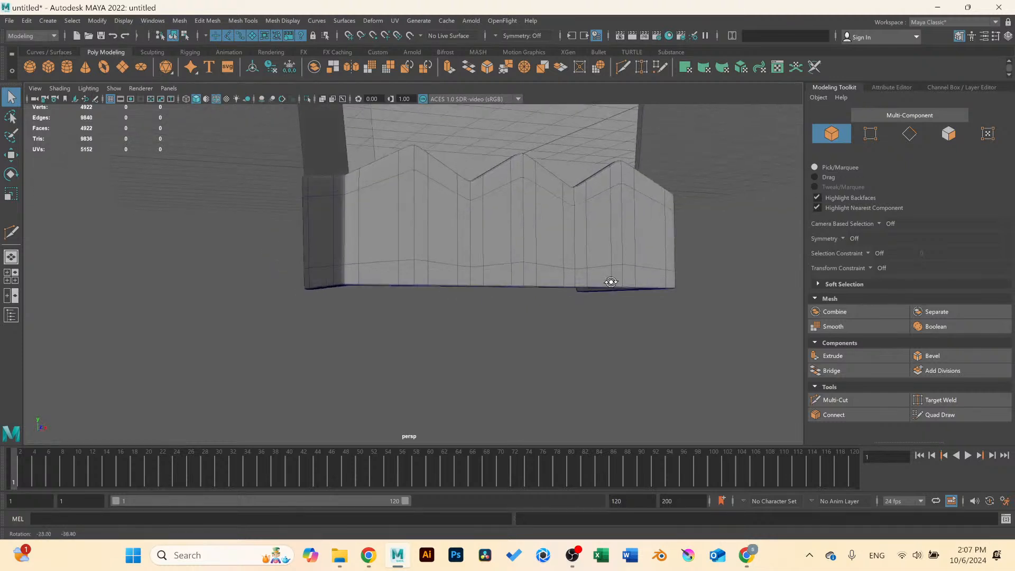
{"action": "left_click", "coordinate": [216, 100]}
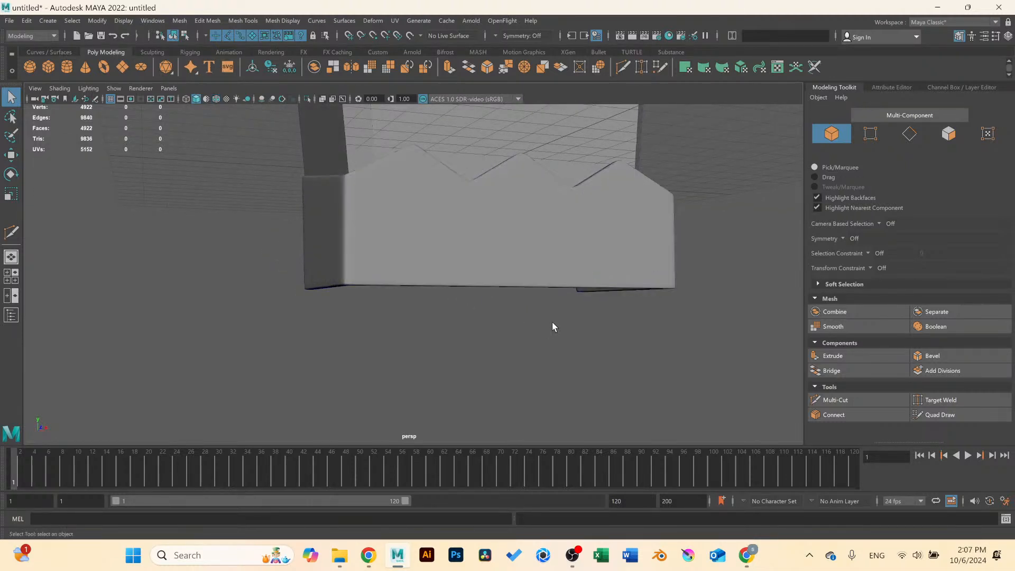
{"action": "mouse_move", "coordinate": [551, 324]}
{"action": "left_mouse_down", "text": "alt"}
{"action": "mouse_move", "coordinate": [546, 261]}
{"action": "mouse_move", "coordinate": [501, 272]}
{"action": "mouse_move", "coordinate": [517, 281]}
{"action": "mouse_move", "coordinate": [503, 287]}
{"action": "mouse_move", "coordinate": [487, 281]}
{"action": "mouse_move", "coordinate": [541, 283]}
{"action": "mouse_move", "coordinate": [472, 281]}
{"action": "mouse_move", "coordinate": [521, 274]}
{"action": "mouse_move", "coordinate": [406, 278]}
{"action": "mouse_move", "coordinate": [474, 247]}
{"action": "mouse_move", "coordinate": [547, 256]}
{"action": "mouse_move", "coordinate": [540, 245]}
{"action": "mouse_move", "coordinate": [541, 263]}
{"action": "left_mouse_up", "text": "alt"}
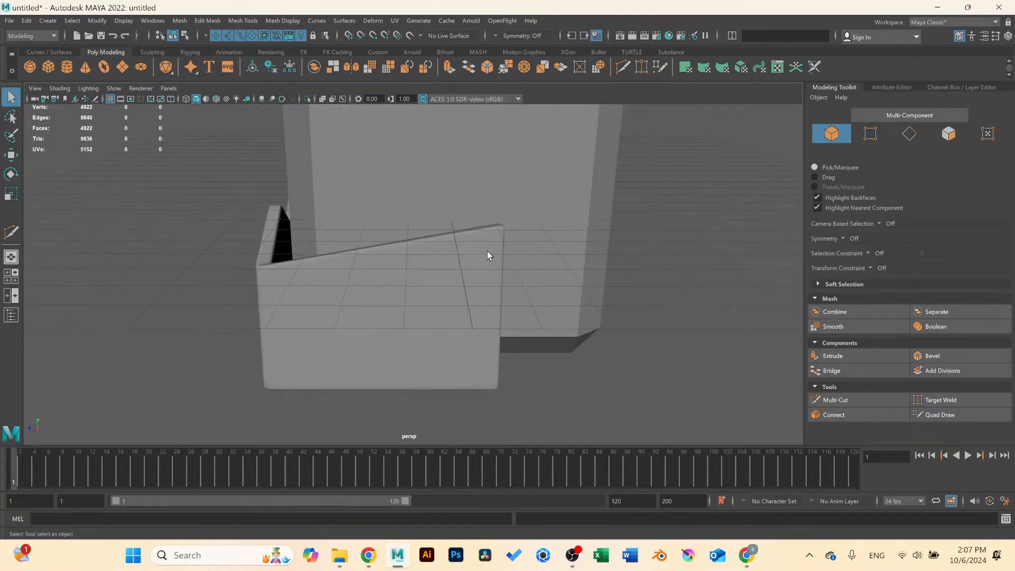
Create a polygon cylinder and move it along X until it stands beside the box's side wall.
{"action": "left_click", "coordinate": [488, 256]}
{"action": "key", "text": "f"}
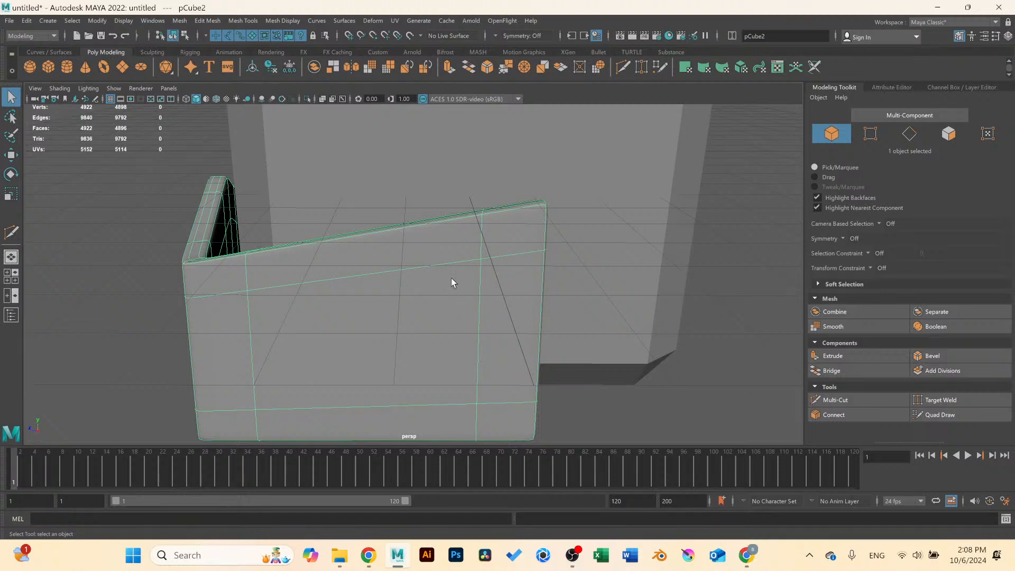
{"action": "left_click", "coordinate": [62, 67]}
{"action": "left_click_drag", "start_coordinate": [630, 154], "coordinate": [435, 265], "text": "alt"}
{"action": "key", "text": "w"}
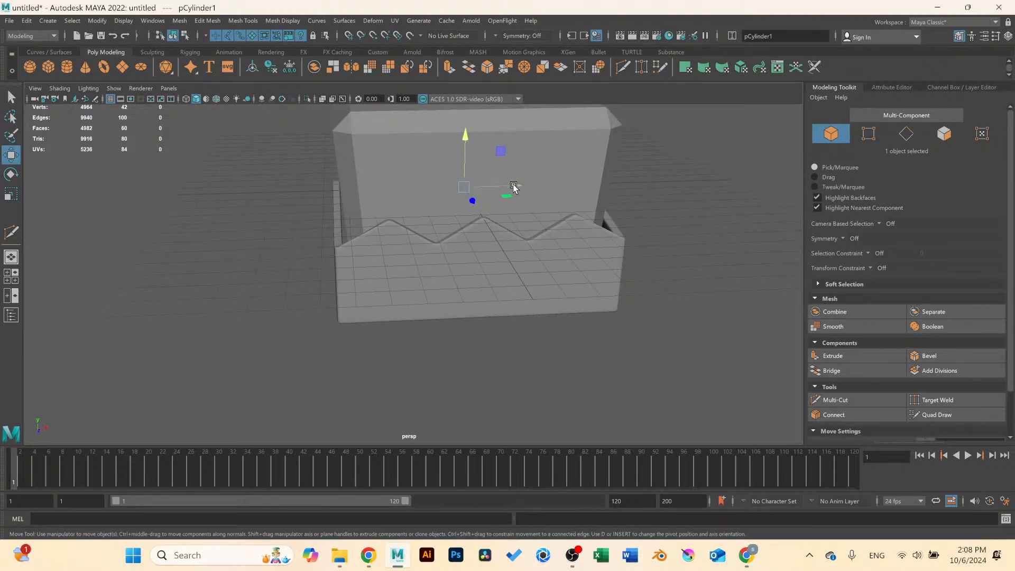
{"action": "left_click_drag", "start_coordinate": [514, 187], "coordinate": [653, 182]}
Rotate the cylinder -90 degrees about Z so its round cap faces outward from the side wall.
{"action": "key", "text": "space"}
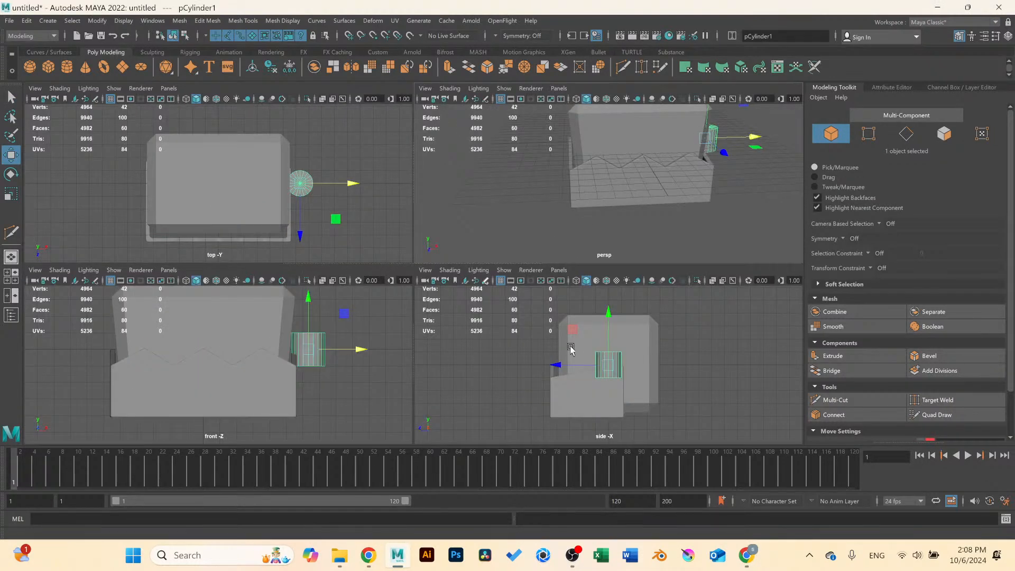
{"action": "key", "text": "space"}
{"action": "key", "text": "e"}
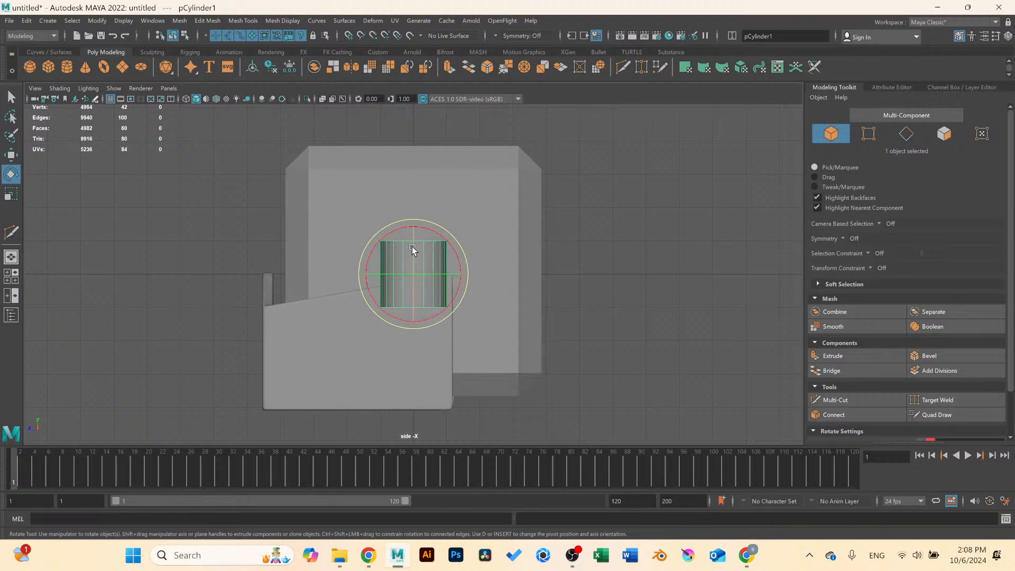
{"action": "mouse_move", "coordinate": [413, 249]}
{"action": "left_mouse_down"}
{"action": "mouse_move", "coordinate": [415, 294]}
{"action": "mouse_move", "coordinate": [410, 264]}
{"action": "left_mouse_up"}
{"action": "key", "text": "space"}
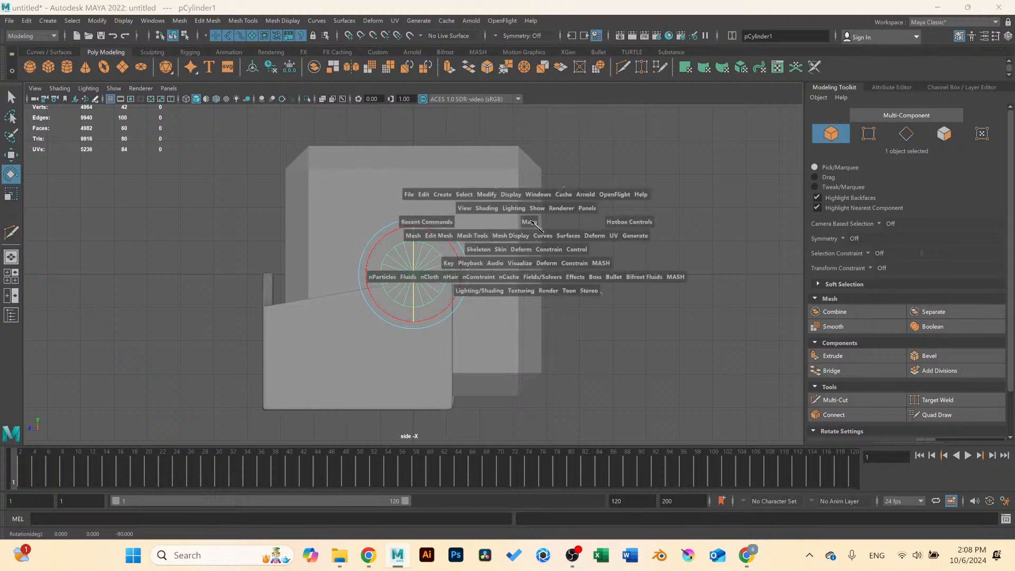
{"action": "key", "text": "space"}
Lower the cylinder vertically so it sits next to the upper rear area of the side wall.
{"action": "middle_click_drag", "start_coordinate": [623, 215], "coordinate": [511, 250], "text": "alt"}
{"action": "left_click_drag", "start_coordinate": [512, 250], "coordinate": [479, 245], "text": "alt"}
{"action": "scroll", "coordinate": [539, 219], "scroll_direction": "up", "scroll_amount": 3}
{"action": "key", "text": "w"}
{"action": "left_click_drag", "start_coordinate": [551, 164], "coordinate": [550, 212]}
Scale the cylinder down and flatten it along its axis into a small thin disc beside the side wall.
{"action": "left_click_drag", "start_coordinate": [623, 282], "coordinate": [599, 270], "text": "alt"}
{"action": "middle_click_drag", "start_coordinate": [599, 270], "coordinate": [523, 276], "text": "alt"}
{"action": "scroll", "coordinate": [525, 275], "scroll_direction": "up", "scroll_amount": 3}
{"action": "key", "text": "r"}
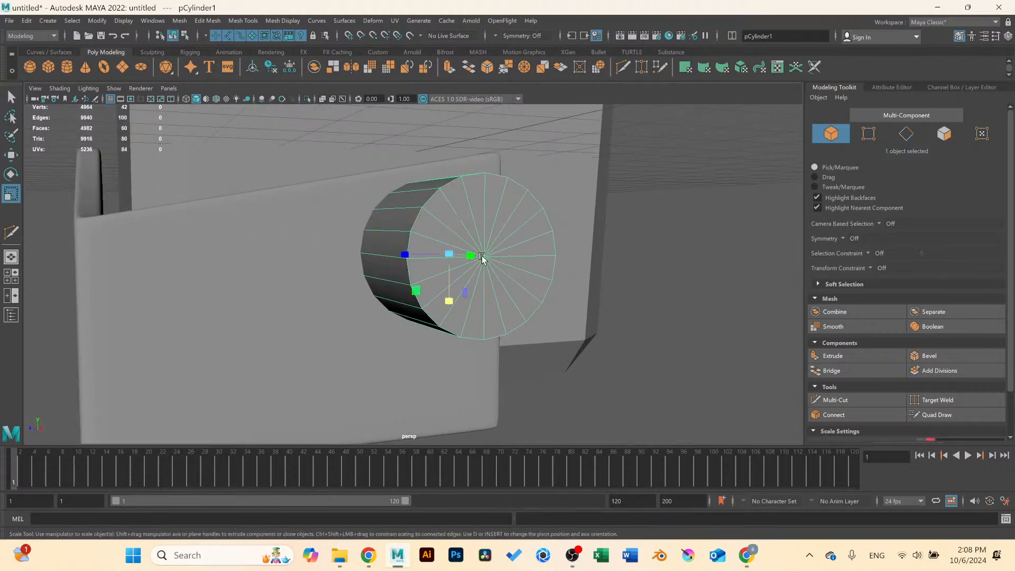
{"action": "scroll", "coordinate": [449, 257], "scroll_direction": "down", "scroll_amount": 5}
{"action": "left_click_drag", "start_coordinate": [355, 256], "coordinate": [419, 266], "text": "alt"}
{"action": "key", "text": "w"}
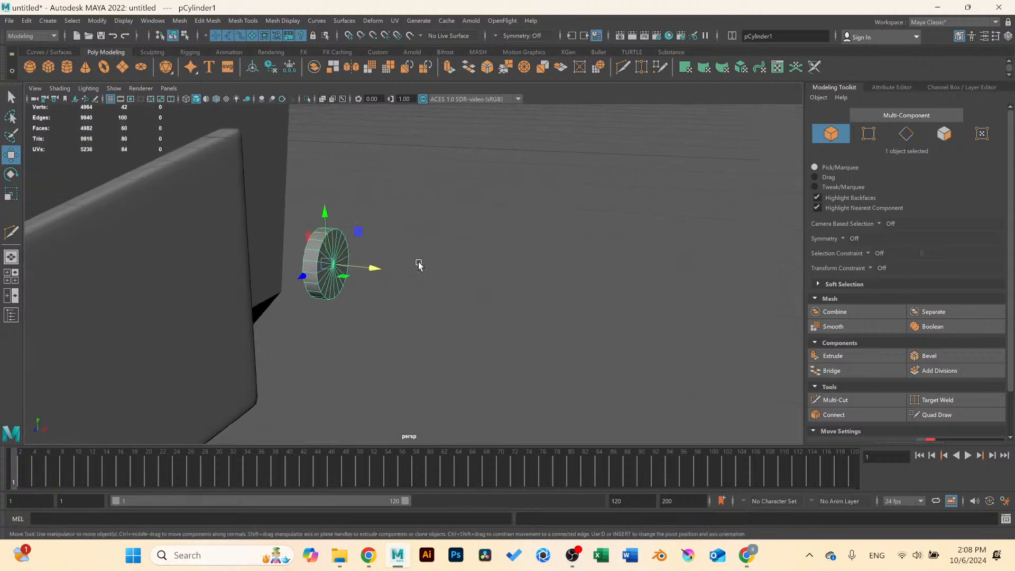
{"action": "left_click_drag", "start_coordinate": [322, 256], "coordinate": [313, 228], "text": "alt"}
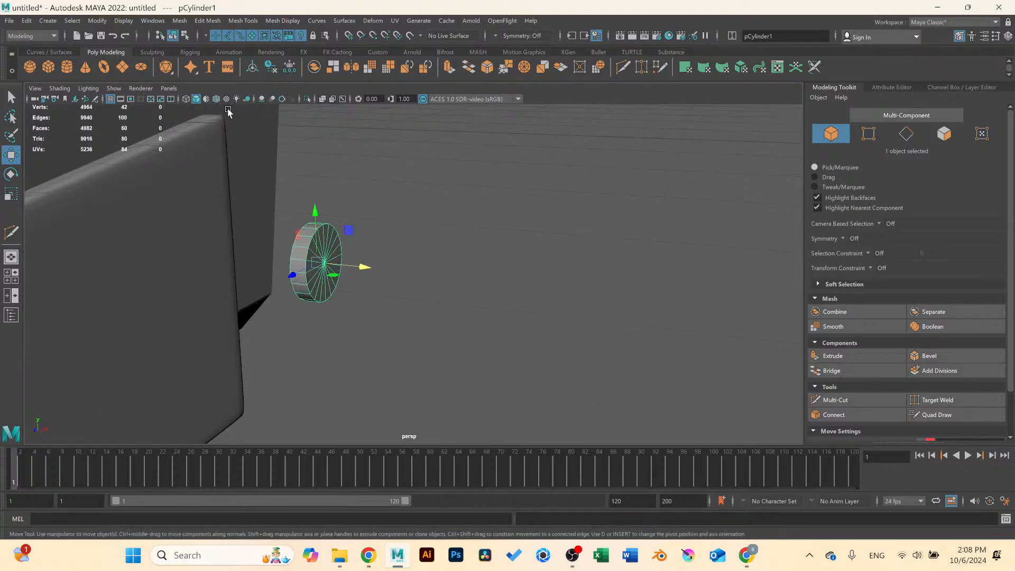
Isolate the disc and delete all the cap faces on its inner side.
{"action": "left_click", "coordinate": [307, 99]}
{"action": "left_click_drag", "start_coordinate": [322, 212], "coordinate": [515, 253], "text": "alt"}
{"action": "key", "text": "F11"}
{"action": "left_click", "coordinate": [444, 265]}
{"action": "left_click", "coordinate": [514, 253]}
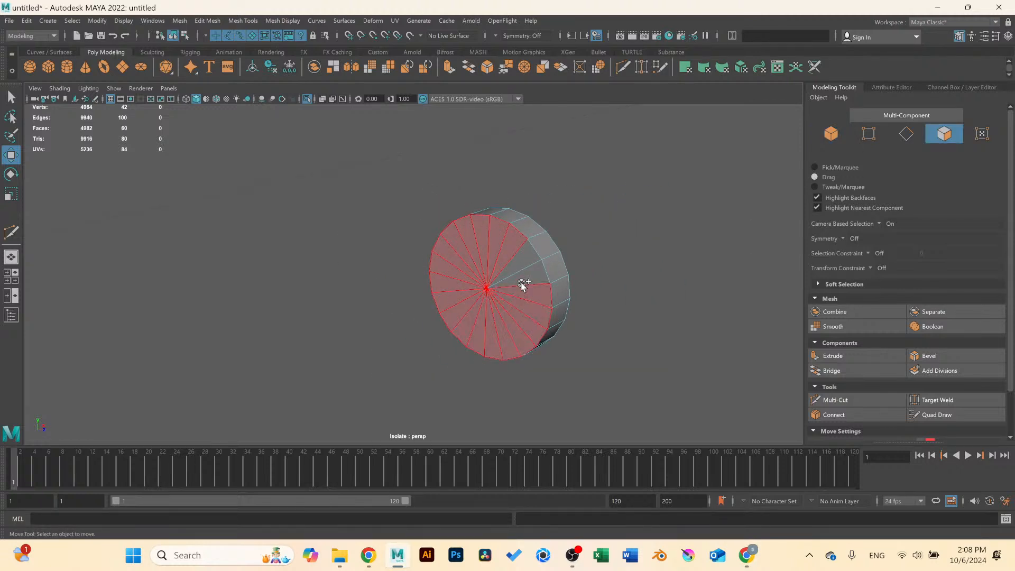
{"action": "left_click_drag", "start_coordinate": [523, 285], "coordinate": [516, 267]}
{"action": "key", "text": "Delete"}
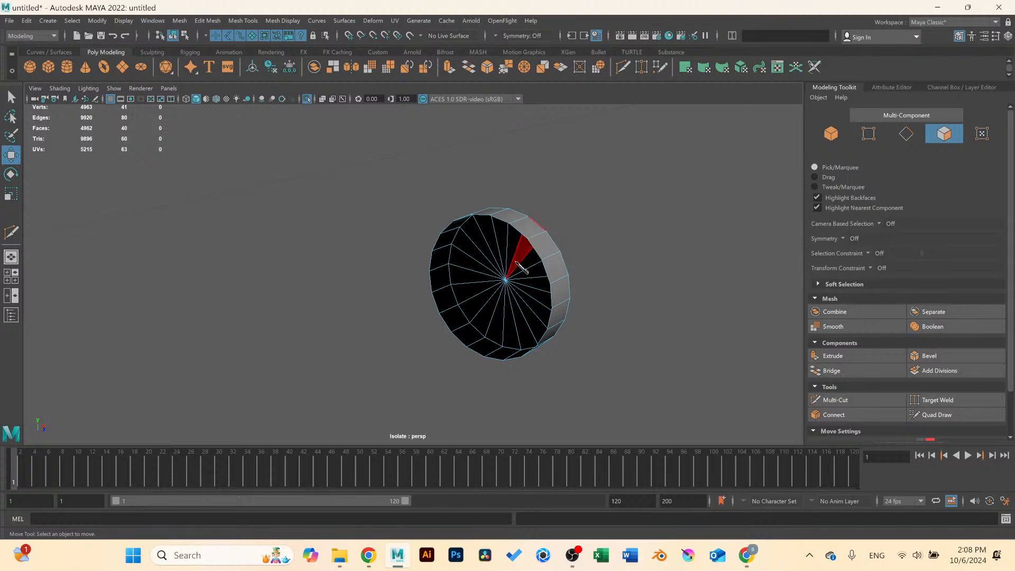
Extrude all faces of the disc's outer cap and offset them inward to form a smaller concentric circle.
{"action": "right_click_drag", "start_coordinate": [516, 262], "coordinate": [545, 241]}
{"action": "left_click", "coordinate": [611, 236]}
{"action": "left_click_drag", "start_coordinate": [612, 236], "coordinate": [412, 283], "text": "alt"}
{"action": "left_click", "coordinate": [355, 293]}
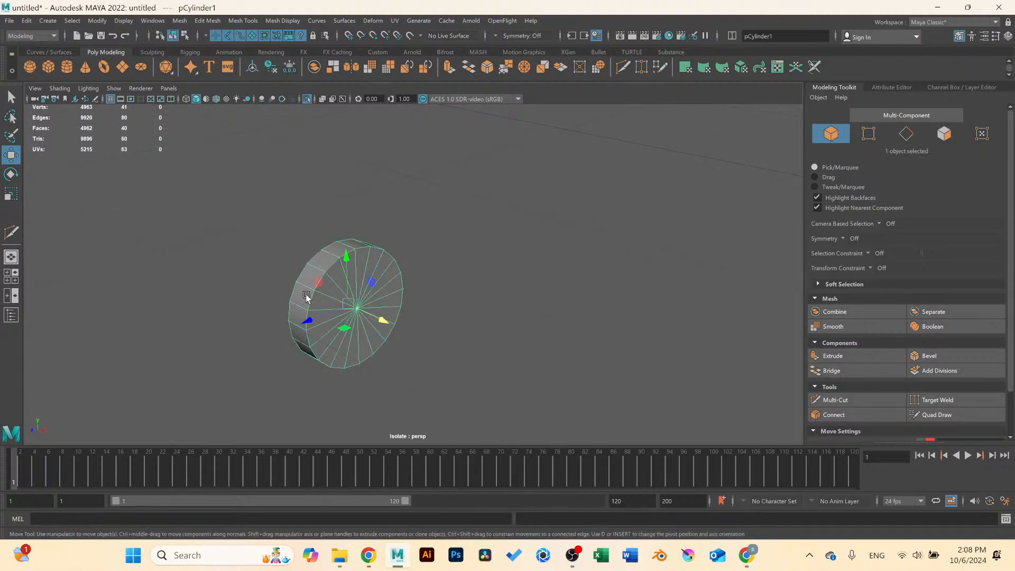
{"action": "right_click_drag", "start_coordinate": [306, 296], "coordinate": [405, 303], "text": "alt"}
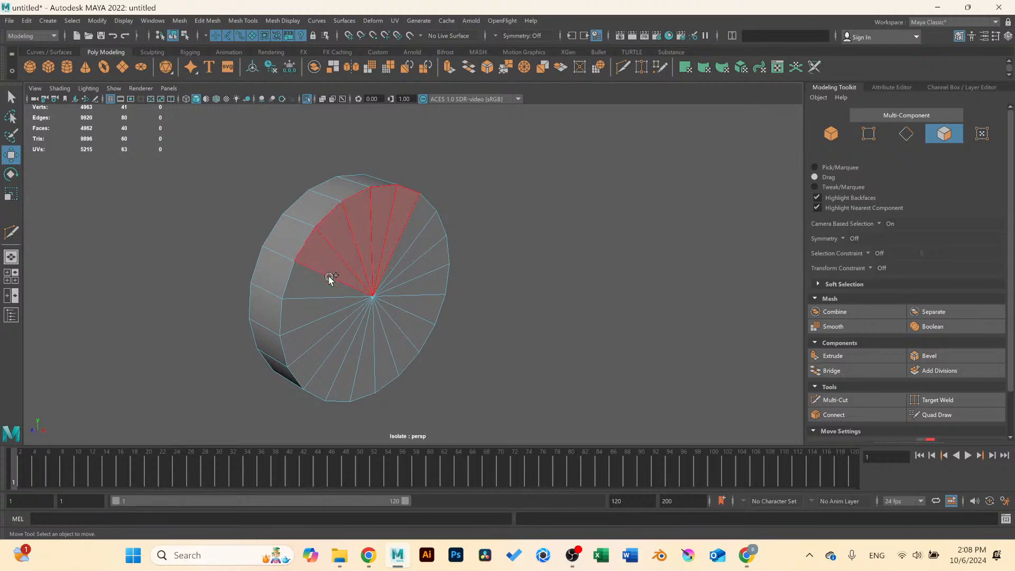
{"action": "left_click_drag", "start_coordinate": [330, 277], "coordinate": [385, 290]}
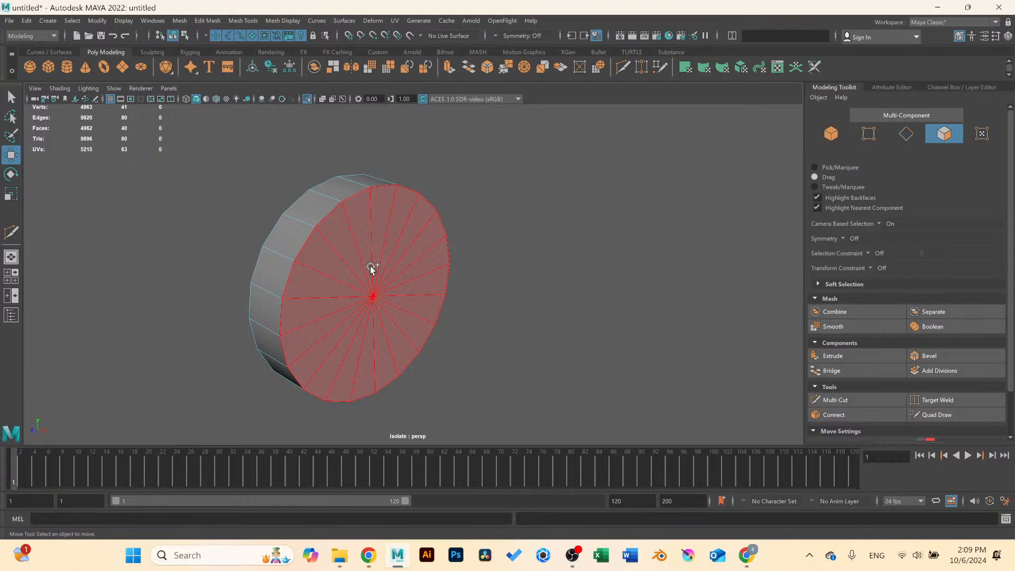
{"action": "left_click_drag", "start_coordinate": [371, 265], "coordinate": [370, 265]}
{"action": "left_click", "coordinate": [858, 354]}
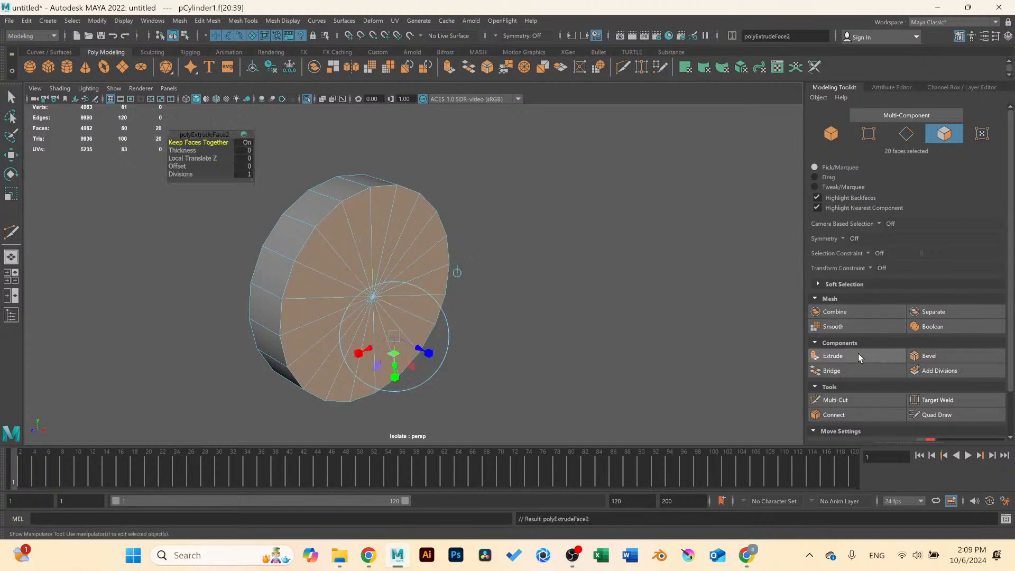
{"action": "left_click_drag", "start_coordinate": [177, 166], "coordinate": [196, 174]}
Extrude the inner circle of faces outward with a Local Translate Z of 0.424 to form a knob stem.
{"action": "left_click", "coordinate": [832, 356]}
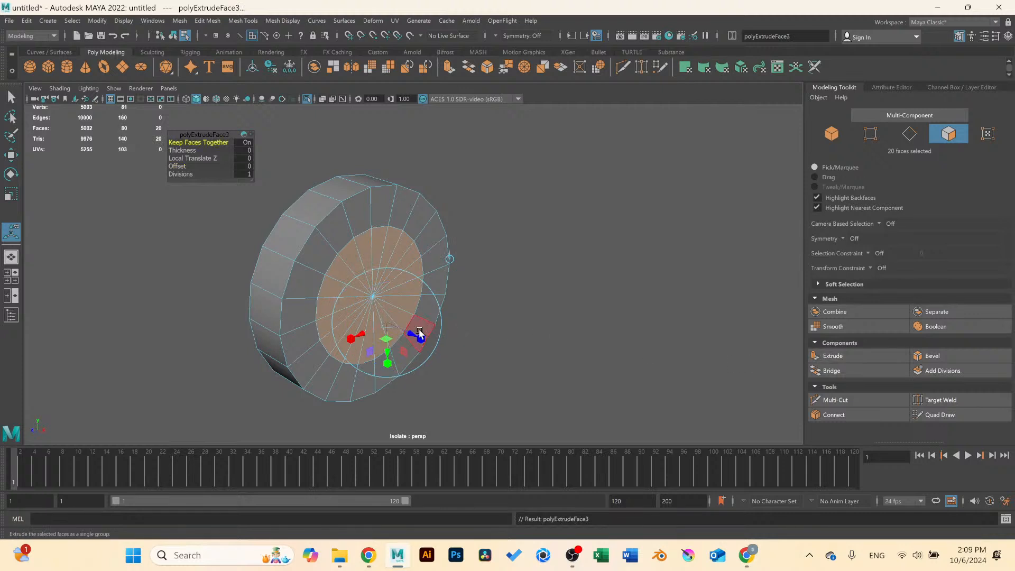
{"action": "left_click_drag", "start_coordinate": [413, 336], "coordinate": [496, 390]}
{"action": "scroll", "coordinate": [422, 249], "scroll_direction": "down", "scroll_amount": 2}
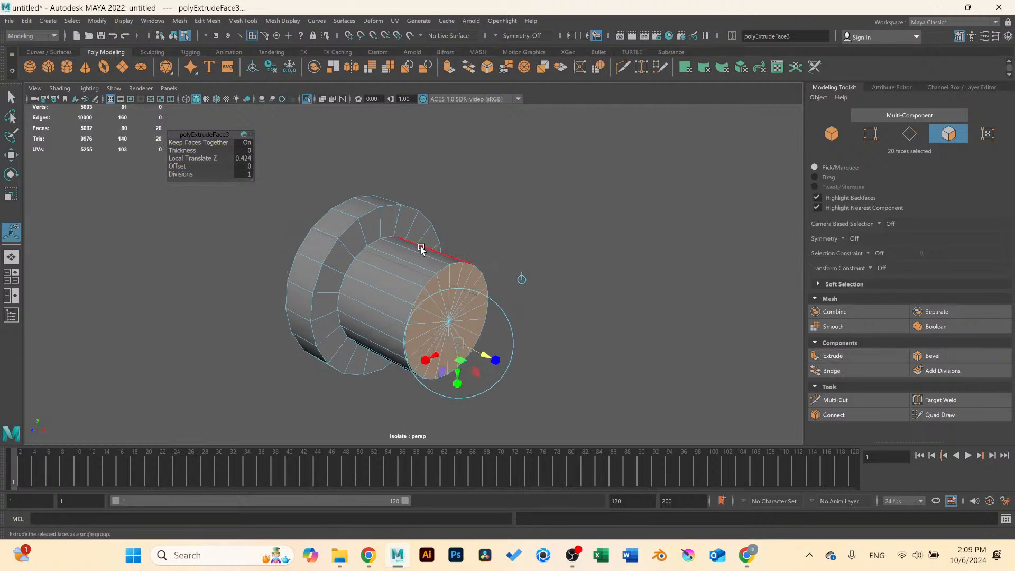
Bevel the disc's outer rim, the stem's base edge and its end edge with fraction 0.5 and 1 segment.
{"action": "left_click_drag", "start_coordinate": [422, 249], "coordinate": [408, 243], "text": "alt"}
{"action": "right_click_drag", "start_coordinate": [385, 214], "coordinate": [383, 185]}
{"action": "left_click_drag", "start_coordinate": [383, 185], "coordinate": [392, 217], "text": "alt"}
{"action": "scroll", "coordinate": [393, 217], "scroll_direction": "up", "scroll_amount": 3}
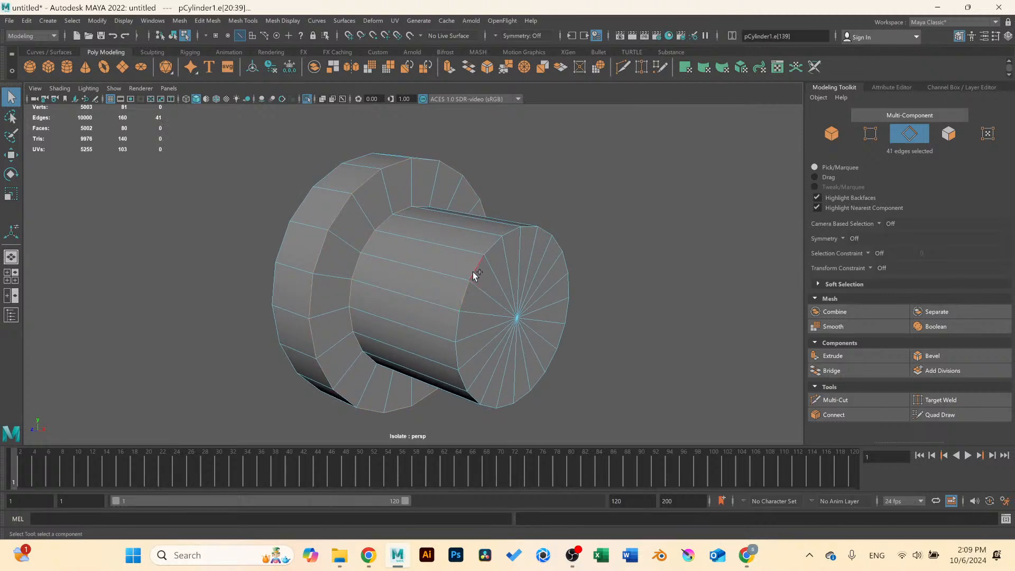
{"action": "left_click", "coordinate": [932, 356]}
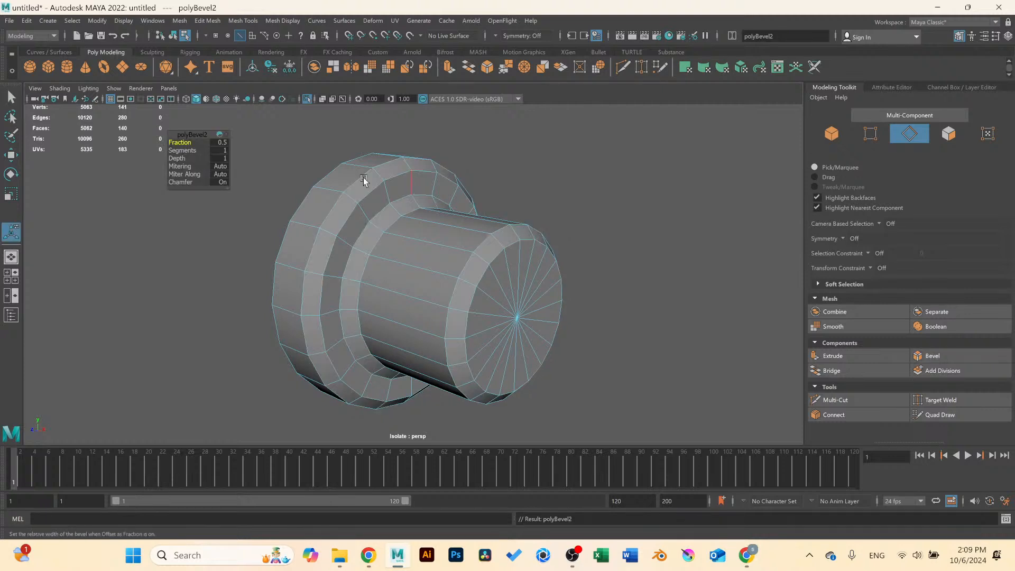
{"action": "mouse_move", "coordinate": [177, 150]}
{"action": "left_mouse_down"}
{"action": "mouse_move", "coordinate": [193, 151]}
{"action": "mouse_move", "coordinate": [179, 150]}
{"action": "left_mouse_up"}
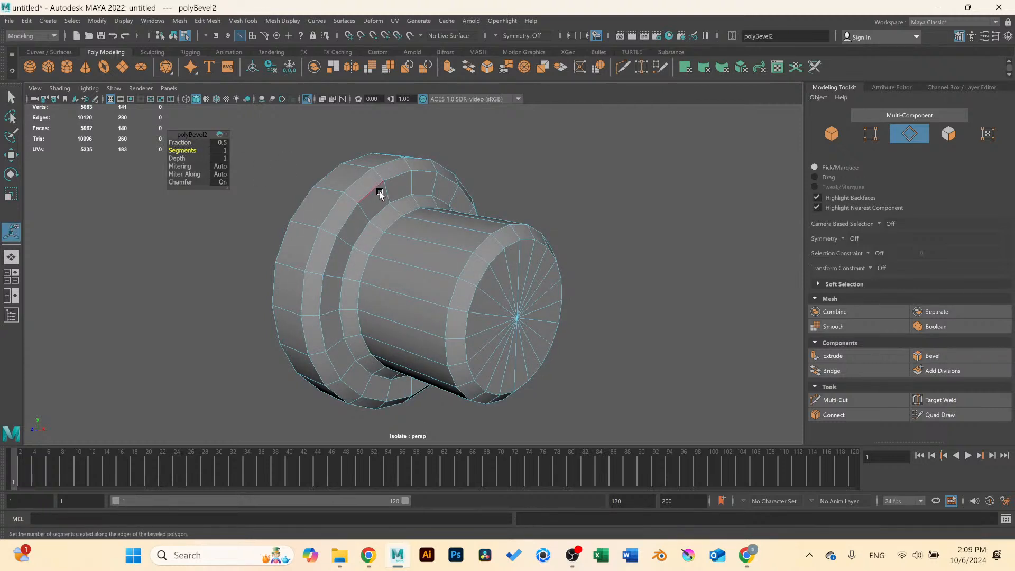
Return the knob to object mode and turn off isolation to show the whole model.
{"action": "right_click_drag", "start_coordinate": [380, 194], "coordinate": [437, 175]}
{"action": "scroll", "coordinate": [465, 193], "scroll_direction": "down", "scroll_amount": 5}
{"action": "left_click", "coordinate": [407, 265]}
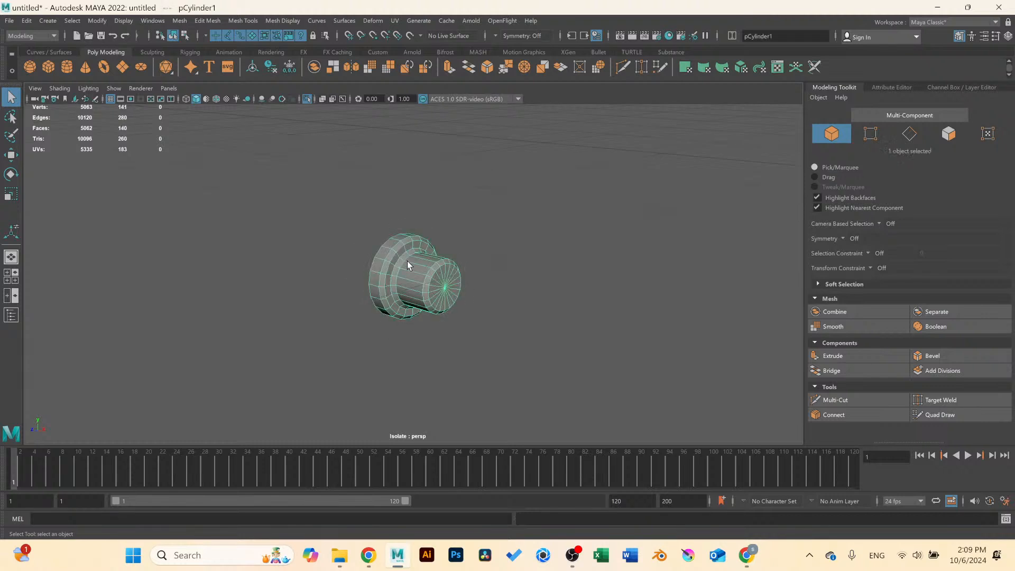
{"action": "left_click", "coordinate": [307, 101]}
{"action": "left_click", "coordinate": [559, 209]}
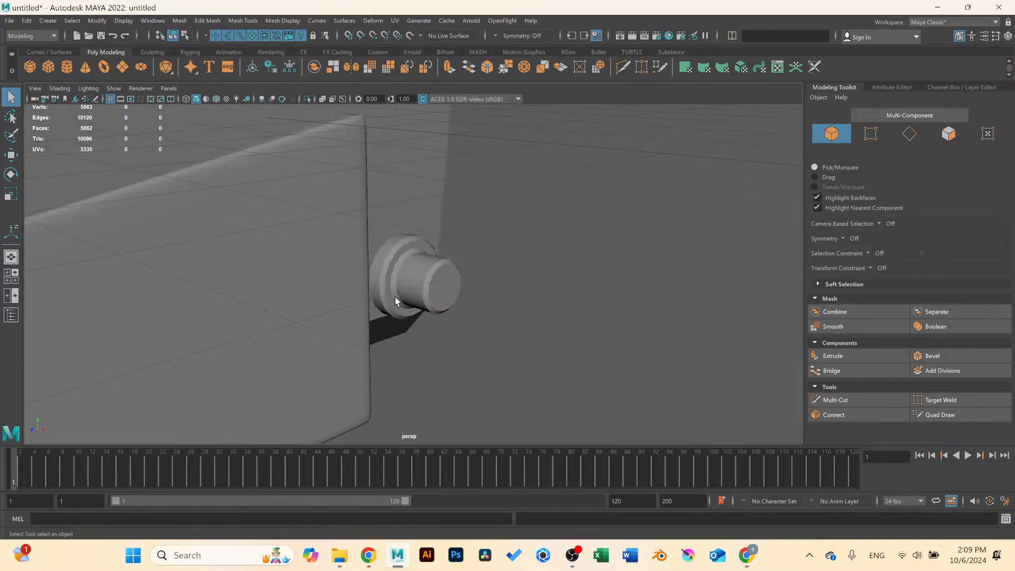
Move the knob against the open box's side wall and position it in side view near the wall's upper rear corner.
{"action": "left_click", "coordinate": [396, 299]}
{"action": "key", "text": "w"}
{"action": "left_click_drag", "start_coordinate": [437, 292], "coordinate": [329, 234]}
{"action": "key", "text": "space"}
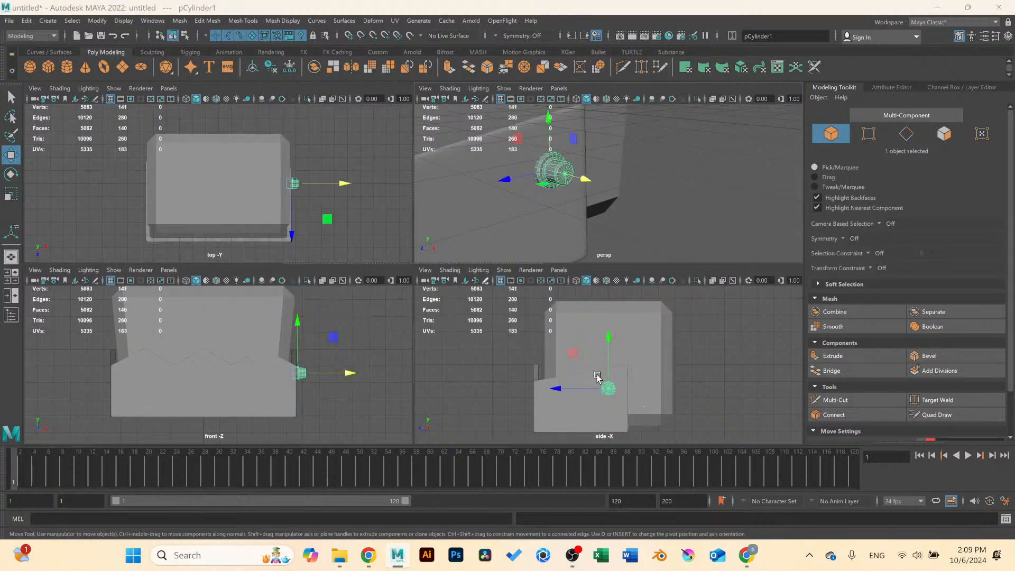
{"action": "key", "text": "space"}
{"action": "left_click_drag", "start_coordinate": [409, 296], "coordinate": [414, 279]}
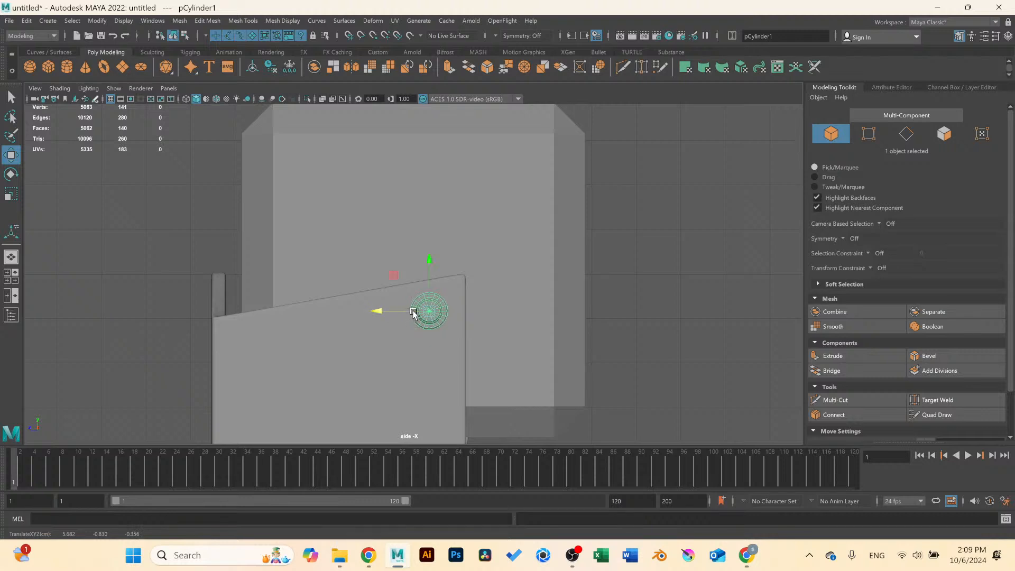
Return to the perspective view and scale the beveled, tapered box slightly to fit between the open box's side walls.
{"action": "key", "text": "space"}
{"action": "key", "text": "space"}
{"action": "scroll", "coordinate": [526, 229], "scroll_direction": "down", "scroll_amount": 4}
{"action": "left_click", "coordinate": [479, 283]}
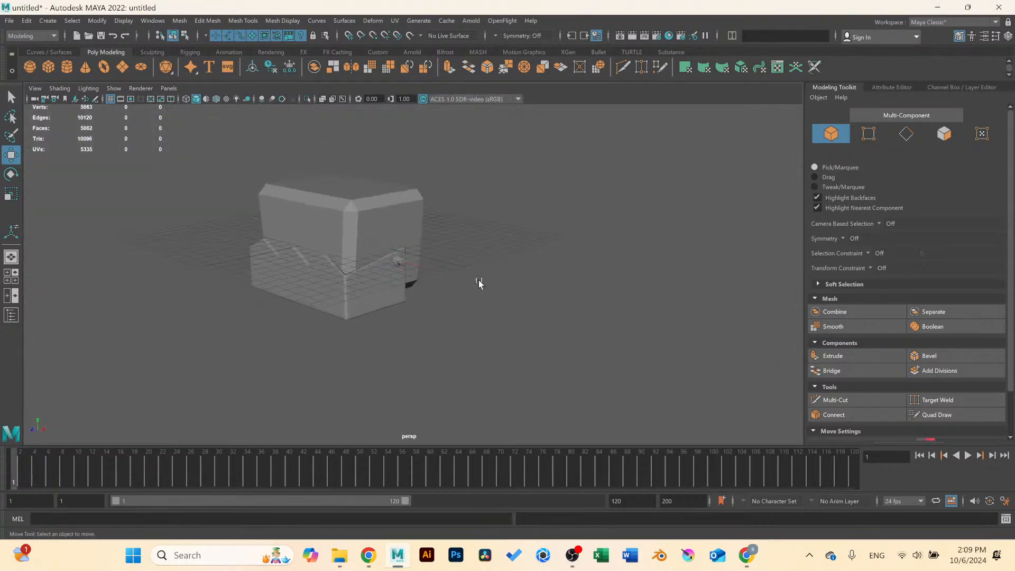
{"action": "left_click_drag", "start_coordinate": [480, 284], "coordinate": [477, 312], "text": "alt"}
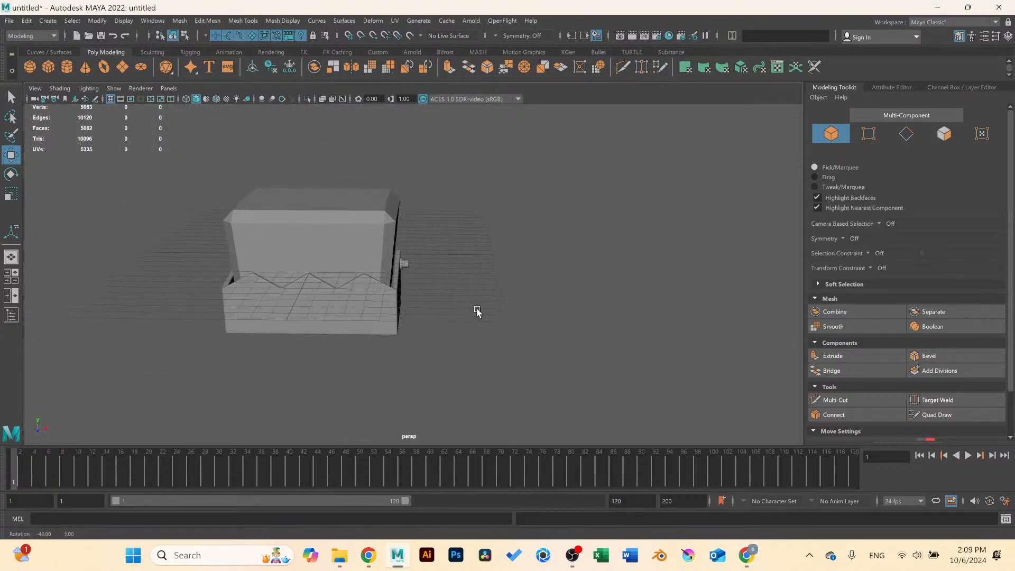
{"action": "left_click_drag", "start_coordinate": [374, 229], "coordinate": [381, 243], "text": "alt"}
{"action": "left_click", "coordinate": [379, 243]}
{"action": "scroll", "coordinate": [379, 242], "scroll_direction": "up", "scroll_amount": 5}
{"action": "key", "text": "r"}
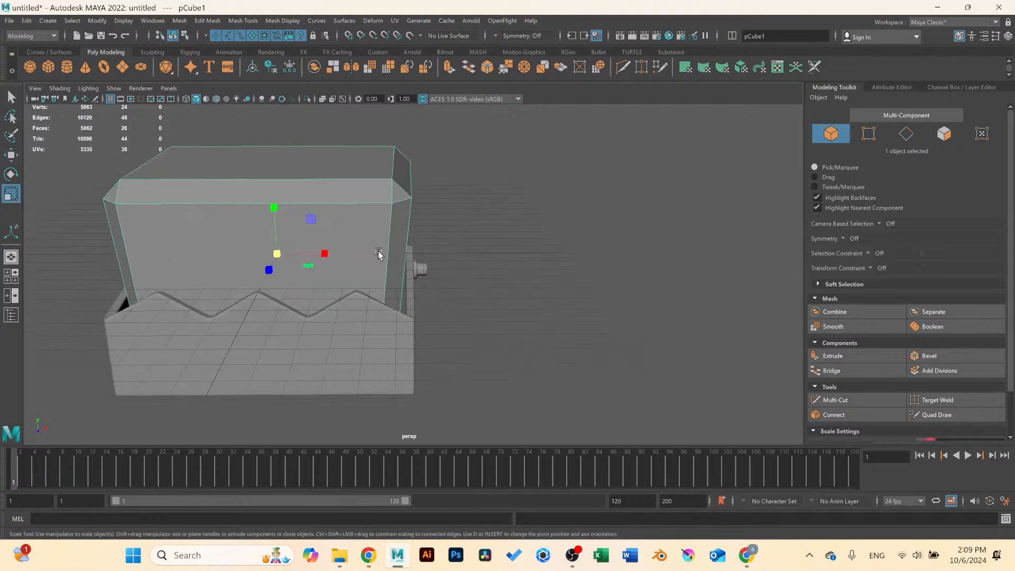
{"action": "scroll", "coordinate": [378, 254], "scroll_direction": "up", "scroll_amount": 2}
{"action": "left_click_drag", "start_coordinate": [286, 250], "coordinate": [289, 249]}
{"action": "left_click", "coordinate": [574, 288]}
Scale the knob up uniformly on the open box's side wall.
{"action": "scroll", "coordinate": [407, 241], "scroll_direction": "down", "scroll_amount": 5}
{"action": "left_click_drag", "start_coordinate": [402, 240], "coordinate": [370, 233], "text": "alt"}
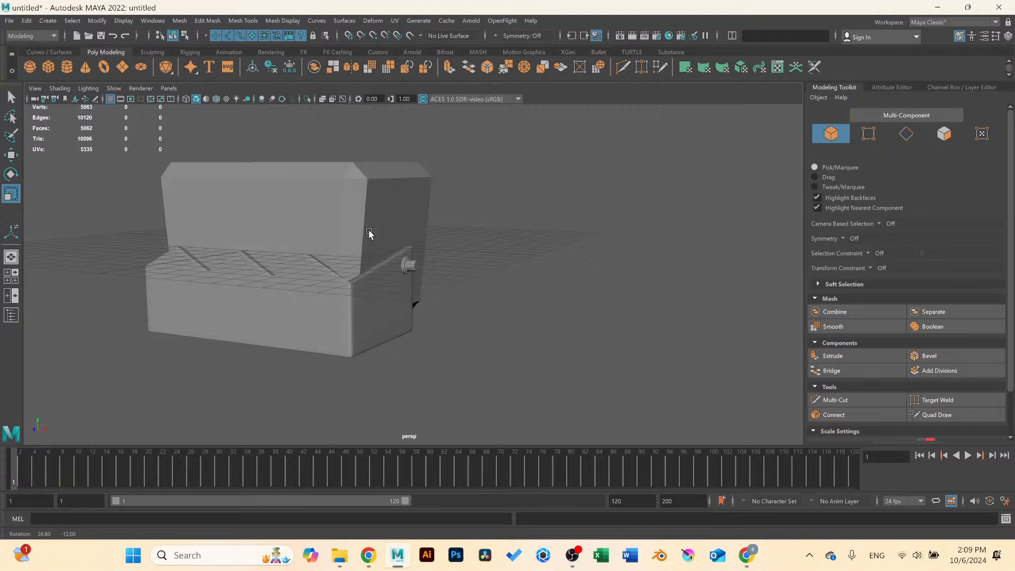
{"action": "left_click", "coordinate": [406, 271]}
{"action": "scroll", "coordinate": [407, 267], "scroll_direction": "up", "scroll_amount": 8}
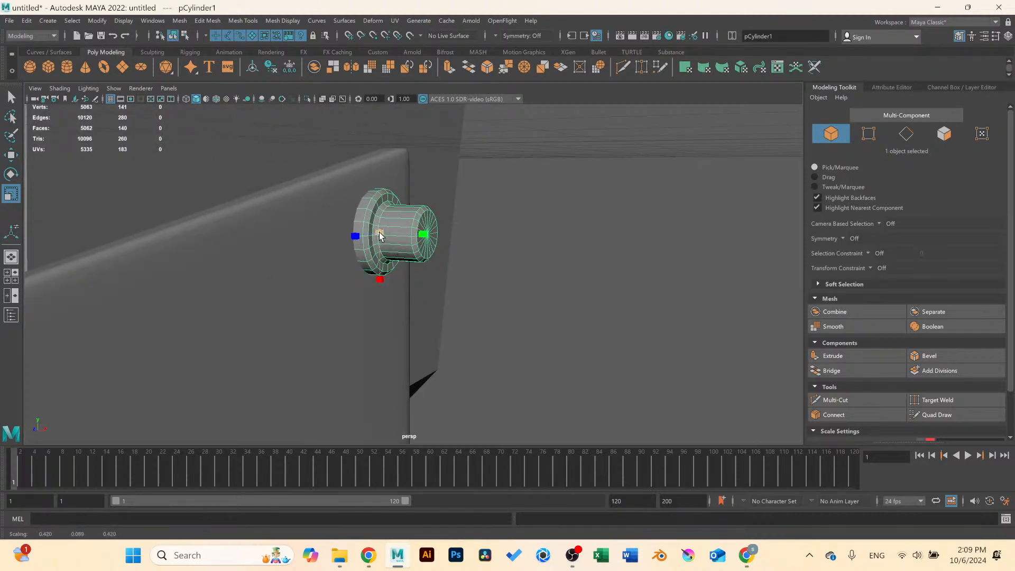
{"action": "scroll", "coordinate": [380, 235], "scroll_direction": "up", "scroll_amount": 5}
Lower the enlarged knob and shift it along the side wall so its disc sits below the wall's sloped upper edge.
{"action": "key", "text": "w"}
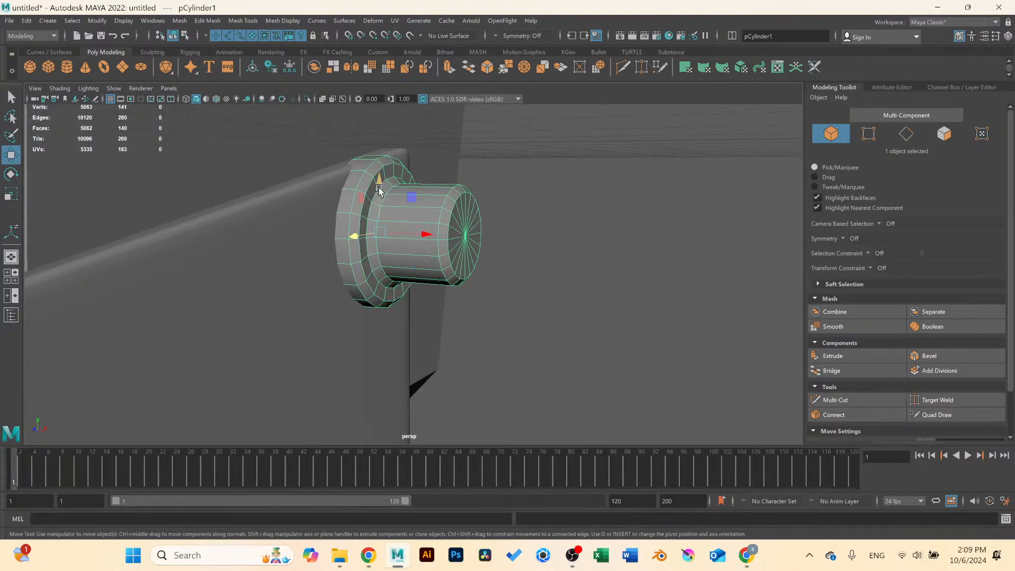
{"action": "left_click_drag", "start_coordinate": [379, 189], "coordinate": [379, 229]}
{"action": "left_click", "coordinate": [567, 247]}
{"action": "scroll", "coordinate": [518, 259], "scroll_direction": "down", "scroll_amount": 7}
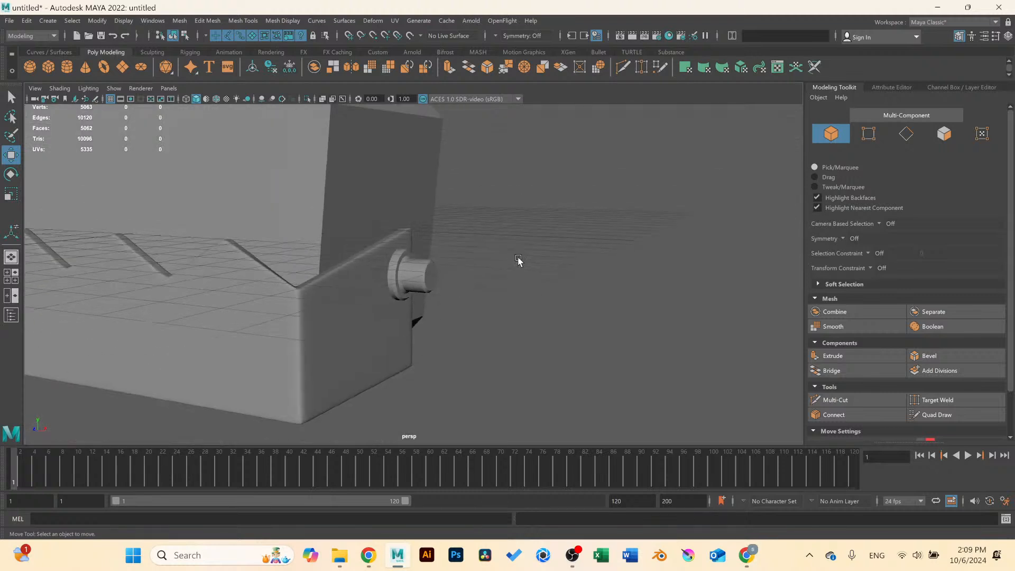
{"action": "left_click_drag", "start_coordinate": [473, 306], "coordinate": [435, 311], "text": "alt"}
{"action": "left_click", "coordinate": [383, 283]}
{"action": "left_click_drag", "start_coordinate": [330, 272], "coordinate": [355, 256]}
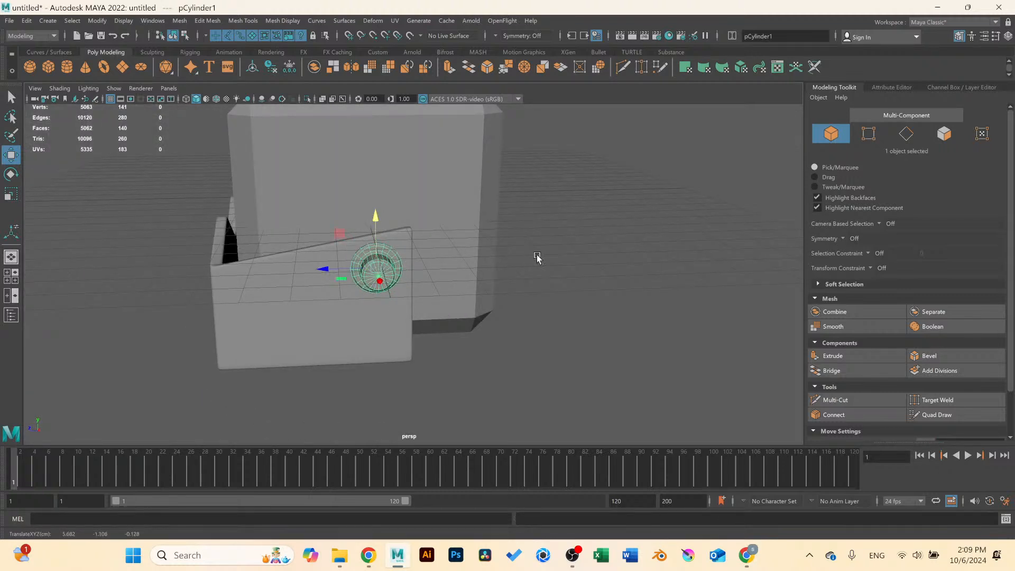
{"action": "left_click", "coordinate": [539, 256]}
Select all 20 end faces of the knob's stem and extrude them inward with an Offset of 0.31.
{"action": "scroll", "coordinate": [419, 288], "scroll_direction": "up", "scroll_amount": 6}
{"action": "scroll", "coordinate": [364, 268], "scroll_direction": "up", "scroll_amount": 1}
{"action": "left_click", "coordinate": [283, 281]}
{"action": "scroll", "coordinate": [273, 280], "scroll_direction": "up", "scroll_amount": 1}
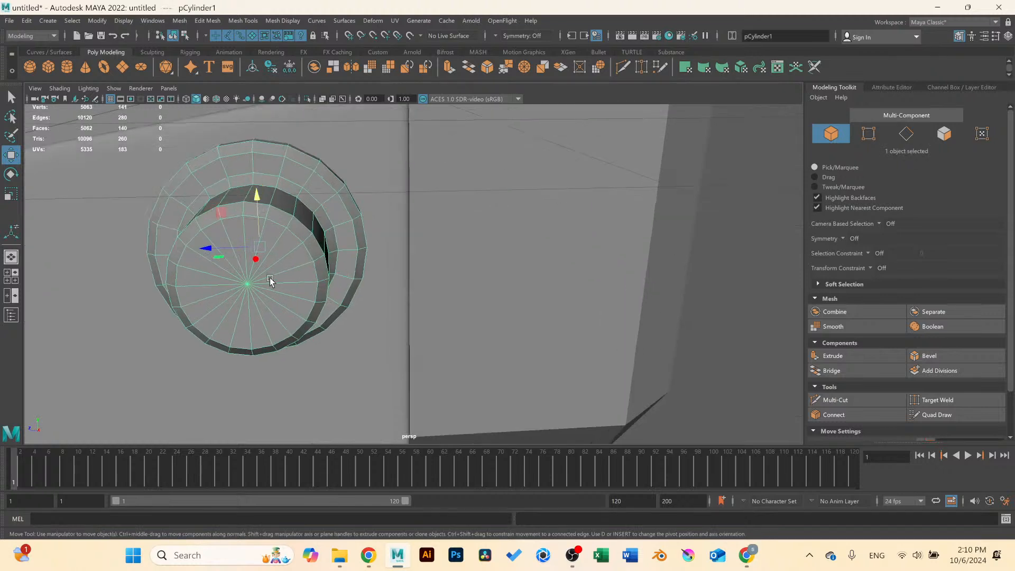
{"action": "left_click_drag", "start_coordinate": [272, 281], "coordinate": [295, 276], "text": "alt"}
{"action": "right_click_drag", "start_coordinate": [349, 244], "coordinate": [351, 273]}
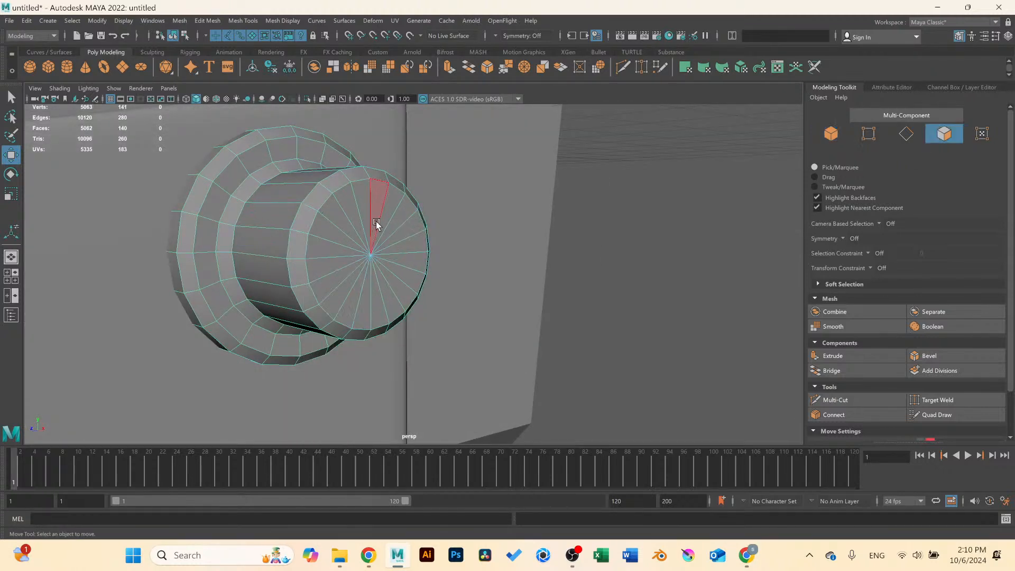
{"action": "key", "text": "Tab"}
{"action": "left_click_drag", "start_coordinate": [366, 224], "coordinate": [325, 234]}
{"action": "mouse_move", "coordinate": [367, 282]}
{"action": "left_mouse_down"}
{"action": "mouse_move", "coordinate": [394, 235]}
{"action": "mouse_move", "coordinate": [374, 217]}
{"action": "left_mouse_up"}
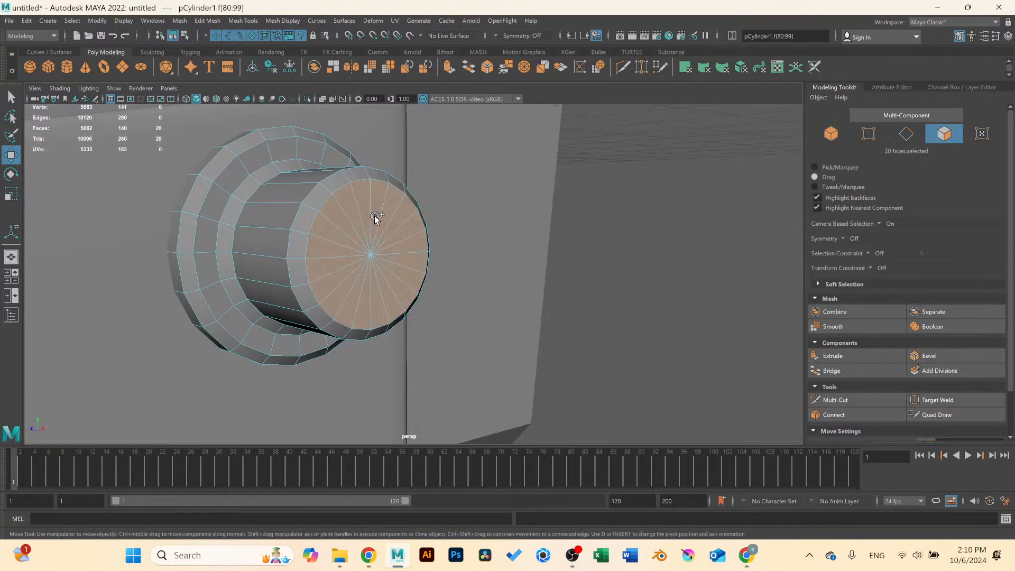
{"action": "left_click", "coordinate": [852, 359]}
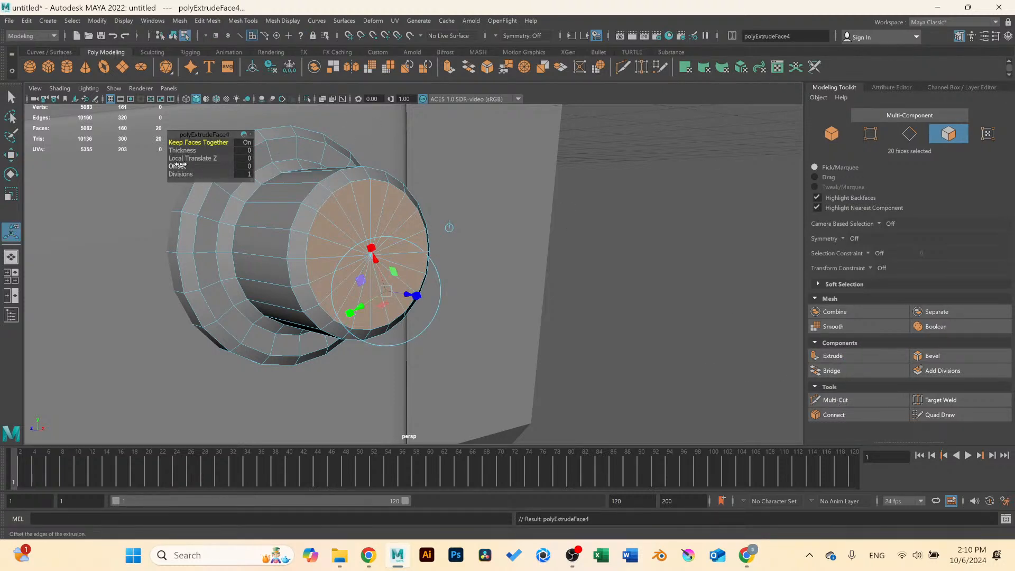
{"action": "left_click_drag", "start_coordinate": [178, 166], "coordinate": [189, 166]}
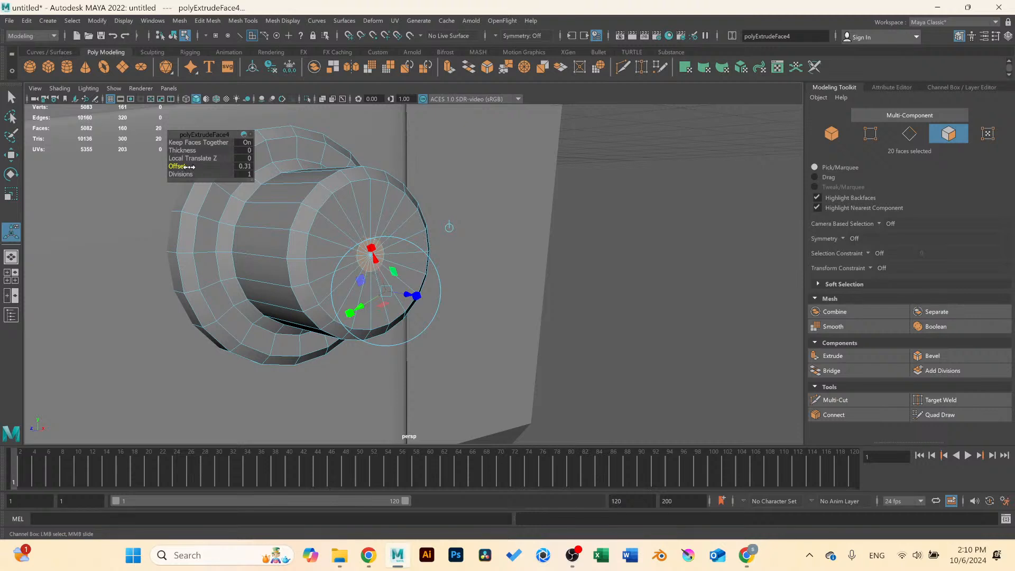
Extrude the small inner circle of faces back into the stem to form a deep central hole.
{"action": "left_click", "coordinate": [828, 356]}
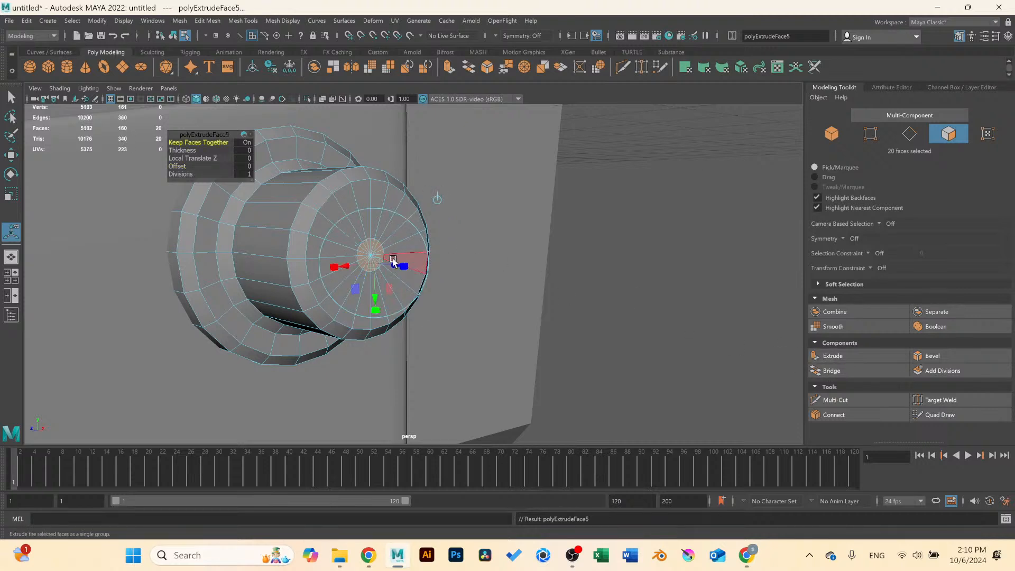
{"action": "left_click_drag", "start_coordinate": [392, 269], "coordinate": [379, 265]}
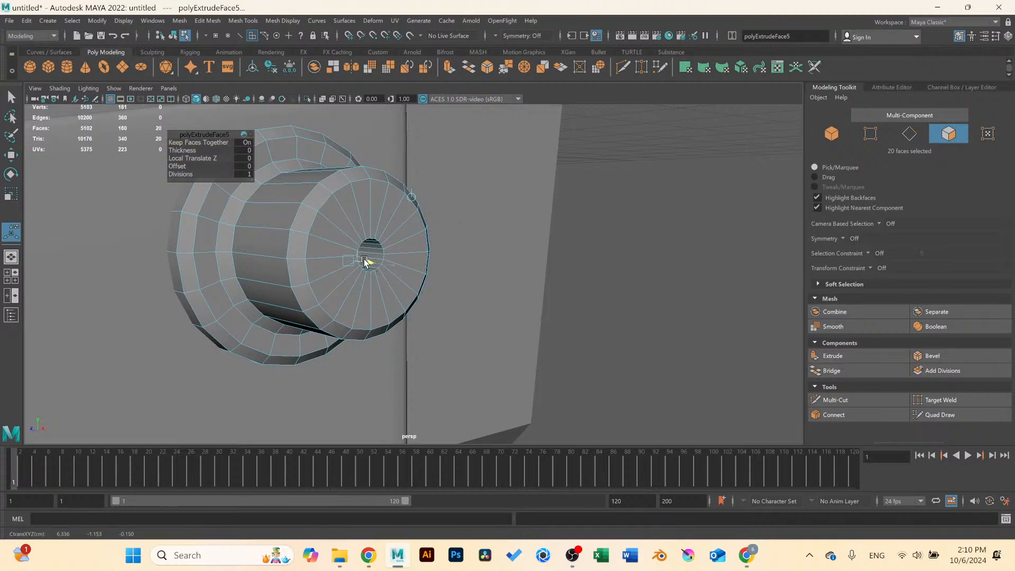
{"action": "scroll", "coordinate": [300, 250], "scroll_direction": "up", "scroll_amount": 3}
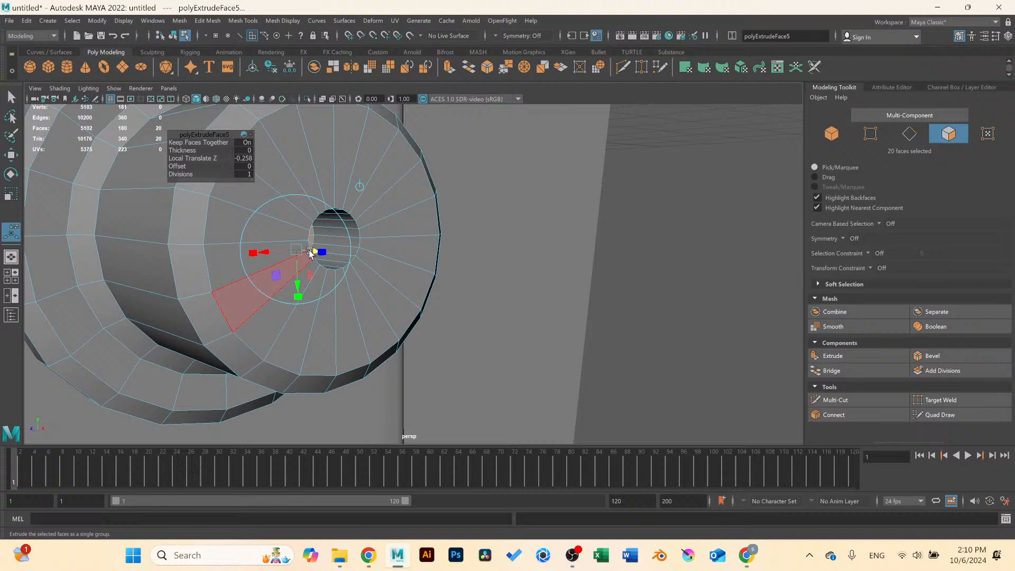
{"action": "left_click_drag", "start_coordinate": [310, 253], "coordinate": [302, 245]}
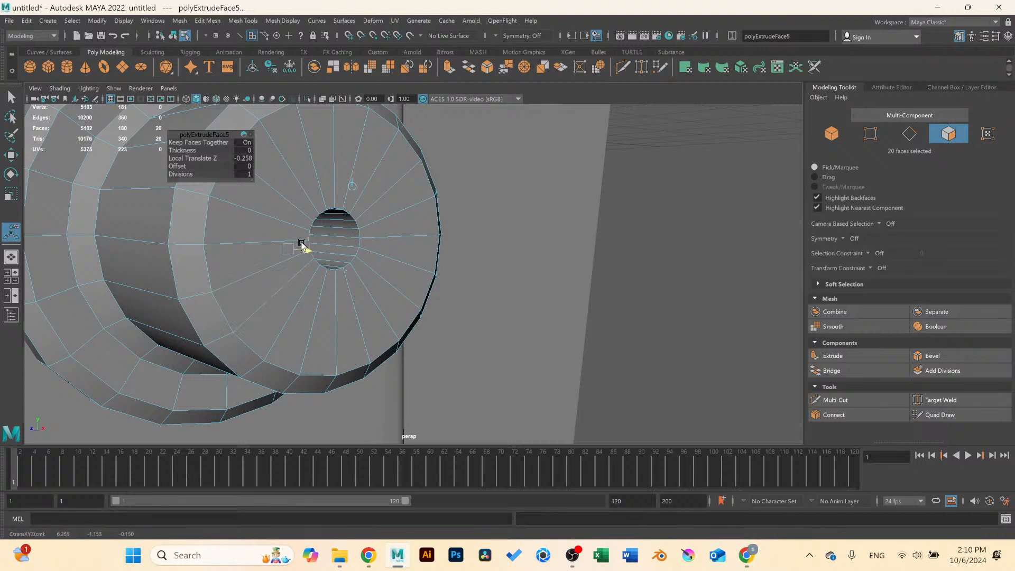
Bevel the edge loop around the hole's opening with fraction 0.5 and 2 segments.
{"action": "right_click_drag", "start_coordinate": [347, 228], "coordinate": [355, 205]}
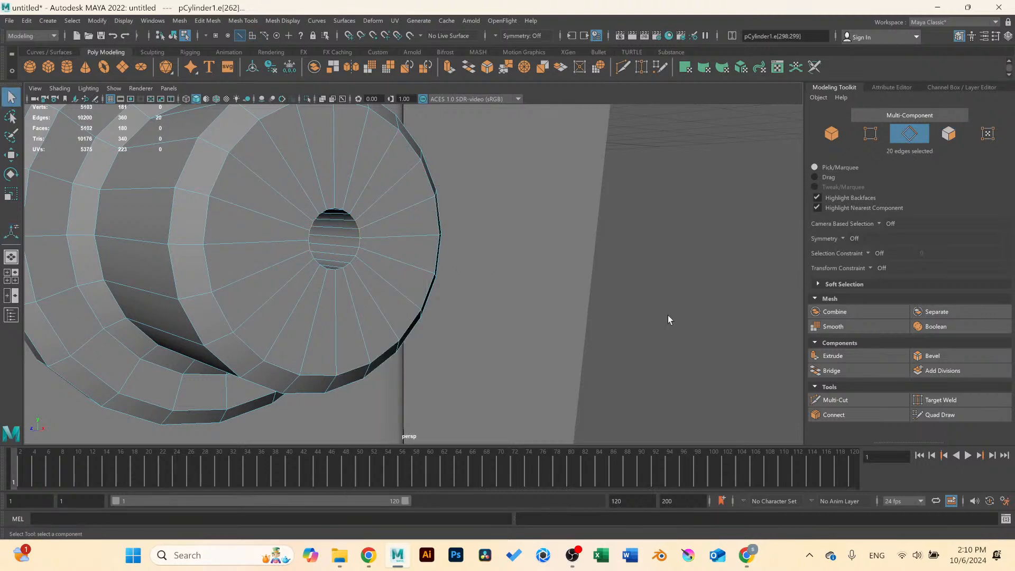
{"action": "scroll", "coordinate": [339, 217], "scroll_direction": "up", "scroll_amount": 3}
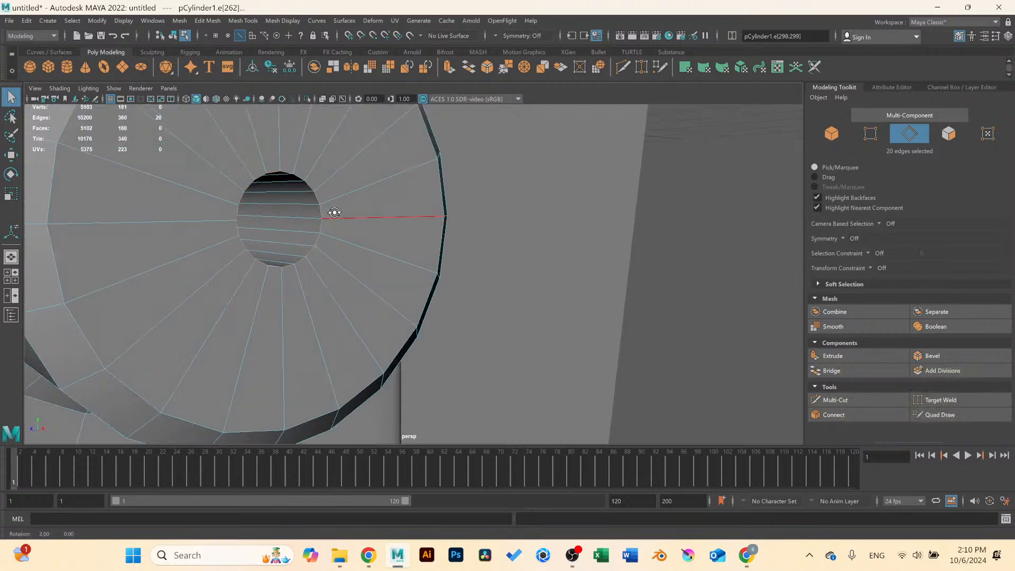
{"action": "left_click_drag", "start_coordinate": [333, 213], "coordinate": [283, 216], "text": "alt"}
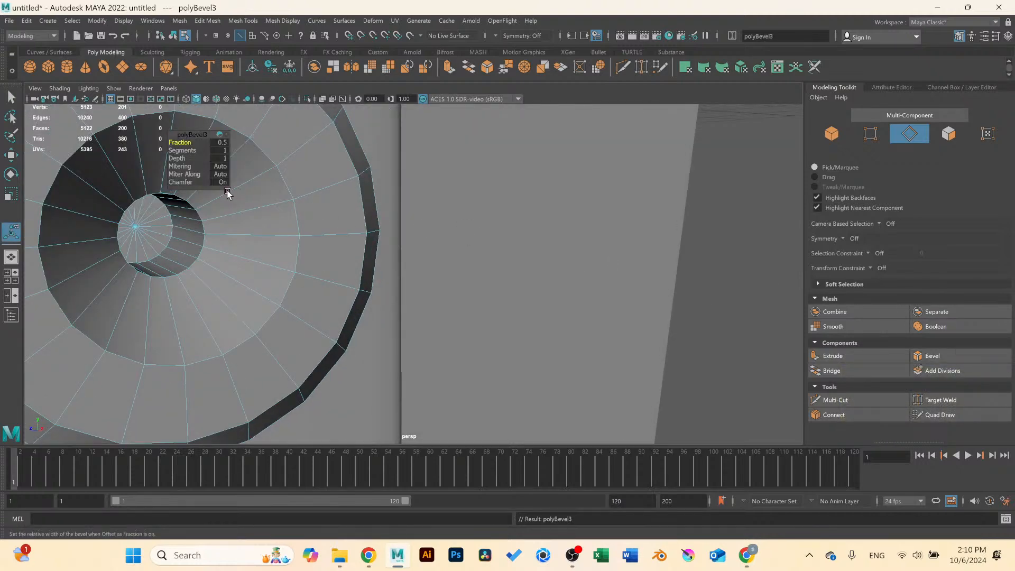
{"action": "scroll", "coordinate": [338, 211], "scroll_direction": "down", "scroll_amount": 3}
{"action": "left_click_drag", "start_coordinate": [338, 211], "coordinate": [410, 227], "text": "alt"}
{"action": "scroll", "coordinate": [466, 233], "scroll_direction": "up", "scroll_amount": 2}
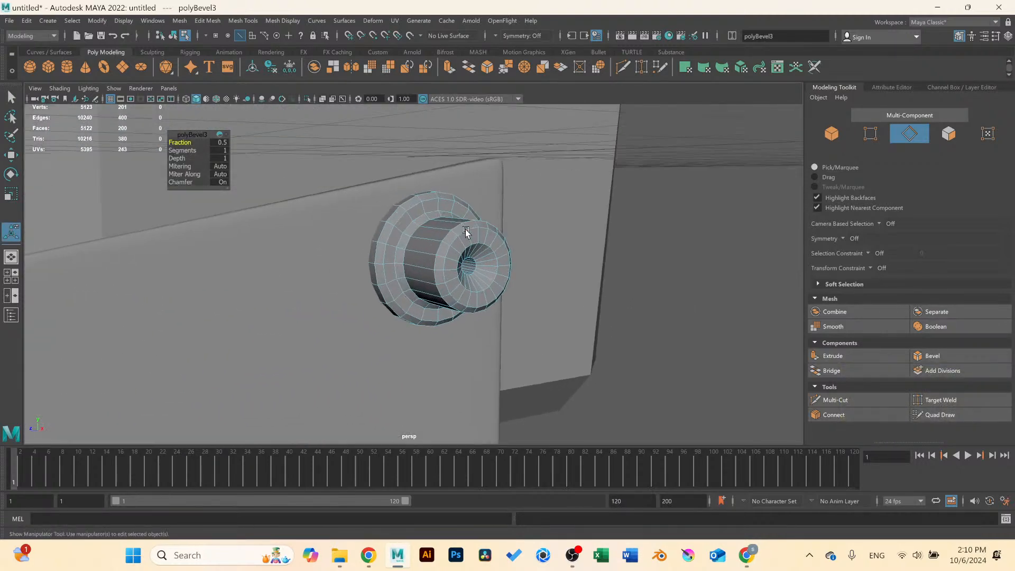
{"action": "scroll", "coordinate": [466, 232], "scroll_direction": "up", "scroll_amount": 3}
{"action": "middle_click_drag", "start_coordinate": [476, 227], "coordinate": [377, 238], "text": "alt"}
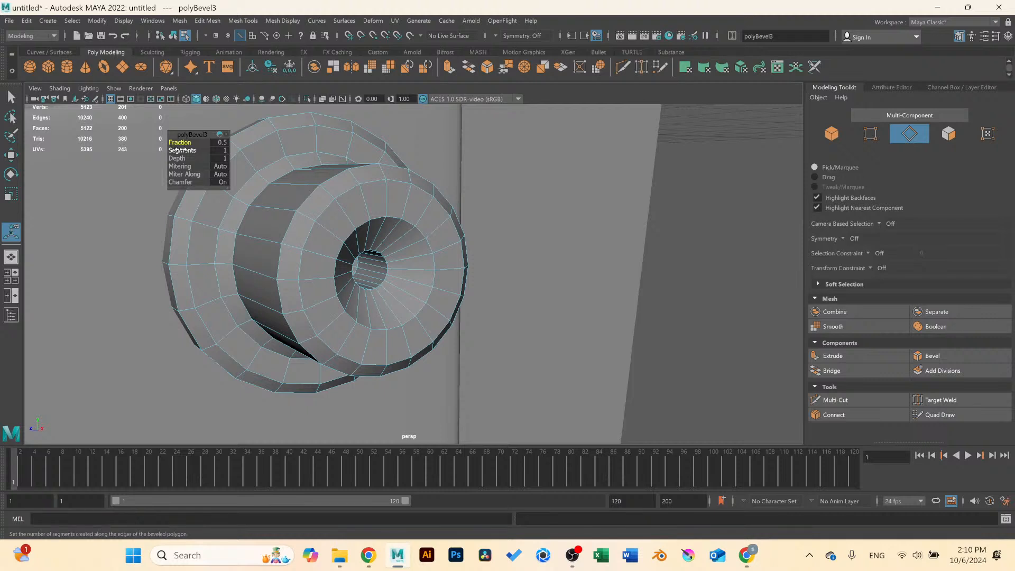
{"action": "left_click_drag", "start_coordinate": [178, 150], "coordinate": [200, 150]}
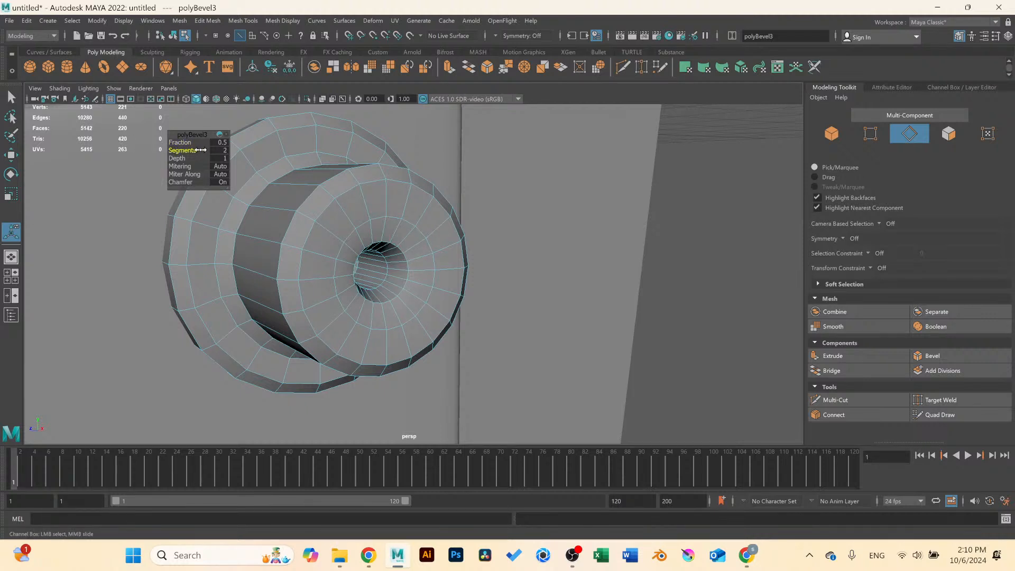
Return the knob to object mode and deselect it to check its shape on the side wall.
{"action": "scroll", "coordinate": [474, 265], "scroll_direction": "down", "scroll_amount": 5}
{"action": "mouse_move", "coordinate": [429, 265]}
{"action": "left_mouse_down", "text": "alt"}
{"action": "mouse_move", "coordinate": [467, 274]}
{"action": "mouse_move", "coordinate": [424, 264]}
{"action": "left_mouse_up", "text": "alt"}
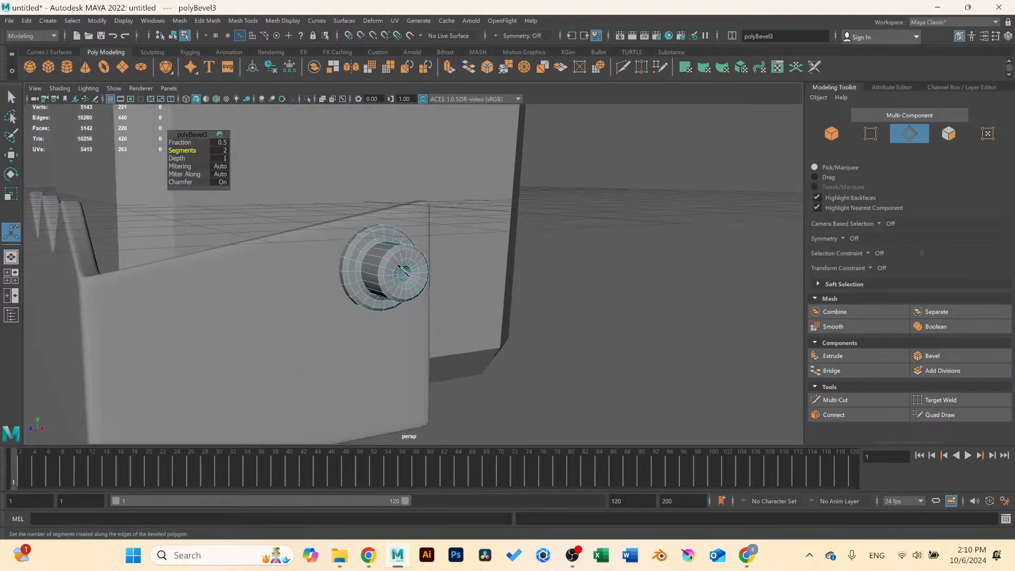
{"action": "key", "text": "q"}
{"action": "key", "text": "F8"}
{"action": "left_click", "coordinate": [475, 250]}
{"action": "scroll", "coordinate": [475, 250], "scroll_direction": "down", "scroll_amount": 5}
{"action": "scroll", "coordinate": [425, 265], "scroll_direction": "up", "scroll_amount": 6}
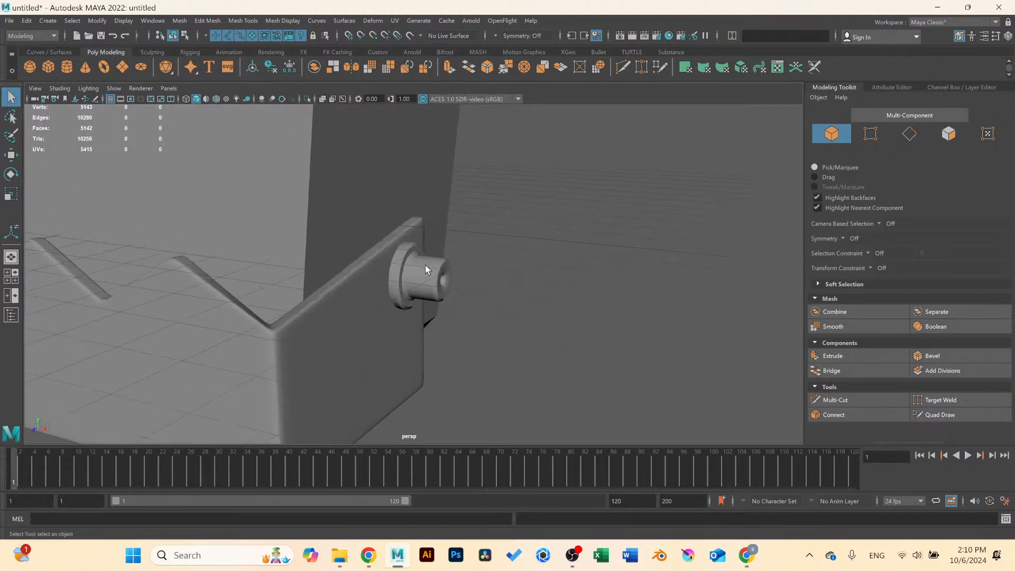
Duplicate the knob and rotate the copy 180 degrees about the vertical axis so its stem faces the opposite way.
{"action": "left_click", "coordinate": [425, 268]}
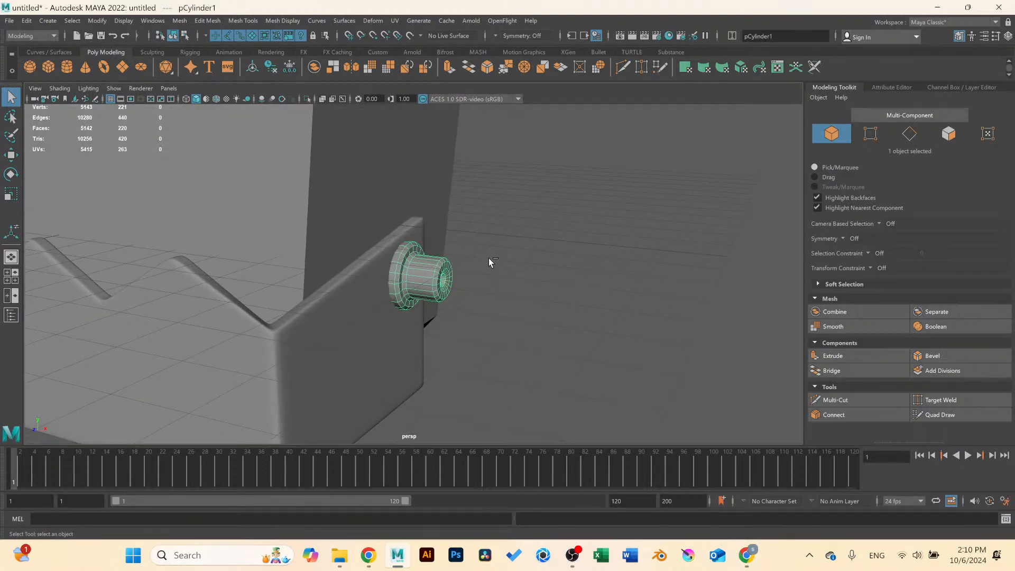
{"action": "key", "text": "ctrl+d"}
{"action": "key", "text": "e"}
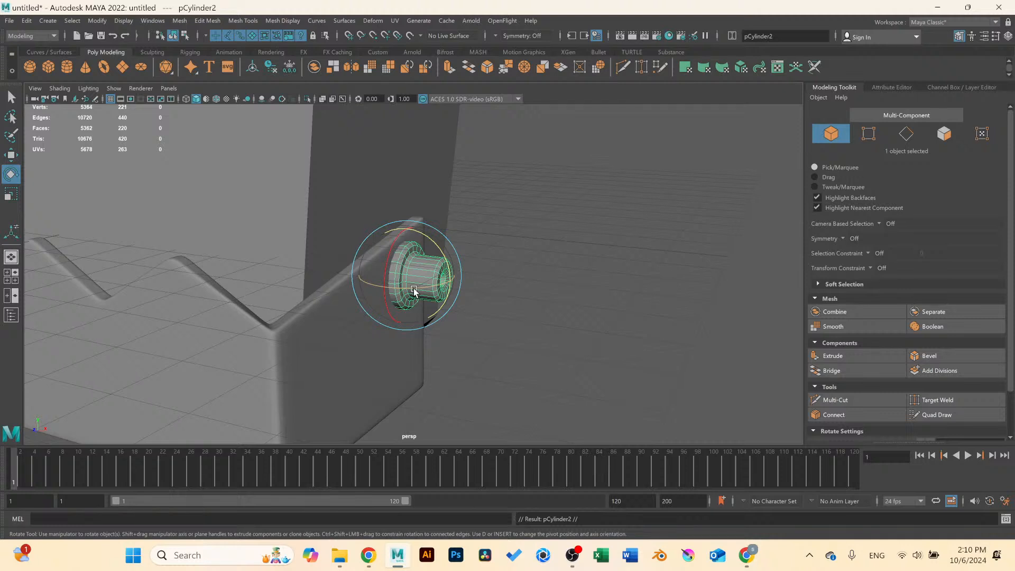
{"action": "left_click_drag", "start_coordinate": [414, 292], "coordinate": [352, 270]}
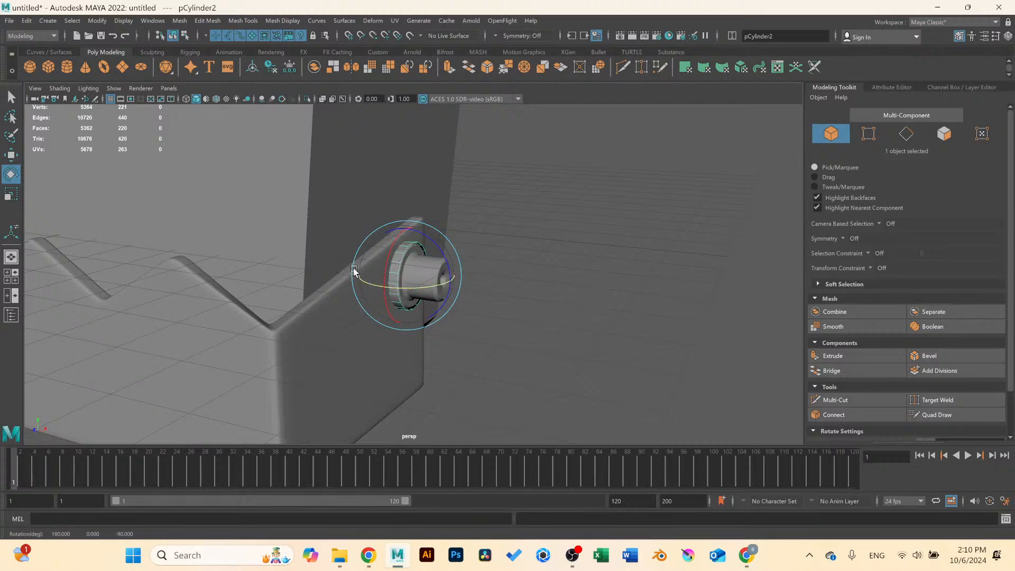
In top view, move the duplicated knob along X to about -5.687, against the opposite side wall.
{"action": "key", "text": "space"}
{"action": "key", "text": "space"}
{"action": "key", "text": "w"}
{"action": "scroll", "coordinate": [595, 279], "scroll_direction": "up", "scroll_amount": 2}
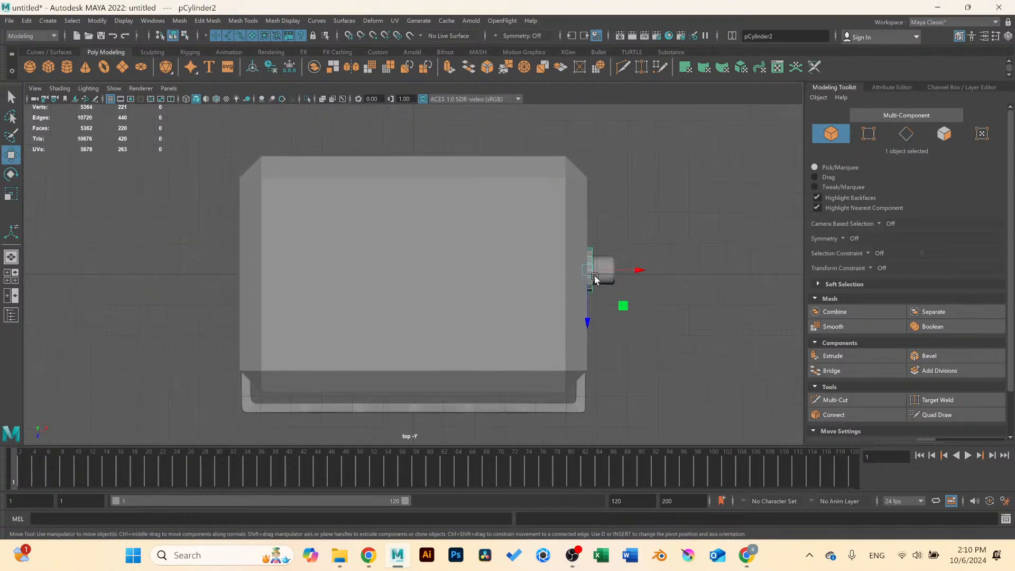
{"action": "left_click_drag", "start_coordinate": [634, 271], "coordinate": [540, 267]}
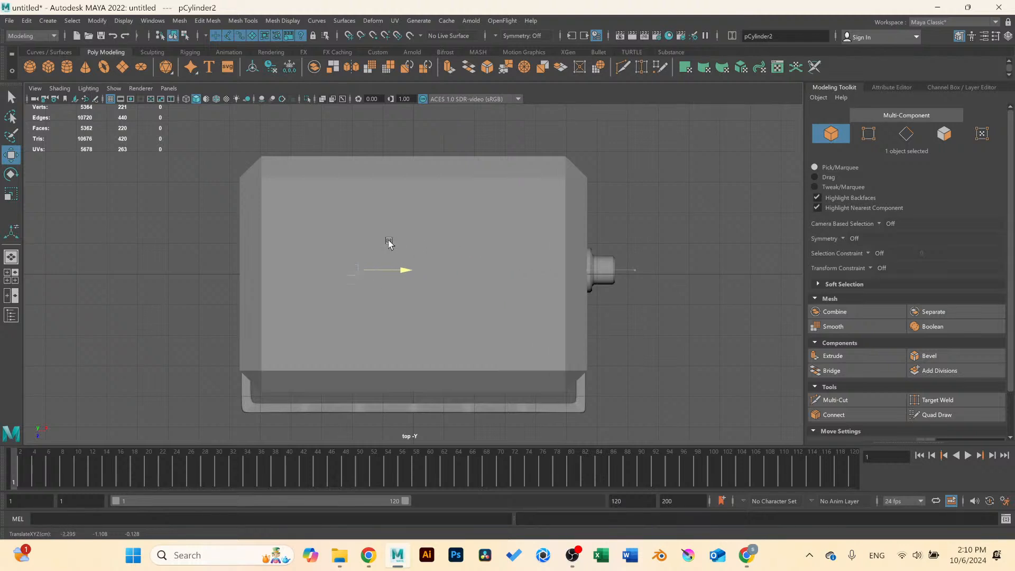
{"action": "left_click_drag", "start_coordinate": [316, 233], "coordinate": [284, 229]}
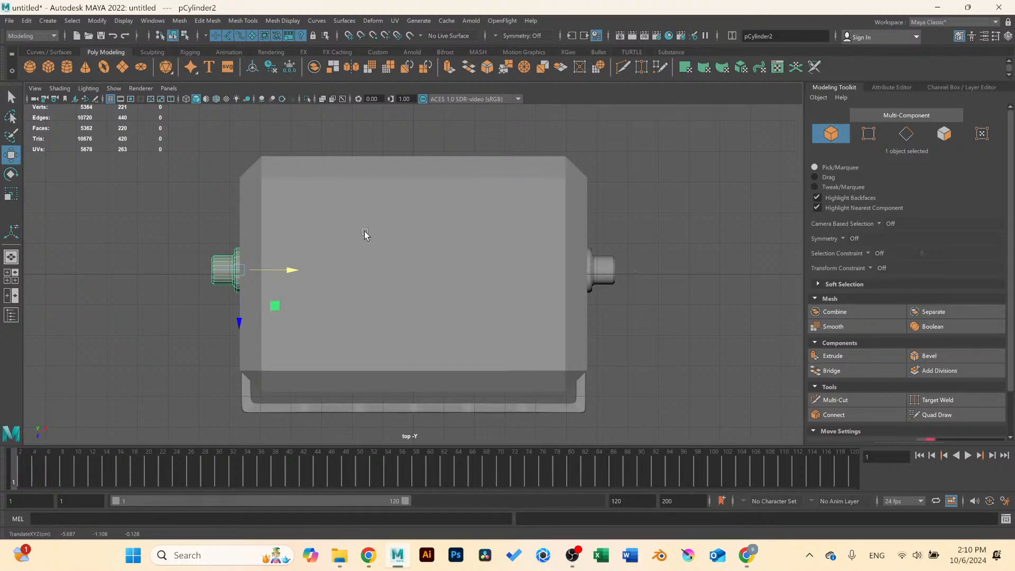
{"action": "key", "text": "space"}
{"action": "key", "text": "space"}
Examine the duplicated knob's placement and the whole model from the front, sides and underside.
{"action": "left_click", "coordinate": [665, 199]}
{"action": "scroll", "coordinate": [386, 252], "scroll_direction": "down", "scroll_amount": 4}
{"action": "left_click_drag", "start_coordinate": [385, 252], "coordinate": [416, 247], "text": "alt"}
{"action": "scroll", "coordinate": [416, 247], "scroll_direction": "up", "scroll_amount": 4}
{"action": "left_click", "coordinate": [315, 260]}
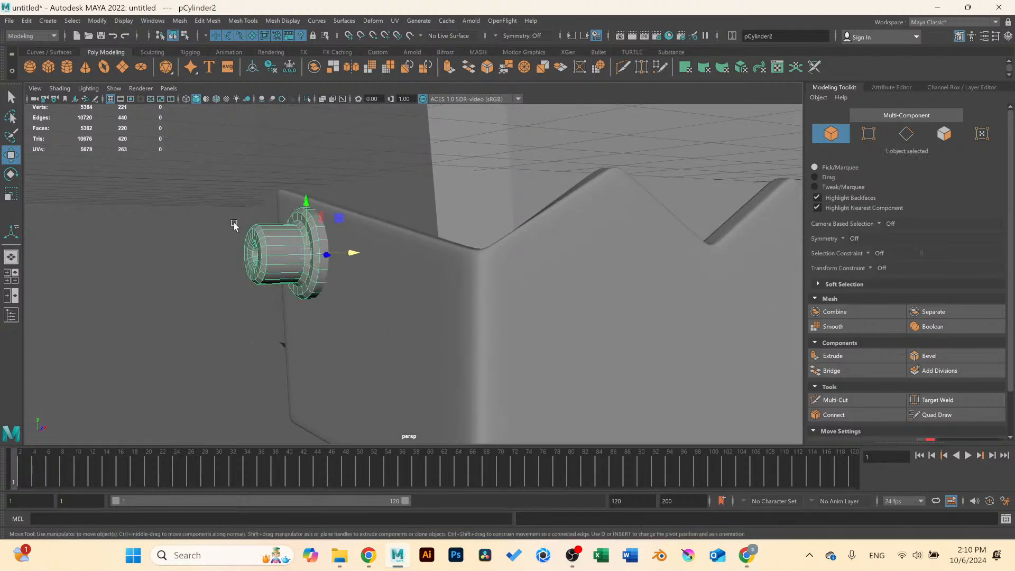
{"action": "left_click", "coordinate": [181, 213]}
{"action": "scroll", "coordinate": [386, 248], "scroll_direction": "down", "scroll_amount": 4}
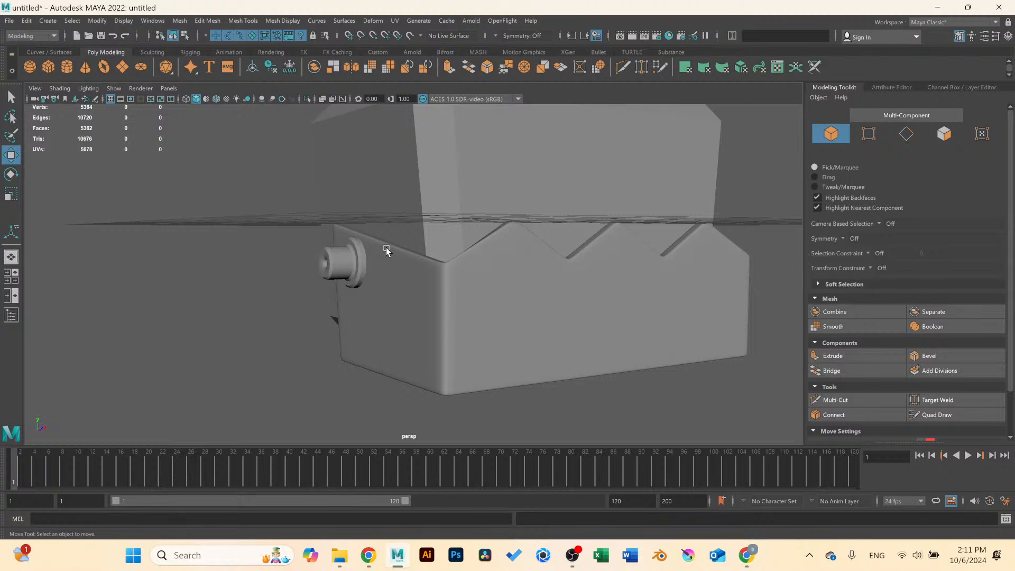
{"action": "scroll", "coordinate": [417, 256], "scroll_direction": "down", "scroll_amount": 4}
{"action": "left_click_drag", "start_coordinate": [532, 291], "coordinate": [456, 299], "text": "alt"}
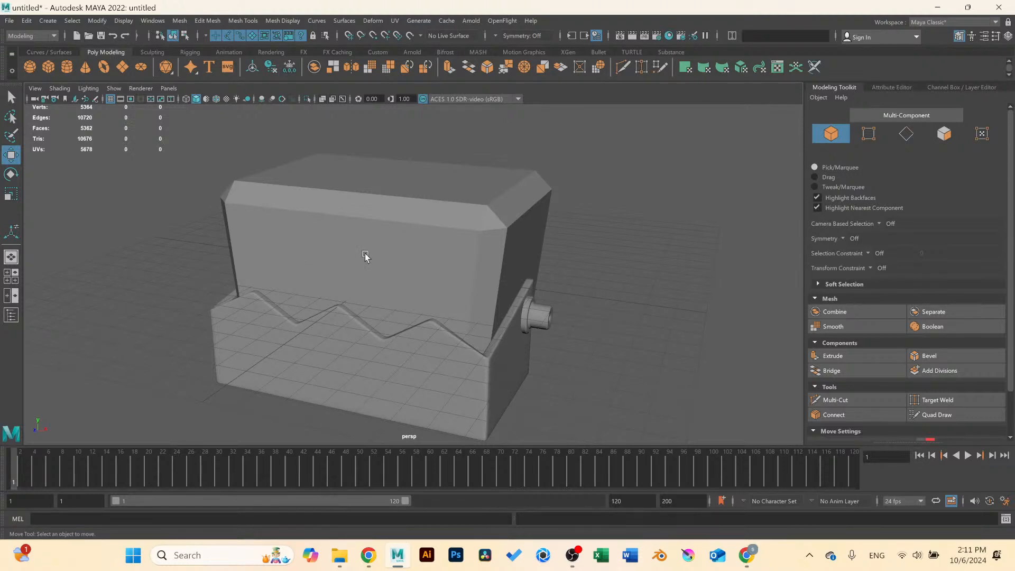
{"action": "mouse_move", "coordinate": [365, 257]}
{"action": "left_mouse_down", "text": "alt"}
{"action": "mouse_move", "coordinate": [376, 242]}
{"action": "mouse_move", "coordinate": [399, 276]}
{"action": "mouse_move", "coordinate": [340, 260]}
{"action": "mouse_move", "coordinate": [421, 263]}
{"action": "mouse_move", "coordinate": [370, 260]}
{"action": "left_mouse_up", "text": "alt"}
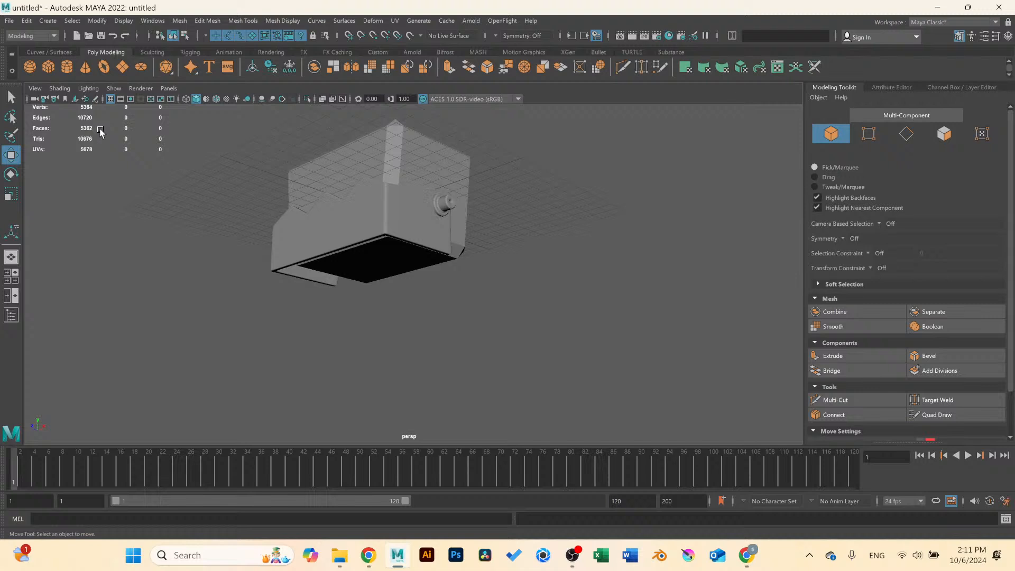
Create a polygon cylinder below the box and scale it into a narrow, tall column.
{"action": "left_click", "coordinate": [67, 70]}
{"action": "scroll", "coordinate": [292, 184], "scroll_direction": "up", "scroll_amount": 3}
{"action": "left_click_drag", "start_coordinate": [357, 130], "coordinate": [355, 267]}
{"action": "scroll", "coordinate": [339, 317], "scroll_direction": "up", "scroll_amount": 2}
{"action": "key", "text": "r"}
{"action": "left_click_drag", "start_coordinate": [335, 334], "coordinate": [296, 348]}
{"action": "left_click_drag", "start_coordinate": [328, 305], "coordinate": [337, 216]}
{"action": "left_click_drag", "start_coordinate": [352, 312], "coordinate": [354, 327], "text": "alt"}
{"action": "middle_click_drag", "start_coordinate": [354, 331], "coordinate": [370, 264], "text": "alt"}
Delete all cap faces at both ends of the cylinder, leaving an open tube.
{"action": "left_click_drag", "start_coordinate": [370, 267], "coordinate": [348, 258], "text": "alt"}
{"action": "right_click_drag", "start_coordinate": [348, 259], "coordinate": [350, 289]}
{"action": "left_click_drag", "start_coordinate": [385, 320], "coordinate": [458, 397]}
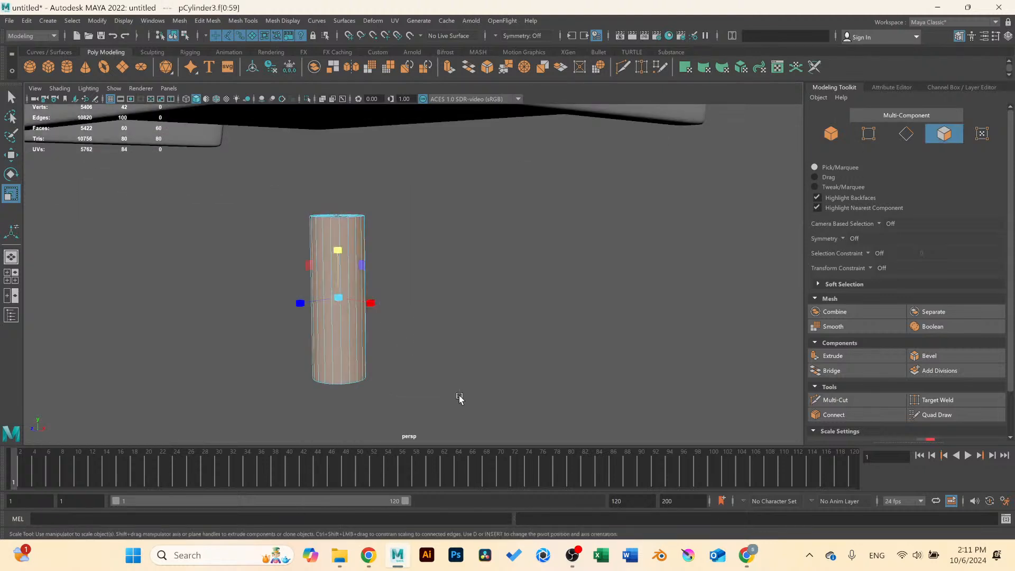
{"action": "left_click_drag", "start_coordinate": [267, 277], "coordinate": [406, 266], "text": "ctrl"}
{"action": "scroll", "coordinate": [391, 320], "scroll_direction": "up", "scroll_amount": 2}
{"action": "middle_click_drag", "start_coordinate": [405, 266], "coordinate": [422, 327], "text": "alt"}
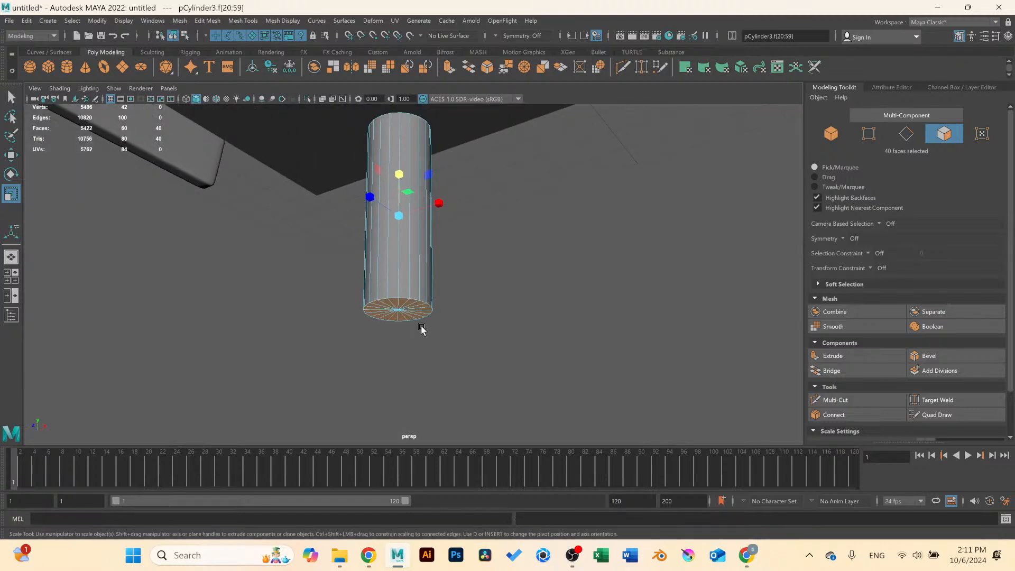
{"action": "key", "text": "Delete"}
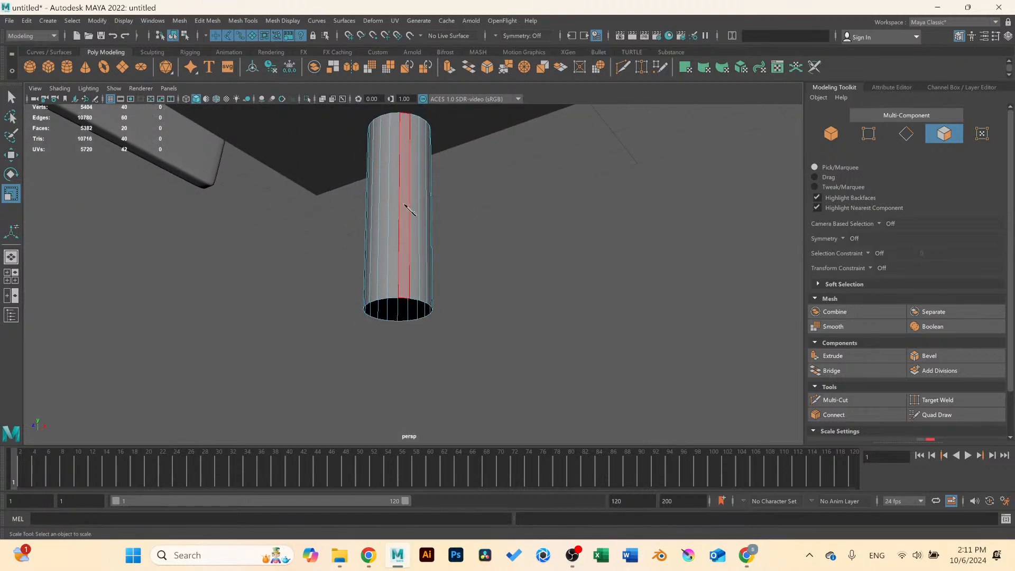
Insert 8 evenly spaced edge loops along the tube using the Insert Edge Loop tool's multiple-loops option.
{"action": "right_click_drag", "start_coordinate": [410, 210], "coordinate": [454, 188]}
{"action": "left_click", "coordinate": [207, 21]}
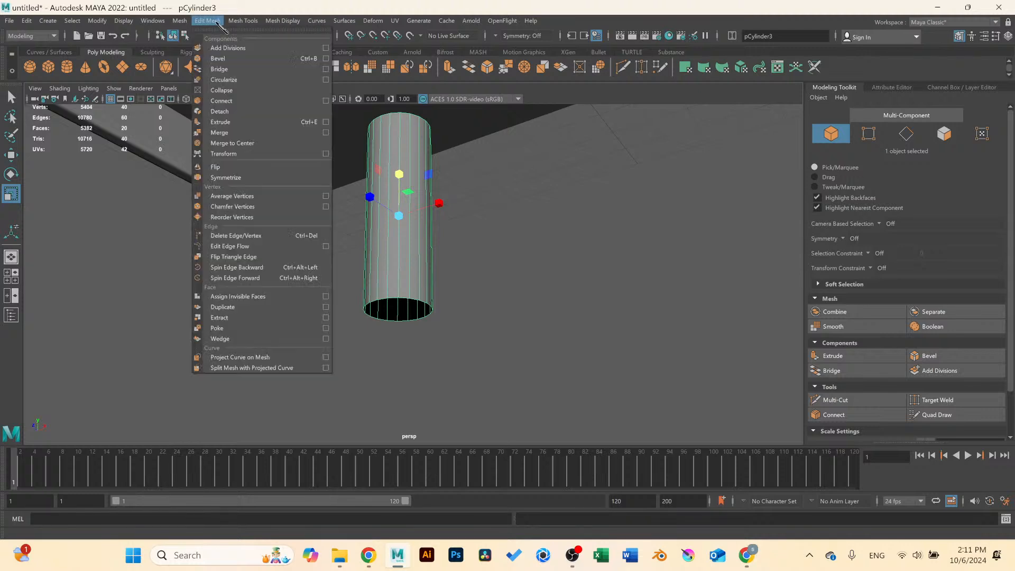
{"action": "mouse_move", "coordinate": [233, 25]}
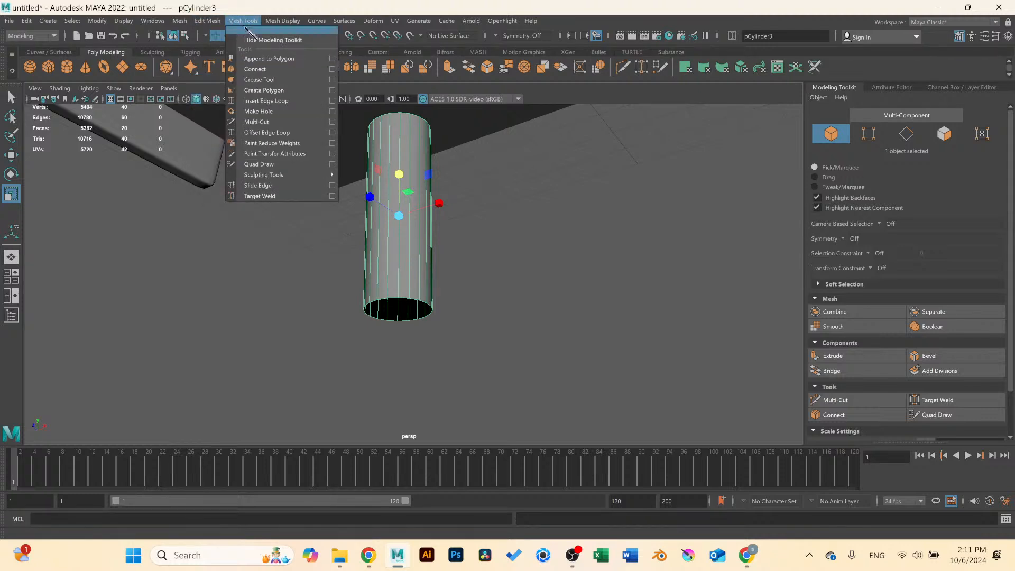
{"action": "left_click", "coordinate": [331, 101]}
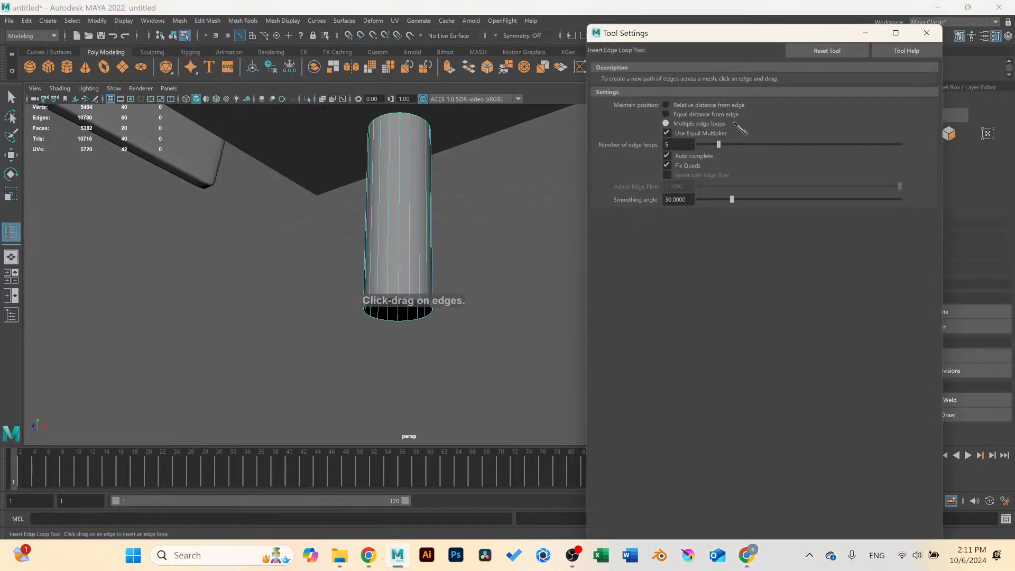
{"action": "left_click", "coordinate": [826, 53]}
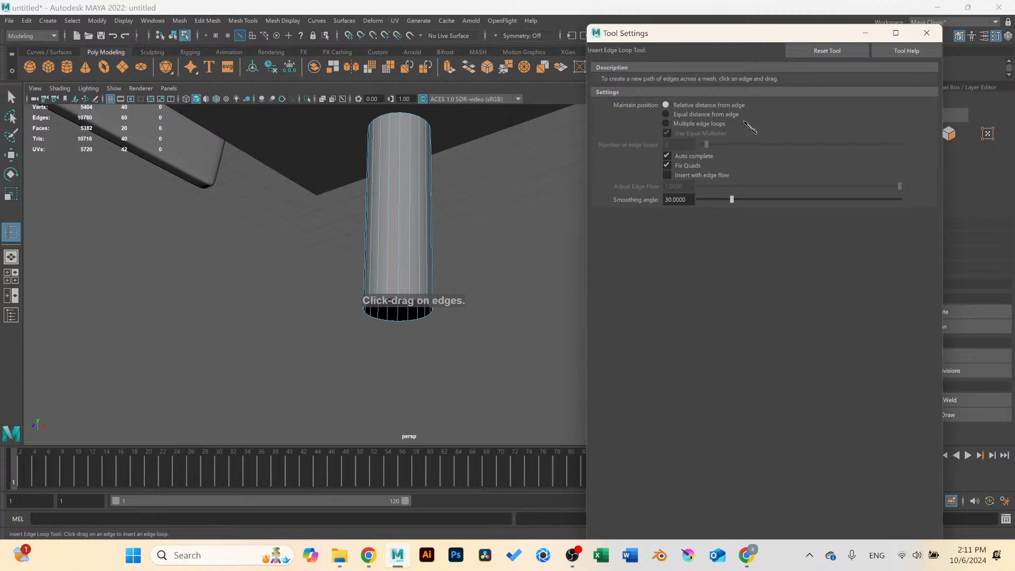
{"action": "left_click", "coordinate": [681, 123]}
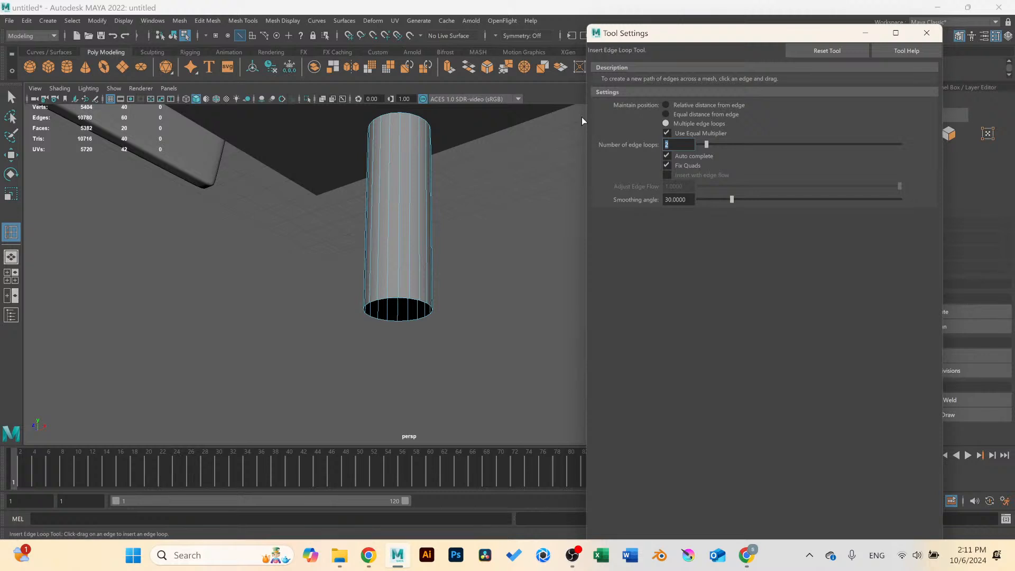
{"action": "type", "text": "8"}
{"action": "left_click", "coordinate": [409, 228]}
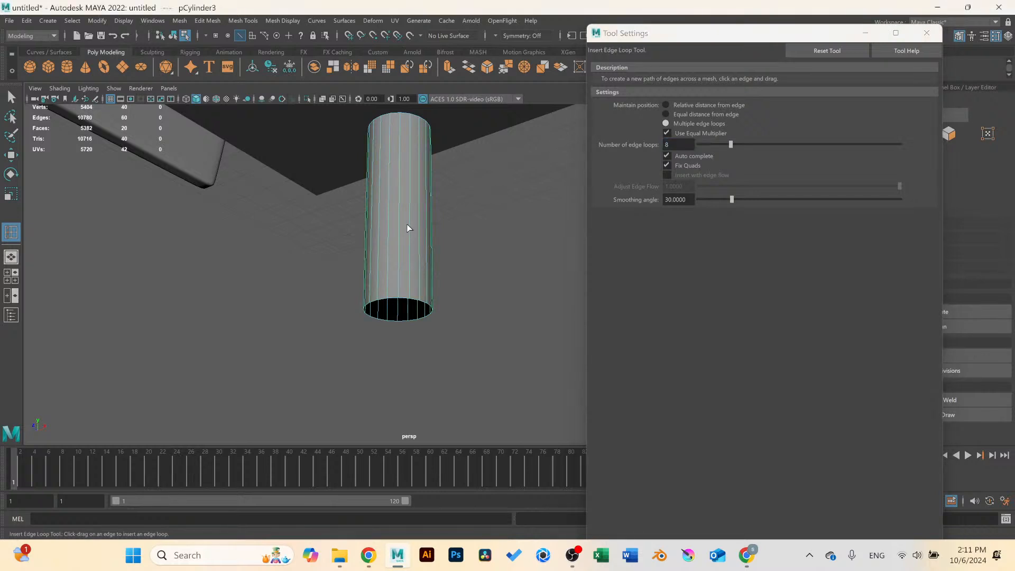
{"action": "left_click", "coordinate": [409, 227]}
Reset the Insert Edge Loop tool settings to their defaults and close them.
{"action": "left_click_drag", "start_coordinate": [408, 227], "coordinate": [414, 257], "text": "alt"}
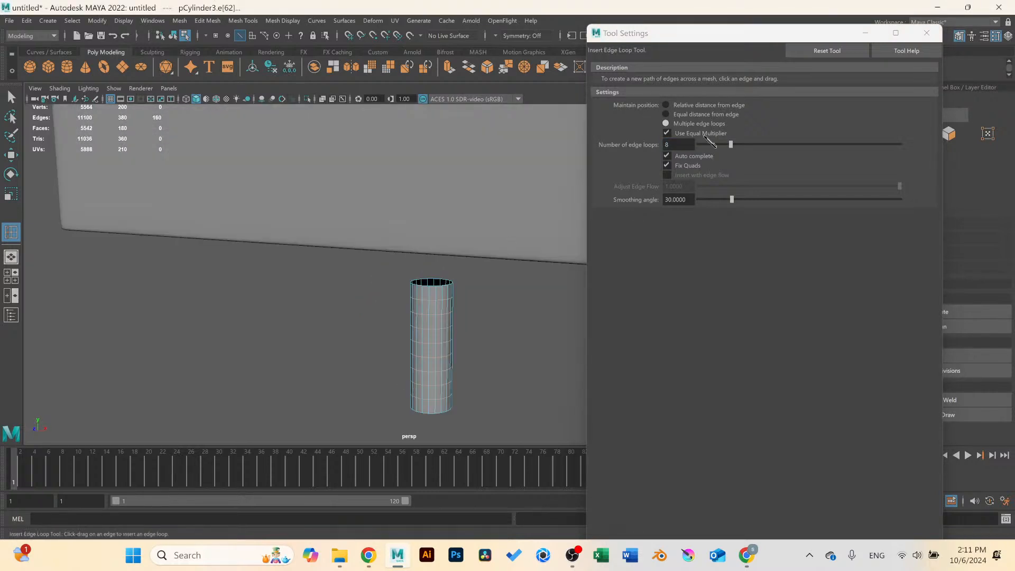
{"action": "left_click", "coordinate": [828, 50]}
{"action": "left_click", "coordinate": [927, 32]}
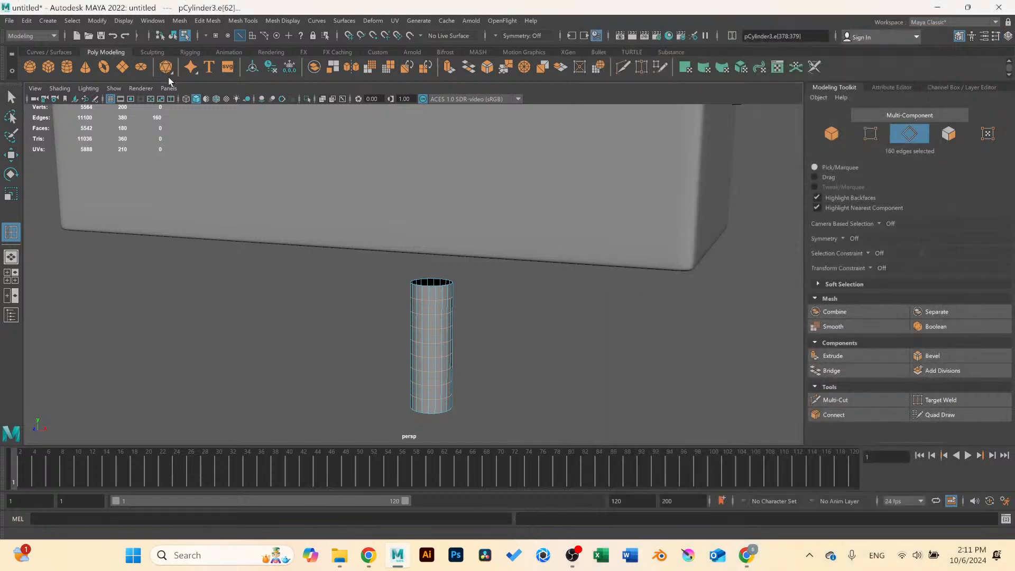
In front view, select every second face band around the tube, four bands in total, leaving both end bands unselected.
{"action": "left_click", "coordinate": [11, 97]}
{"action": "left_click_drag", "start_coordinate": [381, 248], "coordinate": [415, 315], "text": "alt"}
{"action": "right_click", "coordinate": [414, 277]}
{"action": "right_click_drag", "start_coordinate": [413, 332], "coordinate": [414, 308]}
{"action": "left_click_drag", "start_coordinate": [424, 305], "coordinate": [421, 261], "text": "alt"}
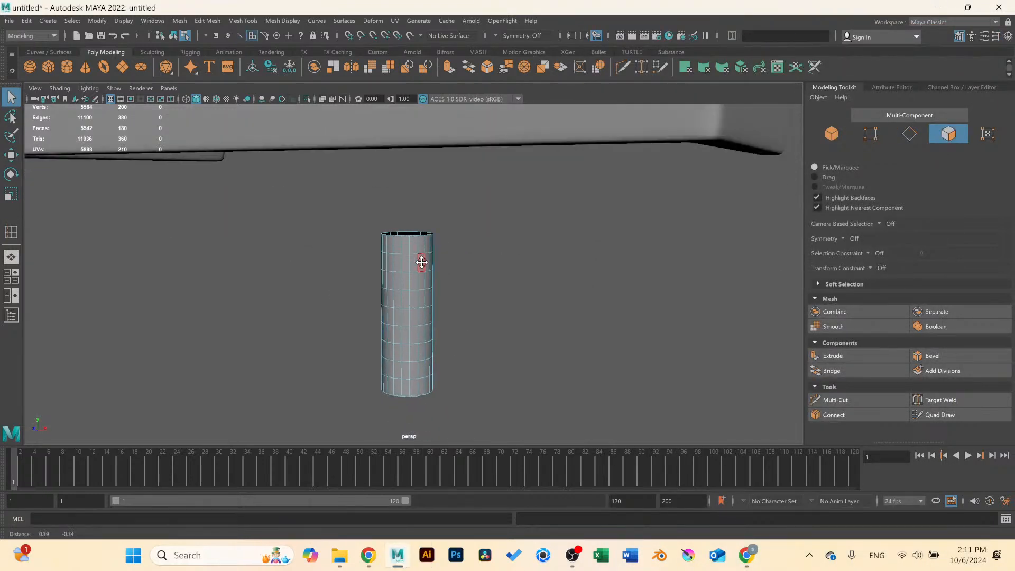
{"action": "scroll", "coordinate": [418, 262], "scroll_direction": "up", "scroll_amount": 3}
{"action": "key", "text": "space"}
{"action": "key", "text": "space"}
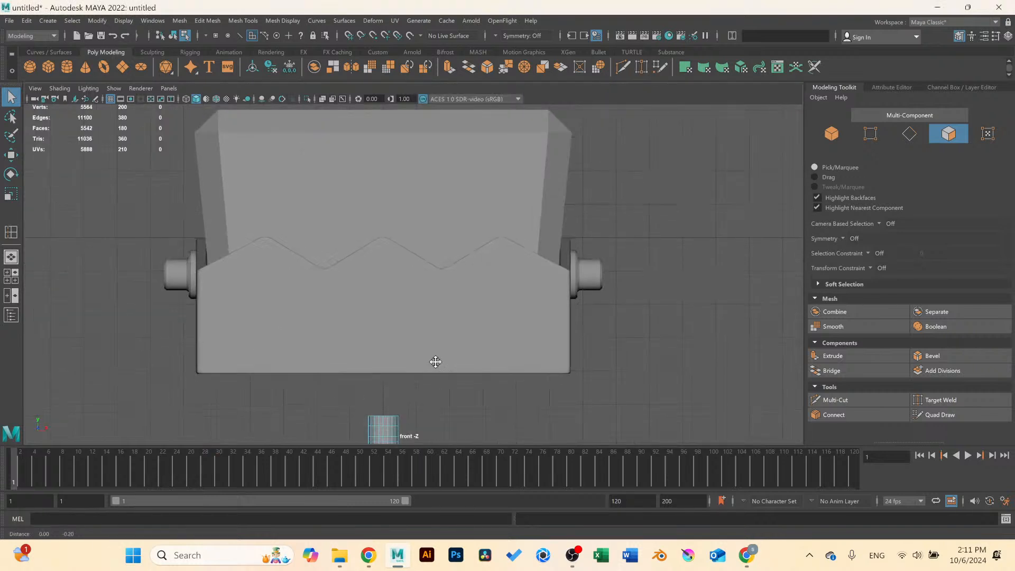
{"action": "middle_click_drag", "start_coordinate": [435, 363], "coordinate": [429, 220], "text": "alt"}
{"action": "scroll", "coordinate": [667, 343], "scroll_direction": "up", "scroll_amount": 2}
{"action": "scroll", "coordinate": [346, 220], "scroll_direction": "up", "scroll_amount": 1}
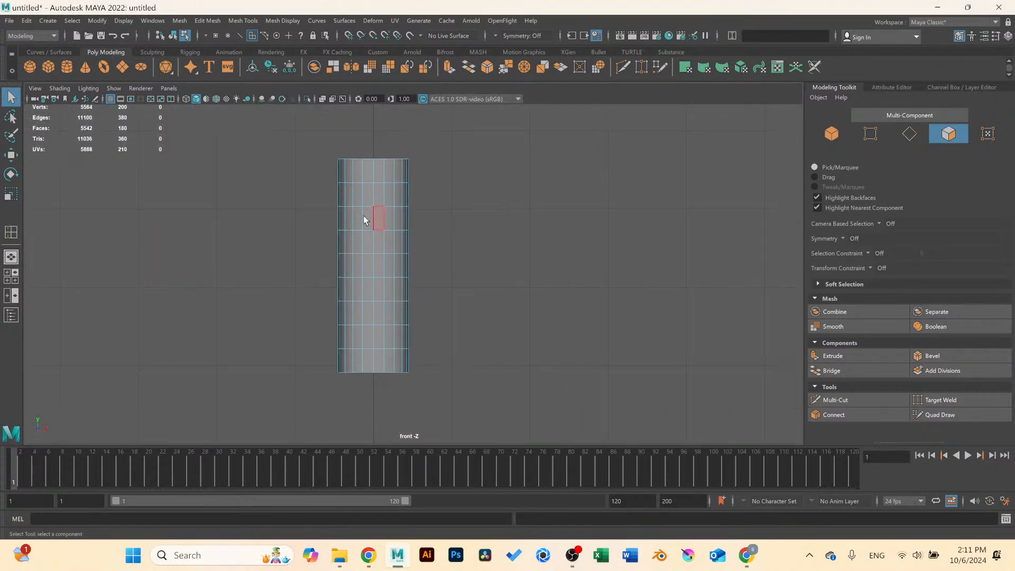
{"action": "left_click_drag", "start_coordinate": [338, 189], "coordinate": [437, 198]}
{"action": "left_click_drag", "start_coordinate": [304, 236], "coordinate": [443, 243], "text": "shift"}
{"action": "left_click_drag", "start_coordinate": [413, 295], "coordinate": [413, 296], "text": "shift"}
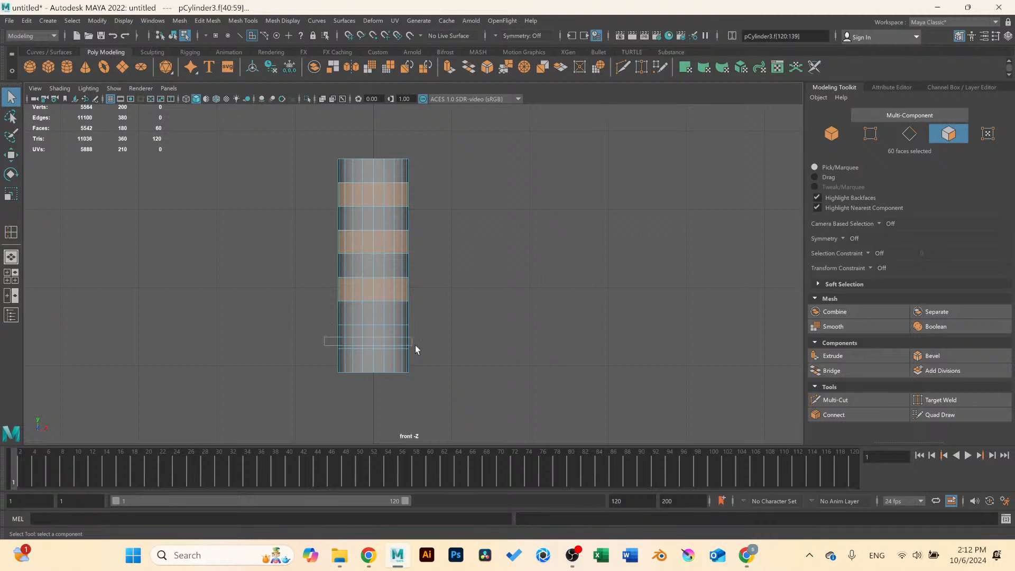
{"action": "left_click_drag", "start_coordinate": [448, 341], "coordinate": [448, 341], "text": "shift"}
Extrude the four selected face bands inward with a thickness of -0.1 to form recessed rings.
{"action": "left_click", "coordinate": [833, 356]}
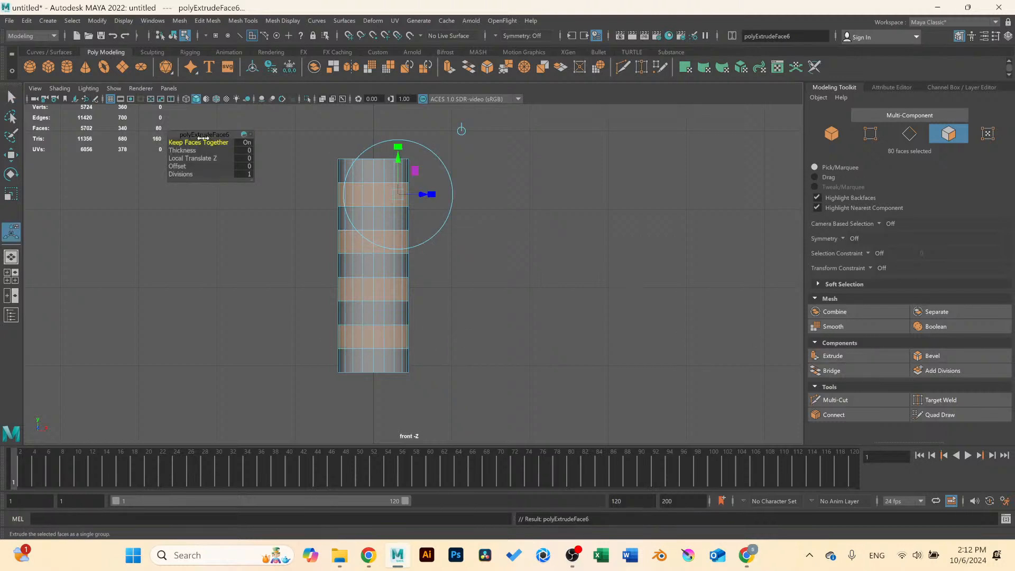
{"action": "left_click_drag", "start_coordinate": [192, 150], "coordinate": [191, 151]}
{"action": "scroll", "coordinate": [347, 205], "scroll_direction": "up", "scroll_amount": 2}
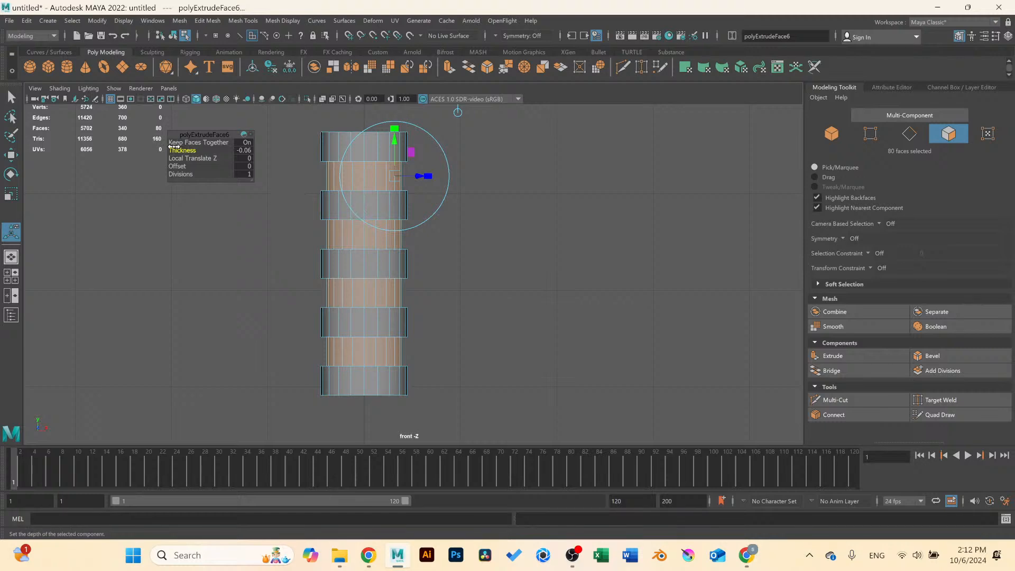
{"action": "left_click_drag", "start_coordinate": [177, 149], "coordinate": [178, 149]}
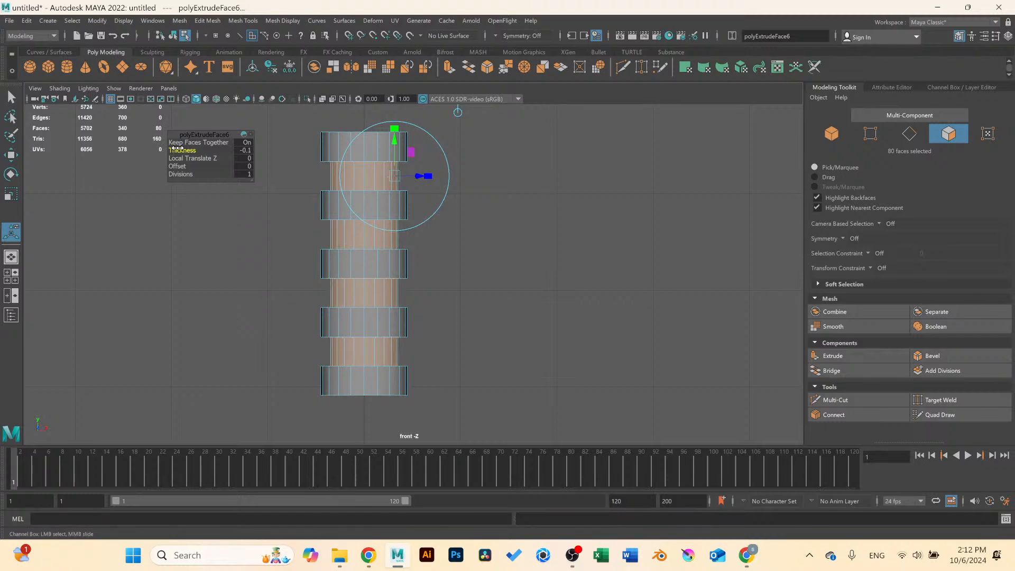
{"action": "key", "text": "space"}
{"action": "key", "text": "space"}
Set the ring extrusion's divisions to 3.
{"action": "scroll", "coordinate": [410, 220], "scroll_direction": "up", "scroll_amount": 2}
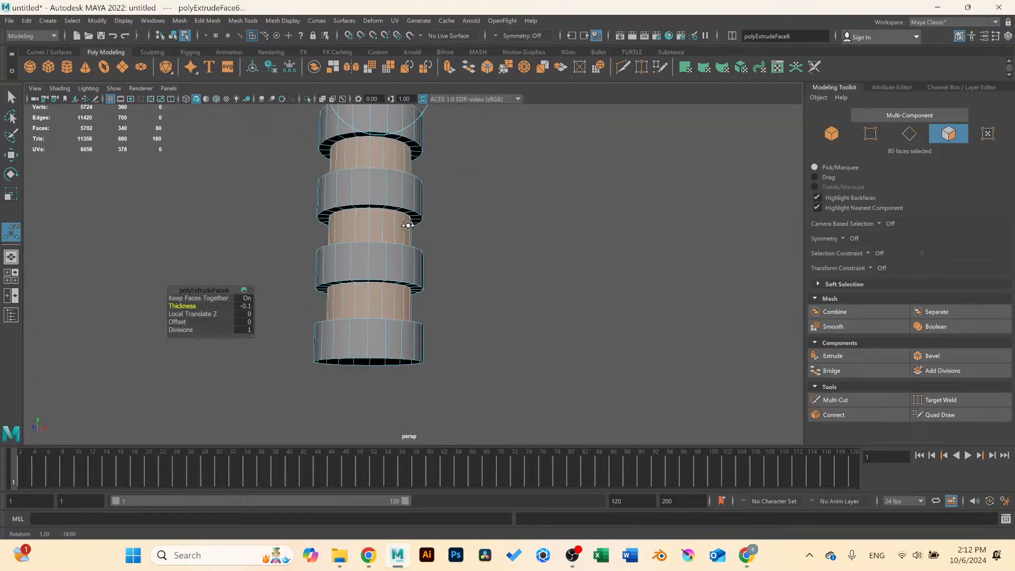
{"action": "middle_click_drag", "start_coordinate": [411, 220], "coordinate": [420, 240], "text": "alt"}
{"action": "scroll", "coordinate": [421, 240], "scroll_direction": "up", "scroll_amount": 3}
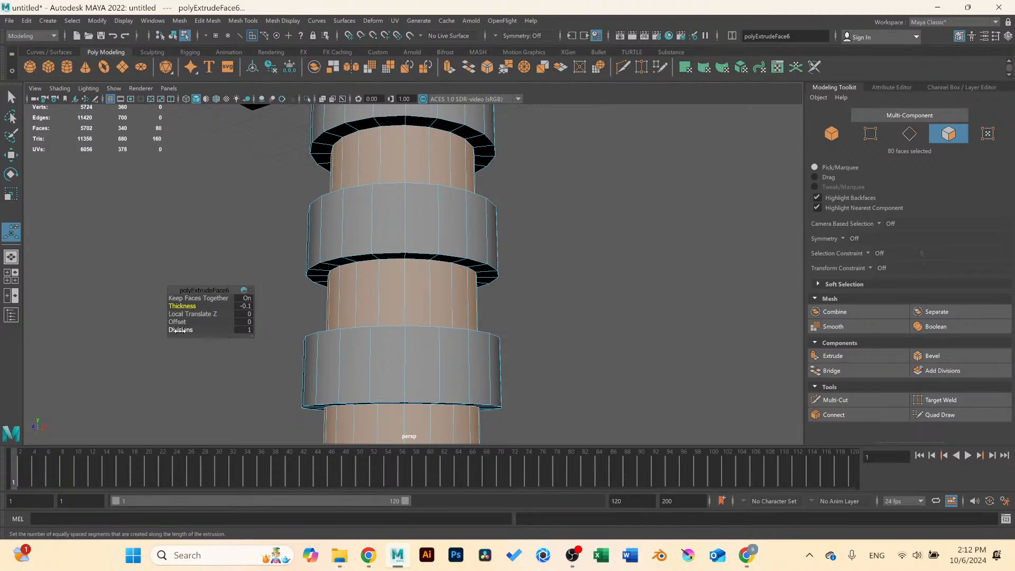
{"action": "left_click_drag", "start_coordinate": [176, 330], "coordinate": [222, 336]}
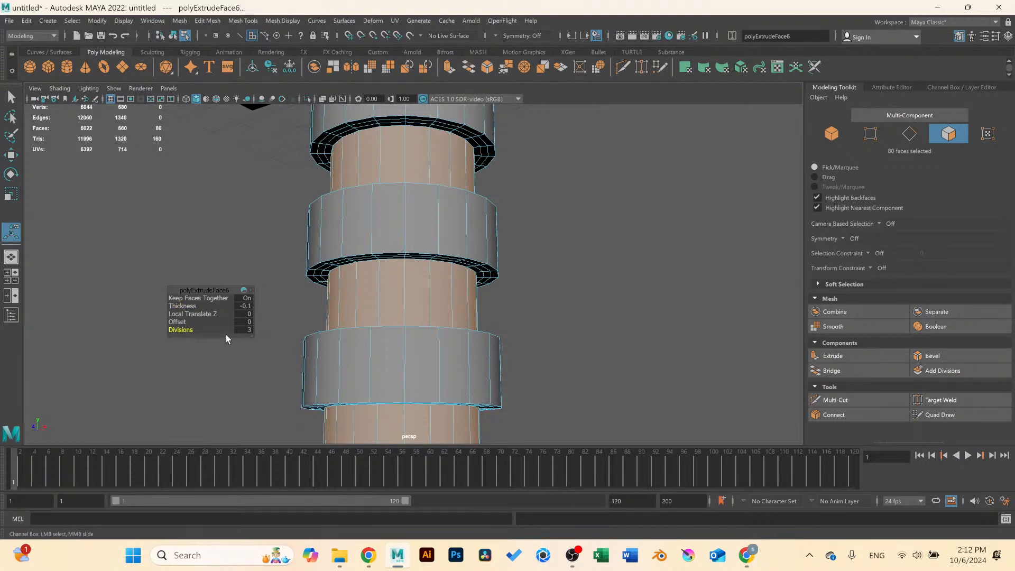
Turn on smooth preview for the ribbed tube and return it to object mode.
{"action": "scroll", "coordinate": [450, 242], "scroll_direction": "down", "scroll_amount": 3}
{"action": "scroll", "coordinate": [449, 242], "scroll_direction": "up", "scroll_amount": 6}
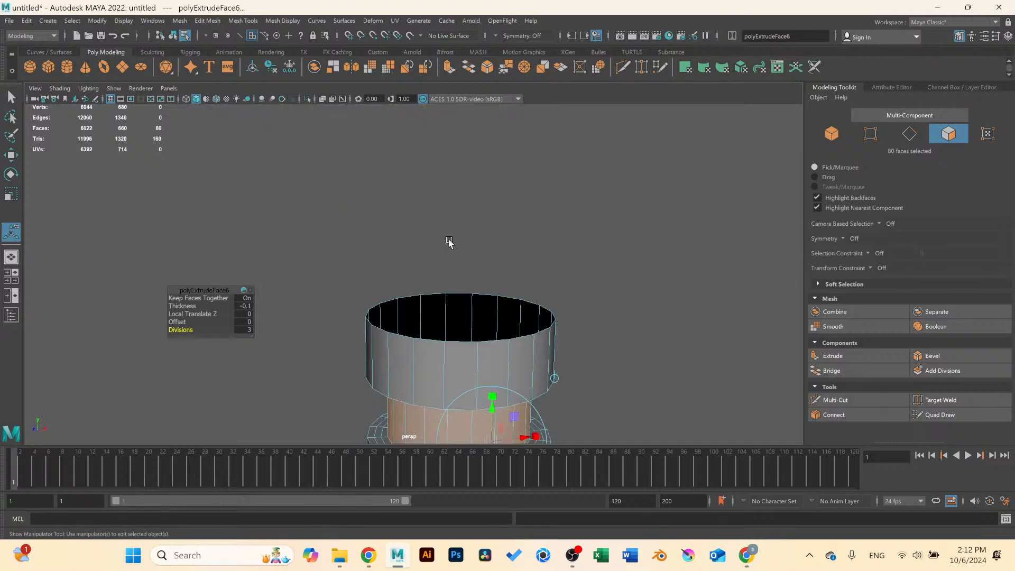
{"action": "scroll", "coordinate": [449, 242], "scroll_direction": "down", "scroll_amount": 6}
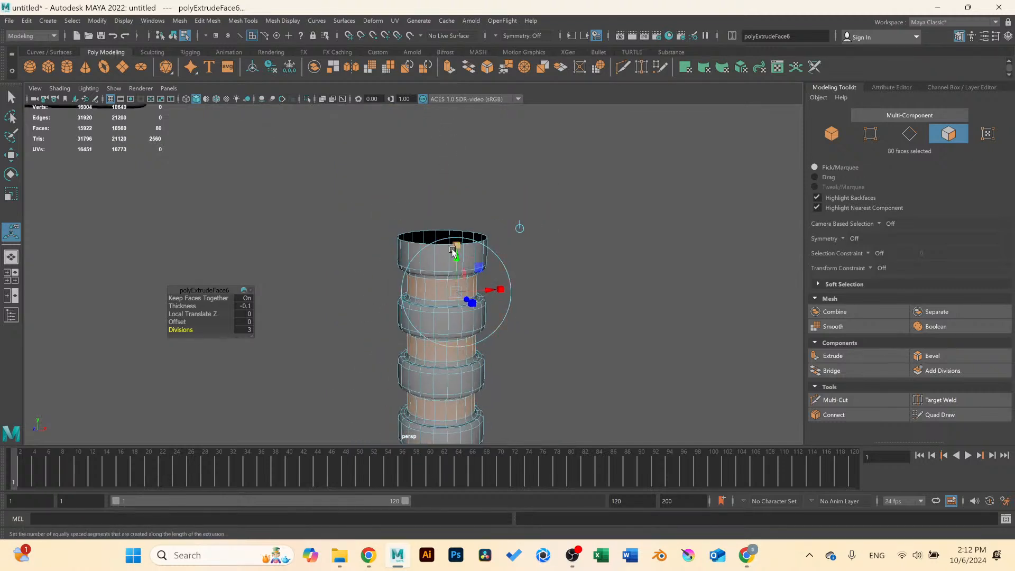
{"action": "right_click_drag", "start_coordinate": [453, 251], "coordinate": [505, 230]}
{"action": "scroll", "coordinate": [535, 247], "scroll_direction": "down", "scroll_amount": 5}
{"action": "key", "text": "q"}
Move the ribbed tube up against the box's underside, to about -4.95 in Y, and deselect it.
{"action": "left_click", "coordinate": [421, 335]}
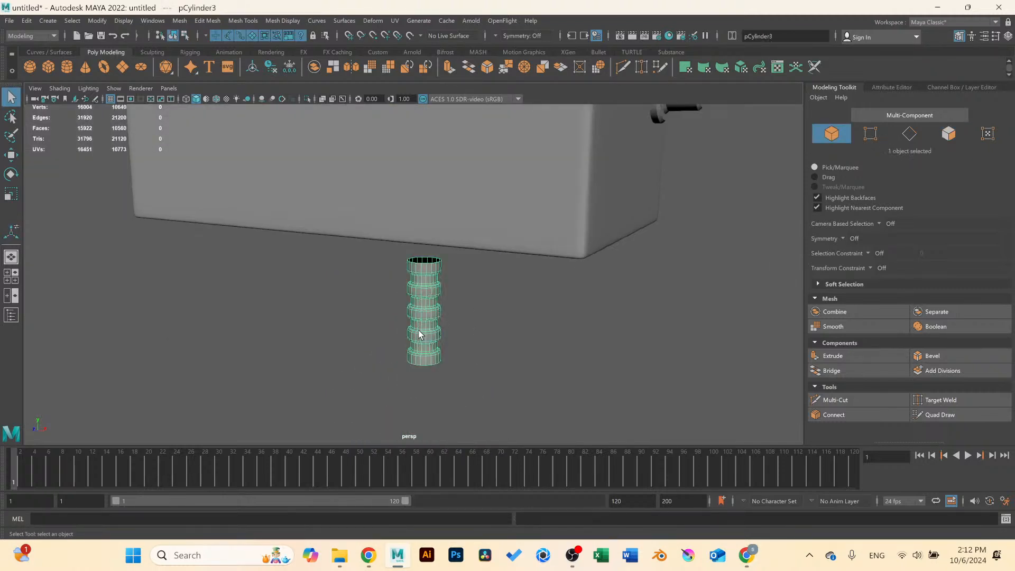
{"action": "key", "text": "w"}
{"action": "left_click_drag", "start_coordinate": [419, 256], "coordinate": [447, 254], "text": "alt"}
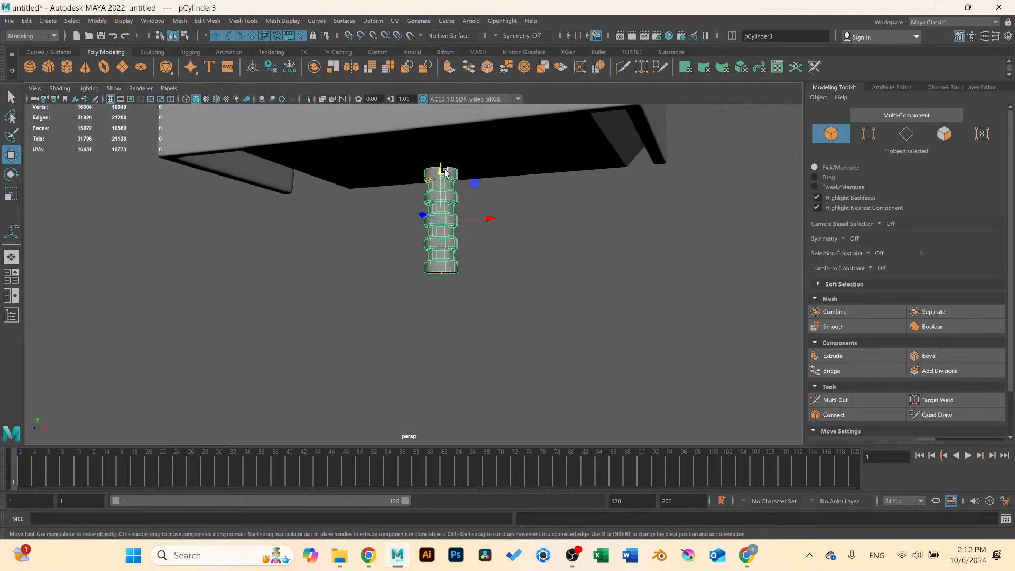
{"action": "left_click_drag", "start_coordinate": [444, 172], "coordinate": [443, 157]}
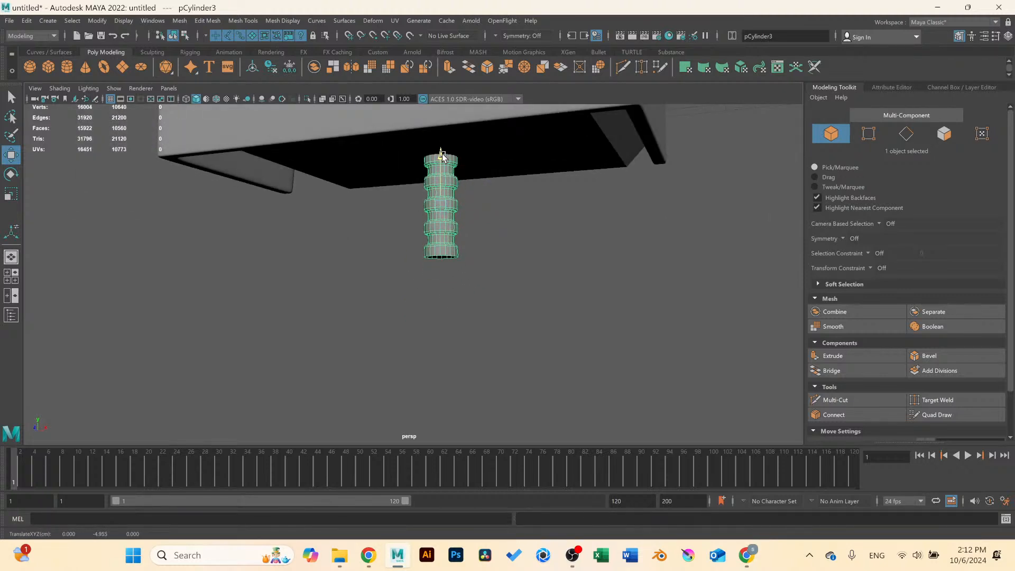
{"action": "left_click", "coordinate": [535, 256]}
{"action": "left_click_drag", "start_coordinate": [535, 256], "coordinate": [417, 229], "text": "alt"}
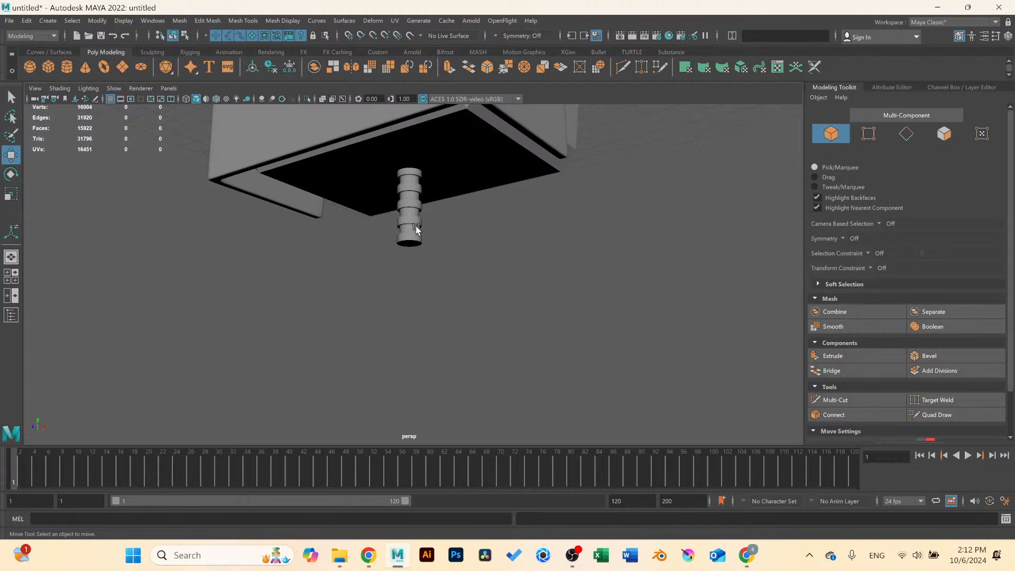
Add an edge loop close to each open end of the ribbed tube with Multi-Cut.
{"action": "left_click", "coordinate": [417, 229]}
{"action": "scroll", "coordinate": [416, 229], "scroll_direction": "up", "scroll_amount": 3}
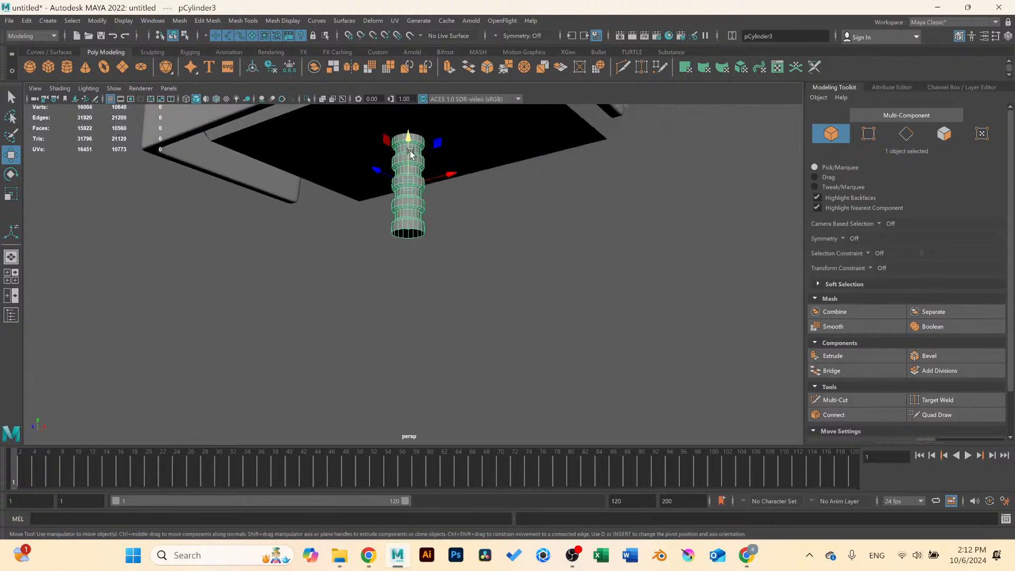
{"action": "left_click_drag", "start_coordinate": [415, 172], "coordinate": [460, 235], "text": "alt"}
{"action": "scroll", "coordinate": [459, 235], "scroll_direction": "up", "scroll_amount": 4}
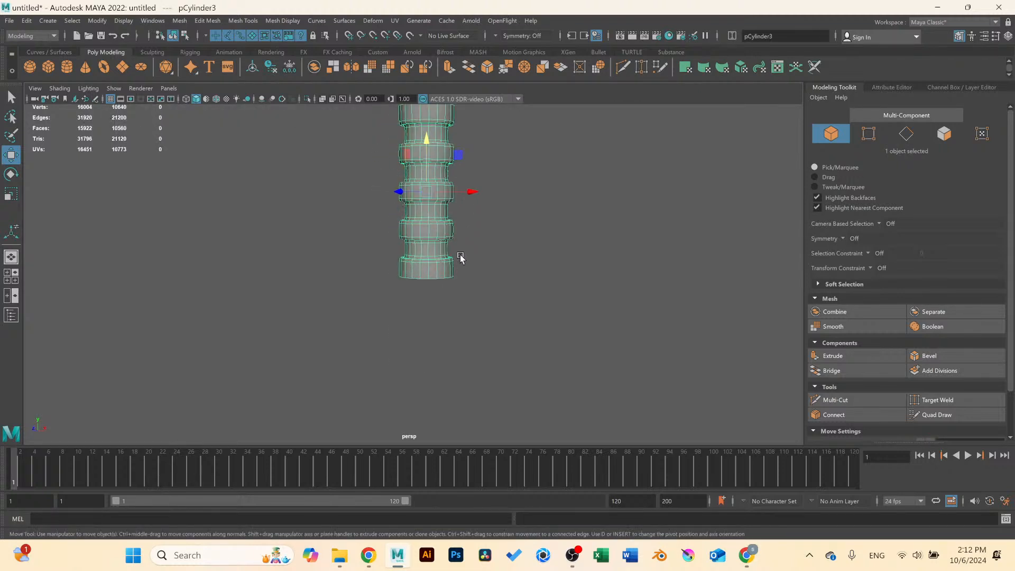
{"action": "middle_click_drag", "start_coordinate": [472, 253], "coordinate": [450, 395], "text": "alt"}
{"action": "left_click", "coordinate": [842, 401]}
{"action": "scroll", "coordinate": [463, 293], "scroll_direction": "up", "scroll_amount": 3}
{"action": "scroll", "coordinate": [433, 348], "scroll_direction": "down", "scroll_amount": 2}
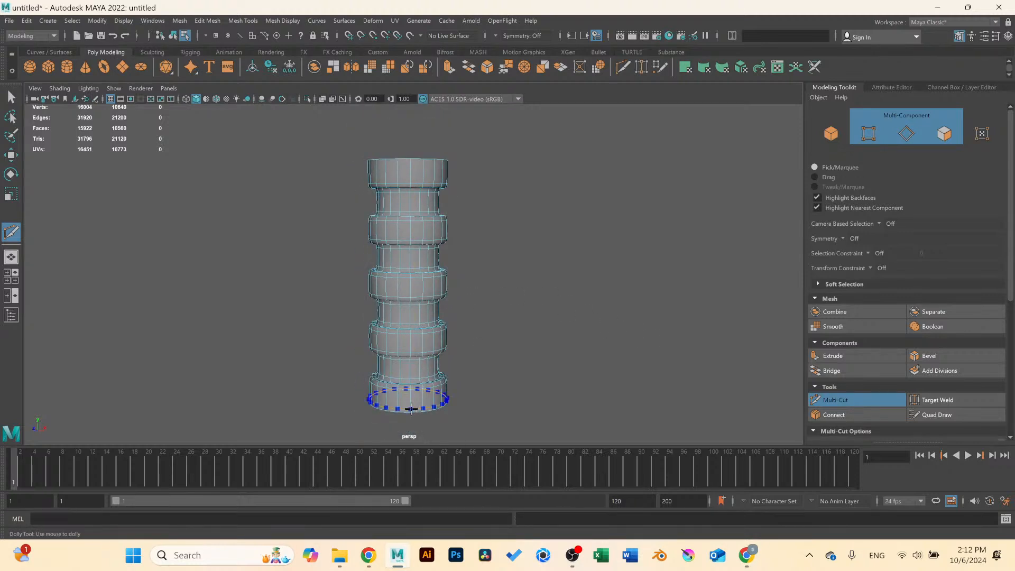
{"action": "left_click", "coordinate": [407, 406], "text": "ctrl"}
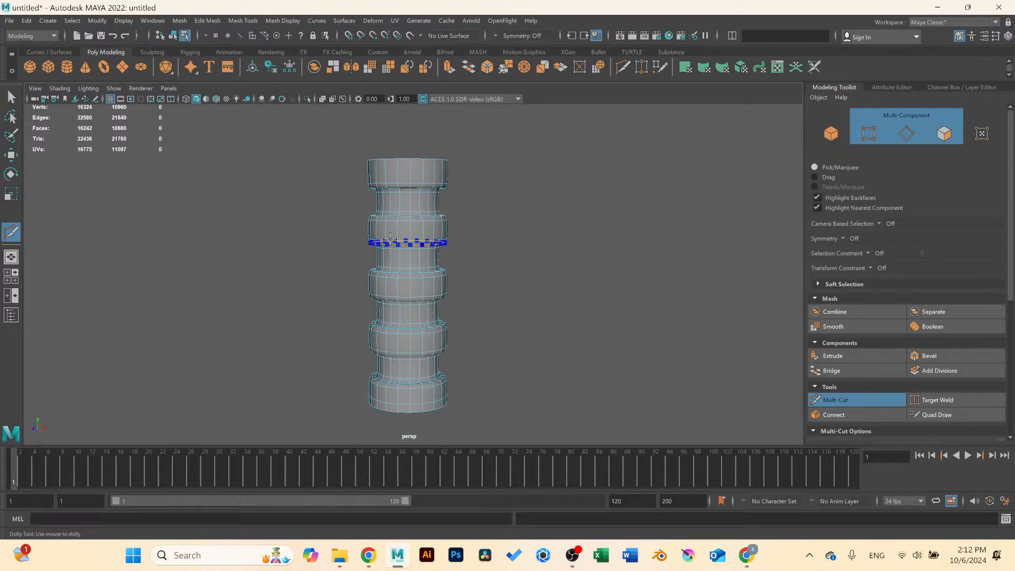
{"action": "left_click", "coordinate": [391, 166], "text": "ctrl"}
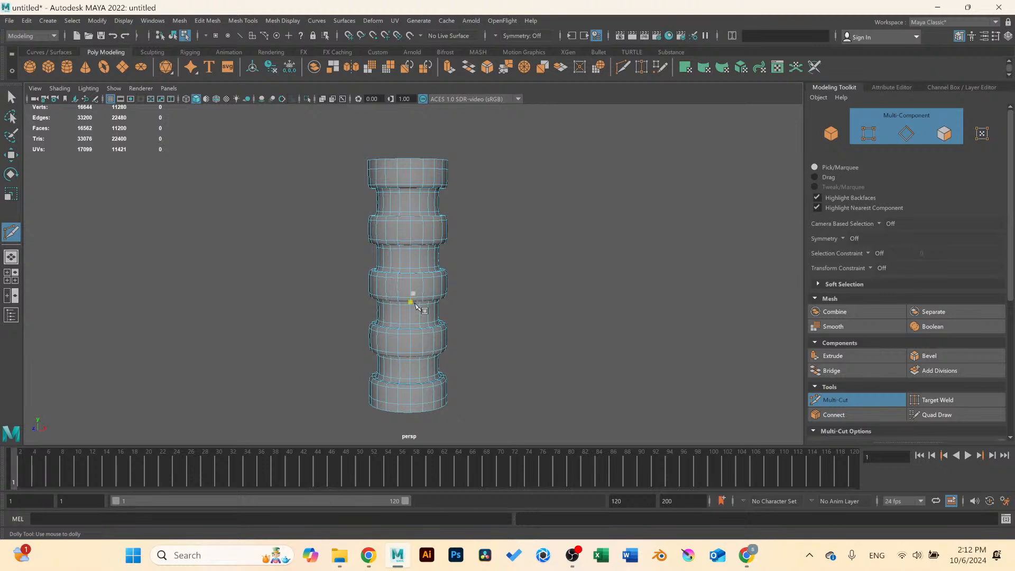
Turn off the tube's smooth preview and select the thin face bands around both of its ends.
{"action": "left_click", "coordinate": [11, 97]}
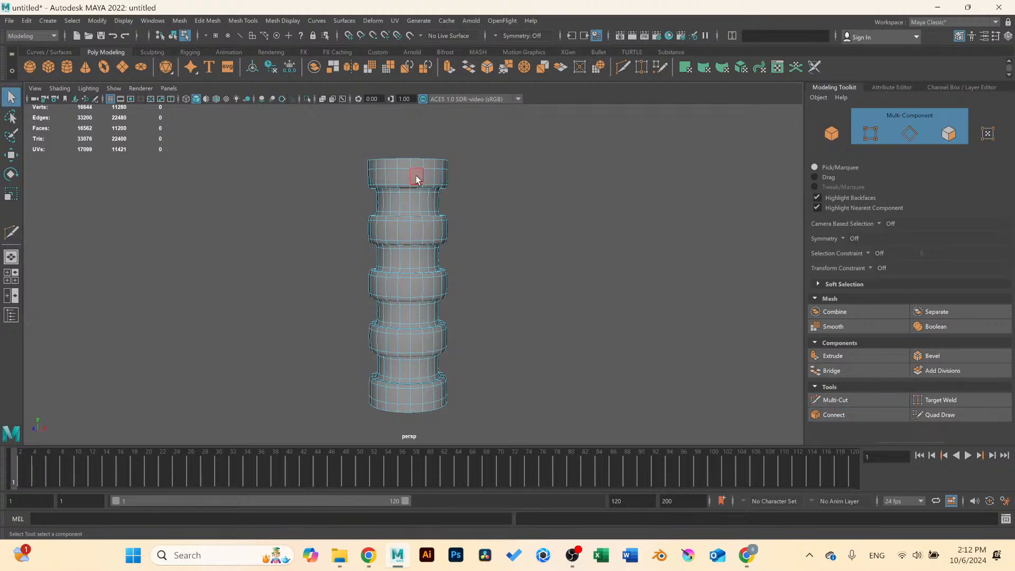
{"action": "right_click_drag", "start_coordinate": [417, 169], "coordinate": [405, 168]}
{"action": "left_click", "coordinate": [404, 164]}
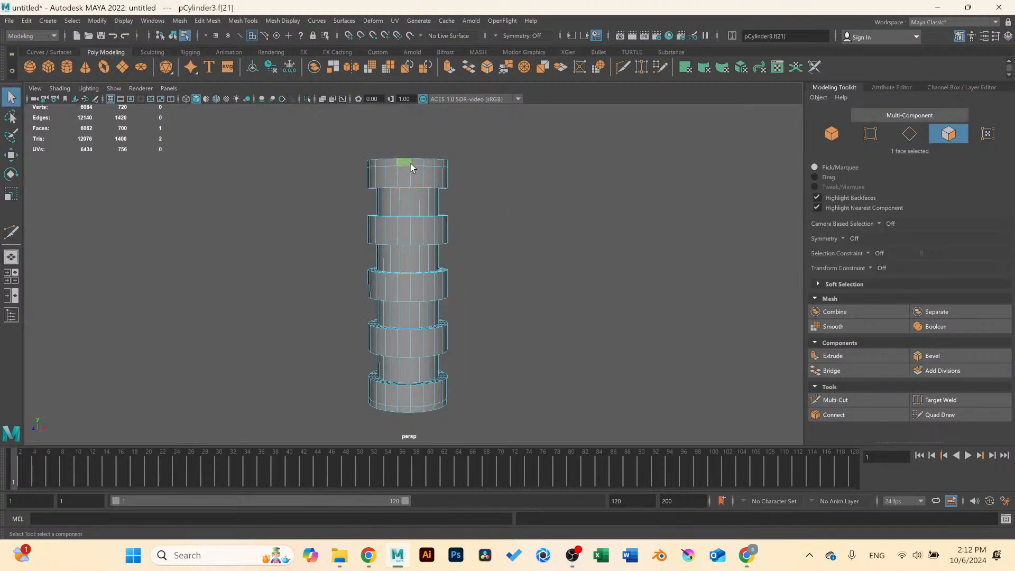
{"action": "double_click", "coordinate": [416, 168], "text": "shift"}
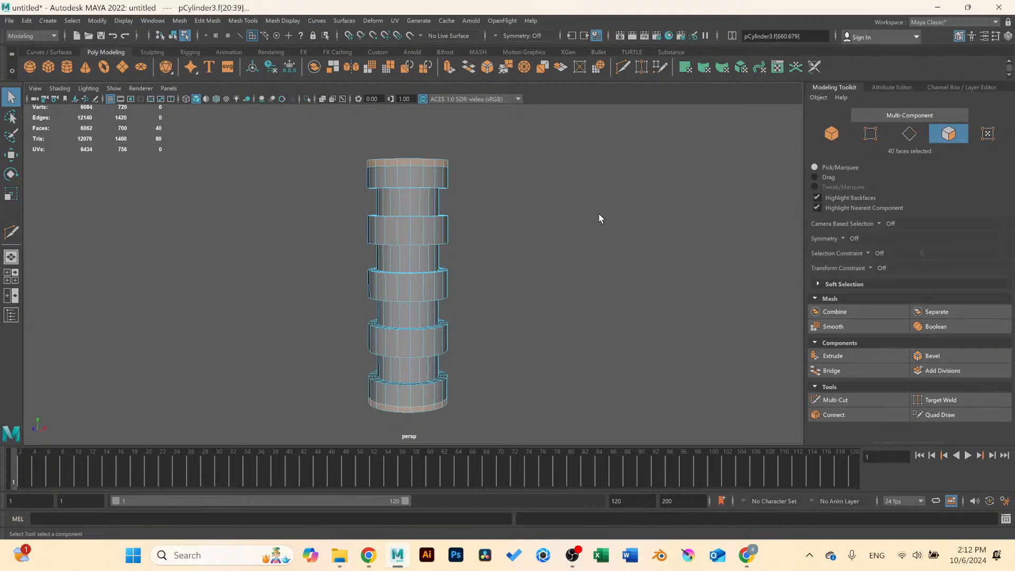
Extrude the selected end bands of the ribbed tube outward with a thickness of 0.66 and 3 divisions.
{"action": "left_click", "coordinate": [846, 355]}
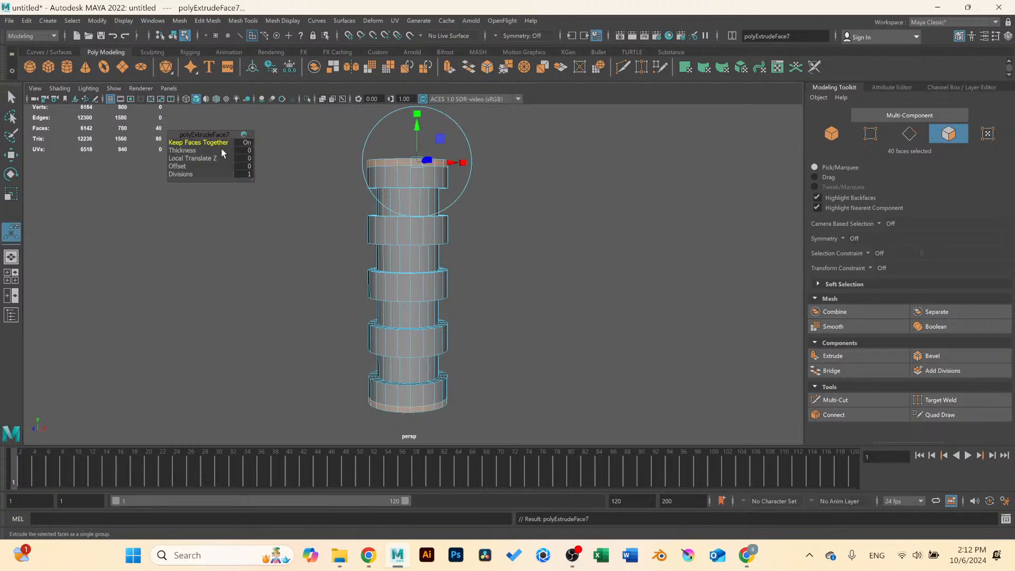
{"action": "left_click_drag", "start_coordinate": [177, 150], "coordinate": [283, 158]}
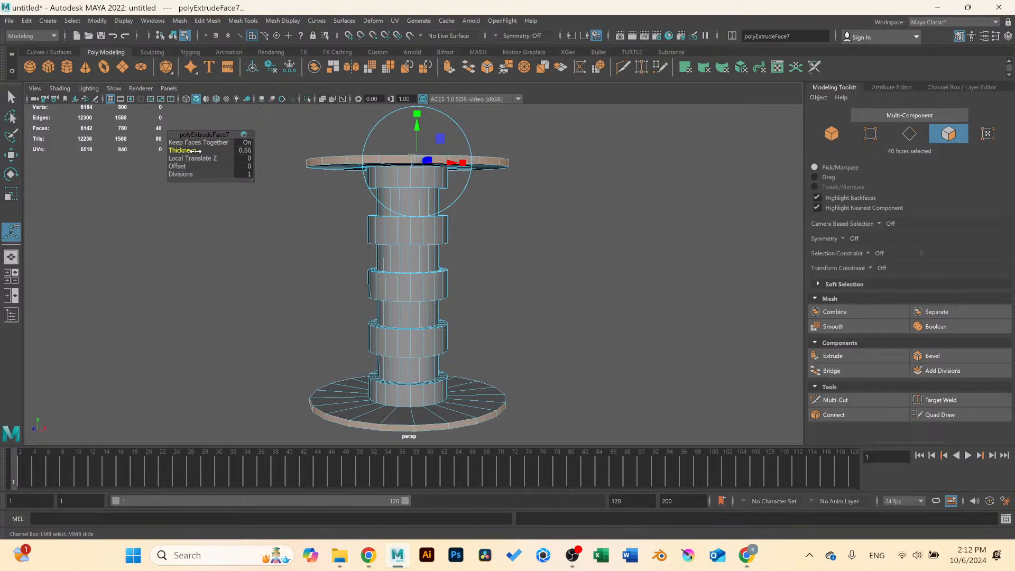
{"action": "scroll", "coordinate": [502, 222], "scroll_direction": "down", "scroll_amount": 4}
{"action": "left_click_drag", "start_coordinate": [503, 222], "coordinate": [460, 288], "text": "alt"}
{"action": "scroll", "coordinate": [453, 278], "scroll_direction": "up", "scroll_amount": 4}
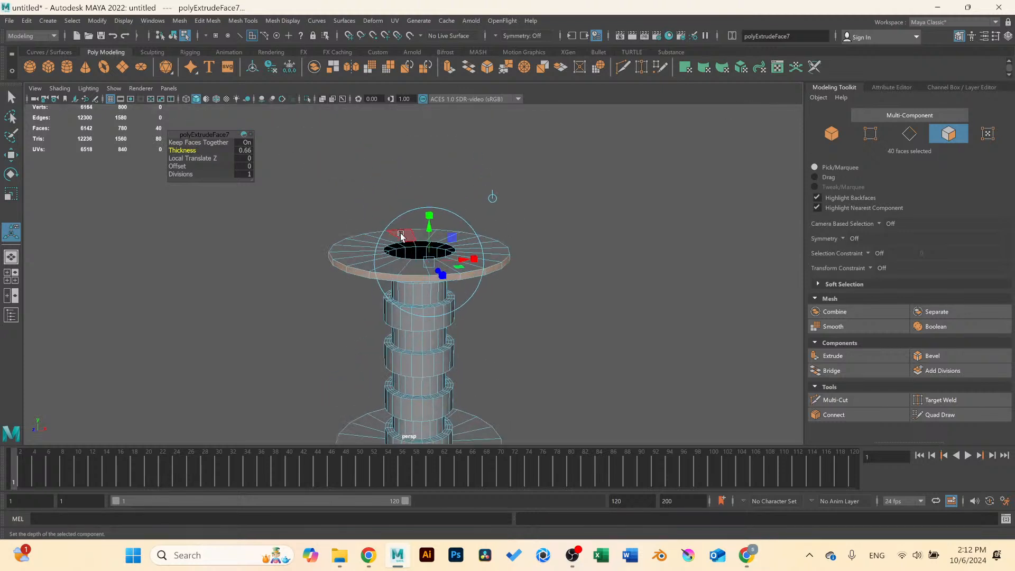
{"action": "scroll", "coordinate": [372, 241], "scroll_direction": "up", "scroll_amount": 3}
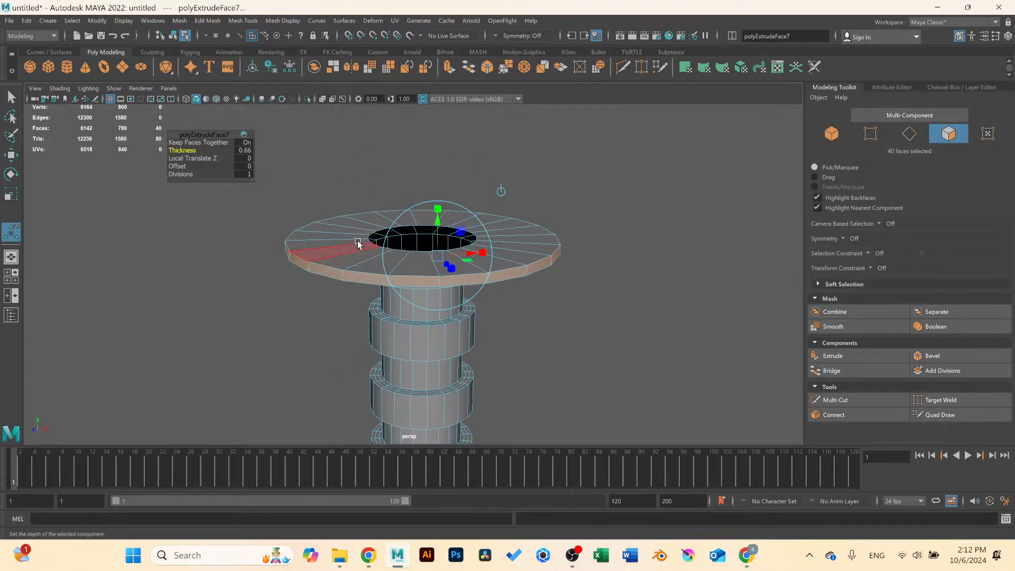
{"action": "left_click_drag", "start_coordinate": [185, 174], "coordinate": [231, 166]}
Examine the tube's end flanges from above and below.
{"action": "scroll", "coordinate": [478, 272], "scroll_direction": "down", "scroll_amount": 3}
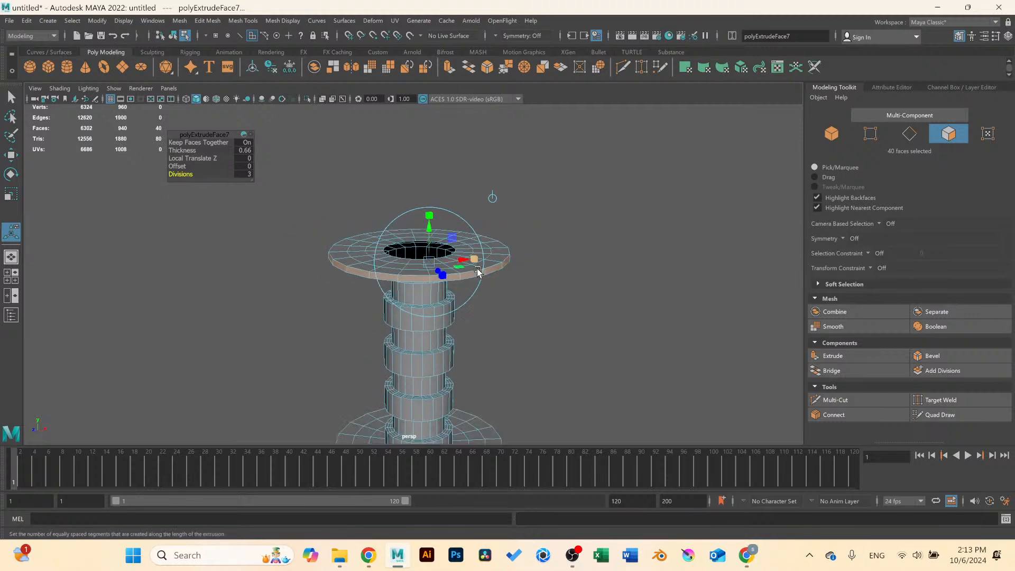
{"action": "left_click_drag", "start_coordinate": [428, 261], "coordinate": [433, 240], "text": "alt"}
{"action": "middle_click_drag", "start_coordinate": [433, 240], "coordinate": [437, 310], "text": "alt"}
{"action": "scroll", "coordinate": [462, 267], "scroll_direction": "up", "scroll_amount": 3}
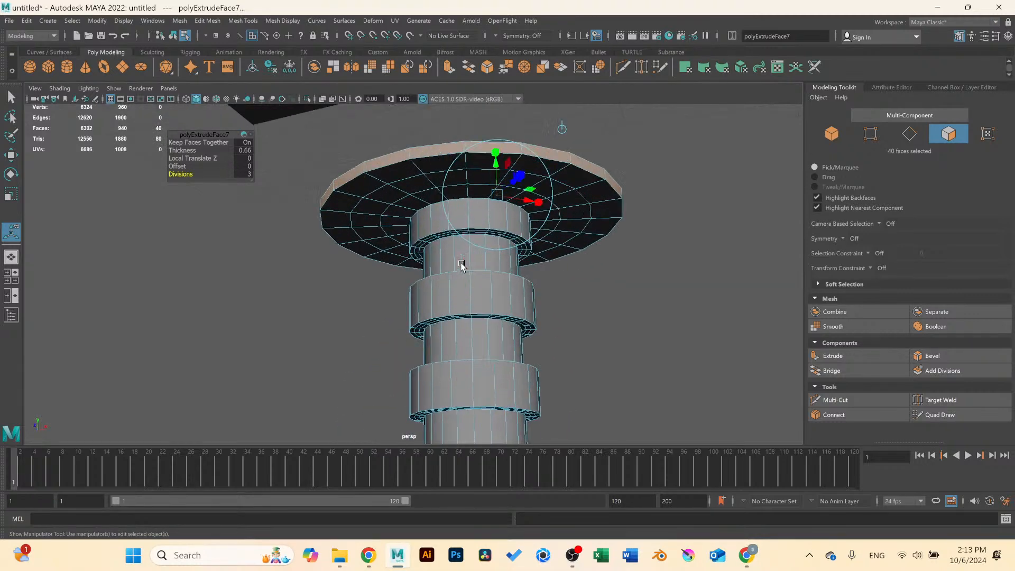
{"action": "left_click_drag", "start_coordinate": [463, 267], "coordinate": [468, 244], "text": "alt"}
{"action": "middle_click_drag", "start_coordinate": [468, 245], "coordinate": [442, 276], "text": "alt"}
{"action": "scroll", "coordinate": [442, 276], "scroll_direction": "up", "scroll_amount": 3}
{"action": "scroll", "coordinate": [444, 275], "scroll_direction": "down", "scroll_amount": 5}
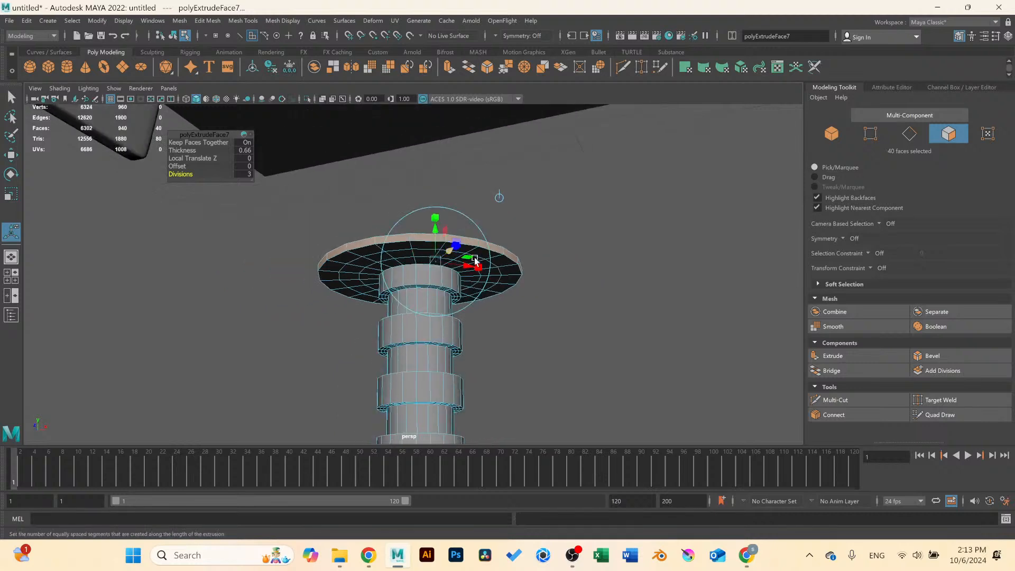
{"action": "left_click_drag", "start_coordinate": [474, 263], "coordinate": [499, 324], "text": "alt"}
{"action": "middle_click_drag", "start_coordinate": [499, 324], "coordinate": [480, 138], "text": "alt"}
{"action": "scroll", "coordinate": [466, 339], "scroll_direction": "up", "scroll_amount": 2}
{"action": "scroll", "coordinate": [467, 340], "scroll_direction": "down", "scroll_amount": 6}
{"action": "left_click_drag", "start_coordinate": [466, 341], "coordinate": [469, 325], "text": "alt"}
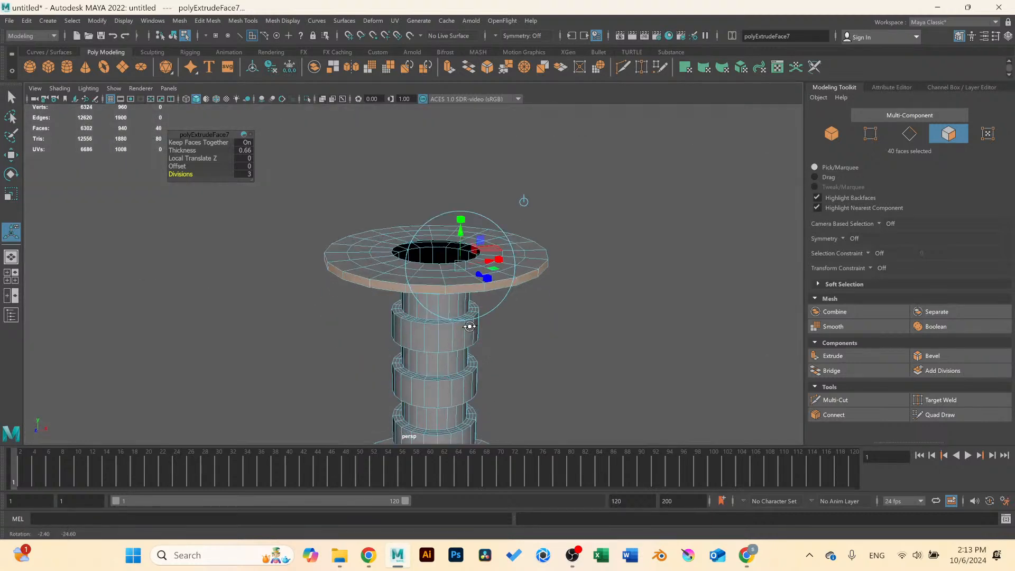
{"action": "scroll", "coordinate": [404, 249], "scroll_direction": "up", "scroll_amount": 4}
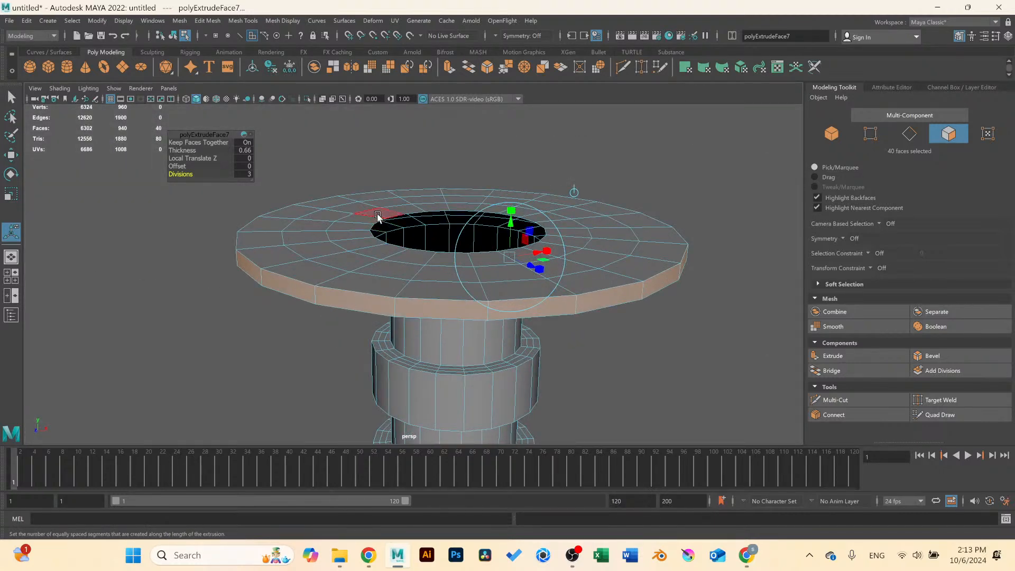
Delete all three face rings on the upper side of the tube's top flange.
{"action": "left_click", "coordinate": [373, 219]}
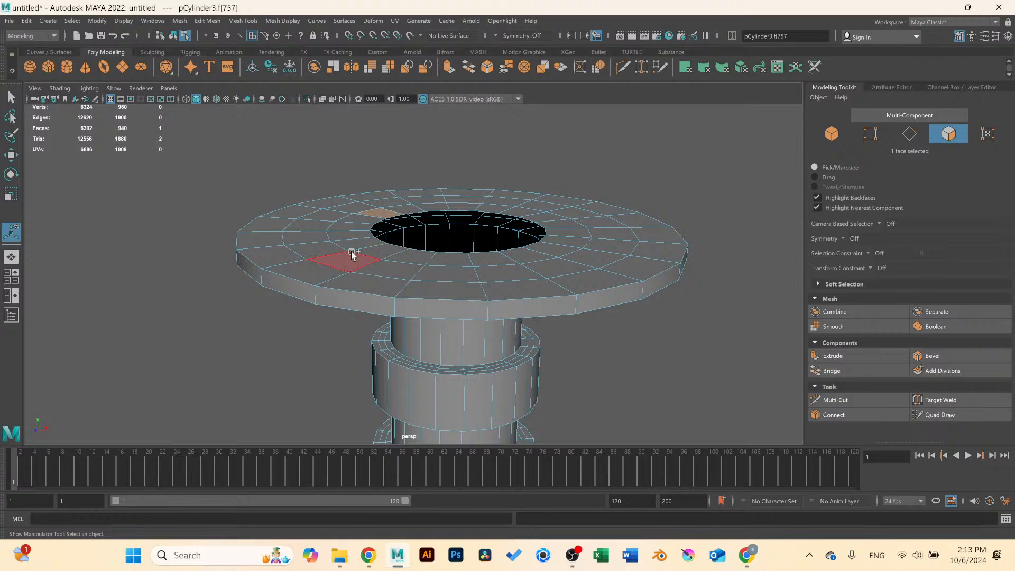
{"action": "double_click", "coordinate": [362, 220], "text": "shift"}
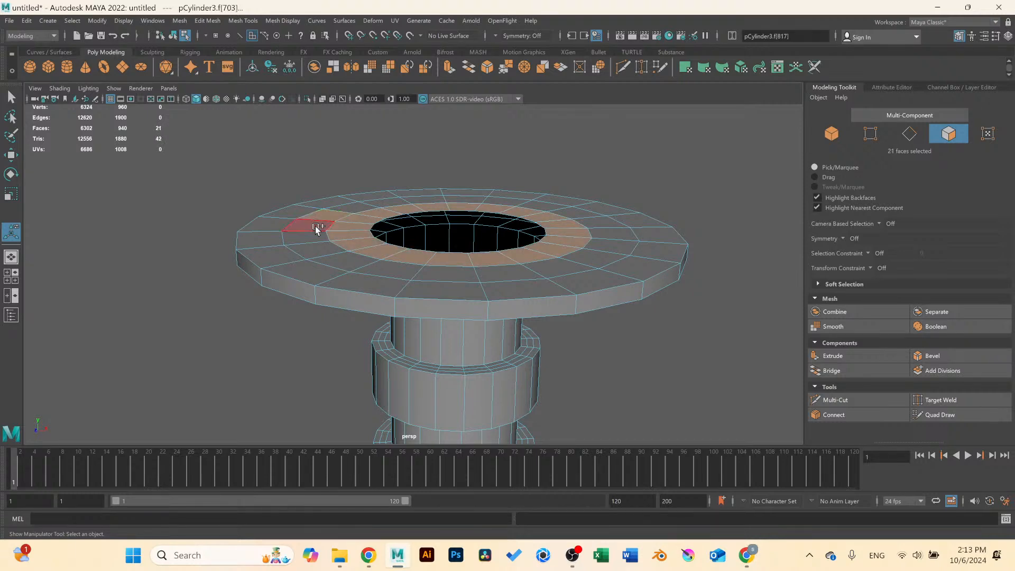
{"action": "double_click", "coordinate": [315, 226], "text": "shift"}
{"action": "double_click", "coordinate": [280, 239], "text": "shift"}
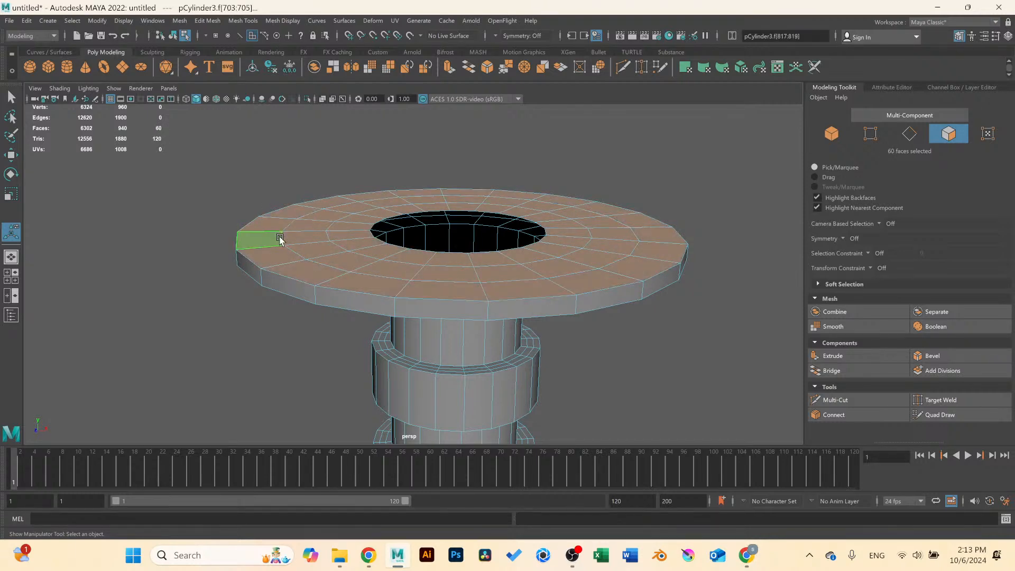
{"action": "key", "text": "Delete"}
Delete the face rings on the underside of the tube's bottom flange.
{"action": "left_click_drag", "start_coordinate": [279, 238], "coordinate": [406, 276], "text": "alt"}
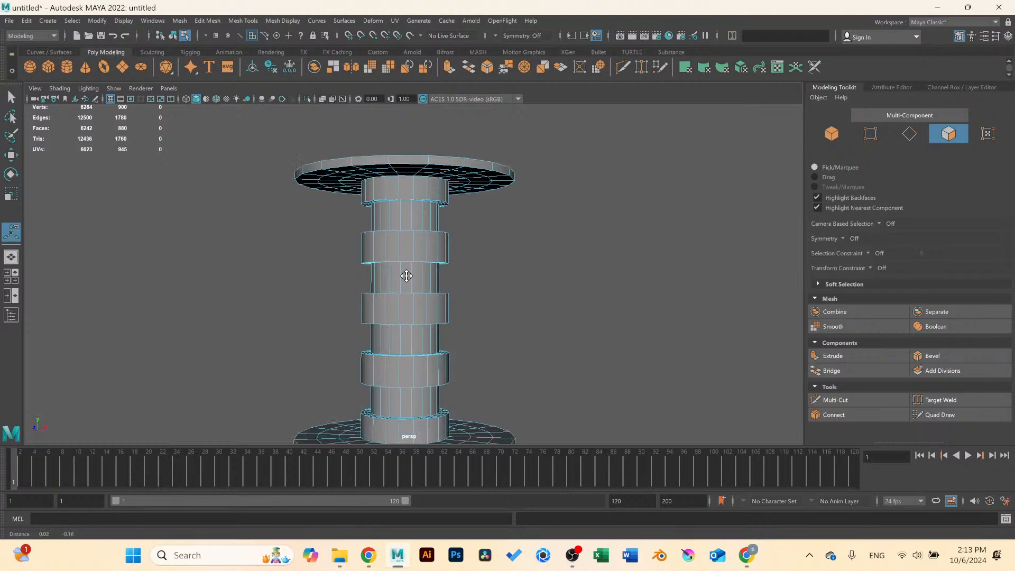
{"action": "middle_click_drag", "start_coordinate": [407, 276], "coordinate": [406, 211], "text": "alt"}
{"action": "left_click_drag", "start_coordinate": [407, 271], "coordinate": [371, 227], "text": "alt"}
{"action": "scroll", "coordinate": [337, 260], "scroll_direction": "up", "scroll_amount": 4}
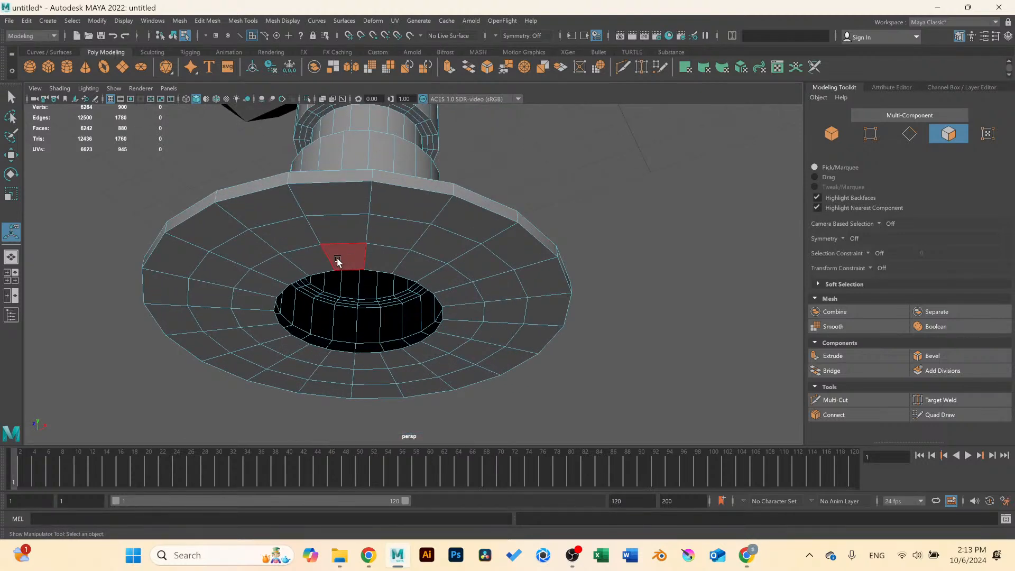
{"action": "double_click", "coordinate": [323, 260]}
{"action": "double_click", "coordinate": [333, 226], "text": "shift"}
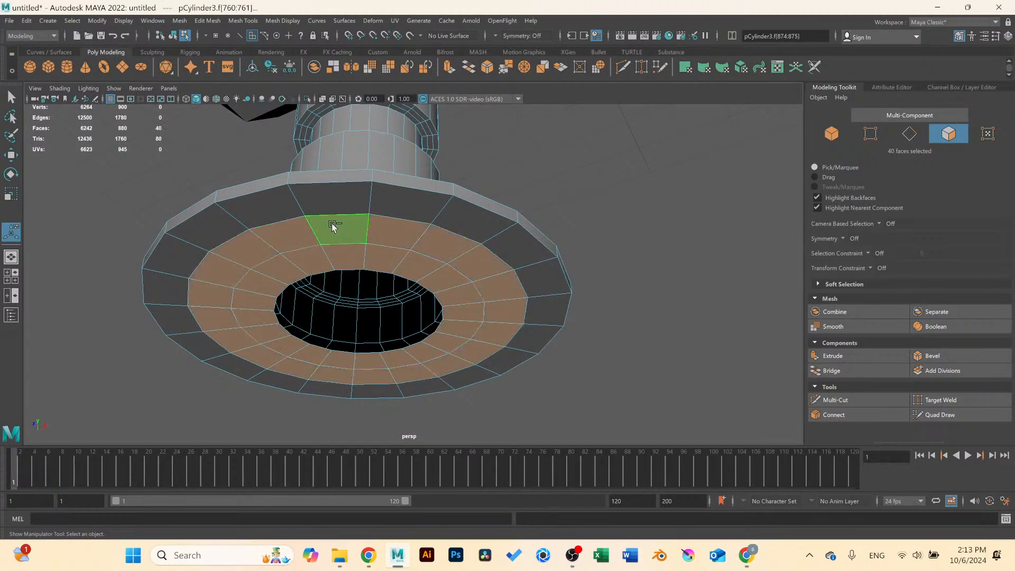
{"action": "key", "text": "Delete"}
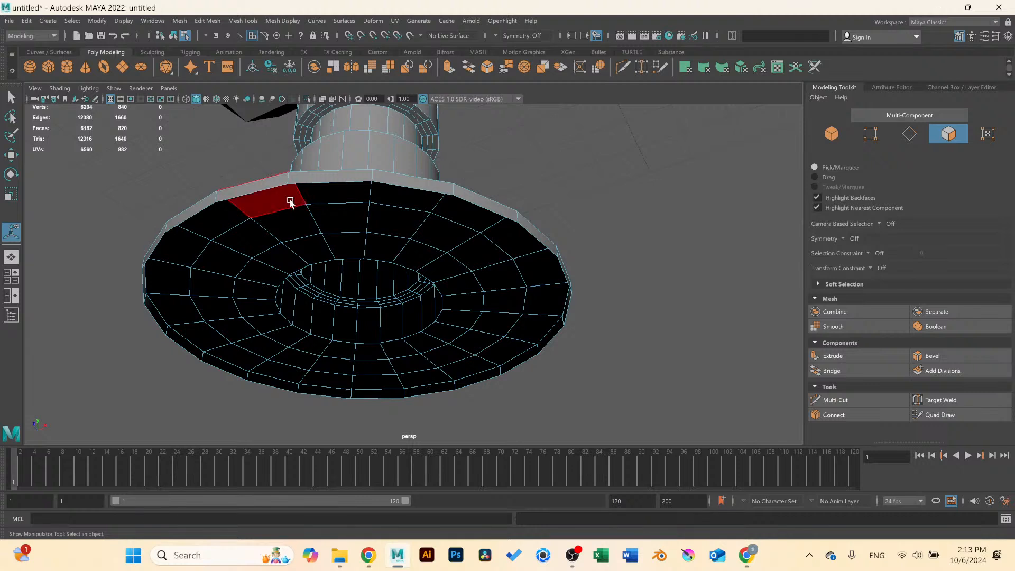
Return the flanged tube to object mode, turn on its smooth preview and deselect it.
{"action": "right_click_drag", "start_coordinate": [290, 201], "coordinate": [345, 183]}
{"action": "key", "text": "q"}
{"action": "left_click", "coordinate": [576, 212]}
{"action": "scroll", "coordinate": [576, 211], "scroll_direction": "down", "scroll_amount": 5}
{"action": "left_click", "coordinate": [392, 235]}
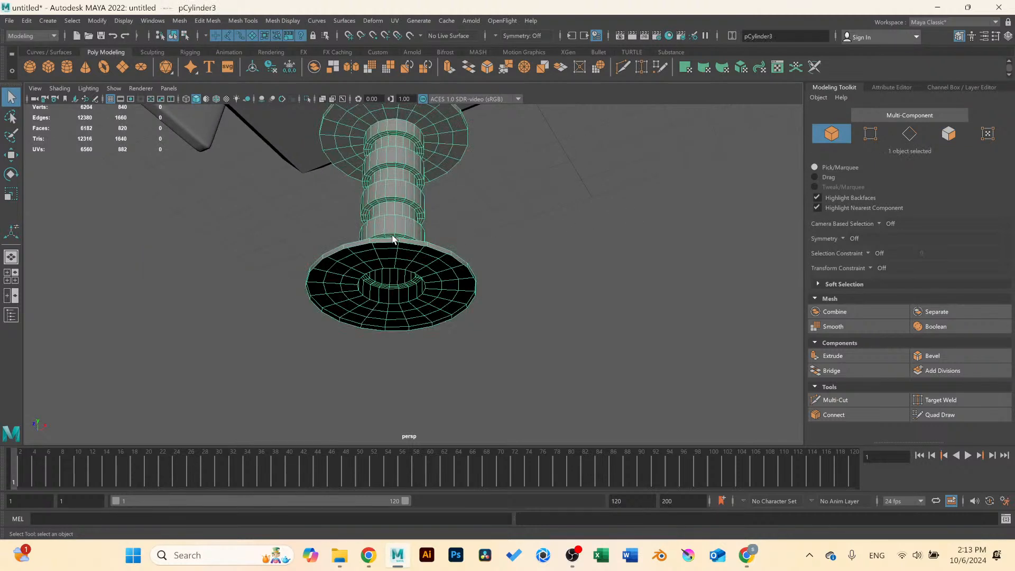
{"action": "key", "text": "3"}
{"action": "left_click", "coordinate": [573, 243]}
Examine the smoothed, flanged tube and how it sits beneath the box.
{"action": "scroll", "coordinate": [418, 227], "scroll_direction": "down", "scroll_amount": 4}
{"action": "left_click_drag", "start_coordinate": [419, 227], "coordinate": [430, 266], "text": "alt"}
{"action": "left_click", "coordinate": [430, 267]}
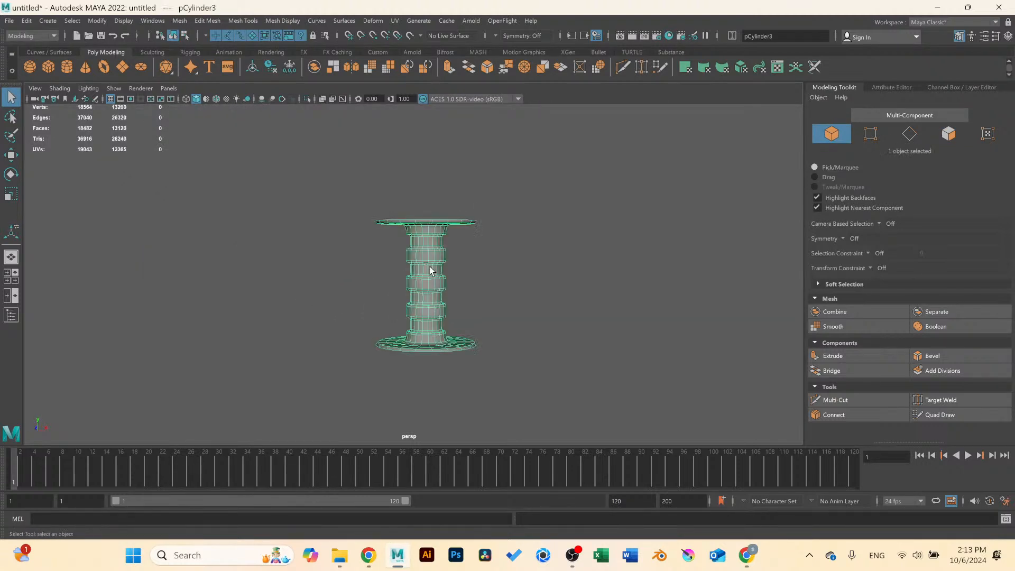
{"action": "key", "text": "w"}
{"action": "scroll", "coordinate": [431, 248], "scroll_direction": "down", "scroll_amount": 2}
{"action": "left_click_drag", "start_coordinate": [423, 229], "coordinate": [424, 169], "text": "alt"}
{"action": "left_click", "coordinate": [526, 253]}
{"action": "left_click_drag", "start_coordinate": [526, 253], "coordinate": [512, 287], "text": "alt"}
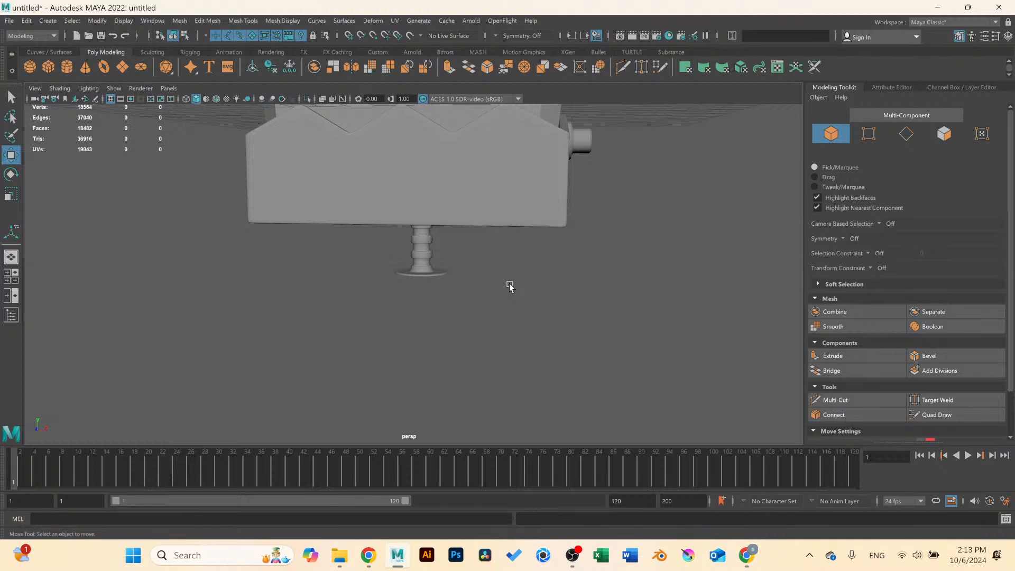
Create a polygon cube, move it below the flanged tube and scale it uniformly to about 8.37.
{"action": "left_click", "coordinate": [49, 69]}
{"action": "scroll", "coordinate": [442, 295], "scroll_direction": "down", "scroll_amount": 5}
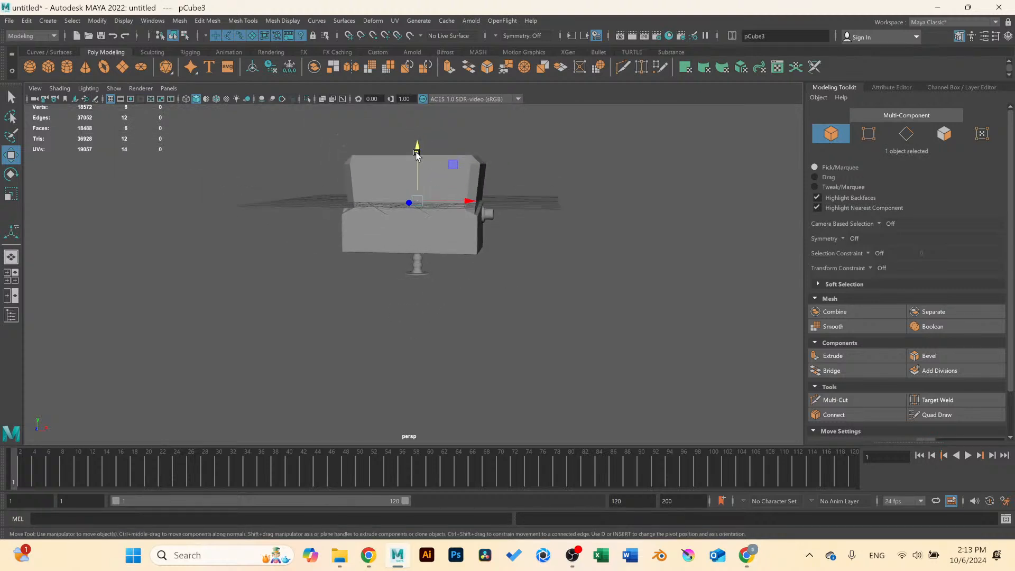
{"action": "left_click_drag", "start_coordinate": [417, 161], "coordinate": [416, 179]}
{"action": "scroll", "coordinate": [415, 310], "scroll_direction": "up", "scroll_amount": 1}
{"action": "key", "text": "r"}
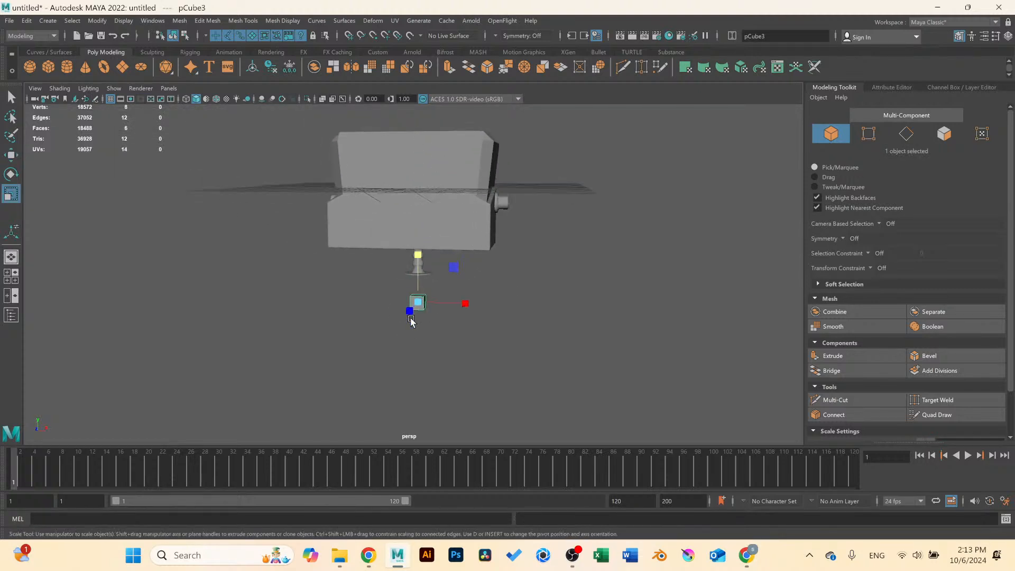
{"action": "left_click_drag", "start_coordinate": [417, 306], "coordinate": [499, 300]}
Lower the new cube to about -10.62 in Y so its top meets the tube's bottom flange, and deselect it.
{"action": "key", "text": "w"}
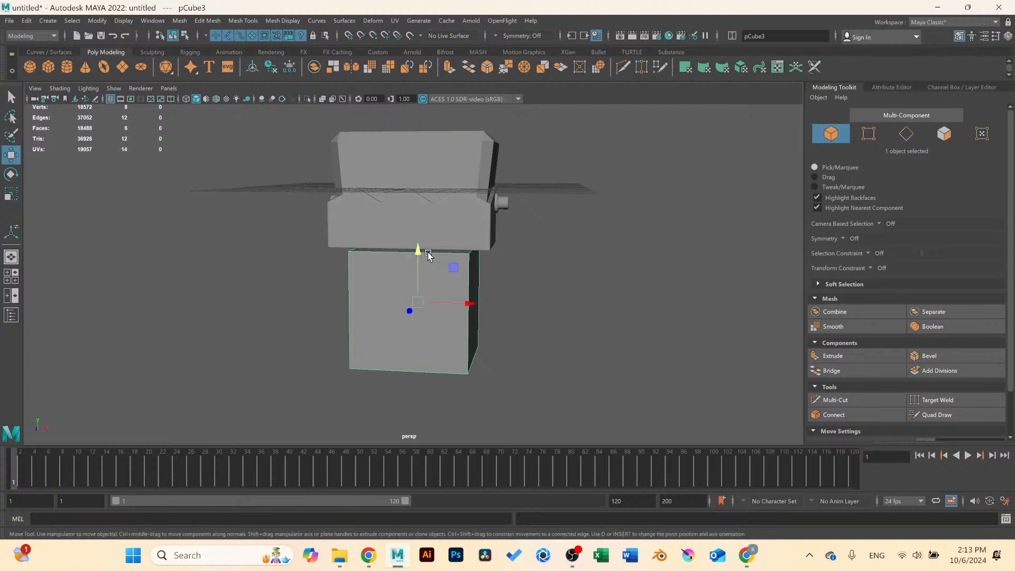
{"action": "left_click_drag", "start_coordinate": [418, 258], "coordinate": [418, 286]}
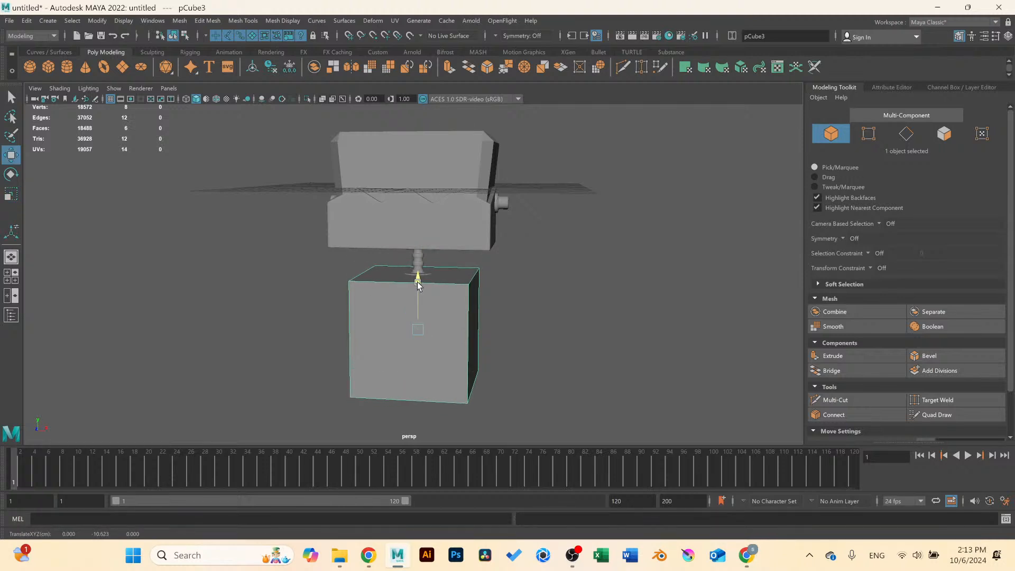
{"action": "left_click", "coordinate": [491, 300]}
In the side view, select all vertices of the lower cube and scale them to about 0.81 in Z.
{"action": "scroll", "coordinate": [517, 299], "scroll_direction": "up", "scroll_amount": 1}
{"action": "left_click_drag", "start_coordinate": [503, 301], "coordinate": [342, 263], "text": "alt"}
{"action": "right_click_drag", "start_coordinate": [353, 277], "coordinate": [298, 277]}
{"action": "key", "text": "space"}
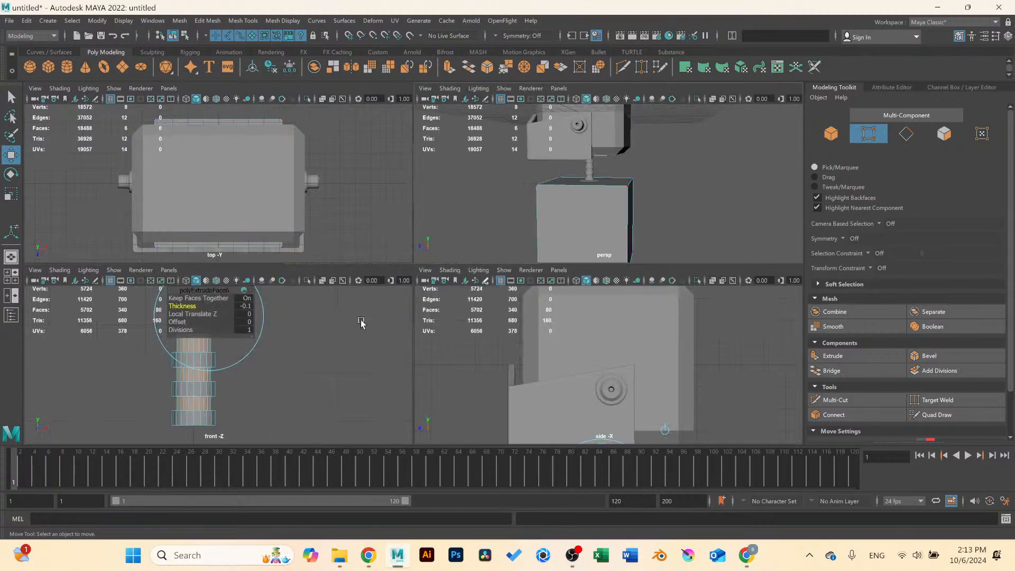
{"action": "key", "text": "space"}
{"action": "scroll", "coordinate": [494, 312], "scroll_direction": "down", "scroll_amount": 5}
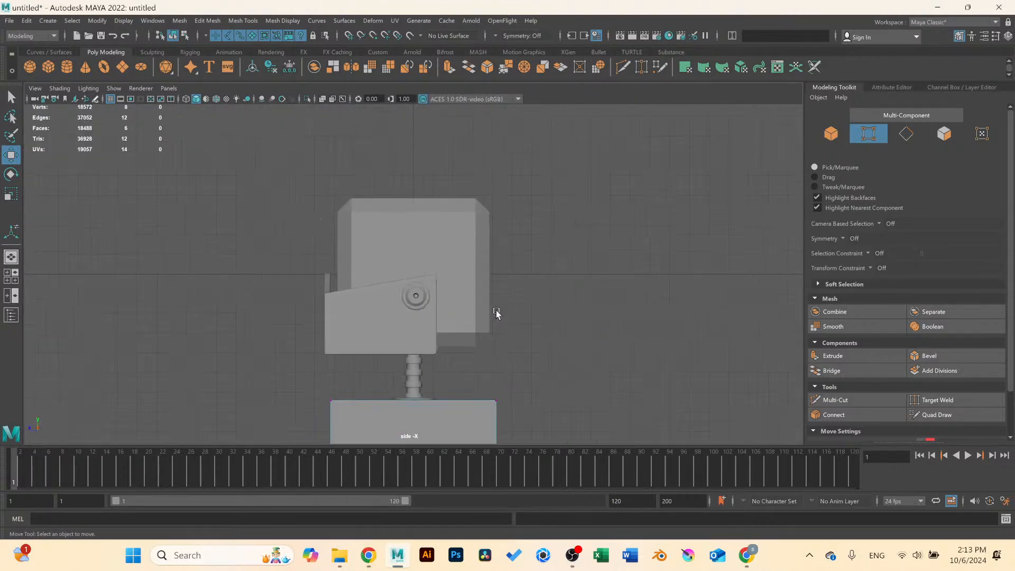
{"action": "middle_click_drag", "start_coordinate": [509, 370], "coordinate": [510, 247], "text": "alt"}
{"action": "left_click_drag", "start_coordinate": [458, 285], "coordinate": [458, 286]}
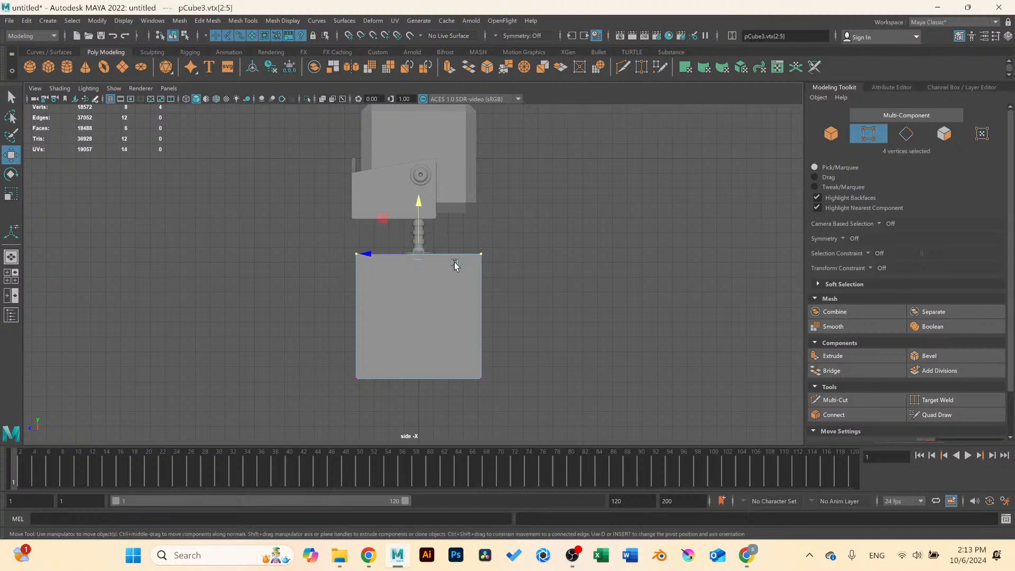
{"action": "scroll", "coordinate": [460, 288], "scroll_direction": "up", "scroll_amount": 1}
{"action": "key", "text": "r"}
{"action": "left_click_drag", "start_coordinate": [310, 222], "coordinate": [575, 405]}
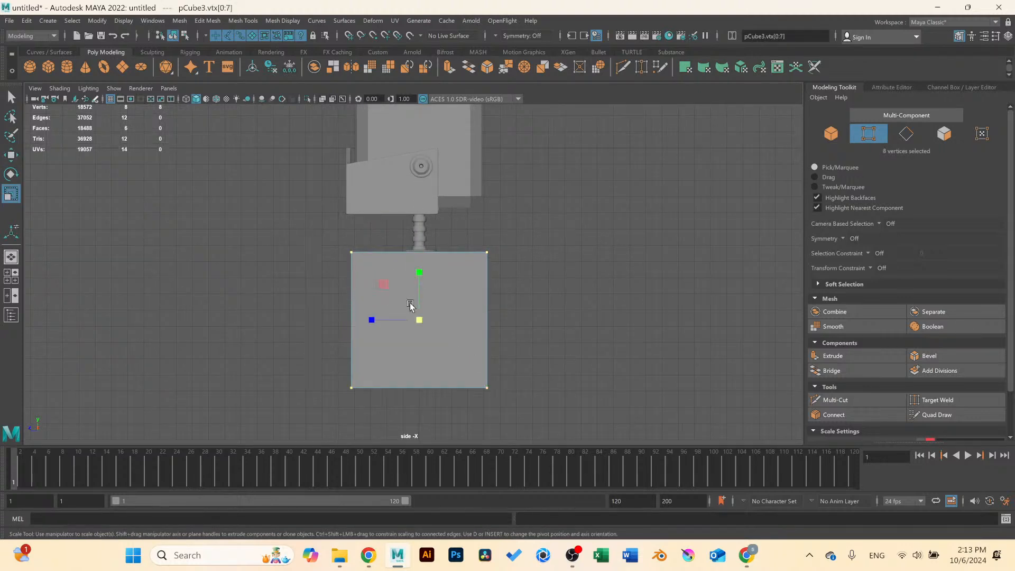
{"action": "left_click_drag", "start_coordinate": [374, 321], "coordinate": [384, 324]}
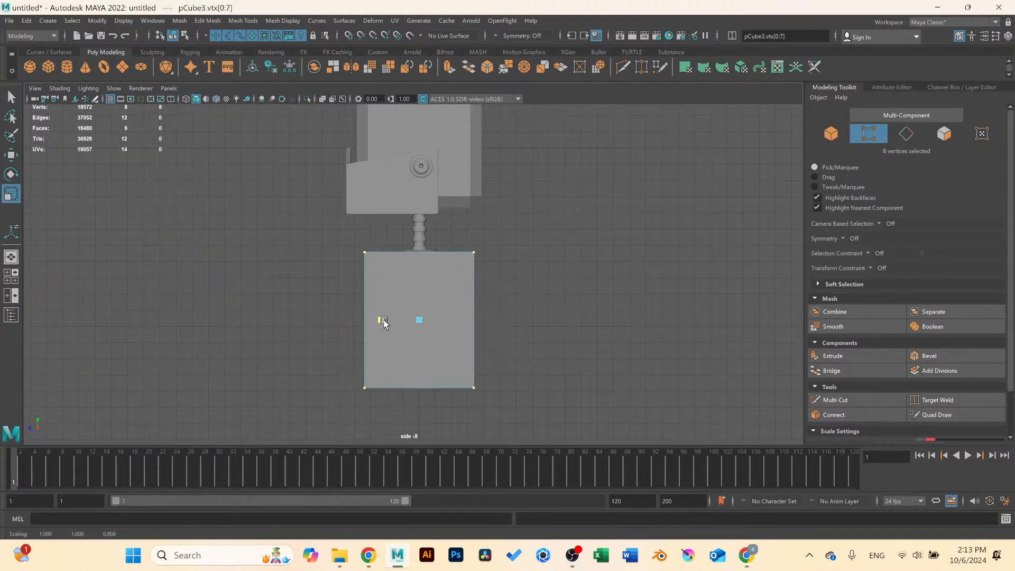
Taper the lower cube by narrowing its top vertices in Z, and raise its bottom vertices to about -12.95 in Y.
{"action": "left_click_drag", "start_coordinate": [327, 238], "coordinate": [525, 288]}
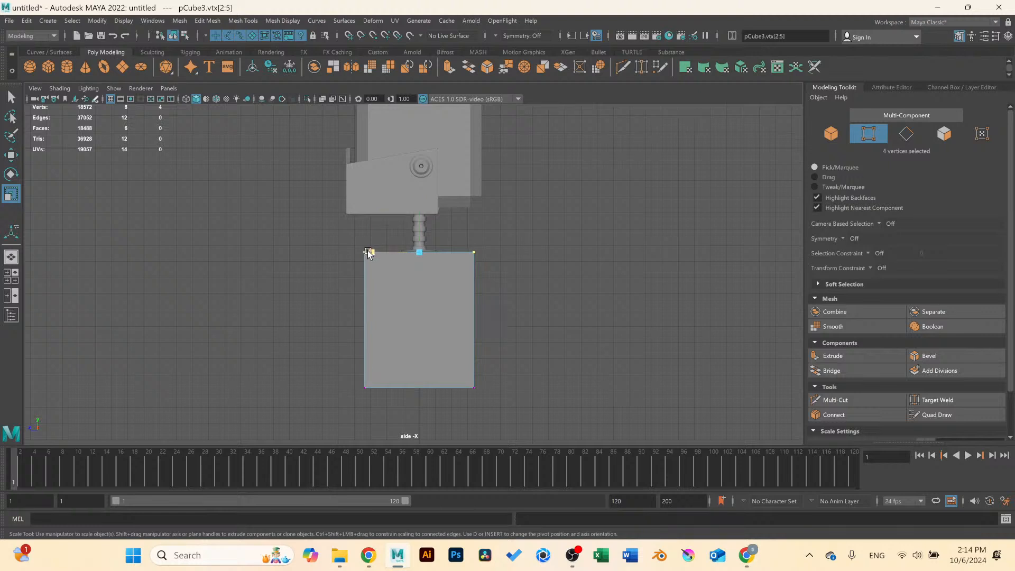
{"action": "left_click_drag", "start_coordinate": [369, 253], "coordinate": [378, 254]}
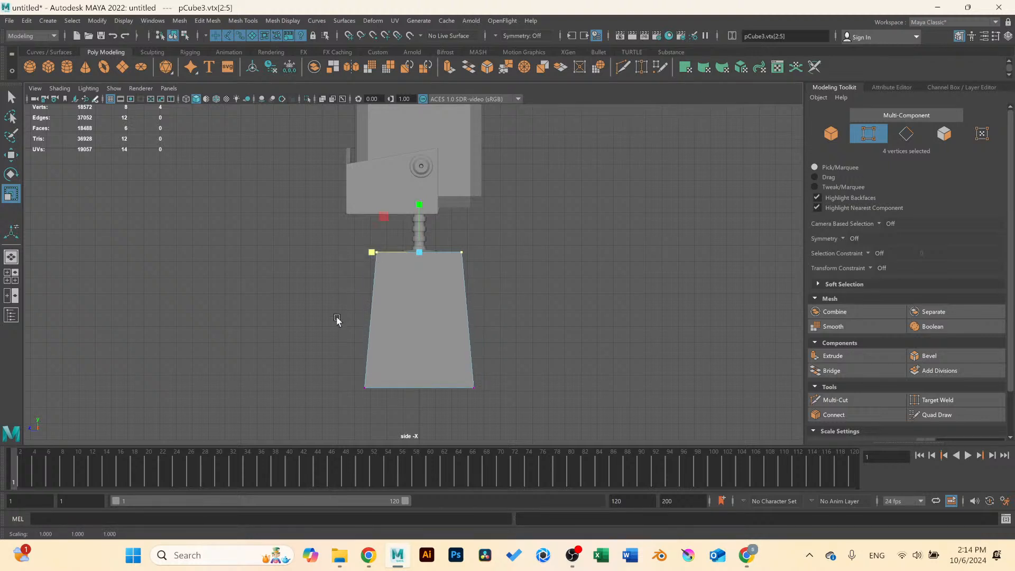
{"action": "left_click_drag", "start_coordinate": [324, 332], "coordinate": [510, 430]}
{"action": "key", "text": "w"}
{"action": "left_click_drag", "start_coordinate": [419, 337], "coordinate": [429, 308]}
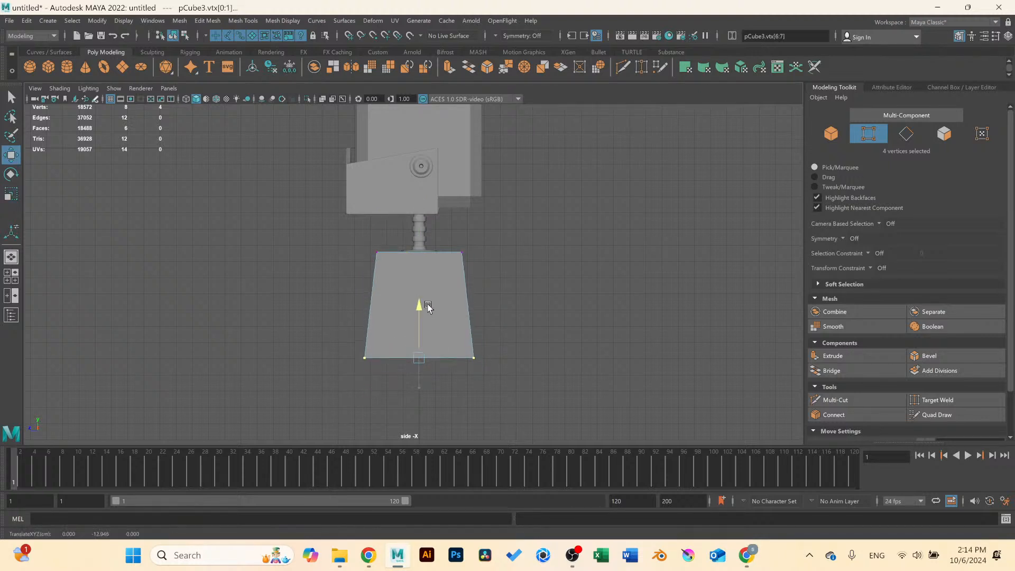
Return to the perspective view and object mode, scale the tapered block to about 6.84 in X, and deselect it.
{"action": "key", "text": "space"}
{"action": "key", "text": "space"}
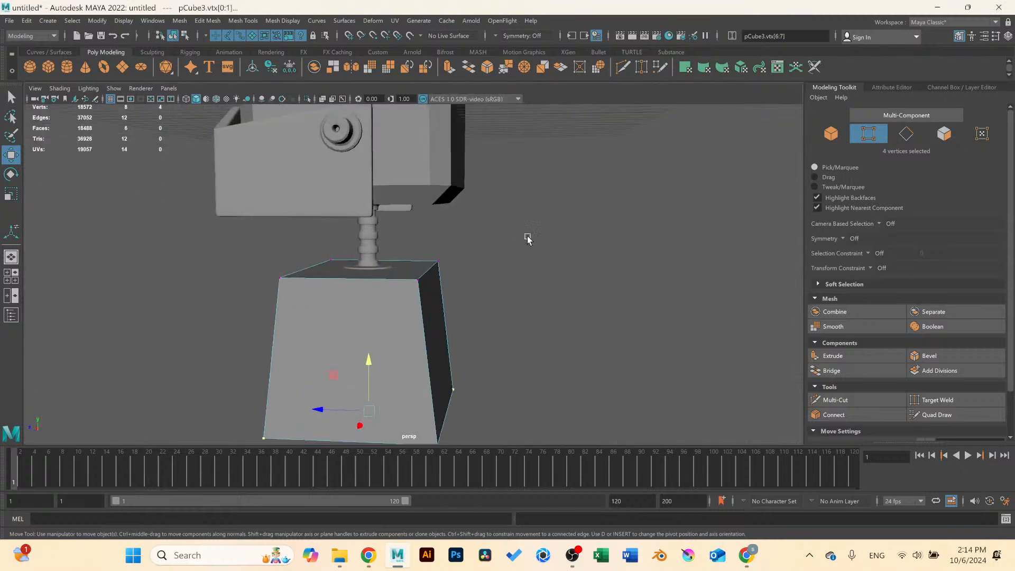
{"action": "left_click_drag", "start_coordinate": [528, 238], "coordinate": [464, 284], "text": "alt"}
{"action": "right_click_drag", "start_coordinate": [478, 280], "coordinate": [506, 268]}
{"action": "left_click", "coordinate": [617, 293]}
{"action": "left_click", "coordinate": [470, 341]}
{"action": "key", "text": "r"}
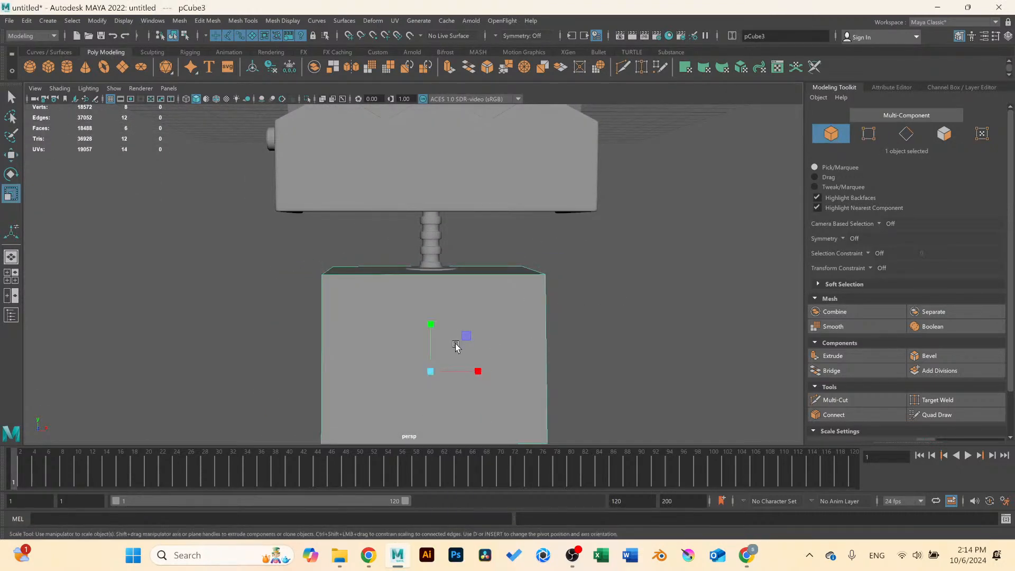
{"action": "left_click_drag", "start_coordinate": [479, 373], "coordinate": [469, 372]}
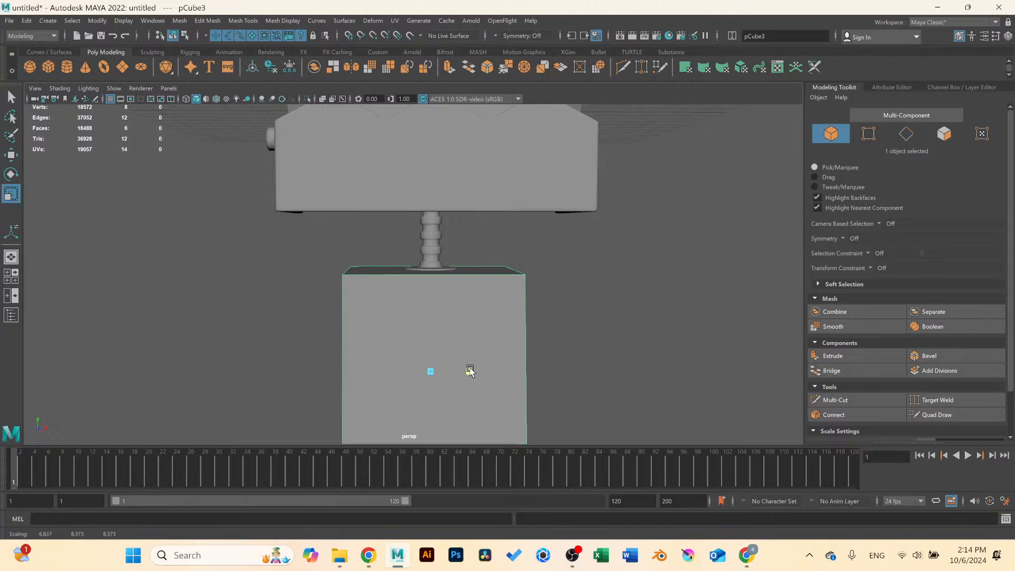
{"action": "left_click", "coordinate": [592, 309]}
{"action": "scroll", "coordinate": [592, 309], "scroll_direction": "down", "scroll_amount": 8}
{"action": "left_click_drag", "start_coordinate": [552, 322], "coordinate": [424, 322], "text": "alt"}
{"action": "scroll", "coordinate": [407, 326], "scroll_direction": "up", "scroll_amount": 2}
{"action": "middle_click_drag", "start_coordinate": [424, 322], "coordinate": [424, 297], "text": "alt"}
{"action": "left_click_drag", "start_coordinate": [424, 297], "coordinate": [434, 297], "text": "alt"}
{"action": "scroll", "coordinate": [433, 296], "scroll_direction": "up", "scroll_amount": 6}
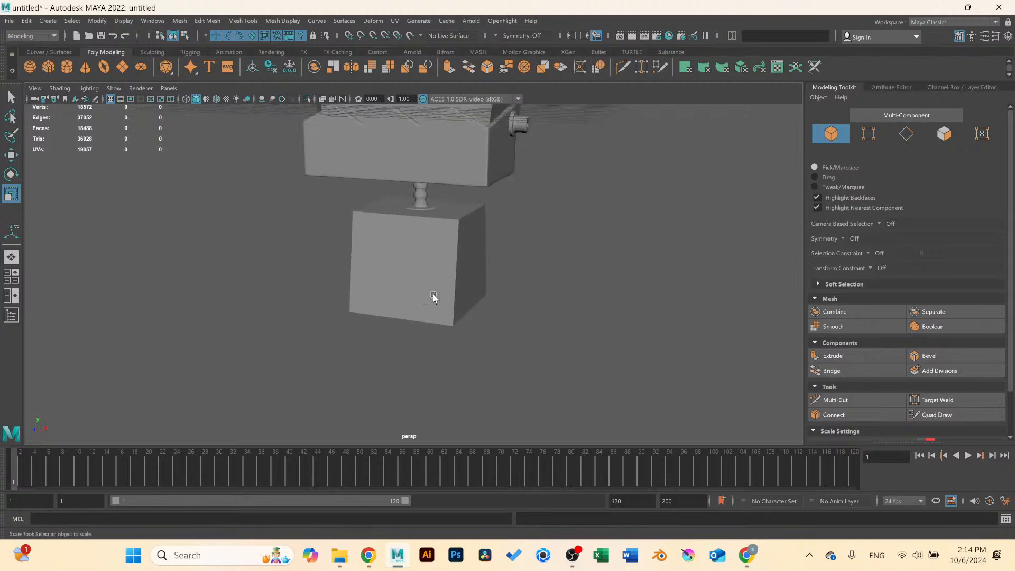
Taper the lower block by scaling its top vertices to about 0.88 in X, and return to object mode with nothing selected.
{"action": "left_click_drag", "start_coordinate": [470, 214], "coordinate": [474, 217], "text": "alt"}
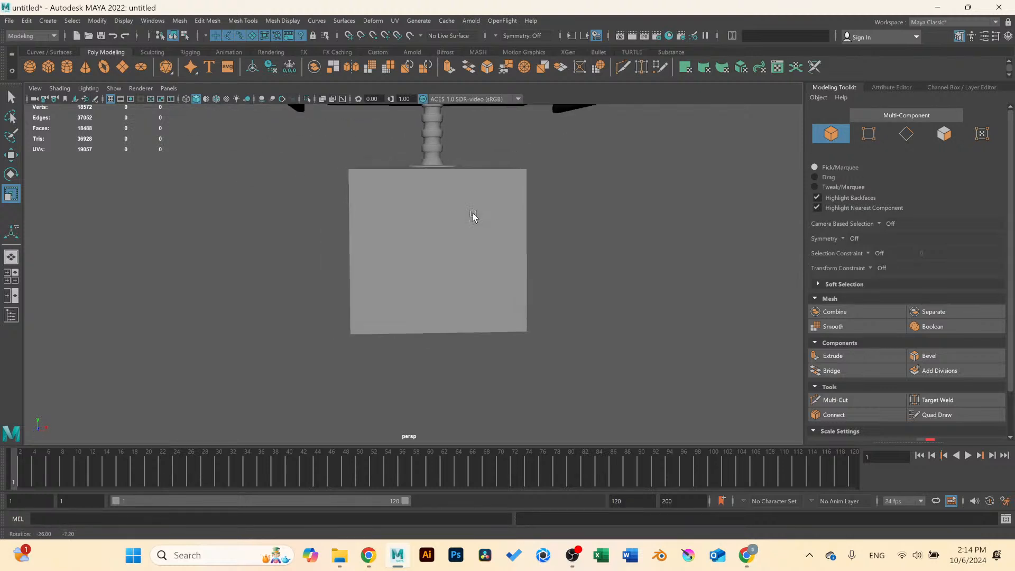
{"action": "left_click", "coordinate": [464, 209]}
{"action": "right_click", "coordinate": [458, 205]}
{"action": "left_click", "coordinate": [404, 204]}
{"action": "left_click_drag", "start_coordinate": [290, 133], "coordinate": [550, 204]}
{"action": "left_click_drag", "start_coordinate": [475, 170], "coordinate": [471, 170]}
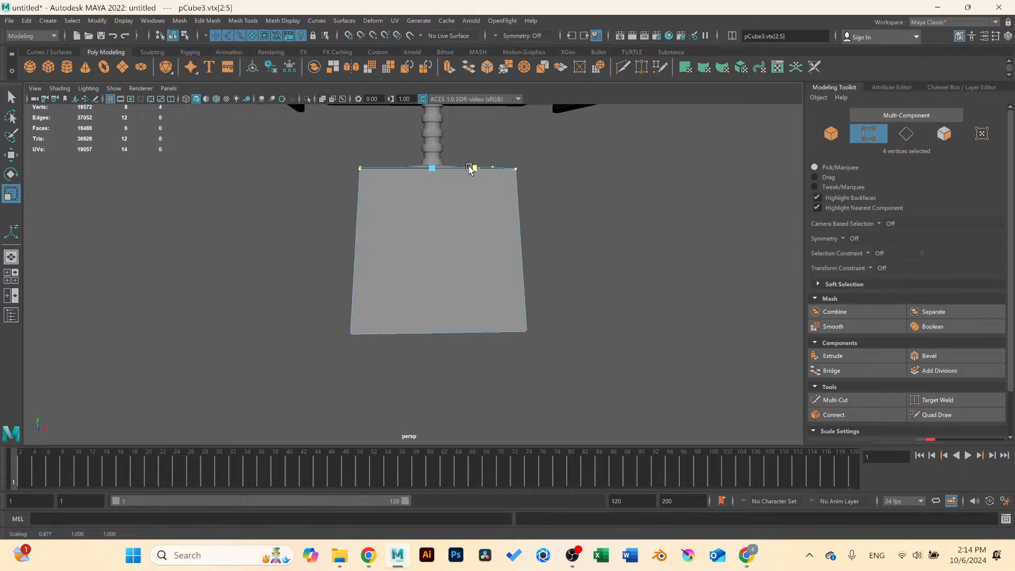
{"action": "scroll", "coordinate": [434, 207], "scroll_direction": "down", "scroll_amount": 3}
{"action": "left_click_drag", "start_coordinate": [422, 217], "coordinate": [403, 215], "text": "alt"}
{"action": "right_click_drag", "start_coordinate": [412, 214], "coordinate": [461, 199]}
{"action": "left_click", "coordinate": [577, 229]}
Bevel the whole tapered block with a fraction of 0.16, check it in smooth preview, and restore the unsmoothed display.
{"action": "left_click", "coordinate": [461, 271]}
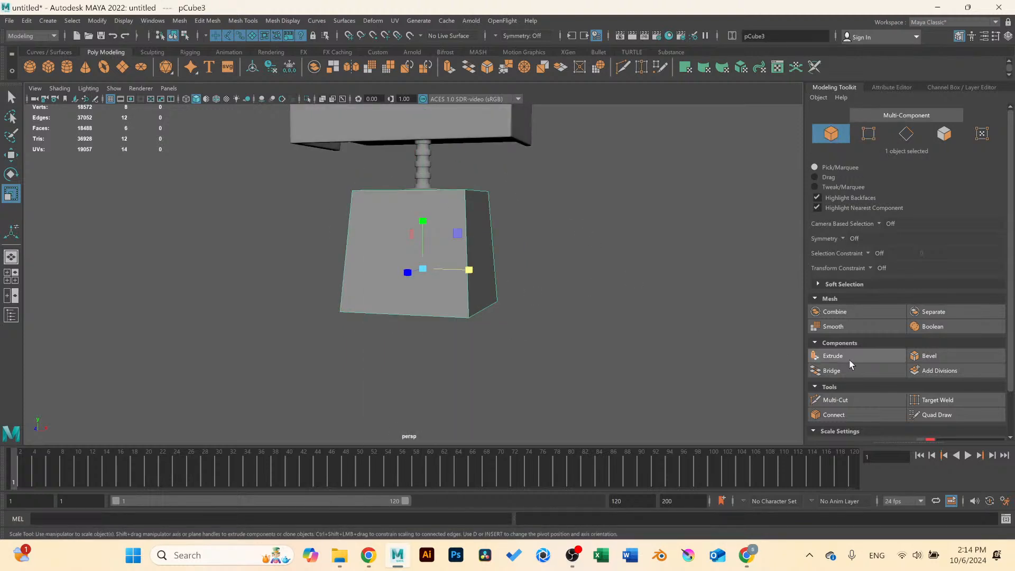
{"action": "left_click", "coordinate": [932, 358]}
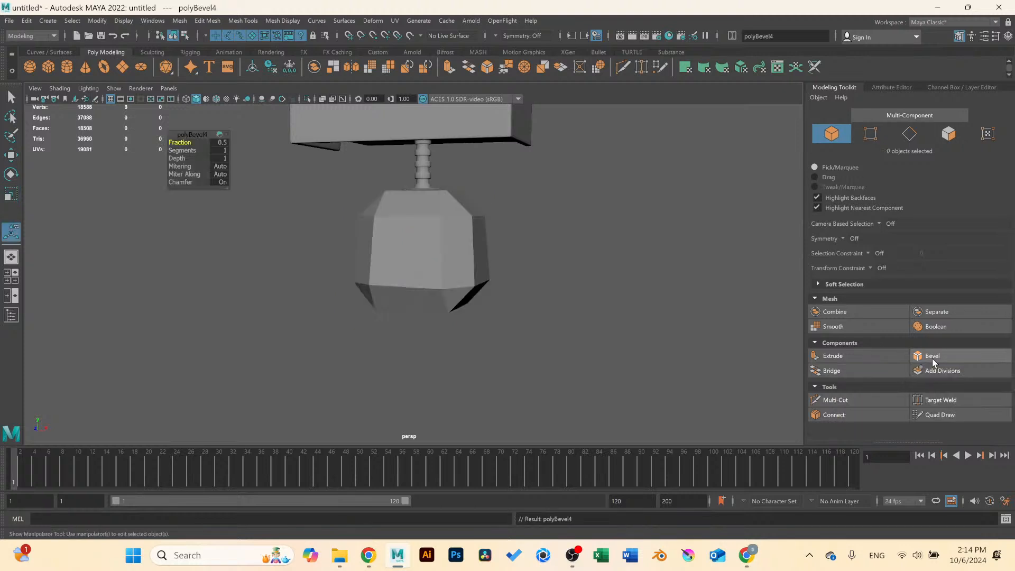
{"action": "left_click", "coordinate": [174, 150]}
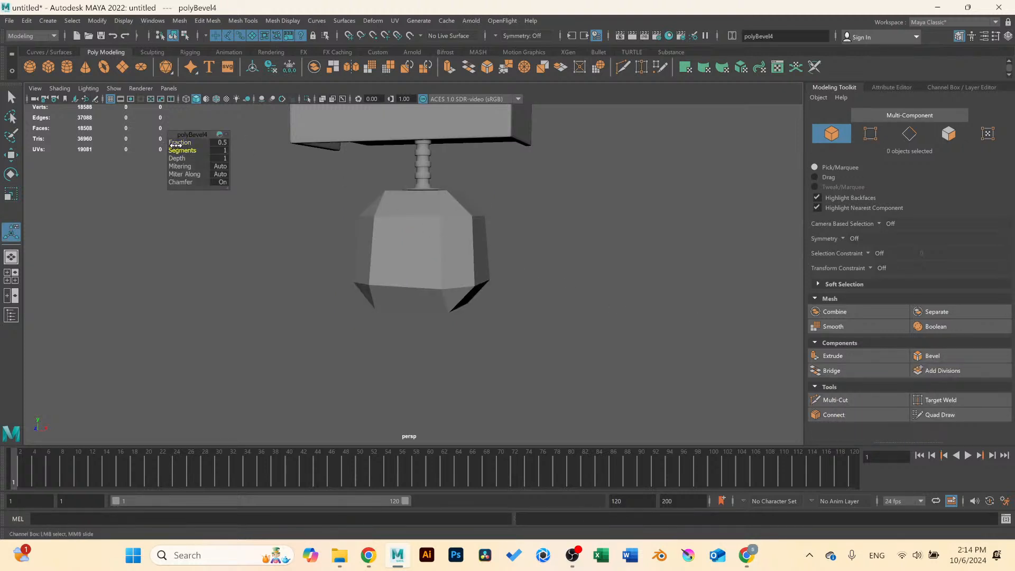
{"action": "mouse_move", "coordinate": [185, 140]}
{"action": "left_mouse_down"}
{"action": "mouse_move", "coordinate": [173, 139]}
{"action": "mouse_move", "coordinate": [182, 139]}
{"action": "left_mouse_up"}
{"action": "key", "text": "3"}
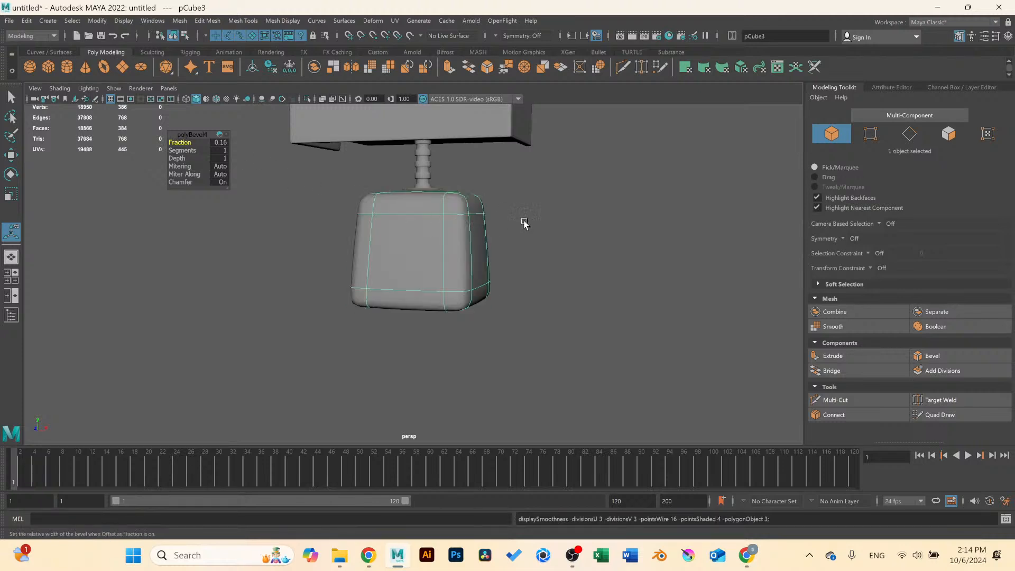
{"action": "left_click_drag", "start_coordinate": [526, 222], "coordinate": [462, 233], "text": "alt"}
{"action": "left_click", "coordinate": [438, 248]}
{"action": "key", "text": "1"}
Extrude the block's front face with an offset of 0.61 and reduce the inset face's height.
{"action": "scroll", "coordinate": [438, 250], "scroll_direction": "up", "scroll_amount": 2}
{"action": "scroll", "coordinate": [439, 253], "scroll_direction": "up", "scroll_amount": 3}
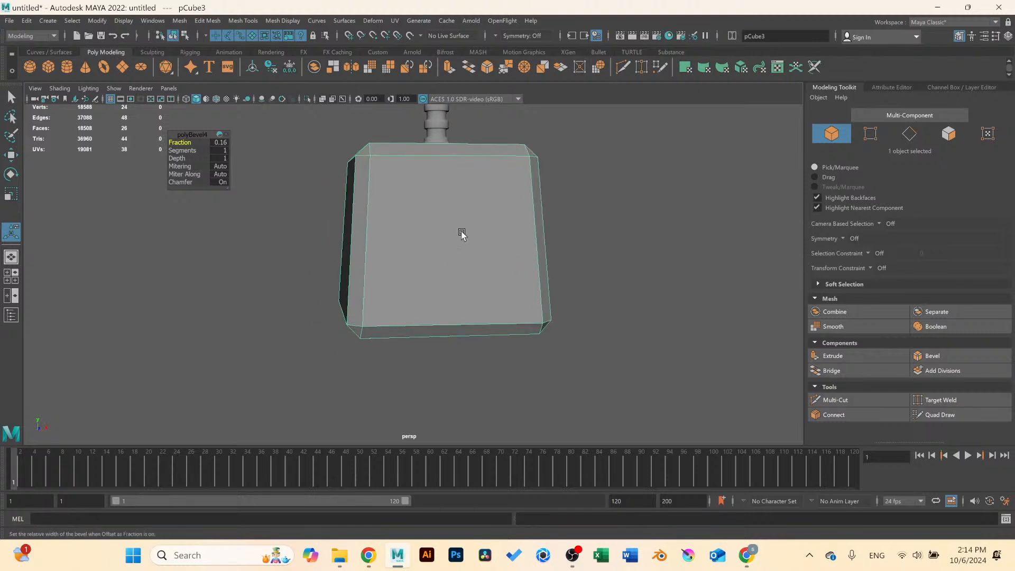
{"action": "right_click_drag", "start_coordinate": [463, 233], "coordinate": [462, 263]}
{"action": "left_click", "coordinate": [443, 257]}
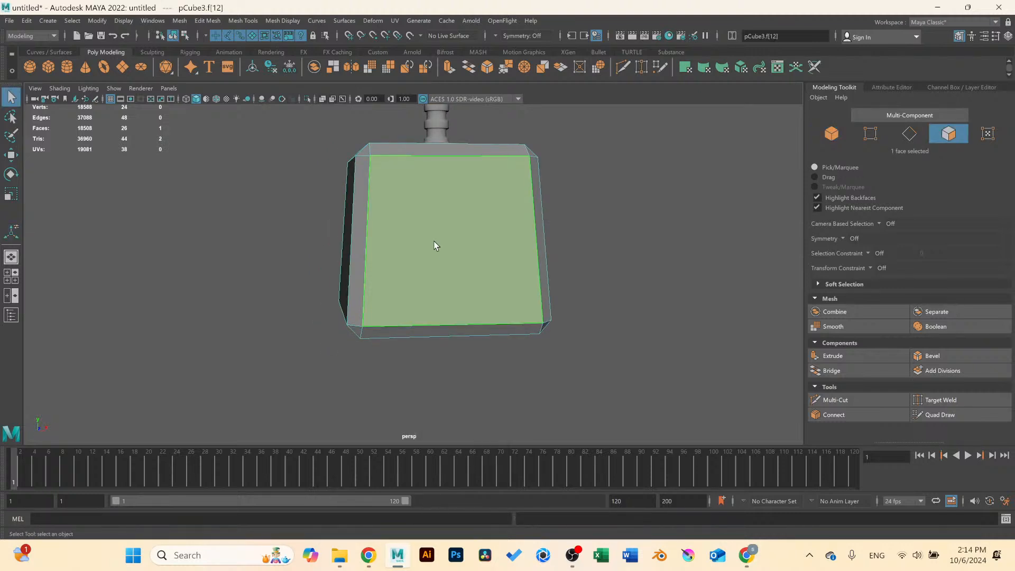
{"action": "left_click", "coordinate": [861, 358]}
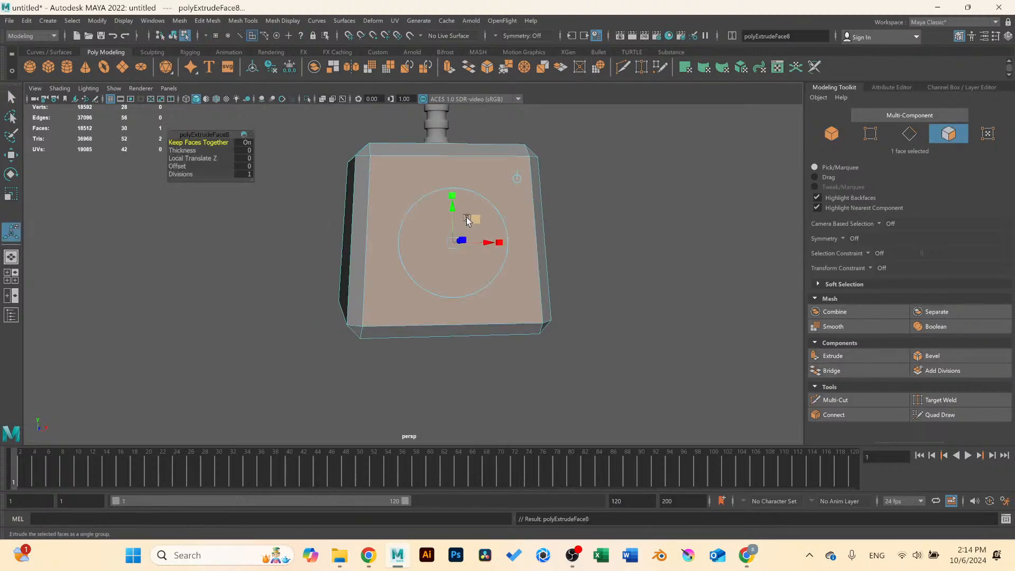
{"action": "mouse_move", "coordinate": [186, 164]}
{"action": "left_mouse_down"}
{"action": "mouse_move", "coordinate": [214, 169]}
{"action": "mouse_move", "coordinate": [200, 168]}
{"action": "left_mouse_up"}
{"action": "left_click_drag", "start_coordinate": [455, 199], "coordinate": [457, 231]}
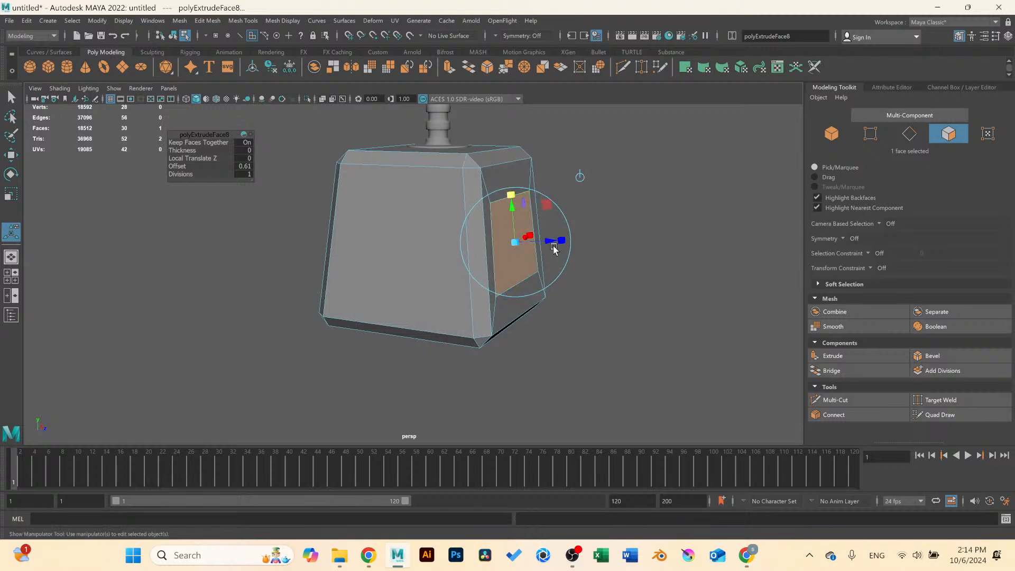
{"action": "middle_click_drag", "start_coordinate": [555, 246], "coordinate": [499, 243], "text": "alt"}
{"action": "left_click_drag", "start_coordinate": [500, 242], "coordinate": [434, 240], "text": "alt"}
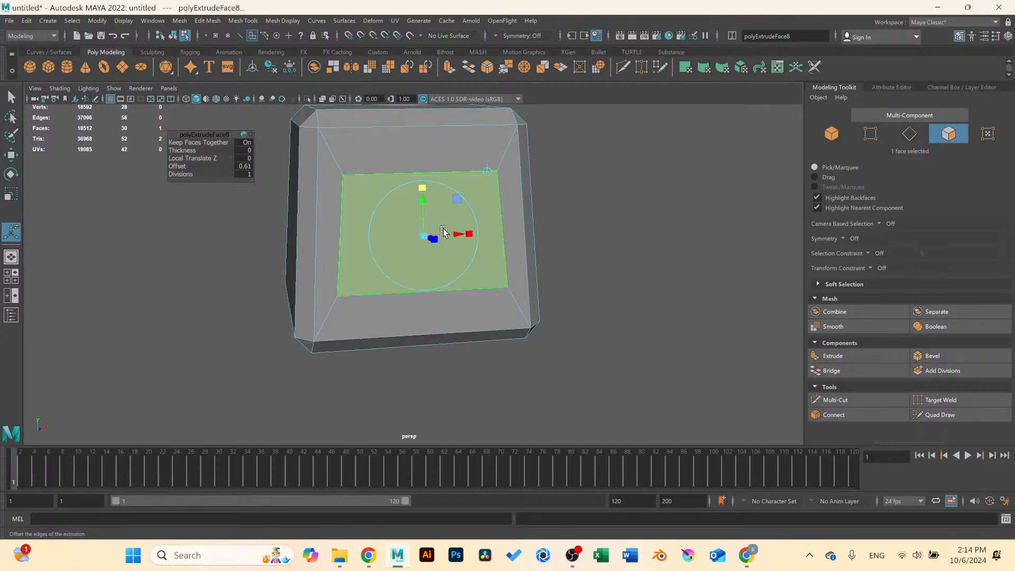
Extrude the inset front face inward by about 0.79 with 3 divisions, and return to object mode.
{"action": "left_click", "coordinate": [832, 356]}
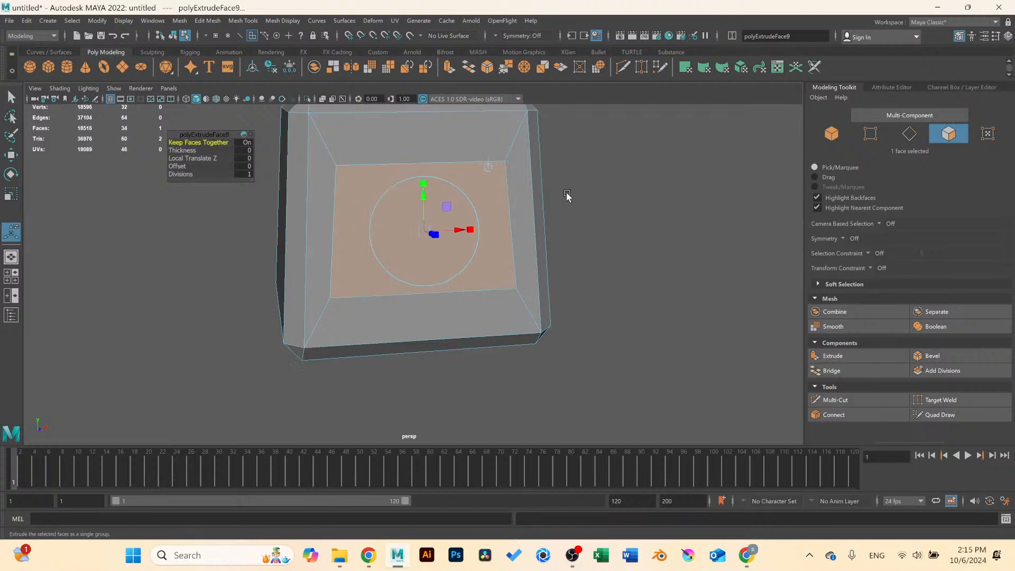
{"action": "left_click_drag", "start_coordinate": [567, 195], "coordinate": [407, 233], "text": "alt"}
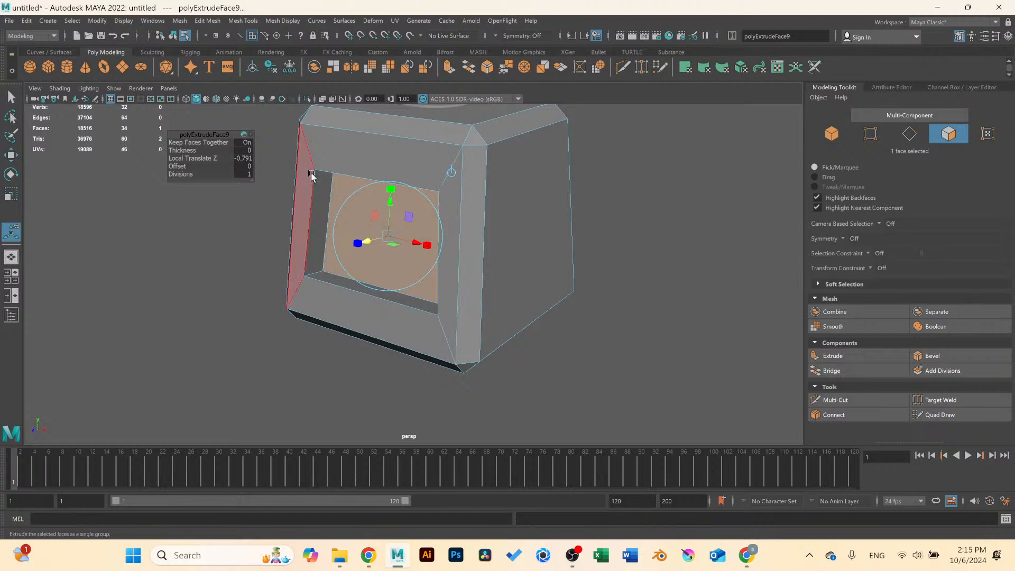
{"action": "scroll", "coordinate": [313, 175], "scroll_direction": "up", "scroll_amount": 3}
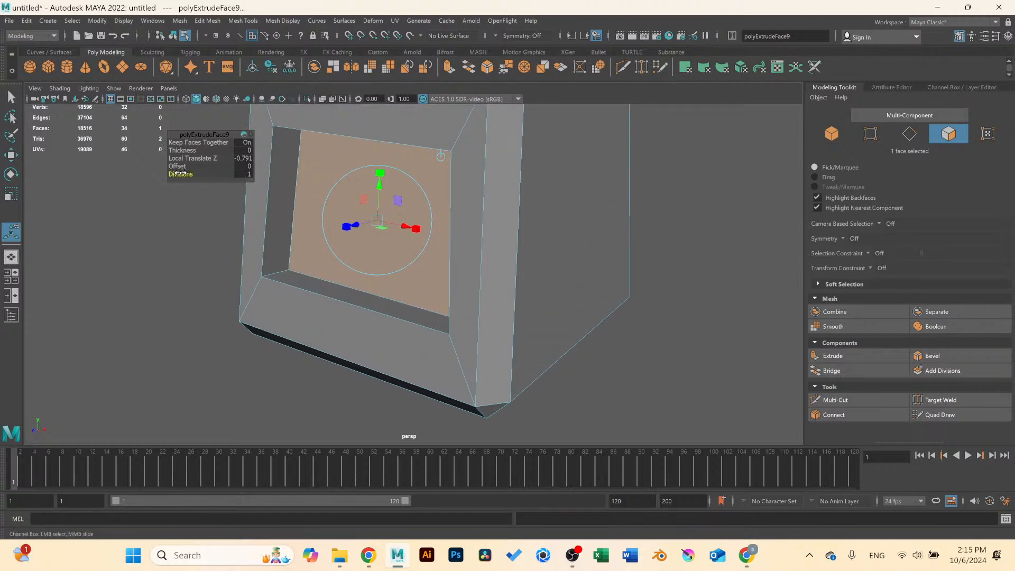
{"action": "middle_click_drag", "start_coordinate": [210, 173], "coordinate": [222, 174]}
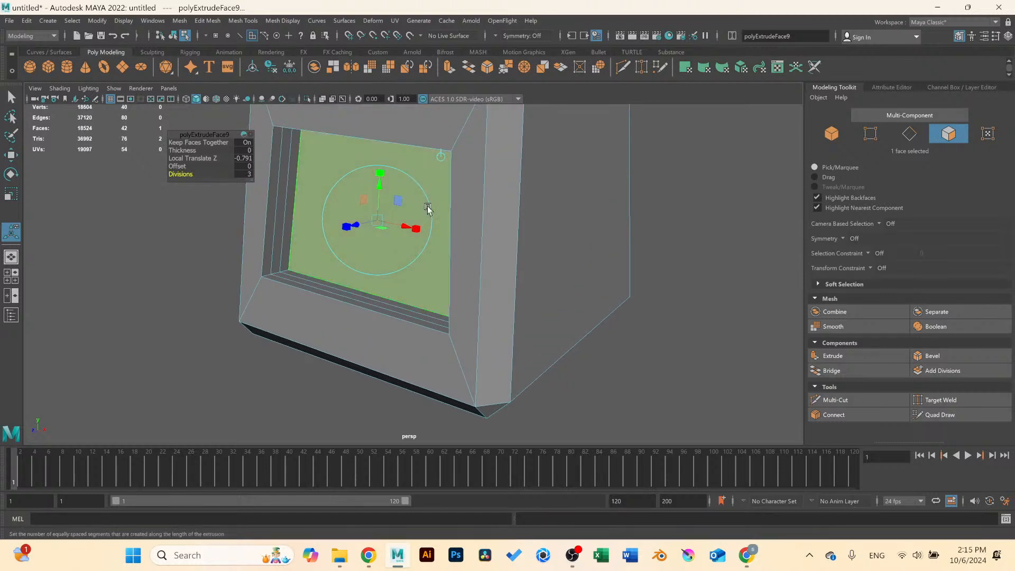
{"action": "scroll", "coordinate": [443, 196], "scroll_direction": "down", "scroll_amount": 3}
{"action": "right_click_drag", "start_coordinate": [446, 193], "coordinate": [500, 176]}
{"action": "scroll", "coordinate": [419, 234], "scroll_direction": "down", "scroll_amount": 3}
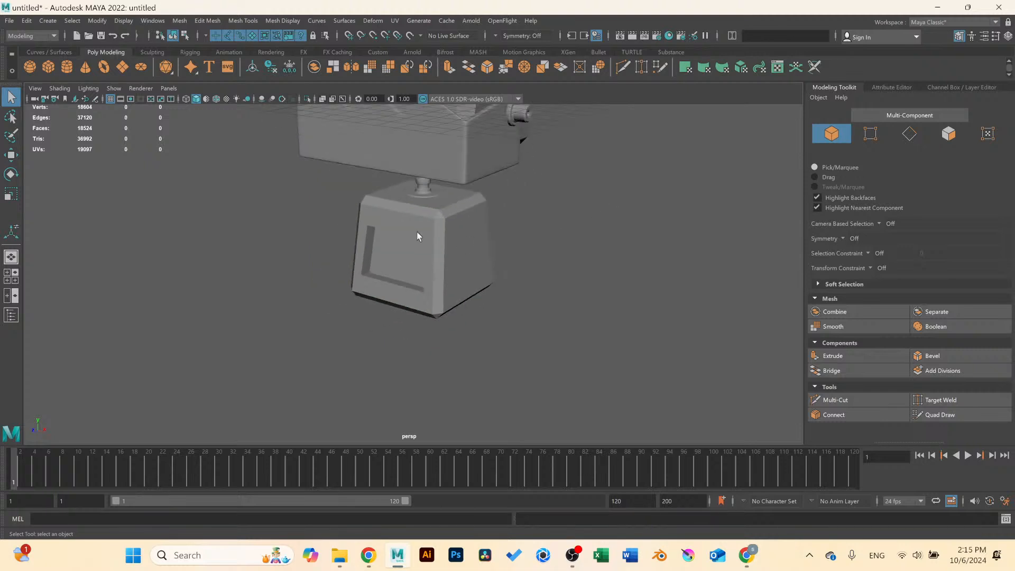
Preview the recessed block smoothed to examine the opening's shape, and restore its unsmoothed display.
{"action": "mouse_move", "coordinate": [420, 234]}
{"action": "left_mouse_down", "text": "alt"}
{"action": "mouse_move", "coordinate": [458, 236]}
{"action": "mouse_move", "coordinate": [435, 237]}
{"action": "left_mouse_up", "text": "alt"}
{"action": "key", "text": "f"}
{"action": "key", "text": "3"}
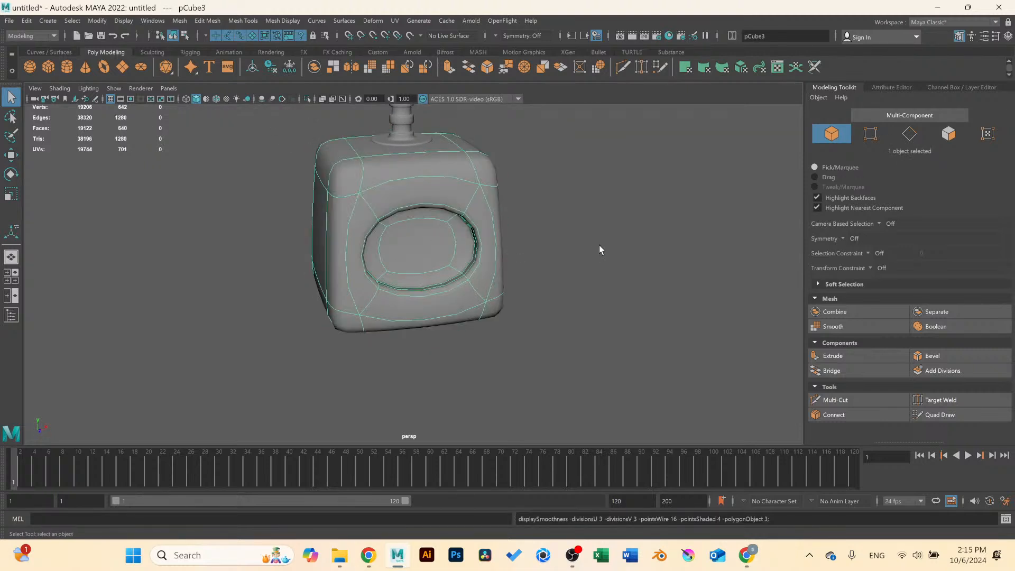
{"action": "left_click", "coordinate": [598, 245]}
{"action": "left_click", "coordinate": [473, 250]}
{"action": "key", "text": "1"}
{"action": "left_click_drag", "start_coordinate": [508, 249], "coordinate": [485, 226], "text": "alt"}
In the front view, set the Insert Edge Loop tool to multiple edge loops with 1 loop per insertion.
{"action": "left_click", "coordinate": [840, 401]}
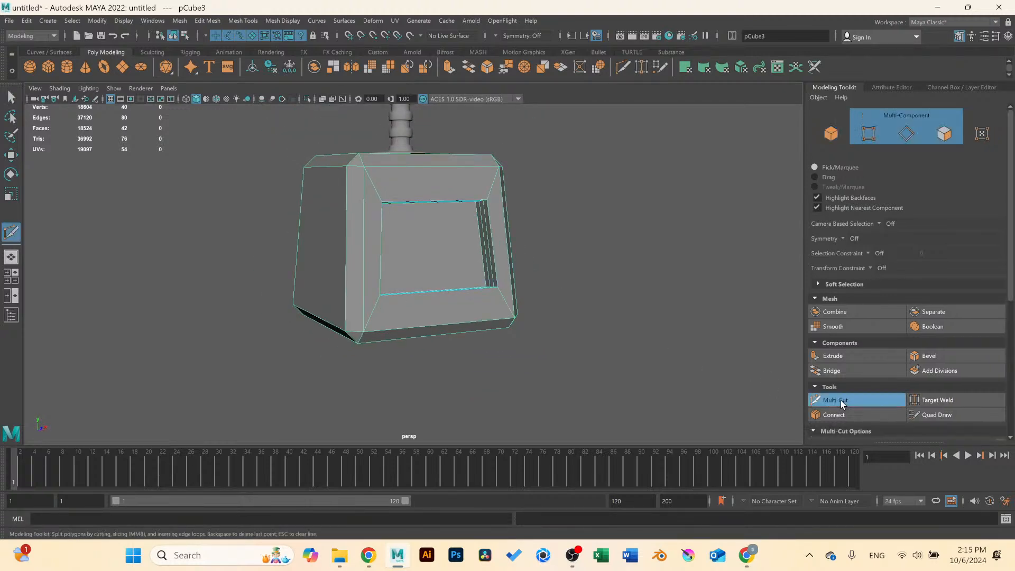
{"action": "key", "text": "space"}
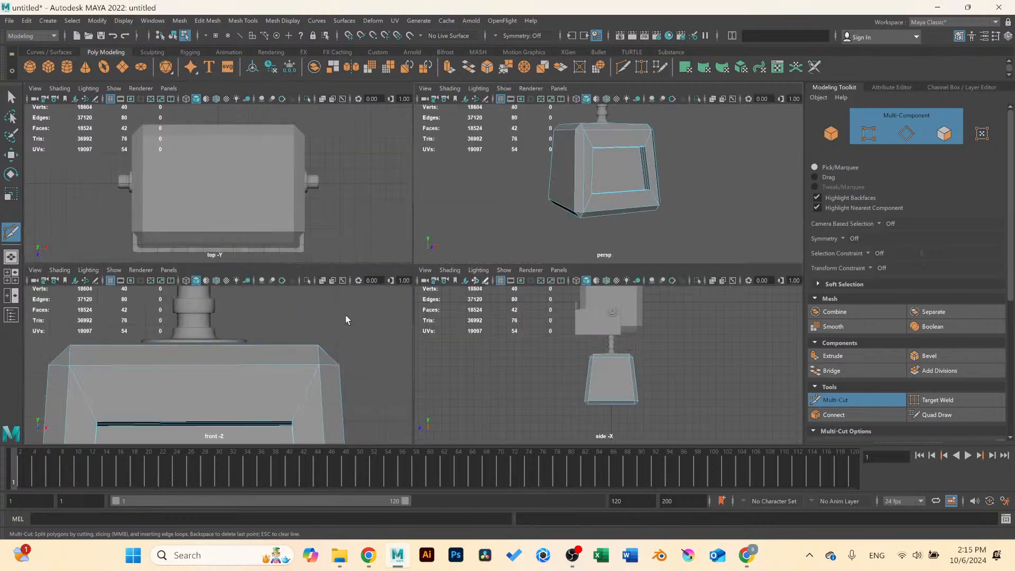
{"action": "key", "text": "space"}
{"action": "middle_click_drag", "start_coordinate": [460, 307], "coordinate": [453, 208], "text": "alt"}
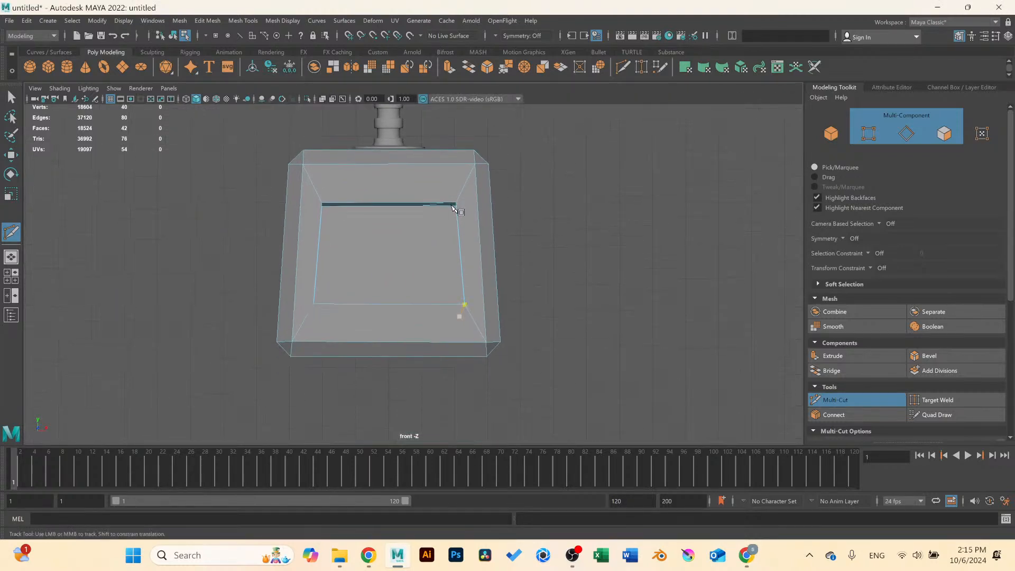
{"action": "left_click", "coordinate": [206, 21]}
{"action": "mouse_move", "coordinate": [243, 21]}
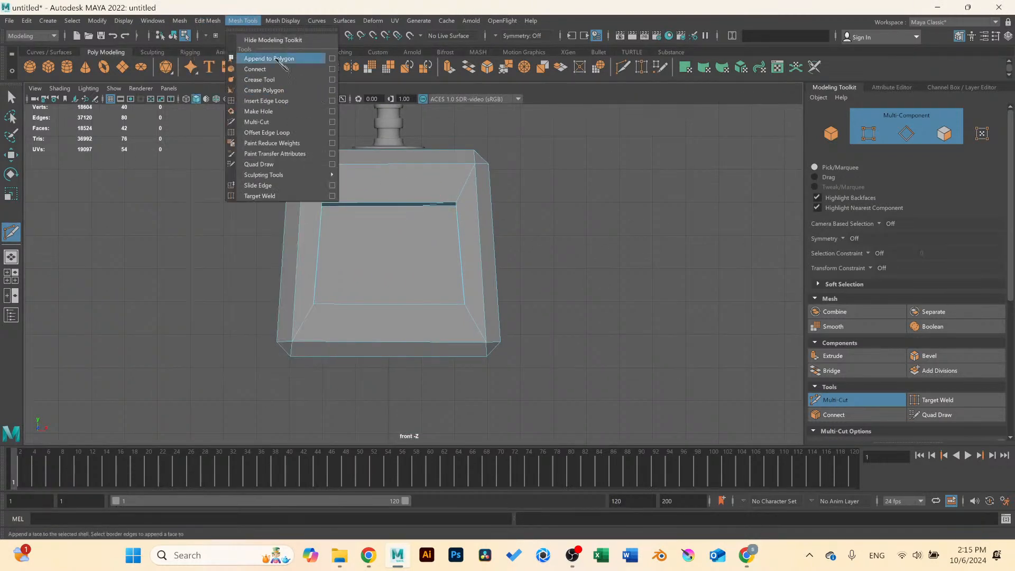
{"action": "left_click", "coordinate": [332, 101]}
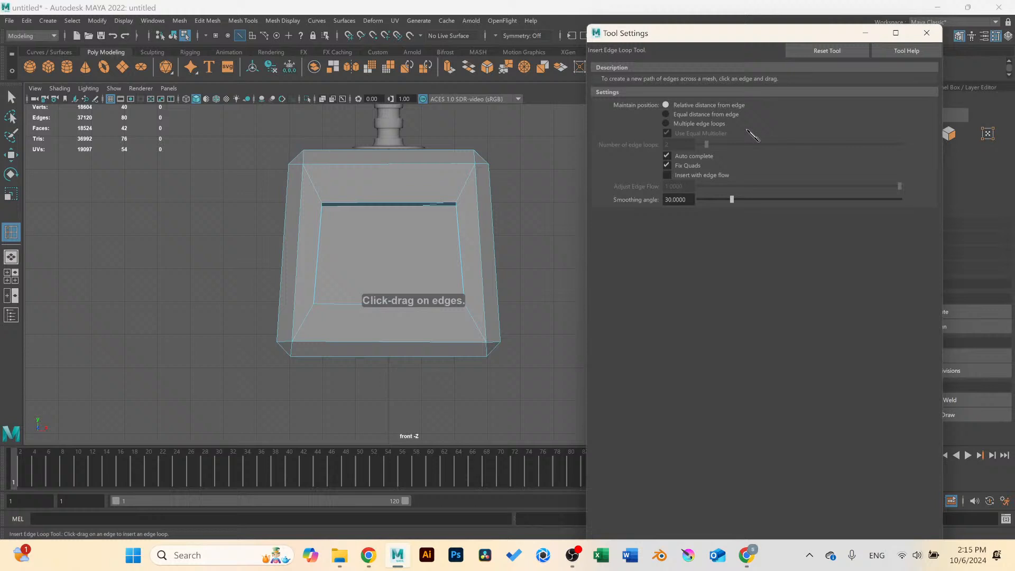
{"action": "left_click", "coordinate": [687, 124]}
{"action": "type", "text": "1"}
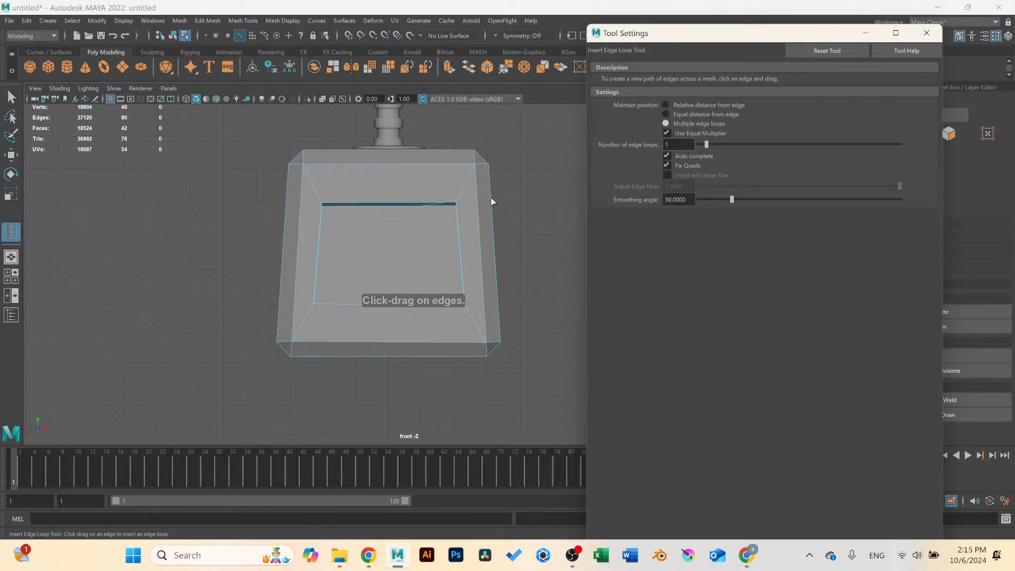
Insert three horizontal and three vertical edge loops through the block's recess, at its middle and halfway through each half.
{"action": "left_click", "coordinate": [459, 249]}
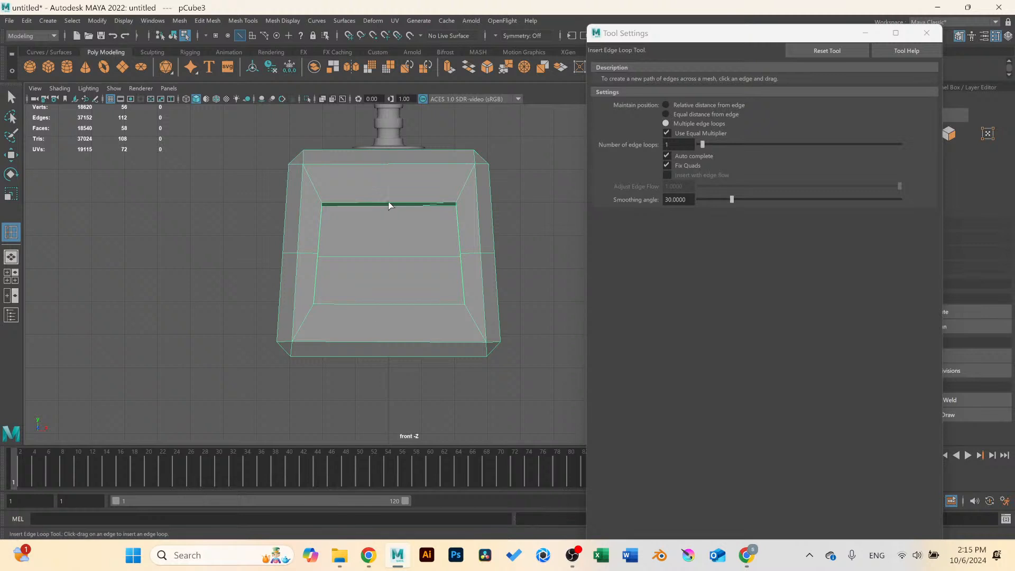
{"action": "key", "text": "3"}
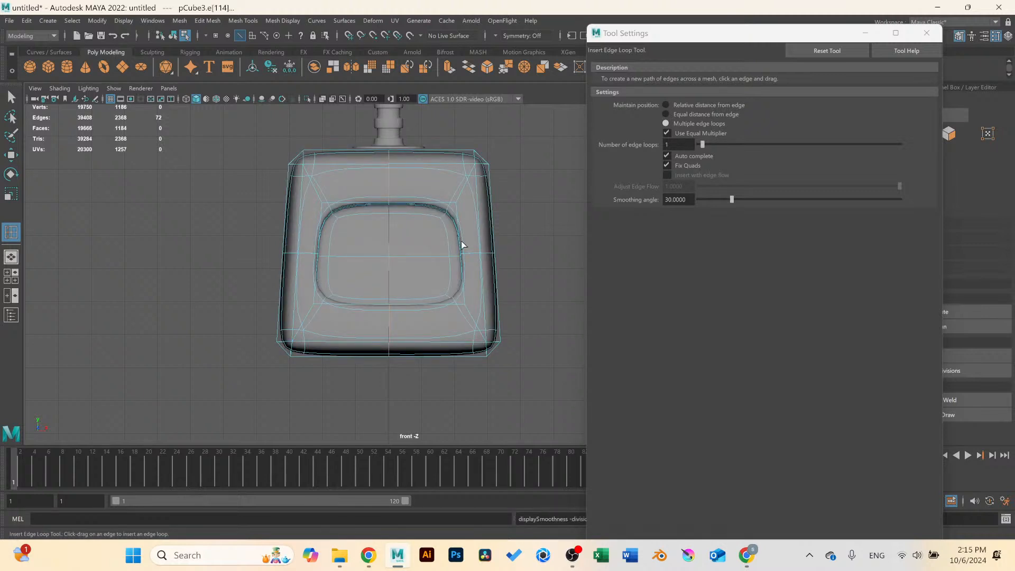
{"action": "key", "text": "1"}
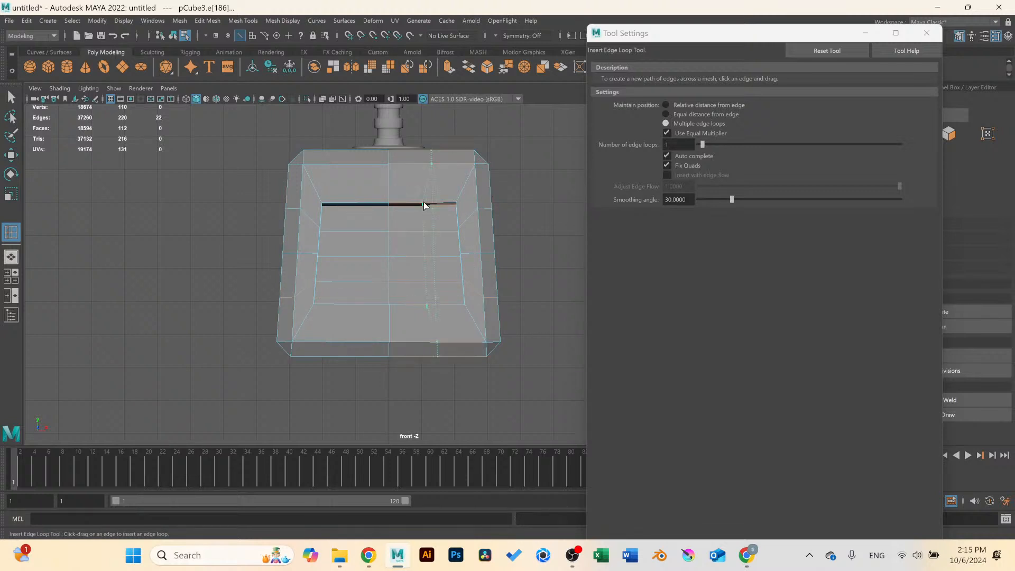
{"action": "left_click", "coordinate": [356, 204]}
Examine the smoothed block and its recess corners in the perspective view, and return to the unsmoothed display in object mode.
{"action": "key", "text": "3"}
{"action": "key", "text": "space"}
{"action": "key", "text": "space"}
{"action": "middle_click_drag", "start_coordinate": [461, 221], "coordinate": [444, 228], "text": "alt"}
{"action": "scroll", "coordinate": [444, 228], "scroll_direction": "up", "scroll_amount": 3}
{"action": "left_click", "coordinate": [16, 102]}
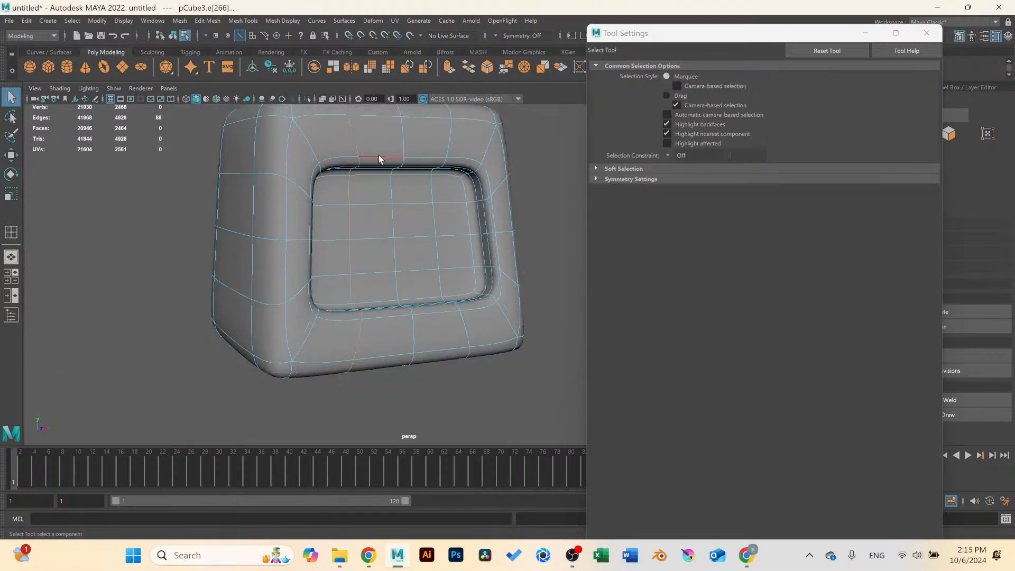
{"action": "right_click_drag", "start_coordinate": [383, 159], "coordinate": [479, 141]}
{"action": "left_click", "coordinate": [546, 159]}
{"action": "left_click_drag", "start_coordinate": [546, 159], "coordinate": [362, 179], "text": "alt"}
{"action": "left_click", "coordinate": [400, 191]}
{"action": "scroll", "coordinate": [405, 190], "scroll_direction": "up", "scroll_amount": 3}
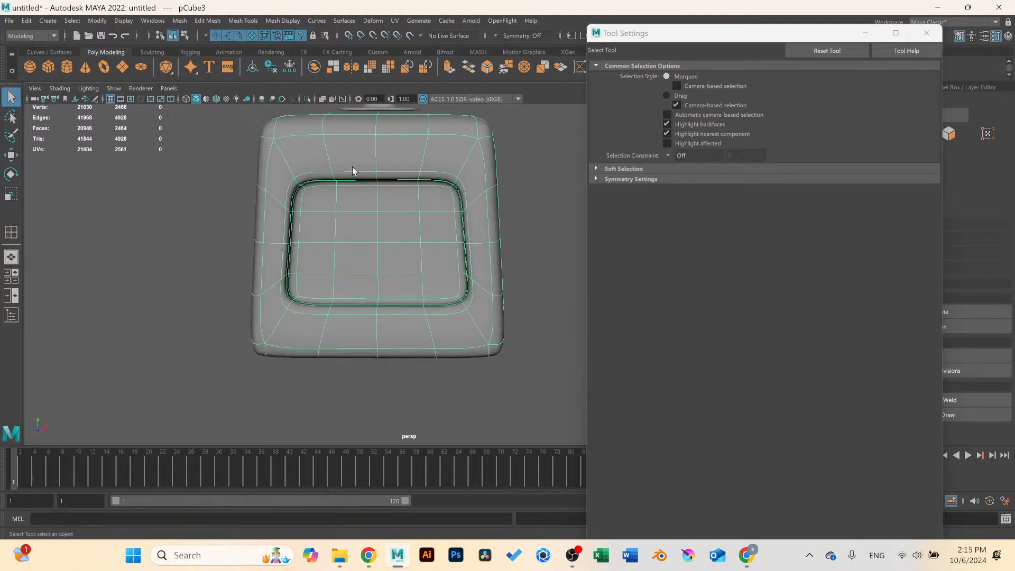
{"action": "key", "text": "1"}
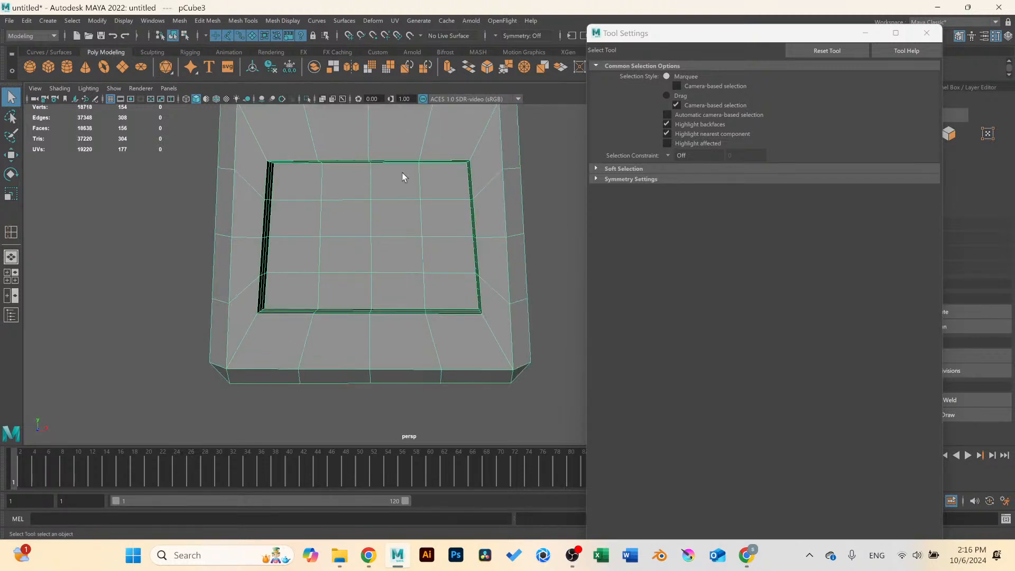
In the front view, use Multi-Cut to add support edge loops close to all four edges of the block's recess.
{"action": "left_click", "coordinate": [927, 34]}
{"action": "left_click", "coordinate": [841, 400]}
{"action": "key", "text": "space"}
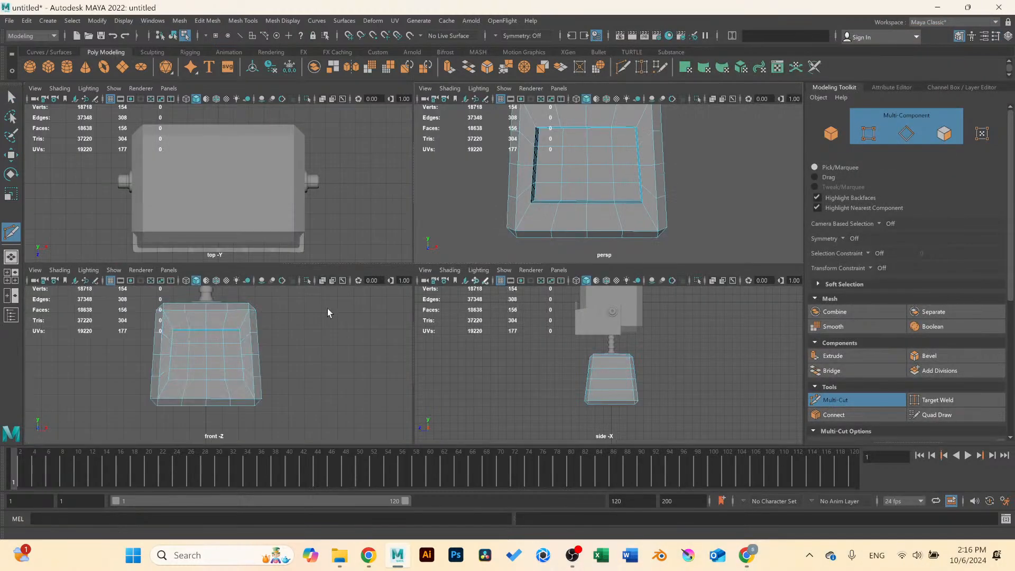
{"action": "key", "text": "space"}
{"action": "scroll", "coordinate": [368, 215], "scroll_direction": "up", "scroll_amount": 3}
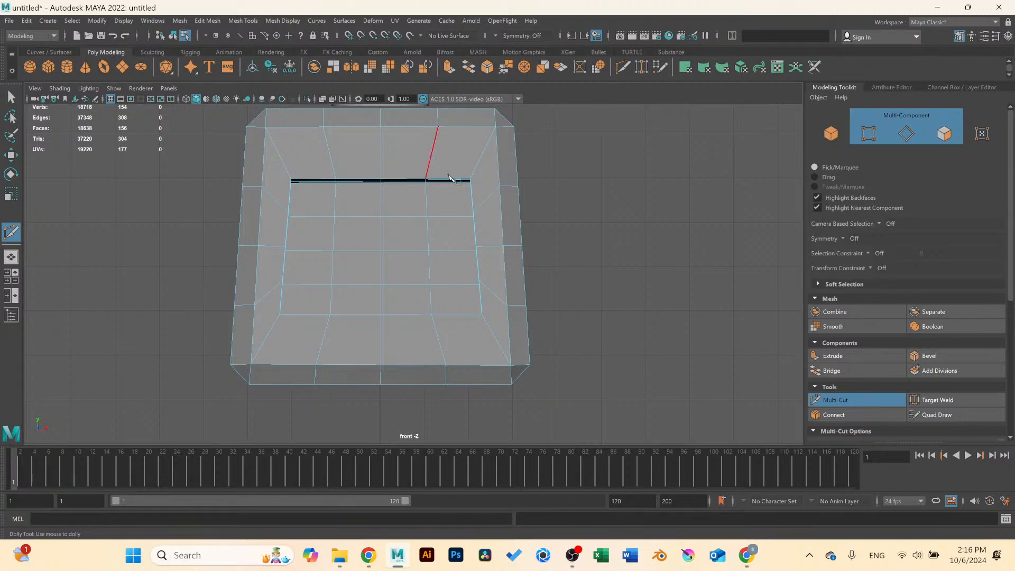
{"action": "middle_click_drag", "start_coordinate": [443, 212], "coordinate": [446, 245], "text": "alt"}
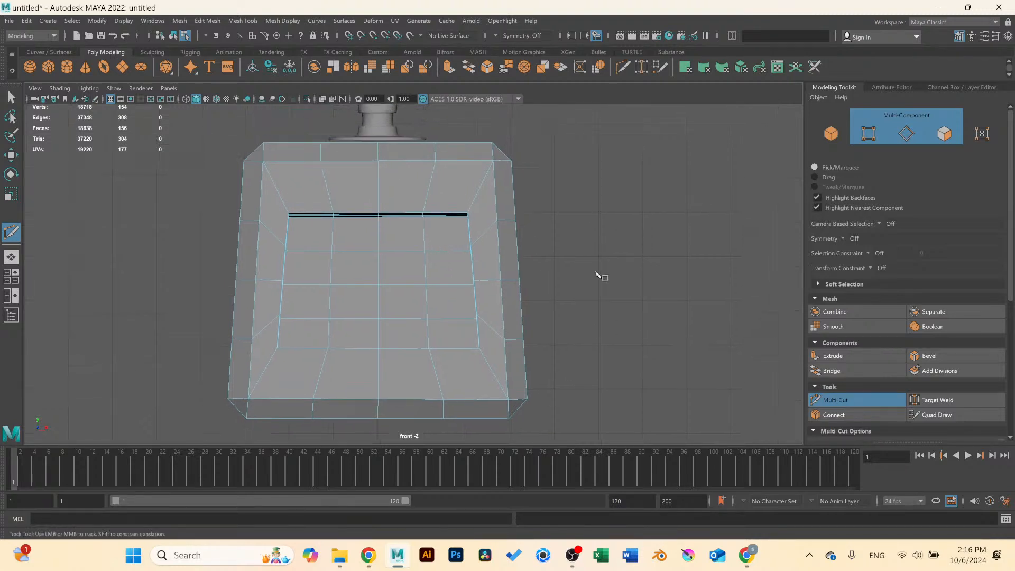
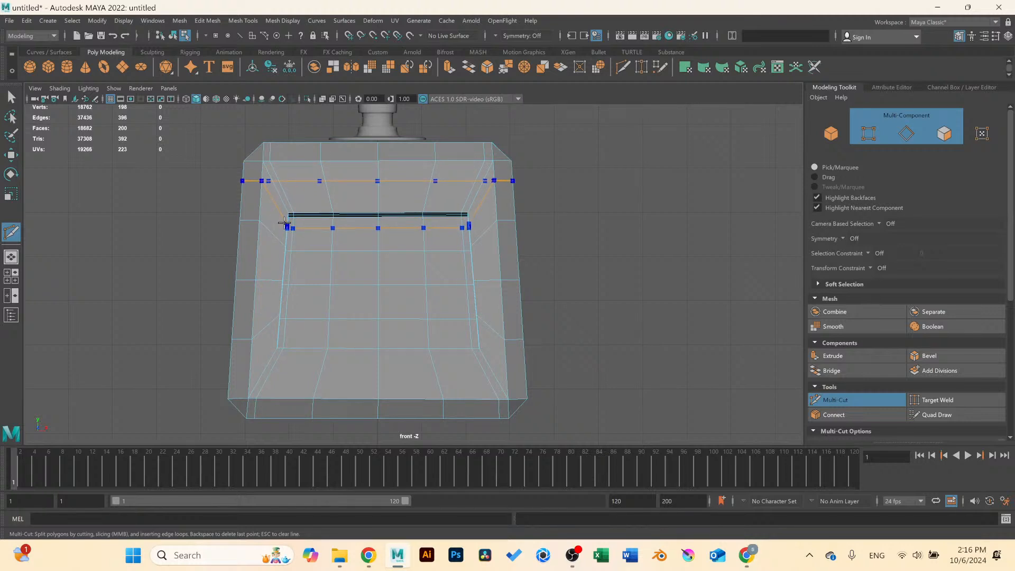
{"action": "left_click", "coordinate": [284, 224], "text": "ctrl"}
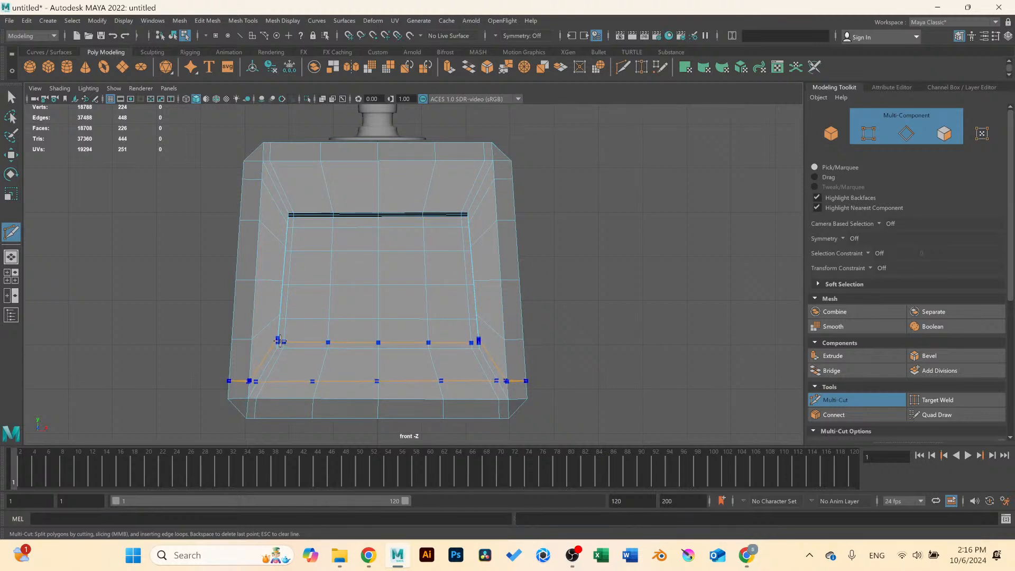
{"action": "left_click", "coordinate": [280, 341], "text": "ctrl"}
{"action": "scroll", "coordinate": [475, 329], "scroll_direction": "up", "scroll_amount": 3}
{"action": "left_click", "coordinate": [429, 324]}
{"action": "left_click_drag", "start_coordinate": [445, 314], "coordinate": [446, 305], "text": "alt"}
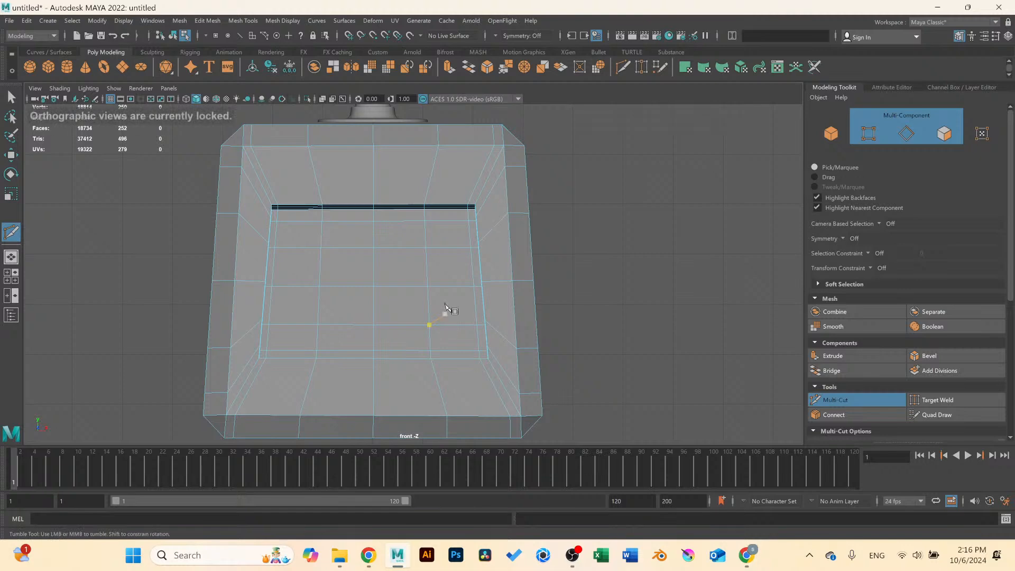
Examine the lower block's recess in the perspective view, comparing its smoothed and unsmoothed display in object mode.
{"action": "key", "text": "space"}
{"action": "key", "text": "space"}
{"action": "key", "text": "3"}
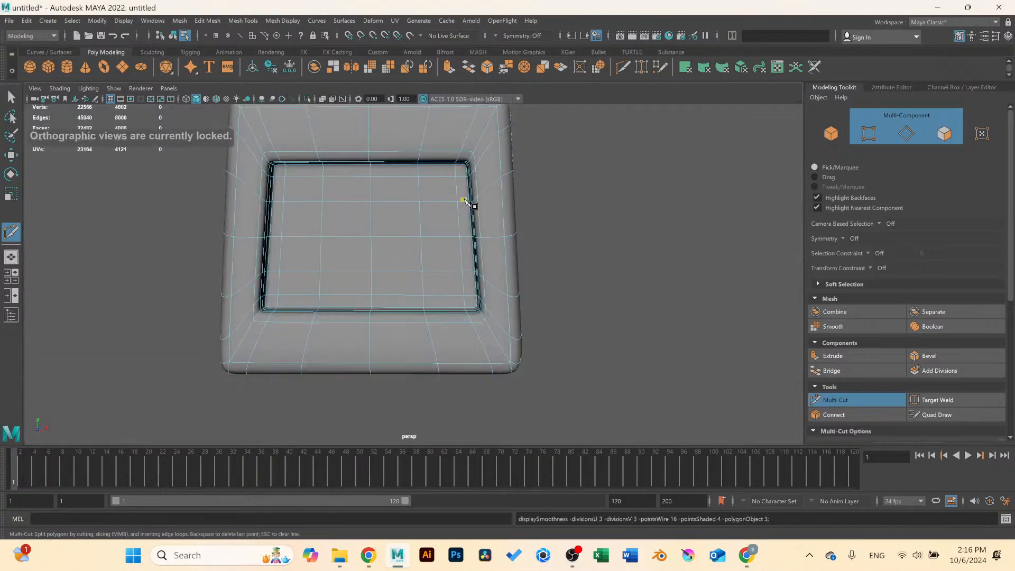
{"action": "right_click_drag", "start_coordinate": [468, 204], "coordinate": [231, 171], "text": "alt"}
{"action": "left_click", "coordinate": [12, 99]}
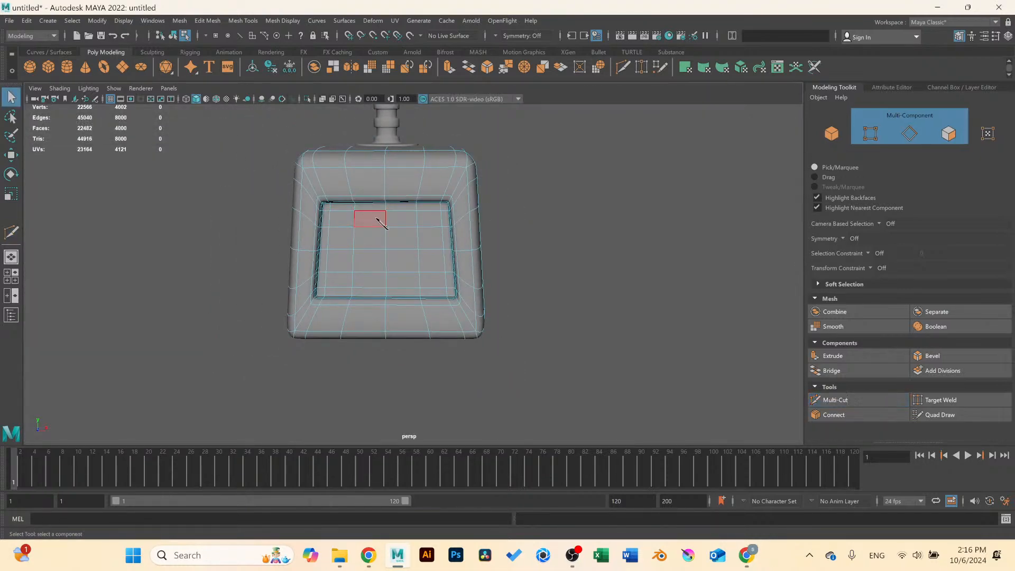
{"action": "right_click_drag", "start_coordinate": [376, 220], "coordinate": [408, 203]}
{"action": "left_click", "coordinate": [571, 217]}
{"action": "scroll", "coordinate": [571, 218], "scroll_direction": "down", "scroll_amount": 2}
{"action": "left_click_drag", "start_coordinate": [537, 228], "coordinate": [392, 212], "text": "alt"}
{"action": "left_click", "coordinate": [408, 219]}
{"action": "key", "text": "1"}
{"action": "scroll", "coordinate": [423, 208], "scroll_direction": "up", "scroll_amount": 5}
{"action": "middle_click_drag", "start_coordinate": [392, 211], "coordinate": [390, 220], "text": "alt"}
{"action": "left_click_drag", "start_coordinate": [389, 220], "coordinate": [271, 192], "text": "alt"}
{"action": "left_click_drag", "start_coordinate": [314, 218], "coordinate": [294, 229], "text": "alt"}
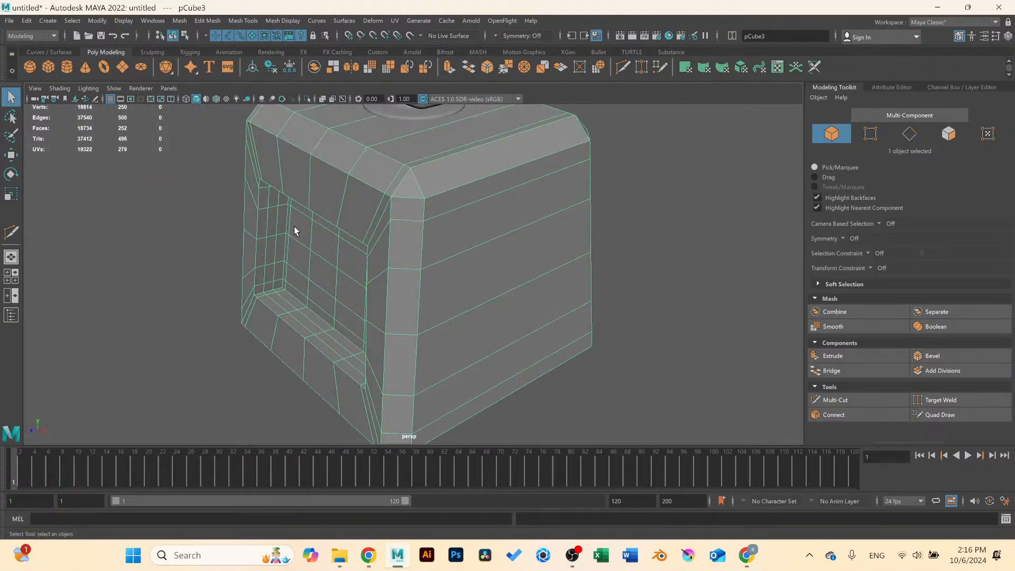
{"action": "key", "text": "3"}
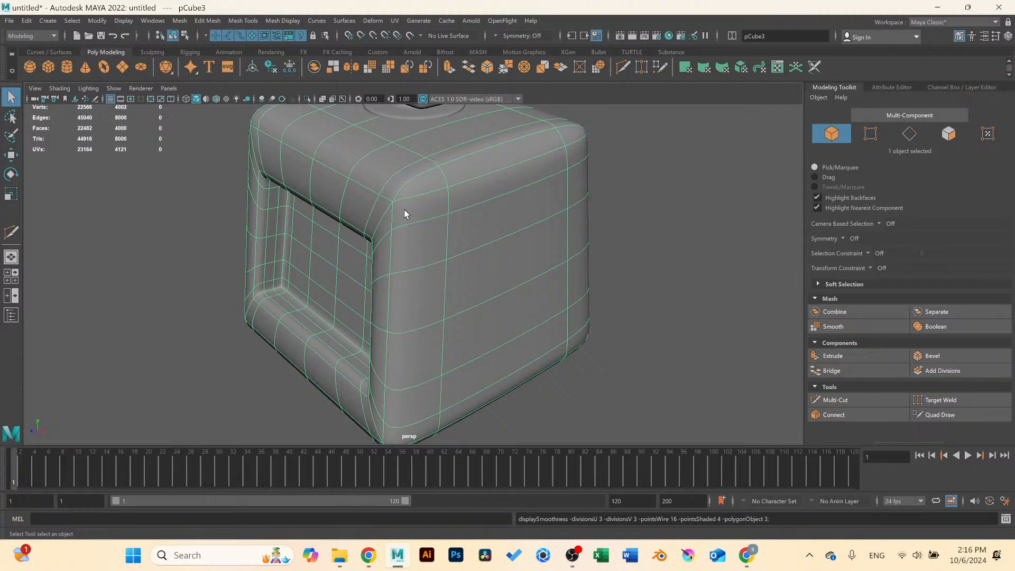
{"action": "key", "text": "1"}
{"action": "left_click_drag", "start_coordinate": [377, 213], "coordinate": [425, 242], "text": "alt"}
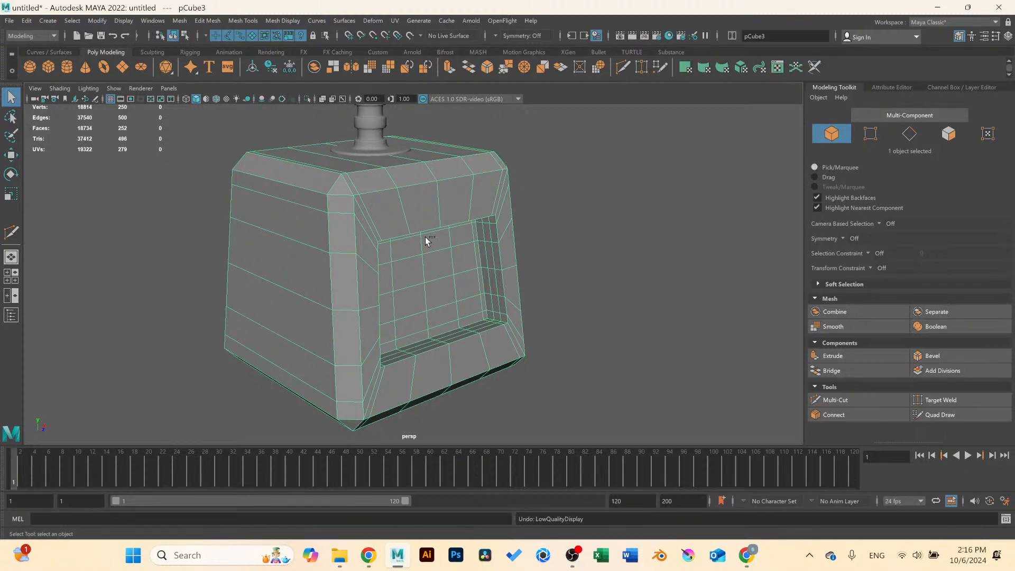
Undo the edge loops inserted through the lower block's recess, back to the block without any dividing loops.
{"action": "key", "text": "F8"}
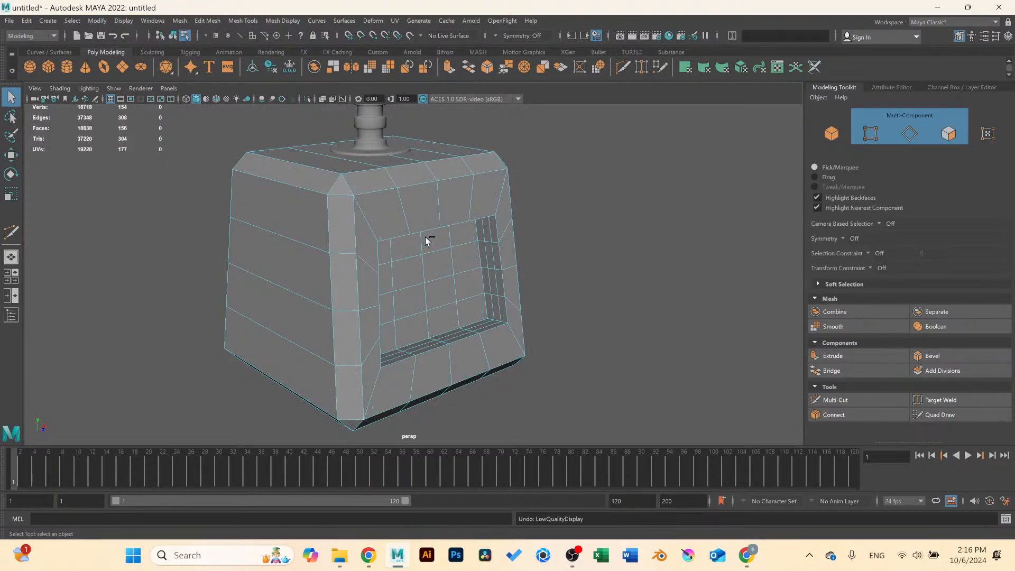
{"action": "key", "text": "ctrl+z"}
{"action": "key", "text": "ctrl+z"}
{"action": "key", "text": "ctrl+z"}
{"action": "key", "text": "ctrl+z"}
{"action": "key", "text": "ctrl+z"}
{"action": "key", "text": "ctrl+z"}
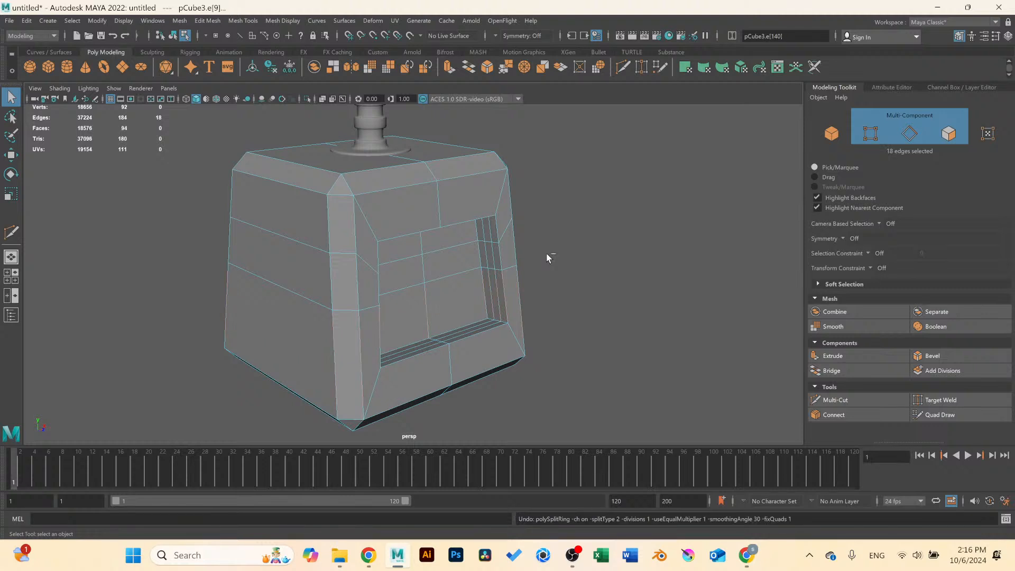
{"action": "key", "text": "ctrl+z"}
{"action": "key", "text": "ctrl+z"}
{"action": "key", "text": "ctrl+z"}
{"action": "key", "text": "ctrl+z"}
{"action": "key", "text": "ctrl+z"}
Delete the two edge loops running around the inner side walls of the lower block's recess.
{"action": "left_click_drag", "start_coordinate": [351, 222], "coordinate": [272, 236], "text": "alt"}
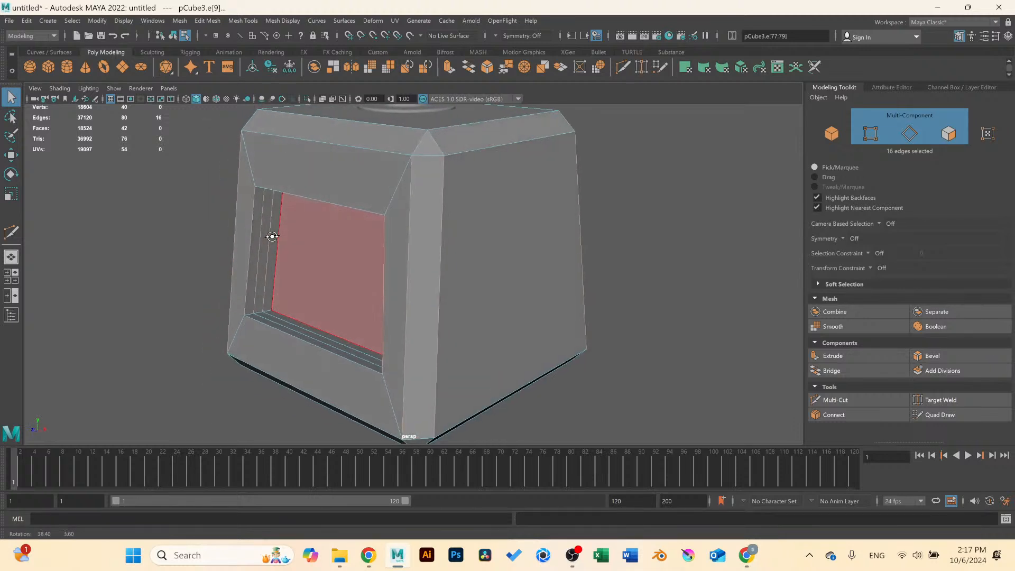
{"action": "scroll", "coordinate": [272, 236], "scroll_direction": "up", "scroll_amount": 3}
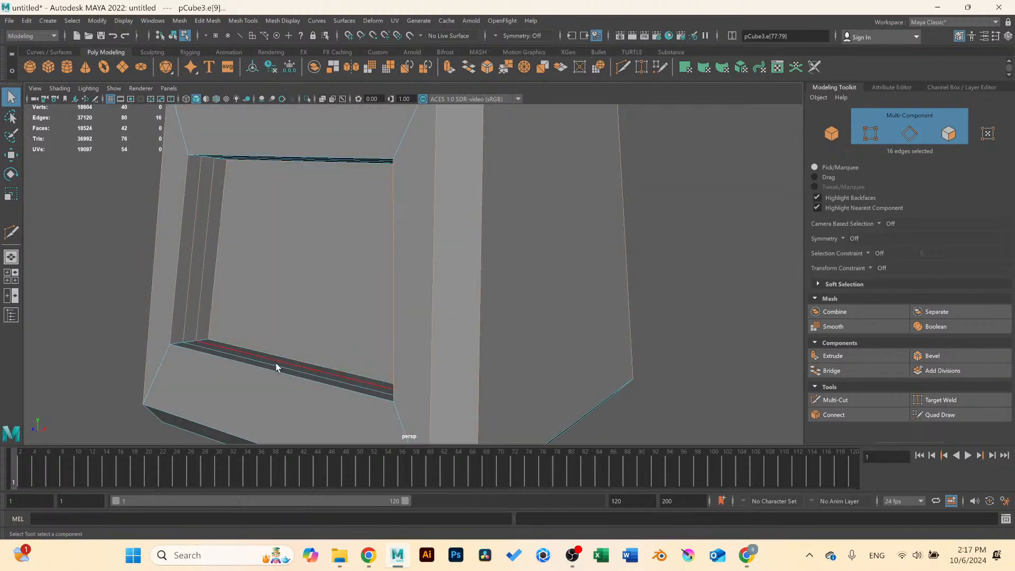
{"action": "scroll", "coordinate": [371, 225], "scroll_direction": "up", "scroll_amount": 3}
{"action": "right_click_drag", "start_coordinate": [277, 161], "coordinate": [273, 143]}
{"action": "left_click", "coordinate": [272, 147]}
{"action": "scroll", "coordinate": [296, 177], "scroll_direction": "down", "scroll_amount": 4}
{"action": "left_click_drag", "start_coordinate": [326, 211], "coordinate": [323, 274], "text": "alt"}
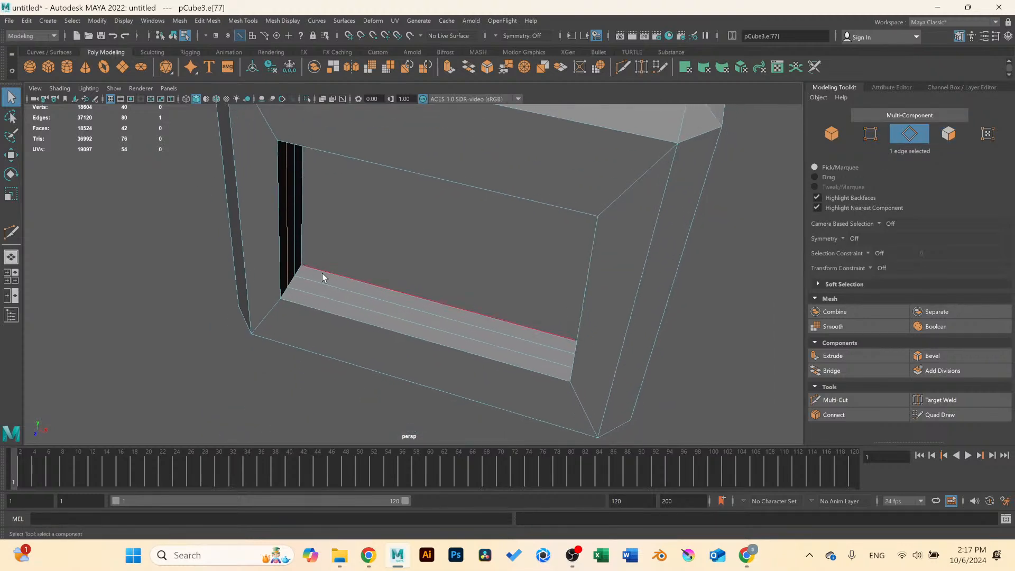
{"action": "double_click", "coordinate": [324, 294]}
{"action": "left_click_drag", "start_coordinate": [510, 294], "coordinate": [540, 281], "text": "alt"}
{"action": "left_click", "coordinate": [601, 248], "text": "shift"}
{"action": "scroll", "coordinate": [544, 249], "scroll_direction": "down", "scroll_amount": 2}
{"action": "double_click", "coordinate": [533, 290], "text": "shift"}
{"action": "scroll", "coordinate": [418, 286], "scroll_direction": "up", "scroll_amount": 2}
{"action": "left_click_drag", "start_coordinate": [415, 286], "coordinate": [277, 236], "text": "alt"}
{"action": "right_click_drag", "start_coordinate": [285, 229], "coordinate": [260, 244], "text": "shift"}
Bevel the edge loop around the recess's front rim with a fraction of 0.12 and 2 segments.
{"action": "scroll", "coordinate": [319, 220], "scroll_direction": "down", "scroll_amount": 5}
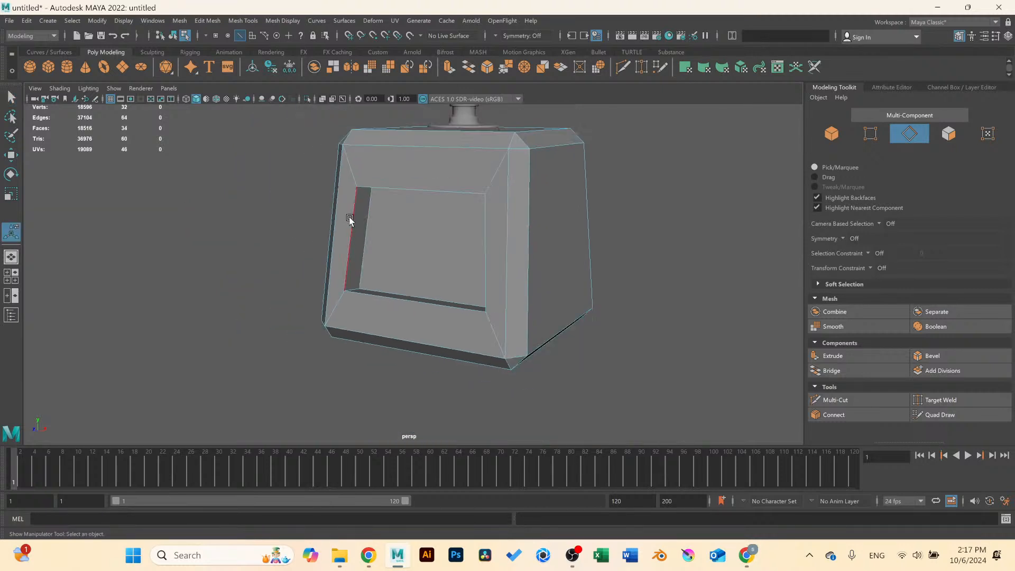
{"action": "middle_click_drag", "start_coordinate": [372, 214], "coordinate": [356, 255], "text": "alt"}
{"action": "scroll", "coordinate": [357, 254], "scroll_direction": "up", "scroll_amount": 5}
{"action": "left_click_drag", "start_coordinate": [372, 233], "coordinate": [409, 216], "text": "alt"}
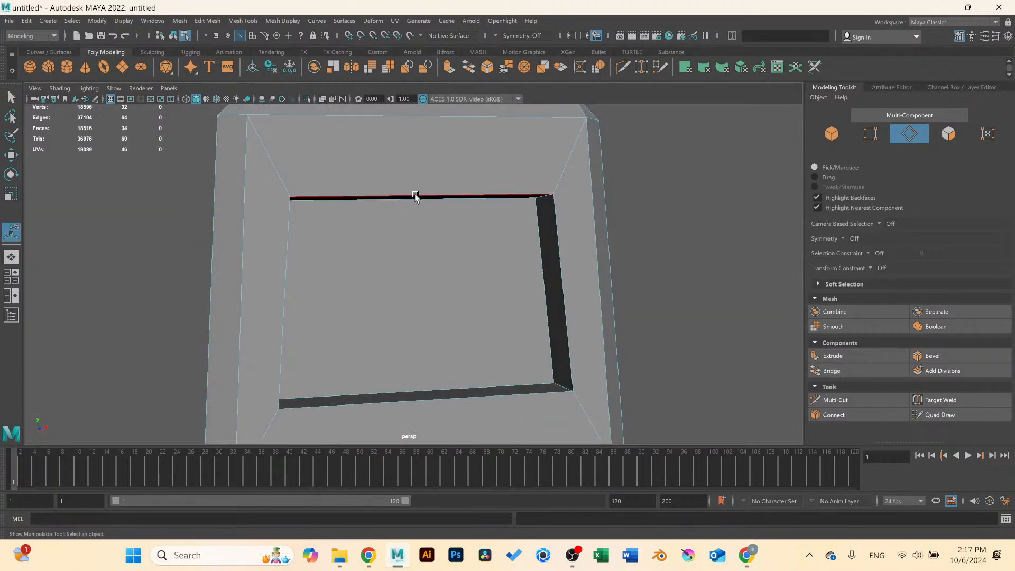
{"action": "double_click", "coordinate": [416, 197]}
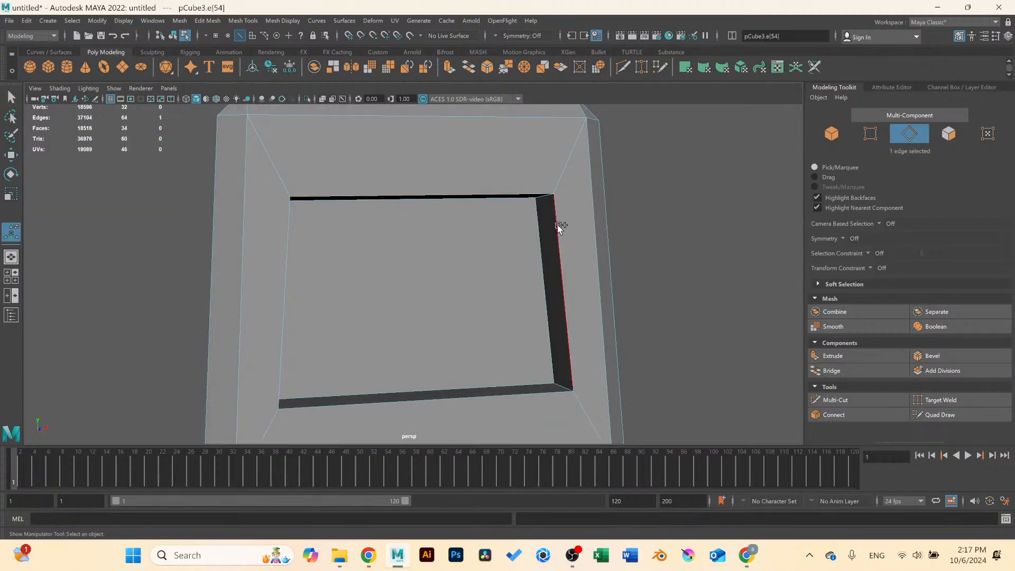
{"action": "left_click", "coordinate": [969, 353]}
{"action": "left_click_drag", "start_coordinate": [648, 252], "coordinate": [302, 177], "text": "alt"}
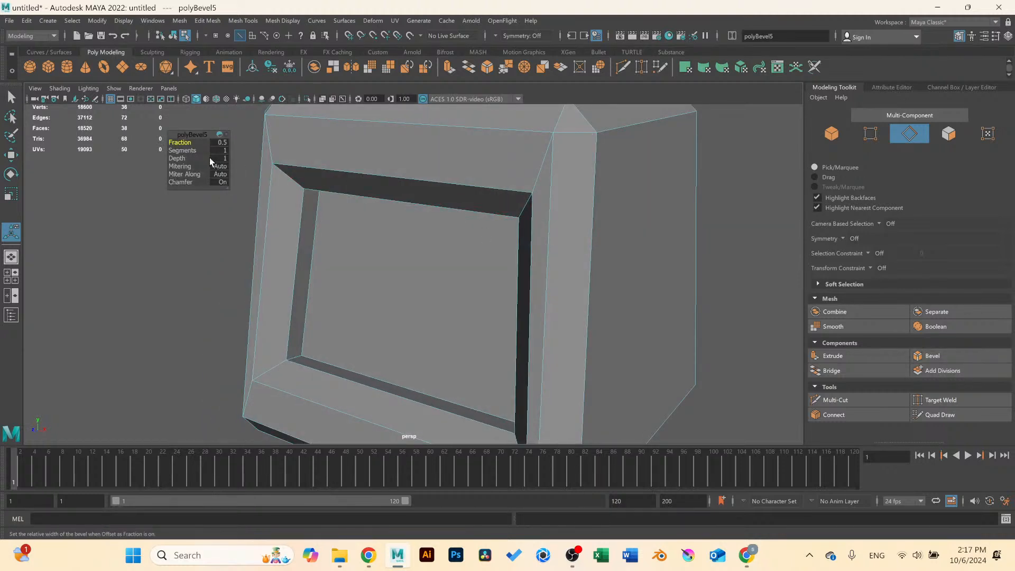
{"action": "left_click_drag", "start_coordinate": [187, 142], "coordinate": [172, 142]}
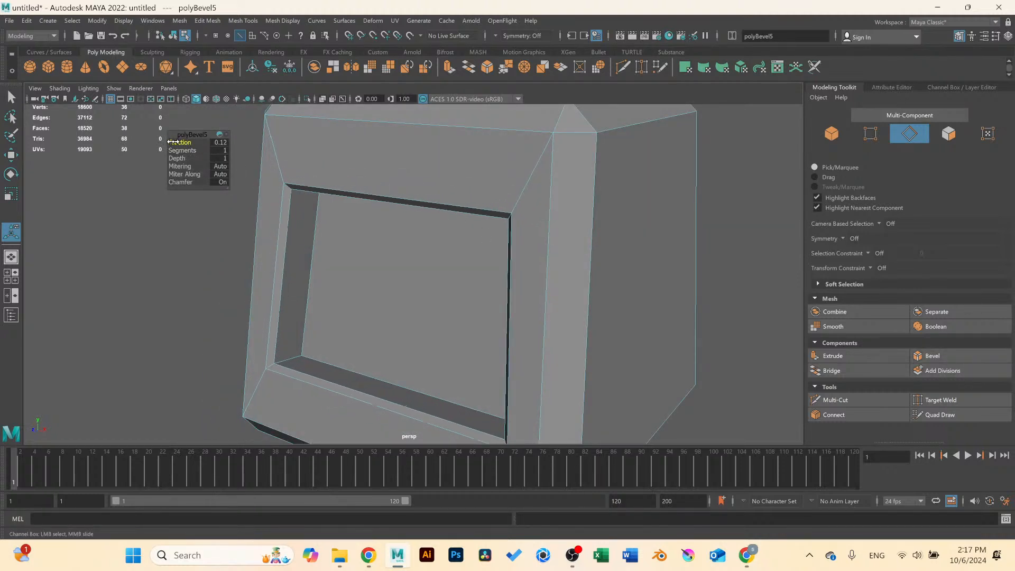
{"action": "left_click_drag", "start_coordinate": [548, 213], "coordinate": [219, 188], "text": "alt"}
{"action": "left_click_drag", "start_coordinate": [183, 151], "coordinate": [199, 151]}
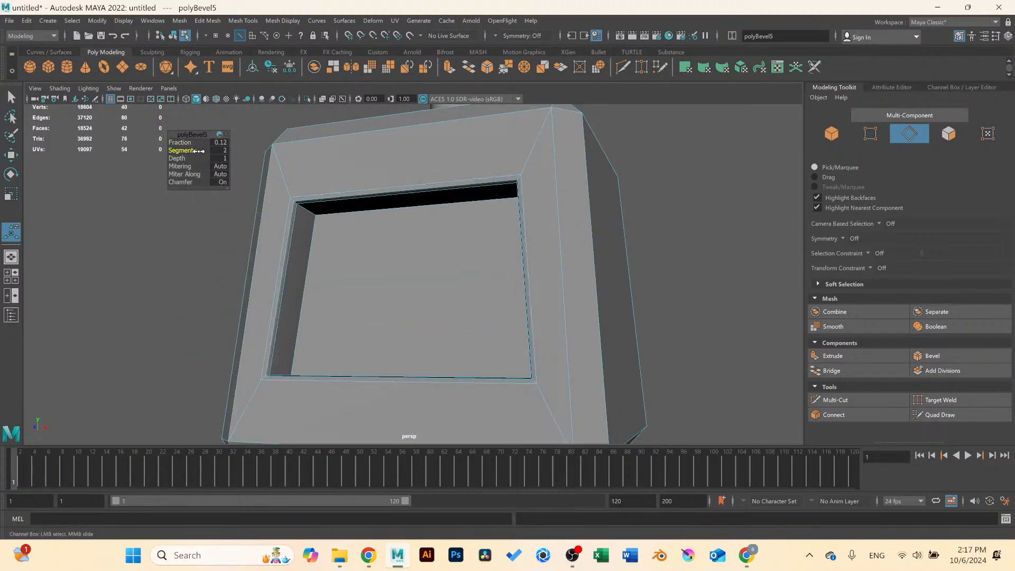
Preview the lower block smoothed in object mode, return it to the unsmoothed display and deselect it.
{"action": "scroll", "coordinate": [408, 183], "scroll_direction": "down", "scroll_amount": 4}
{"action": "left_click_drag", "start_coordinate": [408, 183], "coordinate": [431, 225], "text": "alt"}
{"action": "right_click_drag", "start_coordinate": [449, 213], "coordinate": [501, 196]}
{"action": "left_click", "coordinate": [596, 199]}
{"action": "left_click_drag", "start_coordinate": [596, 199], "coordinate": [430, 224], "text": "alt"}
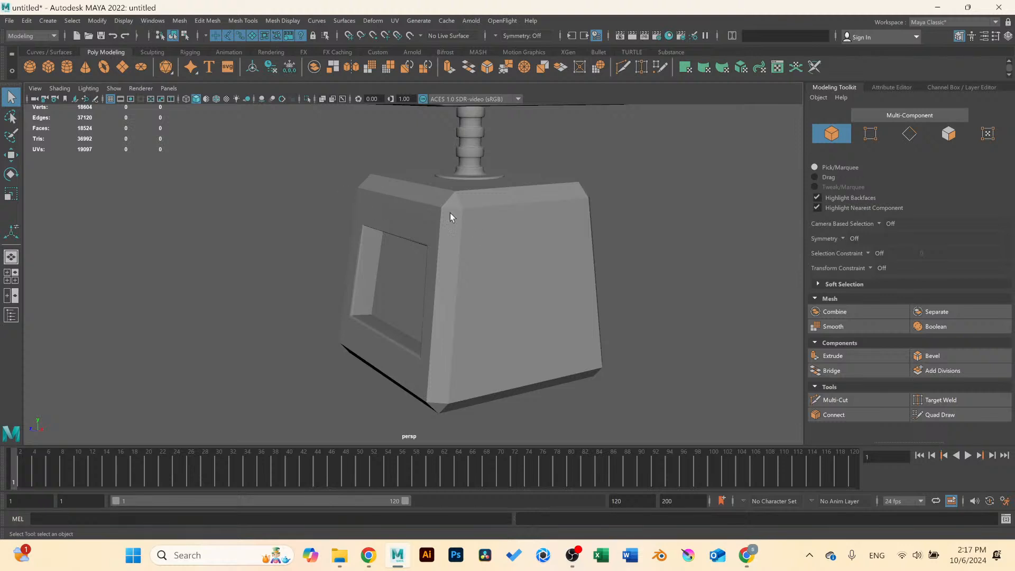
{"action": "left_click_drag", "start_coordinate": [512, 225], "coordinate": [483, 223], "text": "alt"}
{"action": "left_click", "coordinate": [484, 223]}
{"action": "key", "text": "3"}
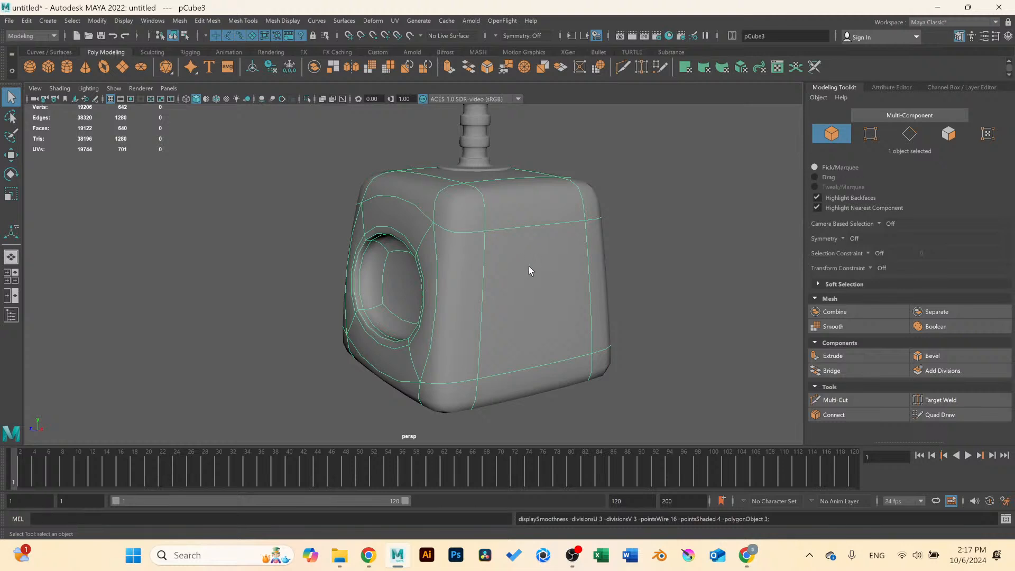
{"action": "key", "text": "1"}
{"action": "left_click", "coordinate": [666, 212]}
Inspect the whole model from several angles, including the upper box, the ribbed tube and the block's recess.
{"action": "scroll", "coordinate": [650, 229], "scroll_direction": "down", "scroll_amount": 2}
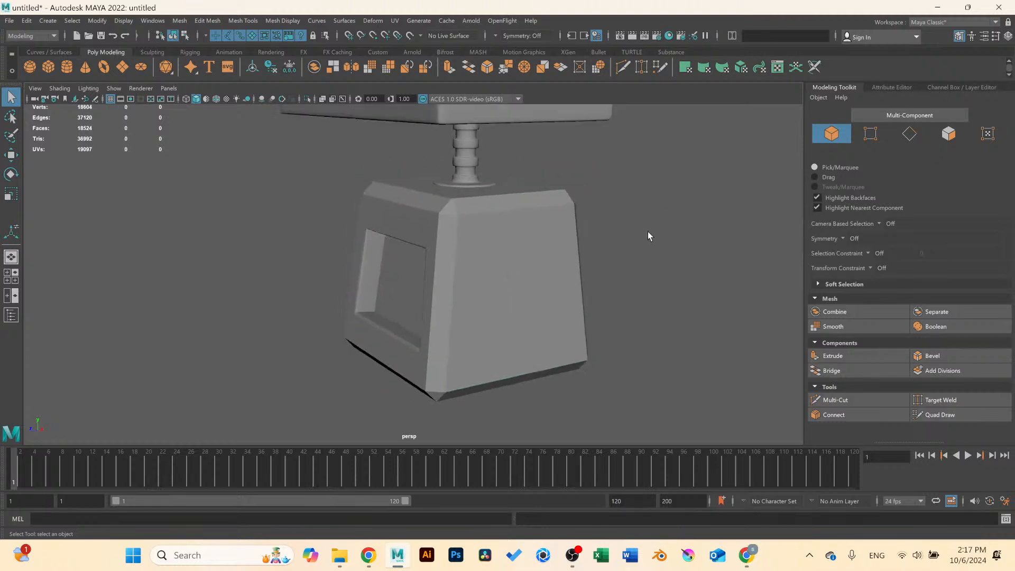
{"action": "left_click_drag", "start_coordinate": [648, 230], "coordinate": [511, 223], "text": "alt"}
{"action": "scroll", "coordinate": [495, 235], "scroll_direction": "up", "scroll_amount": 2}
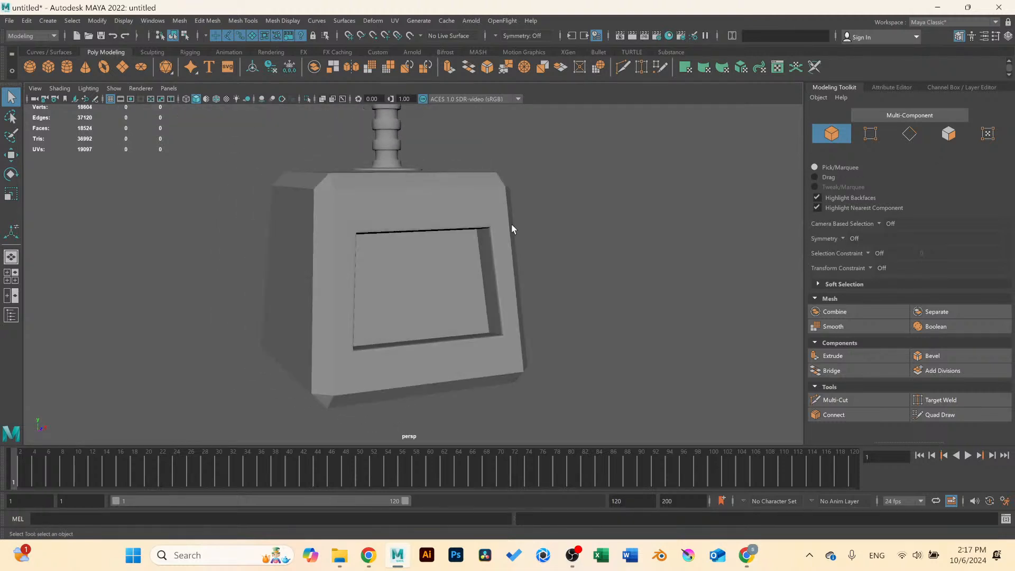
{"action": "scroll", "coordinate": [511, 223], "scroll_direction": "down", "scroll_amount": 3}
{"action": "middle_click_drag", "start_coordinate": [490, 186], "coordinate": [530, 335], "text": "alt"}
{"action": "left_click_drag", "start_coordinate": [530, 335], "coordinate": [439, 288], "text": "alt"}
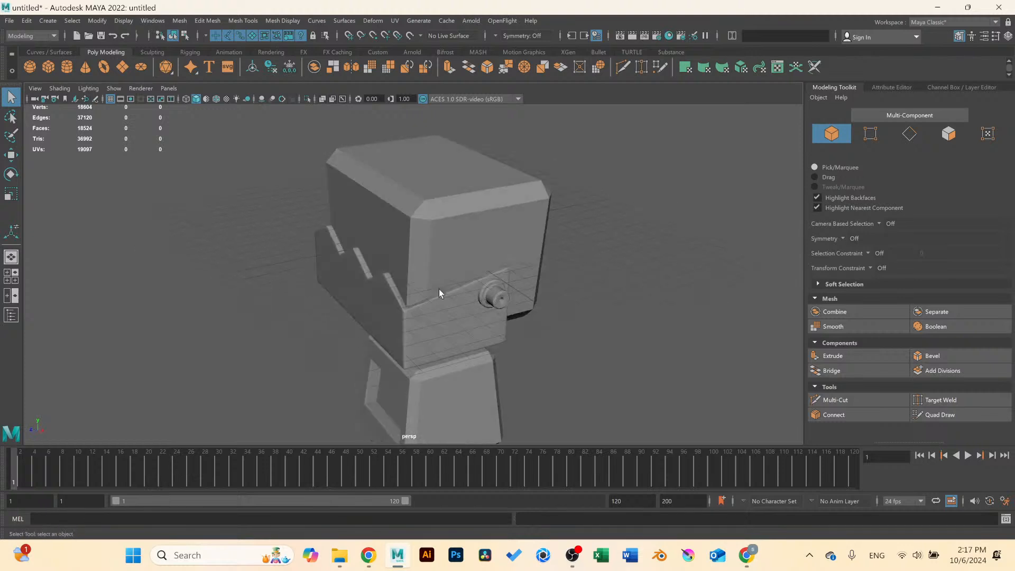
{"action": "left_click_drag", "start_coordinate": [412, 255], "coordinate": [437, 250], "text": "alt"}
{"action": "middle_click_drag", "start_coordinate": [437, 249], "coordinate": [477, 251], "text": "alt"}
{"action": "mouse_move", "coordinate": [478, 251]}
{"action": "left_mouse_down", "text": "alt"}
{"action": "mouse_move", "coordinate": [476, 233]}
{"action": "mouse_move", "coordinate": [474, 260]}
{"action": "mouse_move", "coordinate": [481, 255]}
{"action": "left_mouse_up", "text": "alt"}
{"action": "left_click_drag", "start_coordinate": [484, 291], "coordinate": [470, 265], "text": "alt"}
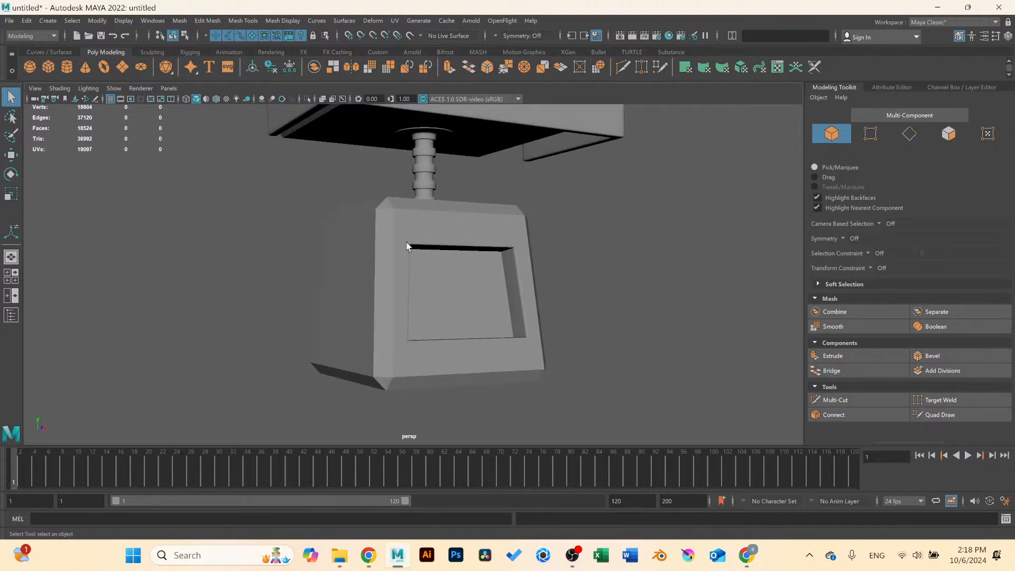
Create a polygon cube and place it in front of the lower block's recess, at about Y -8.7 and Z 12.2.
{"action": "left_click", "coordinate": [45, 69]}
{"action": "scroll", "coordinate": [402, 238], "scroll_direction": "down", "scroll_amount": 3}
{"action": "key", "text": "w"}
{"action": "left_click_drag", "start_coordinate": [418, 300], "coordinate": [450, 300], "text": "alt"}
{"action": "scroll", "coordinate": [449, 195], "scroll_direction": "down", "scroll_amount": 4}
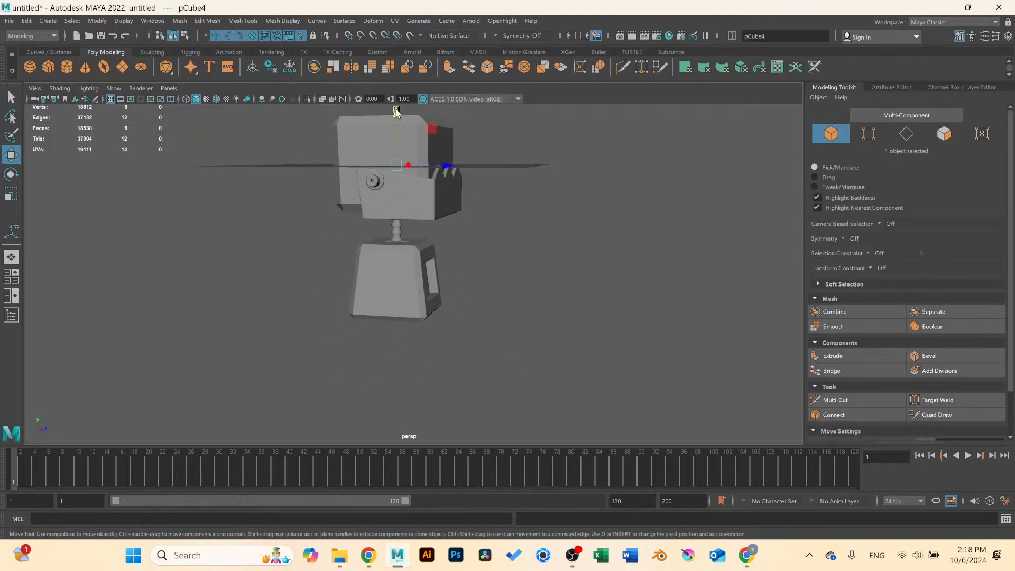
{"action": "left_click_drag", "start_coordinate": [397, 111], "coordinate": [397, 211]}
{"action": "left_click_drag", "start_coordinate": [448, 272], "coordinate": [597, 284]}
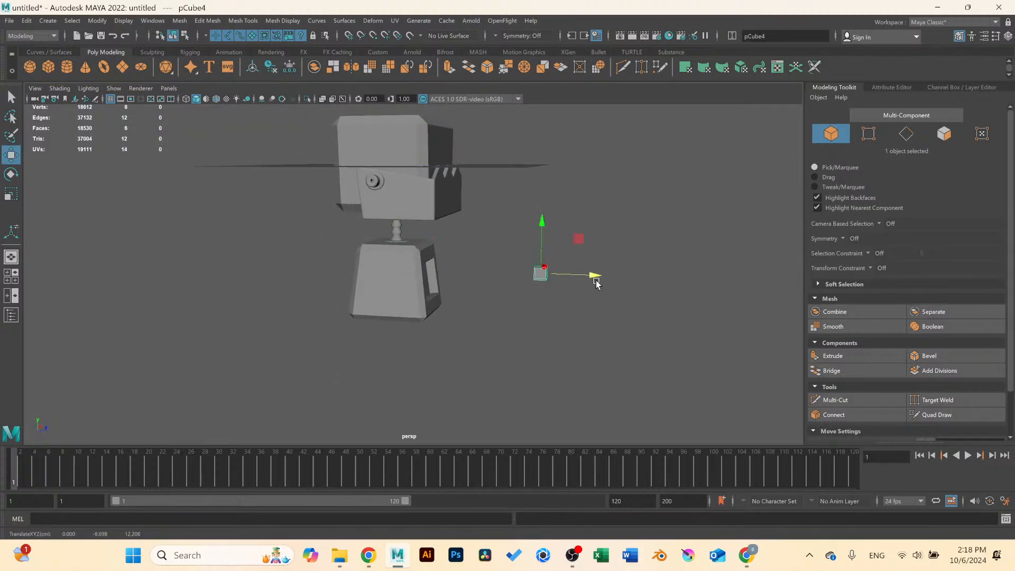
In the front view, fit the cube over the recess, scaled to about 4.42 × 3.22 × 3.98 and moved to about Y -9.52.
{"action": "key", "text": "r"}
{"action": "key", "text": "space"}
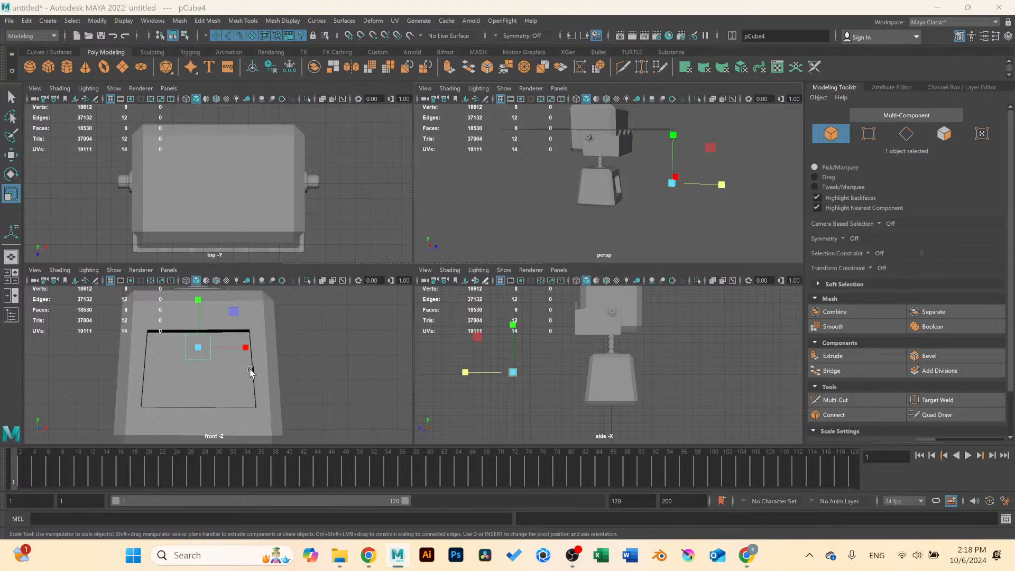
{"action": "key", "text": "space"}
{"action": "left_click_drag", "start_coordinate": [370, 239], "coordinate": [502, 240]}
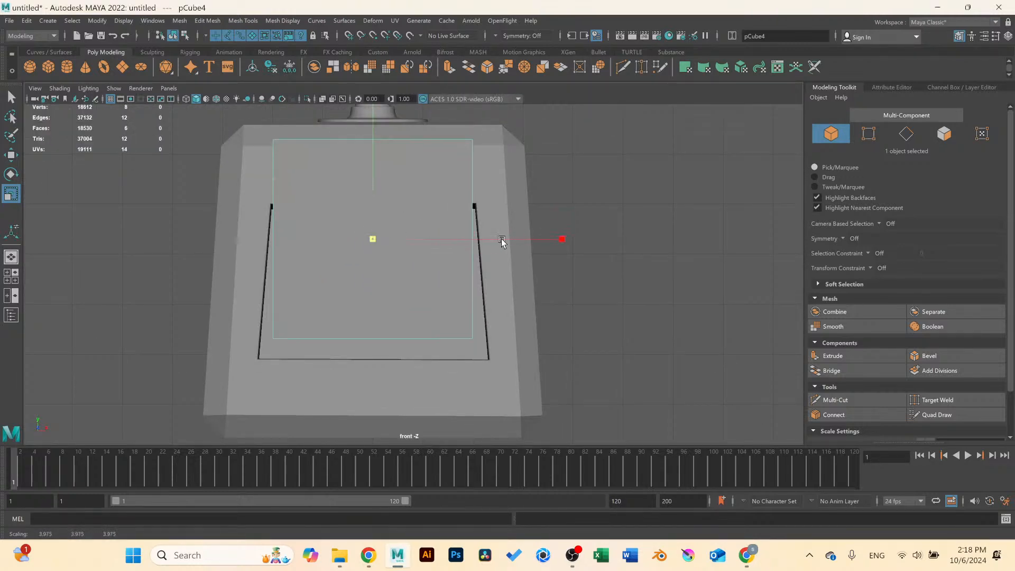
{"action": "left_click_drag", "start_coordinate": [374, 198], "coordinate": [377, 234]}
{"action": "key", "text": "w"}
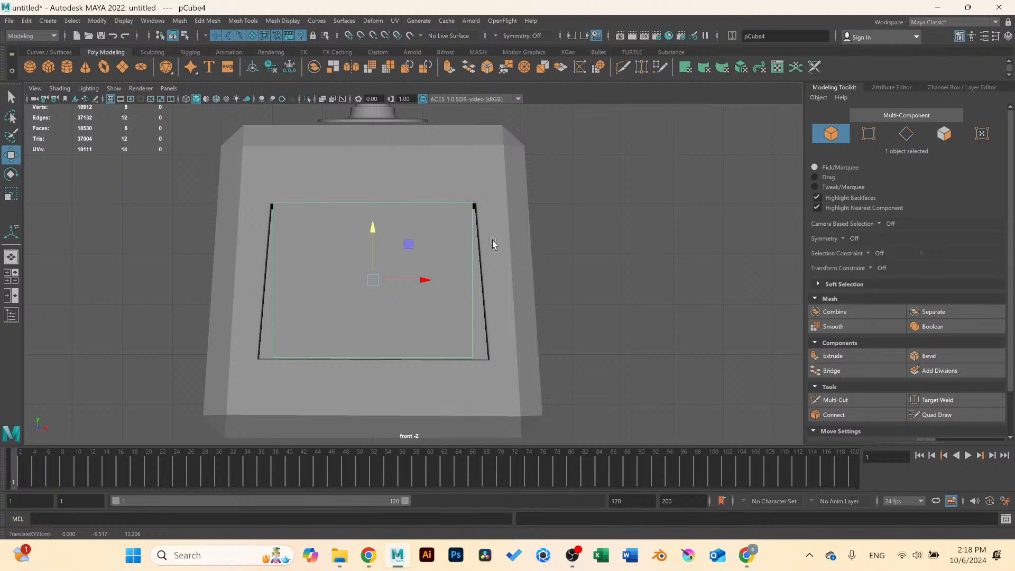
{"action": "key", "text": "r"}
{"action": "left_click_drag", "start_coordinate": [422, 281], "coordinate": [428, 281]}
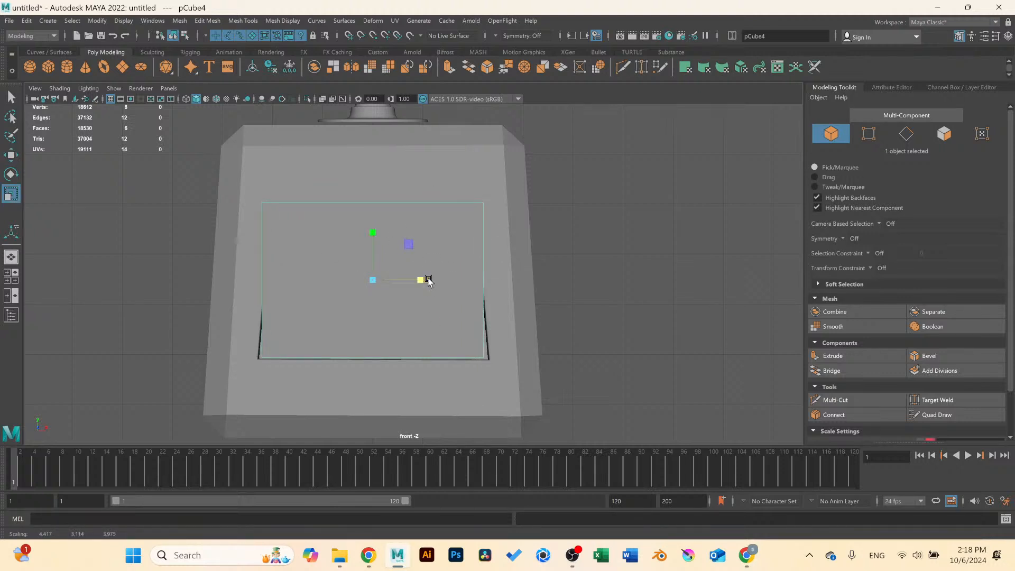
{"action": "left_click_drag", "start_coordinate": [371, 233], "coordinate": [372, 230]}
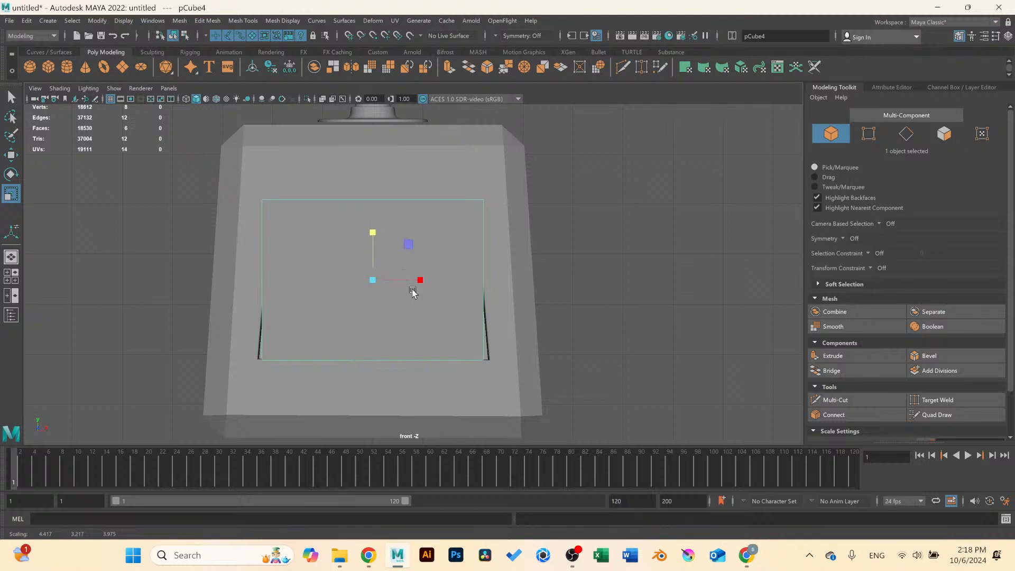
Delete five of the cube's faces, leaving one upright face parallel to the recess as a flat panel.
{"action": "right_click_drag", "start_coordinate": [422, 278], "coordinate": [423, 312]}
{"action": "key", "text": "space"}
{"action": "key", "text": "space"}
{"action": "left_click_drag", "start_coordinate": [516, 242], "coordinate": [574, 357], "text": "alt"}
{"action": "key", "text": "Delete"}
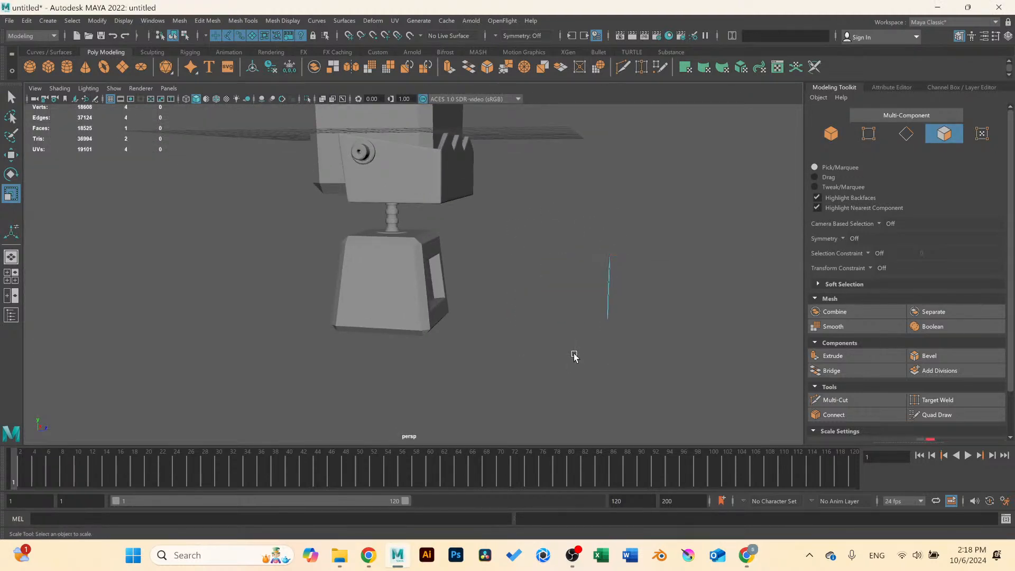
Scale the panel's two bottom vertices apart horizontally in the front view so its sides taper like the recess.
{"action": "right_click_drag", "start_coordinate": [614, 288], "coordinate": [553, 277]}
{"action": "left_click_drag", "start_coordinate": [571, 249], "coordinate": [646, 340]}
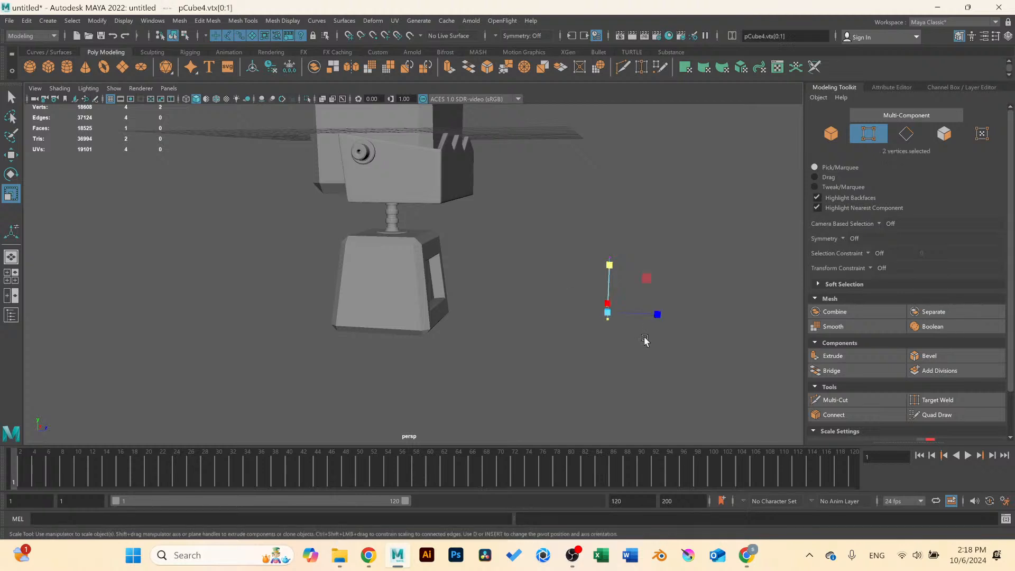
{"action": "key", "text": "space"}
{"action": "key", "text": "space"}
{"action": "left_click_drag", "start_coordinate": [427, 361], "coordinate": [428, 364]}
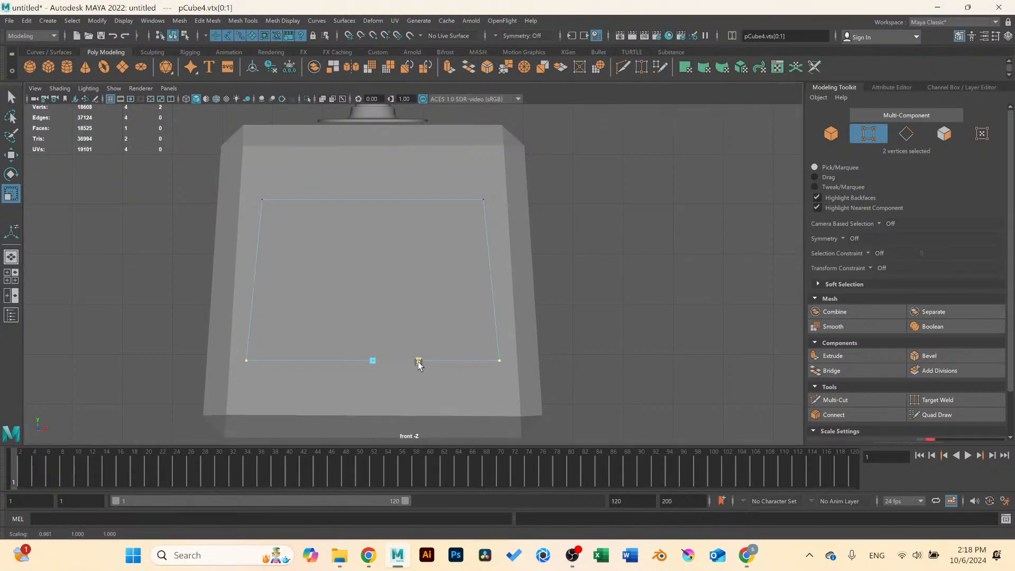
In object mode, center the panel's pivot and move the panel along Z to just in front of the recess.
{"action": "key", "text": "w"}
{"action": "right_click_drag", "start_coordinate": [411, 274], "coordinate": [482, 261]}
{"action": "key", "text": "space"}
{"action": "key", "text": "space"}
{"action": "left_click_drag", "start_coordinate": [702, 219], "coordinate": [402, 249], "text": "alt"}
{"action": "left_click", "coordinate": [254, 71]}
{"action": "left_click_drag", "start_coordinate": [401, 211], "coordinate": [503, 247], "text": "alt"}
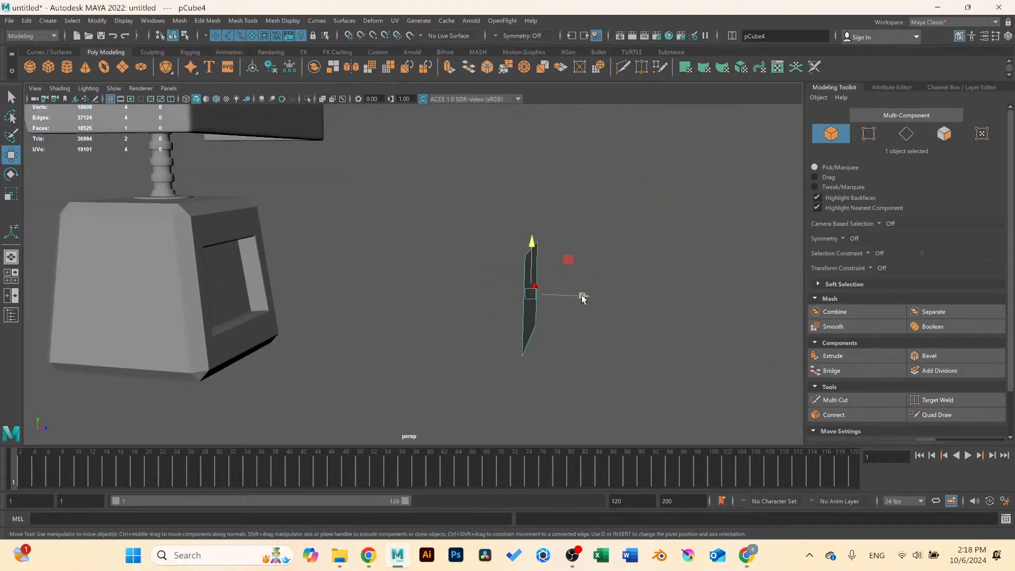
{"action": "left_click_drag", "start_coordinate": [582, 298], "coordinate": [343, 328]}
{"action": "scroll", "coordinate": [217, 250], "scroll_direction": "up", "scroll_amount": 3}
{"action": "key", "text": "e"}
{"action": "key", "text": "ctrl+z"}
{"action": "key", "text": "w"}
{"action": "scroll", "coordinate": [342, 327], "scroll_direction": "up", "scroll_amount": 3}
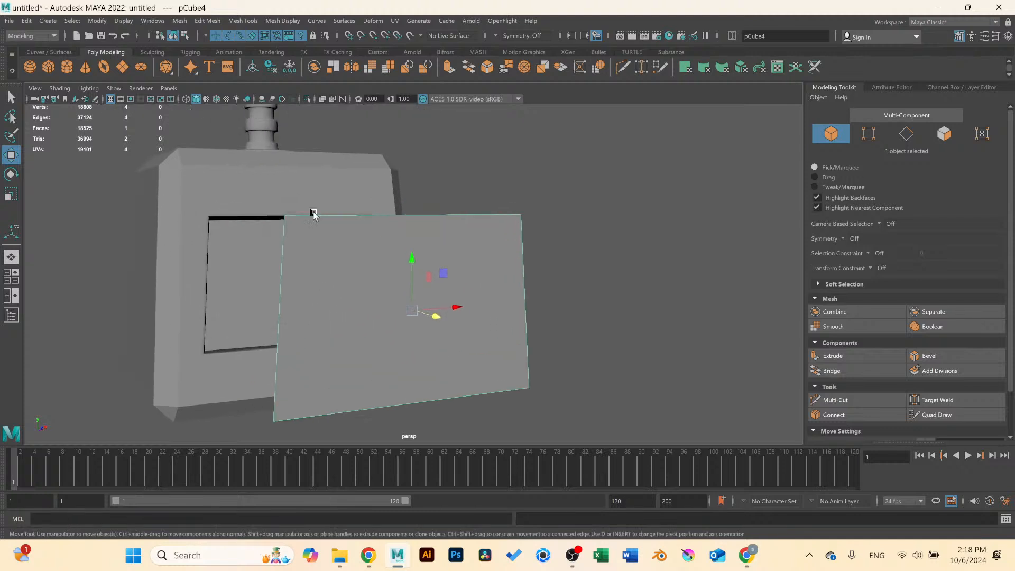
Insert 20 evenly spaced horizontal edge loops across the flat panel using the Insert Edge Loop tool's multiple-loop option.
{"action": "left_click", "coordinate": [243, 20]}
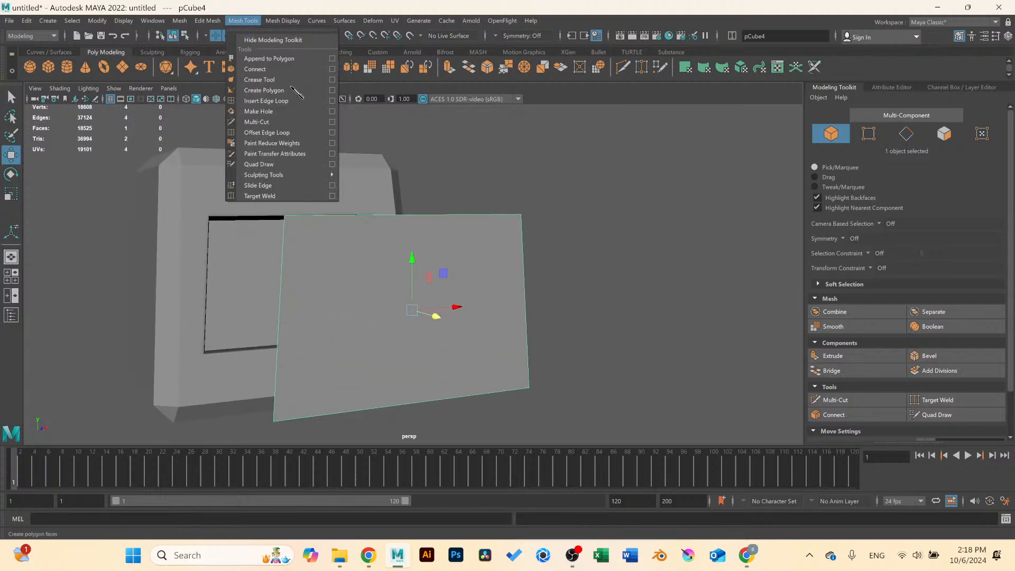
{"action": "left_click", "coordinate": [333, 101]}
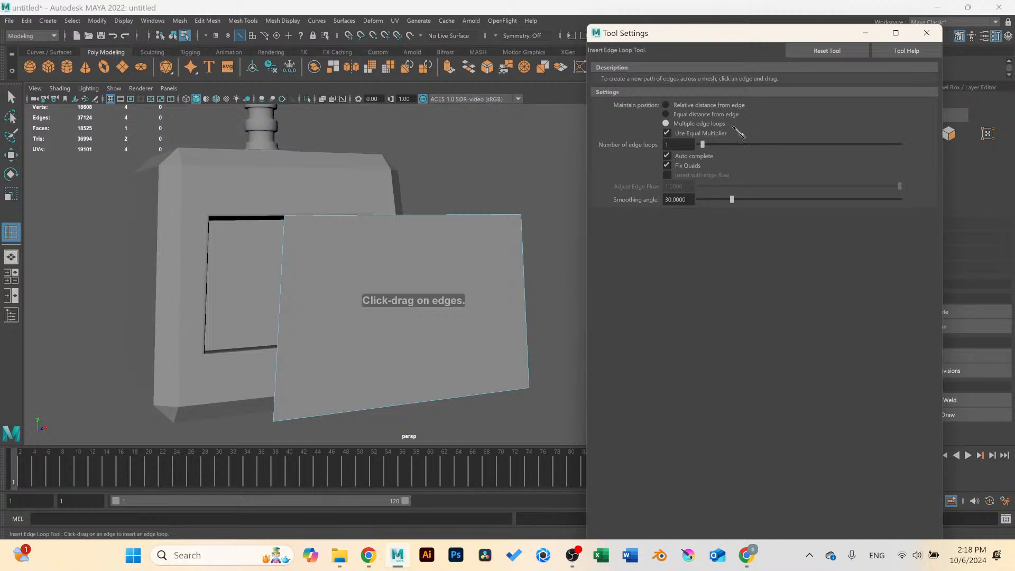
{"action": "left_click", "coordinate": [677, 144]}
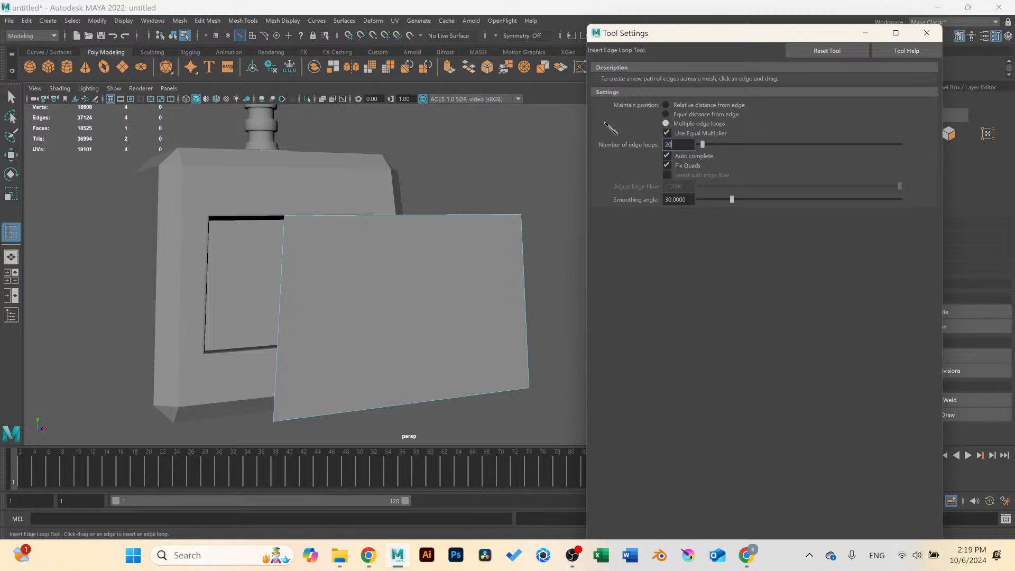
{"action": "left_click", "coordinate": [284, 244]}
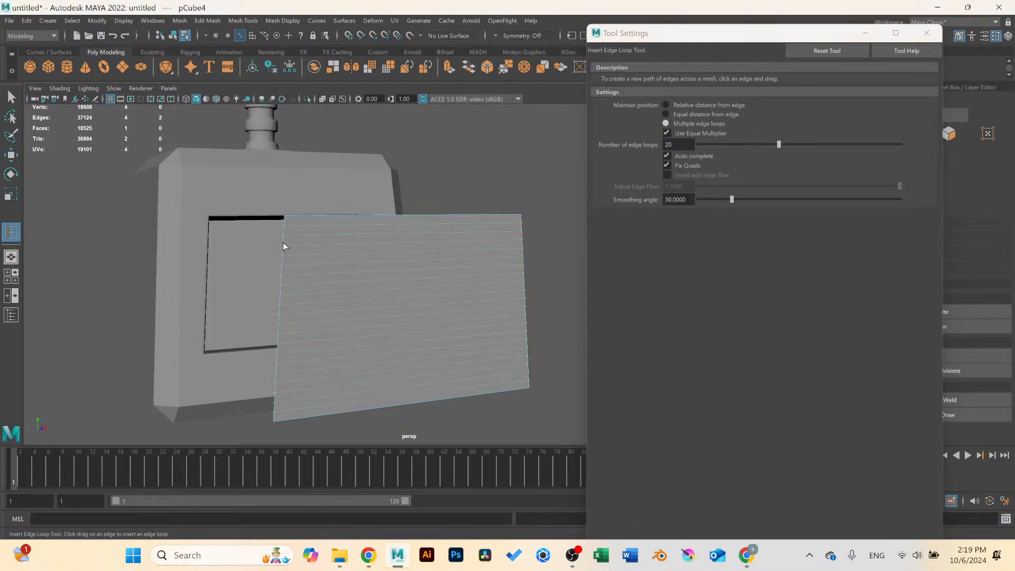
{"action": "left_click", "coordinate": [284, 242]}
{"action": "left_click", "coordinate": [927, 33]}
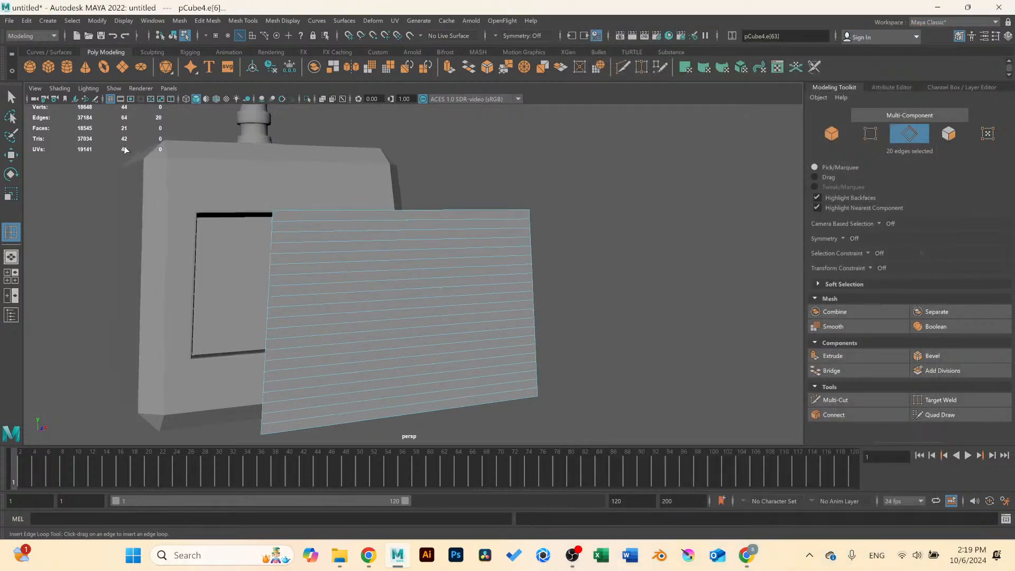
In the front view, select every second strip of the panel, ten in all from the second down, and extrude them outward by 0.112.
{"action": "left_click", "coordinate": [11, 97]}
{"action": "key", "text": "space"}
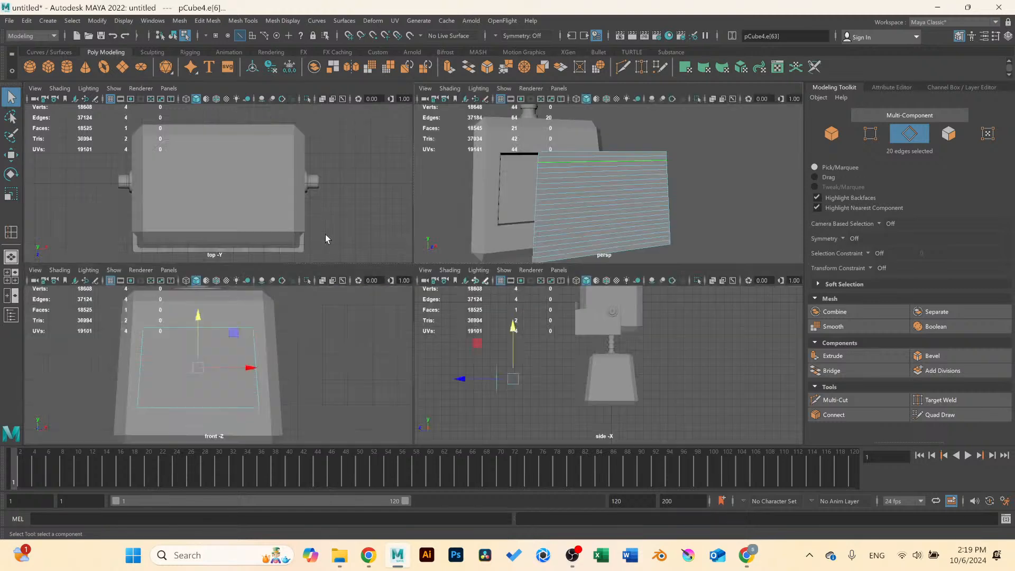
{"action": "key", "text": "space"}
{"action": "right_click_drag", "start_coordinate": [372, 200], "coordinate": [370, 224]}
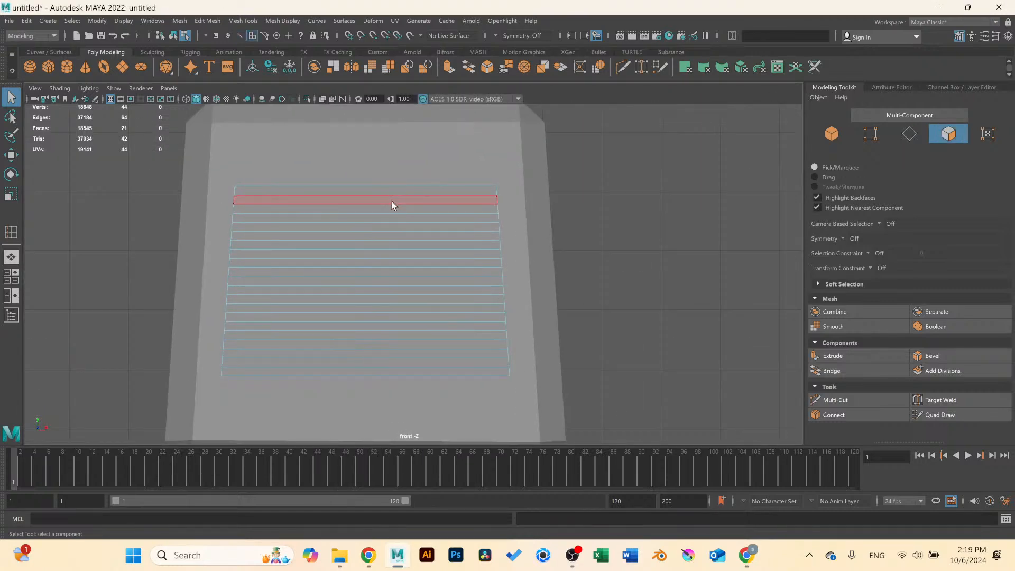
{"action": "left_click", "coordinate": [390, 201]}
{"action": "left_click", "coordinate": [396, 218], "text": "shift"}
{"action": "left_click", "coordinate": [402, 236], "text": "shift"}
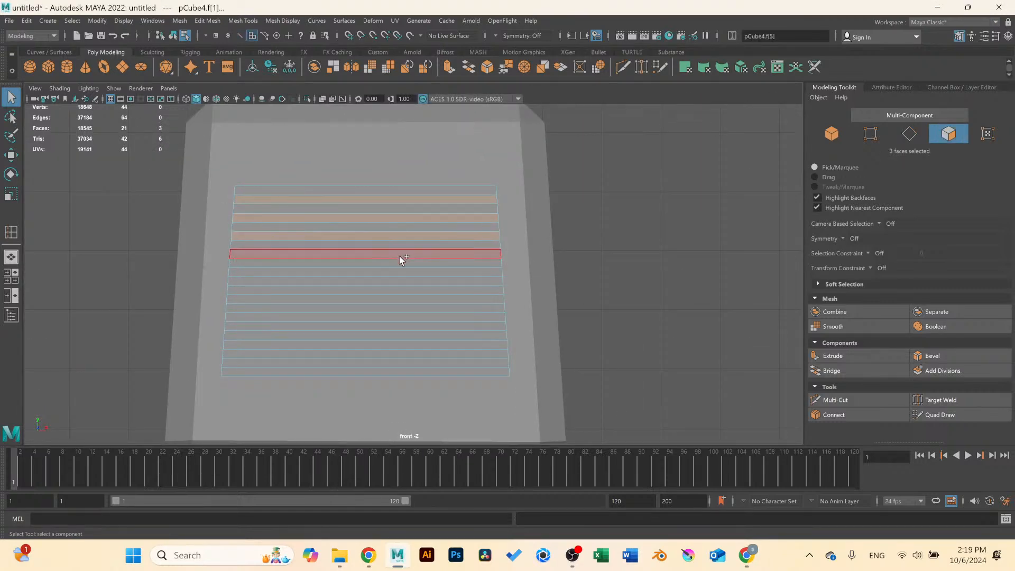
{"action": "left_click", "coordinate": [402, 254], "text": "shift"}
{"action": "left_click", "coordinate": [401, 273], "text": "shift"}
{"action": "left_click", "coordinate": [401, 291], "text": "shift"}
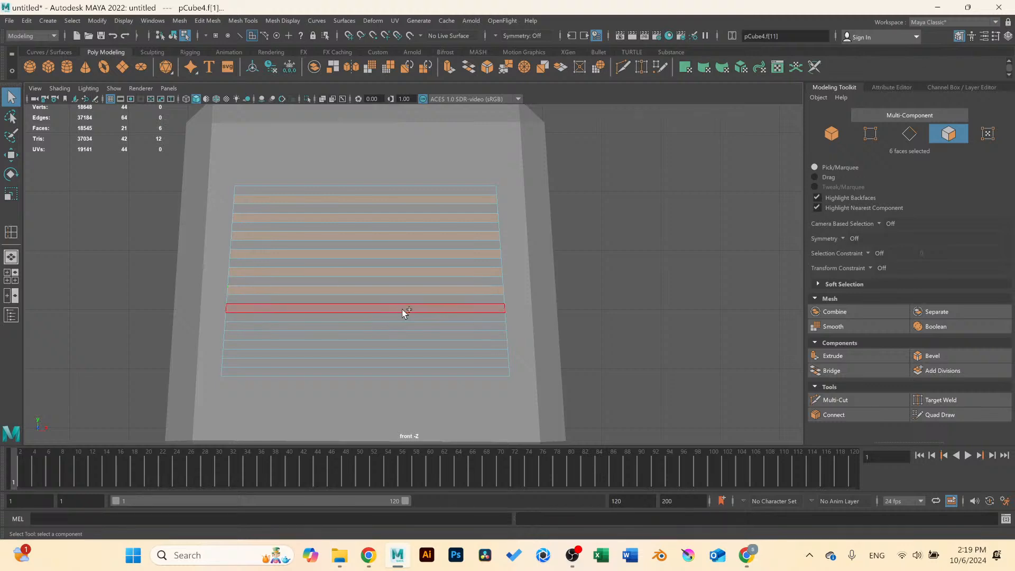
{"action": "left_click", "coordinate": [404, 309], "text": "shift"}
{"action": "left_click", "coordinate": [403, 327], "text": "shift"}
{"action": "left_click", "coordinate": [400, 345], "text": "shift"}
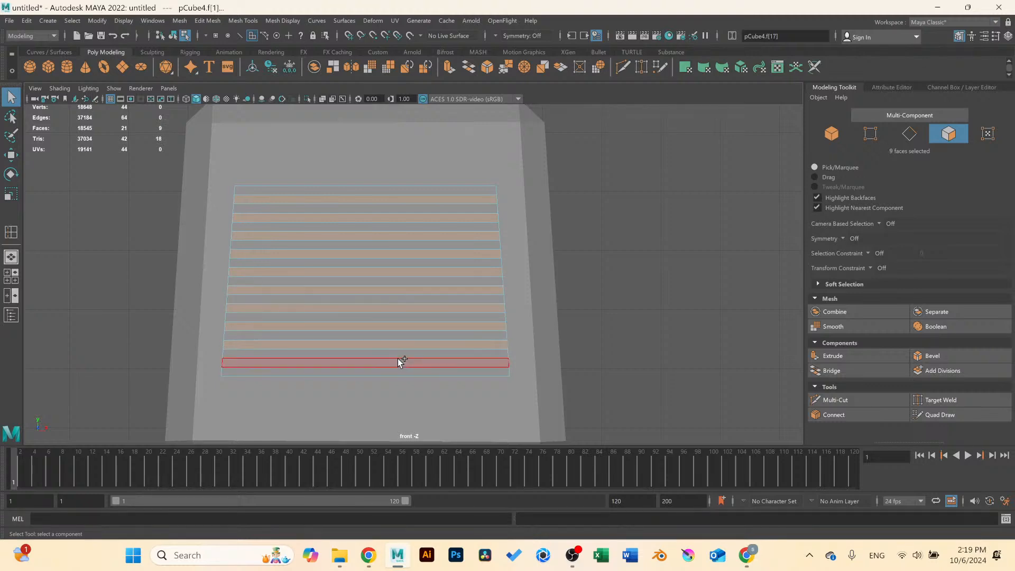
{"action": "left_click", "coordinate": [398, 363], "text": "shift"}
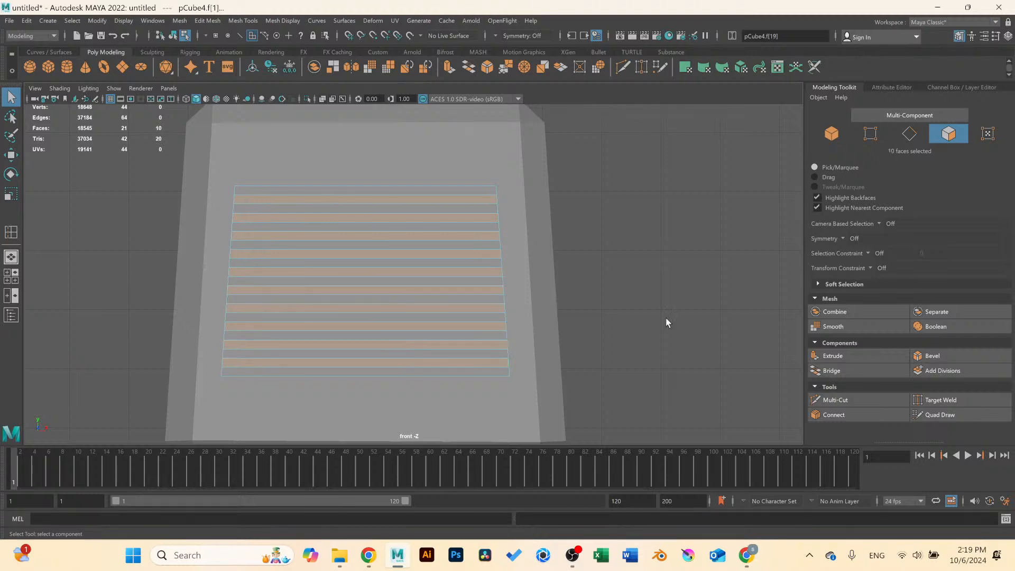
{"action": "left_click", "coordinate": [835, 356]}
{"action": "key", "text": "space"}
{"action": "key", "text": "space"}
{"action": "left_click_drag", "start_coordinate": [567, 216], "coordinate": [393, 234], "text": "alt"}
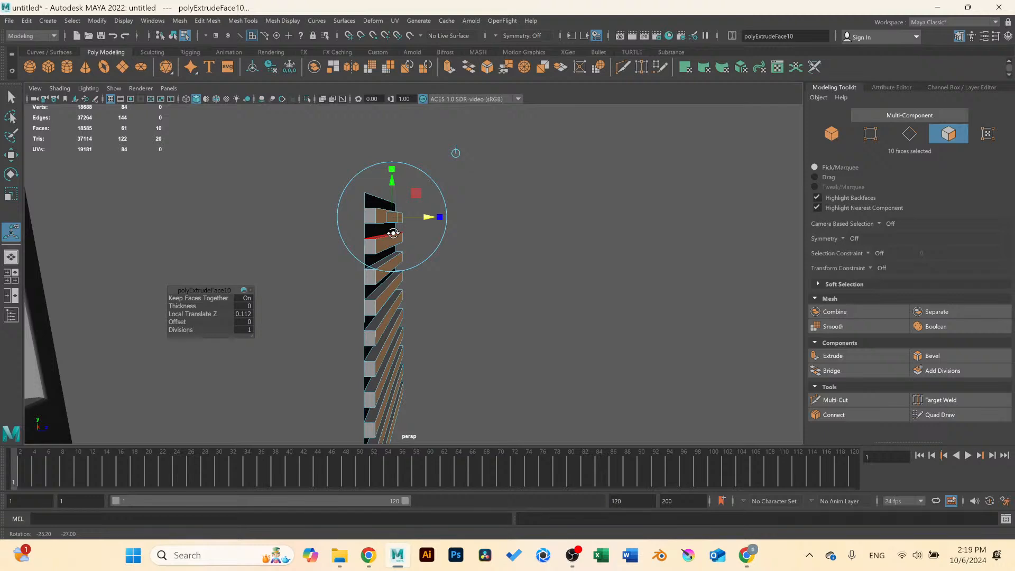
Try to select the extruded slats' faces in the side view, leaving out the flat panel behind them.
{"action": "key", "text": "space"}
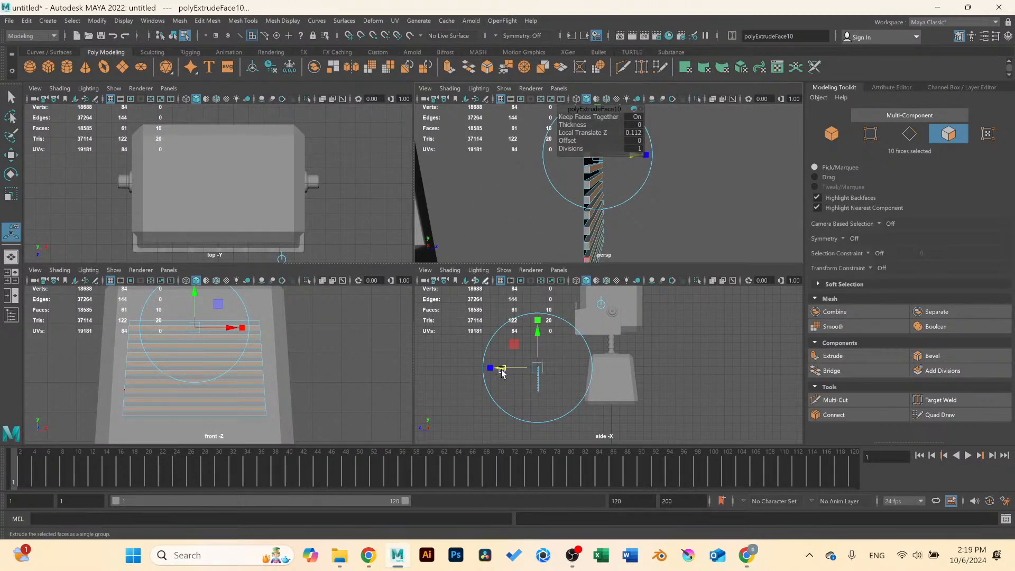
{"action": "key", "text": "space"}
{"action": "middle_click_drag", "start_coordinate": [392, 304], "coordinate": [480, 247], "text": "alt"}
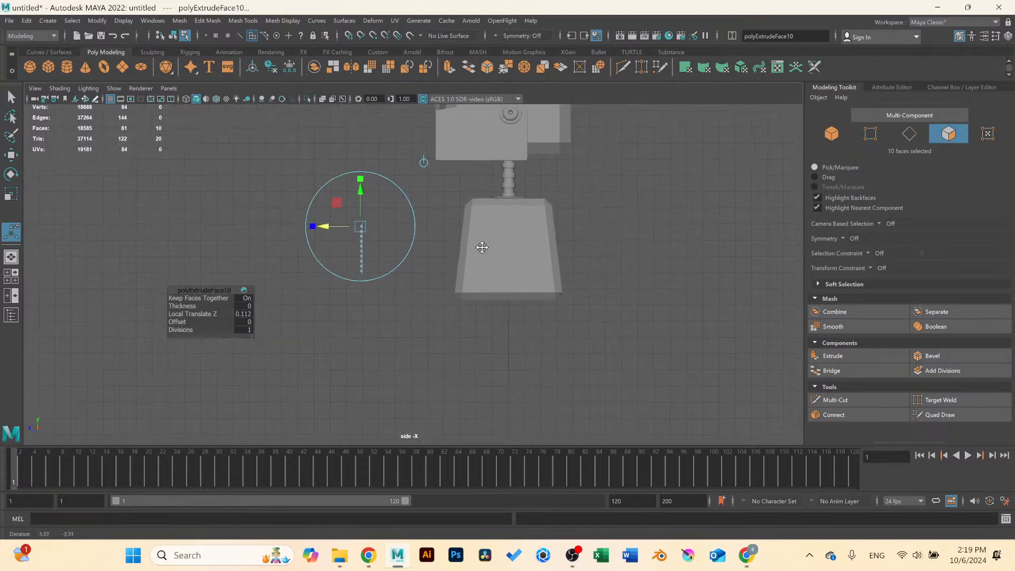
{"action": "right_click_drag", "start_coordinate": [480, 247], "coordinate": [733, 365], "text": "alt"}
{"action": "middle_click_drag", "start_coordinate": [402, 257], "coordinate": [600, 369], "text": "alt"}
{"action": "scroll", "coordinate": [449, 238], "scroll_direction": "up", "scroll_amount": 2}
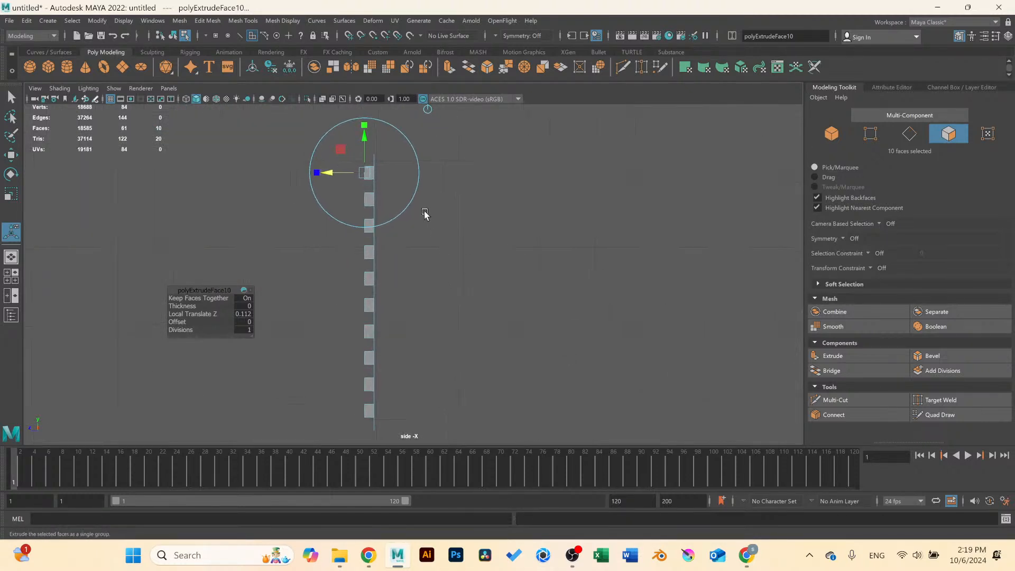
{"action": "left_click", "coordinate": [470, 186]}
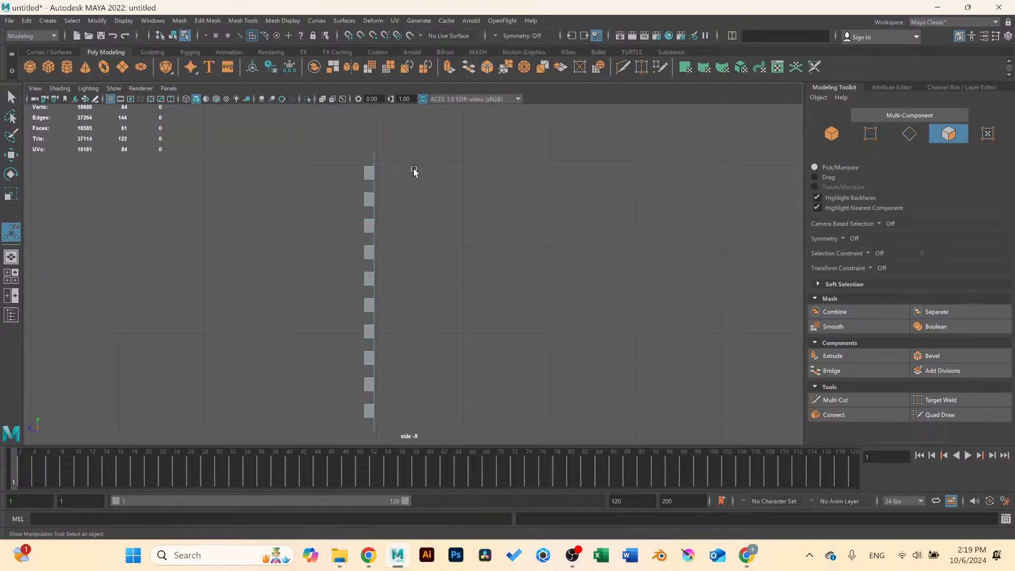
{"action": "left_click_drag", "start_coordinate": [414, 170], "coordinate": [369, 418]}
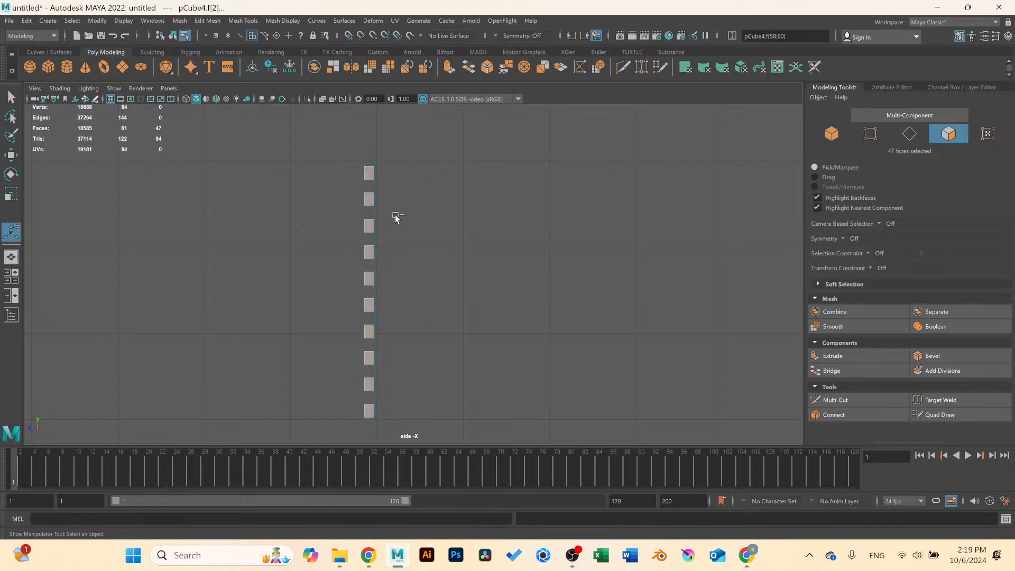
{"action": "key", "text": "ctrl+z"}
{"action": "key", "text": "ctrl+z"}
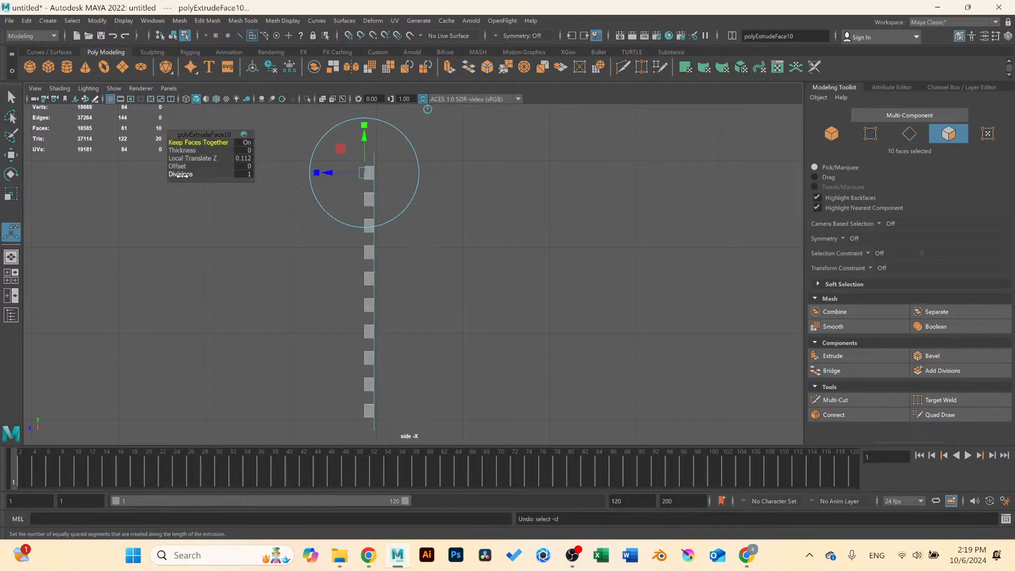
Increase the number of divisions on the slats' face extrusion.
{"action": "left_click_drag", "start_coordinate": [181, 175], "coordinate": [206, 175]}
{"action": "left_click_drag", "start_coordinate": [389, 170], "coordinate": [370, 318]}
{"action": "left_click_drag", "start_coordinate": [366, 397], "coordinate": [369, 411]}
{"action": "key", "text": "space"}
{"action": "key", "text": "space"}
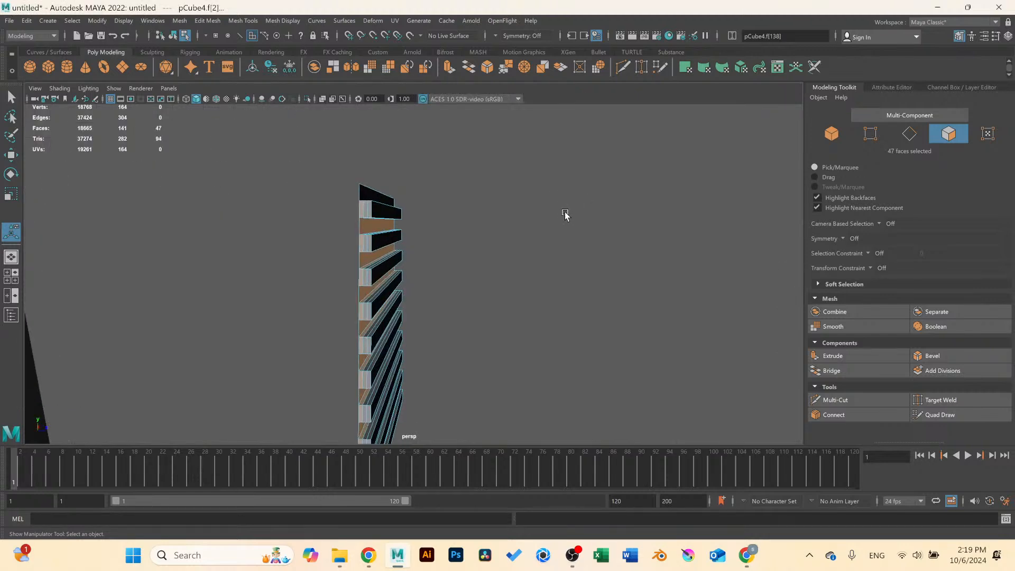
{"action": "left_click_drag", "start_coordinate": [564, 215], "coordinate": [443, 420], "text": "alt"}
{"action": "left_click_drag", "start_coordinate": [442, 270], "coordinate": [492, 237], "text": "alt"}
{"action": "key", "text": "ctrl+z"}
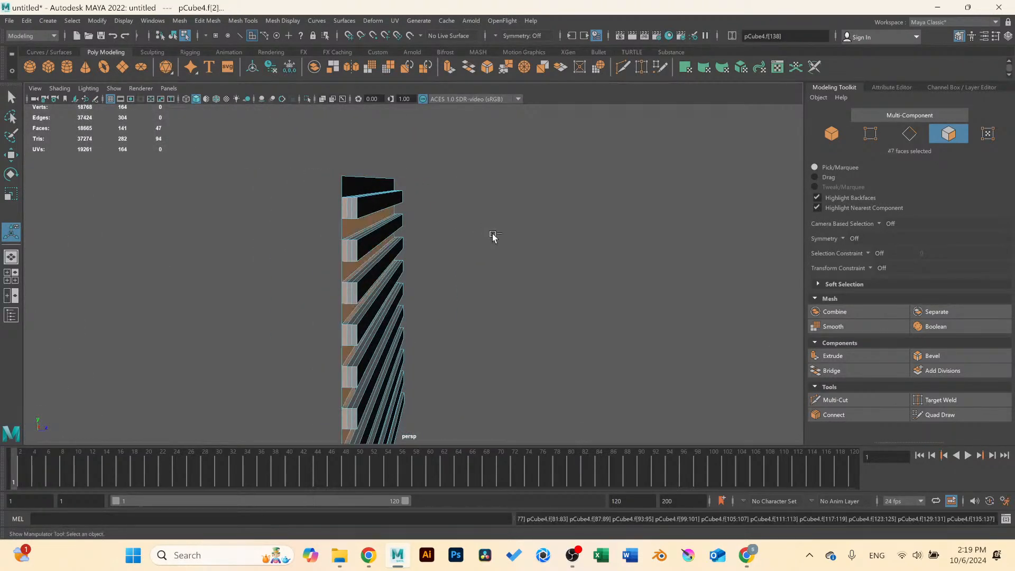
Select all faces of the slat panel, deselect those crossing its middle in the front view, and delete the remaining slat end faces.
{"action": "key", "text": "space"}
{"action": "key", "text": "space"}
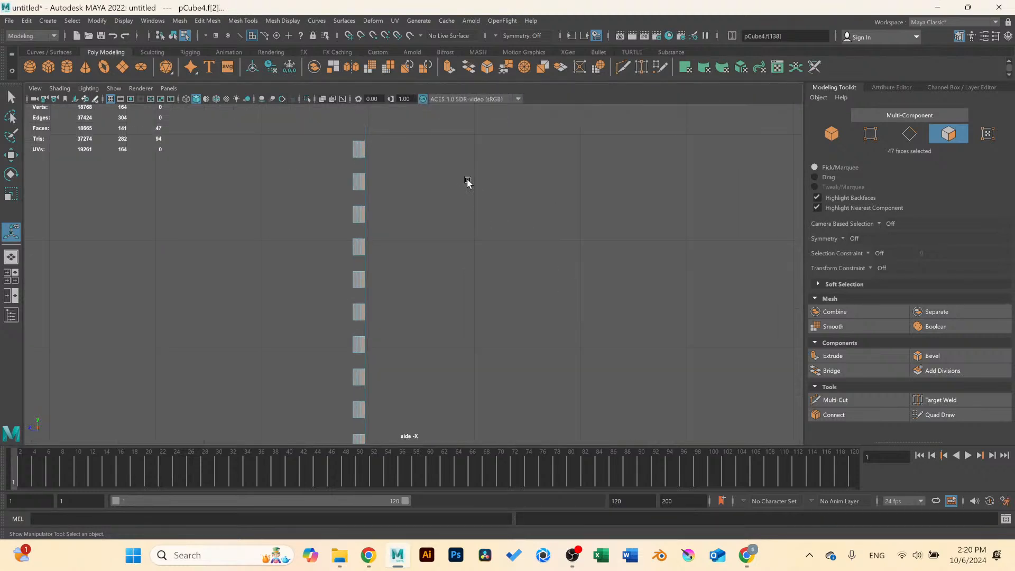
{"action": "scroll", "coordinate": [406, 168], "scroll_direction": "down", "scroll_amount": 6}
{"action": "scroll", "coordinate": [594, 275], "scroll_direction": "up", "scroll_amount": 4}
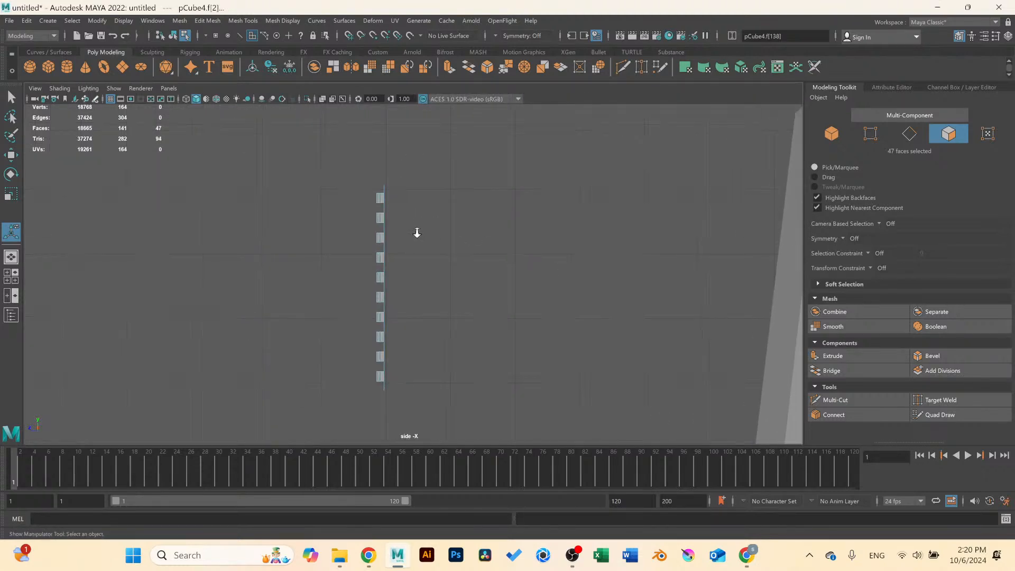
{"action": "left_click_drag", "start_coordinate": [334, 164], "coordinate": [431, 405]}
{"action": "key", "text": "space"}
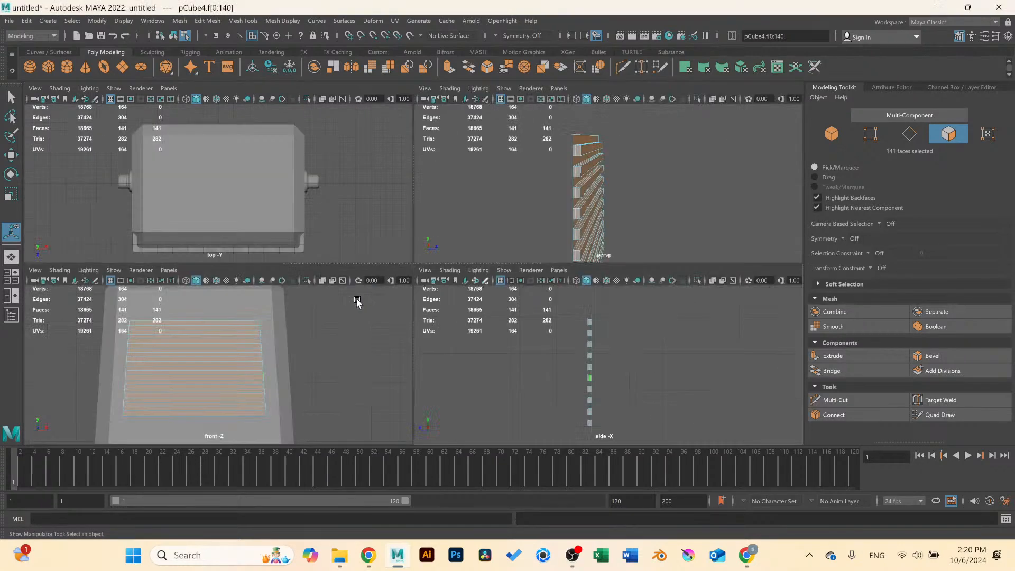
{"action": "key", "text": "space"}
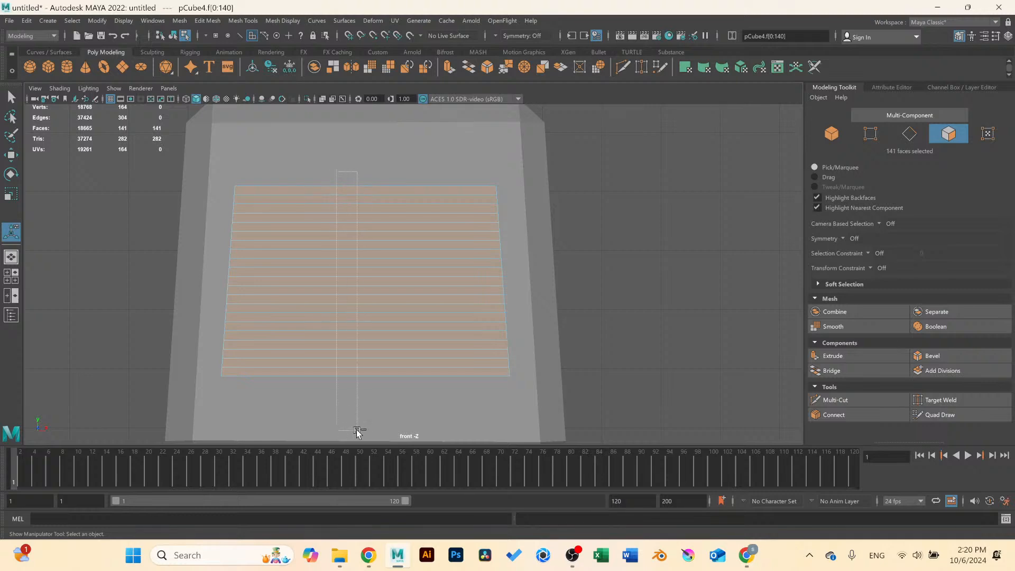
{"action": "left_click_drag", "start_coordinate": [357, 431], "coordinate": [358, 431], "text": "ctrl"}
{"action": "scroll", "coordinate": [465, 245], "scroll_direction": "up", "scroll_amount": 2}
{"action": "mouse_move", "coordinate": [417, 241]}
{"action": "left_mouse_down", "text": "alt"}
{"action": "mouse_move", "coordinate": [379, 238]}
{"action": "mouse_move", "coordinate": [415, 237]}
{"action": "left_mouse_up", "text": "alt"}
{"action": "key", "text": "space"}
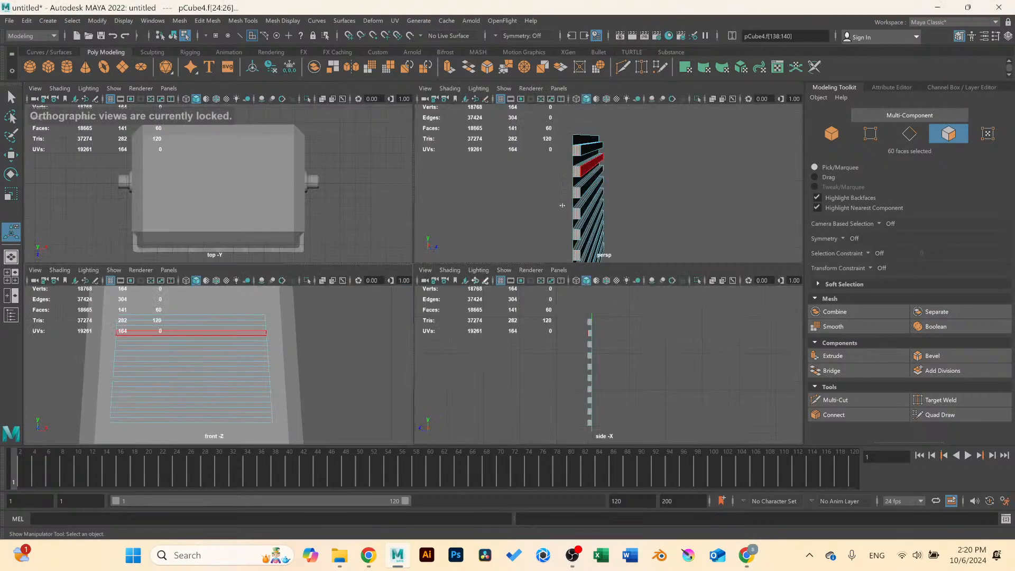
{"action": "key", "text": "space"}
{"action": "left_click_drag", "start_coordinate": [525, 227], "coordinate": [470, 231], "text": "alt"}
Return the slat panel to object mode and turn on its smooth mesh preview.
{"action": "left_click", "coordinate": [320, 233]}
{"action": "right_click", "coordinate": [430, 228]}
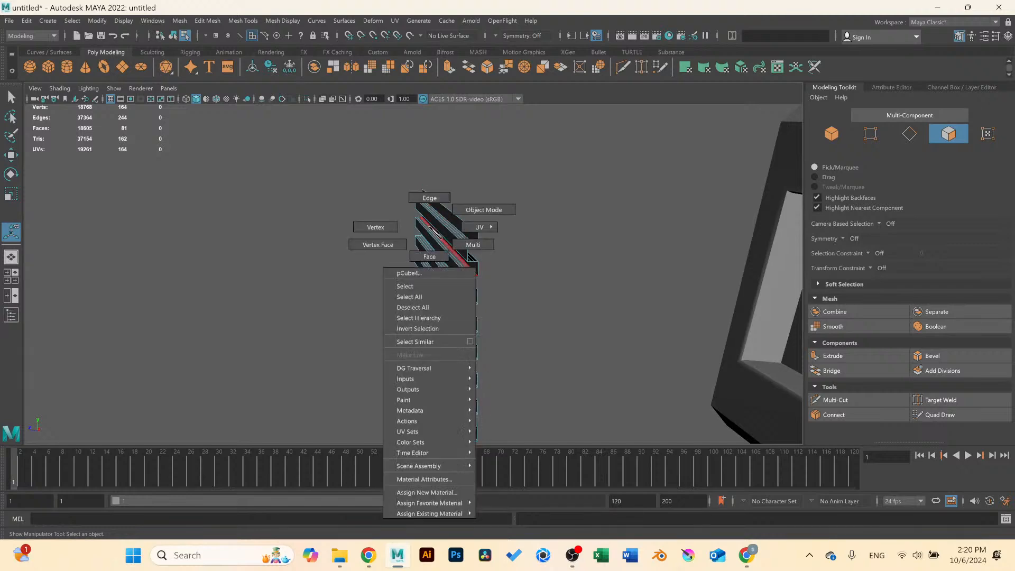
{"action": "right_click_drag", "start_coordinate": [433, 233], "coordinate": [468, 207]}
{"action": "left_click", "coordinate": [464, 202]}
{"action": "left_click", "coordinate": [422, 271]}
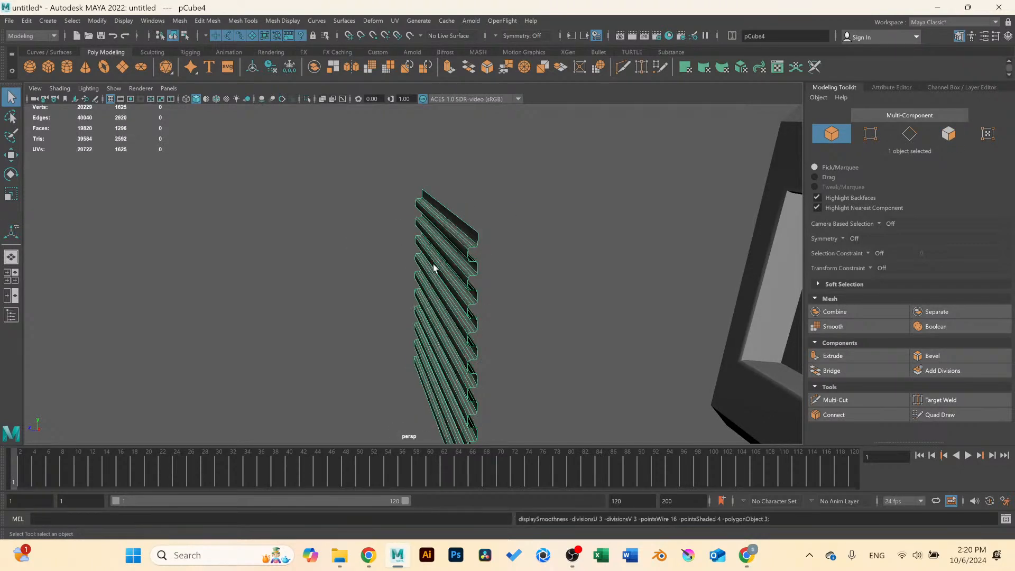
Move the smoothed slat panel into the recess on the front of the lower block.
{"action": "left_click", "coordinate": [336, 222]}
{"action": "left_click_drag", "start_coordinate": [336, 222], "coordinate": [283, 229], "text": "alt"}
{"action": "left_click", "coordinate": [410, 314]}
{"action": "key", "text": "w"}
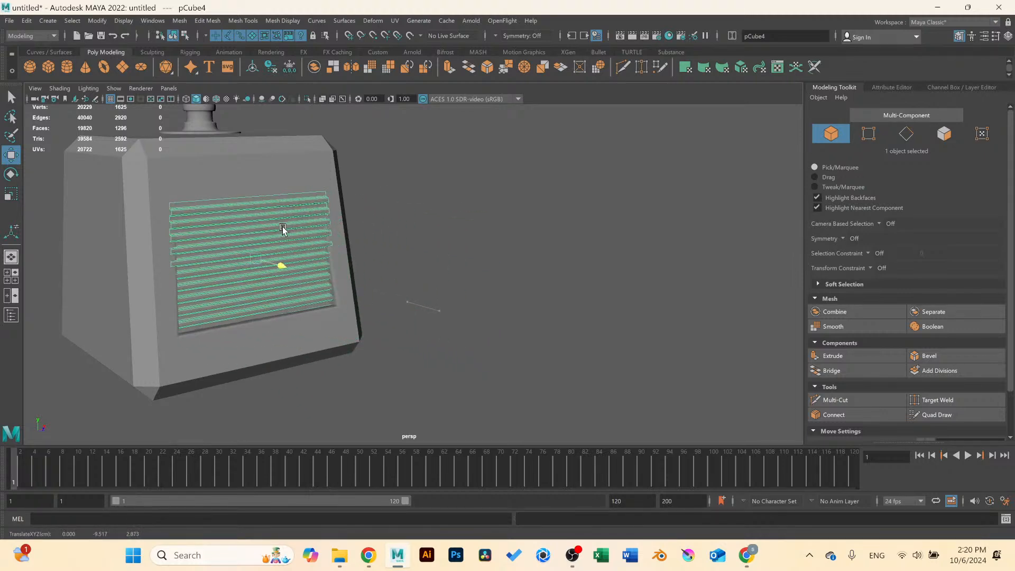
Rotate the slat panel in the wireframe side view to match the slope of the block's front face.
{"action": "key", "text": "e"}
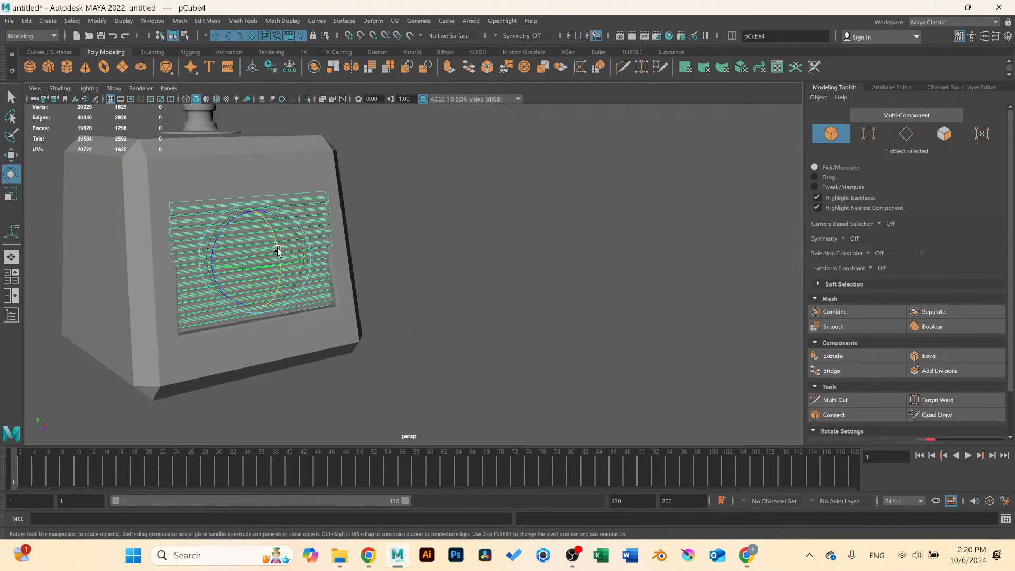
{"action": "key", "text": "space"}
{"action": "key", "text": "f"}
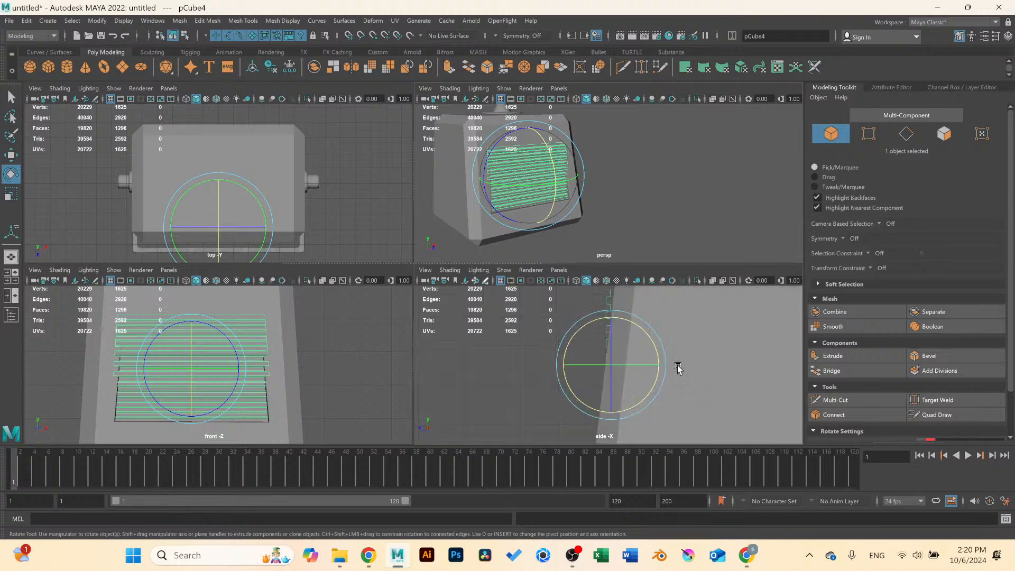
{"action": "key", "text": "space"}
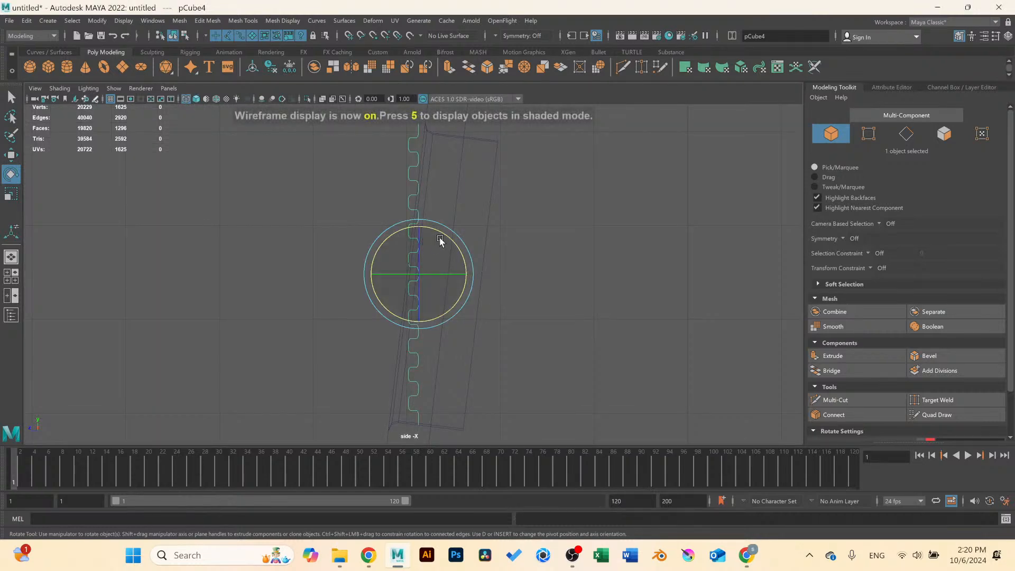
{"action": "left_click_drag", "start_coordinate": [439, 236], "coordinate": [447, 234]}
{"action": "key", "text": "ctrl+z"}
{"action": "key", "text": "w"}
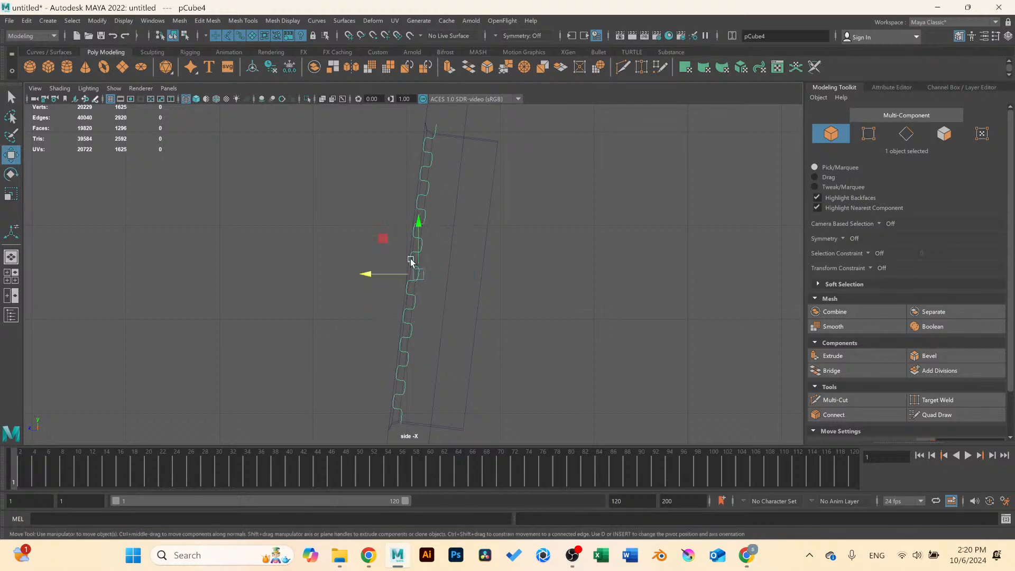
Adjust the slat panel's depth so it sits properly inside the sloped recess, and deselect it.
{"action": "left_click_drag", "start_coordinate": [371, 274], "coordinate": [366, 275]}
{"action": "key", "text": "space"}
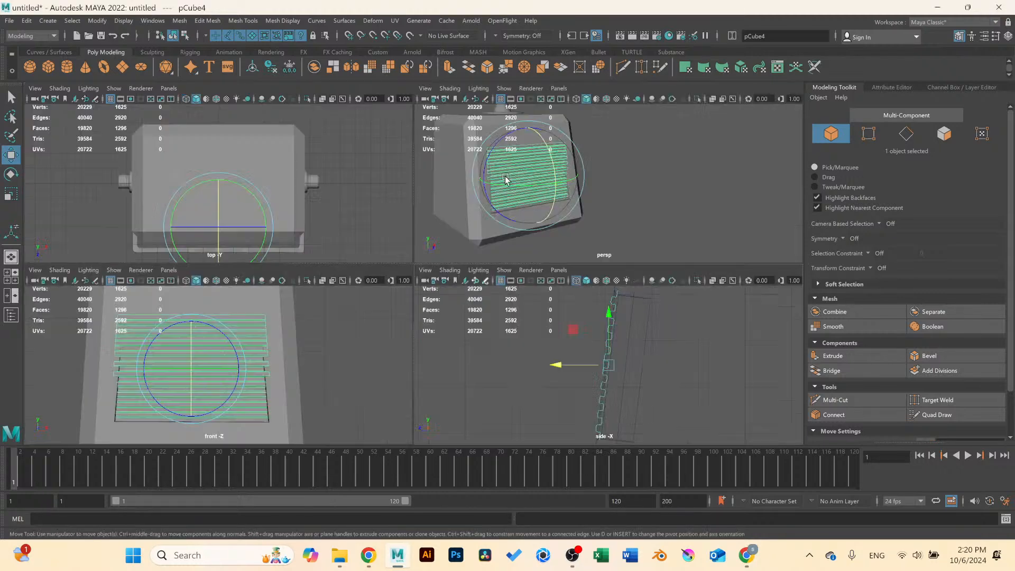
{"action": "key", "text": "space"}
{"action": "scroll", "coordinate": [299, 249], "scroll_direction": "up", "scroll_amount": 2}
{"action": "left_click_drag", "start_coordinate": [256, 249], "coordinate": [312, 273], "text": "alt"}
{"action": "scroll", "coordinate": [213, 270], "scroll_direction": "up", "scroll_amount": 3}
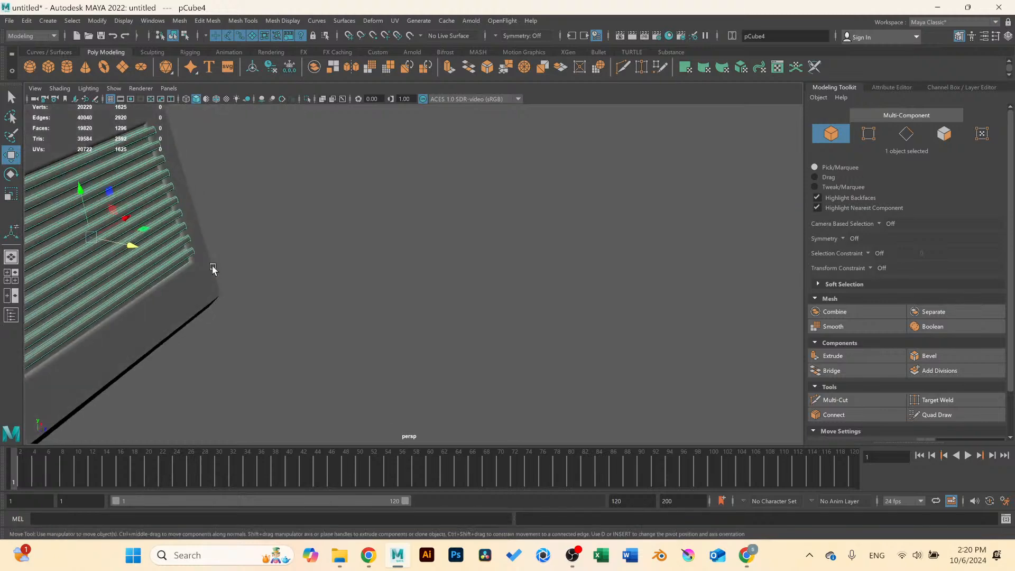
{"action": "left_click_drag", "start_coordinate": [184, 272], "coordinate": [470, 290], "text": "alt"}
{"action": "left_click_drag", "start_coordinate": [340, 261], "coordinate": [337, 261]}
{"action": "left_click", "coordinate": [485, 227]}
Examine the lower block with its slatted vent, the neck and the underside of the model from several angles.
{"action": "scroll", "coordinate": [487, 243], "scroll_direction": "down", "scroll_amount": 4}
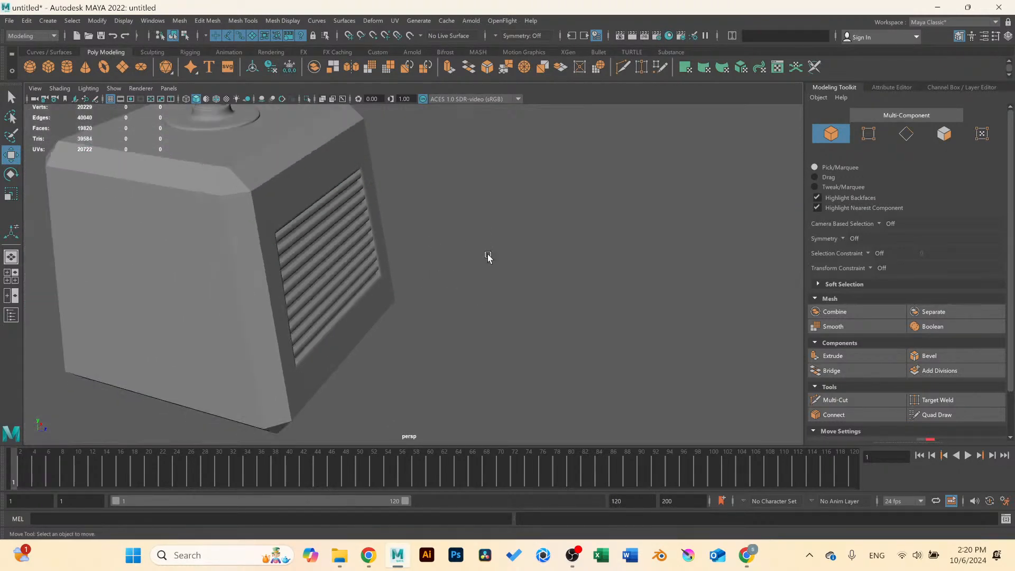
{"action": "left_click_drag", "start_coordinate": [488, 256], "coordinate": [307, 312], "text": "alt"}
{"action": "scroll", "coordinate": [475, 257], "scroll_direction": "down", "scroll_amount": 2}
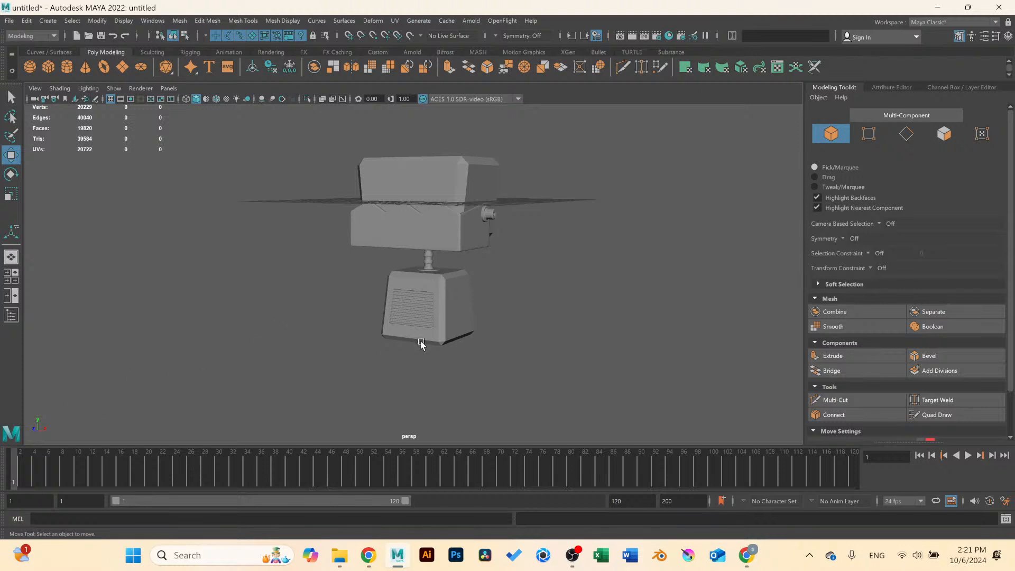
{"action": "scroll", "coordinate": [422, 344], "scroll_direction": "up", "scroll_amount": 4}
{"action": "middle_click_drag", "start_coordinate": [435, 345], "coordinate": [434, 282], "text": "alt"}
{"action": "left_click_drag", "start_coordinate": [434, 282], "coordinate": [426, 251], "text": "alt"}
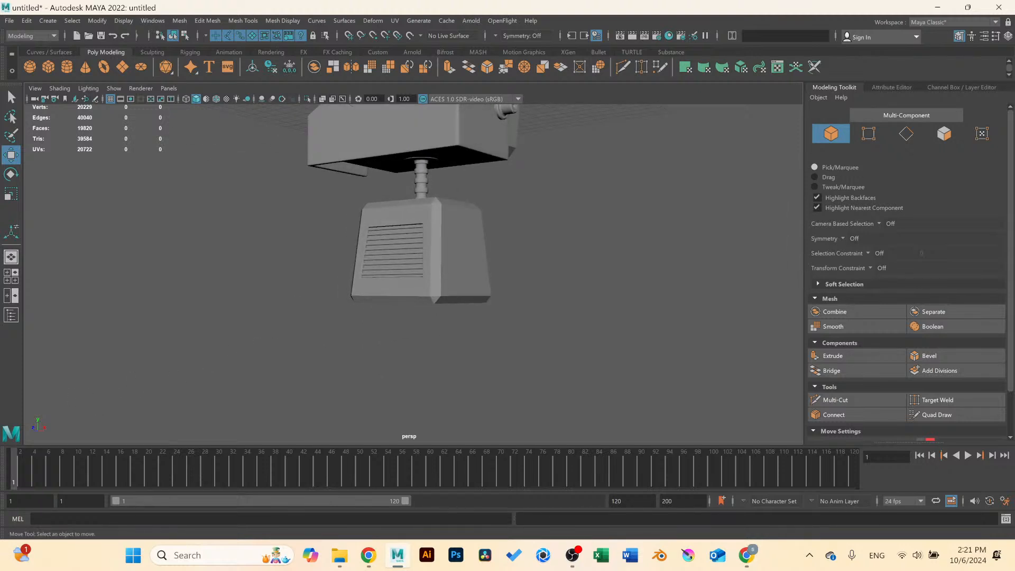
{"action": "key", "text": "alt+Tab"}
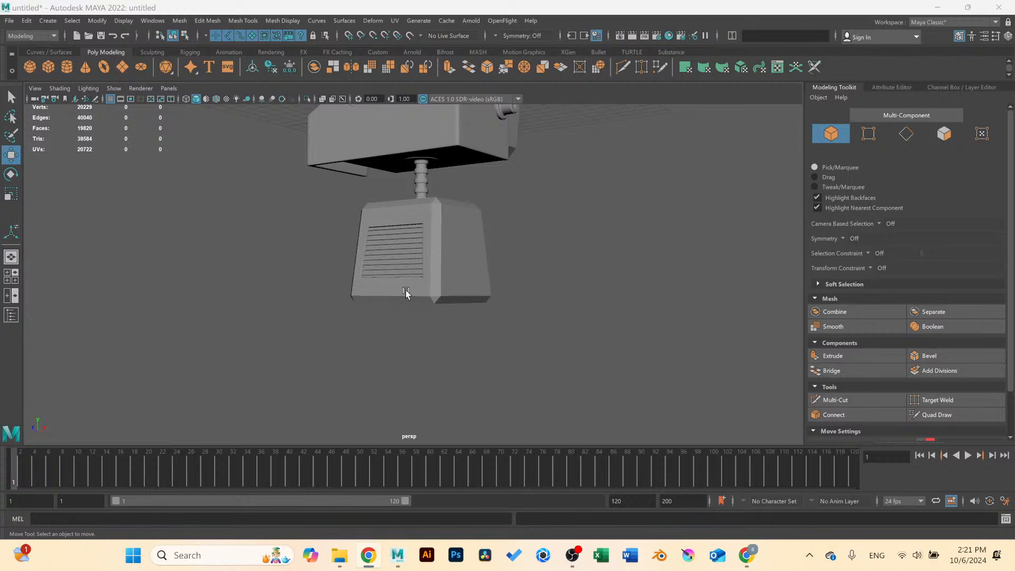
{"action": "mouse_move", "coordinate": [441, 280]}
{"action": "left_mouse_down", "text": "alt"}
{"action": "mouse_move", "coordinate": [422, 295]}
{"action": "mouse_move", "coordinate": [419, 317]}
{"action": "mouse_move", "coordinate": [428, 317]}
{"action": "mouse_move", "coordinate": [430, 293]}
{"action": "mouse_move", "coordinate": [411, 310]}
{"action": "mouse_move", "coordinate": [378, 316]}
{"action": "mouse_move", "coordinate": [411, 316]}
{"action": "mouse_move", "coordinate": [431, 288]}
{"action": "left_mouse_up", "text": "alt"}
{"action": "scroll", "coordinate": [432, 289], "scroll_direction": "up", "scroll_amount": 3}
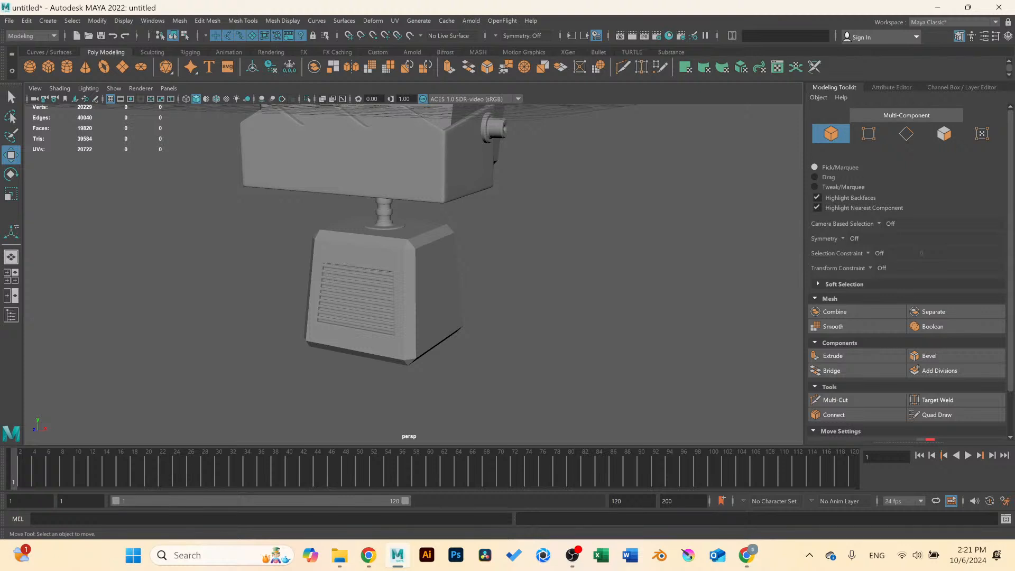
{"action": "scroll", "coordinate": [344, 302], "scroll_direction": "up", "scroll_amount": 3}
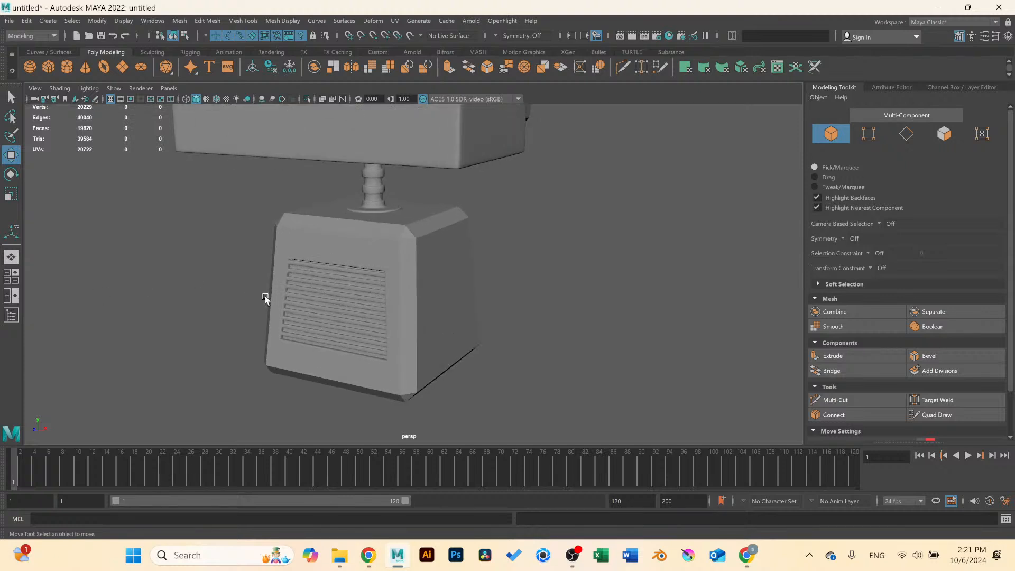
{"action": "scroll", "coordinate": [344, 301], "scroll_direction": "down", "scroll_amount": 3}
{"action": "middle_click_drag", "start_coordinate": [453, 290], "coordinate": [414, 265], "text": "alt"}
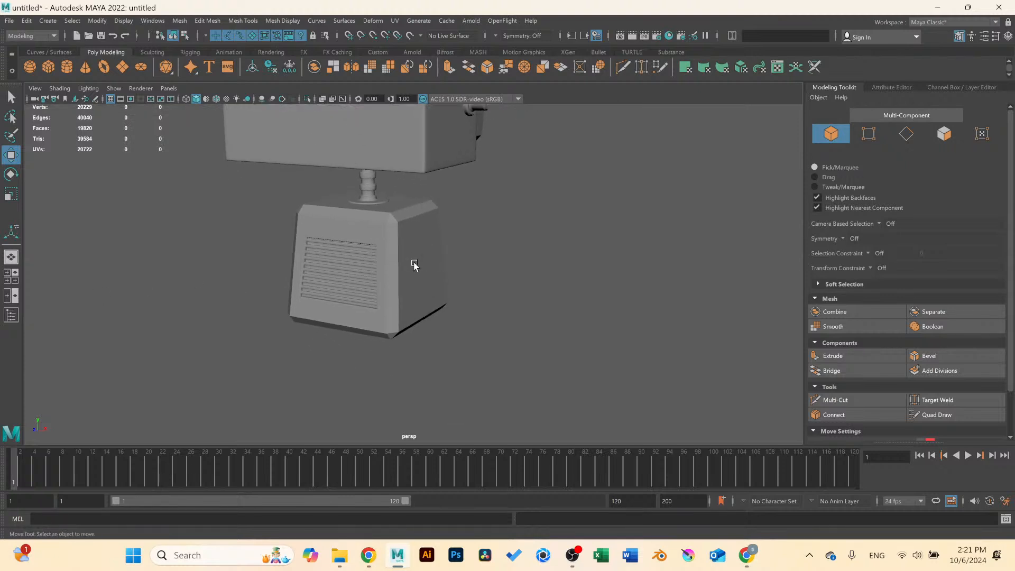
{"action": "scroll", "coordinate": [414, 264], "scroll_direction": "down", "scroll_amount": 3}
{"action": "left_click_drag", "start_coordinate": [360, 288], "coordinate": [386, 253], "text": "alt"}
Create a polygon cylinder and move it down below the lower block.
{"action": "left_click", "coordinate": [67, 67]}
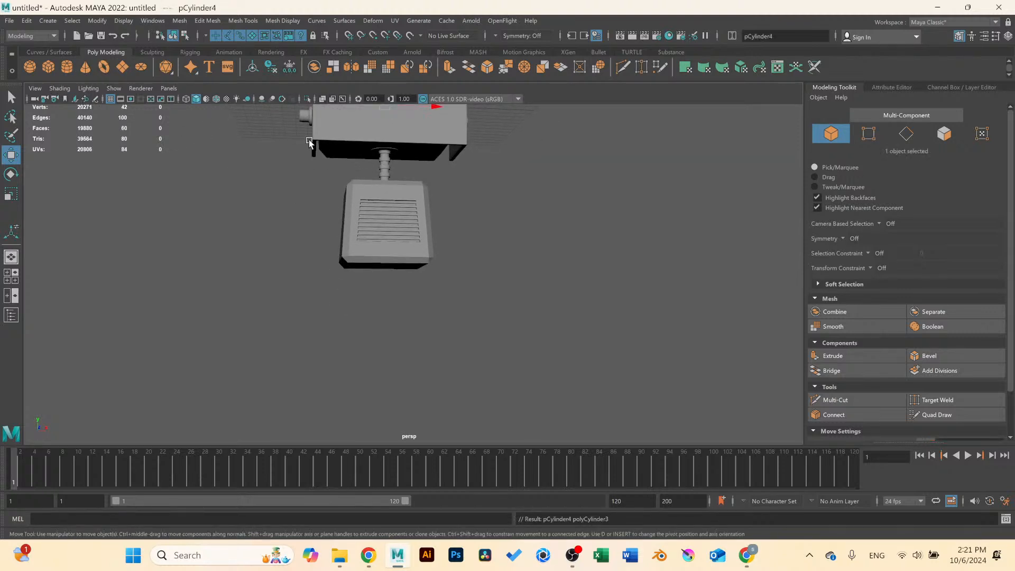
{"action": "left_click_drag", "start_coordinate": [309, 140], "coordinate": [420, 272], "text": "alt"}
{"action": "scroll", "coordinate": [414, 299], "scroll_direction": "up", "scroll_amount": 3}
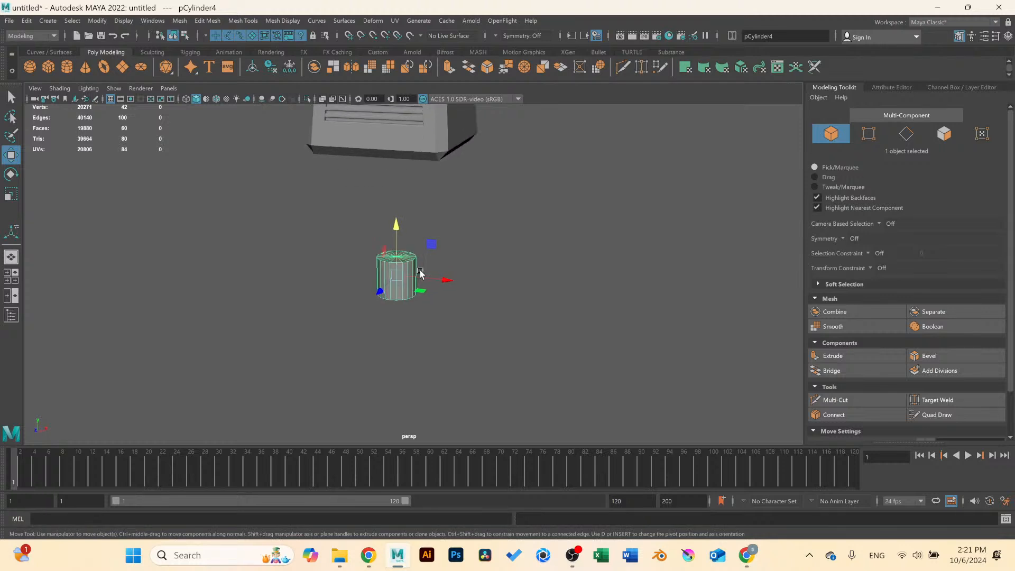
{"action": "scroll", "coordinate": [420, 273], "scroll_direction": "up", "scroll_amount": 1}
Rotate the cylinder 90° about X and turn it about Y so its axis lies horizontally from side to side.
{"action": "key", "text": "e"}
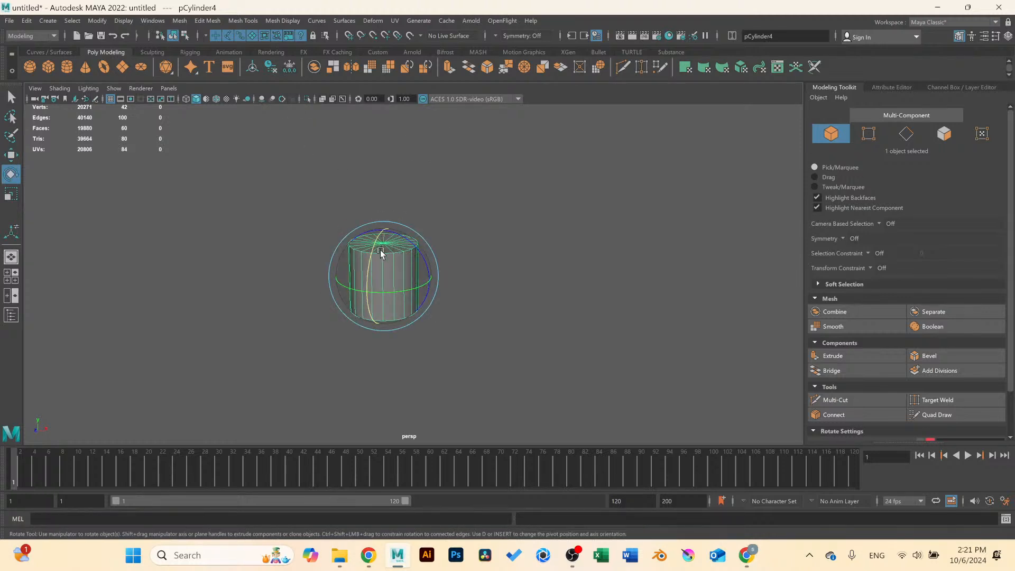
{"action": "left_click_drag", "start_coordinate": [371, 252], "coordinate": [368, 287]}
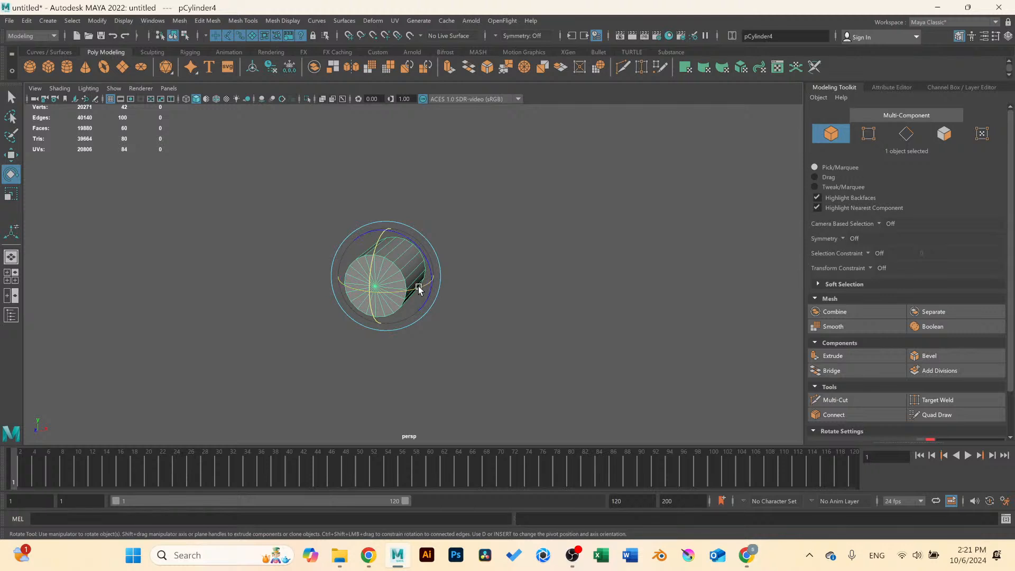
{"action": "left_click_drag", "start_coordinate": [419, 290], "coordinate": [372, 289]}
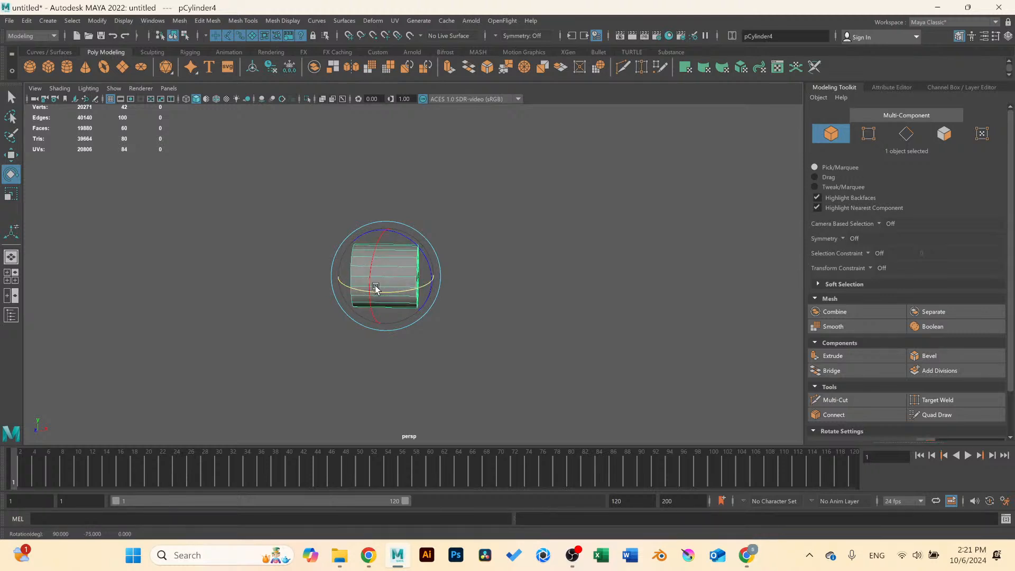
{"action": "scroll", "coordinate": [373, 288], "scroll_direction": "down", "scroll_amount": 5}
{"action": "key", "text": "r"}
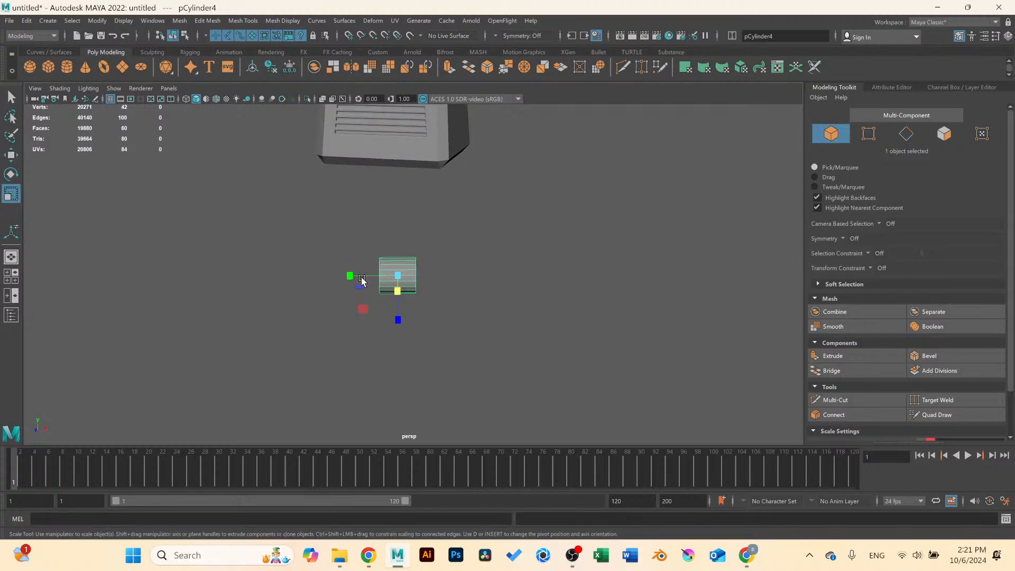
{"action": "key", "text": "e"}
{"action": "mouse_move", "coordinate": [402, 291]}
{"action": "left_mouse_down"}
{"action": "mouse_move", "coordinate": [390, 291]}
{"action": "mouse_move", "coordinate": [402, 286]}
{"action": "left_mouse_up"}
Scale the cylinder along its axis to about 0.51 of its length in the front view.
{"action": "key", "text": "w"}
{"action": "key", "text": "space"}
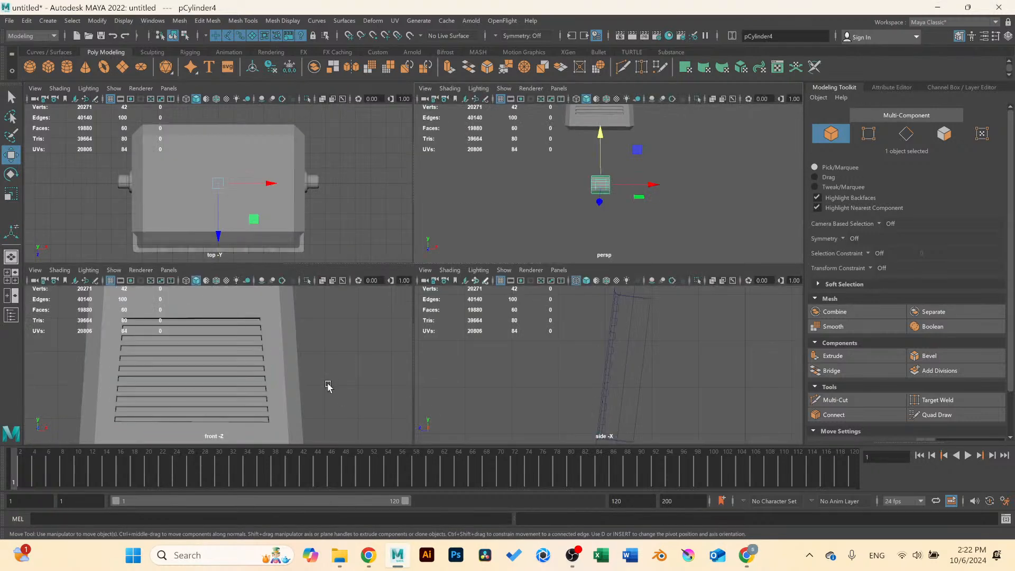
{"action": "key", "text": "space"}
{"action": "scroll", "coordinate": [334, 357], "scroll_direction": "down", "scroll_amount": 4}
{"action": "middle_click_drag", "start_coordinate": [401, 206], "coordinate": [401, 138], "text": "alt"}
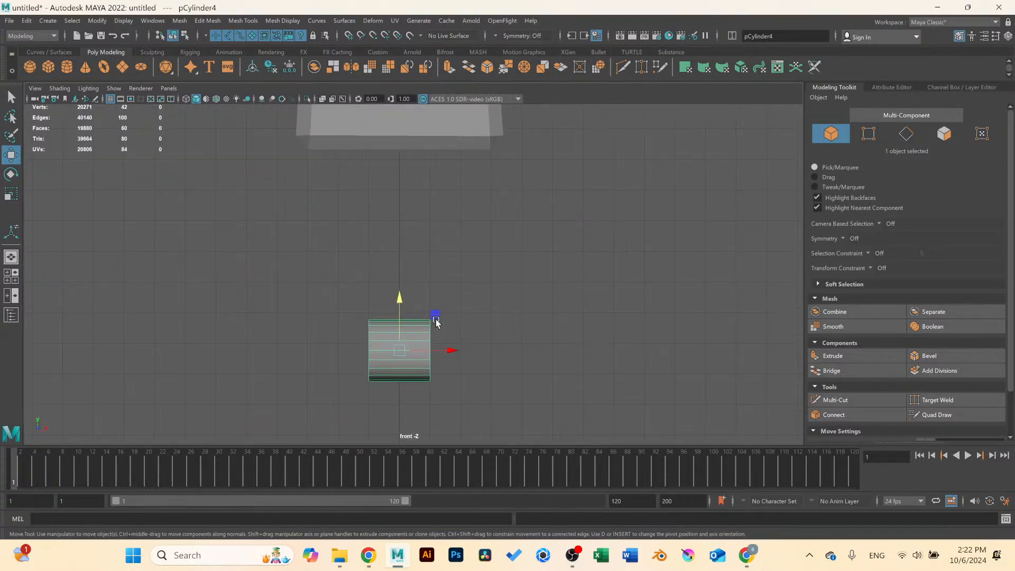
{"action": "key", "text": "r"}
{"action": "left_click_drag", "start_coordinate": [356, 349], "coordinate": [375, 353]}
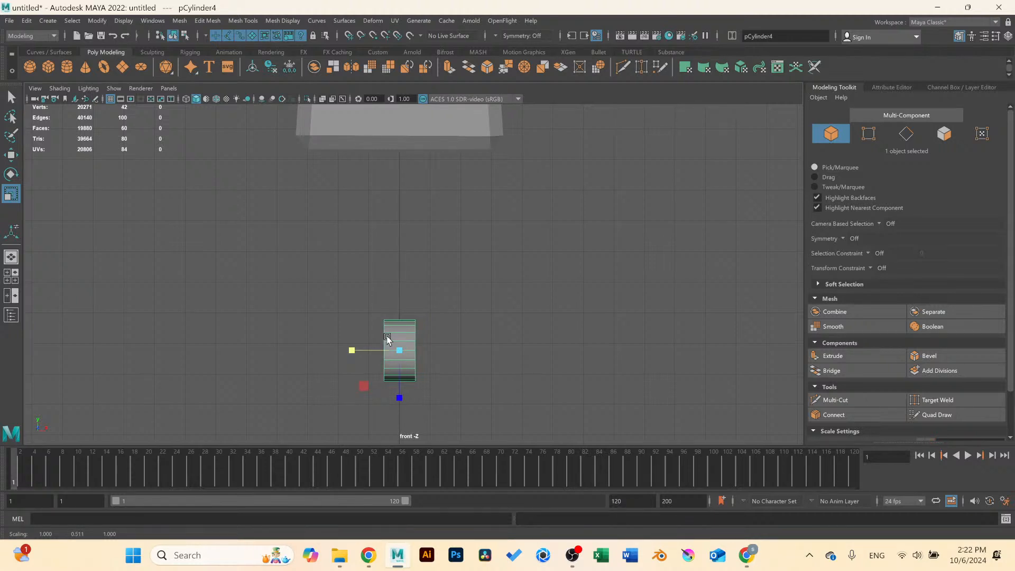
Enlarge the cylinder slightly and move it straight up against the underside of the lower block.
{"action": "key", "text": "w"}
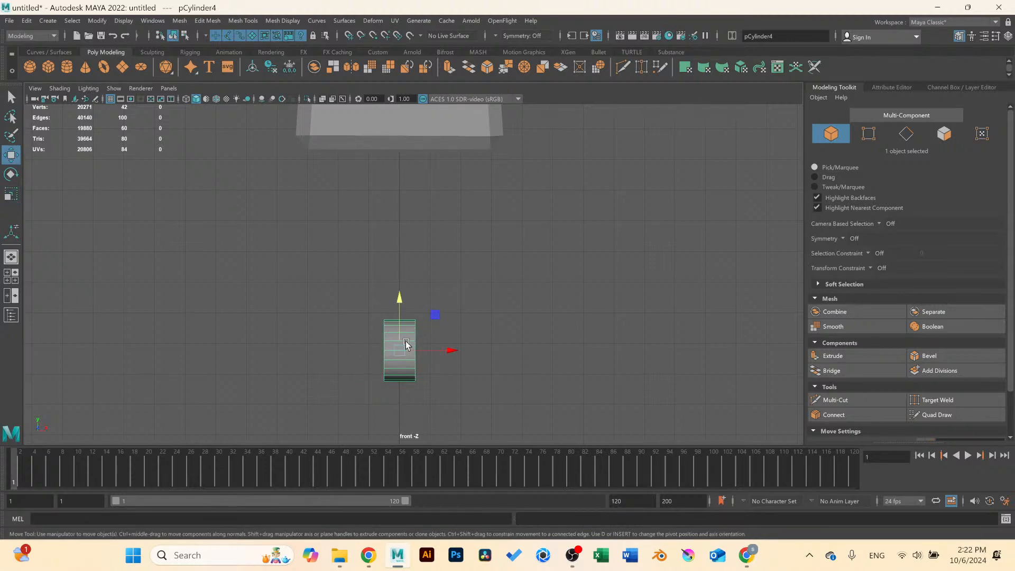
{"action": "key", "text": "r"}
{"action": "left_click_drag", "start_coordinate": [404, 347], "coordinate": [402, 352]}
{"action": "key", "text": "w"}
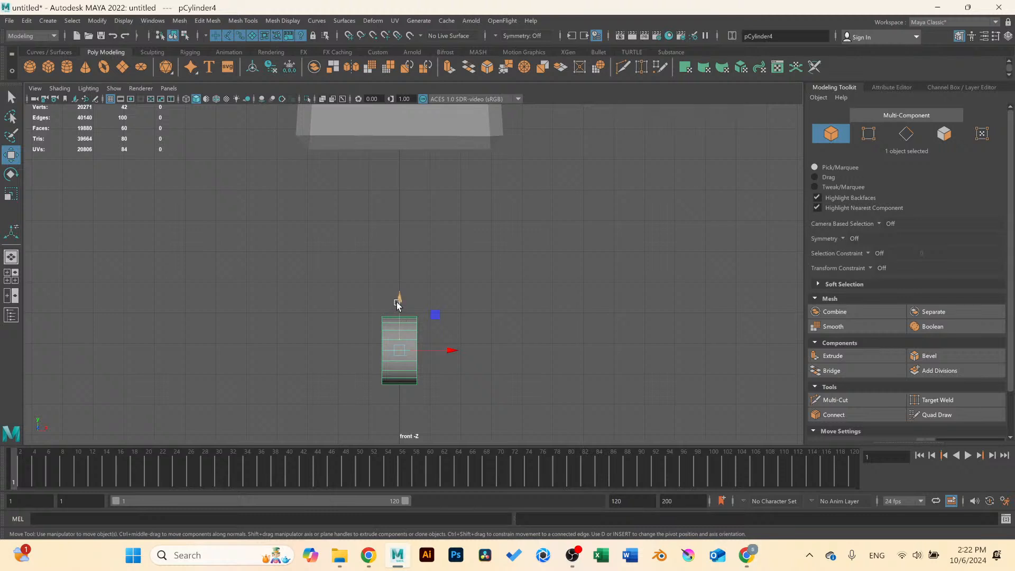
{"action": "left_click_drag", "start_coordinate": [398, 306], "coordinate": [400, 112]}
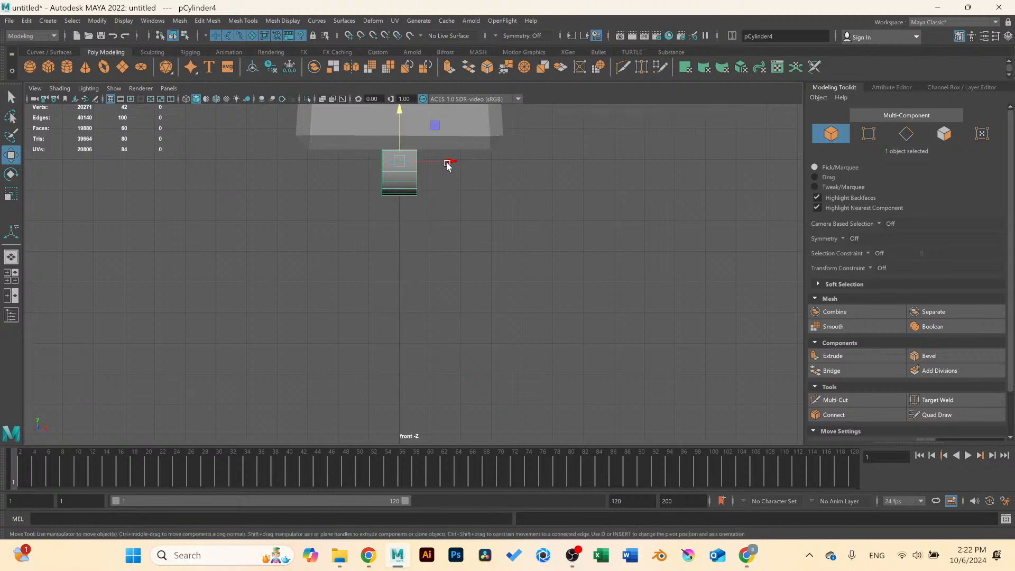
Move the cylinder sideways along X to about -1.632, beneath one side of the lower block.
{"action": "left_click_drag", "start_coordinate": [428, 168], "coordinate": [372, 167]}
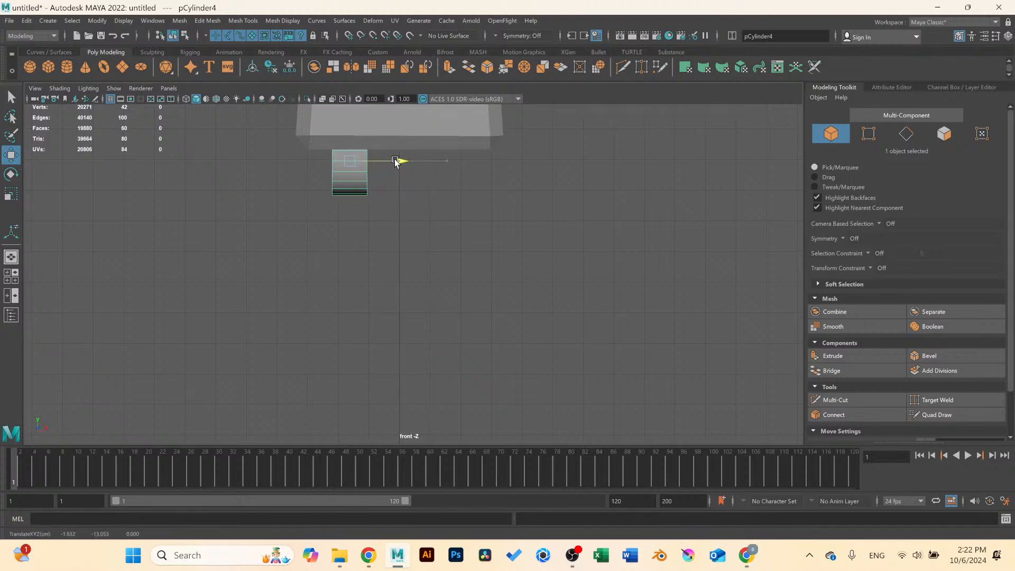
{"action": "key", "text": "space"}
{"action": "key", "text": "space"}
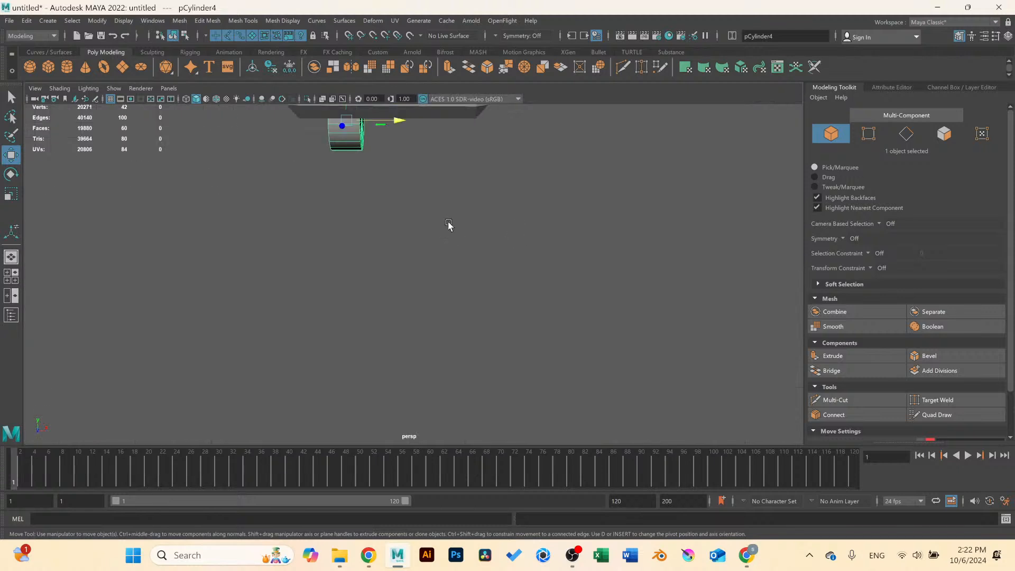
{"action": "left_click_drag", "start_coordinate": [448, 224], "coordinate": [361, 281], "text": "alt"}
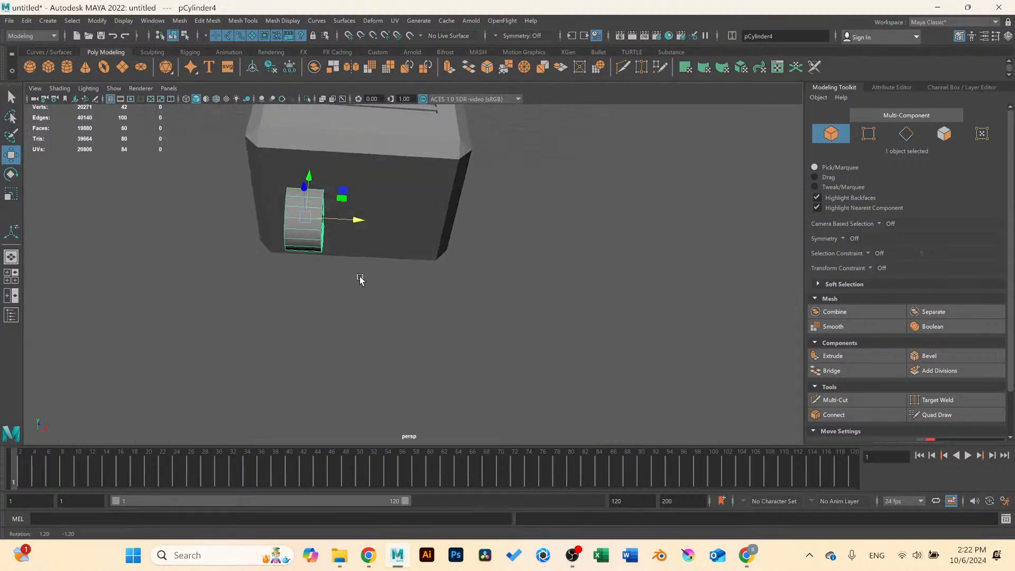
{"action": "scroll", "coordinate": [359, 277], "scroll_direction": "up", "scroll_amount": 3}
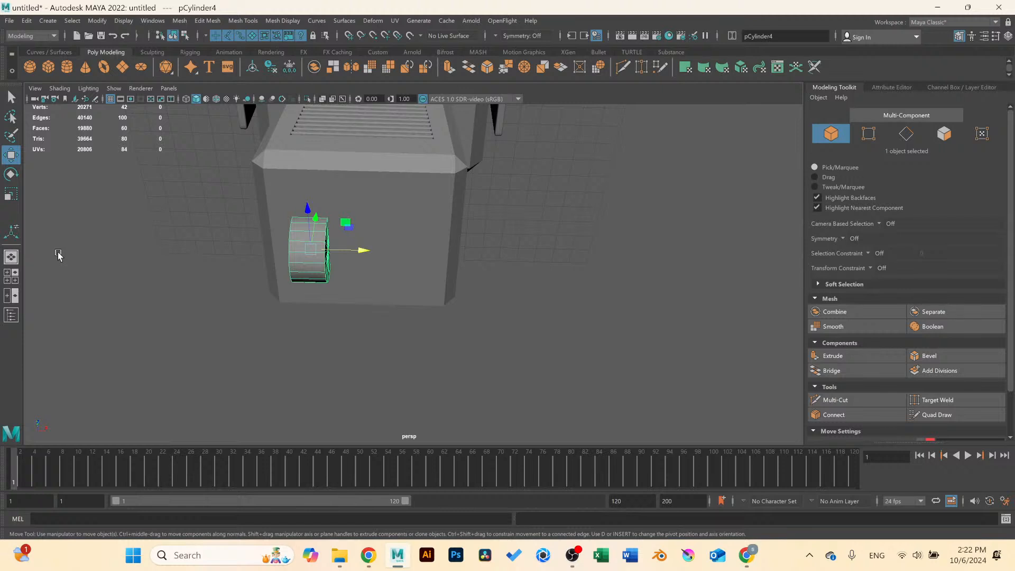
{"action": "scroll", "coordinate": [309, 247], "scroll_direction": "up", "scroll_amount": 2}
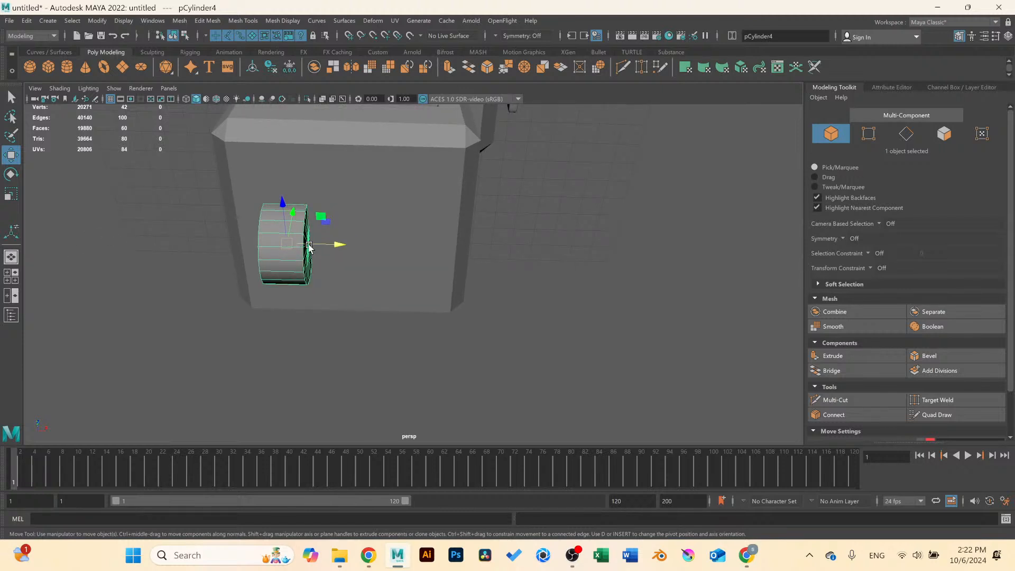
Narrow the cylinder slightly along its own axis and deselect it.
{"action": "key", "text": "r"}
{"action": "left_click_drag", "start_coordinate": [242, 244], "coordinate": [247, 244]}
{"action": "left_click", "coordinate": [207, 229]}
{"action": "left_click_drag", "start_coordinate": [186, 216], "coordinate": [319, 276], "text": "alt"}
Insert two front-to-back edge loops in the lower block with Multi-Cut, one on each side of the cylinder.
{"action": "left_click", "coordinate": [425, 282]}
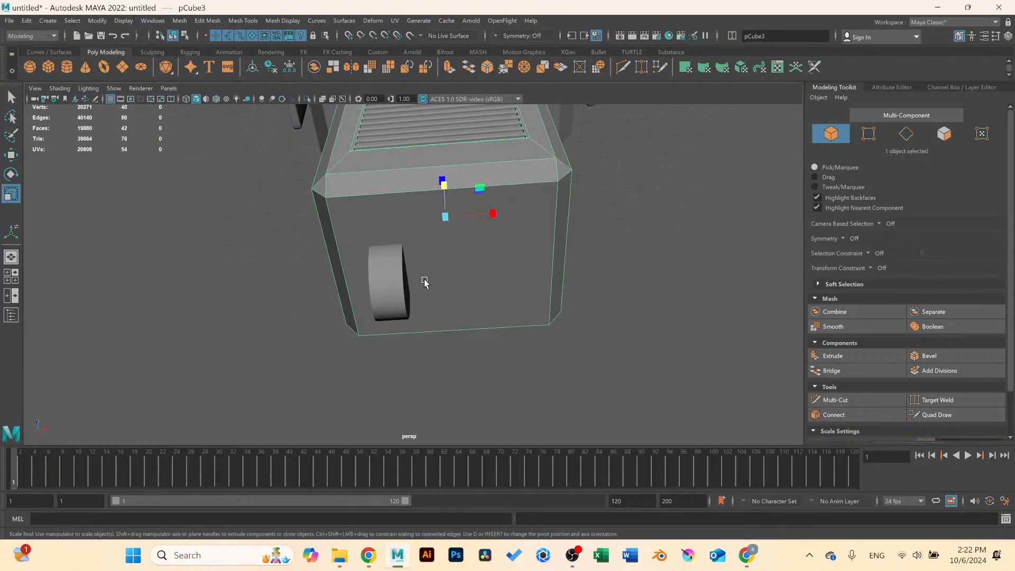
{"action": "mouse_move", "coordinate": [425, 282]}
{"action": "left_mouse_down", "text": "alt"}
{"action": "mouse_move", "coordinate": [419, 263]}
{"action": "mouse_move", "coordinate": [347, 272]}
{"action": "mouse_move", "coordinate": [321, 299]}
{"action": "mouse_move", "coordinate": [437, 274]}
{"action": "mouse_move", "coordinate": [437, 265]}
{"action": "mouse_move", "coordinate": [415, 271]}
{"action": "left_mouse_up", "text": "alt"}
{"action": "scroll", "coordinate": [689, 344], "scroll_direction": "up", "scroll_amount": 3}
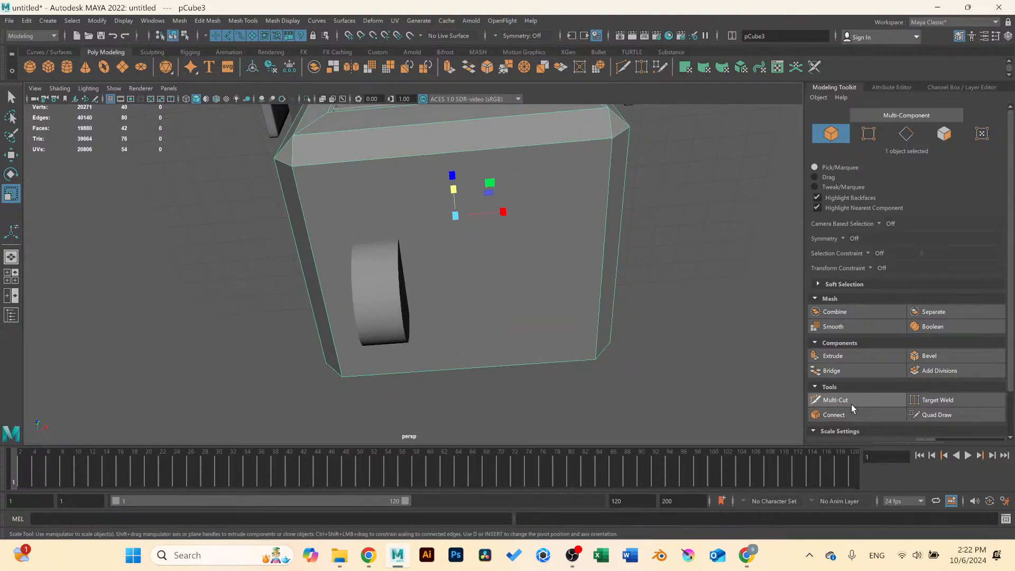
{"action": "left_click", "coordinate": [851, 401]}
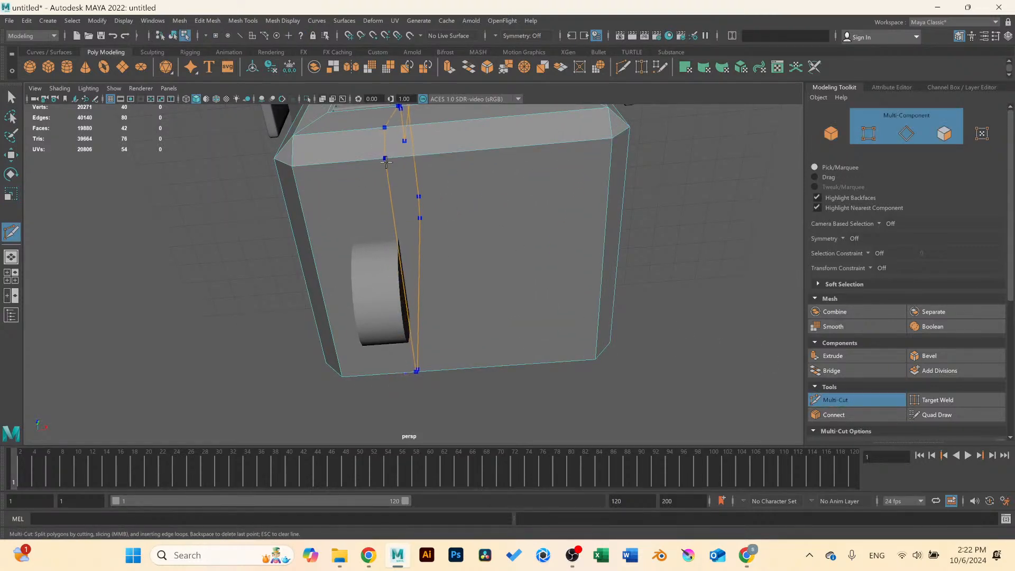
{"action": "left_click", "coordinate": [387, 162], "text": "ctrl"}
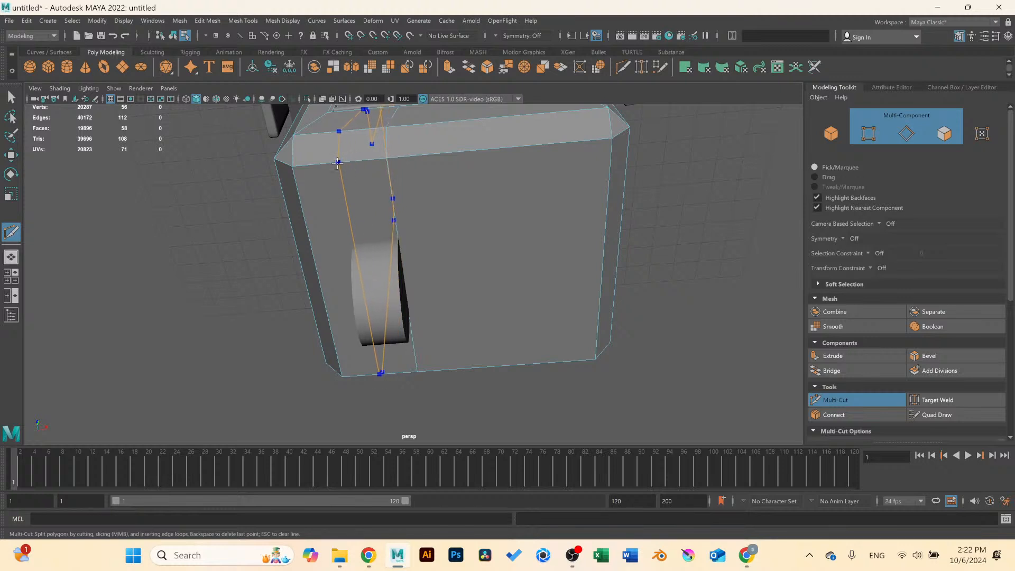
{"action": "left_click", "coordinate": [334, 163], "text": "ctrl"}
Insert two crosswise edge loops in the lower block, one in front of and one behind the cylinder.
{"action": "left_click_drag", "start_coordinate": [355, 254], "coordinate": [368, 214], "text": "alt"}
{"action": "left_click", "coordinate": [366, 214], "text": "ctrl"}
{"action": "left_click_drag", "start_coordinate": [269, 284], "coordinate": [313, 262], "text": "alt"}
{"action": "left_click", "coordinate": [295, 226], "text": "ctrl"}
{"action": "left_click_drag", "start_coordinate": [386, 247], "coordinate": [353, 268], "text": "alt"}
{"action": "scroll", "coordinate": [354, 269], "scroll_direction": "up", "scroll_amount": 2}
{"action": "left_click", "coordinate": [10, 99]}
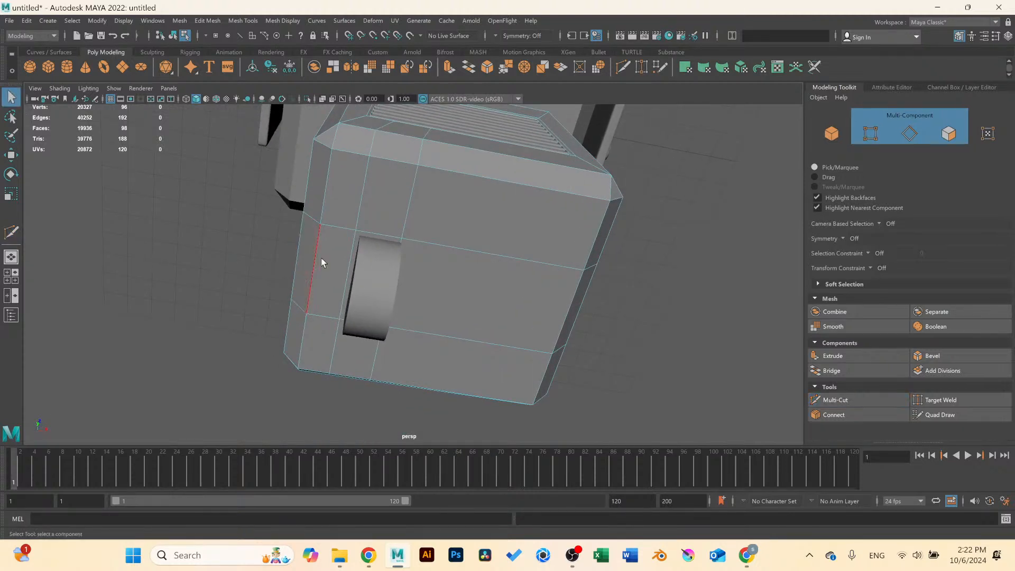
Select the cylinder in object mode and turn on the wireframe overlay for the shaded perspective view.
{"action": "right_click_drag", "start_coordinate": [369, 265], "coordinate": [417, 248]}
{"action": "left_click", "coordinate": [379, 274]}
{"action": "key", "text": "w"}
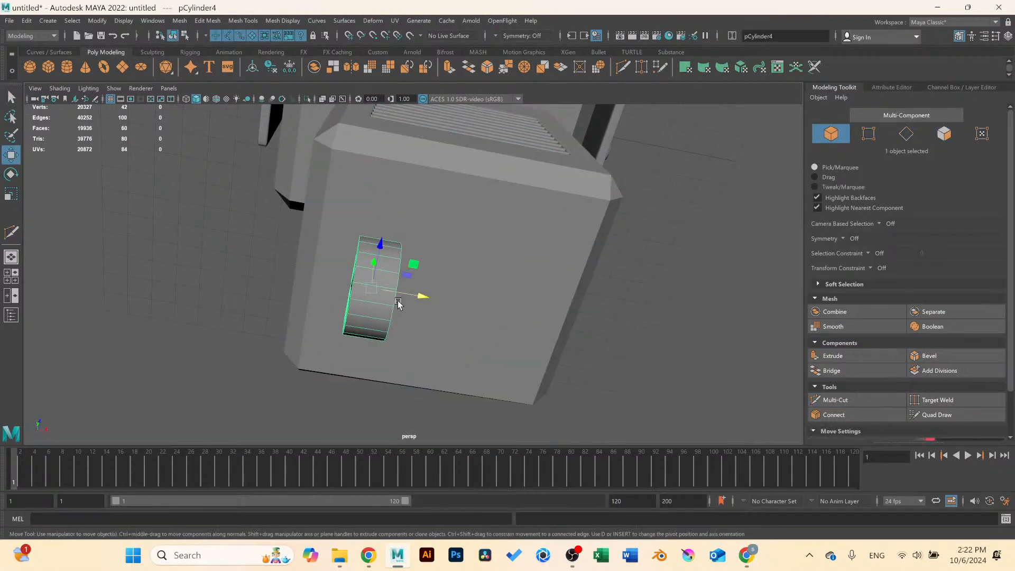
{"action": "left_click", "coordinate": [221, 102]}
{"action": "left_click_drag", "start_coordinate": [378, 296], "coordinate": [390, 226], "text": "alt"}
Apply Extrude to the block's underside face framed by the loops around the cylinder, without offsetting it.
{"action": "right_click_drag", "start_coordinate": [413, 210], "coordinate": [410, 231]}
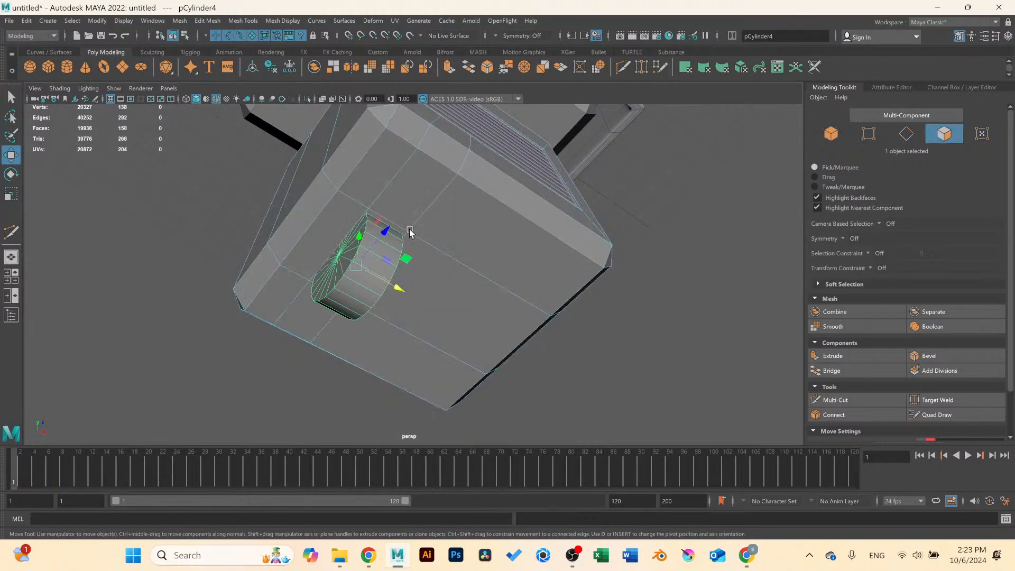
{"action": "left_click", "coordinate": [397, 230]}
{"action": "left_click_drag", "start_coordinate": [528, 316], "coordinate": [435, 273], "text": "alt"}
{"action": "left_click", "coordinate": [846, 356]}
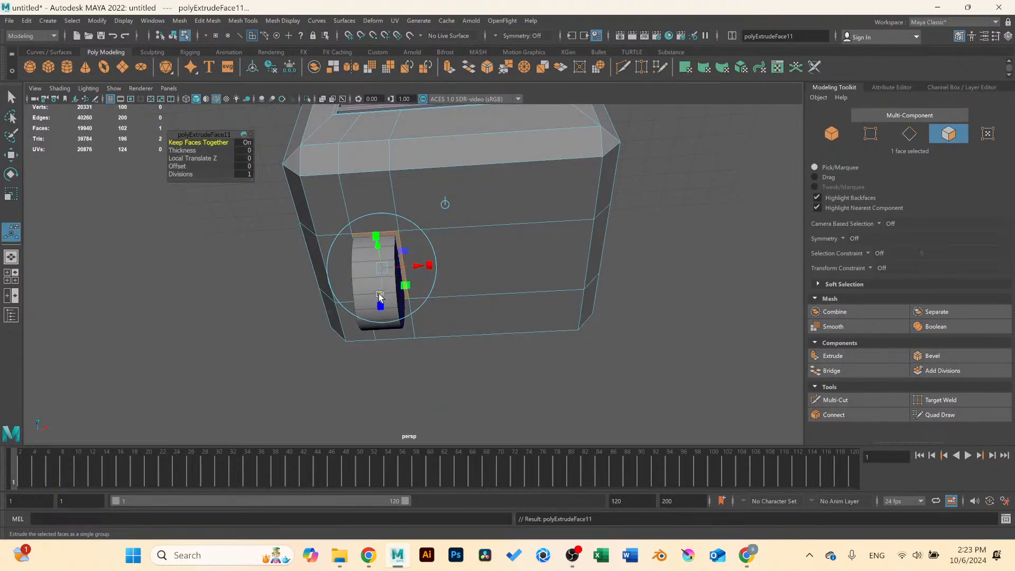
{"action": "right_click_drag", "start_coordinate": [420, 256], "coordinate": [529, 213]}
{"action": "left_click_drag", "start_coordinate": [443, 274], "coordinate": [472, 245], "text": "alt"}
{"action": "key", "text": "F11"}
{"action": "left_click", "coordinate": [491, 243]}
Insert two more edge loops on the opposite side of the block in the front view, mirroring the pair at the cylinder.
{"action": "key", "text": "space"}
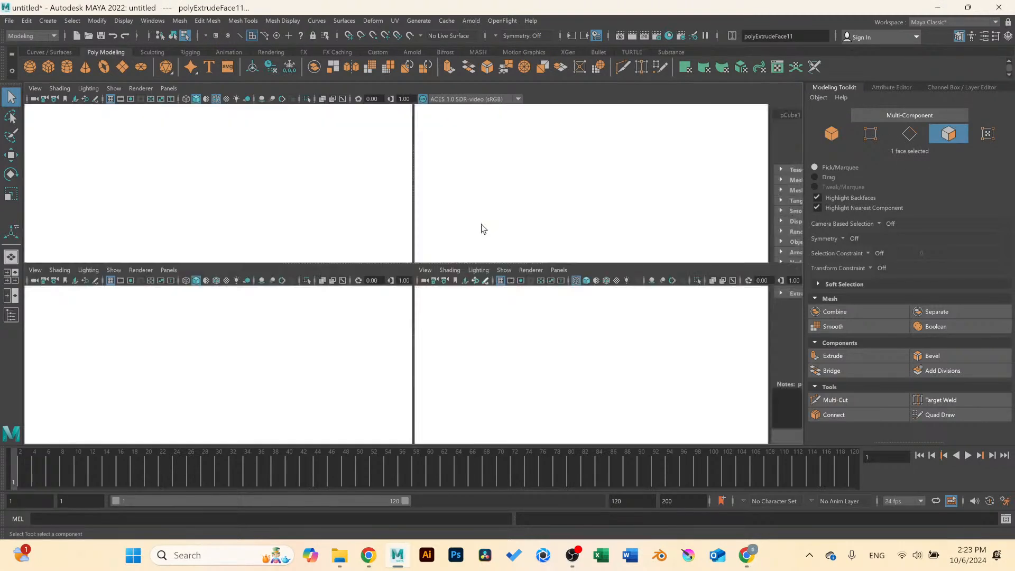
{"action": "key", "text": "space"}
{"action": "scroll", "coordinate": [417, 245], "scroll_direction": "up", "scroll_amount": 5}
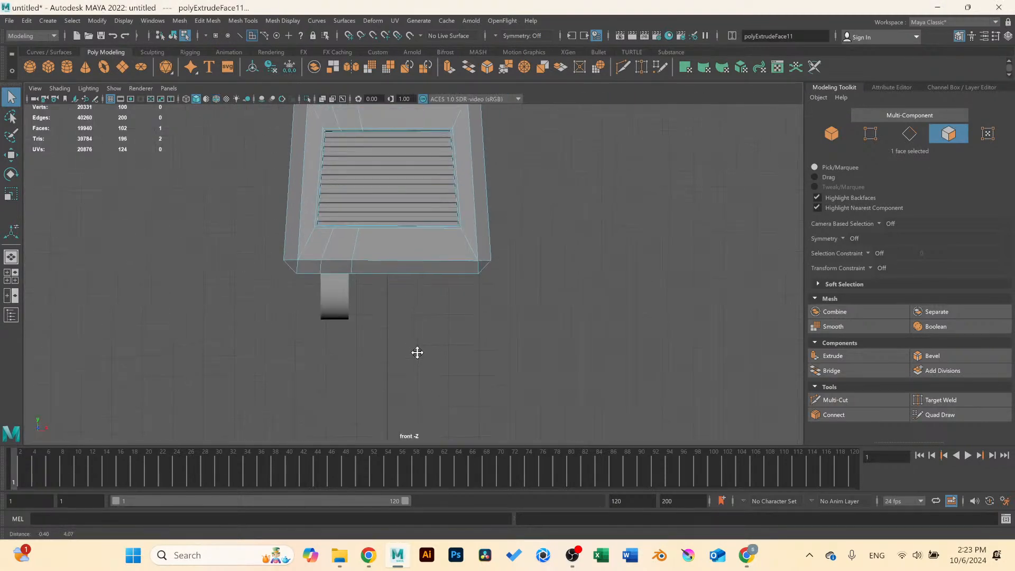
{"action": "scroll", "coordinate": [417, 269], "scroll_direction": "up", "scroll_amount": 2}
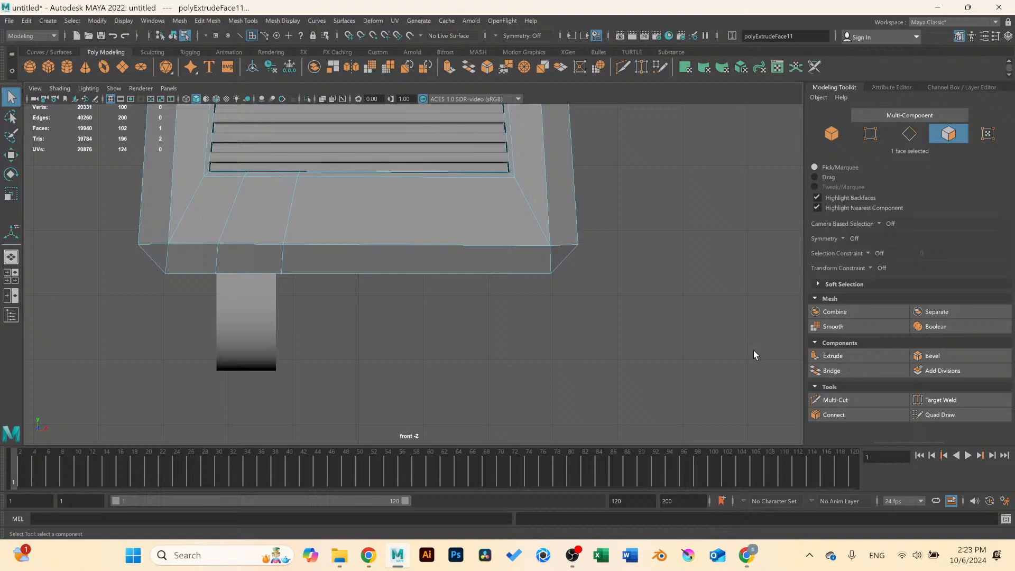
{"action": "left_click", "coordinate": [835, 401]}
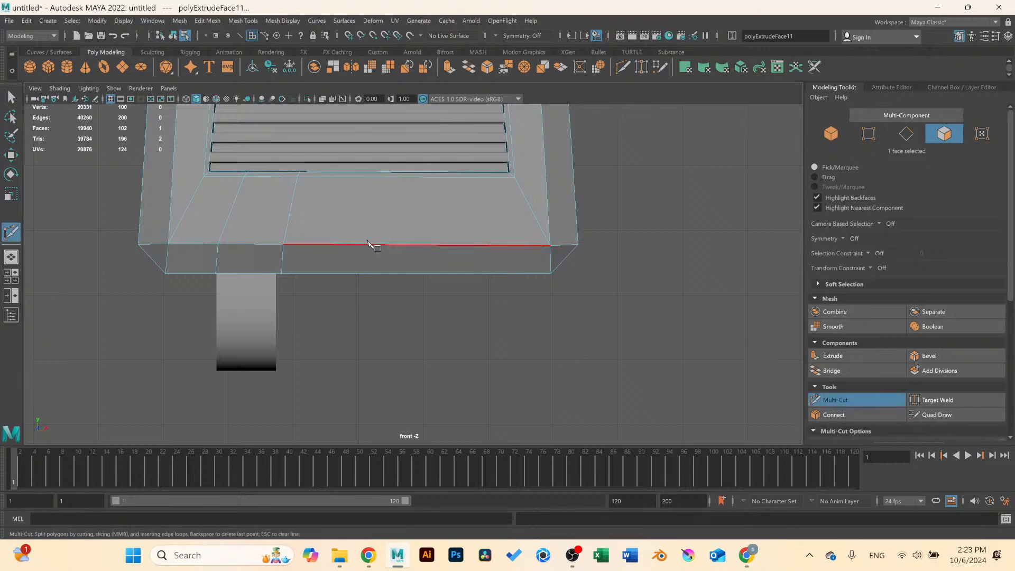
{"action": "left_click", "coordinate": [499, 244], "text": "ctrl"}
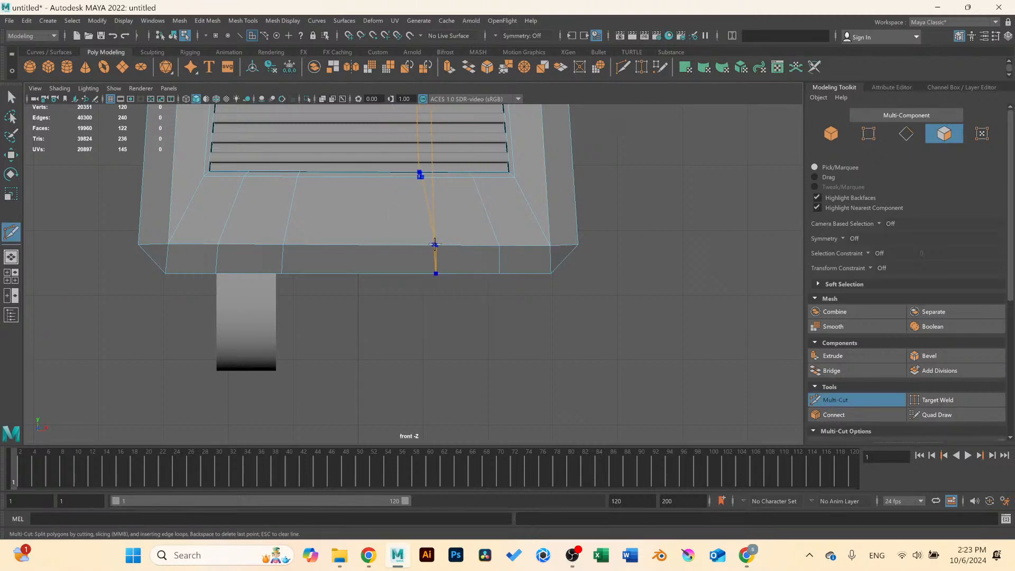
{"action": "left_click", "coordinate": [435, 244], "text": "ctrl"}
{"action": "key", "text": "q"}
Try a duplicate of the cylinder at about X 1.661 against the new edge loops, and delete the copy.
{"action": "right_click_drag", "start_coordinate": [258, 310], "coordinate": [263, 288]}
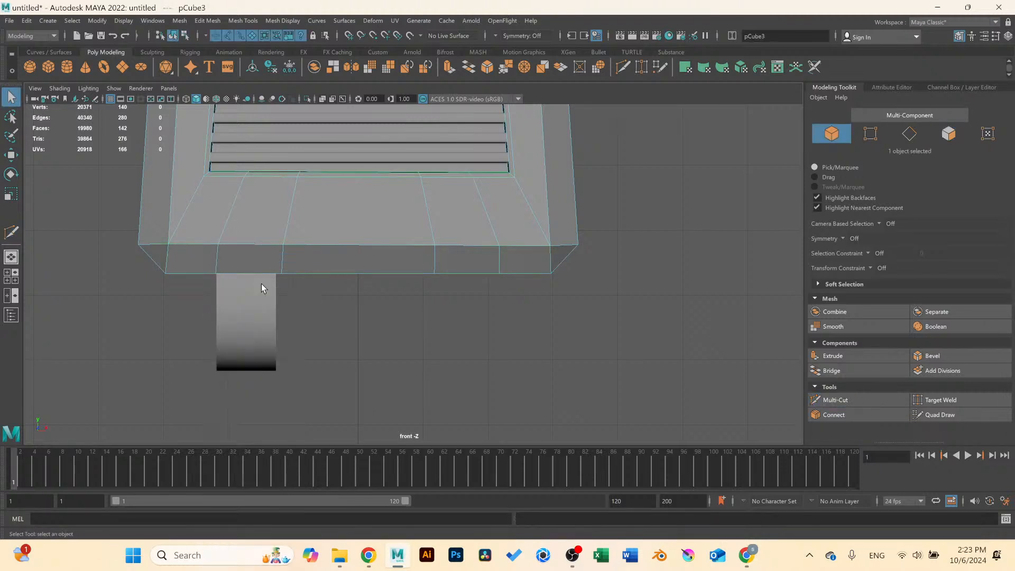
{"action": "left_click", "coordinate": [262, 288]}
{"action": "key", "text": "w"}
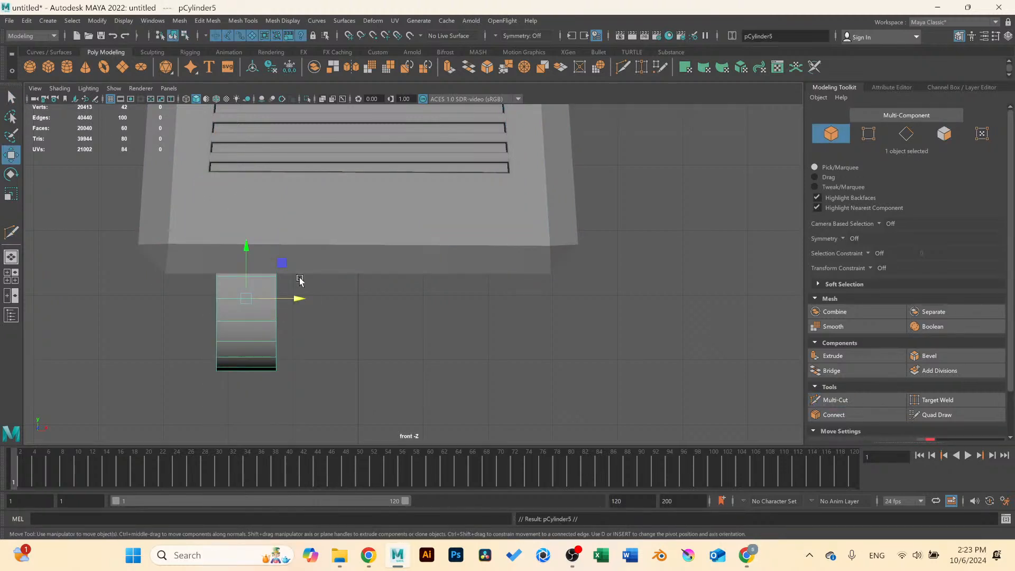
{"action": "left_click", "coordinate": [217, 100]}
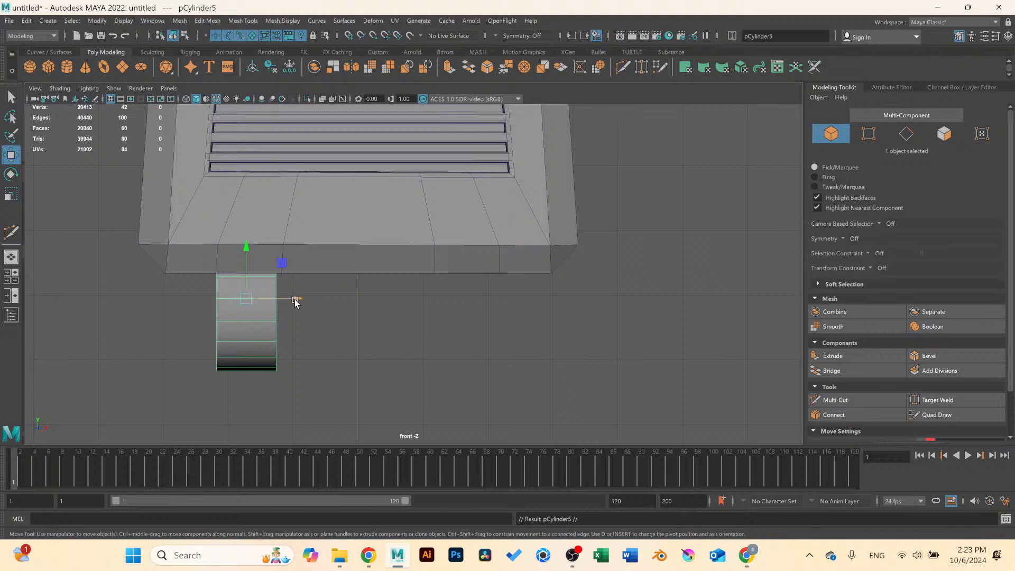
{"action": "left_click_drag", "start_coordinate": [301, 299], "coordinate": [516, 300]}
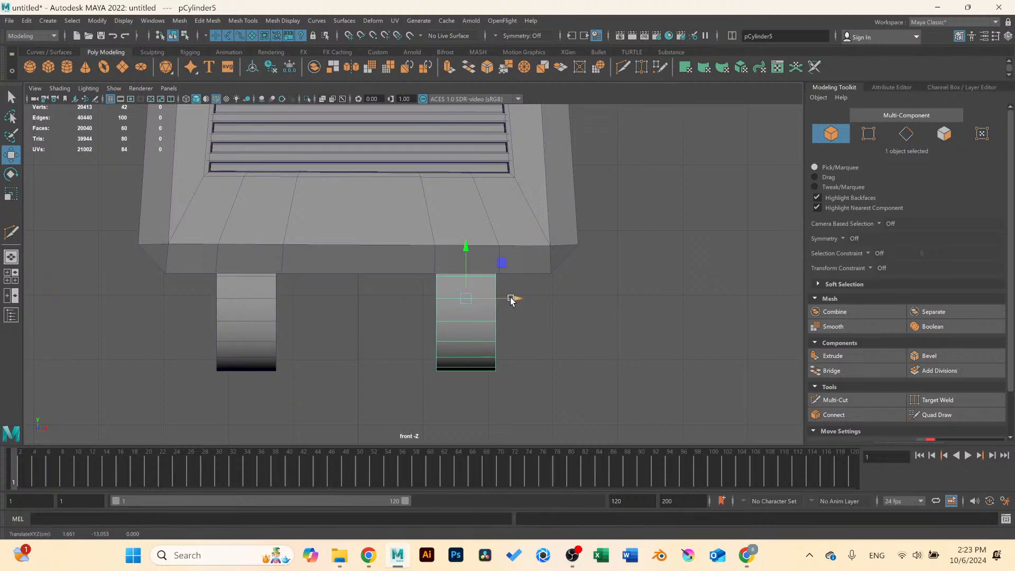
{"action": "key", "text": "Delete"}
Try to extrude the two rectangular wheel-well faces up into the block in the perspective view and delete the recessed faces.
{"action": "key", "text": "space"}
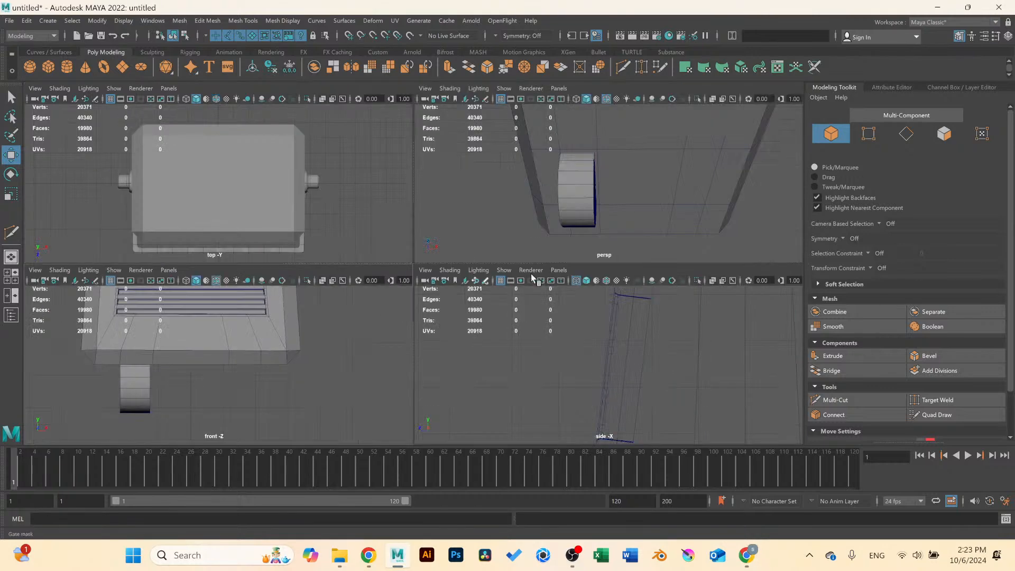
{"action": "key", "text": "space"}
{"action": "left_click_drag", "start_coordinate": [510, 231], "coordinate": [380, 216], "text": "alt"}
{"action": "right_click_drag", "start_coordinate": [379, 201], "coordinate": [378, 228]}
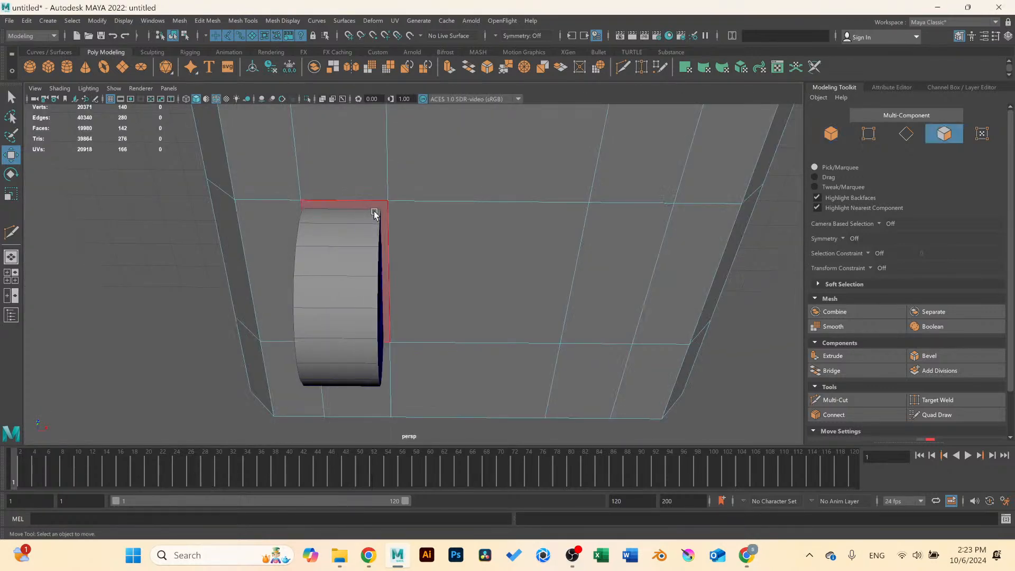
{"action": "left_click", "coordinate": [375, 213]}
{"action": "left_click", "coordinate": [619, 262], "text": "shift"}
{"action": "left_click", "coordinate": [847, 356]}
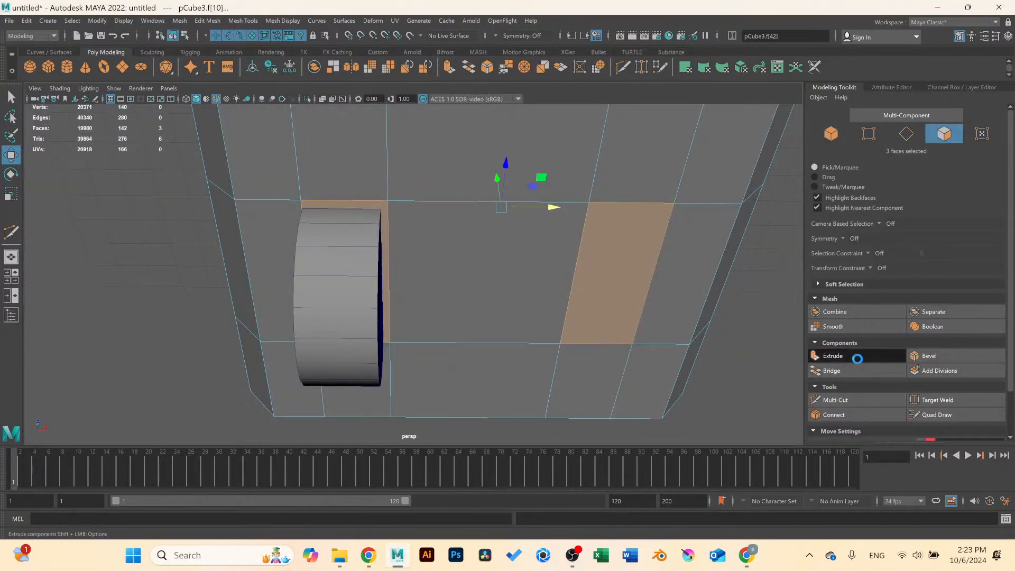
{"action": "left_click", "coordinate": [691, 211]}
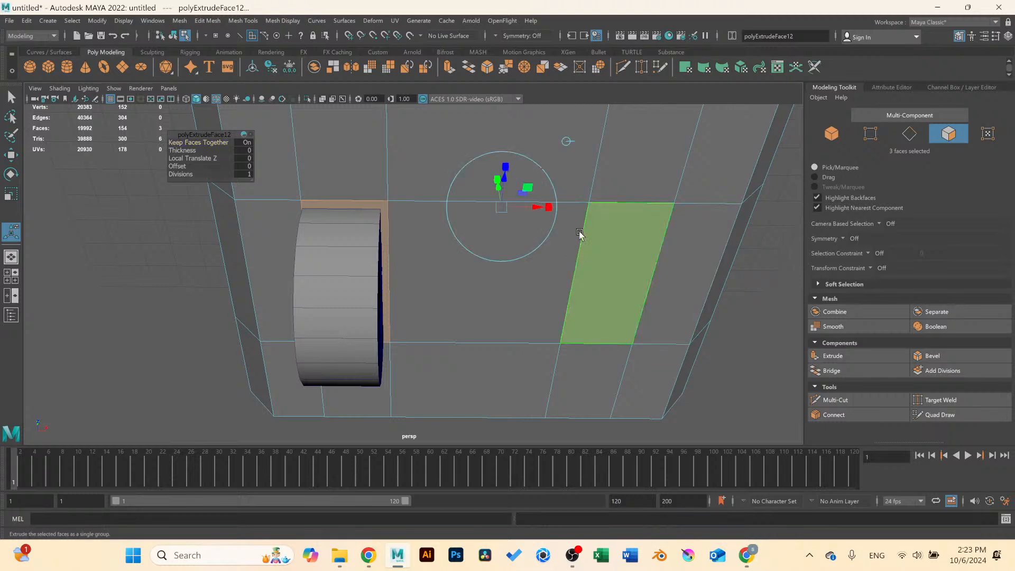
{"action": "left_click_drag", "start_coordinate": [499, 190], "coordinate": [495, 154]}
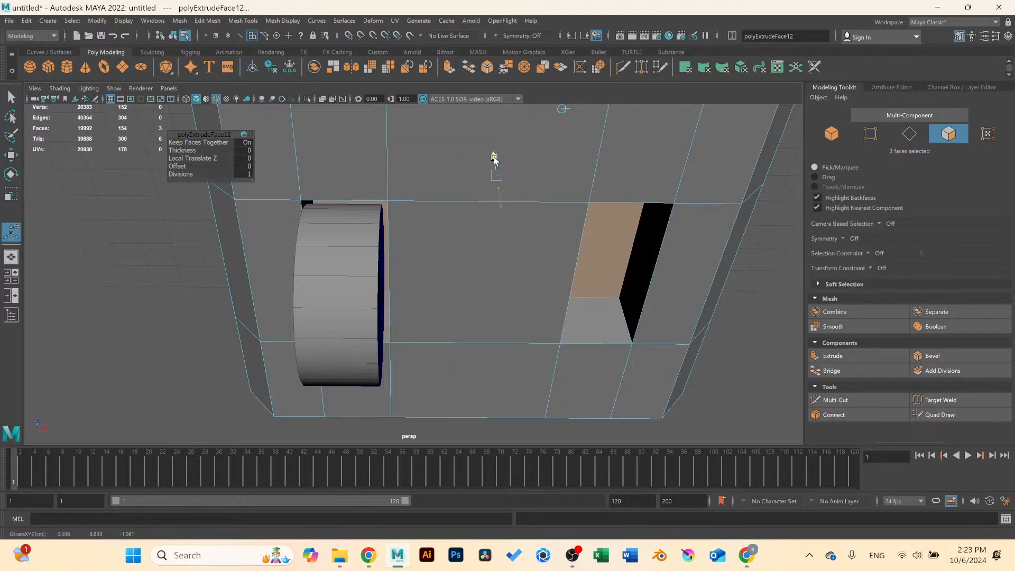
{"action": "key", "text": "t"}
{"action": "key", "text": "Delete"}
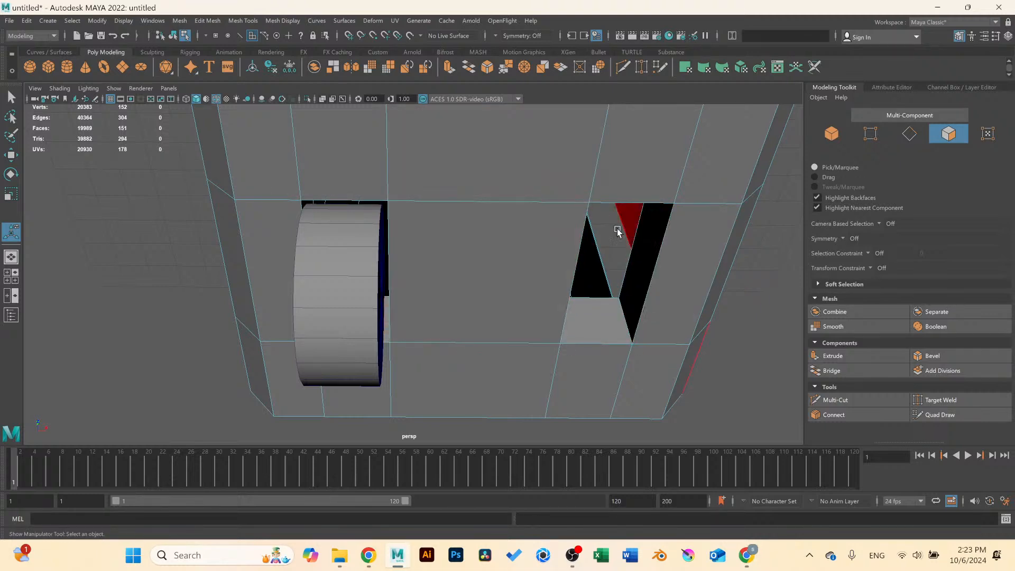
Undo the face deletion and the wheel-well extrusion.
{"action": "key", "text": "ctrl+z"}
{"action": "left_click_drag", "start_coordinate": [612, 238], "coordinate": [472, 267], "text": "alt"}
{"action": "key", "text": "ctrl+z"}
{"action": "key", "text": "ctrl+z"}
Extrude the two rectangular underside faces up into the block as wheel wells and delete their inner end faces.
{"action": "scroll", "coordinate": [476, 275], "scroll_direction": "up", "scroll_amount": 4}
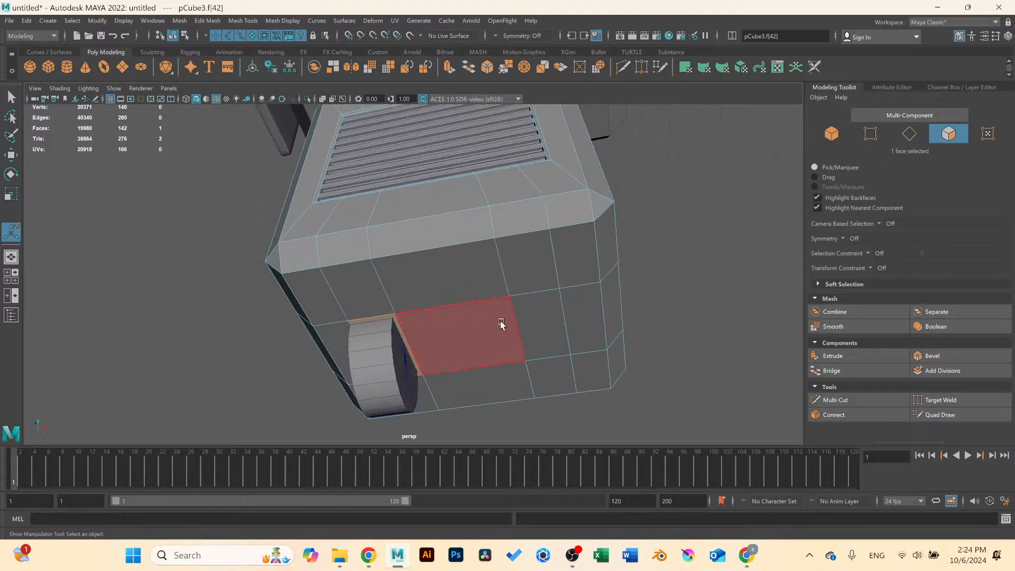
{"action": "left_click", "coordinate": [530, 321], "text": "shift"}
{"action": "scroll", "coordinate": [670, 275], "scroll_direction": "down", "scroll_amount": 3}
{"action": "key", "text": "4"}
{"action": "left_click_drag", "start_coordinate": [562, 264], "coordinate": [698, 345], "text": "alt"}
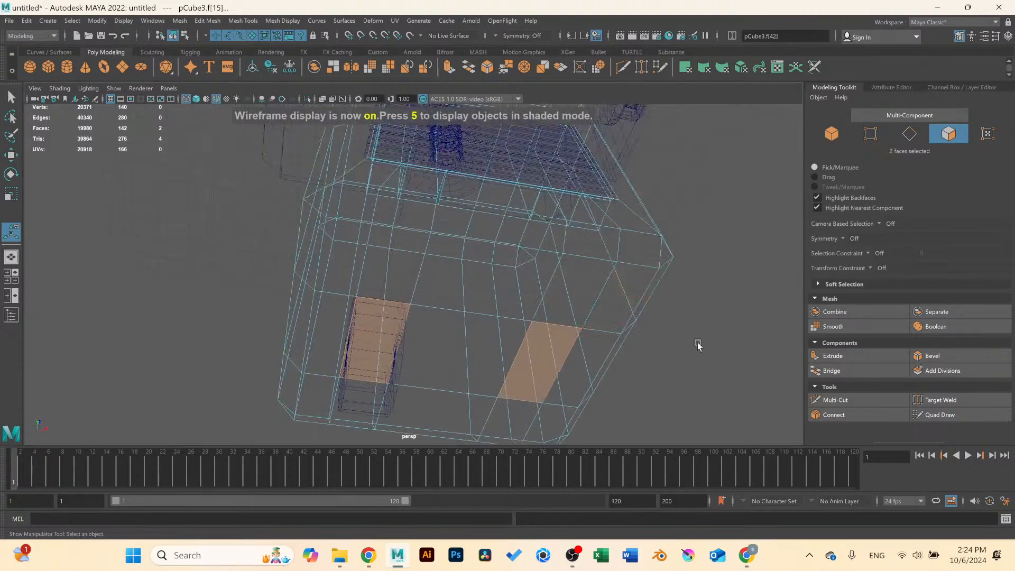
{"action": "left_click", "coordinate": [857, 357]}
{"action": "mouse_move", "coordinate": [543, 393]}
{"action": "left_mouse_down"}
{"action": "mouse_move", "coordinate": [537, 362]}
{"action": "mouse_move", "coordinate": [389, 232]}
{"action": "left_mouse_up"}
{"action": "key", "text": "Delete"}
{"action": "key", "text": "5"}
Try to bevel the opening edges of both wheel wells on the block's underside with a fraction of 0.5.
{"action": "right_click", "coordinate": [390, 231]}
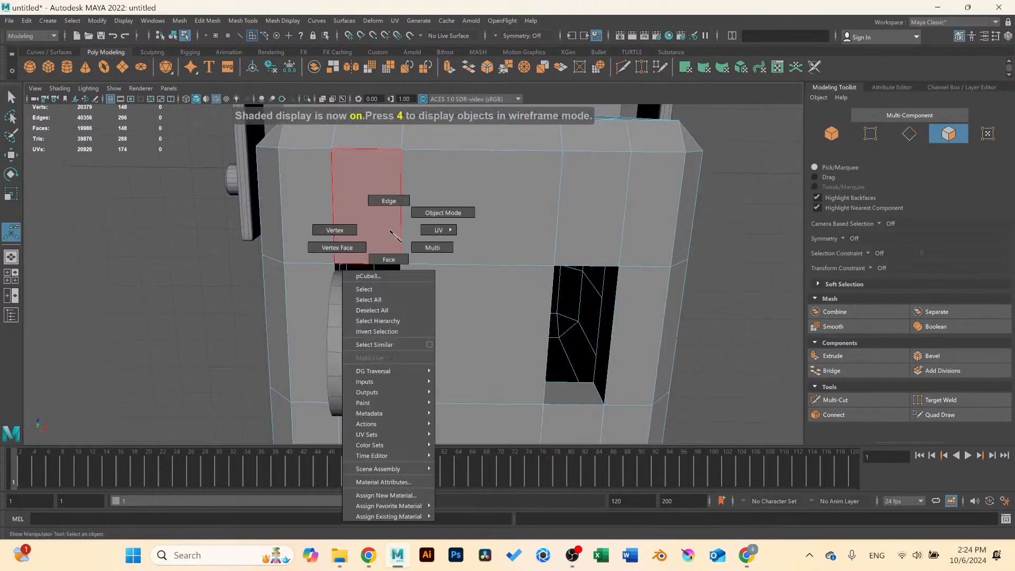
{"action": "right_click_drag", "start_coordinate": [390, 231], "coordinate": [386, 209]}
{"action": "scroll", "coordinate": [384, 217], "scroll_direction": "up", "scroll_amount": 3}
{"action": "left_click", "coordinate": [379, 263]}
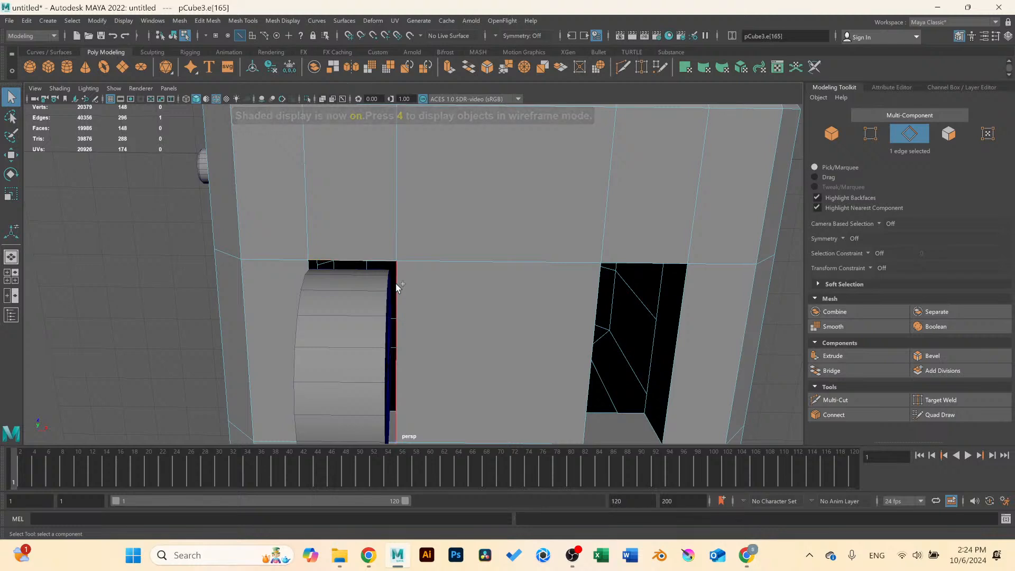
{"action": "left_click", "coordinate": [392, 339], "text": "shift"}
{"action": "key", "text": "4"}
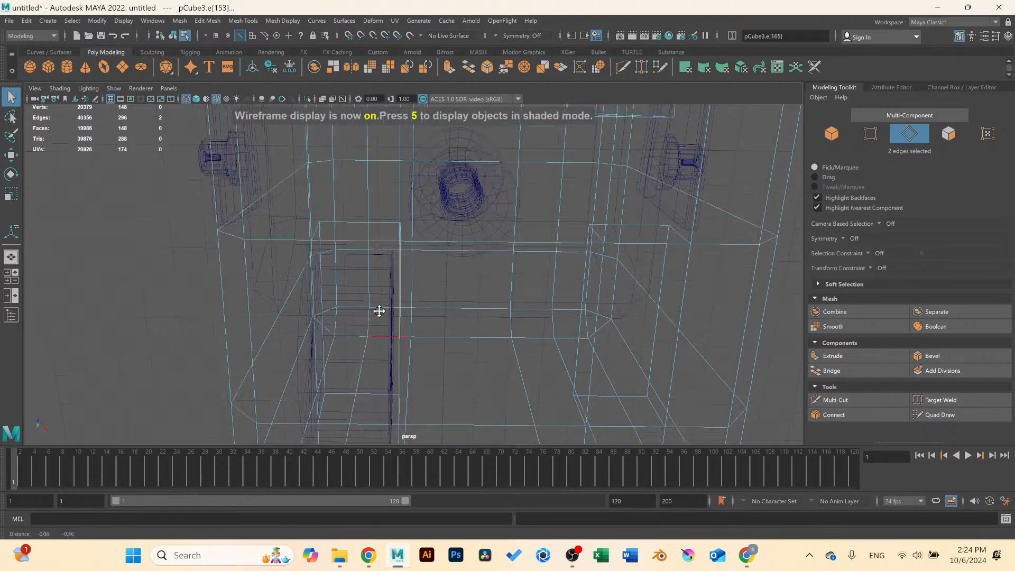
{"action": "mouse_move", "coordinate": [380, 311]}
{"action": "left_mouse_down", "text": "alt"}
{"action": "mouse_move", "coordinate": [376, 220]}
{"action": "mouse_move", "coordinate": [397, 311]}
{"action": "left_mouse_up", "text": "alt"}
{"action": "left_click", "coordinate": [338, 316], "text": "shift"}
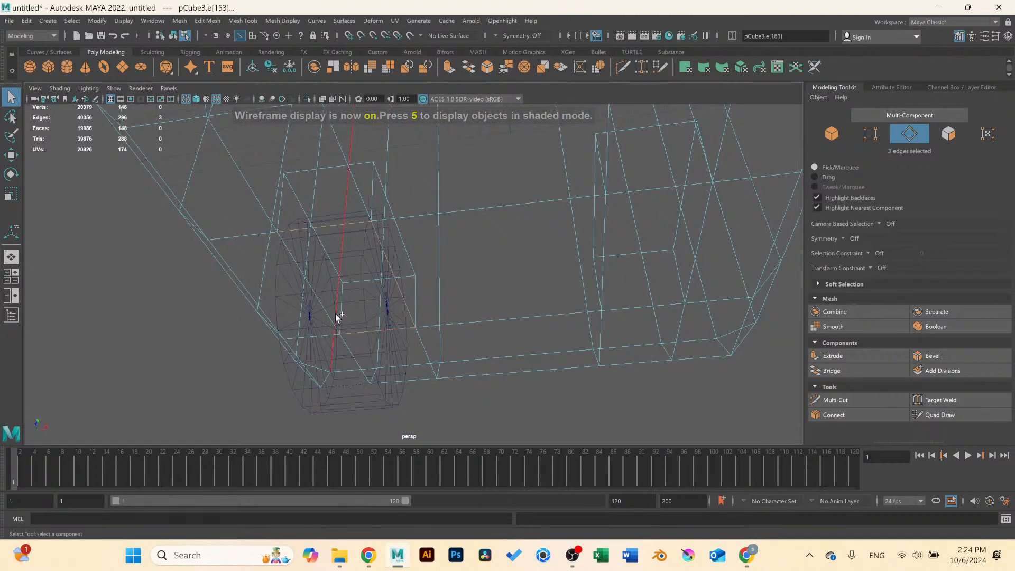
{"action": "left_click", "coordinate": [598, 271], "text": "shift"}
{"action": "left_click", "coordinate": [608, 256], "text": "shift"}
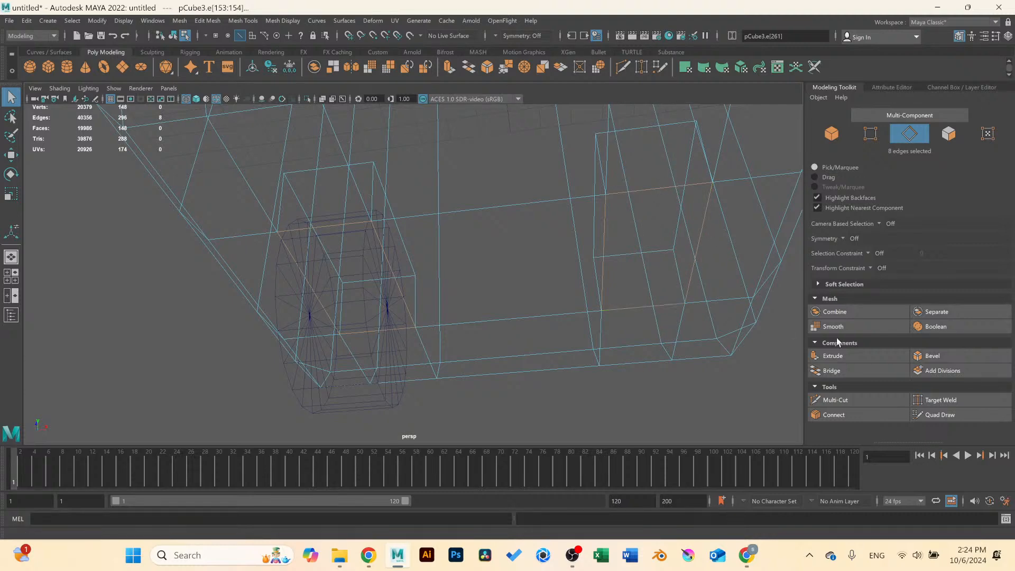
{"action": "left_click", "coordinate": [936, 357]}
{"action": "key", "text": "5"}
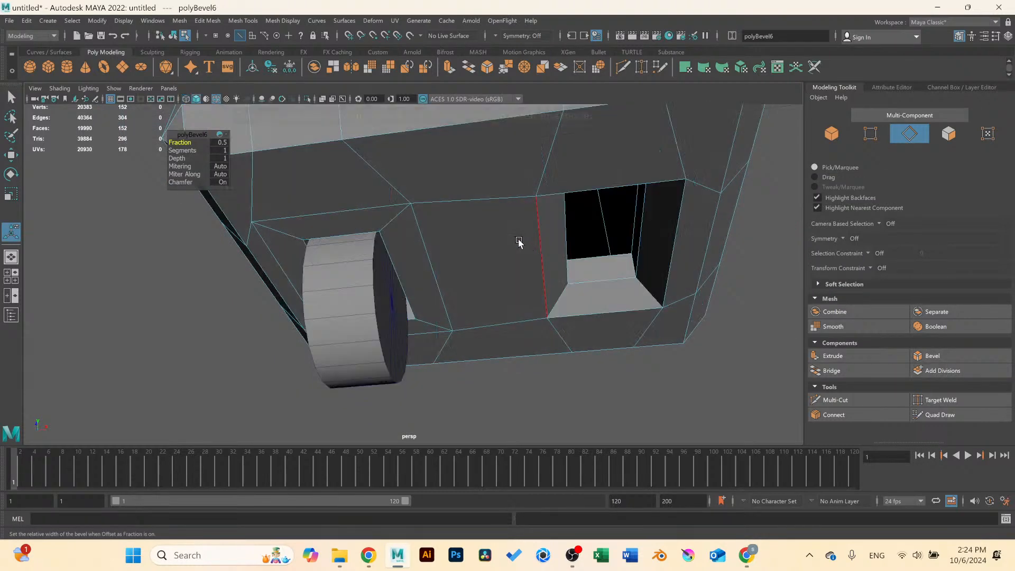
{"action": "mouse_move", "coordinate": [519, 243]}
{"action": "left_mouse_down", "text": "alt"}
{"action": "mouse_move", "coordinate": [494, 243]}
{"action": "mouse_move", "coordinate": [502, 260]}
{"action": "mouse_move", "coordinate": [417, 213]}
{"action": "mouse_move", "coordinate": [408, 238]}
{"action": "mouse_move", "coordinate": [418, 230]}
{"action": "left_mouse_up", "text": "alt"}
{"action": "right_click_drag", "start_coordinate": [418, 230], "coordinate": [487, 193]}
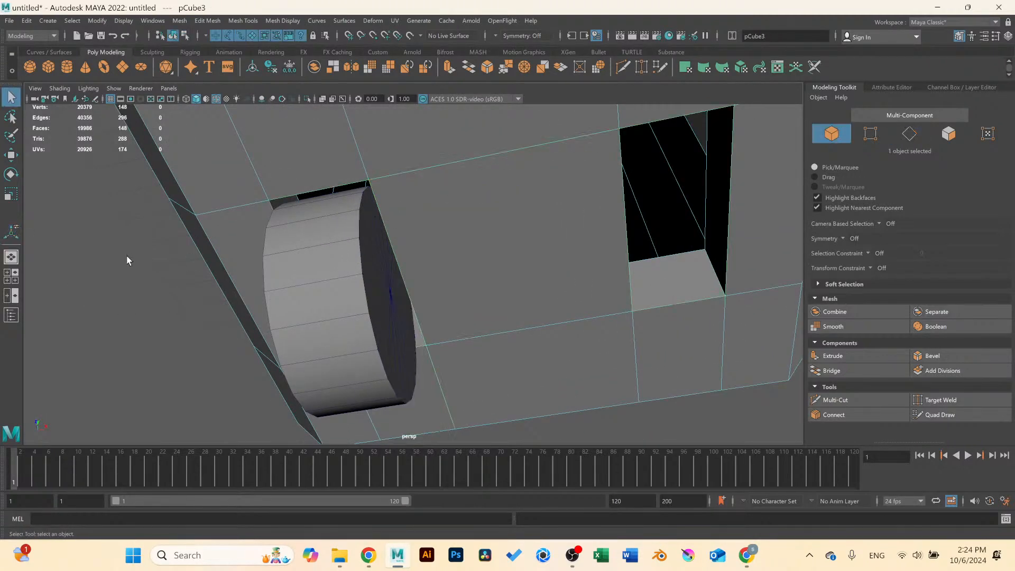
Move the wheel cylinder down clear of the block to check the well opening, and bring it back into the well.
{"action": "left_click_drag", "start_coordinate": [126, 255], "coordinate": [320, 288], "text": "alt"}
{"action": "left_click", "coordinate": [404, 293], "text": "shift"}
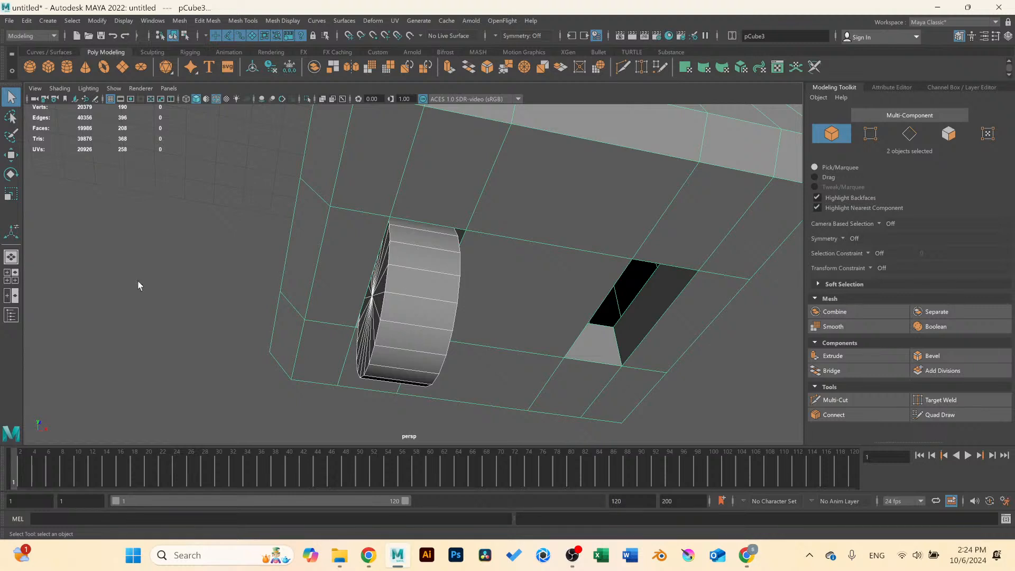
{"action": "left_click", "coordinate": [137, 286]}
{"action": "left_click", "coordinate": [409, 310]}
{"action": "key", "text": "e"}
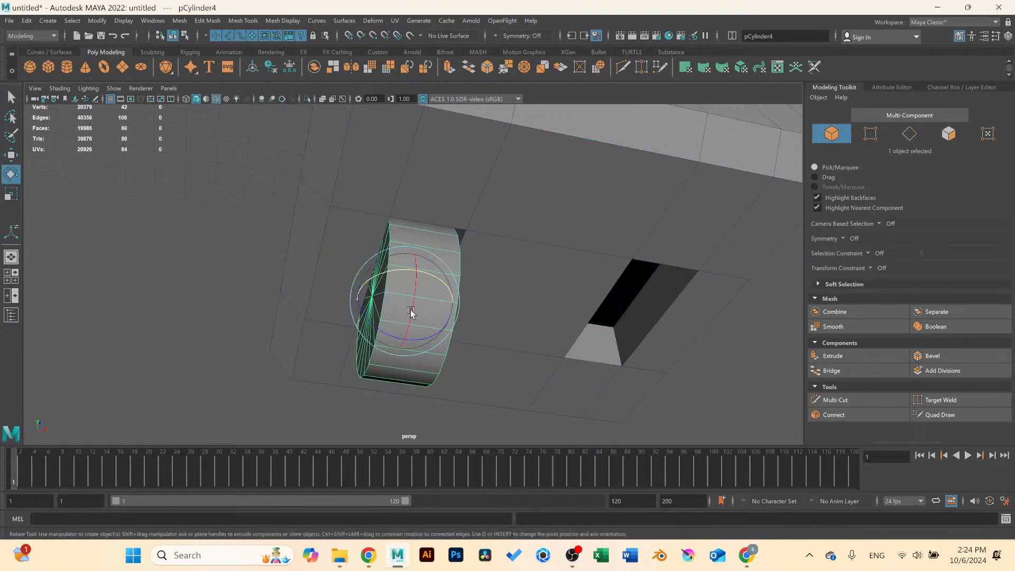
{"action": "key", "text": "w"}
{"action": "scroll", "coordinate": [411, 313], "scroll_direction": "down", "scroll_amount": 5}
{"action": "left_click_drag", "start_coordinate": [407, 257], "coordinate": [404, 425]}
{"action": "left_click", "coordinate": [288, 240]}
{"action": "scroll", "coordinate": [328, 239], "scroll_direction": "up", "scroll_amount": 4}
{"action": "mouse_move", "coordinate": [378, 238]}
{"action": "left_mouse_down", "text": "alt"}
{"action": "mouse_move", "coordinate": [324, 238]}
{"action": "mouse_move", "coordinate": [386, 229]}
{"action": "left_mouse_up", "text": "alt"}
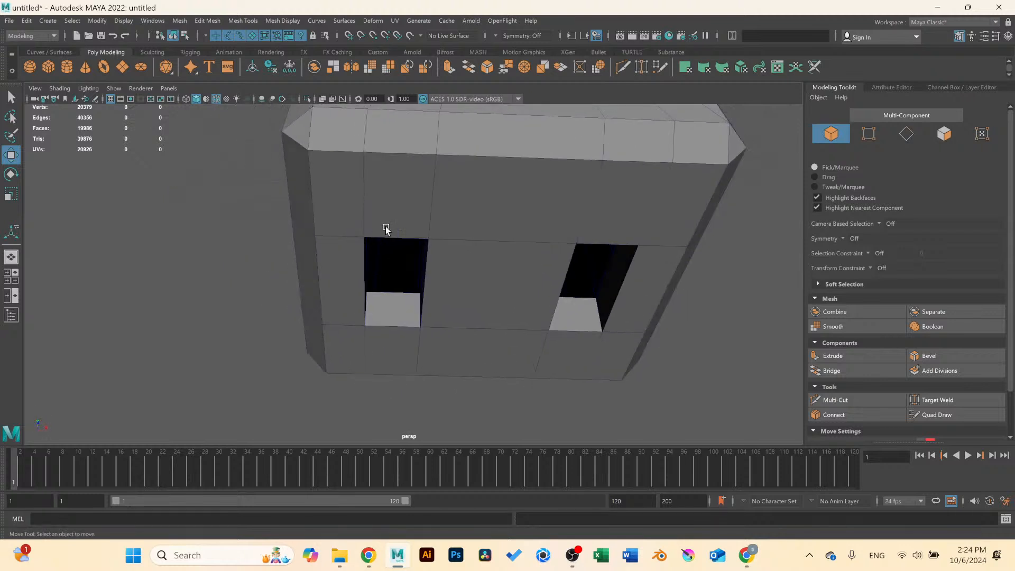
{"action": "scroll", "coordinate": [387, 229], "scroll_direction": "down", "scroll_amount": 3}
{"action": "middle_click_drag", "start_coordinate": [465, 278], "coordinate": [464, 195], "text": "alt"}
{"action": "left_click", "coordinate": [381, 327]}
{"action": "scroll", "coordinate": [382, 328], "scroll_direction": "up", "scroll_amount": 3}
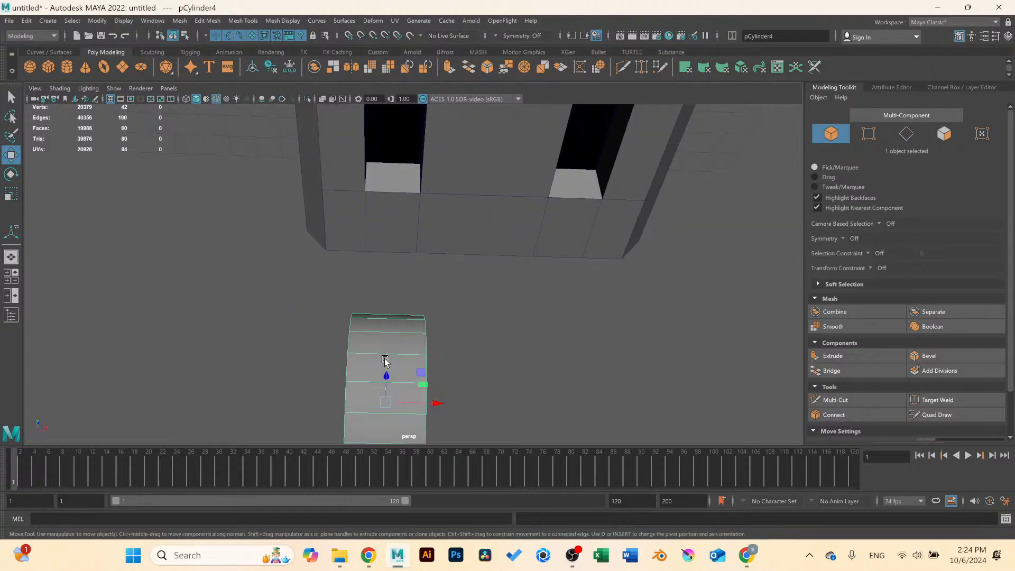
{"action": "left_click_drag", "start_coordinate": [385, 361], "coordinate": [445, 254]}
{"action": "scroll", "coordinate": [451, 254], "scroll_direction": "up", "scroll_amount": 3}
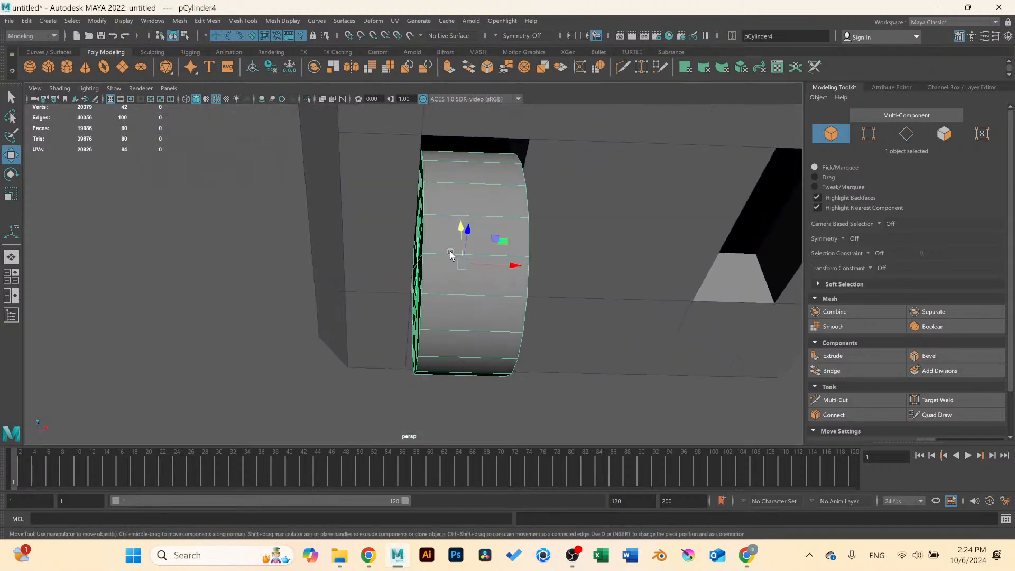
Narrow the wheel cylinder slightly, then centre it in its well and raise it a little in the wireframe front view.
{"action": "key", "text": "r"}
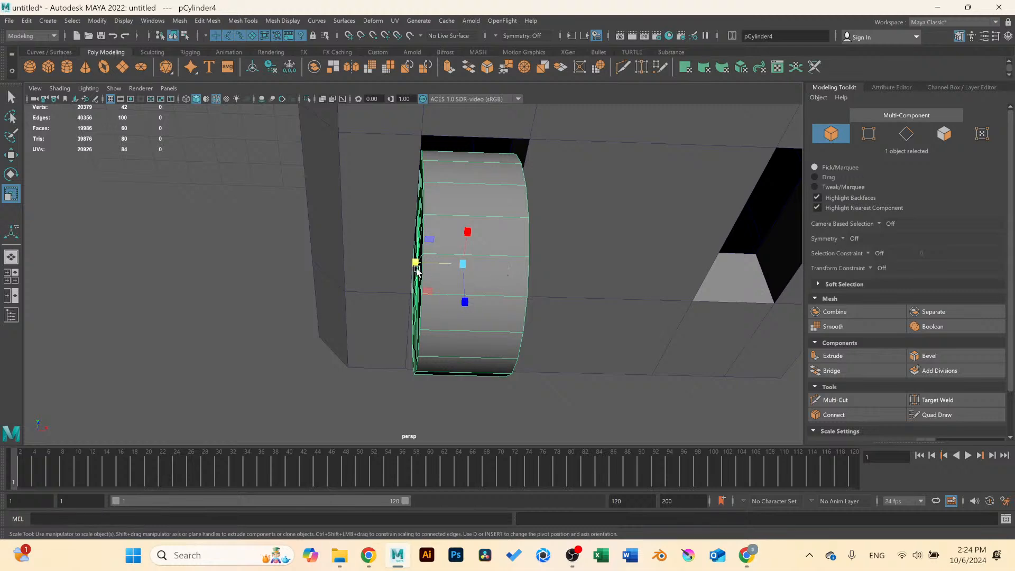
{"action": "left_click_drag", "start_coordinate": [415, 268], "coordinate": [421, 269]}
{"action": "key", "text": "space"}
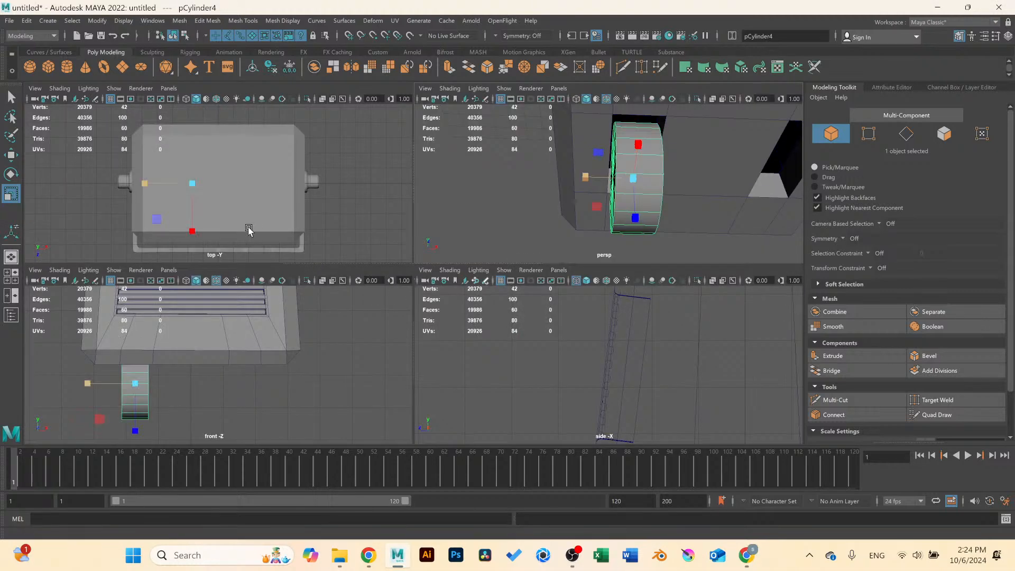
{"action": "key", "text": "space"}
{"action": "key", "text": "4"}
{"action": "key", "text": "w"}
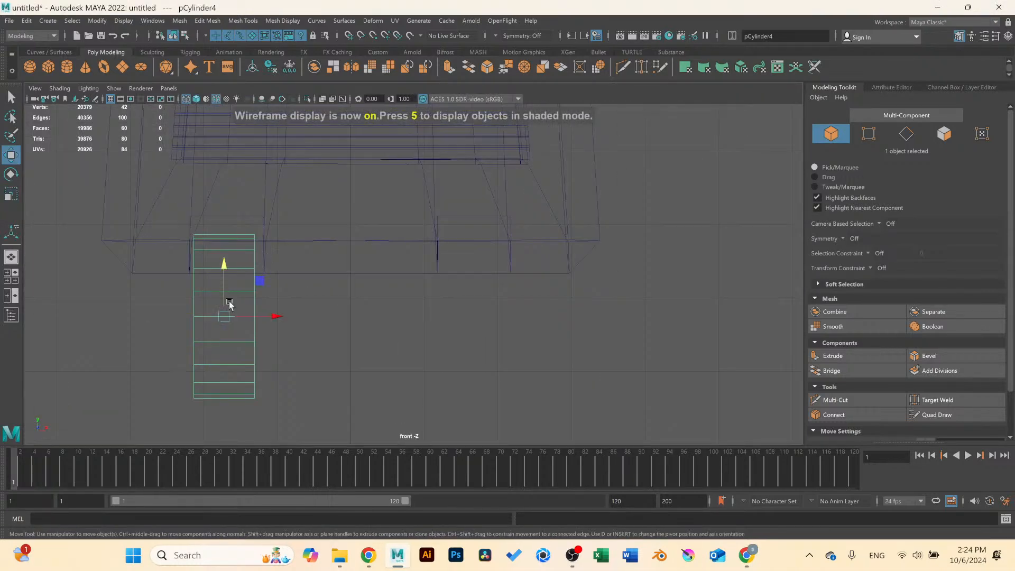
{"action": "left_click_drag", "start_coordinate": [274, 321], "coordinate": [276, 318]}
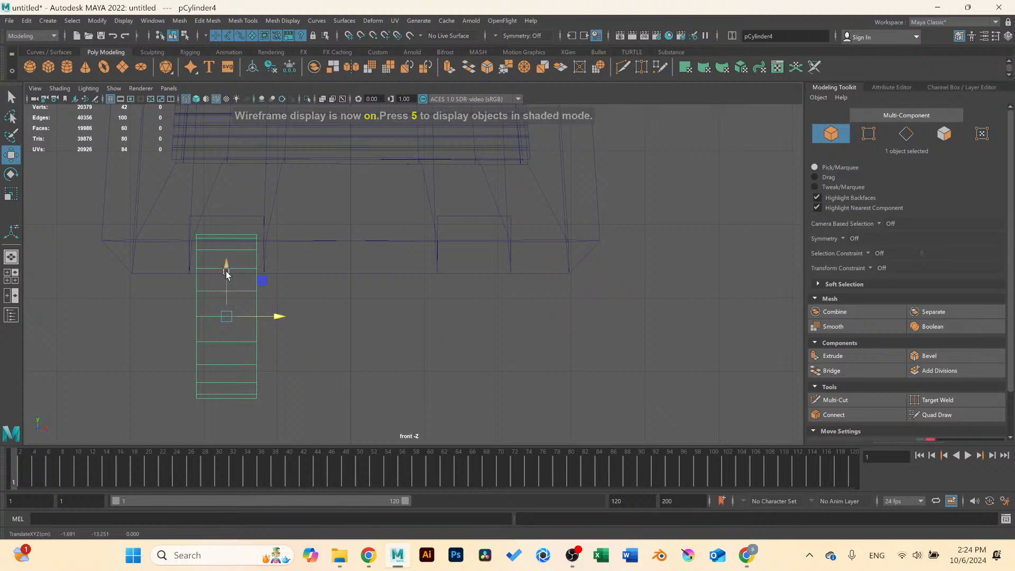
{"action": "left_click_drag", "start_coordinate": [226, 269], "coordinate": [229, 259]}
{"action": "middle_click_drag", "start_coordinate": [227, 257], "coordinate": [265, 253], "text": "alt"}
Insert two evenly spaced edge loops around the wheel cylinder using the multiple edge loops option.
{"action": "left_click", "coordinate": [243, 20]}
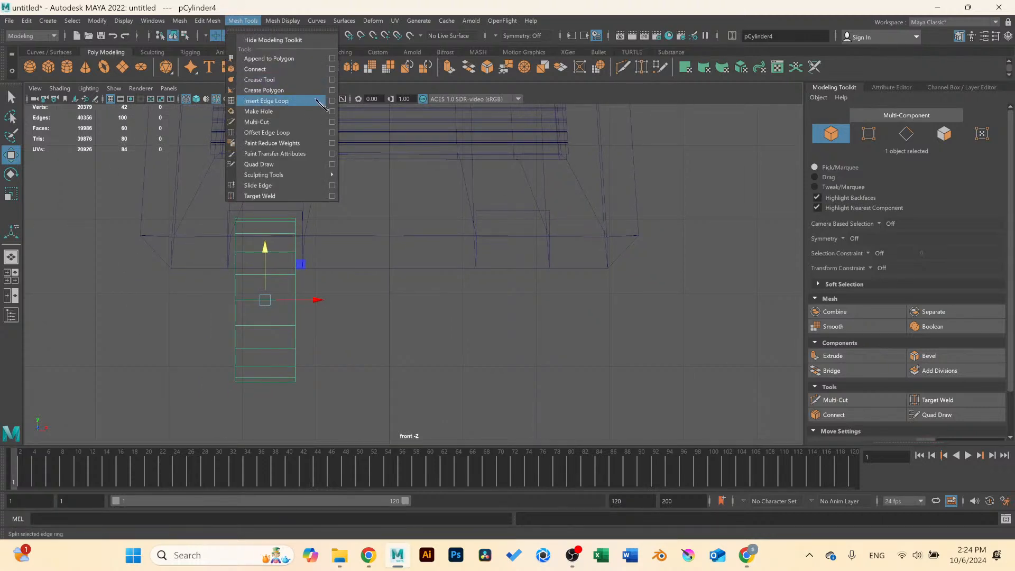
{"action": "left_click", "coordinate": [332, 100]}
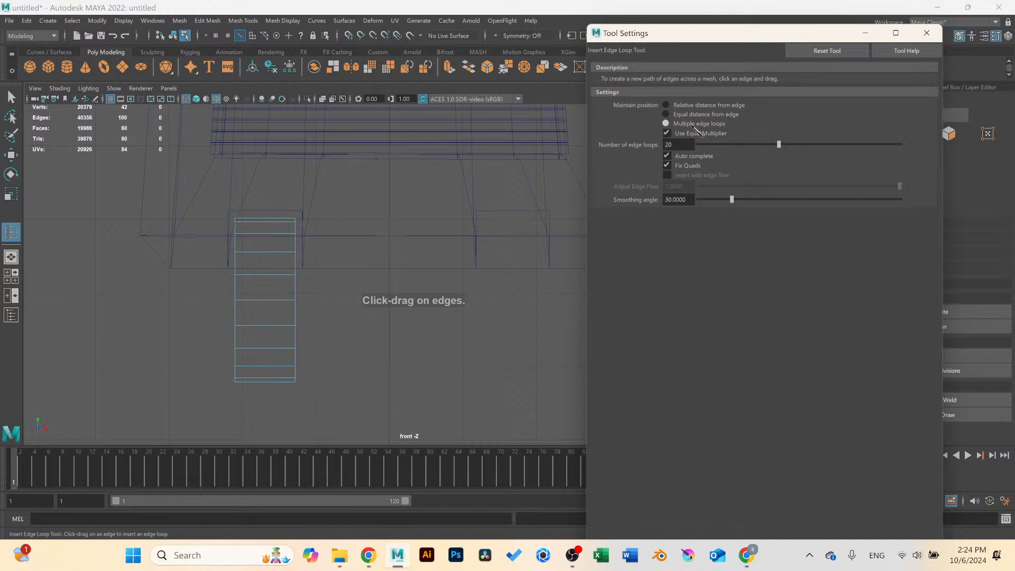
{"action": "type", "text": "2"}
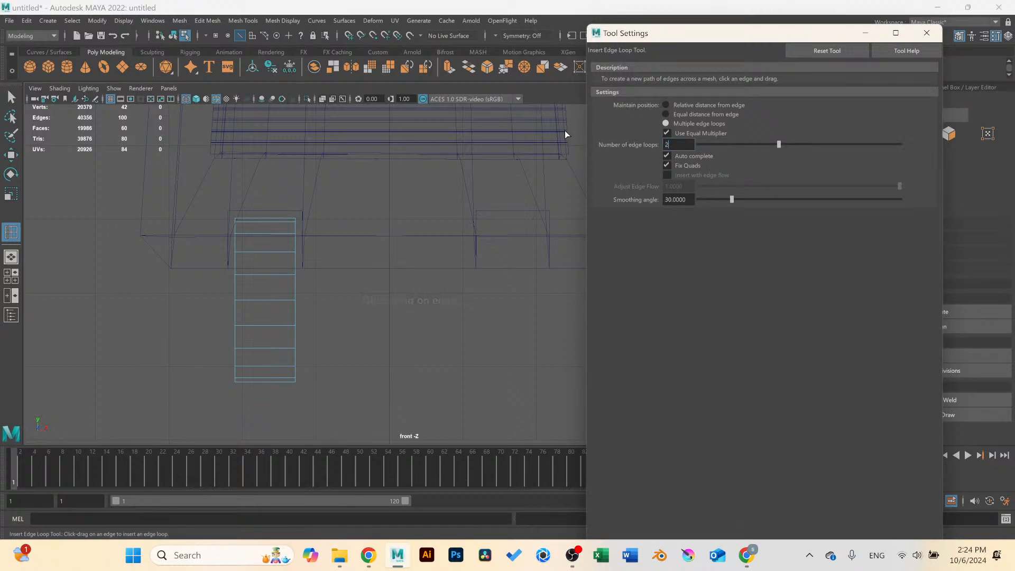
{"action": "left_click", "coordinate": [279, 299]}
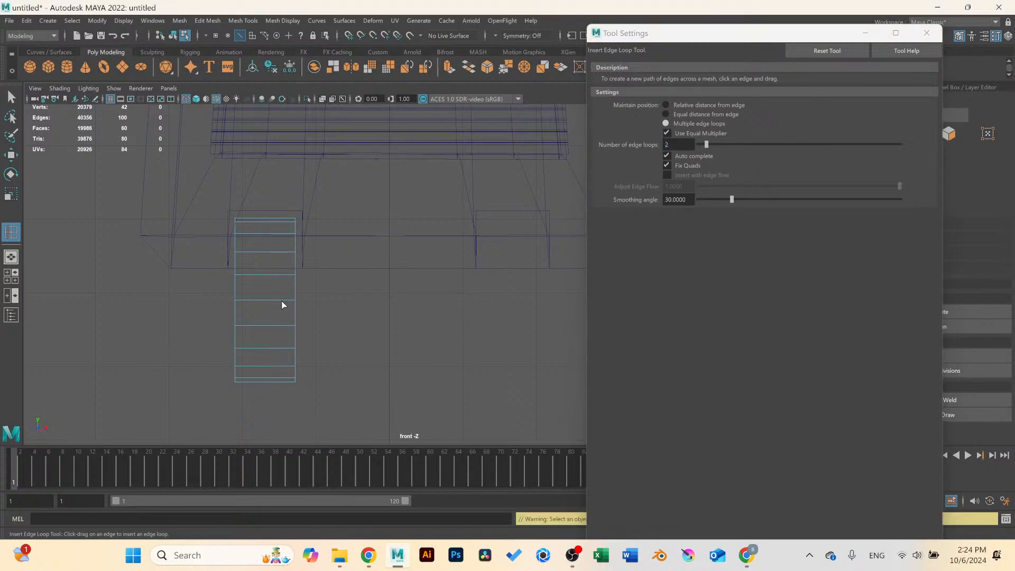
{"action": "left_click", "coordinate": [284, 306]}
Scale the two new edge loops apart along the wheel's width so they lie close to its side faces.
{"action": "key", "text": "r"}
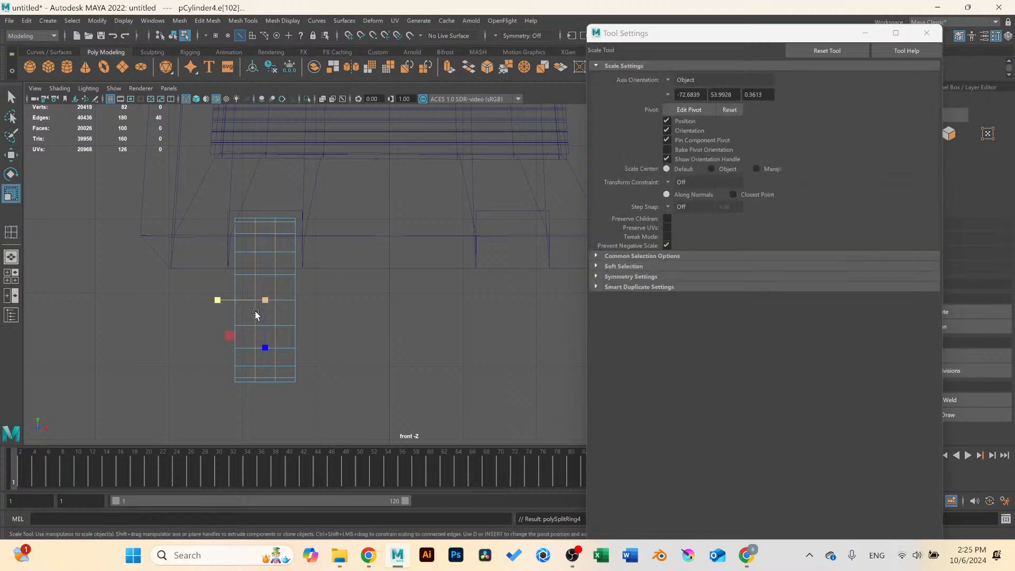
{"action": "left_click_drag", "start_coordinate": [217, 300], "coordinate": [155, 297]}
{"action": "key", "text": "q"}
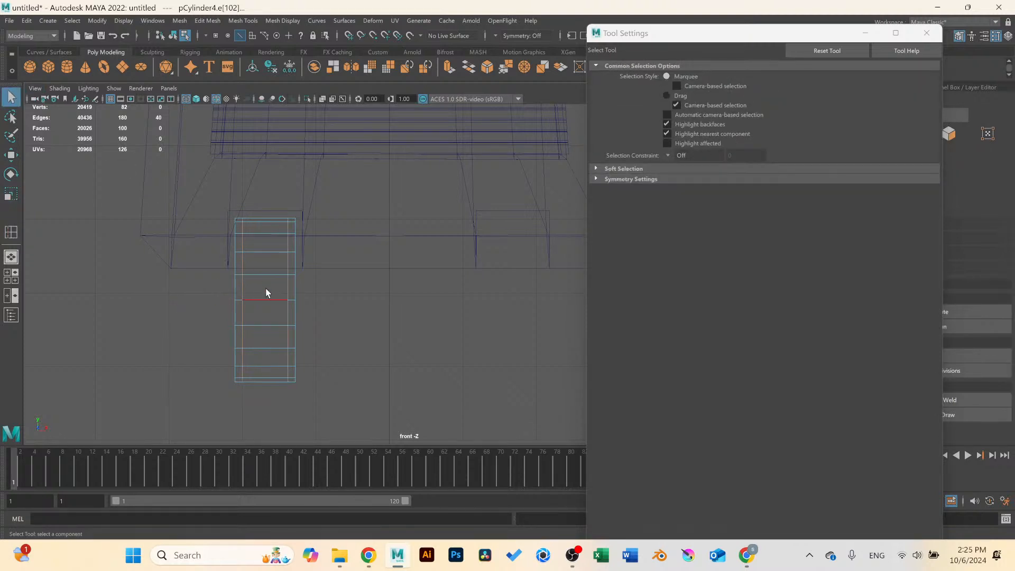
Extrude the band of faces between the wheel's two edge loops outward with a thickness of 0.12 as a raised tread.
{"action": "right_click_drag", "start_coordinate": [266, 293], "coordinate": [268, 305]}
{"action": "double_click", "coordinate": [265, 290]}
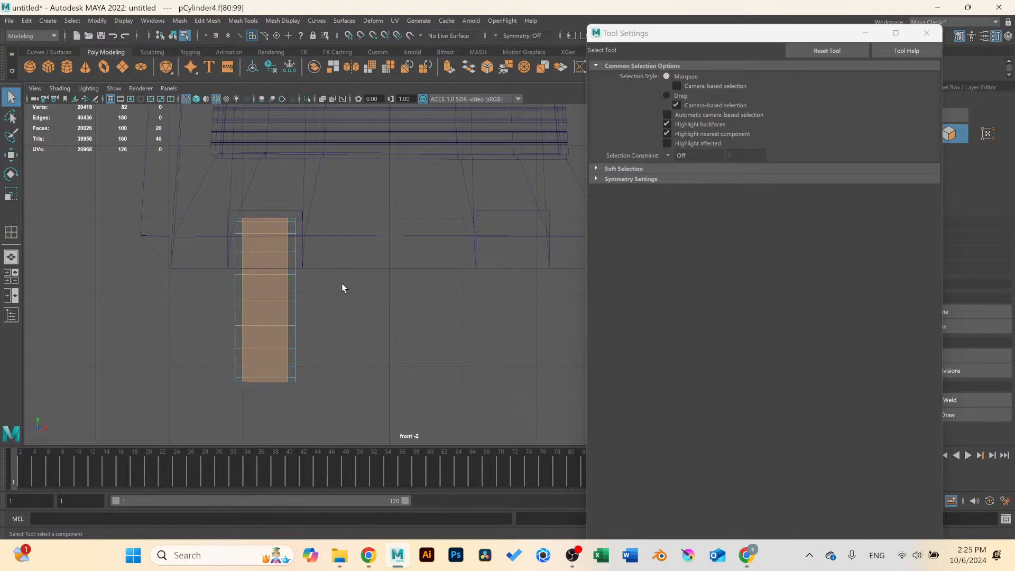
{"action": "left_click", "coordinate": [866, 33]}
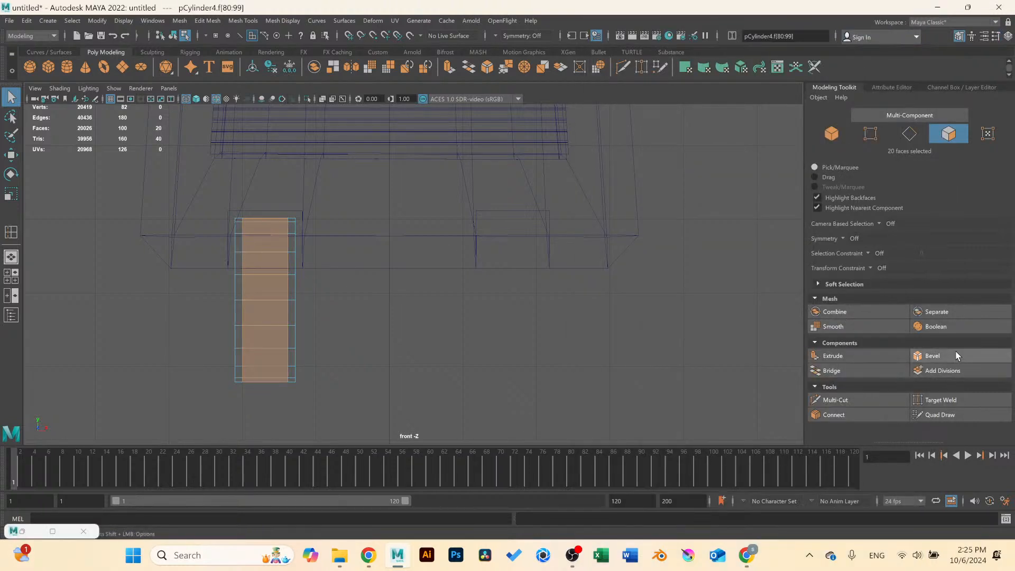
{"action": "left_click", "coordinate": [853, 357]}
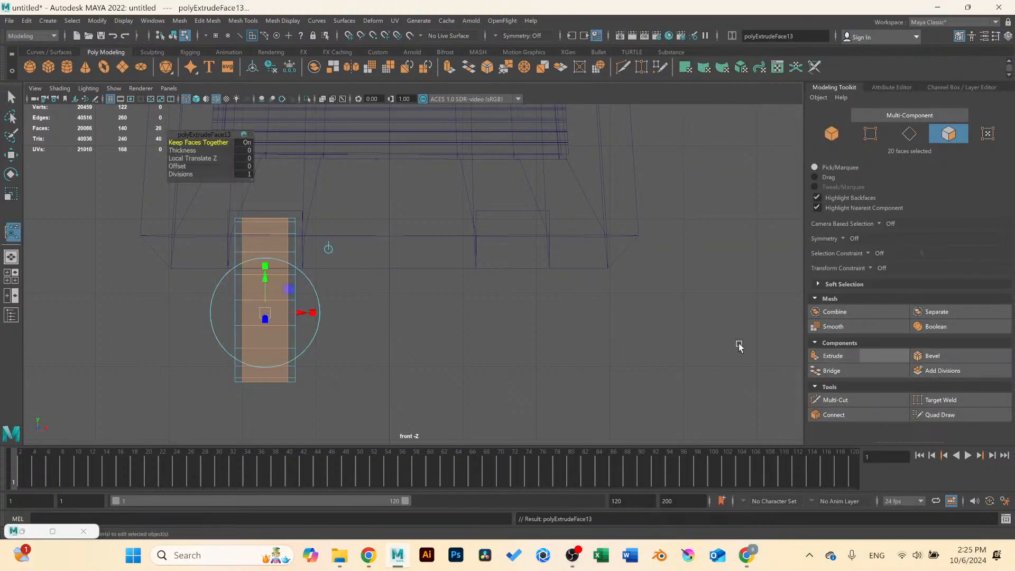
{"action": "left_click_drag", "start_coordinate": [184, 150], "coordinate": [191, 150]}
{"action": "key", "text": "space"}
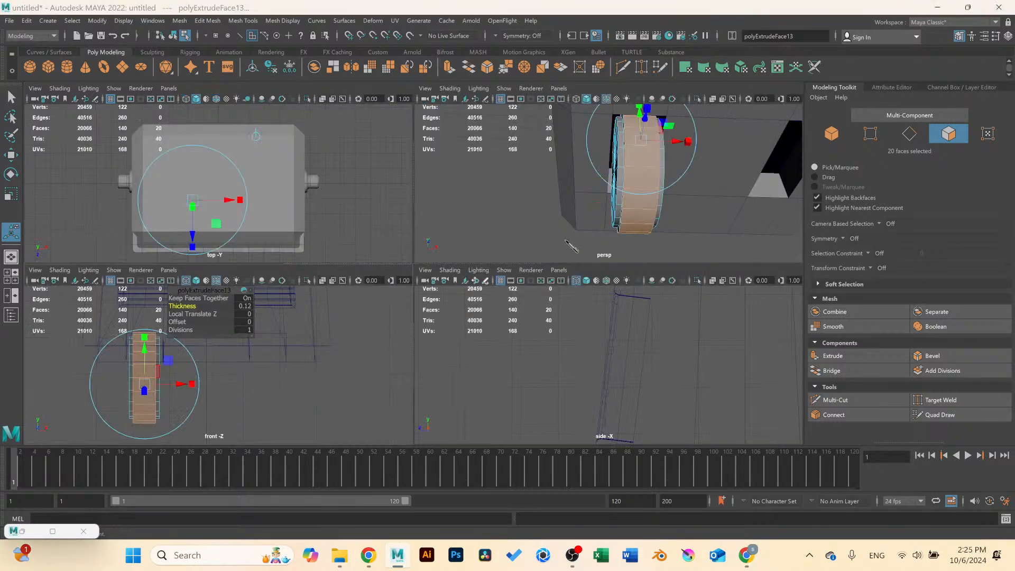
{"action": "key", "text": "space"}
{"action": "left_click_drag", "start_coordinate": [471, 256], "coordinate": [504, 268], "text": "alt"}
{"action": "scroll", "coordinate": [504, 268], "scroll_direction": "up", "scroll_amount": 4}
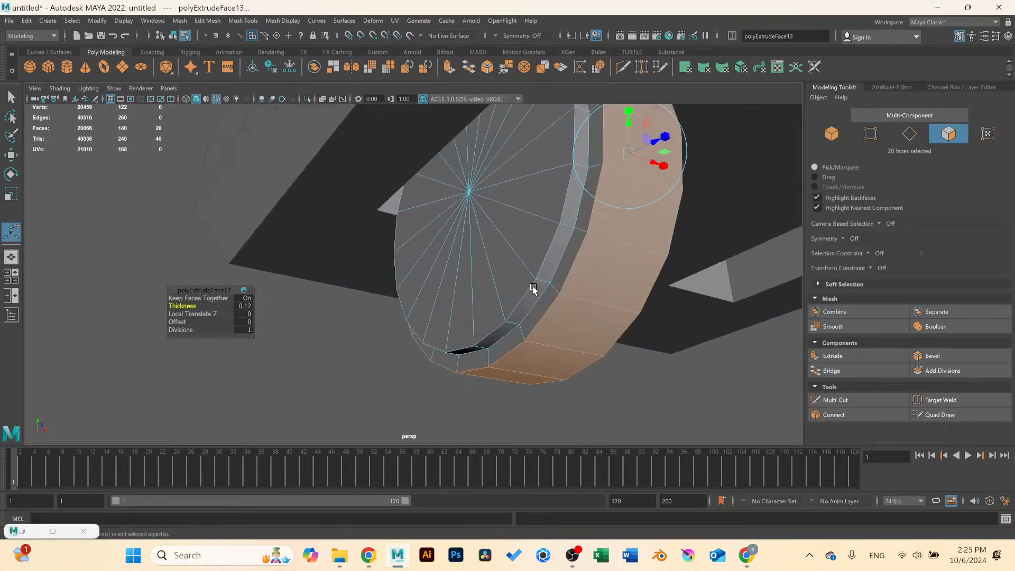
{"action": "scroll", "coordinate": [504, 255], "scroll_direction": "up", "scroll_amount": 2}
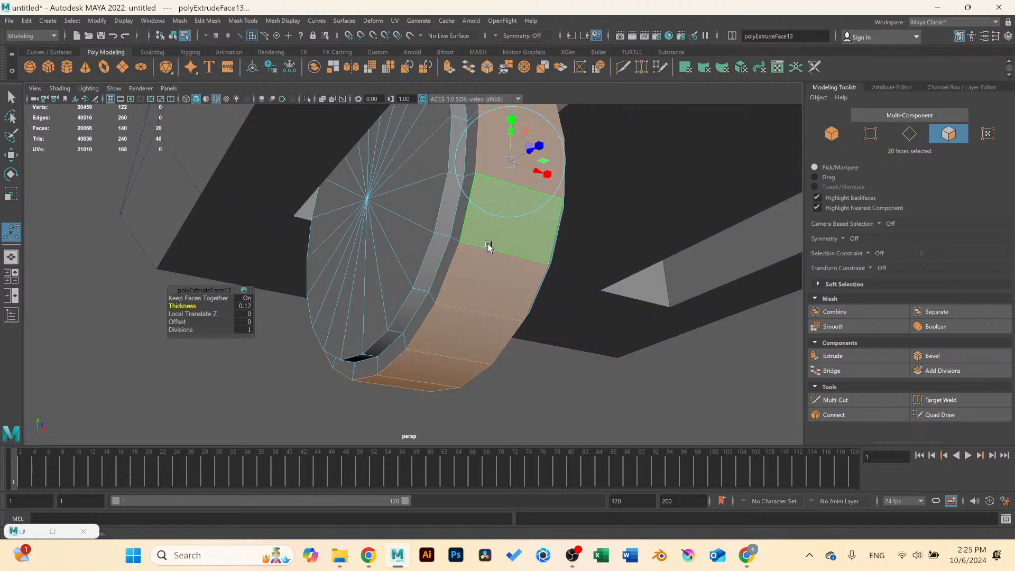
Bevel the rim and tread edge loops on both sides of the wheel with a fraction of 0.5 and one segment.
{"action": "right_click_drag", "start_coordinate": [488, 246], "coordinate": [534, 229]}
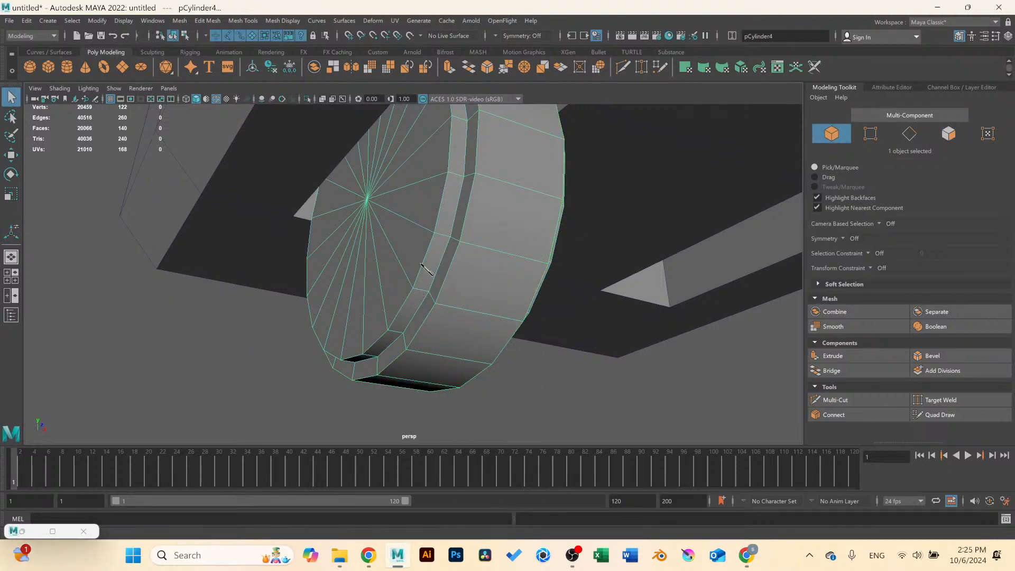
{"action": "mouse_move", "coordinate": [421, 264]}
{"action": "right_mouse_down"}
{"action": "mouse_move", "coordinate": [426, 236]}
{"action": "mouse_move", "coordinate": [423, 250]}
{"action": "right_mouse_up"}
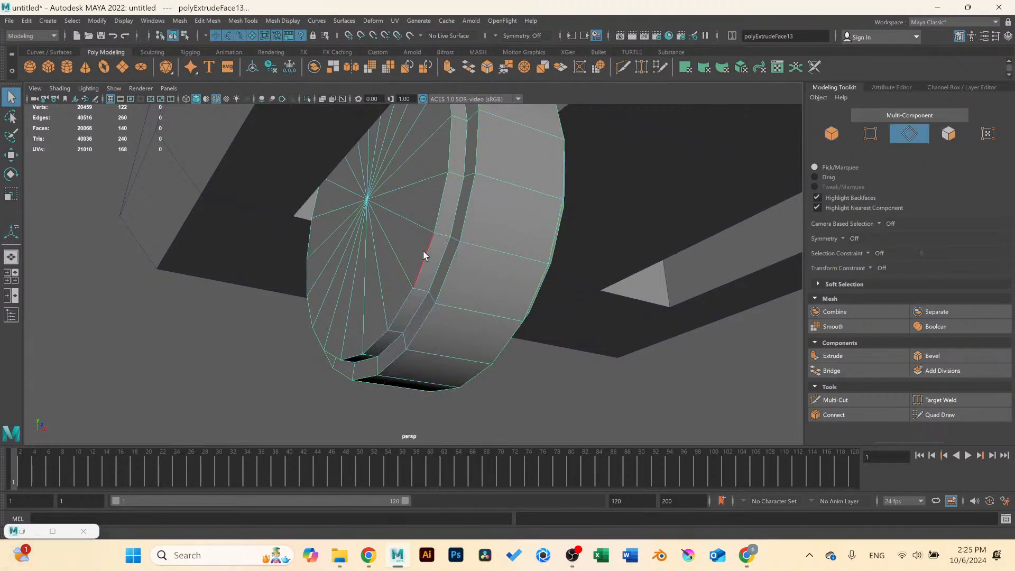
{"action": "left_click", "coordinate": [421, 279]}
{"action": "double_click", "coordinate": [410, 297]}
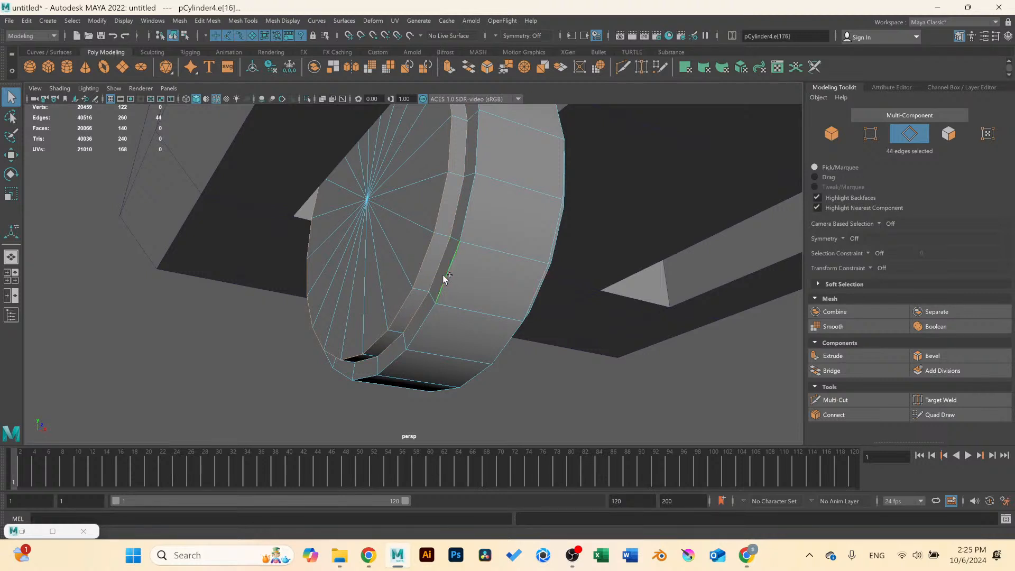
{"action": "double_click", "coordinate": [431, 313], "text": "shift"}
{"action": "left_click_drag", "start_coordinate": [431, 313], "coordinate": [299, 298], "text": "alt"}
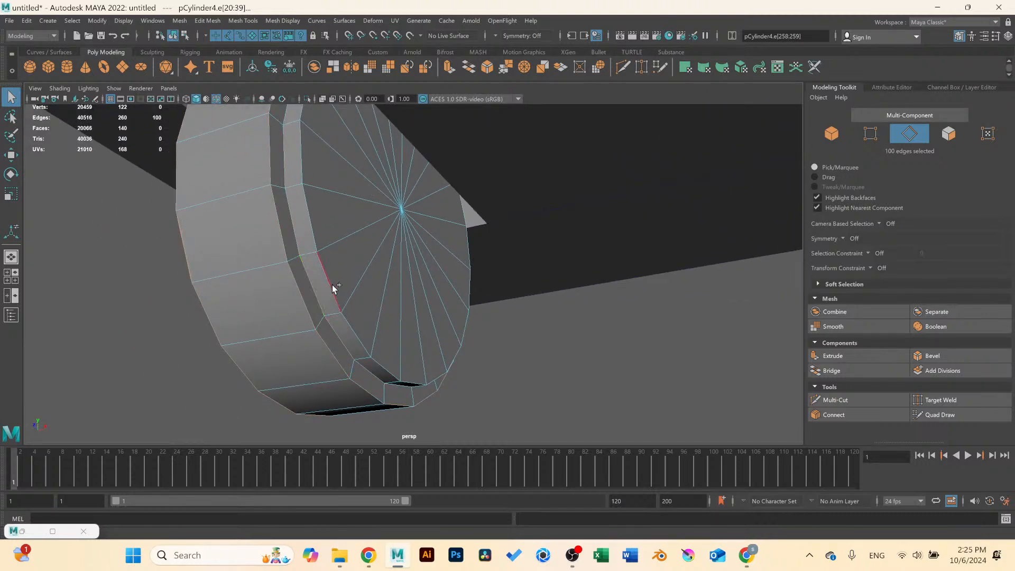
{"action": "left_click", "coordinate": [933, 355]}
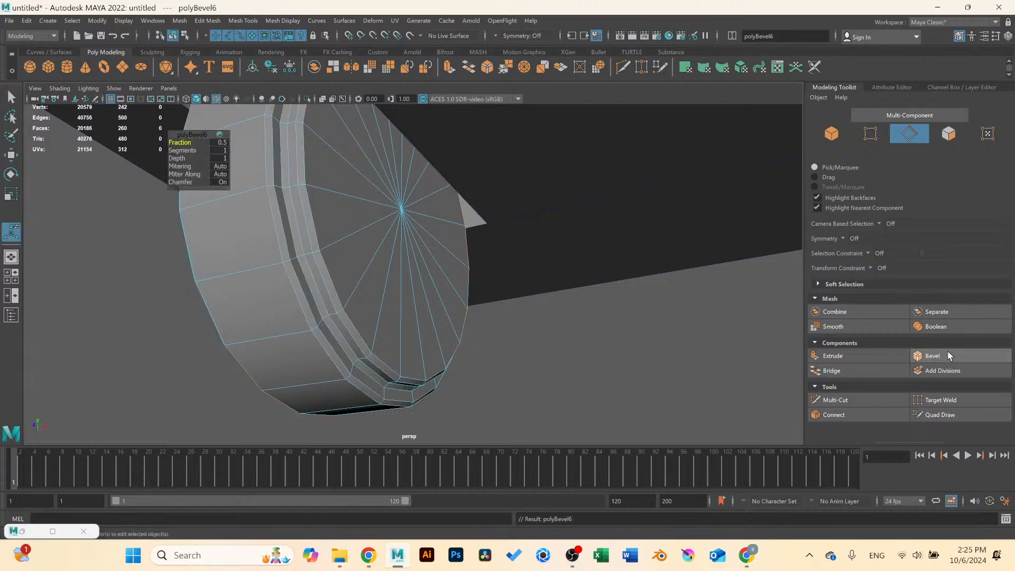
{"action": "left_click_drag", "start_coordinate": [402, 227], "coordinate": [344, 238], "text": "alt"}
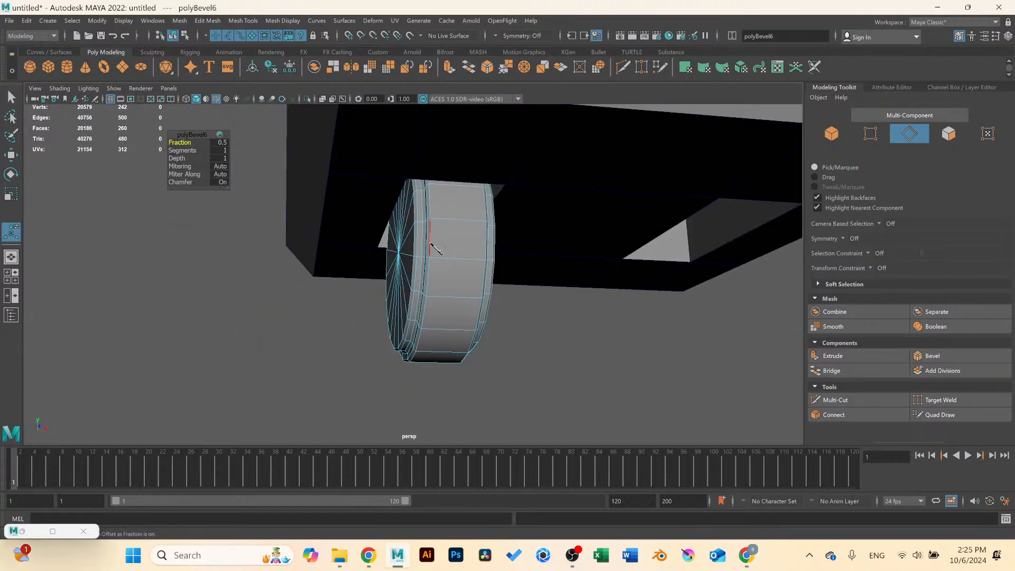
Return to object mode, display the bevelled wheel with smooth mesh preview, and select it with the Move tool.
{"action": "right_click_drag", "start_coordinate": [423, 238], "coordinate": [476, 227]}
{"action": "left_click", "coordinate": [579, 355]}
{"action": "left_click_drag", "start_coordinate": [580, 356], "coordinate": [445, 266], "text": "alt"}
{"action": "left_click", "coordinate": [443, 248]}
{"action": "key", "text": "w"}
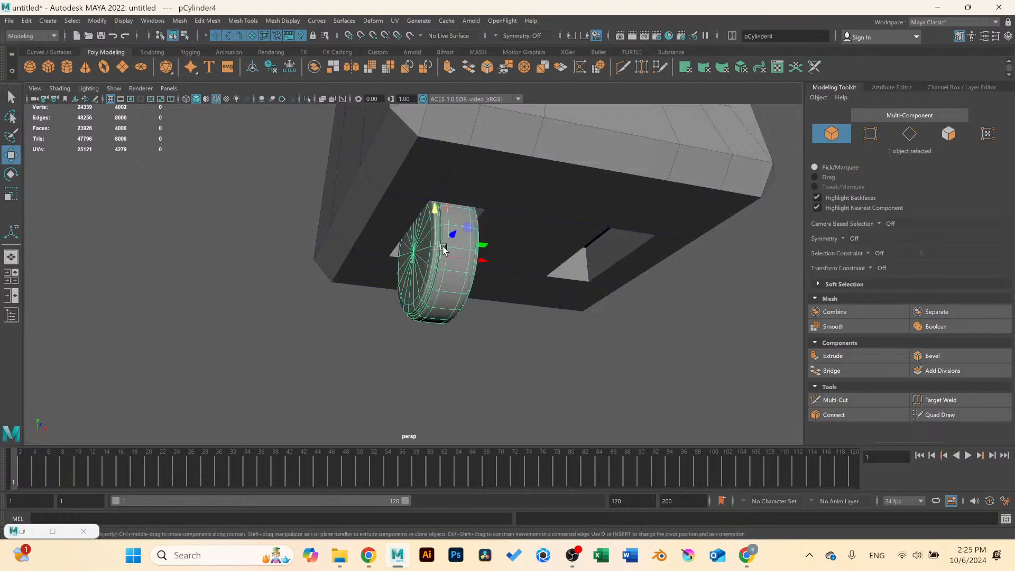
Delete the faces of the wheel's upper half in the front view and return to object mode.
{"action": "left_click_drag", "start_coordinate": [433, 206], "coordinate": [435, 199]}
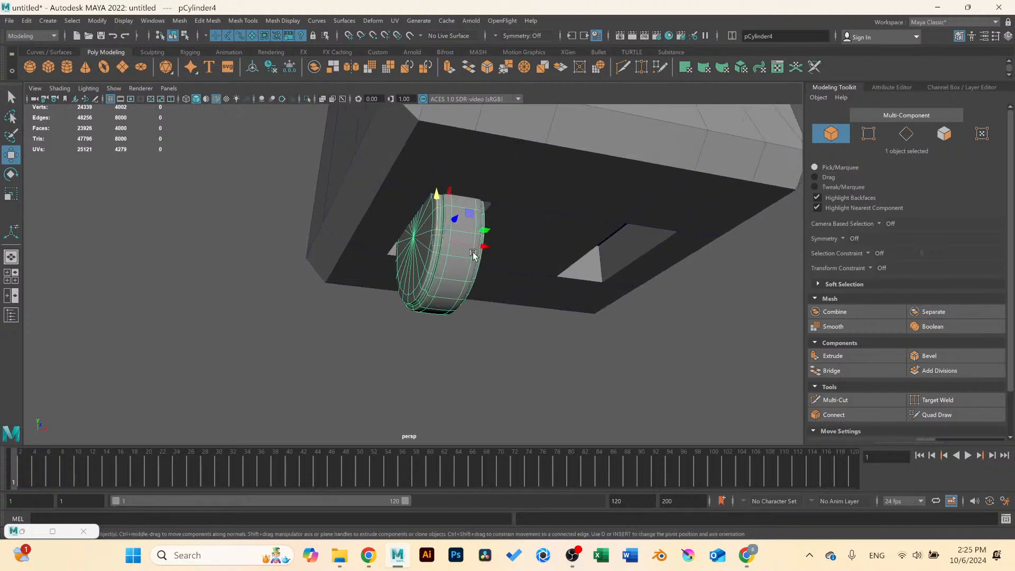
{"action": "key", "text": "space"}
{"action": "key", "text": "space"}
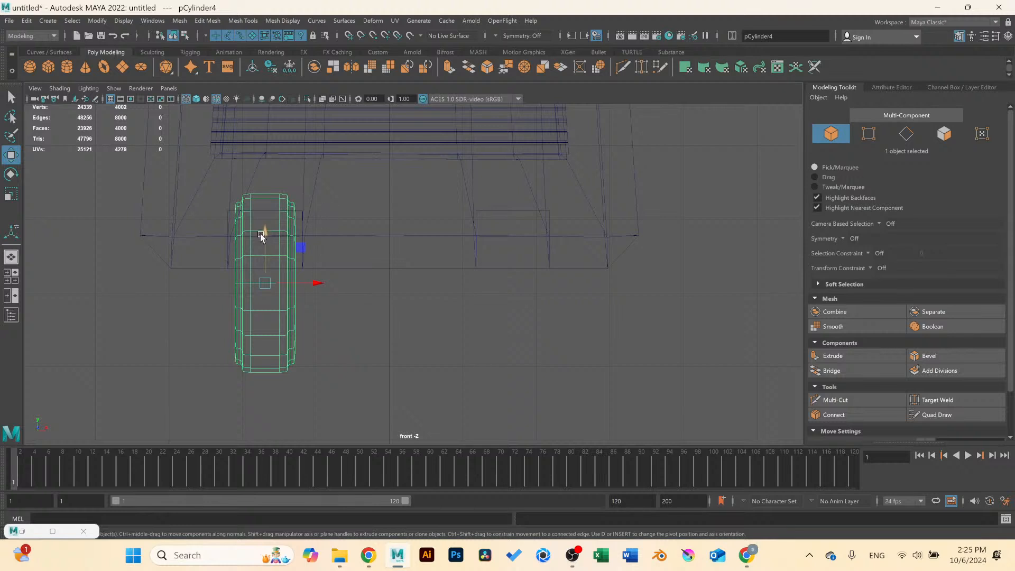
{"action": "right_click_drag", "start_coordinate": [264, 239], "coordinate": [267, 282]}
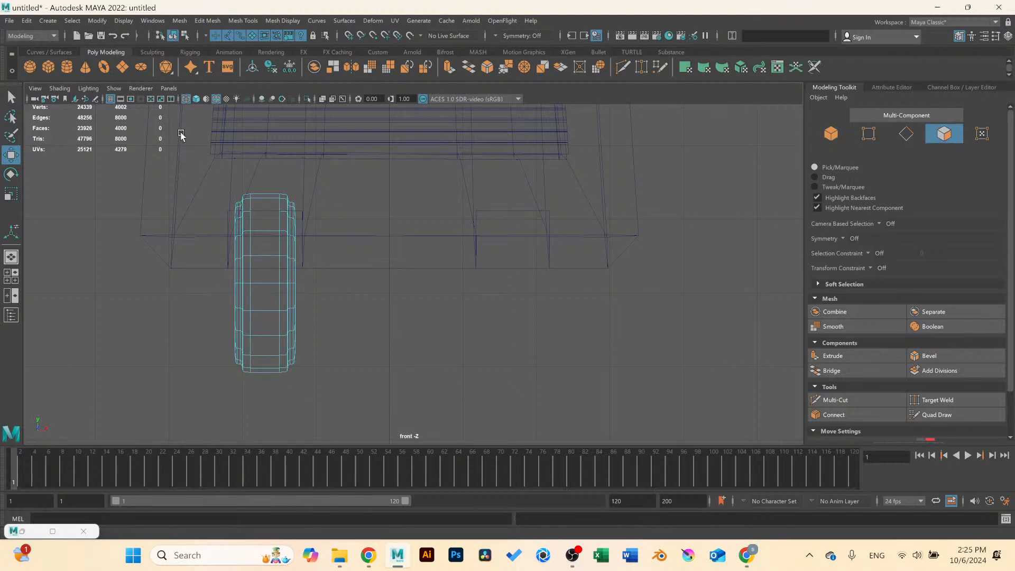
{"action": "left_click_drag", "start_coordinate": [181, 135], "coordinate": [350, 267]}
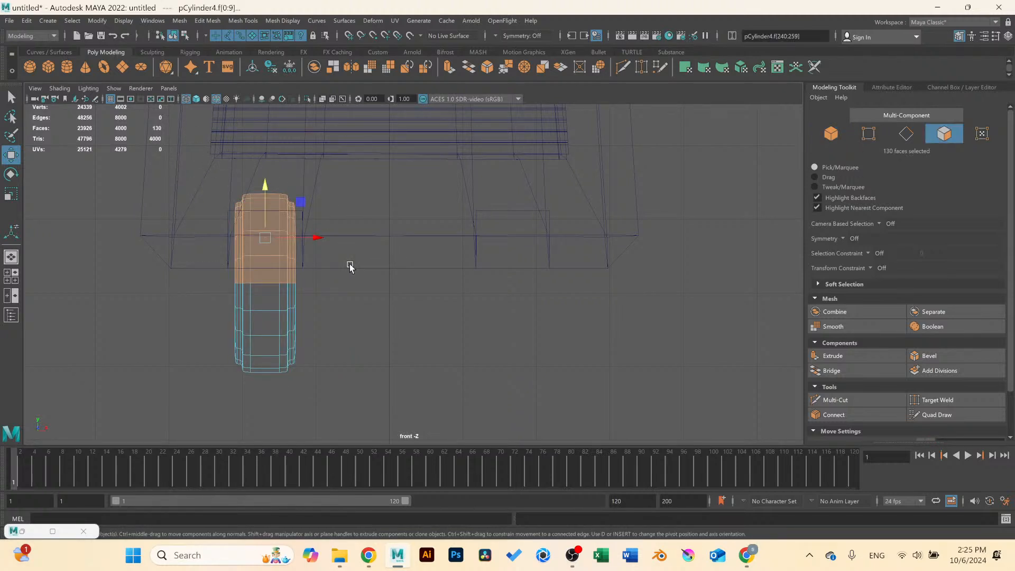
{"action": "key", "text": "Delete"}
{"action": "right_click_drag", "start_coordinate": [261, 296], "coordinate": [274, 300]}
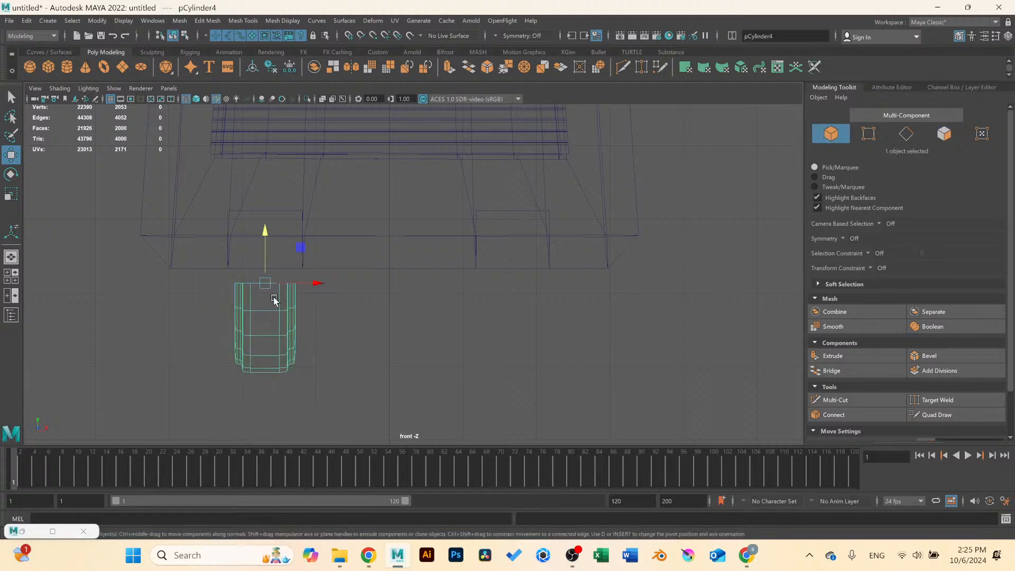
Raise the half wheel into its well and place a duplicate of it sideways in the second well.
{"action": "left_click_drag", "start_coordinate": [268, 237], "coordinate": [269, 226]}
{"action": "left_click_drag", "start_coordinate": [319, 255], "coordinate": [566, 259], "text": "shift"}
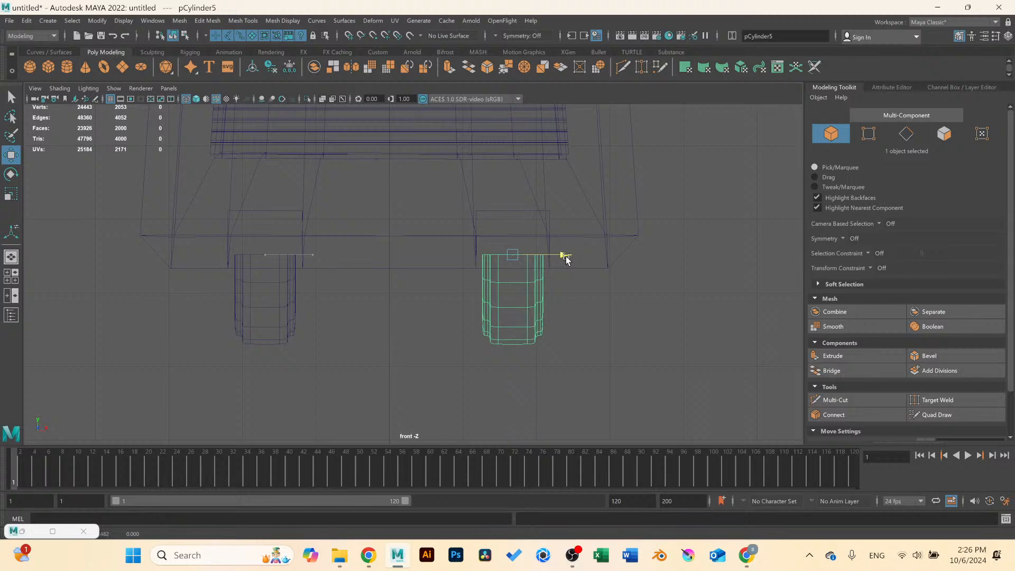
{"action": "key", "text": "space"}
{"action": "key", "text": "space"}
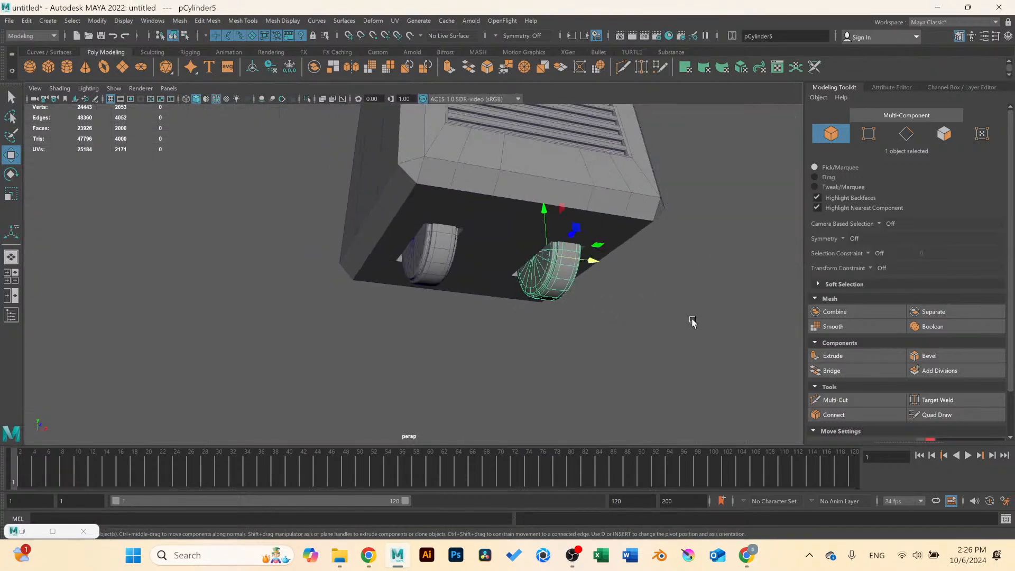
{"action": "left_click", "coordinate": [631, 312]}
Create a polygon cylinder and move it straight down below the robot's lower body.
{"action": "left_click_drag", "start_coordinate": [631, 313], "coordinate": [499, 307], "text": "alt"}
{"action": "scroll", "coordinate": [497, 309], "scroll_direction": "up", "scroll_amount": 3}
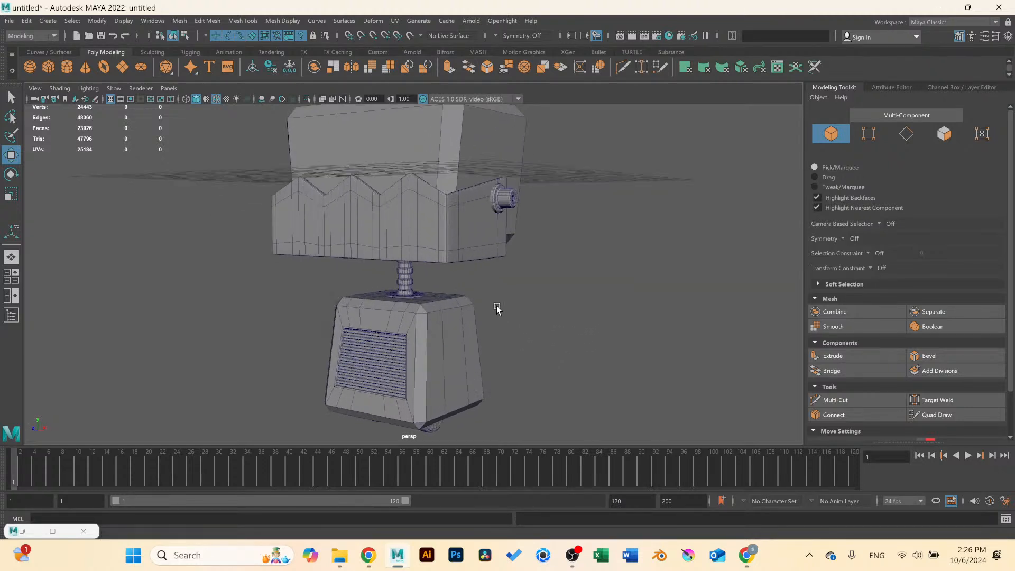
{"action": "scroll", "coordinate": [493, 310], "scroll_direction": "down", "scroll_amount": 2}
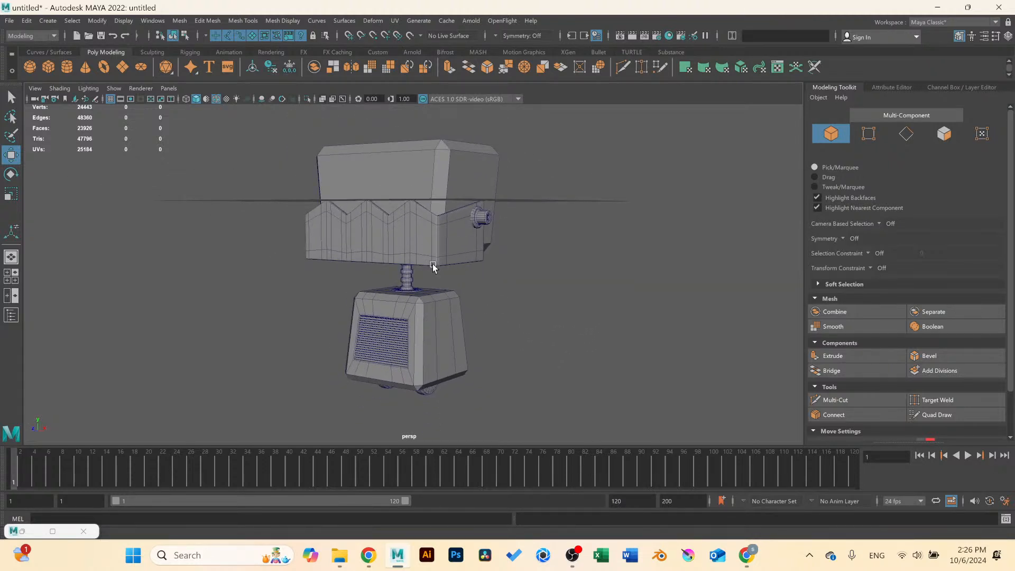
{"action": "left_click_drag", "start_coordinate": [437, 264], "coordinate": [385, 330], "text": "alt"}
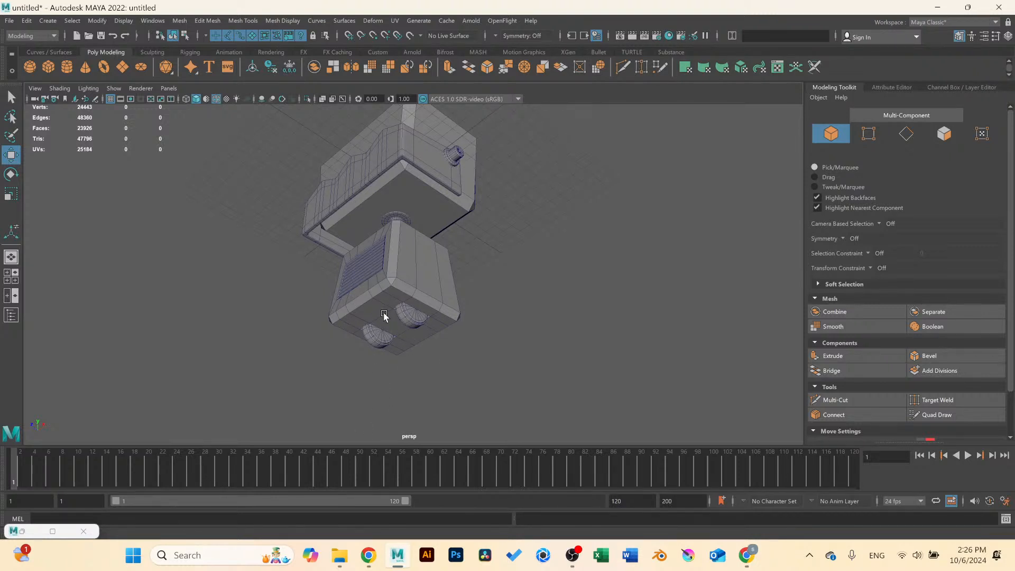
{"action": "left_click_drag", "start_coordinate": [385, 316], "coordinate": [363, 136], "text": "alt"}
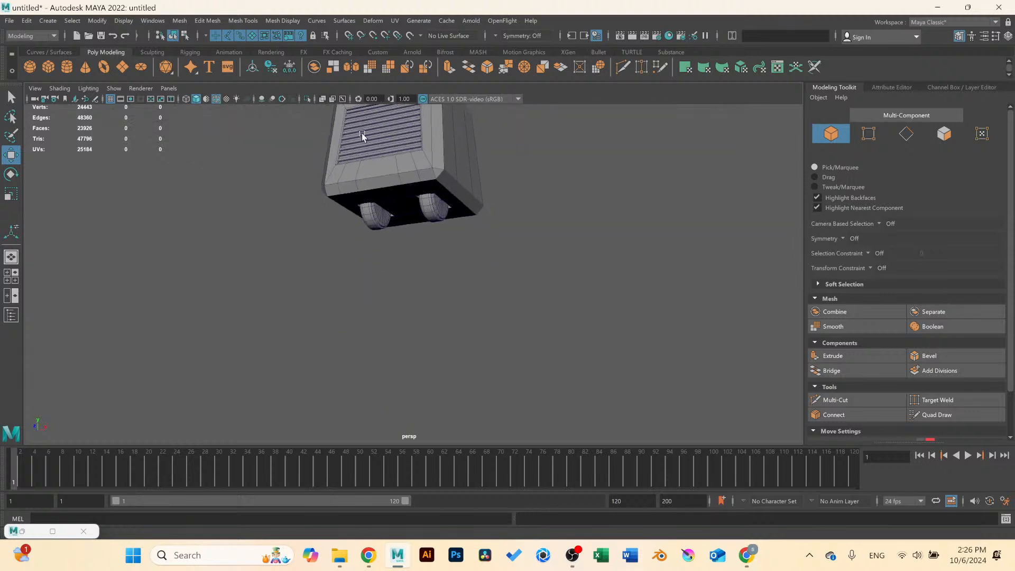
{"action": "left_click_drag", "start_coordinate": [489, 307], "coordinate": [410, 299], "text": "alt"}
{"action": "left_click", "coordinate": [66, 67]}
{"action": "scroll", "coordinate": [441, 146], "scroll_direction": "down", "scroll_amount": 4}
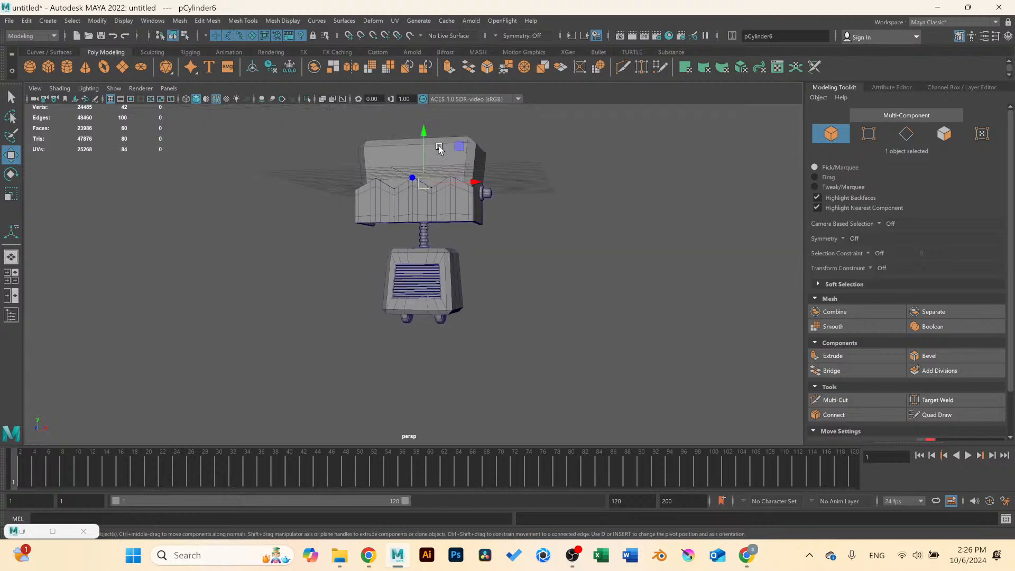
{"action": "left_click_drag", "start_coordinate": [423, 137], "coordinate": [422, 287]}
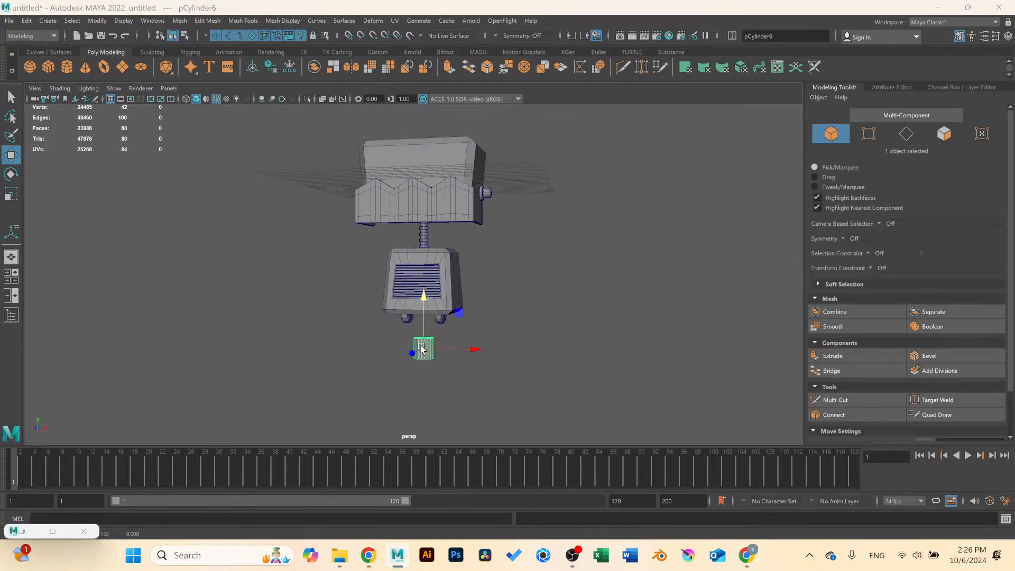
Move the new cylinder sideways in the top view so it is centred on the duplicated wheel.
{"action": "key", "text": "space"}
{"action": "key", "text": "space"}
{"action": "key", "text": "4"}
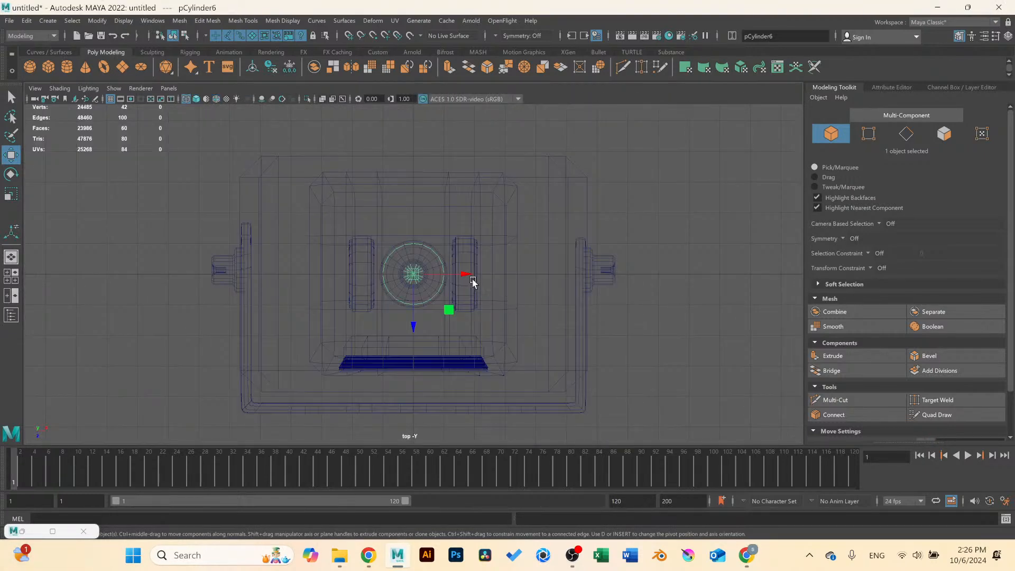
{"action": "left_click_drag", "start_coordinate": [473, 282], "coordinate": [515, 278]}
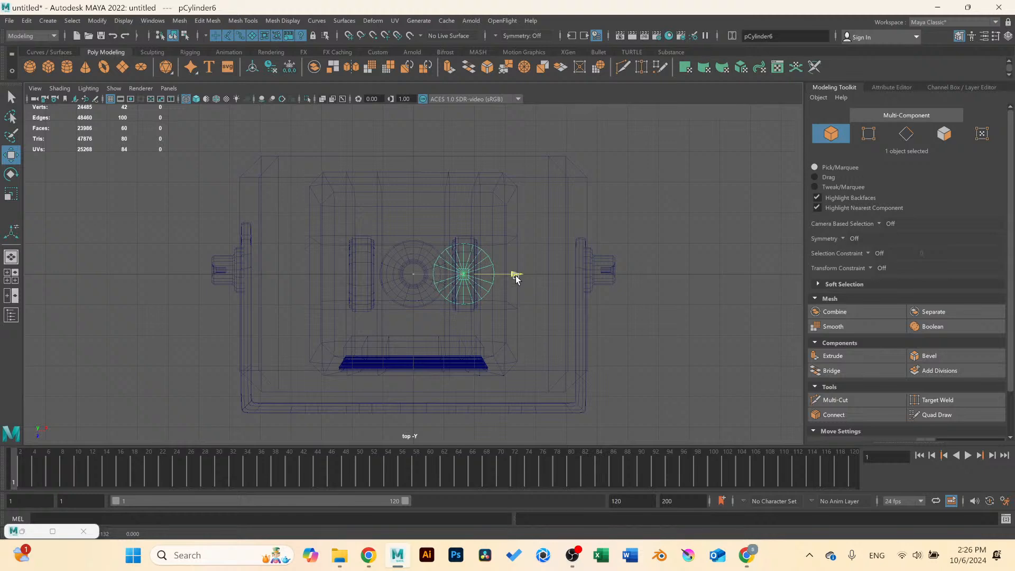
{"action": "scroll", "coordinate": [516, 279], "scroll_direction": "up", "scroll_amount": 5}
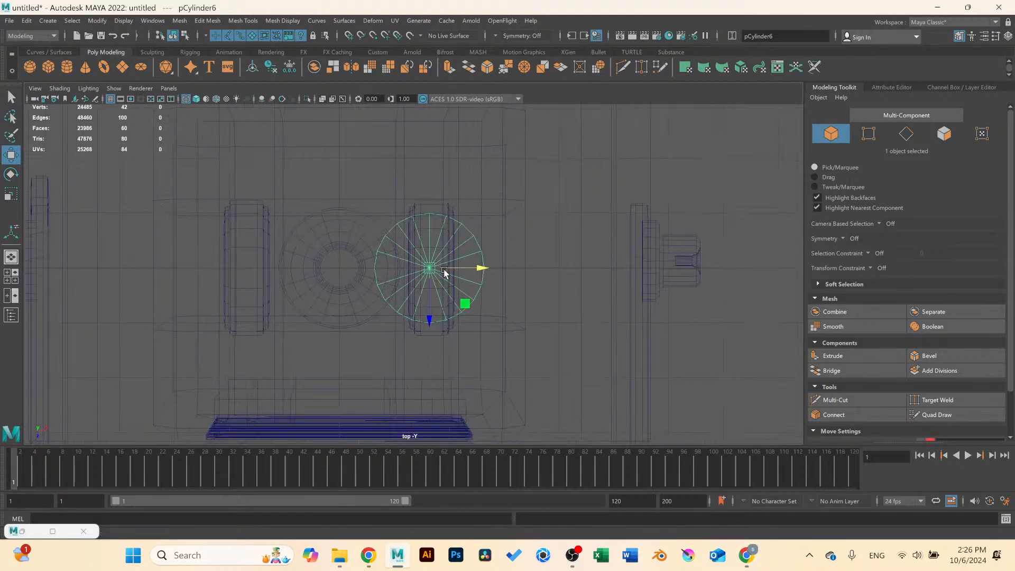
Scale the cylinder down uniformly to about 0.285 and stretch it vertically into a thin rod below the wheel.
{"action": "left_click", "coordinate": [358, 298]}
{"action": "key", "text": "space"}
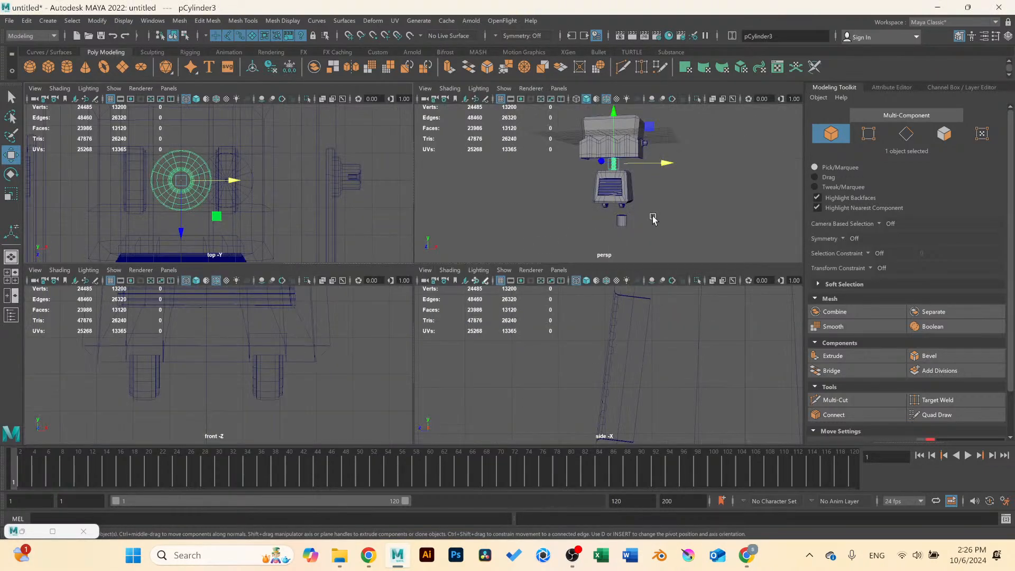
{"action": "left_click", "coordinate": [622, 222]}
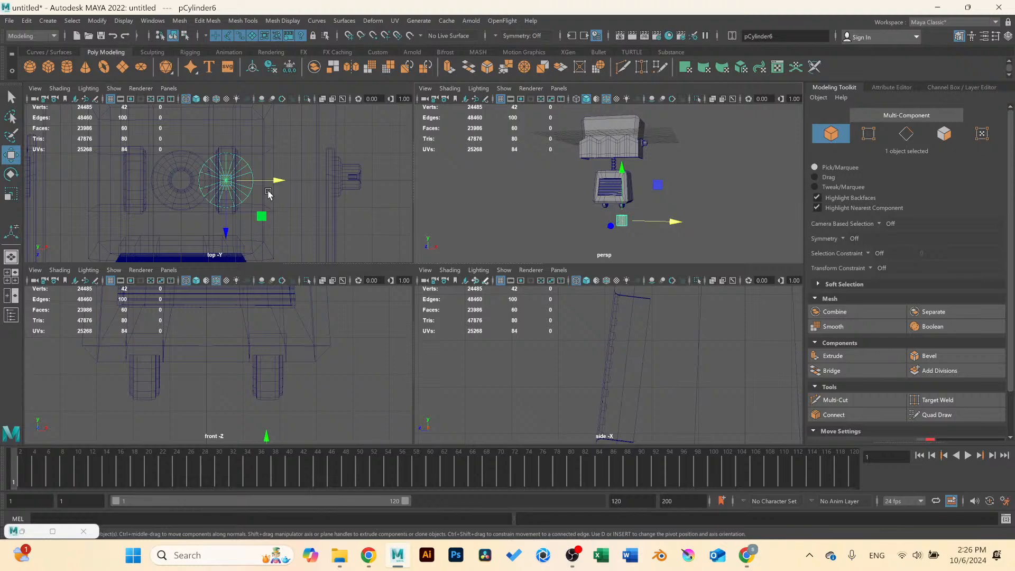
{"action": "key", "text": "r"}
{"action": "left_click_drag", "start_coordinate": [229, 183], "coordinate": [200, 183]}
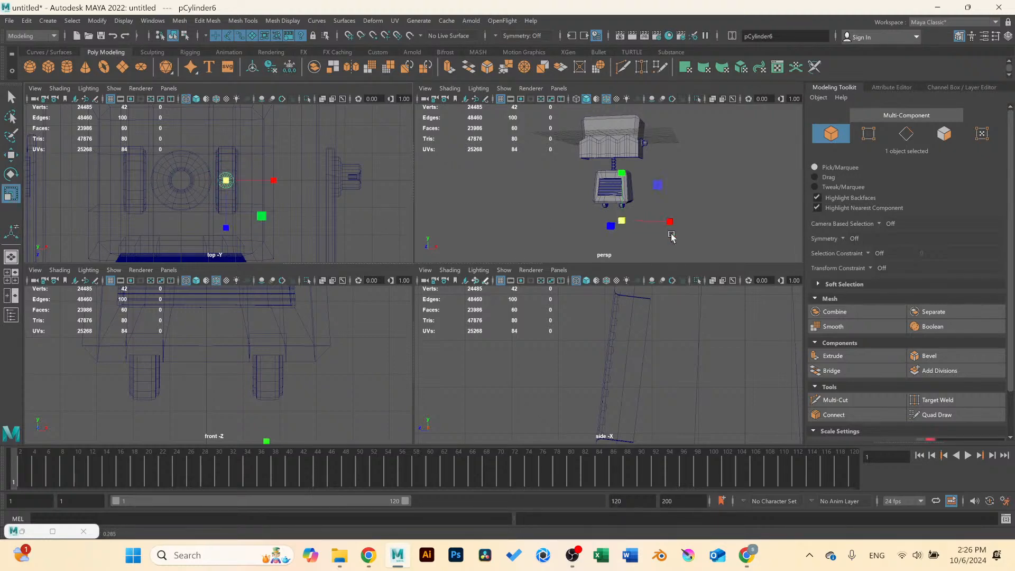
{"action": "key", "text": "space"}
{"action": "middle_click_drag", "start_coordinate": [537, 238], "coordinate": [528, 153], "text": "alt"}
{"action": "scroll", "coordinate": [506, 237], "scroll_direction": "up", "scroll_amount": 4}
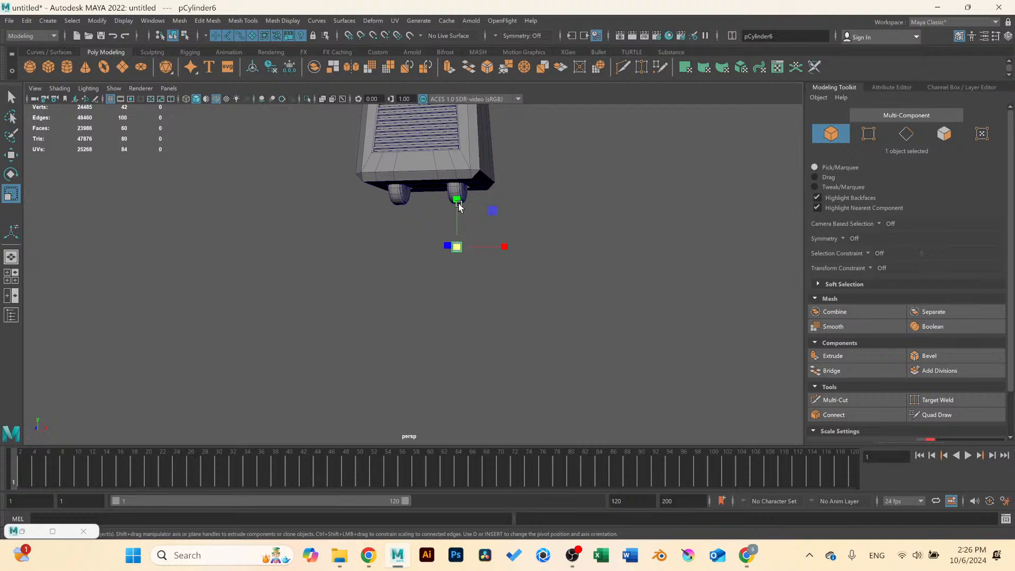
{"action": "left_click_drag", "start_coordinate": [458, 200], "coordinate": [468, 156]}
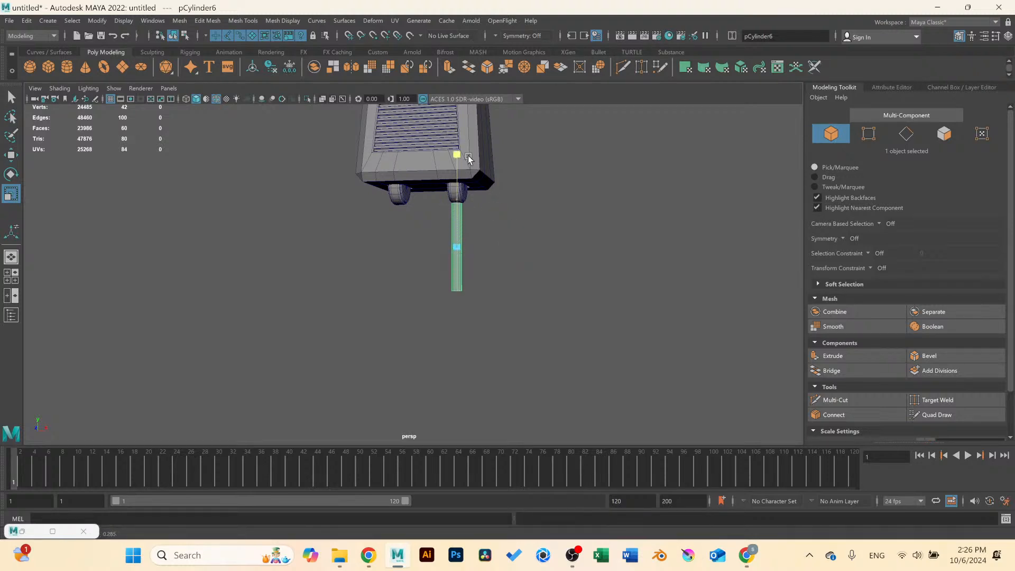
Raise the rod toward the underside of the wheel, then make it thinner and stretch it taller to meet the wheel.
{"action": "key", "text": "w"}
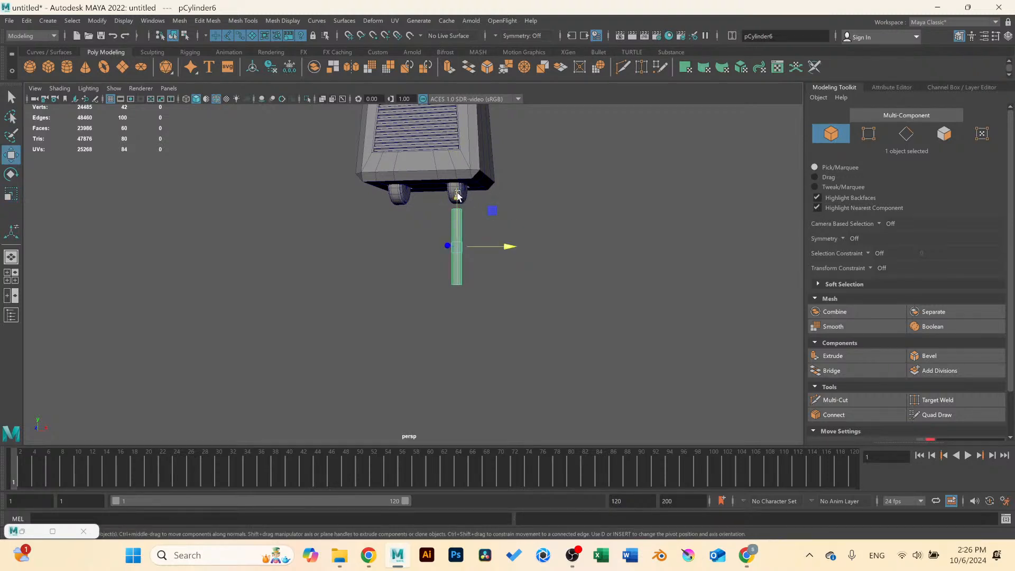
{"action": "left_click_drag", "start_coordinate": [458, 196], "coordinate": [457, 188]}
{"action": "scroll", "coordinate": [475, 207], "scroll_direction": "up", "scroll_amount": 4}
{"action": "key", "text": "r"}
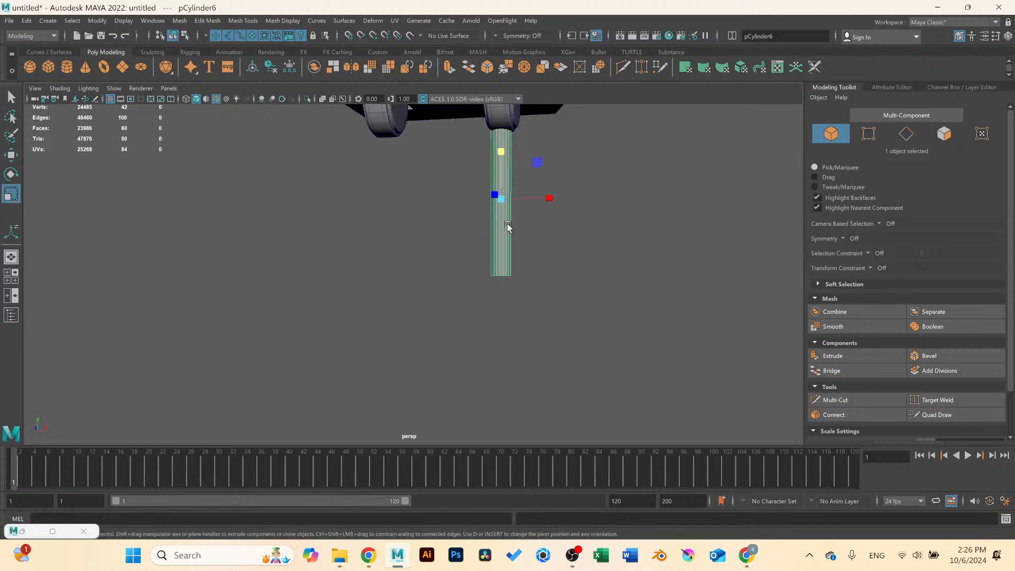
{"action": "left_click_drag", "start_coordinate": [500, 198], "coordinate": [481, 195]}
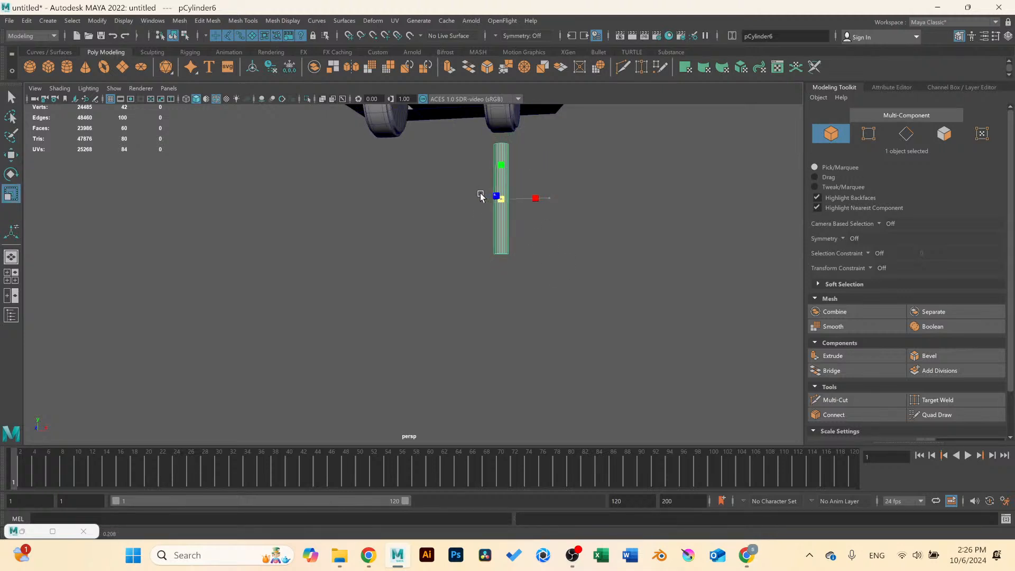
{"action": "left_click_drag", "start_coordinate": [499, 149], "coordinate": [500, 134]}
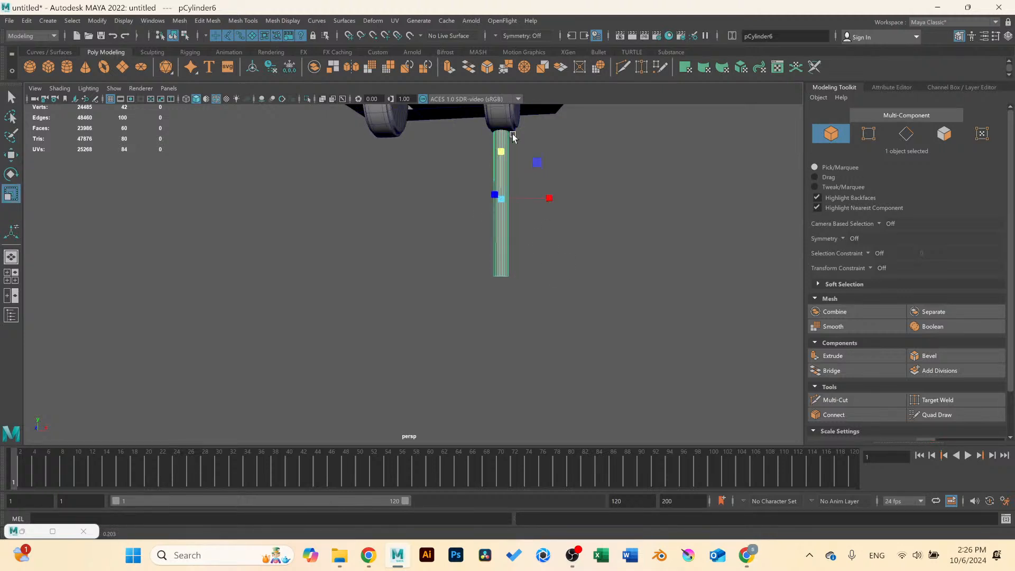
Centre the rod horizontally under the duplicated wheel in the front view.
{"action": "key", "text": "space"}
{"action": "key", "text": "space"}
{"action": "key", "text": "w"}
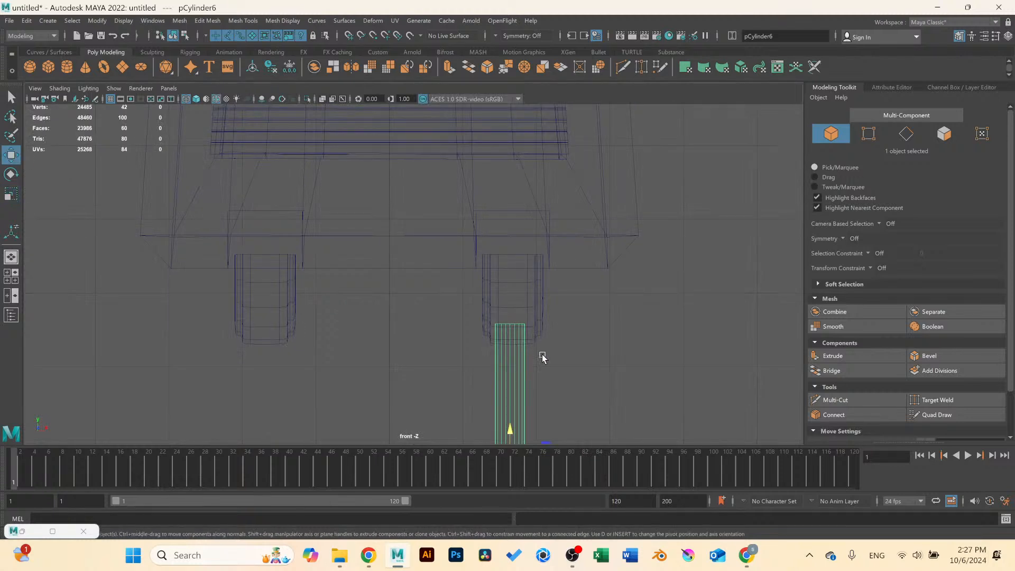
{"action": "middle_click_drag", "start_coordinate": [558, 364], "coordinate": [541, 254], "text": "alt"}
{"action": "left_click_drag", "start_coordinate": [543, 369], "coordinate": [542, 370]}
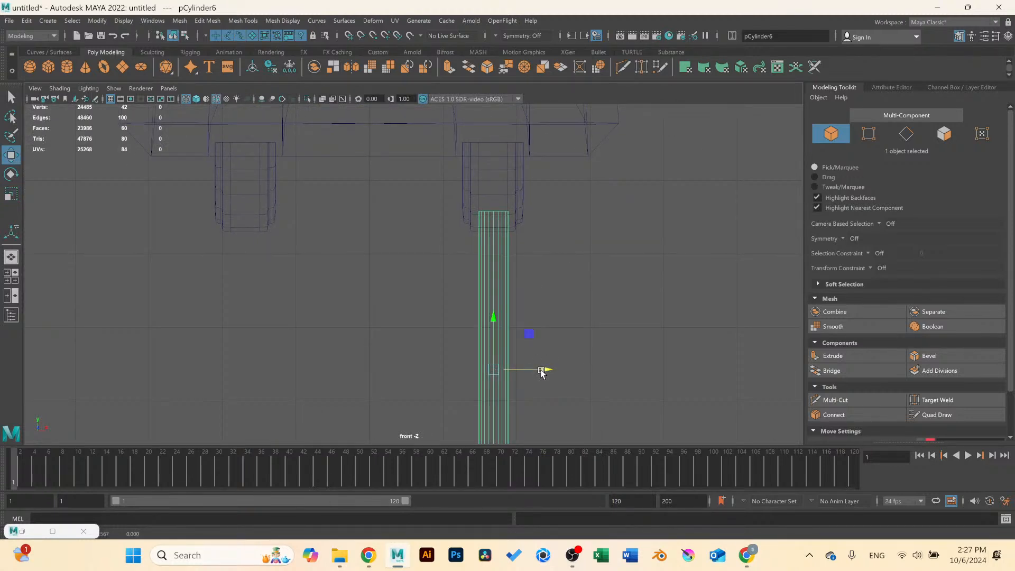
Try deleting both end caps of the rod, and undo the deletion.
{"action": "scroll", "coordinate": [521, 307], "scroll_direction": "down", "scroll_amount": 2}
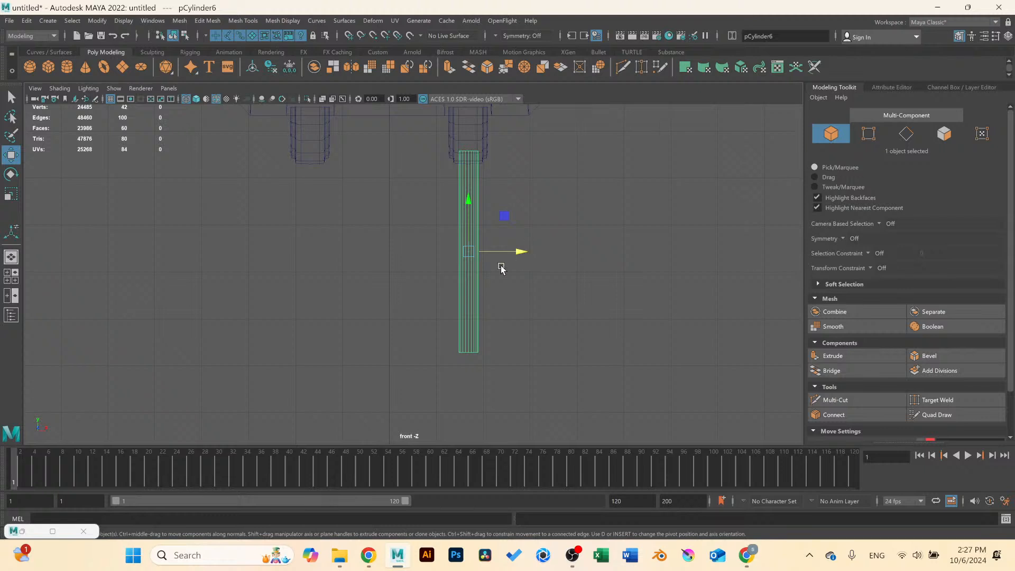
{"action": "right_click_drag", "start_coordinate": [470, 256], "coordinate": [521, 262]}
{"action": "left_click_drag", "start_coordinate": [410, 144], "coordinate": [573, 349]}
{"action": "key", "text": "Delete"}
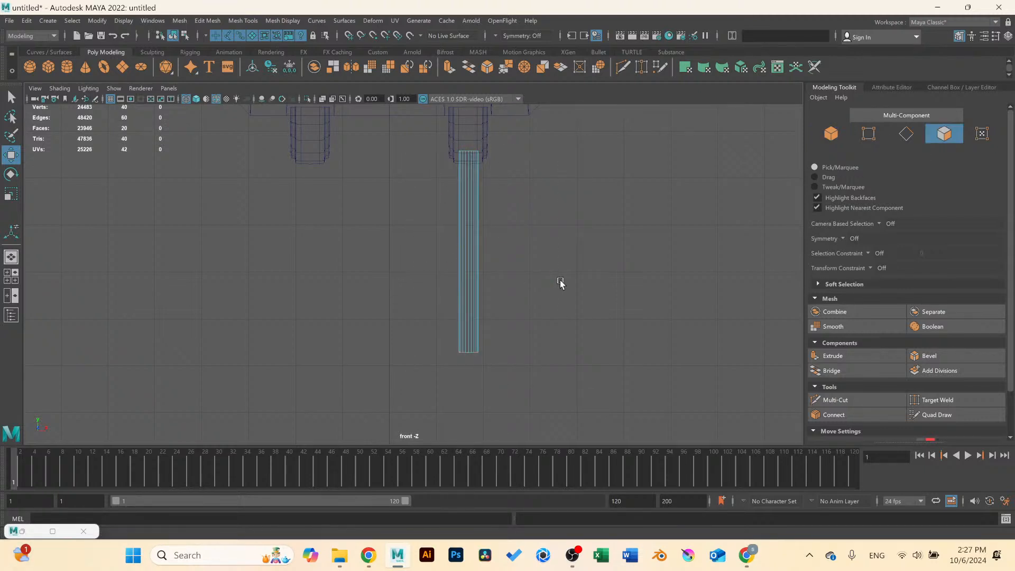
{"action": "right_click_drag", "start_coordinate": [474, 241], "coordinate": [512, 233]}
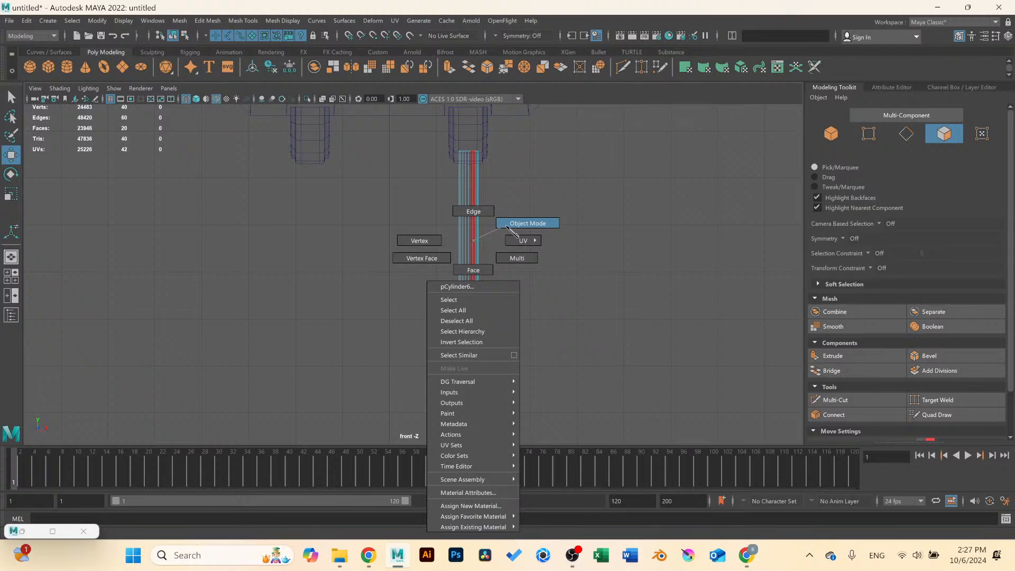
{"action": "right_click_drag", "start_coordinate": [512, 233], "coordinate": [479, 244]}
{"action": "key", "text": "ctrl+z"}
{"action": "key", "text": "ctrl+z"}
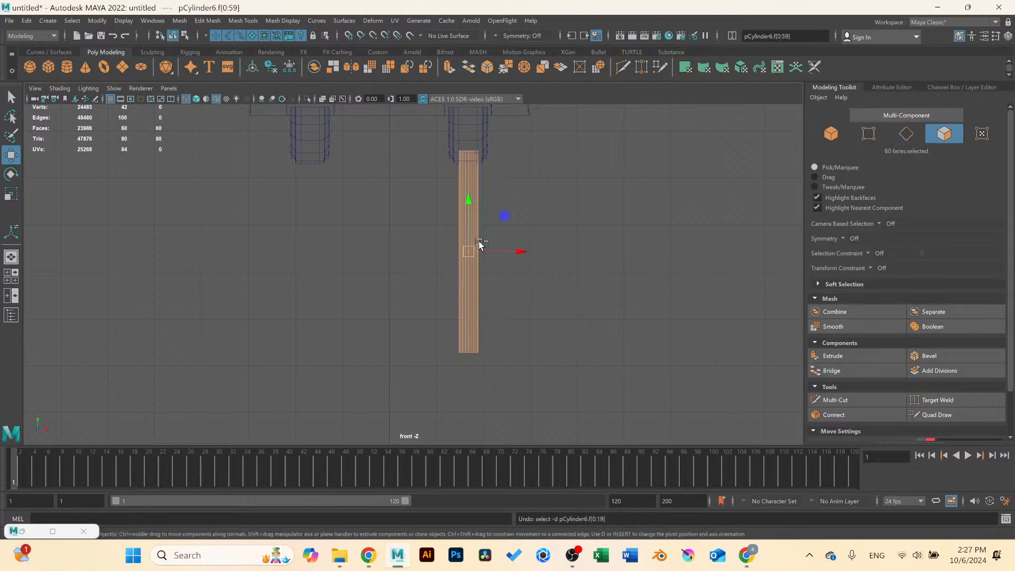
Delete only the rod's upper cap faces in the perspective view, return to object mode and clear the selection.
{"action": "key", "text": "space"}
{"action": "key", "text": "space"}
{"action": "middle_click_drag", "start_coordinate": [592, 204], "coordinate": [564, 305], "text": "alt"}
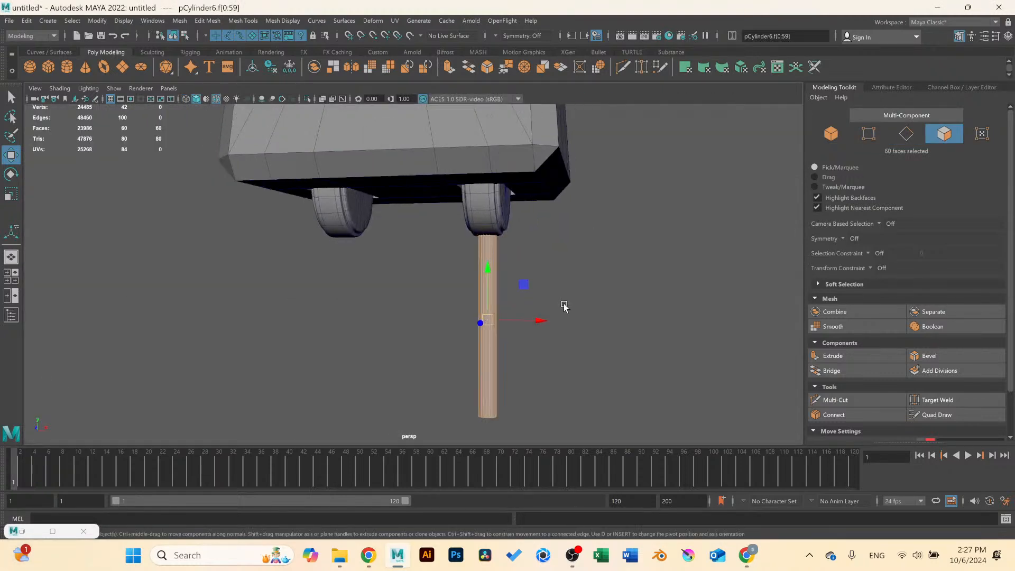
{"action": "mouse_move", "coordinate": [564, 304]}
{"action": "left_mouse_down", "text": "alt"}
{"action": "mouse_move", "coordinate": [558, 273]}
{"action": "mouse_move", "coordinate": [571, 301]}
{"action": "left_mouse_up", "text": "alt"}
{"action": "left_click_drag", "start_coordinate": [447, 179], "coordinate": [565, 273]}
{"action": "left_click_drag", "start_coordinate": [453, 286], "coordinate": [597, 449], "text": "ctrl"}
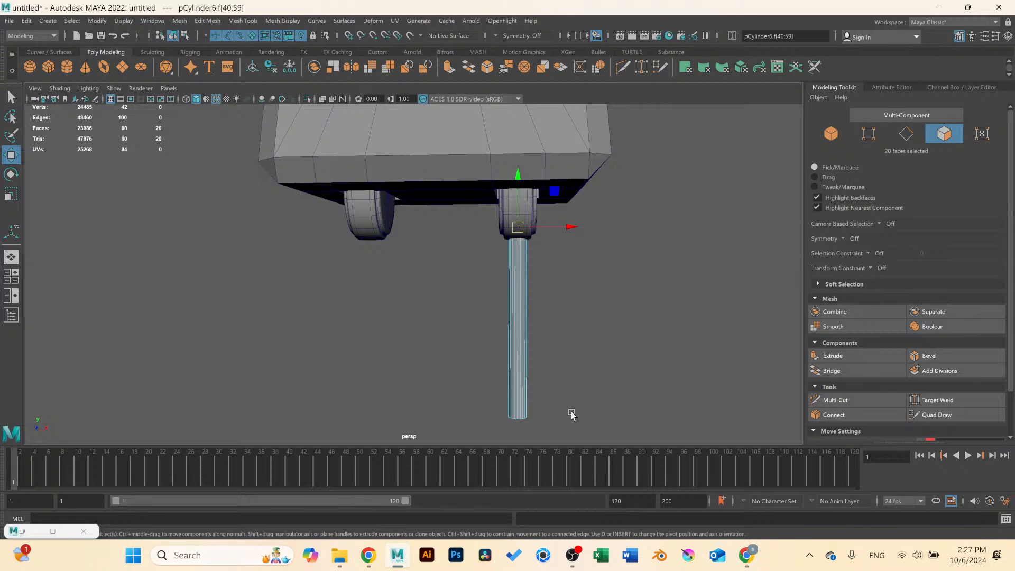
{"action": "key", "text": "Delete"}
{"action": "right_click_drag", "start_coordinate": [528, 327], "coordinate": [578, 276]}
{"action": "left_click", "coordinate": [578, 286]}
Create a polygon cube and lower it beneath the robot's body, just below the rod's lower end.
{"action": "scroll", "coordinate": [530, 356], "scroll_direction": "down", "scroll_amount": 3}
{"action": "left_click_drag", "start_coordinate": [529, 356], "coordinate": [463, 276], "text": "alt"}
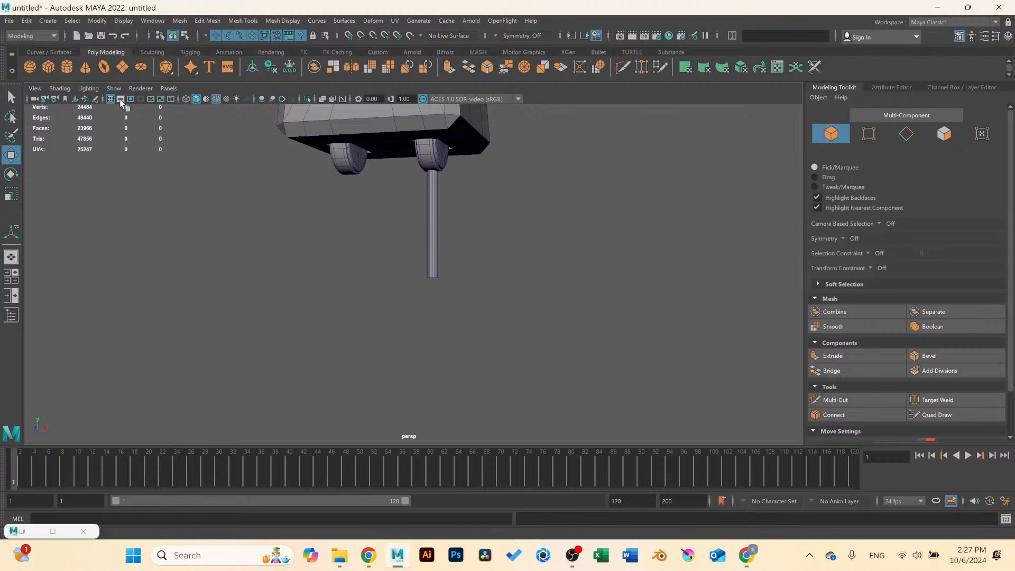
{"action": "left_click", "coordinate": [49, 68]}
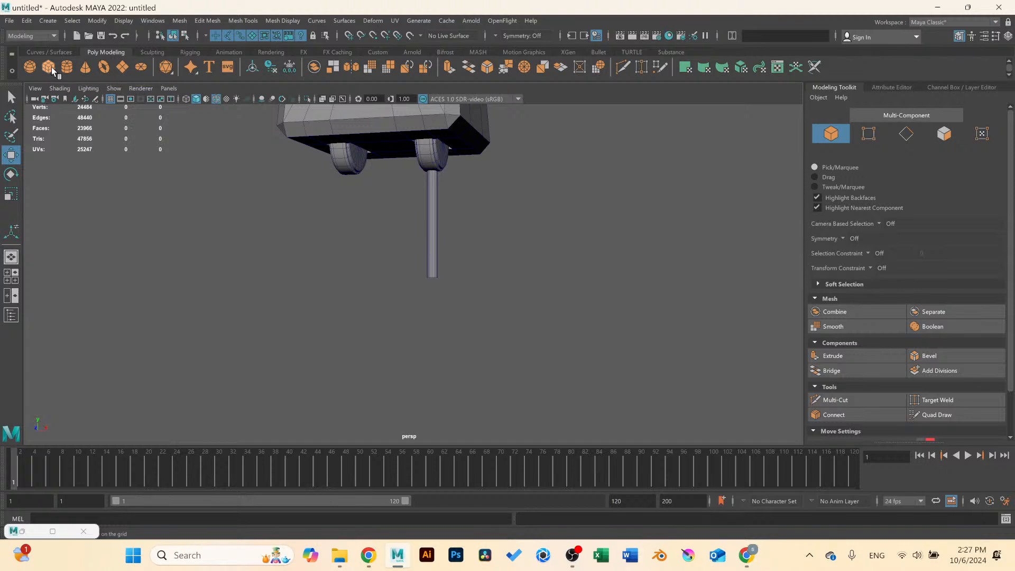
{"action": "scroll", "coordinate": [417, 294], "scroll_direction": "down", "scroll_amount": 5}
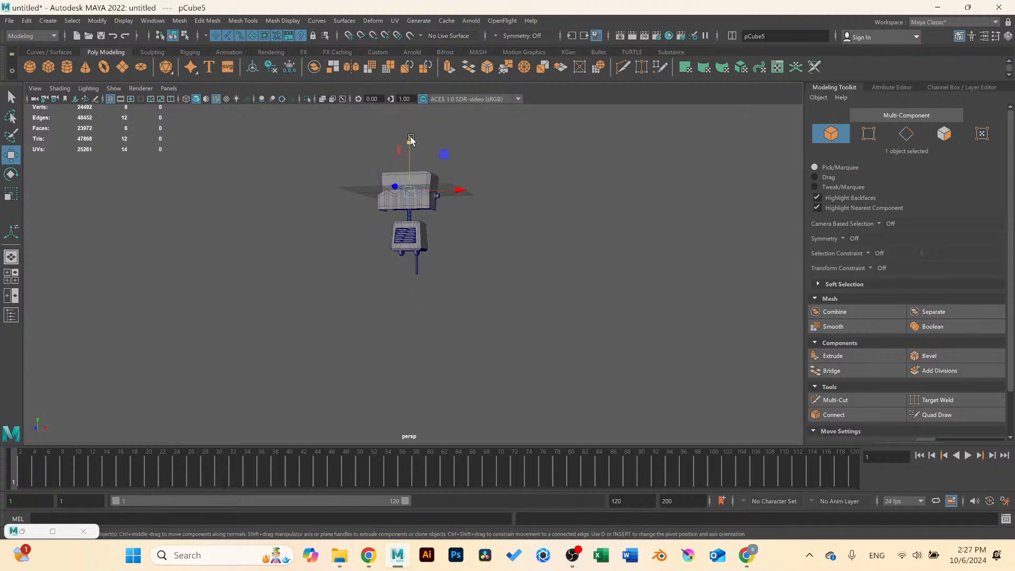
{"action": "left_click_drag", "start_coordinate": [411, 139], "coordinate": [410, 246]}
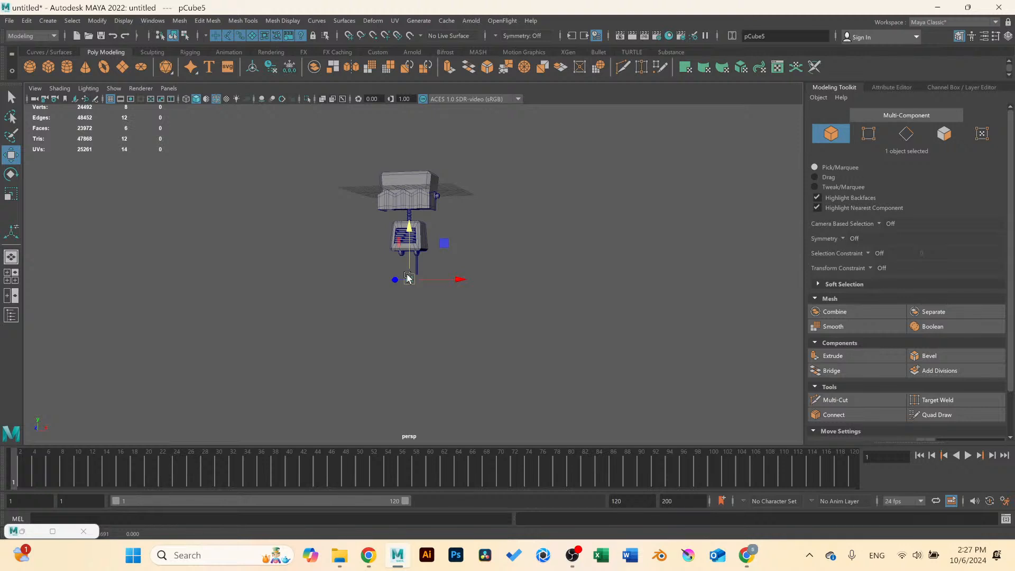
Shift the cube sideways along X in the perspective view until it sits under the rod.
{"action": "scroll", "coordinate": [459, 288], "scroll_direction": "up", "scroll_amount": 8}
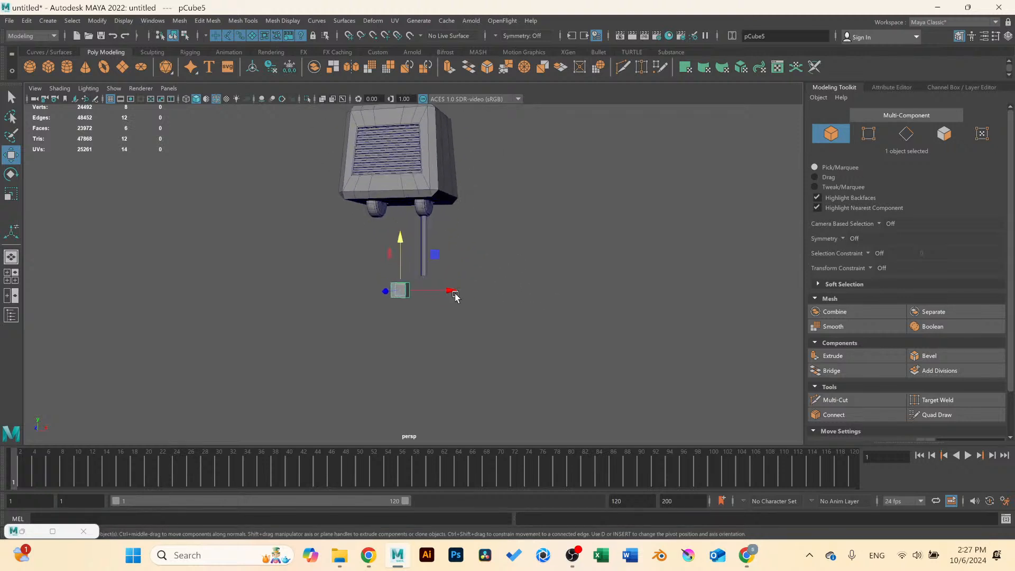
{"action": "left_click_drag", "start_coordinate": [440, 303], "coordinate": [451, 312], "text": "alt"}
{"action": "middle_click_drag", "start_coordinate": [451, 308], "coordinate": [415, 286], "text": "alt"}
{"action": "scroll", "coordinate": [427, 294], "scroll_direction": "up", "scroll_amount": 5}
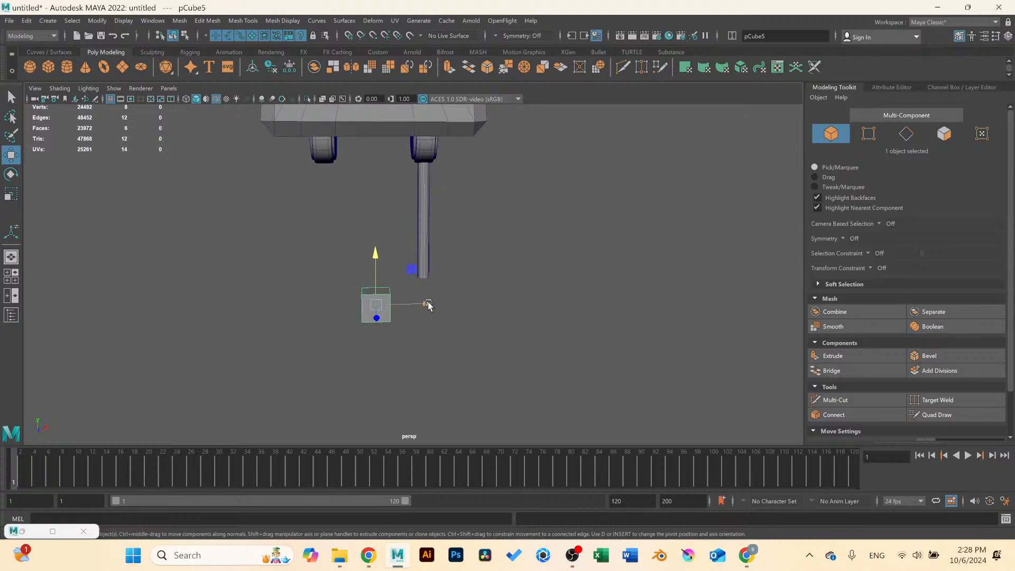
{"action": "left_click_drag", "start_coordinate": [429, 304], "coordinate": [476, 304]}
Centre the cube under the rod in the top view, and raise it in perspective to meet the rod's lower end.
{"action": "key", "text": "space"}
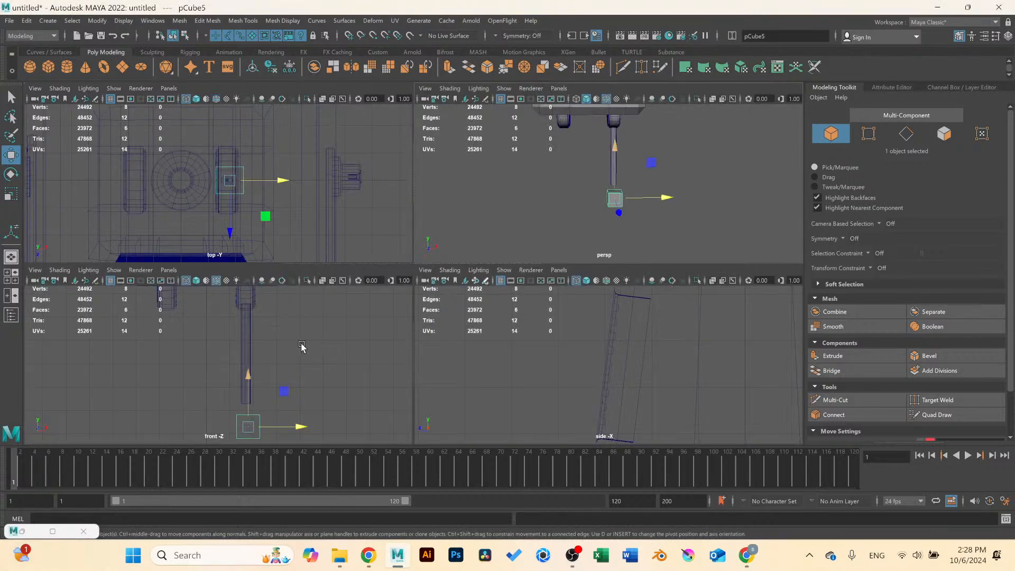
{"action": "key", "text": "space"}
{"action": "key", "text": "space"}
{"action": "key", "text": "space"}
{"action": "scroll", "coordinate": [487, 268], "scroll_direction": "up", "scroll_amount": 5}
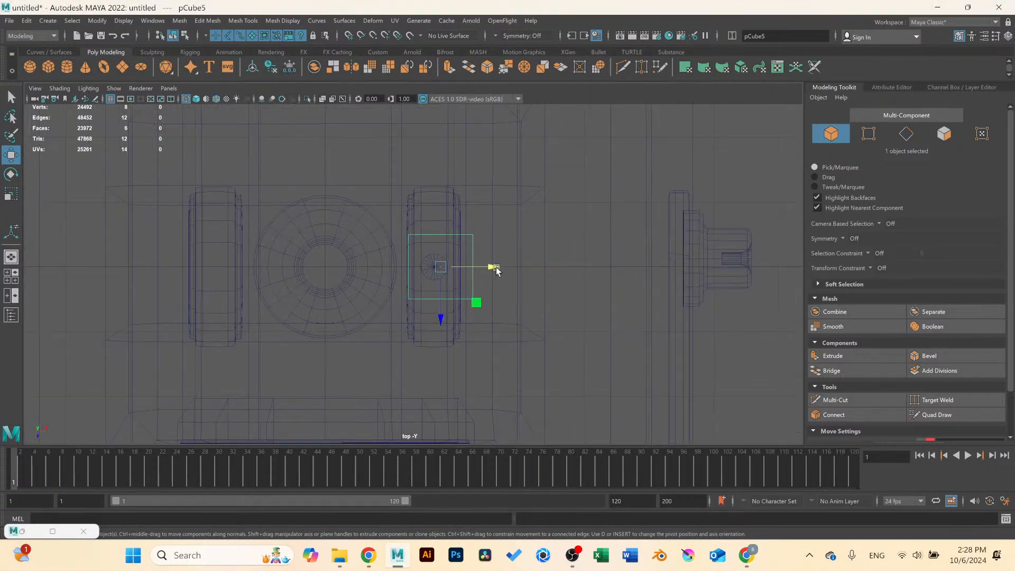
{"action": "key", "text": "space"}
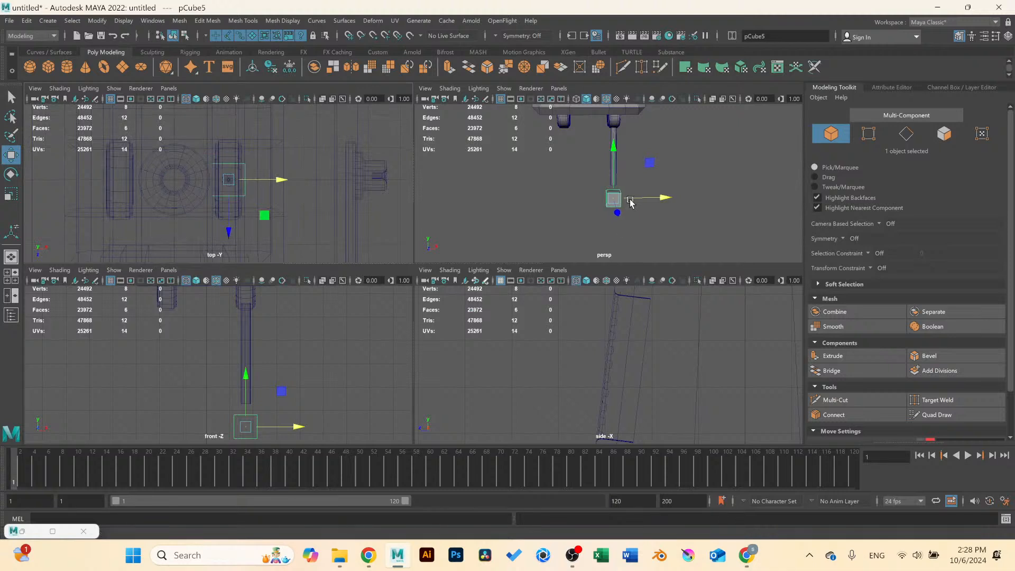
{"action": "key", "text": "space"}
{"action": "middle_click_drag", "start_coordinate": [502, 306], "coordinate": [485, 296], "text": "alt"}
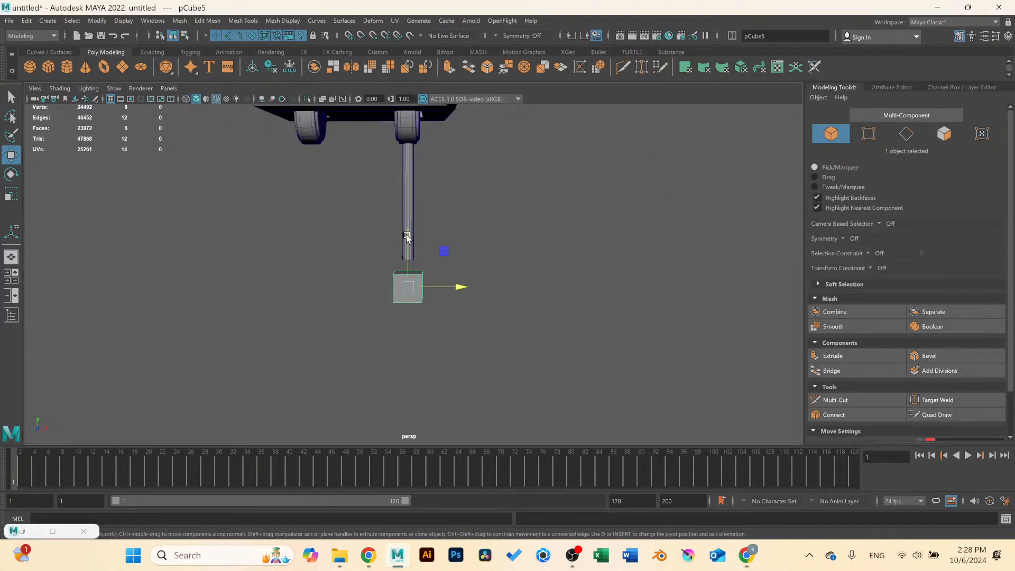
{"action": "left_click_drag", "start_coordinate": [407, 237], "coordinate": [404, 264], "text": "alt"}
{"action": "scroll", "coordinate": [348, 240], "scroll_direction": "up", "scroll_amount": 4}
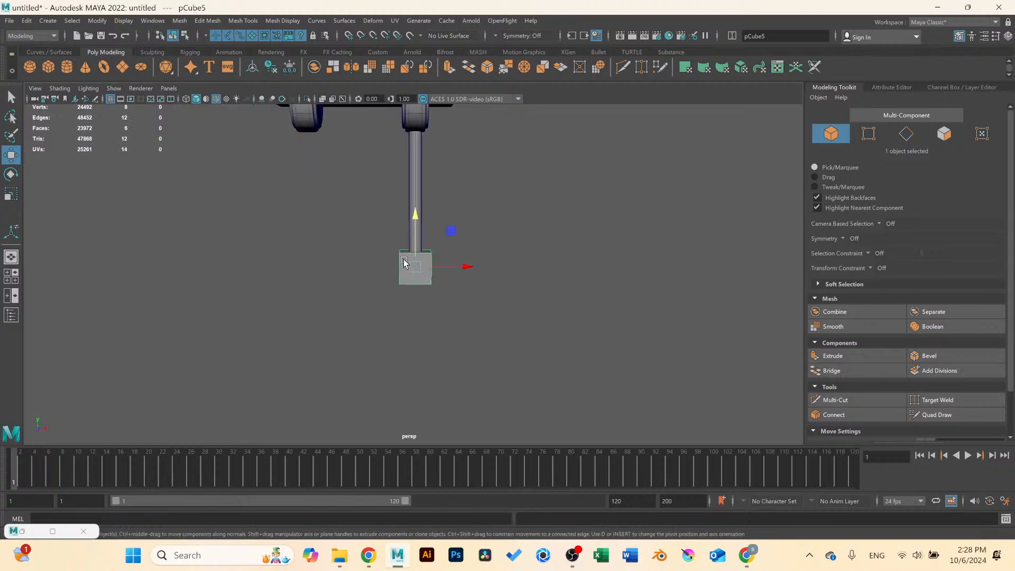
Pull the cube's four lower vertices well down in the front view and widen them along X to form a tapered block.
{"action": "scroll", "coordinate": [415, 273], "scroll_direction": "up", "scroll_amount": 1}
{"action": "right_click_drag", "start_coordinate": [428, 278], "coordinate": [394, 275]}
{"action": "key", "text": "space"}
{"action": "key", "text": "space"}
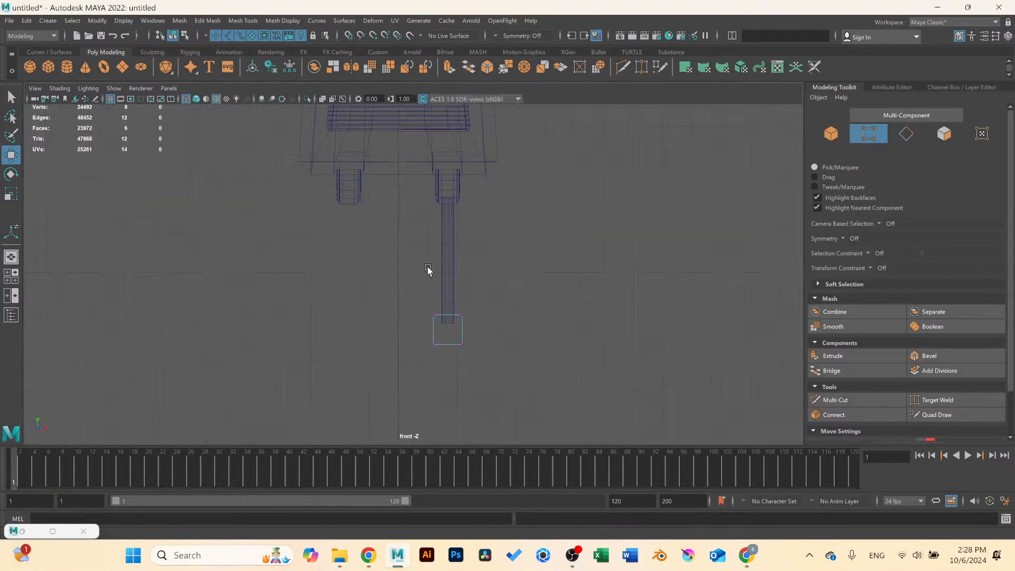
{"action": "scroll", "coordinate": [428, 270], "scroll_direction": "down", "scroll_amount": 6}
{"action": "left_click_drag", "start_coordinate": [380, 150], "coordinate": [497, 201]}
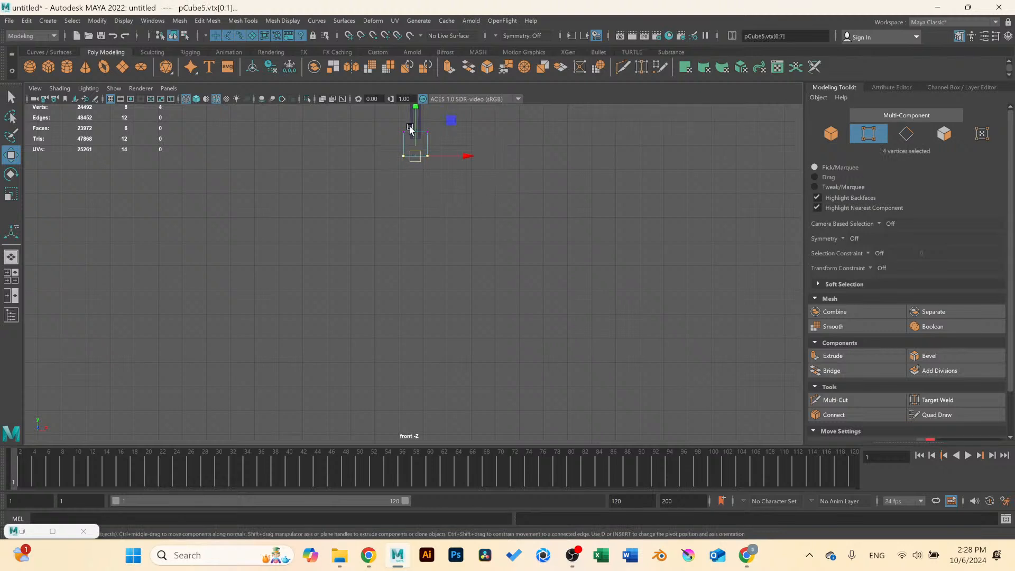
{"action": "left_click_drag", "start_coordinate": [415, 114], "coordinate": [416, 223]}
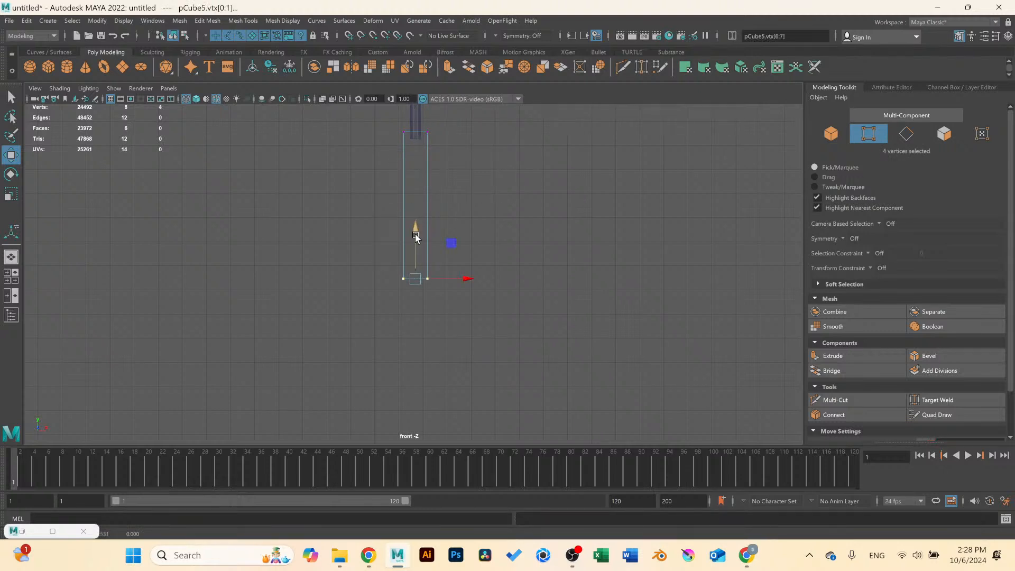
{"action": "key", "text": "r"}
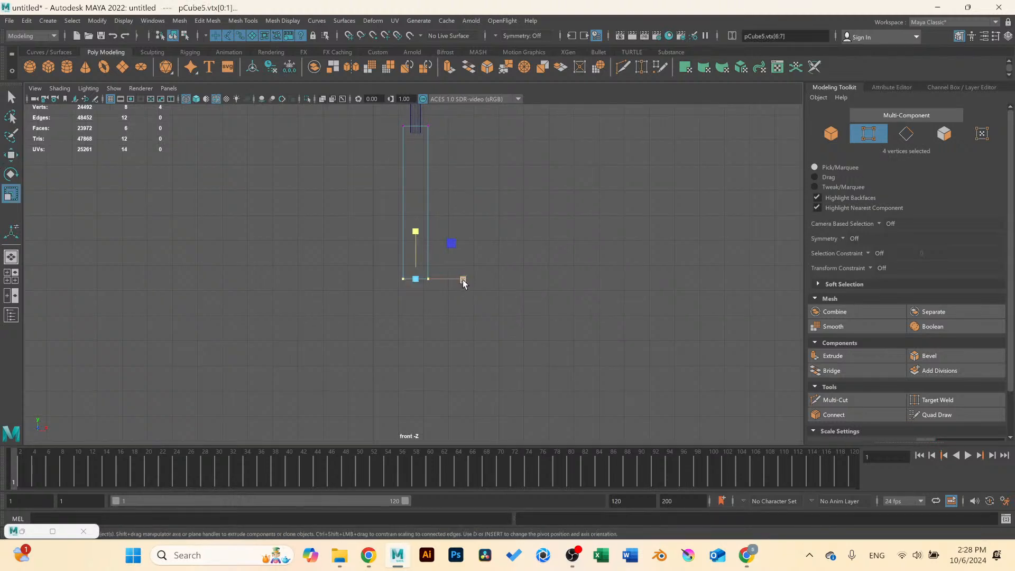
{"action": "left_click_drag", "start_coordinate": [465, 279], "coordinate": [528, 283]}
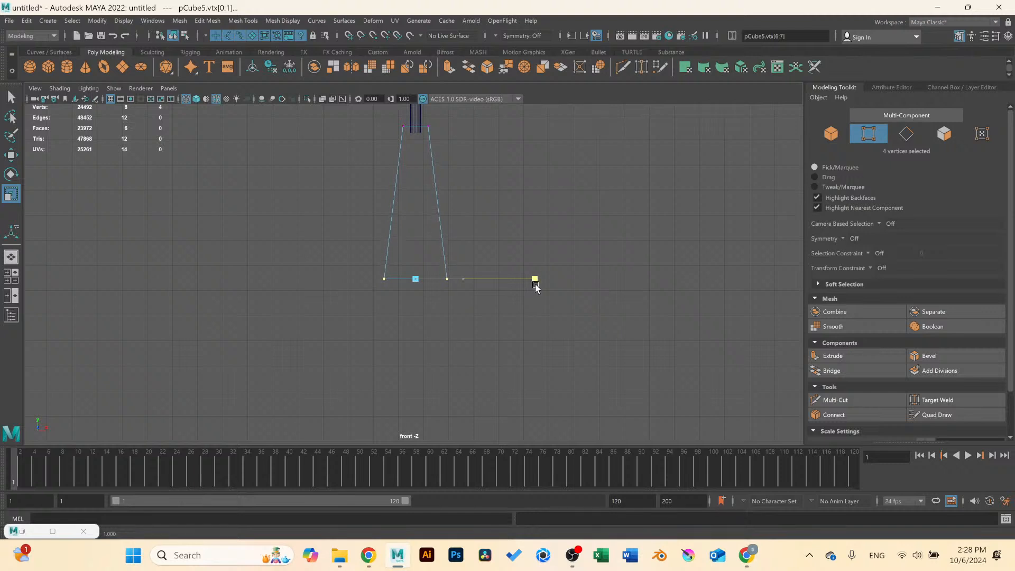
Return the tapered block to object mode in perspective and adjust its depth by scaling it along Z.
{"action": "key", "text": "space"}
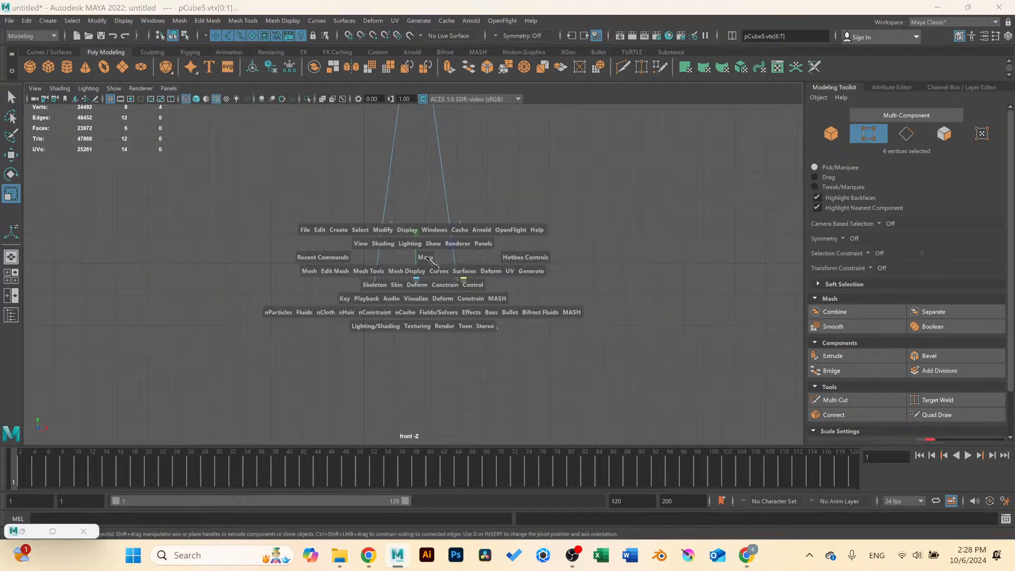
{"action": "key", "text": "space"}
{"action": "left_click_drag", "start_coordinate": [514, 243], "coordinate": [400, 268], "text": "alt"}
{"action": "right_click_drag", "start_coordinate": [328, 263], "coordinate": [367, 250]}
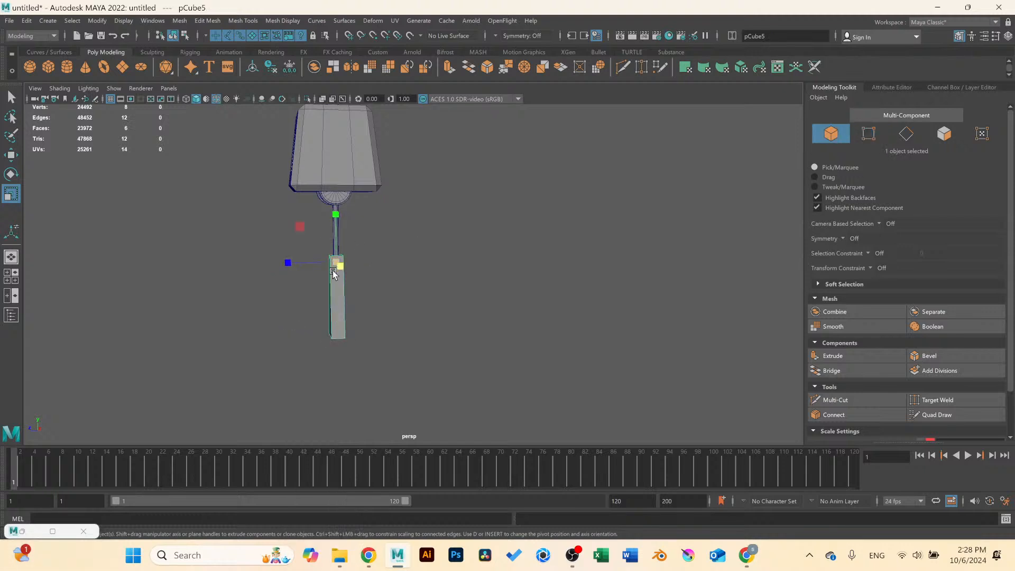
{"action": "mouse_move", "coordinate": [291, 269]}
{"action": "left_mouse_down"}
{"action": "mouse_move", "coordinate": [240, 263]}
{"action": "mouse_move", "coordinate": [286, 267]}
{"action": "left_mouse_up"}
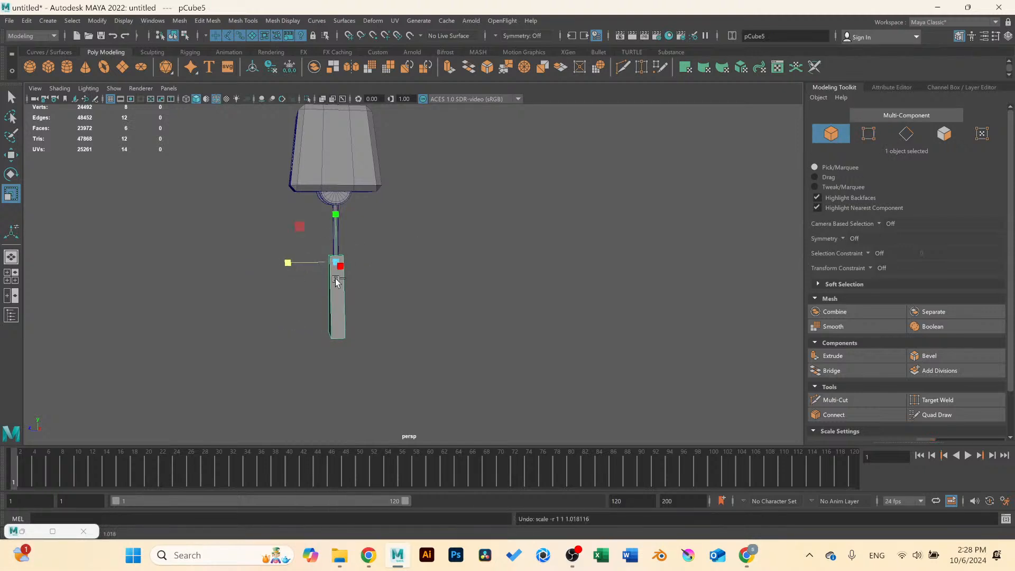
{"action": "scroll", "coordinate": [287, 264], "scroll_direction": "up", "scroll_amount": 3}
{"action": "middle_click_drag", "start_coordinate": [287, 265], "coordinate": [365, 246], "text": "alt"}
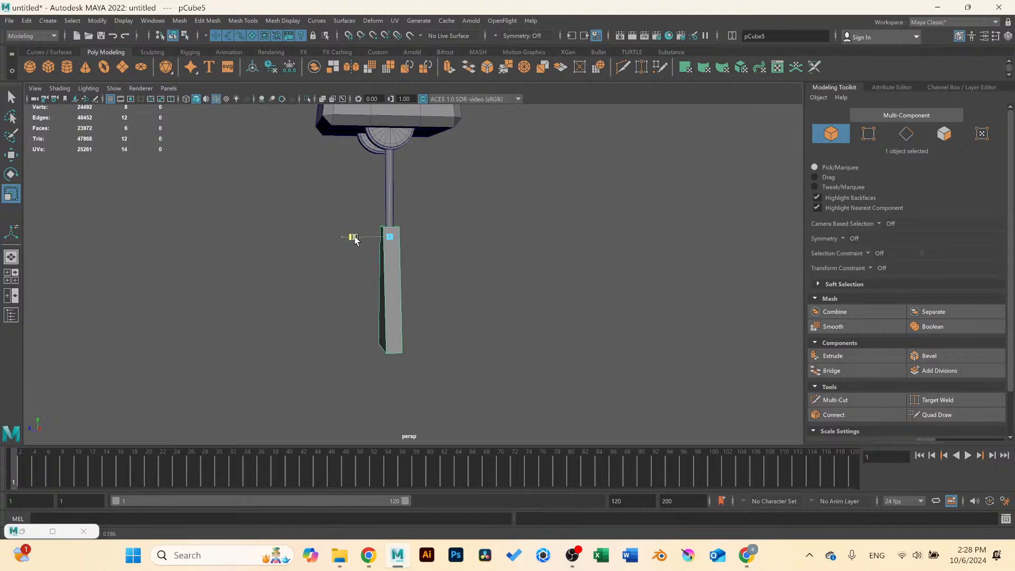
Spread the block's four lower vertices along Z so that it also flares from front to back.
{"action": "right_click_drag", "start_coordinate": [390, 254], "coordinate": [336, 265]}
{"action": "left_click_drag", "start_coordinate": [327, 288], "coordinate": [425, 363]}
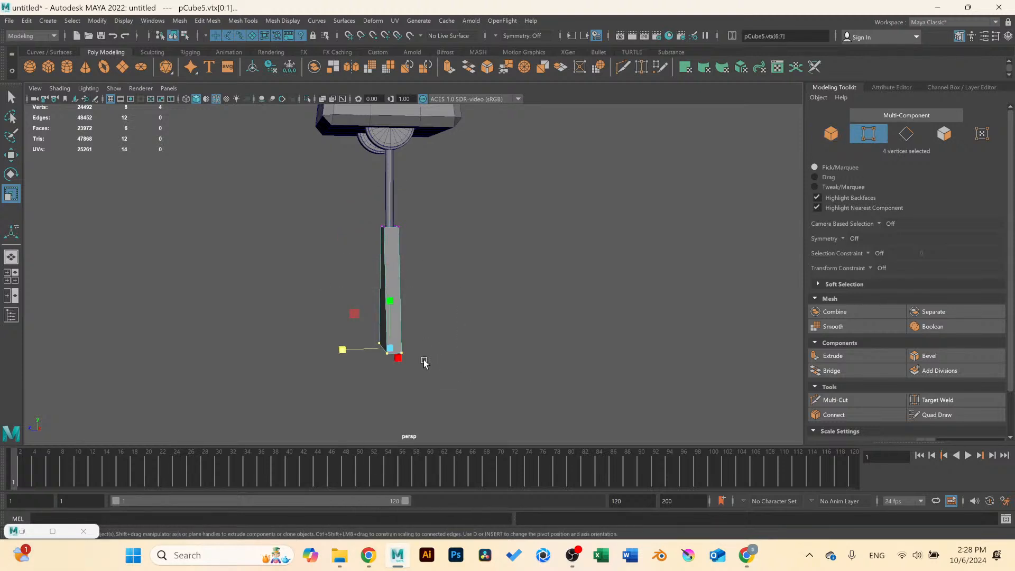
{"action": "left_click_drag", "start_coordinate": [350, 353], "coordinate": [248, 354]}
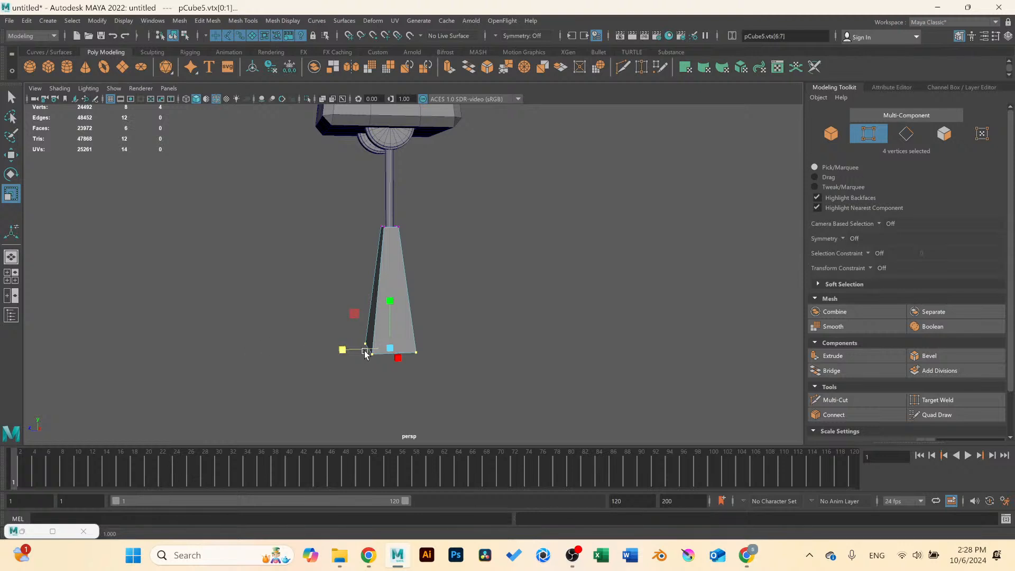
{"action": "left_click_drag", "start_coordinate": [365, 354], "coordinate": [404, 362], "text": "alt"}
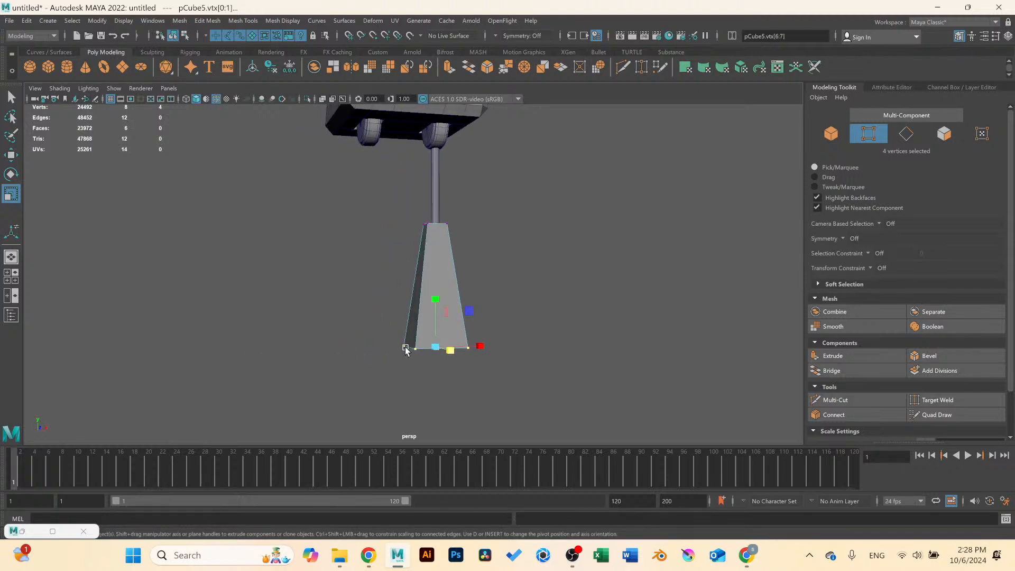
Scale the block's four upper vertices inward to narrow the end that meets the rod.
{"action": "scroll", "coordinate": [351, 158], "scroll_direction": "up", "scroll_amount": 3}
{"action": "left_click_drag", "start_coordinate": [373, 177], "coordinate": [443, 201]}
{"action": "scroll", "coordinate": [468, 233], "scroll_direction": "down", "scroll_amount": 10}
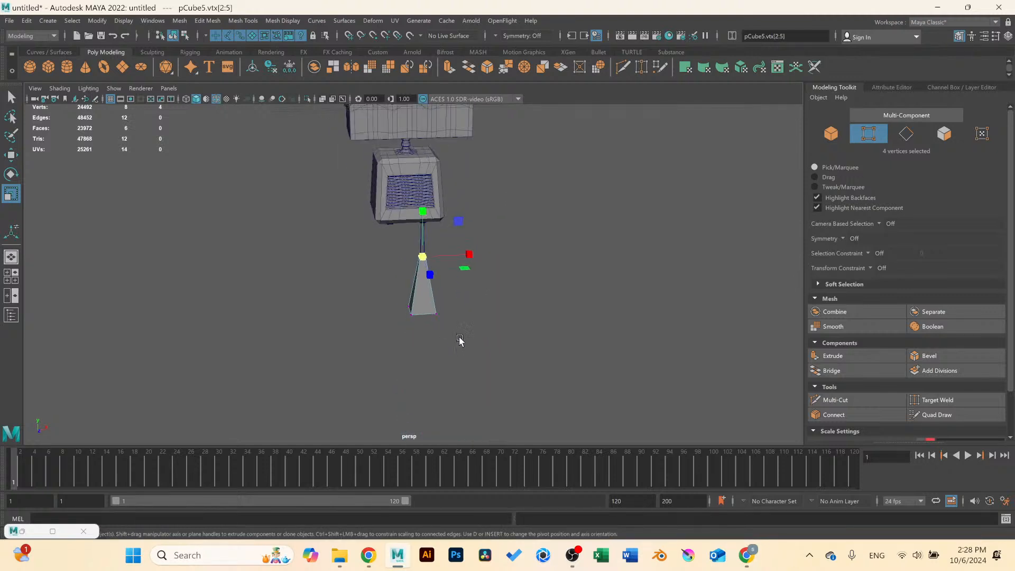
{"action": "scroll", "coordinate": [421, 295], "scroll_direction": "up", "scroll_amount": 5}
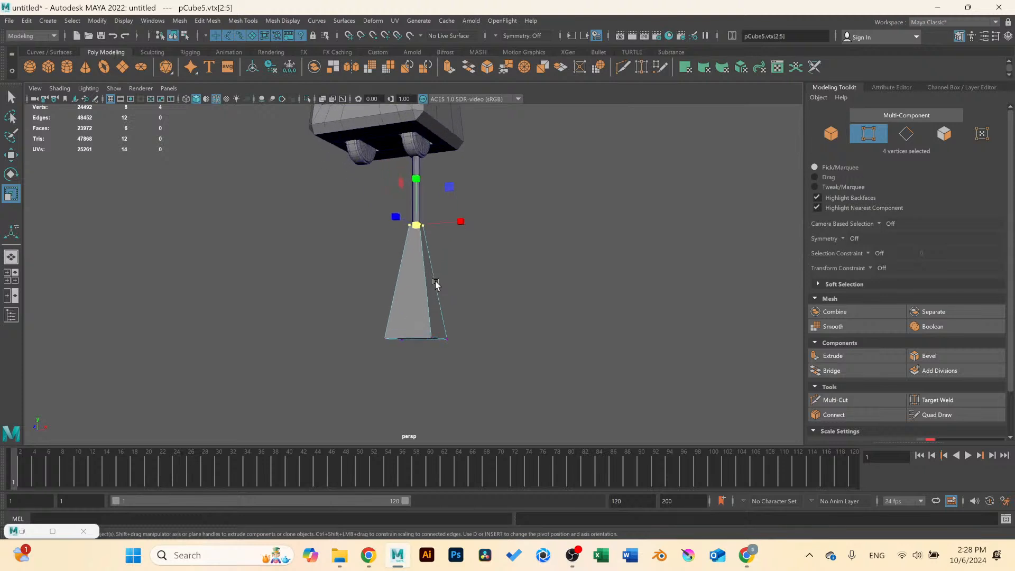
Return to object mode and move the tapered block down, leaving a gap beneath the rod.
{"action": "right_click", "coordinate": [425, 258]}
{"action": "right_click_drag", "start_coordinate": [431, 262], "coordinate": [478, 239]}
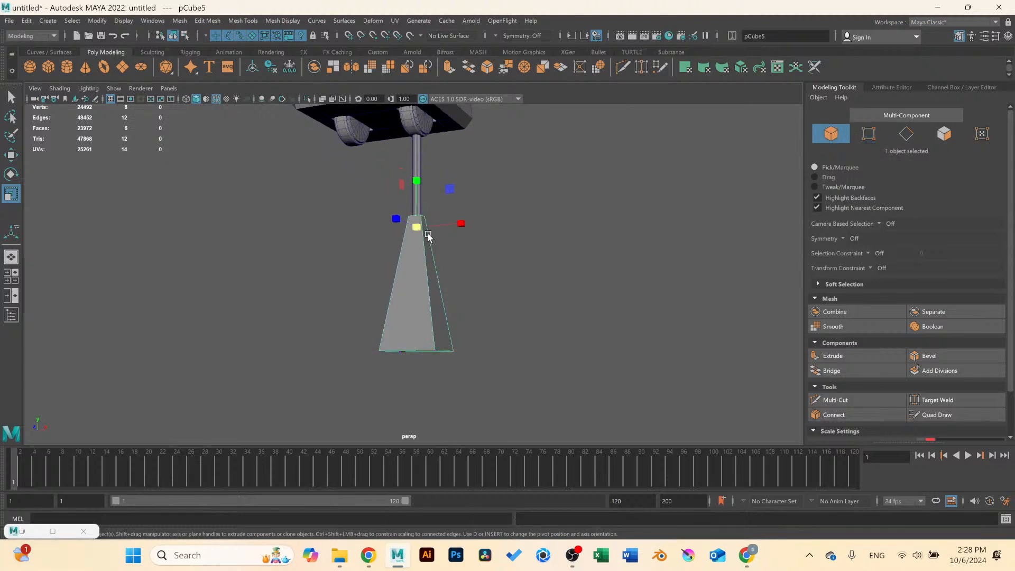
{"action": "key", "text": "w"}
{"action": "left_click_drag", "start_coordinate": [416, 169], "coordinate": [417, 267]}
Lengthen the rod by moving its lower end vertices down toward the tapered block, and return to object mode.
{"action": "left_click", "coordinate": [416, 208]}
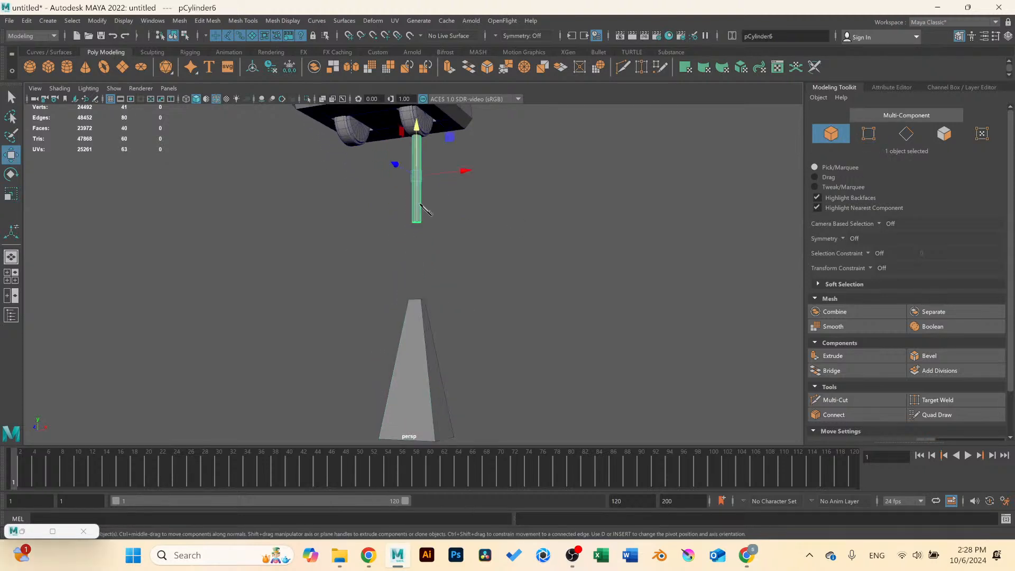
{"action": "right_click_drag", "start_coordinate": [424, 209], "coordinate": [381, 205]}
{"action": "left_click_drag", "start_coordinate": [379, 205], "coordinate": [474, 247]}
{"action": "left_click_drag", "start_coordinate": [417, 174], "coordinate": [416, 194]}
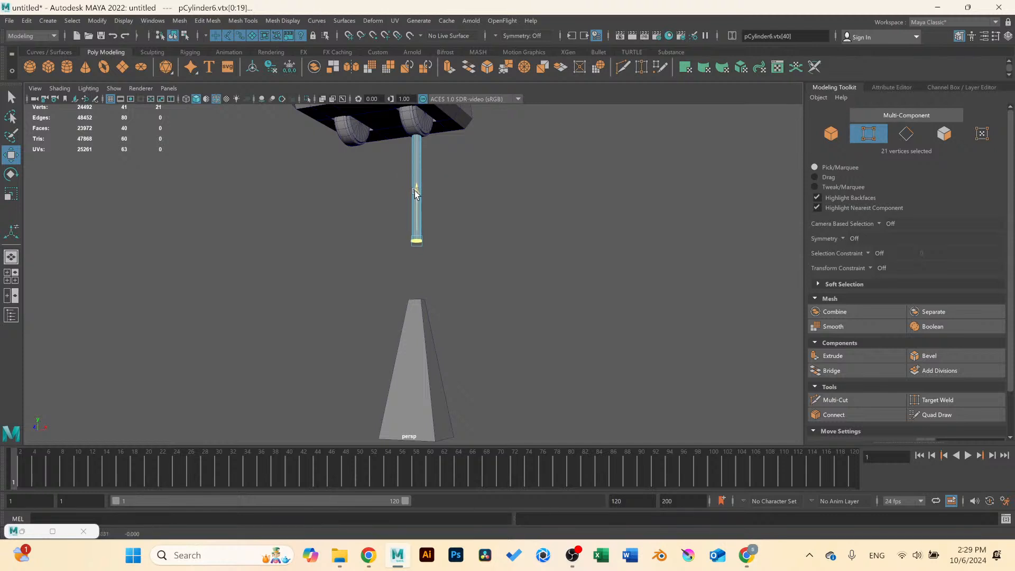
{"action": "key", "text": "F8"}
Insert two evenly spaced edge loops running vertically up the tapered block's broad face, and leave the Insert Edge Loop tool.
{"action": "left_click", "coordinate": [423, 330]}
{"action": "scroll", "coordinate": [450, 264], "scroll_direction": "up", "scroll_amount": 3}
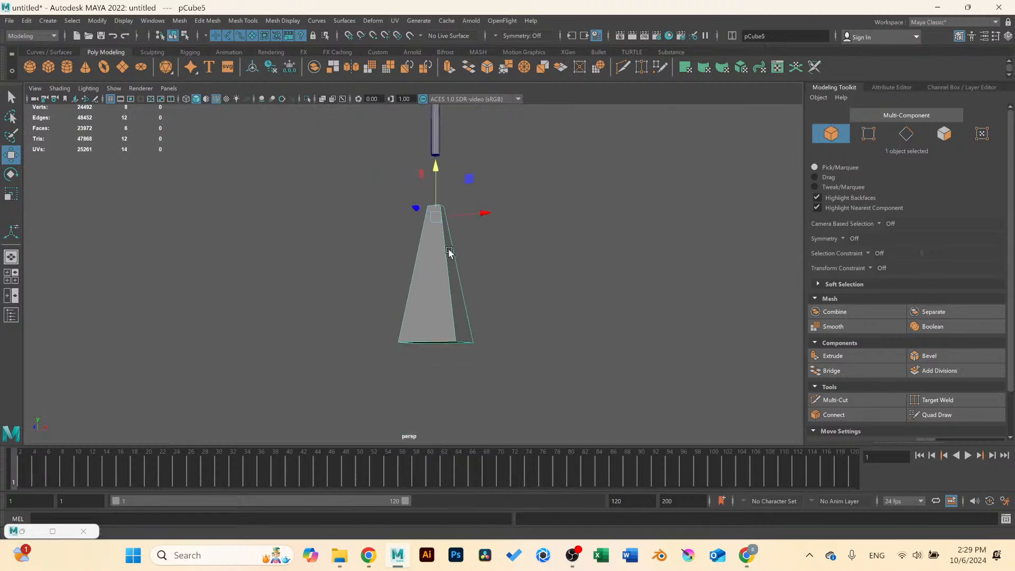
{"action": "left_click_drag", "start_coordinate": [454, 293], "coordinate": [483, 302], "text": "alt"}
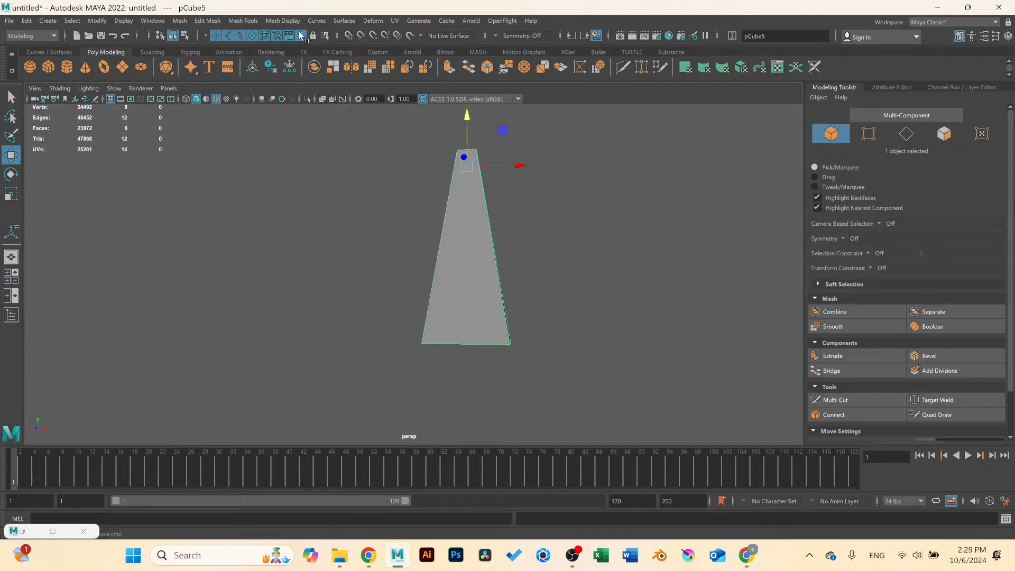
{"action": "left_click", "coordinate": [247, 21]}
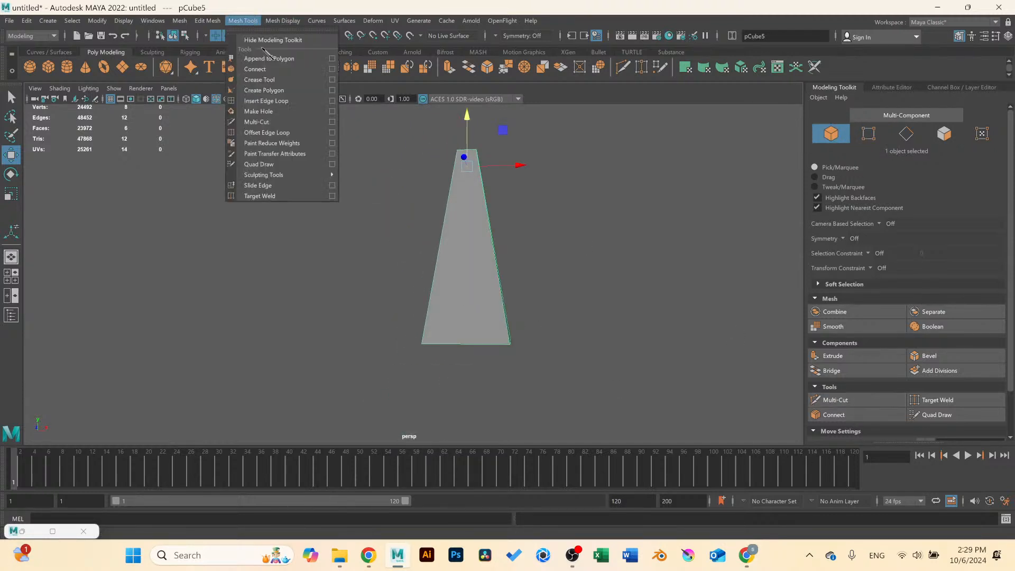
{"action": "left_click", "coordinate": [333, 101]}
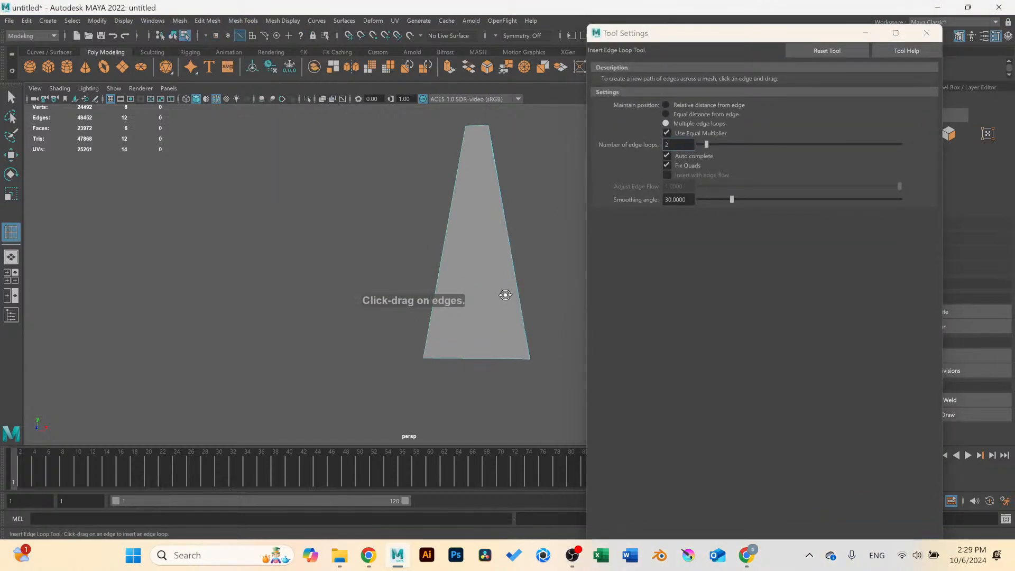
{"action": "left_click_drag", "start_coordinate": [503, 293], "coordinate": [409, 362], "text": "alt"}
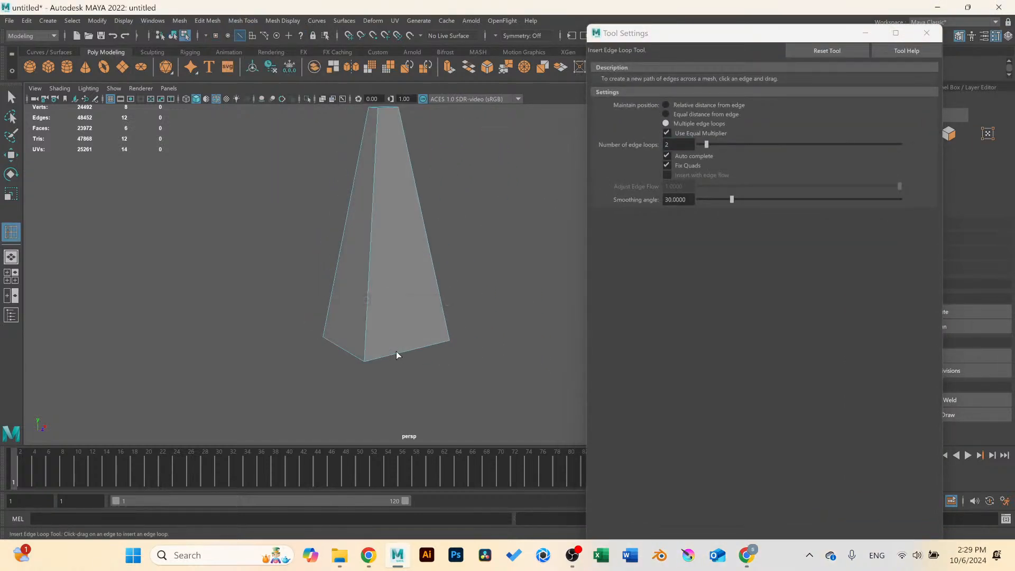
{"action": "left_click", "coordinate": [391, 355]}
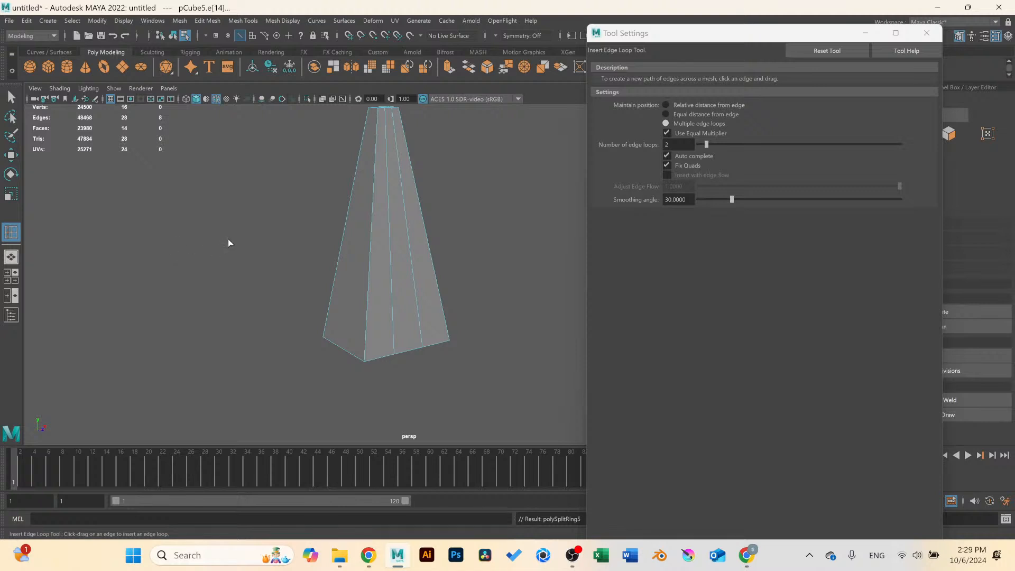
{"action": "left_click", "coordinate": [10, 94]}
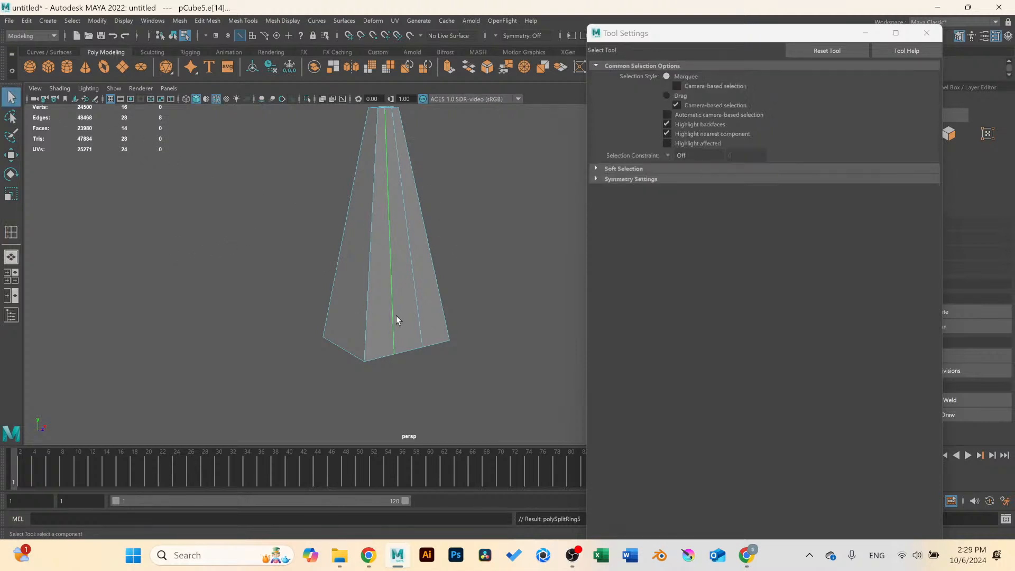
Select the three faces on the underside of the tapered block and delete them.
{"action": "right_click_drag", "start_coordinate": [399, 317], "coordinate": [400, 307]}
{"action": "left_click_drag", "start_coordinate": [404, 324], "coordinate": [381, 333], "text": "alt"}
{"action": "left_click_drag", "start_coordinate": [227, 256], "coordinate": [427, 360]}
{"action": "left_click", "coordinate": [243, 216]}
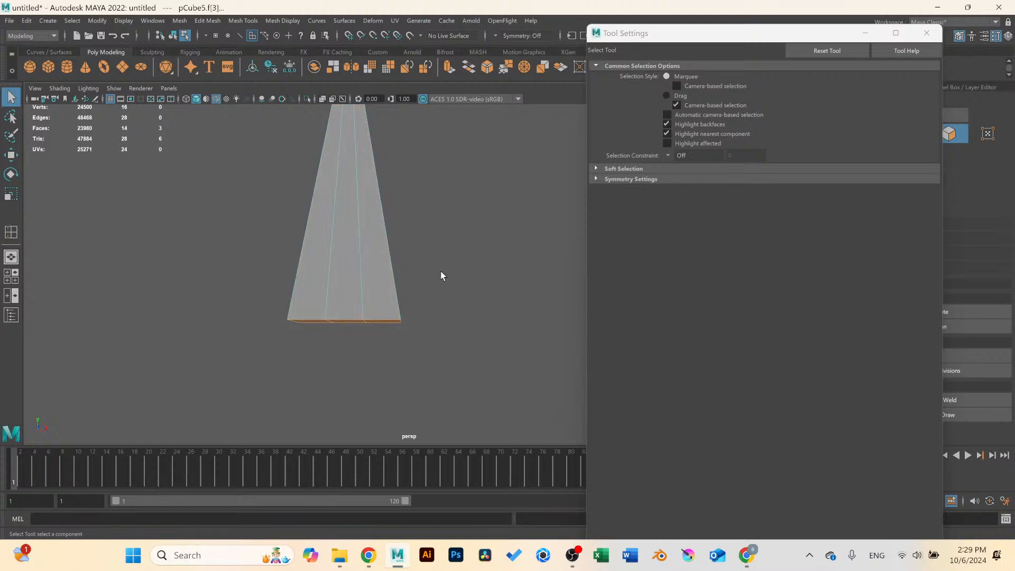
Move the two middle vertices of the open bottom's front edge up to form a trapezoid notch in the block's face.
{"action": "right_click_drag", "start_coordinate": [354, 284], "coordinate": [315, 280]}
{"action": "scroll", "coordinate": [353, 330], "scroll_direction": "up", "scroll_amount": 2}
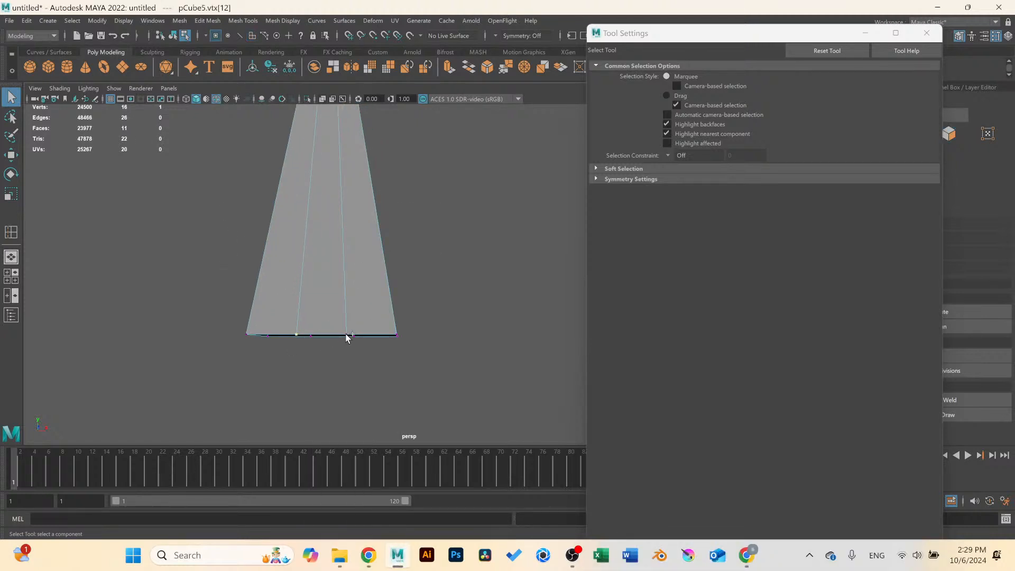
{"action": "left_click", "coordinate": [347, 335], "text": "shift"}
{"action": "key", "text": "w"}
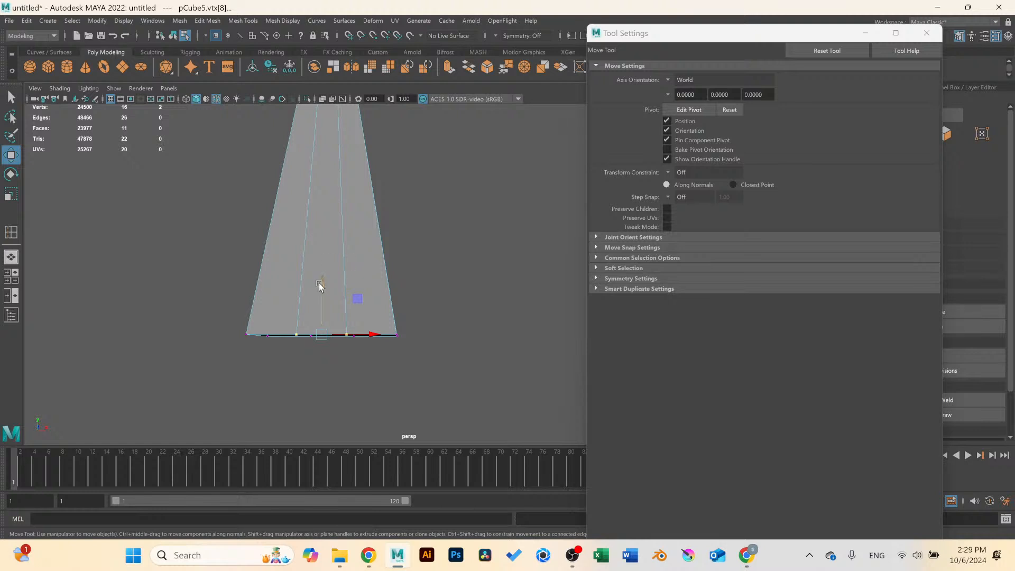
{"action": "left_click_drag", "start_coordinate": [319, 283], "coordinate": [321, 200]}
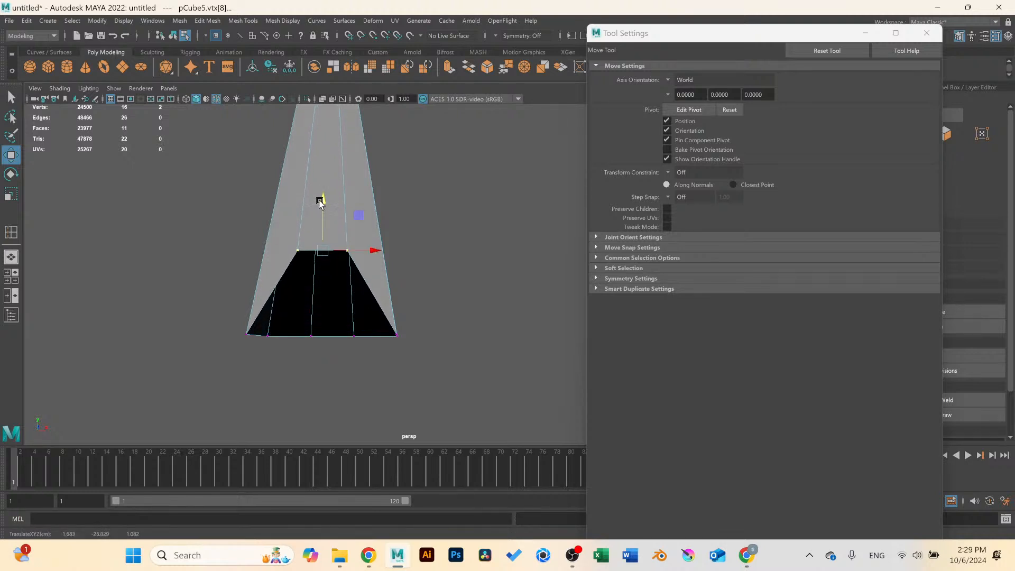
{"action": "scroll", "coordinate": [330, 233], "scroll_direction": "down", "scroll_amount": 5}
{"action": "left_click_drag", "start_coordinate": [361, 242], "coordinate": [257, 258], "text": "alt"}
{"action": "scroll", "coordinate": [313, 273], "scroll_direction": "up", "scroll_amount": 5}
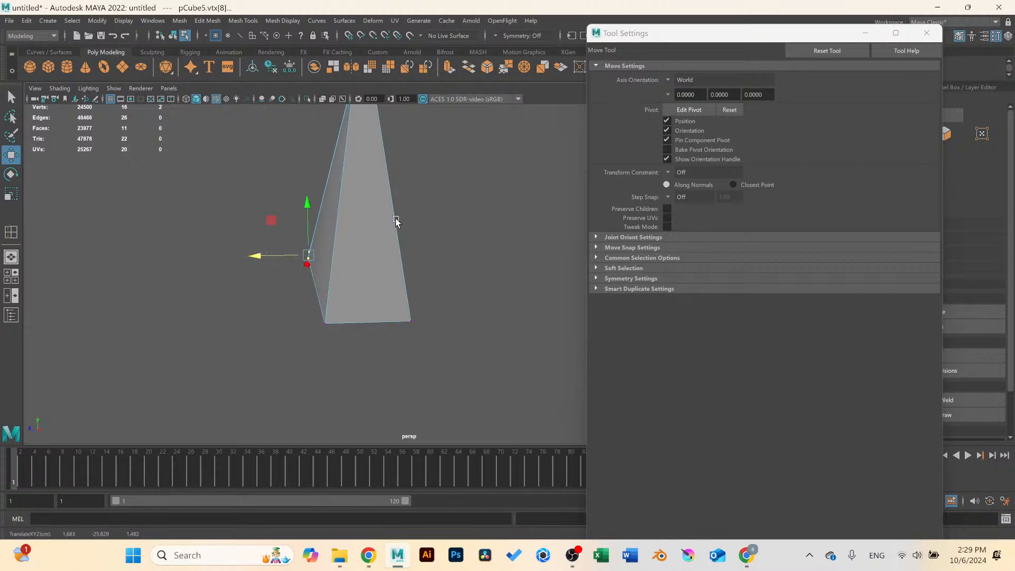
Return to object mode, close the Tool Settings window and deselect the notched block.
{"action": "right_click_drag", "start_coordinate": [387, 211], "coordinate": [425, 204]}
{"action": "left_click", "coordinate": [926, 33]}
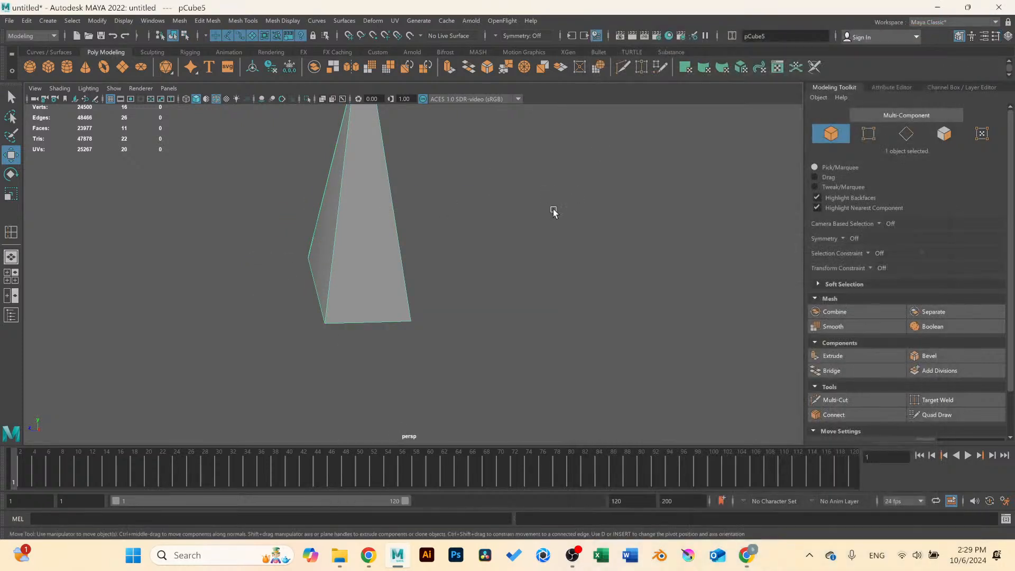
{"action": "left_click_drag", "start_coordinate": [410, 324], "coordinate": [481, 307], "text": "alt"}
{"action": "left_click", "coordinate": [481, 304]}
{"action": "scroll", "coordinate": [425, 269], "scroll_direction": "down", "scroll_amount": 3}
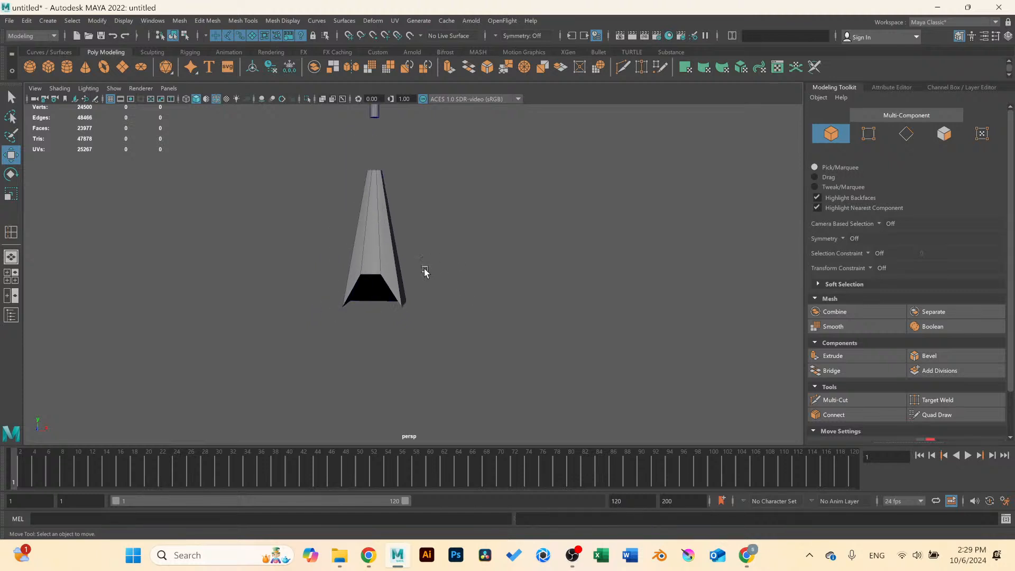
{"action": "left_click_drag", "start_coordinate": [424, 270], "coordinate": [365, 270], "text": "alt"}
{"action": "scroll", "coordinate": [365, 271], "scroll_direction": "up", "scroll_amount": 4}
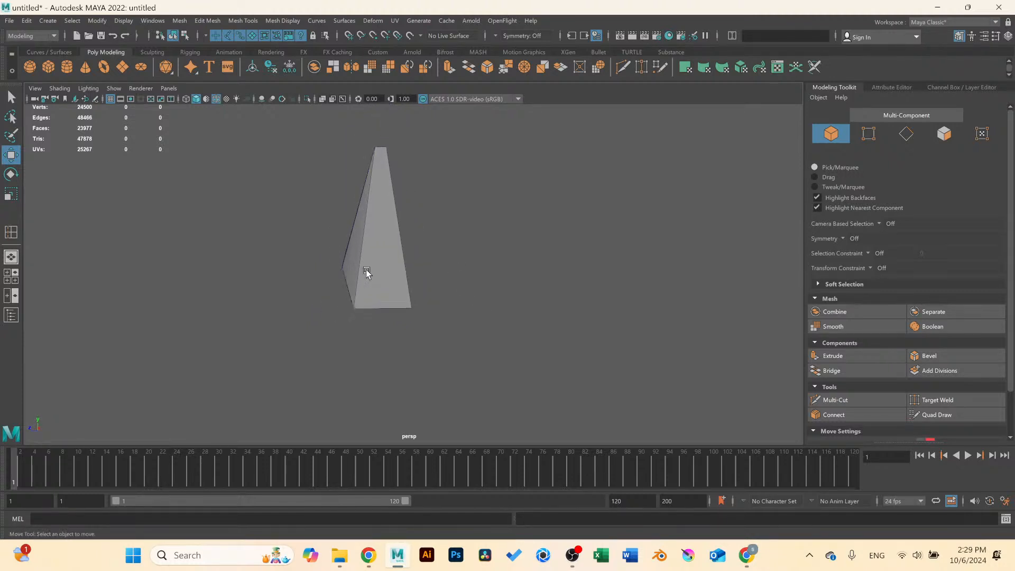
In the side view, move the block's bottom front corner vertices back toward the middle of its depth.
{"action": "right_click_drag", "start_coordinate": [357, 289], "coordinate": [309, 275]}
{"action": "key", "text": "space"}
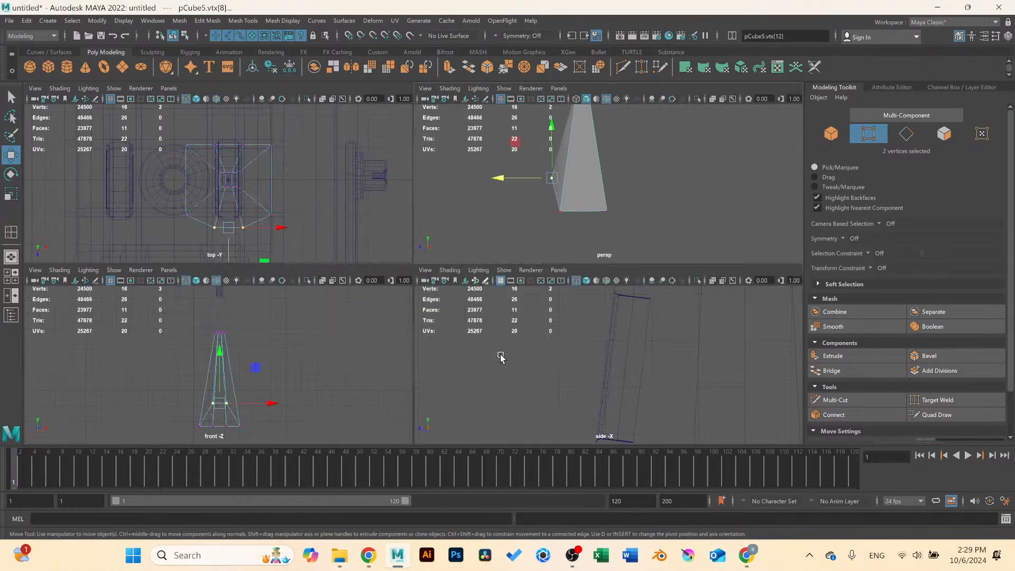
{"action": "key", "text": "space"}
{"action": "scroll", "coordinate": [548, 390], "scroll_direction": "down", "scroll_amount": 5}
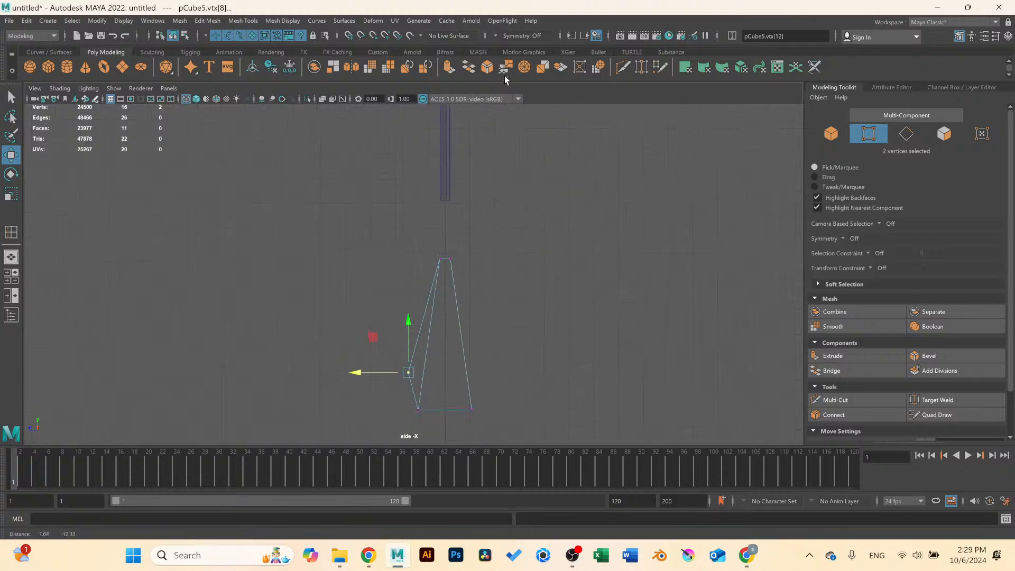
{"action": "middle_click_drag", "start_coordinate": [483, 281], "coordinate": [501, 153], "text": "alt"}
{"action": "scroll", "coordinate": [415, 259], "scroll_direction": "up", "scroll_amount": 5}
{"action": "left_click_drag", "start_coordinate": [415, 259], "coordinate": [474, 287]}
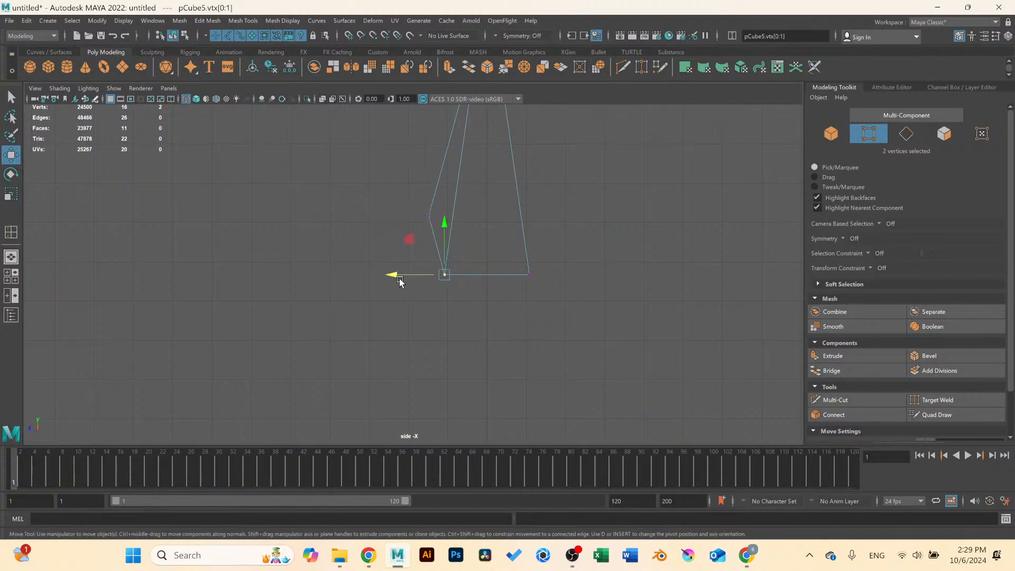
{"action": "left_click_drag", "start_coordinate": [390, 278], "coordinate": [426, 283]}
{"action": "middle_click_drag", "start_coordinate": [521, 271], "coordinate": [514, 373], "text": "alt"}
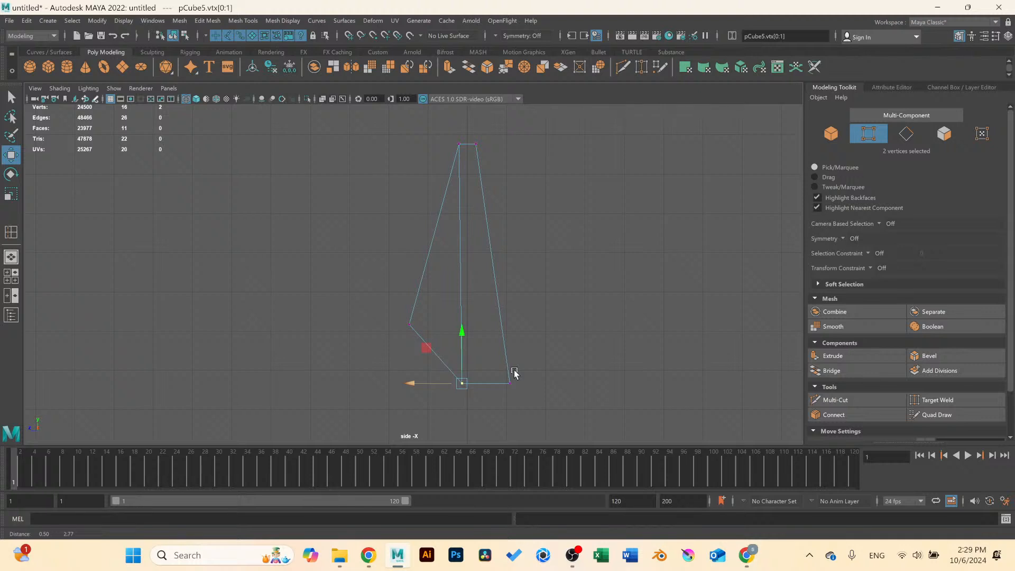
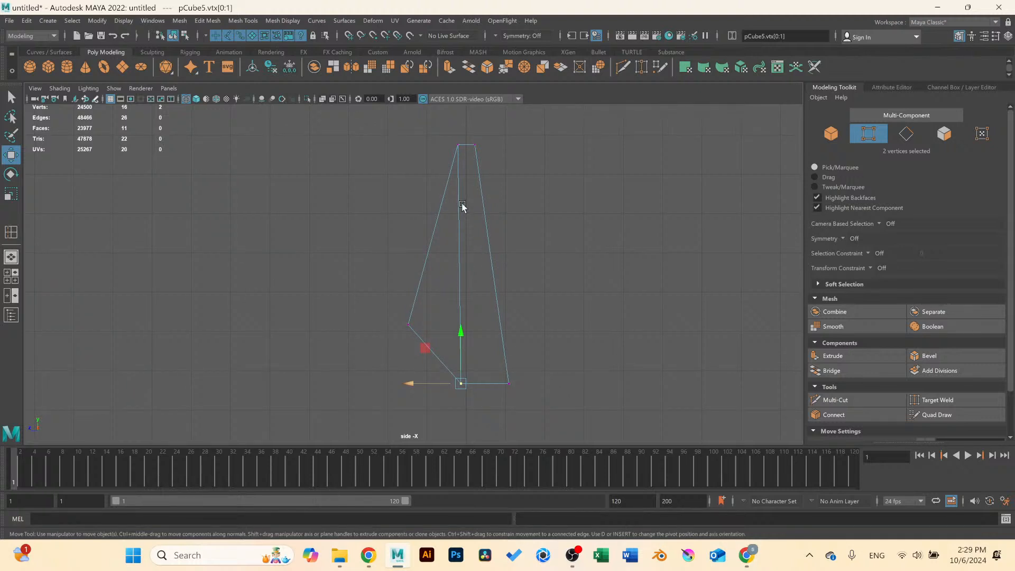
In the side view, move the four front vertices of the block's narrow top slightly back, and return to the perspective view in object mode.
{"action": "left_click_drag", "start_coordinate": [447, 142], "coordinate": [468, 162]}
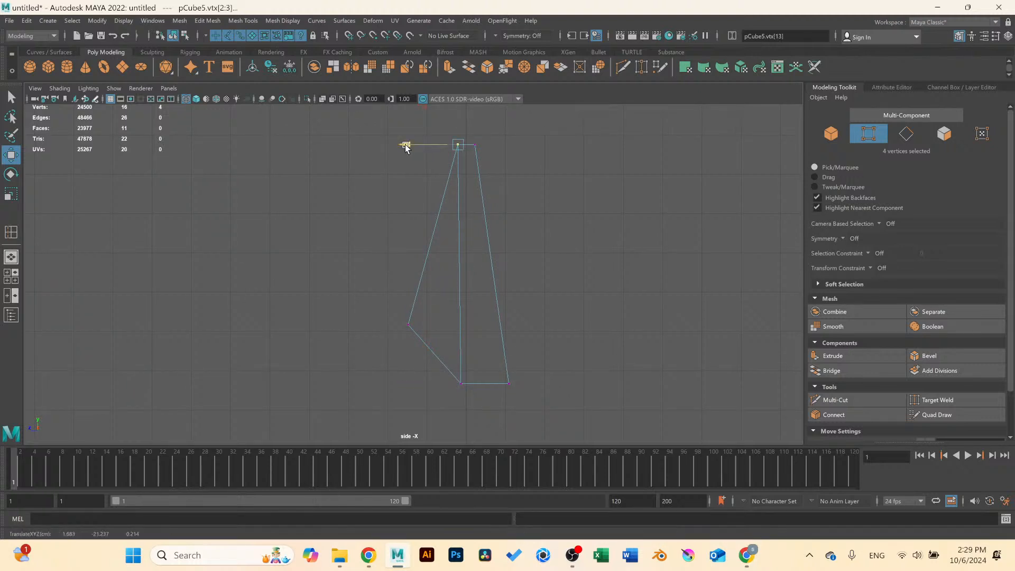
{"action": "left_click_drag", "start_coordinate": [407, 145], "coordinate": [410, 147]}
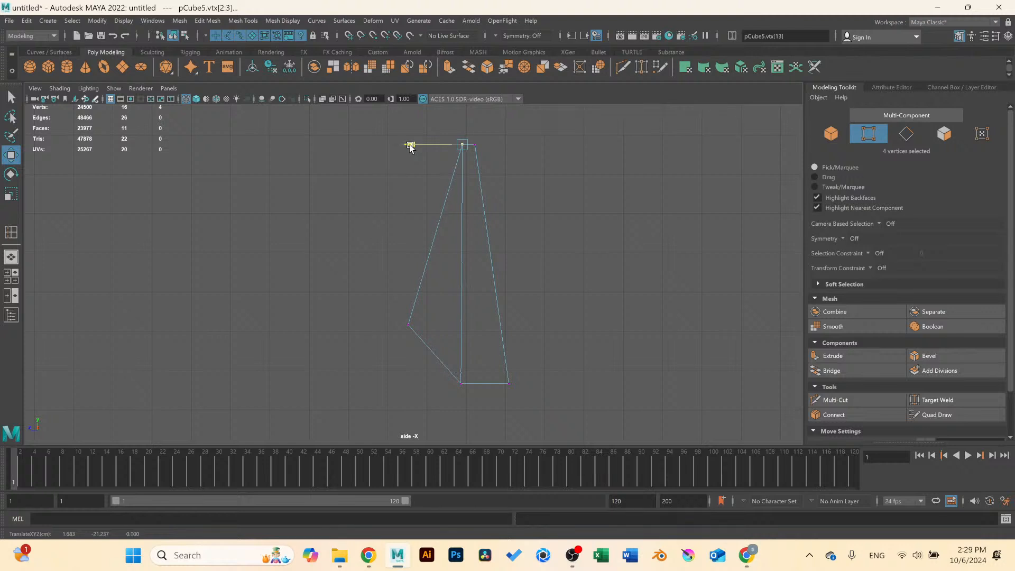
{"action": "left_click_drag", "start_coordinate": [537, 132], "coordinate": [418, 156]}
{"action": "key", "text": "space"}
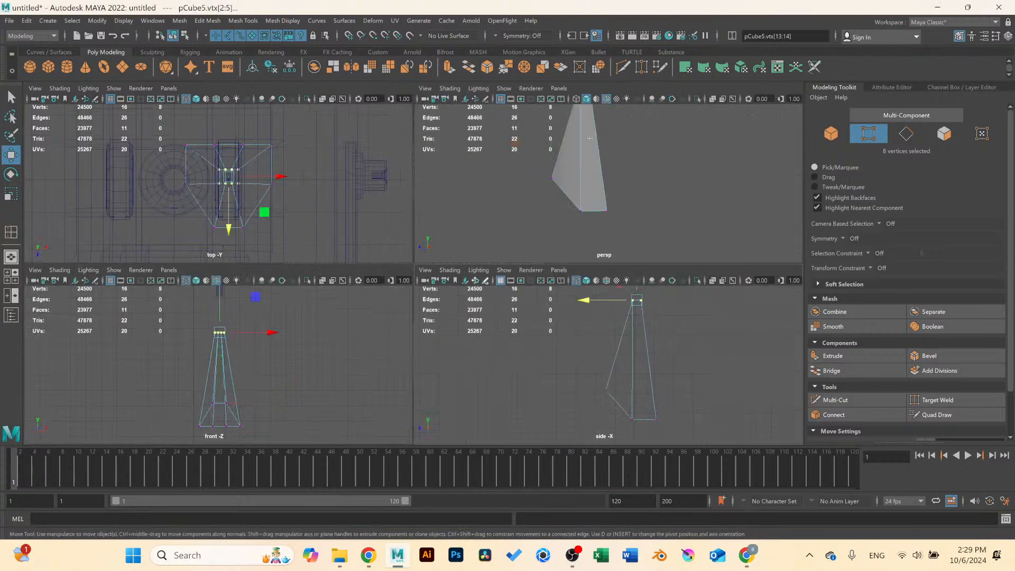
{"action": "key", "text": "space"}
{"action": "left_click_drag", "start_coordinate": [569, 193], "coordinate": [380, 246], "text": "alt"}
{"action": "right_click_drag", "start_coordinate": [365, 210], "coordinate": [414, 191]}
{"action": "left_click_drag", "start_coordinate": [422, 238], "coordinate": [423, 267], "text": "alt"}
With Multi-Cut, insert one edge loop just below the block's top and one just above its bottom edge.
{"action": "left_click", "coordinate": [841, 400]}
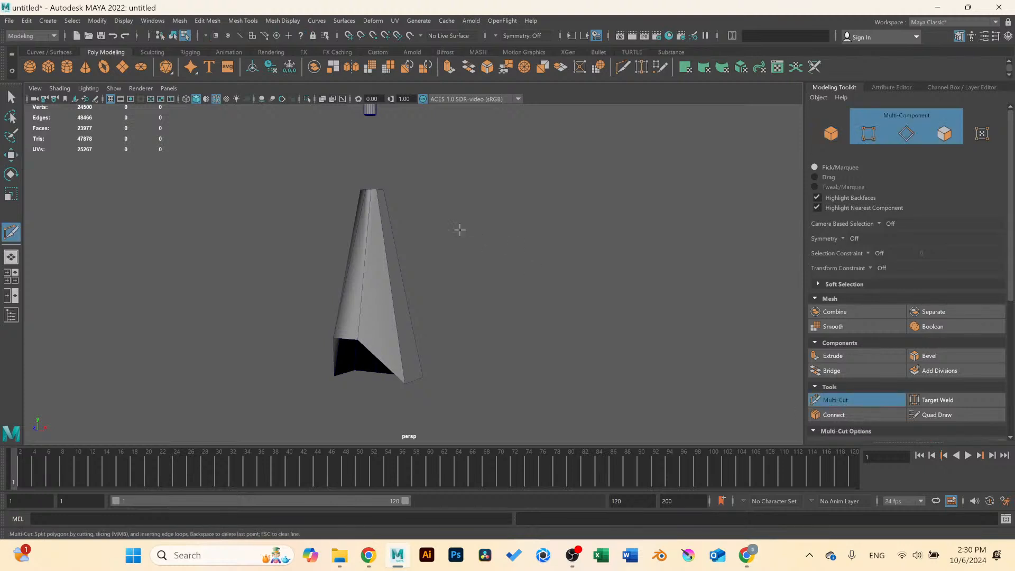
{"action": "scroll", "coordinate": [365, 202], "scroll_direction": "up", "scroll_amount": 3}
{"action": "middle_click_drag", "start_coordinate": [370, 210], "coordinate": [456, 275], "text": "alt"}
{"action": "scroll", "coordinate": [450, 273], "scroll_direction": "up", "scroll_amount": 3}
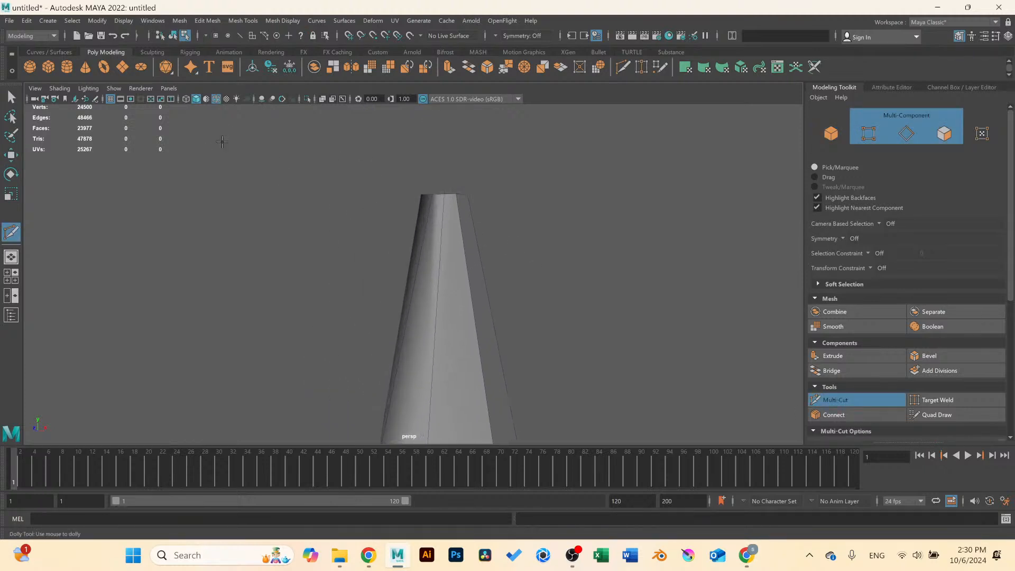
{"action": "left_click", "coordinate": [11, 97]}
{"action": "left_click_drag", "start_coordinate": [365, 158], "coordinate": [562, 283]}
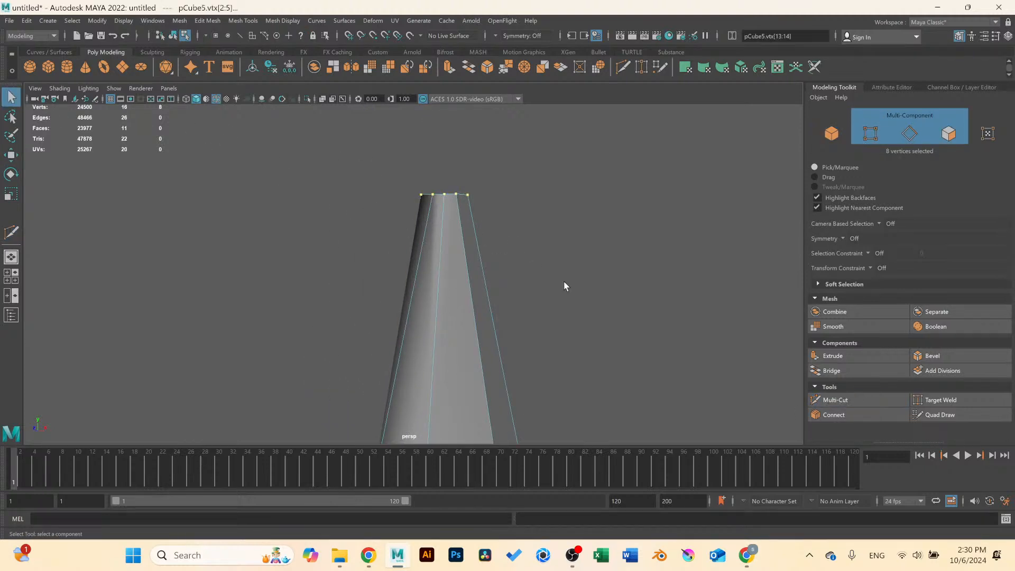
{"action": "left_click", "coordinate": [845, 401]}
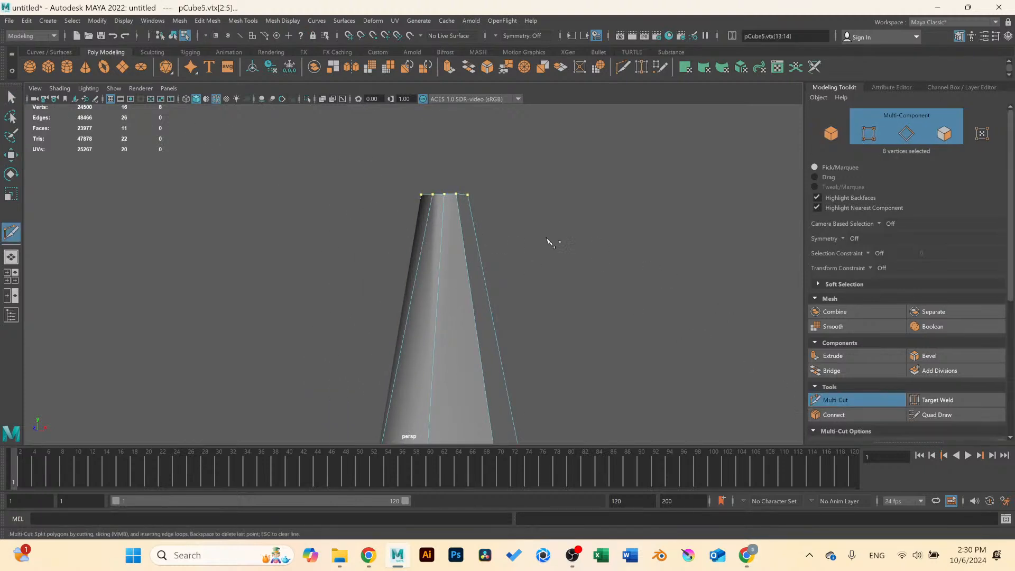
{"action": "left_click", "coordinate": [449, 203], "text": "ctrl"}
{"action": "left_click_drag", "start_coordinate": [551, 235], "coordinate": [421, 293], "text": "alt"}
{"action": "left_click", "coordinate": [407, 300], "text": "ctrl"}
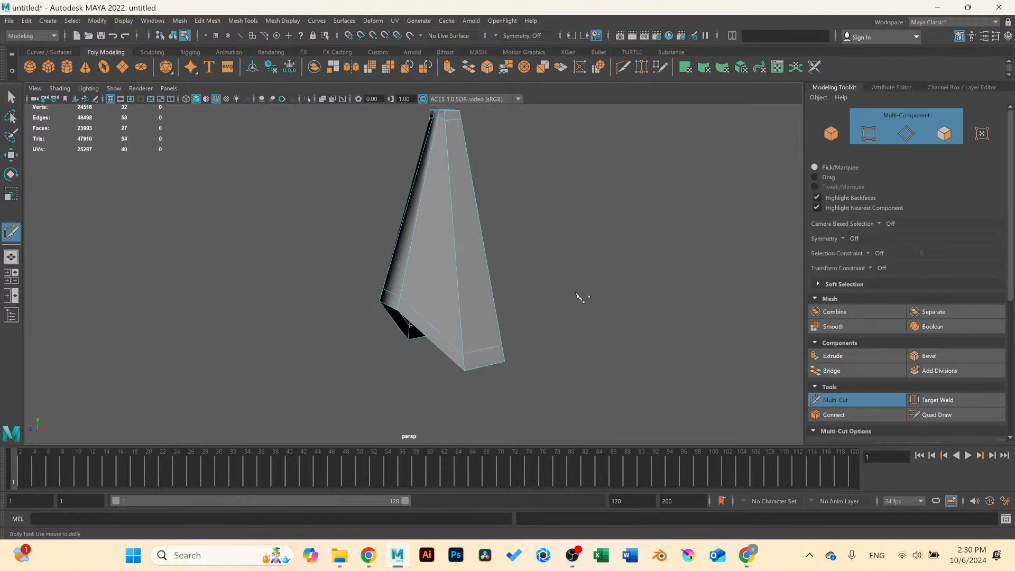
Insert two closely spaced edge loops around the middle of the tapered block with Multi-Cut.
{"action": "left_click_drag", "start_coordinate": [578, 297], "coordinate": [519, 324], "text": "alt"}
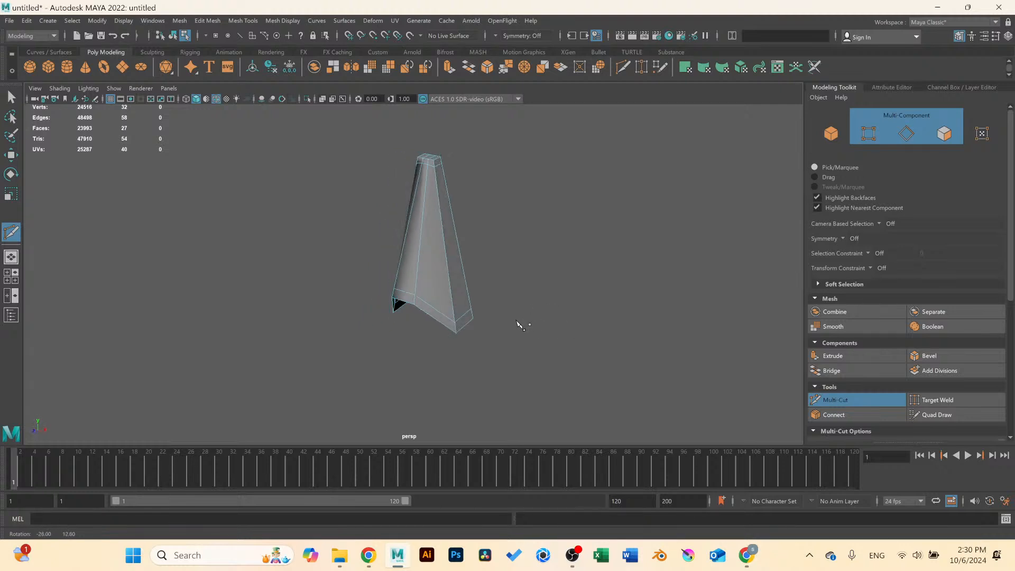
{"action": "left_click", "coordinate": [421, 235], "text": "ctrl"}
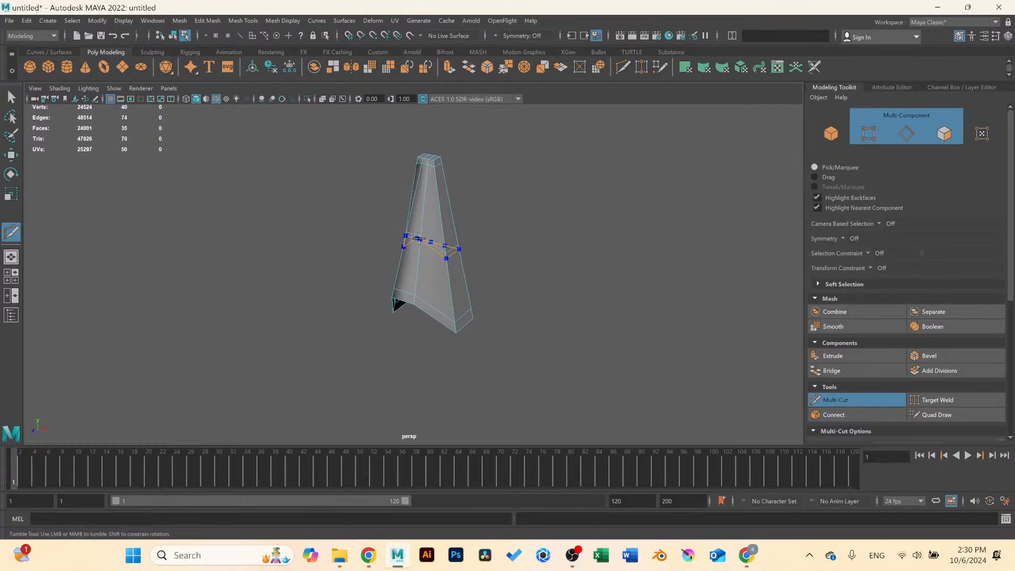
{"action": "scroll", "coordinate": [419, 238], "scroll_direction": "up", "scroll_amount": 5}
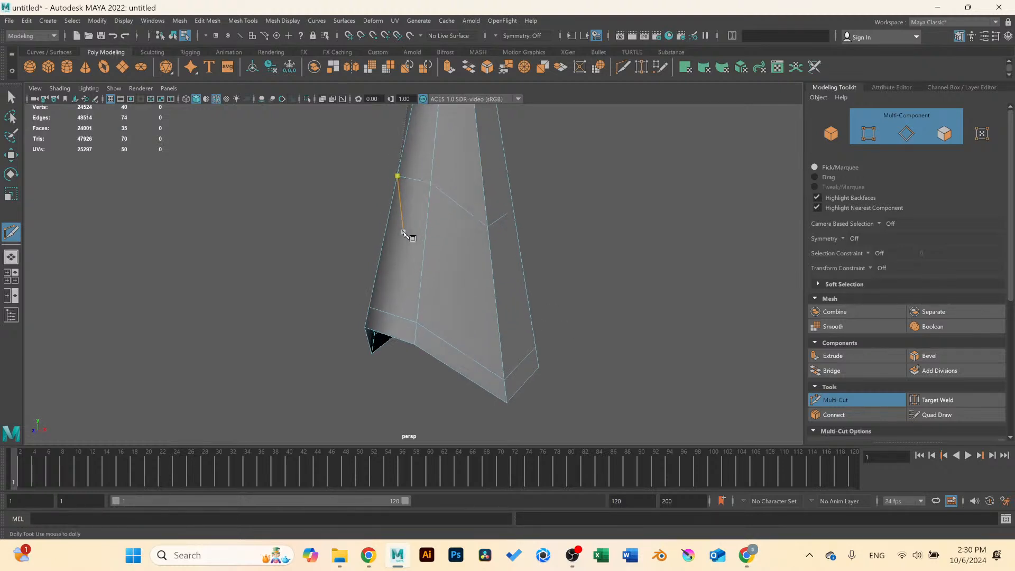
{"action": "left_click", "coordinate": [430, 194], "text": "ctrl"}
Preview the tapered block smoothed, return to object mode and restore its unsmoothed display.
{"action": "scroll", "coordinate": [479, 258], "scroll_direction": "down", "scroll_amount": 5}
{"action": "left_click_drag", "start_coordinate": [479, 259], "coordinate": [453, 257], "text": "alt"}
{"action": "key", "text": "3"}
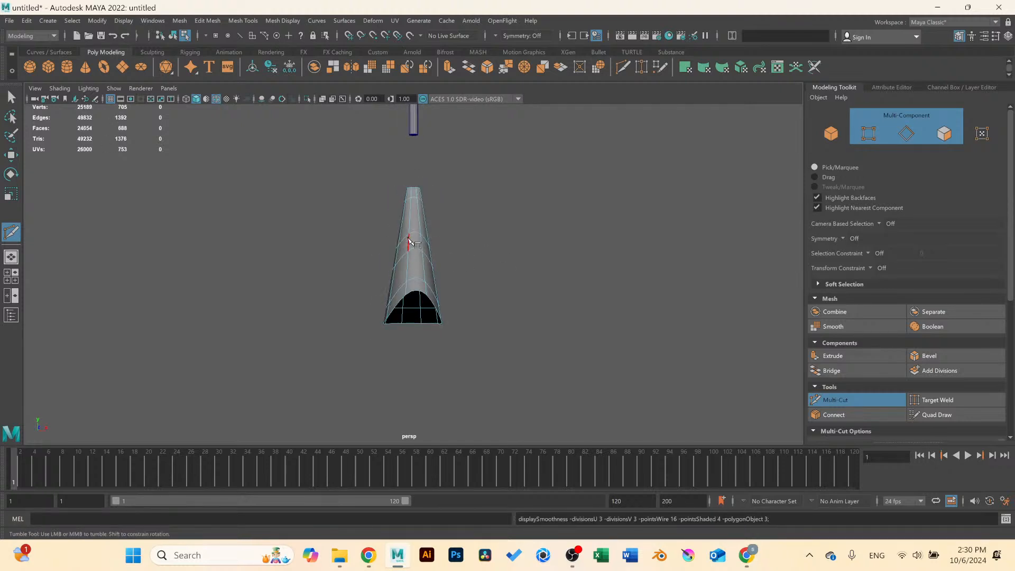
{"action": "left_click", "coordinate": [19, 100]}
{"action": "right_click_drag", "start_coordinate": [415, 236], "coordinate": [481, 225]}
{"action": "left_click_drag", "start_coordinate": [481, 225], "coordinate": [427, 275], "text": "alt"}
{"action": "left_click", "coordinate": [430, 265]}
{"action": "key", "text": "1"}
{"action": "scroll", "coordinate": [468, 271], "scroll_direction": "up", "scroll_amount": 6}
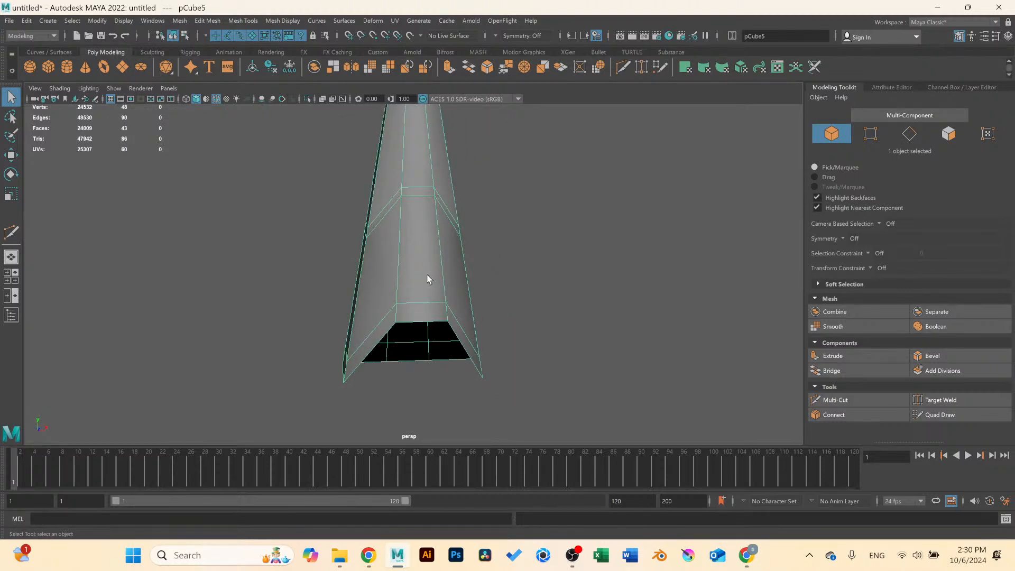
In the shaded front view, scale the outer side vertices of the two middle edge loops outward horizontally to widen the block there.
{"action": "scroll", "coordinate": [428, 279], "scroll_direction": "up", "scroll_amount": 1}
{"action": "right_click_drag", "start_coordinate": [410, 250], "coordinate": [409, 210]}
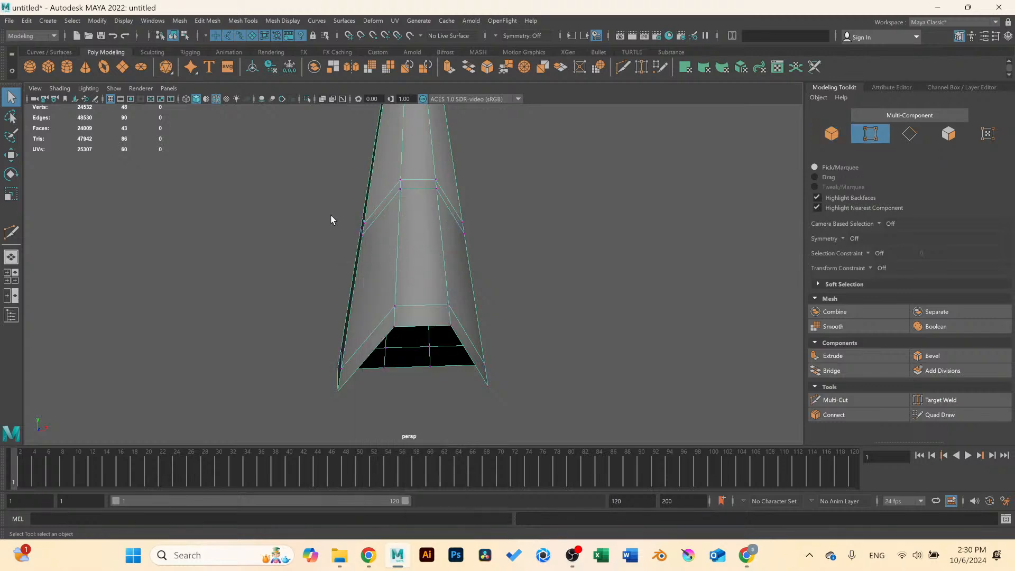
{"action": "key", "text": "space"}
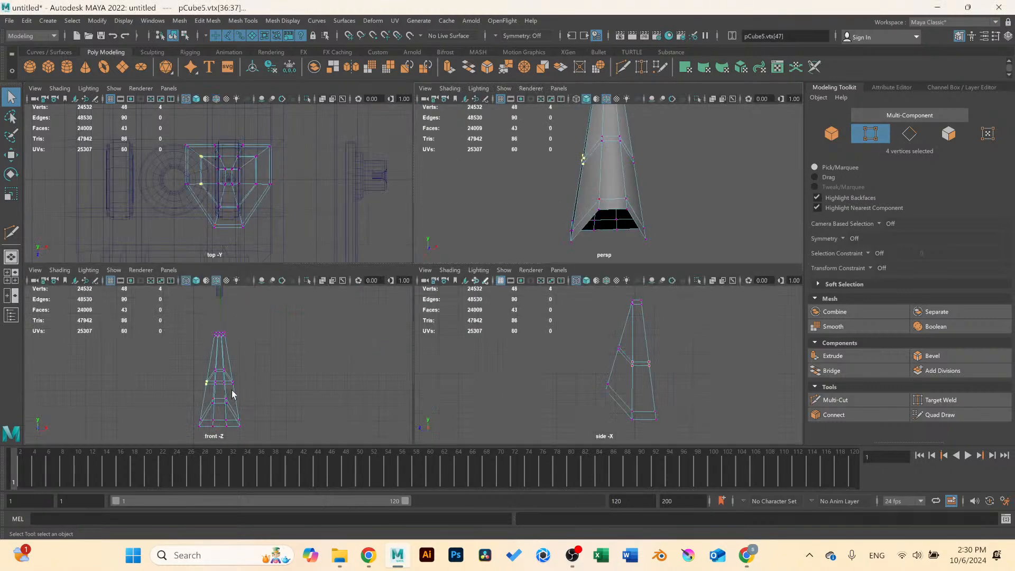
{"action": "key", "text": "space"}
{"action": "key", "text": "5"}
{"action": "scroll", "coordinate": [437, 336], "scroll_direction": "up", "scroll_amount": 1}
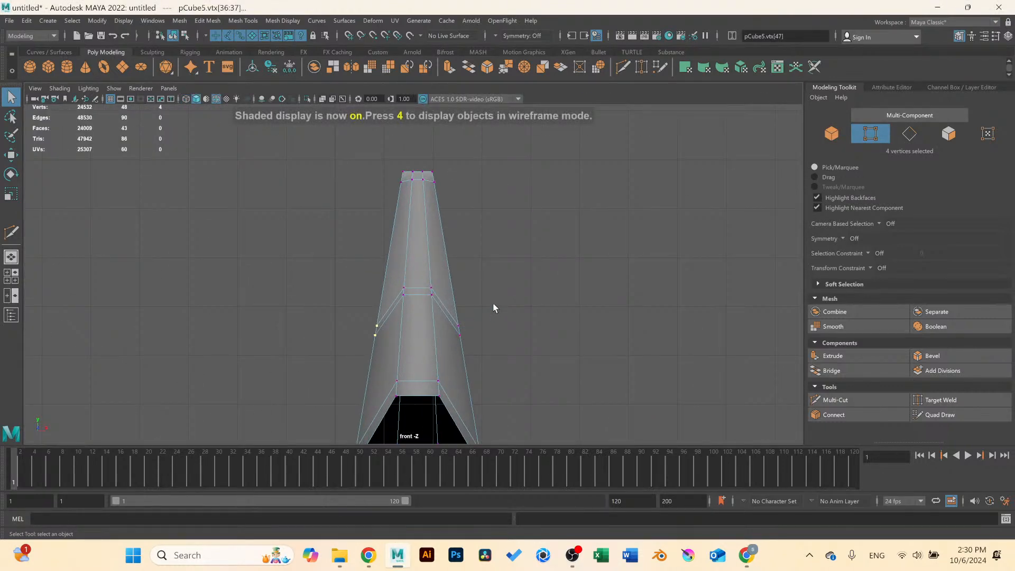
{"action": "left_click_drag", "start_coordinate": [487, 297], "coordinate": [474, 333], "text": "shift"}
{"action": "key", "text": "r"}
{"action": "scroll", "coordinate": [474, 336], "scroll_direction": "down", "scroll_amount": 2}
{"action": "middle_click_drag", "start_coordinate": [474, 337], "coordinate": [471, 292], "text": "alt"}
{"action": "scroll", "coordinate": [469, 292], "scroll_direction": "up", "scroll_amount": 1}
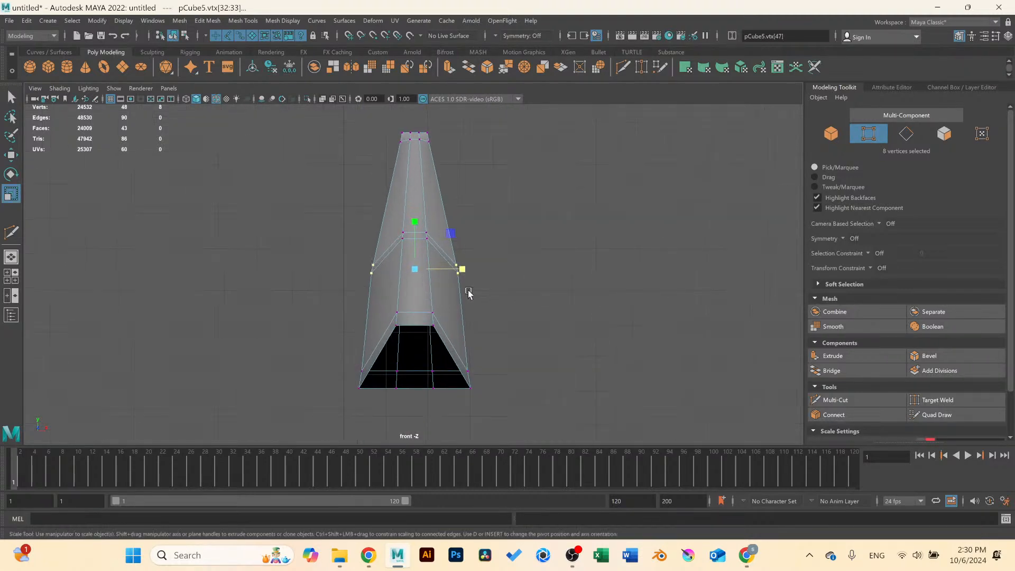
Scale the block's lower outer corner vertices slightly inward horizontally, return to object mode and deselect the block.
{"action": "left_click_drag", "start_coordinate": [317, 342], "coordinate": [373, 406]}
{"action": "left_click_drag", "start_coordinate": [473, 391], "coordinate": [461, 380], "text": "shift"}
{"action": "right_click_drag", "start_coordinate": [445, 250], "coordinate": [494, 229]}
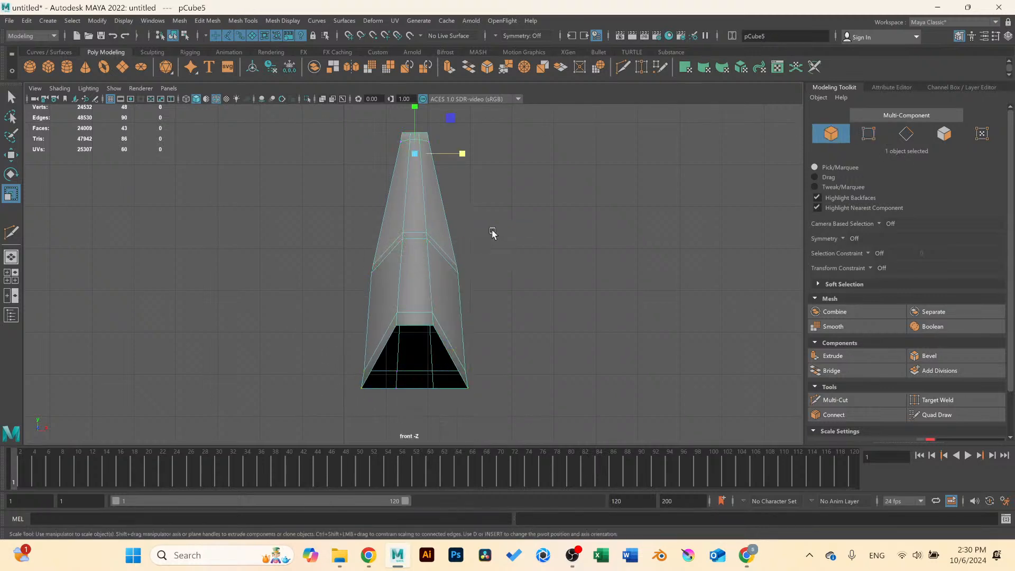
{"action": "left_click", "coordinate": [495, 229]}
Preview the reshaped block smoothed in the perspective view, inspect its narrow top and restore the unsmoothed display.
{"action": "key", "text": "space"}
{"action": "key", "text": "space"}
{"action": "left_click_drag", "start_coordinate": [442, 234], "coordinate": [458, 220], "text": "alt"}
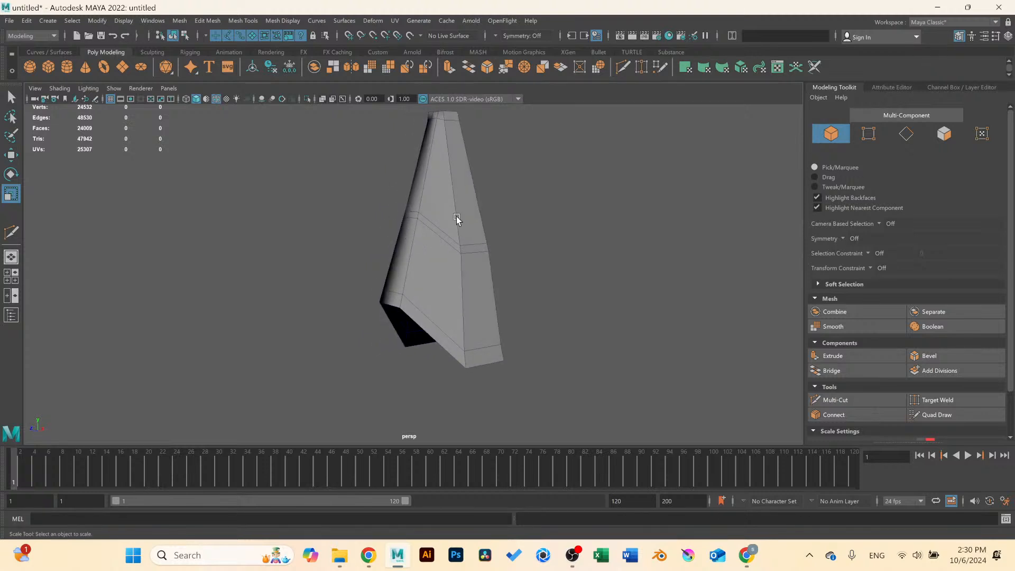
{"action": "left_click", "coordinate": [458, 220]}
{"action": "middle_click_drag", "start_coordinate": [502, 198], "coordinate": [494, 304], "text": "alt"}
{"action": "scroll", "coordinate": [494, 296], "scroll_direction": "up", "scroll_amount": 5}
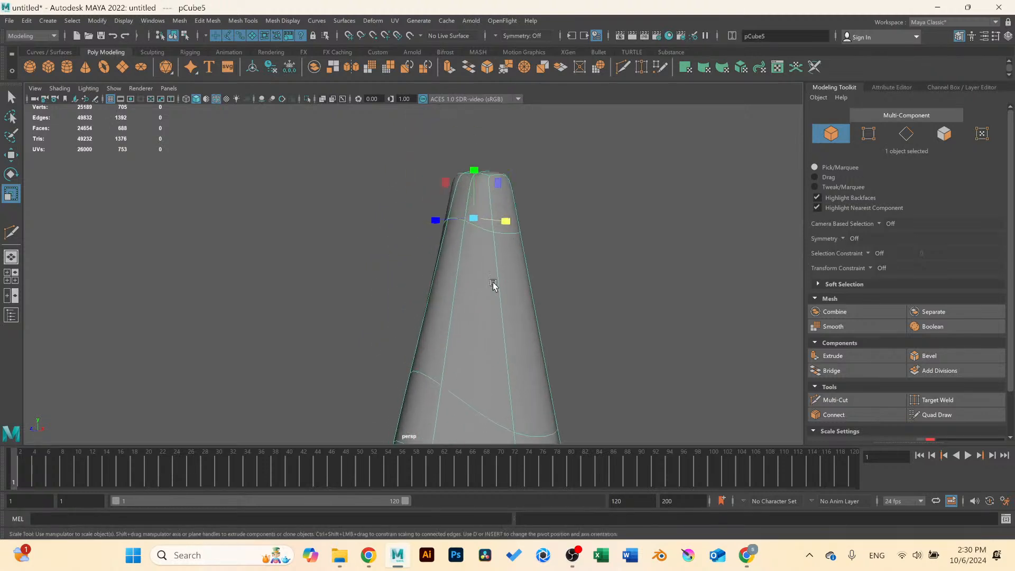
{"action": "middle_click_drag", "start_coordinate": [486, 264], "coordinate": [428, 310], "text": "alt"}
{"action": "scroll", "coordinate": [424, 311], "scroll_direction": "up", "scroll_amount": 2}
{"action": "key", "text": "1"}
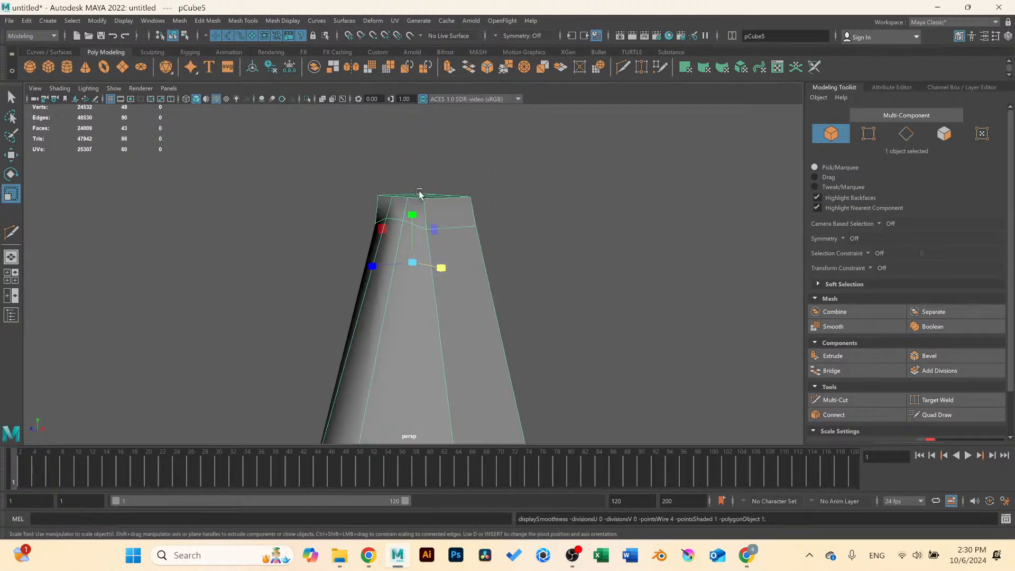
In the side view, move the foot block straight up until its narrow top reaches the rod's lower end.
{"action": "scroll", "coordinate": [447, 212], "scroll_direction": "down", "scroll_amount": 2}
{"action": "right_click_drag", "start_coordinate": [417, 235], "coordinate": [404, 224]}
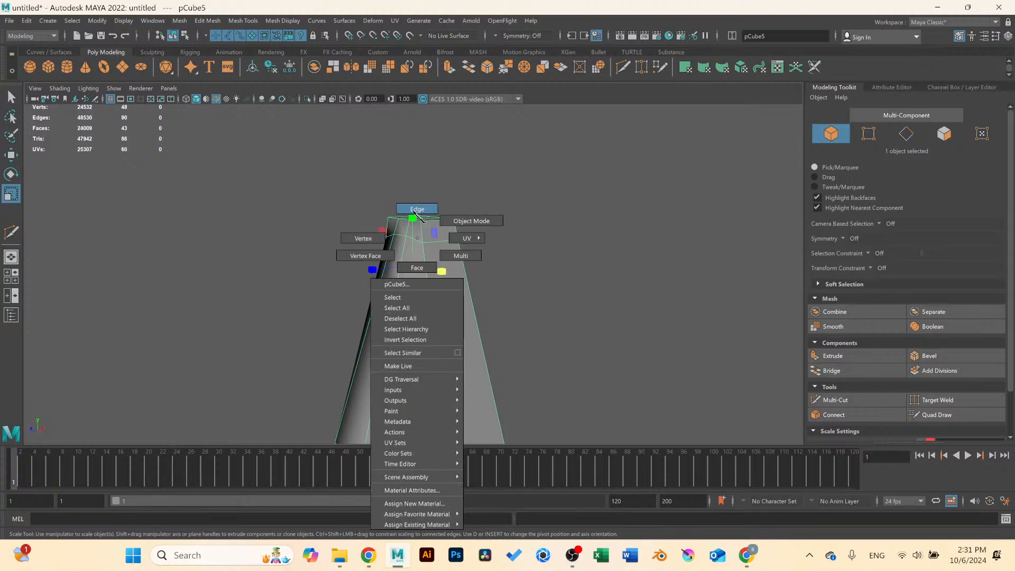
{"action": "right_click_drag", "start_coordinate": [410, 224], "coordinate": [412, 225]}
{"action": "scroll", "coordinate": [453, 294], "scroll_direction": "down", "scroll_amount": 5}
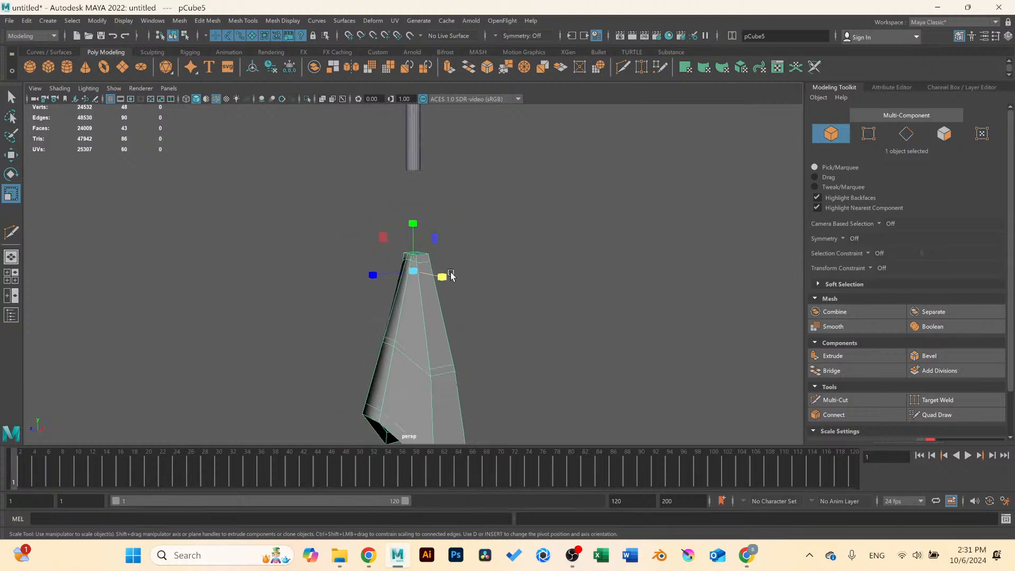
{"action": "left_click_drag", "start_coordinate": [452, 295], "coordinate": [418, 248], "text": "alt"}
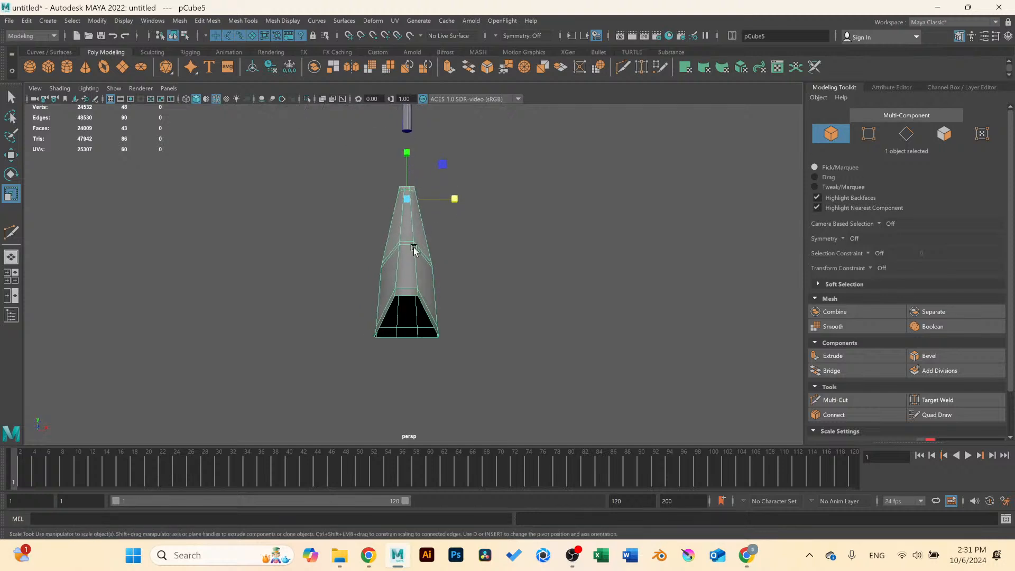
{"action": "key", "text": "w"}
{"action": "key", "text": "space"}
{"action": "key", "text": "space"}
{"action": "scroll", "coordinate": [483, 367], "scroll_direction": "up", "scroll_amount": 4}
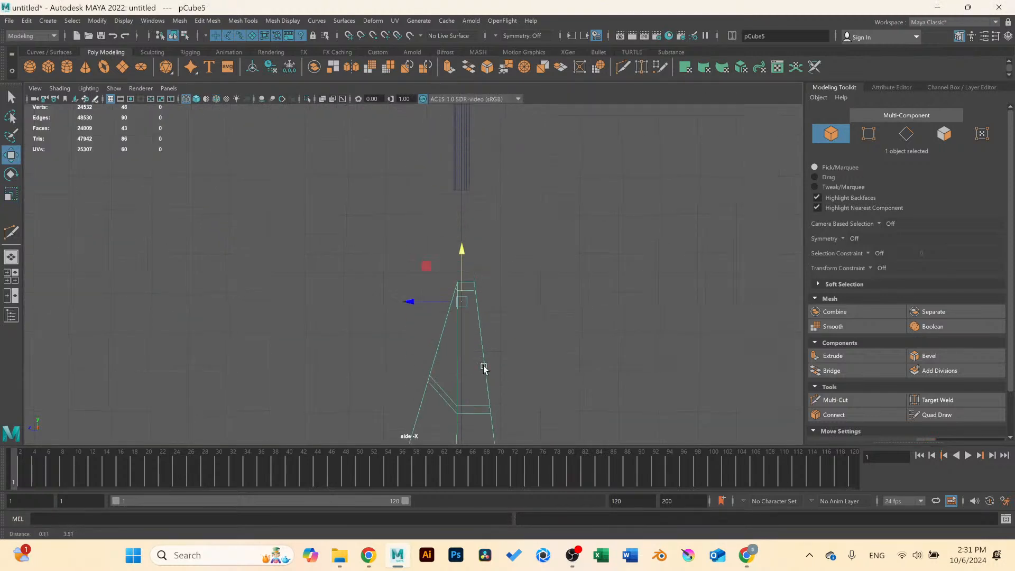
{"action": "left_click_drag", "start_coordinate": [467, 280], "coordinate": [469, 167]}
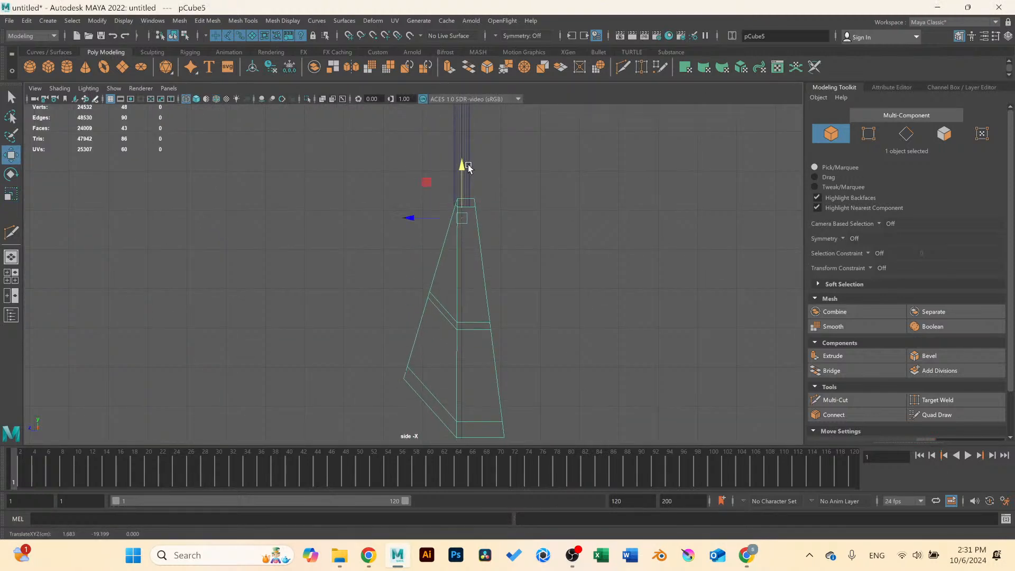
Fine-tune the foot block's height and horizontal position in the side view so its top is centred under the rod.
{"action": "left_click_drag", "start_coordinate": [419, 223], "coordinate": [413, 220]}
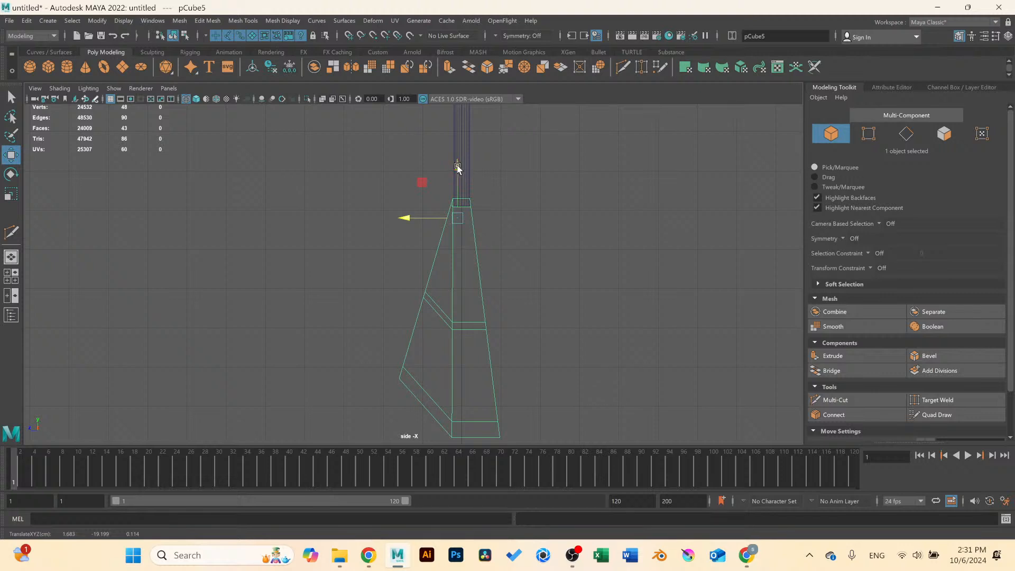
{"action": "left_click_drag", "start_coordinate": [458, 167], "coordinate": [458, 174]}
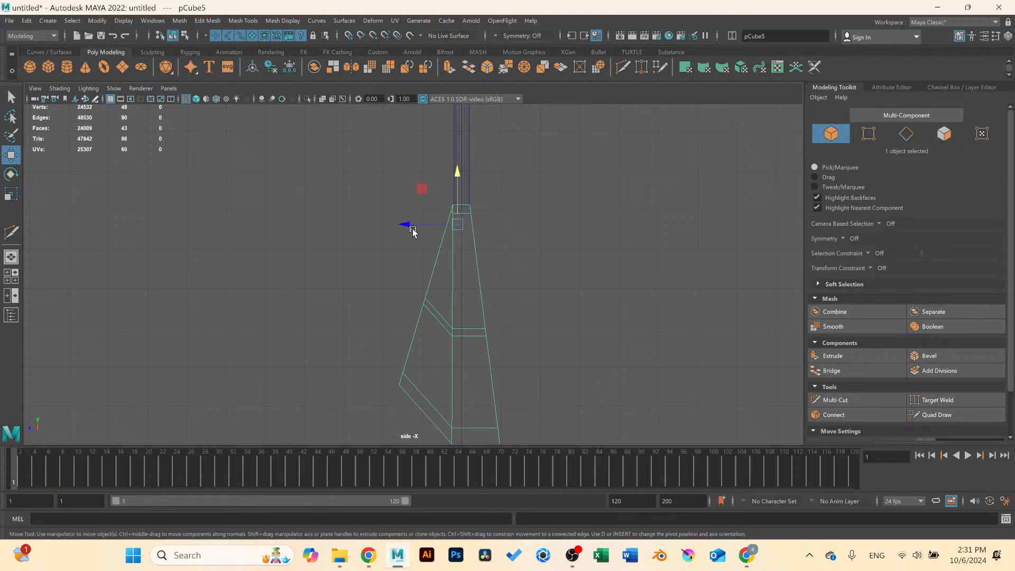
{"action": "left_click", "coordinate": [407, 229]}
{"action": "left_click_drag", "start_coordinate": [479, 249], "coordinate": [479, 248]}
{"action": "left_click_drag", "start_coordinate": [405, 227], "coordinate": [404, 229]}
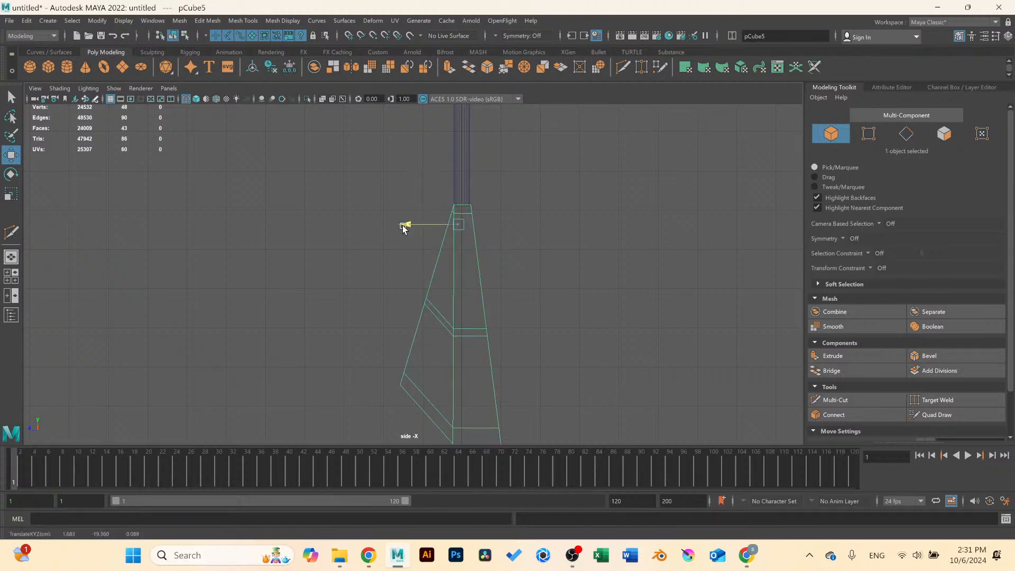
{"action": "key", "text": "space"}
{"action": "key", "text": "space"}
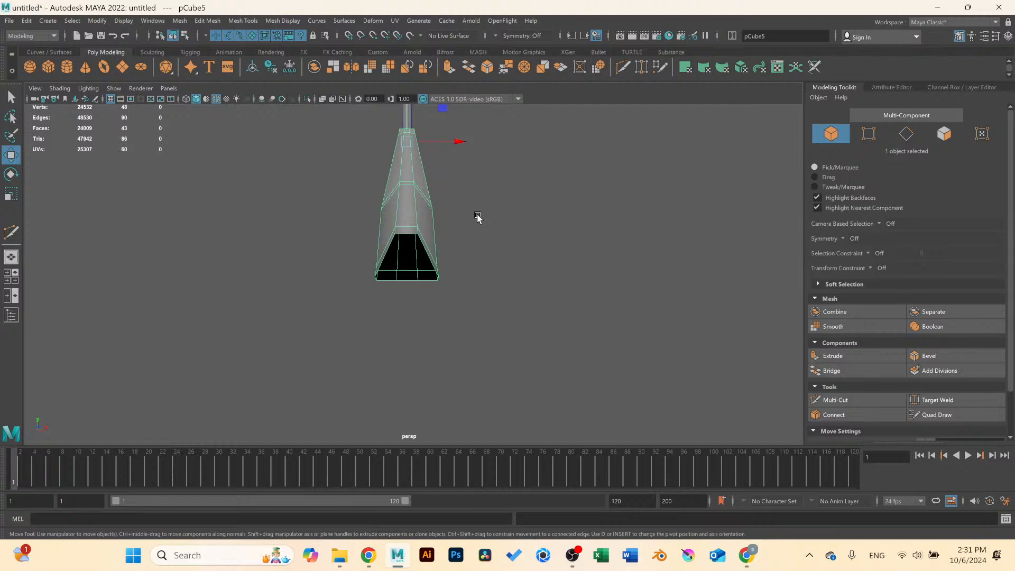
Check the leg's proportions against the body in perspective, scale the foot block up uniformly and deselect it.
{"action": "left_click_drag", "start_coordinate": [477, 217], "coordinate": [514, 228], "text": "alt"}
{"action": "left_click", "coordinate": [492, 255]}
{"action": "scroll", "coordinate": [486, 238], "scroll_direction": "down", "scroll_amount": 6}
{"action": "middle_click_drag", "start_coordinate": [486, 239], "coordinate": [501, 336], "text": "alt"}
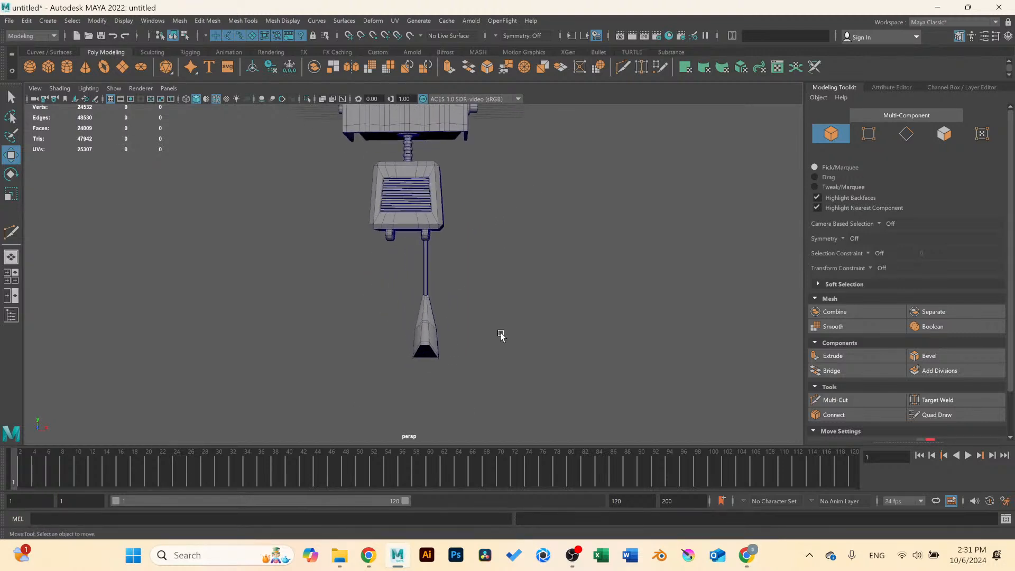
{"action": "left_click_drag", "start_coordinate": [501, 337], "coordinate": [455, 302], "text": "alt"}
{"action": "scroll", "coordinate": [458, 338], "scroll_direction": "up", "scroll_amount": 5}
{"action": "middle_click_drag", "start_coordinate": [463, 387], "coordinate": [456, 294], "text": "alt"}
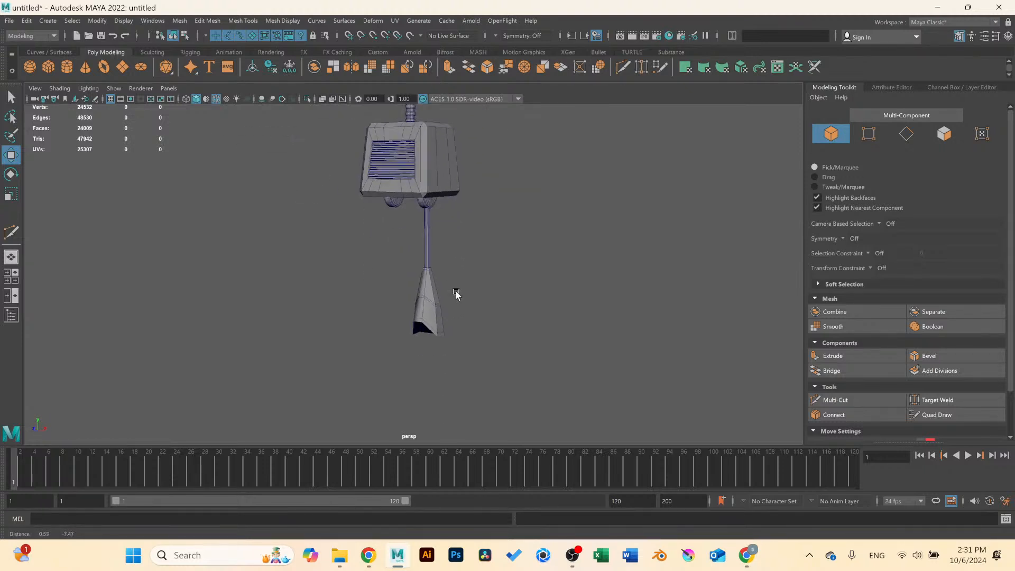
{"action": "left_click", "coordinate": [433, 307]}
{"action": "key", "text": "r"}
{"action": "left_click_drag", "start_coordinate": [426, 274], "coordinate": [469, 277]}
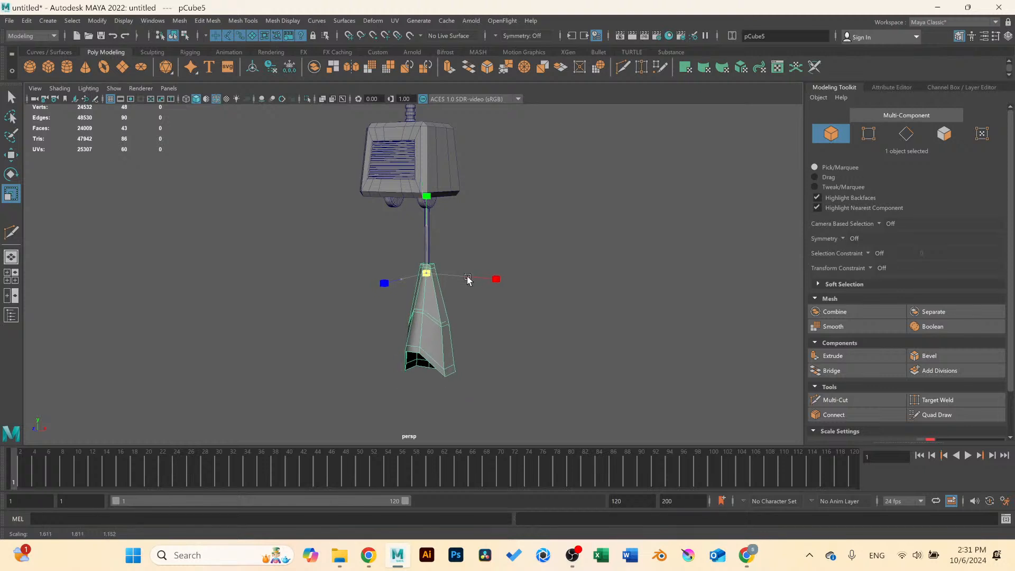
{"action": "left_click", "coordinate": [510, 220]}
Taper the rod by scaling its bottom vertices horizontally to about 0.61, return to object mode and deselect it.
{"action": "scroll", "coordinate": [508, 228], "scroll_direction": "down", "scroll_amount": 3}
{"action": "left_click_drag", "start_coordinate": [508, 227], "coordinate": [369, 298], "text": "alt"}
{"action": "scroll", "coordinate": [524, 334], "scroll_direction": "up", "scroll_amount": 6}
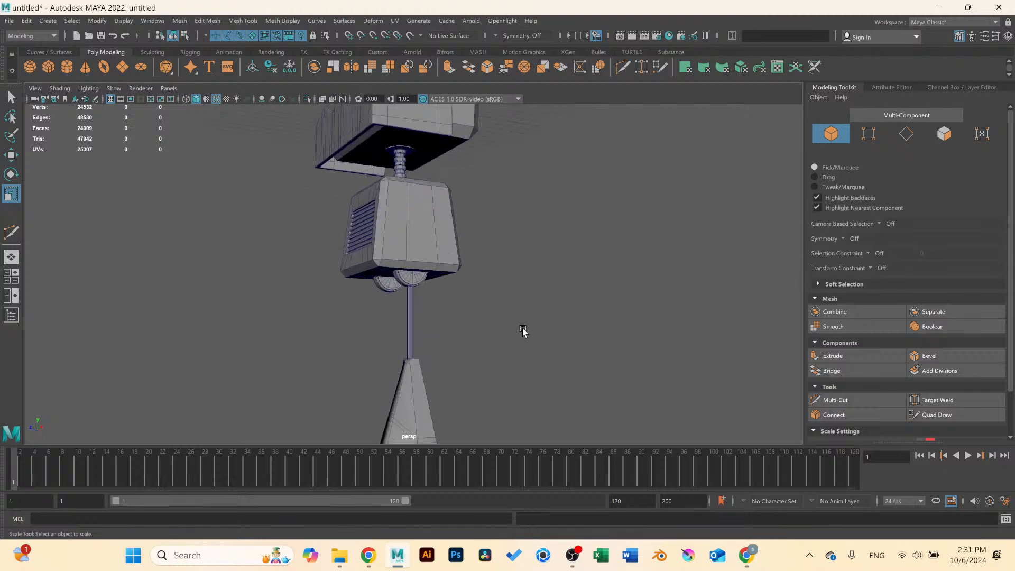
{"action": "scroll", "coordinate": [453, 270], "scroll_direction": "up", "scroll_amount": 3}
{"action": "left_click", "coordinate": [437, 253]}
{"action": "right_click_drag", "start_coordinate": [437, 250], "coordinate": [361, 244]}
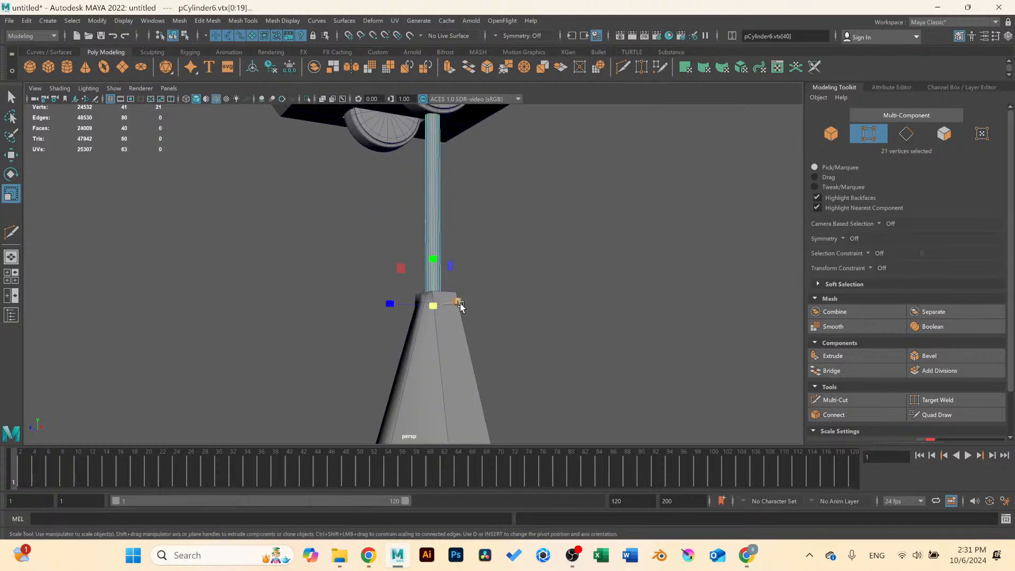
{"action": "left_click_drag", "start_coordinate": [454, 306], "coordinate": [428, 309]}
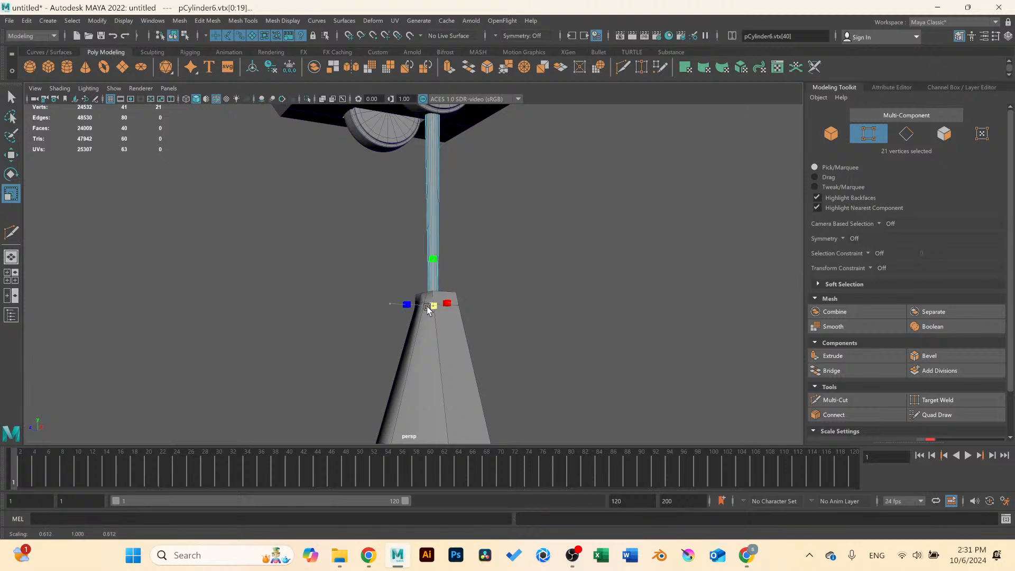
{"action": "middle_click_drag", "start_coordinate": [437, 198], "coordinate": [460, 312], "text": "alt"}
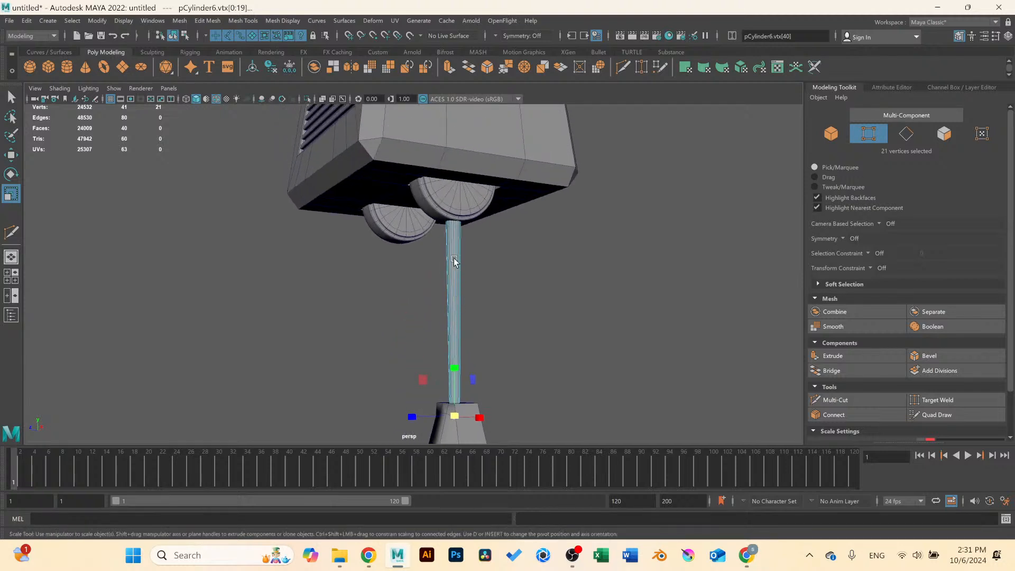
{"action": "right_click_drag", "start_coordinate": [455, 260], "coordinate": [487, 240]}
{"action": "left_click", "coordinate": [516, 308]}
Select the enlarged foot block and shift it slightly along the Z axis under the rod.
{"action": "left_click_drag", "start_coordinate": [516, 308], "coordinate": [471, 304], "text": "alt"}
{"action": "scroll", "coordinate": [471, 304], "scroll_direction": "up", "scroll_amount": 4}
{"action": "scroll", "coordinate": [471, 306], "scroll_direction": "up", "scroll_amount": 5}
{"action": "left_click", "coordinate": [454, 284]}
{"action": "key", "text": "w"}
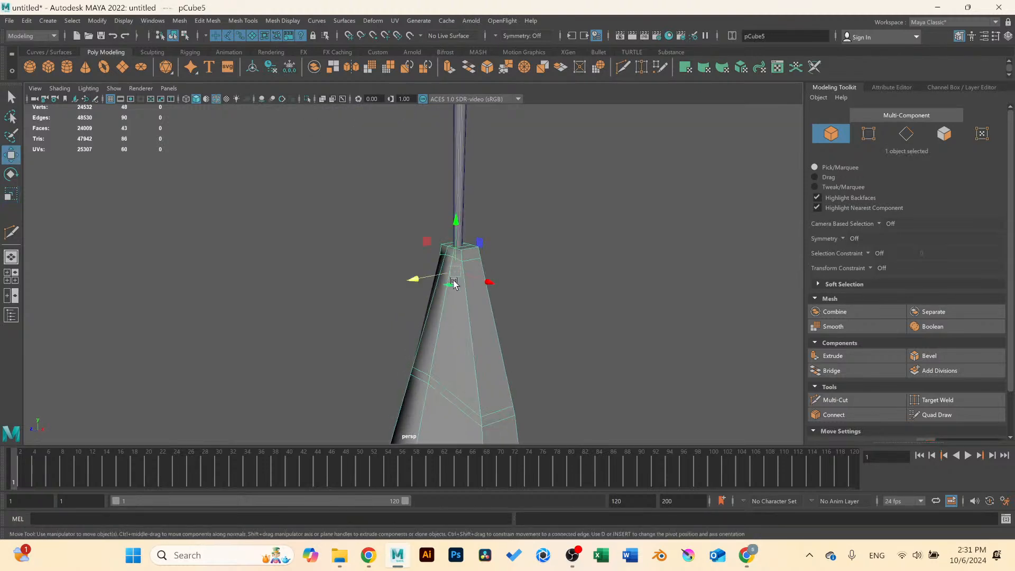
{"action": "left_click_drag", "start_coordinate": [415, 282], "coordinate": [412, 282]}
Delete the three faces capping the top of the foot block.
{"action": "scroll", "coordinate": [447, 254], "scroll_direction": "up", "scroll_amount": 4}
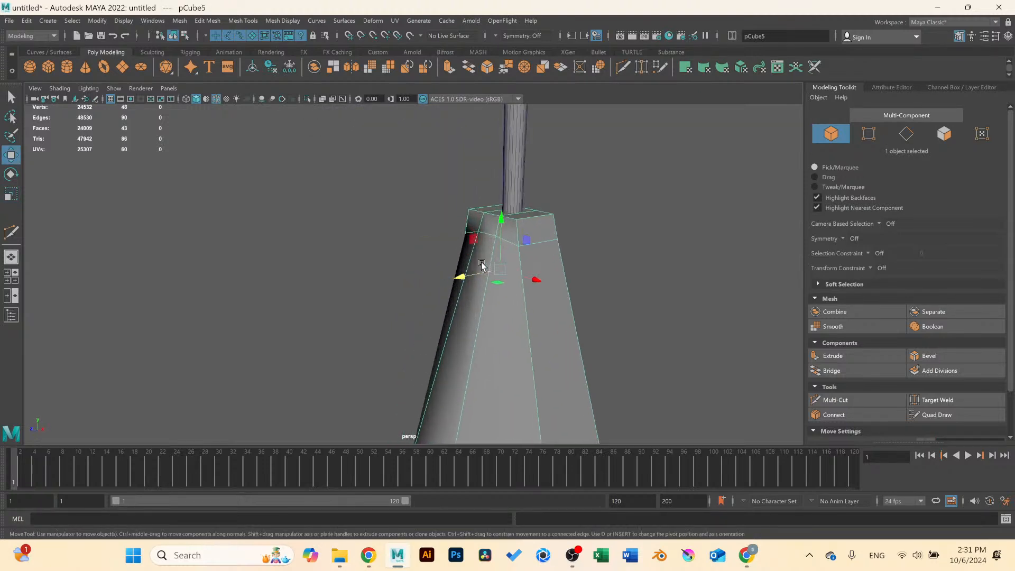
{"action": "right_click", "coordinate": [528, 248]}
{"action": "right_click_drag", "start_coordinate": [525, 241], "coordinate": [523, 274]}
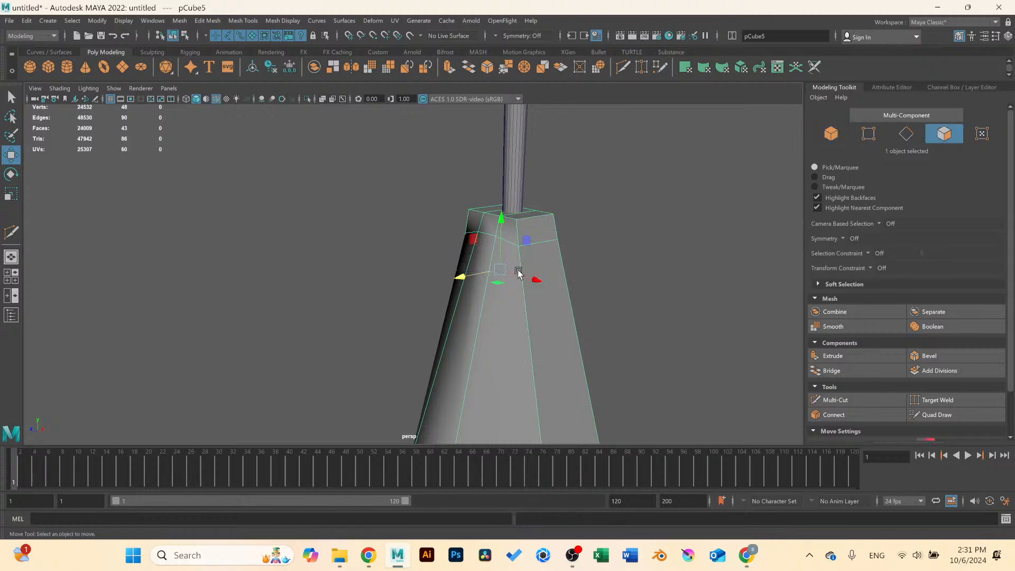
{"action": "scroll", "coordinate": [512, 270], "scroll_direction": "up", "scroll_amount": 3}
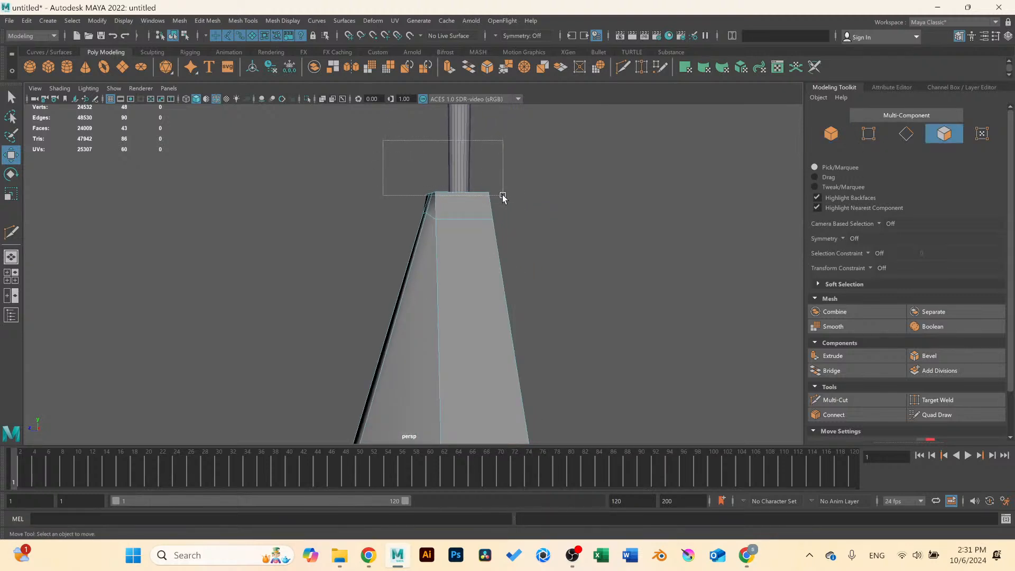
{"action": "left_click_drag", "start_coordinate": [516, 201], "coordinate": [578, 283]}
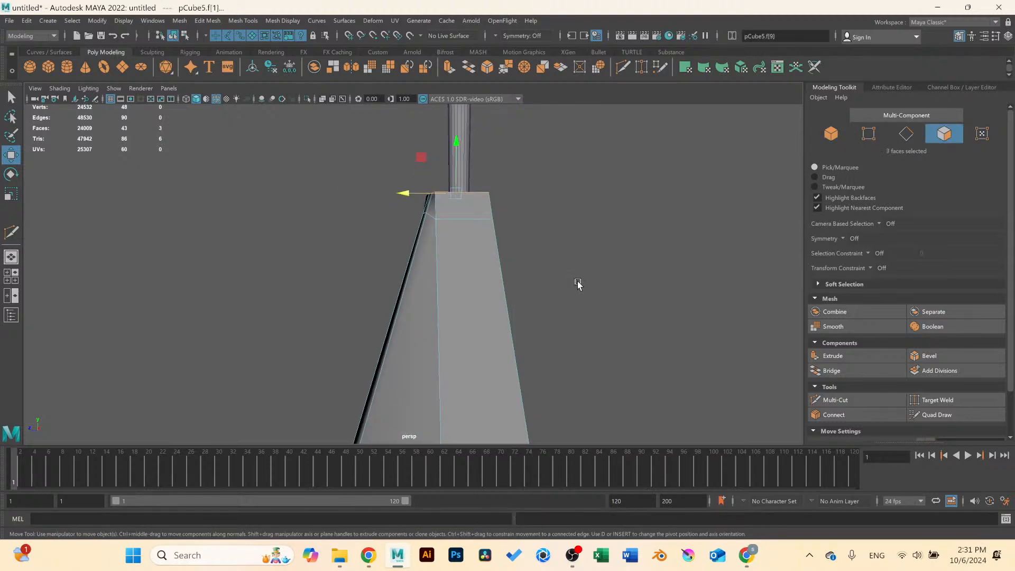
{"action": "key", "text": "Delete"}
Return to object mode, preview the open-topped foot block smoothed and inspect its shape beneath the rod.
{"action": "left_click_drag", "start_coordinate": [457, 229], "coordinate": [476, 255], "text": "alt"}
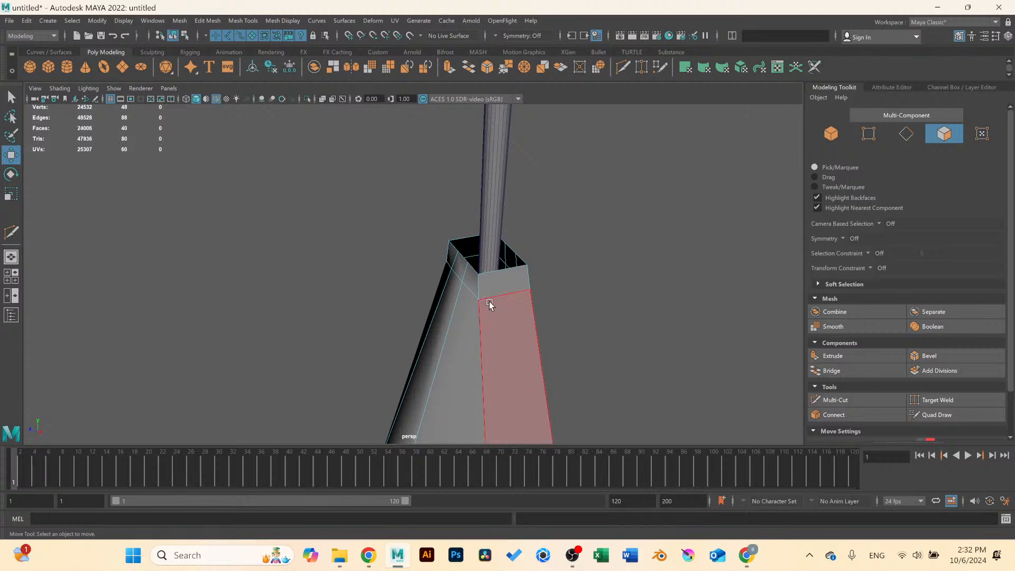
{"action": "right_click_drag", "start_coordinate": [483, 280], "coordinate": [555, 272]}
{"action": "key", "text": "3"}
{"action": "left_click", "coordinate": [544, 278]}
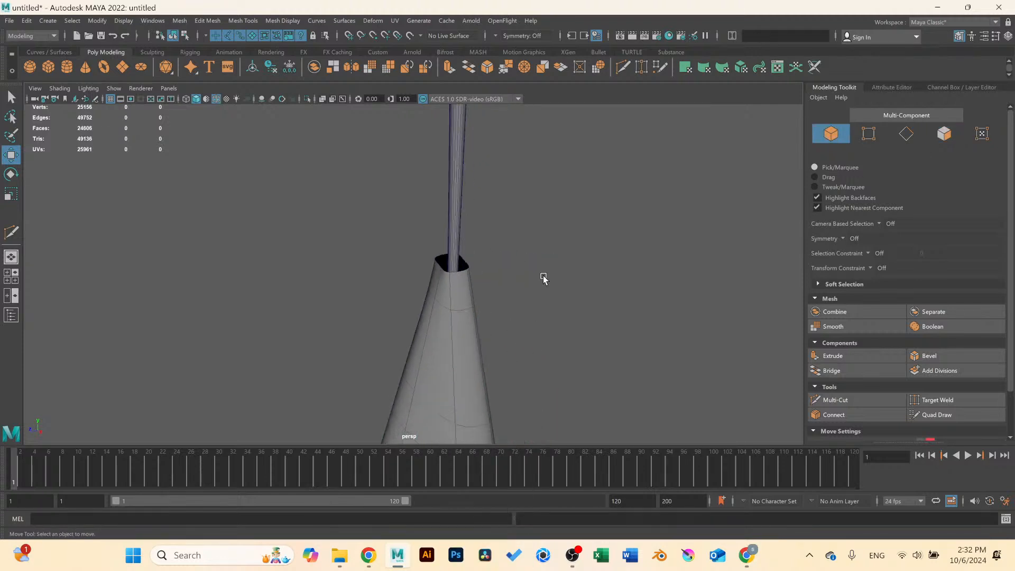
{"action": "left_click_drag", "start_coordinate": [544, 279], "coordinate": [460, 251], "text": "alt"}
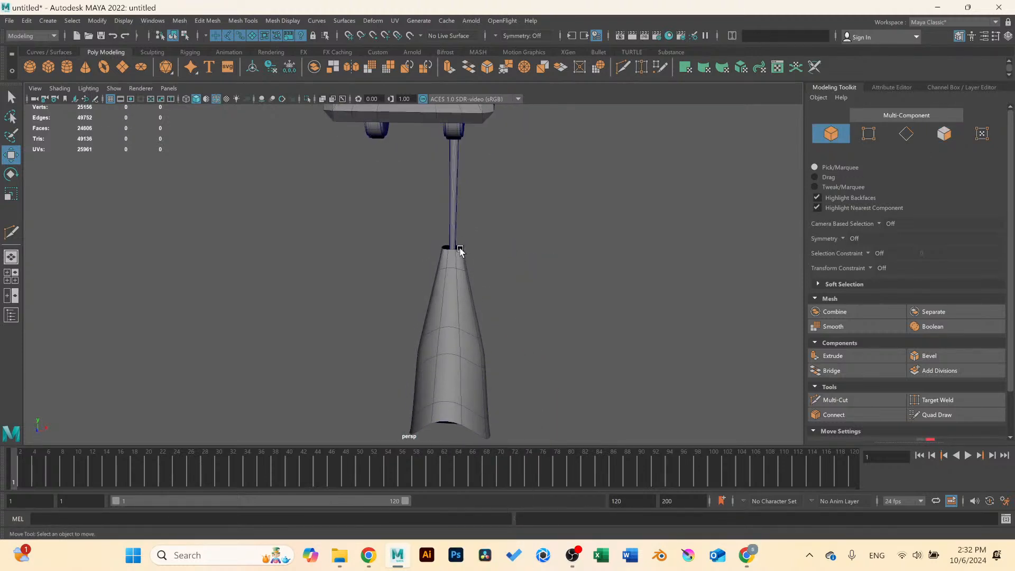
Scale the vertices around the foot block's top opening horizontally inward to about 0.78.
{"action": "scroll", "coordinate": [460, 251], "scroll_direction": "up", "scroll_amount": 4}
{"action": "right_click_drag", "start_coordinate": [422, 263], "coordinate": [417, 227]}
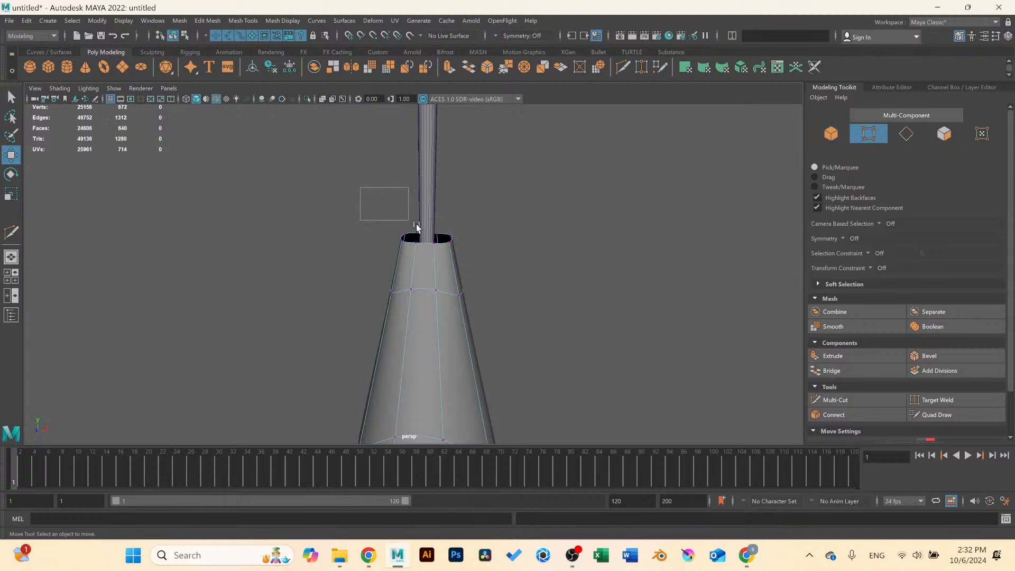
{"action": "mouse_move", "coordinate": [417, 226]}
{"action": "left_mouse_down"}
{"action": "mouse_move", "coordinate": [474, 253]}
{"action": "mouse_move", "coordinate": [424, 228]}
{"action": "left_mouse_up"}
{"action": "key", "text": "r"}
{"action": "scroll", "coordinate": [437, 237], "scroll_direction": "up", "scroll_amount": 2}
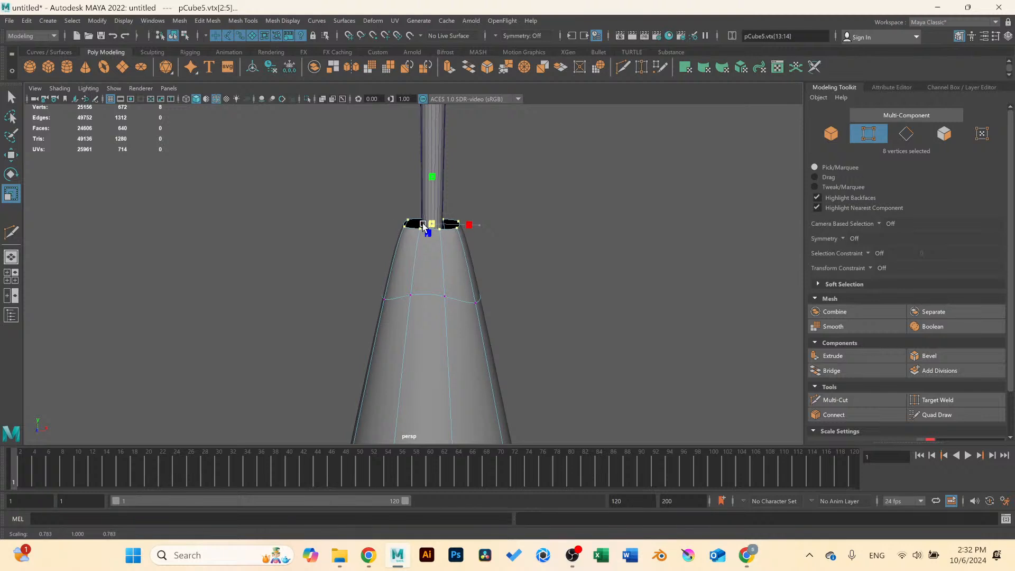
Switch the foot block to edge editing, clear the single-edge selection and restore its unsmoothed display.
{"action": "scroll", "coordinate": [447, 239], "scroll_direction": "up", "scroll_amount": 3}
{"action": "mouse_move", "coordinate": [448, 239]}
{"action": "left_mouse_down", "text": "alt"}
{"action": "mouse_move", "coordinate": [425, 258]}
{"action": "mouse_move", "coordinate": [374, 267]}
{"action": "mouse_move", "coordinate": [438, 238]}
{"action": "left_mouse_up", "text": "alt"}
{"action": "right_click", "coordinate": [424, 258]}
{"action": "right_click_drag", "start_coordinate": [438, 237], "coordinate": [439, 216]}
{"action": "left_click", "coordinate": [418, 276]}
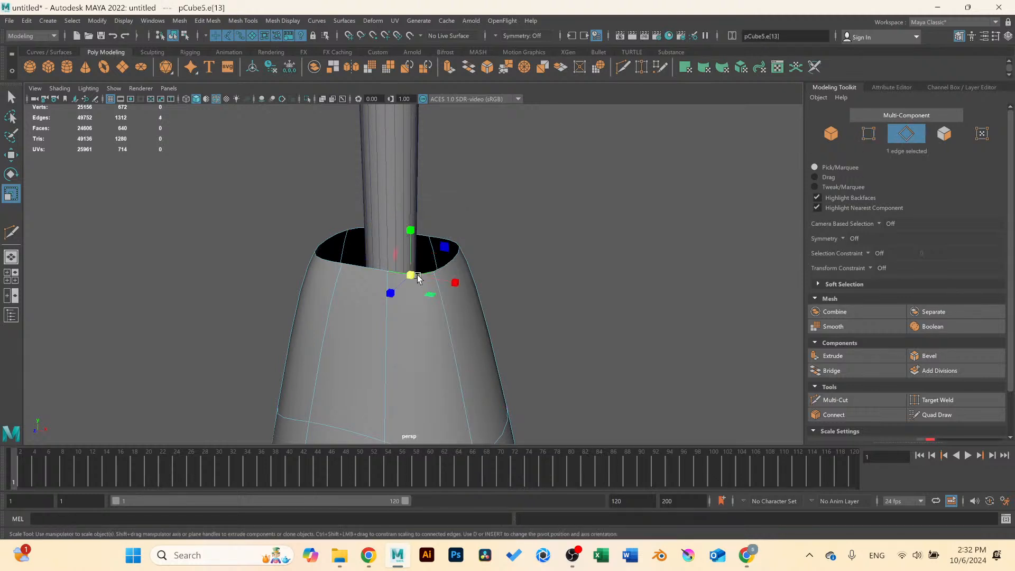
{"action": "left_click", "coordinate": [676, 295]}
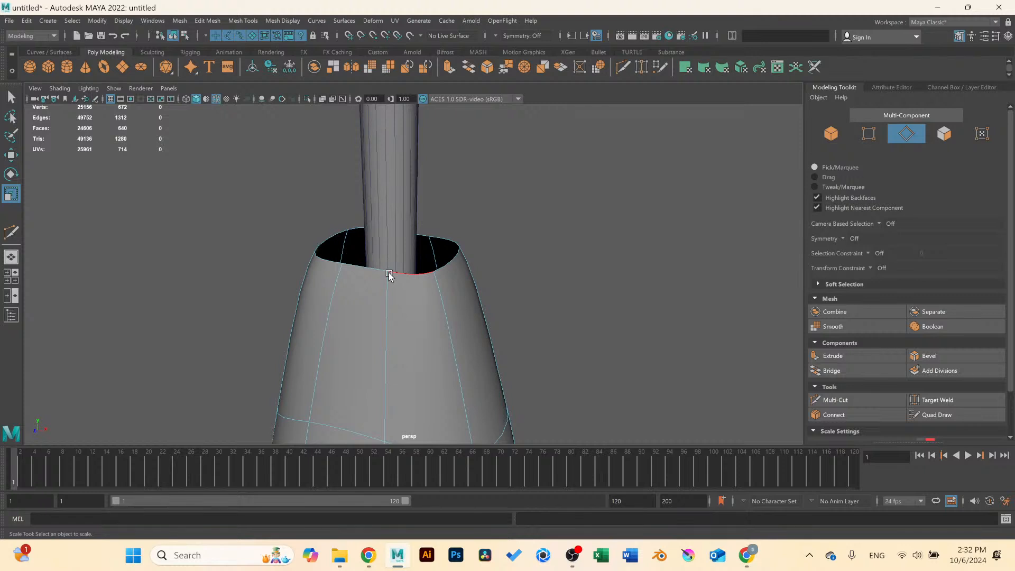
{"action": "key", "text": "1"}
Extrude the edge loop around the foot block's top opening and scale it inward uniformly to about 0.53.
{"action": "left_click", "coordinate": [423, 275]}
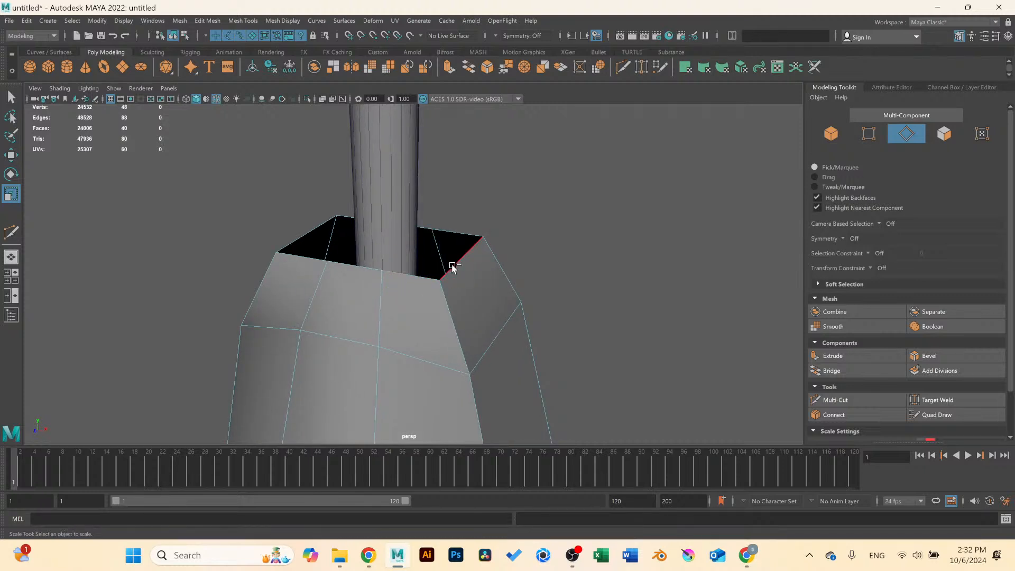
{"action": "double_click", "coordinate": [434, 276]}
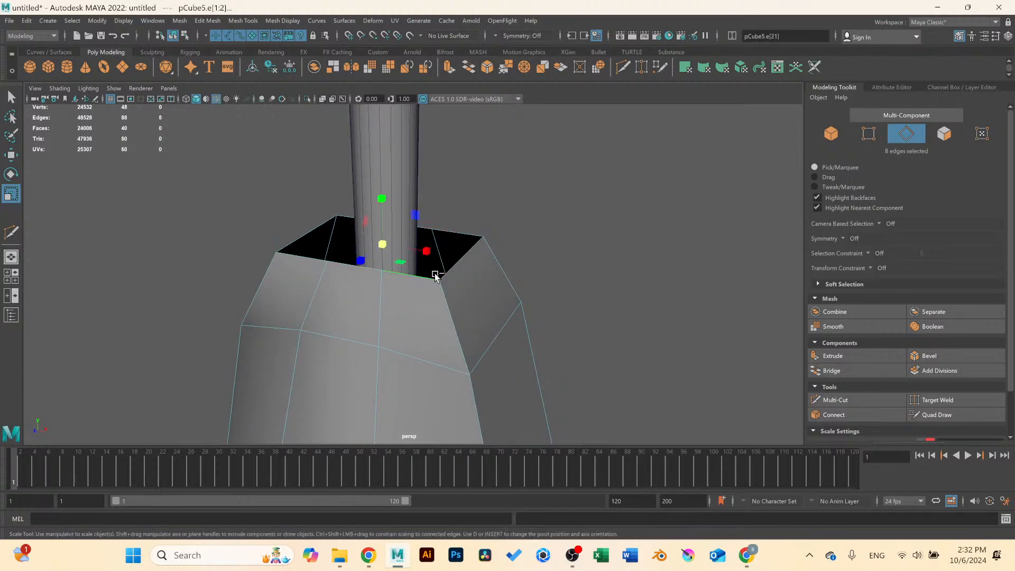
{"action": "left_click_drag", "start_coordinate": [524, 256], "coordinate": [444, 265], "text": "alt"}
{"action": "left_click", "coordinate": [833, 356]}
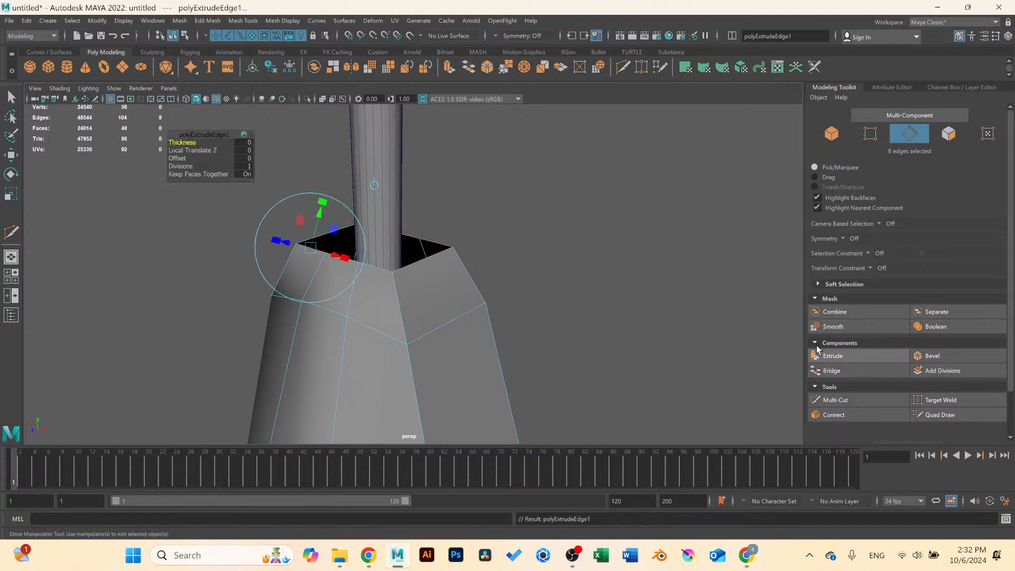
{"action": "left_click_drag", "start_coordinate": [184, 155], "coordinate": [190, 157]}
{"action": "key", "text": "ctrl+z"}
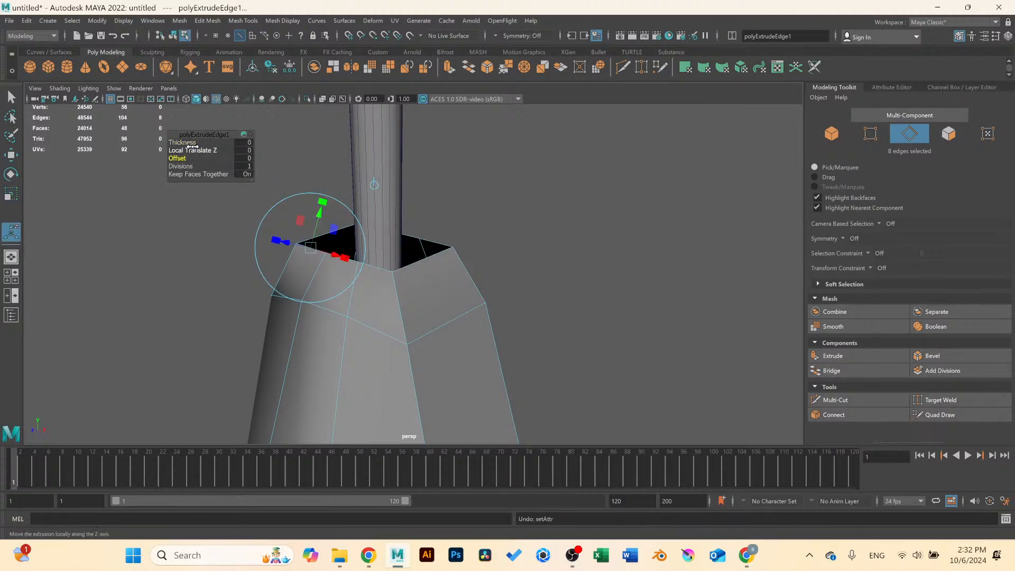
{"action": "left_click", "coordinate": [374, 184]}
{"action": "left_click_drag", "start_coordinate": [374, 241], "coordinate": [368, 243]}
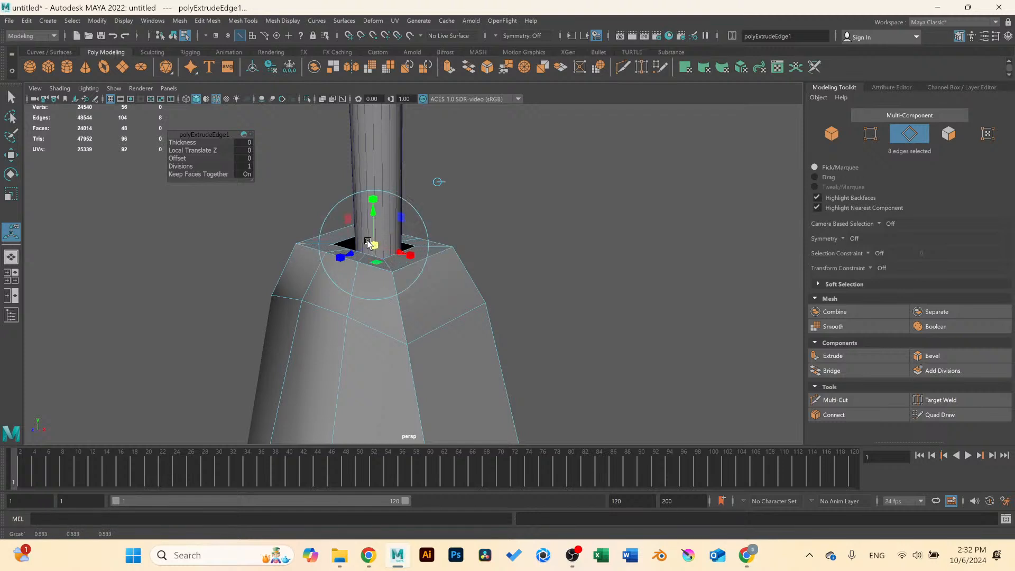
Extrude the inner rim edges again down into the foot block, preview it smoothed and restore the unsmoothed display.
{"action": "left_click", "coordinate": [856, 355]}
{"action": "left_click_drag", "start_coordinate": [339, 208], "coordinate": [357, 229]}
{"action": "key", "text": "3"}
{"action": "key", "text": "1"}
Select the outer edge loop around the foot block's top rim, try beveling it and undo the bevel.
{"action": "right_click_drag", "start_coordinate": [357, 229], "coordinate": [361, 205]}
{"action": "left_click", "coordinate": [439, 273]}
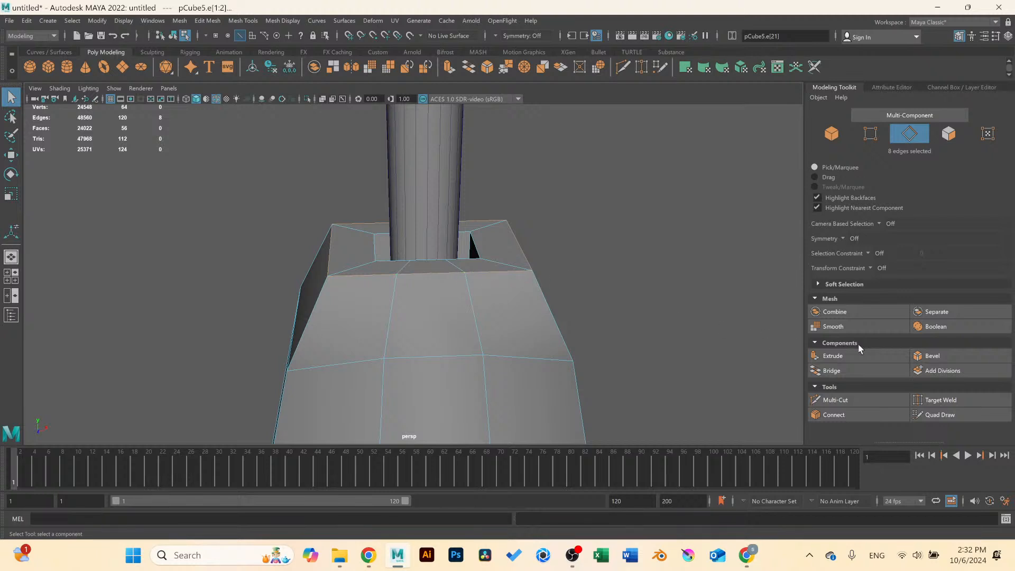
{"action": "left_click", "coordinate": [948, 355]}
{"action": "left_click_drag", "start_coordinate": [404, 263], "coordinate": [294, 238], "text": "alt"}
{"action": "key", "text": "ctrl+z"}
{"action": "middle_click_drag", "start_coordinate": [272, 228], "coordinate": [329, 270], "text": "alt"}
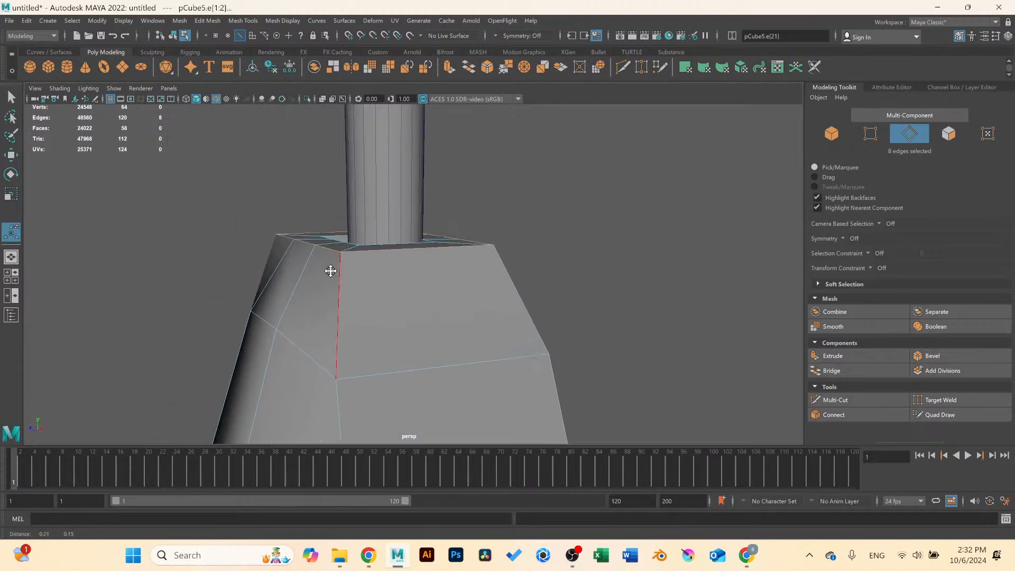
Bevel the outer edge loop around the foot block's top rim with two segments, then preview it smoothed and restore the unsmoothed display.
{"action": "scroll", "coordinate": [333, 272], "scroll_direction": "up", "scroll_amount": 1}
{"action": "left_click", "coordinate": [944, 357]}
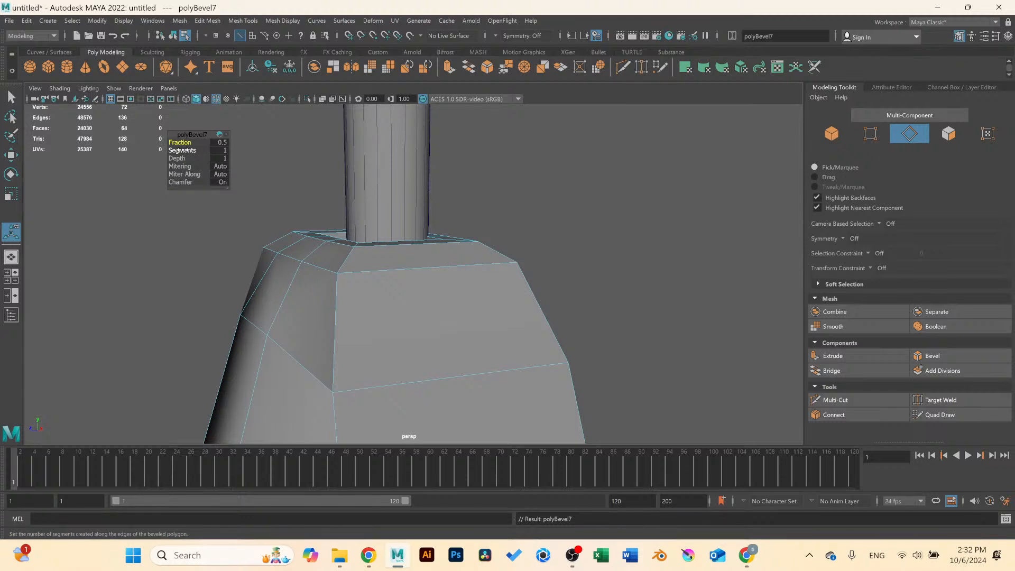
{"action": "left_click_drag", "start_coordinate": [193, 151], "coordinate": [199, 150]}
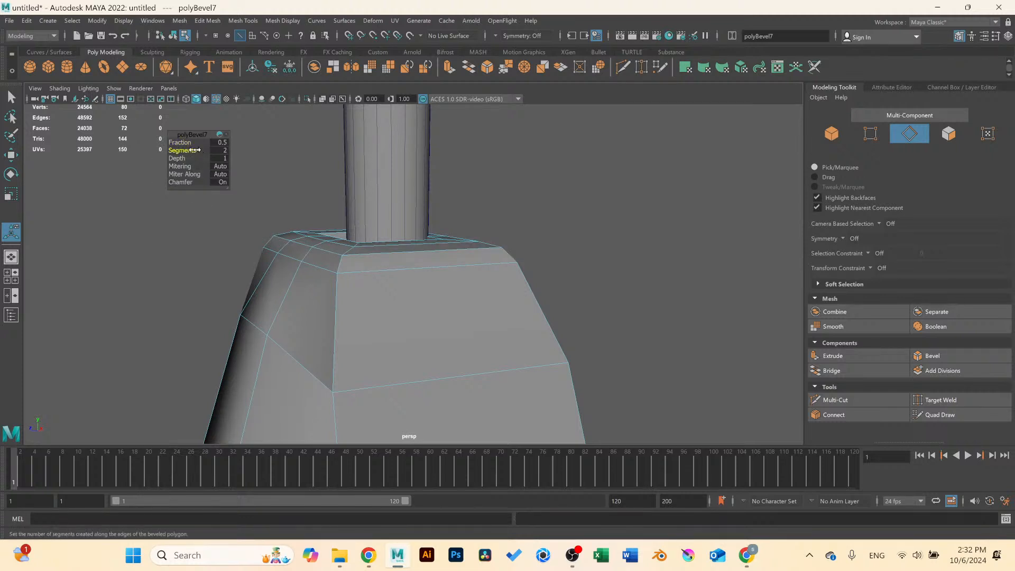
{"action": "key", "text": "3"}
{"action": "left_click_drag", "start_coordinate": [320, 226], "coordinate": [309, 260], "text": "alt"}
{"action": "key", "text": "1"}
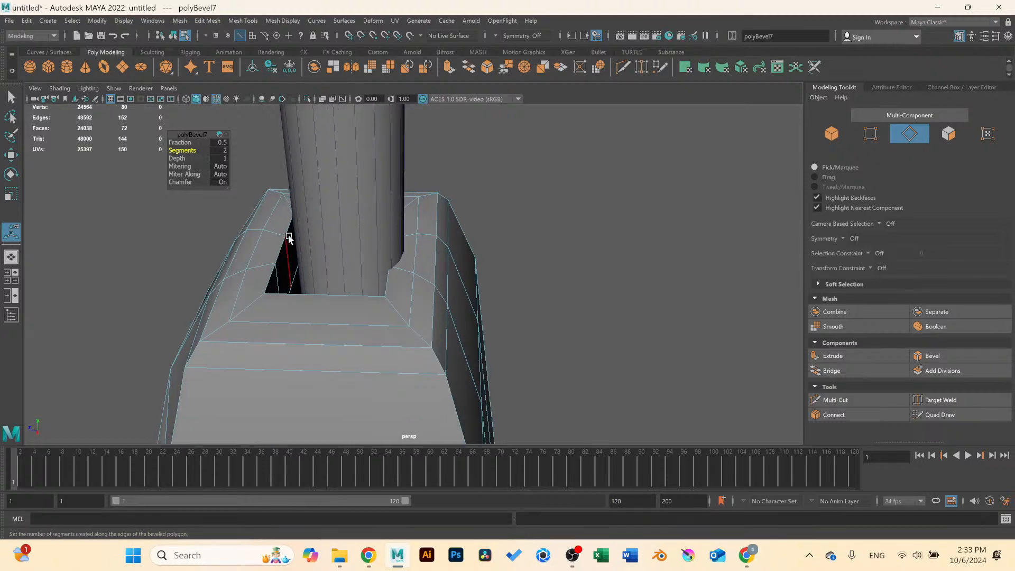
Bevel the inner edge loop around the foot block's top opening with two segments.
{"action": "left_click", "coordinate": [287, 241]}
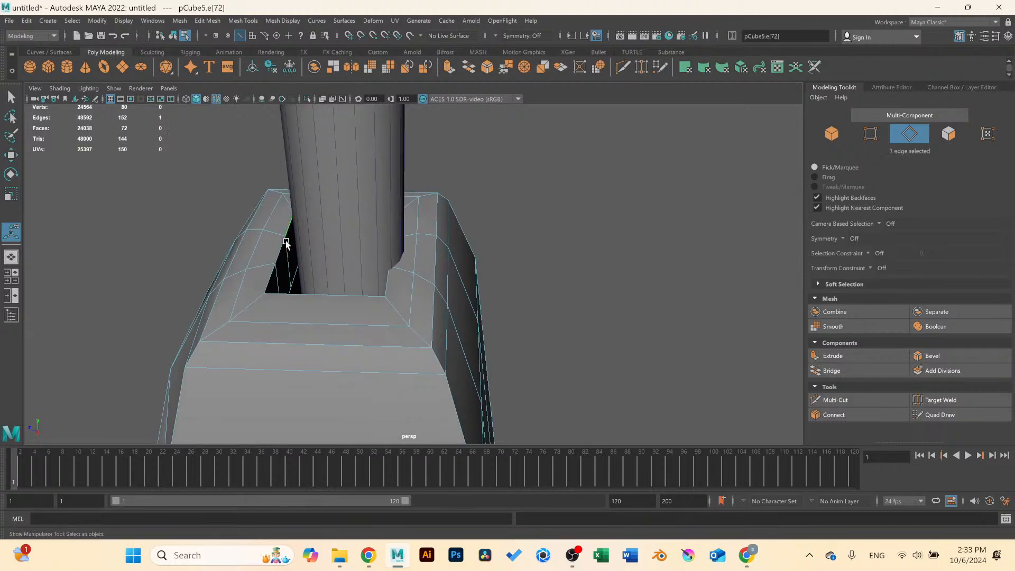
{"action": "left_click", "coordinate": [948, 356]}
{"action": "left_click_drag", "start_coordinate": [177, 152], "coordinate": [200, 152]}
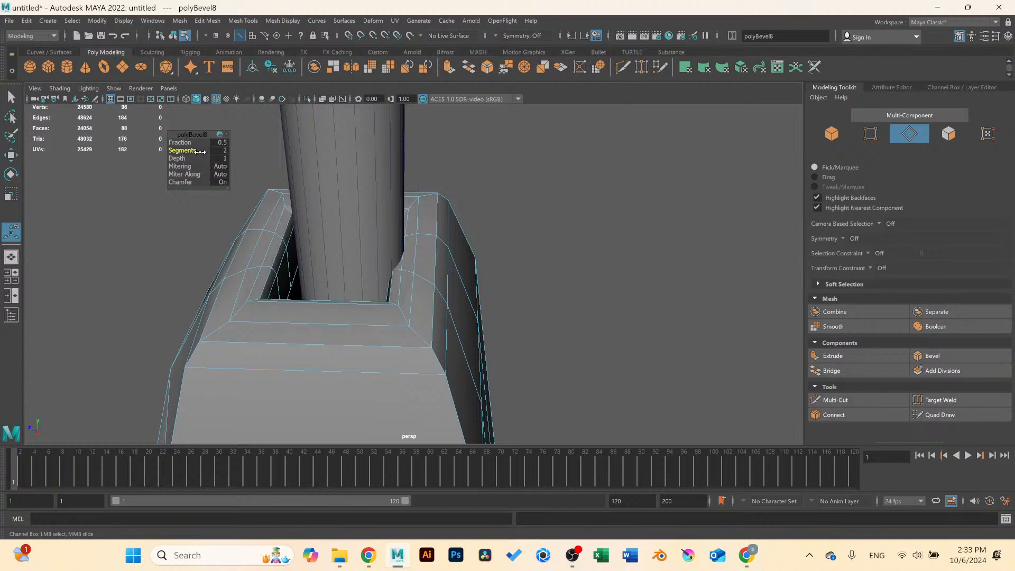
Return the foot block to object mode, nudge it horizontally to fit its opening around the leg rod, and display it smoothed.
{"action": "right_click_drag", "start_coordinate": [446, 259], "coordinate": [467, 238]}
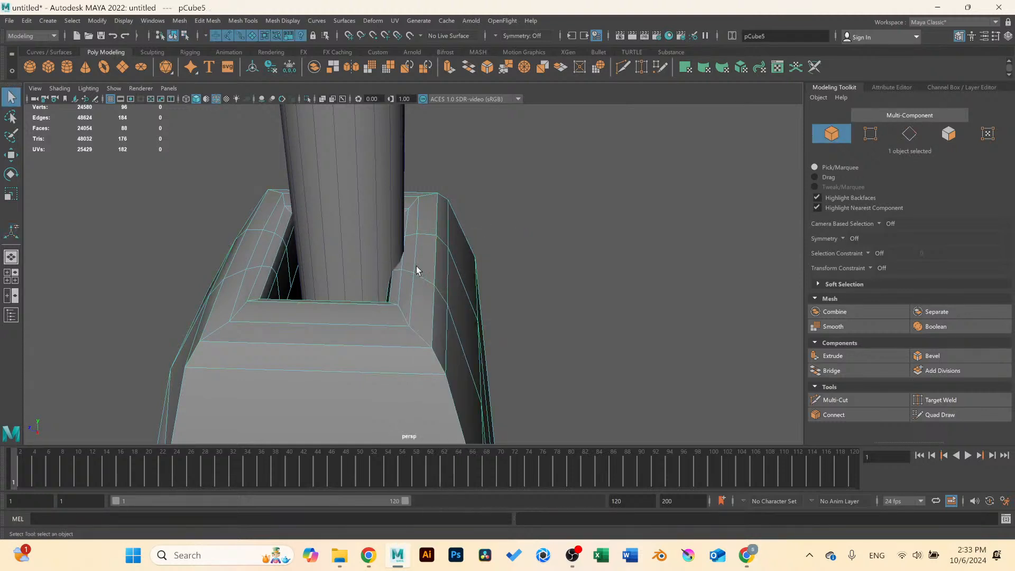
{"action": "key", "text": "w"}
{"action": "scroll", "coordinate": [315, 302], "scroll_direction": "down", "scroll_amount": 2}
{"action": "left_click_drag", "start_coordinate": [315, 330], "coordinate": [281, 390], "text": "alt"}
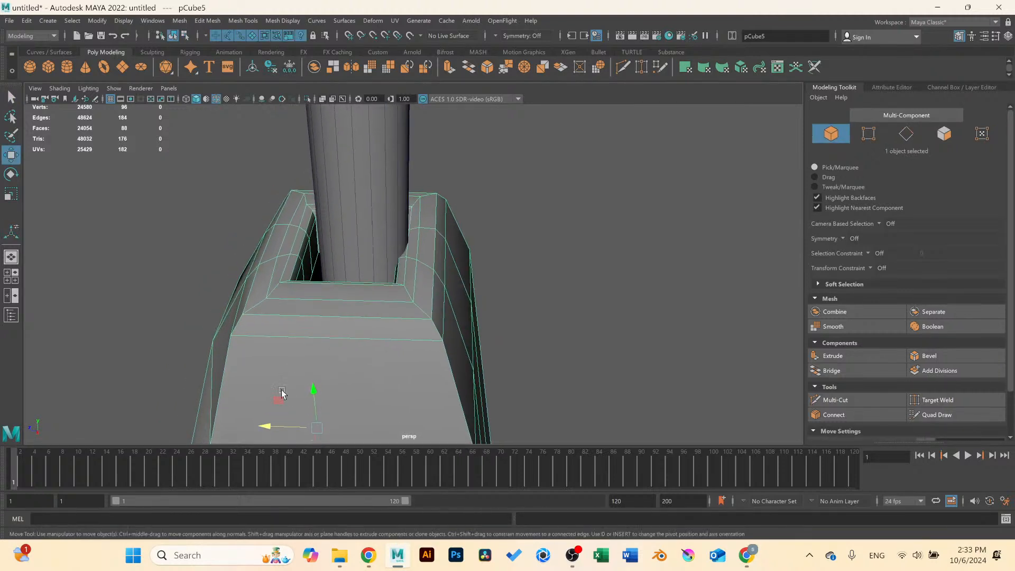
{"action": "left_click_drag", "start_coordinate": [271, 426], "coordinate": [281, 427]}
{"action": "scroll", "coordinate": [555, 241], "scroll_direction": "up", "scroll_amount": 1}
{"action": "left_click", "coordinate": [555, 241]}
{"action": "left_click", "coordinate": [444, 267]}
{"action": "key", "text": "3"}
{"action": "left_click", "coordinate": [512, 229]}
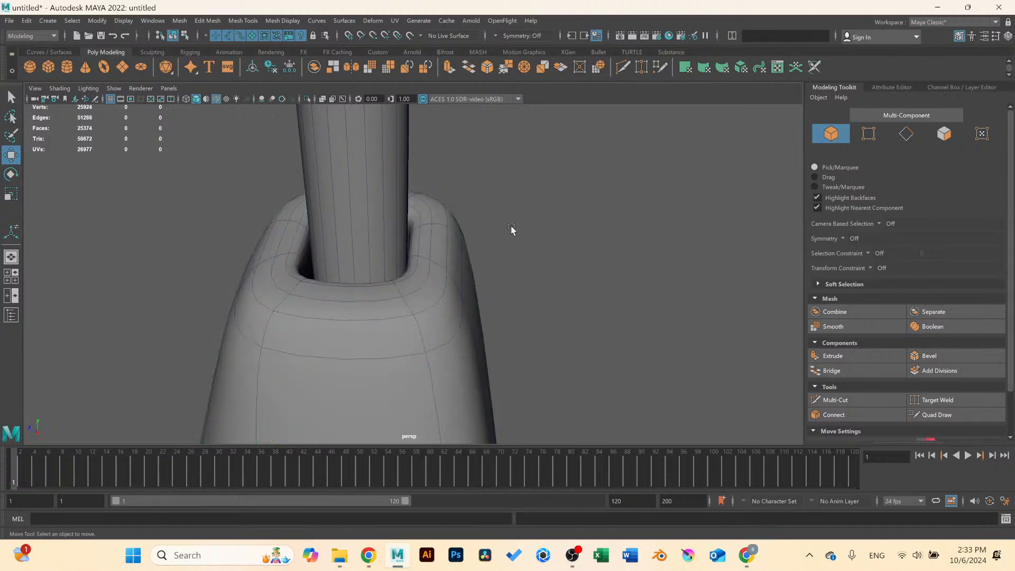
Examine the leg and smoothed foot block against the robot's body, including the notched open underside of the foot.
{"action": "scroll", "coordinate": [491, 228], "scroll_direction": "down", "scroll_amount": 5}
{"action": "scroll", "coordinate": [491, 228], "scroll_direction": "down", "scroll_amount": 4}
{"action": "left_click_drag", "start_coordinate": [423, 312], "coordinate": [453, 272], "text": "alt"}
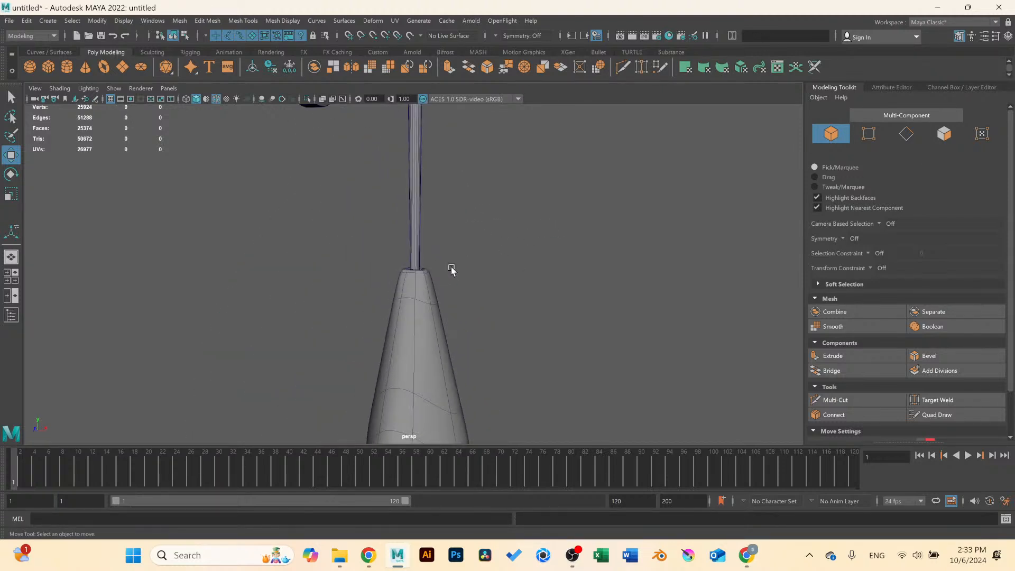
{"action": "scroll", "coordinate": [453, 273], "scroll_direction": "down", "scroll_amount": 4}
{"action": "middle_click_drag", "start_coordinate": [463, 301], "coordinate": [466, 279], "text": "alt"}
{"action": "left_click_drag", "start_coordinate": [396, 263], "coordinate": [423, 249], "text": "alt"}
{"action": "scroll", "coordinate": [430, 245], "scroll_direction": "down", "scroll_amount": 4}
{"action": "middle_click_drag", "start_coordinate": [436, 242], "coordinate": [446, 286], "text": "alt"}
{"action": "left_click_drag", "start_coordinate": [446, 286], "coordinate": [442, 314], "text": "alt"}
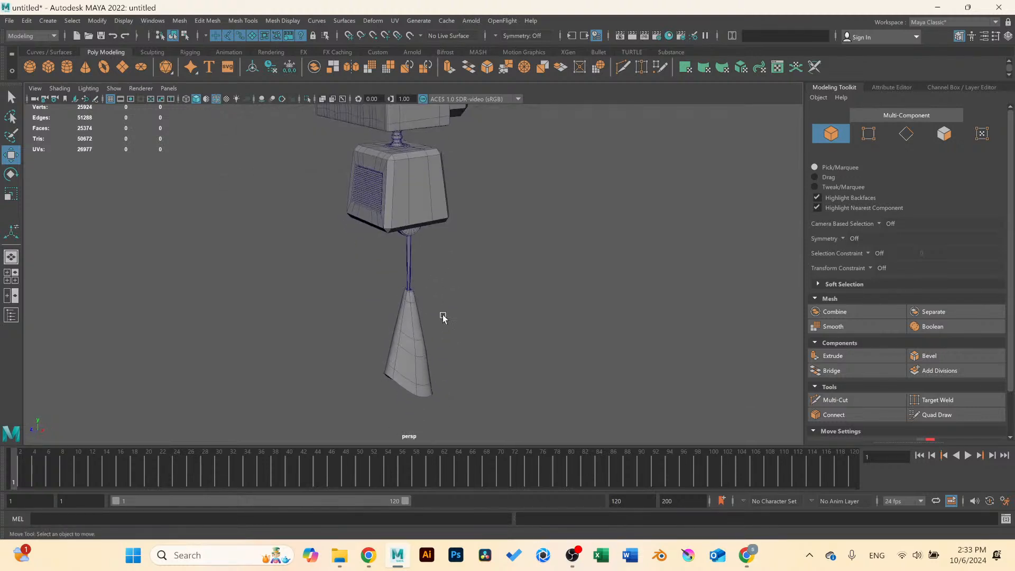
{"action": "middle_click_drag", "start_coordinate": [438, 316], "coordinate": [408, 274], "text": "alt"}
{"action": "left_click_drag", "start_coordinate": [408, 274], "coordinate": [426, 275], "text": "alt"}
{"action": "scroll", "coordinate": [427, 276], "scroll_direction": "up", "scroll_amount": 5}
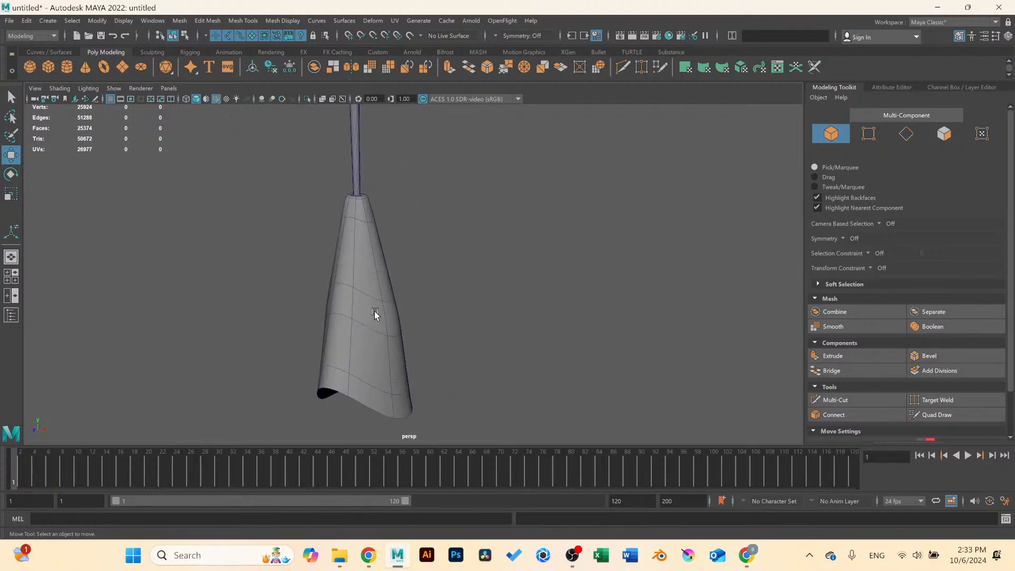
{"action": "mouse_move", "coordinate": [377, 315]}
{"action": "left_mouse_down", "text": "alt"}
{"action": "mouse_move", "coordinate": [401, 287]}
{"action": "mouse_move", "coordinate": [392, 275]}
{"action": "mouse_move", "coordinate": [371, 311]}
{"action": "left_mouse_up", "text": "alt"}
{"action": "middle_click_drag", "start_coordinate": [370, 308], "coordinate": [421, 248], "text": "alt"}
{"action": "scroll", "coordinate": [422, 248], "scroll_direction": "up", "scroll_amount": 5}
{"action": "left_click_drag", "start_coordinate": [410, 318], "coordinate": [417, 311], "text": "alt"}
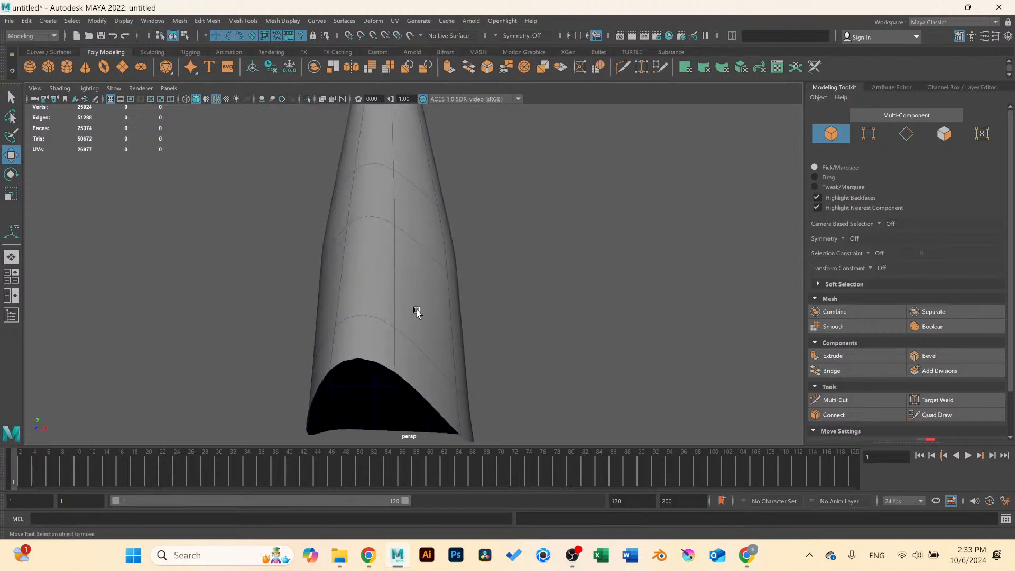
Unsmooth the foot block and extrude the edge loop around its open bottom inward with a thickness of -0.36.
{"action": "left_click", "coordinate": [407, 308]}
{"action": "key", "text": "1"}
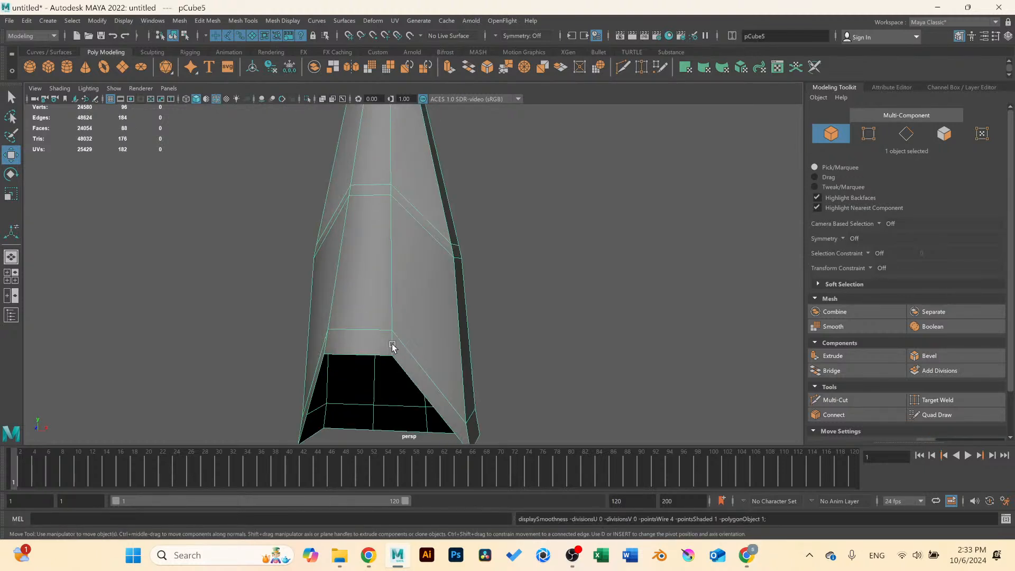
{"action": "middle_click_drag", "start_coordinate": [367, 346], "coordinate": [371, 245], "text": "alt"}
{"action": "left_click_drag", "start_coordinate": [371, 245], "coordinate": [362, 254], "text": "alt"}
{"action": "scroll", "coordinate": [375, 241], "scroll_direction": "up", "scroll_amount": 4}
{"action": "key", "text": "ctrl+shift+x"}
{"action": "right_click_drag", "start_coordinate": [379, 233], "coordinate": [370, 194]}
{"action": "left_click", "coordinate": [319, 235]}
{"action": "double_click", "coordinate": [463, 323]}
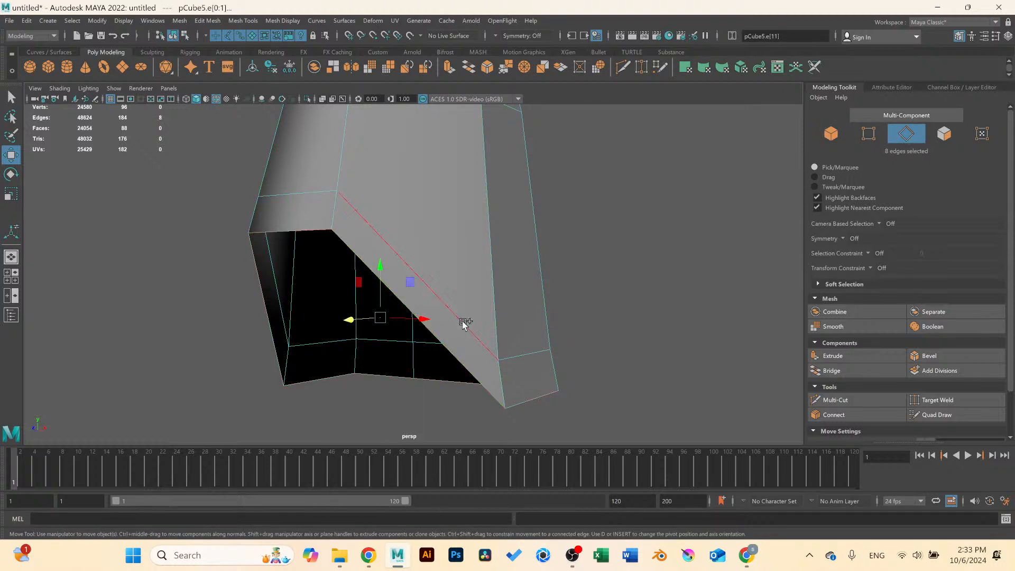
{"action": "left_click", "coordinate": [862, 355]}
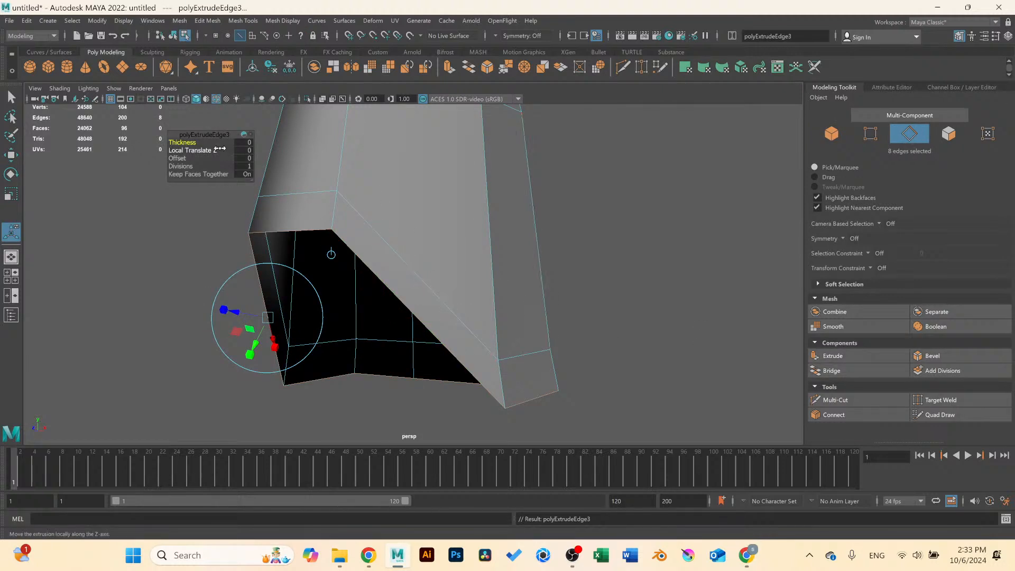
{"action": "mouse_move", "coordinate": [183, 159]}
{"action": "left_mouse_down"}
{"action": "mouse_move", "coordinate": [197, 144]}
{"action": "mouse_move", "coordinate": [183, 144]}
{"action": "left_mouse_up"}
{"action": "key", "text": "ctrl+z"}
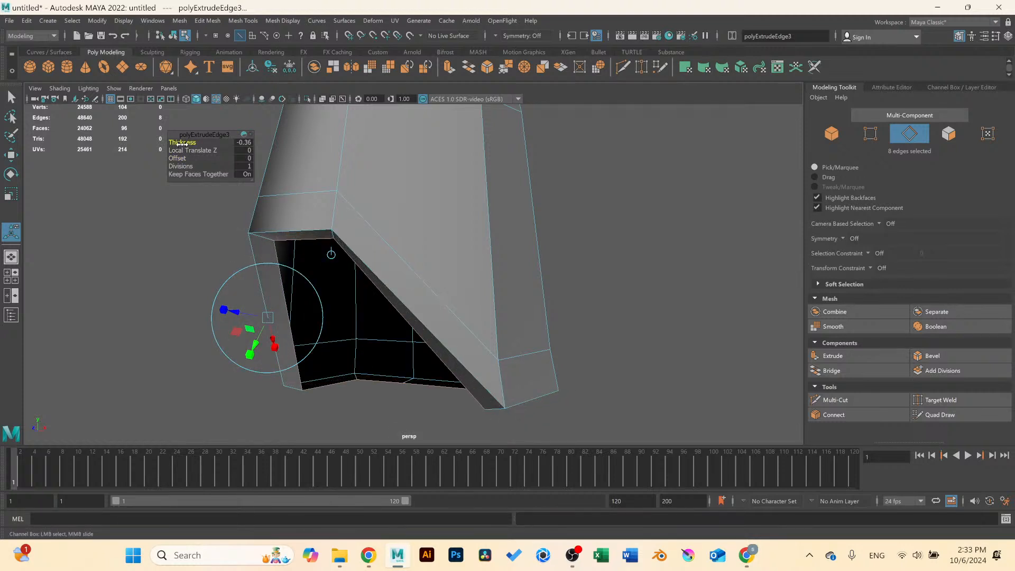
Bevel the outer edge loop around the foot block's bottom opening with an added segment, and return the block to smoothed object display.
{"action": "left_click_drag", "start_coordinate": [359, 211], "coordinate": [503, 188], "text": "alt"}
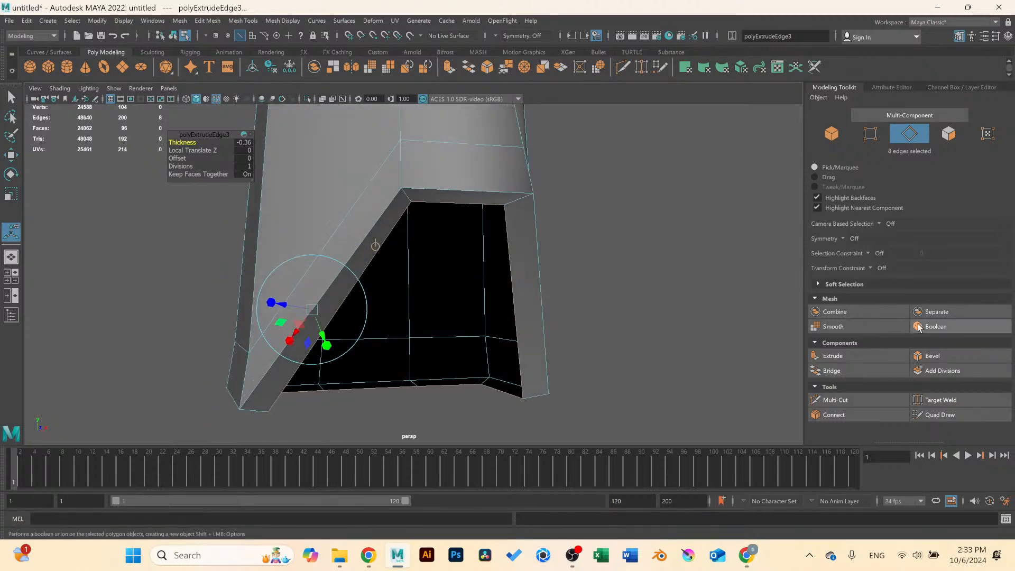
{"action": "double_click", "coordinate": [536, 219], "text": "shift"}
{"action": "left_click", "coordinate": [933, 356]}
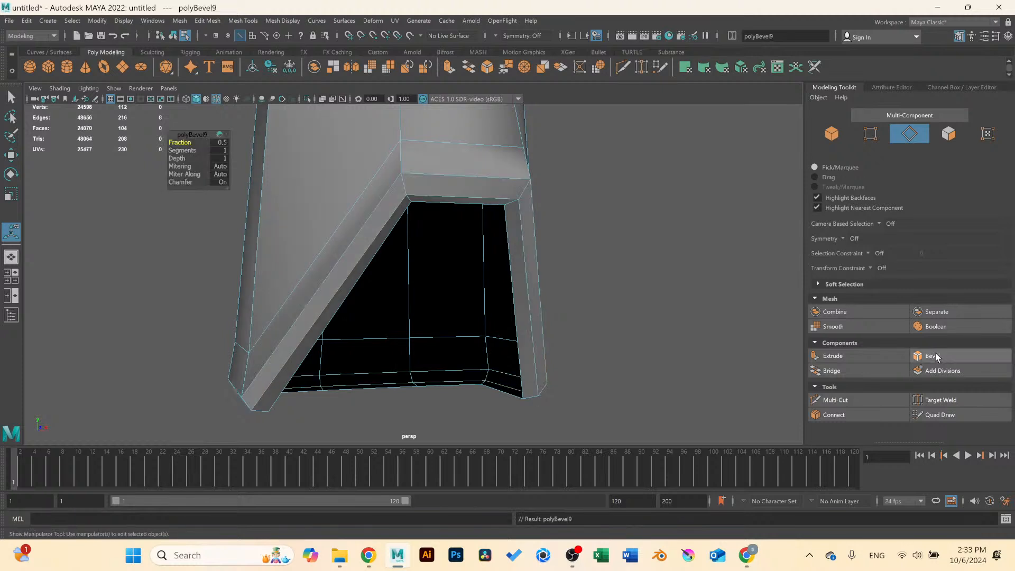
{"action": "left_click_drag", "start_coordinate": [452, 215], "coordinate": [302, 202], "text": "alt"}
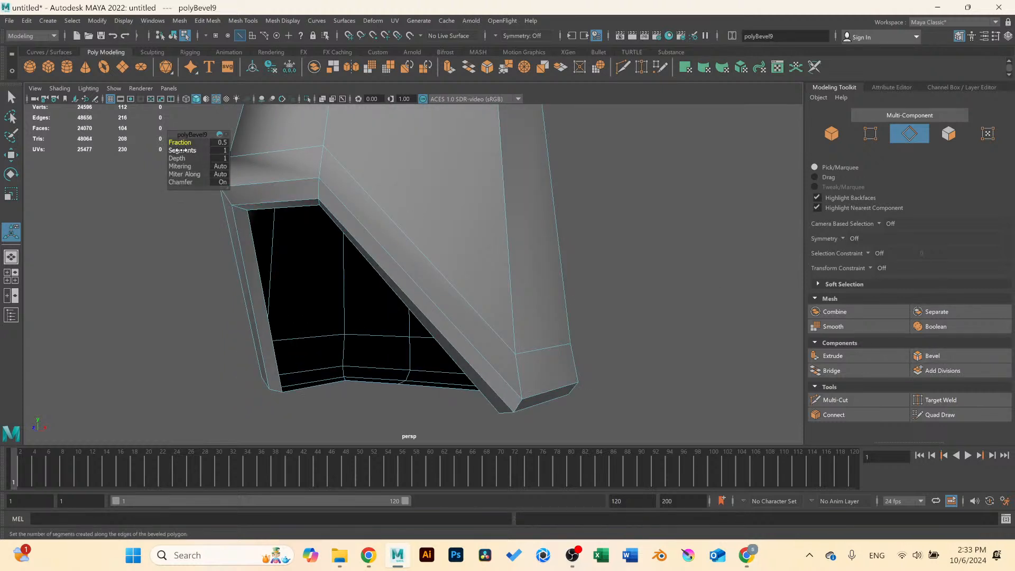
{"action": "left_click_drag", "start_coordinate": [181, 150], "coordinate": [196, 151]}
{"action": "mouse_move", "coordinate": [405, 184]}
{"action": "left_mouse_down", "text": "alt"}
{"action": "mouse_move", "coordinate": [460, 197]}
{"action": "mouse_move", "coordinate": [403, 190]}
{"action": "left_mouse_up", "text": "alt"}
{"action": "right_click_drag", "start_coordinate": [404, 187], "coordinate": [434, 173]}
{"action": "left_click_drag", "start_coordinate": [434, 173], "coordinate": [398, 237], "text": "alt"}
Create a polygon cube and lower it in the front view to the foot block's bottom opening, at about Y -27.
{"action": "left_click", "coordinate": [48, 67]}
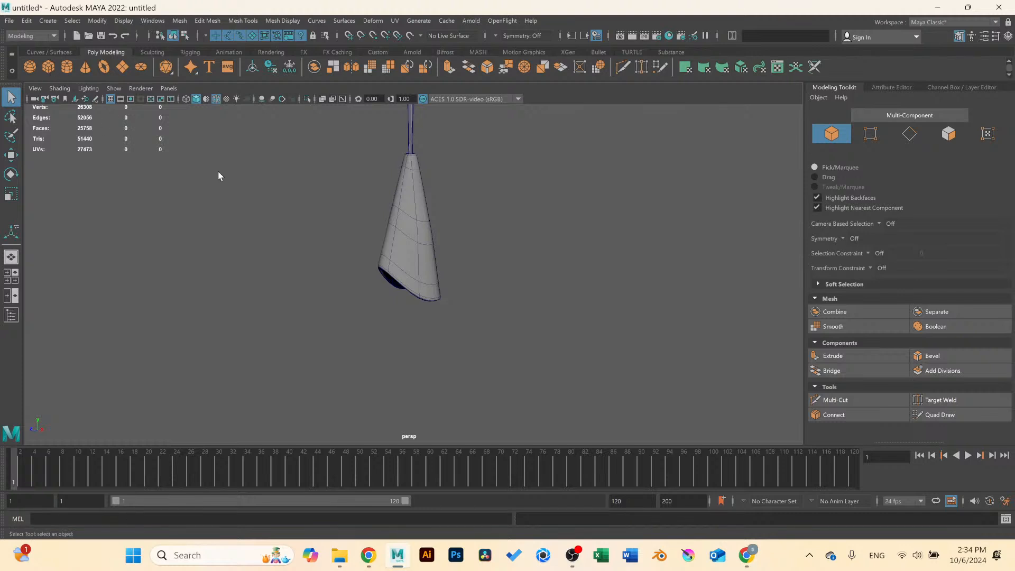
{"action": "scroll", "coordinate": [399, 288], "scroll_direction": "up", "scroll_amount": 2}
{"action": "scroll", "coordinate": [401, 256], "scroll_direction": "down", "scroll_amount": 7}
{"action": "key", "text": "w"}
{"action": "key", "text": "space"}
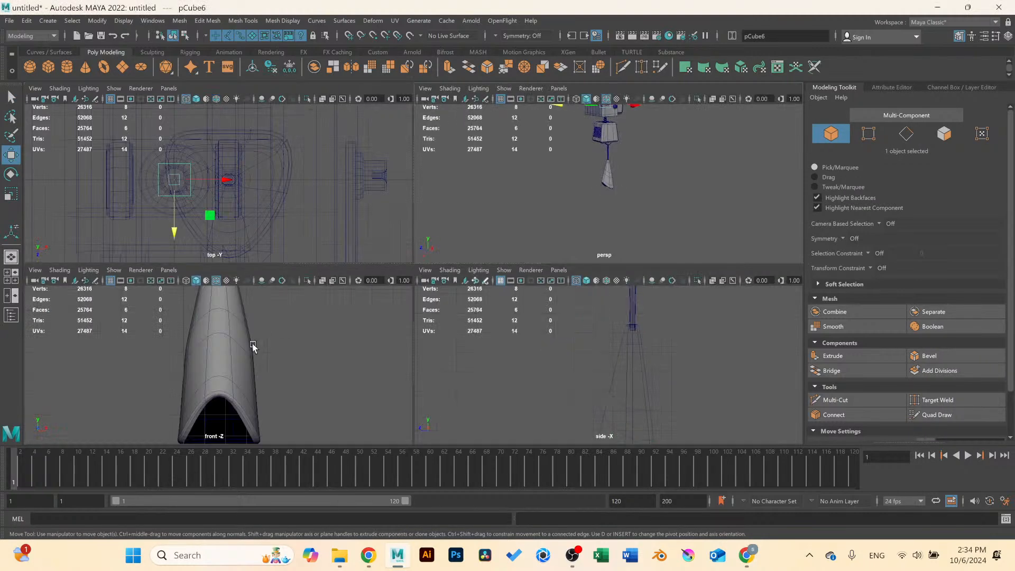
{"action": "key", "text": "space"}
{"action": "scroll", "coordinate": [378, 235], "scroll_direction": "down", "scroll_amount": 4}
{"action": "scroll", "coordinate": [383, 221], "scroll_direction": "down", "scroll_amount": 1}
{"action": "middle_click_drag", "start_coordinate": [383, 221], "coordinate": [358, 313], "text": "alt"}
{"action": "scroll", "coordinate": [374, 154], "scroll_direction": "down", "scroll_amount": 1}
{"action": "left_click_drag", "start_coordinate": [374, 116], "coordinate": [375, 340]}
{"action": "middle_click_drag", "start_coordinate": [398, 381], "coordinate": [365, 280], "text": "alt"}
Centre the cube under the foot block at about X 1.6 and lower it to about Y -28.47.
{"action": "scroll", "coordinate": [353, 279], "scroll_direction": "up", "scroll_amount": 2}
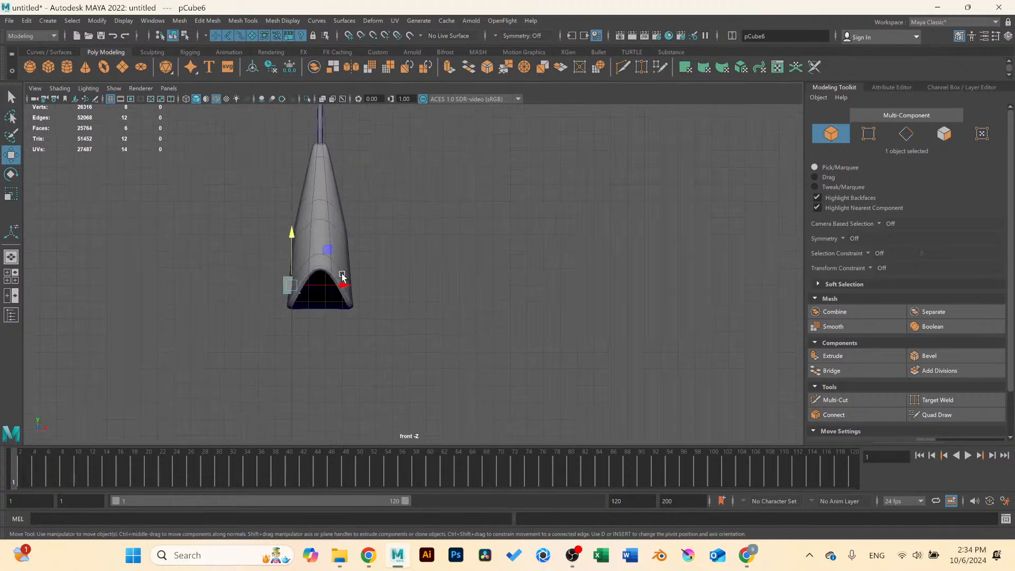
{"action": "left_click_drag", "start_coordinate": [343, 286], "coordinate": [373, 286]}
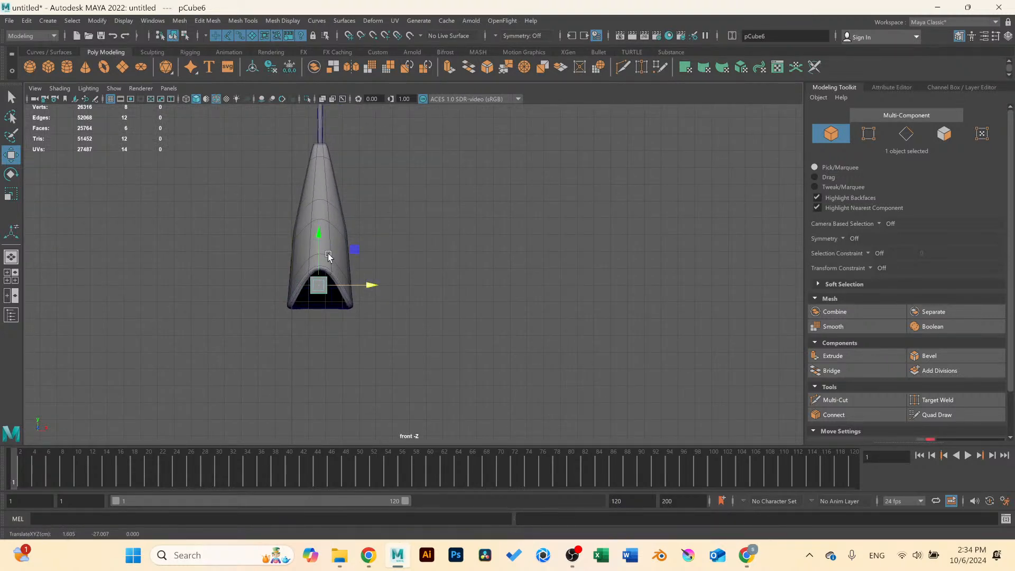
{"action": "left_click_drag", "start_coordinate": [317, 234], "coordinate": [318, 253]}
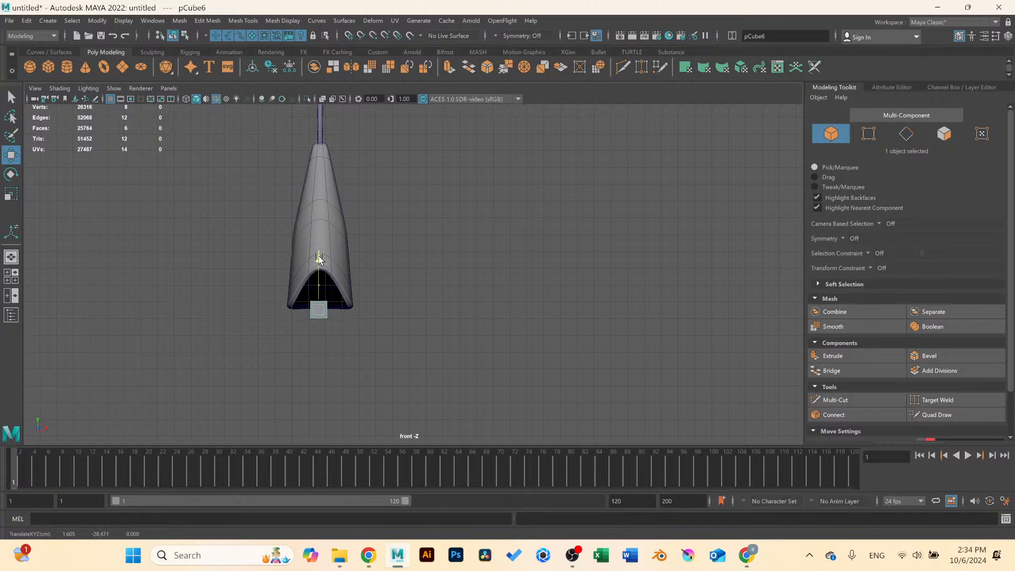
Scale the cube uniformly to about 2.73 and flatten it vertically beneath the foot block.
{"action": "scroll", "coordinate": [314, 275], "scroll_direction": "up", "scroll_amount": 2}
{"action": "key", "text": "r"}
{"action": "left_click_drag", "start_coordinate": [297, 318], "coordinate": [330, 319]}
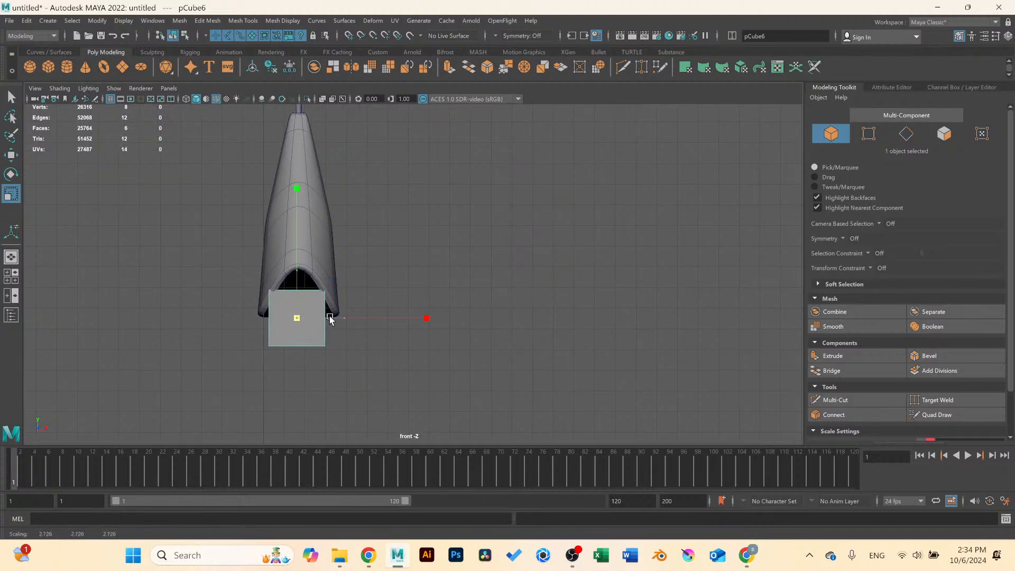
{"action": "left_click_drag", "start_coordinate": [298, 280], "coordinate": [298, 288]}
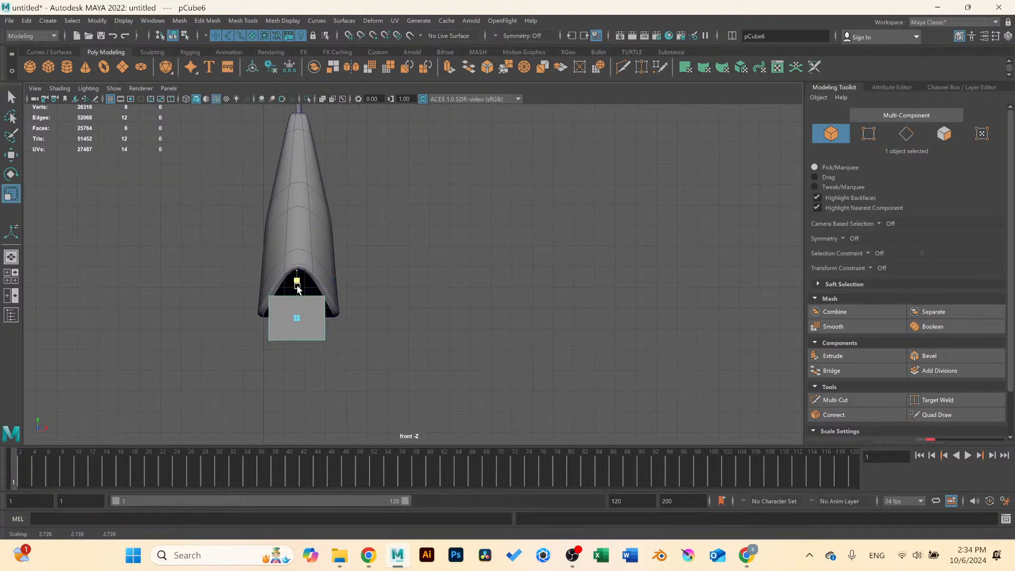
Raise the flattened cube to about Y -28.14 and shift it forward in the side view to about Z 0.35.
{"action": "key", "text": "w"}
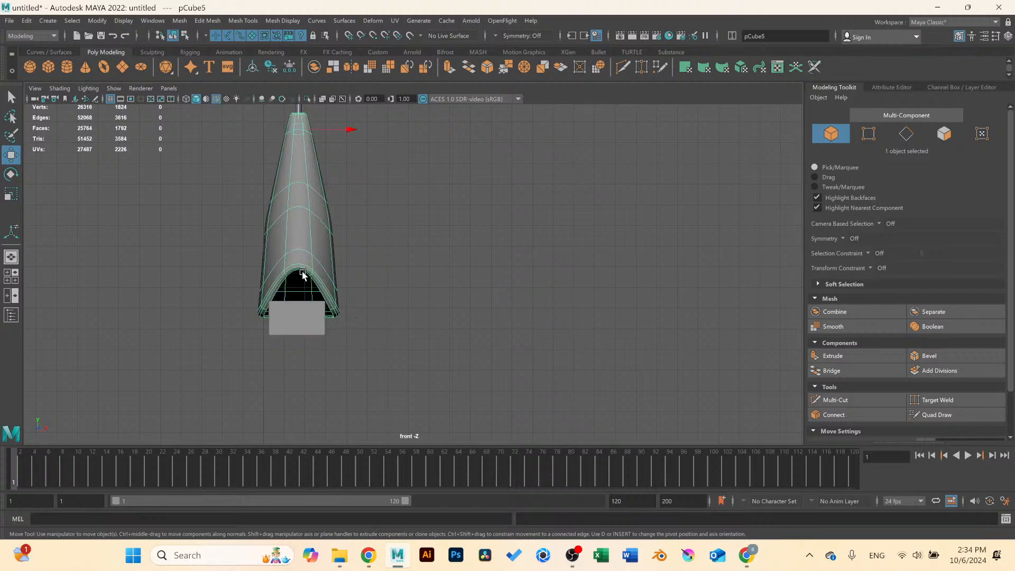
{"action": "left_click_drag", "start_coordinate": [300, 270], "coordinate": [297, 262]}
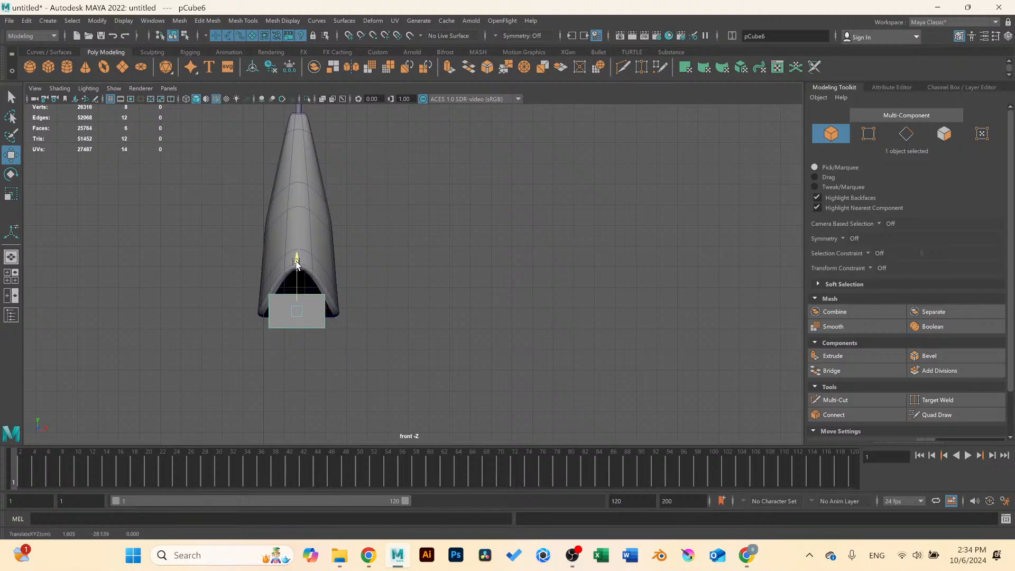
{"action": "scroll", "coordinate": [297, 262], "scroll_direction": "up", "scroll_amount": 3}
{"action": "key", "text": "space"}
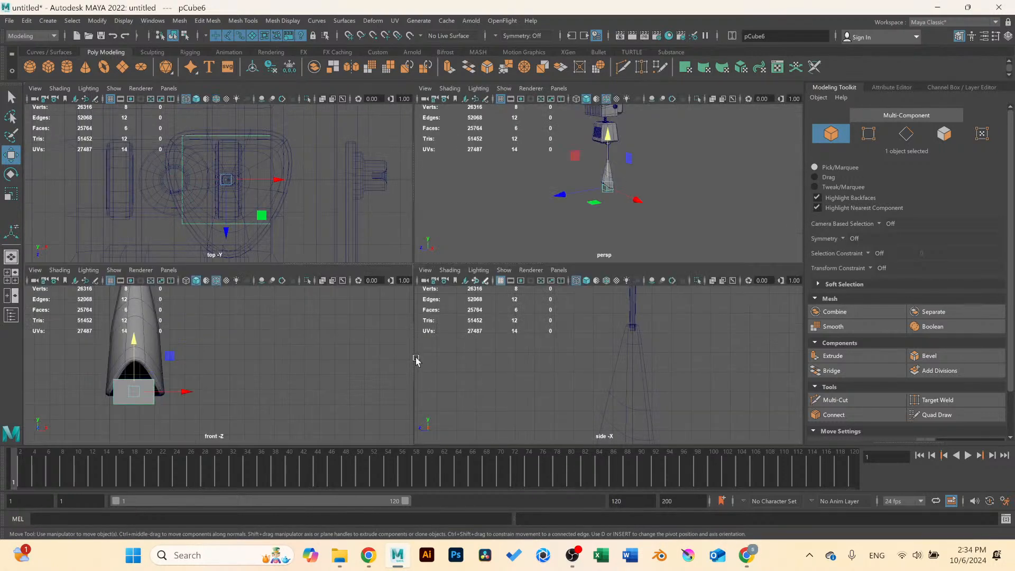
{"action": "key", "text": "space"}
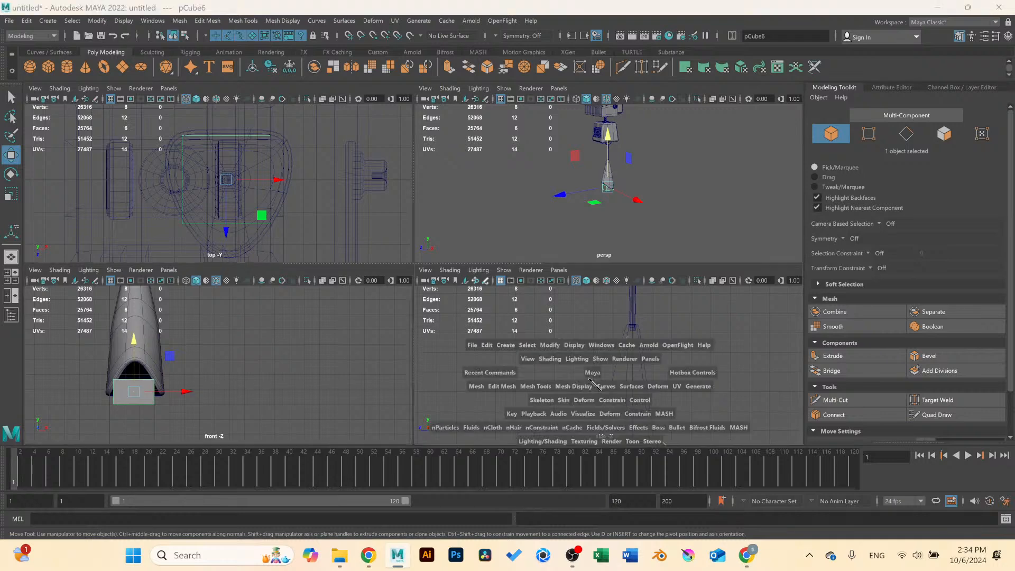
{"action": "key", "text": "f"}
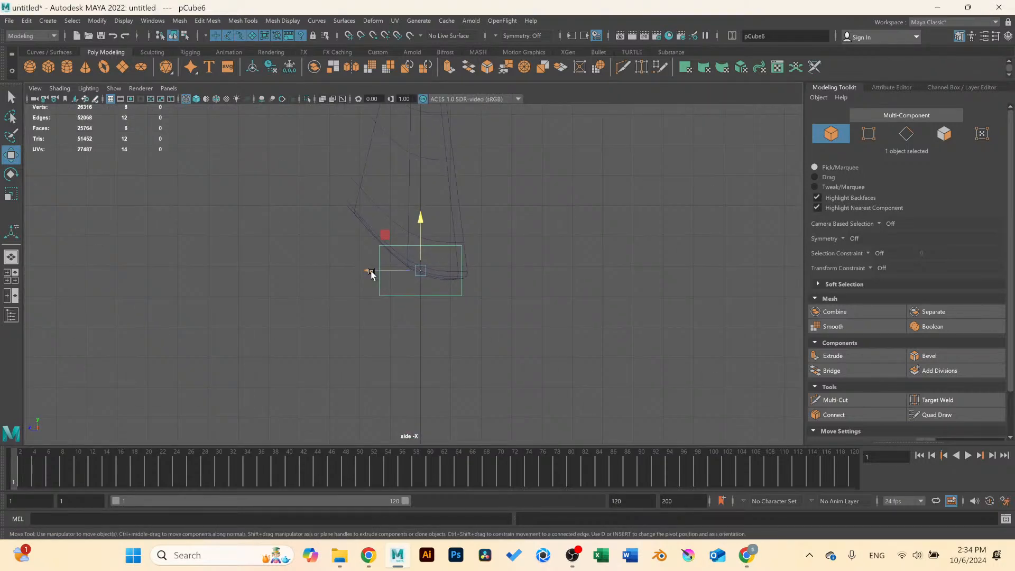
{"action": "mouse_move", "coordinate": [371, 273]}
{"action": "left_mouse_down"}
{"action": "mouse_move", "coordinate": [318, 270]}
{"action": "mouse_move", "coordinate": [365, 263]}
{"action": "left_mouse_up"}
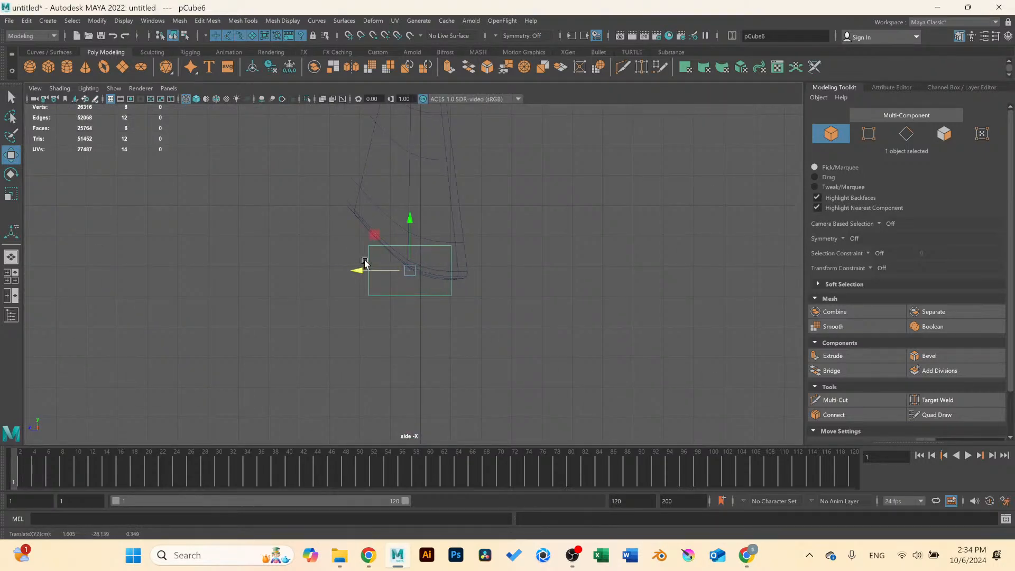
Lengthen the cube by pulling its four front vertices forward in the side view to about Z 4.45.
{"action": "right_click_drag", "start_coordinate": [365, 263], "coordinate": [312, 262]}
{"action": "left_click_drag", "start_coordinate": [321, 221], "coordinate": [392, 328]}
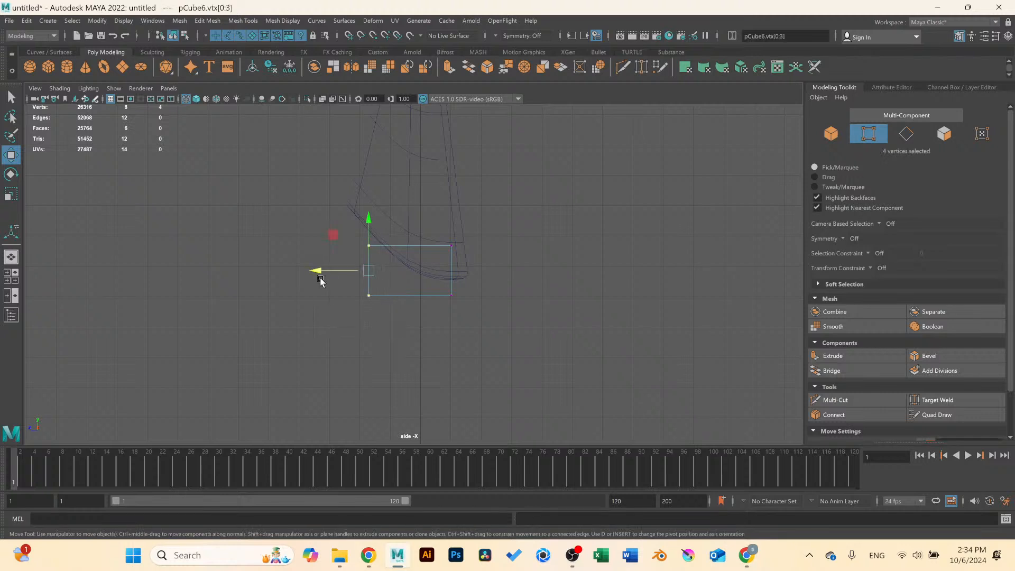
{"action": "left_click_drag", "start_coordinate": [320, 278], "coordinate": [233, 269]}
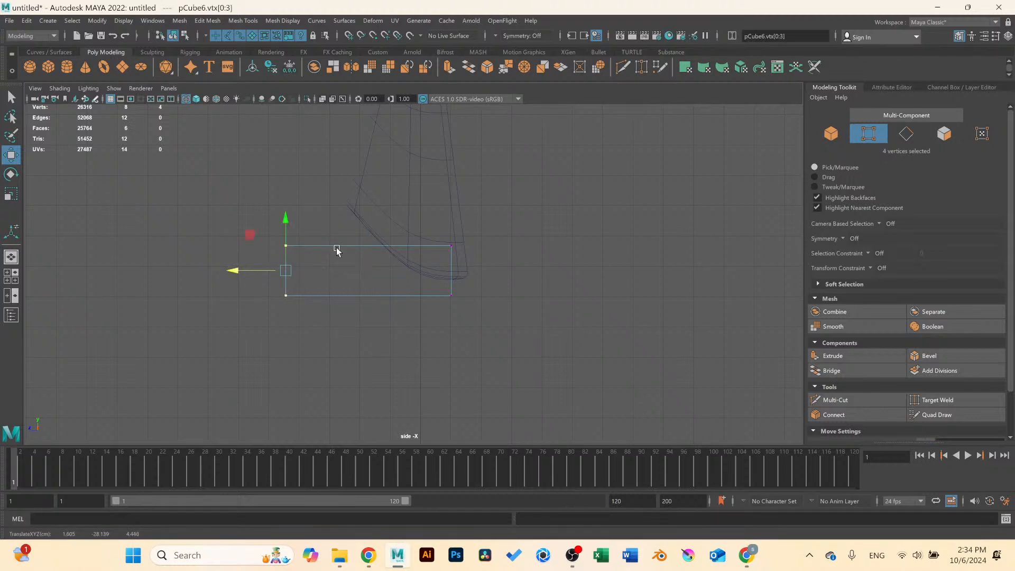
Insert a vertical edge loop around the foot piece with Multi-Cut, about a third of its length back from the front.
{"action": "left_click_drag", "start_coordinate": [456, 248], "coordinate": [456, 248]}
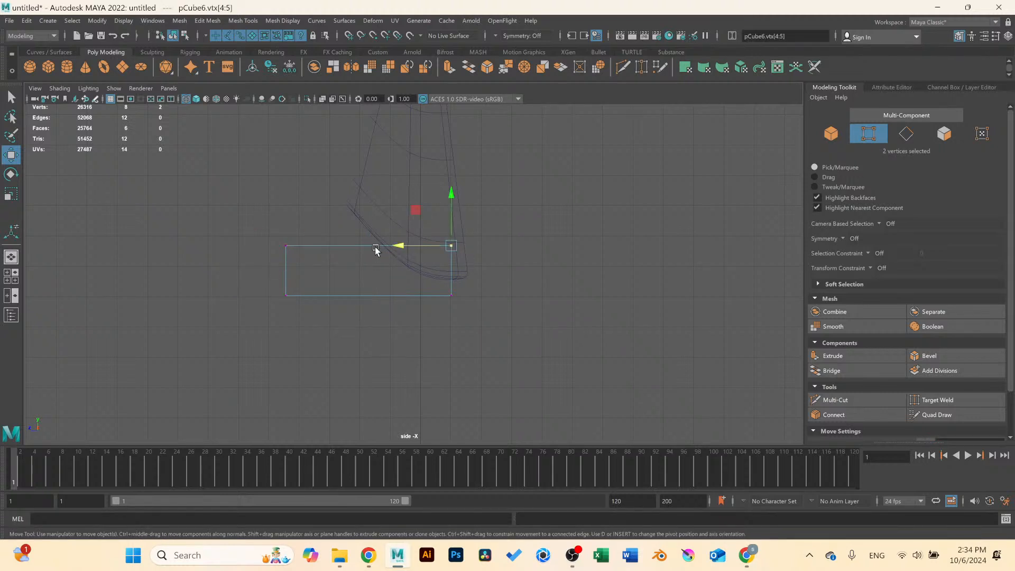
{"action": "left_click", "coordinate": [881, 403]}
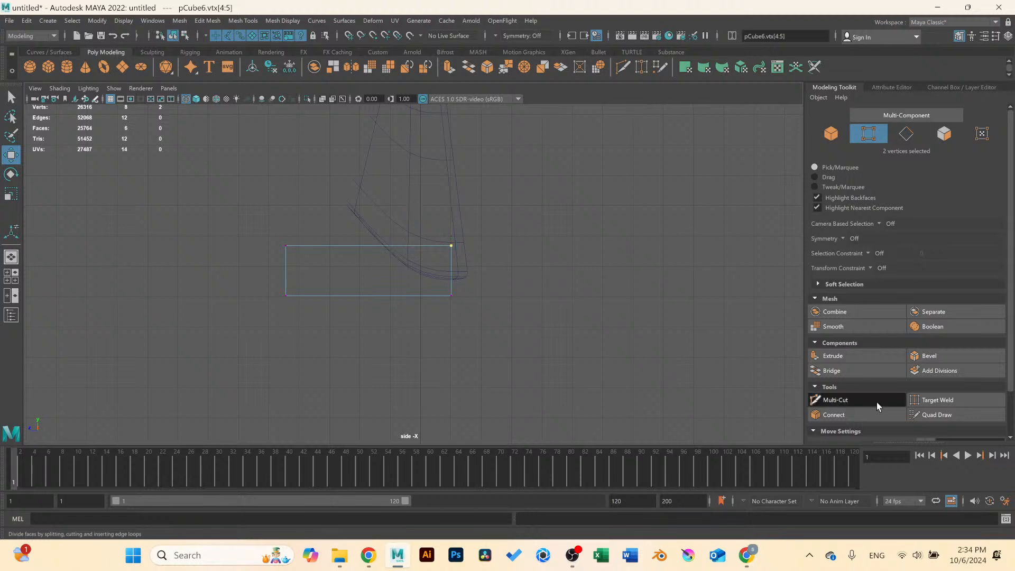
{"action": "left_click", "coordinate": [347, 246]}
{"action": "key", "text": "Return"}
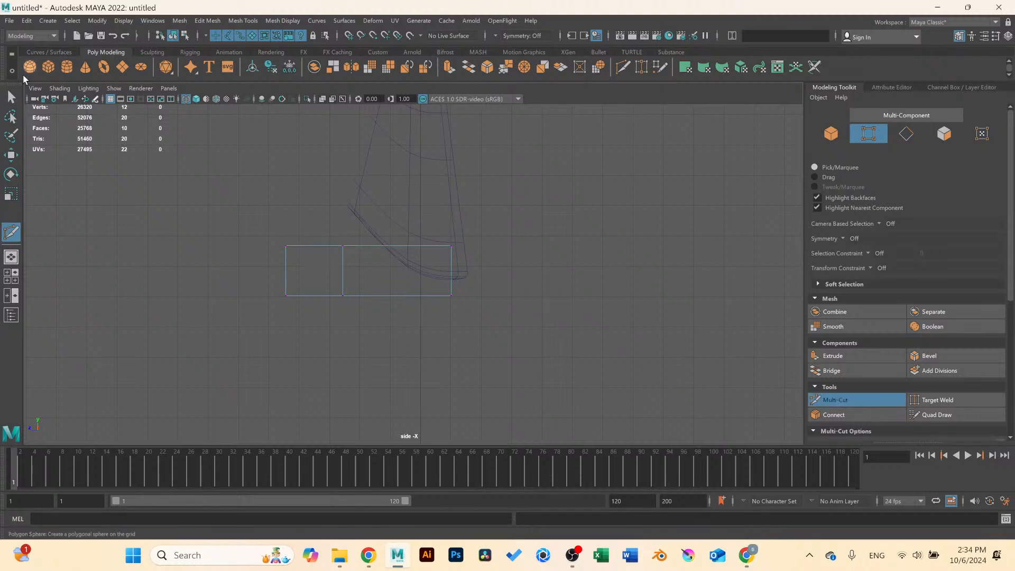
{"action": "key", "text": "q"}
Raise the foot piece's rear top vertices, and lift the middle and rear top vertices together to slope the top.
{"action": "left_click_drag", "start_coordinate": [423, 227], "coordinate": [499, 276]}
{"action": "key", "text": "w"}
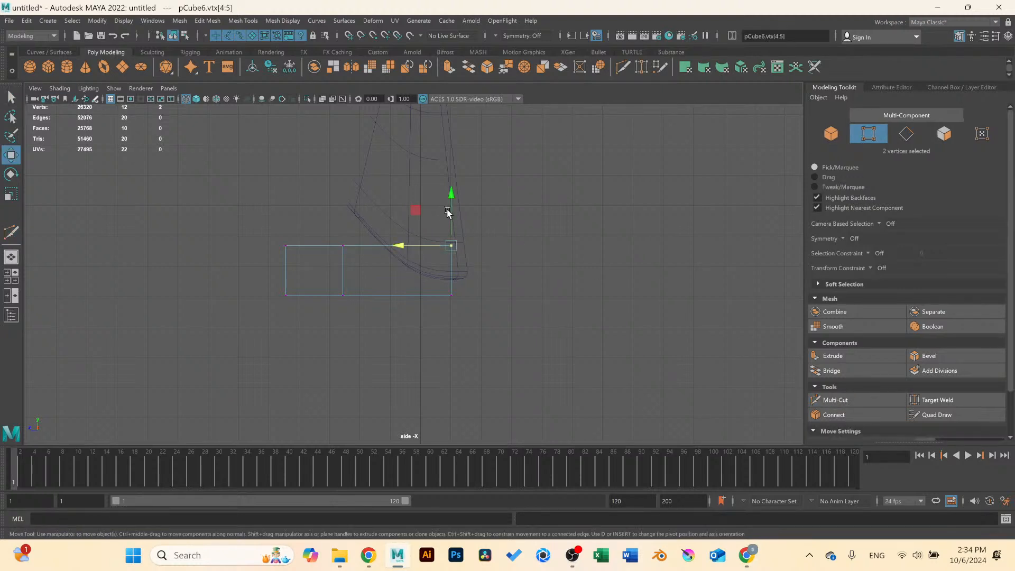
{"action": "left_click_drag", "start_coordinate": [453, 198], "coordinate": [453, 153]}
{"action": "left_click_drag", "start_coordinate": [327, 215], "coordinate": [361, 255]}
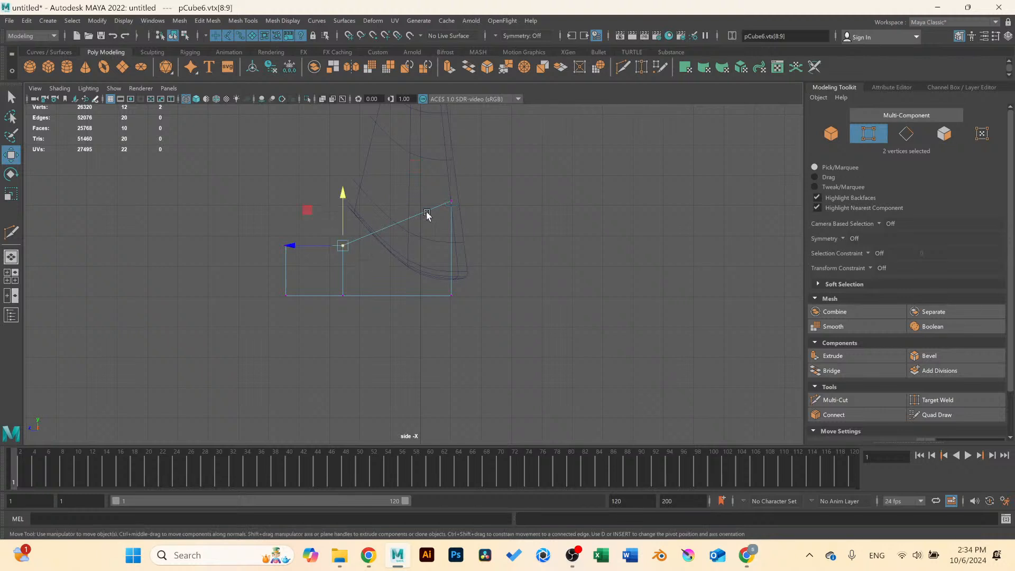
{"action": "left_click_drag", "start_coordinate": [279, 143], "coordinate": [470, 254]}
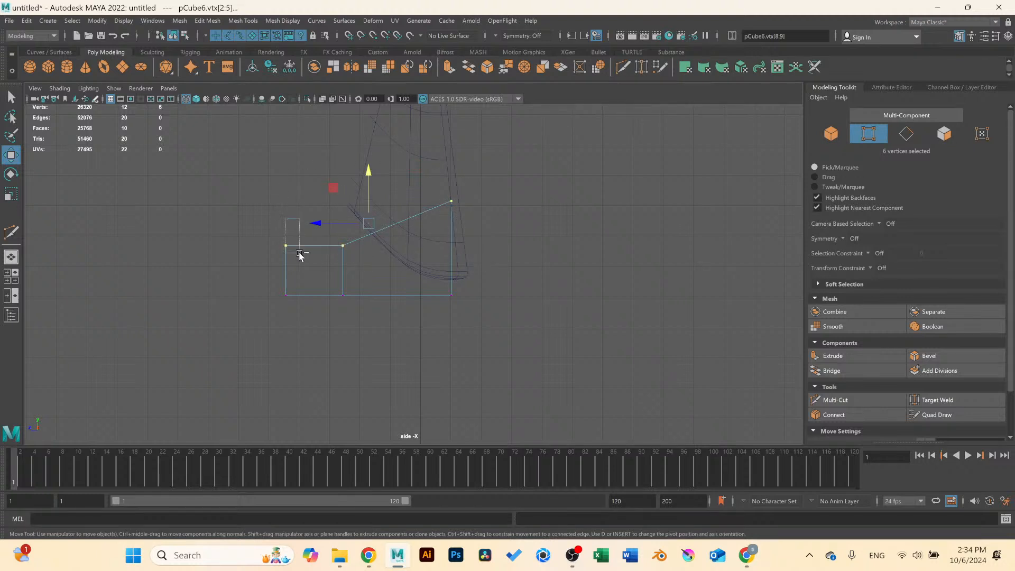
{"action": "left_click_drag", "start_coordinate": [309, 257], "coordinate": [310, 258], "text": "ctrl"}
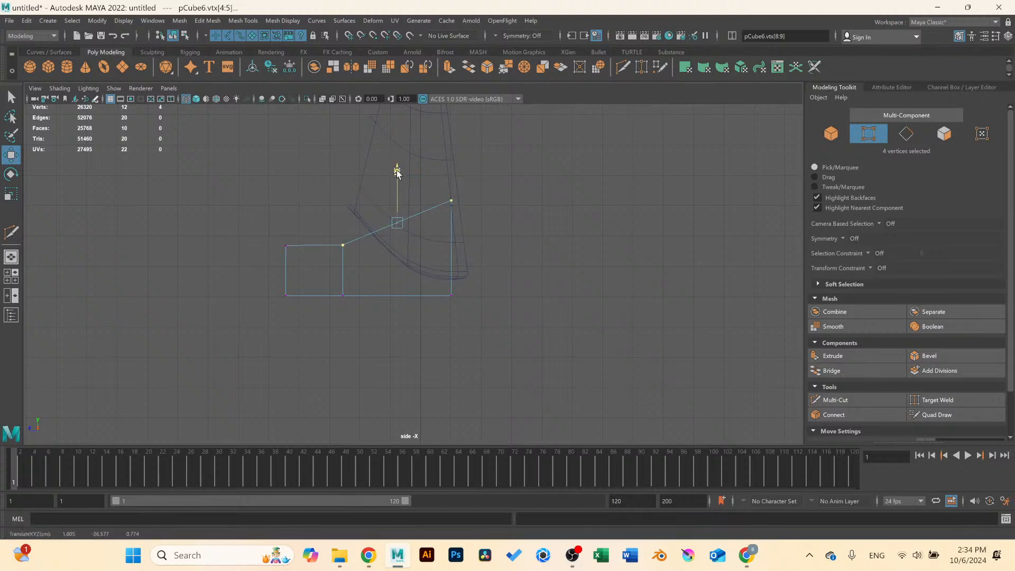
{"action": "left_click_drag", "start_coordinate": [396, 174], "coordinate": [397, 146]}
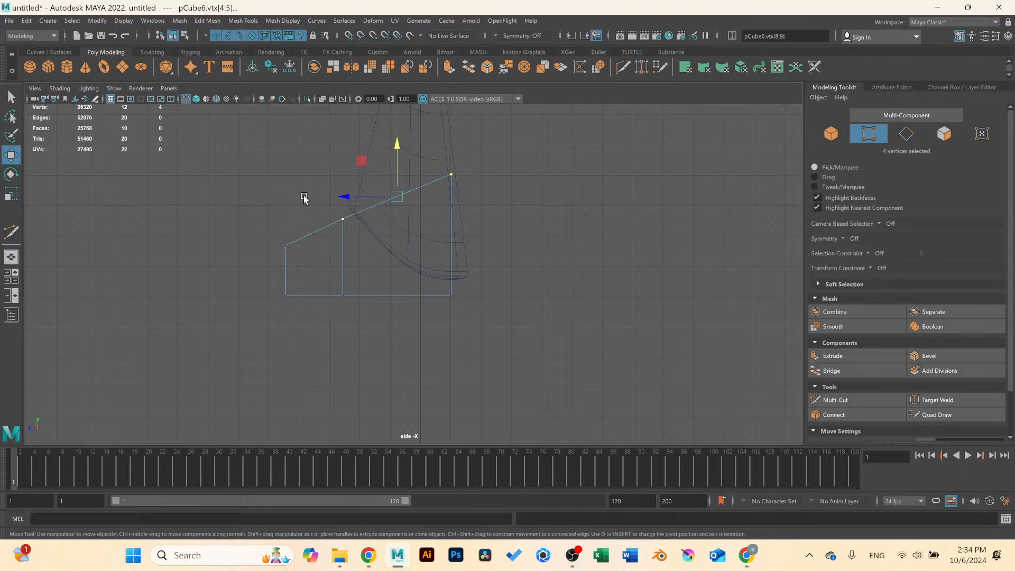
Shift the middle edge loop back to about Z 2.12 and raise the two rear top vertices further.
{"action": "left_click_drag", "start_coordinate": [304, 199], "coordinate": [366, 315]}
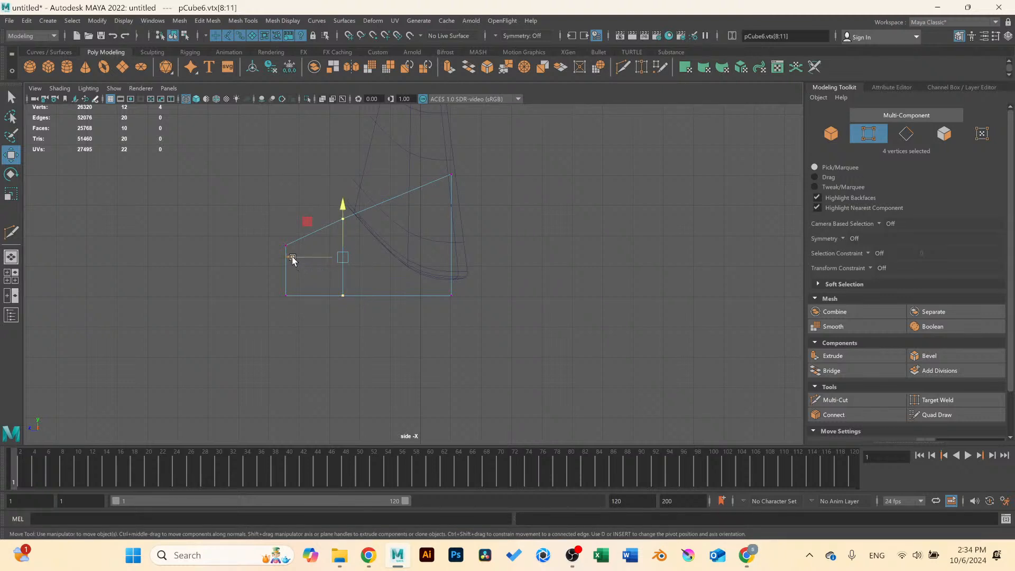
{"action": "left_click_drag", "start_coordinate": [292, 260], "coordinate": [307, 263]}
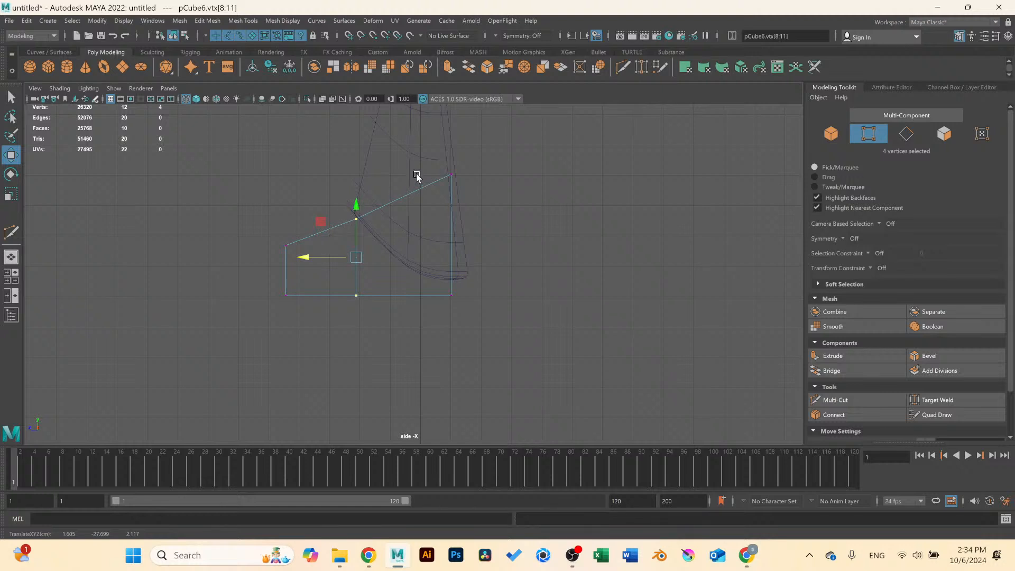
{"action": "left_click_drag", "start_coordinate": [416, 153], "coordinate": [466, 188]}
{"action": "left_click_drag", "start_coordinate": [453, 131], "coordinate": [455, 114]}
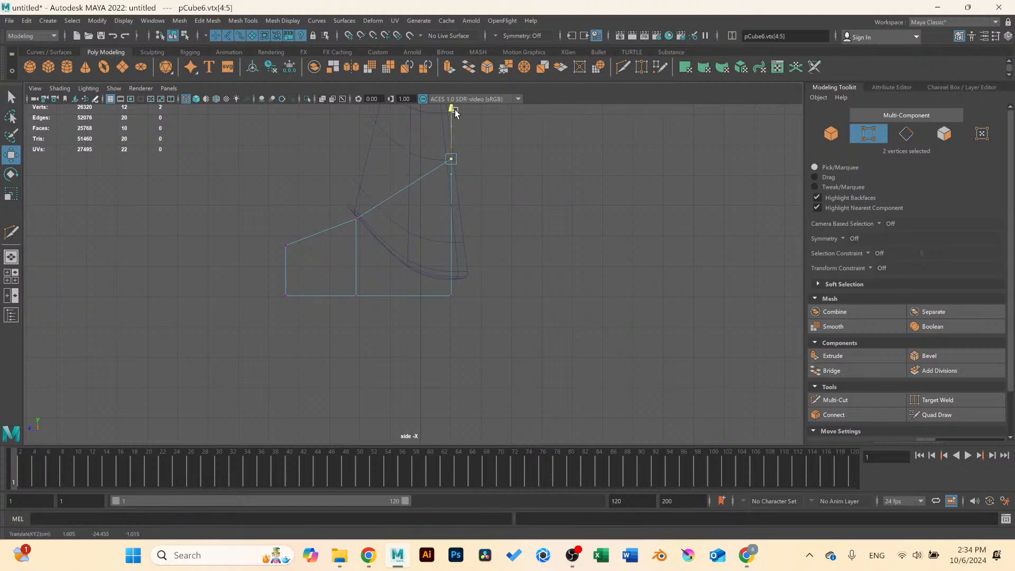
{"action": "scroll", "coordinate": [308, 261], "scroll_direction": "up", "scroll_amount": 3}
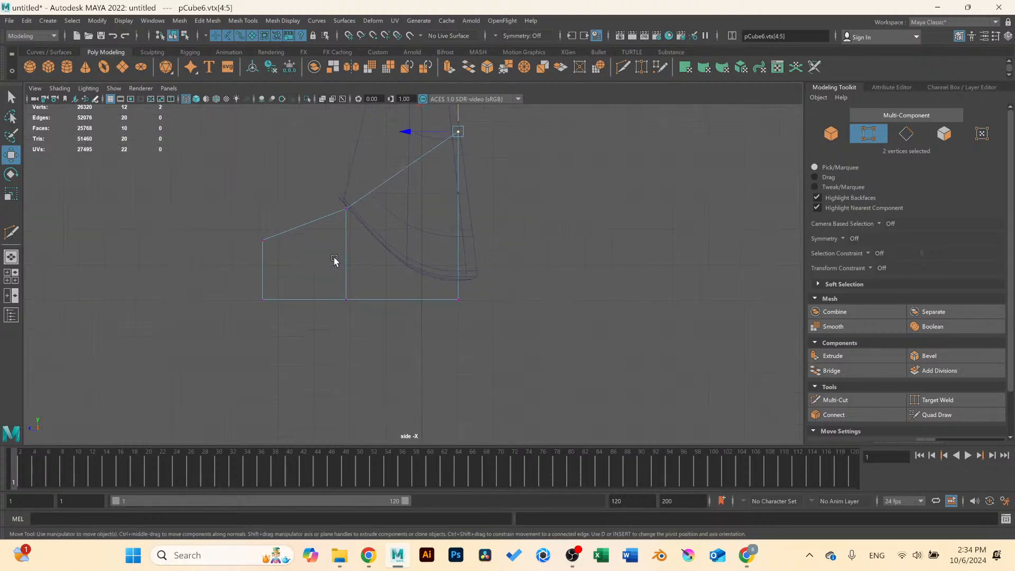
Narrow the foot piece's four front vertices in width to about 0.72 in the front view.
{"action": "key", "text": "space"}
{"action": "key", "text": "space"}
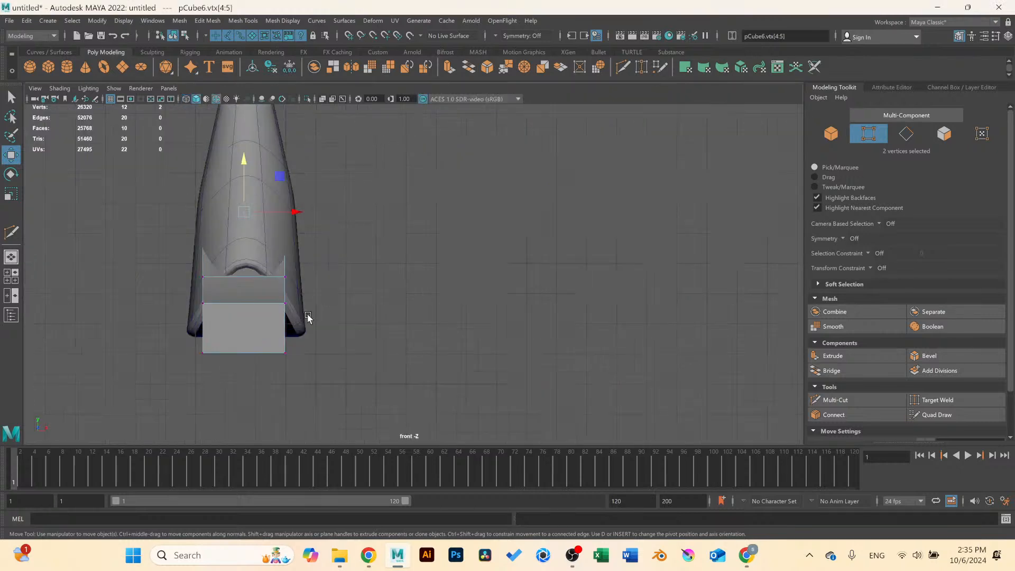
{"action": "scroll", "coordinate": [311, 320], "scroll_direction": "up", "scroll_amount": 1}
{"action": "left_click_drag", "start_coordinate": [171, 304], "coordinate": [305, 384]}
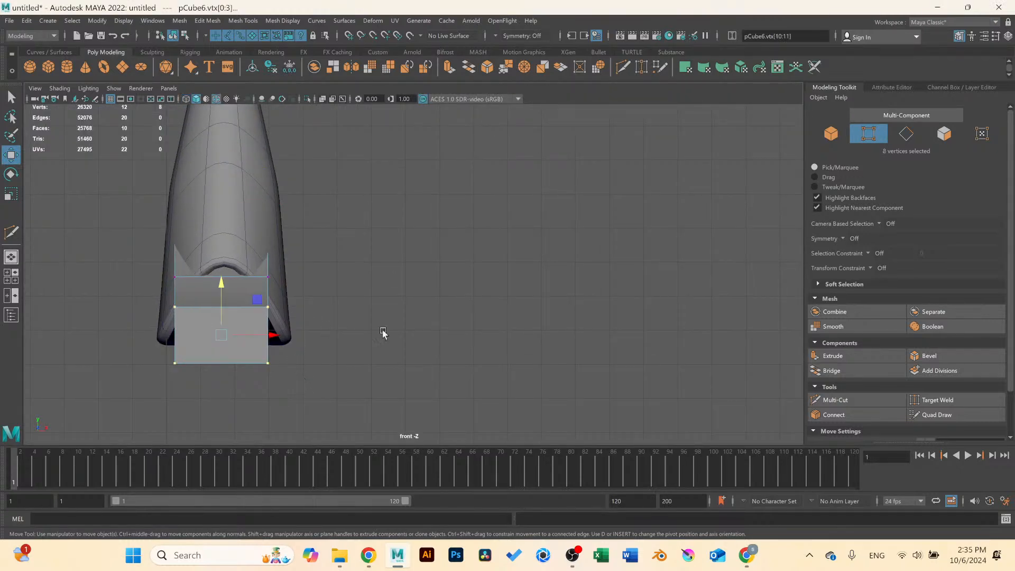
{"action": "key", "text": "space"}
{"action": "key", "text": "space"}
{"action": "left_click_drag", "start_coordinate": [602, 263], "coordinate": [349, 356]}
{"action": "key", "text": "space"}
{"action": "key", "text": "space"}
{"action": "key", "text": "r"}
{"action": "left_click_drag", "start_coordinate": [272, 334], "coordinate": [255, 334]}
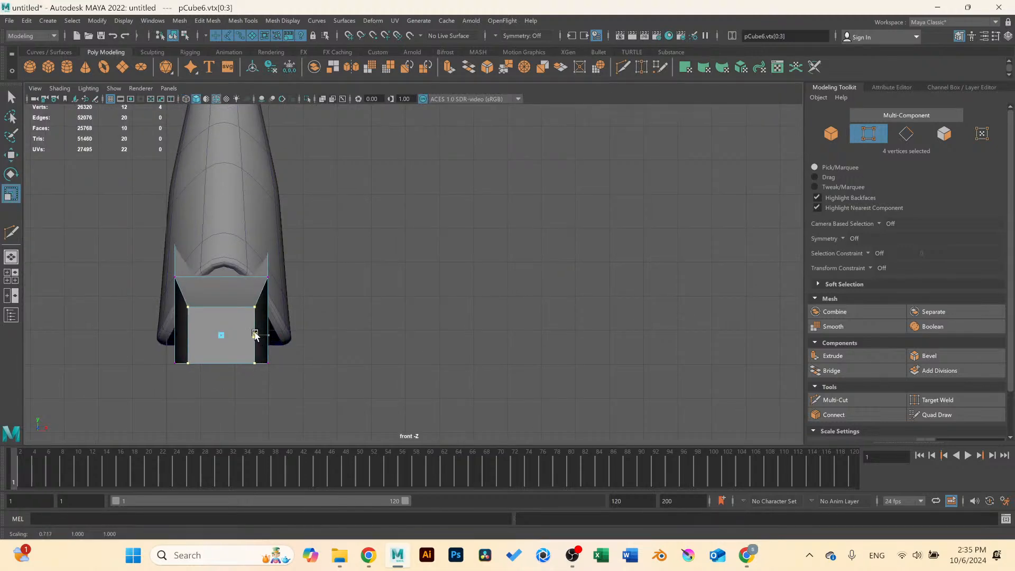
Widen the foot piece's middle edge-loop vertices and rear bottom vertices while leaving out the front and rear top ones.
{"action": "left_click_drag", "start_coordinate": [156, 268], "coordinate": [183, 384]}
{"action": "left_click_drag", "start_coordinate": [297, 263], "coordinate": [257, 386], "text": "shift"}
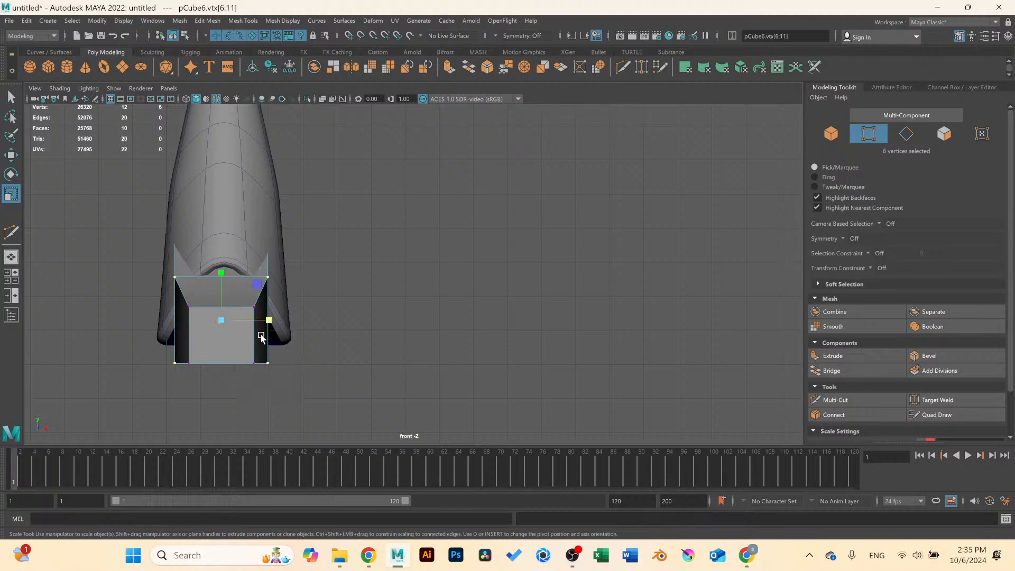
{"action": "key", "text": "space"}
{"action": "key", "text": "space"}
{"action": "key", "text": "space"}
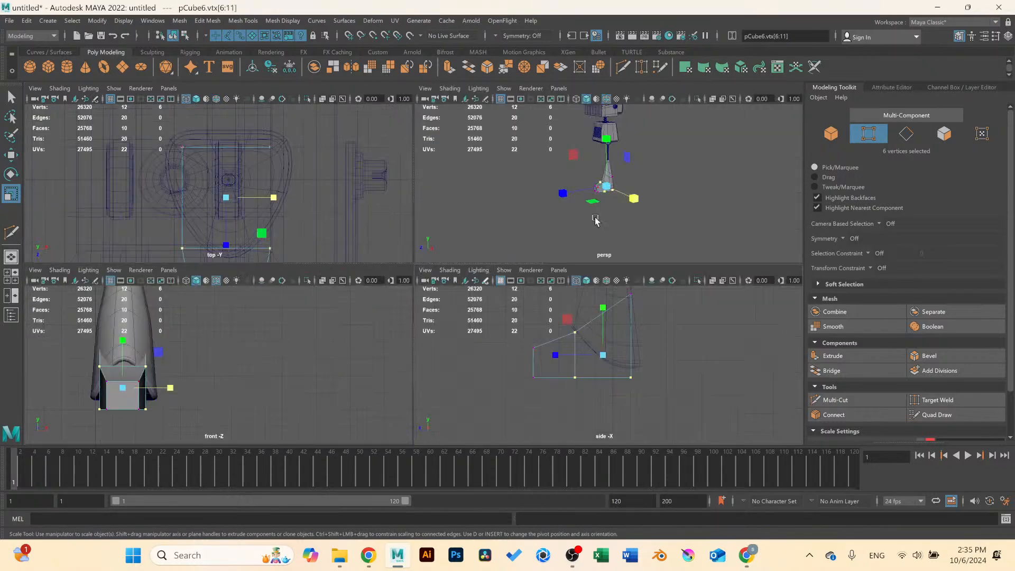
{"action": "key", "text": "space"}
{"action": "left_click_drag", "start_coordinate": [497, 277], "coordinate": [453, 278], "text": "alt"}
{"action": "scroll", "coordinate": [449, 323], "scroll_direction": "up", "scroll_amount": 3}
Slim the entire foot piece in width as an object beneath the foot block.
{"action": "right_click_drag", "start_coordinate": [453, 277], "coordinate": [507, 260]}
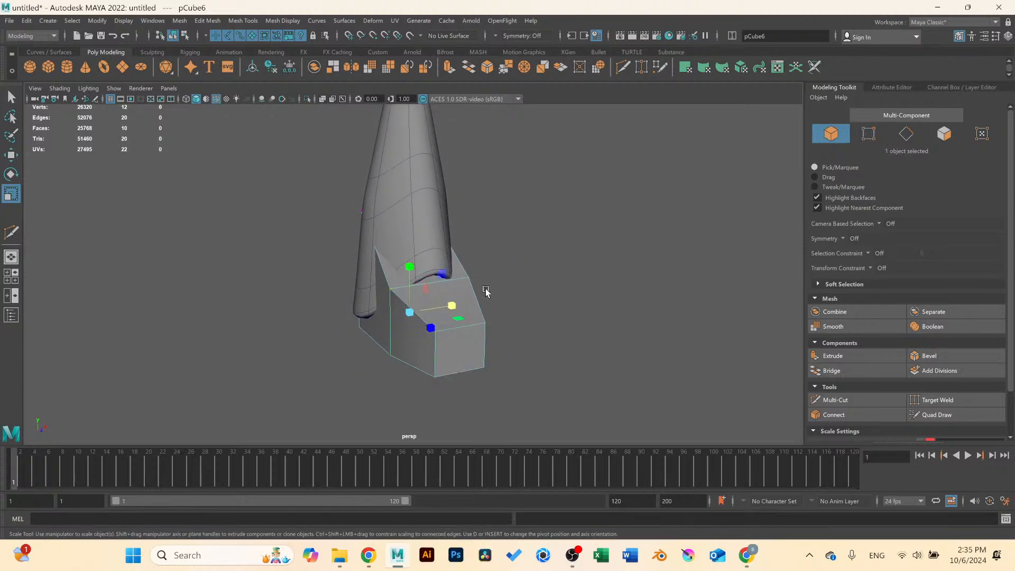
{"action": "left_click_drag", "start_coordinate": [507, 260], "coordinate": [419, 254], "text": "alt"}
{"action": "left_click_drag", "start_coordinate": [411, 296], "coordinate": [330, 298], "text": "alt"}
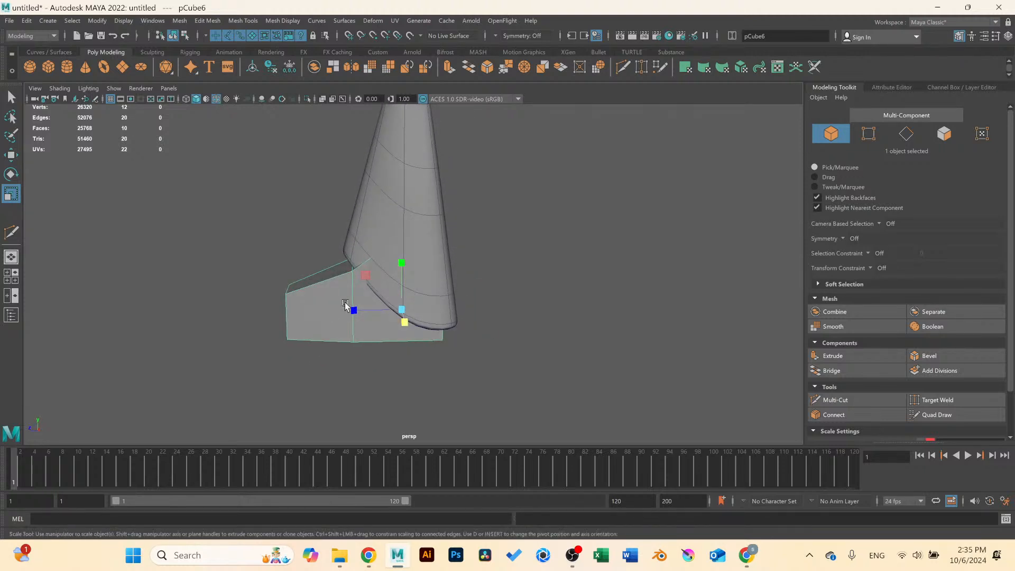
{"action": "scroll", "coordinate": [388, 279], "scroll_direction": "up", "scroll_amount": 2}
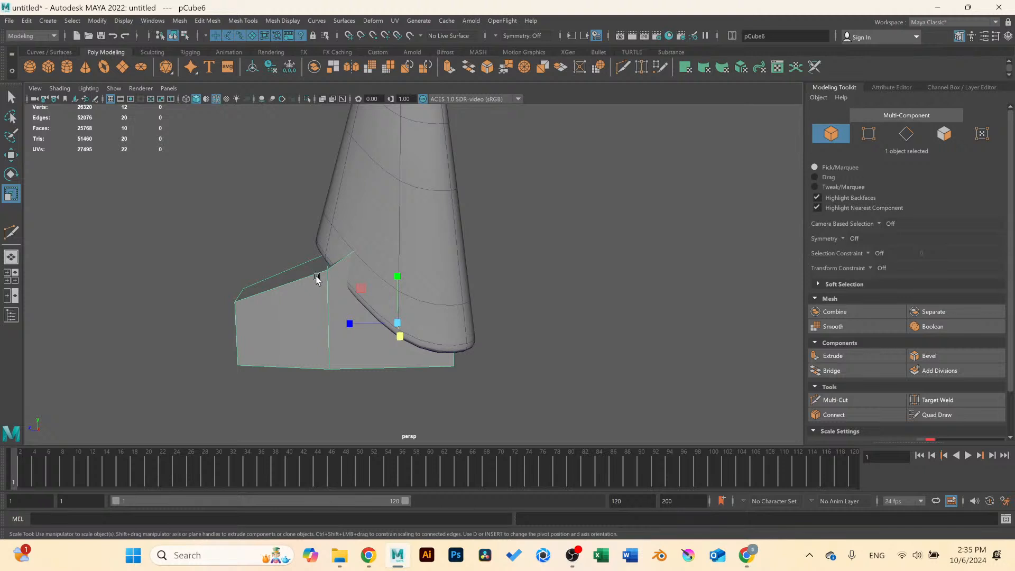
{"action": "left_click_drag", "start_coordinate": [365, 268], "coordinate": [340, 290], "text": "alt"}
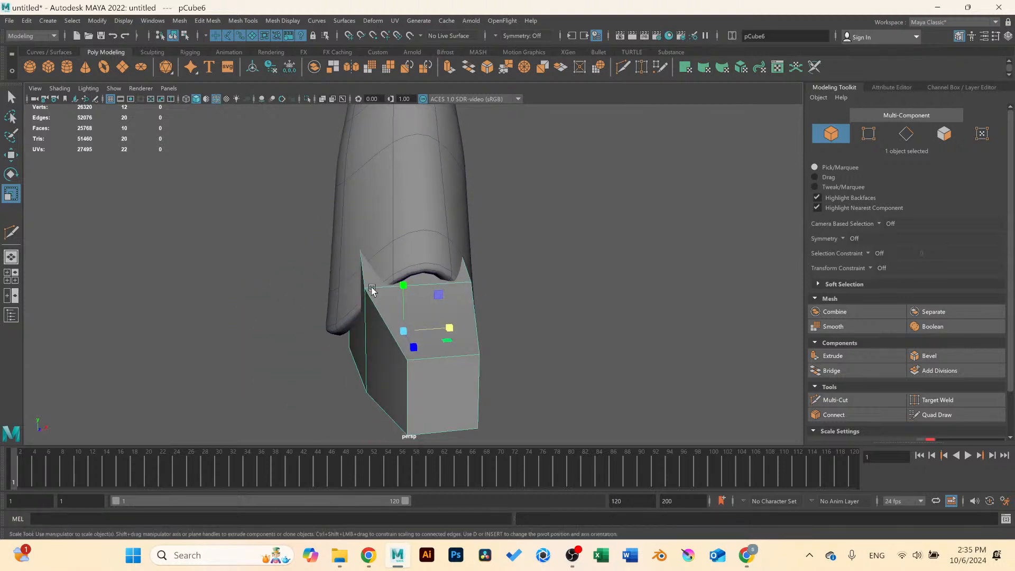
Narrow the foot piece's two rear top vertices in width in the front wireframe view.
{"action": "right_click", "coordinate": [385, 276]}
{"action": "right_click_drag", "start_coordinate": [389, 278], "coordinate": [349, 265]}
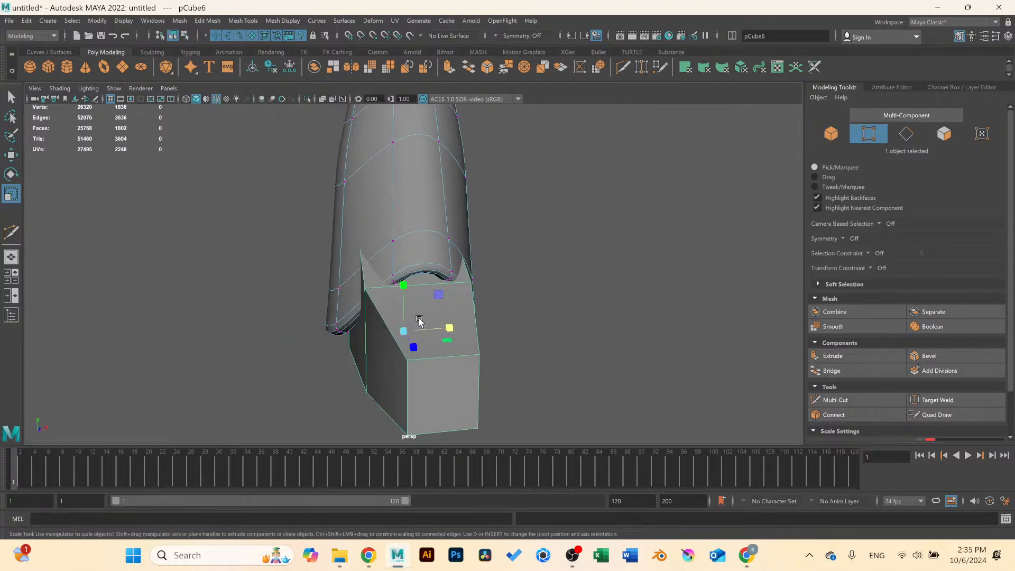
{"action": "key", "text": "ctrl+z"}
{"action": "right_click_drag", "start_coordinate": [410, 290], "coordinate": [365, 294]}
{"action": "key", "text": "space"}
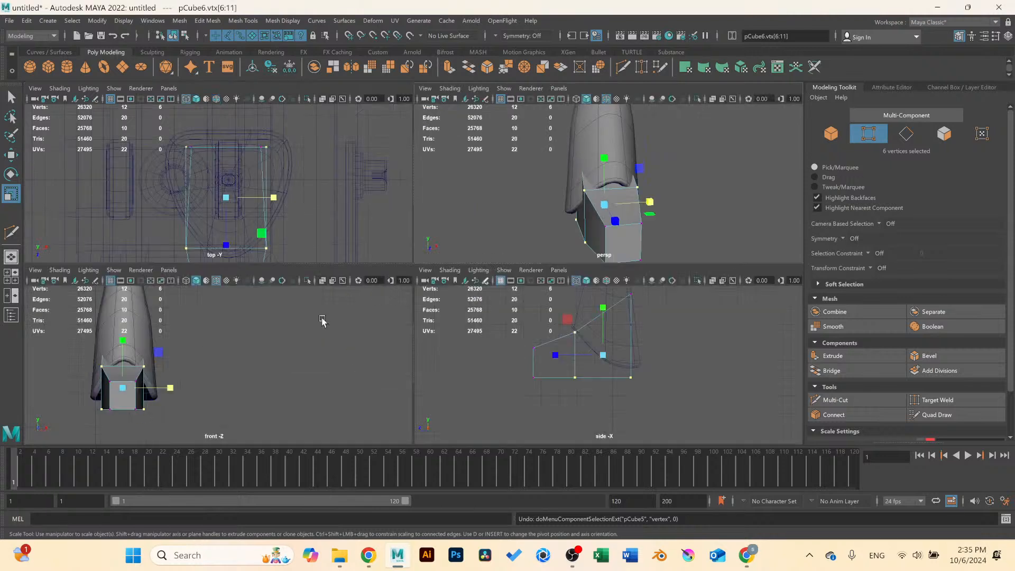
{"action": "key", "text": "space"}
{"action": "scroll", "coordinate": [241, 254], "scroll_direction": "up", "scroll_amount": 3}
{"action": "middle_click_drag", "start_coordinate": [241, 254], "coordinate": [305, 271], "text": "alt"}
{"action": "key", "text": "4"}
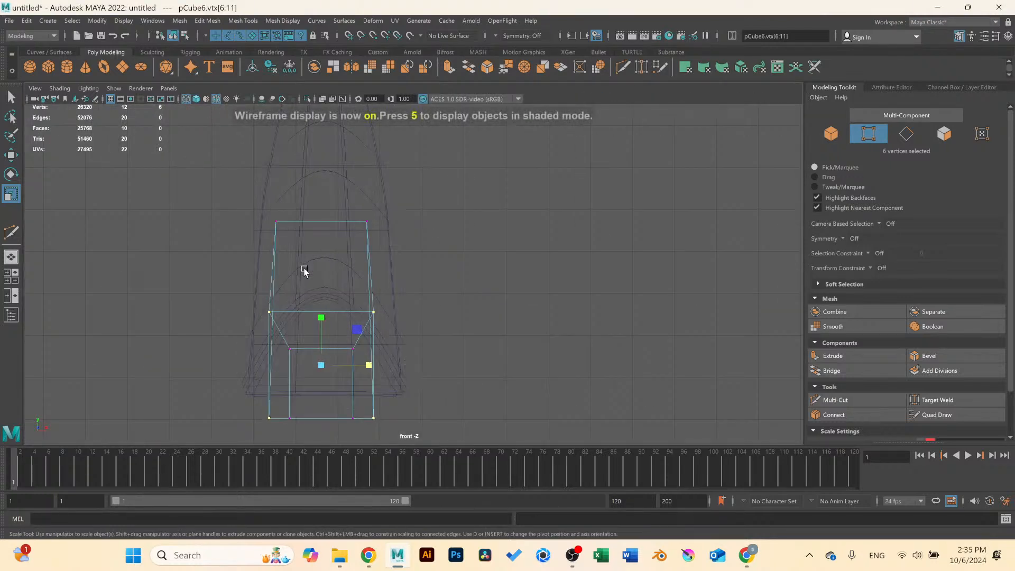
{"action": "left_click_drag", "start_coordinate": [262, 212], "coordinate": [306, 246]}
{"action": "left_click_drag", "start_coordinate": [400, 247], "coordinate": [349, 221], "text": "shift"}
Narrow all six top vertices of the foot piece in width so its sides taper upward under the foot block's notch.
{"action": "key", "text": "space"}
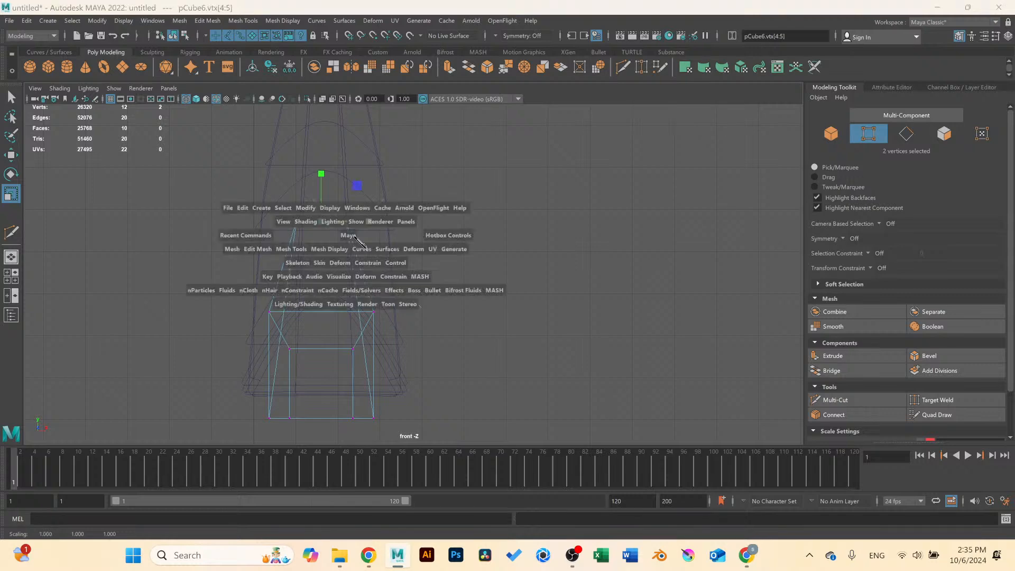
{"action": "key", "text": "space"}
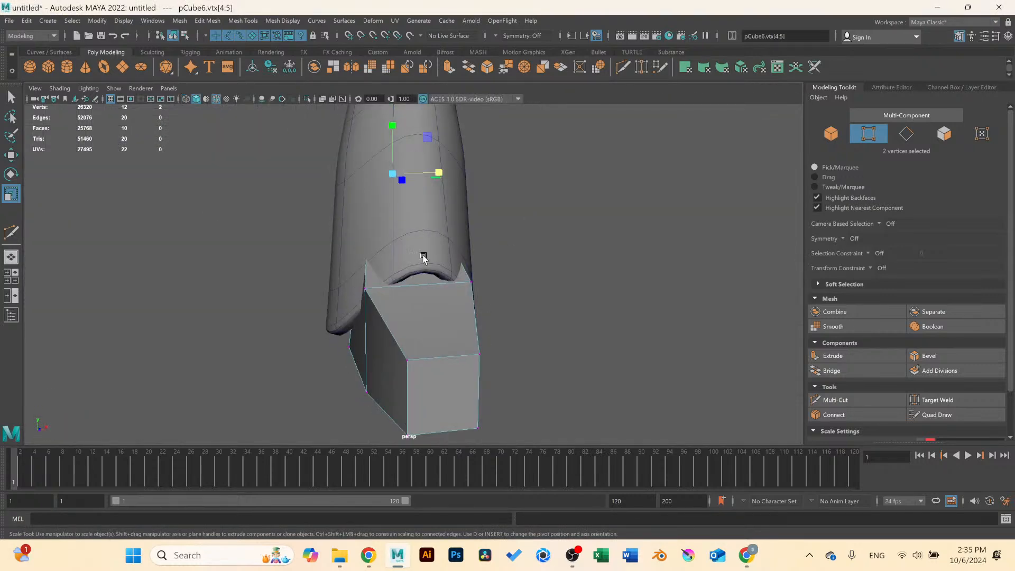
{"action": "left_click", "coordinate": [365, 289], "text": "shift"}
{"action": "left_click", "coordinate": [471, 280], "text": "shift"}
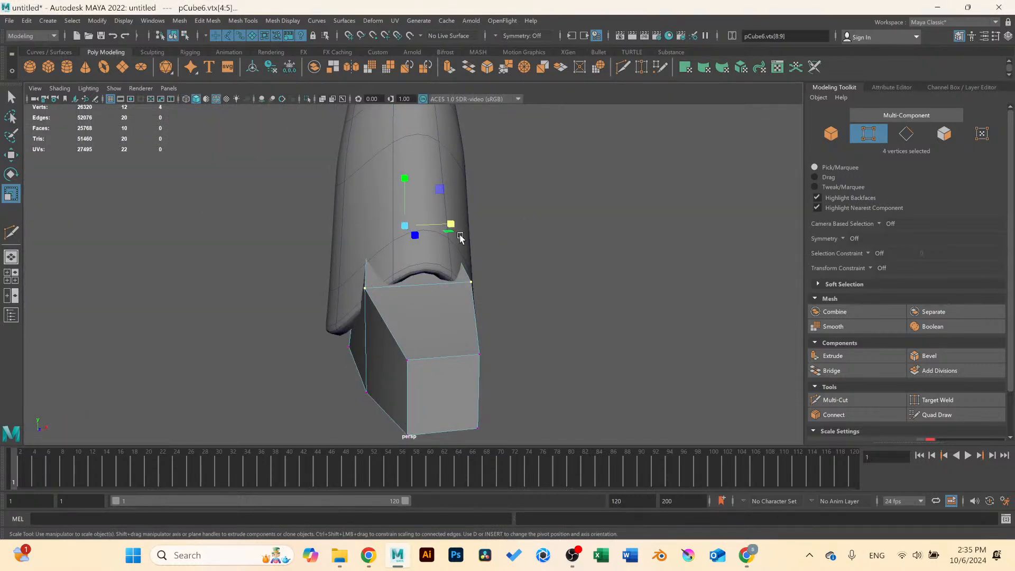
{"action": "left_click_drag", "start_coordinate": [451, 226], "coordinate": [392, 281]}
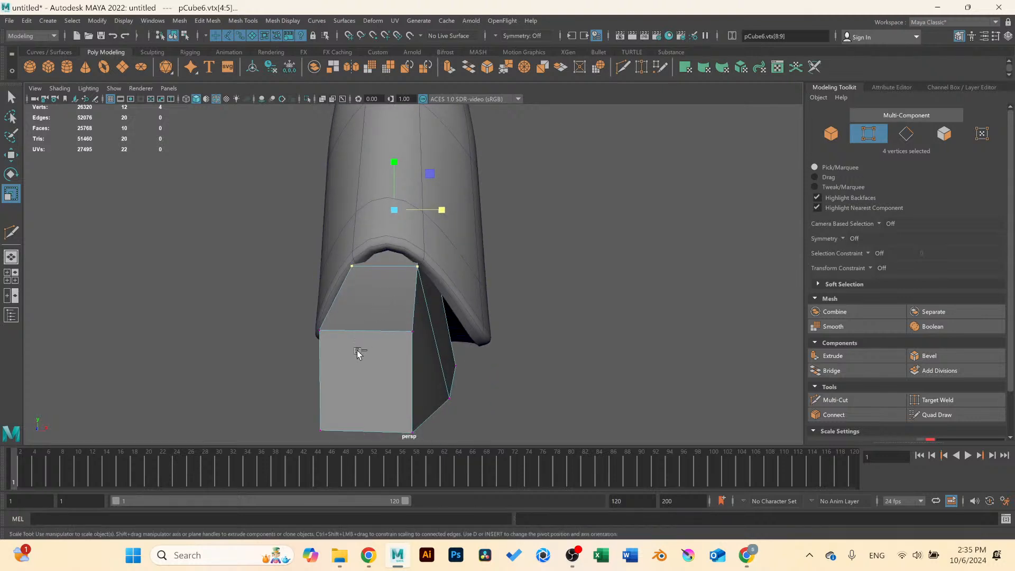
{"action": "left_click", "coordinate": [413, 333], "text": "shift"}
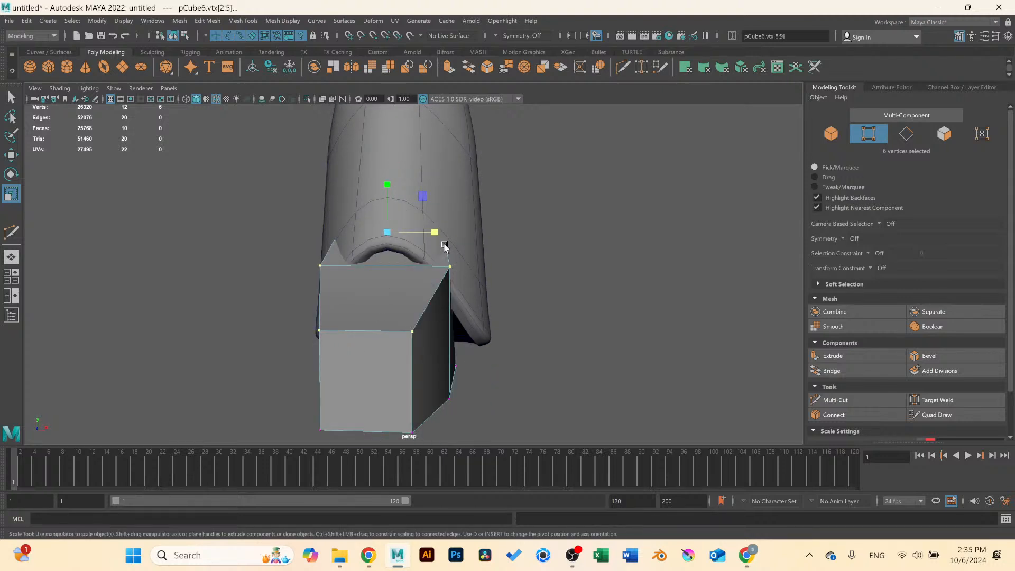
{"action": "left_click_drag", "start_coordinate": [434, 236], "coordinate": [404, 320]}
{"action": "left_click", "coordinate": [494, 301]}
{"action": "scroll", "coordinate": [578, 313], "scroll_direction": "down", "scroll_amount": 4}
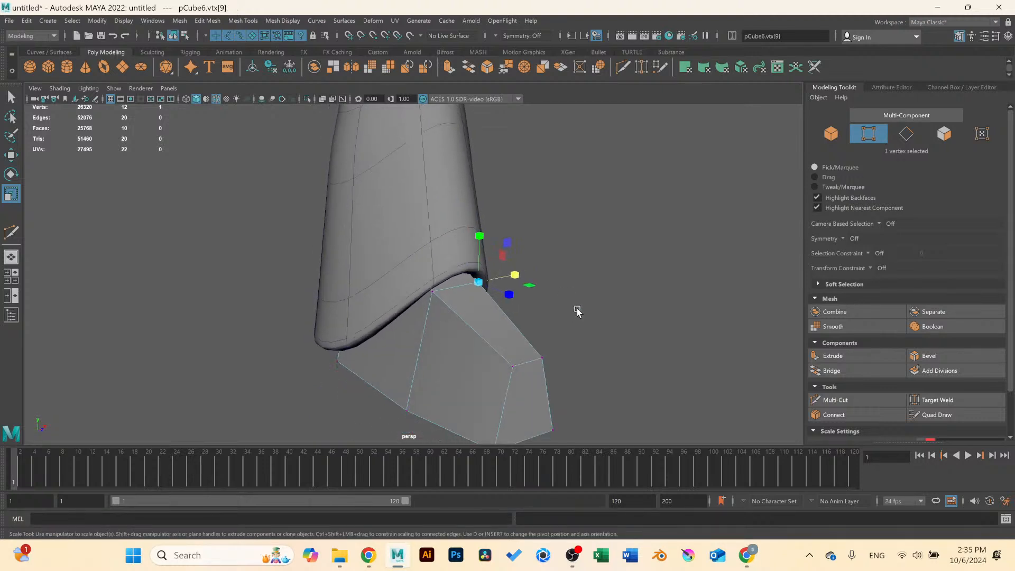
Insert a horizontal edge loop around the foot piece with Multi-Cut, about halfway up its front face.
{"action": "left_click_drag", "start_coordinate": [509, 320], "coordinate": [374, 297], "text": "alt"}
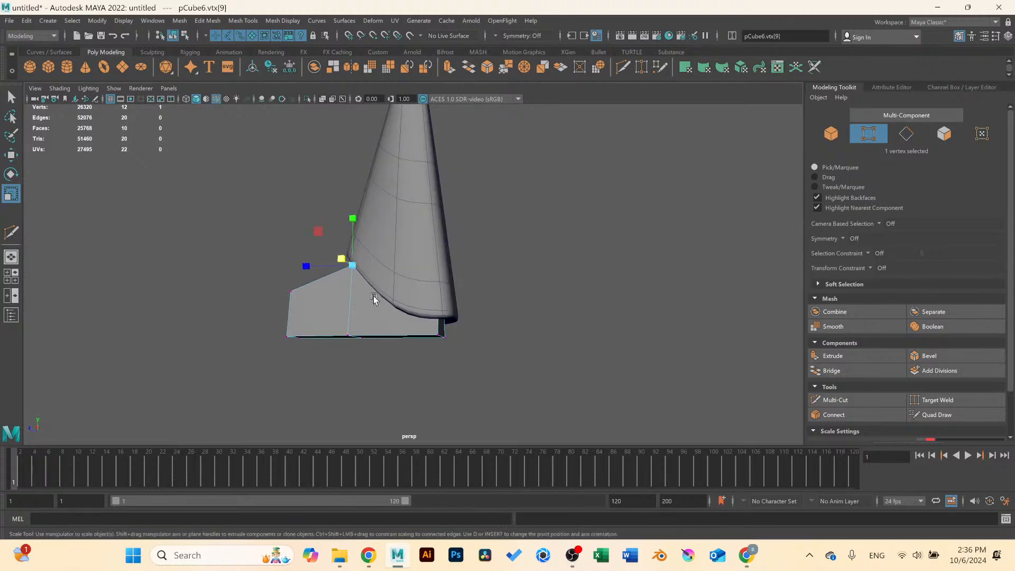
{"action": "key", "text": "space"}
{"action": "key", "text": "space"}
{"action": "key", "text": "space"}
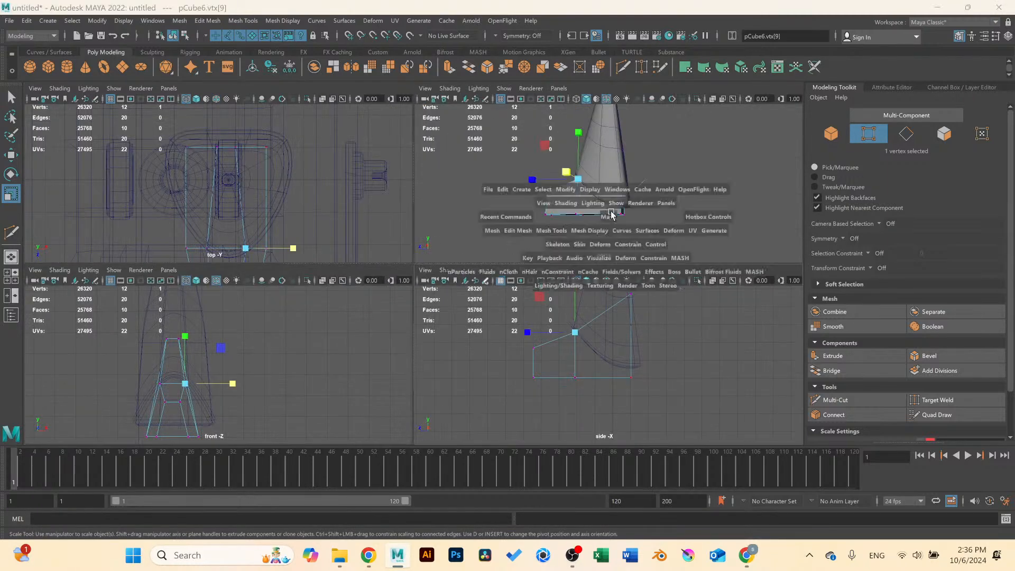
{"action": "key", "text": "space"}
{"action": "left_click_drag", "start_coordinate": [443, 203], "coordinate": [392, 317], "text": "alt"}
{"action": "left_click", "coordinate": [834, 407]}
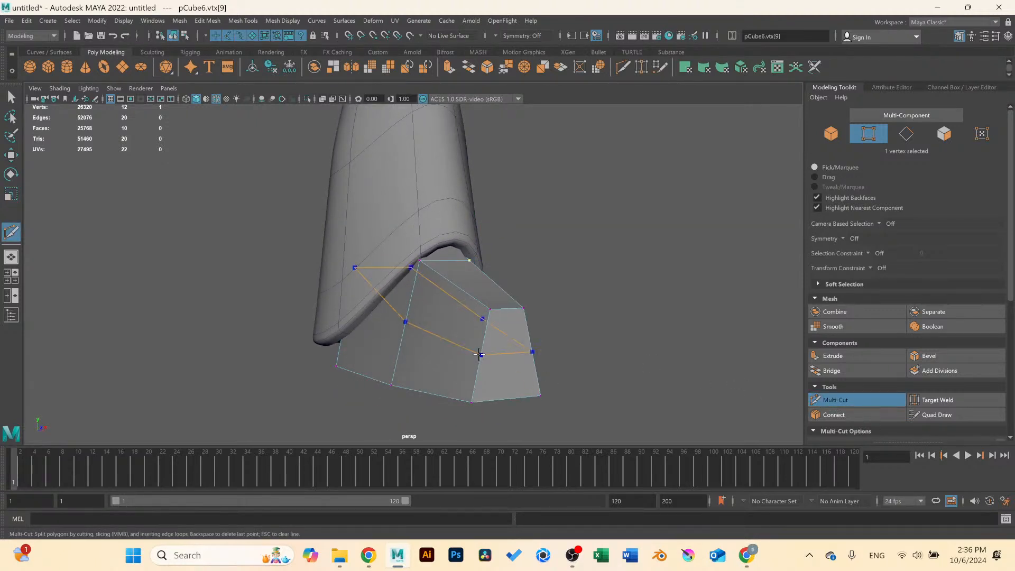
{"action": "left_click", "coordinate": [477, 359], "text": "ctrl"}
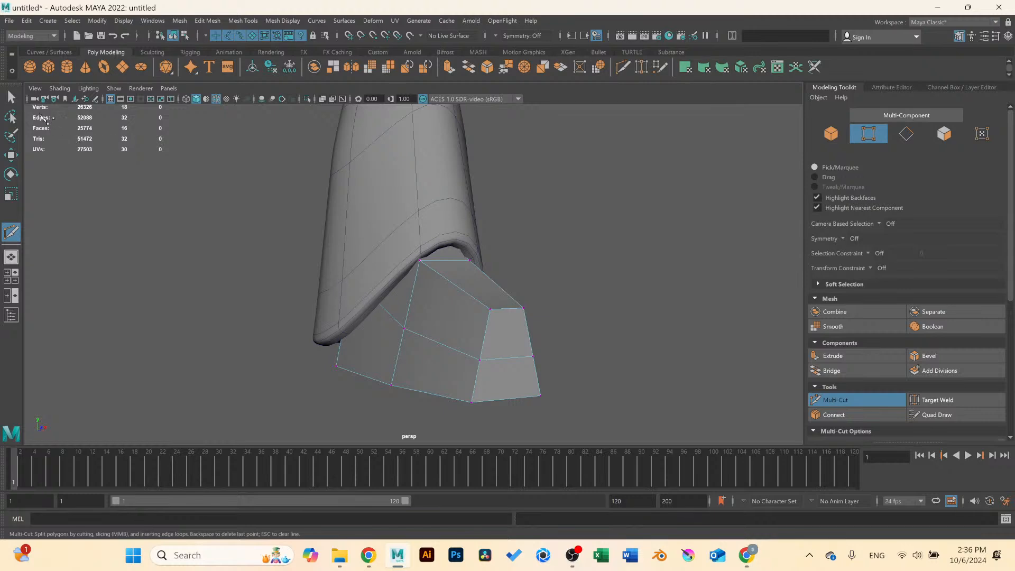
{"action": "key", "text": "q"}
{"action": "key", "text": "space"}
{"action": "key", "text": "space"}
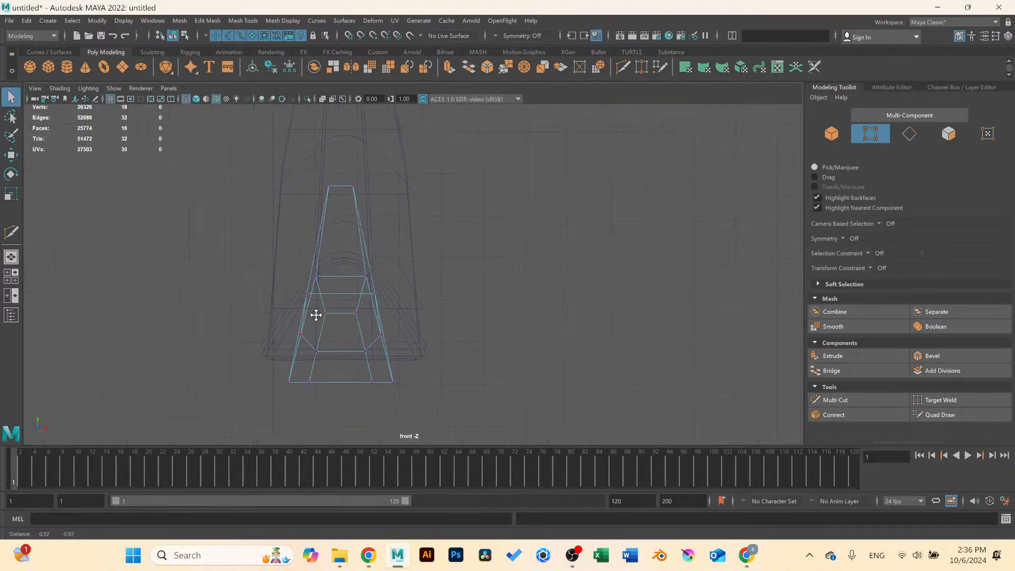
Widen the foot piece's horizontal mid-height edge loop in X in the shaded front view until its lower sides run nearly vertical.
{"action": "scroll", "coordinate": [316, 315], "scroll_direction": "up", "scroll_amount": 2}
{"action": "key", "text": "5"}
{"action": "left_click", "coordinate": [268, 334]}
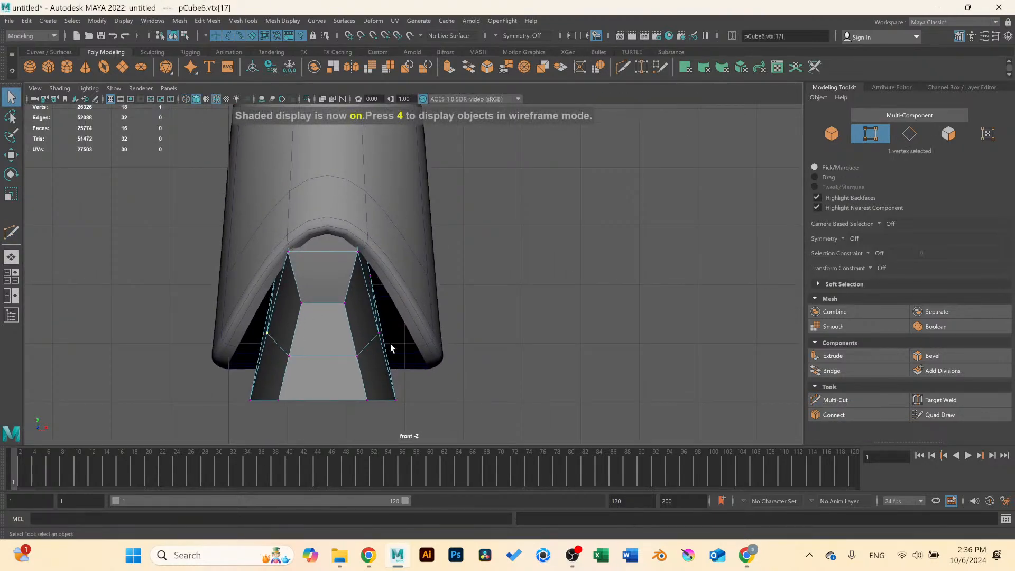
{"action": "left_click", "coordinate": [379, 334], "text": "shift"}
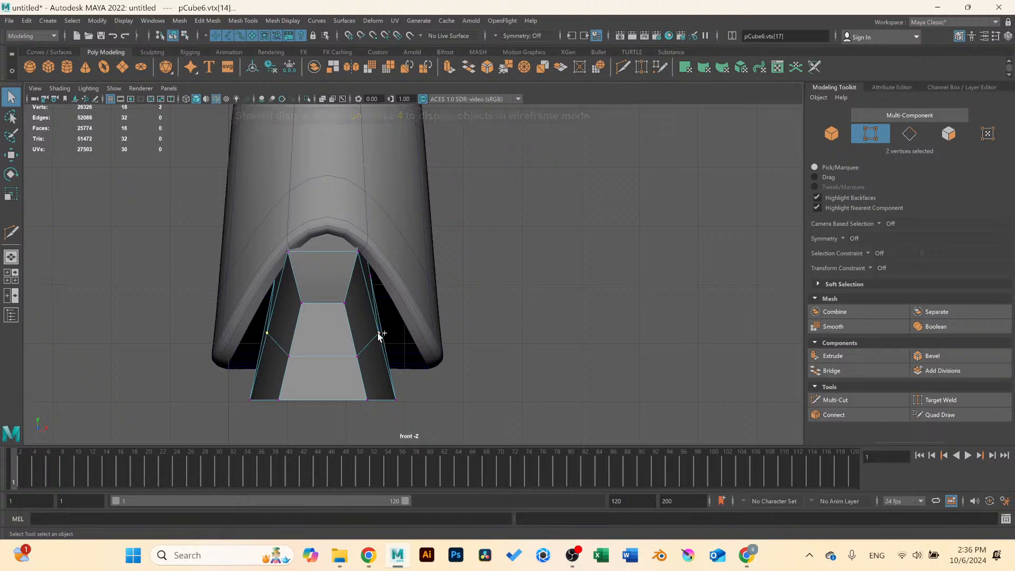
{"action": "right_click_drag", "start_coordinate": [332, 355], "coordinate": [333, 255]}
{"action": "left_click", "coordinate": [316, 353]}
{"action": "key", "text": "r"}
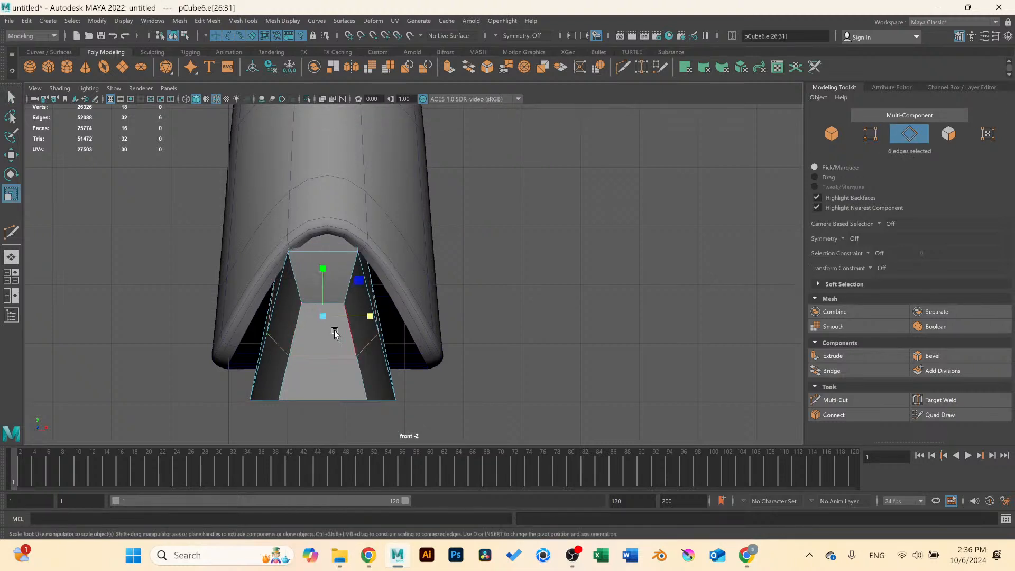
{"action": "left_click_drag", "start_coordinate": [370, 322], "coordinate": [384, 322]}
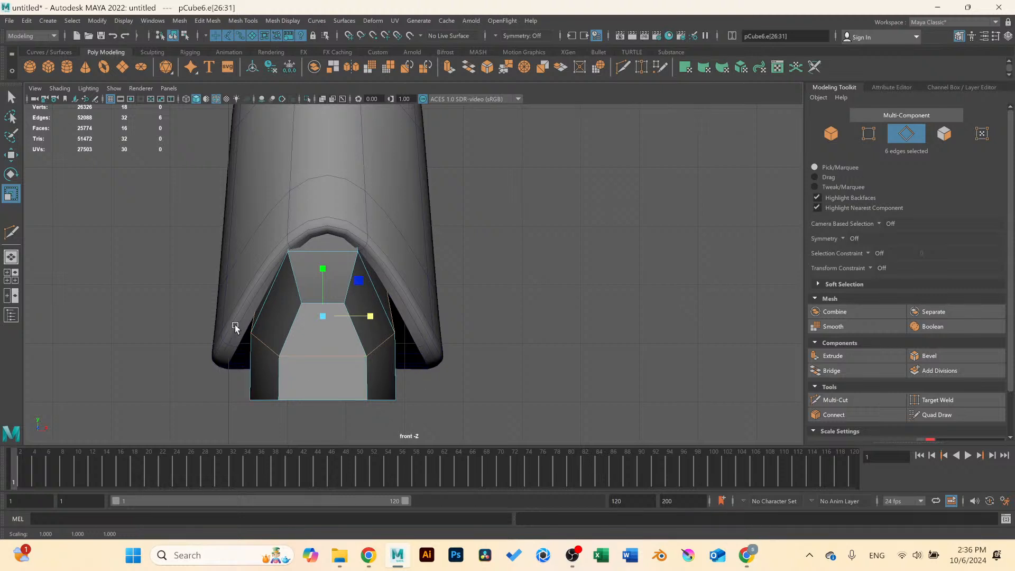
{"action": "left_click_drag", "start_coordinate": [371, 317], "coordinate": [371, 320]}
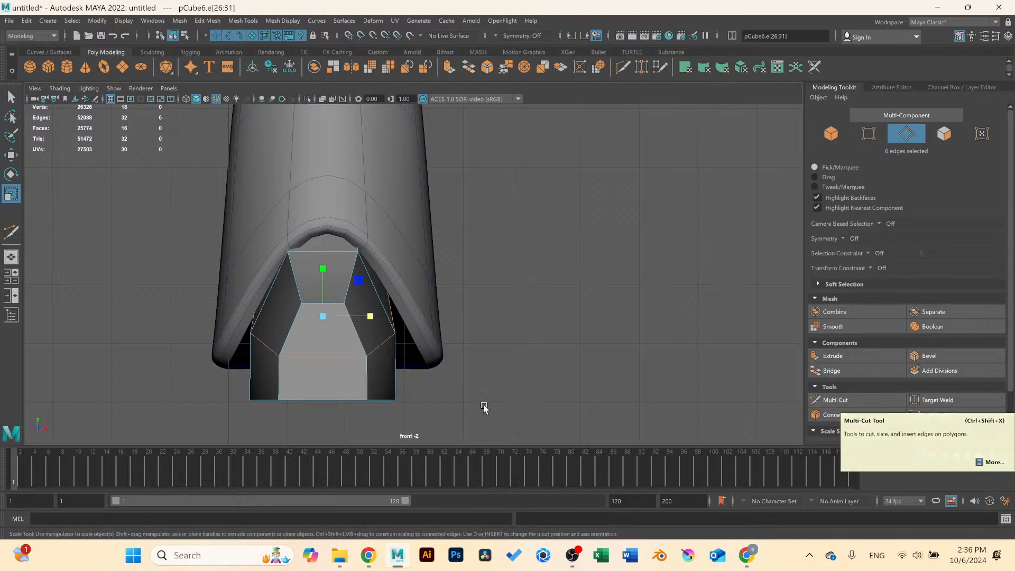
Scale the foot piece's six bottom vertices outward in X by about 1.4 so the base flares.
{"action": "right_click", "coordinate": [315, 396]}
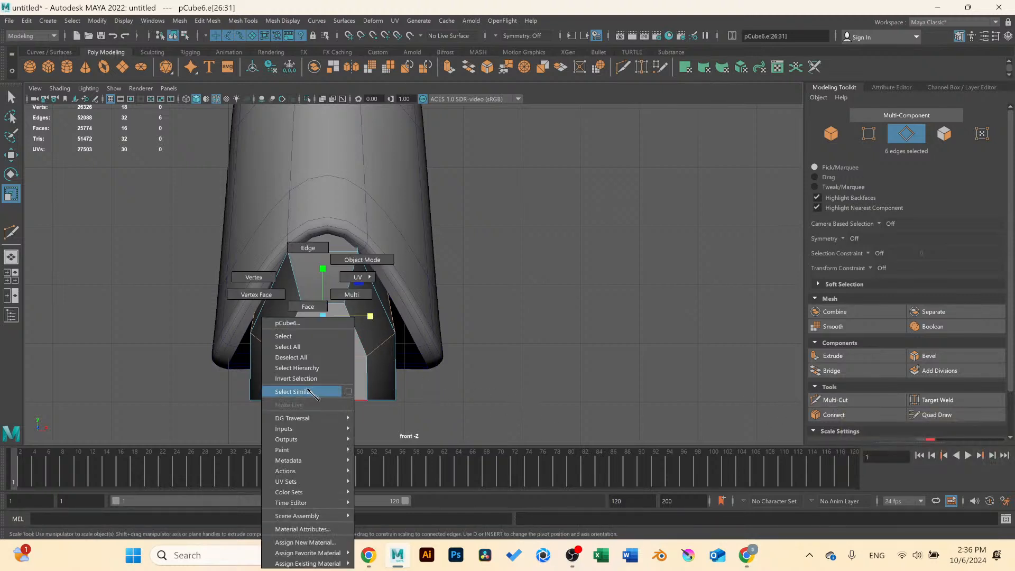
{"action": "left_click", "coordinate": [254, 277]}
{"action": "left_click_drag", "start_coordinate": [224, 383], "coordinate": [469, 439]}
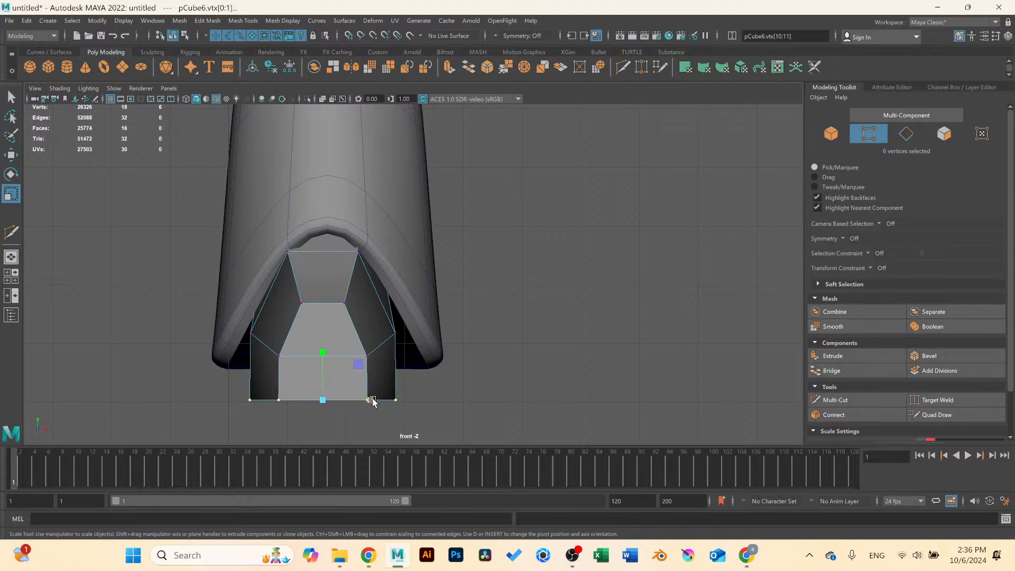
{"action": "left_click_drag", "start_coordinate": [372, 402], "coordinate": [392, 407]}
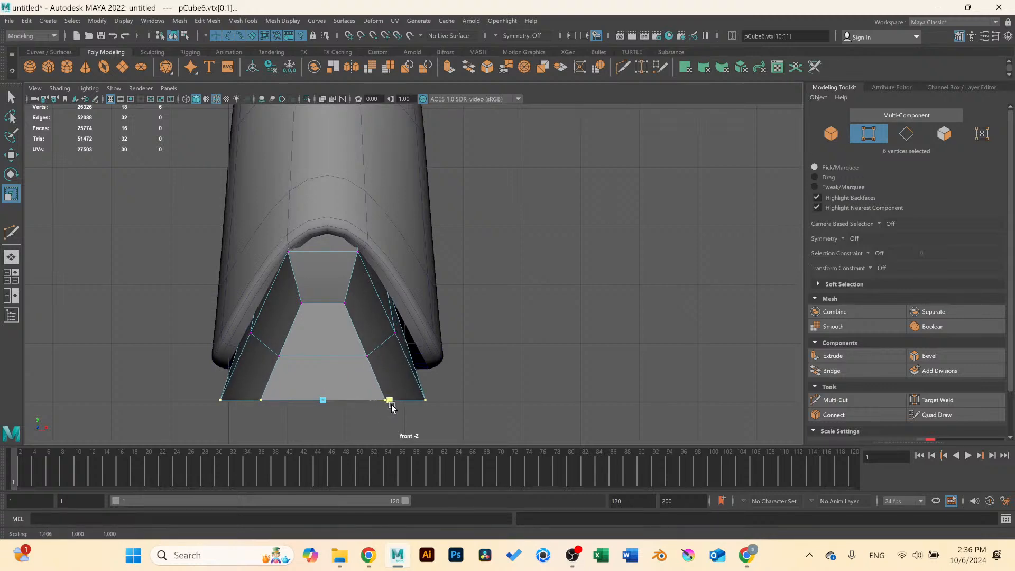
{"action": "key", "text": "space"}
{"action": "key", "text": "space"}
{"action": "left_click_drag", "start_coordinate": [544, 290], "coordinate": [476, 291], "text": "alt"}
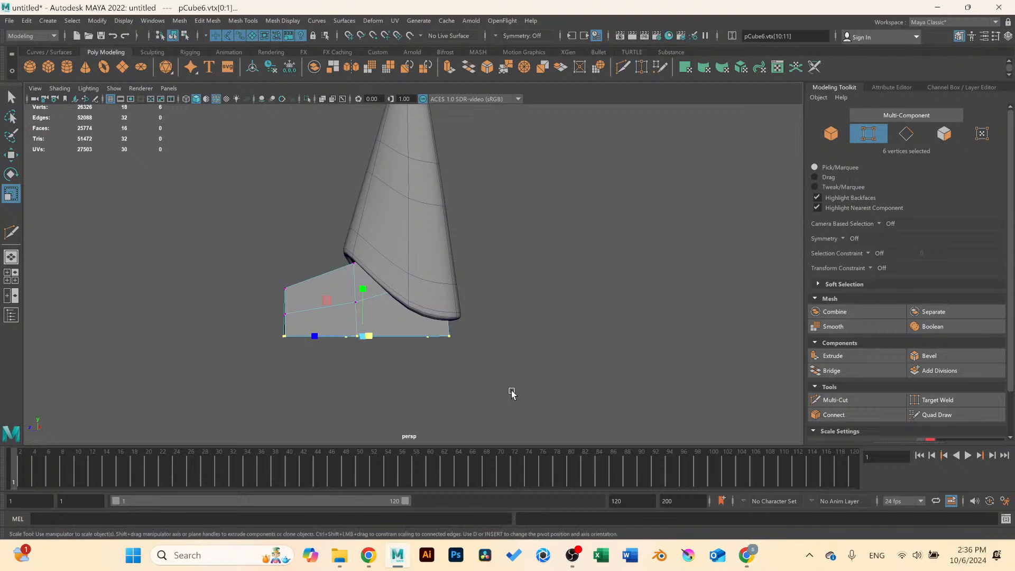
{"action": "scroll", "coordinate": [505, 384], "scroll_direction": "up", "scroll_amount": 2}
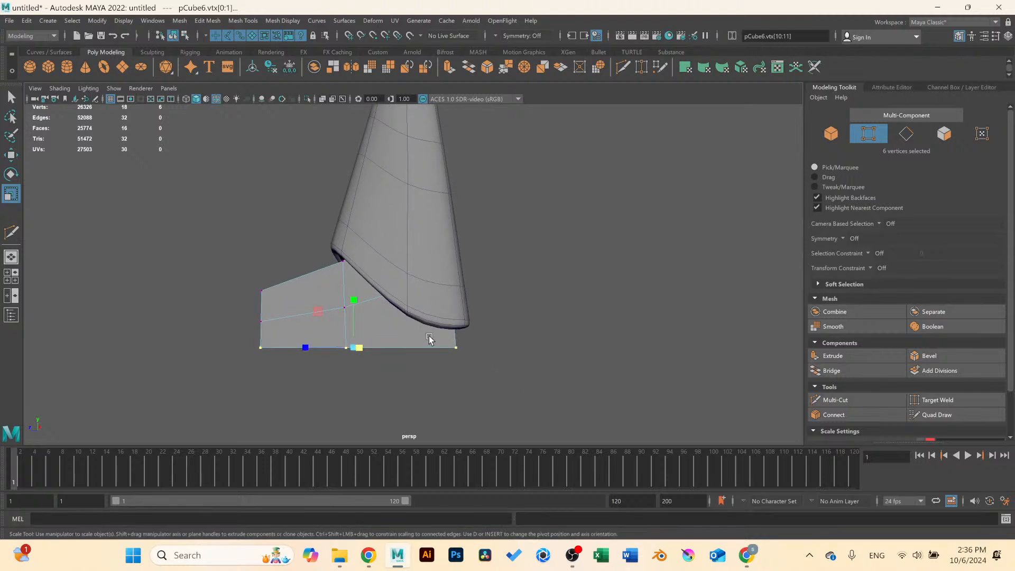
{"action": "left_click_drag", "start_coordinate": [488, 365], "coordinate": [489, 366]}
{"action": "key", "text": "w"}
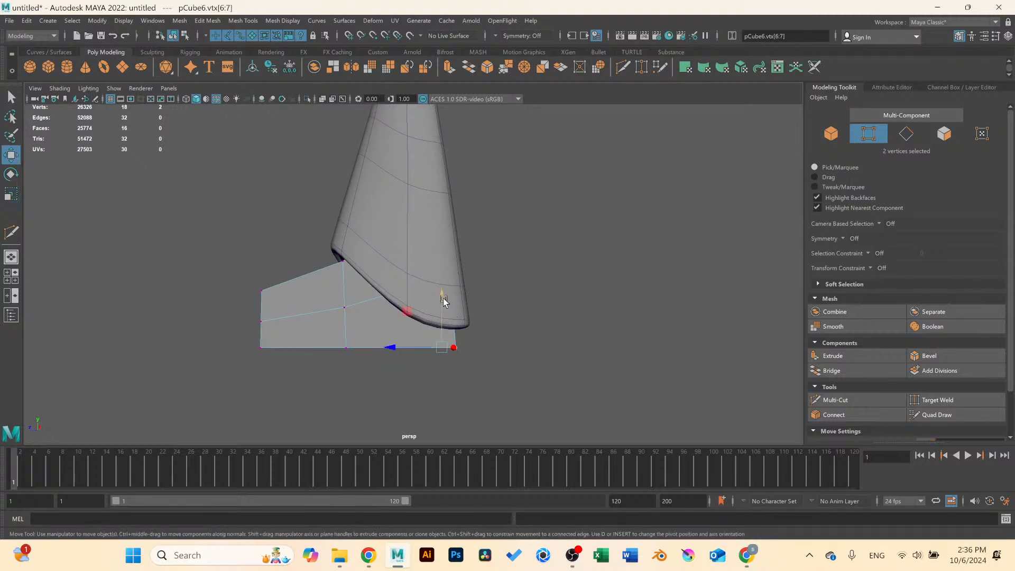
{"action": "left_click_drag", "start_coordinate": [444, 299], "coordinate": [446, 276]}
{"action": "key", "text": "ctrl+z"}
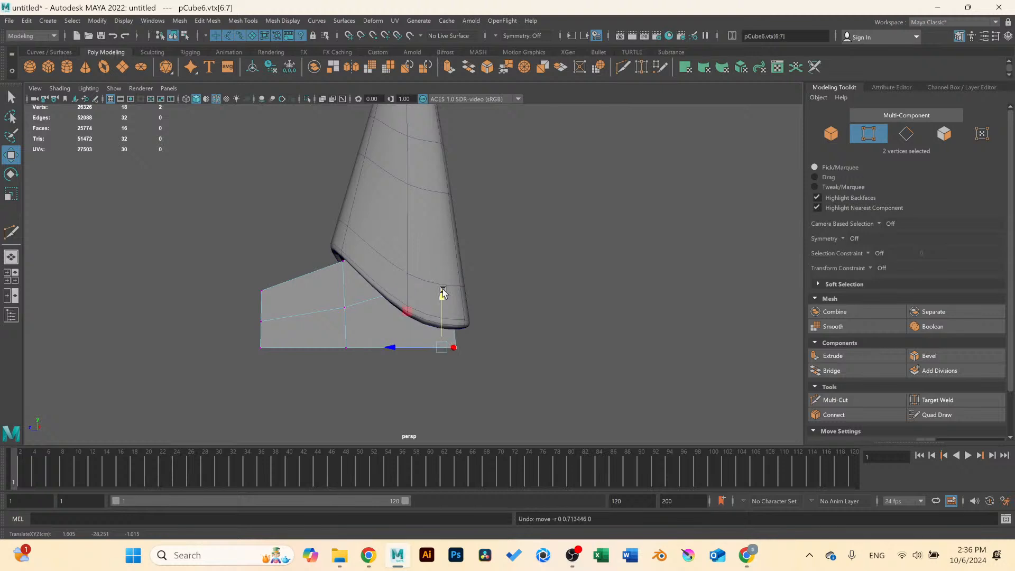
Raise the foot piece's six bottom vertices slightly to shorten its lower section beneath the mid-height loop.
{"action": "left_click_drag", "start_coordinate": [242, 314], "coordinate": [483, 376]}
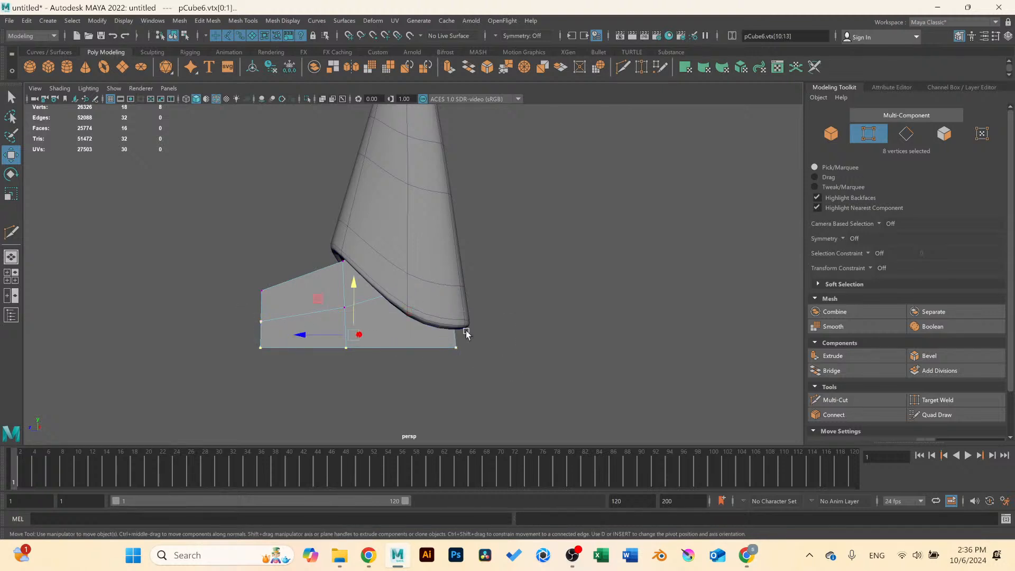
{"action": "left_click_drag", "start_coordinate": [259, 314], "coordinate": [265, 325], "text": "ctrl"}
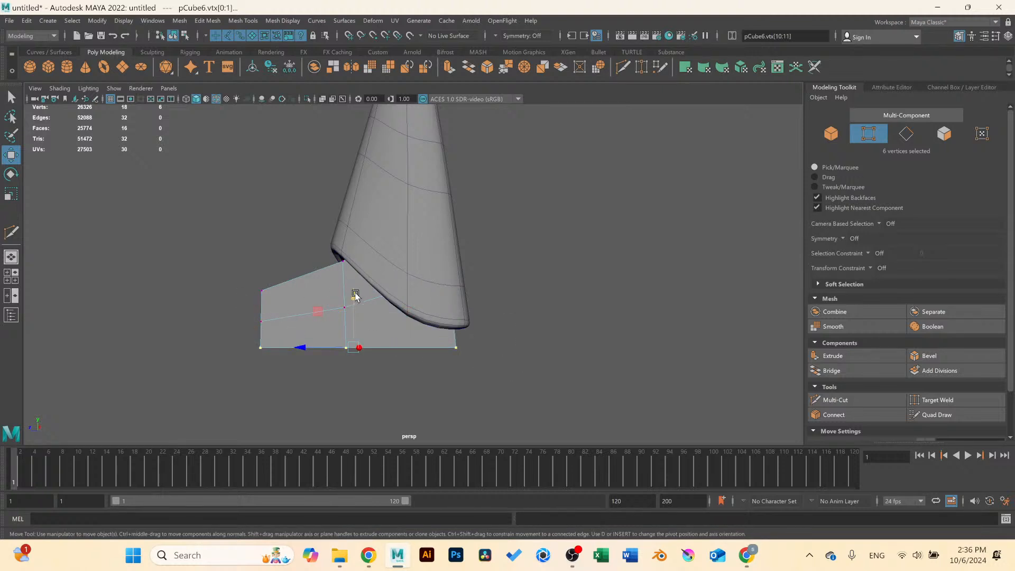
{"action": "left_click_drag", "start_coordinate": [356, 296], "coordinate": [424, 351]}
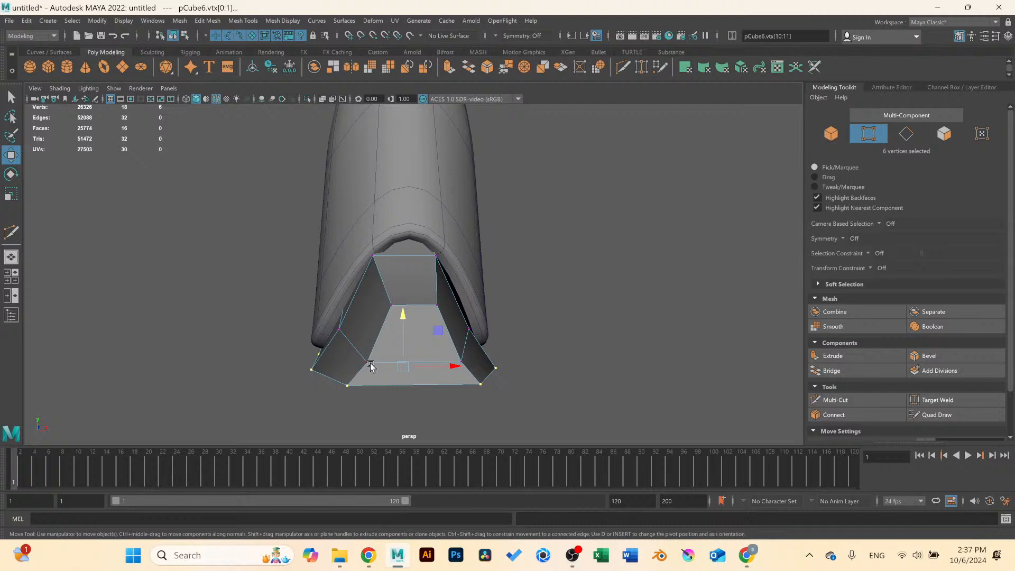
Scale the two front vertices of the mid-height loop apart in X by 1.25 in the front view.
{"action": "key", "text": "space"}
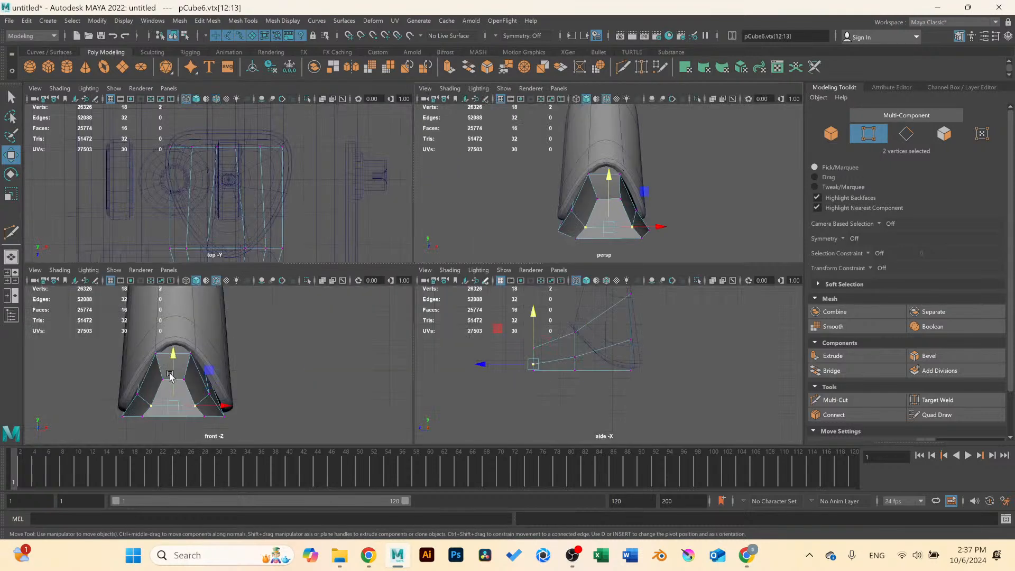
{"action": "key", "text": "space"}
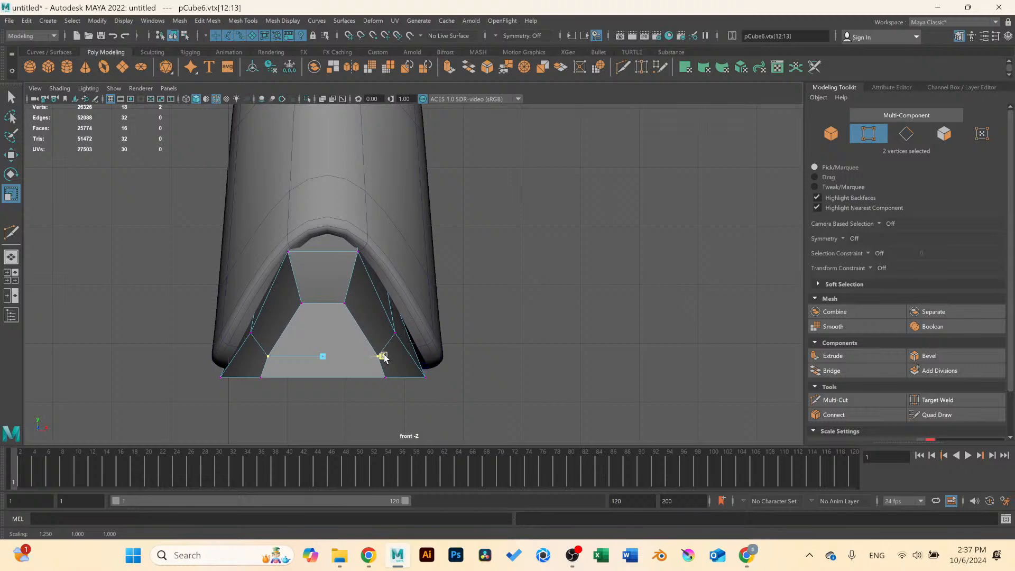
{"action": "key", "text": "space"}
{"action": "key", "text": "space"}
{"action": "key", "text": "space"}
{"action": "key", "text": "space"}
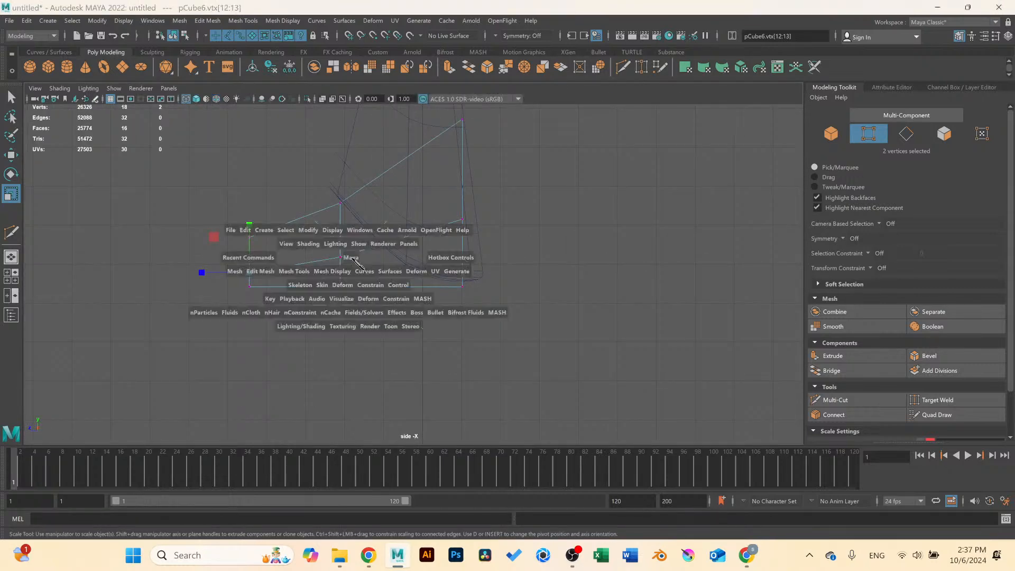
Preview the foot piece smoothed beneath the foot block and examine its shape and fit from several angles.
{"action": "left_click_drag", "start_coordinate": [570, 221], "coordinate": [329, 290], "text": "alt"}
{"action": "right_click_drag", "start_coordinate": [329, 290], "coordinate": [301, 270]}
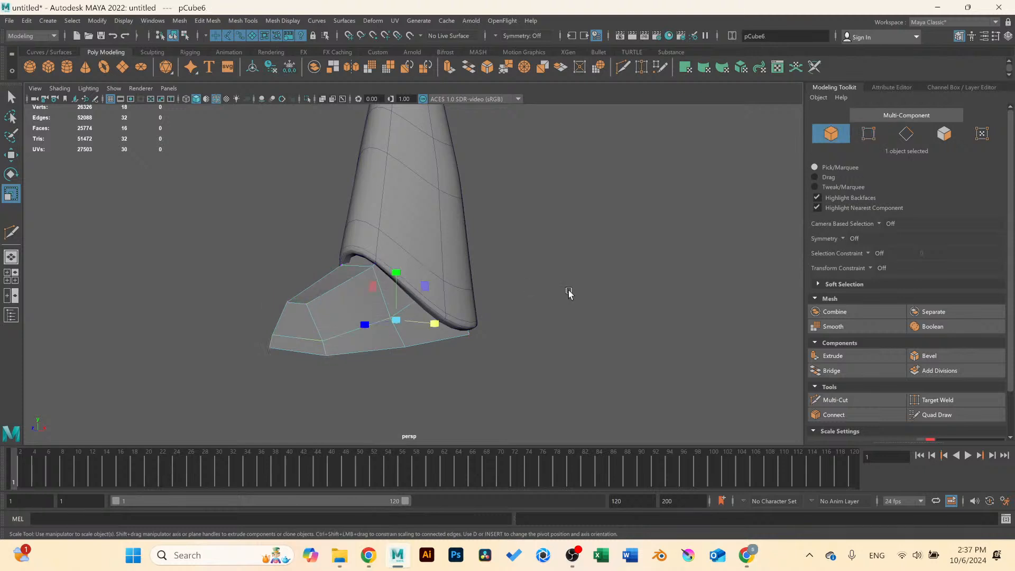
{"action": "left_click_drag", "start_coordinate": [569, 292], "coordinate": [410, 314], "text": "alt"}
{"action": "scroll", "coordinate": [403, 320], "scroll_direction": "up", "scroll_amount": 12}
{"action": "left_click", "coordinate": [408, 312]}
{"action": "right_click_drag", "start_coordinate": [397, 278], "coordinate": [345, 277]}
{"action": "left_click", "coordinate": [369, 321]}
{"action": "mouse_move", "coordinate": [442, 333]}
{"action": "left_mouse_down", "text": "alt"}
{"action": "mouse_move", "coordinate": [433, 325]}
{"action": "mouse_move", "coordinate": [446, 330]}
{"action": "left_mouse_up", "text": "alt"}
{"action": "right_click_drag", "start_coordinate": [417, 275], "coordinate": [510, 288]}
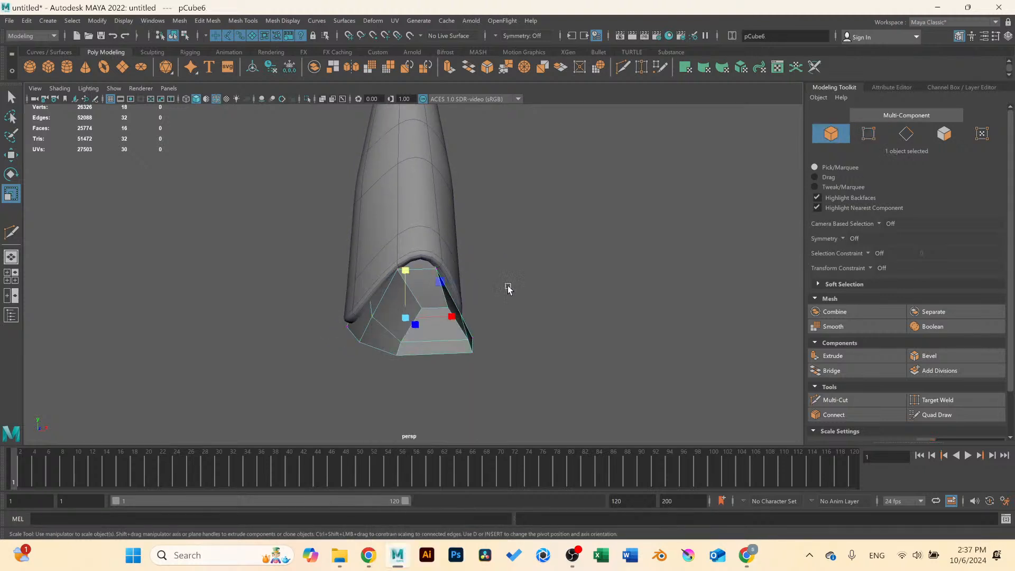
{"action": "left_click", "coordinate": [524, 323]}
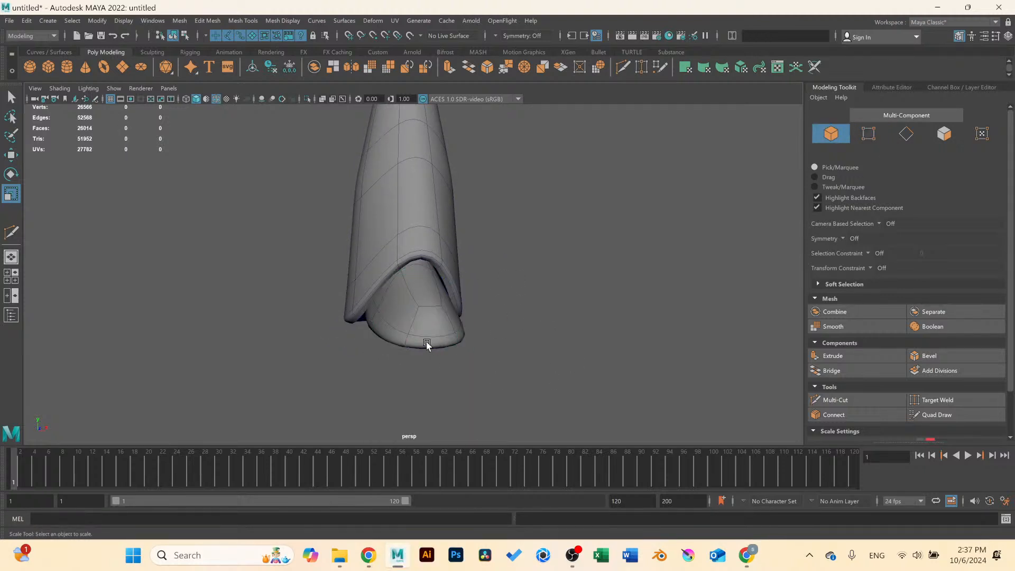
{"action": "mouse_move", "coordinate": [426, 347]}
{"action": "left_mouse_down", "text": "alt"}
{"action": "mouse_move", "coordinate": [349, 344]}
{"action": "mouse_move", "coordinate": [371, 328]}
{"action": "mouse_move", "coordinate": [433, 356]}
{"action": "left_mouse_up", "text": "alt"}
{"action": "left_click", "coordinate": [371, 329]}
{"action": "mouse_move", "coordinate": [439, 278]}
{"action": "right_mouse_down"}
{"action": "mouse_move", "coordinate": [447, 326]}
{"action": "mouse_move", "coordinate": [446, 316]}
{"action": "right_mouse_up"}
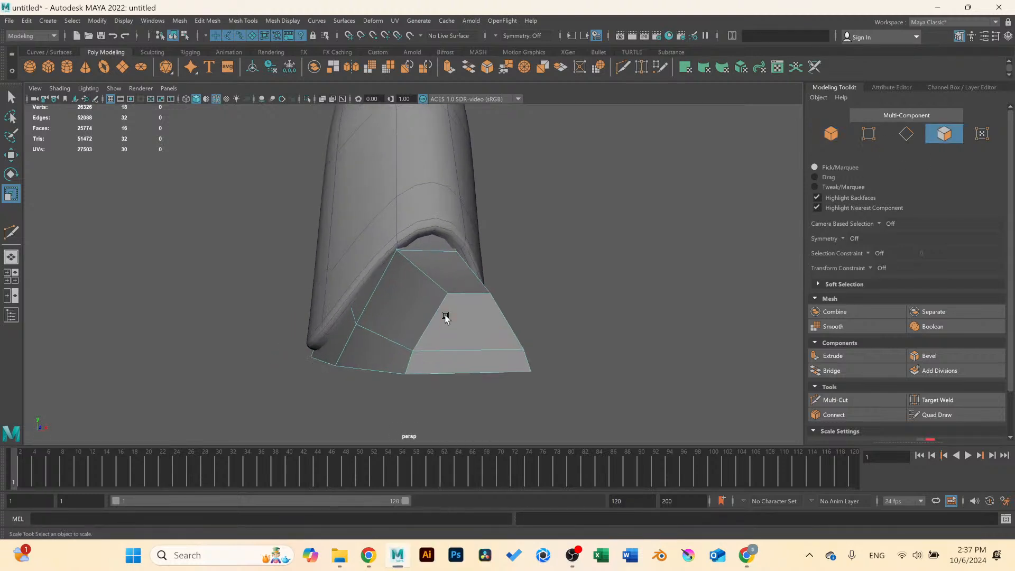
Shift the whole foot piece sideways along X to centre it beneath the foot block's notch.
{"action": "right_click_drag", "start_coordinate": [420, 271], "coordinate": [391, 255]}
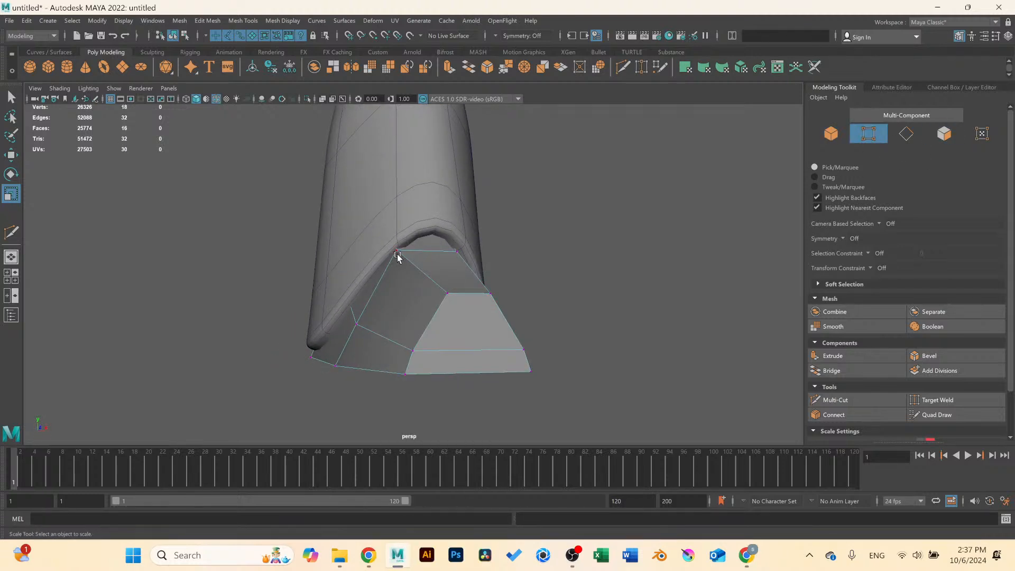
{"action": "left_click", "coordinate": [397, 252]}
{"action": "left_click_drag", "start_coordinate": [474, 259], "coordinate": [451, 273]}
{"action": "right_click_drag", "start_coordinate": [398, 279], "coordinate": [446, 267]}
{"action": "key", "text": "w"}
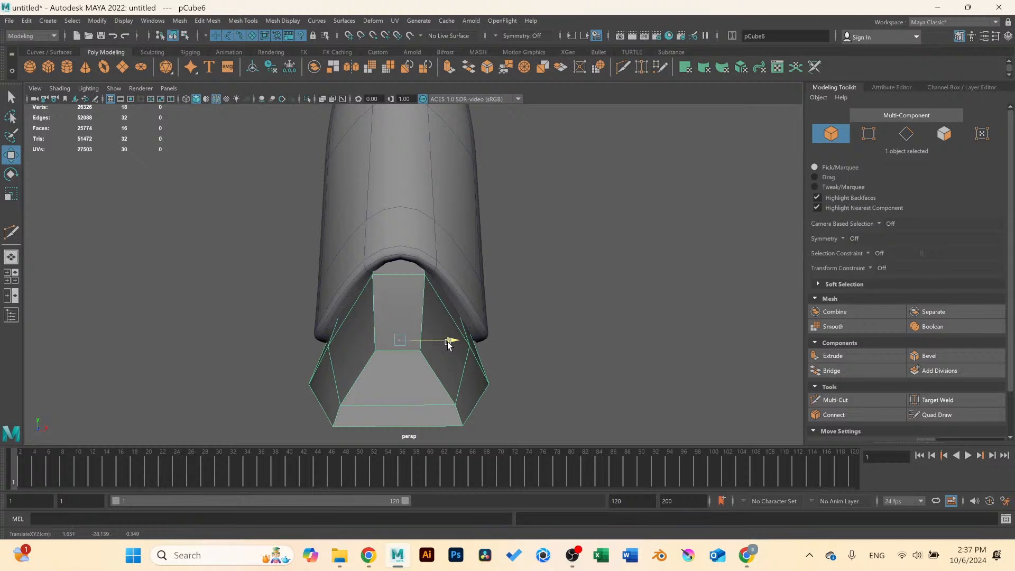
Inset the two front end faces of the foot block by extruding them with a small offset.
{"action": "left_click", "coordinate": [583, 328]}
{"action": "left_click_drag", "start_coordinate": [583, 329], "coordinate": [497, 325], "text": "alt"}
{"action": "middle_click_drag", "start_coordinate": [380, 308], "coordinate": [494, 268], "text": "alt"}
{"action": "scroll", "coordinate": [492, 268], "scroll_direction": "up", "scroll_amount": 4}
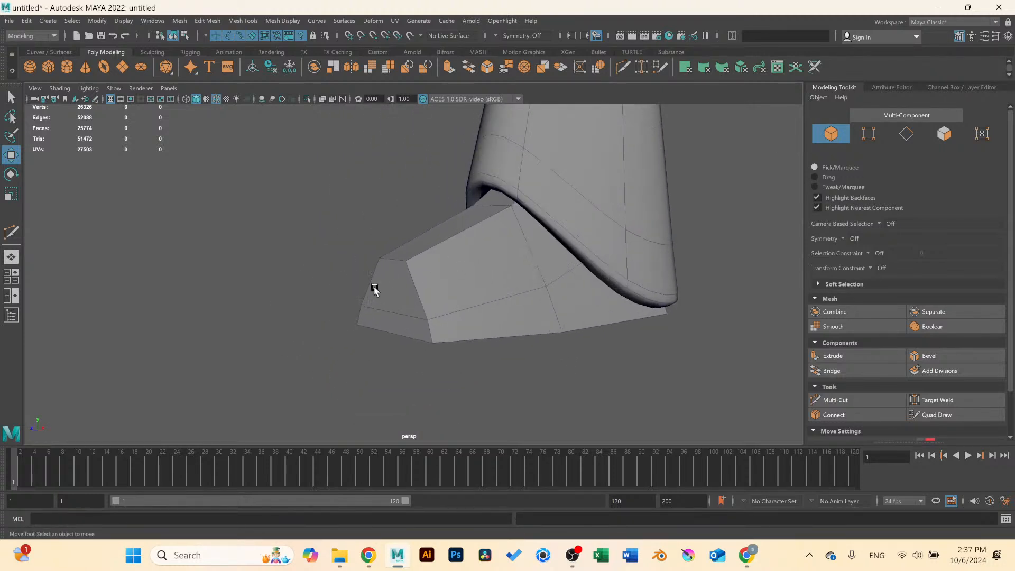
{"action": "right_click_drag", "start_coordinate": [385, 277], "coordinate": [390, 302]}
{"action": "left_click", "coordinate": [396, 280]}
{"action": "left_click", "coordinate": [394, 323], "text": "shift"}
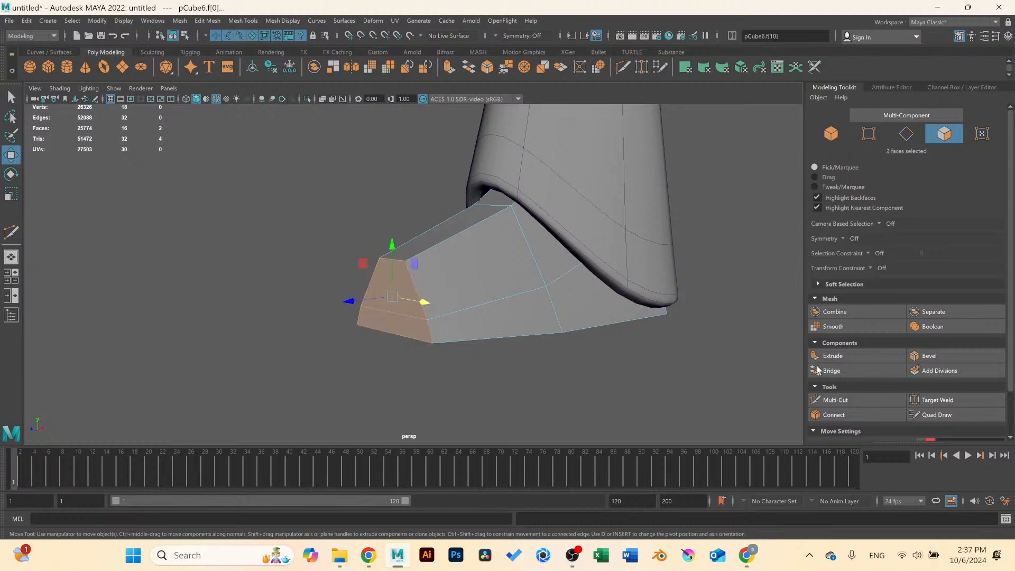
{"action": "left_click", "coordinate": [858, 360]}
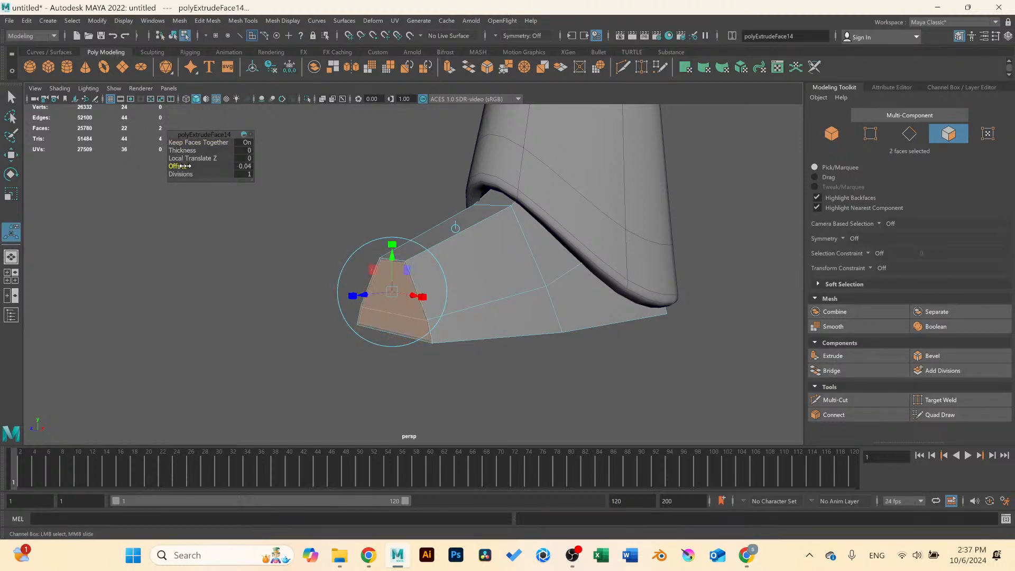
Extrude the inset front faces inward with Local Translate Z about -0.447 and delete them to open the front.
{"action": "left_click", "coordinate": [834, 356]}
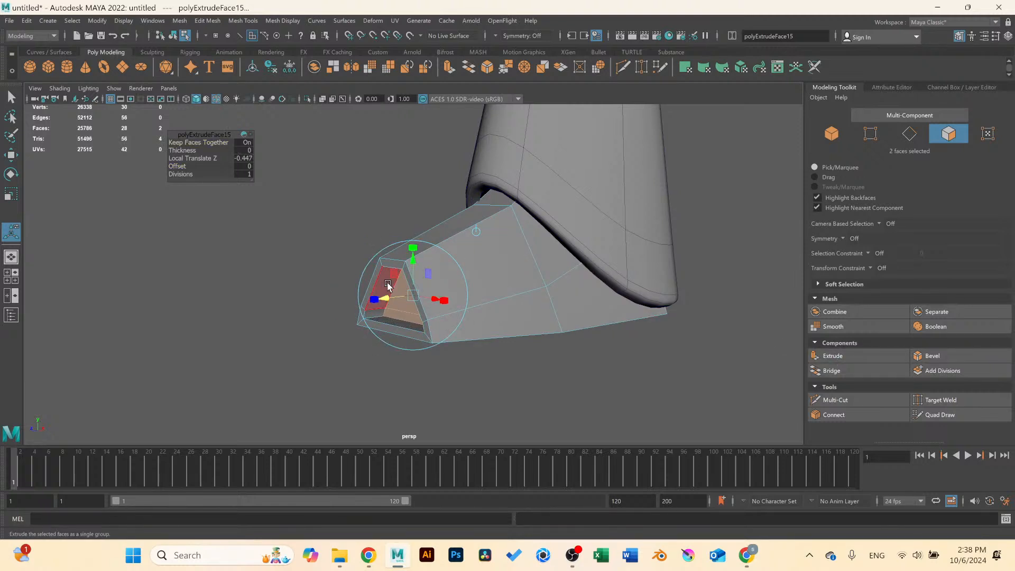
{"action": "key", "text": "Delete"}
{"action": "left_click_drag", "start_coordinate": [387, 286], "coordinate": [436, 274], "text": "alt"}
{"action": "right_click_drag", "start_coordinate": [450, 284], "coordinate": [457, 274]}
{"action": "scroll", "coordinate": [453, 275], "scroll_direction": "up", "scroll_amount": 5}
{"action": "mouse_move", "coordinate": [449, 277]}
{"action": "left_mouse_down", "text": "alt"}
{"action": "mouse_move", "coordinate": [471, 293]}
{"action": "mouse_move", "coordinate": [439, 294]}
{"action": "left_mouse_up", "text": "alt"}
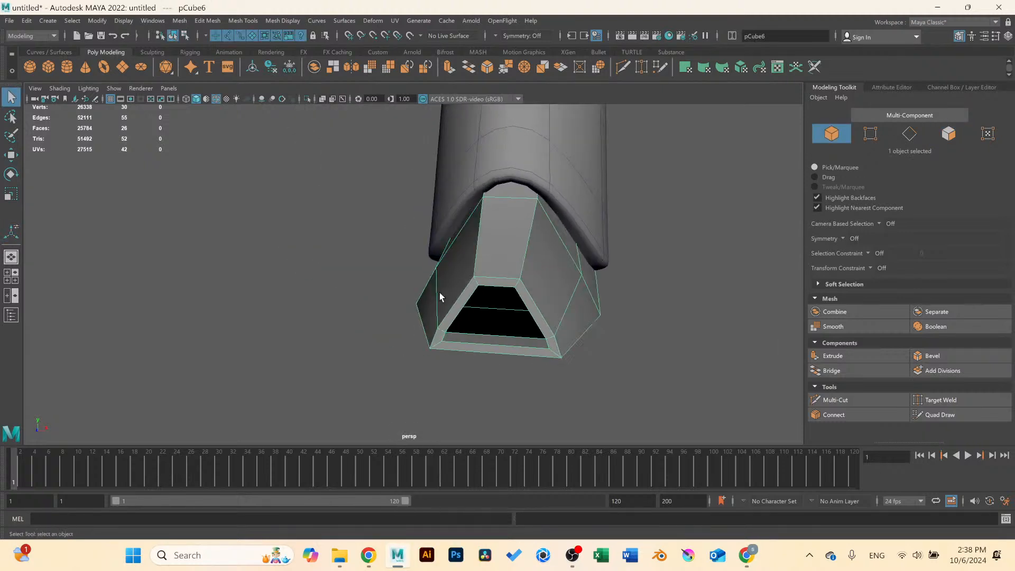
{"action": "scroll", "coordinate": [450, 293], "scroll_direction": "up", "scroll_amount": 1}
Try to bevel the ring of rim faces around the foot's front opening.
{"action": "key", "text": "ctrl+shift+x"}
{"action": "right_click_drag", "start_coordinate": [478, 275], "coordinate": [483, 304]}
{"action": "left_click_drag", "start_coordinate": [491, 294], "coordinate": [423, 271], "text": "alt"}
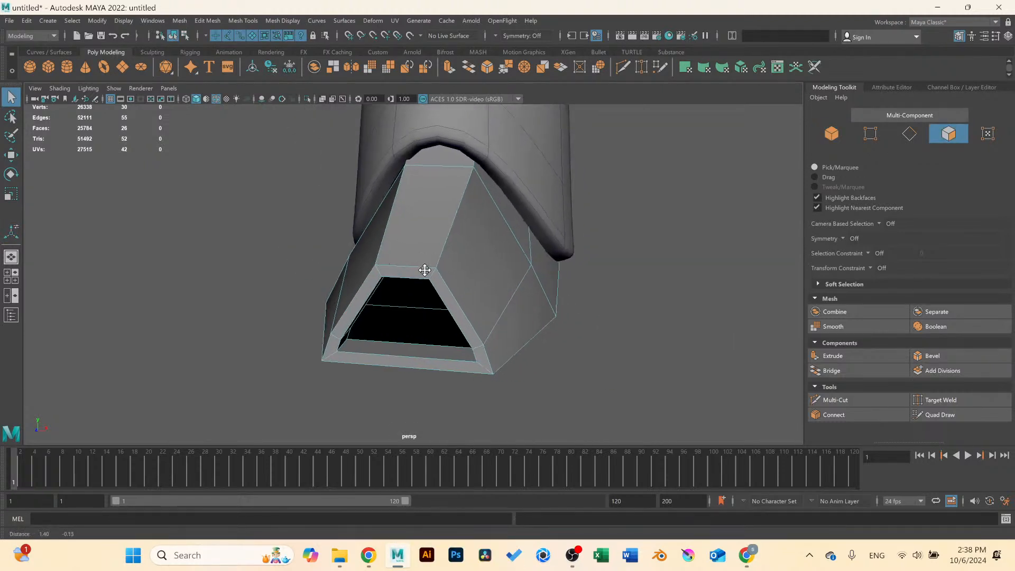
{"action": "scroll", "coordinate": [418, 273], "scroll_direction": "up", "scroll_amount": 1}
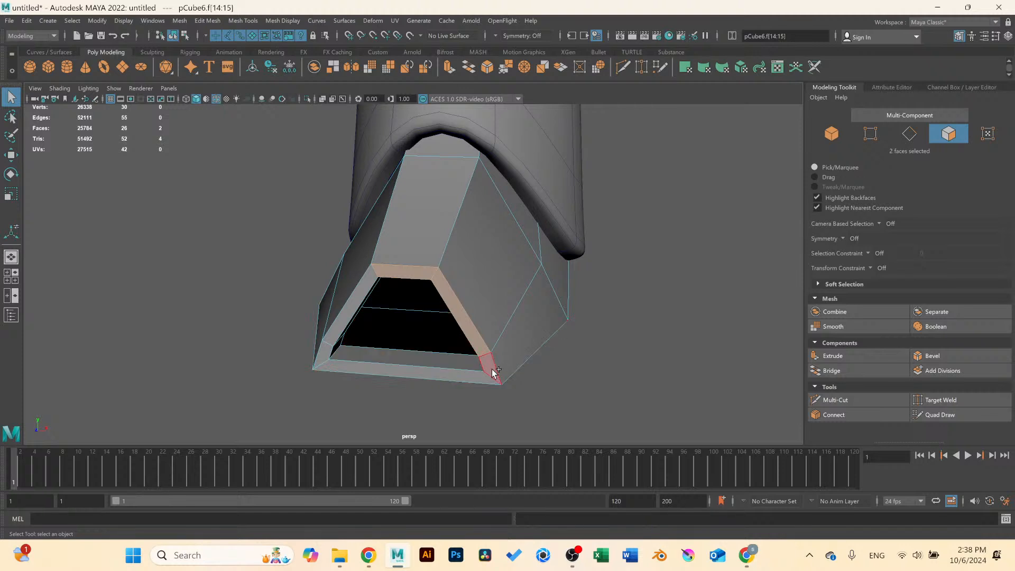
{"action": "left_click", "coordinate": [476, 376], "text": "shift"}
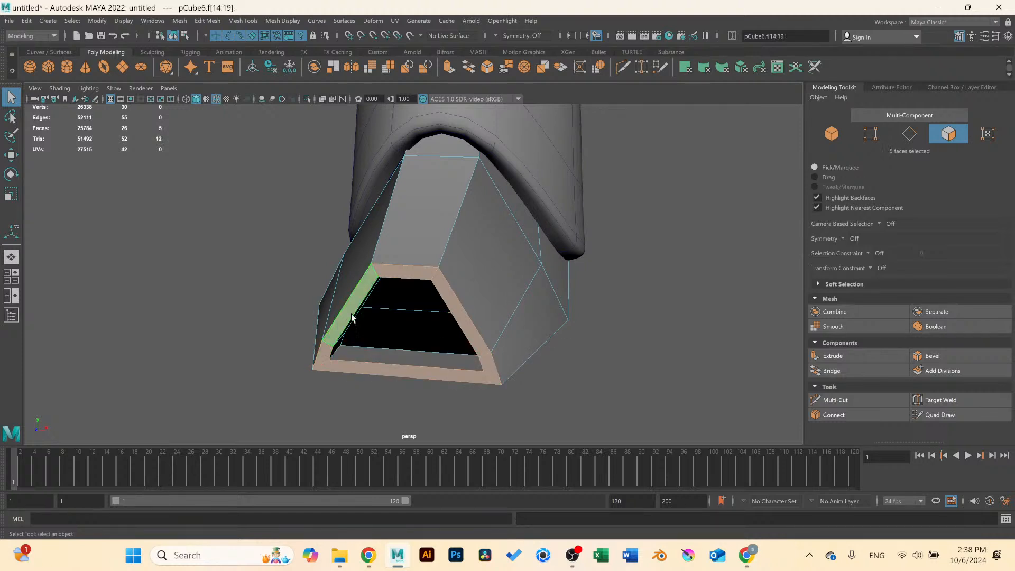
{"action": "left_click", "coordinate": [931, 356]}
{"action": "left_click_drag", "start_coordinate": [275, 228], "coordinate": [219, 223], "text": "alt"}
{"action": "right_click_drag", "start_coordinate": [347, 217], "coordinate": [381, 202]}
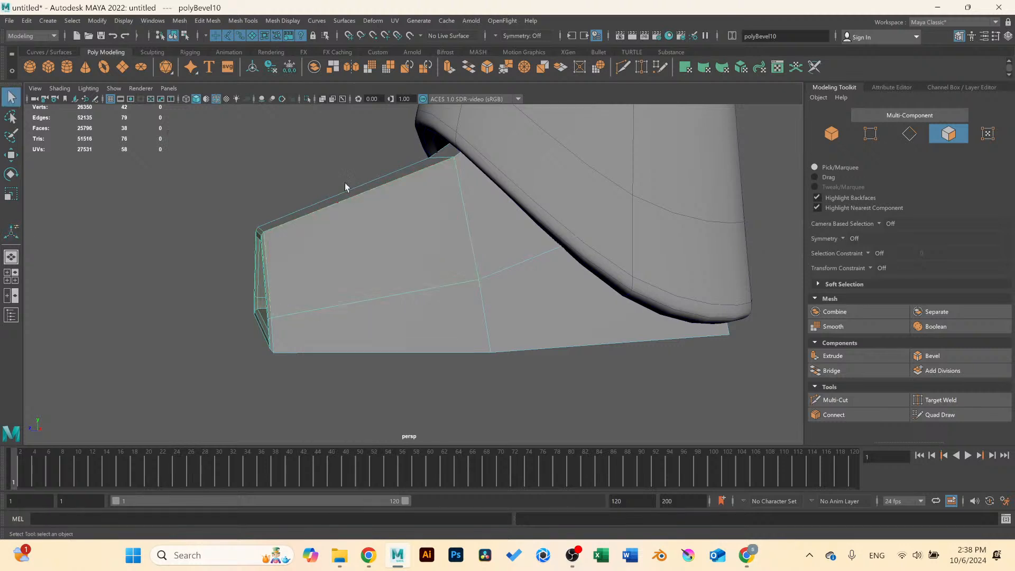
{"action": "left_click", "coordinate": [281, 194]}
{"action": "scroll", "coordinate": [279, 193], "scroll_direction": "down", "scroll_amount": 2}
{"action": "left_click_drag", "start_coordinate": [281, 196], "coordinate": [428, 281], "text": "alt"}
{"action": "left_click", "coordinate": [428, 281]}
{"action": "key", "text": "F11"}
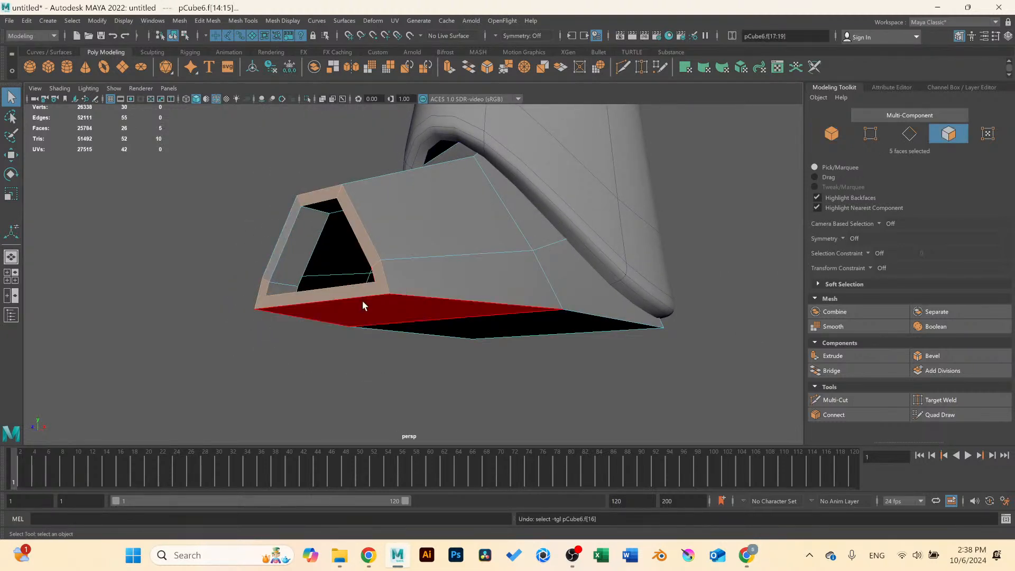
Extrude the foot's two bottom faces outward with Offset -0.09 and extrude them again downward as a thin sole.
{"action": "left_click_drag", "start_coordinate": [363, 300], "coordinate": [351, 271], "text": "alt"}
{"action": "left_click", "coordinate": [351, 271]}
{"action": "left_click", "coordinate": [525, 330], "text": "shift"}
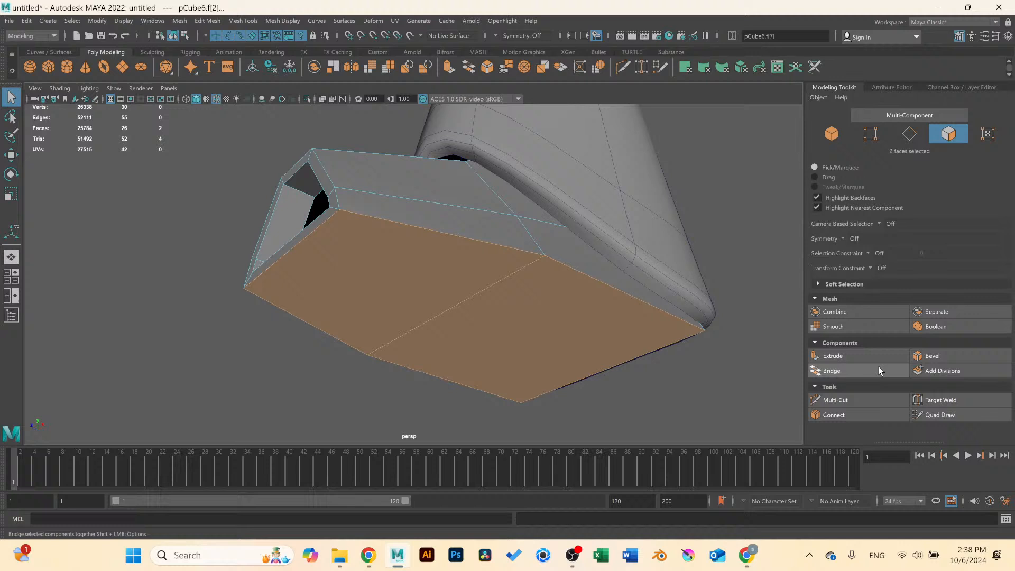
{"action": "left_click", "coordinate": [849, 356]}
{"action": "scroll", "coordinate": [254, 204], "scroll_direction": "up", "scroll_amount": 1}
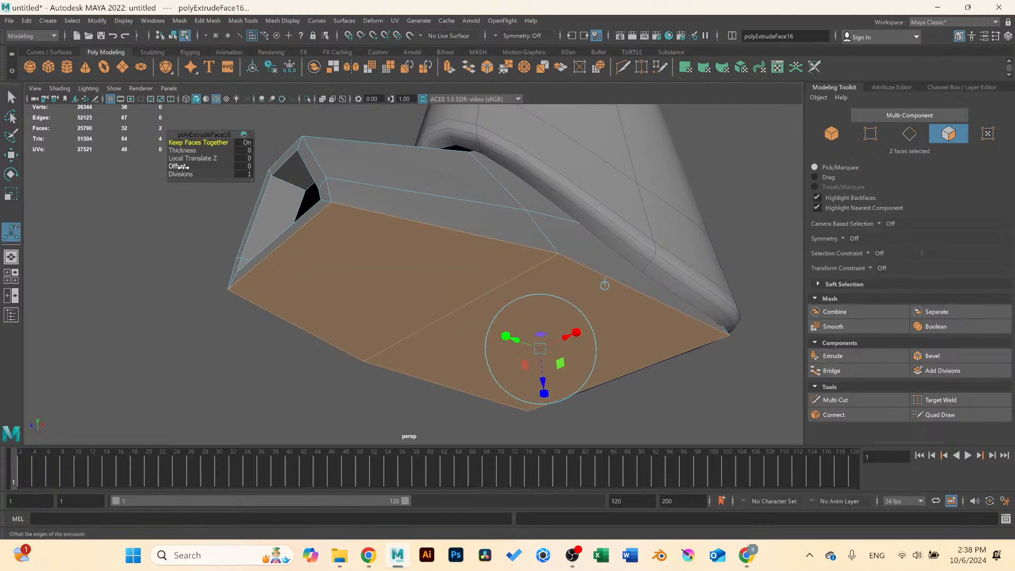
{"action": "left_click_drag", "start_coordinate": [183, 167], "coordinate": [181, 167]}
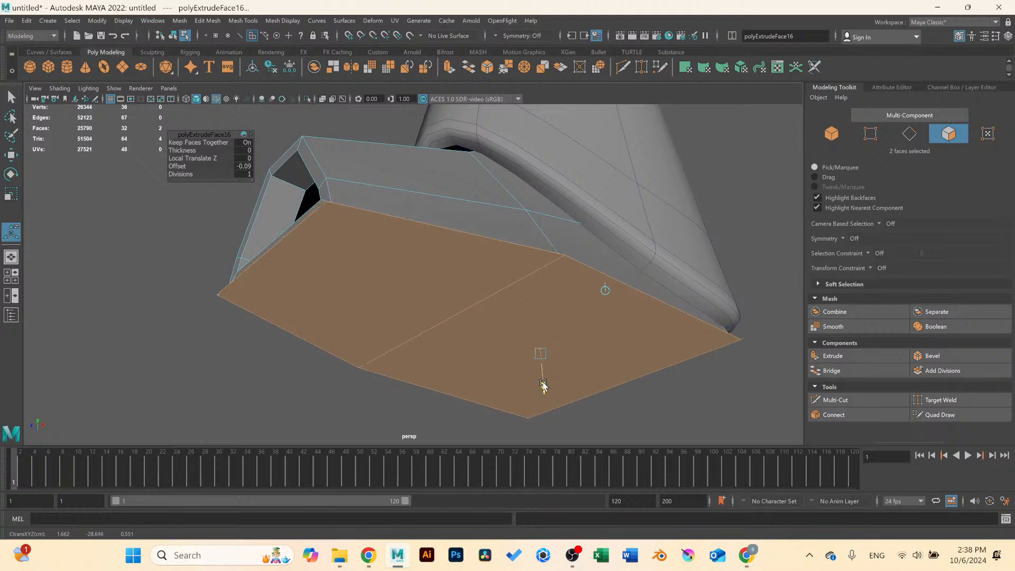
{"action": "key", "text": "ctrl+e"}
{"action": "left_click_drag", "start_coordinate": [546, 388], "coordinate": [320, 293]}
Bevel the strip of six side faces running around the sole.
{"action": "left_click", "coordinate": [320, 292]}
{"action": "double_click", "coordinate": [481, 281]}
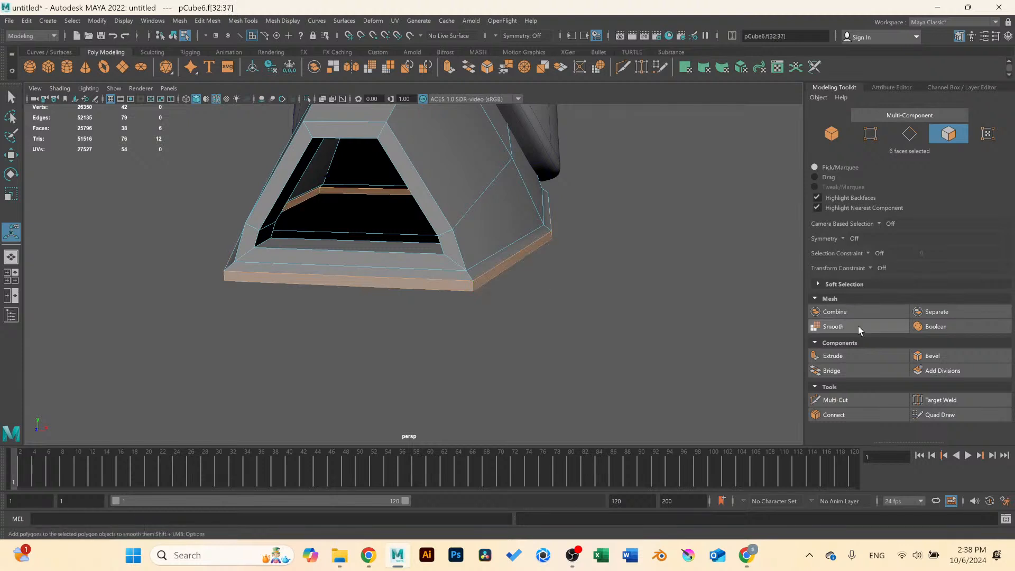
{"action": "left_click", "coordinate": [933, 355]}
Bevel the six rim faces around the front opening with Fraction 0.5 and return to object selection.
{"action": "left_click_drag", "start_coordinate": [476, 233], "coordinate": [341, 313], "text": "alt"}
{"action": "left_click", "coordinate": [297, 317]}
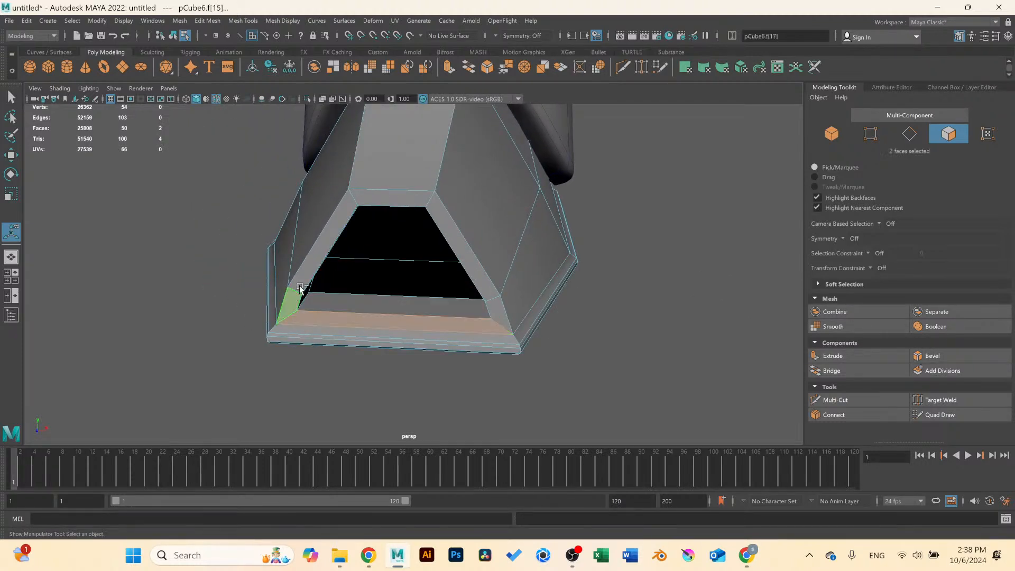
{"action": "left_click", "coordinate": [288, 301], "text": "shift"}
{"action": "left_click", "coordinate": [378, 212], "text": "shift"}
{"action": "left_click", "coordinate": [455, 237], "text": "shift"}
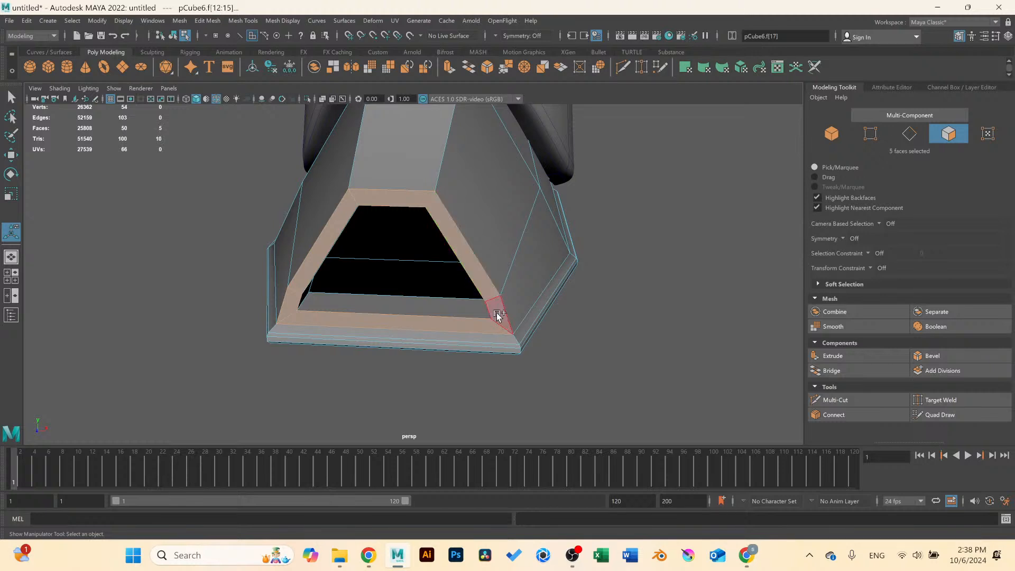
{"action": "left_click", "coordinate": [933, 355]}
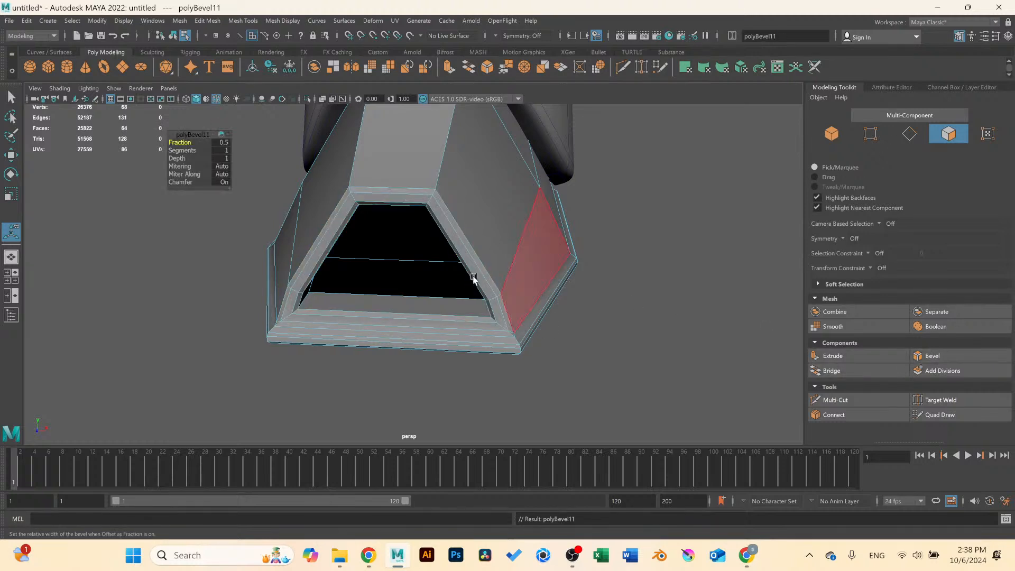
{"action": "left_click_drag", "start_coordinate": [476, 277], "coordinate": [363, 265], "text": "alt"}
{"action": "right_click_drag", "start_coordinate": [339, 222], "coordinate": [280, 354]}
{"action": "left_click", "coordinate": [279, 353]}
{"action": "left_click_drag", "start_coordinate": [279, 354], "coordinate": [365, 252], "text": "alt"}
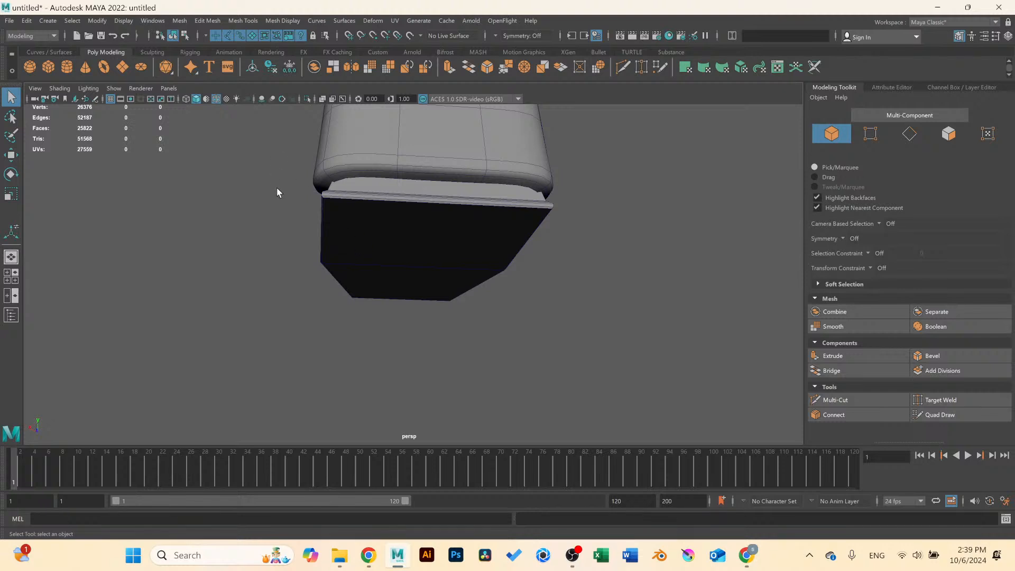
Insert two evenly spaced edge loops lengthwise through the foot using the Multiple edge loops option.
{"action": "scroll", "coordinate": [513, 244], "scroll_direction": "down", "scroll_amount": 5}
{"action": "scroll", "coordinate": [416, 260], "scroll_direction": "up", "scroll_amount": 4}
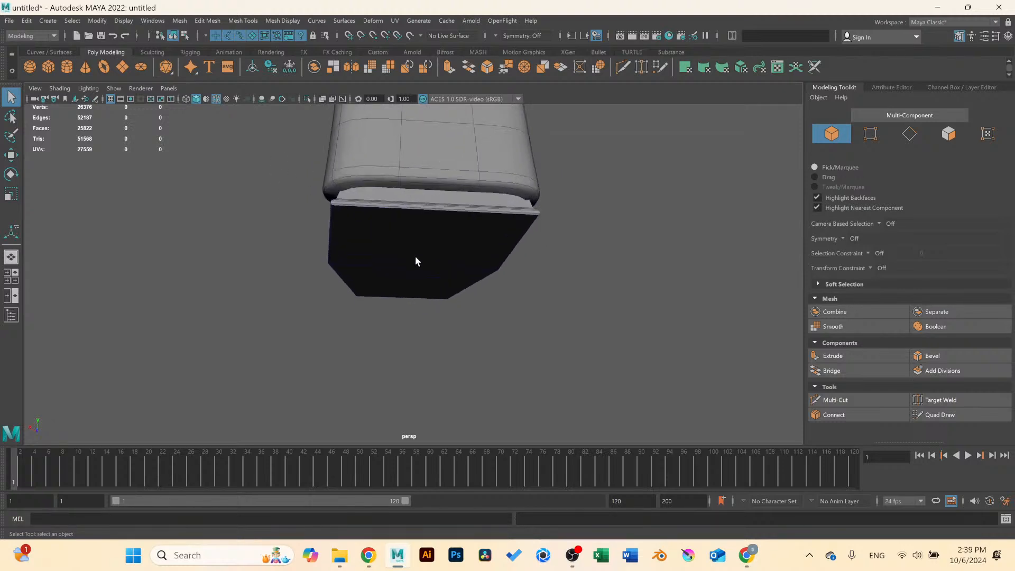
{"action": "middle_click_drag", "start_coordinate": [414, 256], "coordinate": [359, 268], "text": "alt"}
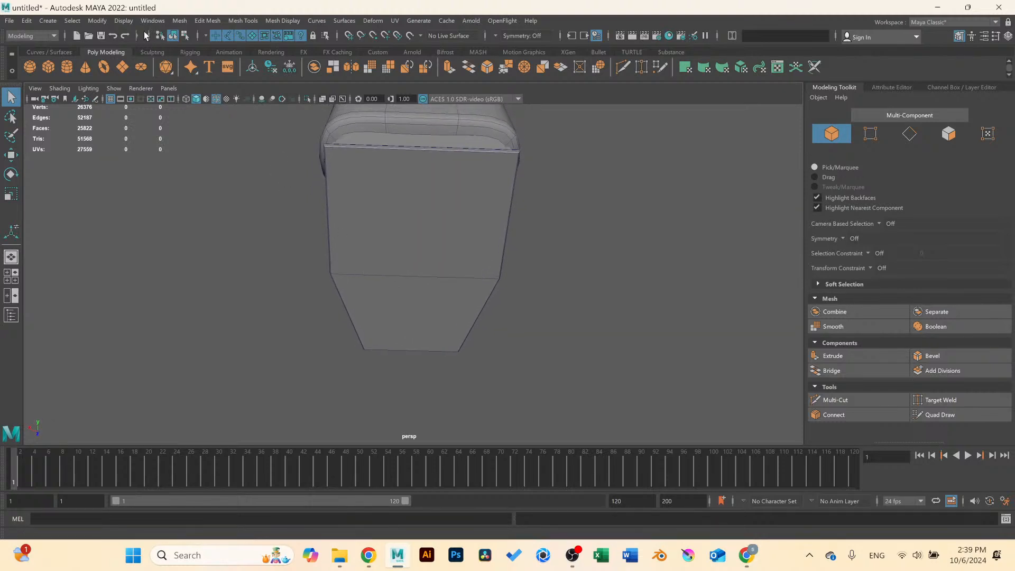
{"action": "left_click", "coordinate": [125, 20]}
{"action": "mouse_move", "coordinate": [207, 21]}
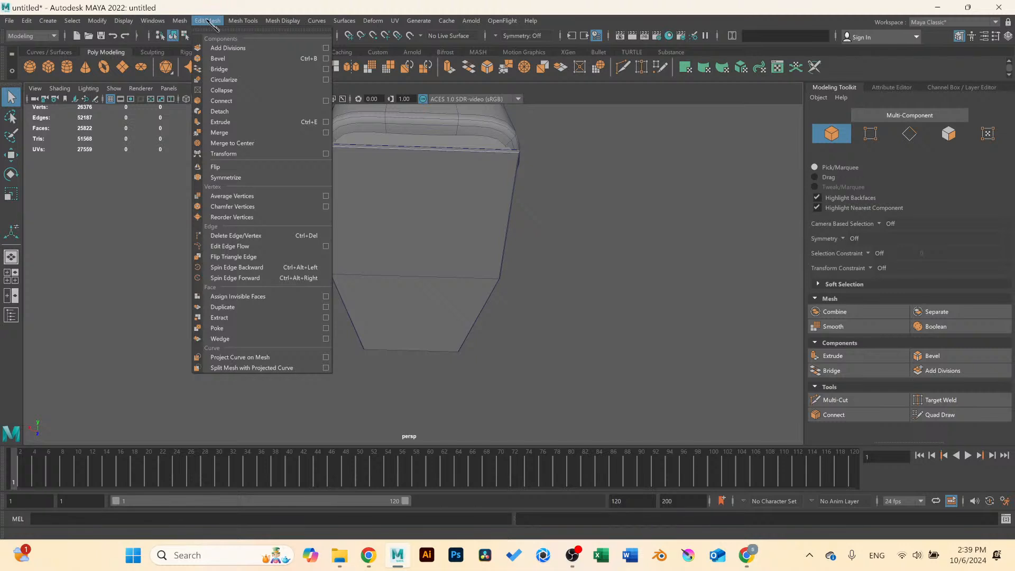
{"action": "mouse_move", "coordinate": [243, 21]}
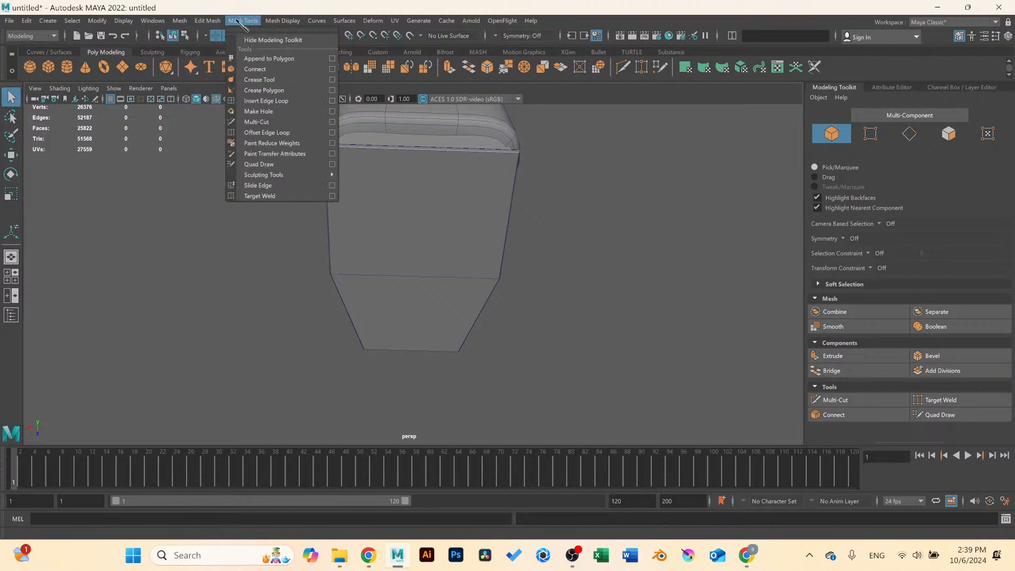
{"action": "left_click", "coordinate": [332, 101]}
{"action": "left_click", "coordinate": [393, 150]}
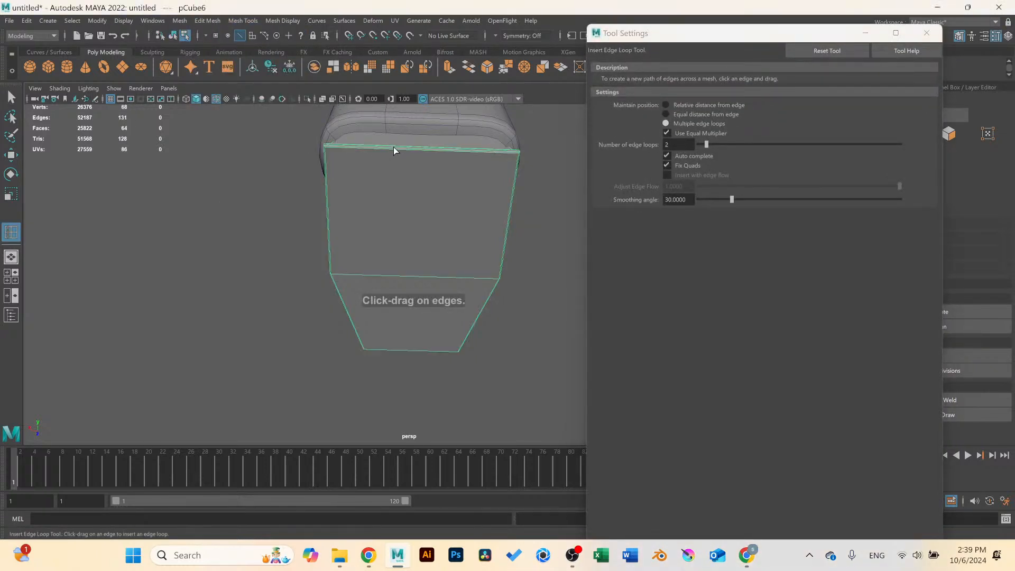
{"action": "left_click_drag", "start_coordinate": [399, 153], "coordinate": [398, 169], "text": "alt"}
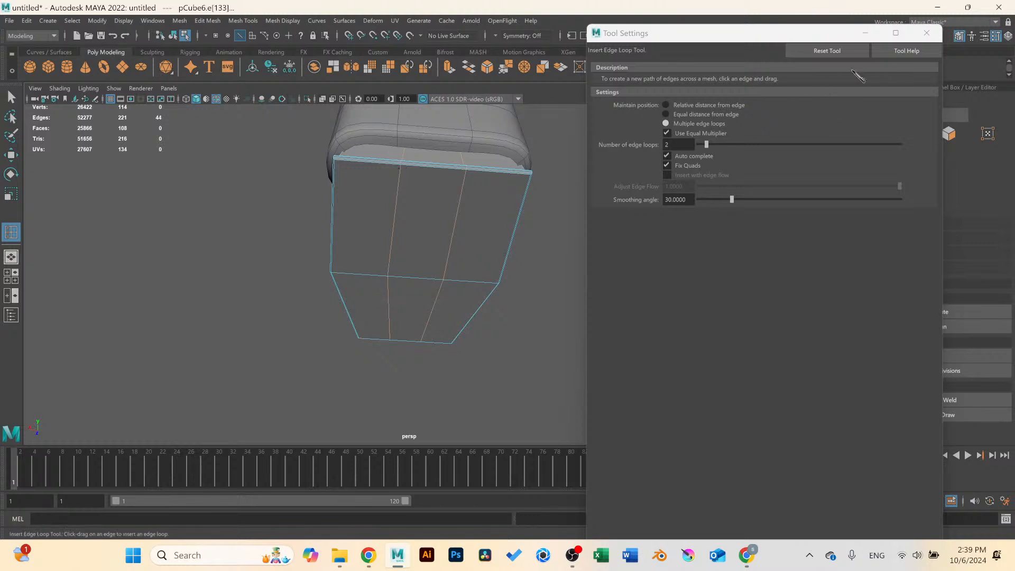
{"action": "left_click", "coordinate": [927, 34]}
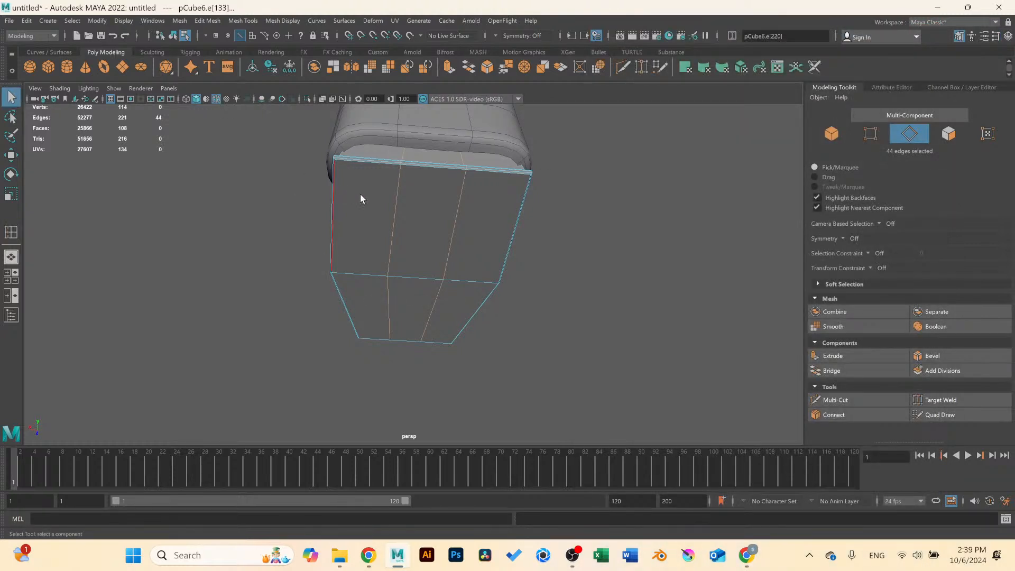
Move the outer corner vertices at the foot's heel forward to round off the heel.
{"action": "right_click_drag", "start_coordinate": [360, 198], "coordinate": [332, 155]}
{"action": "left_click_drag", "start_coordinate": [334, 153], "coordinate": [245, 202], "text": "alt"}
{"action": "left_click_drag", "start_coordinate": [425, 193], "coordinate": [582, 199], "text": "alt"}
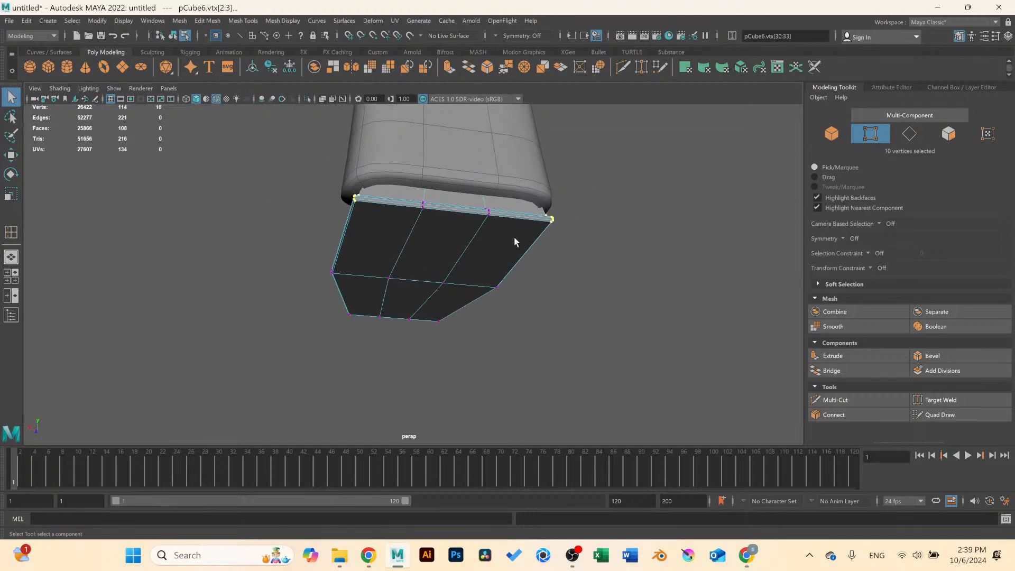
{"action": "key", "text": "w"}
{"action": "left_click_drag", "start_coordinate": [519, 231], "coordinate": [540, 225], "text": "alt"}
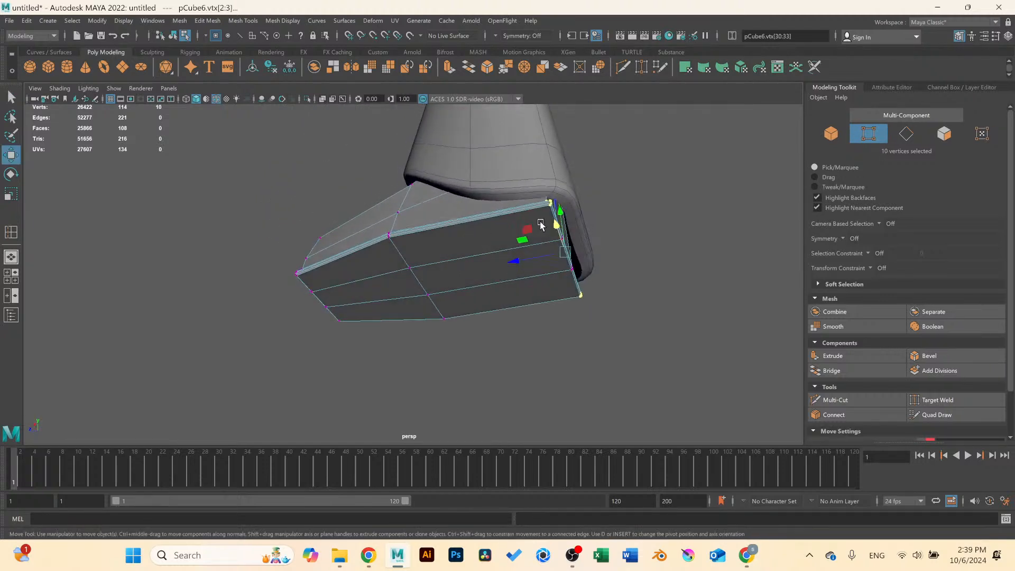
{"action": "left_click_drag", "start_coordinate": [522, 264], "coordinate": [545, 248]}
{"action": "right_click_drag", "start_coordinate": [416, 241], "coordinate": [453, 219]}
{"action": "left_click", "coordinate": [478, 224]}
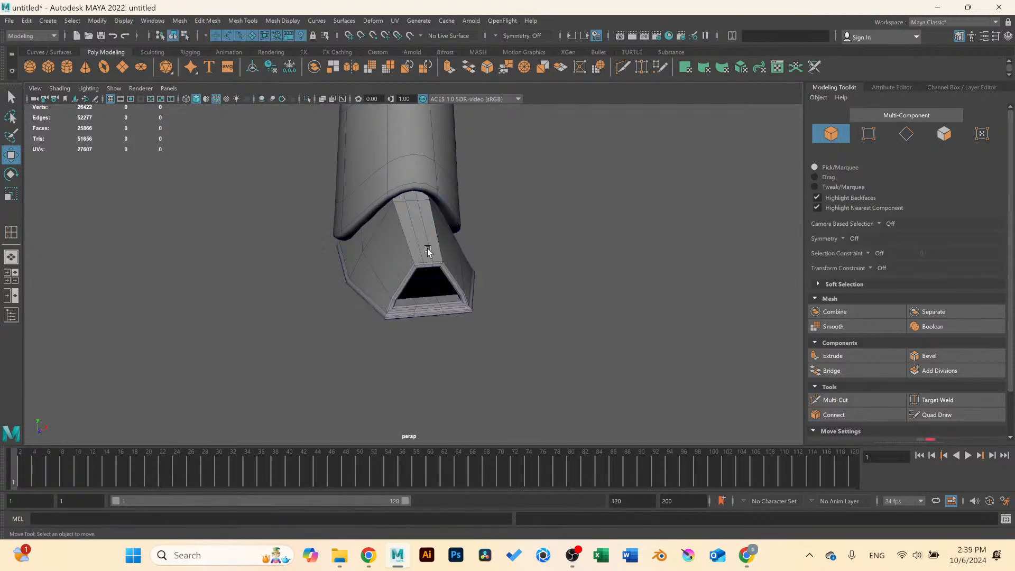
Preview the foot in smooth mesh display and return it to the unsmoothed display.
{"action": "left_click", "coordinate": [427, 248]}
{"action": "key", "text": "3"}
{"action": "left_click", "coordinate": [562, 251]}
{"action": "scroll", "coordinate": [476, 260], "scroll_direction": "down", "scroll_amount": 3}
{"action": "left_click_drag", "start_coordinate": [445, 260], "coordinate": [273, 141], "text": "alt"}
{"action": "left_click", "coordinate": [415, 260]}
{"action": "key", "text": "1"}
{"action": "left_click", "coordinate": [624, 270]}
{"action": "scroll", "coordinate": [486, 263], "scroll_direction": "down", "scroll_amount": 2}
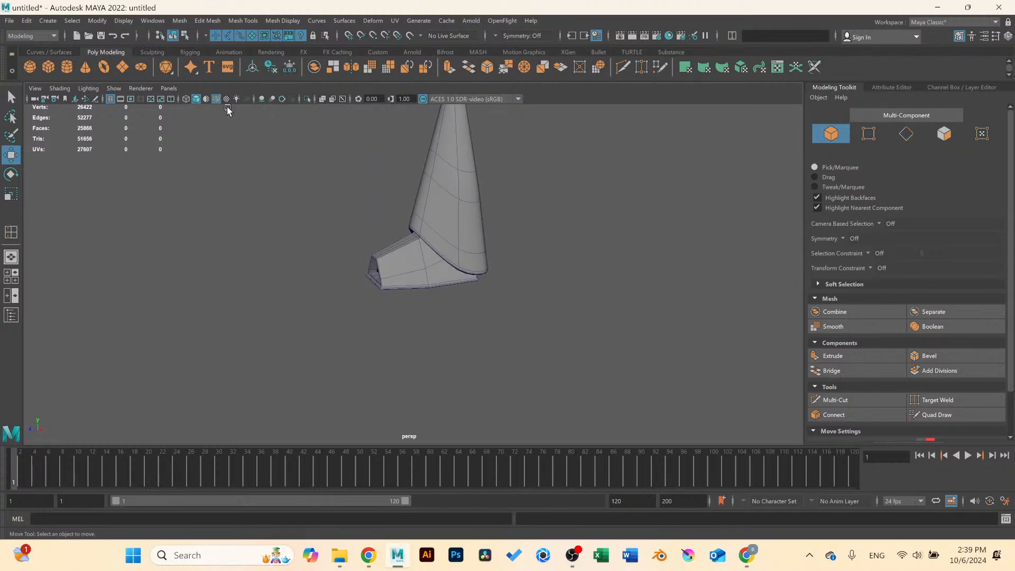
Insert an edge loop across the front part of the foot, between the toe and the ankle, with Multi-Cut.
{"action": "left_click_drag", "start_coordinate": [308, 197], "coordinate": [416, 267], "text": "alt"}
{"action": "scroll", "coordinate": [417, 270], "scroll_direction": "up", "scroll_amount": 2}
{"action": "left_click", "coordinate": [418, 277]}
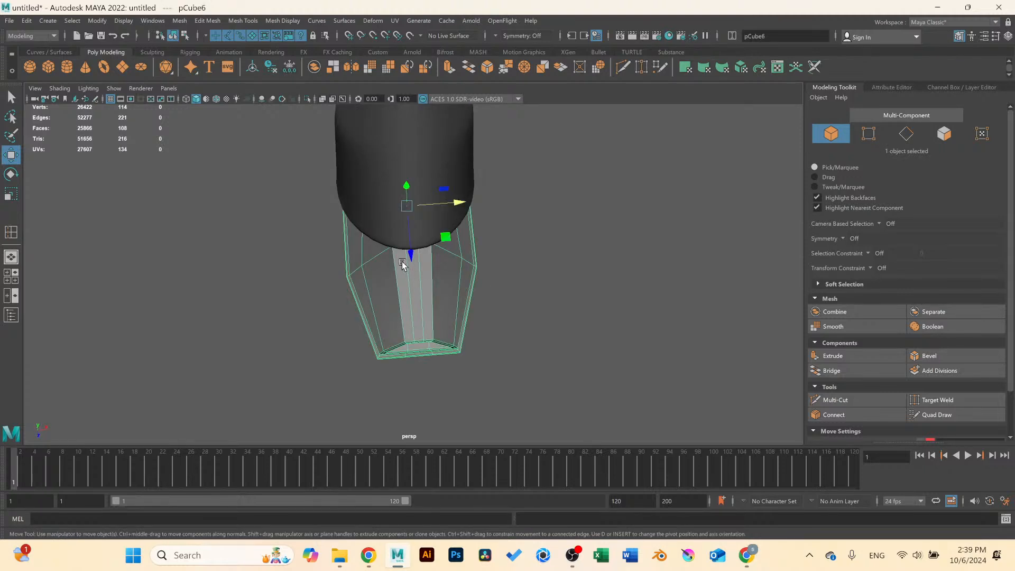
{"action": "scroll", "coordinate": [403, 265], "scroll_direction": "up", "scroll_amount": 1}
{"action": "right_click", "coordinate": [412, 283]}
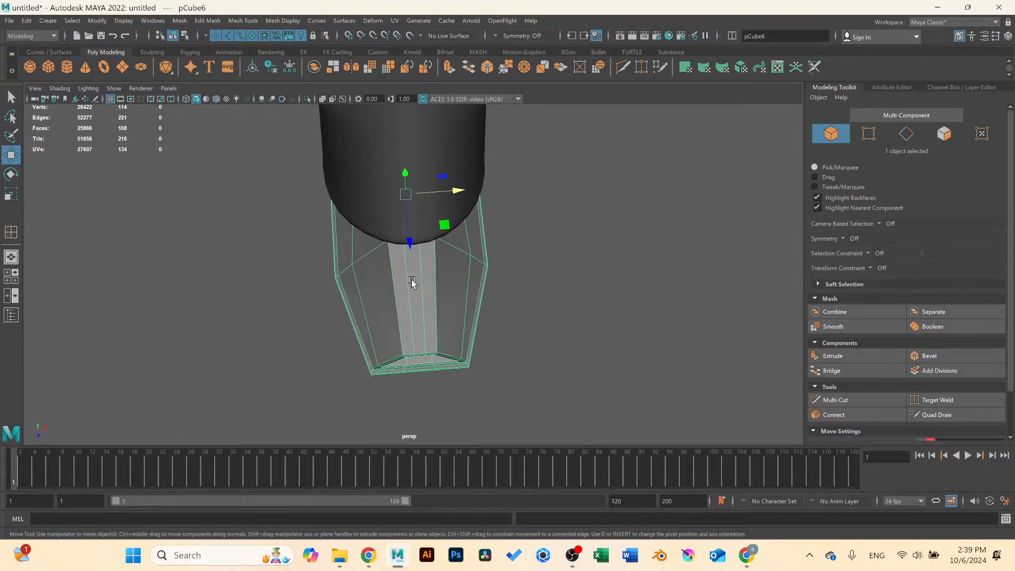
{"action": "left_click", "coordinate": [846, 401]}
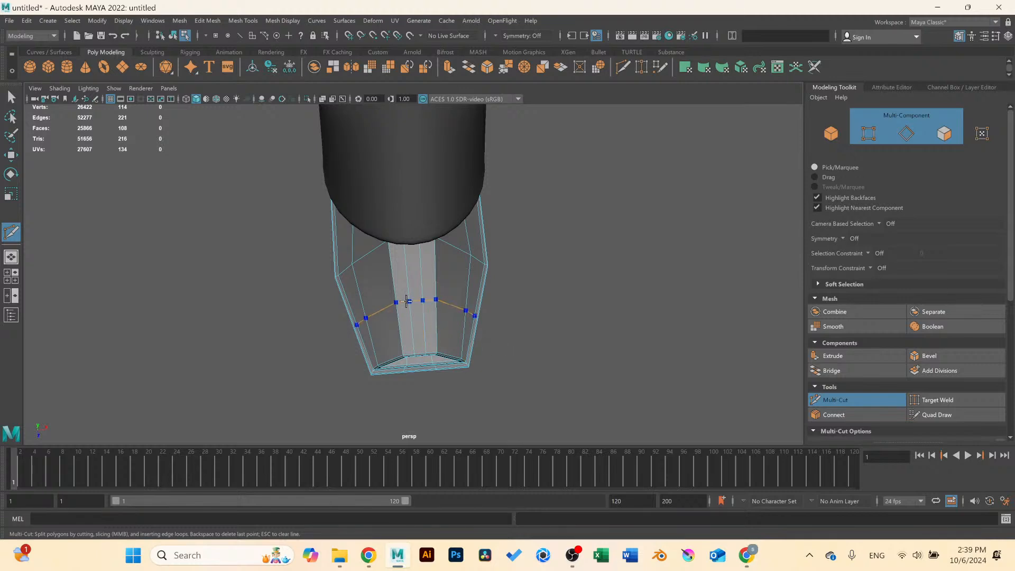
{"action": "key", "text": "q"}
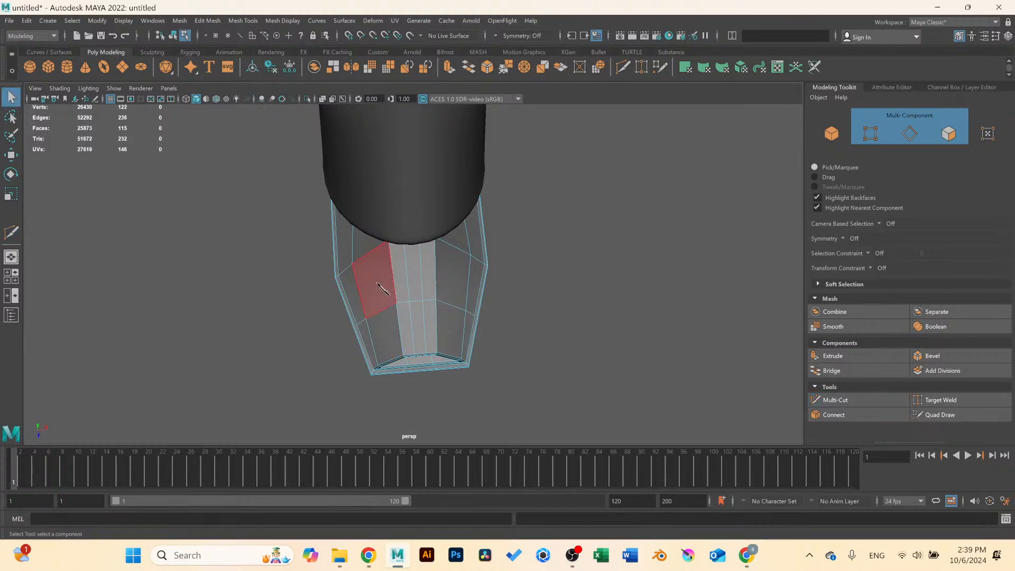
Try to scale the outer vertices on both sides of the foot's front edge loop apart in the top view.
{"action": "right_click_drag", "start_coordinate": [383, 290], "coordinate": [341, 295]}
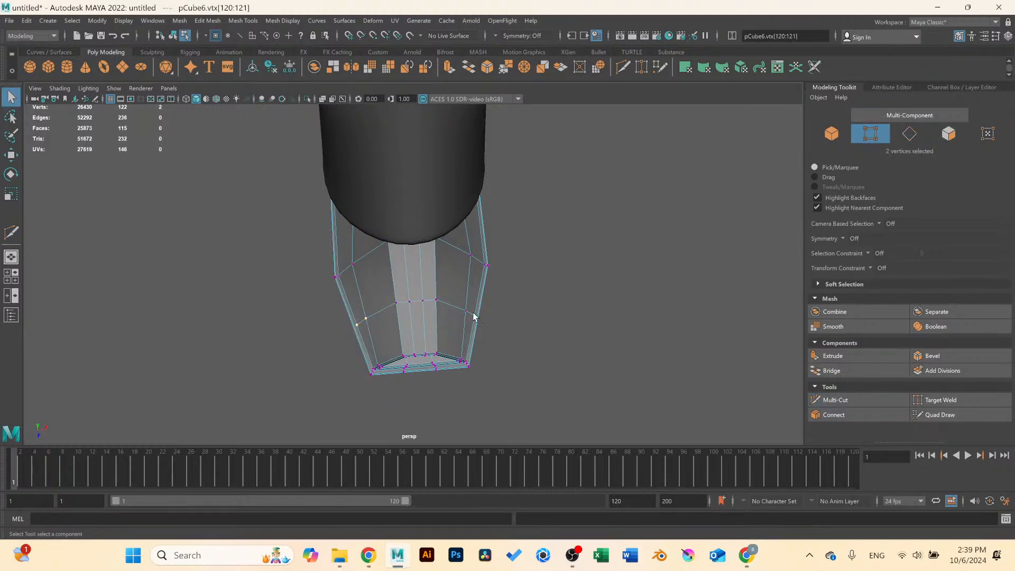
{"action": "key", "text": "space"}
{"action": "key", "text": "space"}
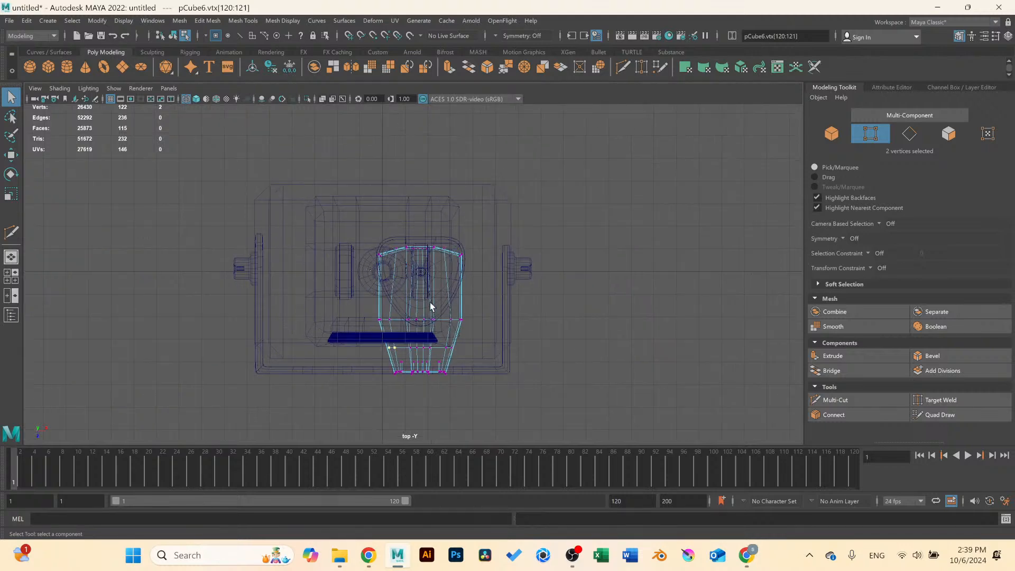
{"action": "scroll", "coordinate": [430, 302], "scroll_direction": "up", "scroll_amount": 6}
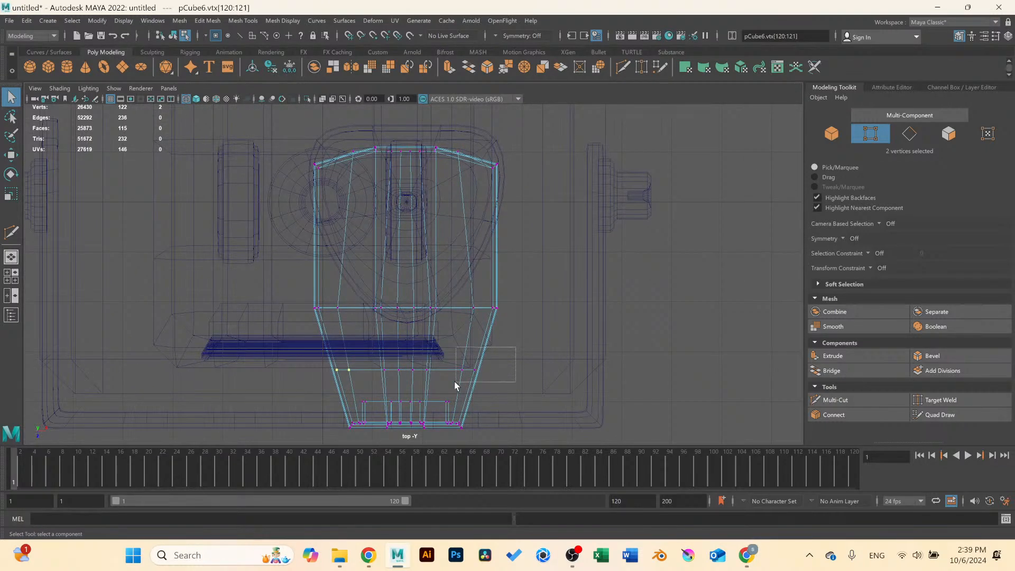
{"action": "key", "text": "r"}
{"action": "left_click_drag", "start_coordinate": [454, 379], "coordinate": [454, 373]}
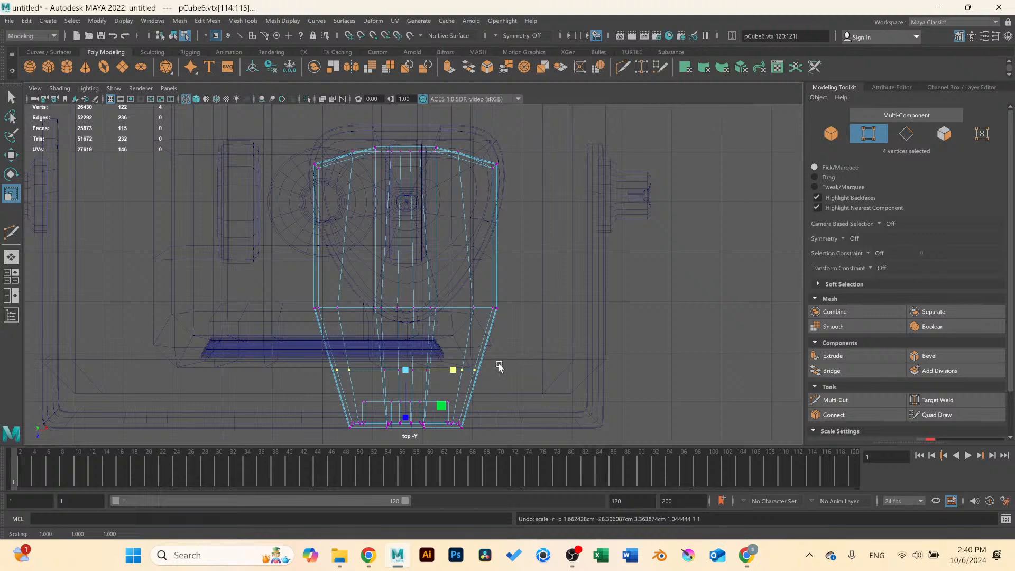
Undo the edge loop inserted across the front part of the foot.
{"action": "key", "text": "space"}
{"action": "key", "text": "space"}
{"action": "left_click_drag", "start_coordinate": [419, 288], "coordinate": [398, 290], "text": "alt"}
{"action": "key", "text": "ctrl+z"}
{"action": "key", "text": "ctrl+z"}
{"action": "key", "text": "ctrl+z"}
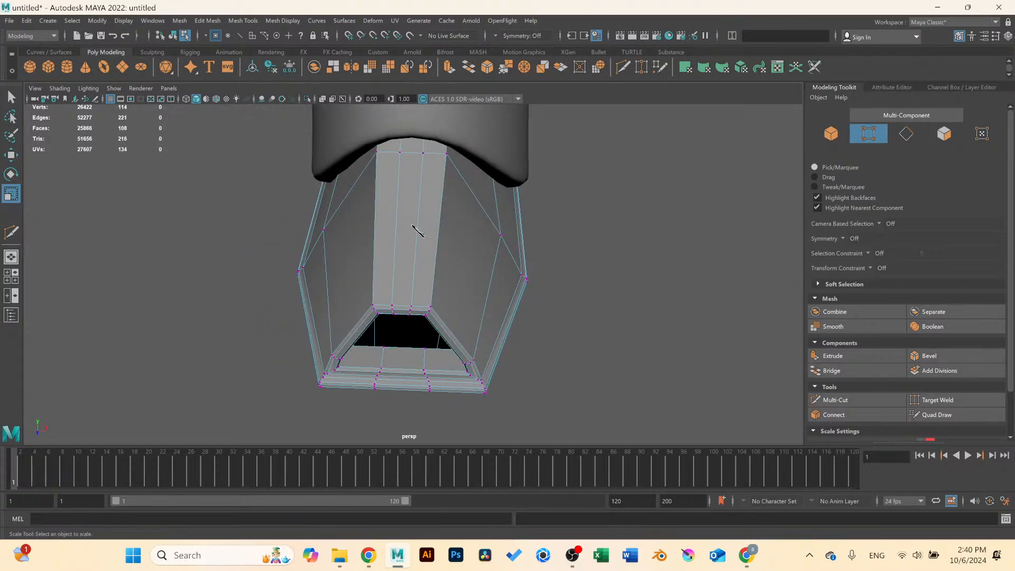
Create a polygon cube and move it in the top view to the front end of the foot.
{"action": "key", "text": "F8"}
{"action": "left_click", "coordinate": [46, 67]}
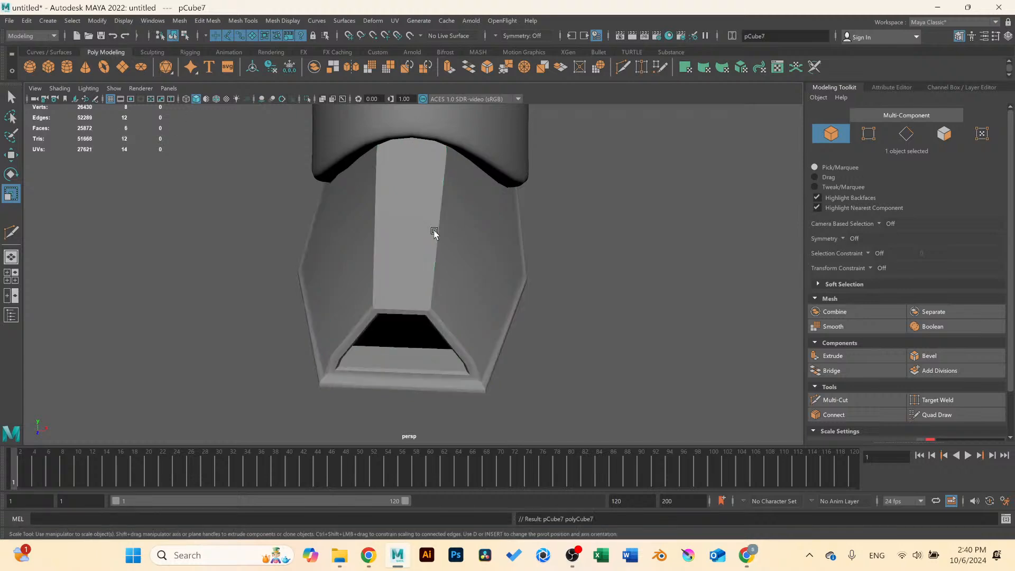
{"action": "key", "text": "w"}
{"action": "scroll", "coordinate": [434, 233], "scroll_direction": "down", "scroll_amount": 10}
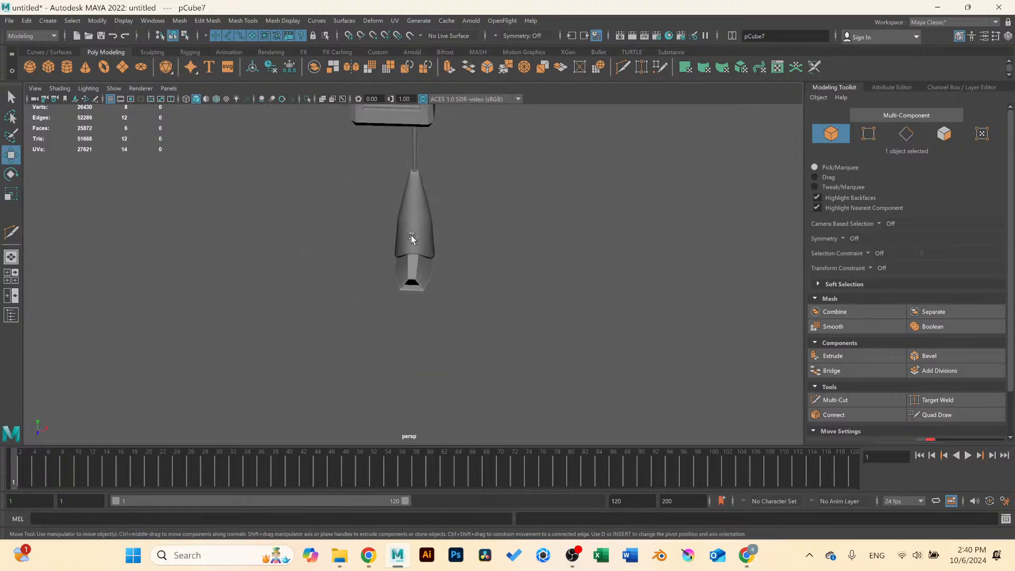
{"action": "key", "text": "space"}
{"action": "key", "text": "space"}
{"action": "scroll", "coordinate": [318, 184], "scroll_direction": "down", "scroll_amount": 5}
{"action": "middle_click_drag", "start_coordinate": [432, 296], "coordinate": [419, 247], "text": "alt"}
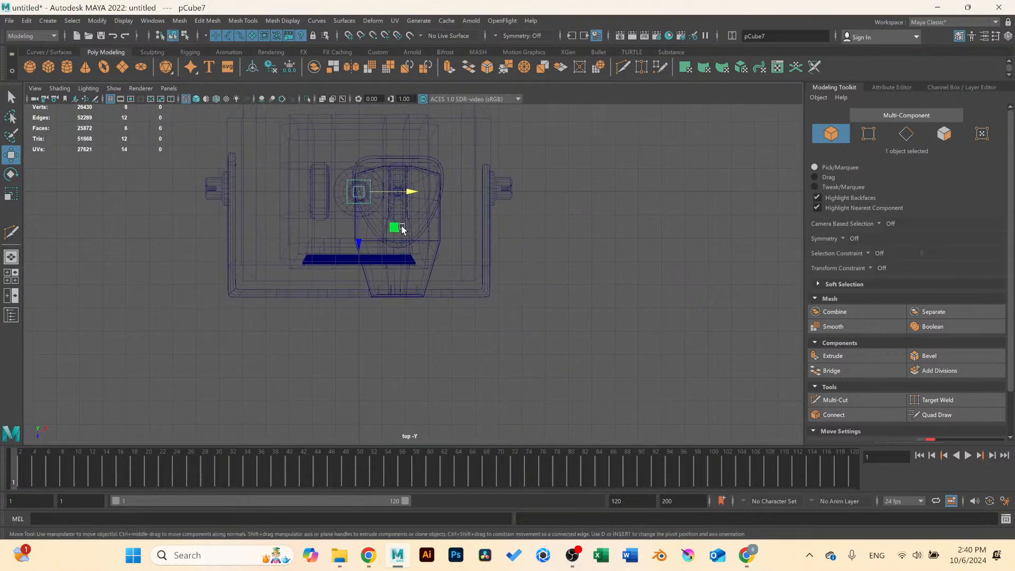
{"action": "left_click_drag", "start_coordinate": [399, 231], "coordinate": [414, 251]}
Lower the cube to the height of the foot's front opening, at about Y -28.
{"action": "key", "text": "space"}
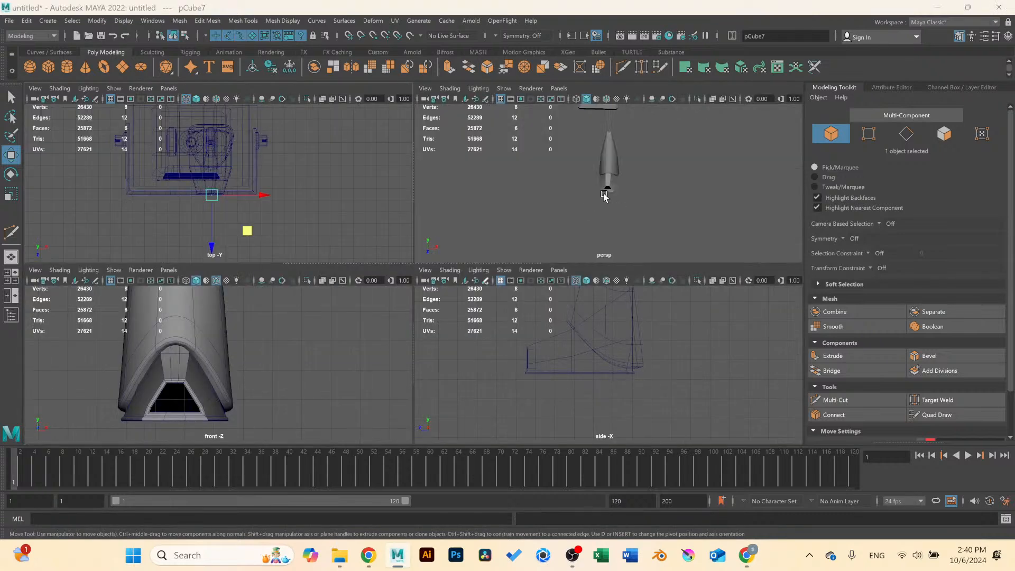
{"action": "key", "text": "space"}
{"action": "left_click_drag", "start_coordinate": [553, 249], "coordinate": [448, 199], "text": "alt"}
{"action": "scroll", "coordinate": [448, 198], "scroll_direction": "down", "scroll_amount": 7}
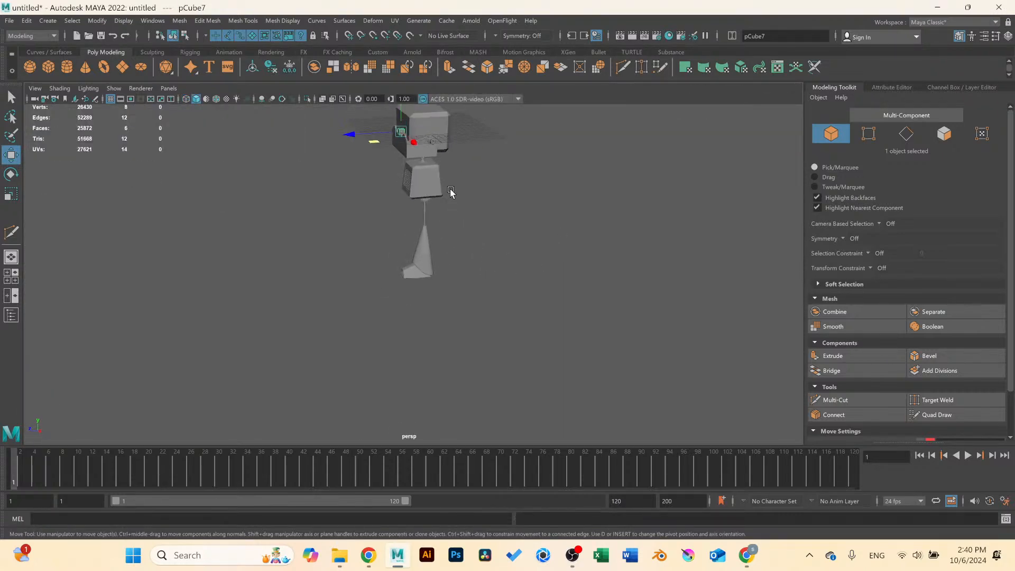
{"action": "middle_click_drag", "start_coordinate": [451, 192], "coordinate": [453, 216], "text": "alt"}
{"action": "left_click_drag", "start_coordinate": [405, 112], "coordinate": [398, 212]}
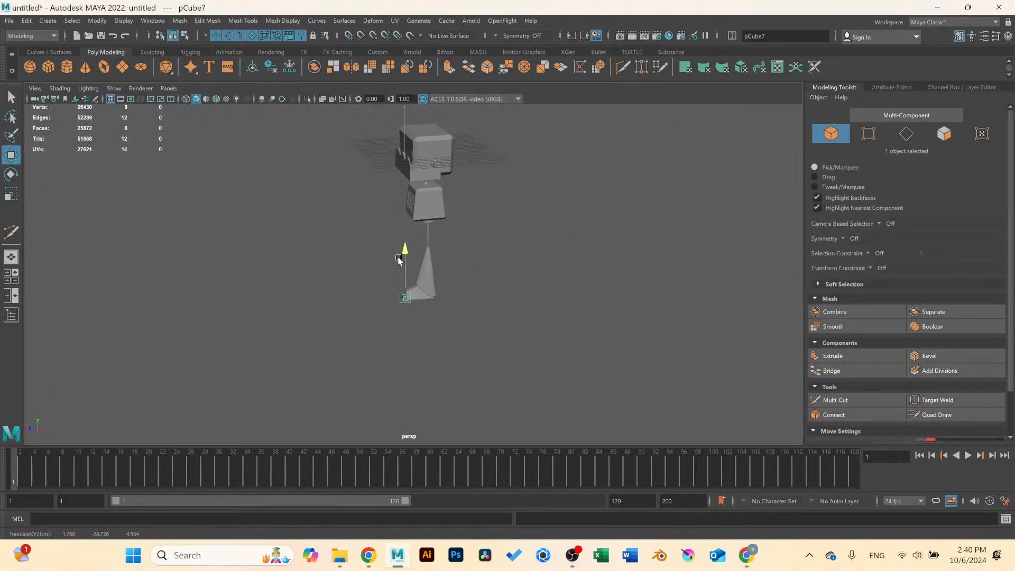
{"action": "key", "text": "space"}
{"action": "key", "text": "space"}
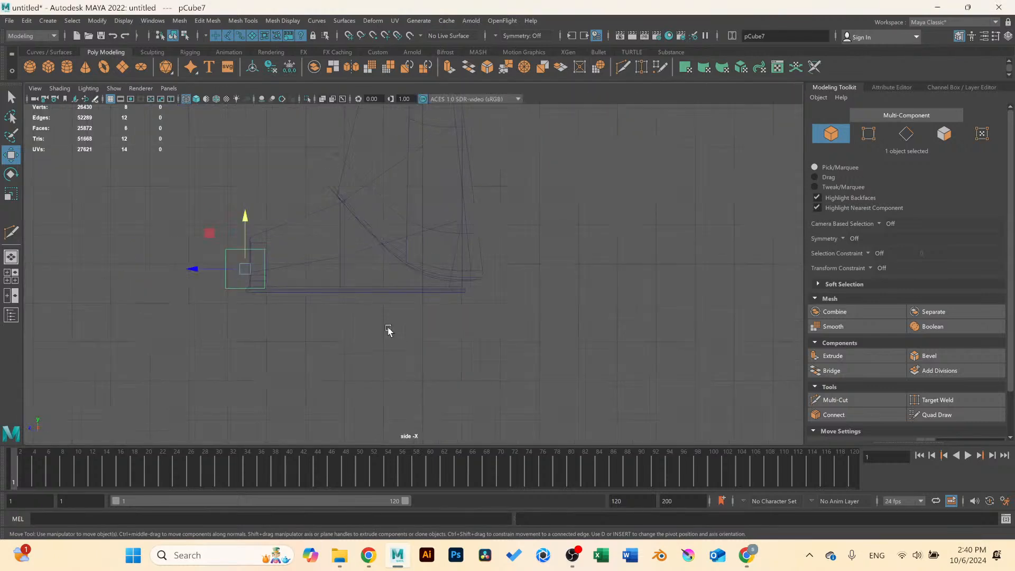
{"action": "left_click_drag", "start_coordinate": [215, 220], "coordinate": [214, 214]}
{"action": "key", "text": "w"}
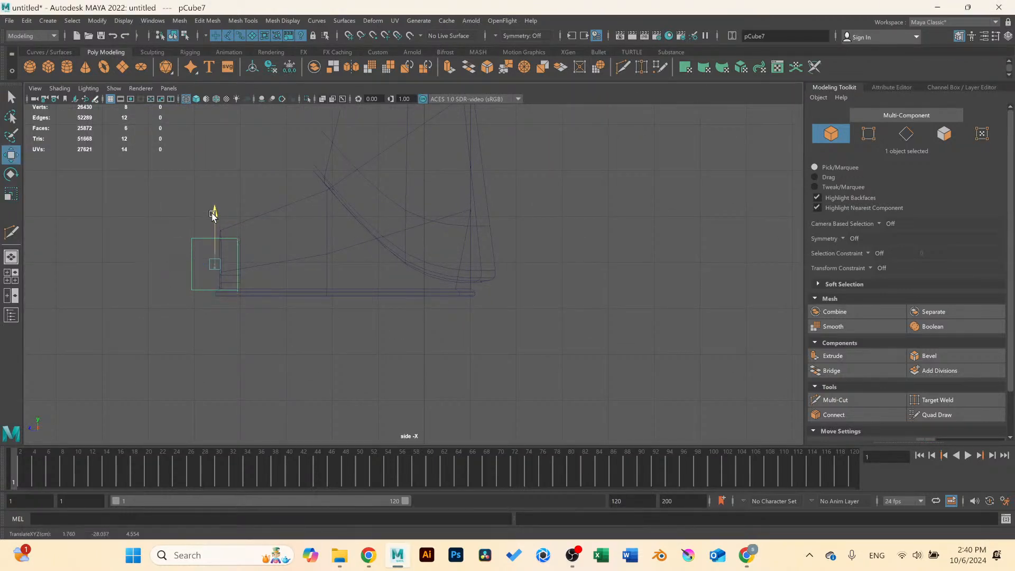
Centre the cube across the foot at about X 1.69 and move it forward to about Z 4.82.
{"action": "key", "text": "space"}
{"action": "key", "text": "space"}
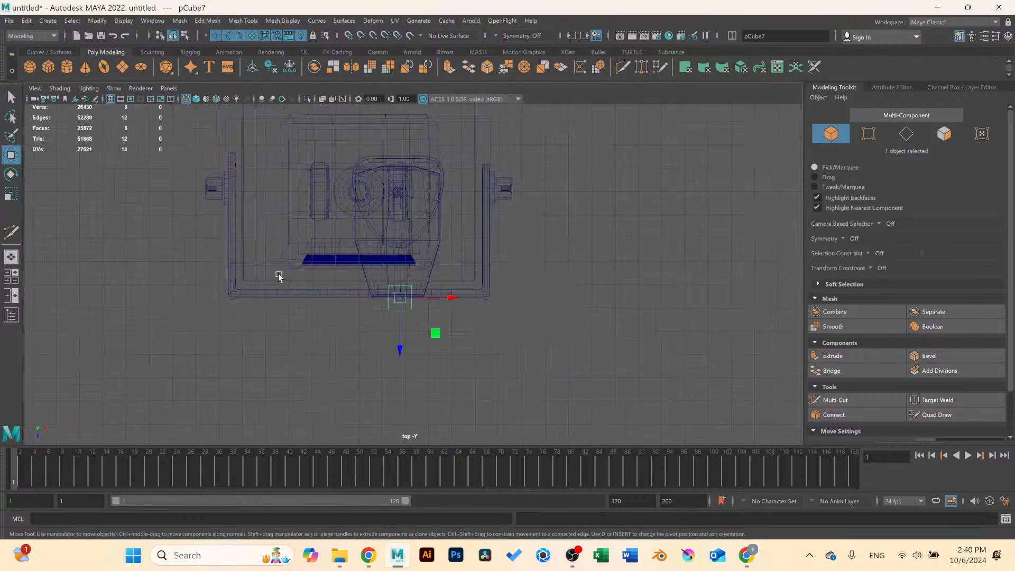
{"action": "scroll", "coordinate": [432, 326], "scroll_direction": "up", "scroll_amount": 2}
{"action": "left_click_drag", "start_coordinate": [442, 312], "coordinate": [442, 313]}
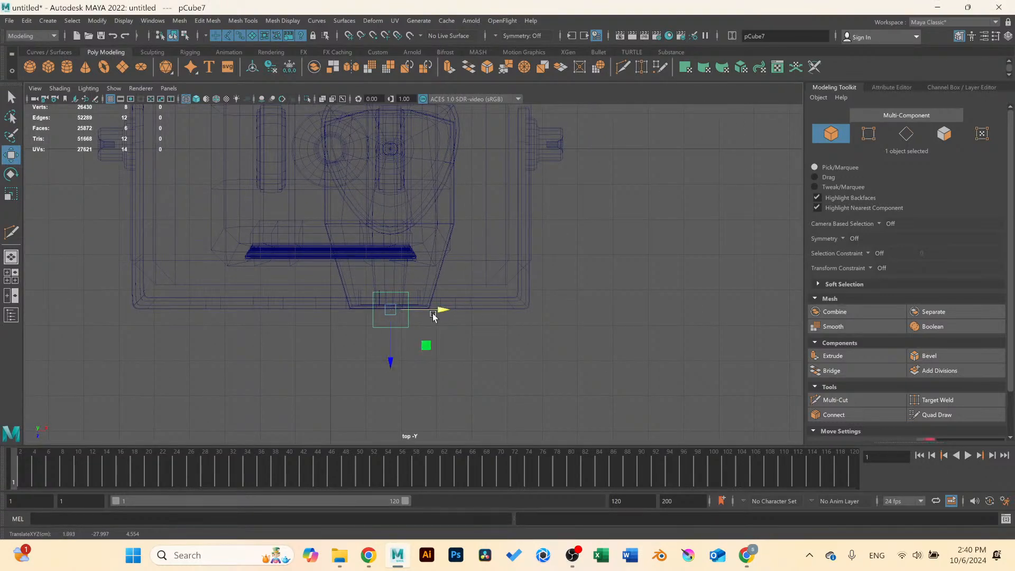
{"action": "left_click_drag", "start_coordinate": [389, 357], "coordinate": [391, 368]}
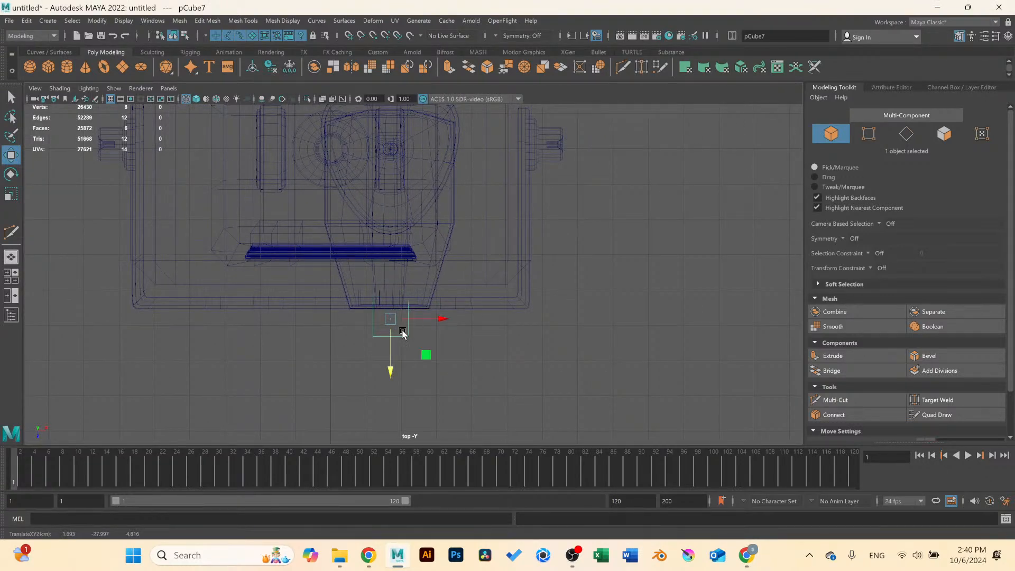
Scale the cube's rear vertices about 2.12 times wider to match the foot's front, and its front vertices about 1.11 times wider.
{"action": "scroll", "coordinate": [402, 332], "scroll_direction": "up", "scroll_amount": 2}
{"action": "right_click_drag", "start_coordinate": [405, 354], "coordinate": [360, 307]}
{"action": "left_click_drag", "start_coordinate": [328, 351], "coordinate": [447, 382]}
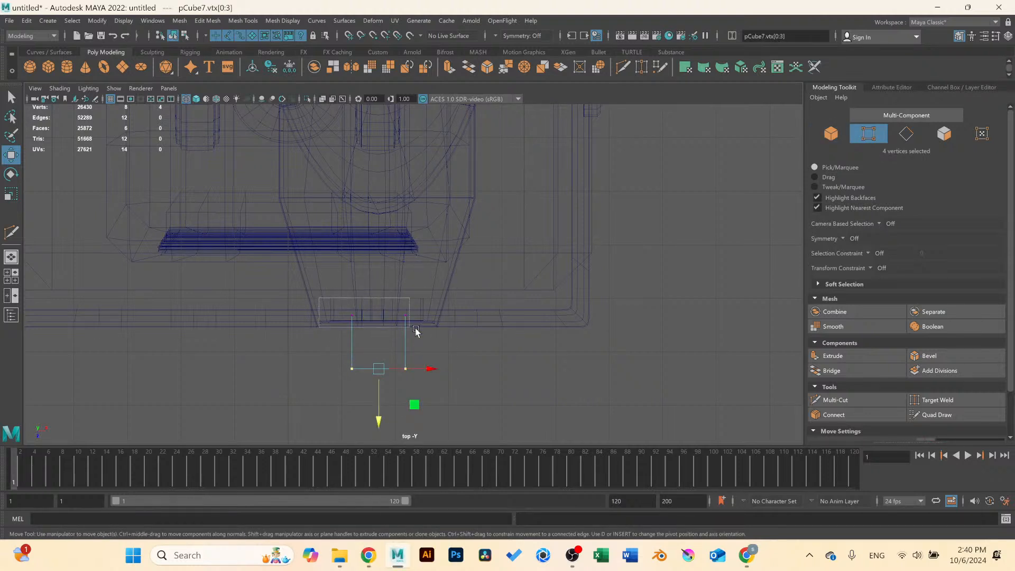
{"action": "left_click_drag", "start_coordinate": [417, 330], "coordinate": [481, 329]}
{"action": "key", "text": "r"}
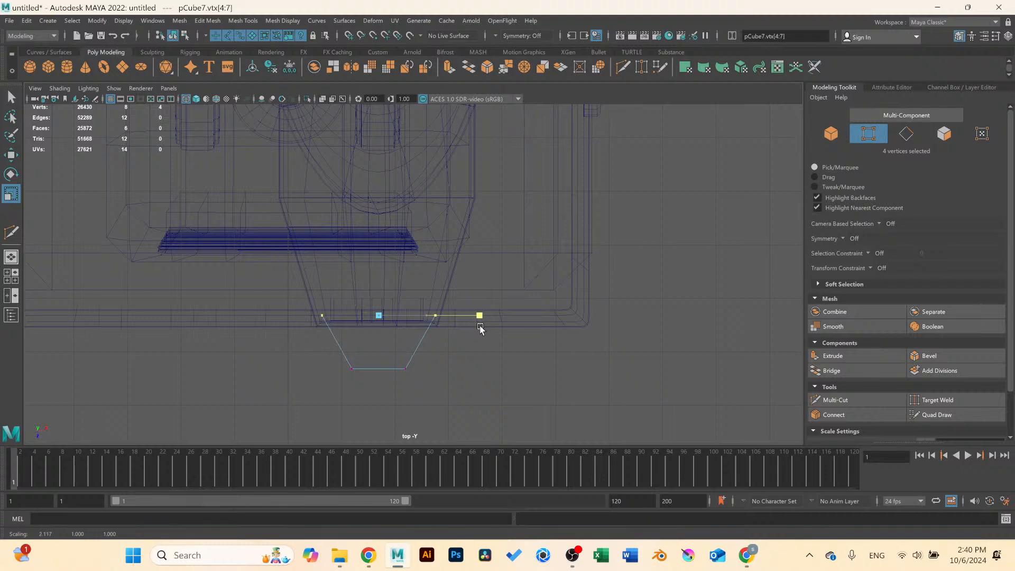
{"action": "left_click_drag", "start_coordinate": [326, 356], "coordinate": [432, 371]}
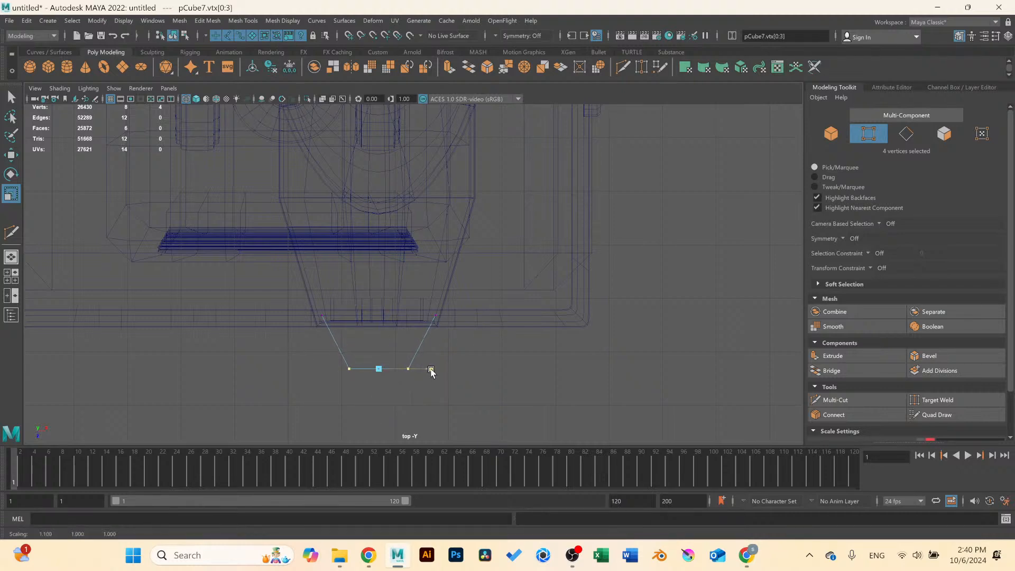
Scale the cube's four top vertices narrower to match the top edge of the foot's trapezoid opening.
{"action": "key", "text": "space"}
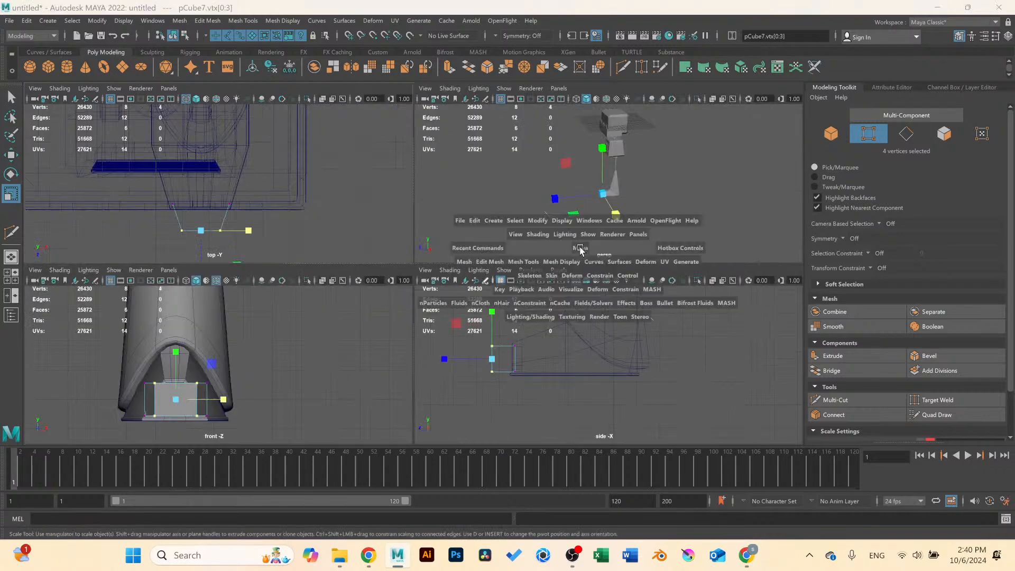
{"action": "key", "text": "space"}
{"action": "key", "text": "f"}
{"action": "scroll", "coordinate": [415, 331], "scroll_direction": "down", "scroll_amount": 5}
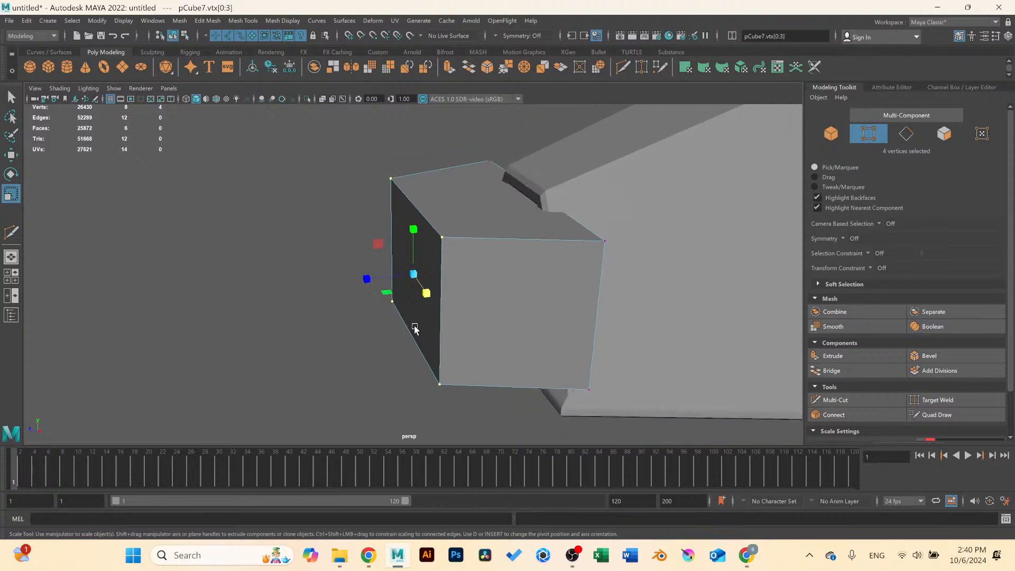
{"action": "left_click_drag", "start_coordinate": [419, 332], "coordinate": [543, 287], "text": "alt"}
{"action": "left_click_drag", "start_coordinate": [453, 267], "coordinate": [427, 262]}
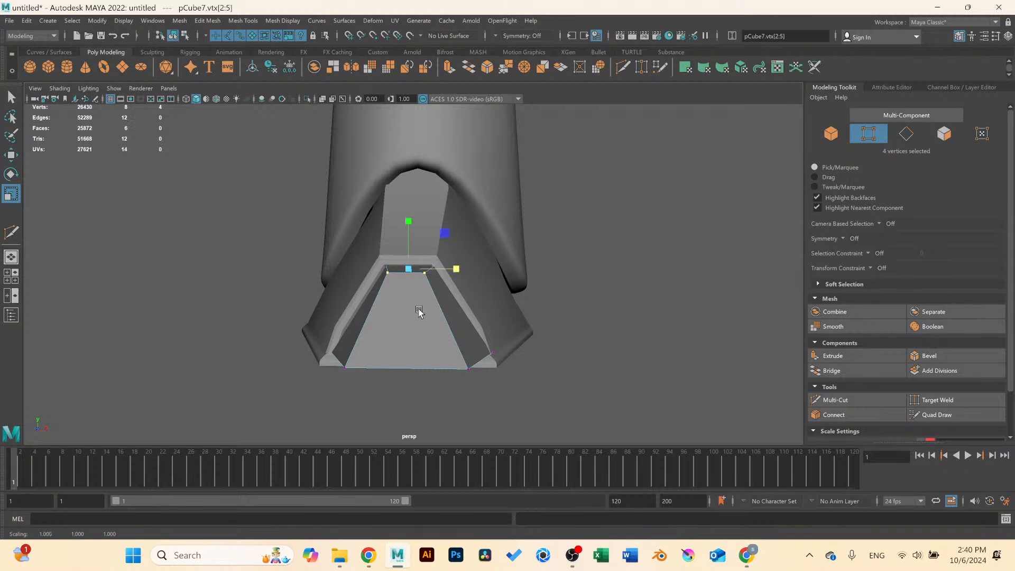
Lower the toe block's bottom vertices toward the sole and lower its top vertices slightly below the opening's upper edge.
{"action": "left_click_drag", "start_coordinate": [419, 312], "coordinate": [411, 285], "text": "alt"}
{"action": "left_click_drag", "start_coordinate": [283, 325], "coordinate": [509, 395]}
{"action": "left_click_drag", "start_coordinate": [511, 389], "coordinate": [451, 395], "text": "alt"}
{"action": "key", "text": "w"}
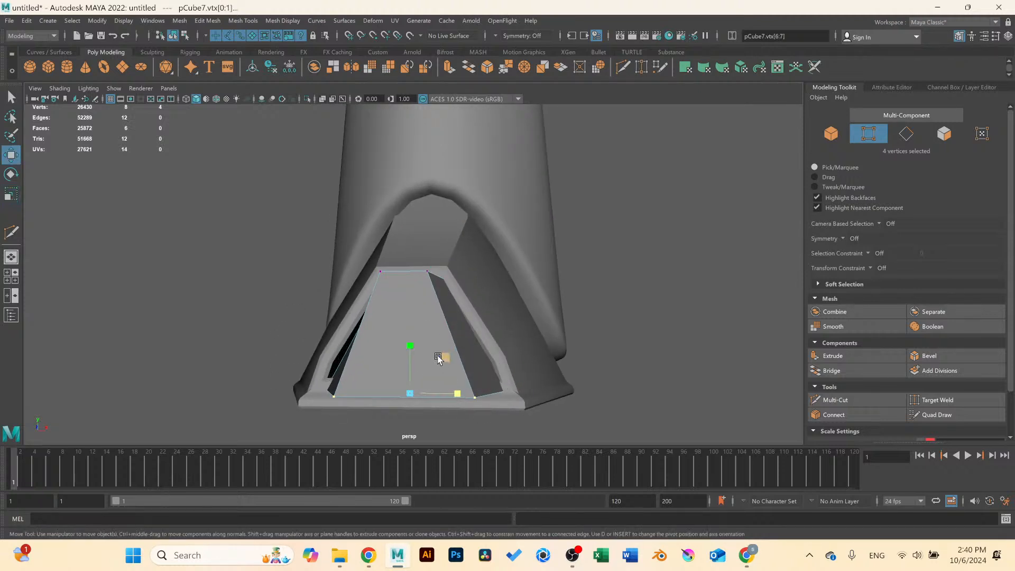
{"action": "left_click_drag", "start_coordinate": [408, 340], "coordinate": [425, 360]}
{"action": "left_click_drag", "start_coordinate": [341, 260], "coordinate": [486, 319]}
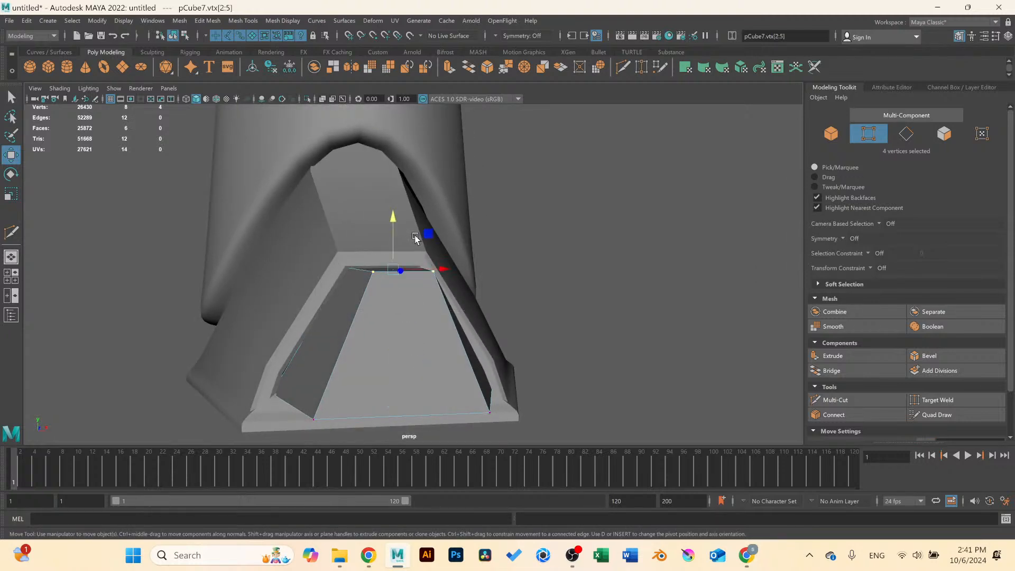
{"action": "left_click_drag", "start_coordinate": [390, 216], "coordinate": [389, 219]}
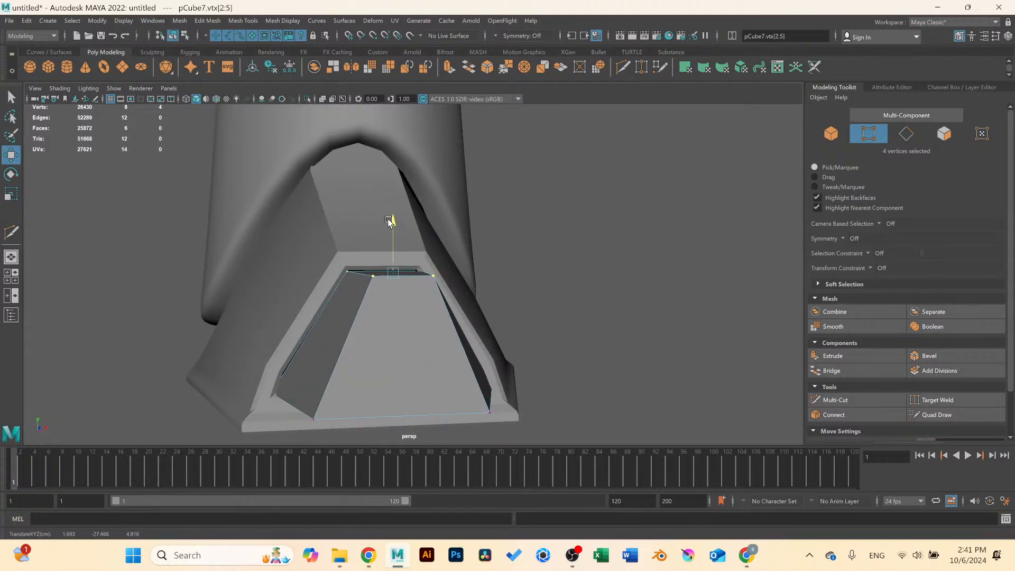
Insert an edge loop near the toe block's base with Multi-Cut and scale the loop's vertices wider.
{"action": "left_click", "coordinate": [836, 399]}
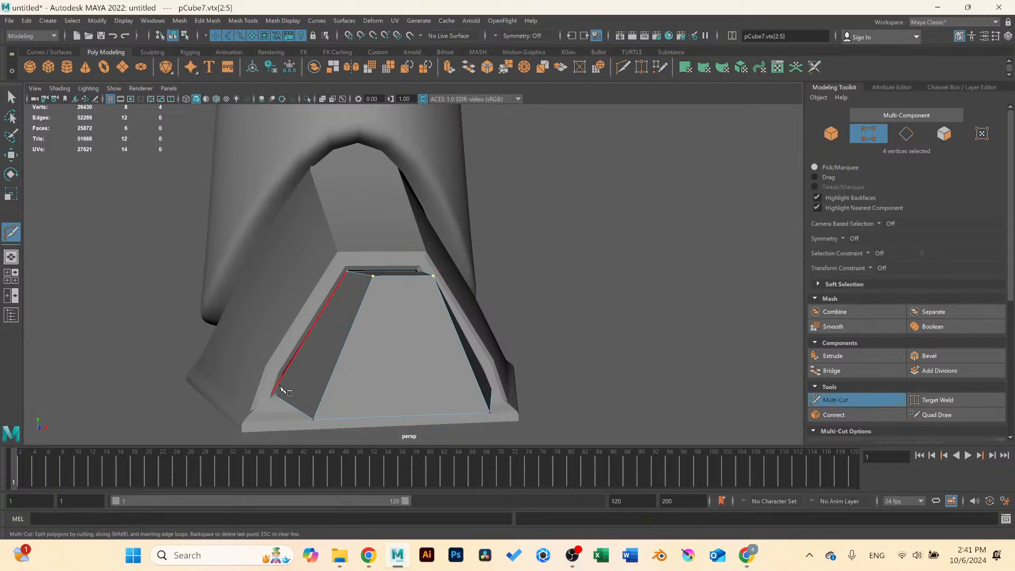
{"action": "left_click", "coordinate": [313, 387], "text": "ctrl"}
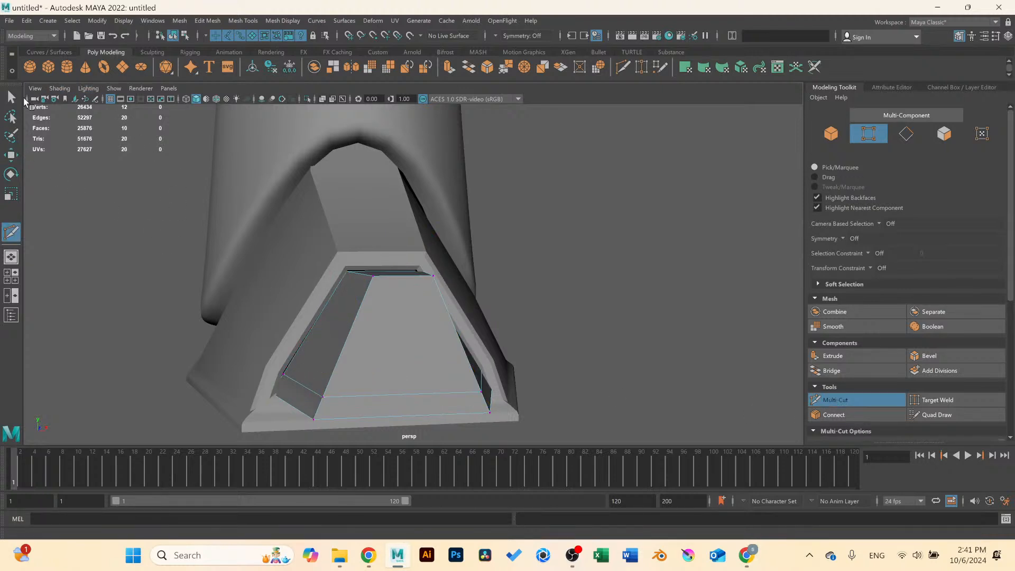
{"action": "left_click", "coordinate": [11, 97]}
{"action": "middle_click_drag", "start_coordinate": [338, 342], "coordinate": [344, 278], "text": "alt"}
{"action": "mouse_move", "coordinate": [355, 293]}
{"action": "left_mouse_down", "text": "alt"}
{"action": "mouse_move", "coordinate": [335, 288]}
{"action": "mouse_move", "coordinate": [345, 291]}
{"action": "left_mouse_up", "text": "alt"}
{"action": "left_click_drag", "start_coordinate": [271, 290], "coordinate": [535, 334]}
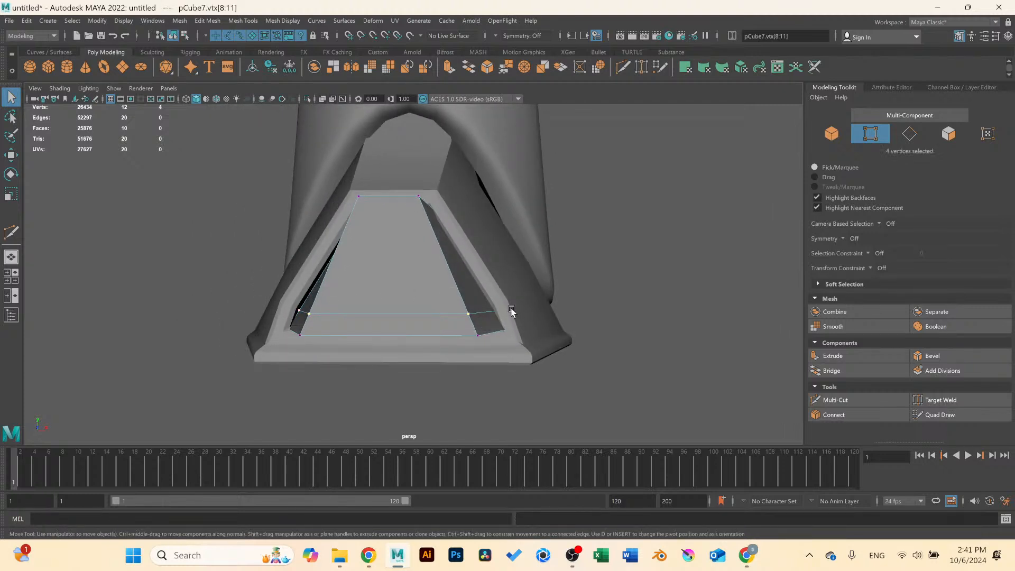
{"action": "key", "text": "w"}
{"action": "key", "text": "r"}
{"action": "left_click_drag", "start_coordinate": [447, 314], "coordinate": [447, 315]}
Lower the toe block's two front top vertices and pull them back toward the foot to slope the toe, and return to object selection.
{"action": "left_click_drag", "start_coordinate": [428, 236], "coordinate": [466, 281], "text": "alt"}
{"action": "left_click_drag", "start_coordinate": [385, 187], "coordinate": [463, 255]}
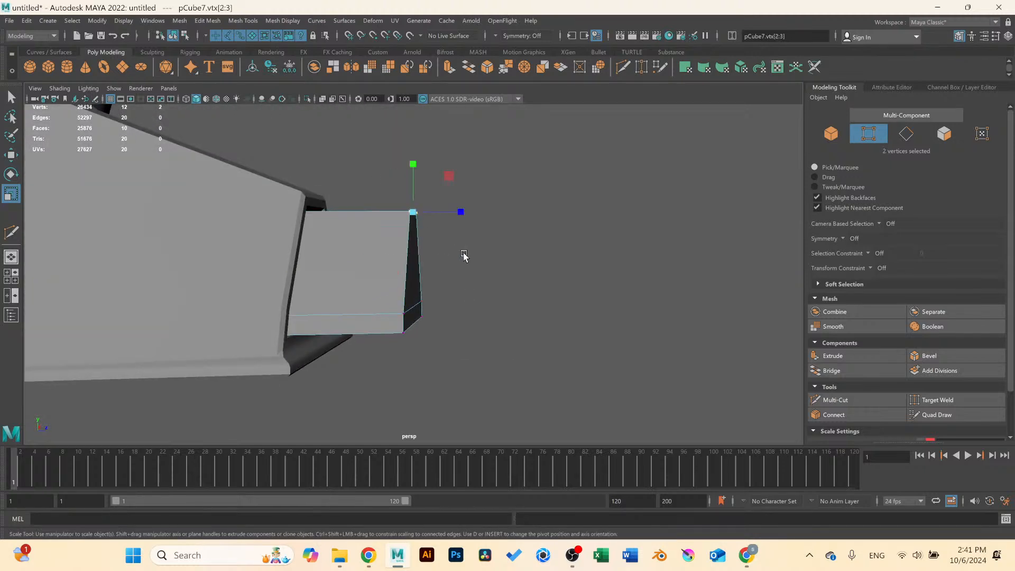
{"action": "key", "text": "w"}
{"action": "left_click_drag", "start_coordinate": [413, 165], "coordinate": [415, 221]}
{"action": "scroll", "coordinate": [436, 263], "scroll_direction": "down", "scroll_amount": 1}
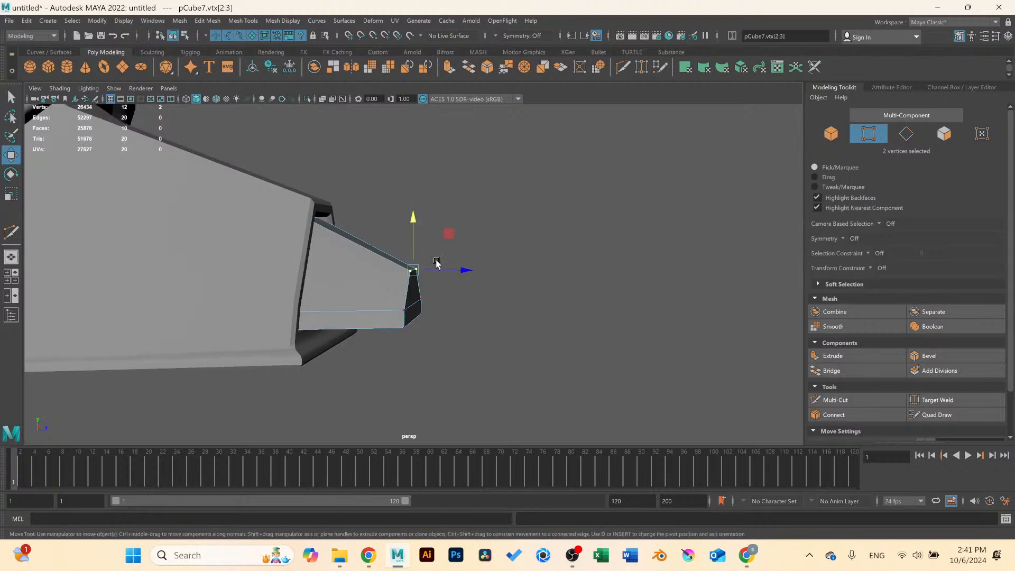
{"action": "left_click_drag", "start_coordinate": [466, 272], "coordinate": [252, 275]}
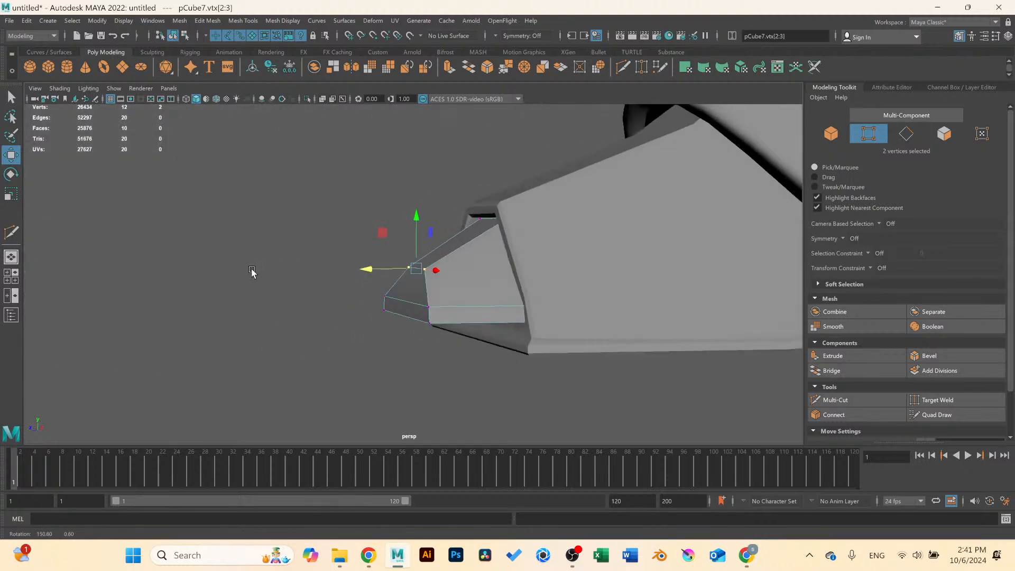
{"action": "right_click_drag", "start_coordinate": [445, 264], "coordinate": [469, 249]}
{"action": "left_click", "coordinate": [314, 207]}
{"action": "scroll", "coordinate": [314, 206], "scroll_direction": "down", "scroll_amount": 13}
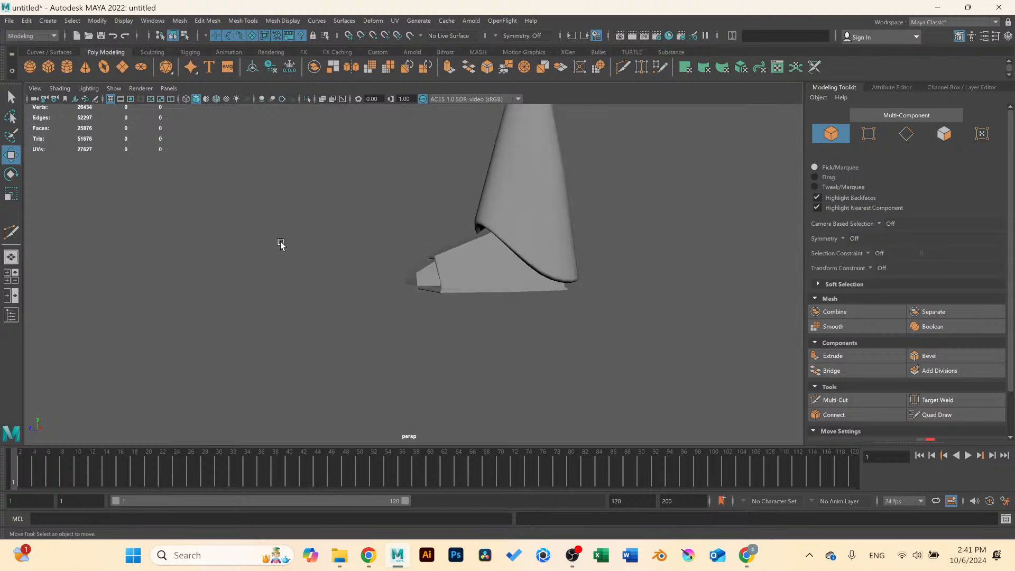
{"action": "left_click_drag", "start_coordinate": [279, 241], "coordinate": [396, 269], "text": "alt"}
{"action": "scroll", "coordinate": [412, 266], "scroll_direction": "up", "scroll_amount": 6}
{"action": "left_click", "coordinate": [362, 288]}
{"action": "left_click", "coordinate": [382, 264]}
{"action": "right_click_drag", "start_coordinate": [383, 270], "coordinate": [380, 299]}
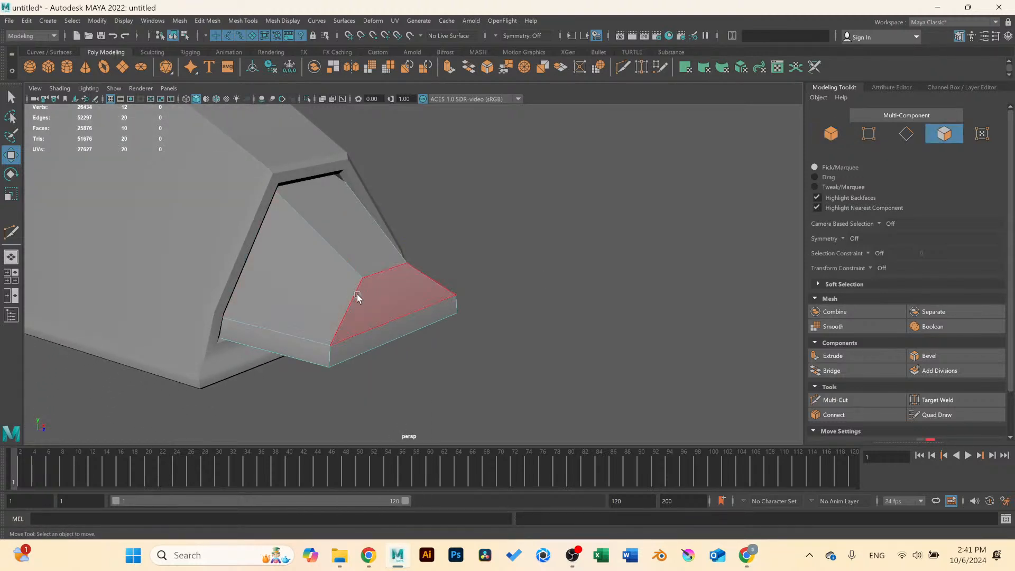
{"action": "left_click", "coordinate": [307, 344]}
{"action": "double_click", "coordinate": [390, 322]}
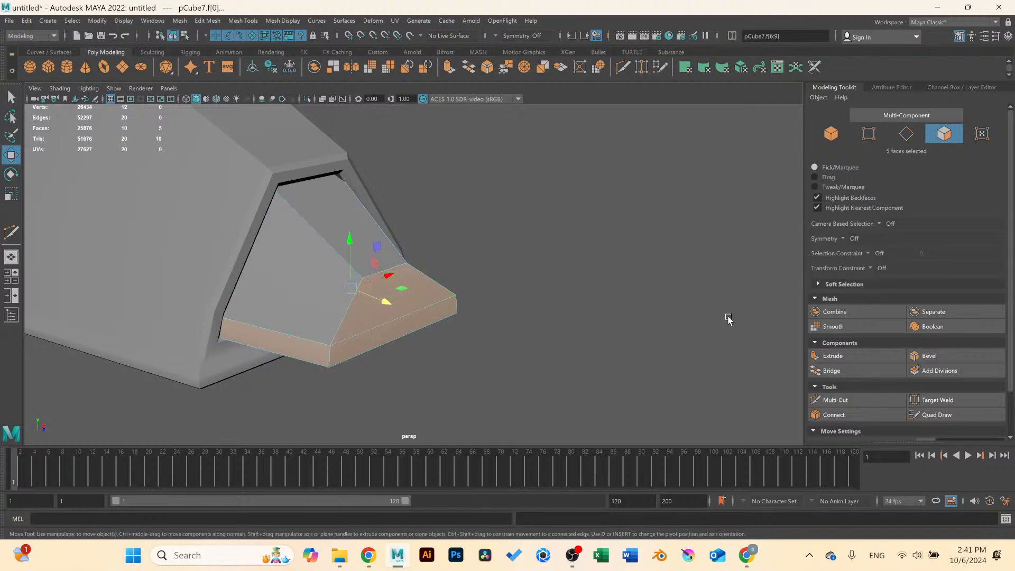
{"action": "left_click", "coordinate": [308, 240], "text": "shift"}
{"action": "right_click_drag", "start_coordinate": [309, 240], "coordinate": [354, 227]}
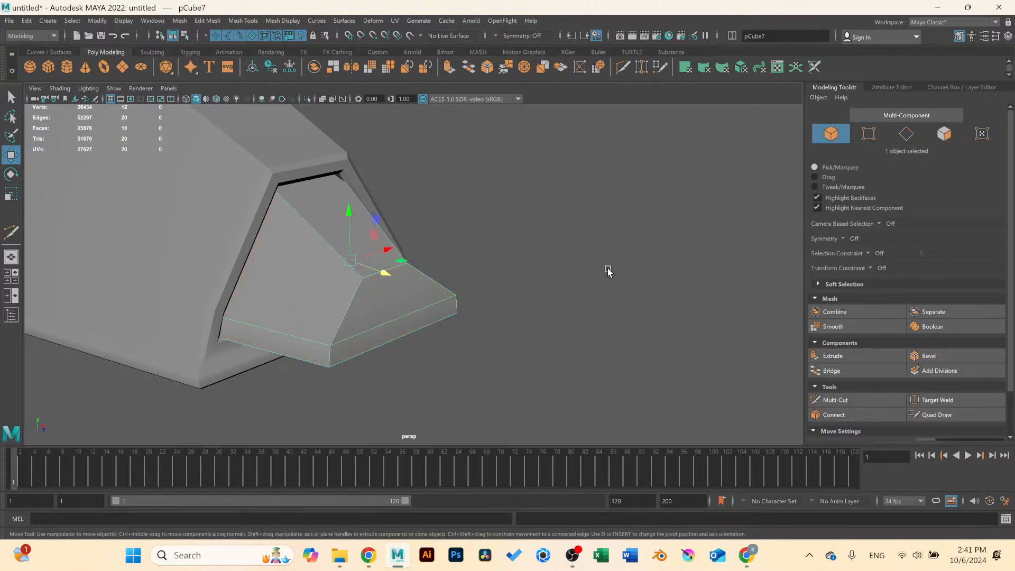
Bevel the edges of the toe block with one segment at fraction 0.5.
{"action": "left_click", "coordinate": [932, 356]}
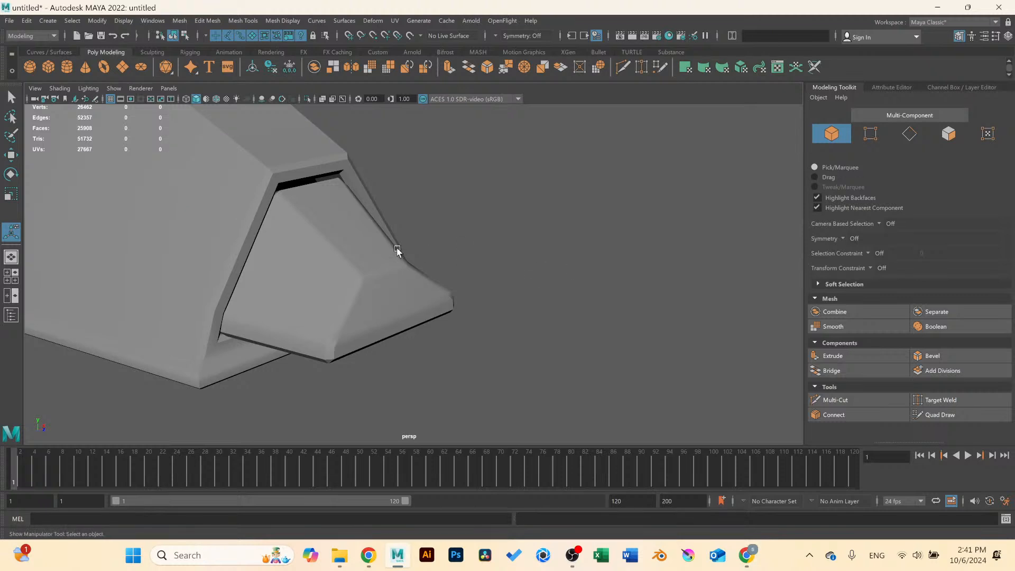
{"action": "left_click_drag", "start_coordinate": [394, 252], "coordinate": [283, 251], "text": "alt"}
{"action": "left_click", "coordinate": [439, 273]}
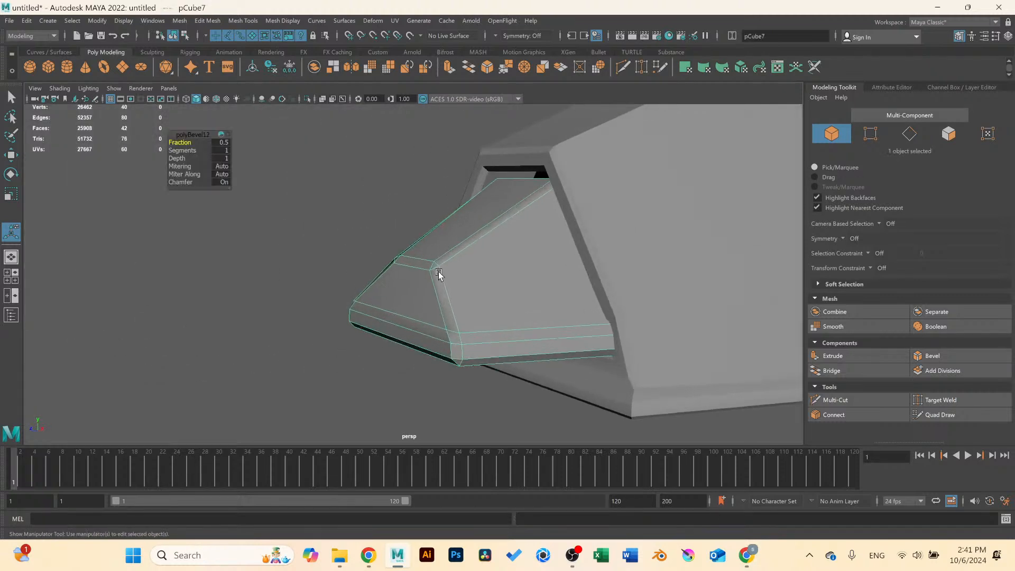
Raise the bevelled toe block's upper rear vertices toward the upper edge of the foot opening and return to object selection.
{"action": "key", "text": "w"}
{"action": "right_click_drag", "start_coordinate": [512, 204], "coordinate": [461, 209]}
{"action": "left_click_drag", "start_coordinate": [461, 208], "coordinate": [515, 186], "text": "alt"}
{"action": "left_click_drag", "start_coordinate": [511, 137], "coordinate": [657, 205]}
{"action": "left_click_drag", "start_coordinate": [566, 140], "coordinate": [576, 114]}
{"action": "right_click_drag", "start_coordinate": [479, 245], "coordinate": [415, 213]}
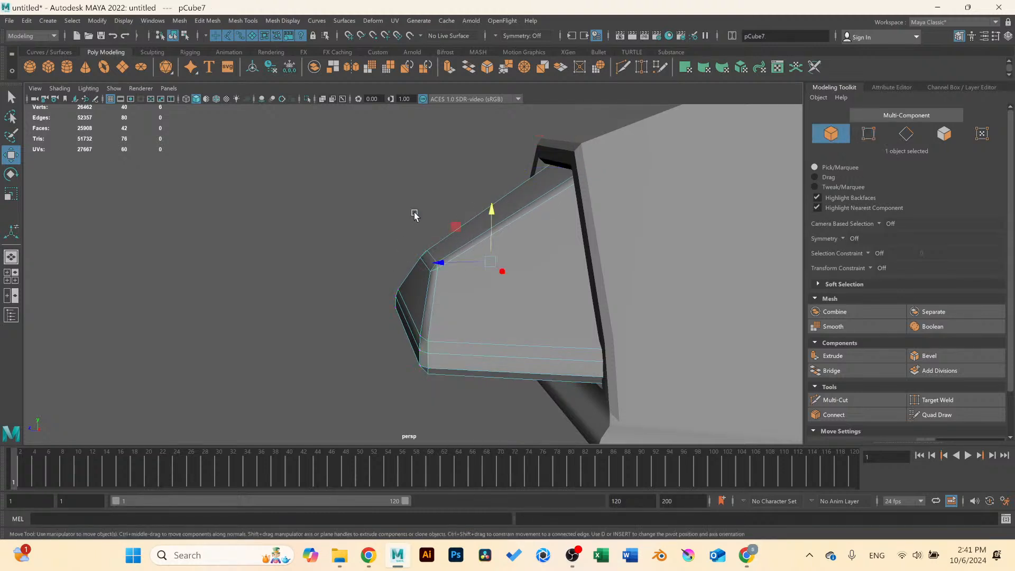
Examine the foot and leg from several angles against the rest of the robot's body.
{"action": "left_click_drag", "start_coordinate": [415, 214], "coordinate": [396, 279], "text": "alt"}
{"action": "right_click_drag", "start_coordinate": [396, 279], "coordinate": [483, 324], "text": "alt"}
{"action": "left_click", "coordinate": [482, 324]}
{"action": "left_click_drag", "start_coordinate": [483, 324], "coordinate": [440, 308], "text": "alt"}
{"action": "left_click", "coordinate": [469, 263]}
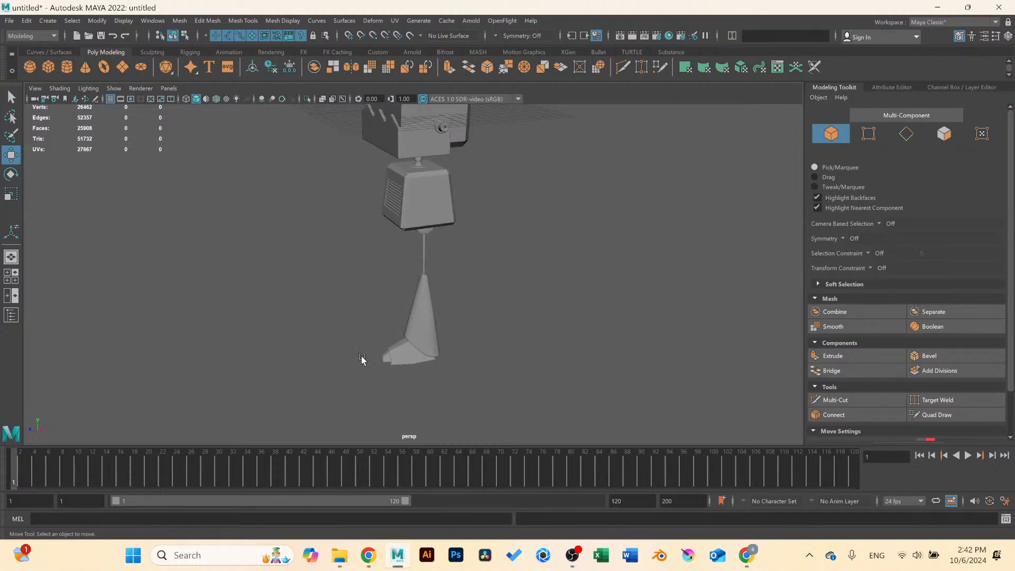
{"action": "middle_click_drag", "start_coordinate": [431, 364], "coordinate": [441, 332], "text": "alt"}
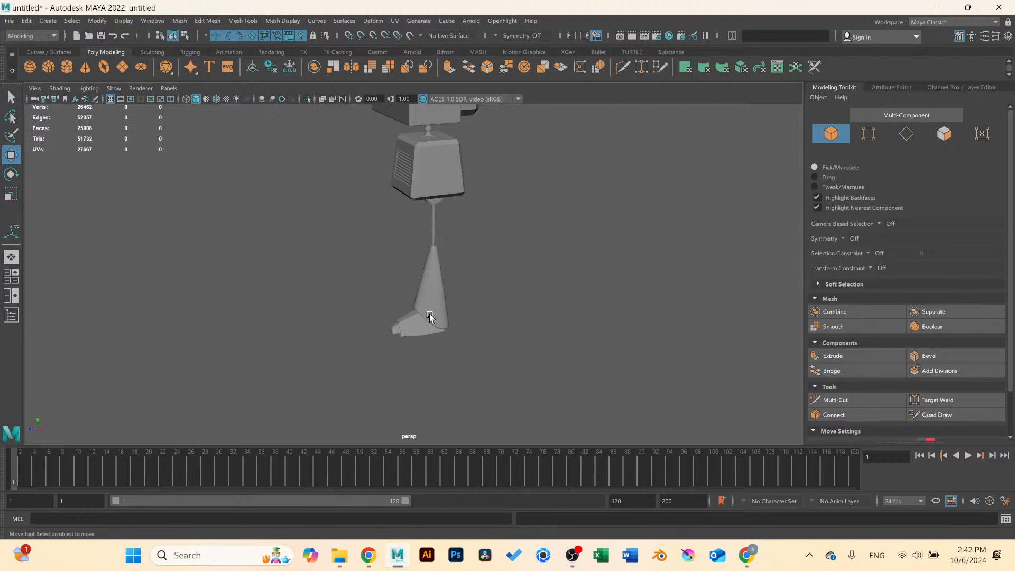
{"action": "left_click_drag", "start_coordinate": [430, 317], "coordinate": [404, 215], "text": "alt"}
{"action": "right_click_drag", "start_coordinate": [404, 215], "coordinate": [408, 238], "text": "alt"}
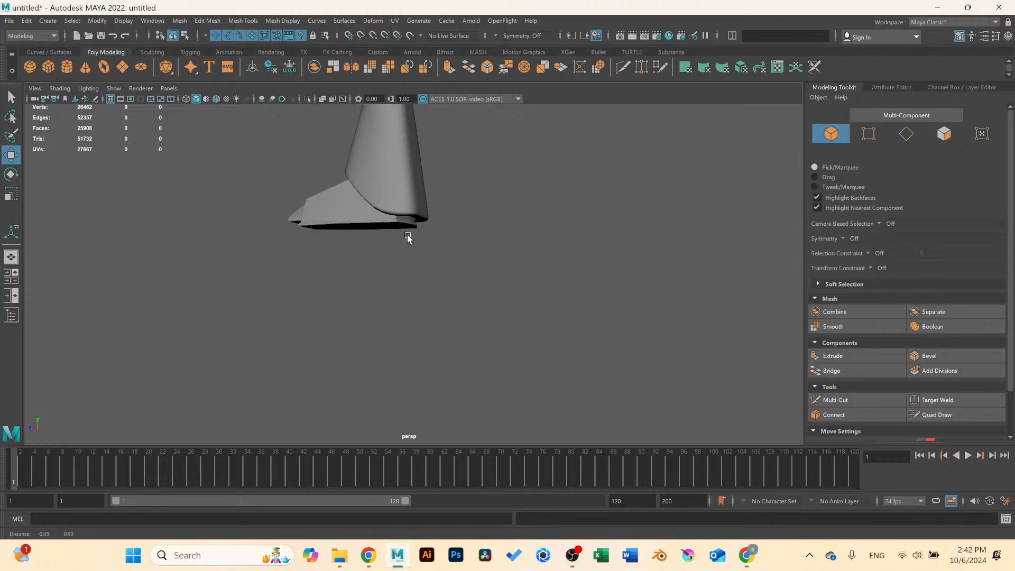
Scale the vertices at the foot's two rear heel corners closer together in width and return to object selection.
{"action": "left_click_drag", "start_coordinate": [408, 237], "coordinate": [380, 245], "text": "alt"}
{"action": "scroll", "coordinate": [390, 238], "scroll_direction": "up", "scroll_amount": 5}
{"action": "right_click_drag", "start_coordinate": [383, 203], "coordinate": [339, 205]}
{"action": "left_click_drag", "start_coordinate": [329, 192], "coordinate": [331, 194]}
{"action": "left_click_drag", "start_coordinate": [474, 215], "coordinate": [499, 259], "text": "shift"}
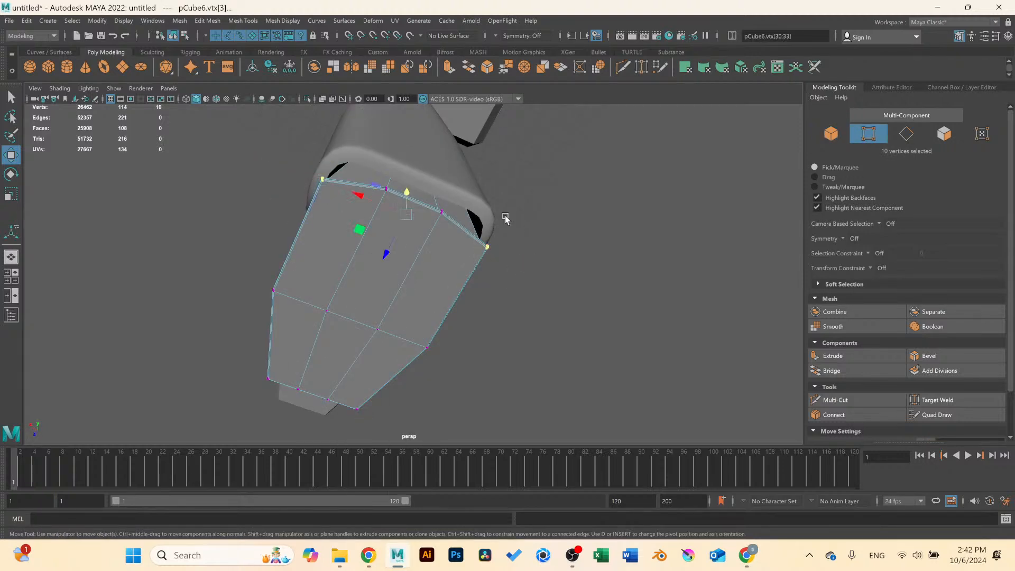
{"action": "key", "text": "r"}
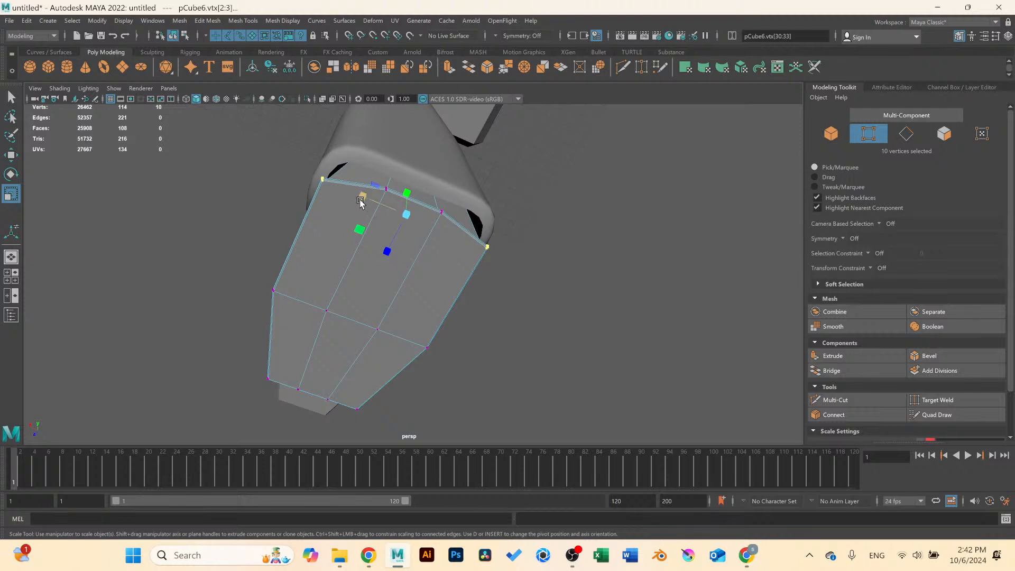
{"action": "left_click_drag", "start_coordinate": [361, 201], "coordinate": [425, 249]}
{"action": "right_click_drag", "start_coordinate": [386, 238], "coordinate": [448, 220]}
{"action": "left_click", "coordinate": [602, 317]}
Extrude the narrow loop of eight faces around the middle of the lower leg with a thickness of 0.15.
{"action": "scroll", "coordinate": [508, 336], "scroll_direction": "down", "scroll_amount": 8}
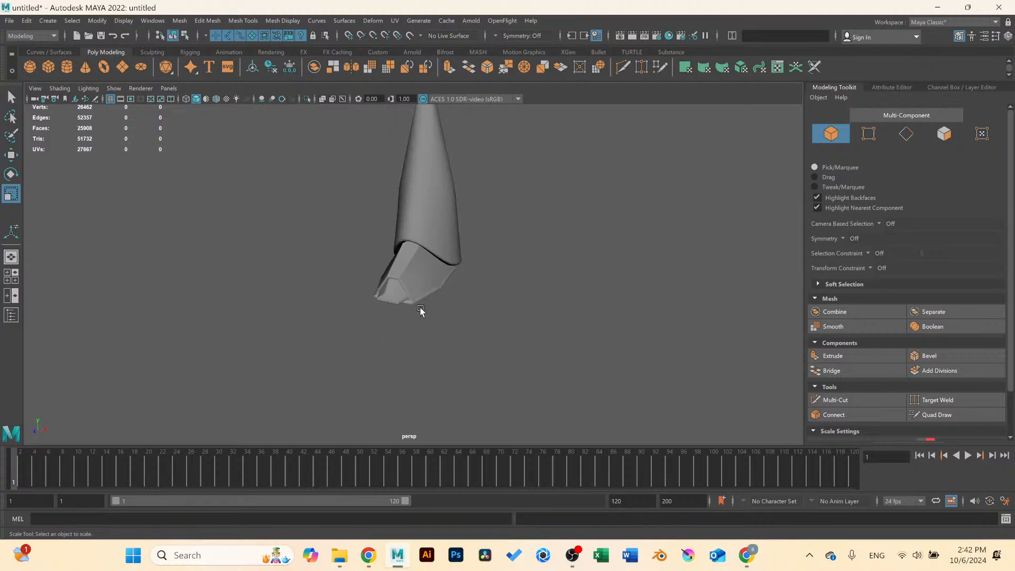
{"action": "left_click_drag", "start_coordinate": [421, 310], "coordinate": [466, 309], "text": "alt"}
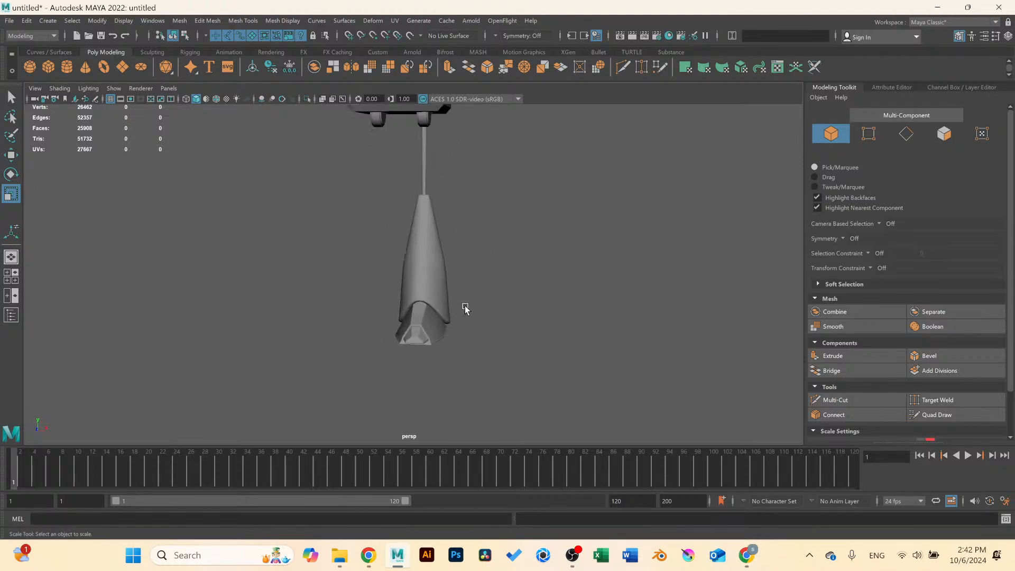
{"action": "left_click", "coordinate": [449, 274]}
{"action": "scroll", "coordinate": [479, 316], "scroll_direction": "up", "scroll_amount": 5}
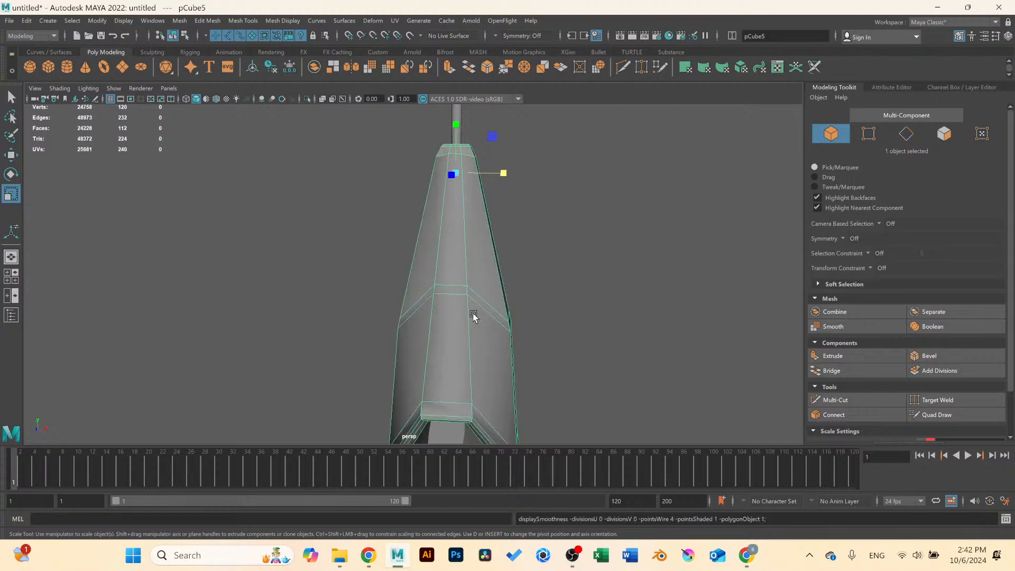
{"action": "right_click_drag", "start_coordinate": [474, 316], "coordinate": [455, 301]}
{"action": "scroll", "coordinate": [458, 300], "scroll_direction": "up", "scroll_amount": 3}
{"action": "left_click", "coordinate": [431, 311]}
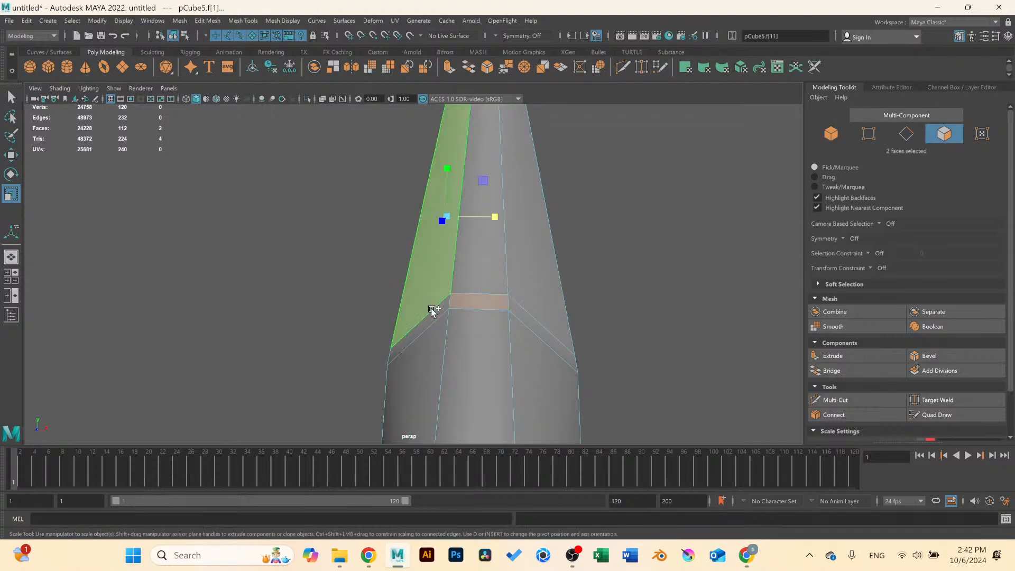
{"action": "left_click", "coordinate": [455, 301]}
{"action": "double_click", "coordinate": [431, 318], "text": "shift"}
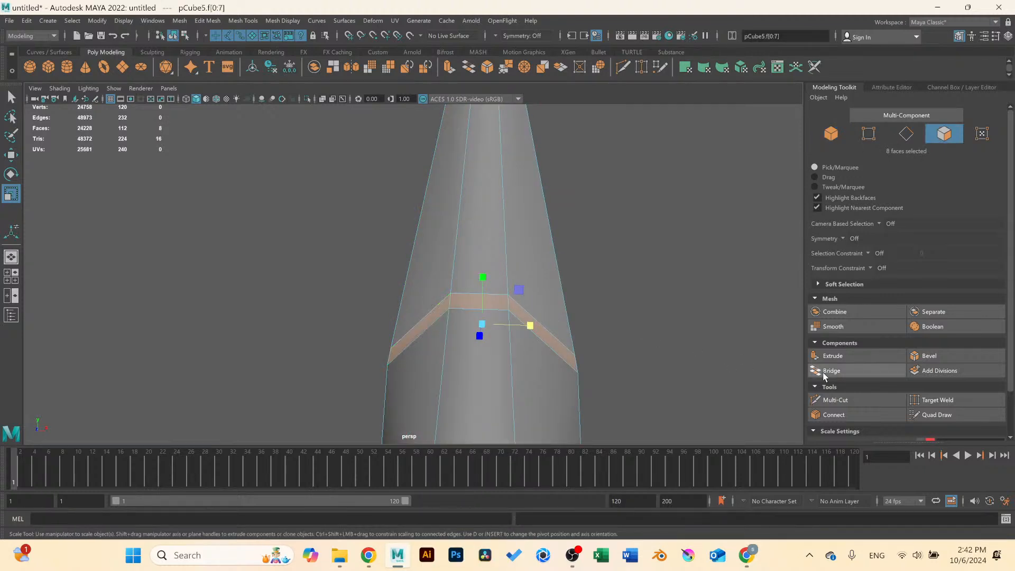
{"action": "left_click", "coordinate": [852, 356]}
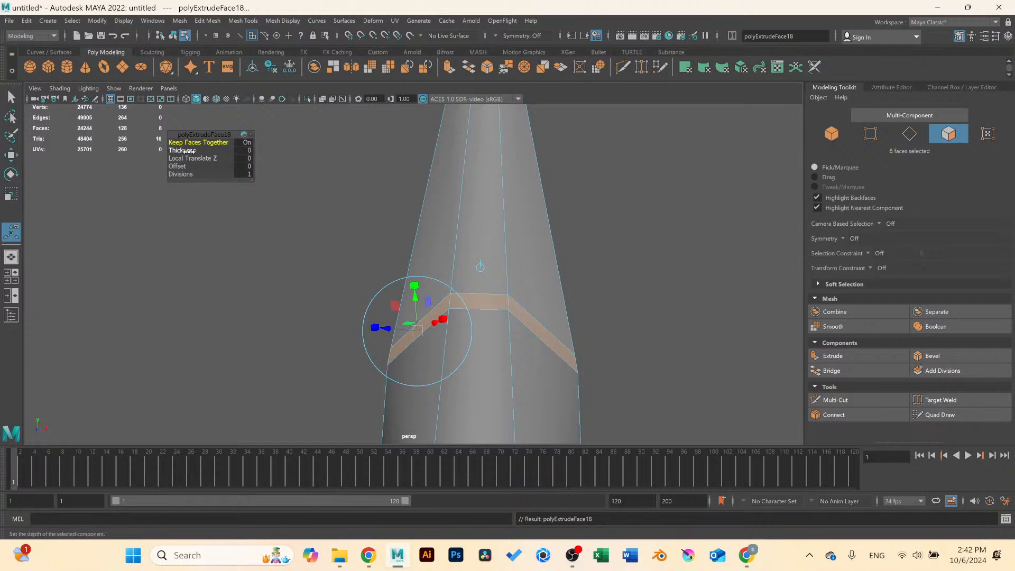
{"action": "left_click_drag", "start_coordinate": [188, 151], "coordinate": [191, 152]}
{"action": "scroll", "coordinate": [465, 246], "scroll_direction": "down", "scroll_amount": 3}
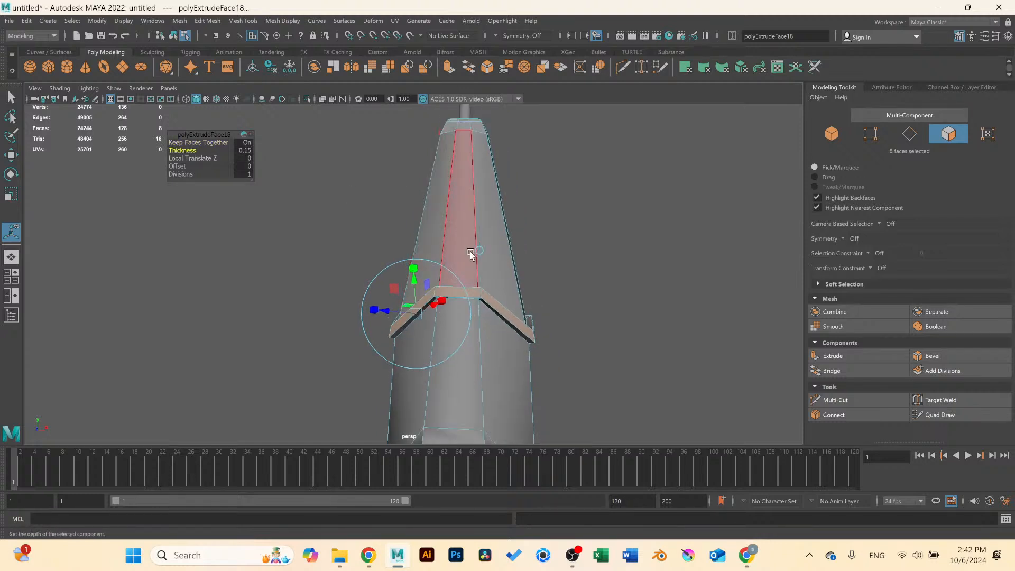
Set the band extrusion's divisions to 2, show the leg with smooth mesh preview and return to object selection.
{"action": "left_click_drag", "start_coordinate": [466, 245], "coordinate": [421, 269], "text": "alt"}
{"action": "left_click_drag", "start_coordinate": [181, 175], "coordinate": [184, 174]}
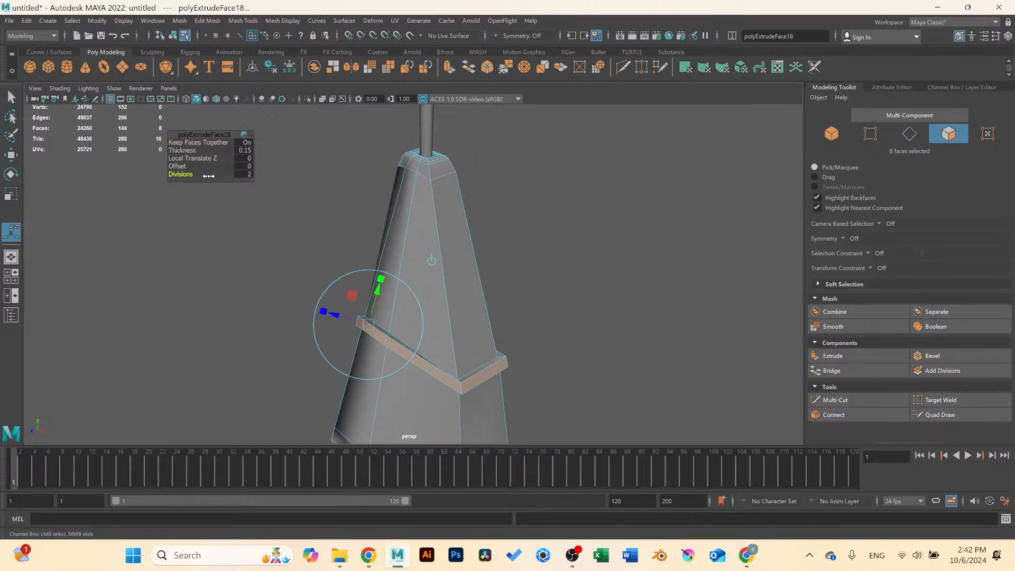
{"action": "key", "text": "3"}
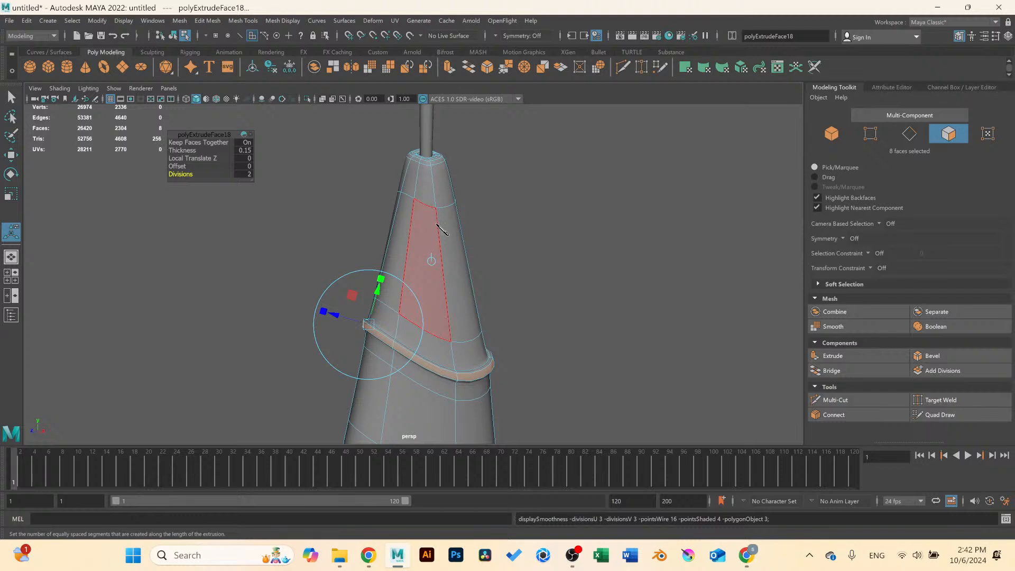
{"action": "right_click_drag", "start_coordinate": [438, 225], "coordinate": [492, 206]}
{"action": "left_click", "coordinate": [535, 250]}
Select the four leg and foot objects, open the Outliner and group them.
{"action": "scroll", "coordinate": [508, 267], "scroll_direction": "down", "scroll_amount": 8}
{"action": "left_click_drag", "start_coordinate": [496, 272], "coordinate": [442, 288], "text": "alt"}
{"action": "middle_click_drag", "start_coordinate": [443, 288], "coordinate": [430, 272], "text": "alt"}
{"action": "scroll", "coordinate": [430, 272], "scroll_direction": "up", "scroll_amount": 6}
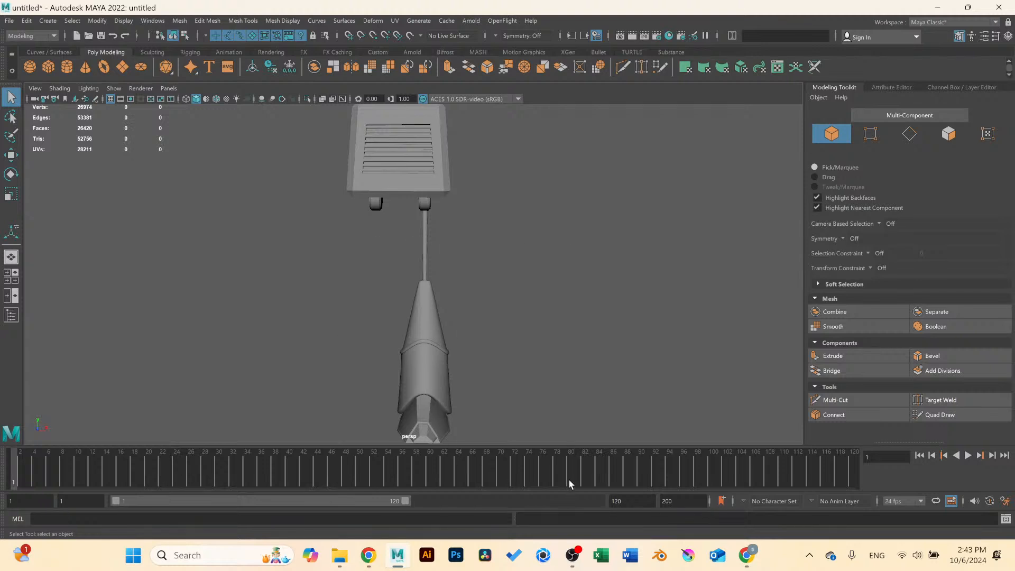
{"action": "left_click_drag", "start_coordinate": [360, 246], "coordinate": [569, 480]}
{"action": "scroll", "coordinate": [467, 334], "scroll_direction": "down", "scroll_amount": 4}
{"action": "middle_click_drag", "start_coordinate": [467, 334], "coordinate": [460, 322], "text": "alt"}
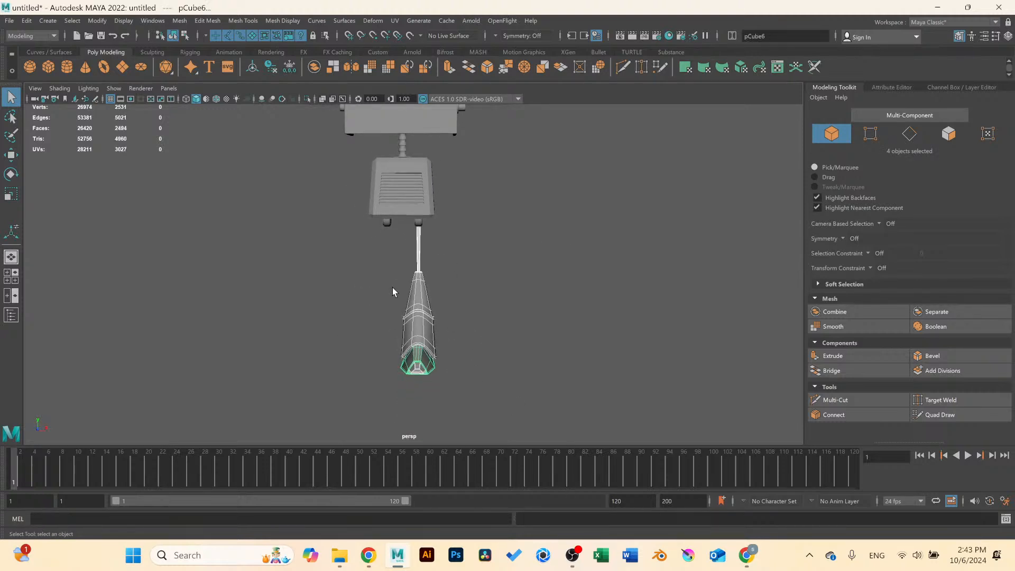
{"action": "left_click", "coordinate": [97, 21]}
{"action": "mouse_move", "coordinate": [124, 20]}
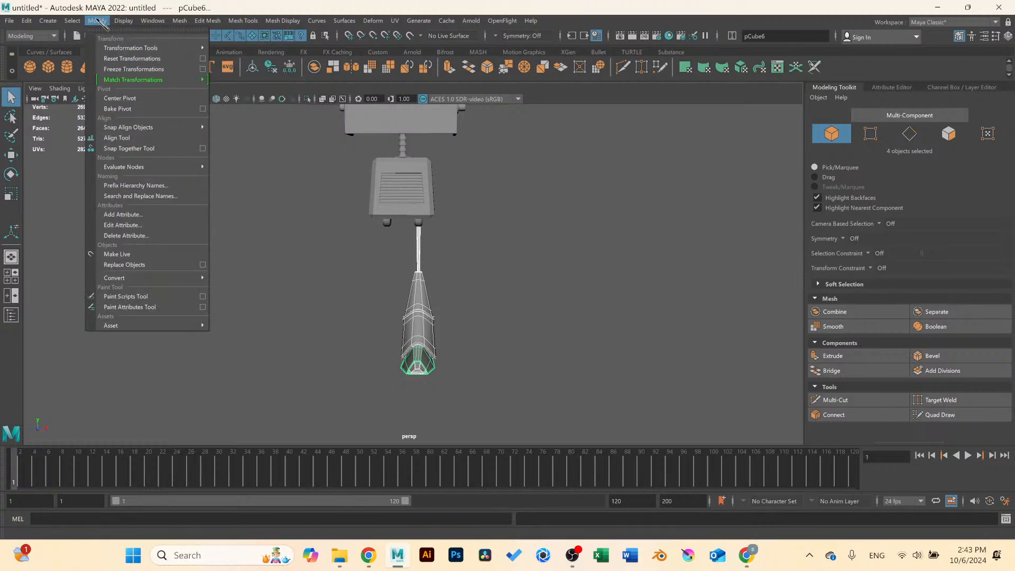
{"action": "left_click", "coordinate": [158, 136]}
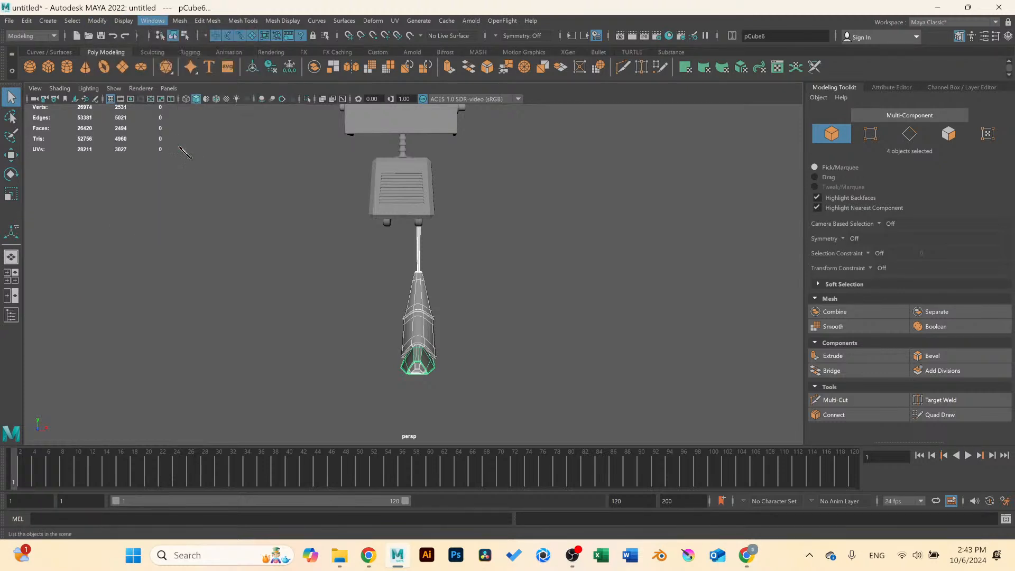
{"action": "key", "text": "ctrl+g"}
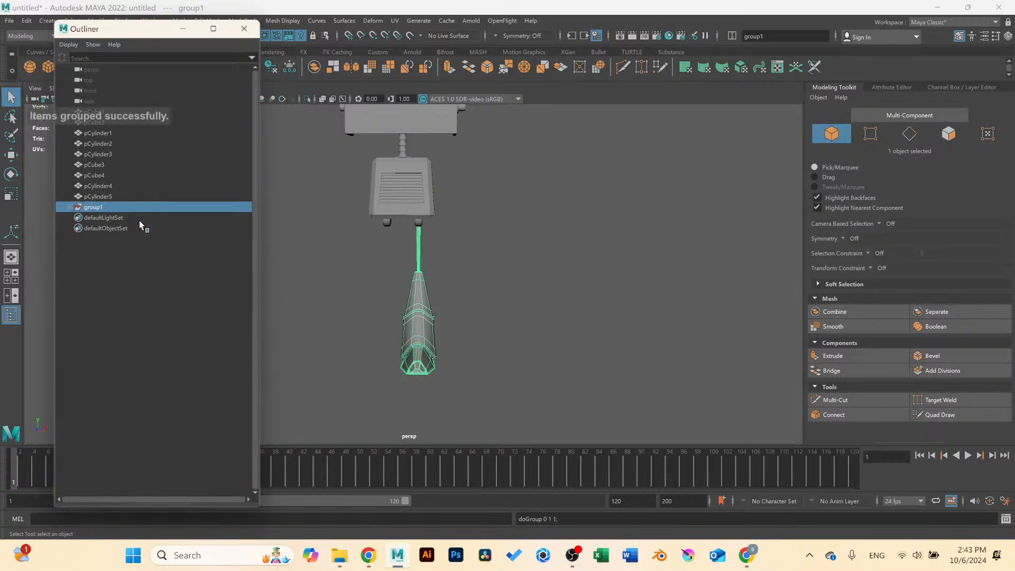
Rename the new leg group as msh_leg_01 and shift the Outliner window out of the way.
{"action": "double_click", "coordinate": [95, 207]}
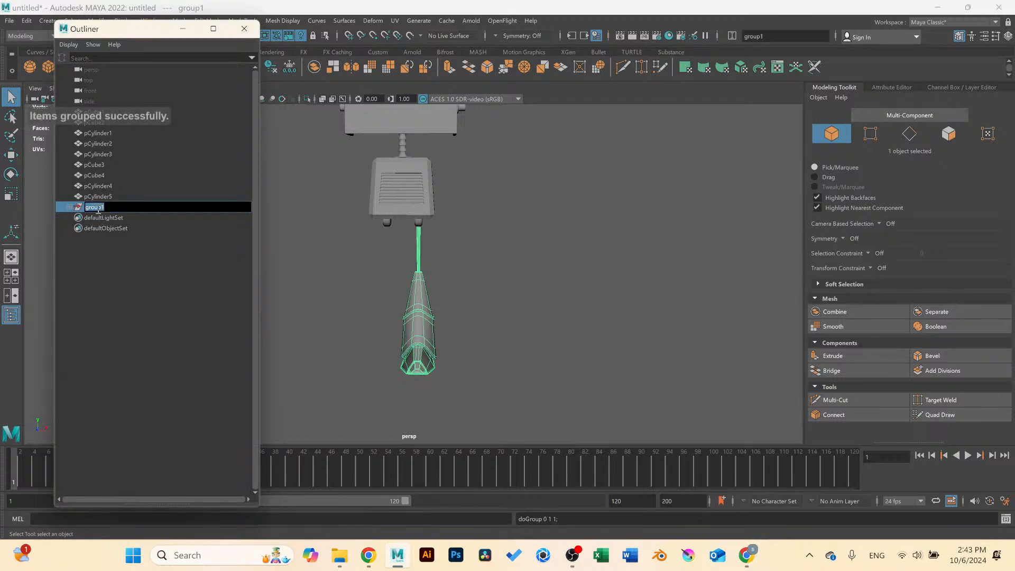
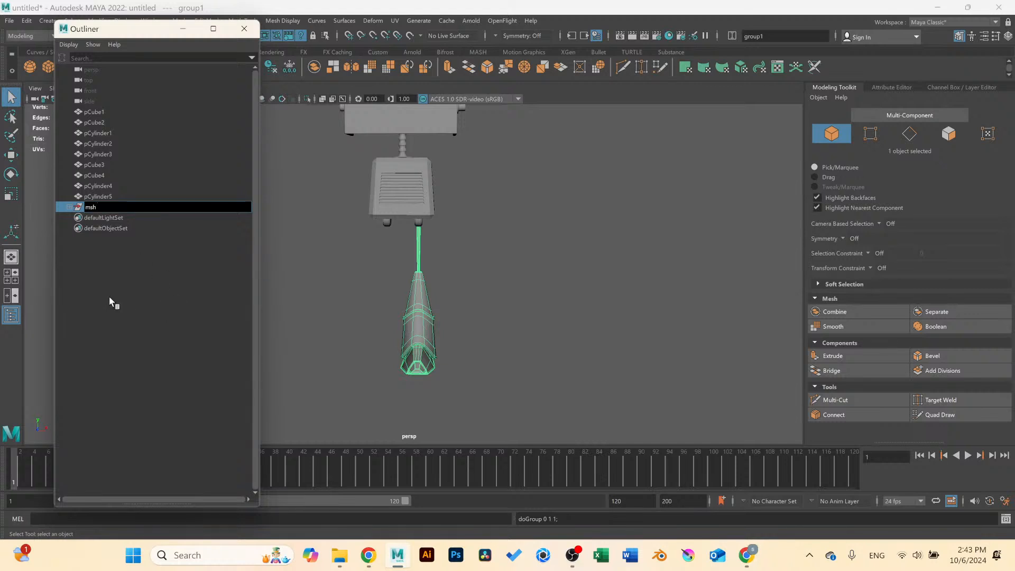
{"action": "type", "text": "_leg_01"}
{"action": "key", "text": "Return"}
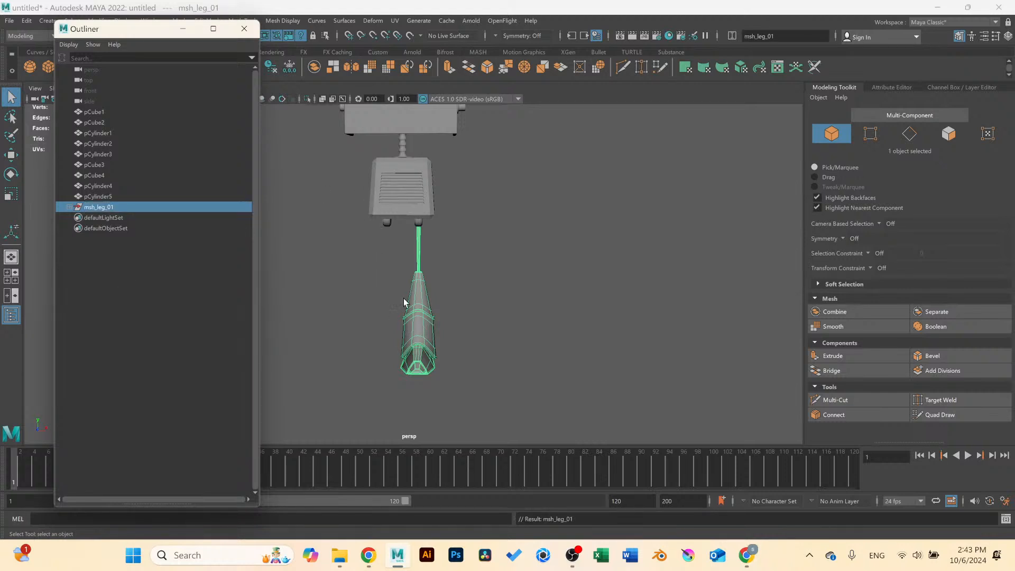
{"action": "left_click_drag", "start_coordinate": [143, 29], "coordinate": [128, 82]}
Center the leg group's pivot and, in the front view, duplicate the group sideways under the robot's other hip joint.
{"action": "left_click", "coordinate": [255, 69]}
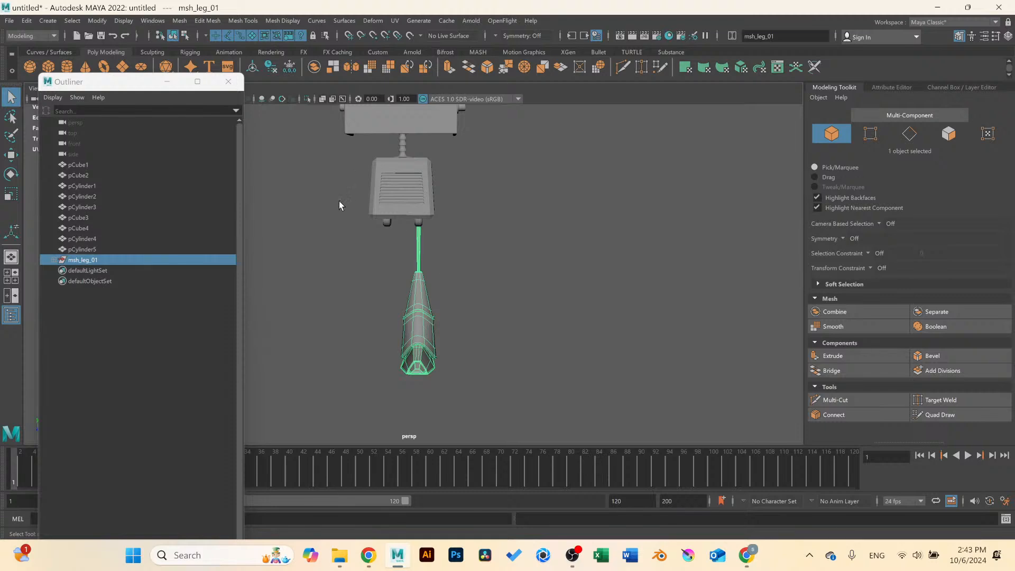
{"action": "key", "text": "w"}
{"action": "key", "text": "space"}
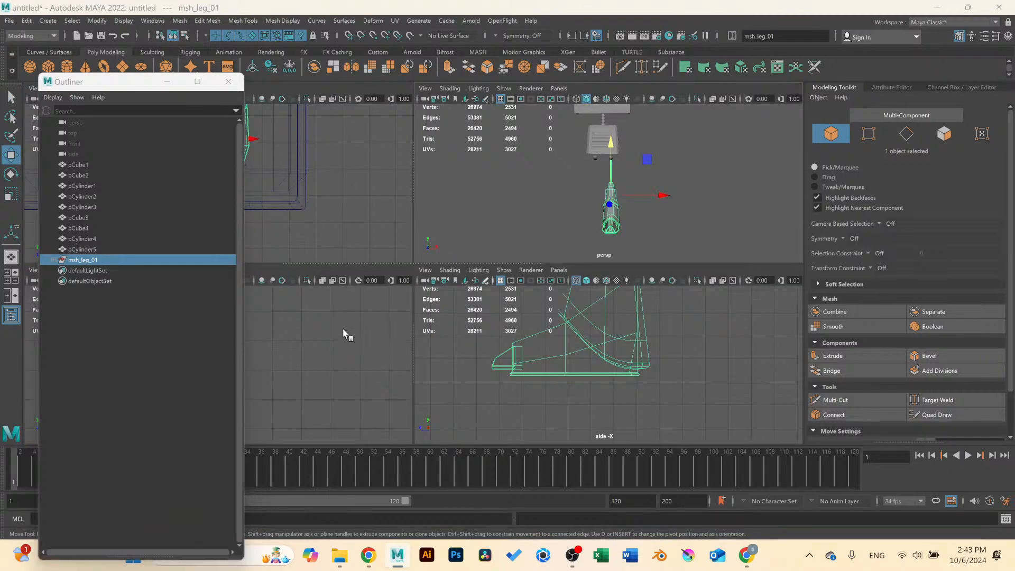
{"action": "key", "text": "space"}
{"action": "left_click", "coordinate": [168, 81]}
{"action": "scroll", "coordinate": [408, 249], "scroll_direction": "down", "scroll_amount": 10}
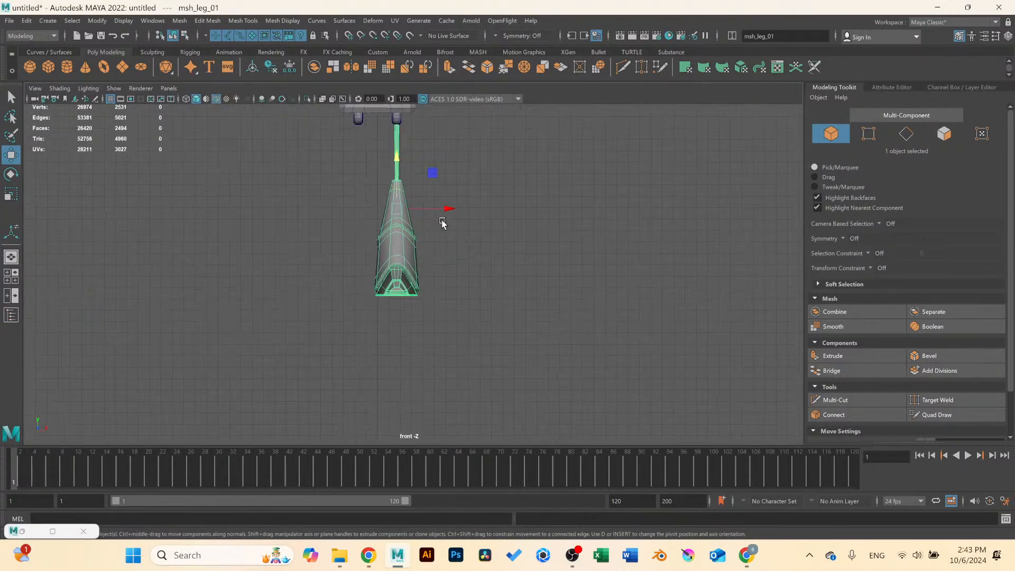
{"action": "middle_click_drag", "start_coordinate": [443, 223], "coordinate": [446, 244], "text": "alt"}
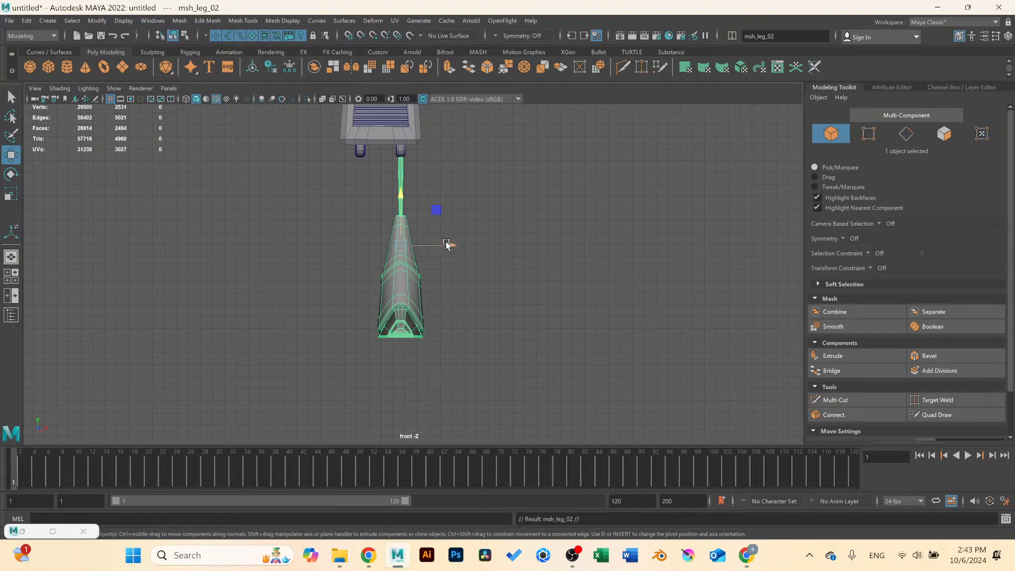
{"action": "left_click_drag", "start_coordinate": [446, 245], "coordinate": [411, 243], "text": "shift"}
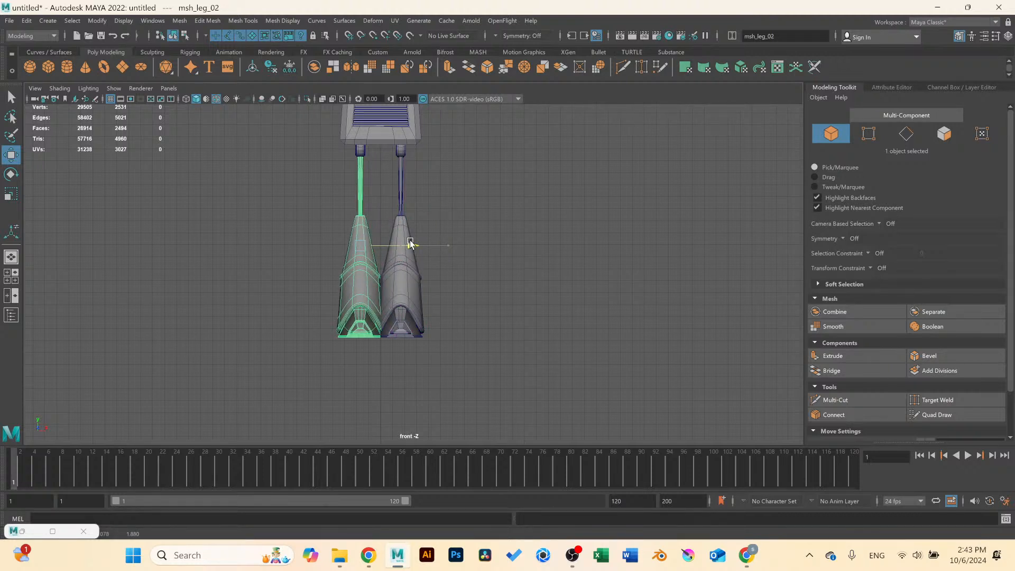
{"action": "scroll", "coordinate": [432, 239], "scroll_direction": "up", "scroll_amount": 5}
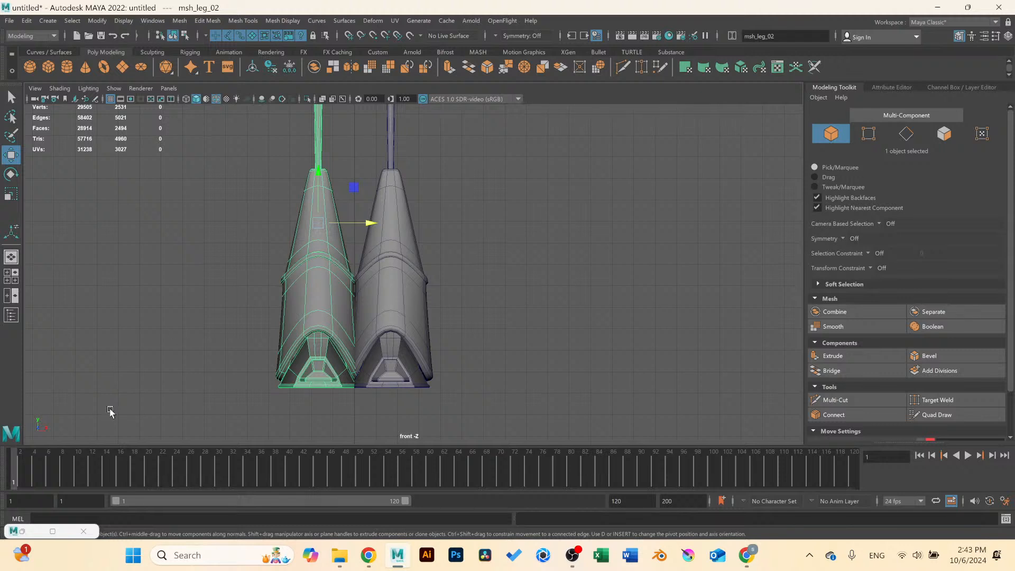
Undo the leg group's duplication and the centering of its pivot.
{"action": "left_click", "coordinate": [13, 531]}
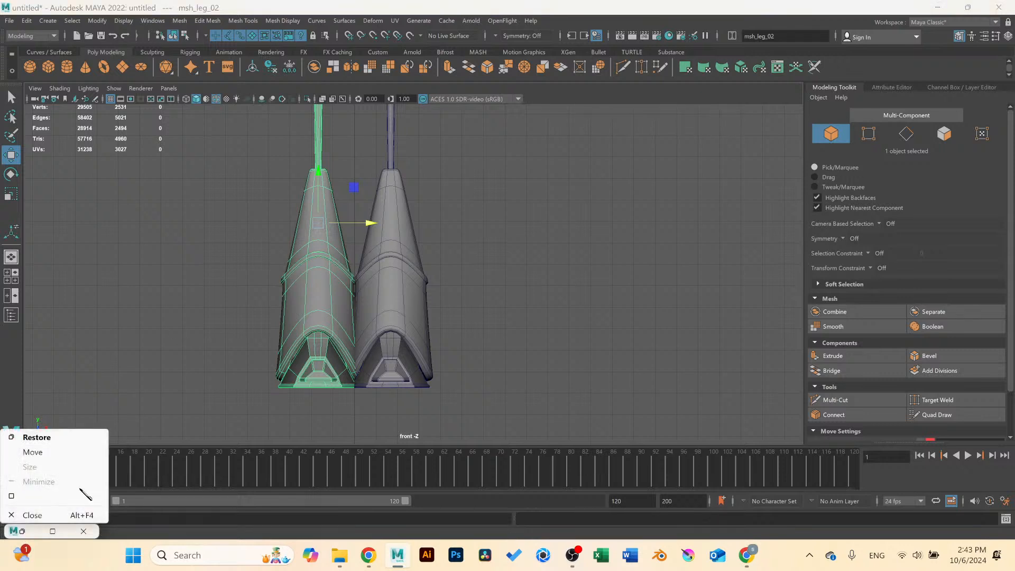
{"action": "left_click", "coordinate": [158, 254]}
{"action": "key", "text": "ctrl+z"}
{"action": "key", "text": "ctrl+z"}
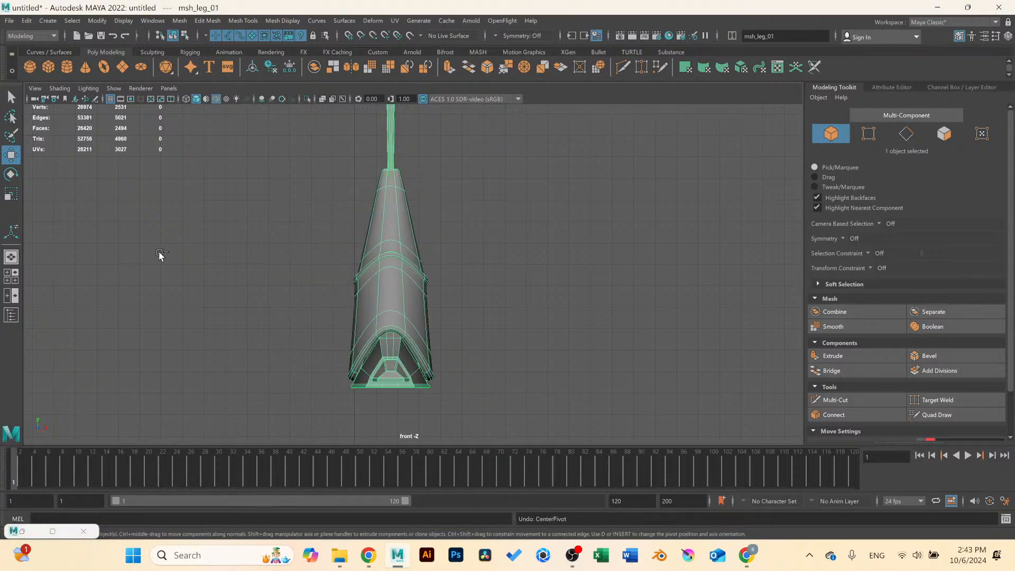
Reopen the Outliner and, in the front view, shift the lower leg and foot objects slightly outward without the thin upper rod.
{"action": "left_click", "coordinate": [11, 316]}
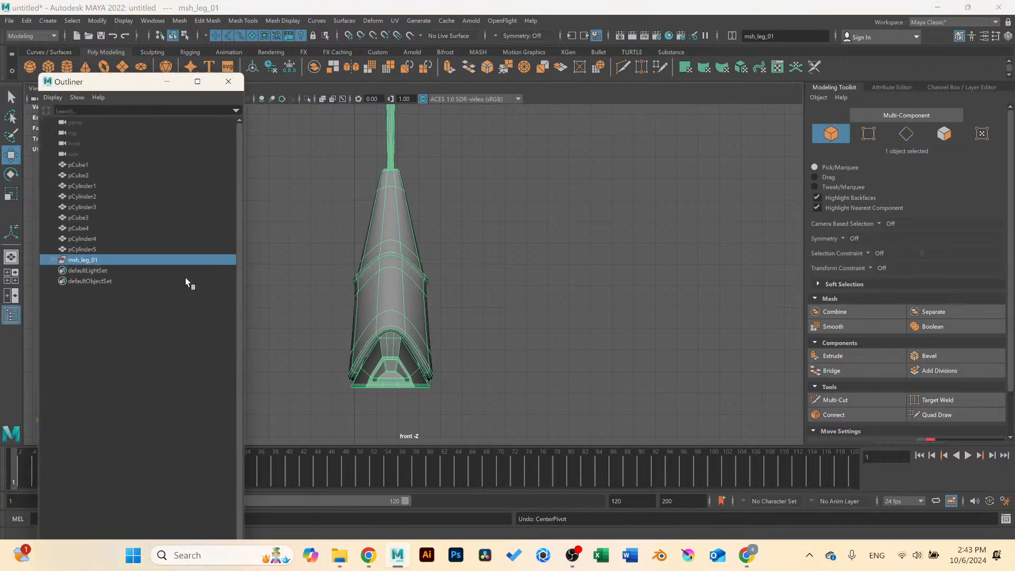
{"action": "scroll", "coordinate": [349, 204], "scroll_direction": "down", "scroll_amount": 5}
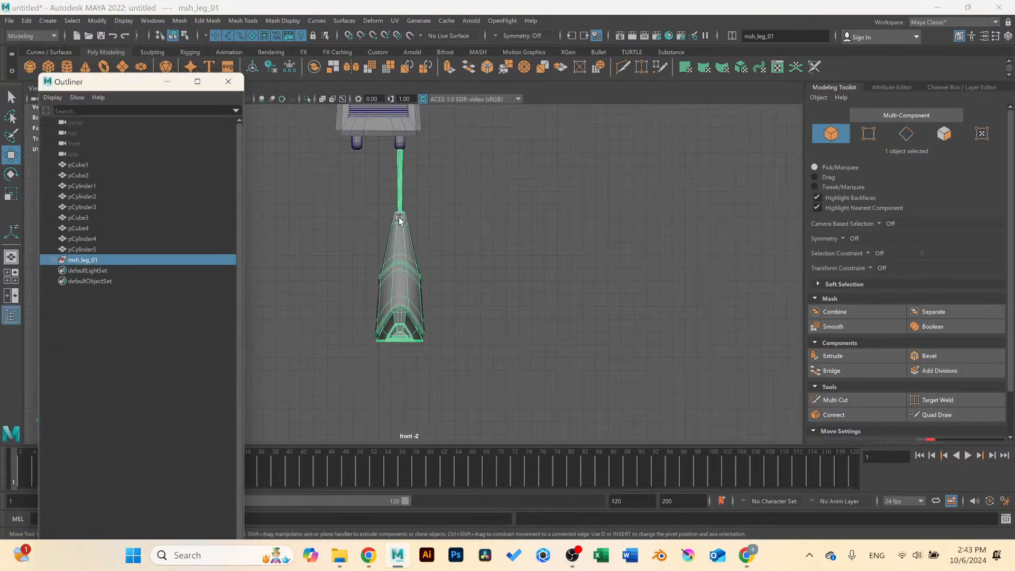
{"action": "scroll", "coordinate": [421, 227], "scroll_direction": "up", "scroll_amount": 2}
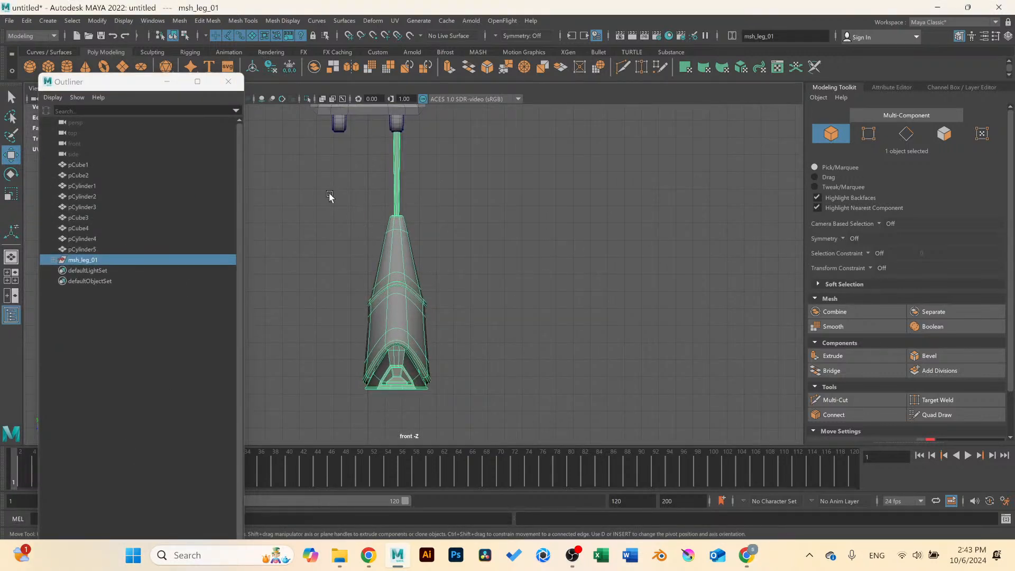
{"action": "left_click_drag", "start_coordinate": [329, 196], "coordinate": [502, 411]}
{"action": "left_click_drag", "start_coordinate": [375, 174], "coordinate": [457, 233], "text": "ctrl"}
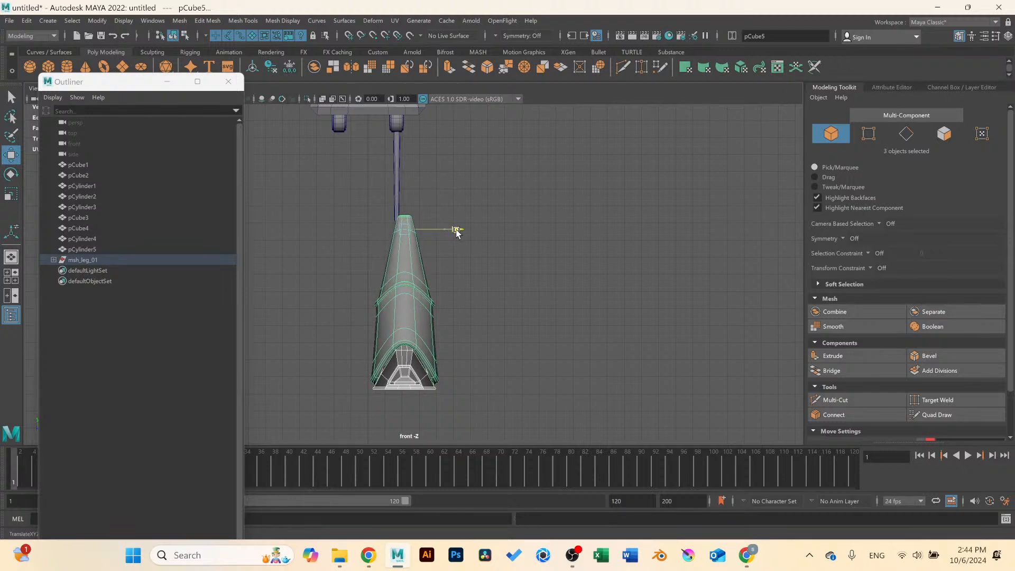
Move the bottom vertices of the leg's thin upper rod outward to meet the lower leg's top, and return to object mode.
{"action": "left_click_drag", "start_coordinate": [364, 147], "coordinate": [458, 177]}
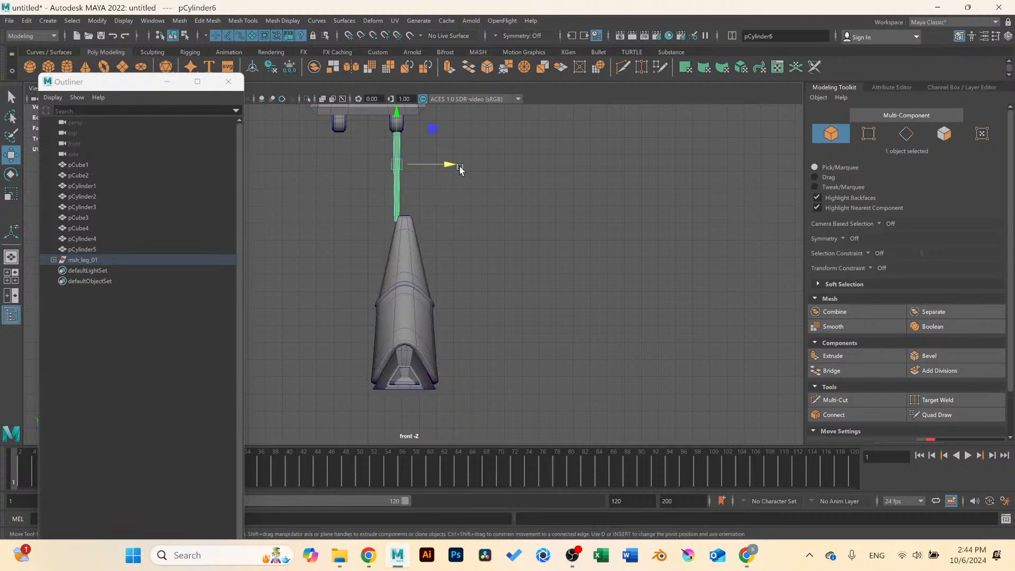
{"action": "right_click", "coordinate": [398, 184]}
{"action": "left_click", "coordinate": [345, 184]}
{"action": "left_click_drag", "start_coordinate": [339, 183], "coordinate": [452, 222]}
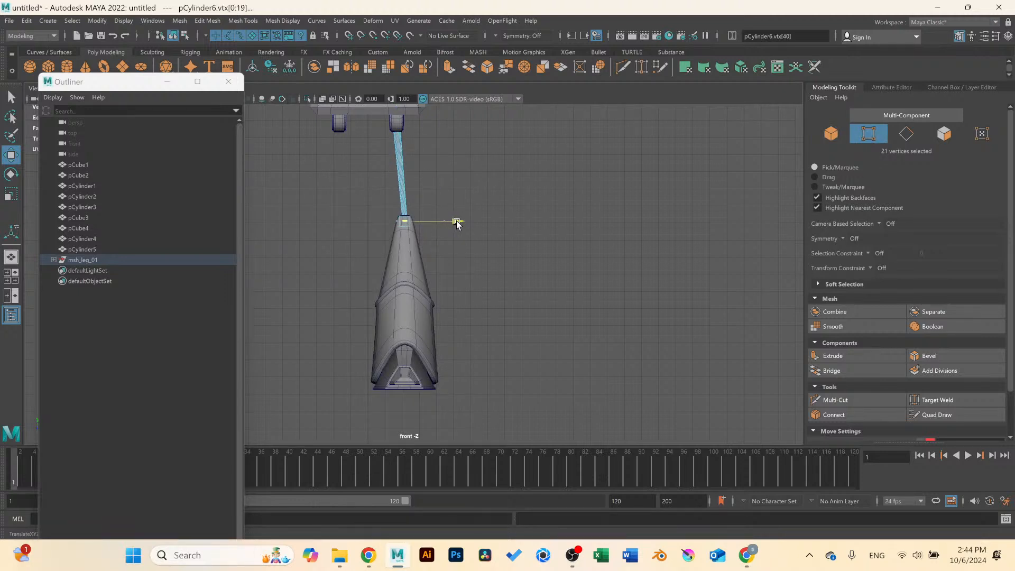
{"action": "right_click", "coordinate": [405, 235]}
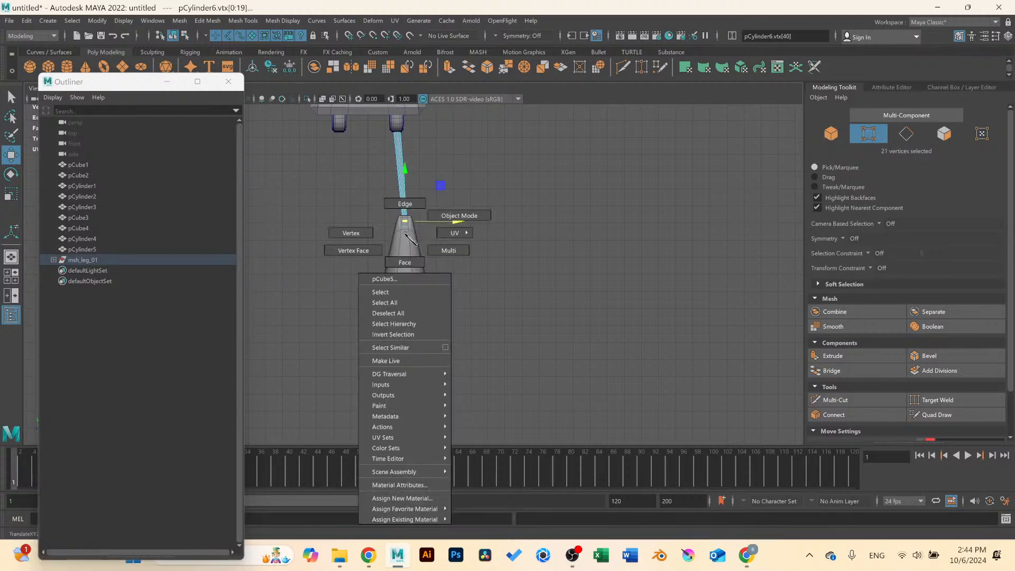
{"action": "left_click", "coordinate": [459, 217]}
{"action": "left_click", "coordinate": [501, 224]}
Create a mirrored copy of the msh_leg_01 group under the other hip joint with Duplicate Special, and return to the perspective view.
{"action": "left_click", "coordinate": [84, 259]}
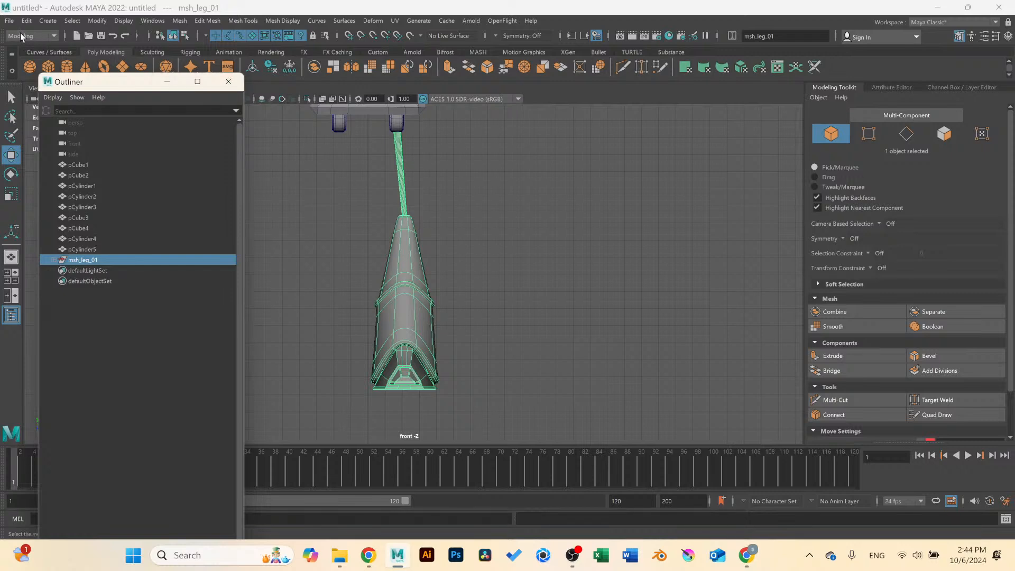
{"action": "left_click", "coordinate": [77, 22]}
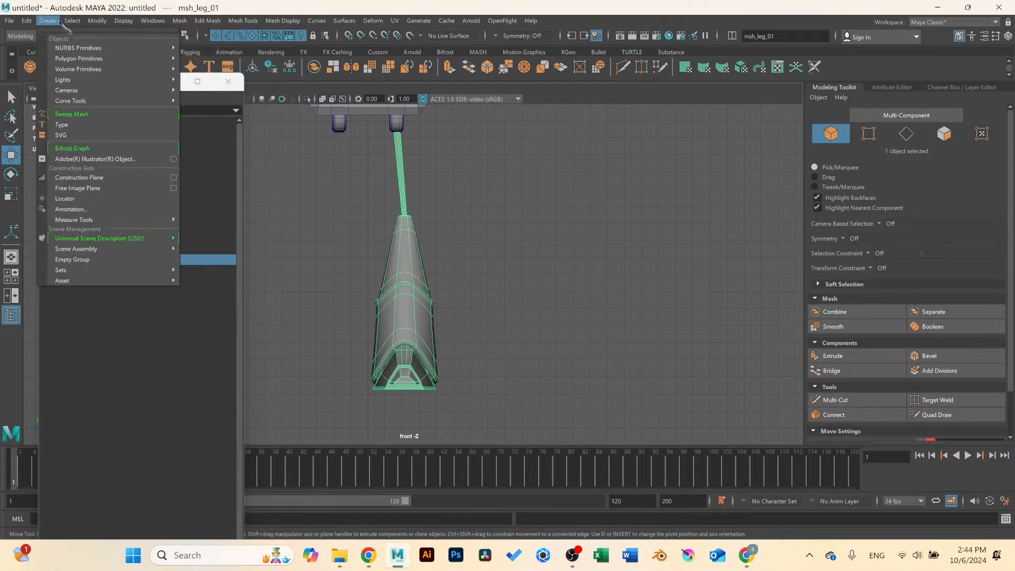
{"action": "mouse_move", "coordinate": [27, 20]}
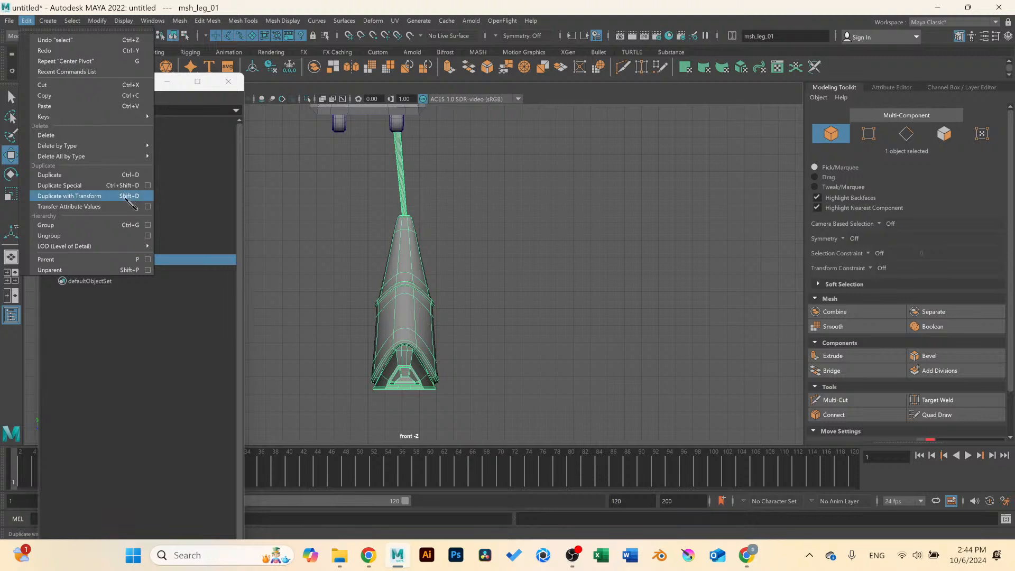
{"action": "left_click", "coordinate": [98, 185]}
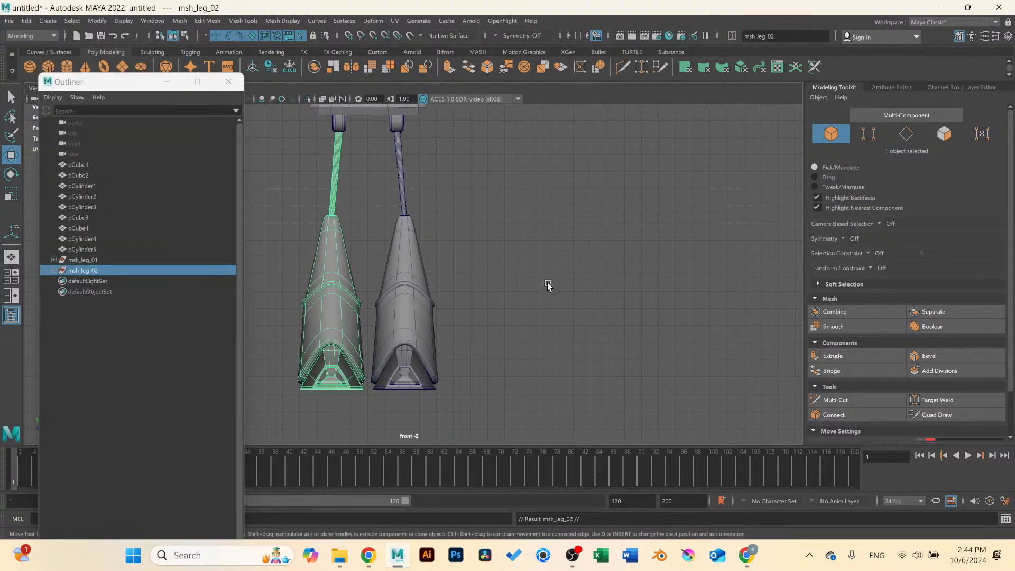
{"action": "key", "text": "space"}
{"action": "key", "text": "space"}
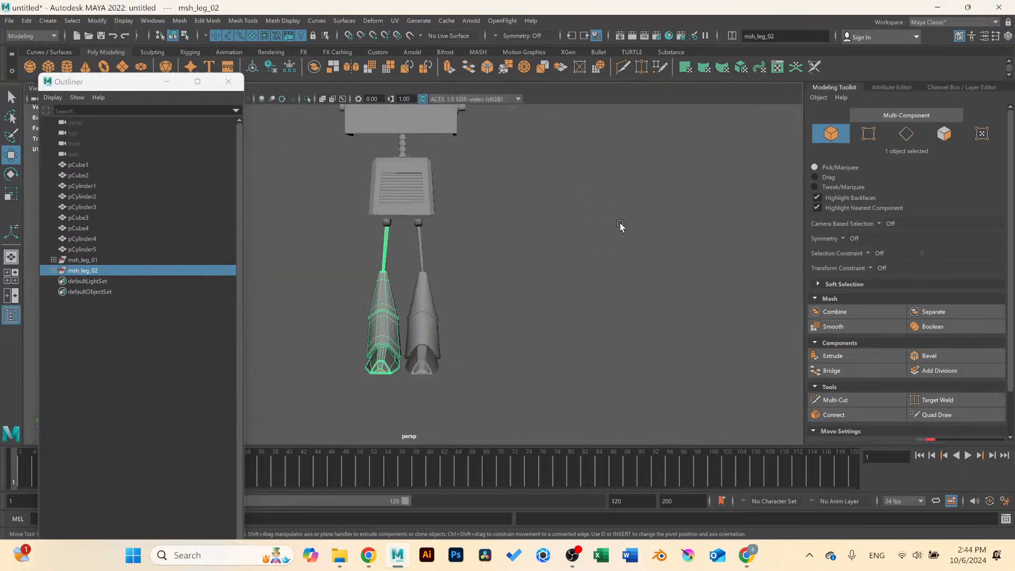
Check both legs on the whole robot by selecting msh_leg_01 and msh_leg_02 in the Outliner, and close the Outliner.
{"action": "left_click", "coordinate": [481, 244]}
{"action": "left_click_drag", "start_coordinate": [480, 244], "coordinate": [476, 266], "text": "alt"}
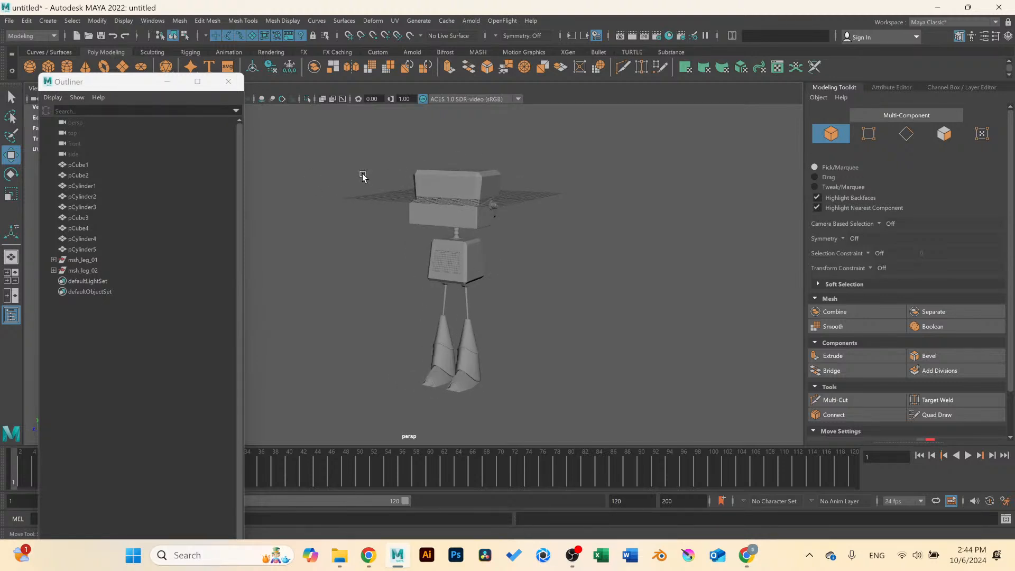
{"action": "left_click", "coordinate": [83, 269]}
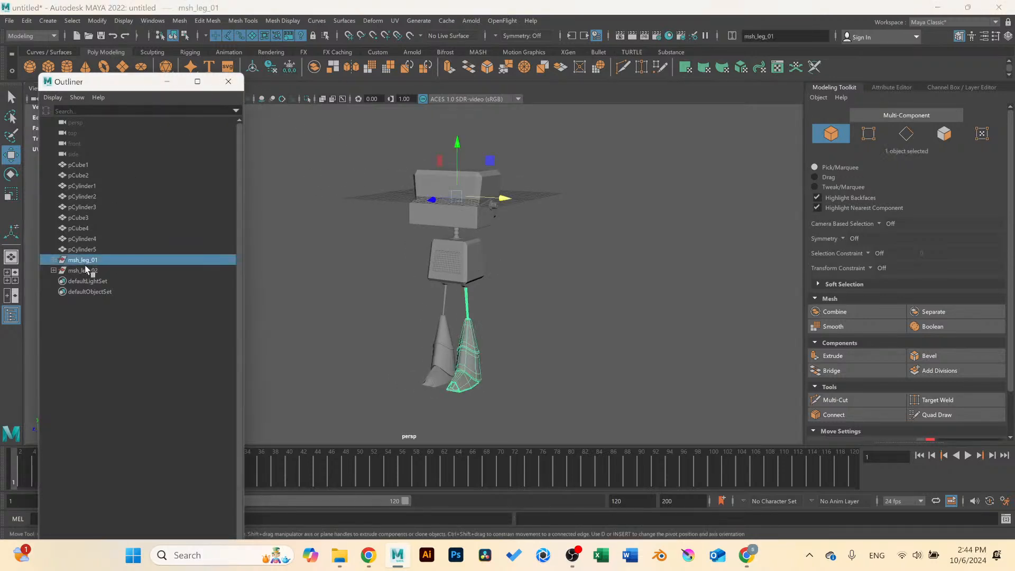
{"action": "left_click", "coordinate": [228, 81]}
Add a polygon cylinder for the shoulder joint and move it sideways and down, out beside the torso below the head.
{"action": "scroll", "coordinate": [551, 232], "scroll_direction": "up", "scroll_amount": 2}
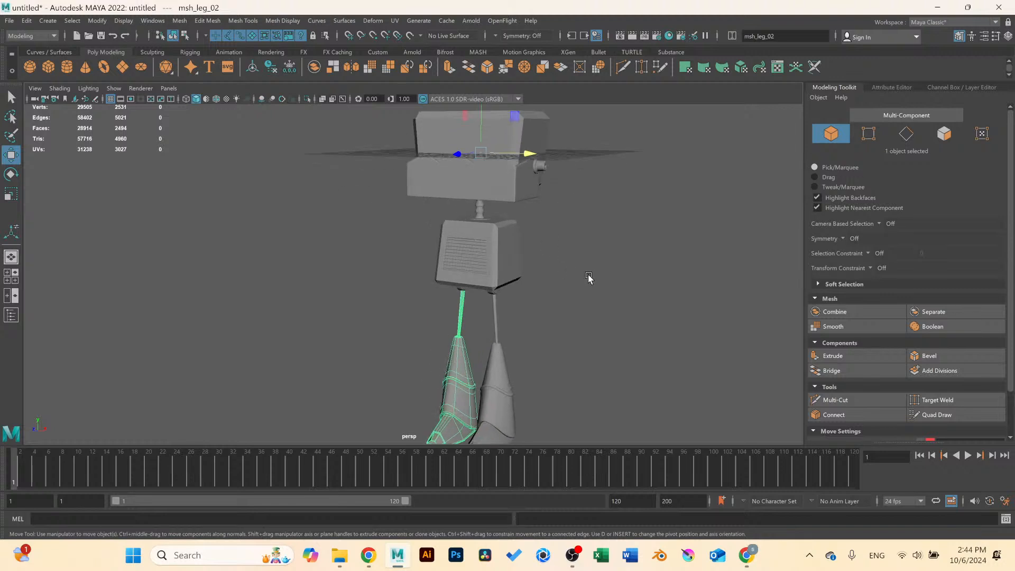
{"action": "scroll", "coordinate": [525, 309], "scroll_direction": "up", "scroll_amount": 2}
{"action": "scroll", "coordinate": [452, 310], "scroll_direction": "up", "scroll_amount": 3}
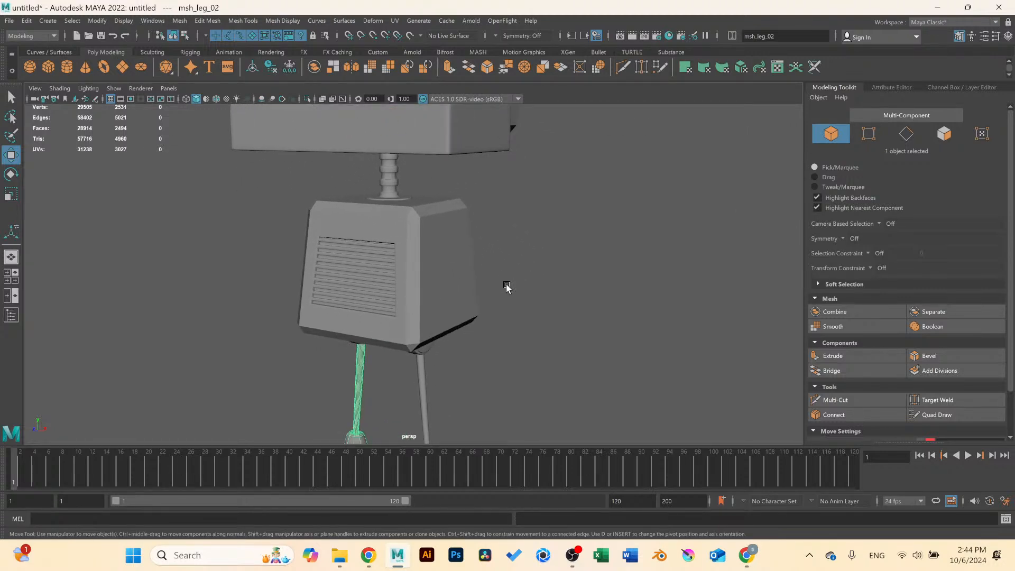
{"action": "left_click", "coordinate": [67, 67]}
{"action": "scroll", "coordinate": [334, 232], "scroll_direction": "down", "scroll_amount": 2}
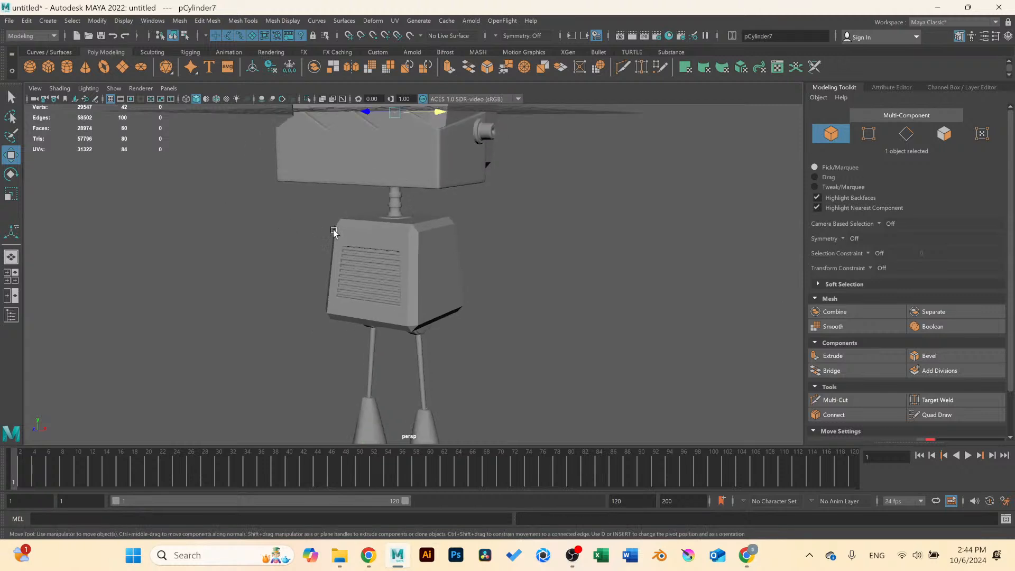
{"action": "middle_click_drag", "start_coordinate": [447, 152], "coordinate": [442, 212], "text": "alt"}
{"action": "left_click_drag", "start_coordinate": [438, 187], "coordinate": [545, 230]}
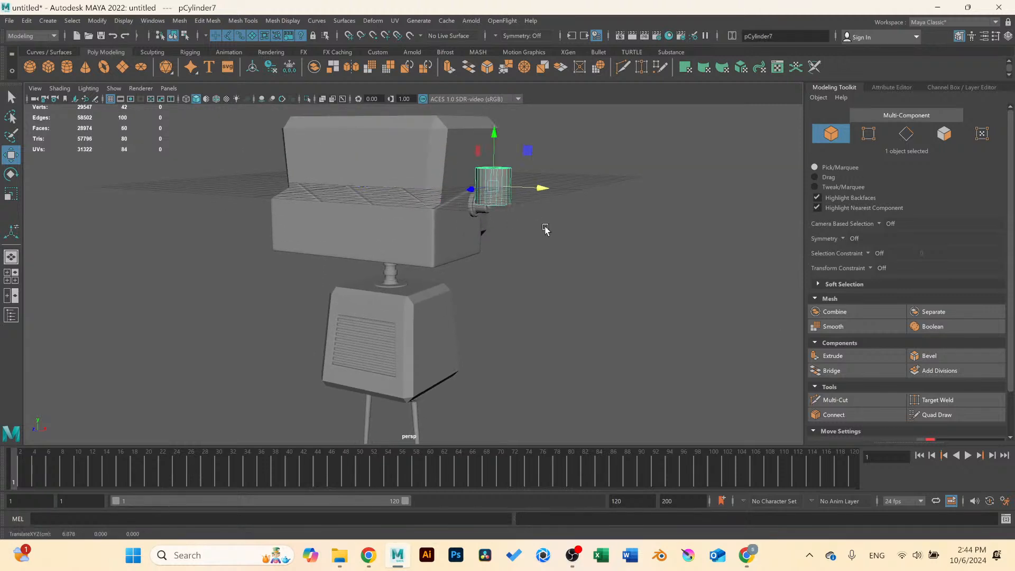
{"action": "left_click_drag", "start_coordinate": [496, 136], "coordinate": [496, 246]}
{"action": "middle_click_drag", "start_coordinate": [524, 286], "coordinate": [376, 246], "text": "alt"}
{"action": "left_click_drag", "start_coordinate": [376, 246], "coordinate": [401, 245], "text": "alt"}
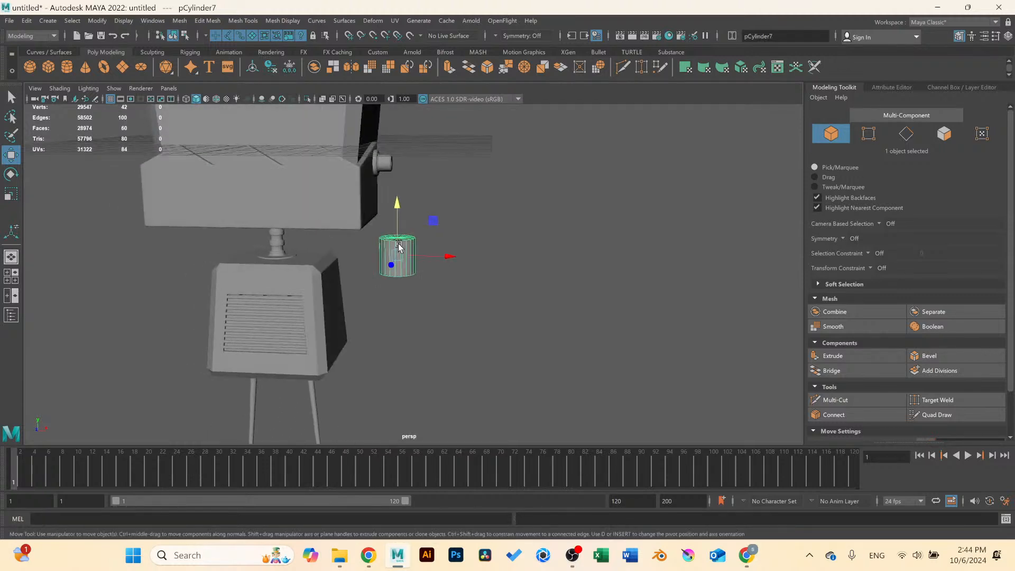
Rotate the new cylinder onto its side so that its axis points toward the torso.
{"action": "scroll", "coordinate": [401, 243], "scroll_direction": "up", "scroll_amount": 2}
{"action": "middle_click_drag", "start_coordinate": [401, 239], "coordinate": [389, 270], "text": "alt"}
{"action": "scroll", "coordinate": [389, 269], "scroll_direction": "up", "scroll_amount": 2}
{"action": "key", "text": "e"}
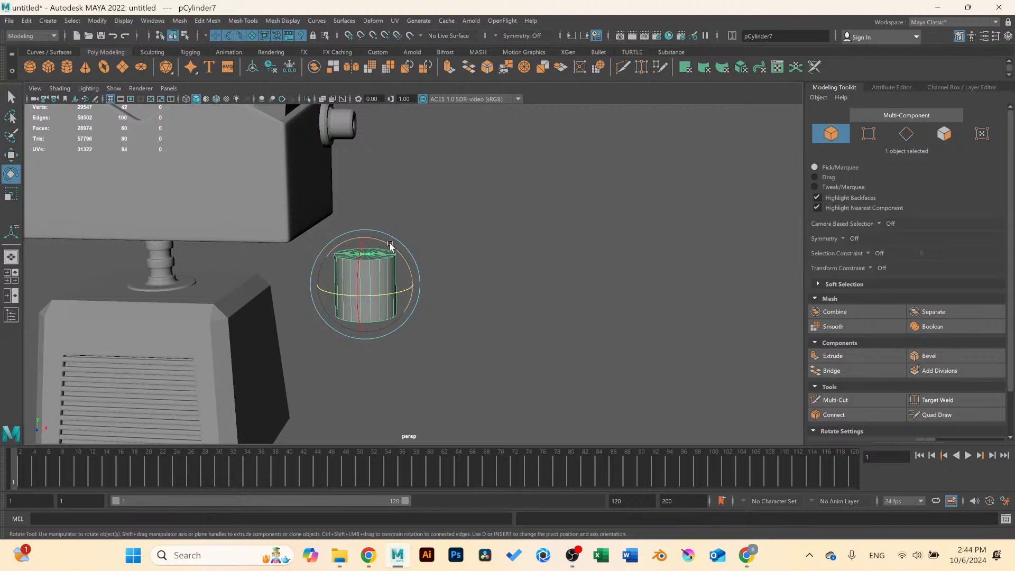
{"action": "left_click_drag", "start_coordinate": [390, 245], "coordinate": [404, 274]}
Delete the cap faces on the cylinder's torso-facing end and return to object mode.
{"action": "left_click_drag", "start_coordinate": [329, 310], "coordinate": [347, 287], "text": "alt"}
{"action": "right_click_drag", "start_coordinate": [412, 236], "coordinate": [413, 266]}
{"action": "left_click_drag", "start_coordinate": [410, 276], "coordinate": [458, 264]}
{"action": "key", "text": "Delete"}
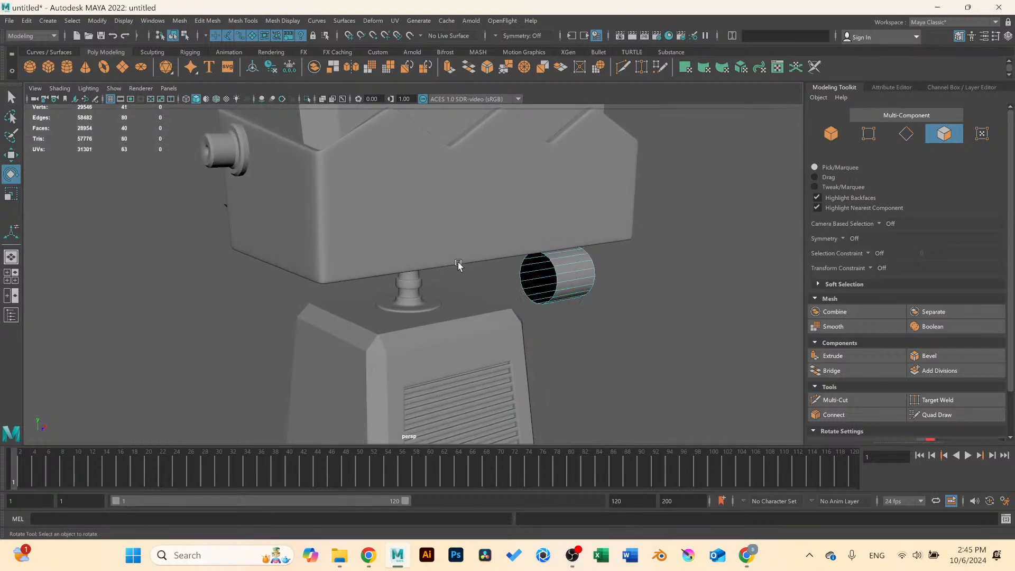
{"action": "left_click_drag", "start_coordinate": [555, 260], "coordinate": [540, 254], "text": "alt"}
{"action": "right_click_drag", "start_coordinate": [458, 210], "coordinate": [492, 191]}
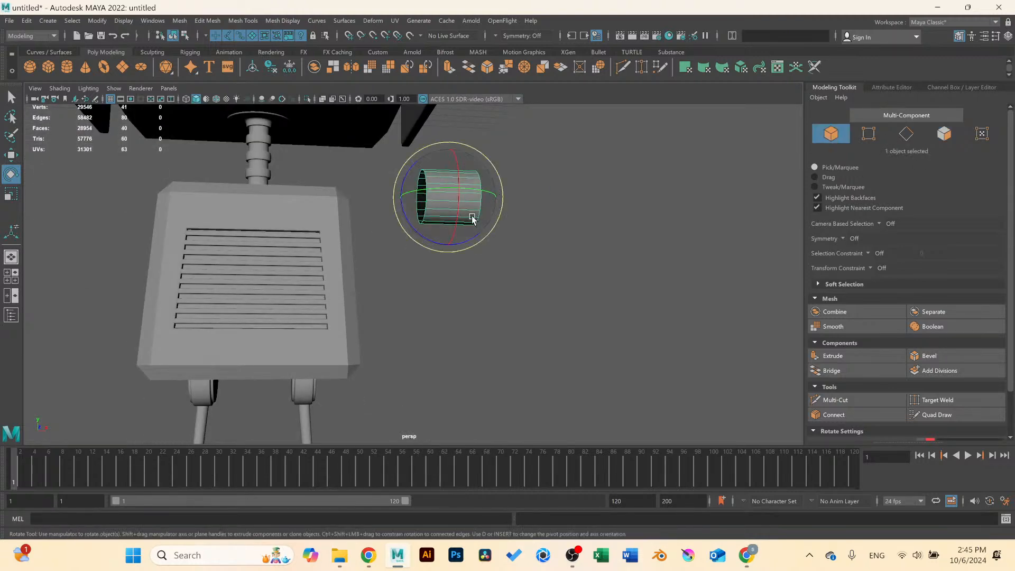
Flatten the cylinder along its axis into a short disc and place it against the upper side of the torso.
{"action": "left_click_drag", "start_coordinate": [472, 217], "coordinate": [386, 220], "text": "alt"}
{"action": "key", "text": "r"}
{"action": "key", "text": "w"}
{"action": "left_click_drag", "start_coordinate": [378, 183], "coordinate": [373, 242]}
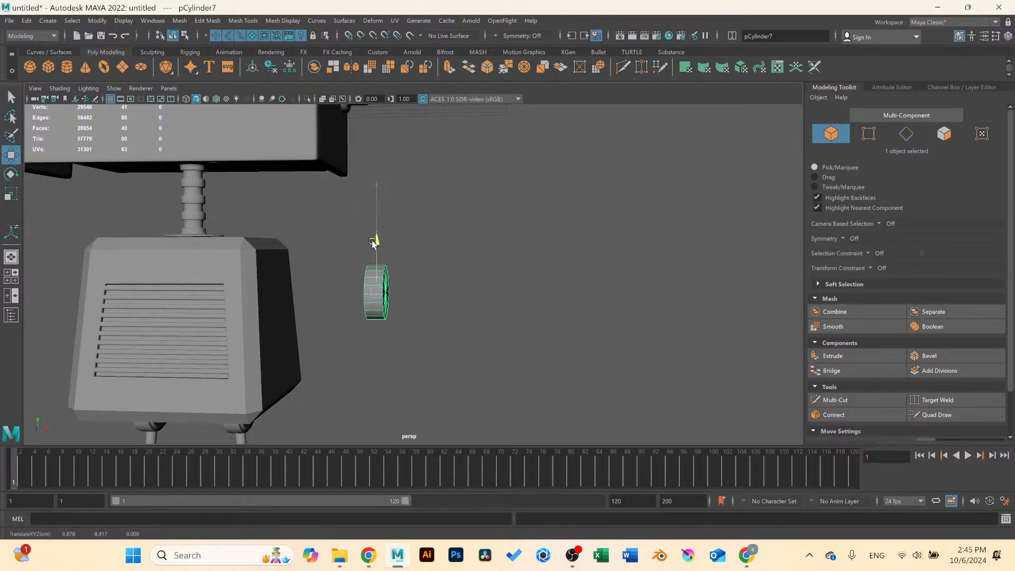
{"action": "left_click_drag", "start_coordinate": [424, 299], "coordinate": [327, 288]}
{"action": "left_click", "coordinate": [476, 283]}
In the shaded side view, select the lower leg and foot objects of both legs and move them slightly forward.
{"action": "left_click_drag", "start_coordinate": [476, 283], "coordinate": [380, 270], "text": "alt"}
{"action": "scroll", "coordinate": [506, 259], "scroll_direction": "up", "scroll_amount": 5}
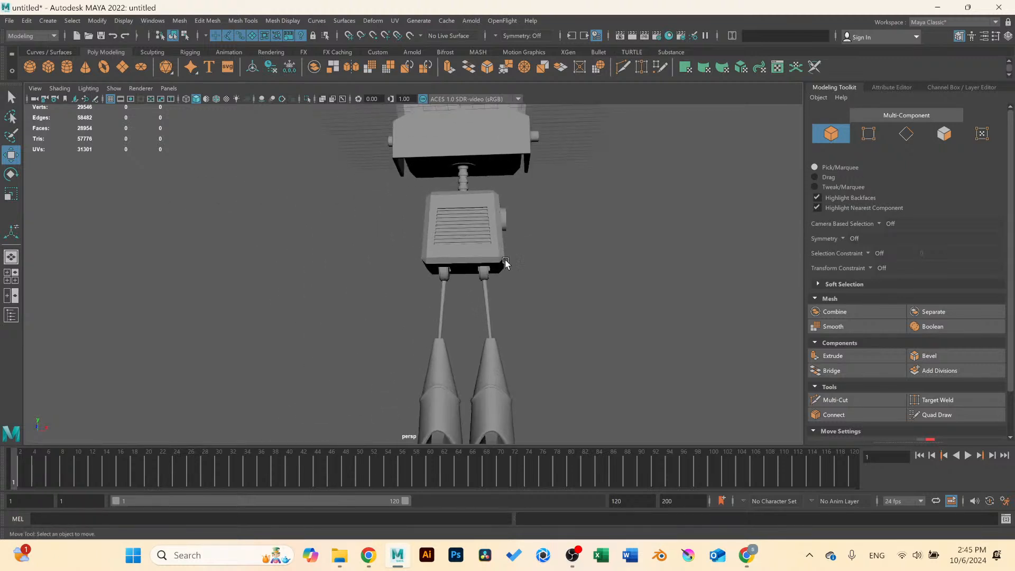
{"action": "left_click_drag", "start_coordinate": [506, 259], "coordinate": [430, 247], "text": "alt"}
{"action": "scroll", "coordinate": [467, 280], "scroll_direction": "down", "scroll_amount": 5}
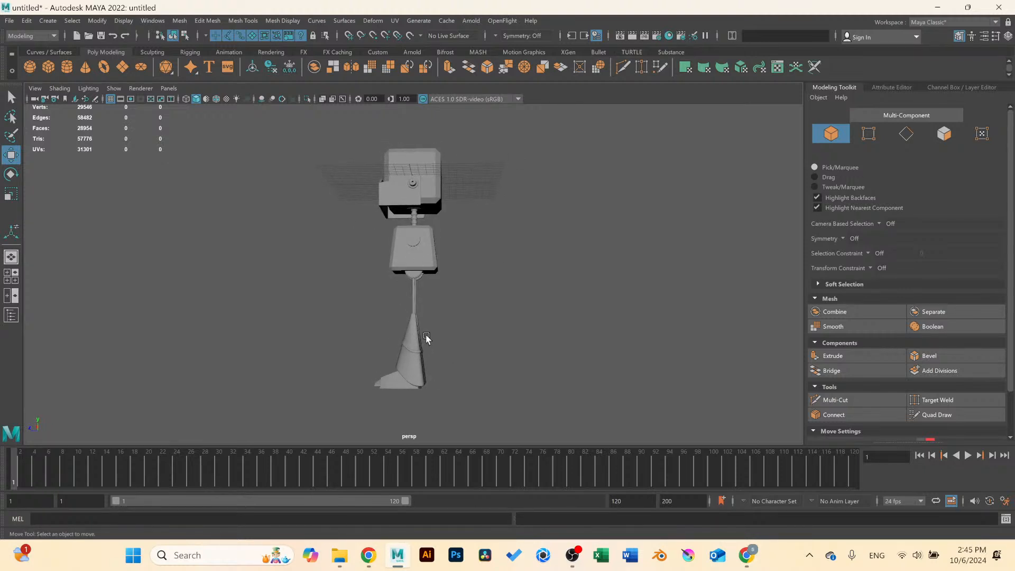
{"action": "key", "text": "space"}
{"action": "key", "text": "space"}
{"action": "key", "text": "space"}
{"action": "key", "text": "space"}
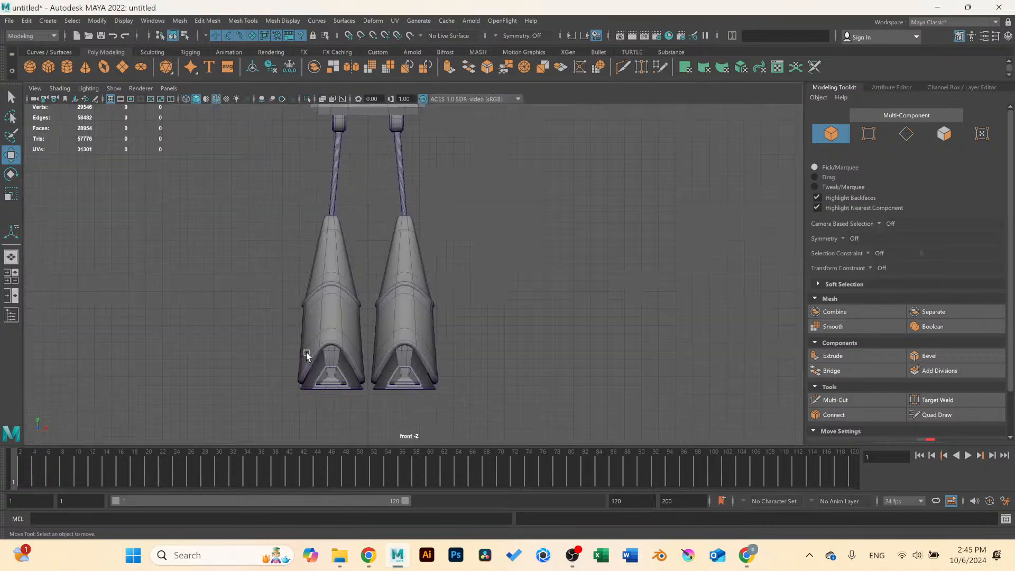
{"action": "key", "text": "5"}
{"action": "scroll", "coordinate": [442, 288], "scroll_direction": "down", "scroll_amount": 5}
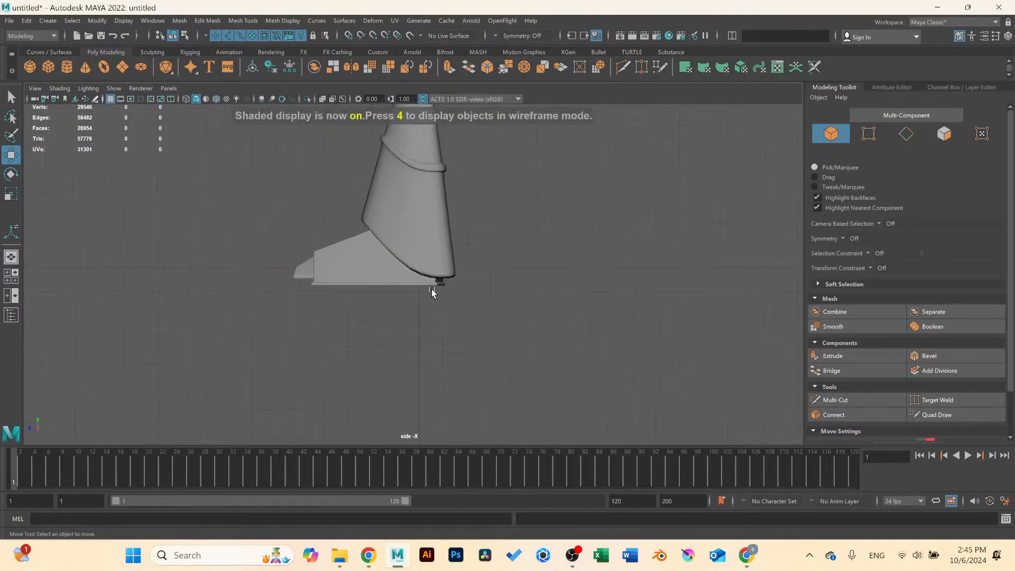
{"action": "middle_click_drag", "start_coordinate": [300, 176], "coordinate": [300, 236], "text": "alt"}
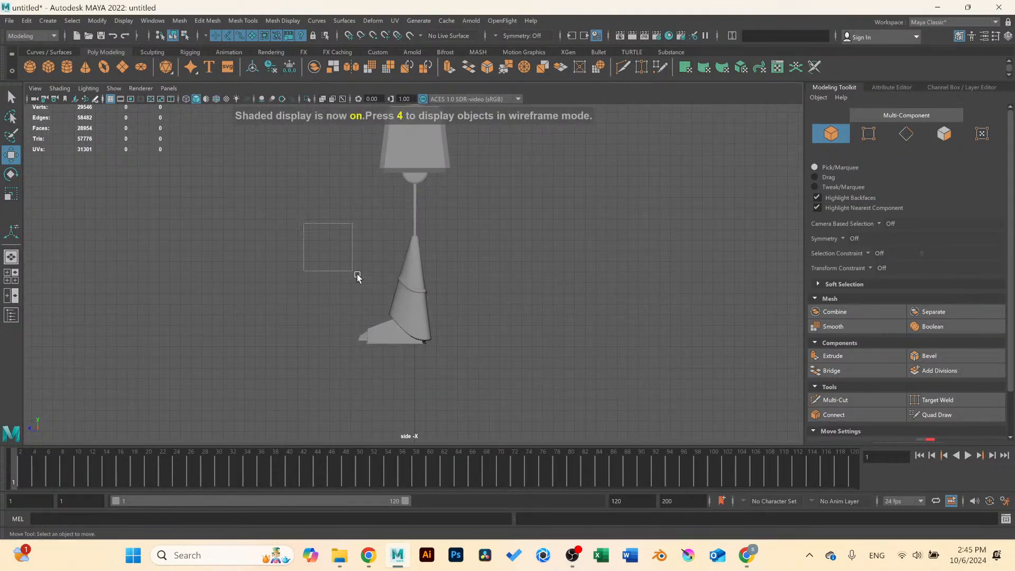
{"action": "left_click_drag", "start_coordinate": [357, 277], "coordinate": [423, 317]}
{"action": "scroll", "coordinate": [431, 220], "scroll_direction": "up", "scroll_amount": 3}
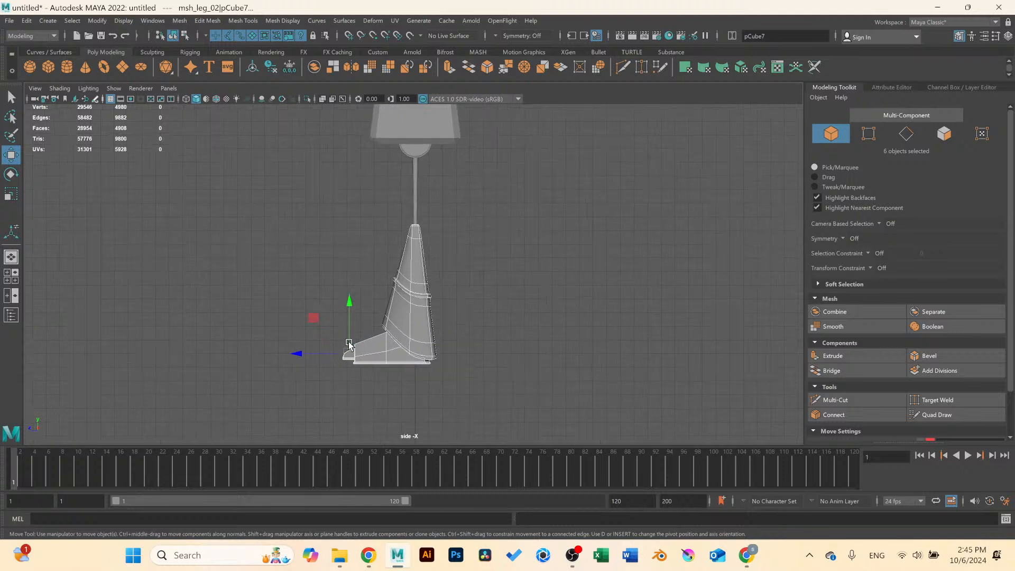
{"action": "left_click_drag", "start_coordinate": [305, 354], "coordinate": [298, 354]}
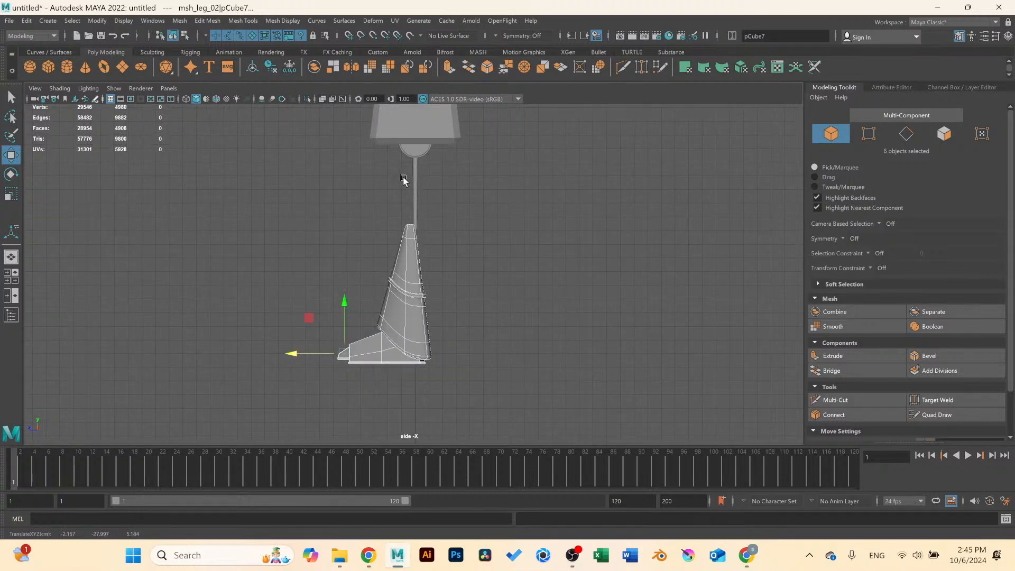
Move the bottom vertices of msh_leg_01's thin upper rod forward into the top of the lower leg.
{"action": "left_click", "coordinate": [415, 188]}
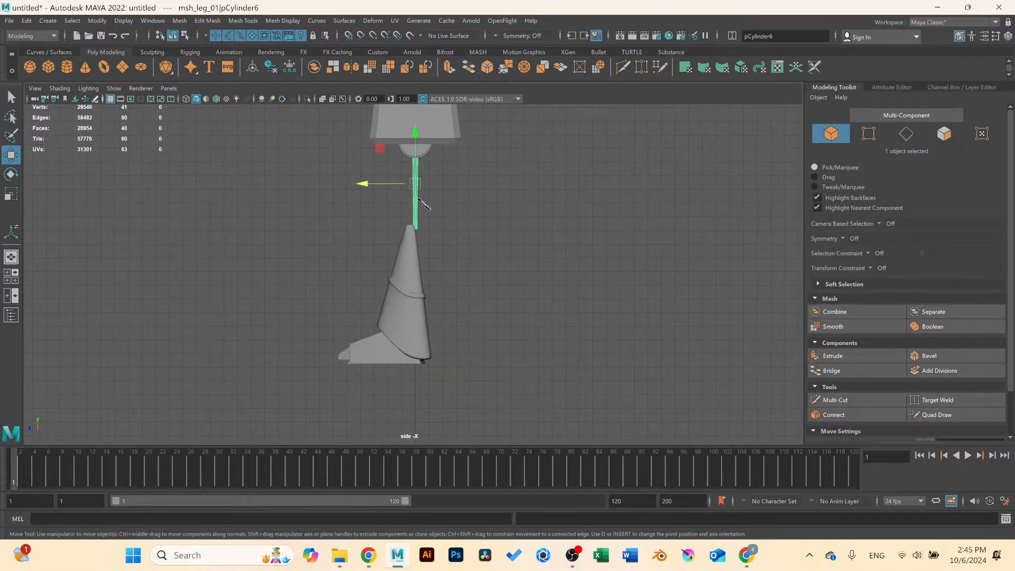
{"action": "right_click_drag", "start_coordinate": [423, 204], "coordinate": [363, 197]}
{"action": "left_click_drag", "start_coordinate": [368, 196], "coordinate": [451, 251]}
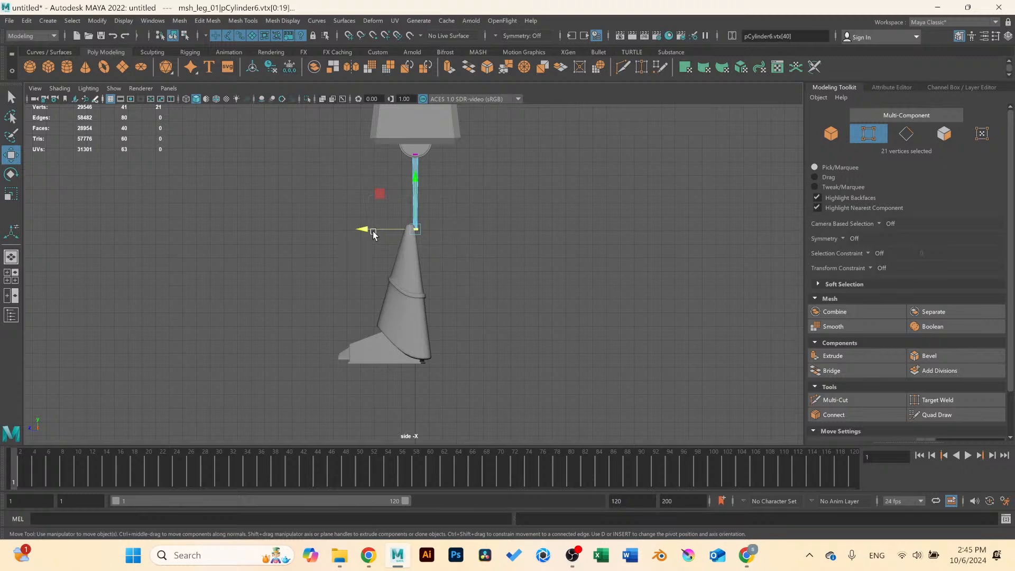
{"action": "left_click_drag", "start_coordinate": [373, 233], "coordinate": [360, 229]}
{"action": "key", "text": "f"}
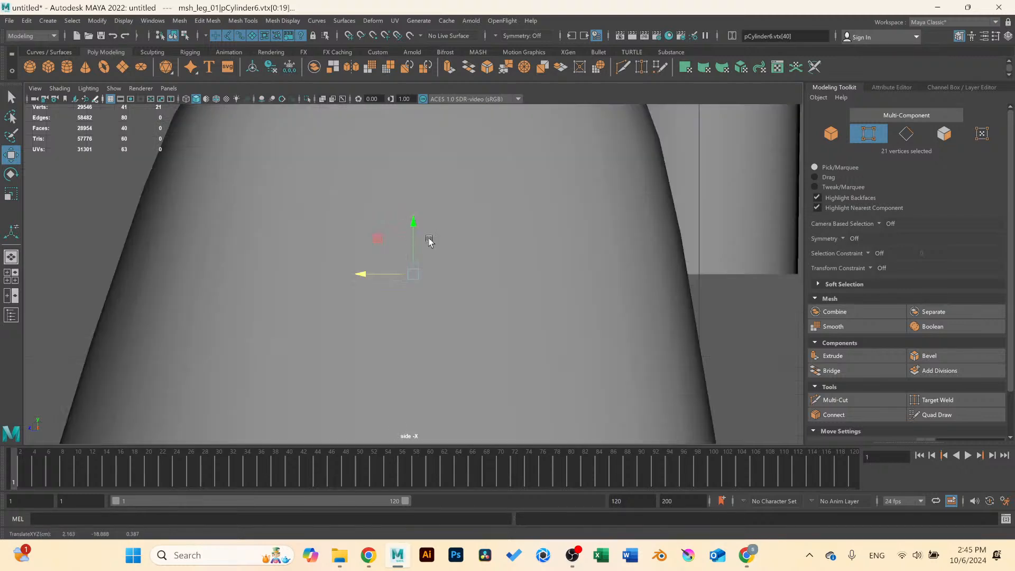
{"action": "scroll", "coordinate": [510, 248], "scroll_direction": "down", "scroll_amount": 5}
{"action": "left_click_drag", "start_coordinate": [487, 240], "coordinate": [496, 259], "text": "alt"}
{"action": "key", "text": "space"}
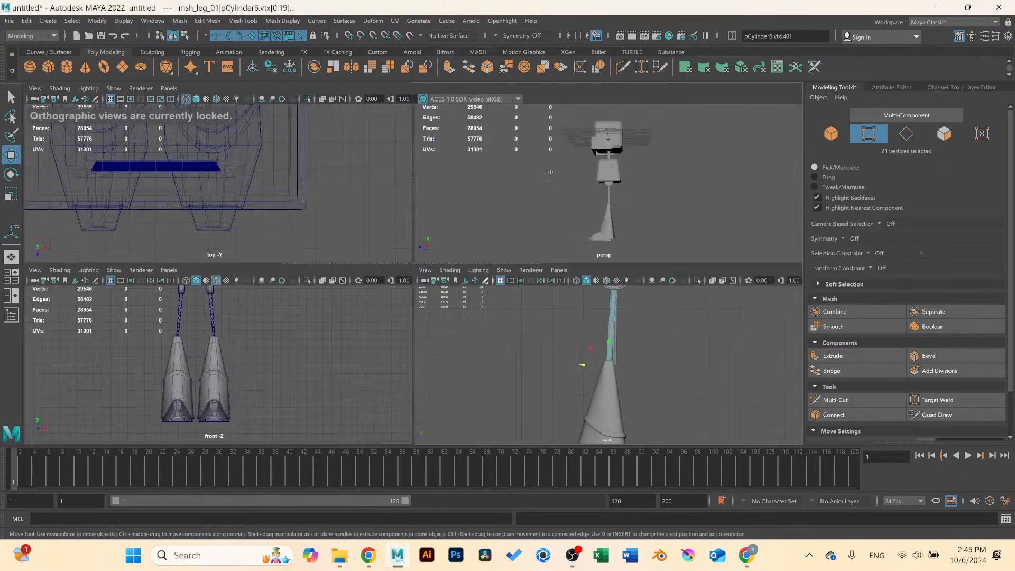
{"action": "key", "text": "space"}
{"action": "key", "text": "f"}
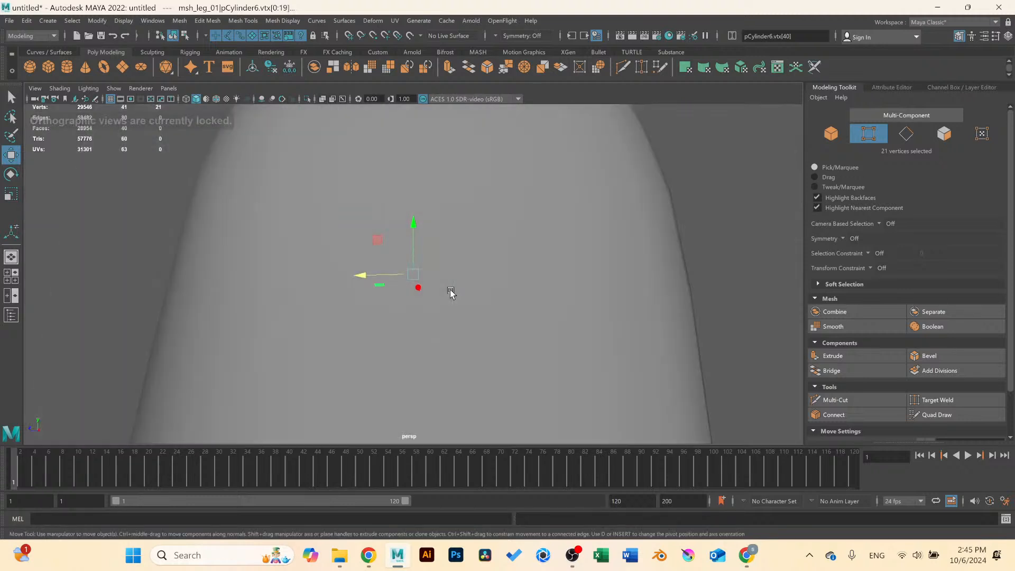
Check the fit of msh_leg_01's thin rod in the lower leg and return the rod to object mode.
{"action": "scroll", "coordinate": [451, 291], "scroll_direction": "down", "scroll_amount": 5}
{"action": "left_click_drag", "start_coordinate": [452, 291], "coordinate": [469, 204], "text": "alt"}
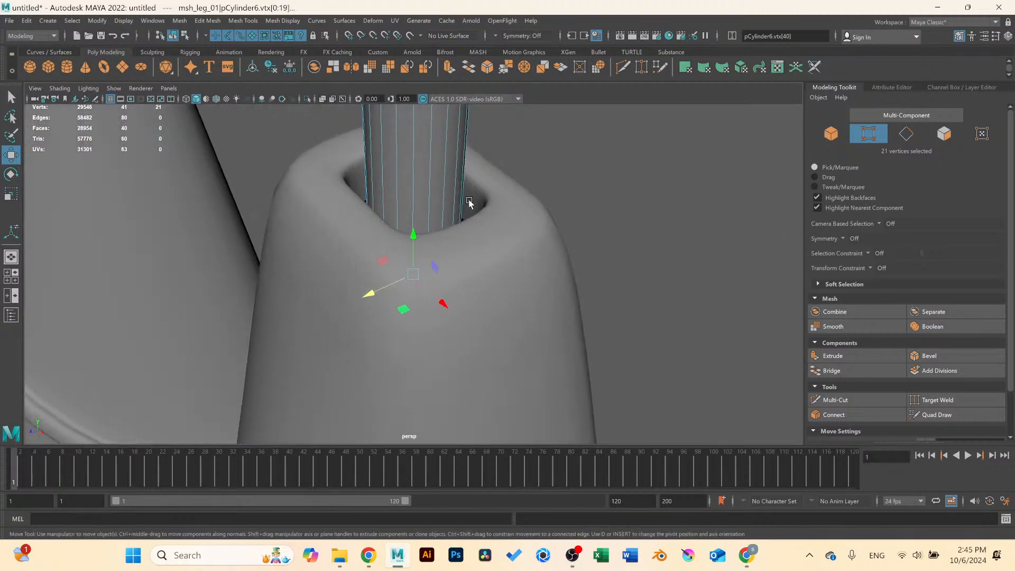
{"action": "right_click_drag", "start_coordinate": [434, 162], "coordinate": [489, 146]}
{"action": "left_click_drag", "start_coordinate": [510, 163], "coordinate": [381, 193], "text": "alt"}
Move the bottom vertices of msh_leg_02's thin upper rod forward into its lower leg, return to object mode and deselect.
{"action": "left_click", "coordinate": [380, 185]}
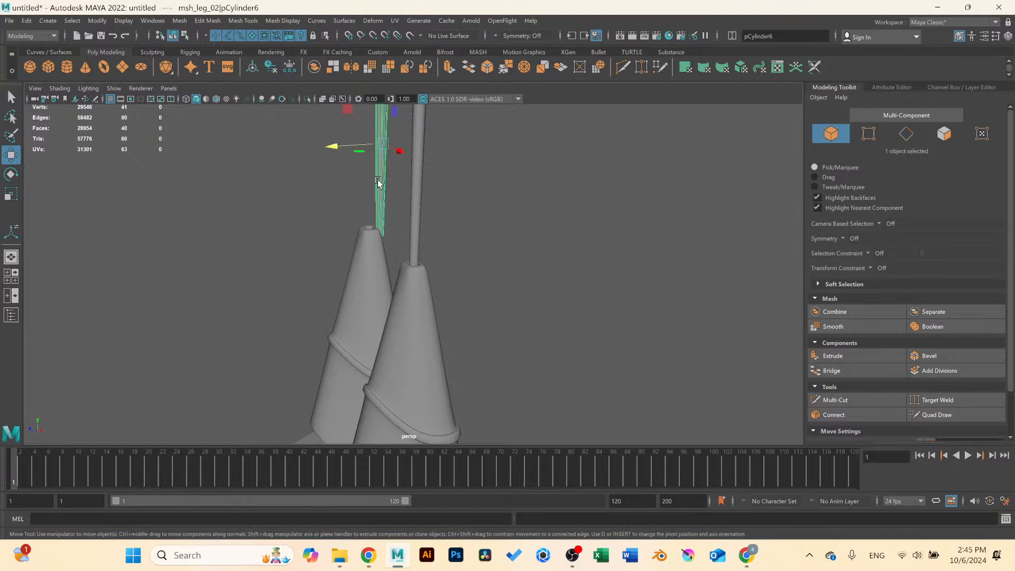
{"action": "right_click_drag", "start_coordinate": [379, 181], "coordinate": [325, 183]}
{"action": "key", "text": "space"}
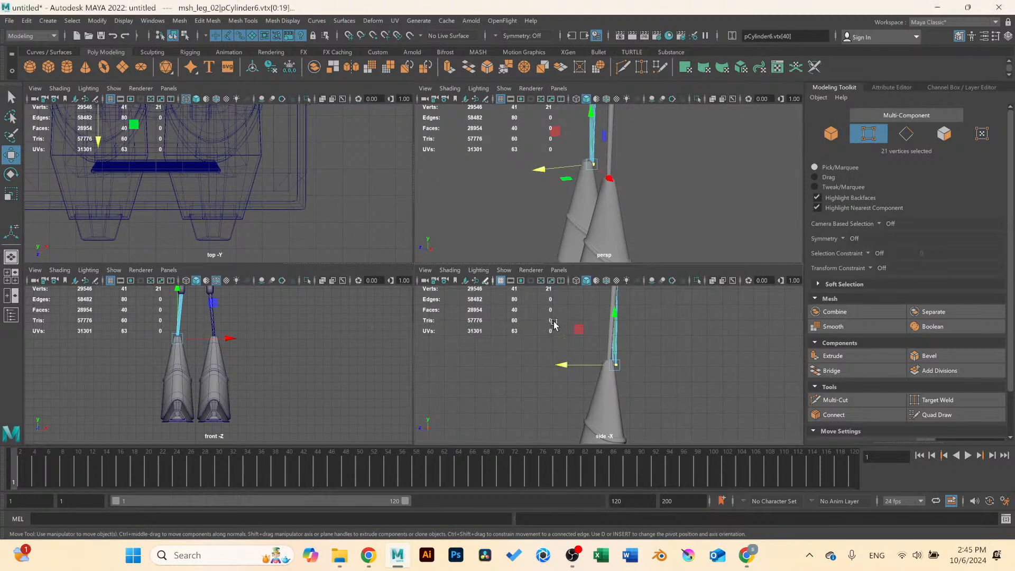
{"action": "key", "text": "space"}
{"action": "scroll", "coordinate": [455, 235], "scroll_direction": "up", "scroll_amount": 5}
{"action": "key", "text": "4"}
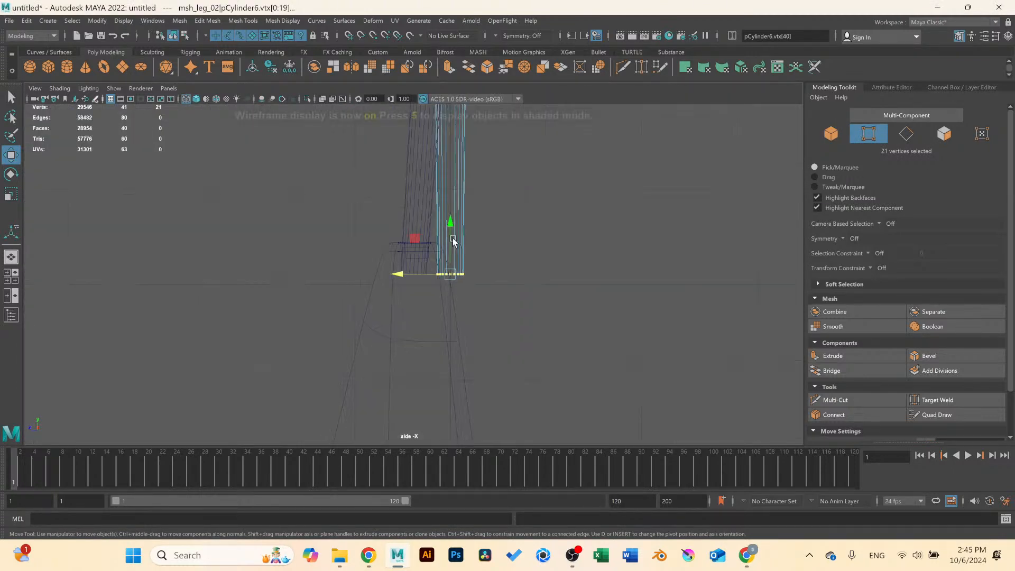
{"action": "left_click_drag", "start_coordinate": [403, 278], "coordinate": [385, 270]}
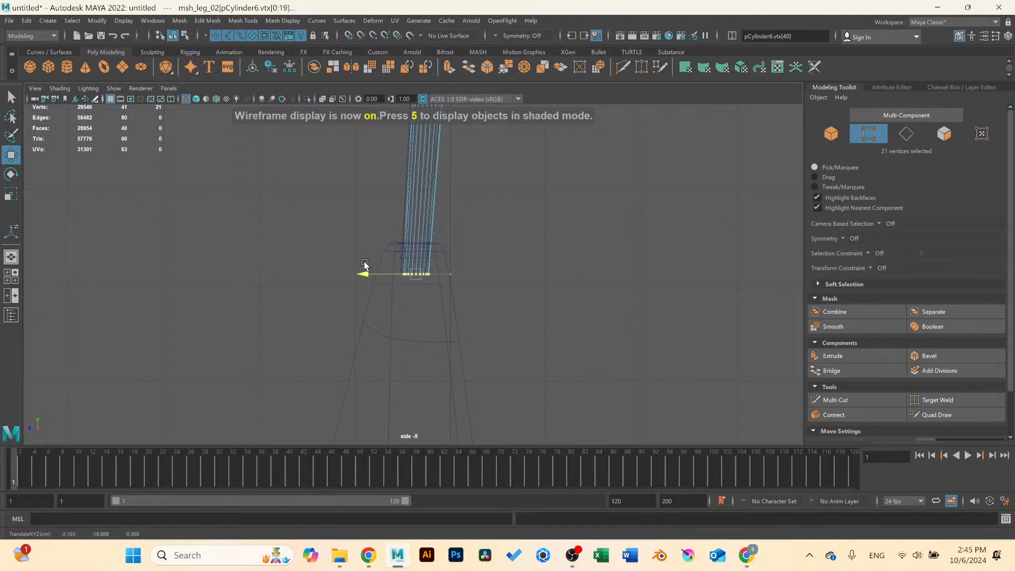
{"action": "key", "text": "space"}
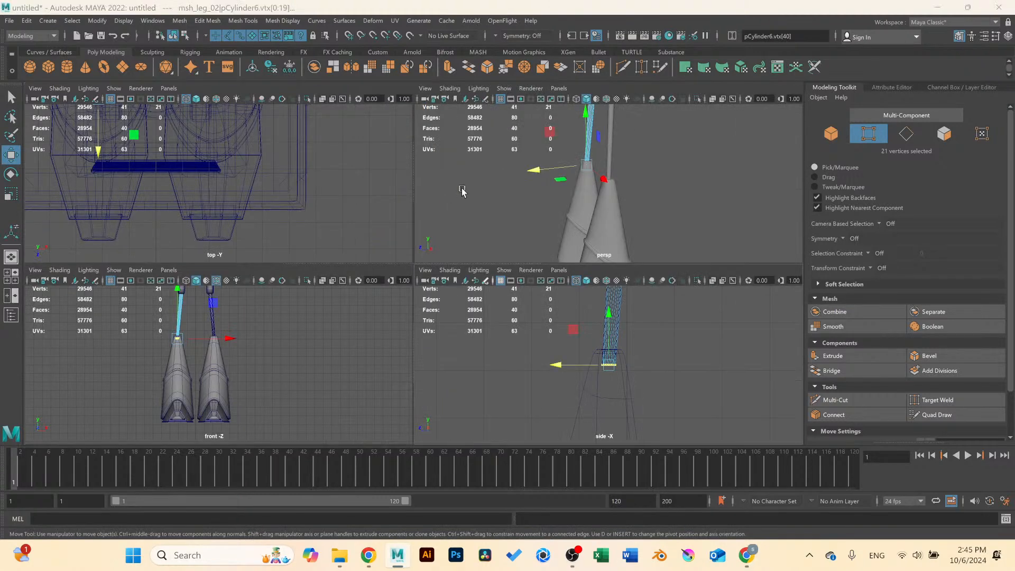
{"action": "key", "text": "space"}
{"action": "right_click_drag", "start_coordinate": [383, 139], "coordinate": [436, 119]}
{"action": "left_click", "coordinate": [476, 198]}
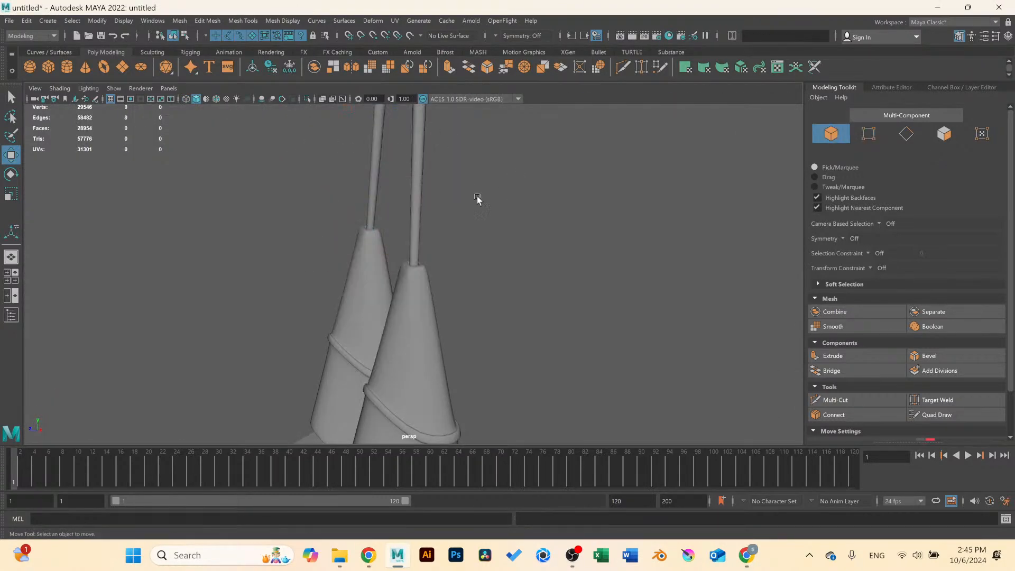
Select the outer cap faces of the shoulder disc on the torso's side and inset them with an extrude offset of 0.44.
{"action": "scroll", "coordinate": [465, 205], "scroll_direction": "down", "scroll_amount": 8}
{"action": "left_click_drag", "start_coordinate": [402, 262], "coordinate": [336, 281], "text": "alt"}
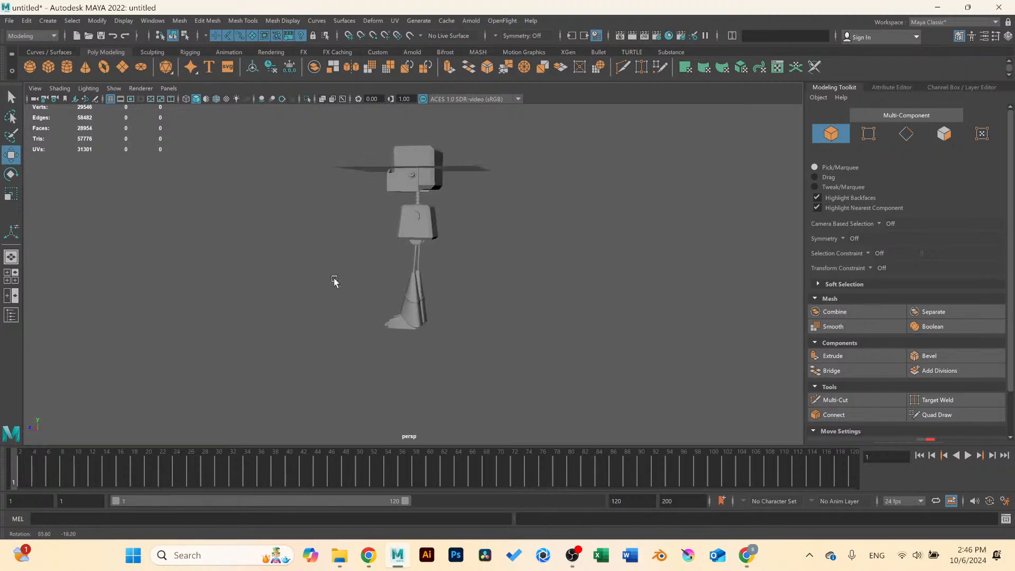
{"action": "right_click_drag", "start_coordinate": [335, 280], "coordinate": [472, 319], "text": "alt"}
{"action": "scroll", "coordinate": [474, 315], "scroll_direction": "up", "scroll_amount": 8}
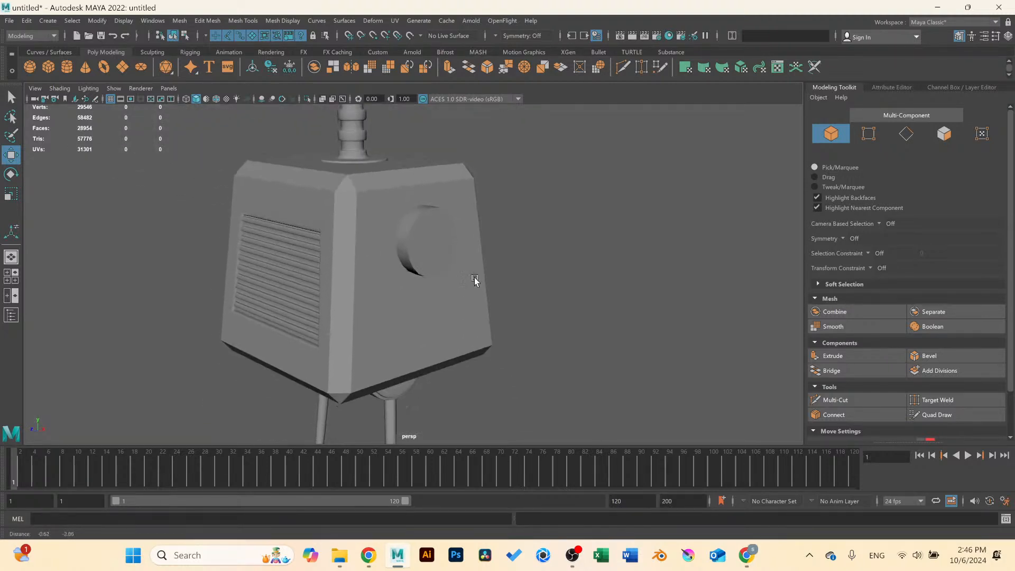
{"action": "left_click", "coordinate": [432, 204]}
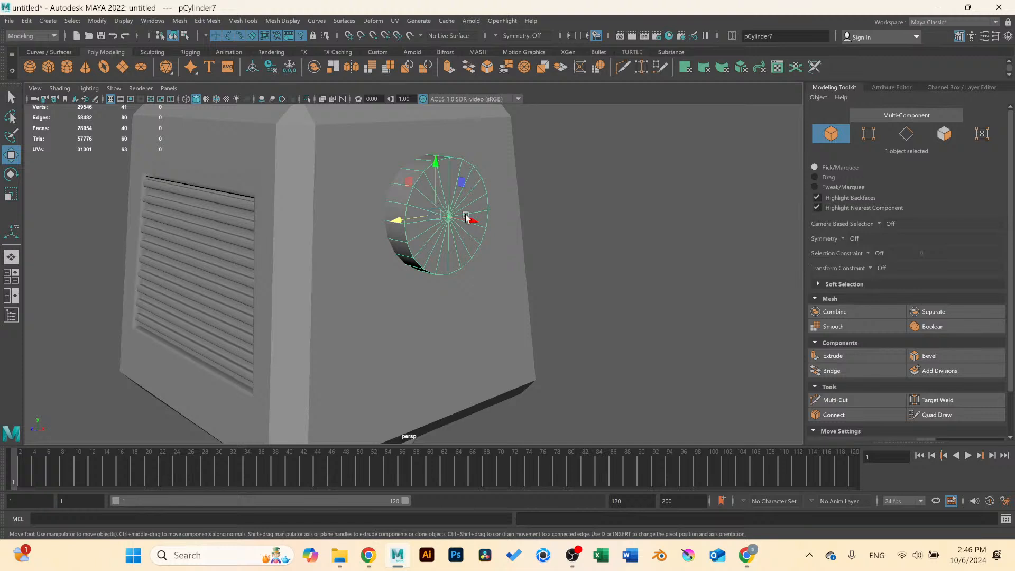
{"action": "right_click_drag", "start_coordinate": [452, 208], "coordinate": [453, 227]}
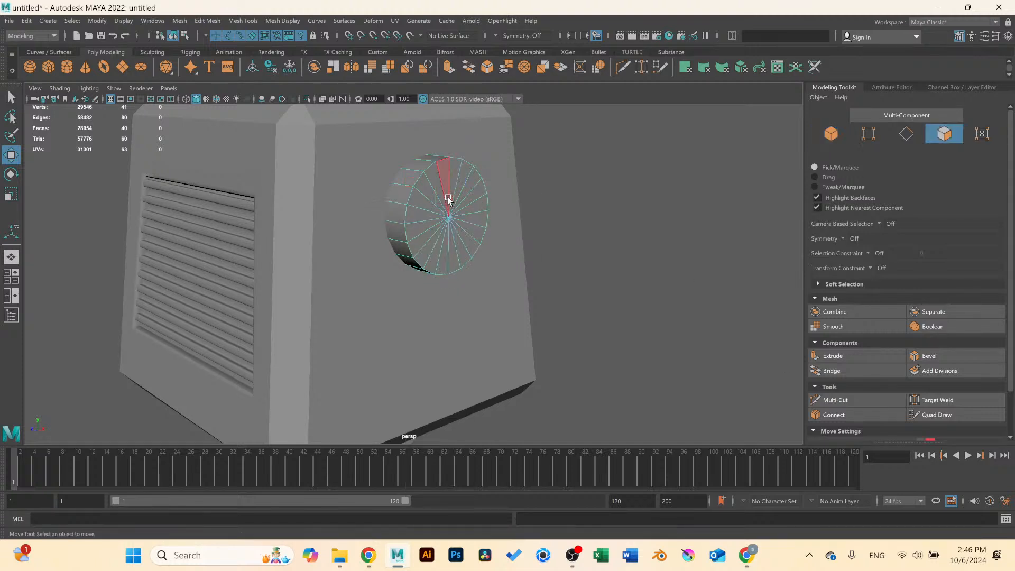
{"action": "mouse_move", "coordinate": [415, 233]}
{"action": "left_mouse_down"}
{"action": "mouse_move", "coordinate": [472, 195]}
{"action": "mouse_move", "coordinate": [469, 175]}
{"action": "left_mouse_up"}
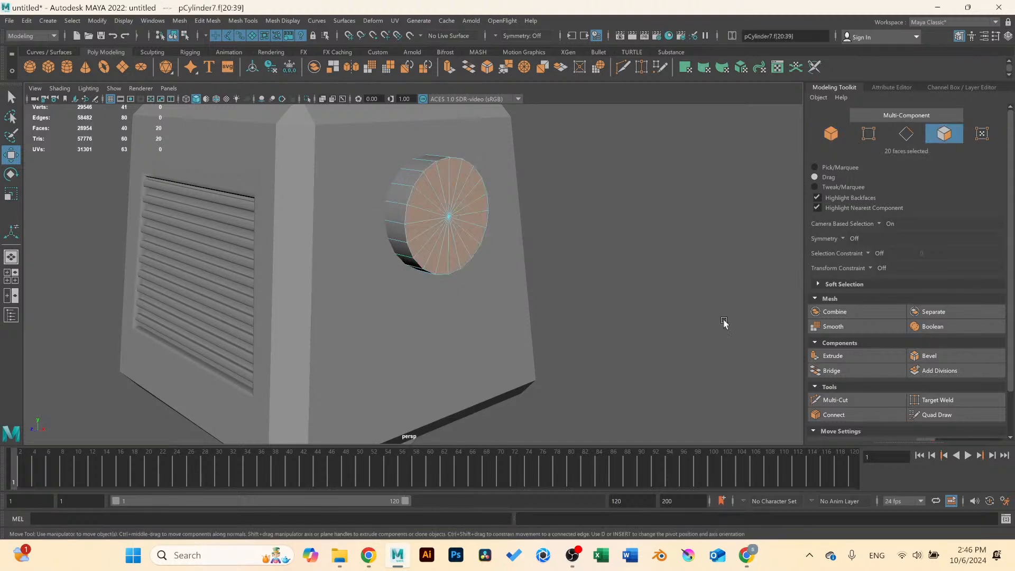
{"action": "left_click", "coordinate": [834, 356]}
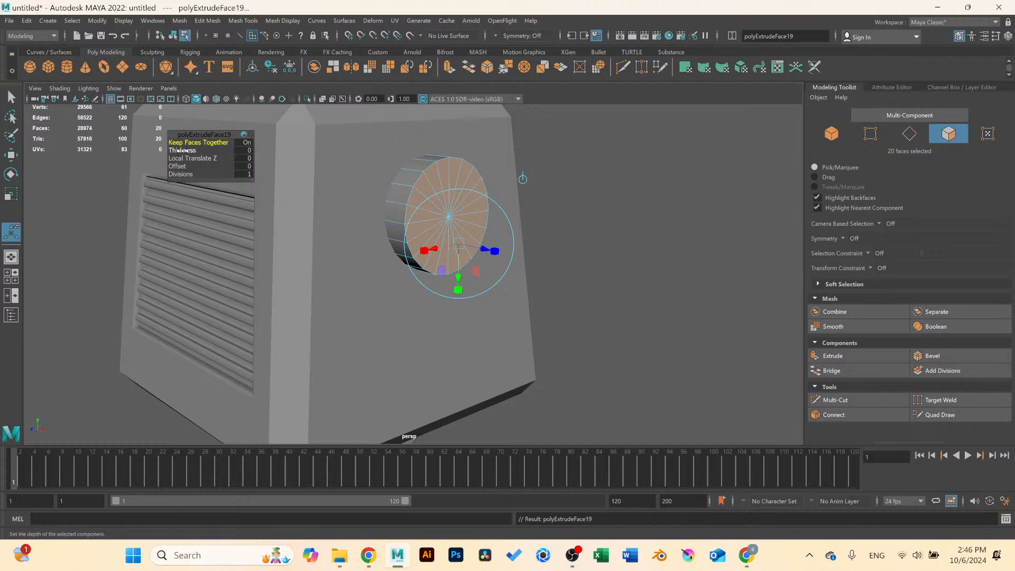
{"action": "left_click_drag", "start_coordinate": [180, 168], "coordinate": [191, 170]}
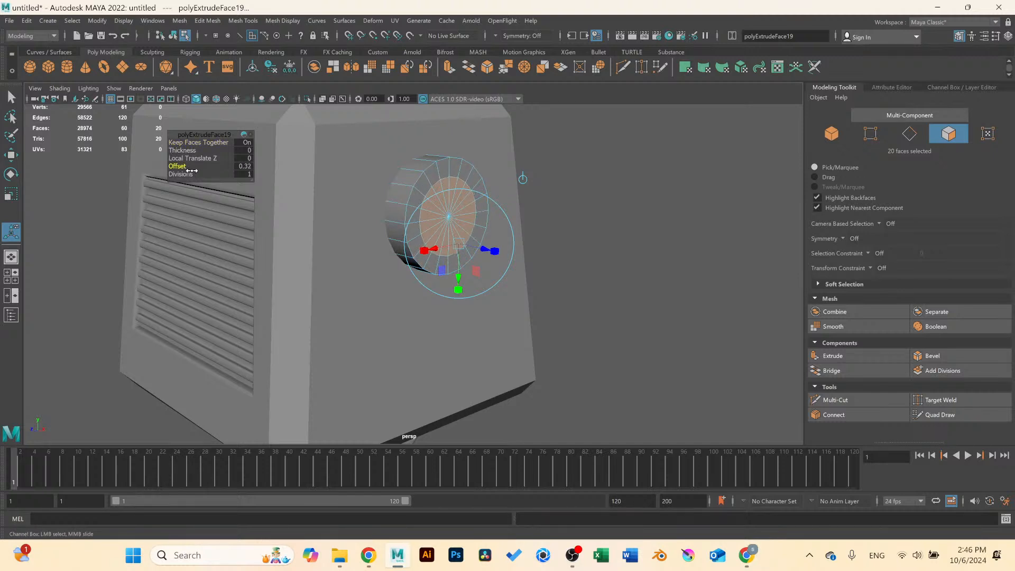
{"action": "middle_click_drag", "start_coordinate": [618, 269], "coordinate": [533, 269], "text": "alt"}
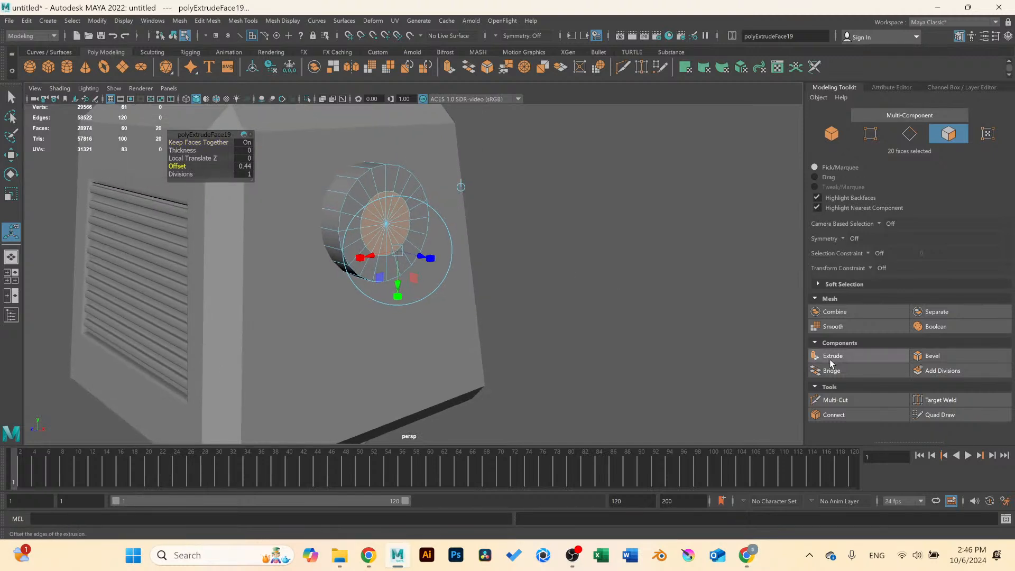
Extrude the inset cap faces outward from the disc to form a narrower cylindrical stub.
{"action": "left_click", "coordinate": [833, 356]}
{"action": "left_click_drag", "start_coordinate": [601, 292], "coordinate": [566, 270], "text": "alt"}
{"action": "left_click_drag", "start_coordinate": [435, 240], "coordinate": [392, 231], "text": "alt"}
{"action": "right_click_drag", "start_coordinate": [392, 231], "coordinate": [712, 300], "text": "alt"}
Inset the stub's end faces with an offset of 0.1, and extrude them inward about 0.167 as a recess.
{"action": "left_click", "coordinate": [830, 357]}
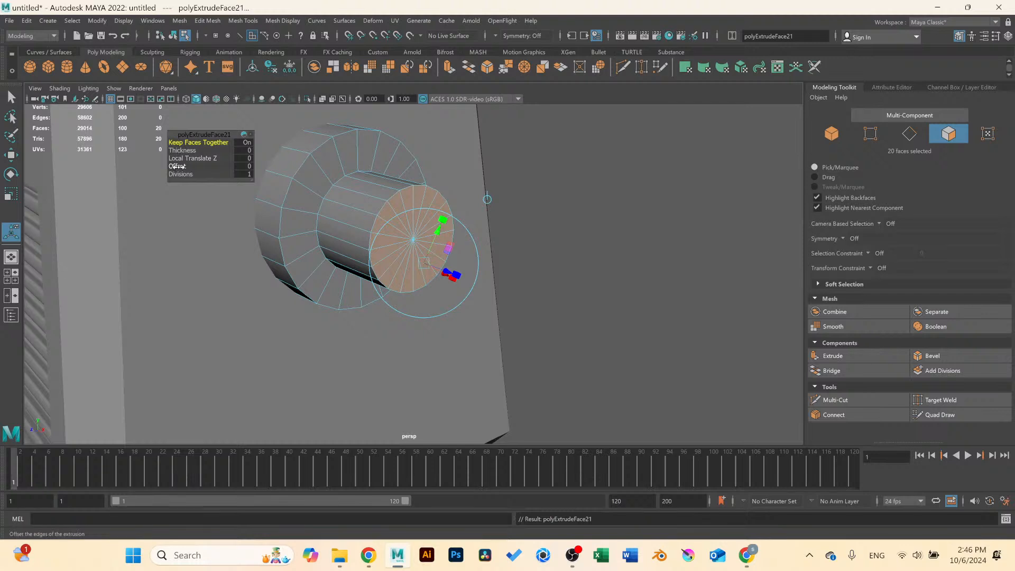
{"action": "left_click_drag", "start_coordinate": [178, 166], "coordinate": [181, 167]}
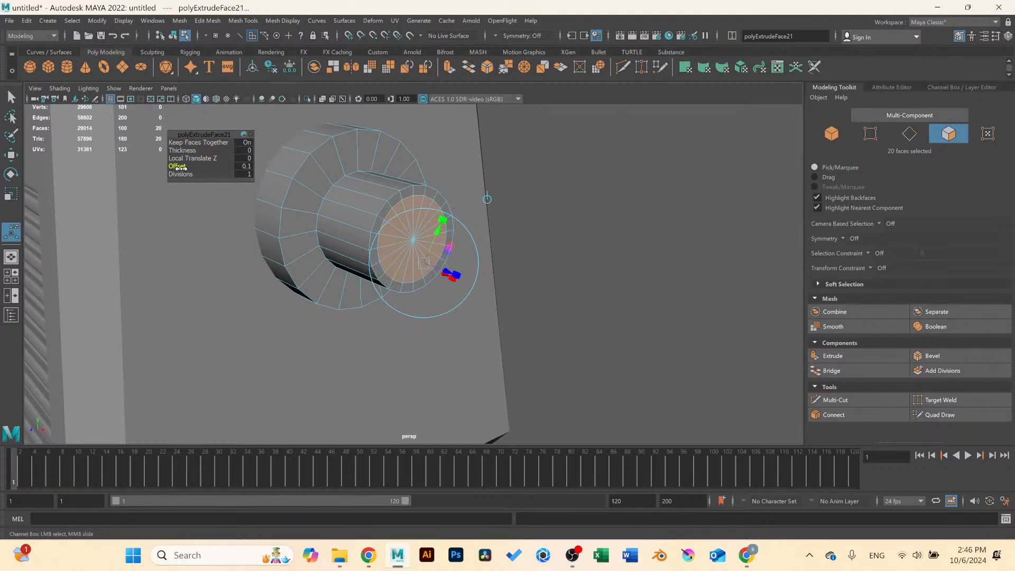
{"action": "left_click", "coordinate": [862, 358]}
{"action": "left_click_drag", "start_coordinate": [444, 271], "coordinate": [434, 263]}
{"action": "scroll", "coordinate": [366, 199], "scroll_direction": "up", "scroll_amount": 3}
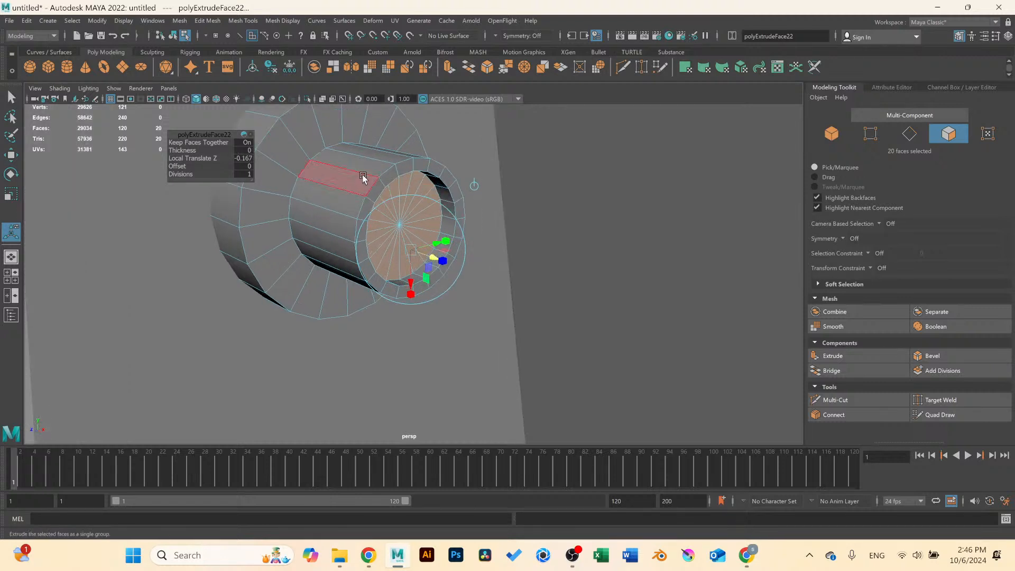
Select the ring of rim faces around the stub's open end and bevel it with a fraction of 0.5.
{"action": "right_click_drag", "start_coordinate": [363, 176], "coordinate": [364, 146]}
{"action": "middle_click_drag", "start_coordinate": [363, 122], "coordinate": [378, 198], "text": "alt"}
{"action": "scroll", "coordinate": [416, 250], "scroll_direction": "up", "scroll_amount": 2}
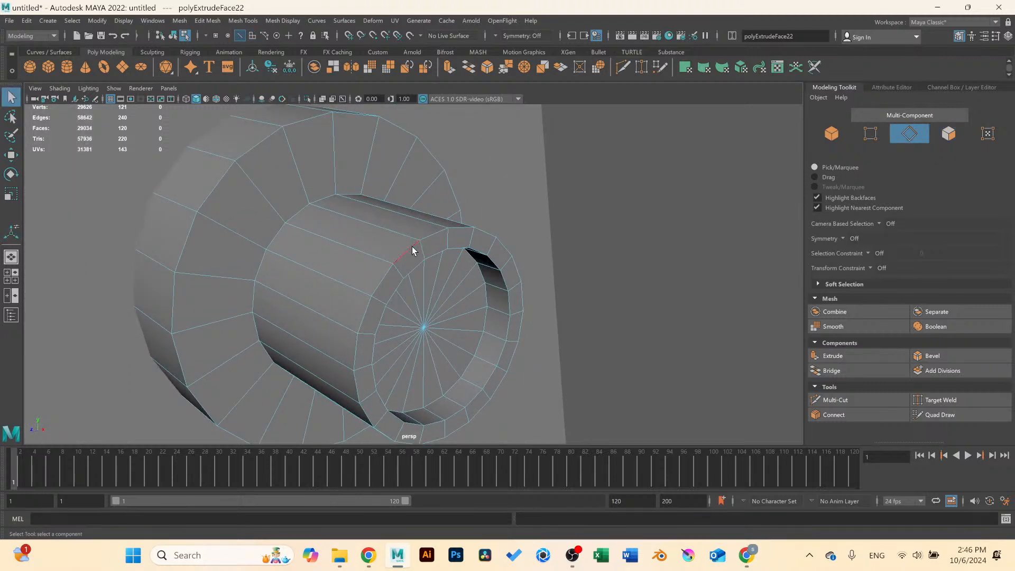
{"action": "left_click", "coordinate": [412, 247]}
{"action": "right_click_drag", "start_coordinate": [423, 249], "coordinate": [422, 275]}
{"action": "left_click", "coordinate": [412, 259]}
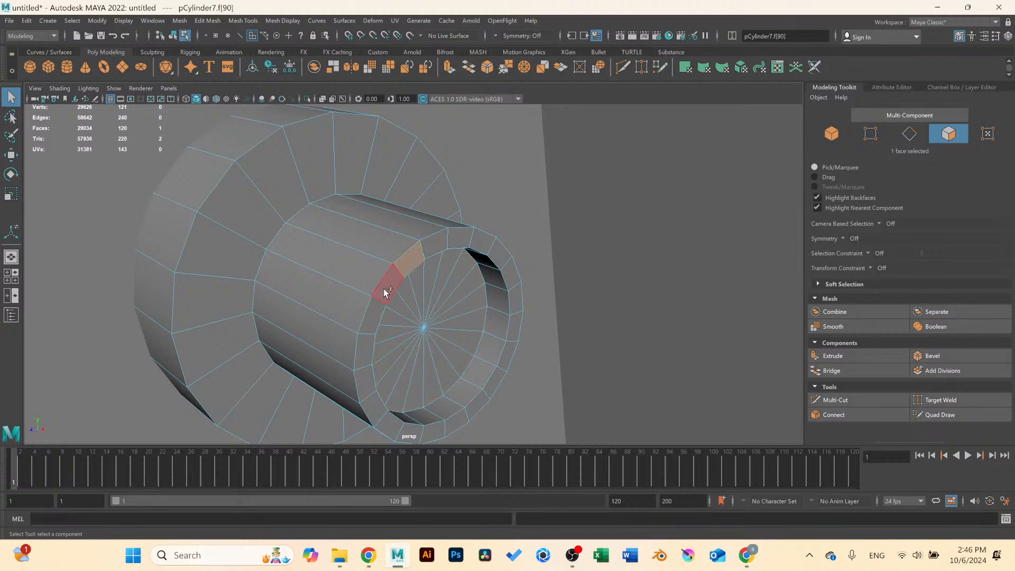
{"action": "double_click", "coordinate": [385, 289], "text": "shift"}
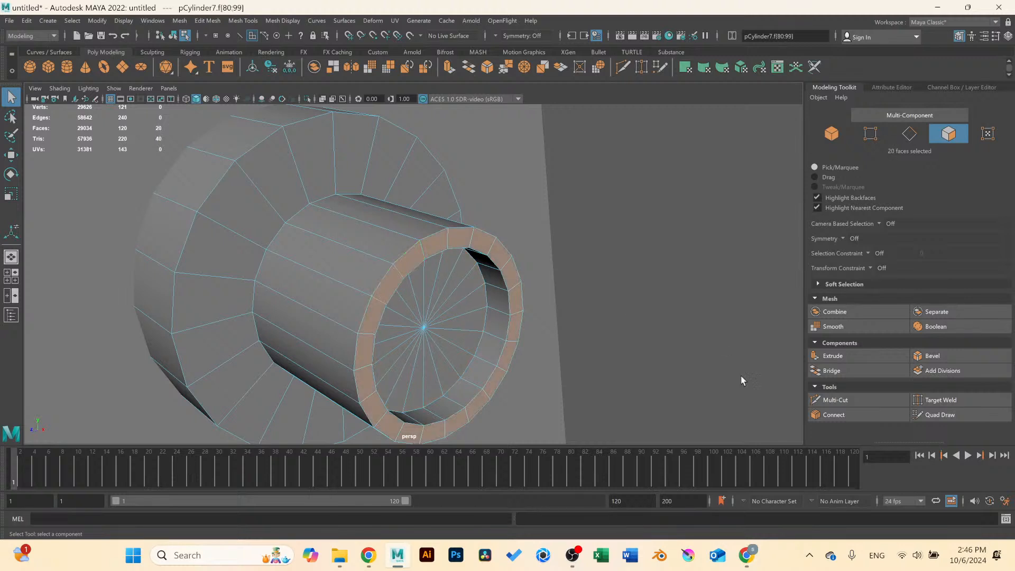
{"action": "left_click", "coordinate": [940, 364]}
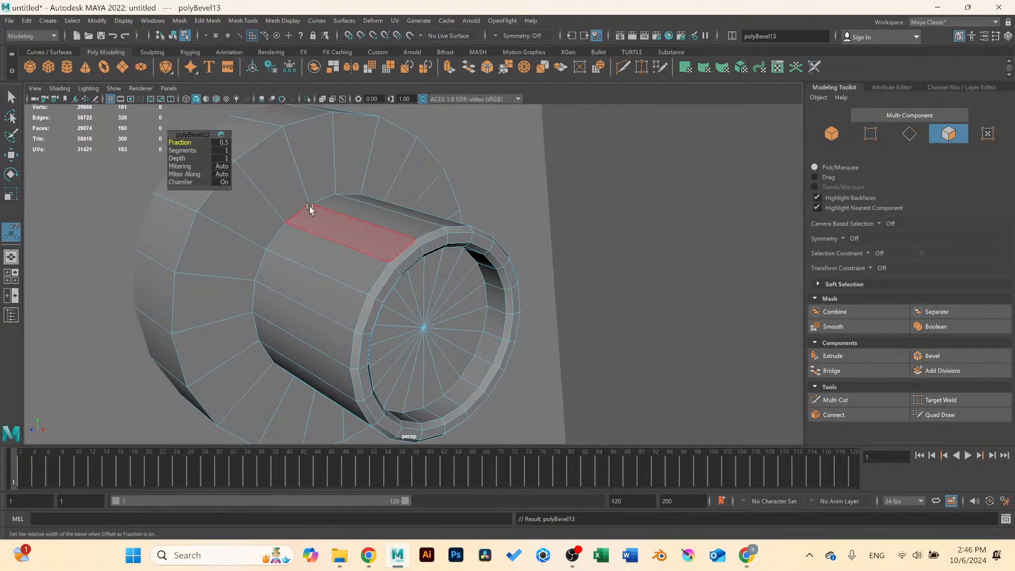
Bevel the edge loops around the stub's base and the disc's outer rim, and preview the shoulder joint smoothed in object mode.
{"action": "mouse_move", "coordinate": [295, 214]}
{"action": "right_mouse_down"}
{"action": "mouse_move", "coordinate": [294, 193]}
{"action": "mouse_move", "coordinate": [294, 211]}
{"action": "right_mouse_up"}
{"action": "left_click", "coordinate": [280, 233]}
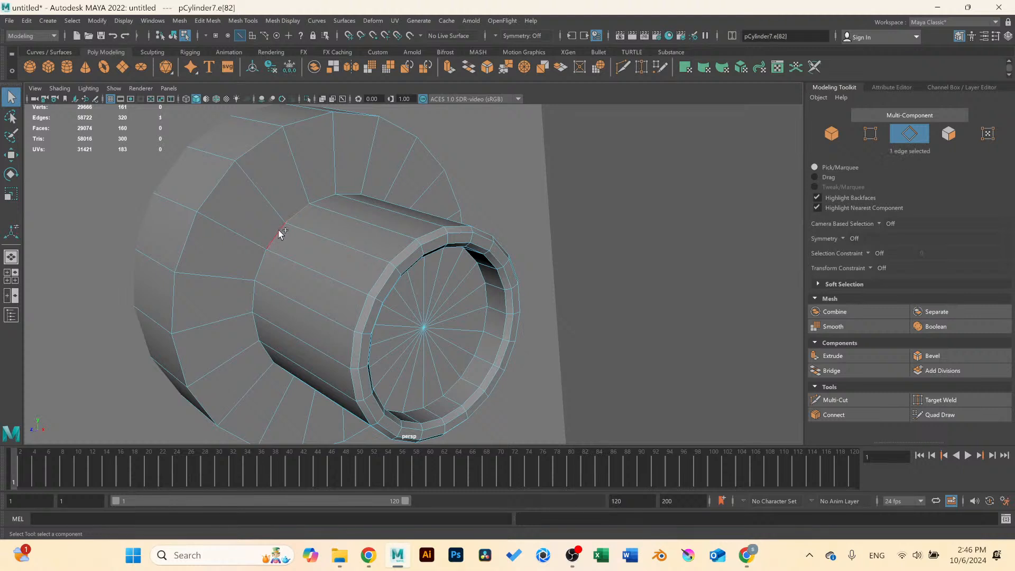
{"action": "double_click", "coordinate": [252, 148], "text": "shift"}
{"action": "left_click", "coordinate": [932, 356]}
{"action": "left_click_drag", "start_coordinate": [180, 143], "coordinate": [180, 143]}
{"action": "right_click_drag", "start_coordinate": [374, 216], "coordinate": [425, 199]}
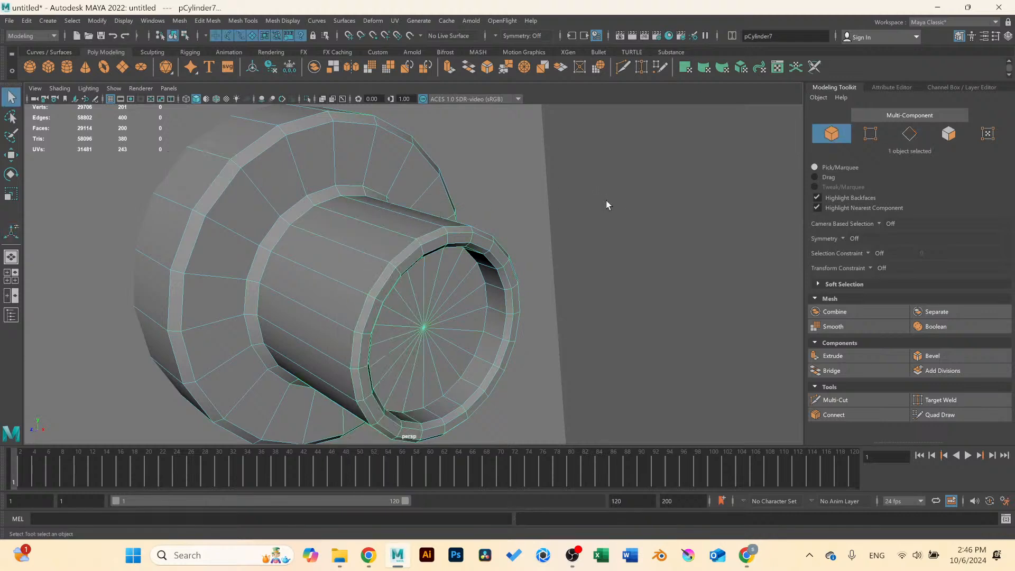
{"action": "scroll", "coordinate": [531, 226], "scroll_direction": "down", "scroll_amount": 1}
{"action": "key", "text": "3"}
{"action": "scroll", "coordinate": [413, 296], "scroll_direction": "down", "scroll_amount": 5}
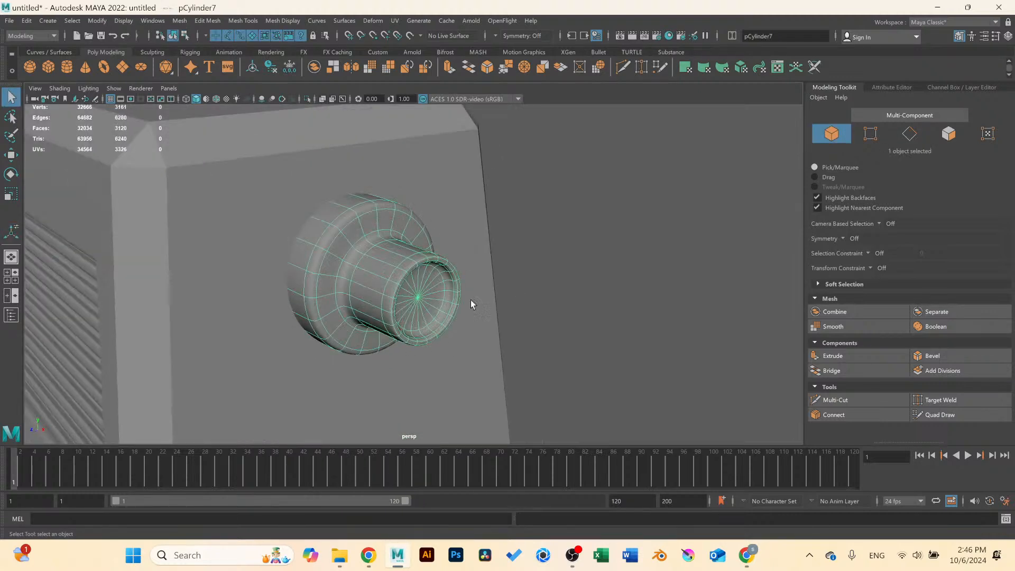
Turn off the smooth preview and bevel the edge loop around the recess floor with a fraction of 0.5.
{"action": "key", "text": "1"}
{"action": "key", "text": "F10"}
{"action": "scroll", "coordinate": [476, 301], "scroll_direction": "up", "scroll_amount": 8}
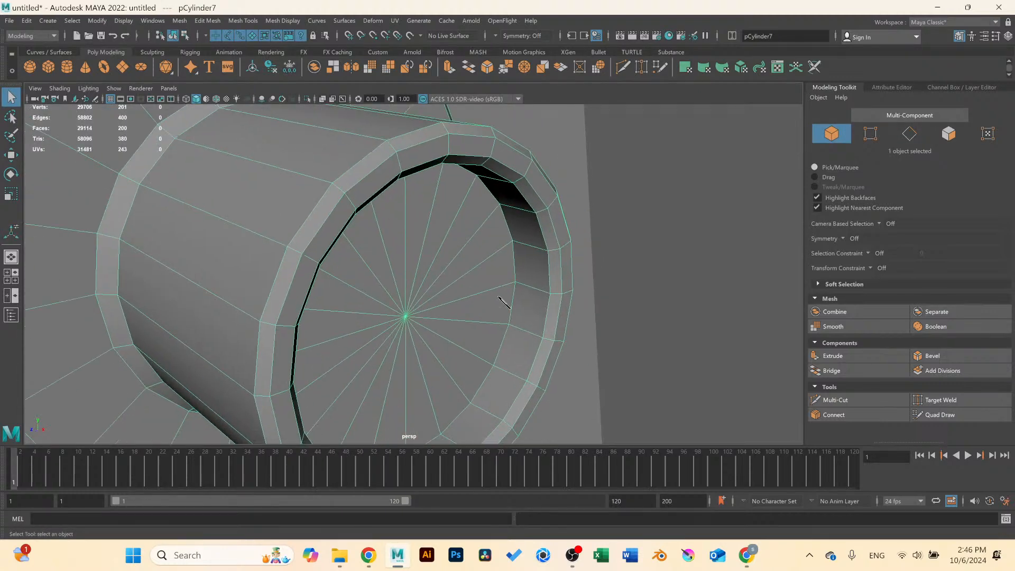
{"action": "double_click", "coordinate": [517, 300]}
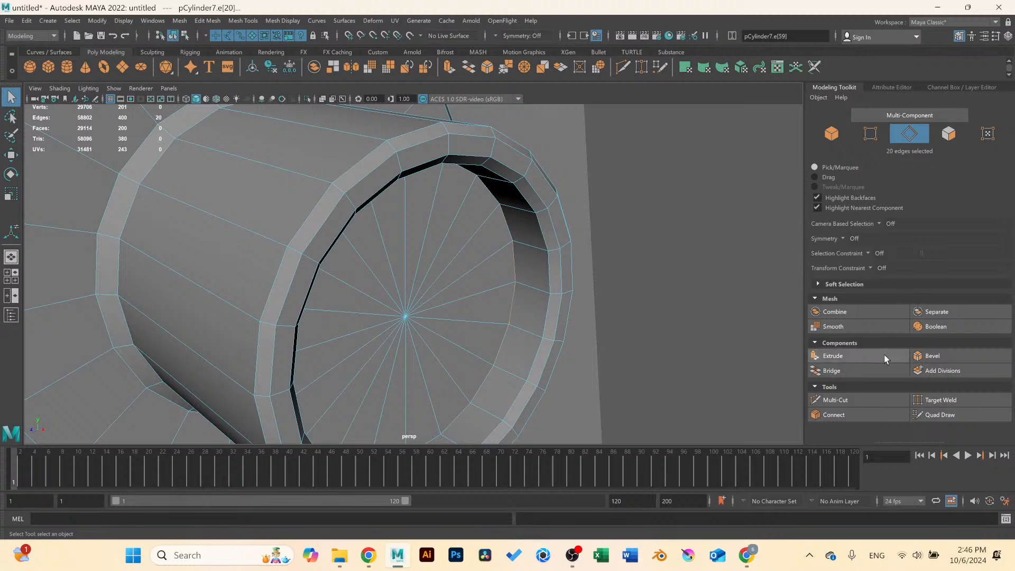
{"action": "left_click", "coordinate": [933, 356]}
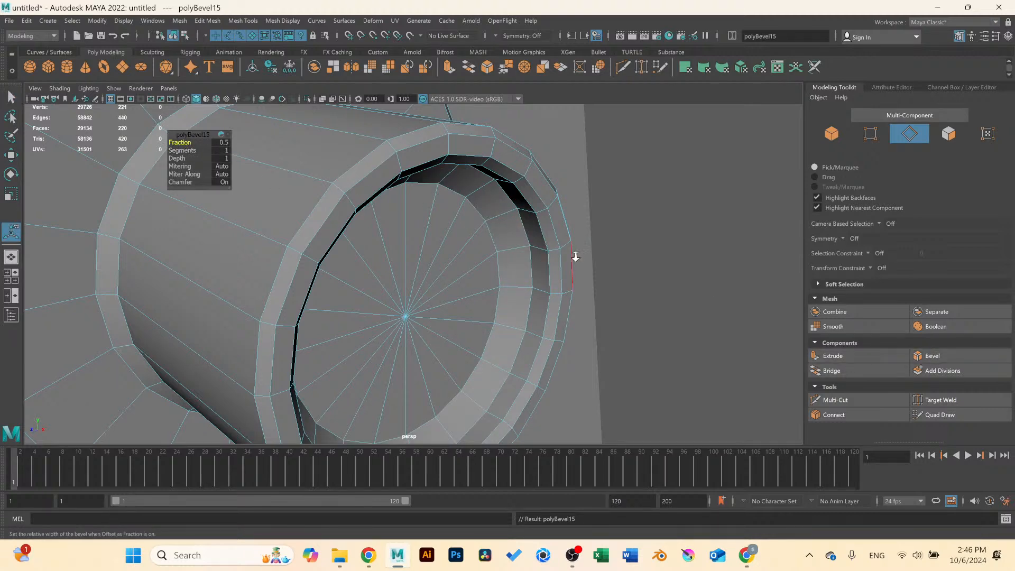
Examine the beveled shoulder joint and its recess in smooth preview.
{"action": "scroll", "coordinate": [456, 256], "scroll_direction": "down", "scroll_amount": 8}
{"action": "scroll", "coordinate": [415, 276], "scroll_direction": "up", "scroll_amount": 3}
{"action": "key", "text": "3"}
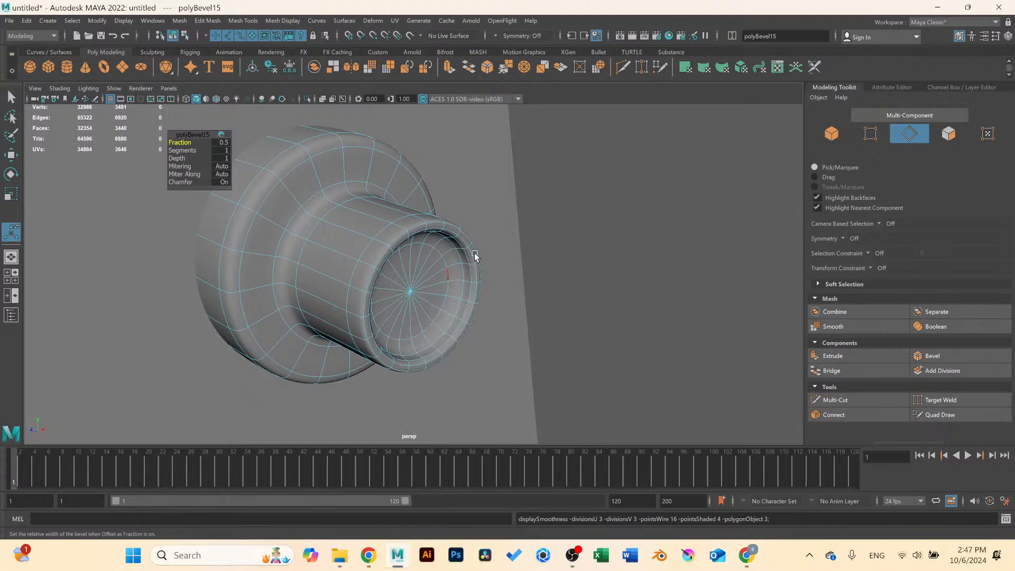
{"action": "left_click", "coordinate": [561, 274]}
{"action": "left_click", "coordinate": [394, 291]}
{"action": "scroll", "coordinate": [449, 302], "scroll_direction": "up", "scroll_amount": 3}
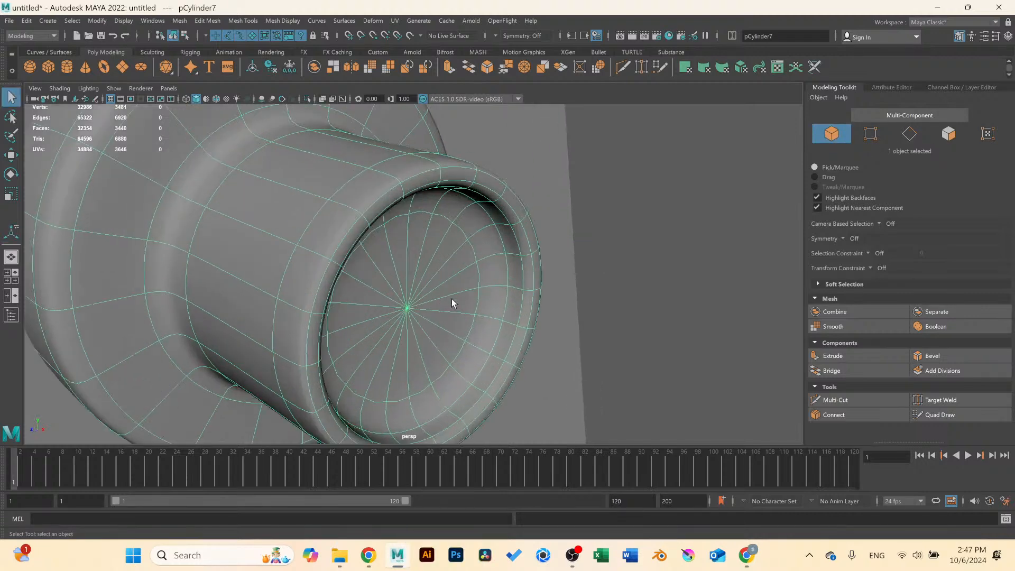
Without smooth preview, select the round floor faces of the recess and inset them with an extrude offset of 0.2.
{"action": "key", "text": "1"}
{"action": "right_click_drag", "start_coordinate": [453, 303], "coordinate": [408, 294], "text": "alt"}
{"action": "left_click_drag", "start_coordinate": [408, 295], "coordinate": [392, 288], "text": "alt"}
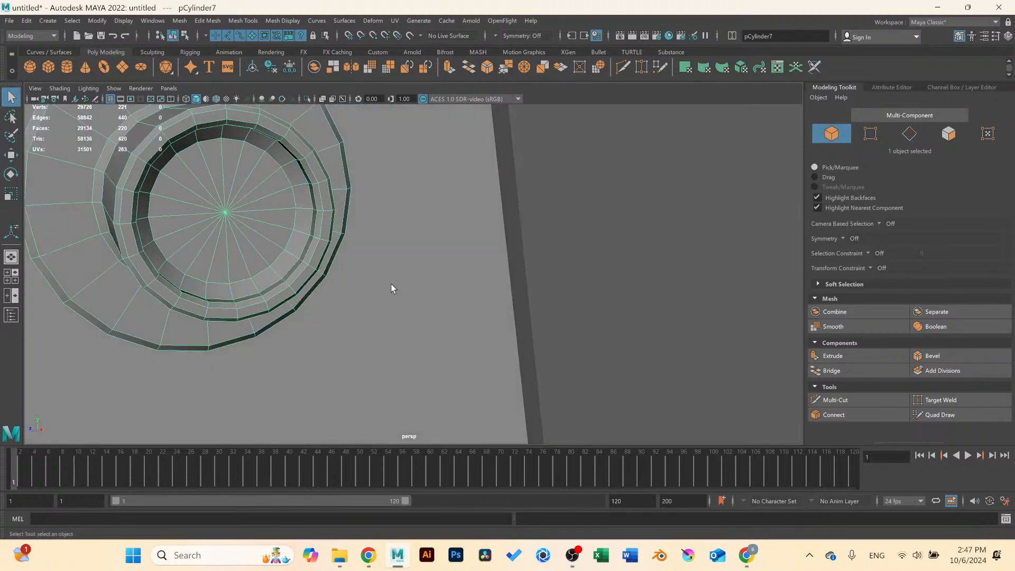
{"action": "middle_click_drag", "start_coordinate": [302, 261], "coordinate": [349, 270], "text": "alt"}
{"action": "right_click", "coordinate": [287, 217]}
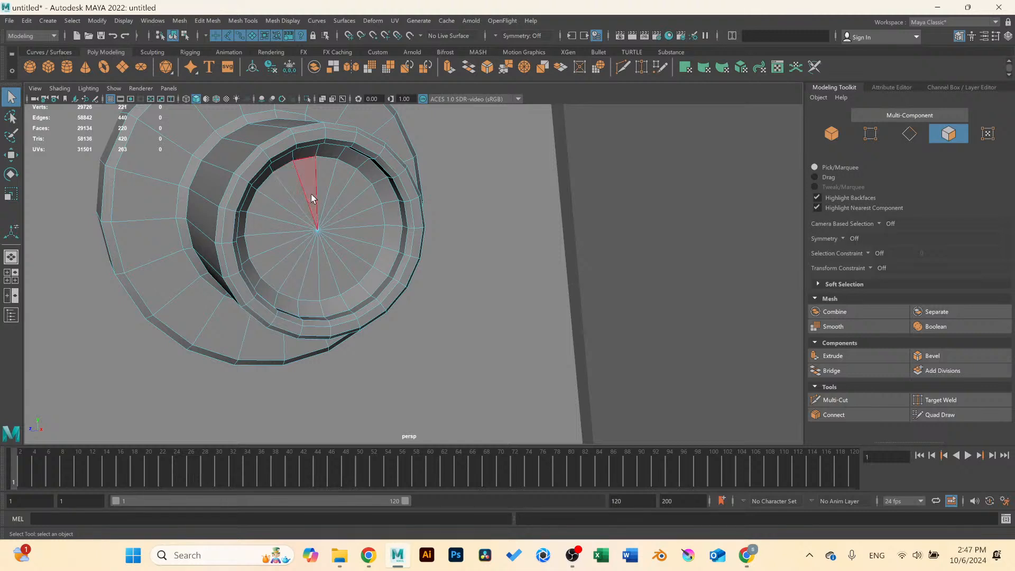
{"action": "mouse_move", "coordinate": [301, 197]}
{"action": "left_mouse_down"}
{"action": "mouse_move", "coordinate": [347, 249]}
{"action": "mouse_move", "coordinate": [349, 210]}
{"action": "mouse_move", "coordinate": [333, 180]}
{"action": "left_mouse_up"}
{"action": "left_click", "coordinate": [862, 357]}
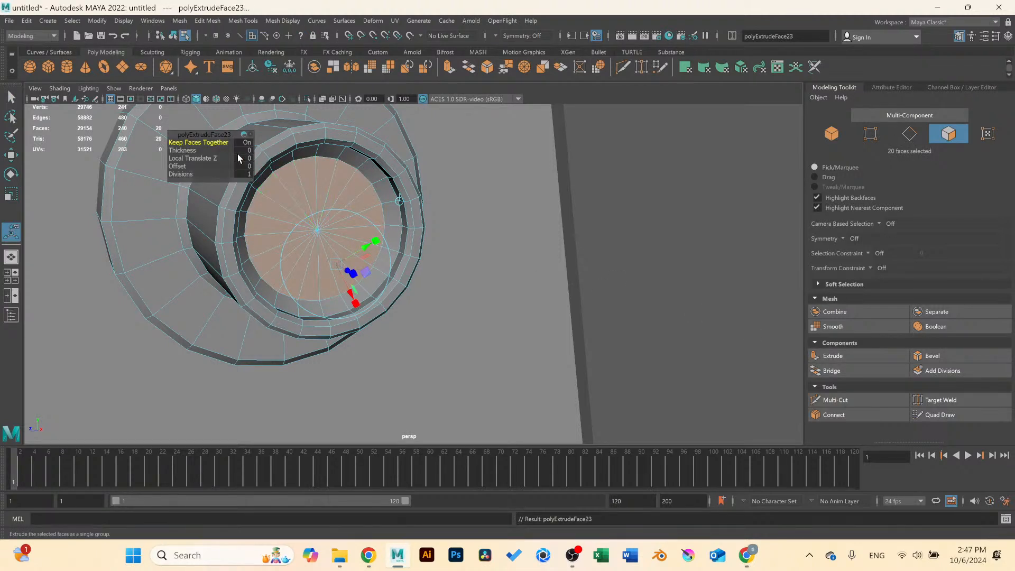
{"action": "left_click_drag", "start_coordinate": [183, 165], "coordinate": [189, 164]}
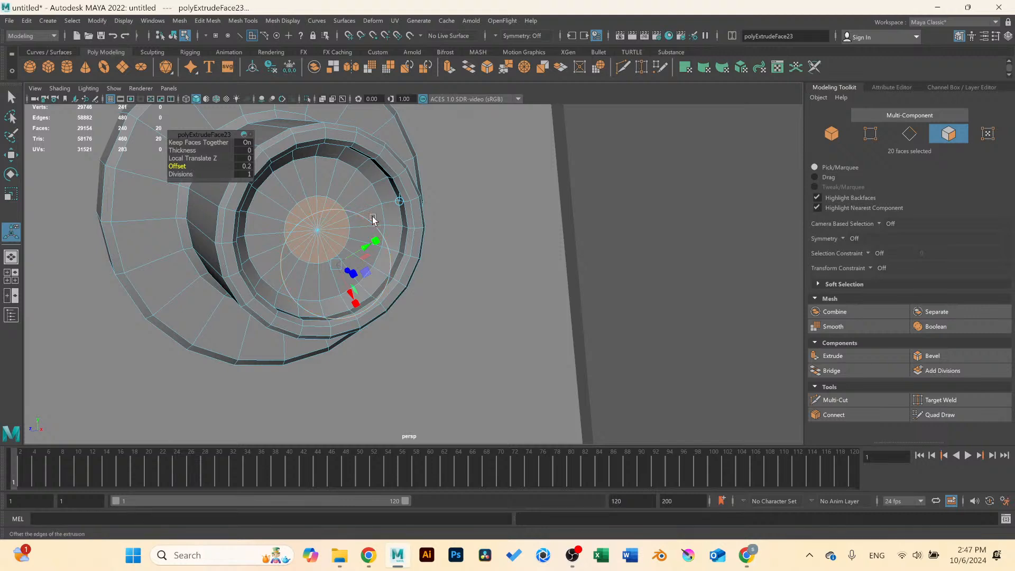
Display the shoulder joint in smooth preview, return to object mode and deselect it.
{"action": "key", "text": "3"}
{"action": "right_click_drag", "start_coordinate": [331, 202], "coordinate": [383, 183]}
{"action": "left_click", "coordinate": [629, 209]}
{"action": "scroll", "coordinate": [481, 212], "scroll_direction": "down", "scroll_amount": 5}
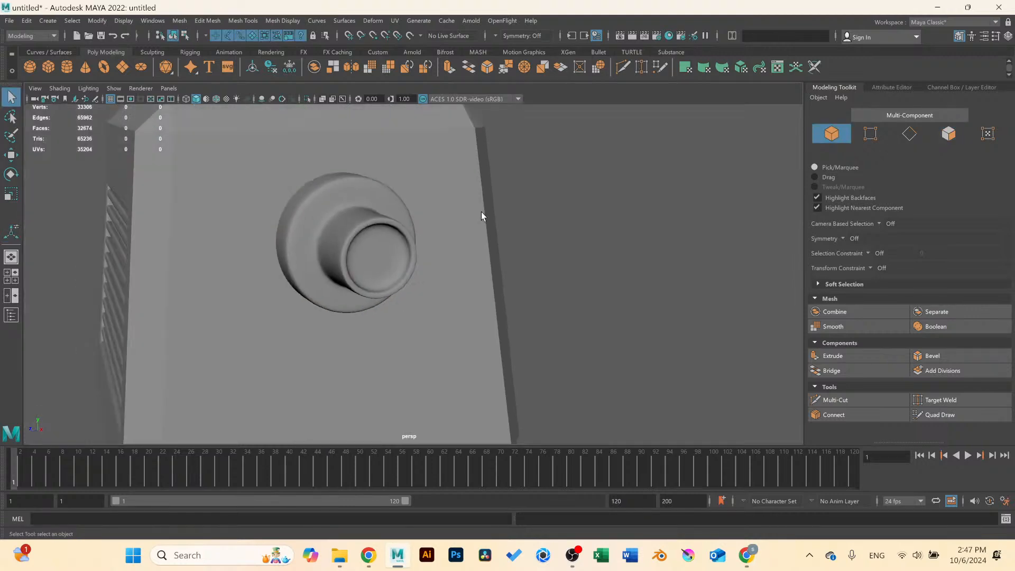
Select the thin upper rod of the robot's leg beneath the shoulder joint side and duplicate it in the front view.
{"action": "scroll", "coordinate": [481, 212], "scroll_direction": "down", "scroll_amount": 6}
{"action": "left_click_drag", "start_coordinate": [365, 259], "coordinate": [426, 284], "text": "alt"}
{"action": "right_click_drag", "start_coordinate": [426, 284], "coordinate": [558, 282], "text": "alt"}
{"action": "left_click_drag", "start_coordinate": [558, 282], "coordinate": [434, 267], "text": "alt"}
{"action": "scroll", "coordinate": [496, 239], "scroll_direction": "down", "scroll_amount": 8}
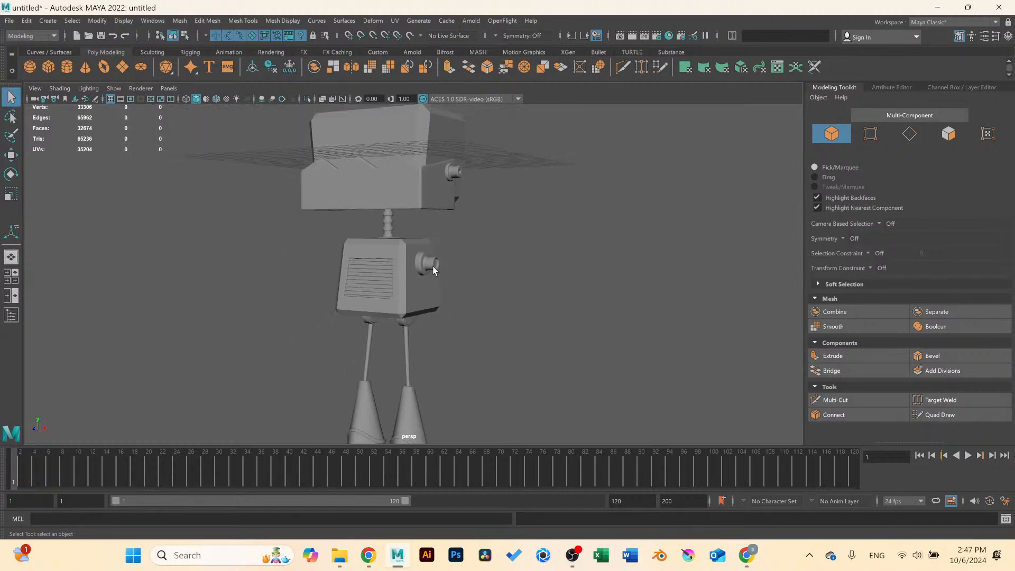
{"action": "left_click", "coordinate": [406, 340]}
{"action": "key", "text": "space"}
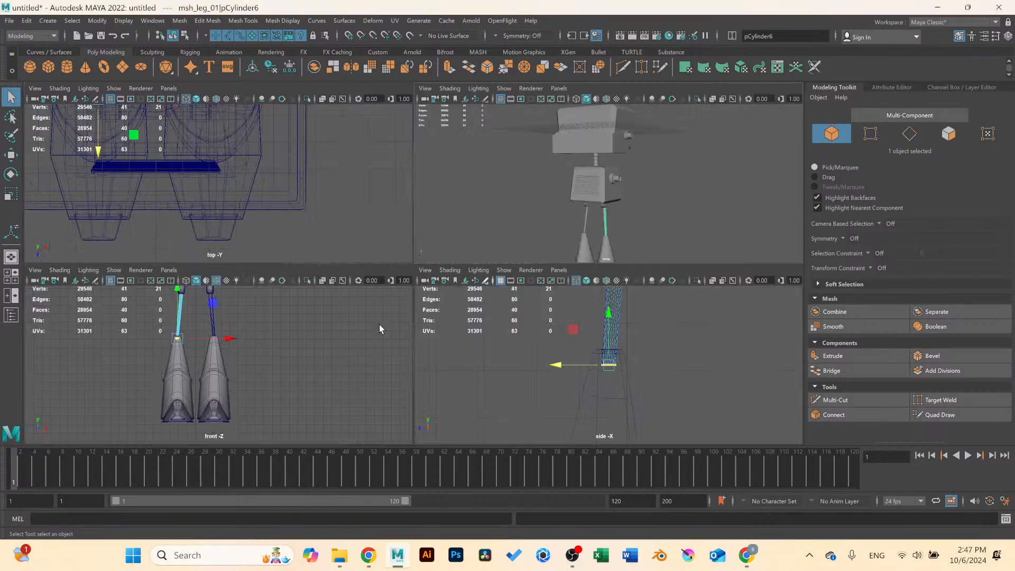
{"action": "key", "text": "space"}
{"action": "key", "text": "space"}
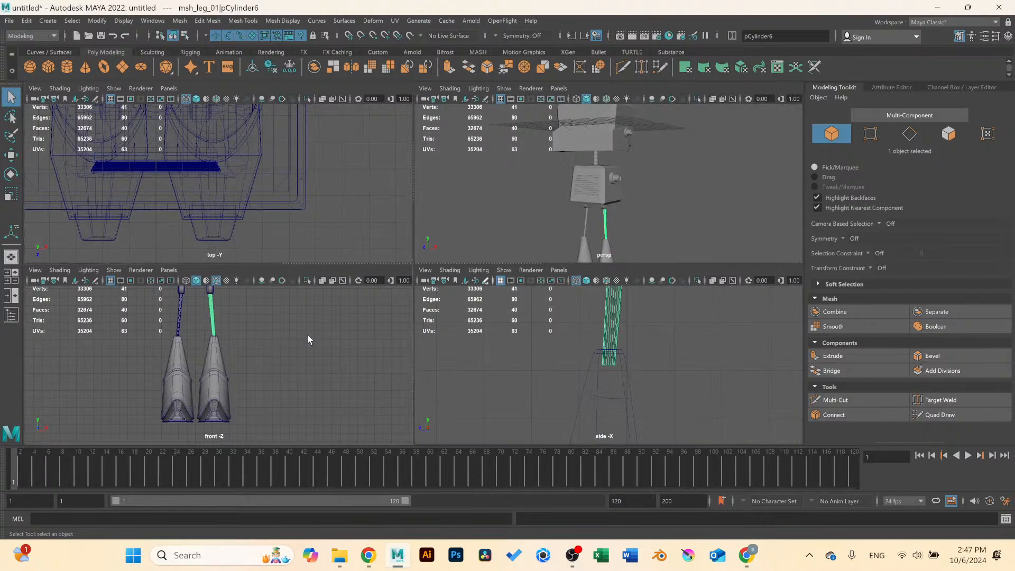
{"action": "key", "text": "space"}
{"action": "scroll", "coordinate": [361, 368], "scroll_direction": "up", "scroll_amount": 3}
{"action": "key", "text": "ctrl+d"}
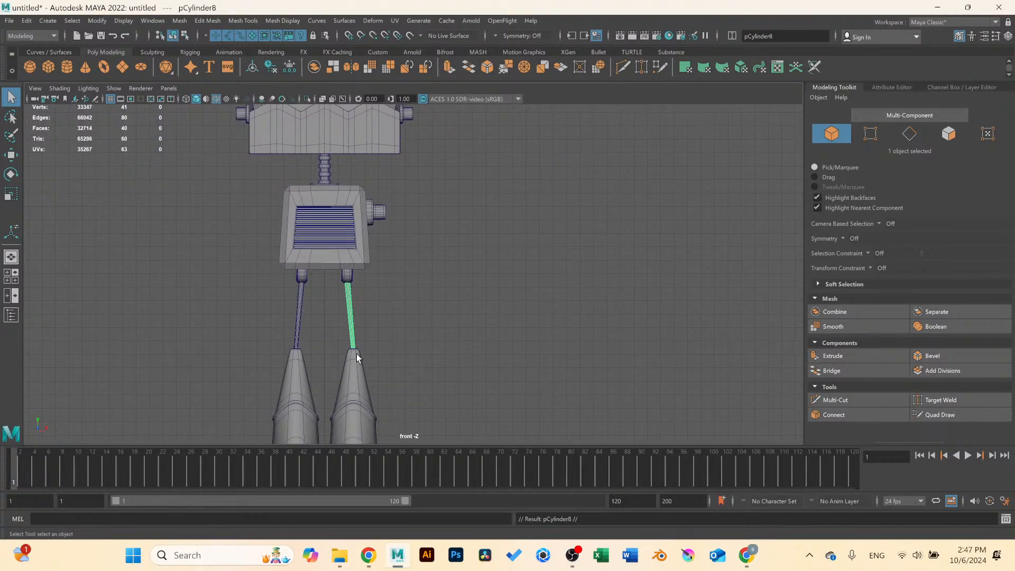
Move the duplicated rod up and sideways so its upper end meets the narrow cylinder of the shoulder joint.
{"action": "key", "text": "w"}
{"action": "left_click_drag", "start_coordinate": [405, 310], "coordinate": [441, 305]}
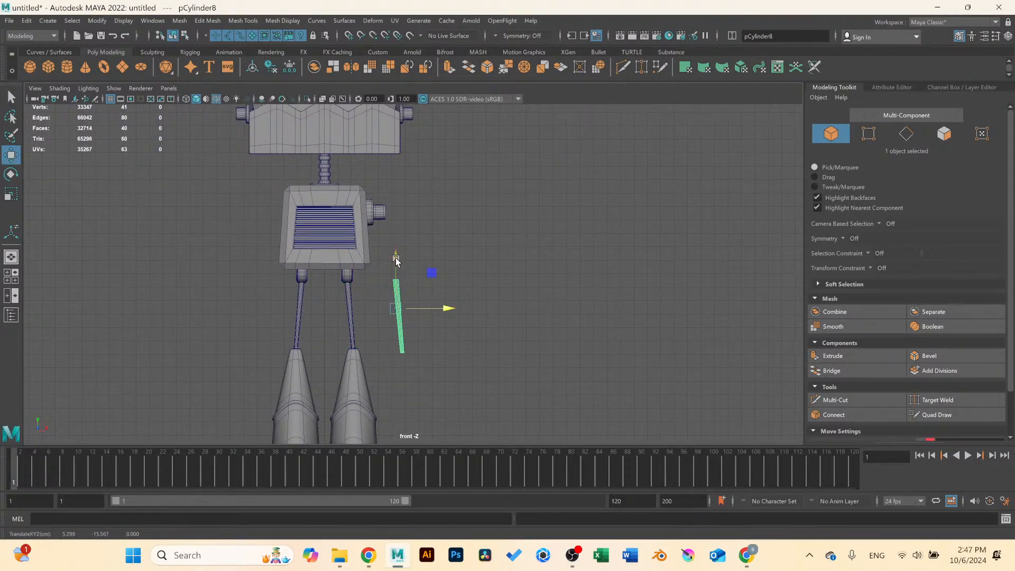
{"action": "left_click_drag", "start_coordinate": [397, 259], "coordinate": [396, 200]}
{"action": "left_click_drag", "start_coordinate": [452, 252], "coordinate": [433, 250]}
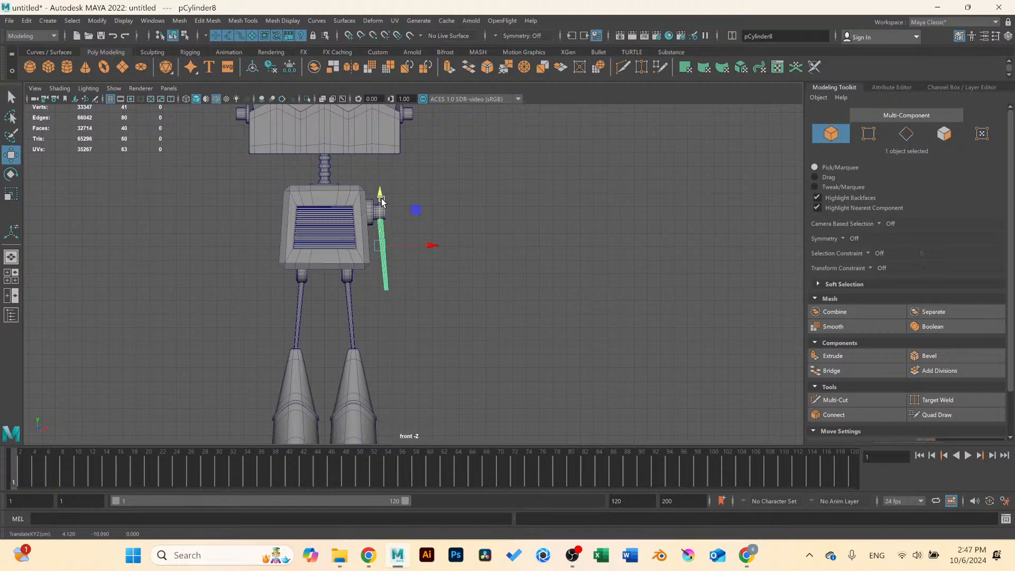
{"action": "key", "text": "space"}
{"action": "key", "text": "space"}
{"action": "left_click_drag", "start_coordinate": [465, 294], "coordinate": [537, 280], "text": "alt"}
{"action": "scroll", "coordinate": [463, 276], "scroll_direction": "up", "scroll_amount": 8}
{"action": "left_click_drag", "start_coordinate": [441, 269], "coordinate": [529, 258], "text": "alt"}
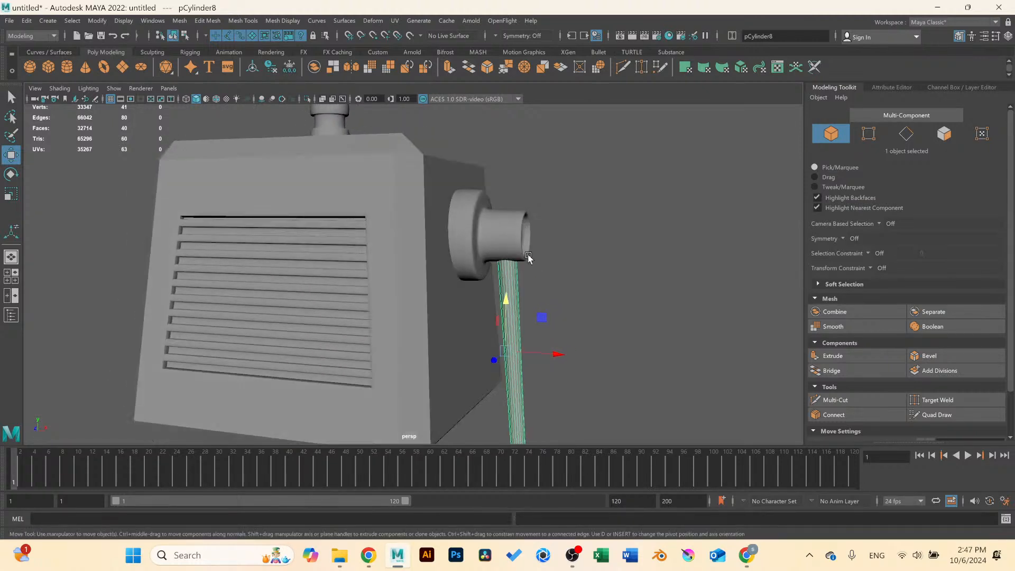
Without smooth preview, insert two edge loops around the shoulder joint's narrow cylinder and scale them apart along its length.
{"action": "left_click", "coordinate": [516, 237]}
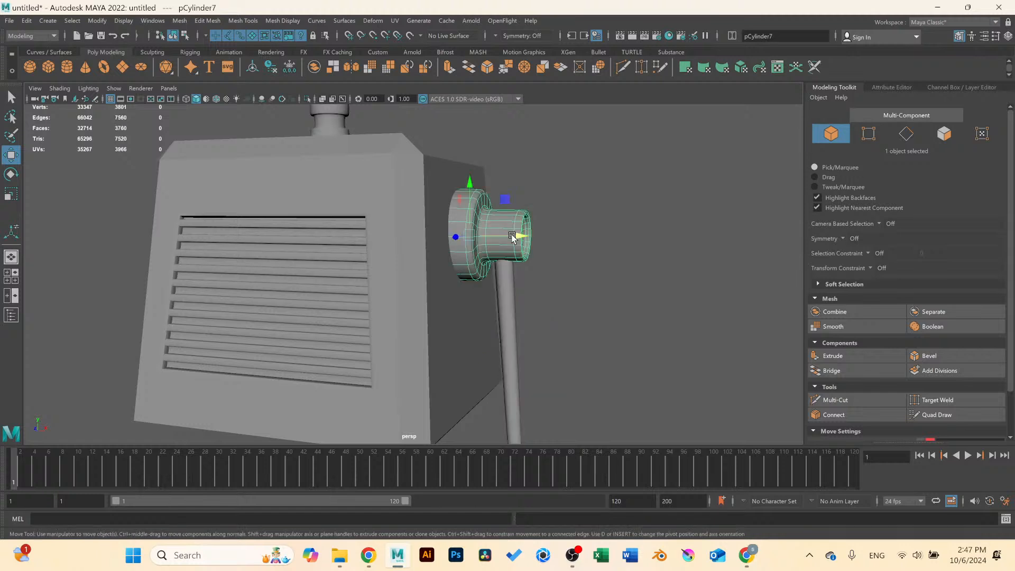
{"action": "scroll", "coordinate": [512, 237], "scroll_direction": "up", "scroll_amount": 2}
{"action": "key", "text": "1"}
{"action": "scroll", "coordinate": [515, 238], "scroll_direction": "up", "scroll_amount": 2}
{"action": "middle_click_drag", "start_coordinate": [576, 249], "coordinate": [534, 269], "text": "alt"}
{"action": "scroll", "coordinate": [534, 268], "scroll_direction": "up", "scroll_amount": 1}
{"action": "left_click_drag", "start_coordinate": [534, 268], "coordinate": [533, 243], "text": "alt"}
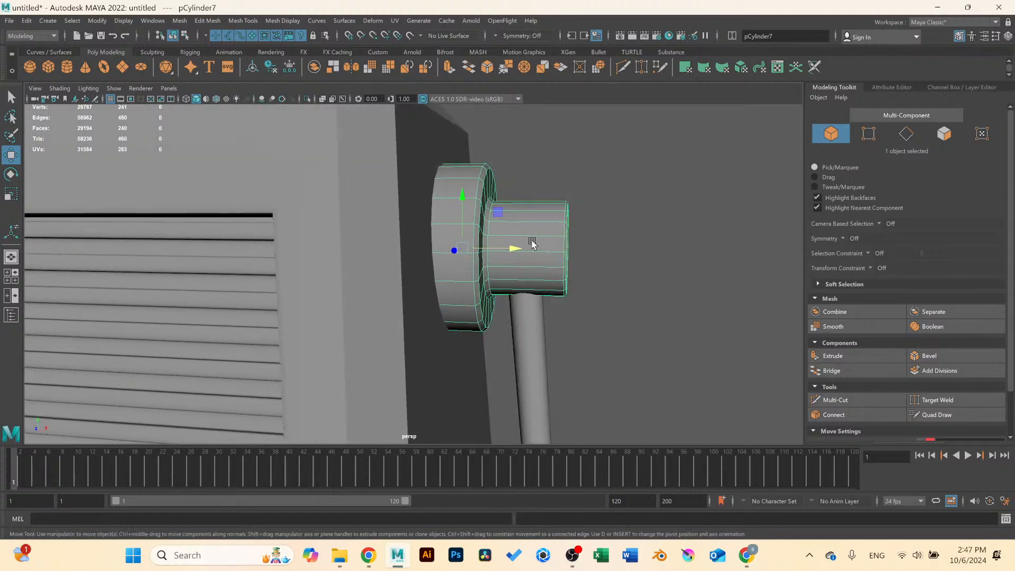
{"action": "left_click", "coordinate": [243, 21]}
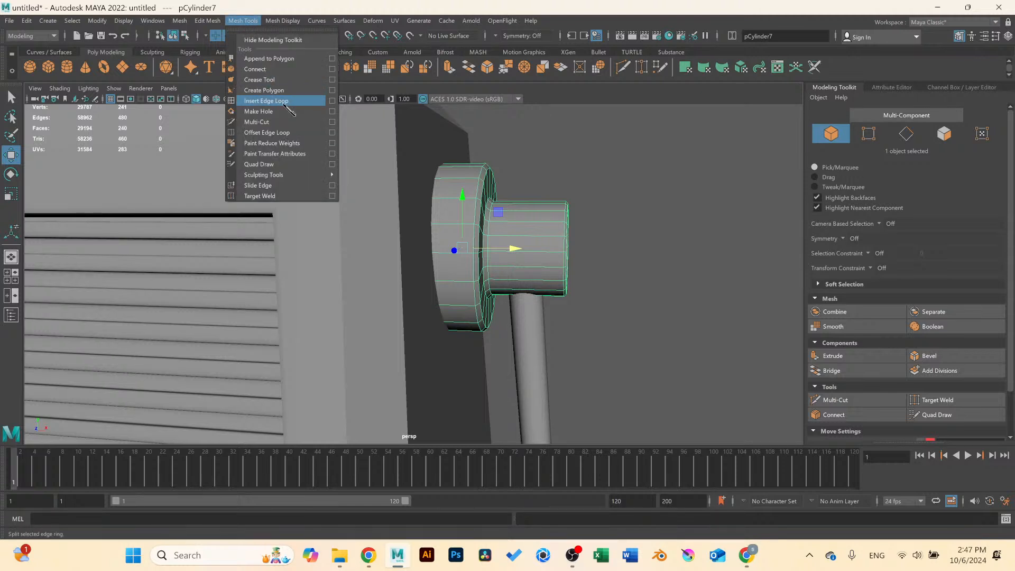
{"action": "left_click", "coordinate": [332, 101]}
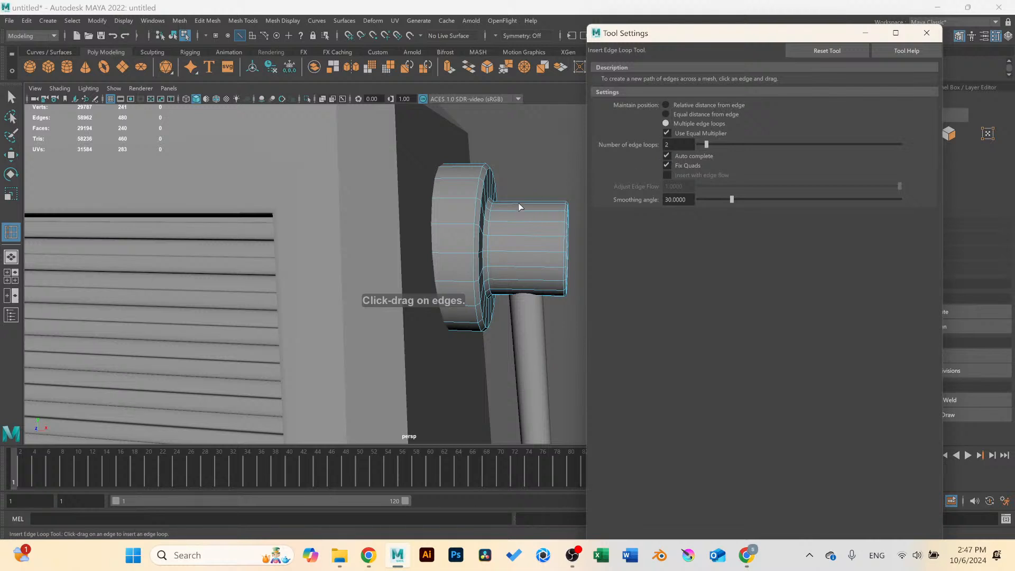
{"action": "left_click_drag", "start_coordinate": [551, 211], "coordinate": [551, 214]}
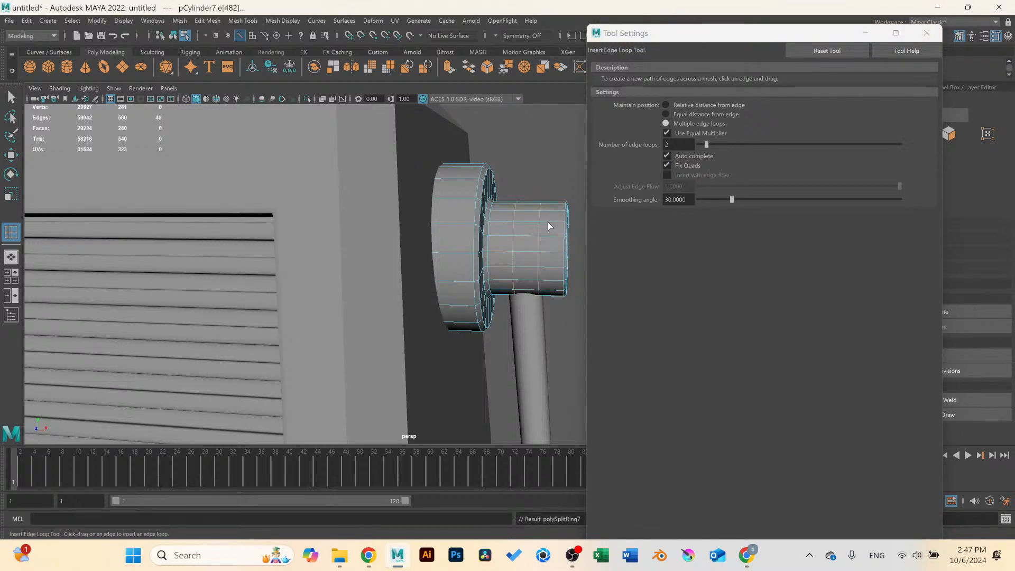
{"action": "key", "text": "r"}
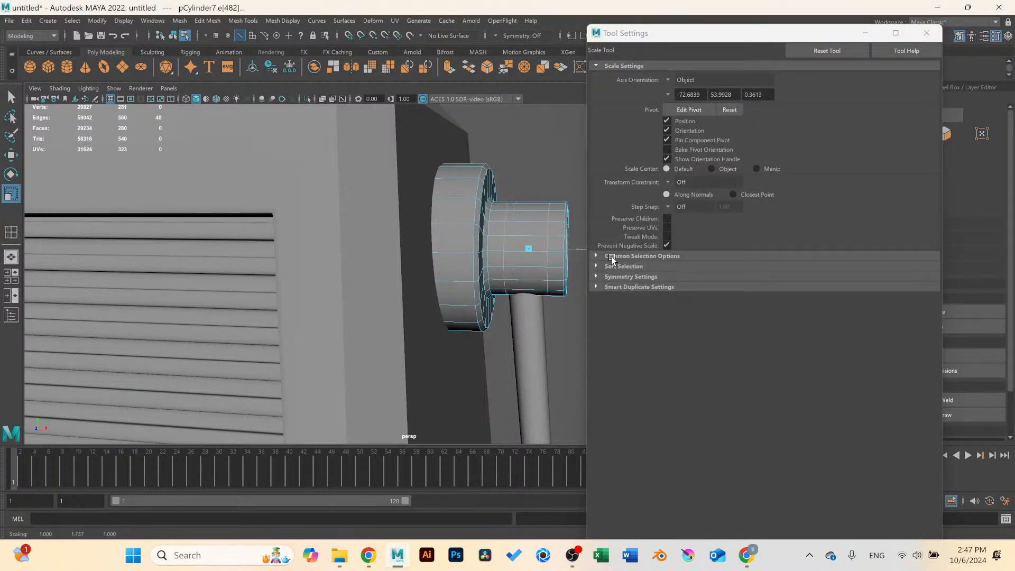
{"action": "left_click", "coordinate": [927, 33]}
Select the face band between the two loops and extrude it inward with thickness -0.13 and 3 divisions.
{"action": "right_click_drag", "start_coordinate": [526, 230], "coordinate": [542, 241]}
{"action": "left_click", "coordinate": [533, 243]}
{"action": "double_click", "coordinate": [542, 245]}
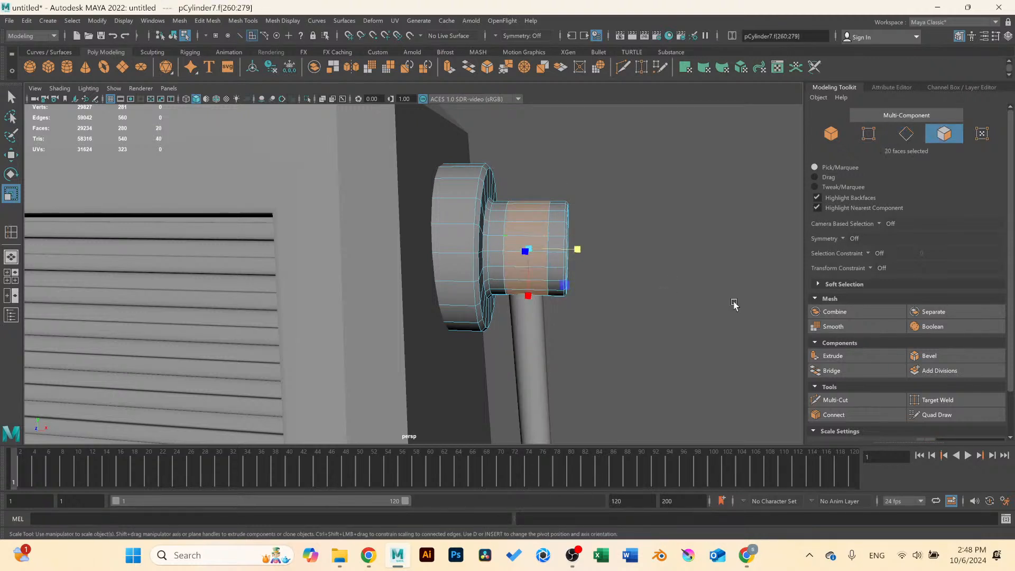
{"action": "left_click", "coordinate": [855, 358]}
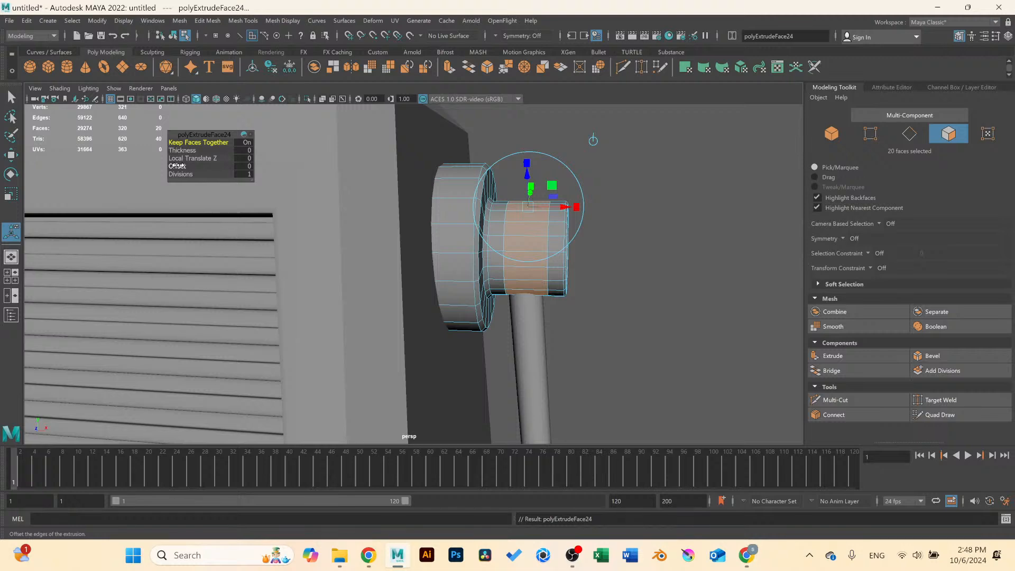
{"action": "left_click_drag", "start_coordinate": [183, 150], "coordinate": [181, 150]}
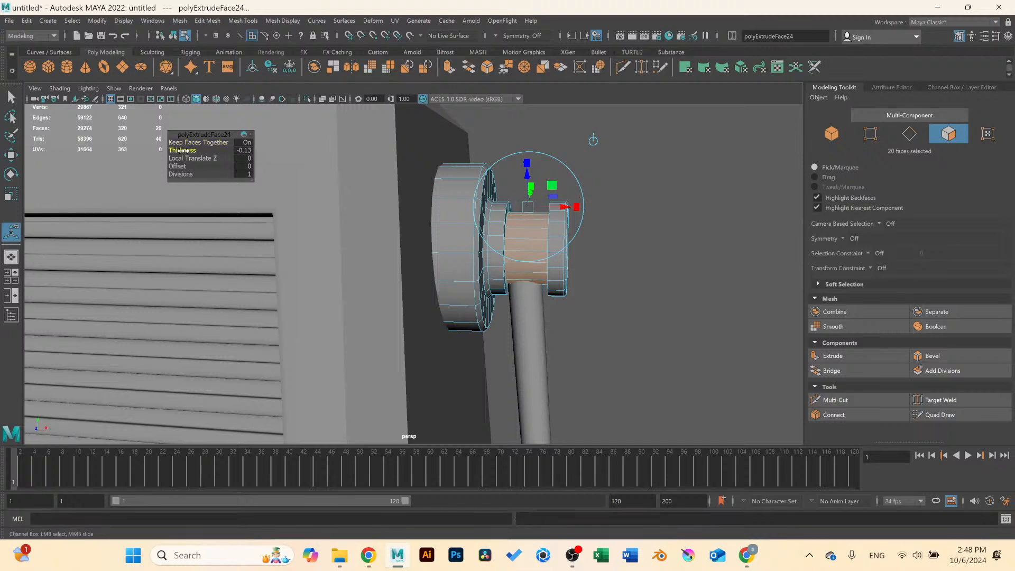
{"action": "scroll", "coordinate": [521, 238], "scroll_direction": "up", "scroll_amount": 3}
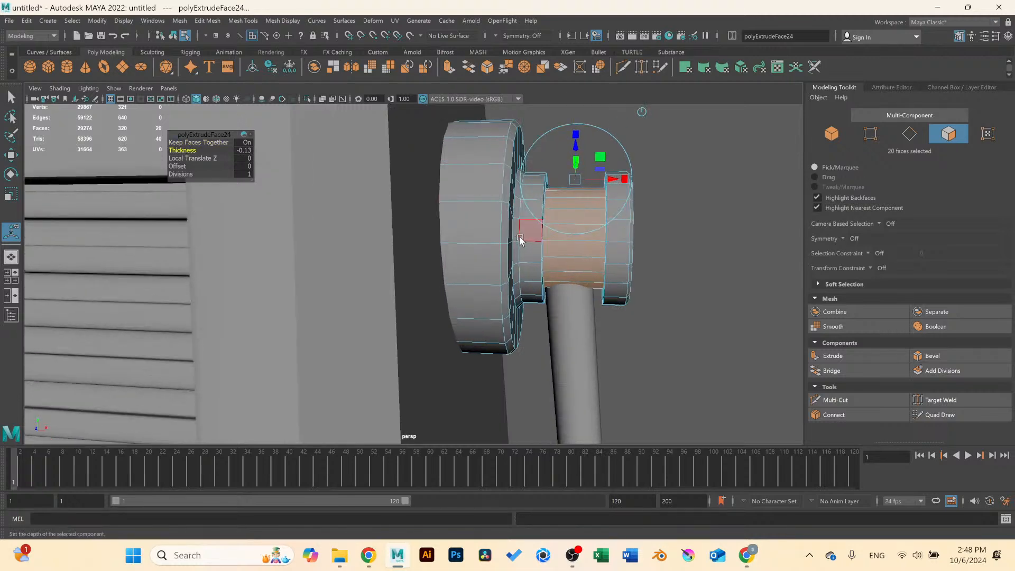
{"action": "left_click_drag", "start_coordinate": [522, 238], "coordinate": [496, 236], "text": "alt"}
{"action": "left_click_drag", "start_coordinate": [180, 174], "coordinate": [229, 180]}
Show the grooved shoulder joint in smooth preview, return to object mode and review the arm rod beside the legs.
{"action": "key", "text": "3"}
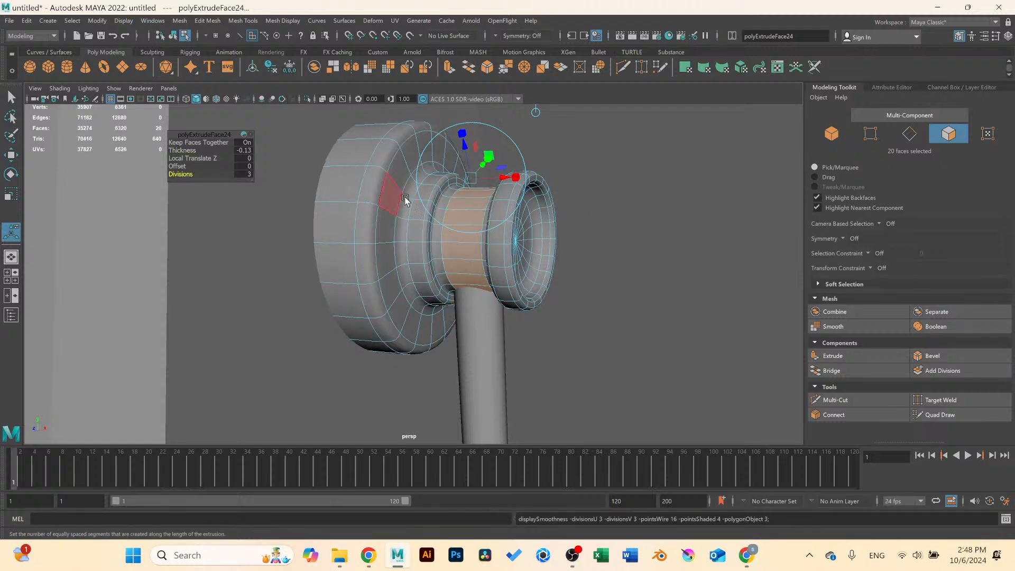
{"action": "right_click", "coordinate": [454, 212]}
{"action": "right_click_drag", "start_coordinate": [465, 218], "coordinate": [508, 194]}
{"action": "left_click_drag", "start_coordinate": [653, 208], "coordinate": [419, 261], "text": "alt"}
{"action": "scroll", "coordinate": [442, 264], "scroll_direction": "up", "scroll_amount": 3}
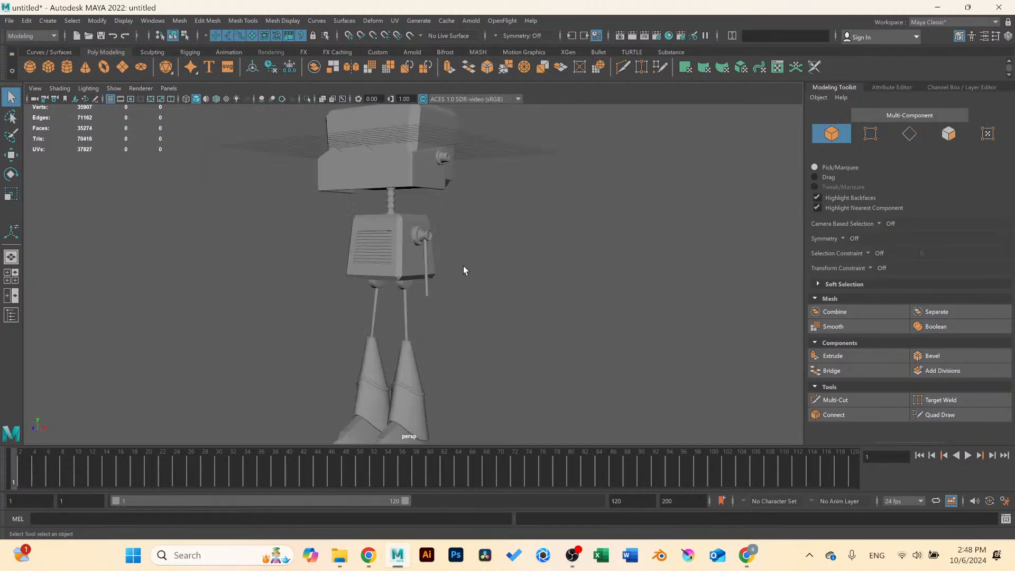
{"action": "middle_click_drag", "start_coordinate": [465, 269], "coordinate": [460, 220], "text": "alt"}
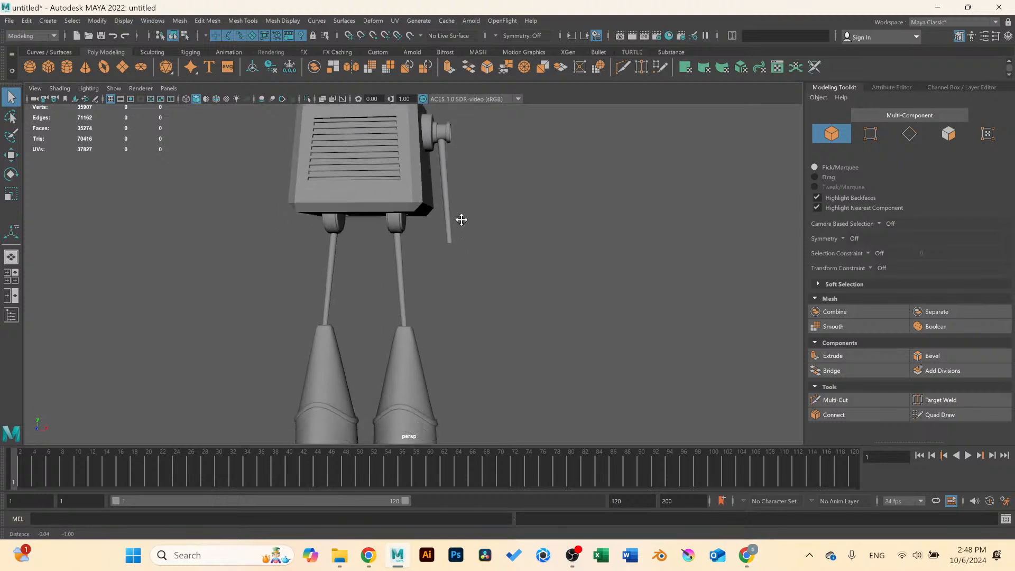
{"action": "scroll", "coordinate": [429, 247], "scroll_direction": "up", "scroll_amount": 3}
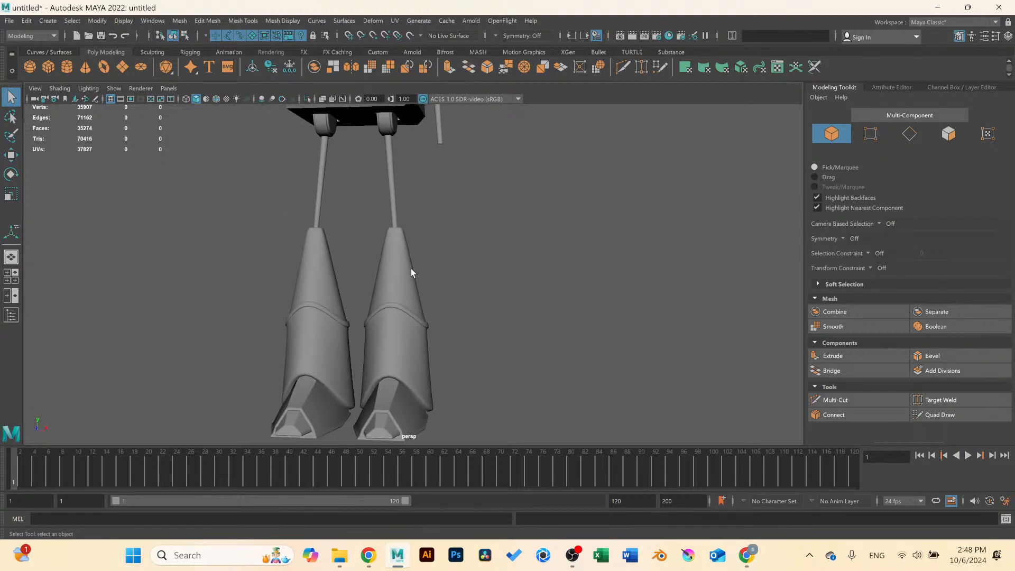
{"action": "middle_click_drag", "start_coordinate": [454, 204], "coordinate": [436, 262], "text": "alt"}
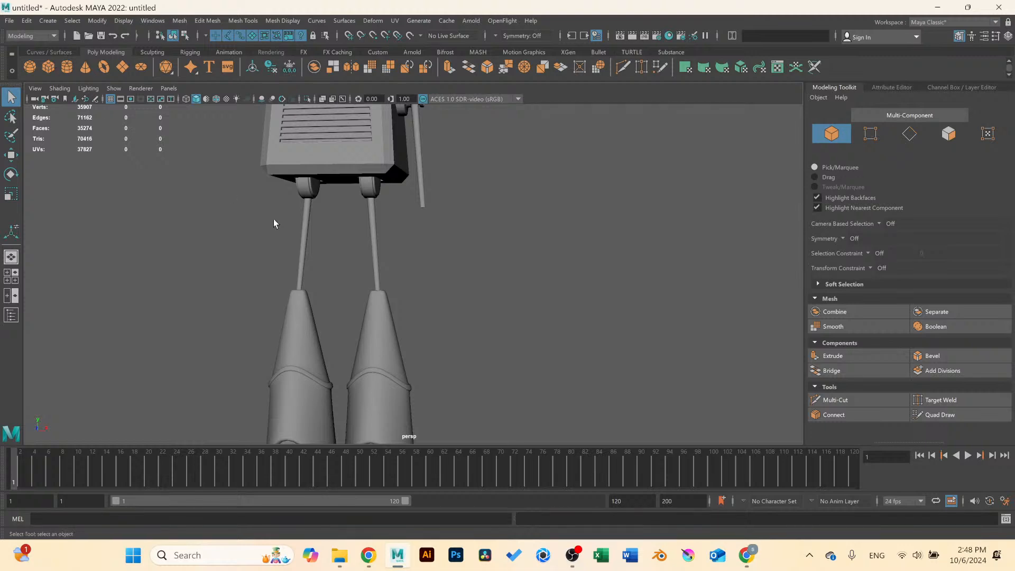
Create a polygon cube and place it at the lower end of the arm rod in the front view.
{"action": "scroll", "coordinate": [274, 219], "scroll_direction": "down", "scroll_amount": 5}
{"action": "key", "text": "w"}
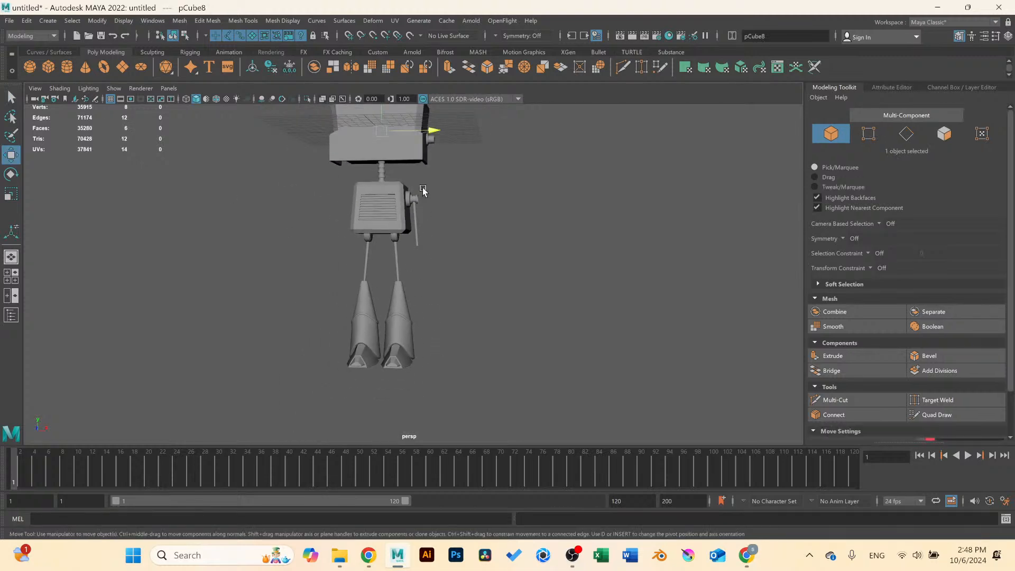
{"action": "key", "text": "space"}
{"action": "key", "text": "space"}
{"action": "key", "text": "space"}
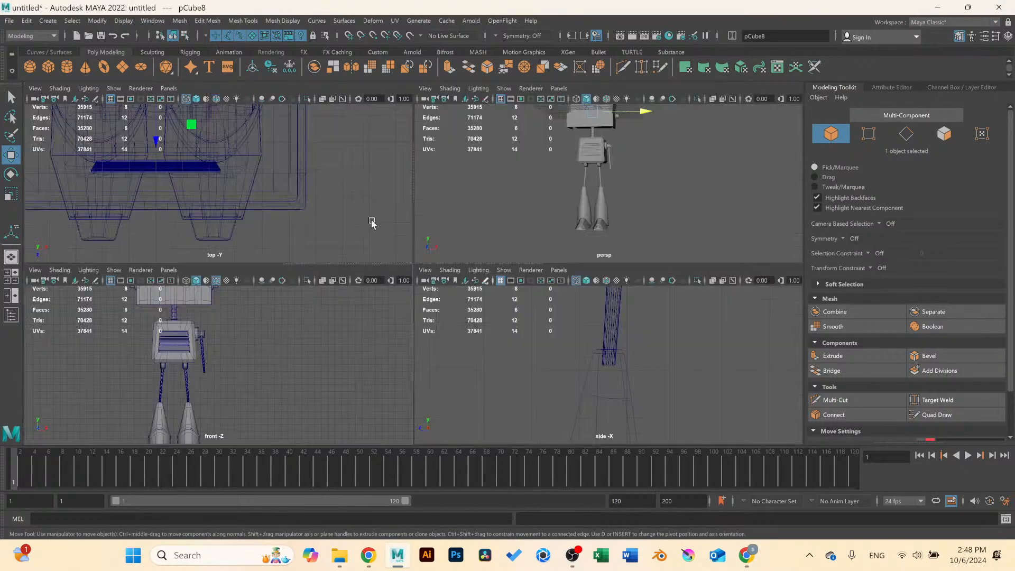
{"action": "key", "text": "space"}
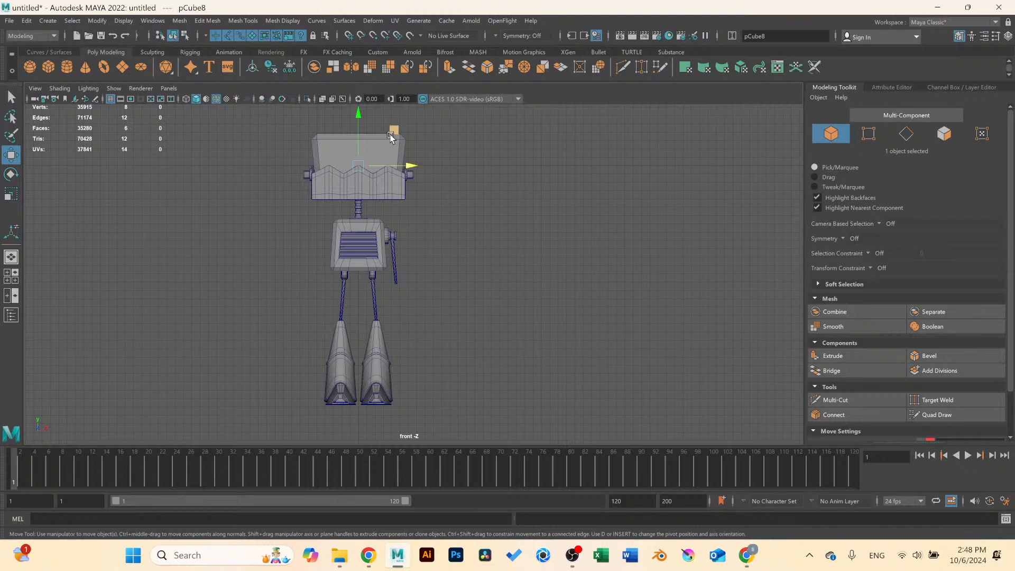
{"action": "left_click_drag", "start_coordinate": [392, 137], "coordinate": [428, 249]}
{"action": "scroll", "coordinate": [428, 249], "scroll_direction": "up", "scroll_amount": 5}
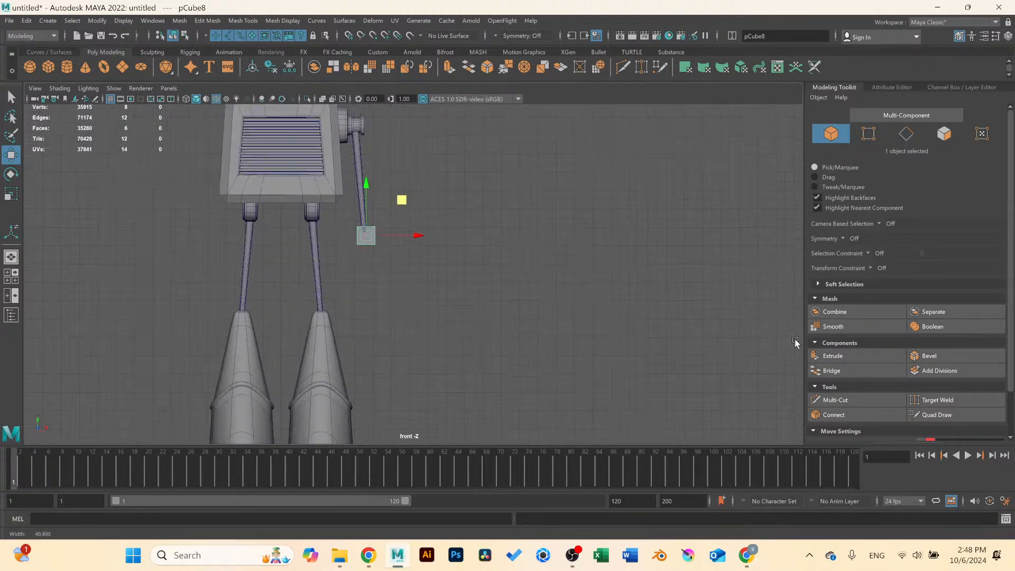
In a shaded side view, shift the cube along the depth axis to line it up with the arm rod.
{"action": "scroll", "coordinate": [363, 249], "scroll_direction": "up", "scroll_amount": 1}
{"action": "key", "text": "space"}
{"action": "key", "text": "space"}
{"action": "key", "text": "space"}
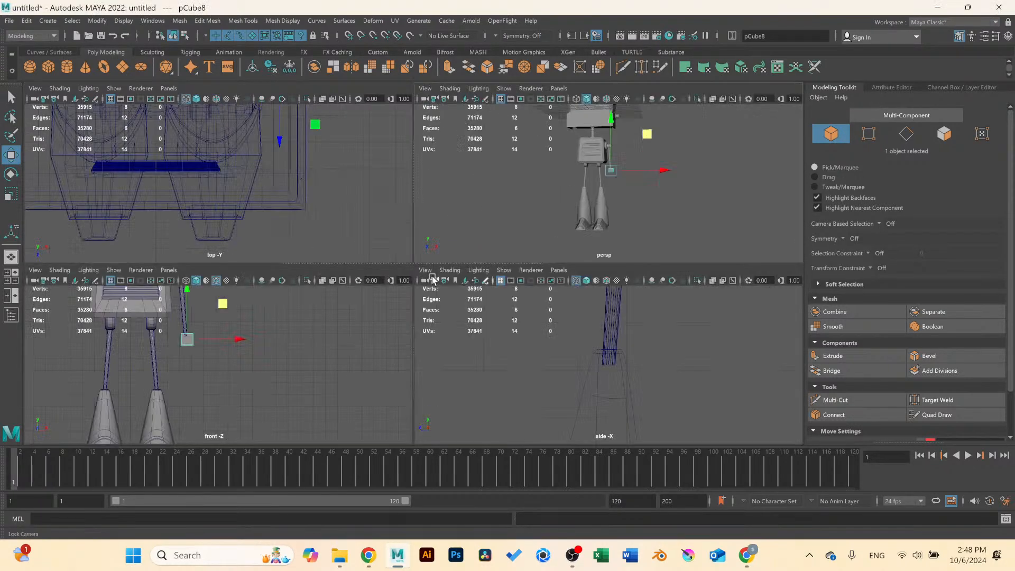
{"action": "key", "text": "space"}
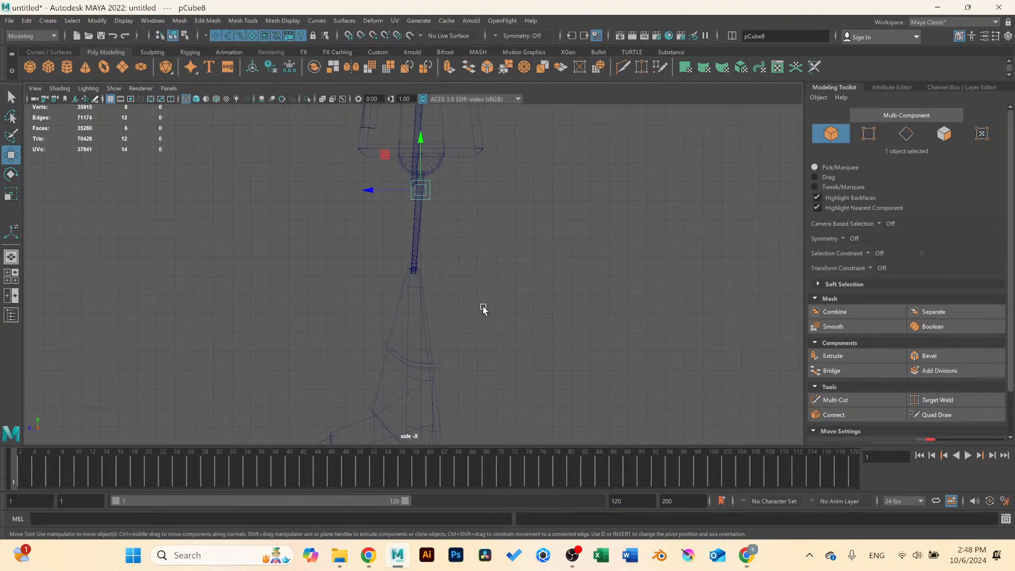
{"action": "key", "text": "5"}
{"action": "middle_click_drag", "start_coordinate": [414, 211], "coordinate": [431, 259], "text": "alt"}
{"action": "scroll", "coordinate": [430, 255], "scroll_direction": "up", "scroll_amount": 5}
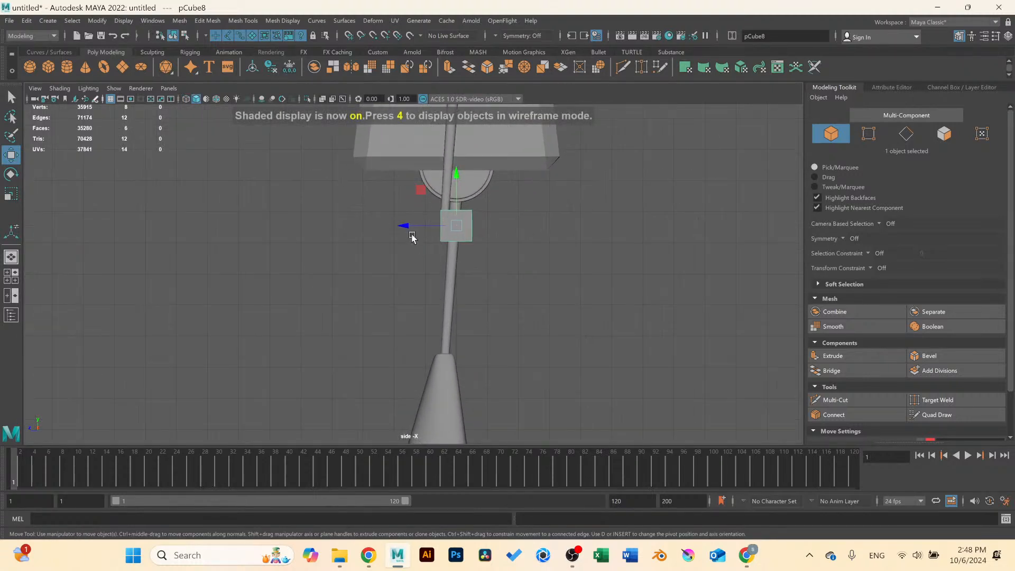
{"action": "left_click_drag", "start_coordinate": [403, 228], "coordinate": [563, 284]}
Select the cube's four bottom vertices and move them down to stretch it into a long forearm block.
{"action": "key", "text": "r"}
{"action": "key", "text": "F9"}
{"action": "key", "text": "w"}
{"action": "left_click_drag", "start_coordinate": [440, 199], "coordinate": [439, 353]}
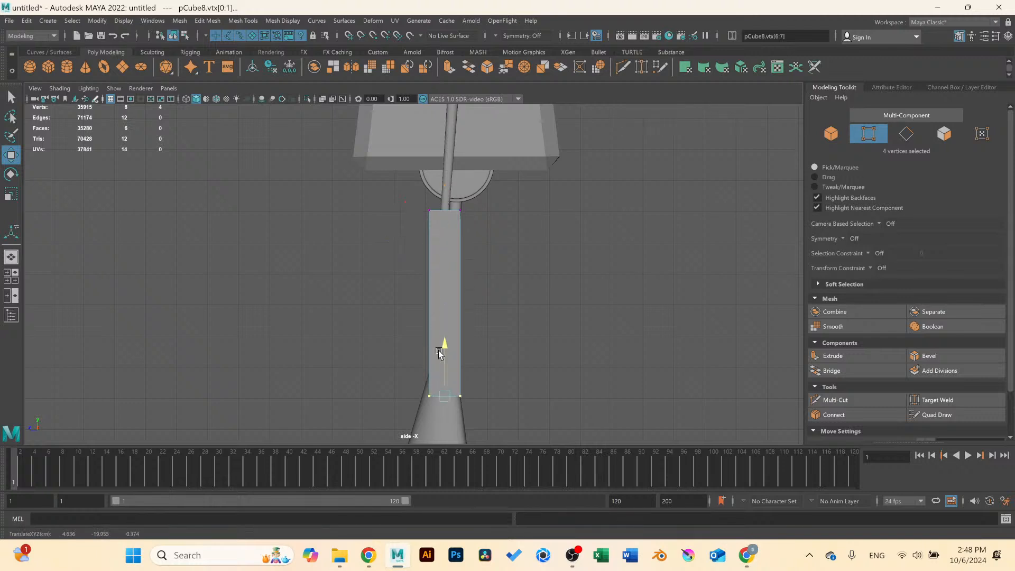
Scale the forearm block's bottom vertices by about 3.56 in depth to flare its lower end, and check its shape.
{"action": "middle_click_drag", "start_coordinate": [437, 374], "coordinate": [408, 246], "text": "alt"}
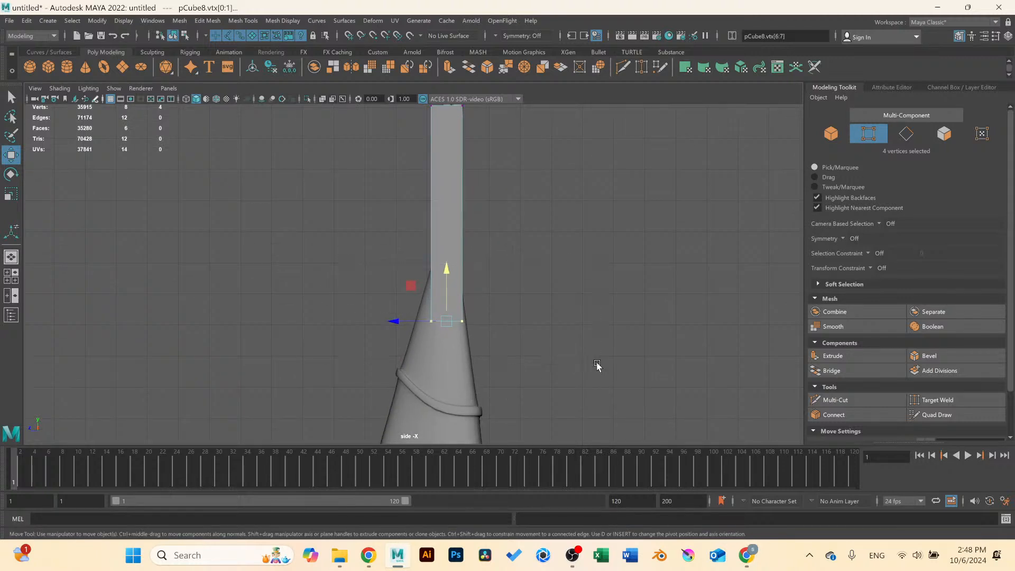
{"action": "key", "text": "r"}
{"action": "left_click_drag", "start_coordinate": [399, 321], "coordinate": [275, 310]}
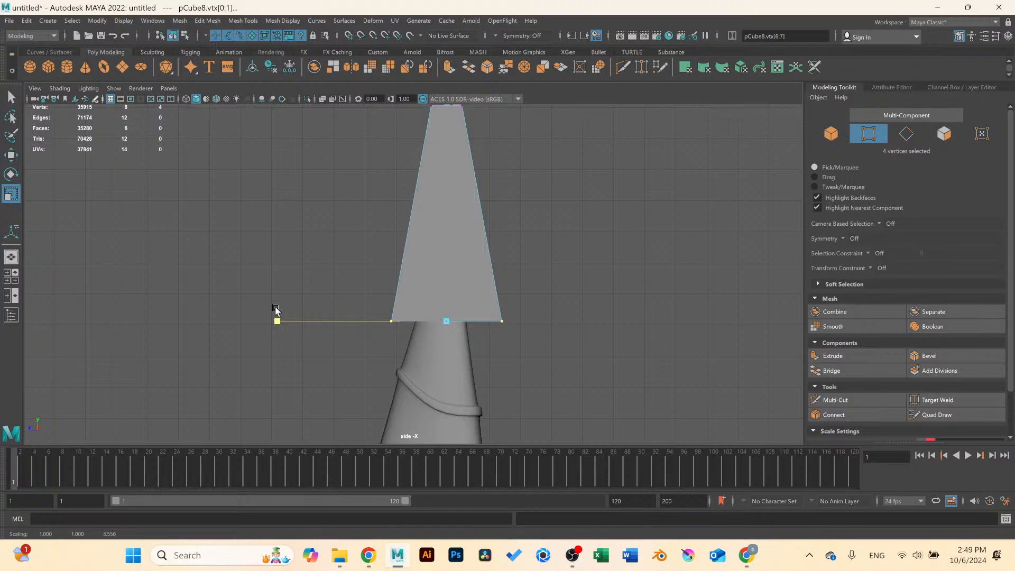
{"action": "key", "text": "space"}
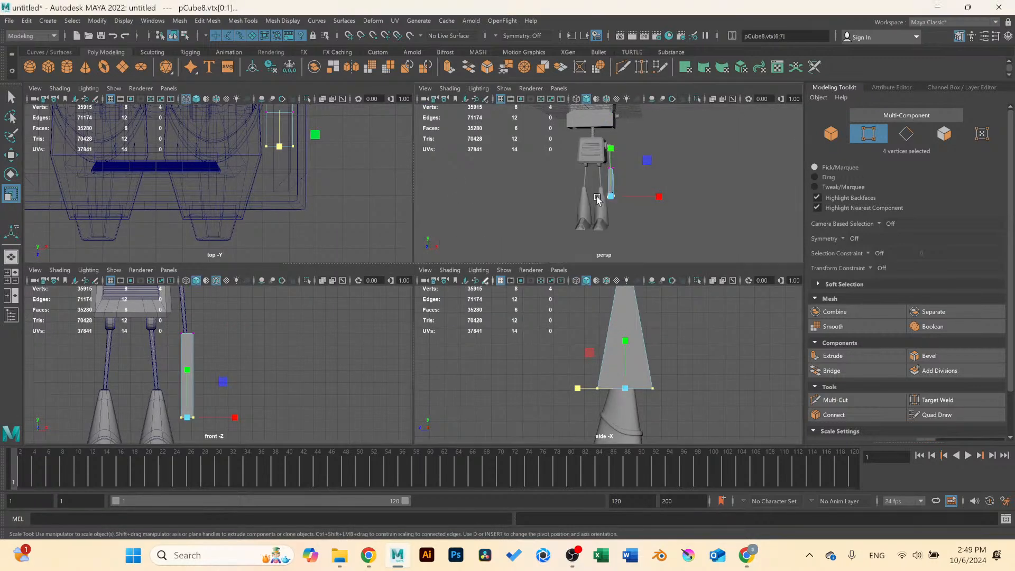
{"action": "key", "text": "space"}
{"action": "scroll", "coordinate": [529, 279], "scroll_direction": "up", "scroll_amount": 3}
{"action": "left_click_drag", "start_coordinate": [507, 280], "coordinate": [444, 283], "text": "alt"}
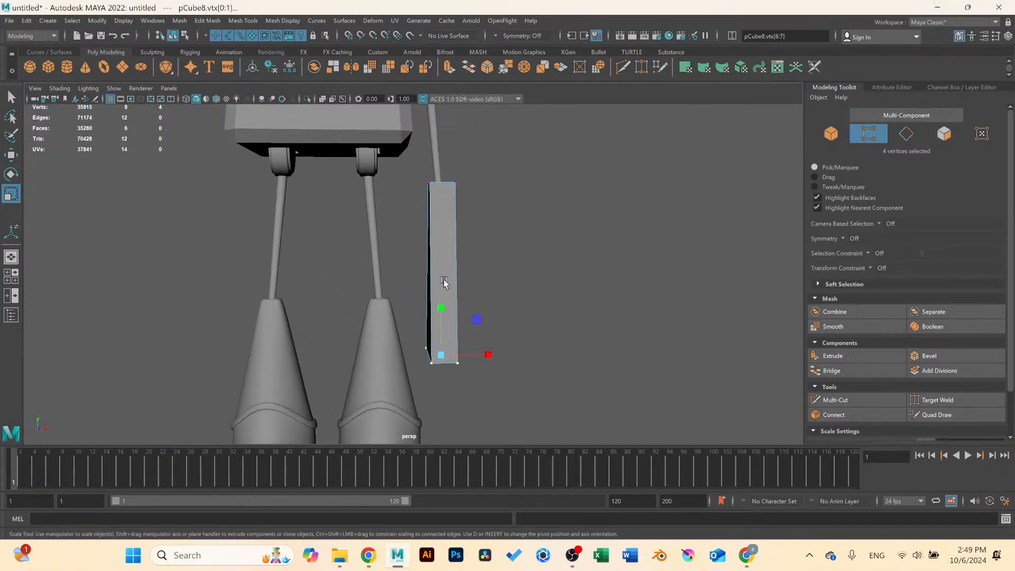
{"action": "key", "text": "space"}
{"action": "key", "text": "space"}
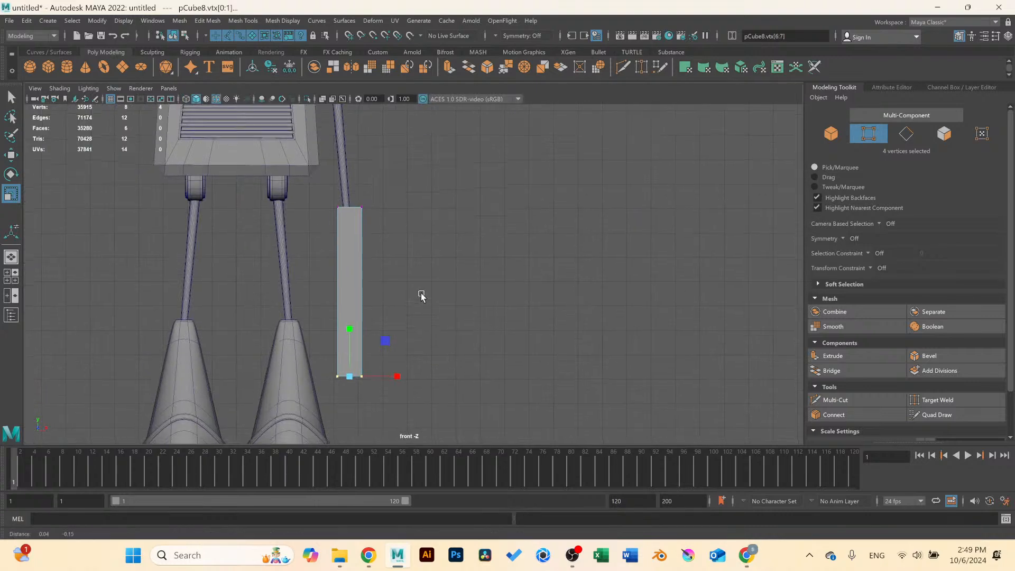
In the front view, move the forearm block's outer bottom vertices outward and its outer top vertices slightly inward to taper it.
{"action": "scroll", "coordinate": [422, 294], "scroll_direction": "up", "scroll_amount": 2}
{"action": "key", "text": "w"}
{"action": "left_click_drag", "start_coordinate": [334, 339], "coordinate": [411, 328]}
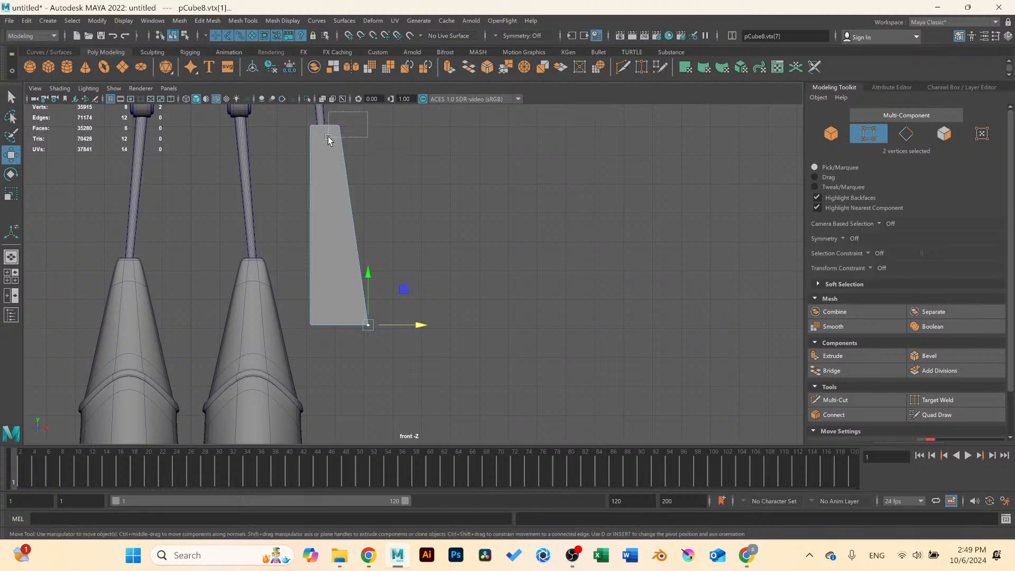
{"action": "left_click_drag", "start_coordinate": [329, 139], "coordinate": [379, 125]}
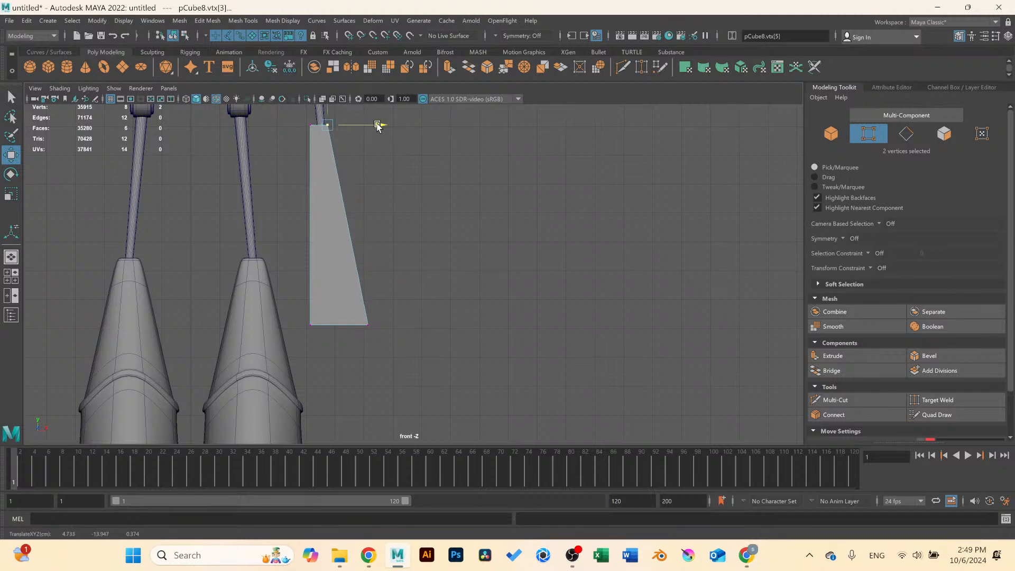
Select all eight vertices of the forearm block and move them outward and slightly up, away from the arm rod.
{"action": "middle_click_drag", "start_coordinate": [378, 126], "coordinate": [333, 150], "text": "alt"}
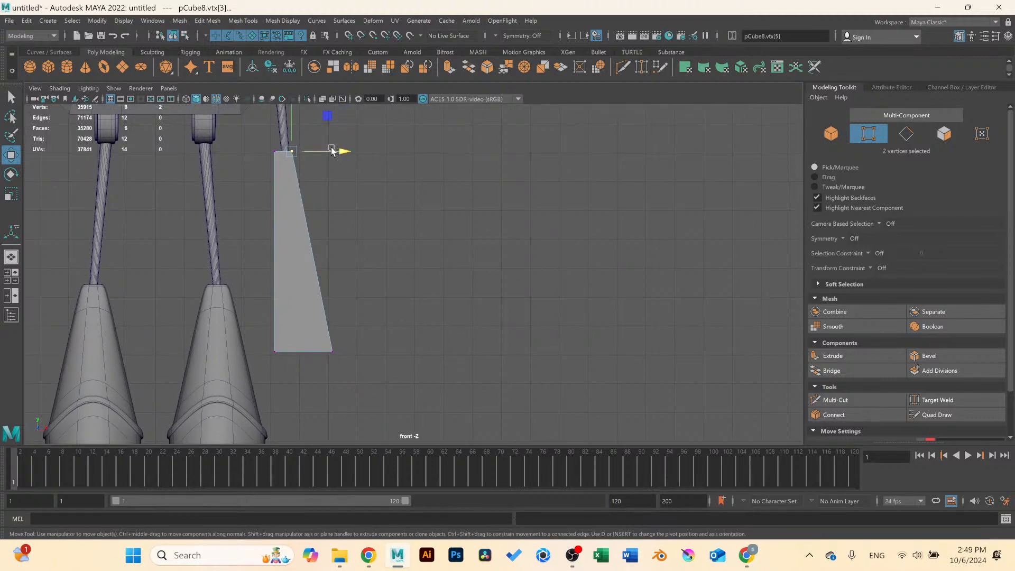
{"action": "left_click_drag", "start_coordinate": [304, 290], "coordinate": [361, 375]}
{"action": "left_click_drag", "start_coordinate": [322, 229], "coordinate": [355, 212]}
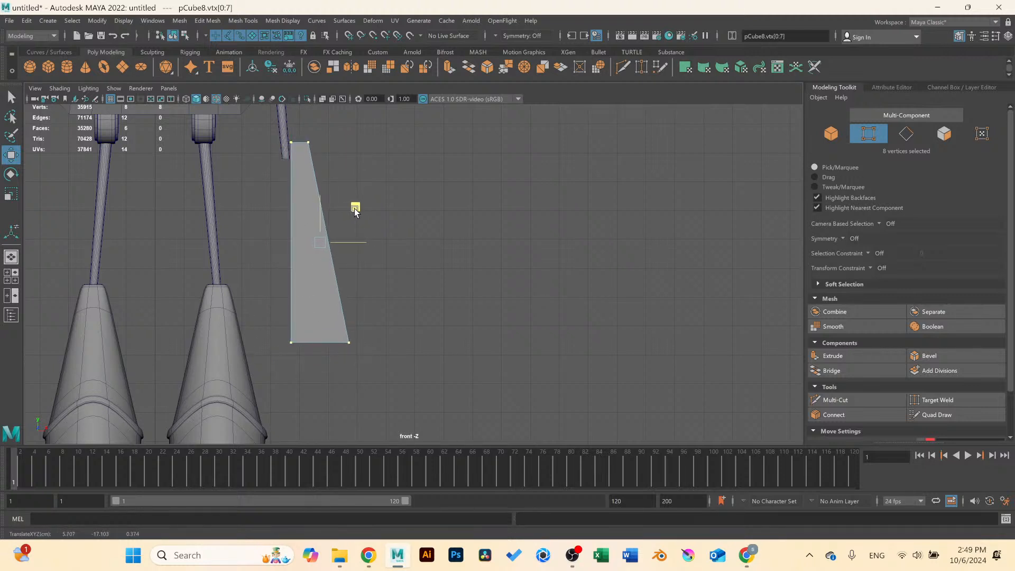
Lower the forearm's outer bottom vertices to slant its bottom edge, and compare the shape with the legs.
{"action": "left_click_drag", "start_coordinate": [411, 264], "coordinate": [338, 379]}
{"action": "left_click_drag", "start_coordinate": [348, 289], "coordinate": [349, 327]}
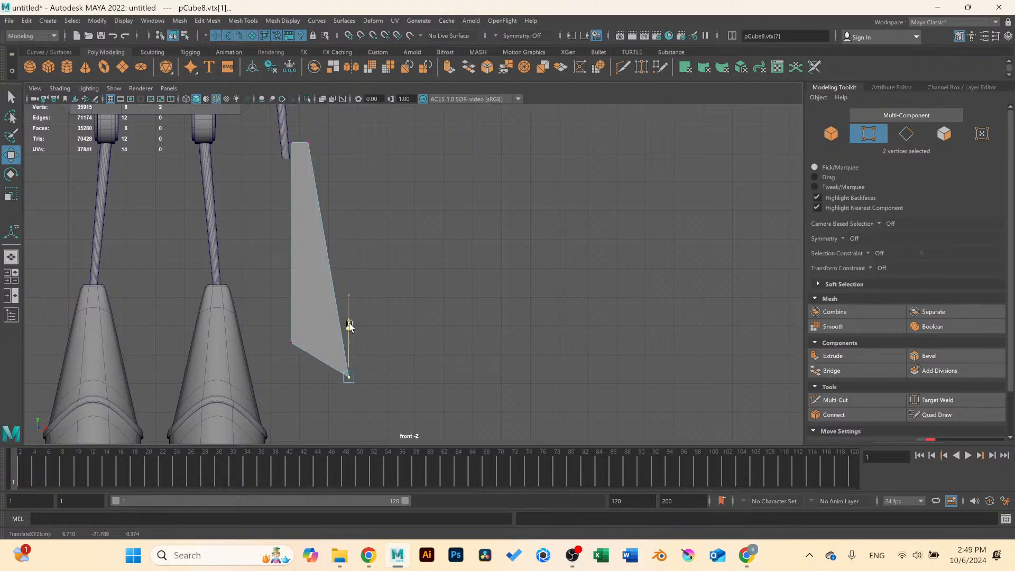
{"action": "scroll", "coordinate": [343, 315], "scroll_direction": "down", "scroll_amount": 10}
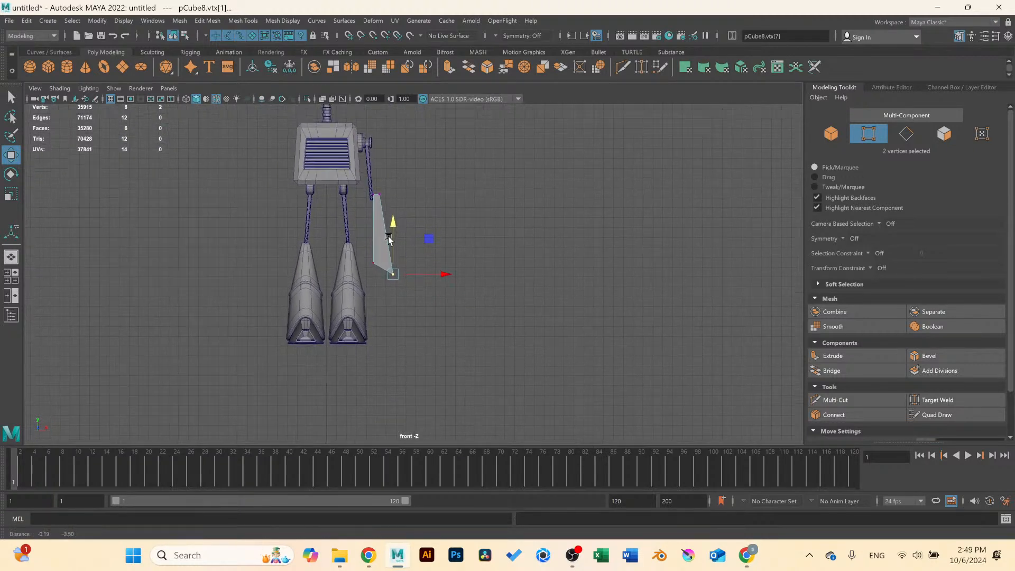
{"action": "scroll", "coordinate": [491, 261], "scroll_direction": "up", "scroll_amount": 3}
{"action": "scroll", "coordinate": [476, 259], "scroll_direction": "up", "scroll_amount": 2}
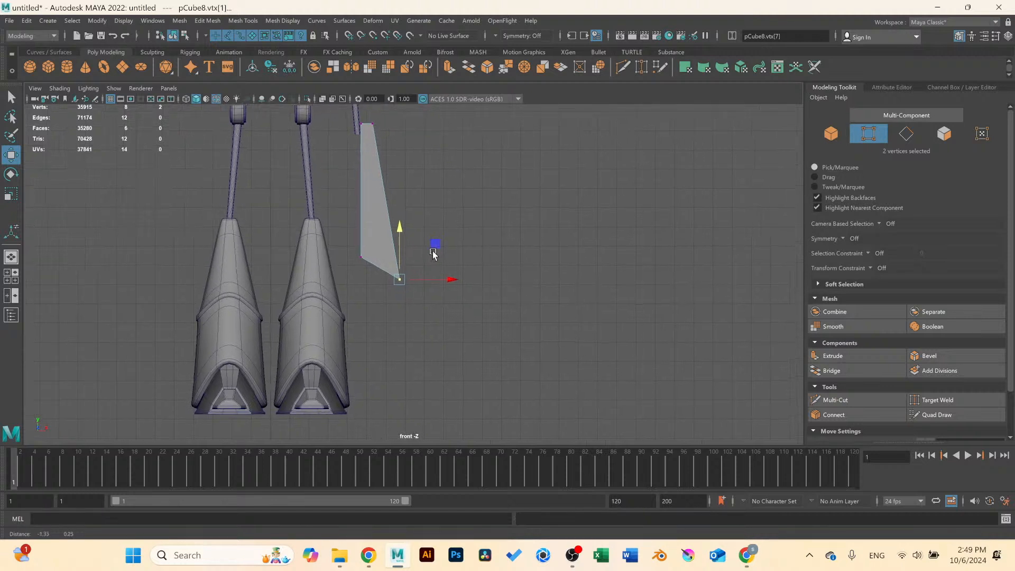
{"action": "scroll", "coordinate": [428, 254], "scroll_direction": "up", "scroll_amount": 2}
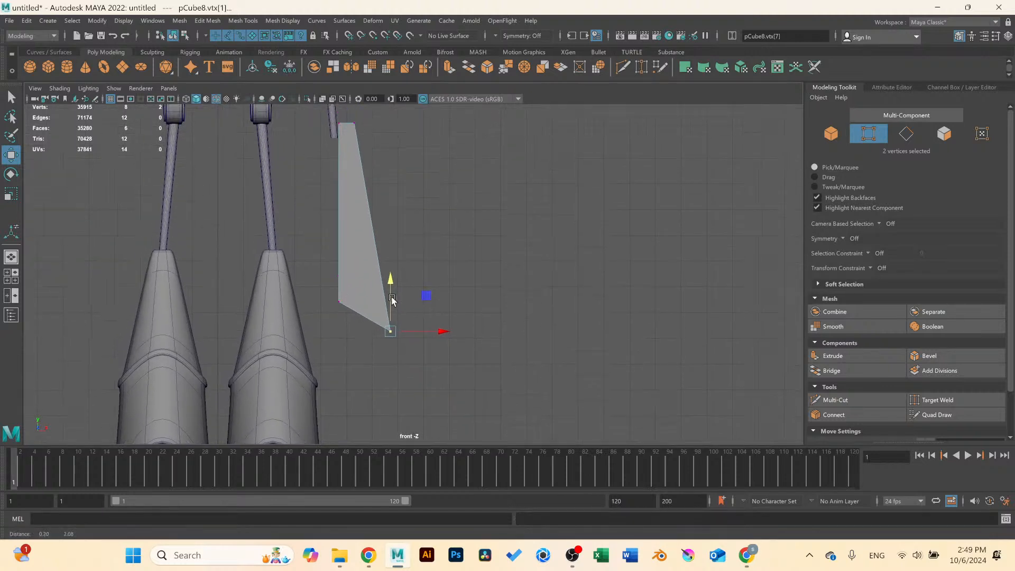
{"action": "scroll", "coordinate": [376, 291], "scroll_direction": "up", "scroll_amount": 2}
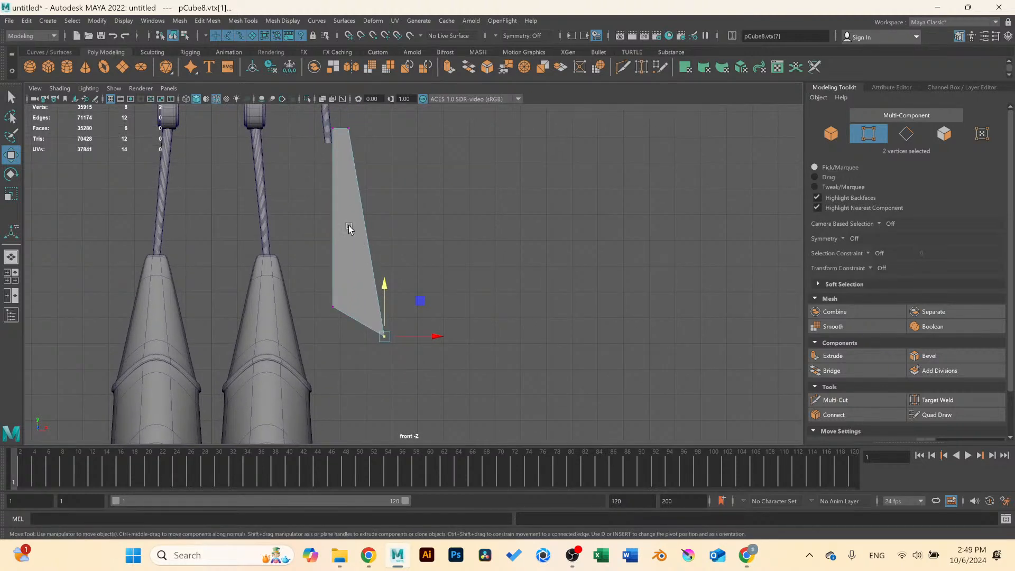
Insert two evenly spaced lengthwise edge loops along the forearm's outer face with the Insert Edge Loop tool.
{"action": "left_click", "coordinate": [243, 20]}
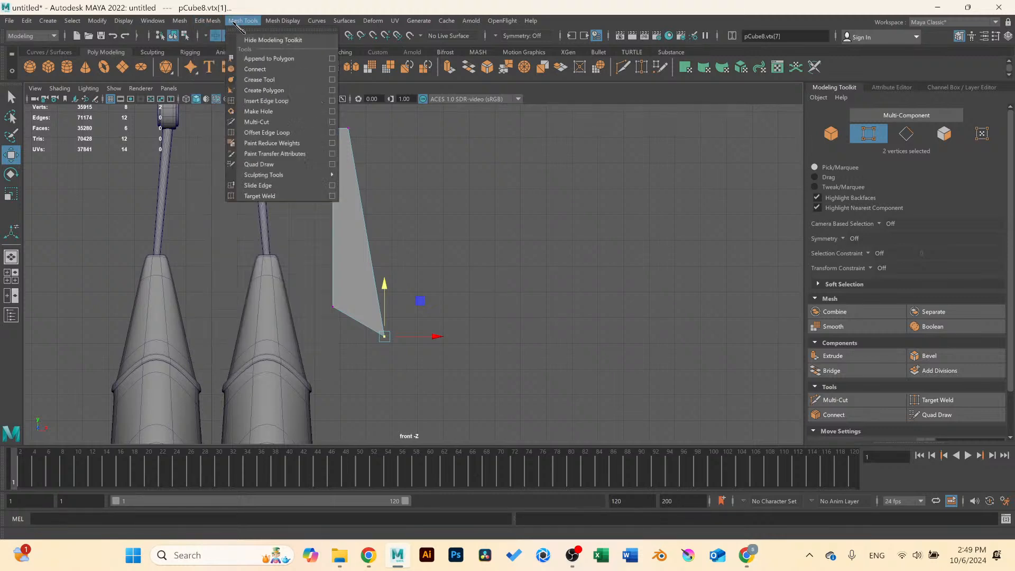
{"action": "left_click", "coordinate": [333, 101]}
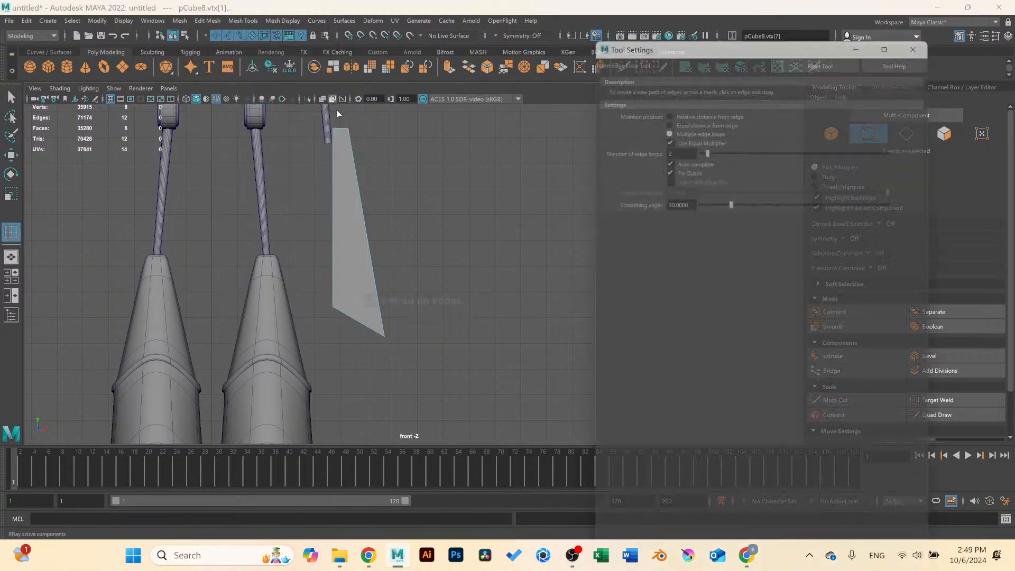
{"action": "key", "text": "space"}
{"action": "key", "text": "space"}
{"action": "left_click_drag", "start_coordinate": [450, 213], "coordinate": [364, 274], "text": "alt"}
{"action": "left_click", "coordinate": [348, 300]}
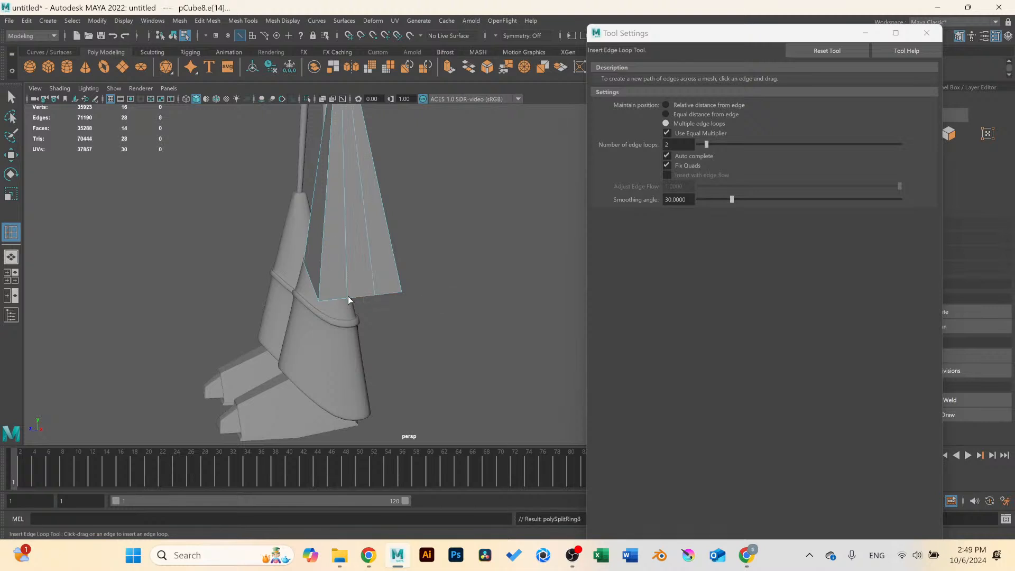
{"action": "scroll", "coordinate": [348, 296], "scroll_direction": "up", "scroll_amount": 2}
Try lowering the two middle vertices on the forearm's outer bottom edge into a point, and undo the move.
{"action": "left_click", "coordinate": [11, 98]}
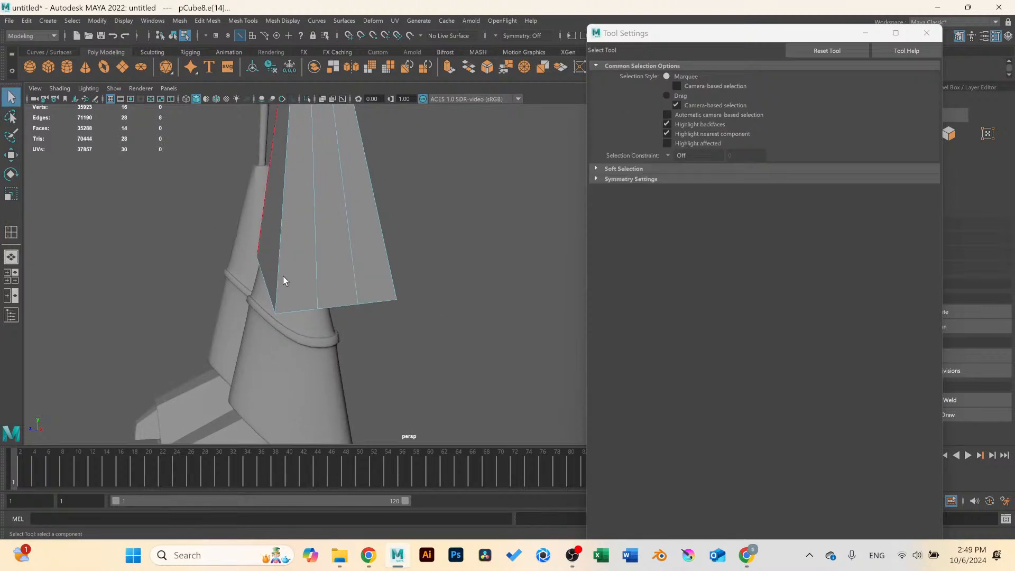
{"action": "right_click_drag", "start_coordinate": [317, 302], "coordinate": [266, 278]}
{"action": "left_click", "coordinate": [316, 311]}
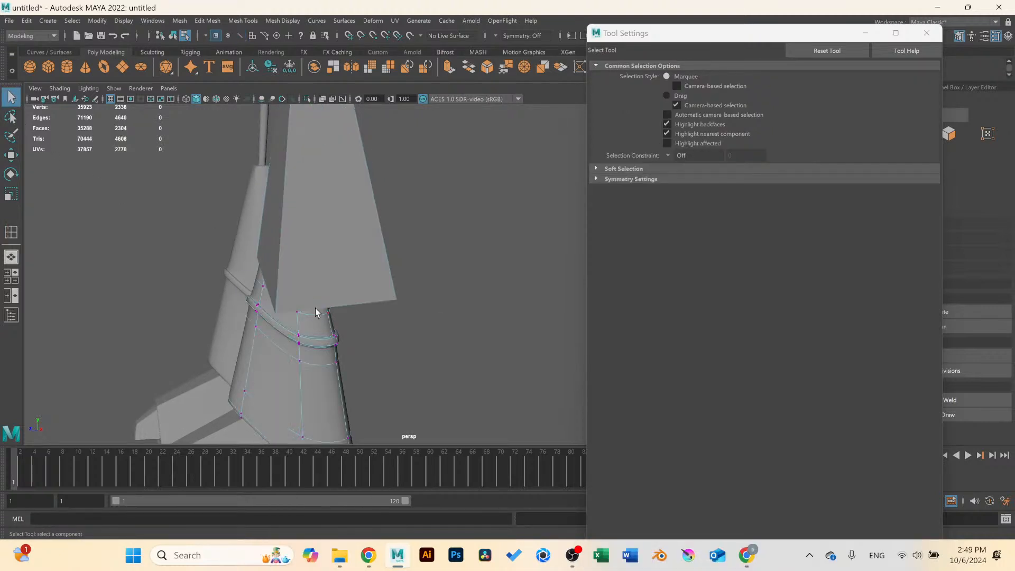
{"action": "left_click", "coordinate": [353, 290]}
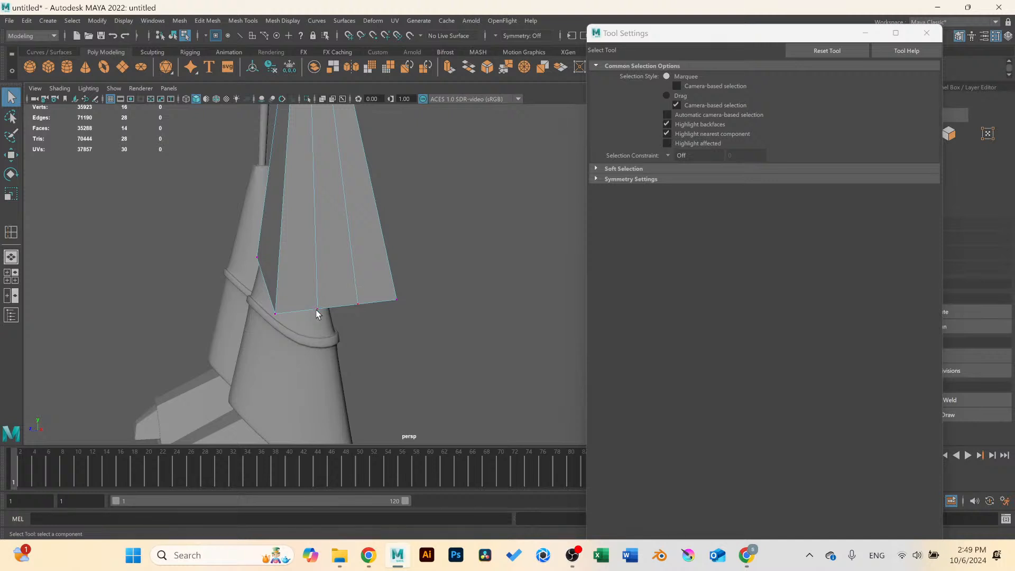
{"action": "left_click", "coordinate": [351, 305], "text": "shift"}
{"action": "key", "text": "space"}
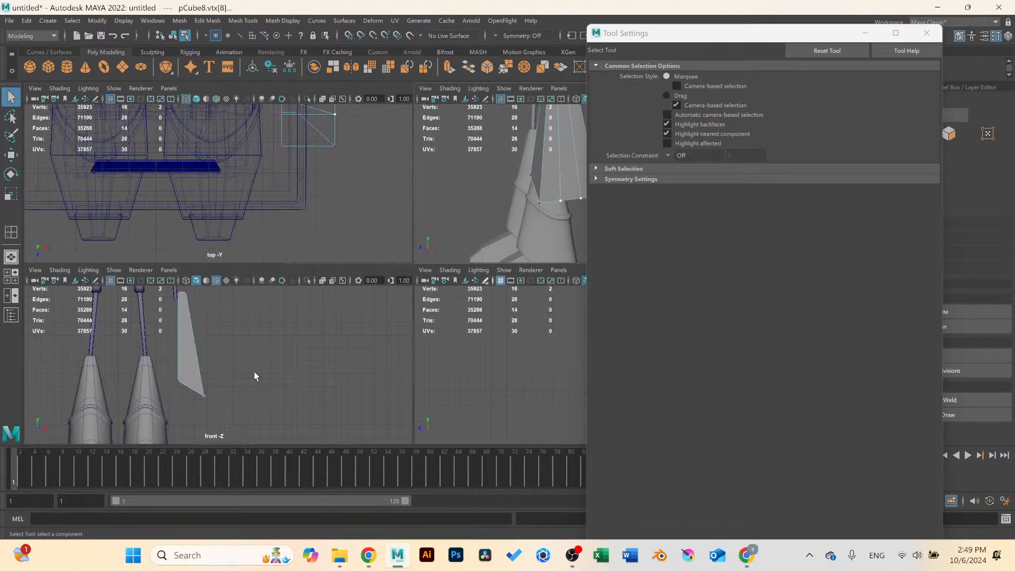
{"action": "key", "text": "space"}
{"action": "key", "text": "w"}
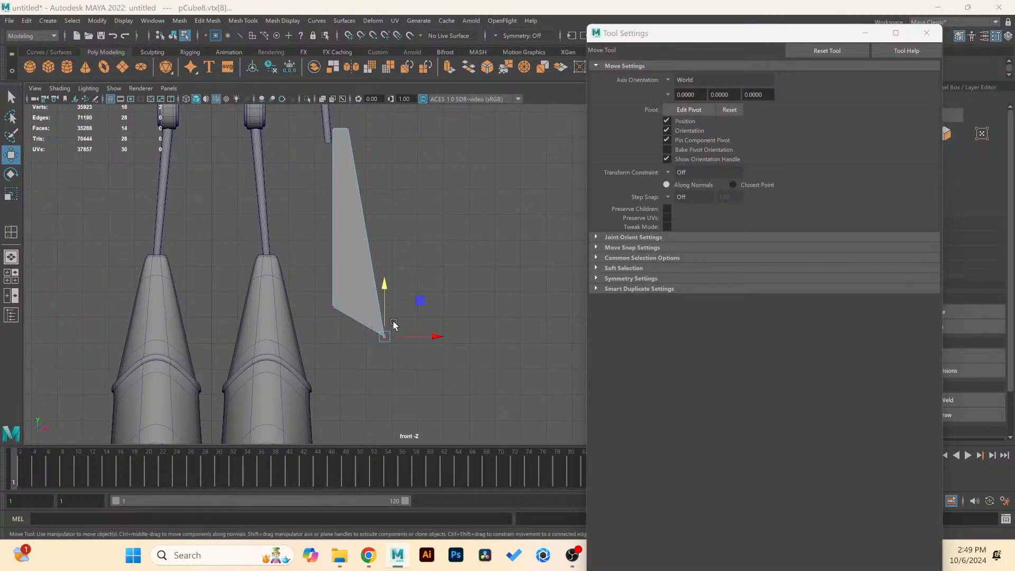
{"action": "key", "text": "space"}
{"action": "key", "text": "space"}
{"action": "middle_click_drag", "start_coordinate": [450, 339], "coordinate": [420, 288], "text": "alt"}
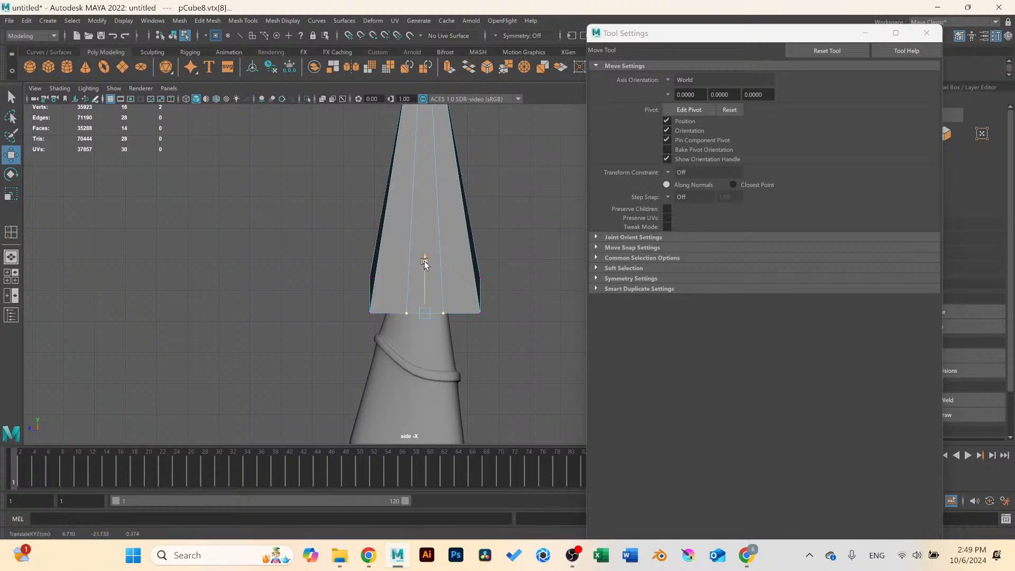
{"action": "left_click_drag", "start_coordinate": [424, 263], "coordinate": [426, 315]}
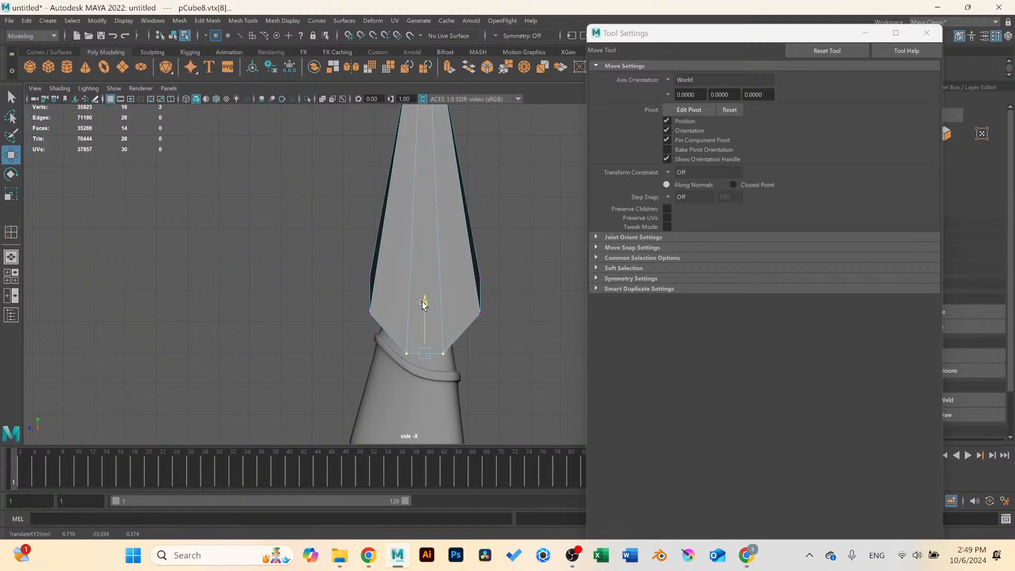
{"action": "key", "text": "space"}
{"action": "key", "text": "space"}
{"action": "left_click_drag", "start_coordinate": [494, 195], "coordinate": [378, 233], "text": "alt"}
{"action": "key", "text": "ctrl+z"}
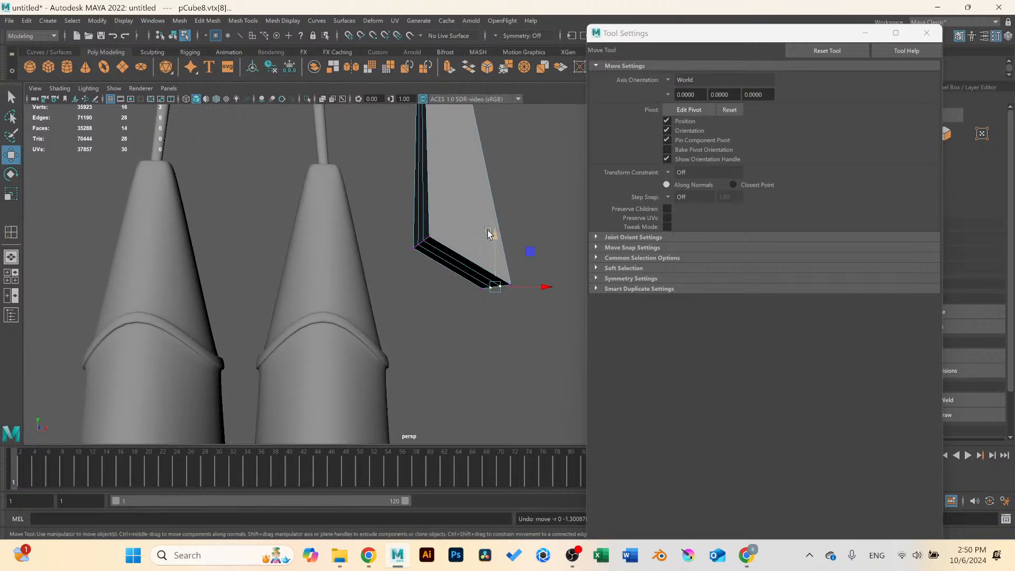
Preview the forearm smoothed as a whole object, put the tool settings window away and return to the unsmoothed display.
{"action": "left_click_drag", "start_coordinate": [437, 249], "coordinate": [422, 239], "text": "alt"}
{"action": "middle_click_drag", "start_coordinate": [422, 240], "coordinate": [379, 280], "text": "alt"}
{"action": "right_click_drag", "start_coordinate": [382, 237], "coordinate": [424, 220]}
{"action": "key", "text": "3"}
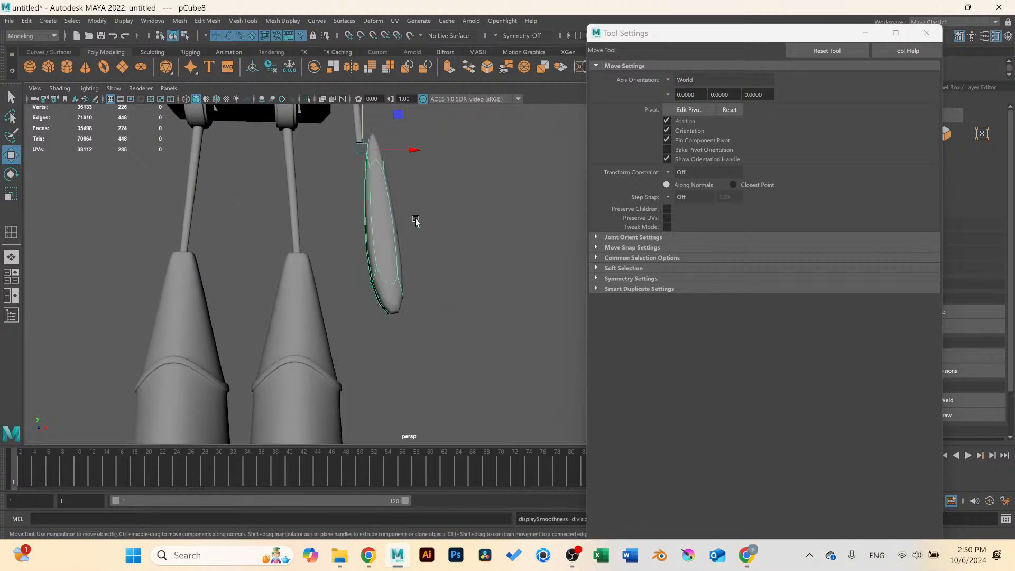
{"action": "left_click", "coordinate": [865, 34]}
{"action": "left_click_drag", "start_coordinate": [477, 158], "coordinate": [302, 240], "text": "alt"}
{"action": "key", "text": "1"}
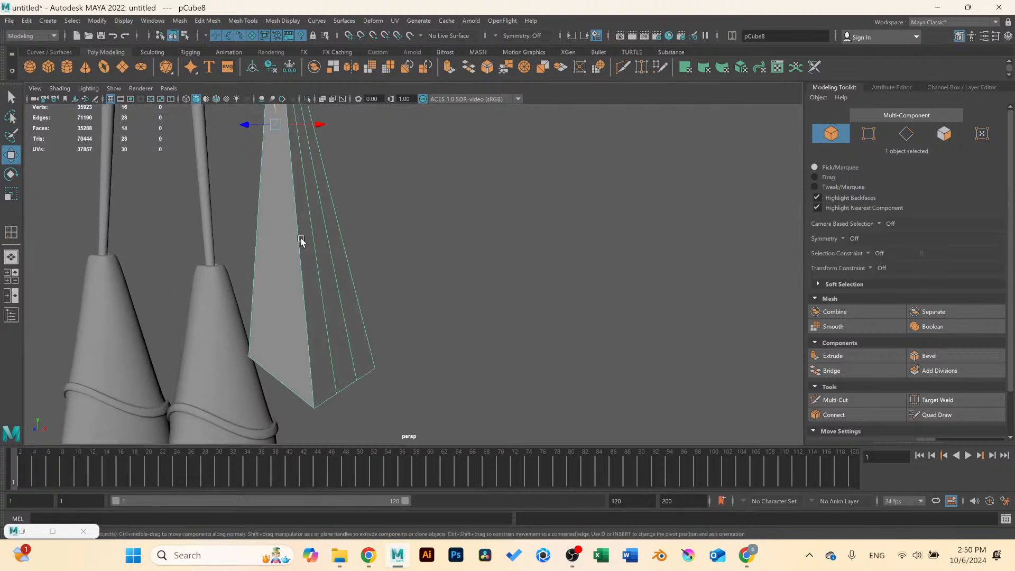
With Multi-Cut, add crosswise edge loops around the forearm: one near the upper end, two close together midway and one near the lower end.
{"action": "middle_click_drag", "start_coordinate": [301, 240], "coordinate": [323, 316], "text": "alt"}
{"action": "left_click", "coordinate": [848, 400]}
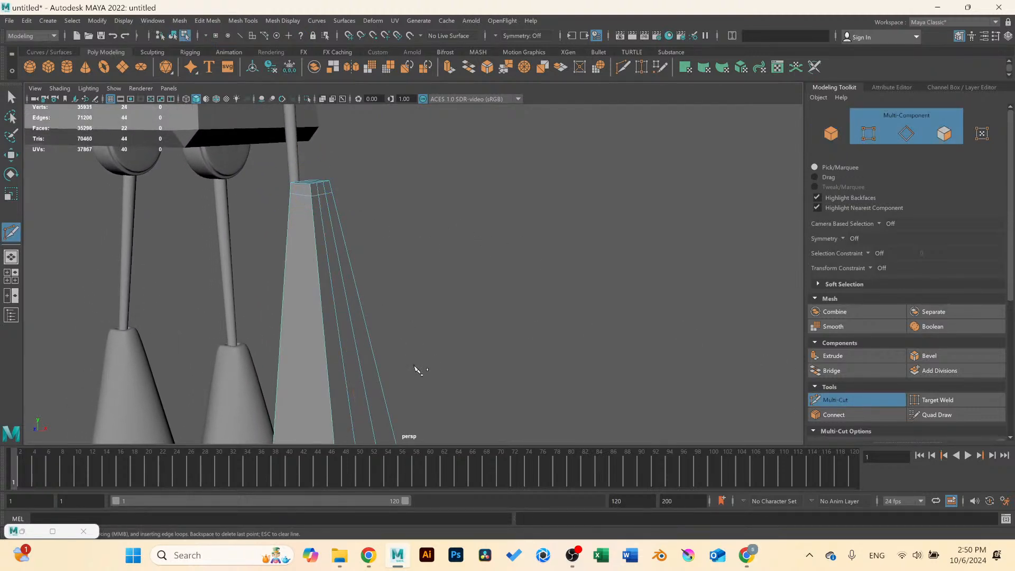
{"action": "middle_click_drag", "start_coordinate": [415, 367], "coordinate": [422, 178], "text": "alt"}
{"action": "scroll", "coordinate": [373, 233], "scroll_direction": "up", "scroll_amount": 1}
{"action": "left_click", "coordinate": [360, 259]}
{"action": "middle_click_drag", "start_coordinate": [332, 168], "coordinate": [337, 275], "text": "alt"}
{"action": "scroll", "coordinate": [335, 264], "scroll_direction": "up", "scroll_amount": 1}
{"action": "left_click", "coordinate": [321, 218], "text": "ctrl"}
{"action": "left_click", "coordinate": [318, 202], "text": "ctrl"}
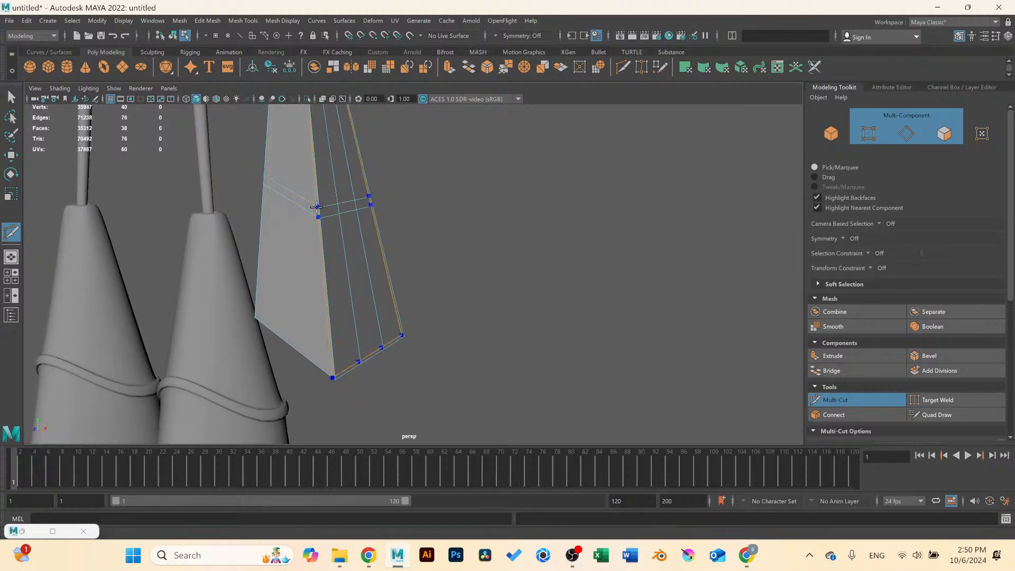
{"action": "left_click", "coordinate": [326, 359], "text": "ctrl"}
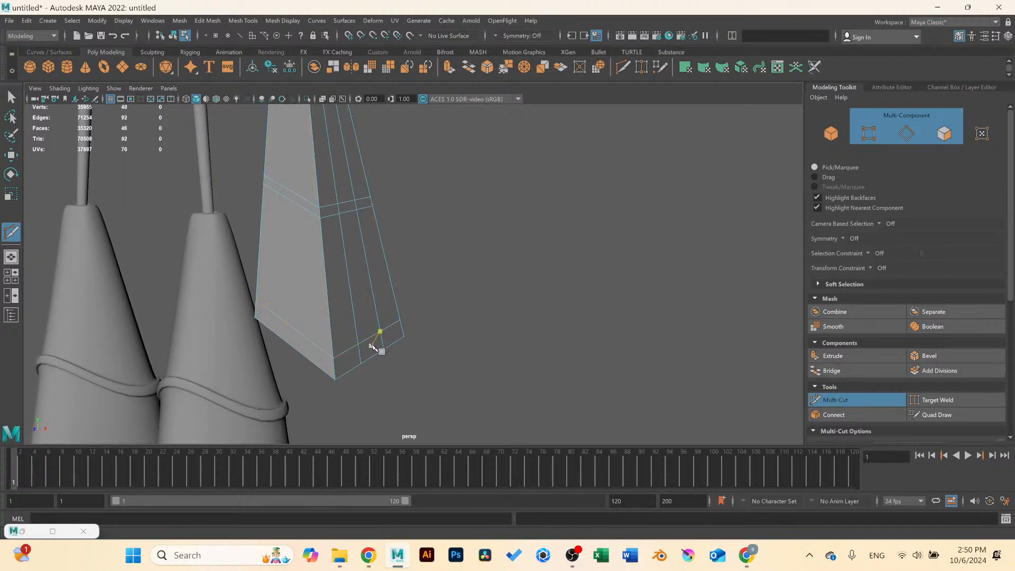
Preview the smoothed forearm with its new supporting loops, leave Multi-Cut and switch back to the unsmoothed mesh.
{"action": "scroll", "coordinate": [369, 324], "scroll_direction": "down", "scroll_amount": 2}
{"action": "key", "text": "3"}
{"action": "scroll", "coordinate": [365, 315], "scroll_direction": "down", "scroll_amount": 2}
{"action": "left_click_drag", "start_coordinate": [358, 306], "coordinate": [211, 182], "text": "alt"}
{"action": "left_click", "coordinate": [12, 99]}
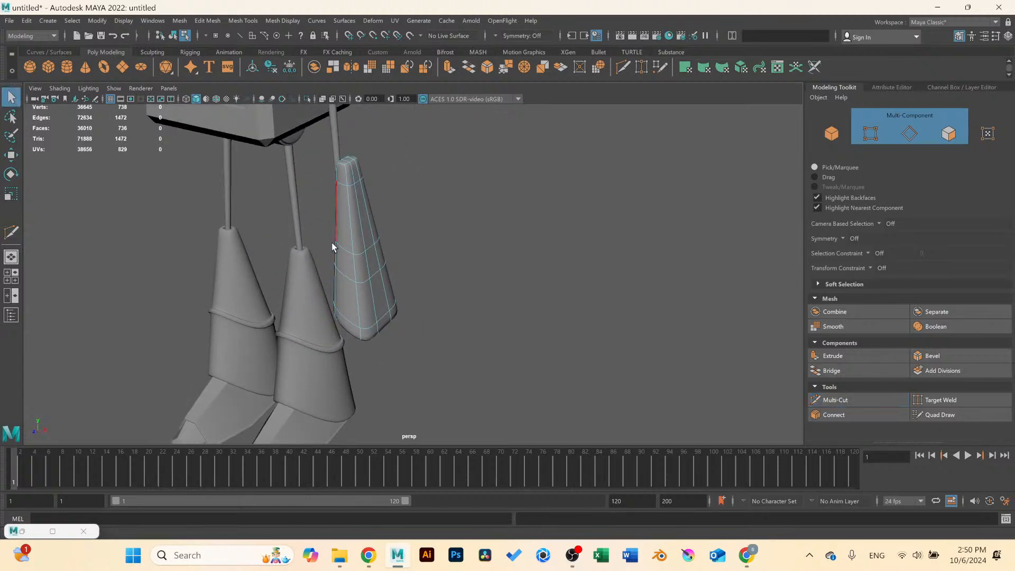
{"action": "key", "text": "1"}
Select the middle face in the bottom row of the forearm's outer side, move it outward along X and check the shape.
{"action": "scroll", "coordinate": [351, 281], "scroll_direction": "up", "scroll_amount": 2}
{"action": "left_click_drag", "start_coordinate": [361, 295], "coordinate": [326, 296], "text": "alt"}
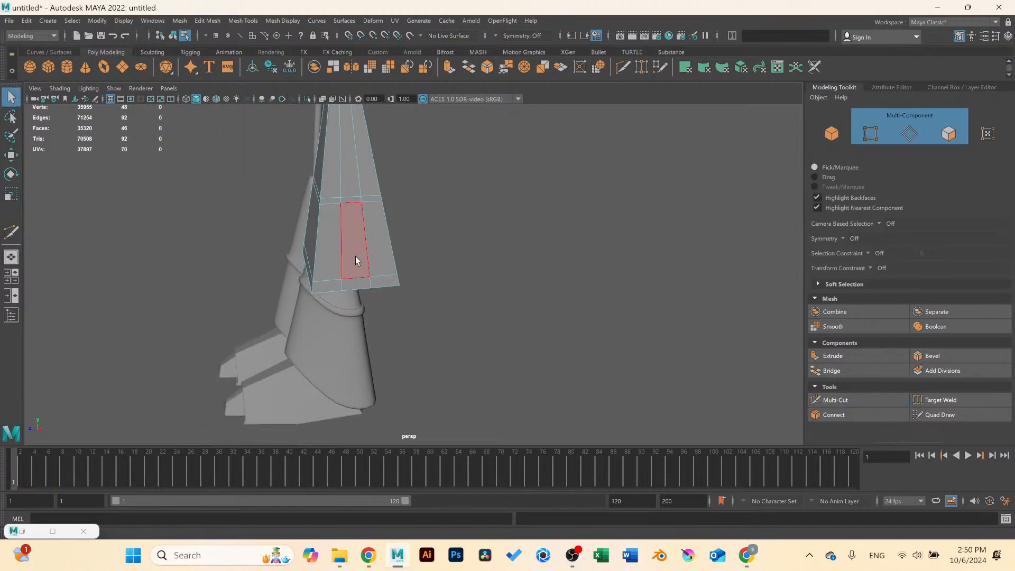
{"action": "right_click_drag", "start_coordinate": [356, 257], "coordinate": [299, 256]}
{"action": "right_click_drag", "start_coordinate": [356, 277], "coordinate": [360, 305]}
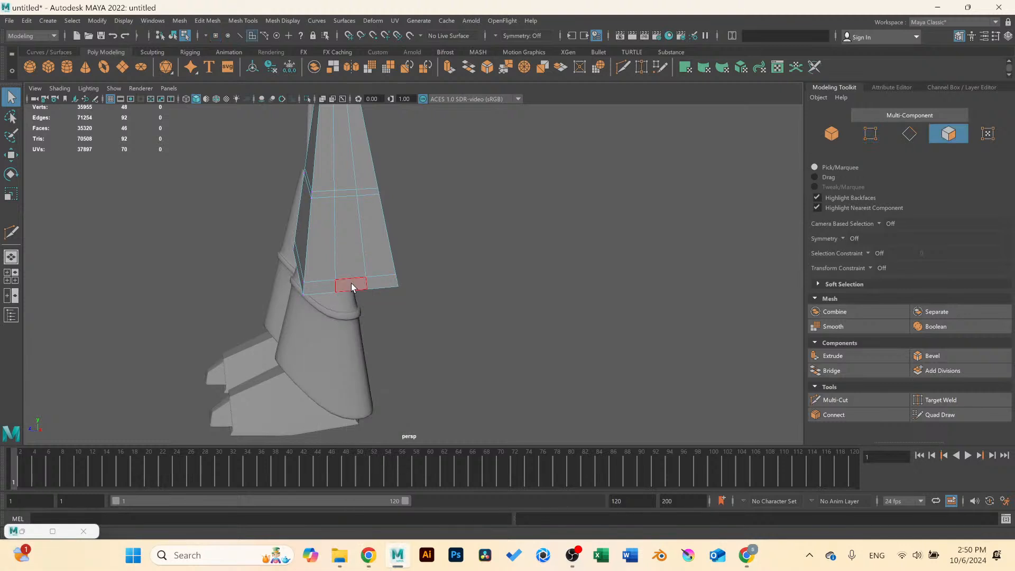
{"action": "left_click", "coordinate": [347, 288]}
{"action": "key", "text": "w"}
{"action": "left_click_drag", "start_coordinate": [341, 312], "coordinate": [418, 324], "text": "alt"}
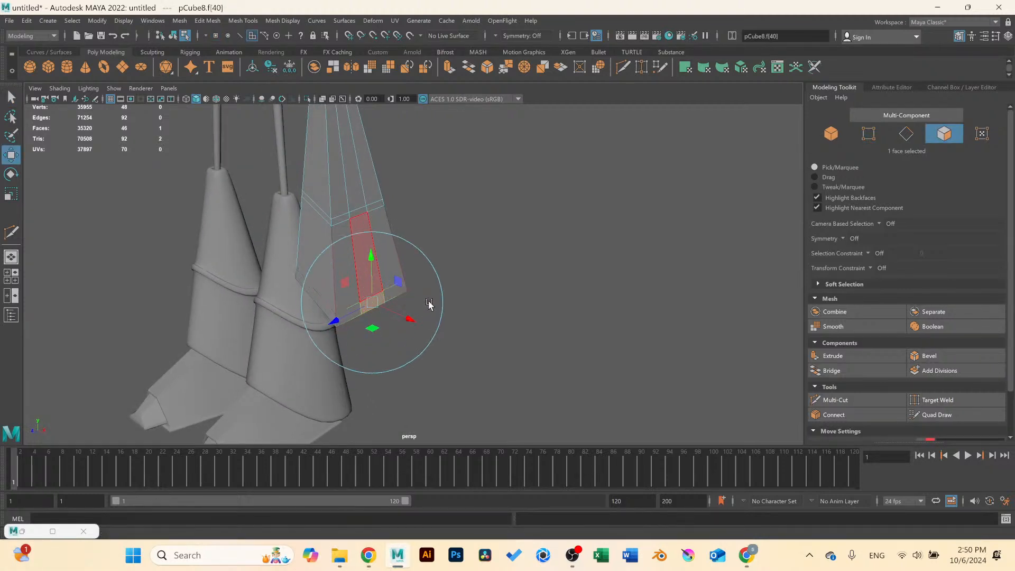
{"action": "left_click", "coordinate": [470, 324]}
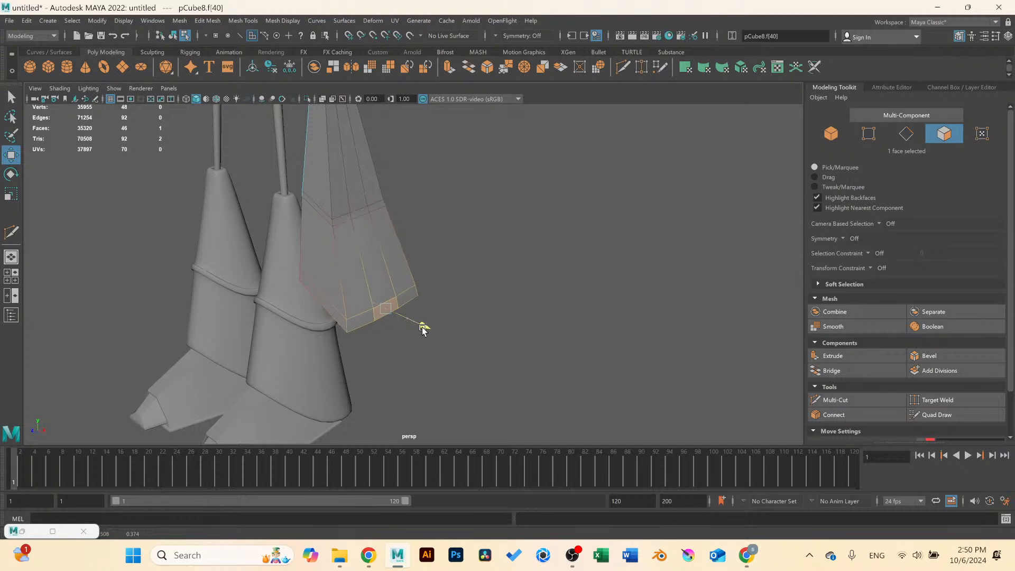
{"action": "scroll", "coordinate": [389, 304], "scroll_direction": "up", "scroll_amount": 3}
{"action": "left_click_drag", "start_coordinate": [387, 309], "coordinate": [347, 290], "text": "alt"}
{"action": "middle_click_drag", "start_coordinate": [347, 291], "coordinate": [430, 290], "text": "alt"}
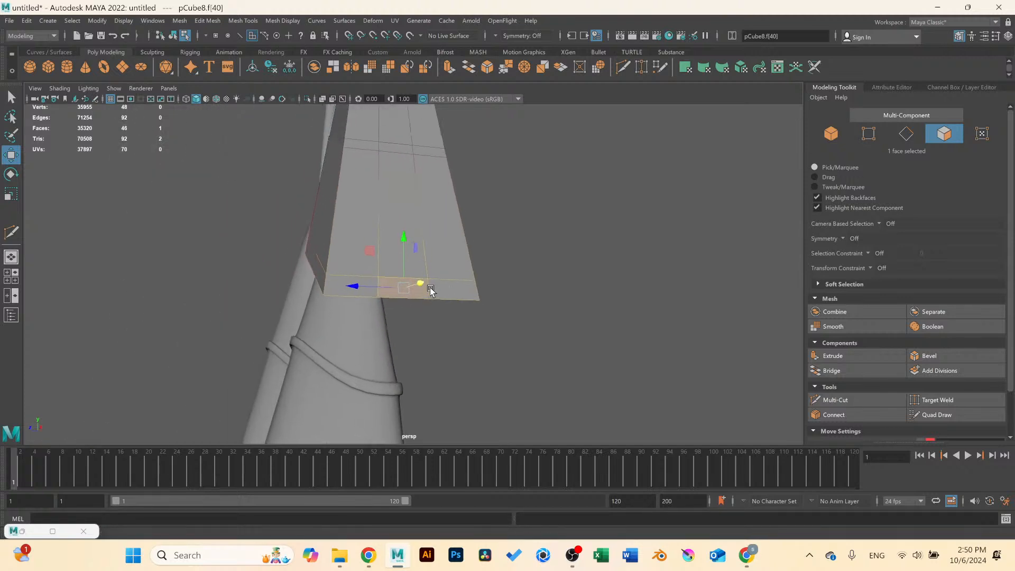
{"action": "left_click_drag", "start_coordinate": [430, 290], "coordinate": [478, 293], "text": "alt"}
{"action": "middle_click_drag", "start_coordinate": [418, 117], "coordinate": [416, 186], "text": "alt"}
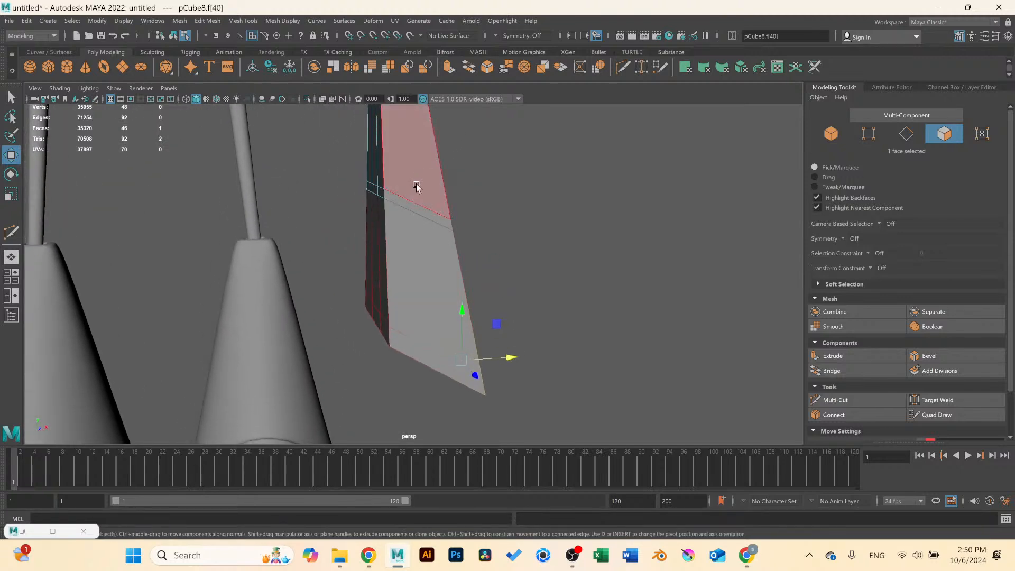
{"action": "left_click_drag", "start_coordinate": [429, 233], "coordinate": [416, 262], "text": "alt"}
{"action": "scroll", "coordinate": [417, 261], "scroll_direction": "up", "scroll_amount": 3}
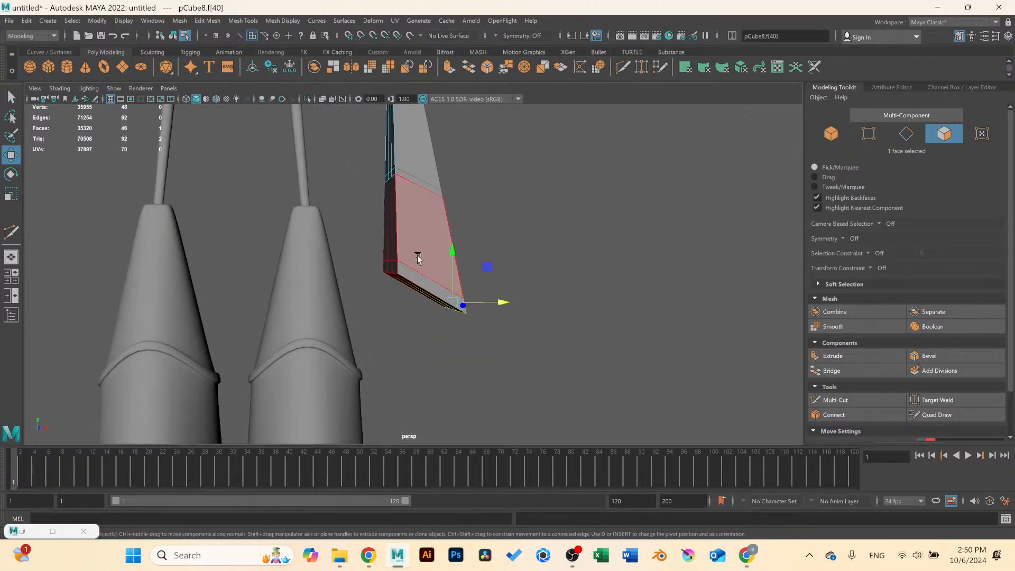
Select the forearm's lowest crosswise edge loop and raise it, undo the last small sideways move, and switch to vertex selection.
{"action": "right_click_drag", "start_coordinate": [417, 233], "coordinate": [420, 220]}
{"action": "left_click_drag", "start_coordinate": [420, 220], "coordinate": [414, 273], "text": "alt"}
{"action": "left_click", "coordinate": [437, 281]}
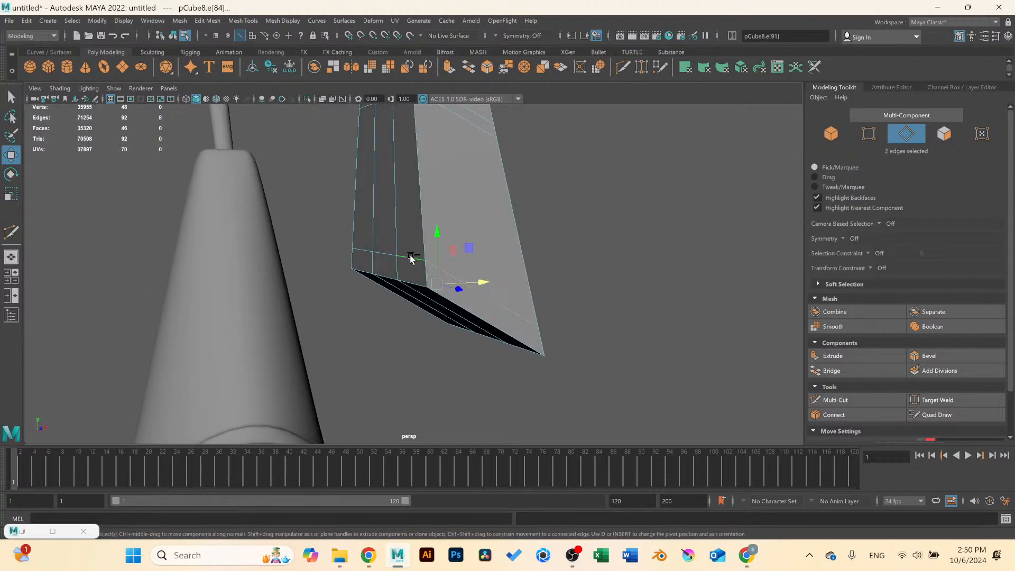
{"action": "left_click_drag", "start_coordinate": [437, 233], "coordinate": [465, 248]}
{"action": "key", "text": "r"}
{"action": "key", "text": "w"}
{"action": "key", "text": "ctrl+z"}
{"action": "right_click_drag", "start_coordinate": [442, 263], "coordinate": [397, 263]}
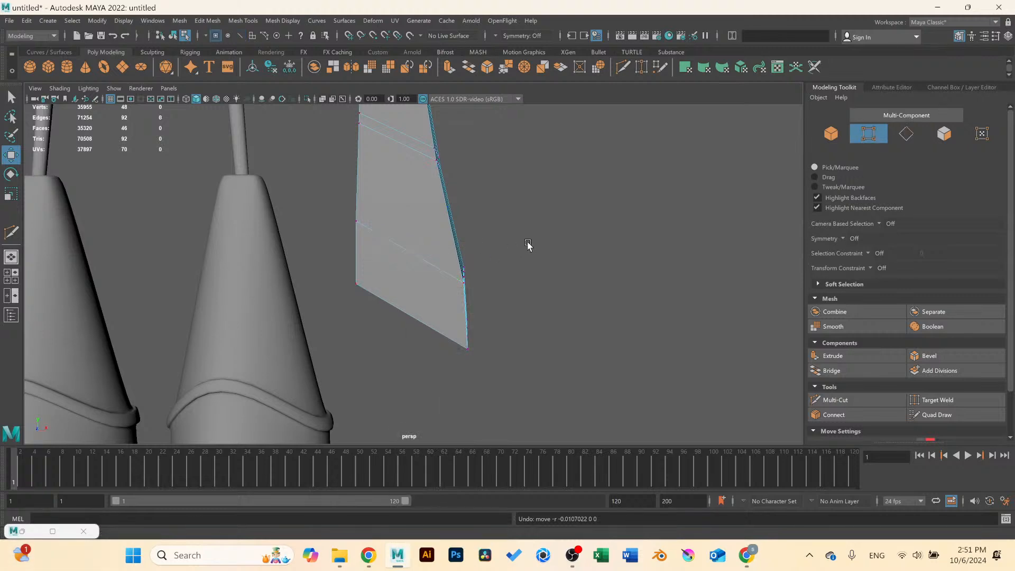
In the front view, move the outer-side vertices of the forearm's lowest crosswise loop slightly outward along X.
{"action": "left_click_drag", "start_coordinate": [528, 245], "coordinate": [458, 292]}
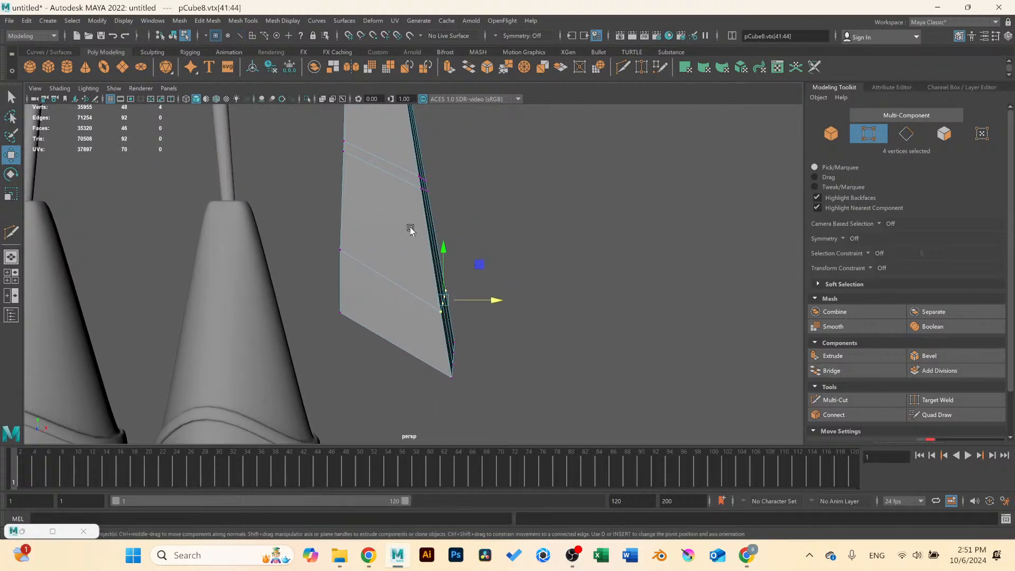
{"action": "key", "text": "space"}
{"action": "key", "text": "space"}
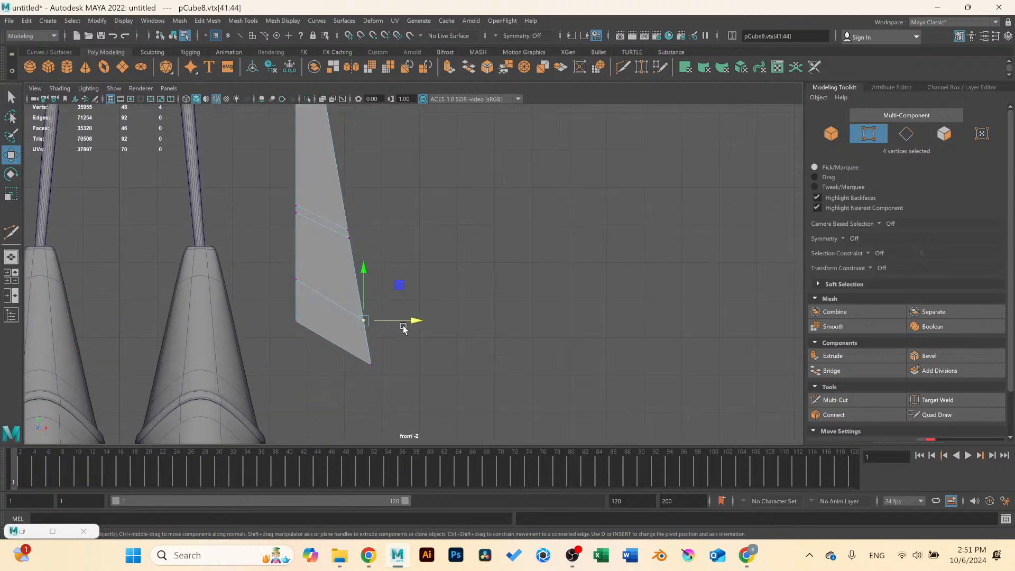
{"action": "left_click_drag", "start_coordinate": [417, 325], "coordinate": [420, 325]}
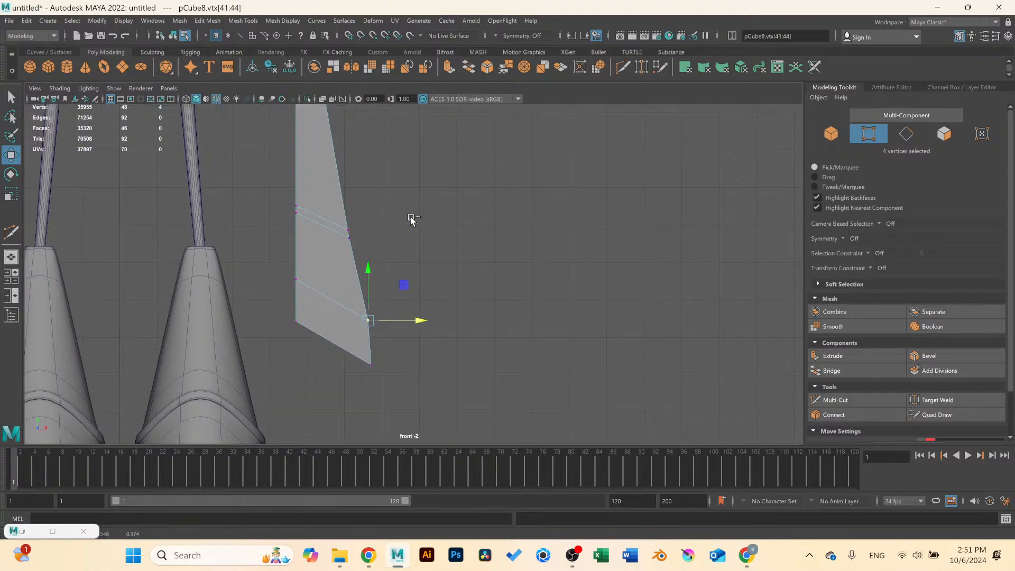
Add the outer vertices of the middle loop pair to the selection, move them all outward, then push only the middle ones further out.
{"action": "left_click_drag", "start_coordinate": [388, 215], "coordinate": [336, 252], "text": "shift"}
{"action": "left_click_drag", "start_coordinate": [408, 276], "coordinate": [416, 277]}
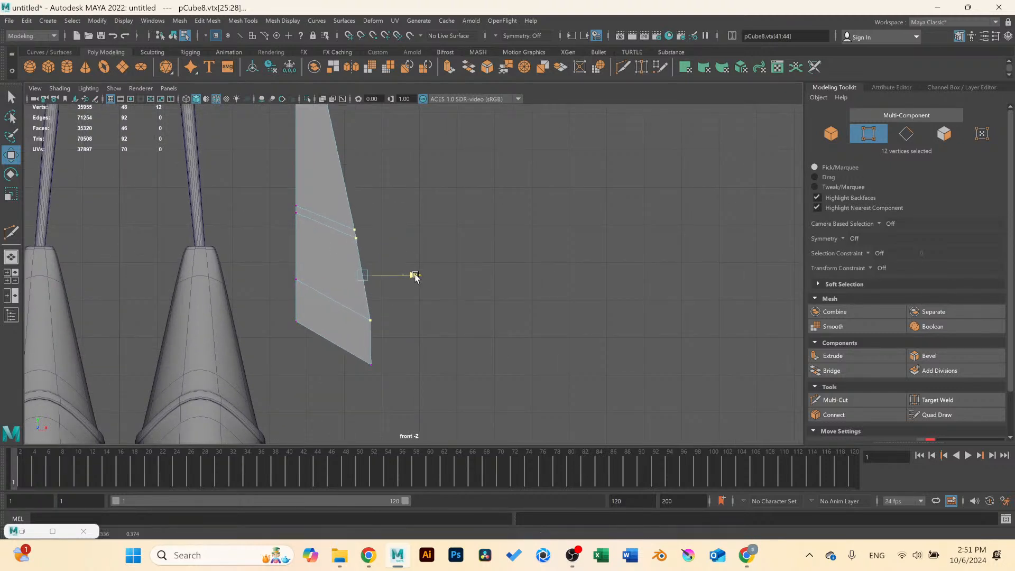
{"action": "scroll", "coordinate": [416, 272], "scroll_direction": "down", "scroll_amount": 2}
{"action": "middle_click_drag", "start_coordinate": [373, 248], "coordinate": [399, 261], "text": "alt"}
{"action": "left_click_drag", "start_coordinate": [443, 263], "coordinate": [443, 261]}
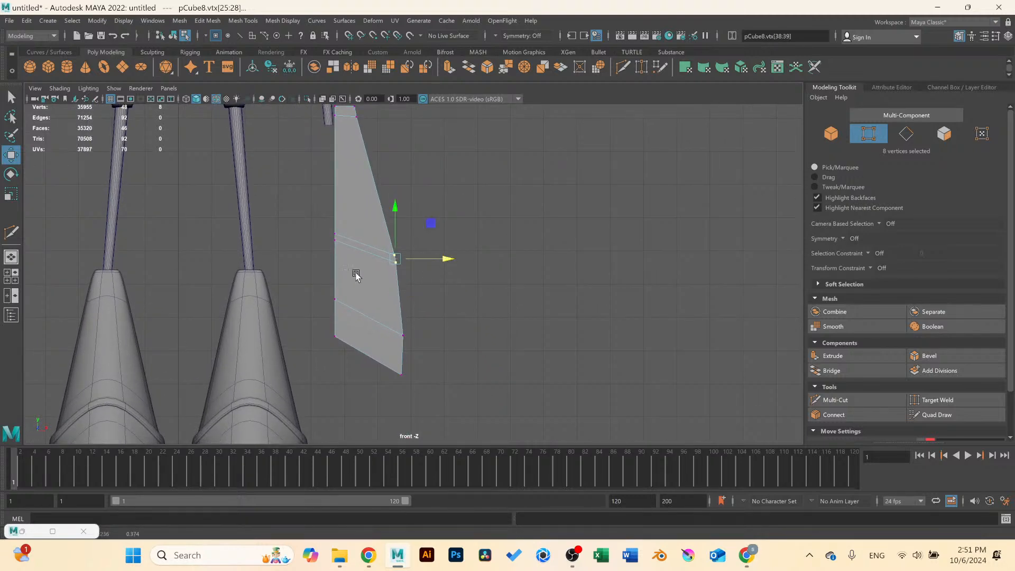
In the side view, widen the forearm's middle by moving the side vertices of the middle loop pair outward along Z on both sides.
{"action": "key", "text": "space"}
{"action": "key", "text": "space"}
{"action": "scroll", "coordinate": [467, 263], "scroll_direction": "down", "scroll_amount": 5}
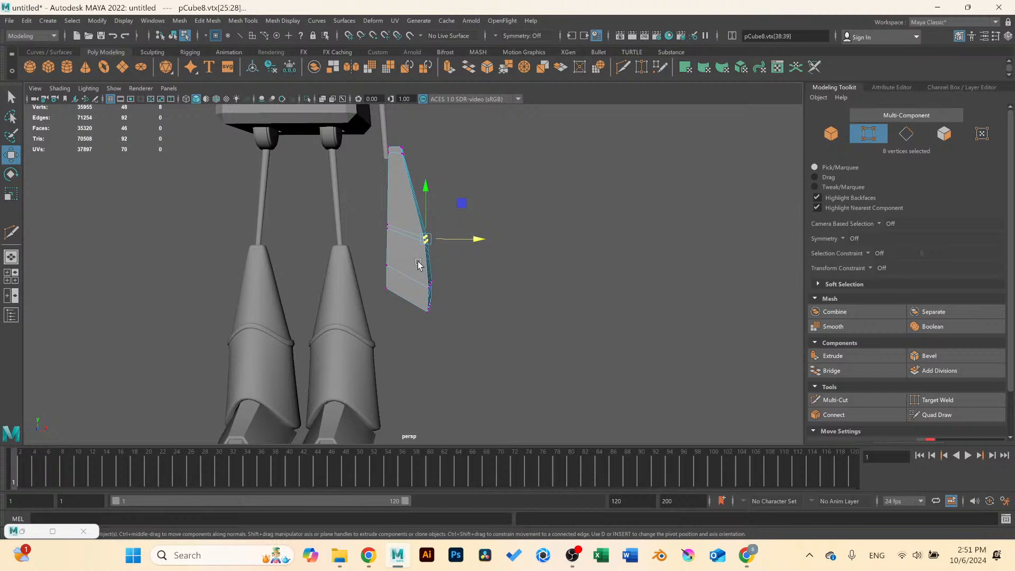
{"action": "left_click_drag", "start_coordinate": [419, 265], "coordinate": [376, 249], "text": "alt"}
{"action": "scroll", "coordinate": [378, 273], "scroll_direction": "up", "scroll_amount": 3}
{"action": "key", "text": "space"}
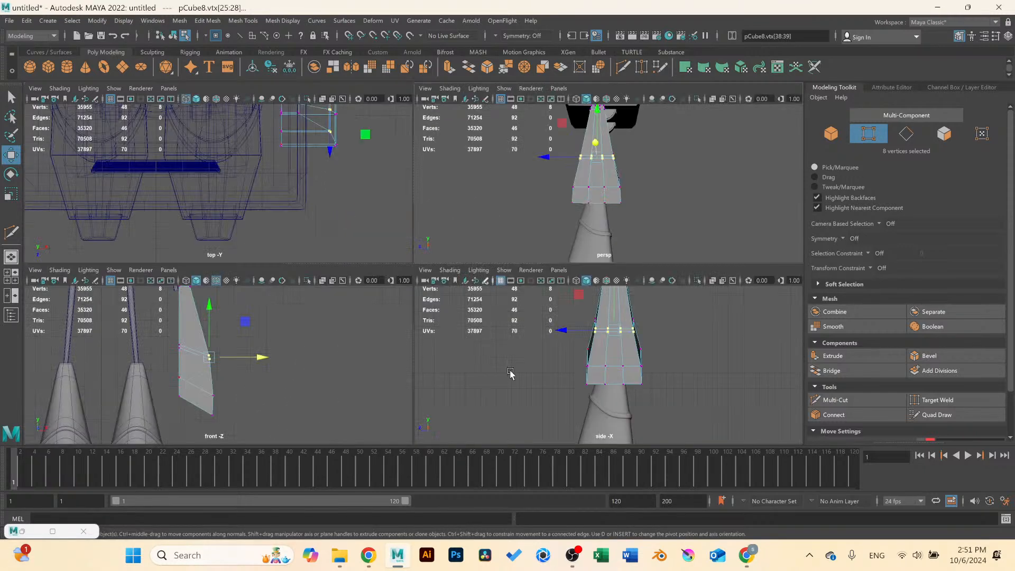
{"action": "key", "text": "space"}
{"action": "key", "text": "f"}
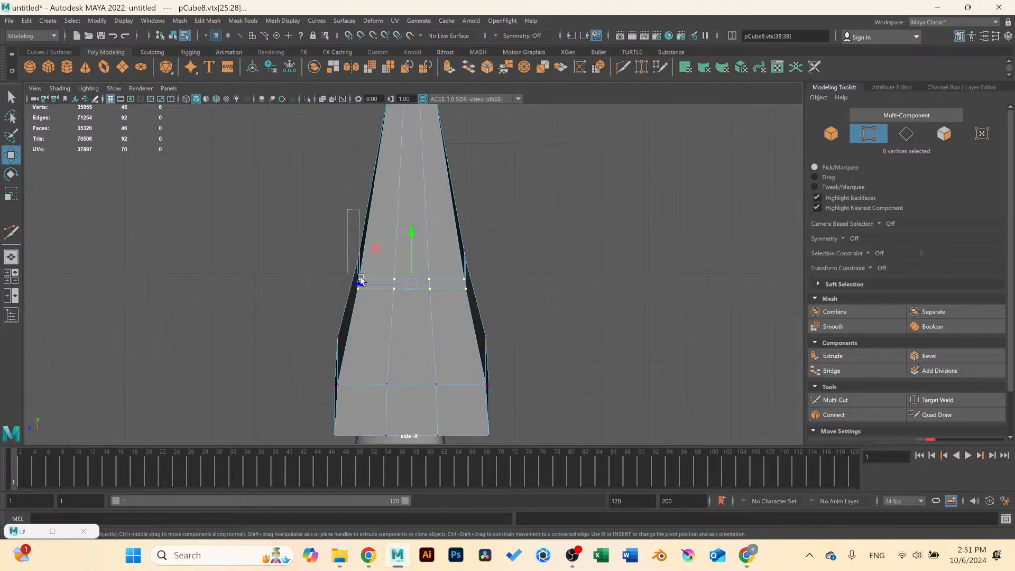
{"action": "left_click_drag", "start_coordinate": [313, 274], "coordinate": [308, 270]}
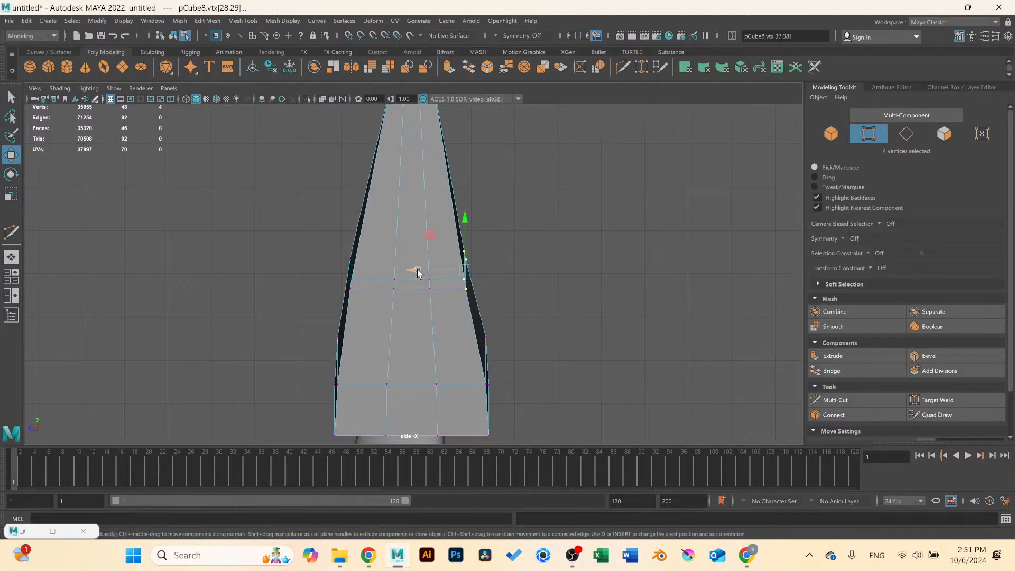
{"action": "left_click_drag", "start_coordinate": [418, 272], "coordinate": [422, 271]}
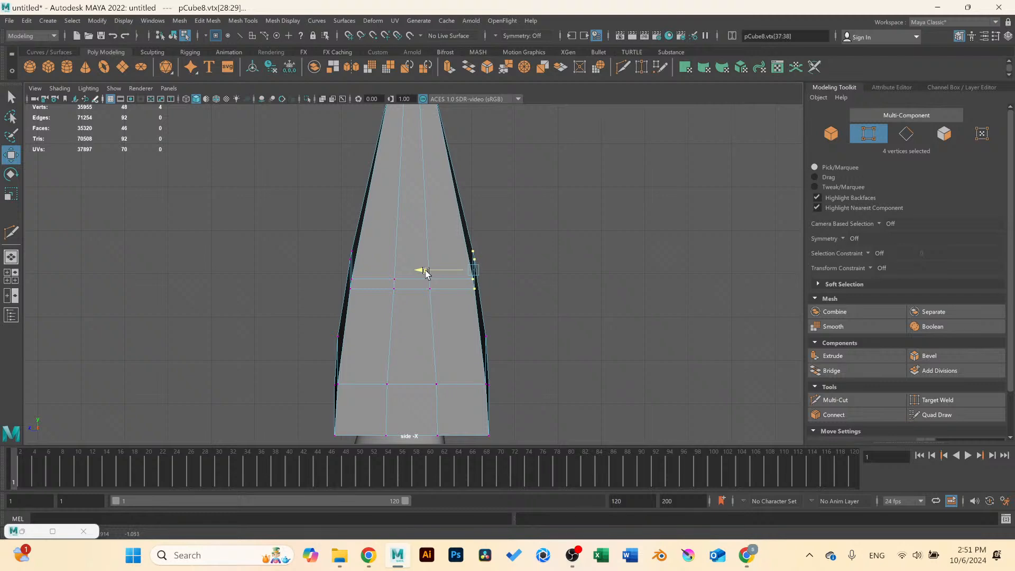
Check the widened forearm's smoothed shape in perspective and return to the unsmoothed mesh.
{"action": "key", "text": "space"}
{"action": "key", "text": "space"}
{"action": "key", "text": "space"}
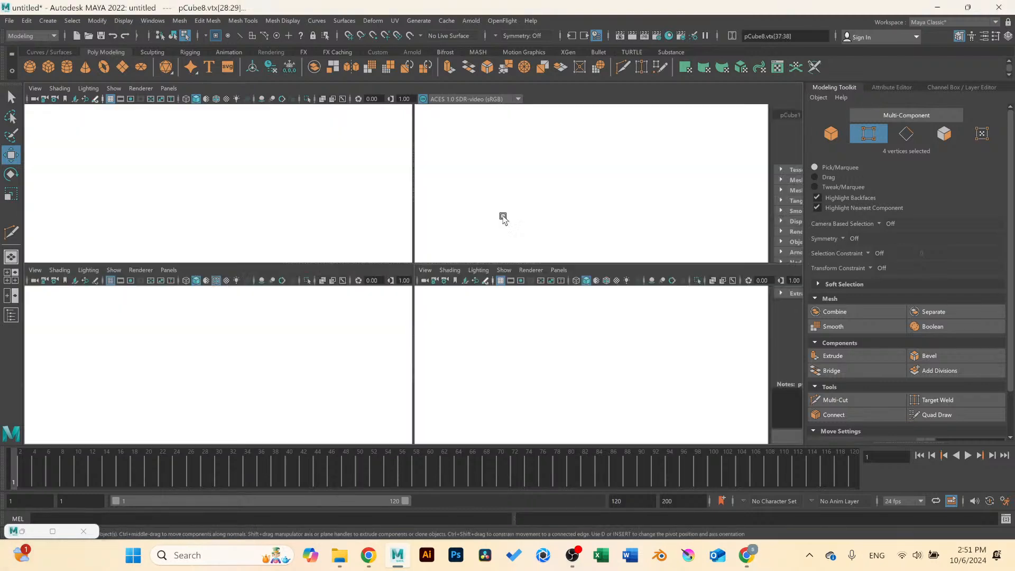
{"action": "key", "text": "space"}
{"action": "left_click_drag", "start_coordinate": [528, 207], "coordinate": [390, 236], "text": "alt"}
{"action": "scroll", "coordinate": [390, 236], "scroll_direction": "up", "scroll_amount": 4}
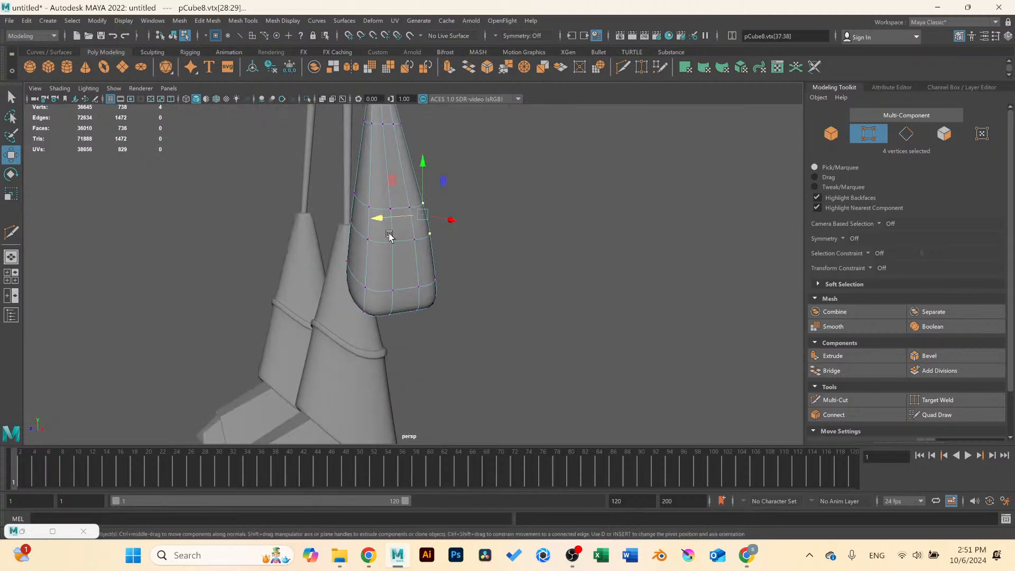
{"action": "left_click", "coordinate": [396, 289]}
{"action": "key", "text": "1"}
With Multi-Cut, insert an edge loop right next to the forearm's lower end, and leave the tool.
{"action": "left_click_drag", "start_coordinate": [332, 283], "coordinate": [363, 273], "text": "alt"}
{"action": "scroll", "coordinate": [363, 274], "scroll_direction": "up", "scroll_amount": 3}
{"action": "left_click", "coordinate": [835, 400]}
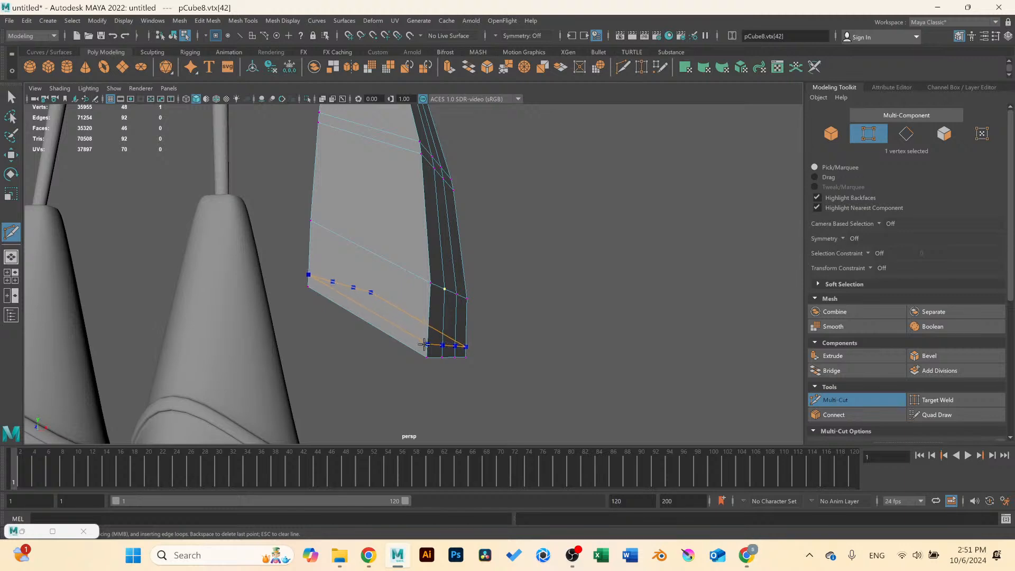
{"action": "scroll", "coordinate": [424, 270], "scroll_direction": "down", "scroll_amount": 4}
{"action": "left_click_drag", "start_coordinate": [424, 270], "coordinate": [379, 313], "text": "alt"}
{"action": "right_click", "coordinate": [364, 260]}
{"action": "key", "text": "space"}
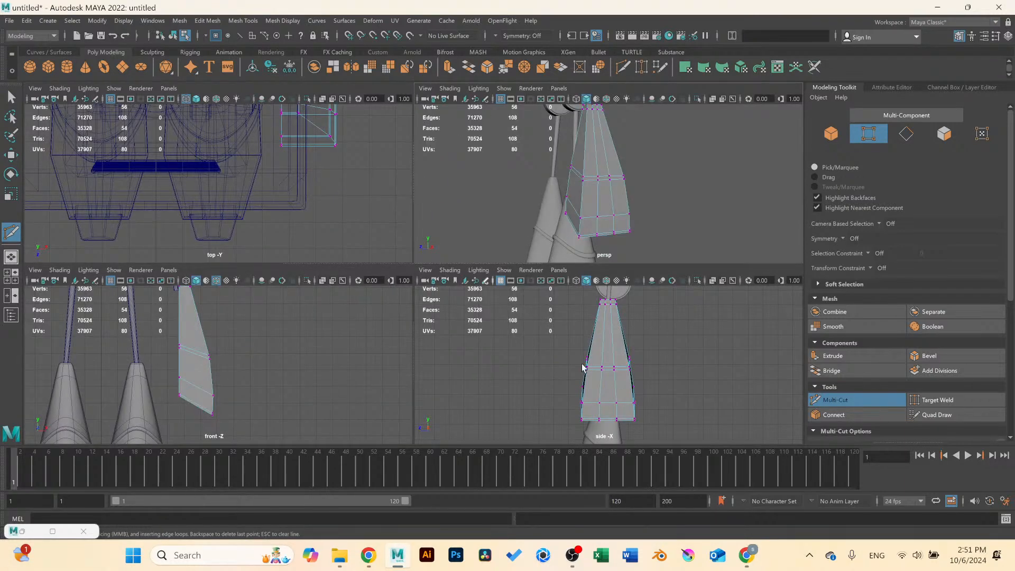
{"action": "key", "text": "space"}
{"action": "scroll", "coordinate": [424, 286], "scroll_direction": "up", "scroll_amount": 3}
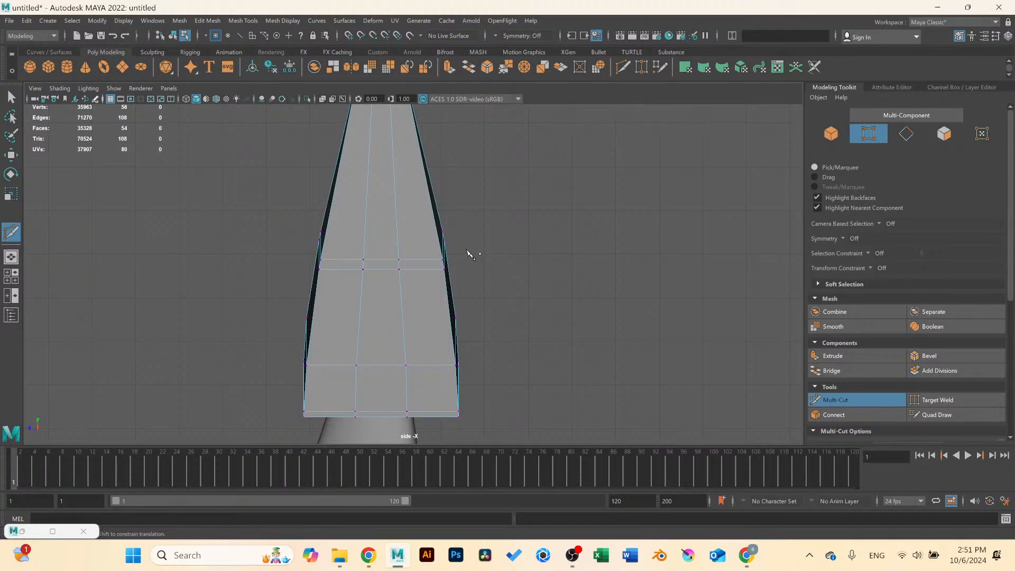
{"action": "scroll", "coordinate": [444, 248], "scroll_direction": "down", "scroll_amount": 2}
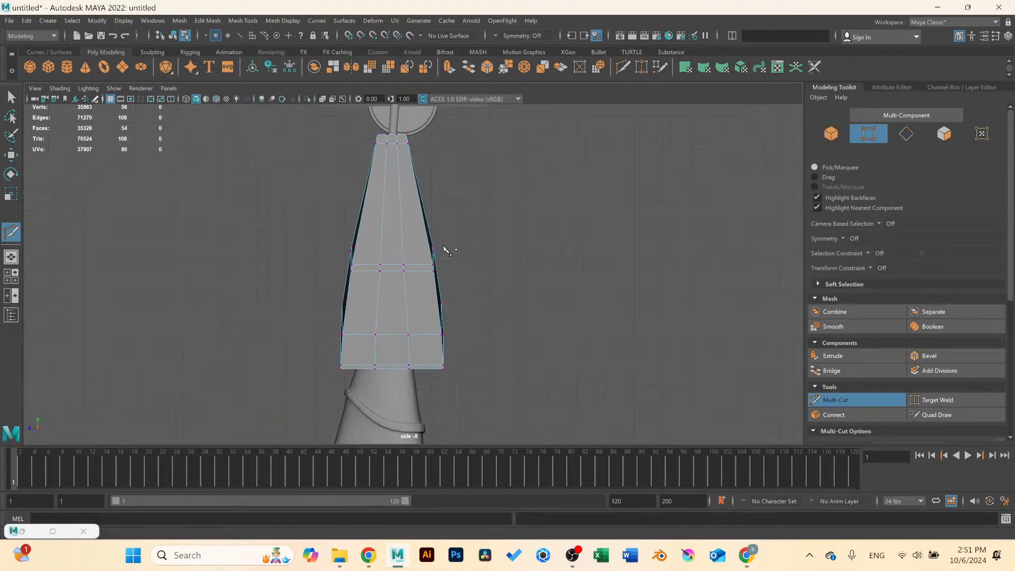
{"action": "scroll", "coordinate": [420, 275], "scroll_direction": "up", "scroll_amount": 1}
{"action": "left_click", "coordinate": [9, 98]}
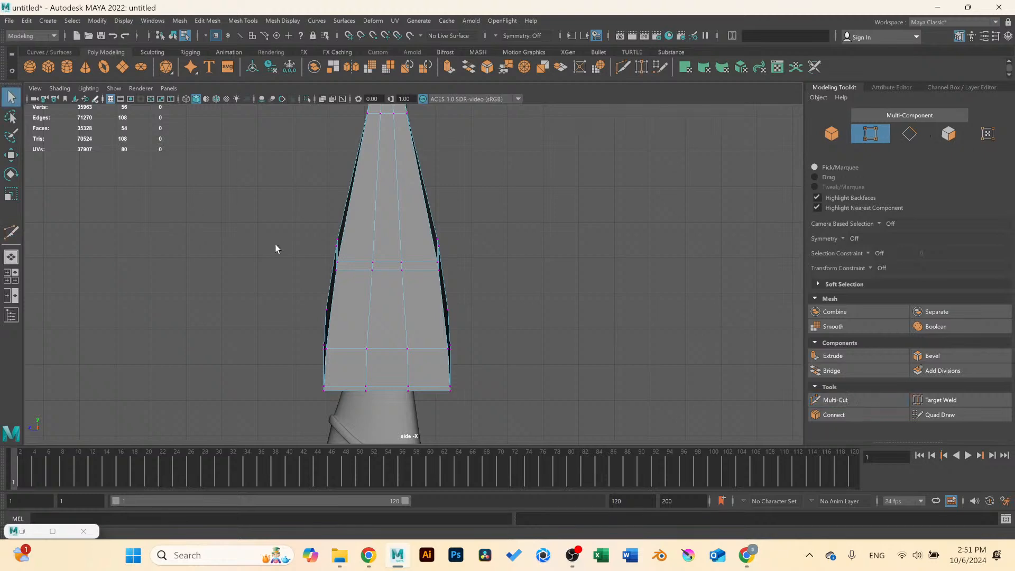
In the front view, pull the outer vertices of the middle and lower loops slightly inward, and shift the middle pair further in and up.
{"action": "scroll", "coordinate": [371, 306], "scroll_direction": "down", "scroll_amount": 2}
{"action": "key", "text": "space"}
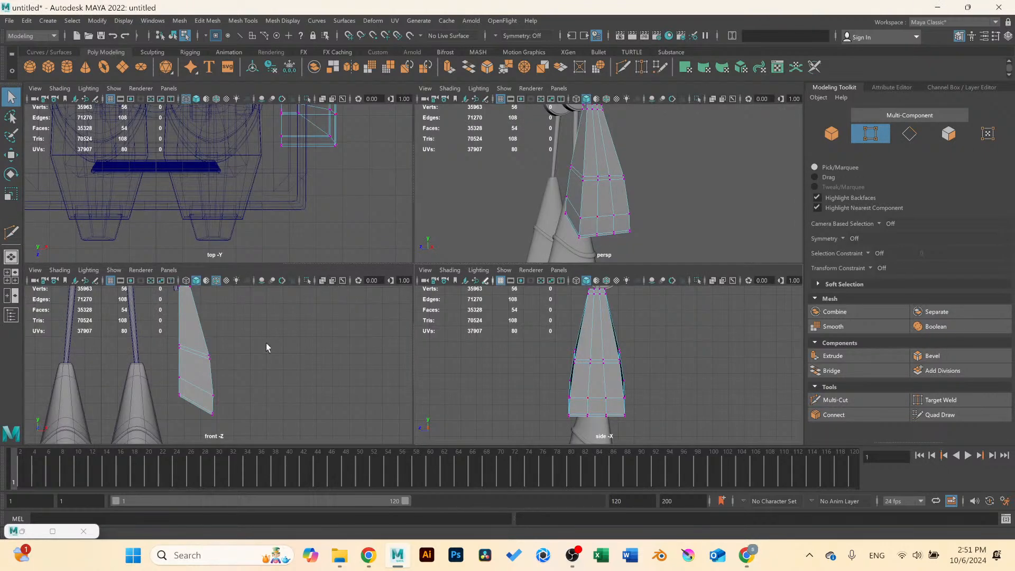
{"action": "key", "text": "space"}
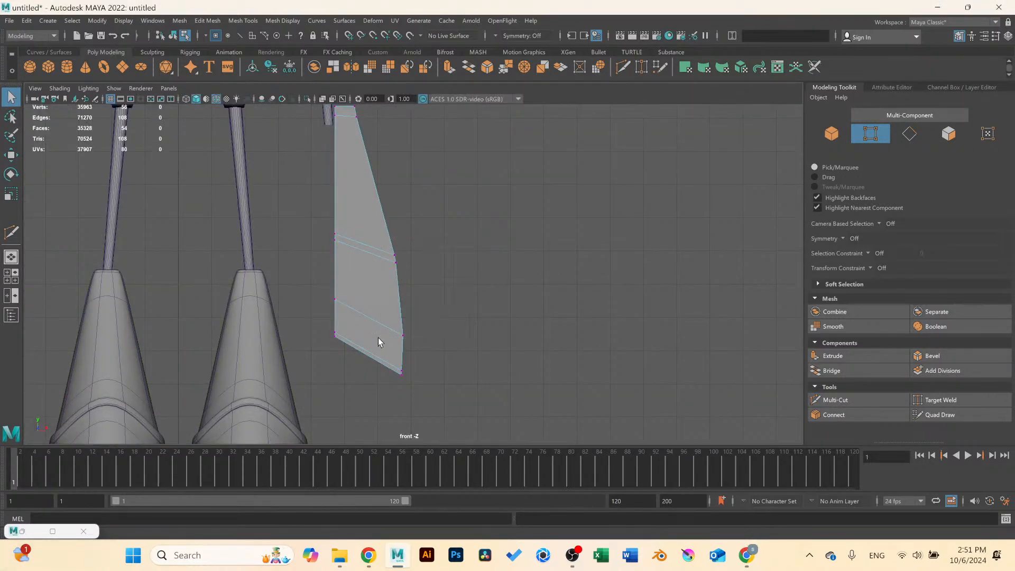
{"action": "left_click_drag", "start_coordinate": [384, 248], "coordinate": [419, 342]}
{"action": "key", "text": "w"}
{"action": "left_click_drag", "start_coordinate": [441, 300], "coordinate": [445, 301]}
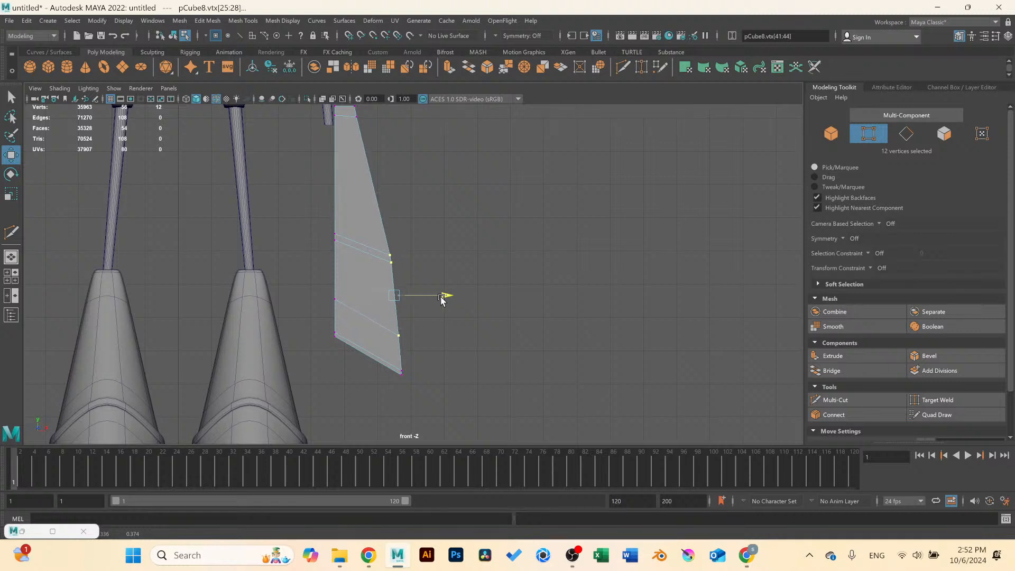
{"action": "left_click_drag", "start_coordinate": [427, 224], "coordinate": [428, 226]}
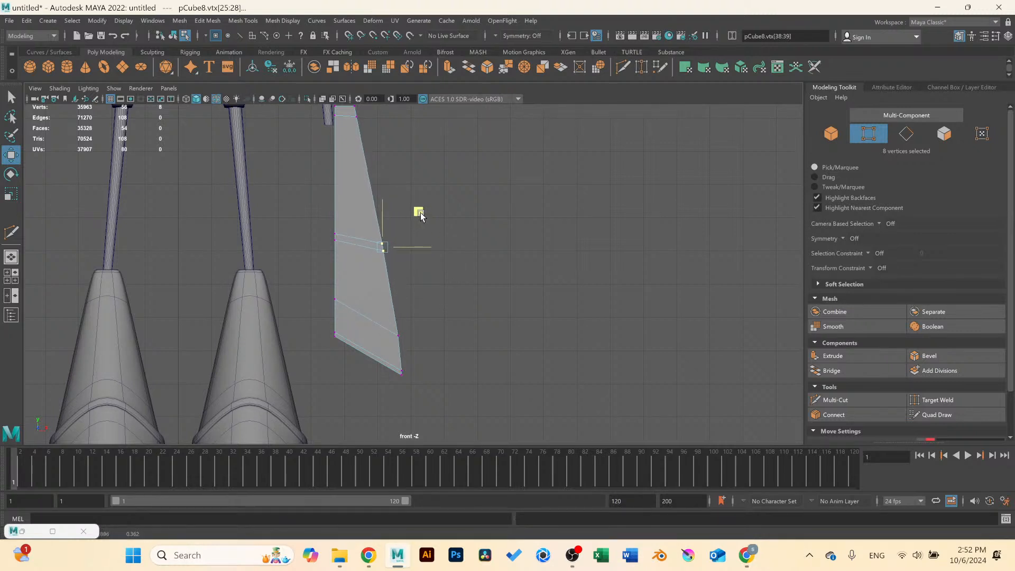
{"action": "key", "text": "space"}
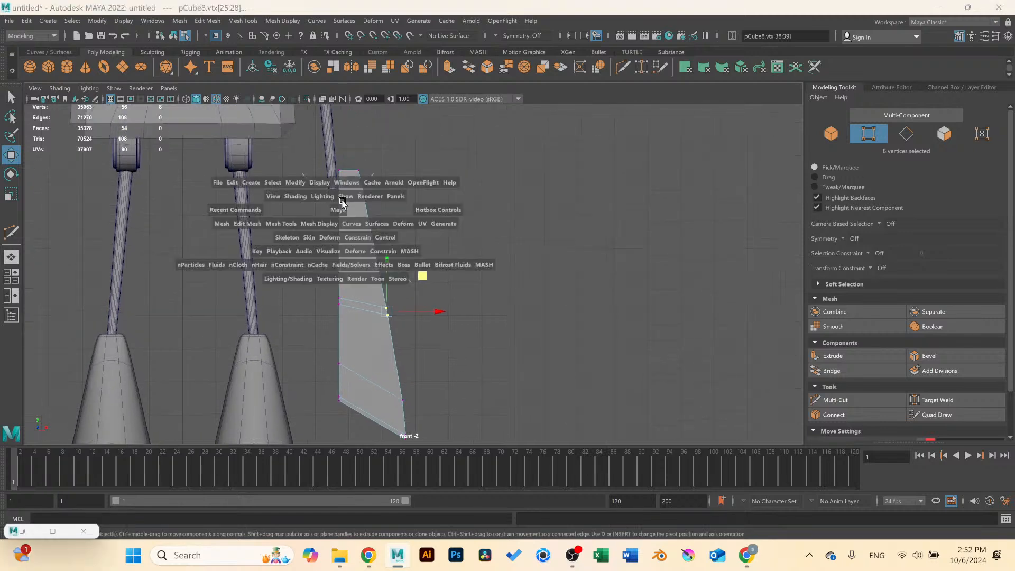
{"action": "left_click_drag", "start_coordinate": [418, 211], "coordinate": [398, 322]}
Scale the selected outer vertices of the middle loop pair along Z to adjust the forearm's width.
{"action": "key", "text": "r"}
{"action": "scroll", "coordinate": [386, 346], "scroll_direction": "down", "scroll_amount": 3}
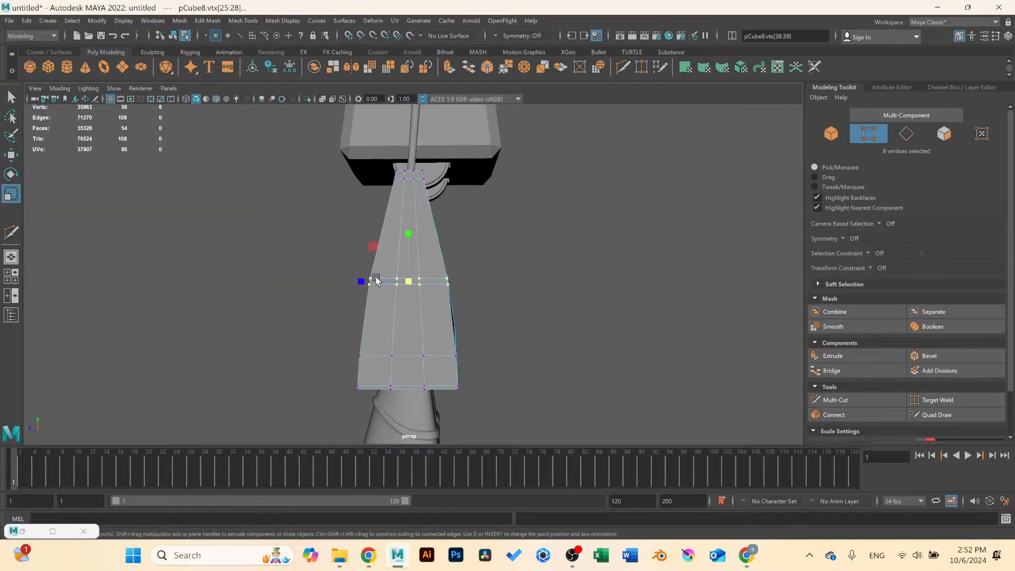
{"action": "left_click_drag", "start_coordinate": [365, 282], "coordinate": [422, 305], "text": "alt"}
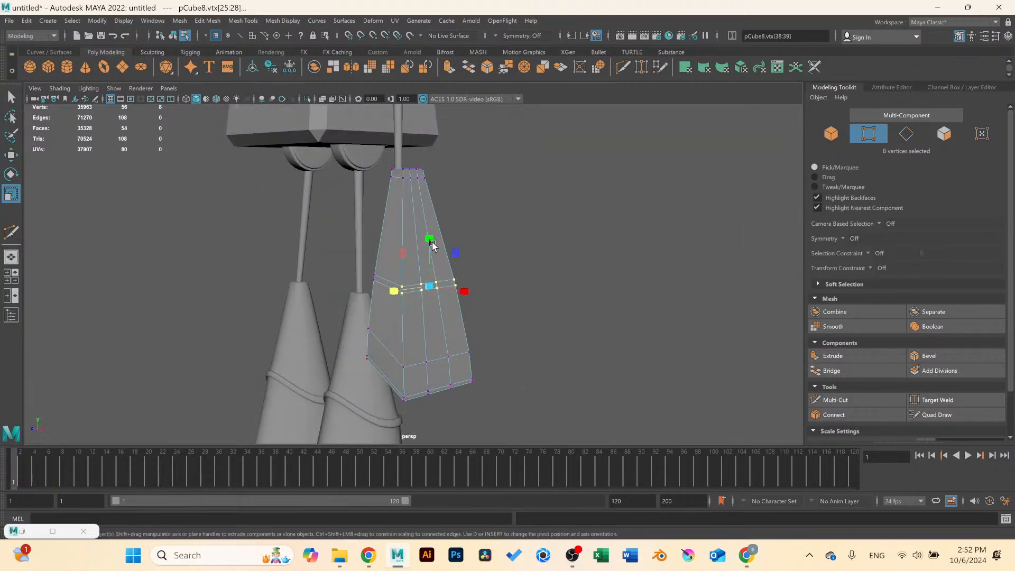
{"action": "left_click_drag", "start_coordinate": [432, 246], "coordinate": [447, 288], "text": "alt"}
Select the three faces on the forearm's upper end and extrude them with an Offset of 0.1.
{"action": "right_click_drag", "start_coordinate": [420, 237], "coordinate": [420, 266]}
{"action": "left_click_drag", "start_coordinate": [431, 236], "coordinate": [462, 220]}
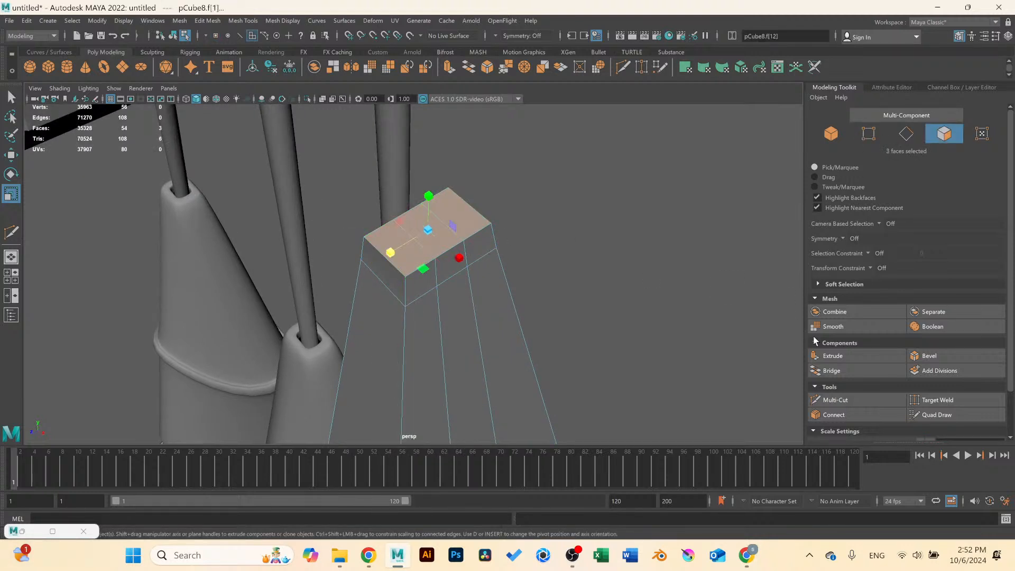
{"action": "left_click", "coordinate": [845, 354]}
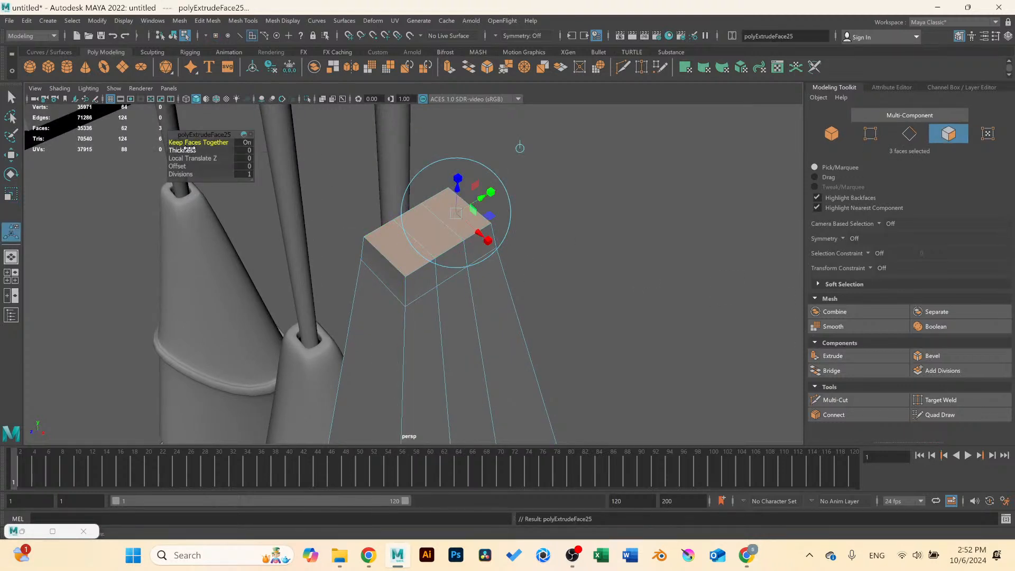
{"action": "key", "text": "ctrl+z"}
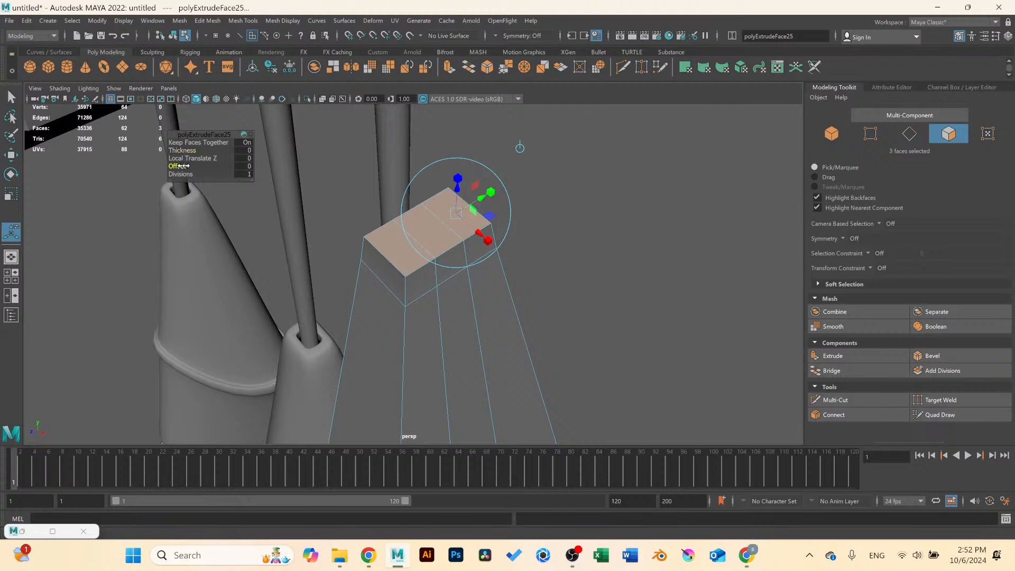
{"action": "left_click_drag", "start_coordinate": [180, 166], "coordinate": [189, 167]}
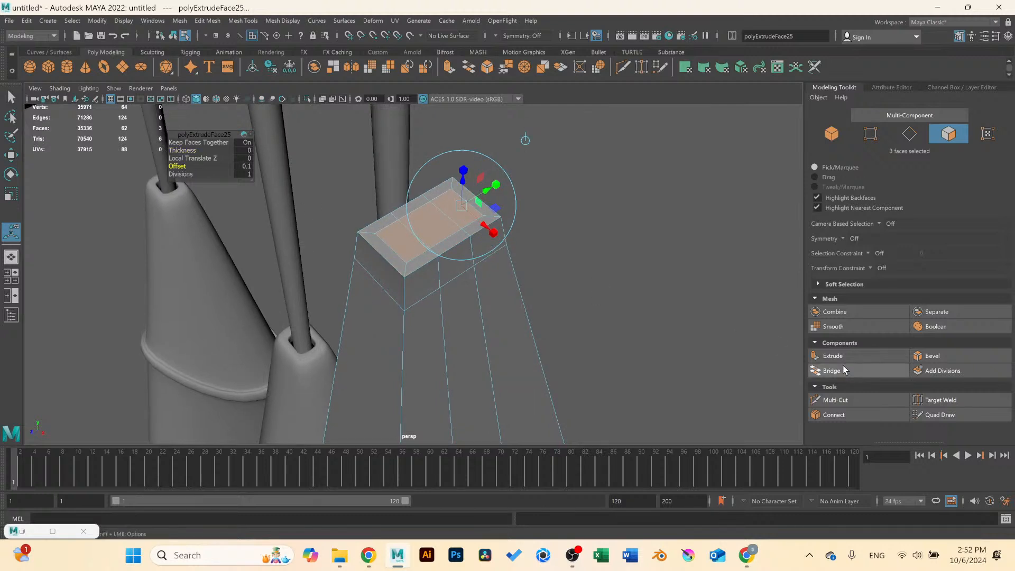
Extrude the inset top faces down into the forearm with Local Translate Z -0.358 and delete them to leave an open socket.
{"action": "left_click", "coordinate": [833, 356]}
{"action": "left_click_drag", "start_coordinate": [457, 195], "coordinate": [458, 220]}
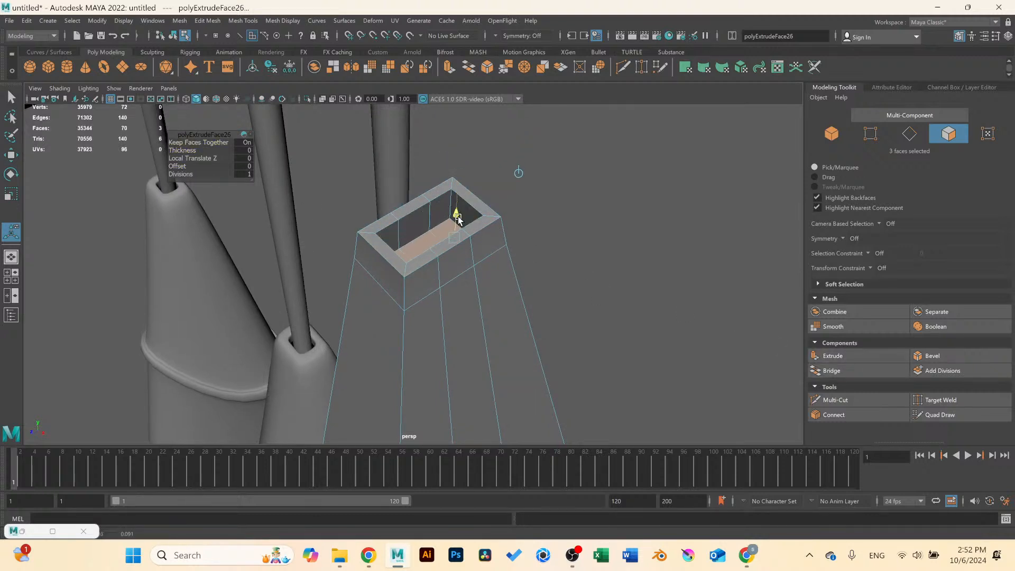
{"action": "mouse_move", "coordinate": [479, 259]}
{"action": "left_mouse_down", "text": "alt"}
{"action": "mouse_move", "coordinate": [478, 242]}
{"action": "mouse_move", "coordinate": [484, 248]}
{"action": "left_mouse_up", "text": "alt"}
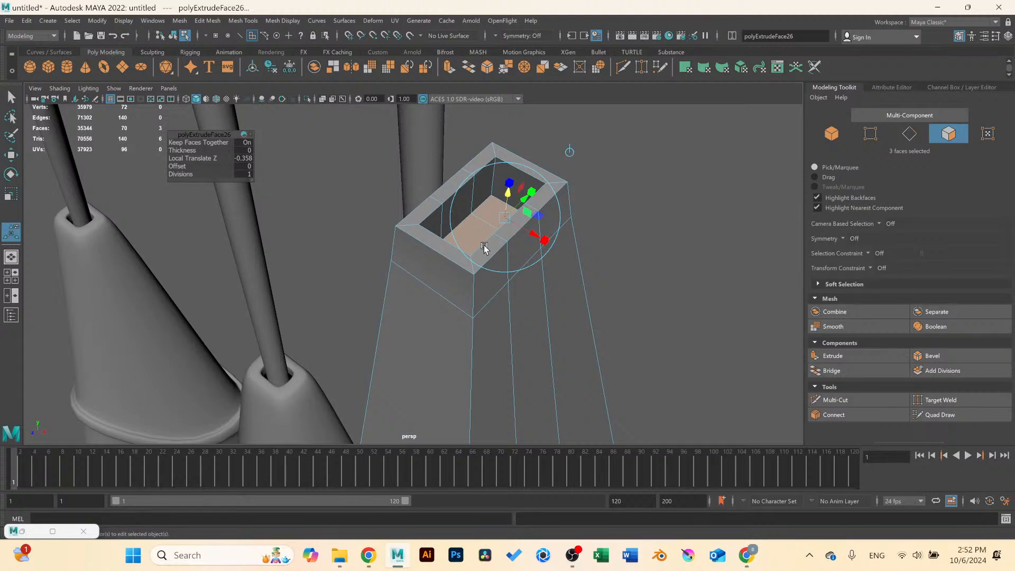
{"action": "key", "text": "Delete"}
Select the ring of rim faces around the socket opening and bevel it with 2 segments.
{"action": "right_click", "coordinate": [475, 166]}
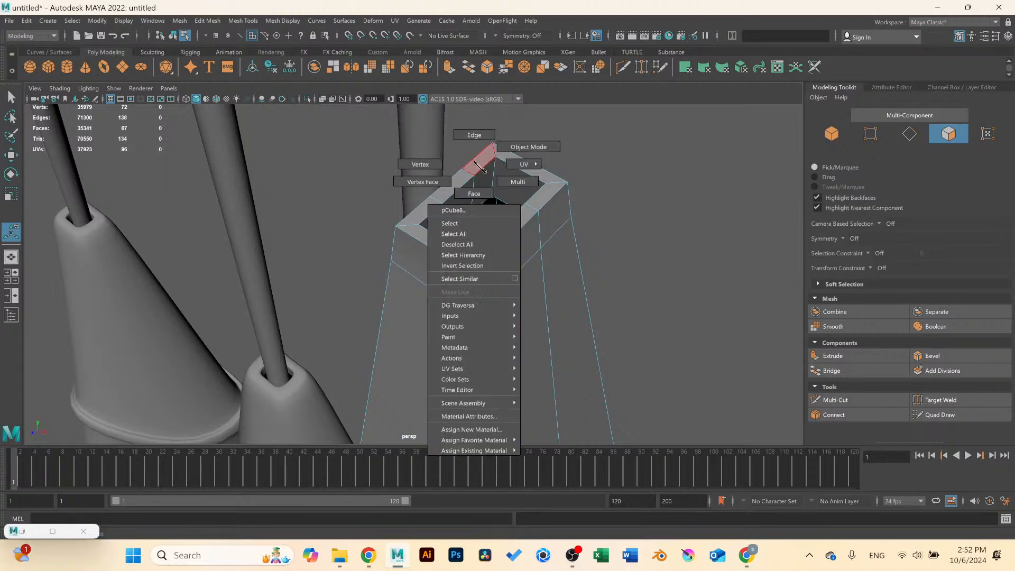
{"action": "right_click_drag", "start_coordinate": [475, 159], "coordinate": [474, 166]}
{"action": "left_click", "coordinate": [474, 166]}
{"action": "double_click", "coordinate": [459, 181], "text": "shift"}
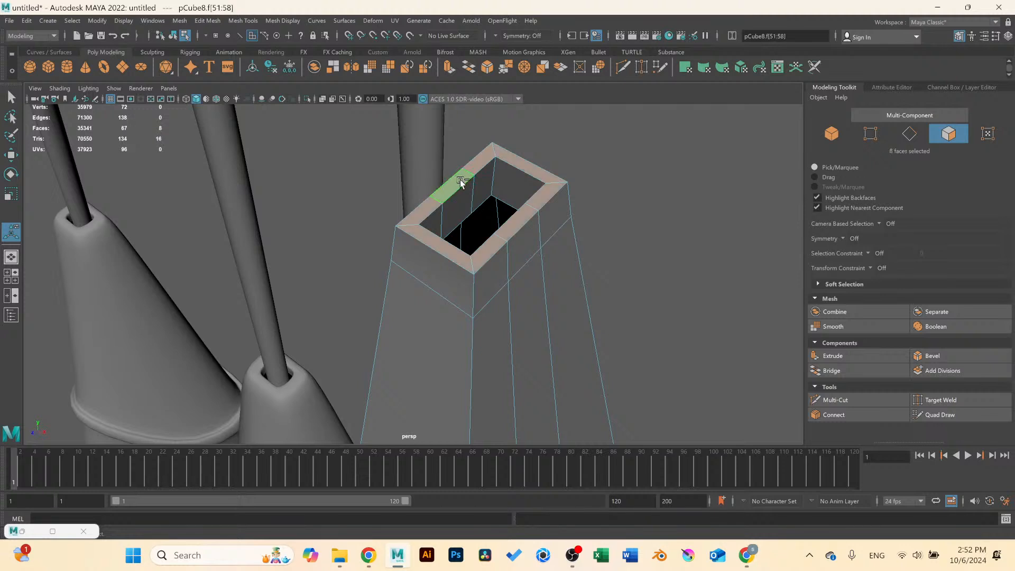
{"action": "left_click", "coordinate": [960, 357]}
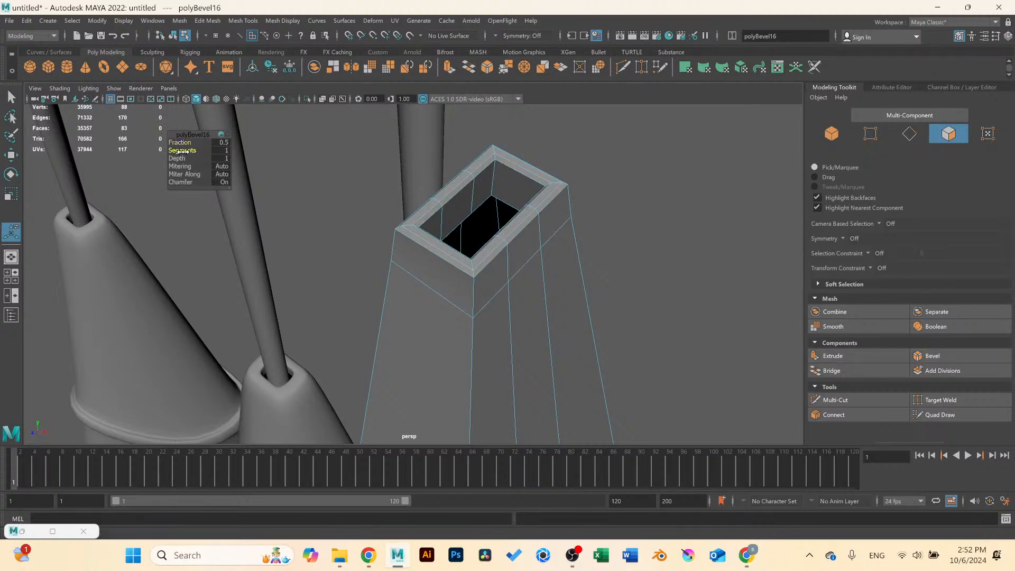
{"action": "left_click_drag", "start_coordinate": [183, 152], "coordinate": [202, 151]}
Show the forearm smoothed, switch to object selection and select the whole forearm.
{"action": "key", "text": "3"}
{"action": "scroll", "coordinate": [478, 218], "scroll_direction": "down", "scroll_amount": 2}
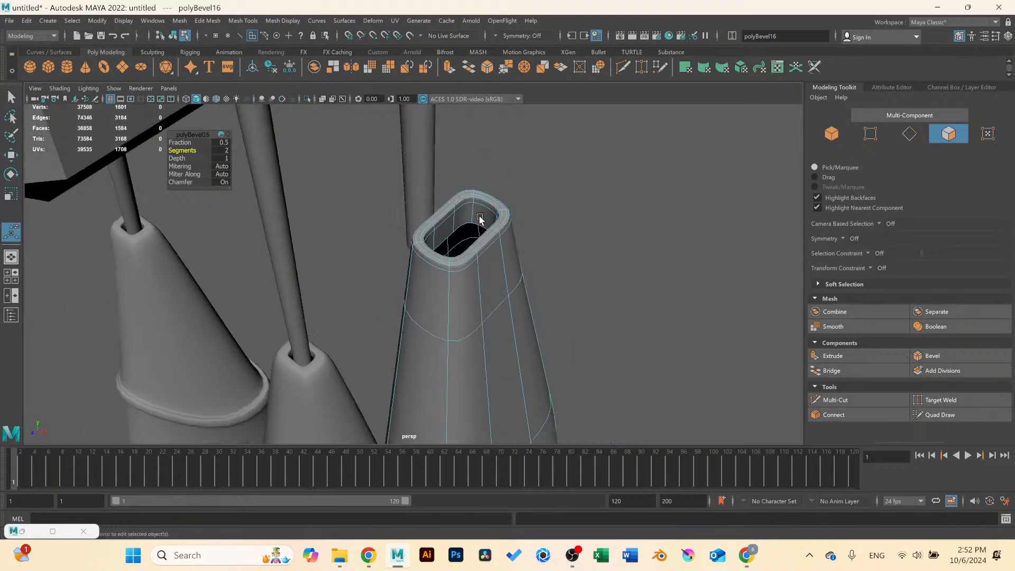
{"action": "right_click_drag", "start_coordinate": [492, 216], "coordinate": [541, 200]}
{"action": "left_click", "coordinate": [541, 200]}
{"action": "left_click", "coordinate": [461, 261]}
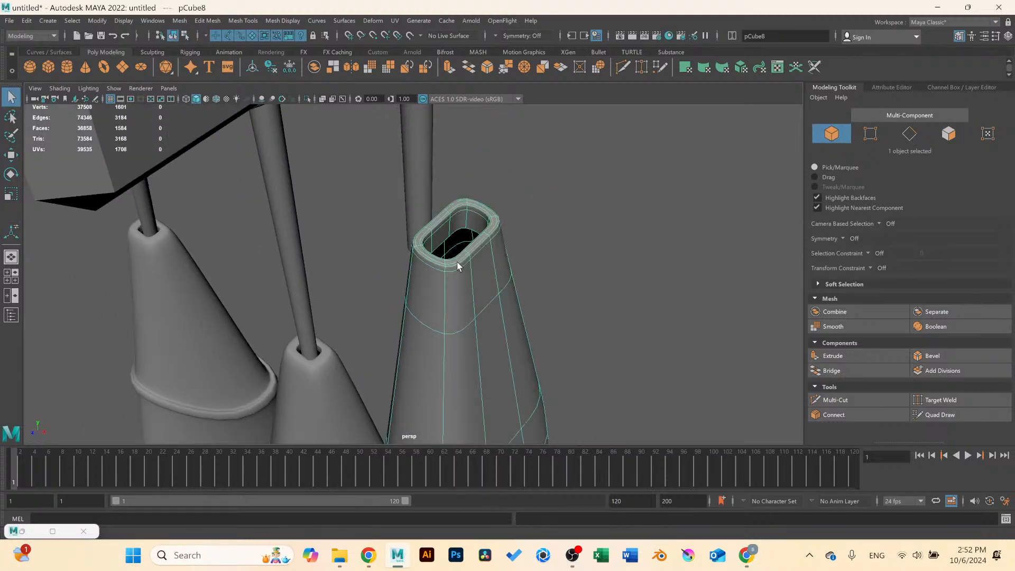
Move the forearm over so the upper-arm rod sits in its socket, and select the central forearm vertices in the top view.
{"action": "key", "text": "w"}
{"action": "mouse_move", "coordinate": [454, 260]}
{"action": "left_mouse_down"}
{"action": "mouse_move", "coordinate": [444, 273]}
{"action": "mouse_move", "coordinate": [434, 264]}
{"action": "left_mouse_up"}
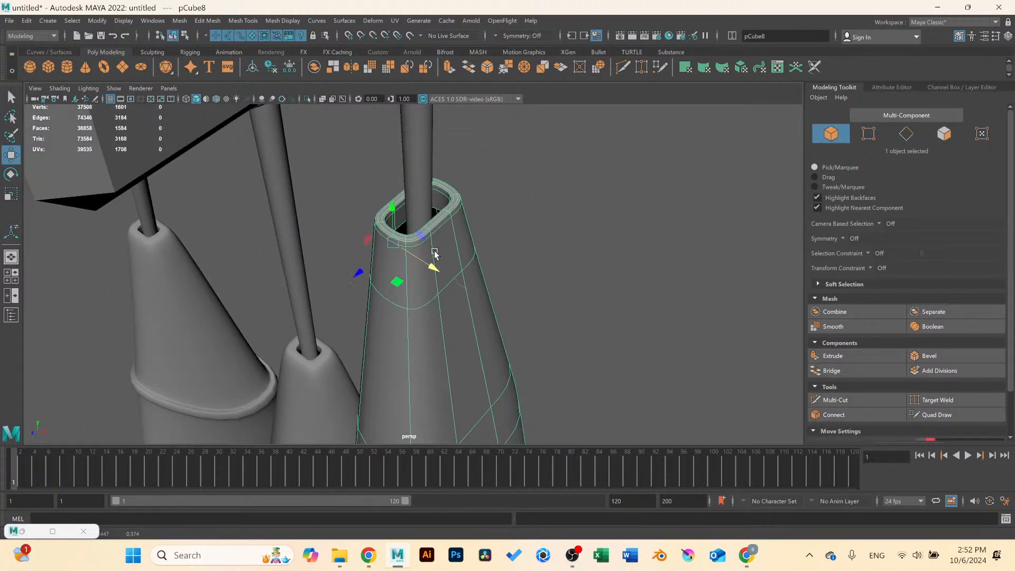
{"action": "right_click_drag", "start_coordinate": [435, 254], "coordinate": [394, 252]}
{"action": "key", "text": "space"}
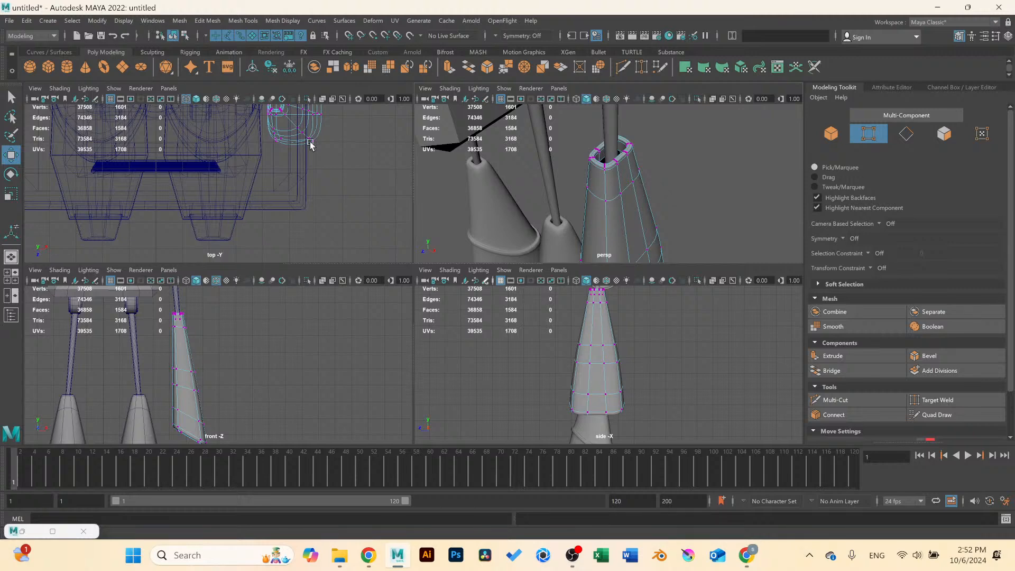
{"action": "key", "text": "space"}
{"action": "scroll", "coordinate": [413, 319], "scroll_direction": "down", "scroll_amount": 2}
{"action": "scroll", "coordinate": [484, 296], "scroll_direction": "up", "scroll_amount": 4}
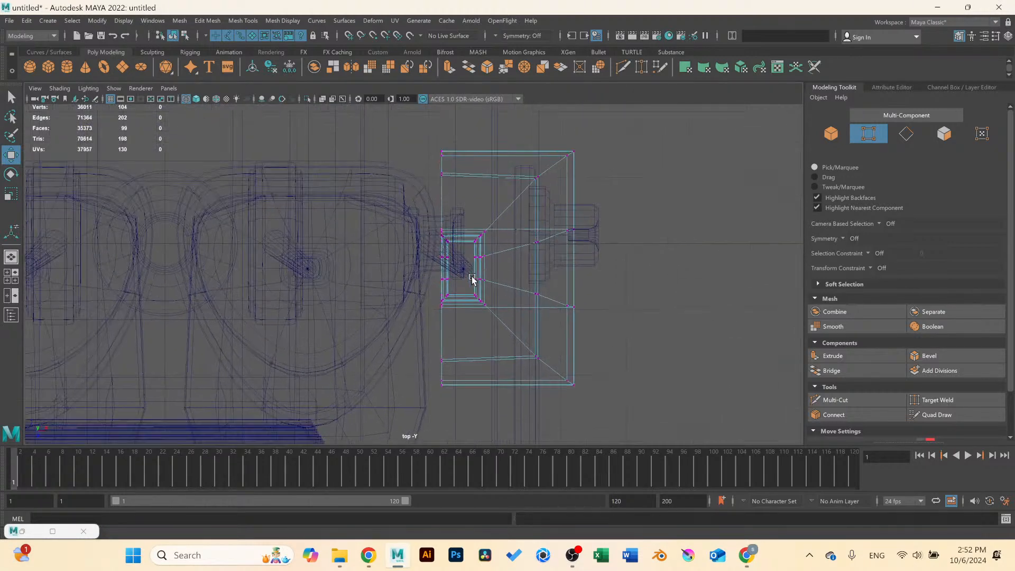
{"action": "scroll", "coordinate": [418, 282], "scroll_direction": "up", "scroll_amount": 2}
{"action": "left_click_drag", "start_coordinate": [465, 315], "coordinate": [504, 317]}
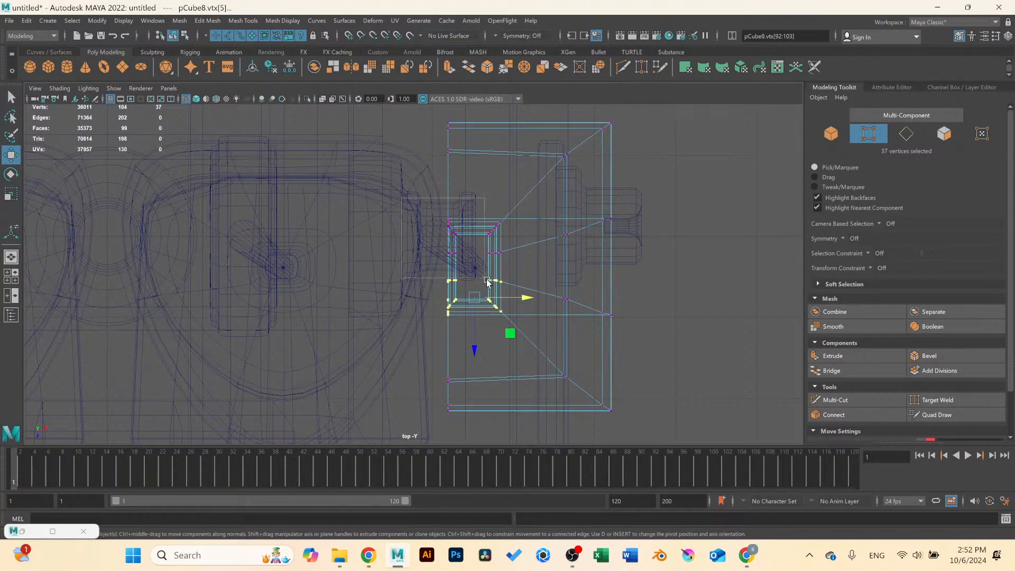
{"action": "left_click_drag", "start_coordinate": [487, 281], "coordinate": [521, 321]}
{"action": "key", "text": "space"}
{"action": "key", "text": "space"}
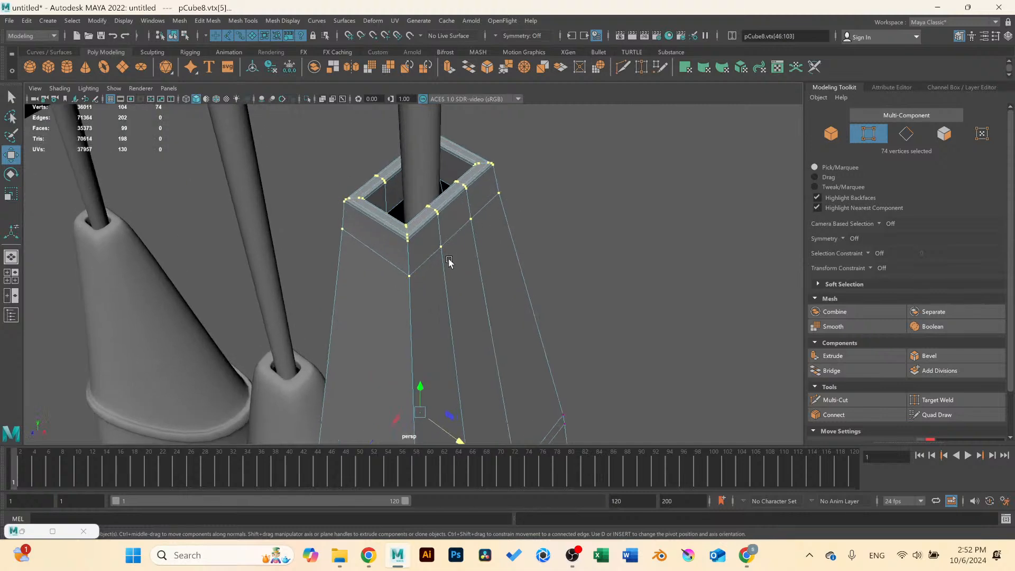
Exclude the lower forearm vertices from the selection and scale the upper-end vertices to about 0.86 along Z.
{"action": "scroll", "coordinate": [447, 286], "scroll_direction": "down", "scroll_amount": 4}
{"action": "key", "text": "r"}
{"action": "left_click_drag", "start_coordinate": [400, 369], "coordinate": [386, 356], "text": "alt"}
{"action": "scroll", "coordinate": [395, 320], "scroll_direction": "down", "scroll_amount": 5}
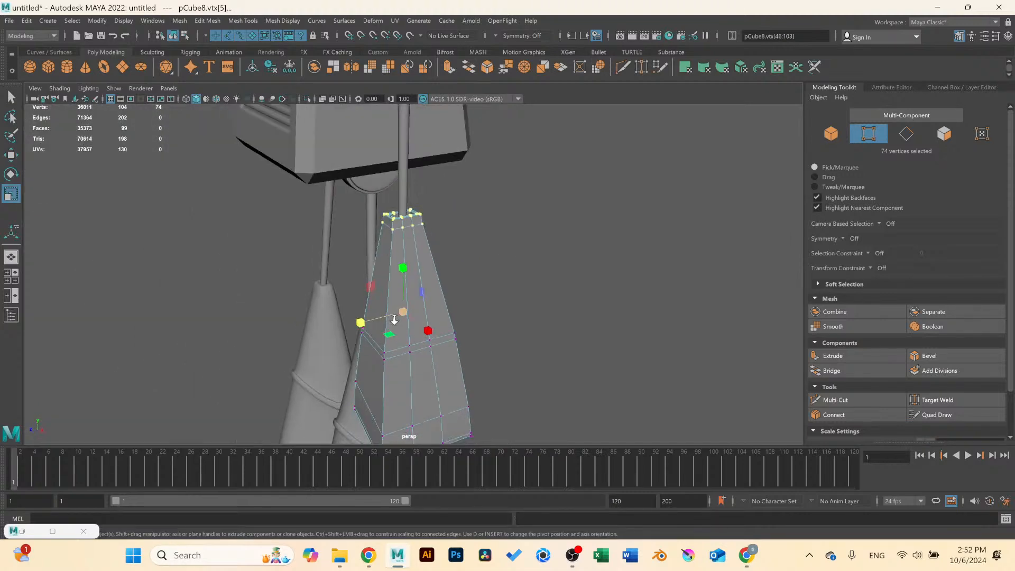
{"action": "scroll", "coordinate": [395, 320], "scroll_direction": "down", "scroll_amount": 3}
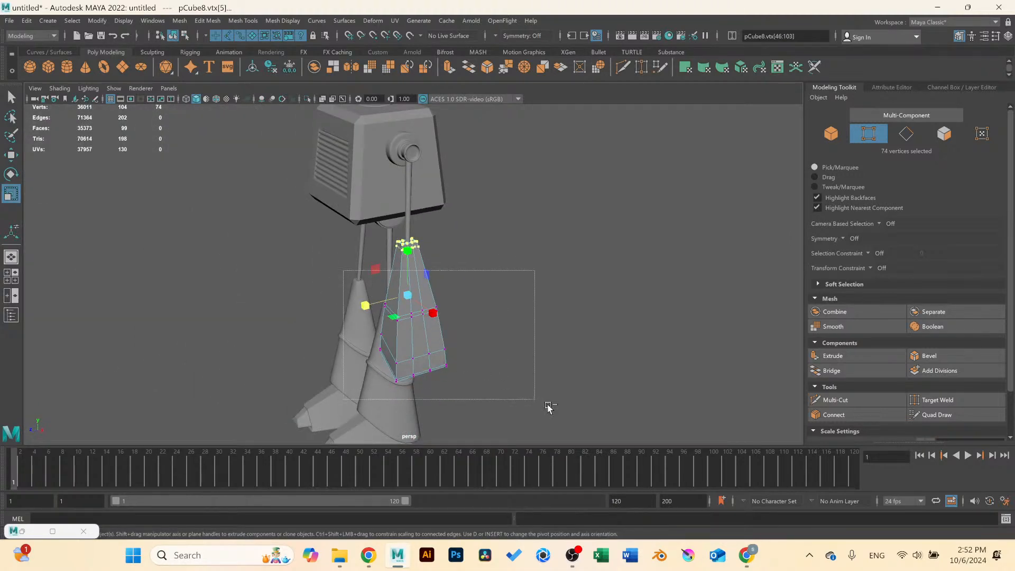
{"action": "left_click_drag", "start_coordinate": [549, 408], "coordinate": [654, 433], "text": "ctrl"}
{"action": "scroll", "coordinate": [386, 194], "scroll_direction": "up", "scroll_amount": 10}
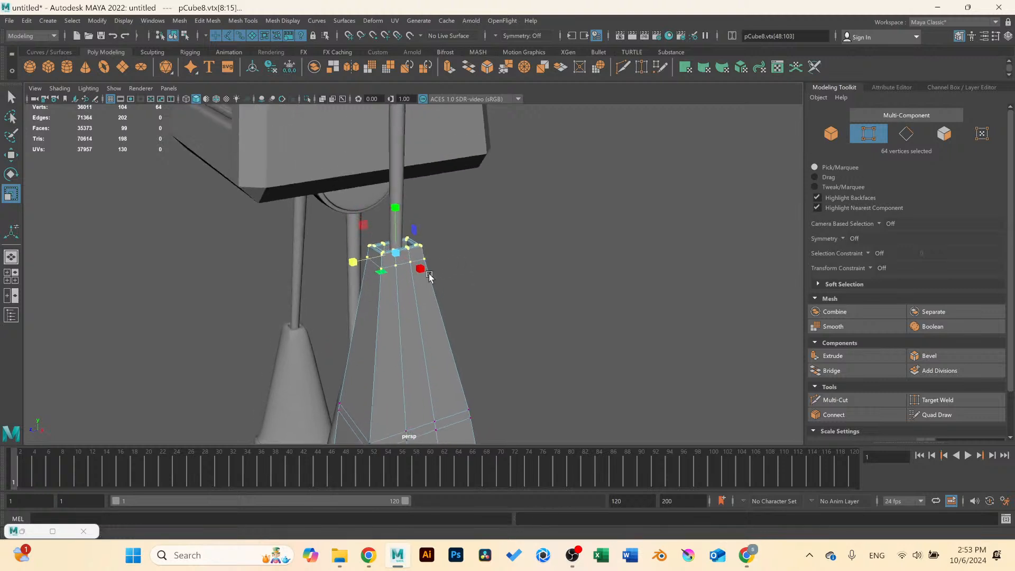
{"action": "middle_click_drag", "start_coordinate": [327, 285], "coordinate": [331, 285]}
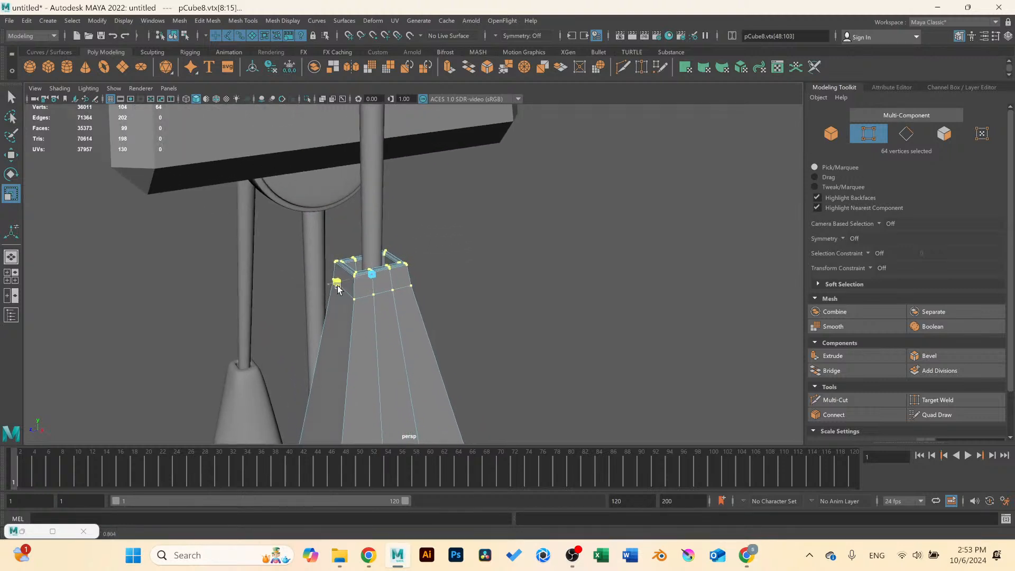
Exclude the lower ring from the selected upper-end vertices and scale the socket rim vertices to about 0.77 along Z.
{"action": "scroll", "coordinate": [360, 294], "scroll_direction": "up", "scroll_amount": 3}
{"action": "left_click_drag", "start_coordinate": [329, 303], "coordinate": [313, 292], "text": "alt"}
{"action": "left_click_drag", "start_coordinate": [181, 191], "coordinate": [324, 303], "text": "ctrl"}
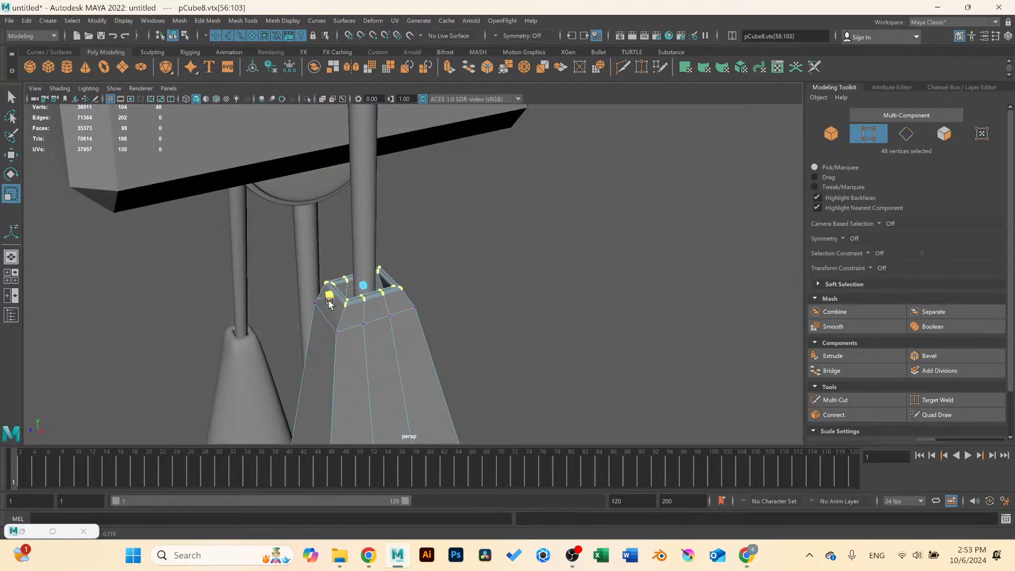
Return to object selection, show the forearm smoothed and clear the selection to check its shape beside the legs.
{"action": "left_click_drag", "start_coordinate": [398, 286], "coordinate": [385, 316], "text": "alt"}
{"action": "right_click_drag", "start_coordinate": [386, 316], "coordinate": [430, 263]}
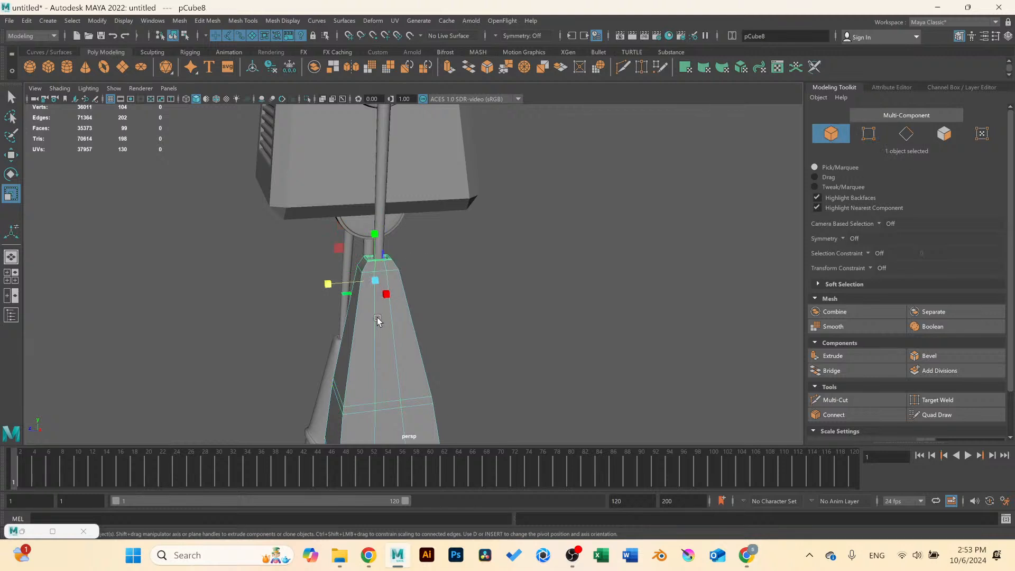
{"action": "key", "text": "3"}
{"action": "left_click", "coordinate": [581, 304]}
{"action": "scroll", "coordinate": [457, 279], "scroll_direction": "down", "scroll_amount": 5}
{"action": "left_click_drag", "start_coordinate": [442, 308], "coordinate": [469, 284], "text": "alt"}
{"action": "scroll", "coordinate": [468, 251], "scroll_direction": "up", "scroll_amount": 3}
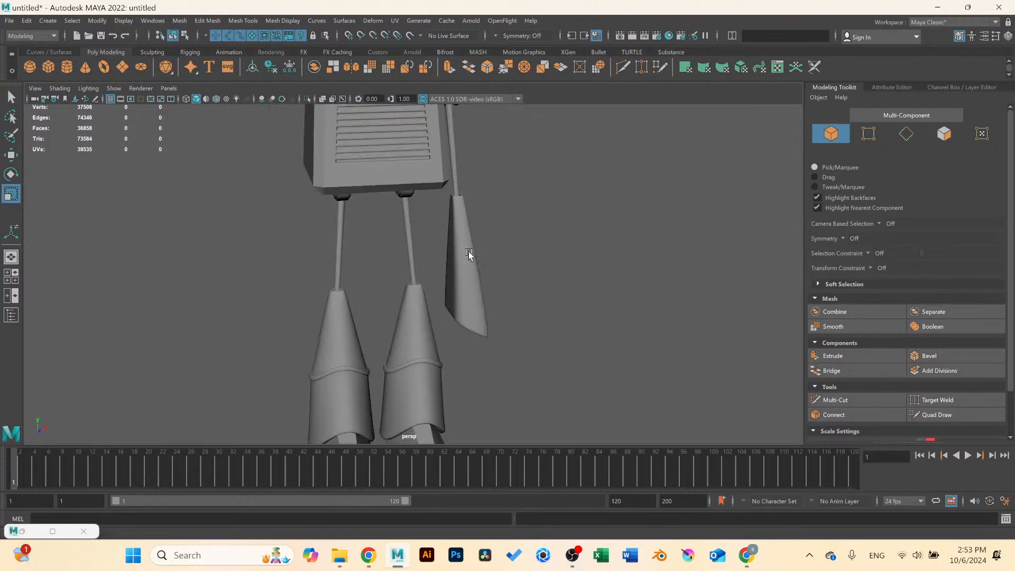
Move the whole forearm outward from the body and slightly up in the front view.
{"action": "left_click", "coordinate": [461, 234]}
{"action": "key", "text": "space"}
{"action": "key", "text": "space"}
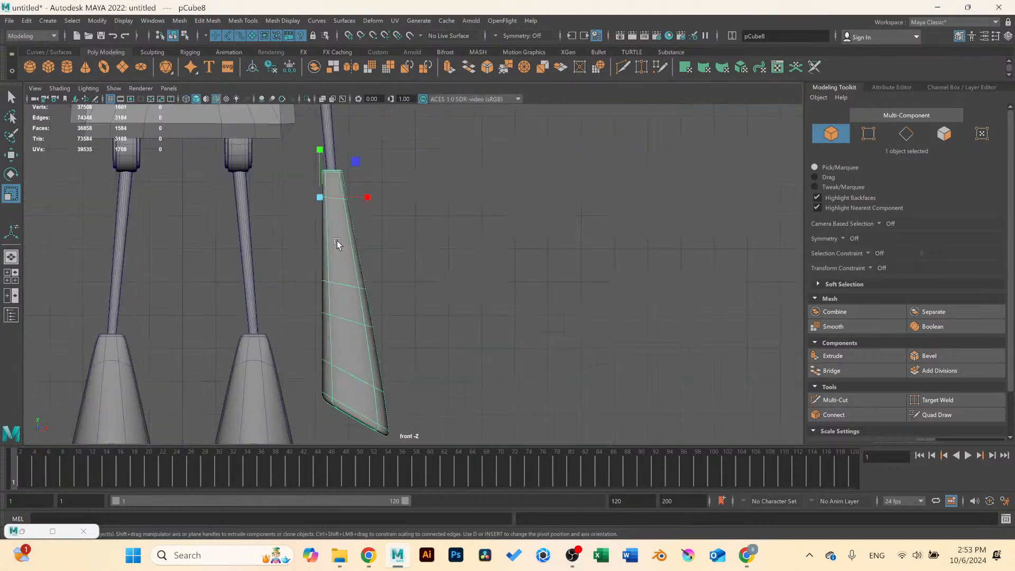
{"action": "key", "text": "w"}
{"action": "left_click_drag", "start_coordinate": [370, 198], "coordinate": [380, 196]}
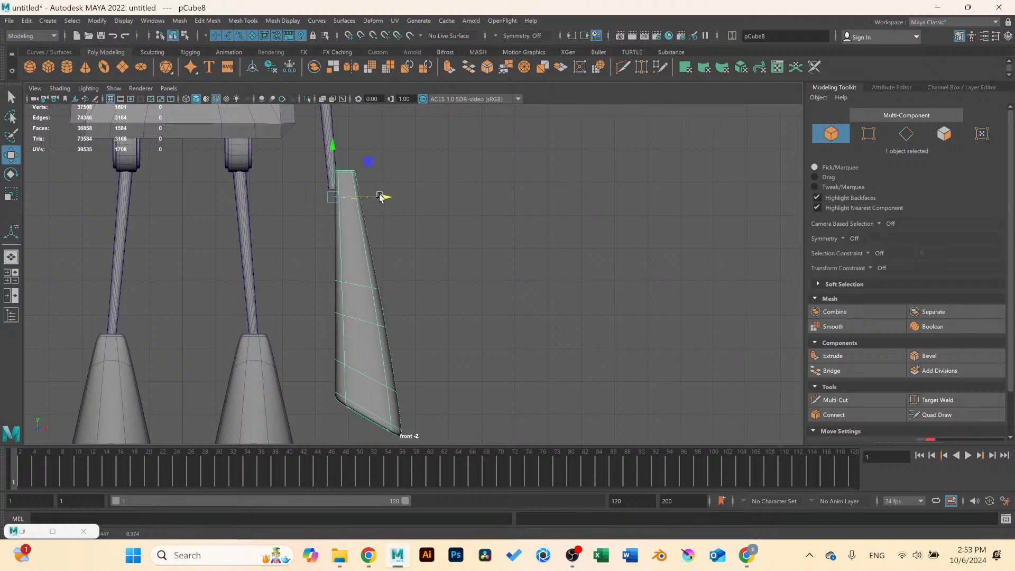
{"action": "left_click_drag", "start_coordinate": [332, 148], "coordinate": [337, 132]}
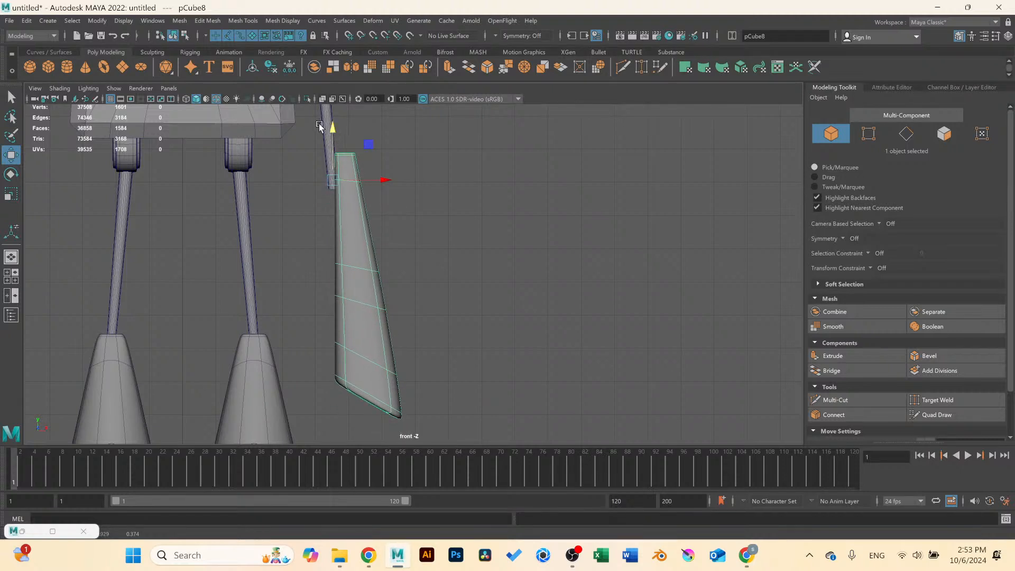
Move the lower-end vertices of the upper-arm rod into the forearm's socket, and return to object selection.
{"action": "left_click", "coordinate": [326, 117]}
{"action": "right_click_drag", "start_coordinate": [326, 116], "coordinate": [281, 117]}
{"action": "left_click_drag", "start_coordinate": [350, 208], "coordinate": [315, 160]}
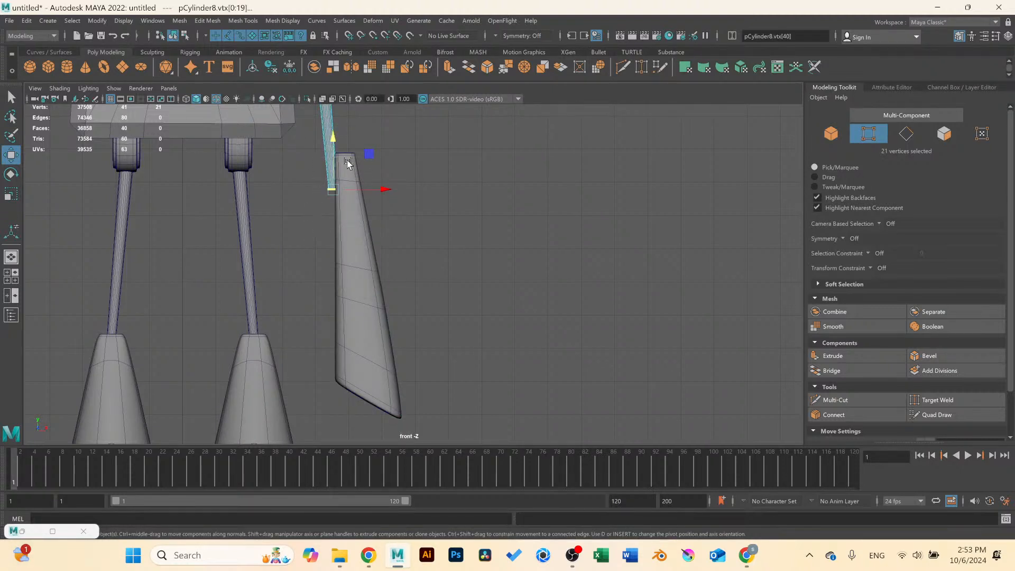
{"action": "left_click_drag", "start_coordinate": [385, 189], "coordinate": [385, 192]}
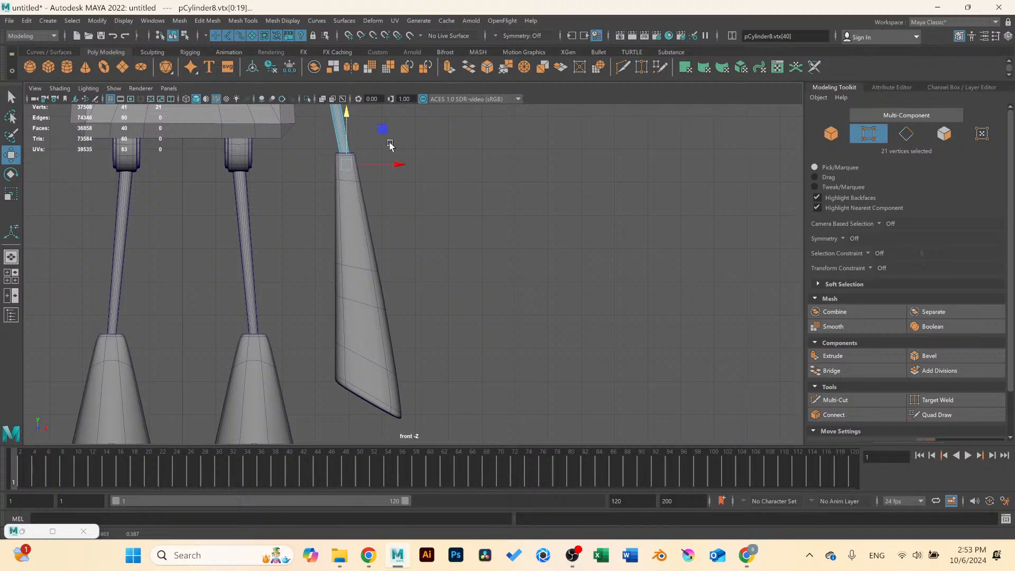
{"action": "scroll", "coordinate": [395, 165], "scroll_direction": "down", "scroll_amount": 6}
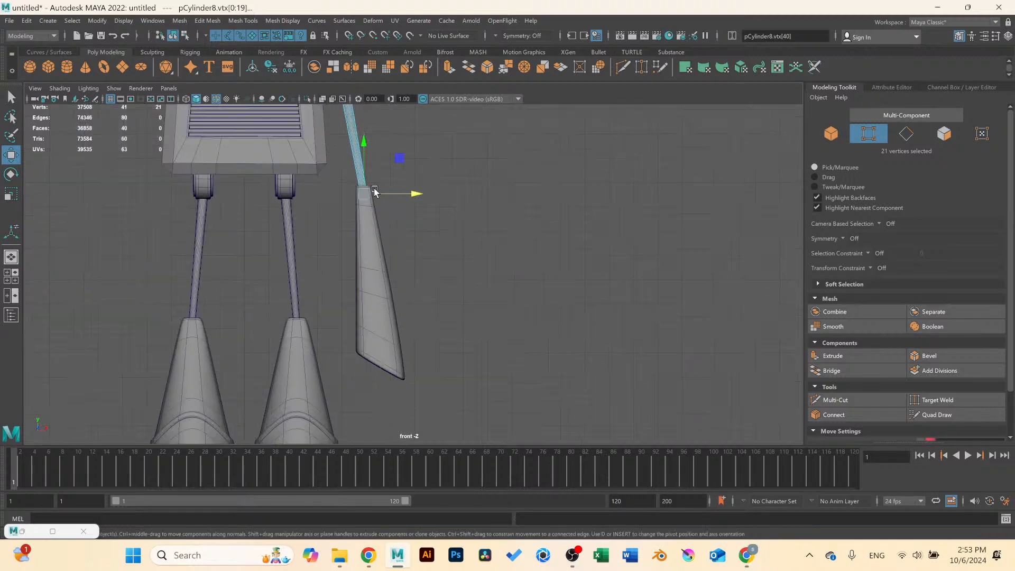
{"action": "key", "text": "space"}
{"action": "key", "text": "space"}
{"action": "scroll", "coordinate": [492, 249], "scroll_direction": "down", "scroll_amount": 5}
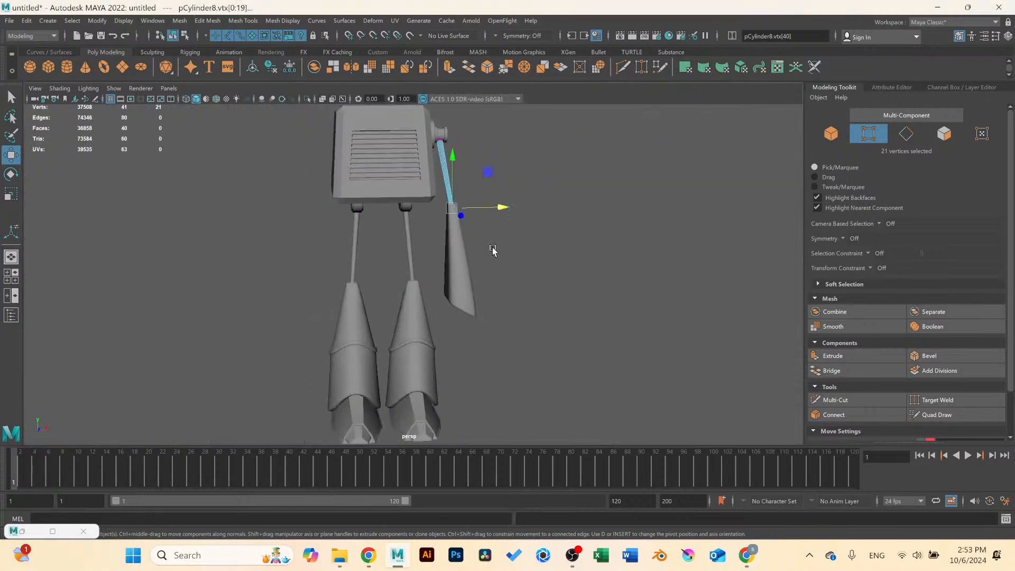
{"action": "left_click_drag", "start_coordinate": [492, 249], "coordinate": [401, 252], "text": "alt"}
{"action": "right_click_drag", "start_coordinate": [408, 256], "coordinate": [445, 233]}
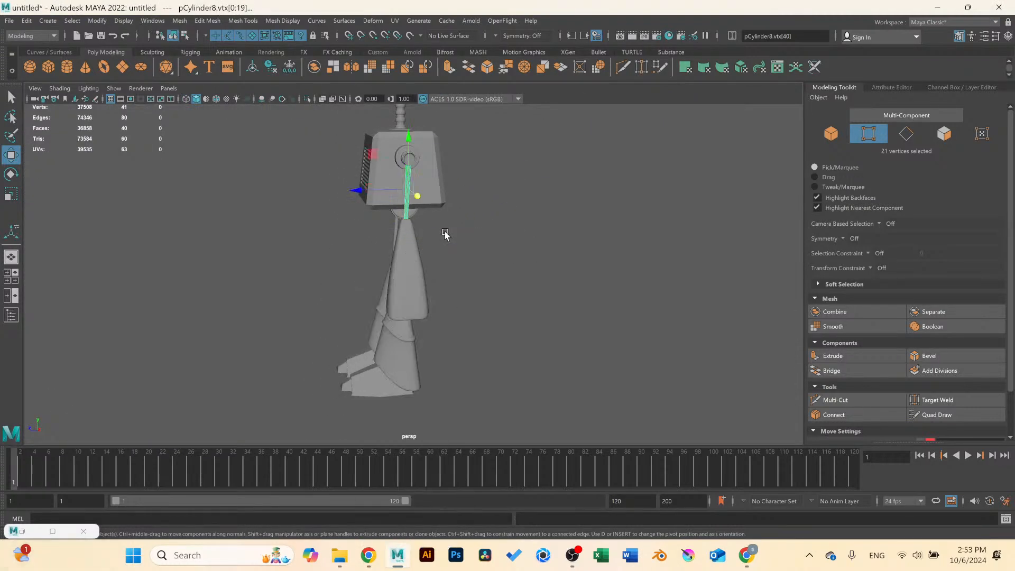
{"action": "left_click", "coordinate": [512, 279]}
Tilt the forearm slightly in the side view so its lower end swings forward, and shift it along Z to realign with the rod.
{"action": "scroll", "coordinate": [513, 279], "scroll_direction": "down", "scroll_amount": 2}
{"action": "left_click_drag", "start_coordinate": [438, 257], "coordinate": [406, 258], "text": "alt"}
{"action": "left_click", "coordinate": [406, 257]}
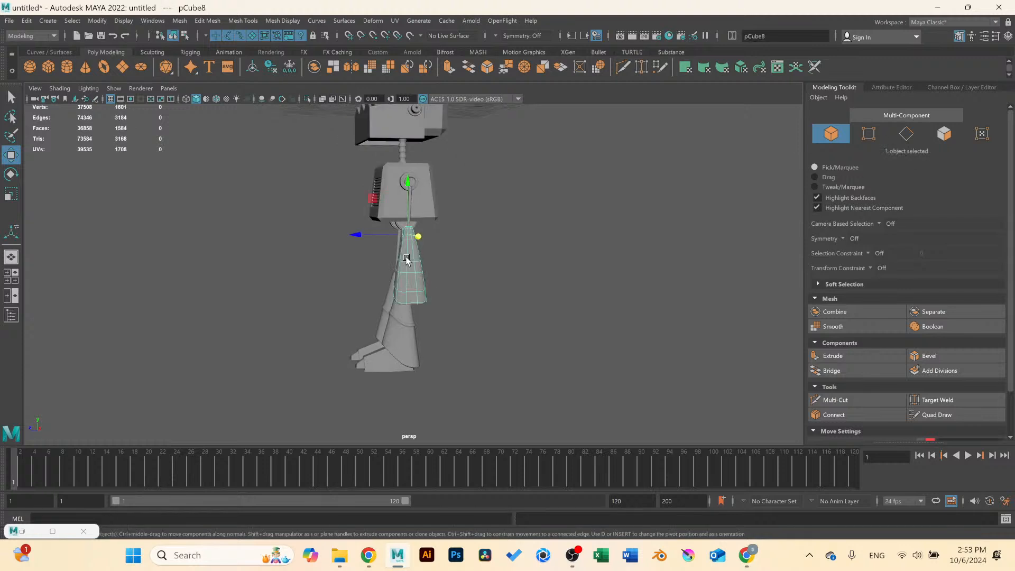
{"action": "key", "text": "space"}
{"action": "key", "text": "space"}
{"action": "scroll", "coordinate": [385, 277], "scroll_direction": "down", "scroll_amount": 2}
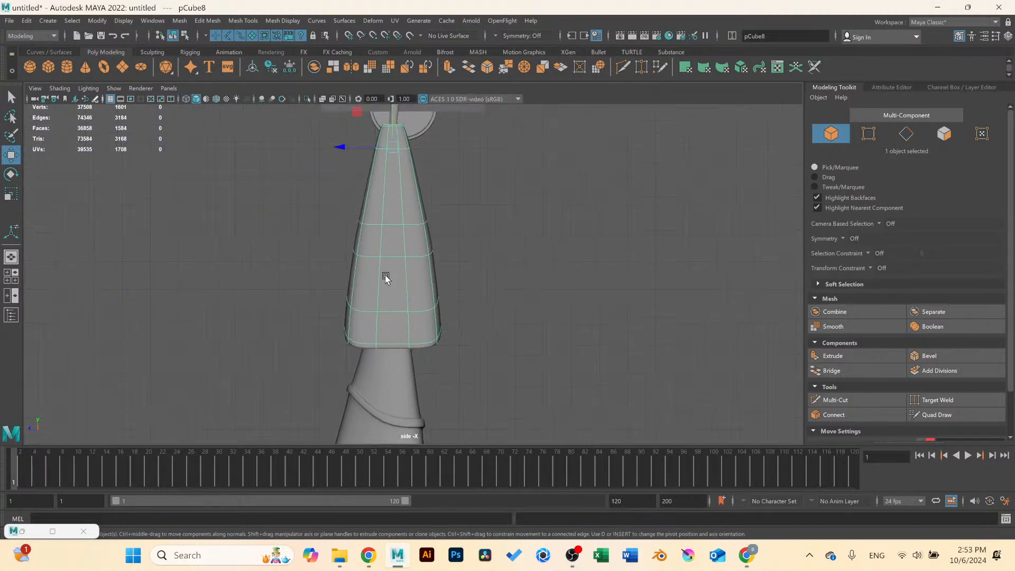
{"action": "key", "text": "e"}
{"action": "left_click_drag", "start_coordinate": [441, 151], "coordinate": [446, 156]}
{"action": "key", "text": "w"}
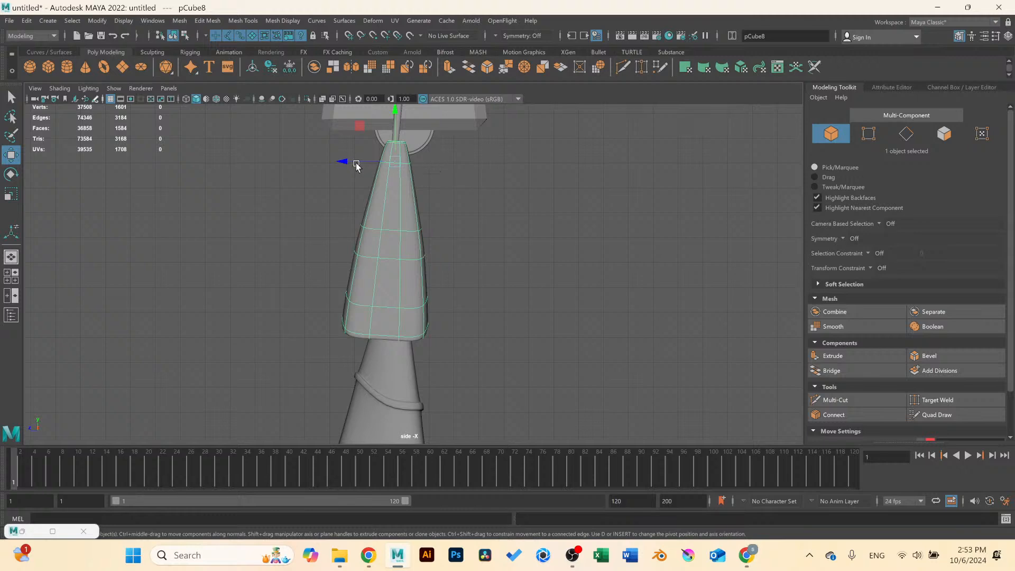
{"action": "left_click_drag", "start_coordinate": [356, 166], "coordinate": [348, 164]}
{"action": "key", "text": "space"}
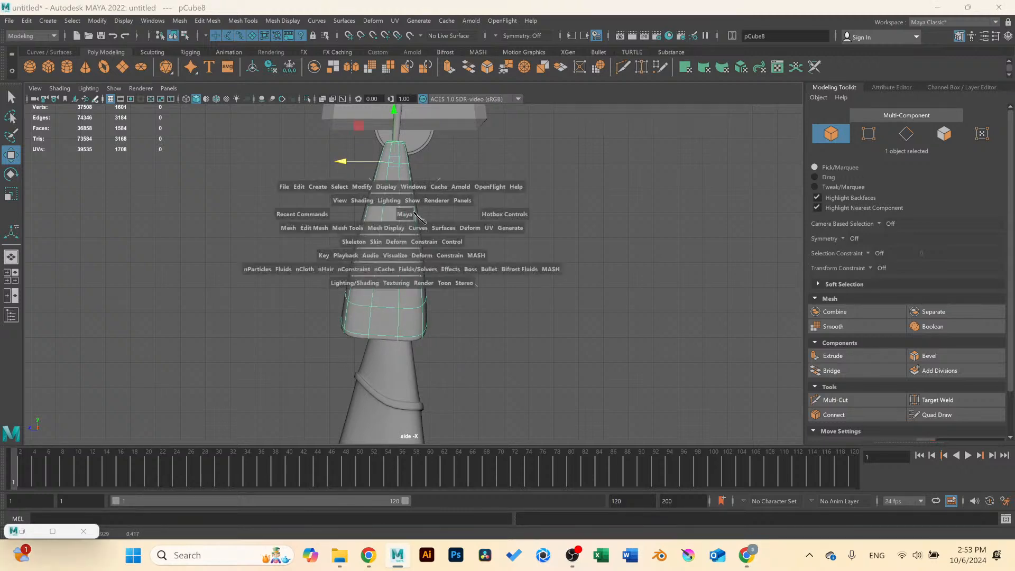
{"action": "key", "text": "space"}
{"action": "left_click", "coordinate": [521, 278]}
Create a polygon cube for the hand and scale it narrower along X in the top view.
{"action": "left_click_drag", "start_coordinate": [522, 278], "coordinate": [473, 281], "text": "alt"}
{"action": "scroll", "coordinate": [473, 280], "scroll_direction": "up", "scroll_amount": 5}
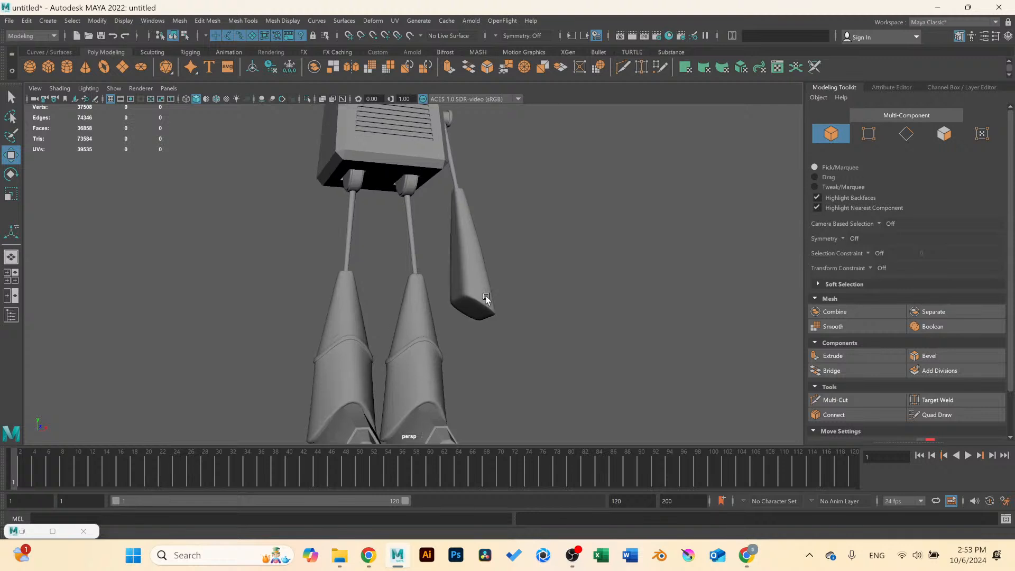
{"action": "scroll", "coordinate": [511, 202], "scroll_direction": "down", "scroll_amount": 5}
{"action": "left_click_drag", "start_coordinate": [510, 220], "coordinate": [405, 237], "text": "alt"}
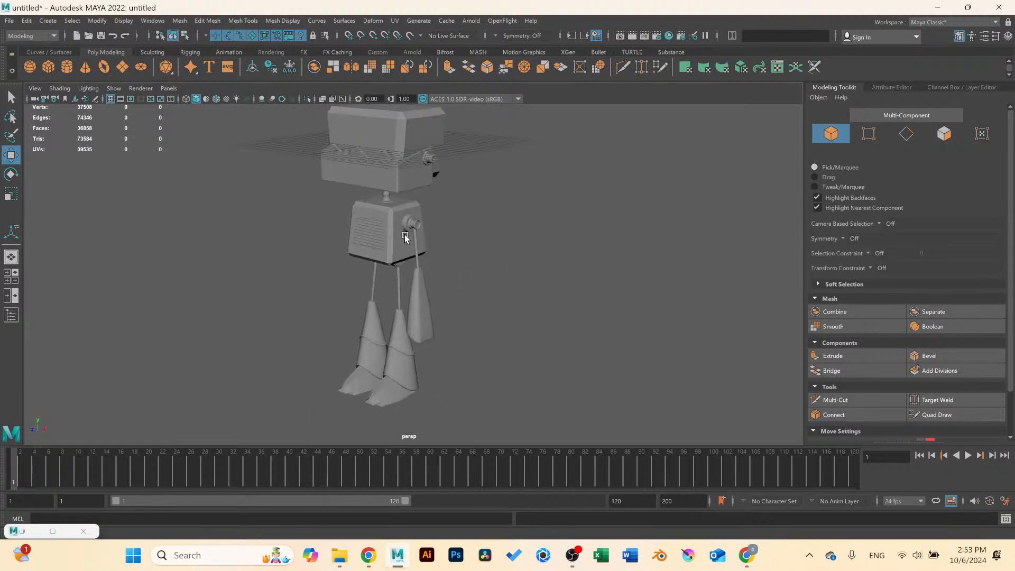
{"action": "left_click_drag", "start_coordinate": [444, 156], "coordinate": [369, 253], "text": "alt"}
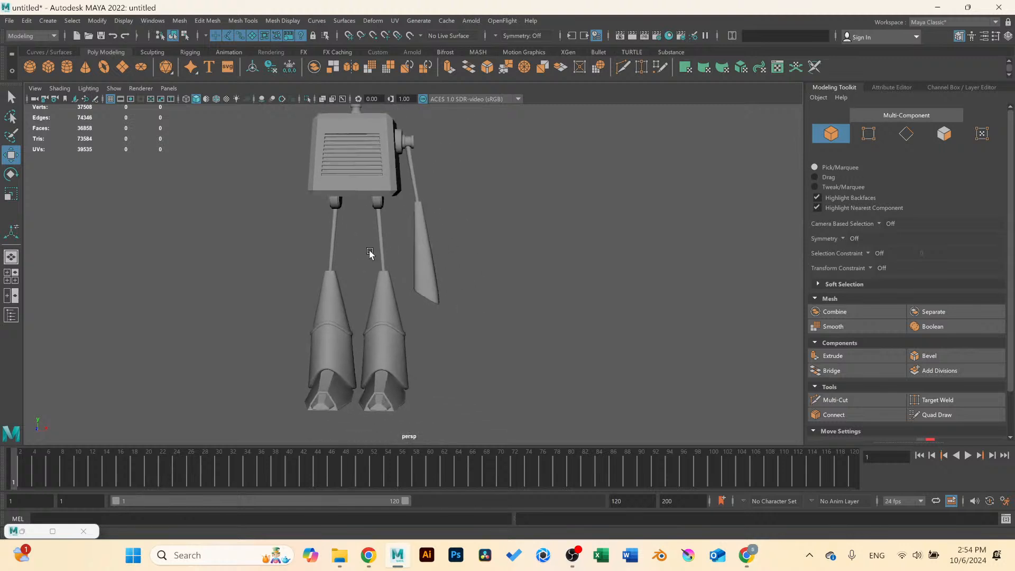
{"action": "left_click", "coordinate": [49, 67]}
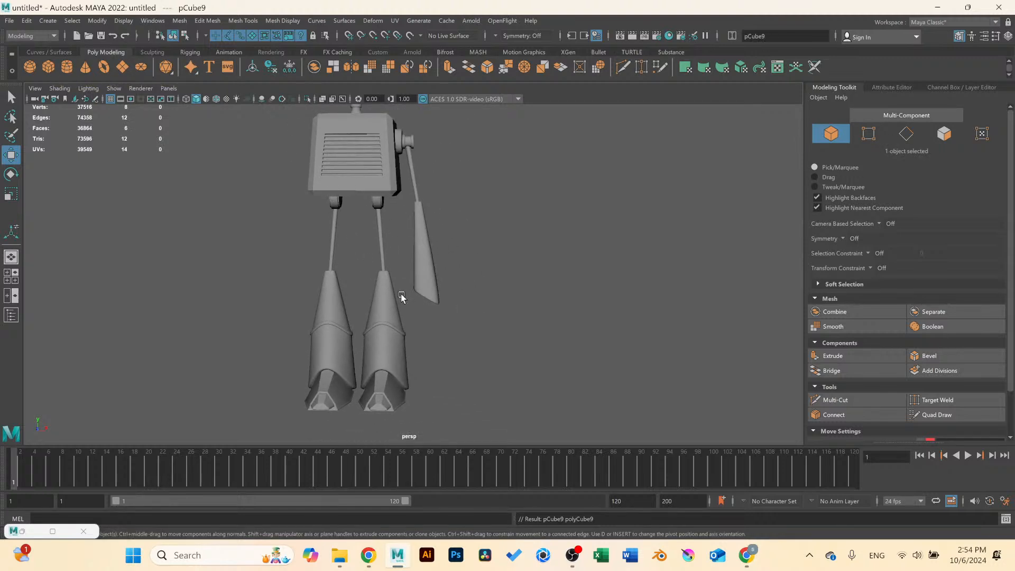
{"action": "key", "text": "space"}
{"action": "key", "text": "space"}
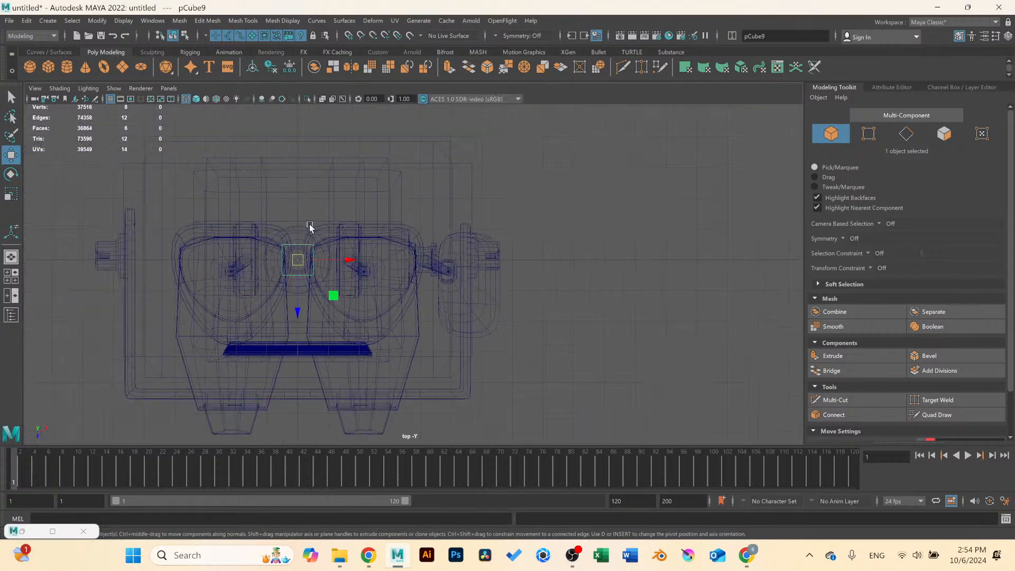
{"action": "scroll", "coordinate": [396, 251], "scroll_direction": "up", "scroll_amount": 3}
{"action": "key", "text": "r"}
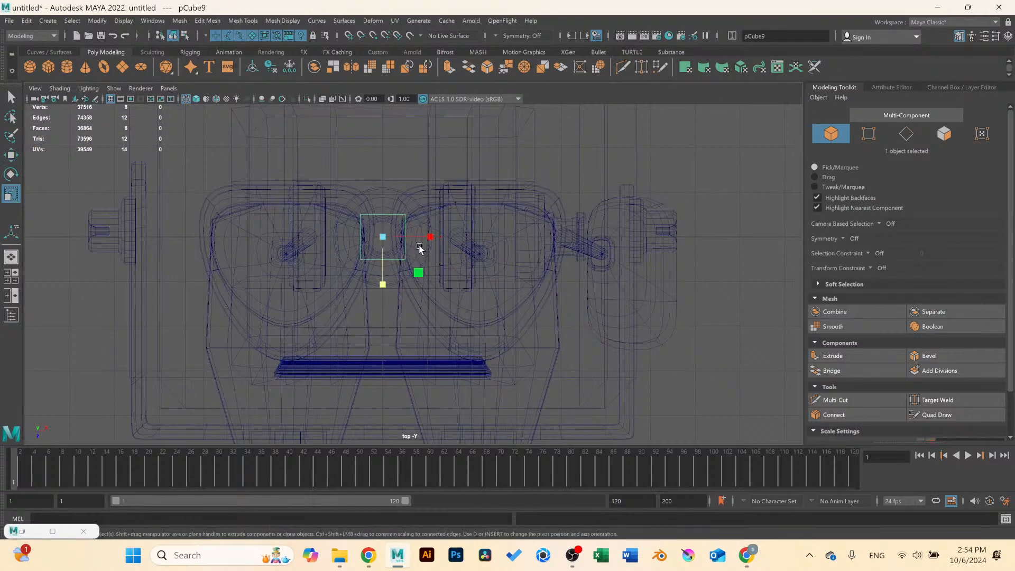
{"action": "left_click_drag", "start_coordinate": [423, 239], "coordinate": [388, 236]}
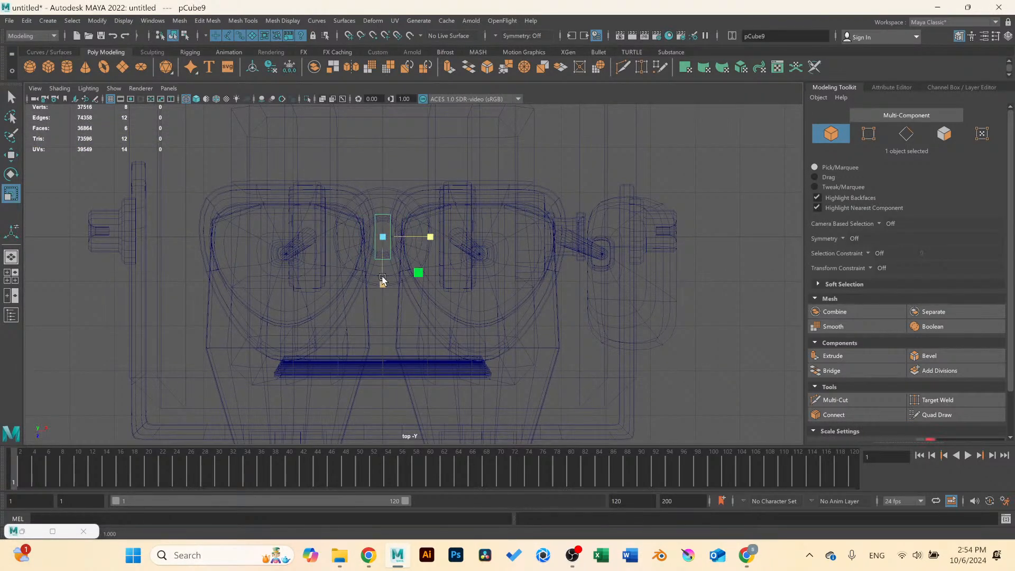
Move the narrow cube out to the arm and down to the forearm's lower end, and frame it in the perspective view.
{"action": "scroll", "coordinate": [383, 251], "scroll_direction": "down", "scroll_amount": 3}
{"action": "key", "text": "w"}
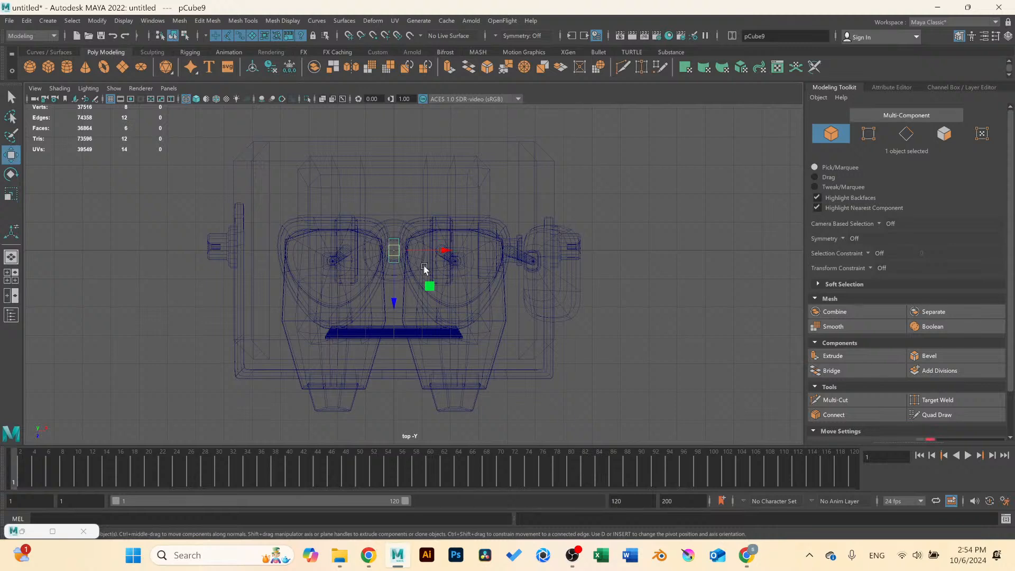
{"action": "left_click_drag", "start_coordinate": [430, 281], "coordinate": [595, 331]}
{"action": "key", "text": "space"}
{"action": "key", "text": "space"}
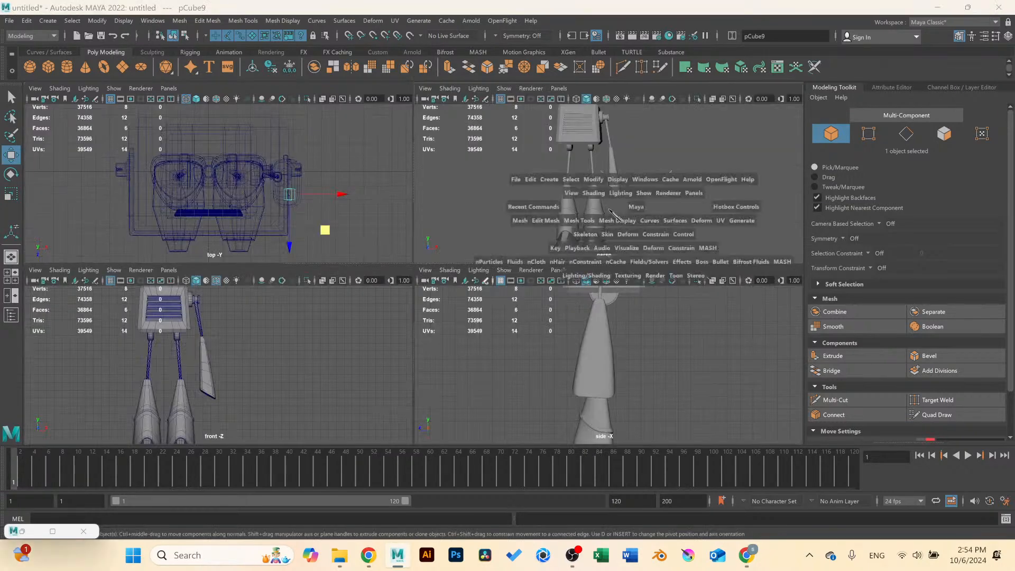
{"action": "scroll", "coordinate": [455, 207], "scroll_direction": "down", "scroll_amount": 3}
{"action": "left_click_drag", "start_coordinate": [421, 115], "coordinate": [443, 272]}
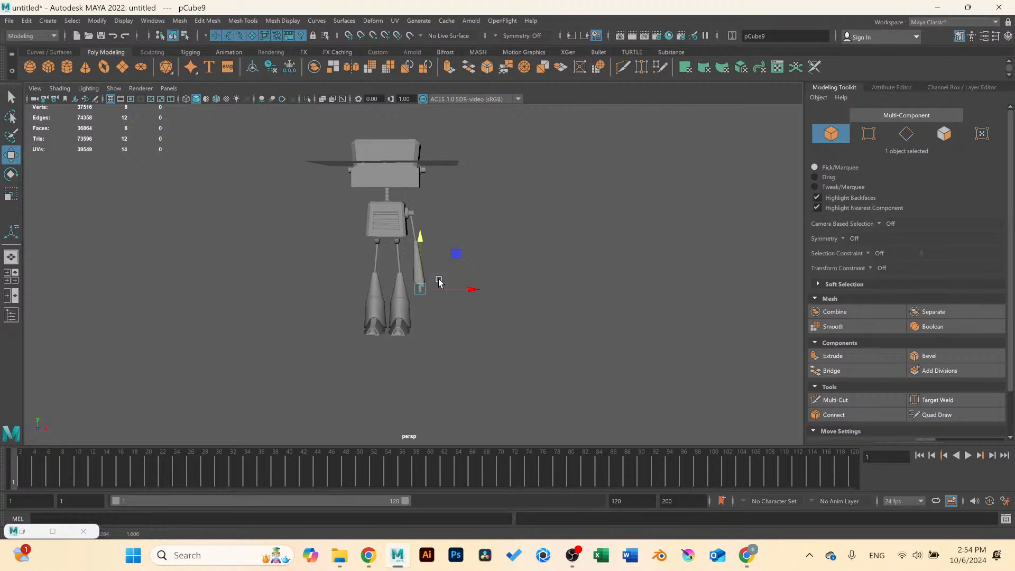
{"action": "key", "text": "f"}
{"action": "scroll", "coordinate": [388, 279], "scroll_direction": "up", "scroll_amount": 1}
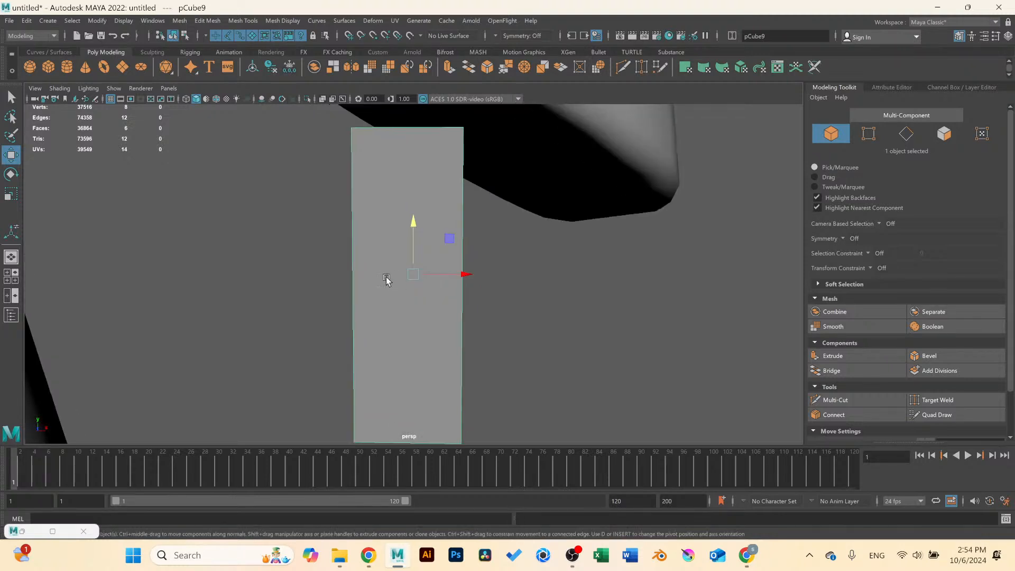
Scale the narrow hand cube thinner along Z and place a duplicate of it directly below.
{"action": "left_click_drag", "start_coordinate": [388, 279], "coordinate": [430, 286], "text": "alt"}
{"action": "scroll", "coordinate": [431, 279], "scroll_direction": "down", "scroll_amount": 4}
{"action": "scroll", "coordinate": [431, 280], "scroll_direction": "down", "scroll_amount": 5}
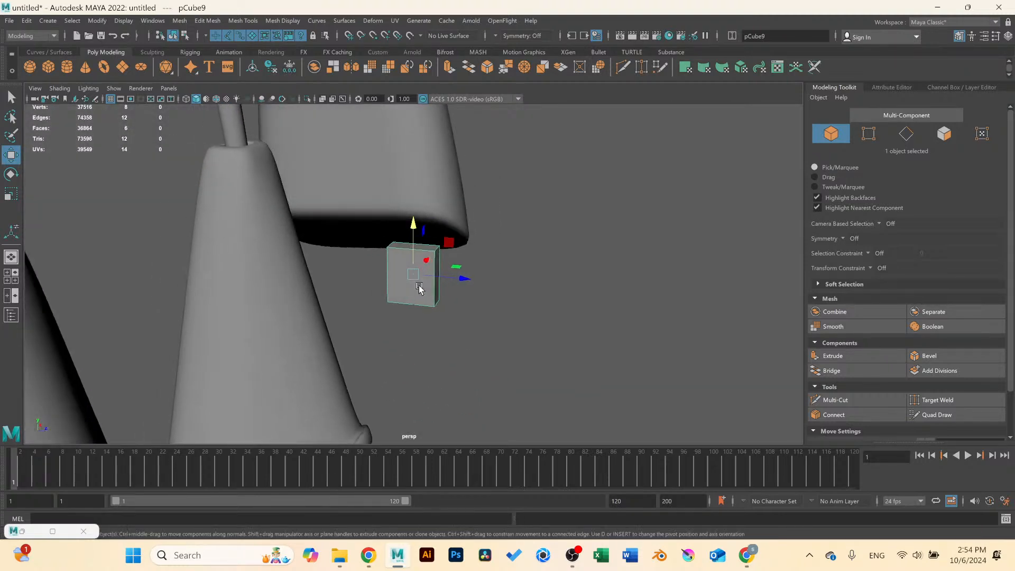
{"action": "key", "text": "r"}
{"action": "left_click_drag", "start_coordinate": [461, 282], "coordinate": [417, 251]}
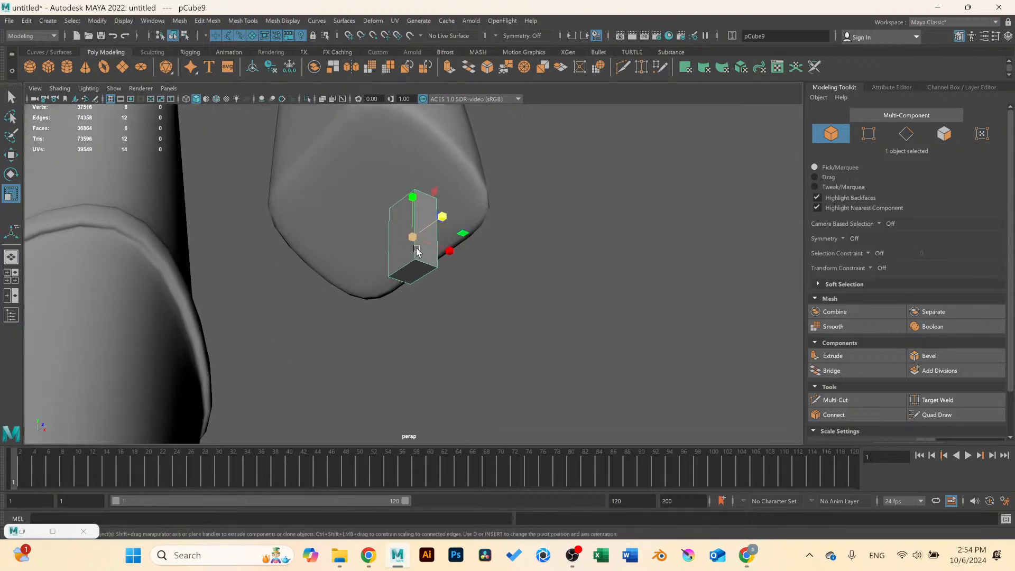
{"action": "key", "text": "w"}
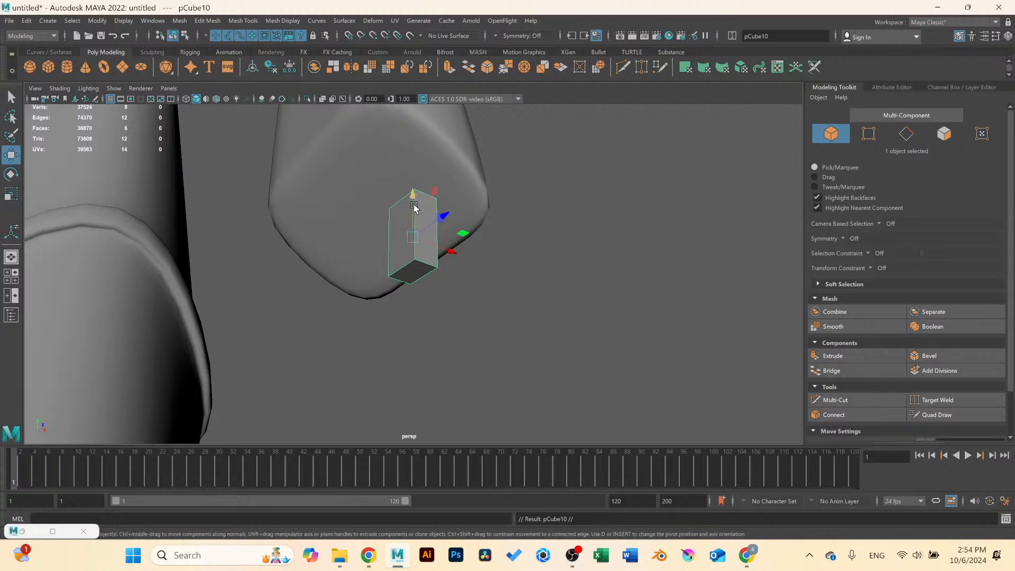
{"action": "left_click_drag", "start_coordinate": [413, 198], "coordinate": [412, 310]}
Select the top face of the upper cube, under the forearm, and delete it.
{"action": "left_click", "coordinate": [400, 213]}
{"action": "left_click_drag", "start_coordinate": [434, 226], "coordinate": [417, 230], "text": "alt"}
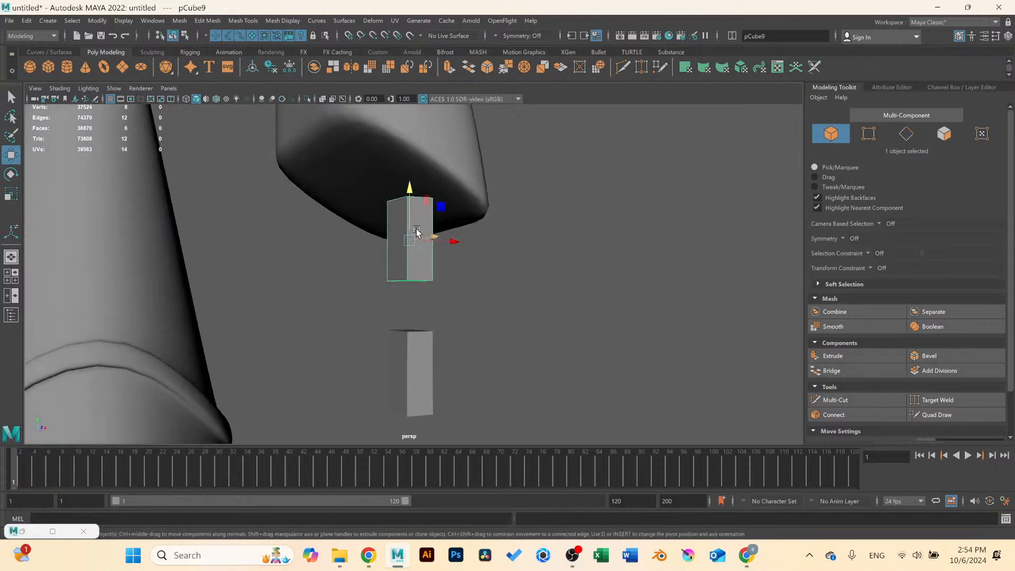
{"action": "right_click_drag", "start_coordinate": [417, 230], "coordinate": [416, 257]}
{"action": "left_click_drag", "start_coordinate": [371, 187], "coordinate": [434, 220]}
{"action": "left_click_drag", "start_coordinate": [361, 252], "coordinate": [471, 343], "text": "ctrl"}
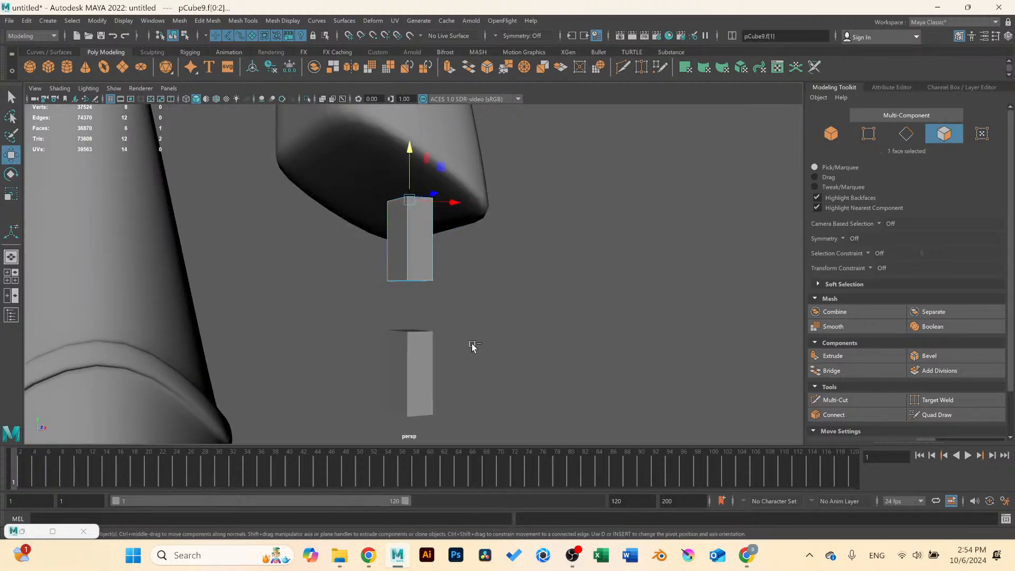
{"action": "key", "text": "Delete"}
Insert an edge loop near the lower end of the upper cube and show it in smooth preview.
{"action": "right_click_drag", "start_coordinate": [411, 226], "coordinate": [427, 224]}
{"action": "key", "text": "3"}
{"action": "scroll", "coordinate": [405, 247], "scroll_direction": "up", "scroll_amount": 3}
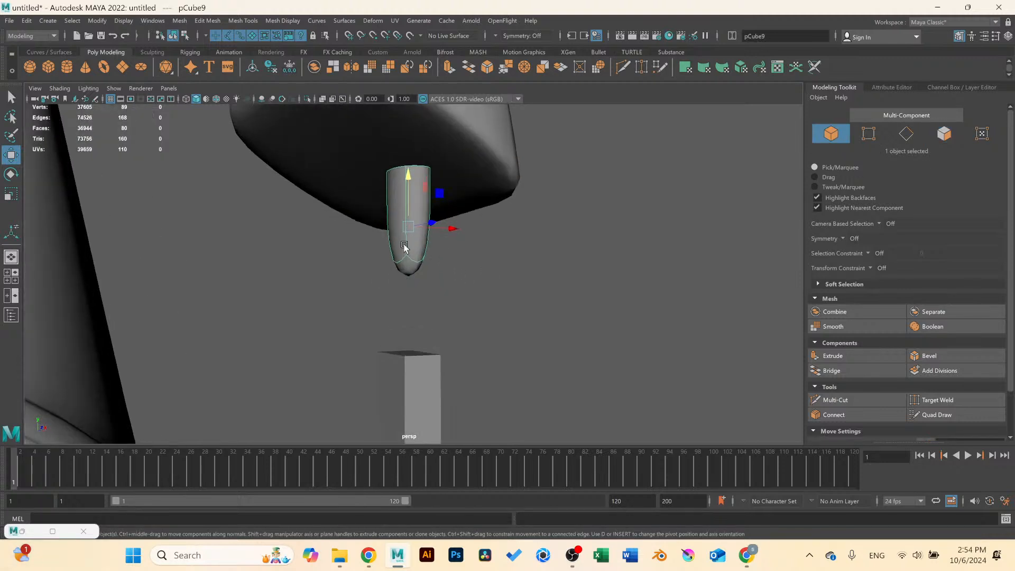
{"action": "key", "text": "1"}
{"action": "left_click", "coordinate": [858, 401]}
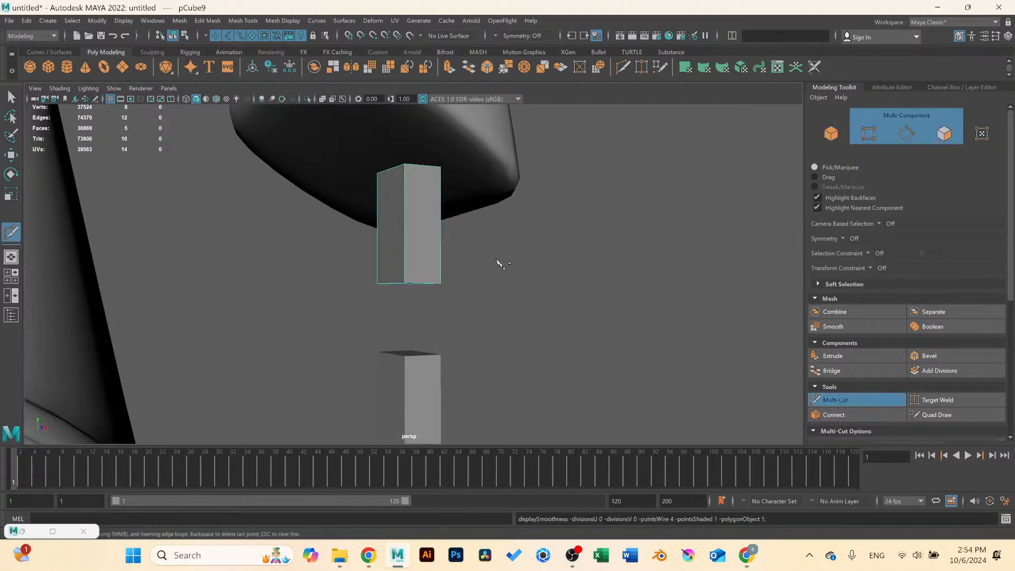
{"action": "left_click", "coordinate": [421, 261], "text": "ctrl"}
{"action": "key", "text": "3"}
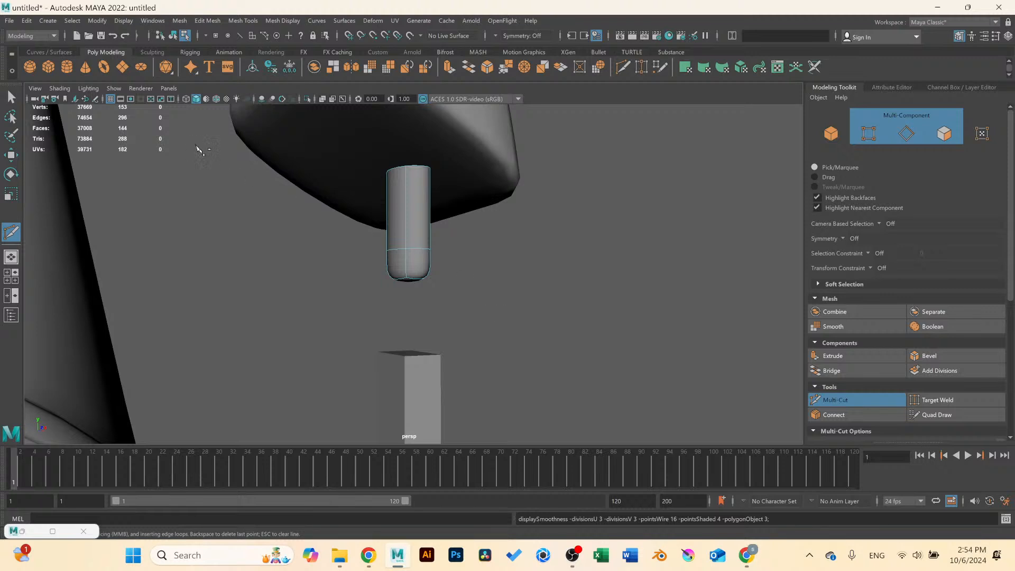
Return to object selection and examine the smoothed upper segment and the cube below it from other angles.
{"action": "left_click", "coordinate": [12, 95]}
{"action": "scroll", "coordinate": [332, 234], "scroll_direction": "down", "scroll_amount": 4}
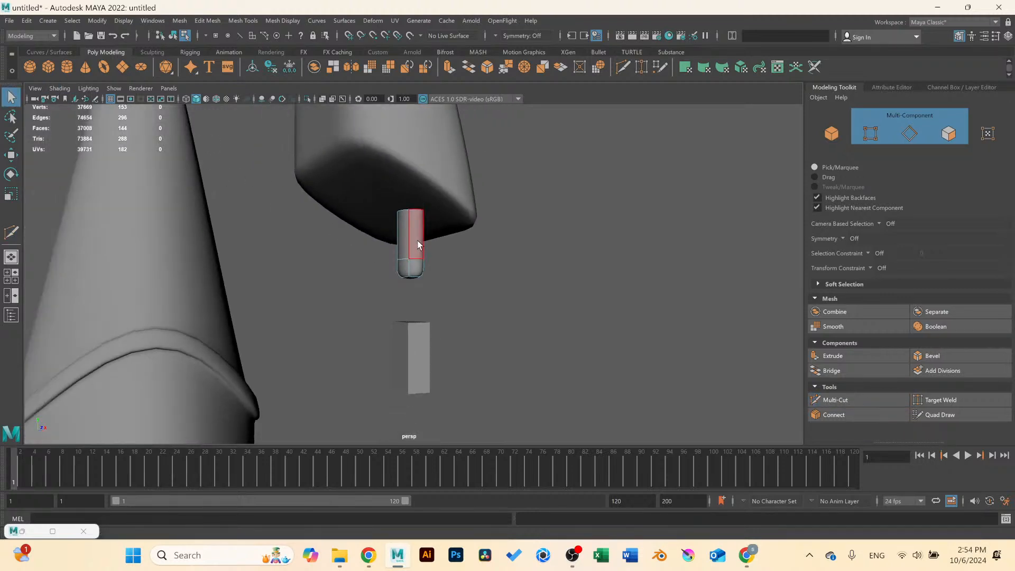
{"action": "right_click_drag", "start_coordinate": [417, 242], "coordinate": [469, 223]}
{"action": "left_click", "coordinate": [502, 282]}
{"action": "left_click_drag", "start_coordinate": [503, 286], "coordinate": [413, 264], "text": "alt"}
{"action": "left_click", "coordinate": [413, 265]}
{"action": "left_click", "coordinate": [410, 355]}
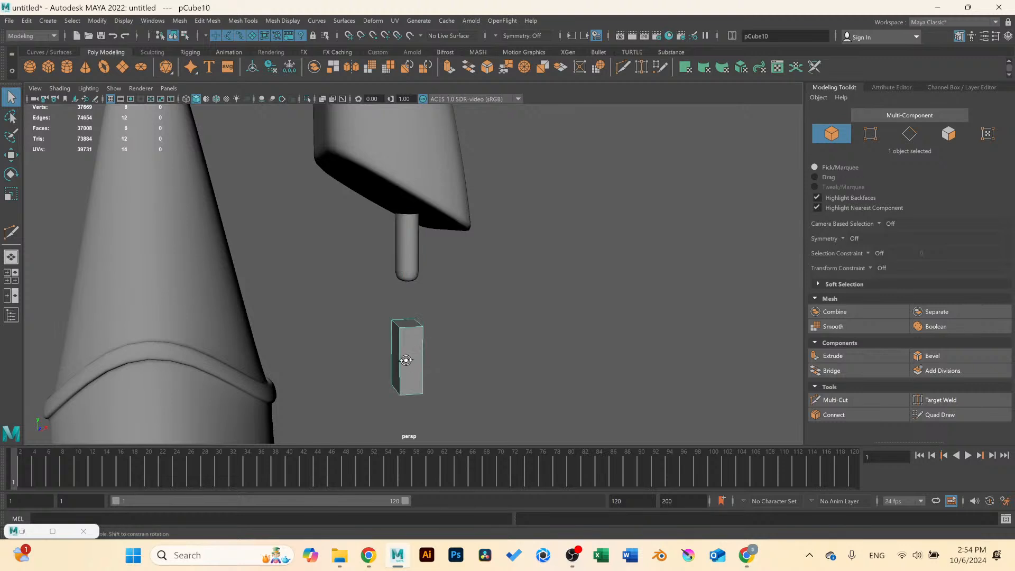
{"action": "left_click_drag", "start_coordinate": [406, 358], "coordinate": [419, 316], "text": "alt"}
{"action": "scroll", "coordinate": [419, 316], "scroll_direction": "up", "scroll_amount": 3}
Turn off smooth preview on the upper segment and insert an edge loop near its top end.
{"action": "left_click", "coordinate": [412, 171]}
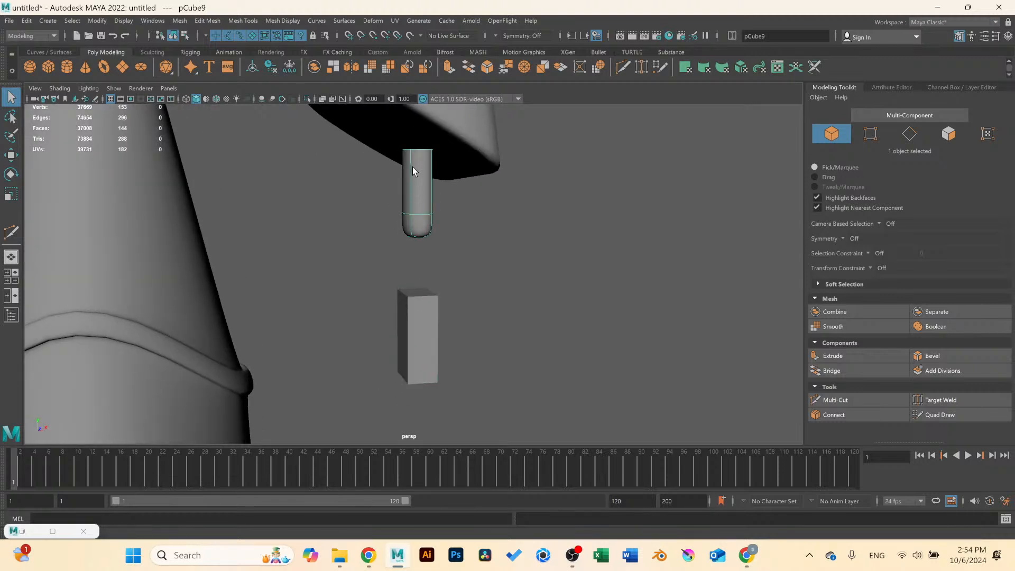
{"action": "key", "text": "1"}
{"action": "scroll", "coordinate": [414, 169], "scroll_direction": "up", "scroll_amount": 2}
{"action": "left_click", "coordinate": [832, 402]}
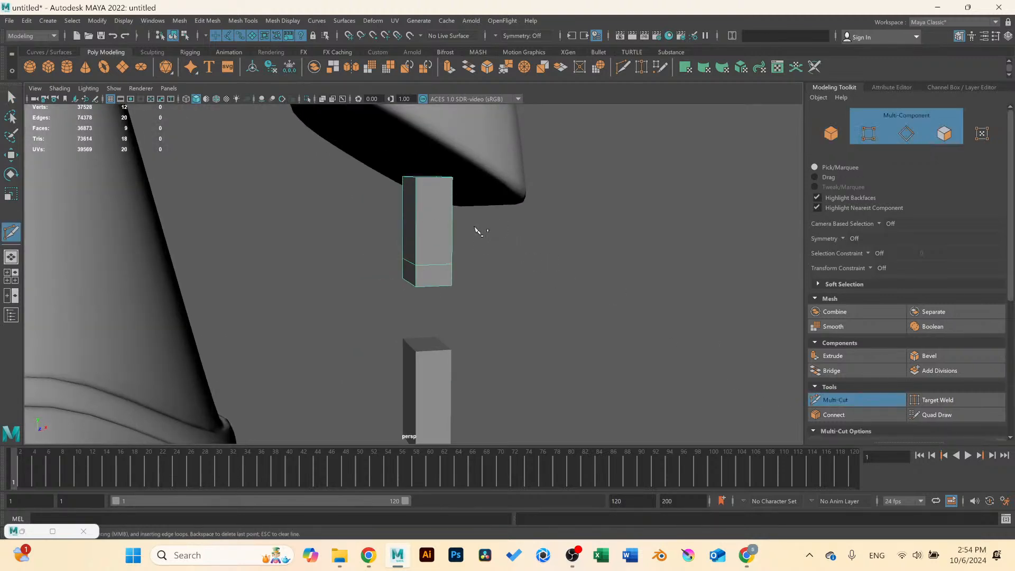
{"action": "left_click", "coordinate": [410, 190], "text": "ctrl"}
{"action": "scroll", "coordinate": [420, 204], "scroll_direction": "up", "scroll_amount": 2}
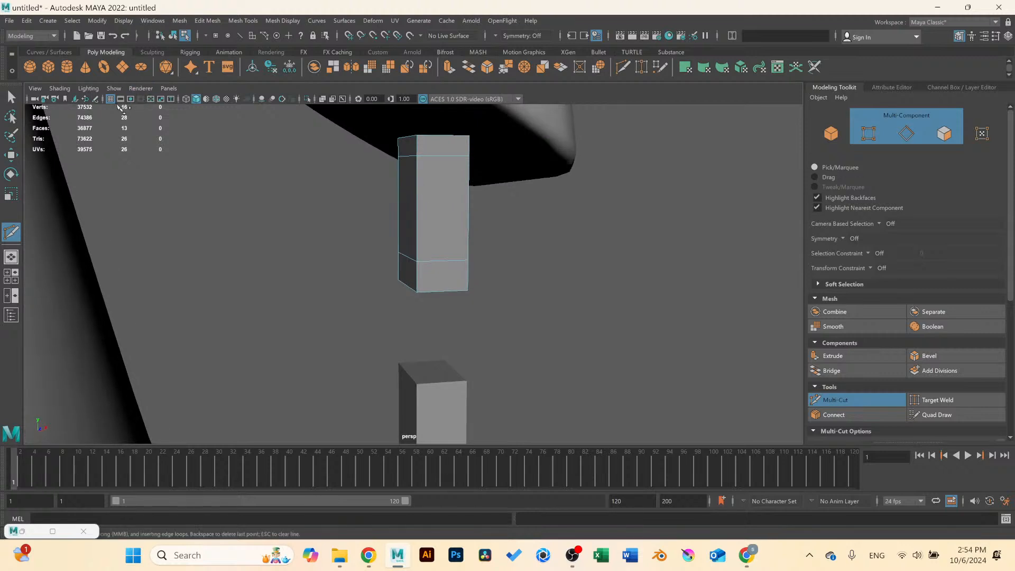
Extrude the band of four side faces at the segment's top outward with thickness 0.07 and 2 divisions.
{"action": "key", "text": "q"}
{"action": "double_click", "coordinate": [444, 147]}
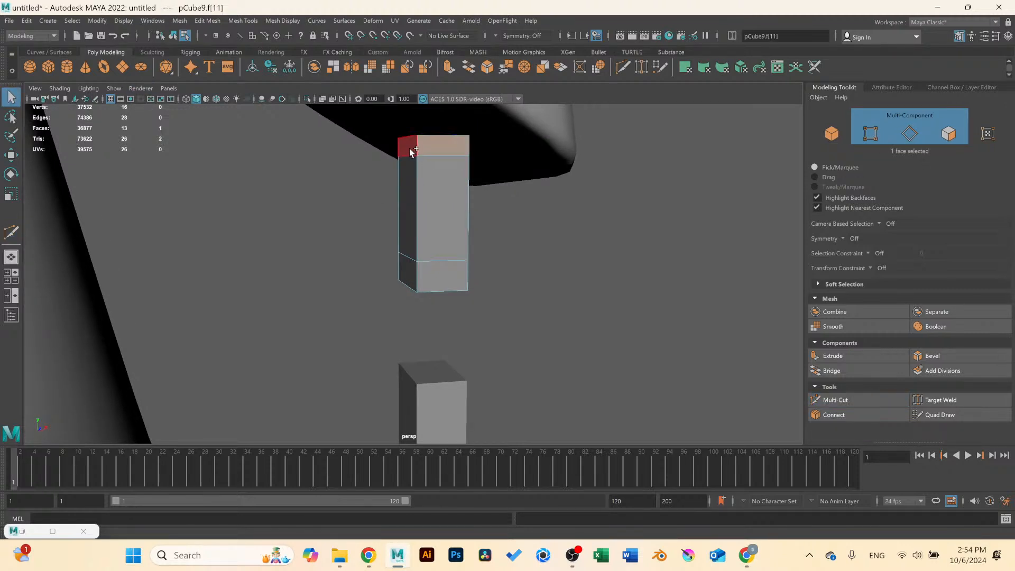
{"action": "left_click", "coordinate": [836, 353]}
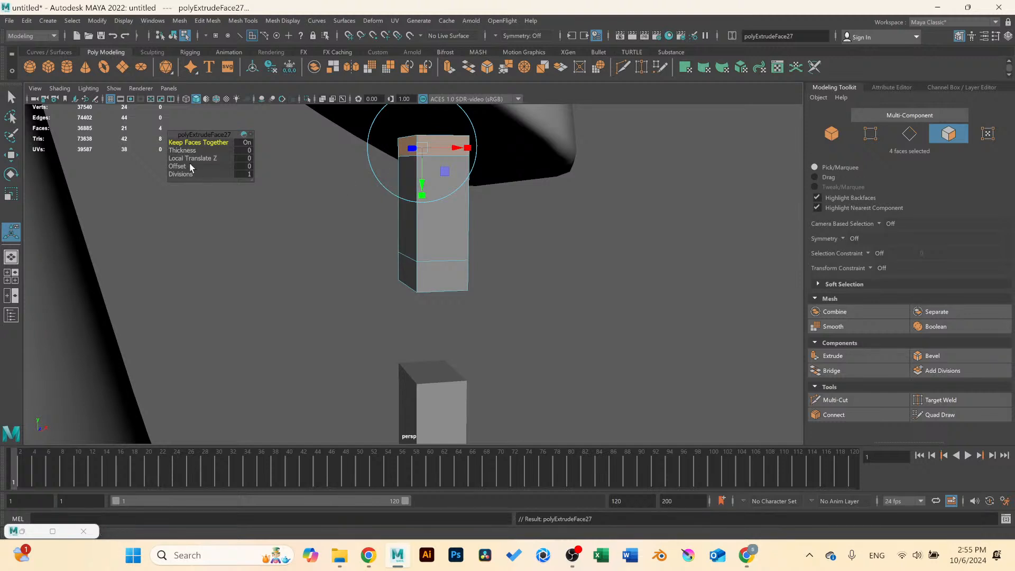
{"action": "left_click_drag", "start_coordinate": [189, 151], "coordinate": [192, 151]}
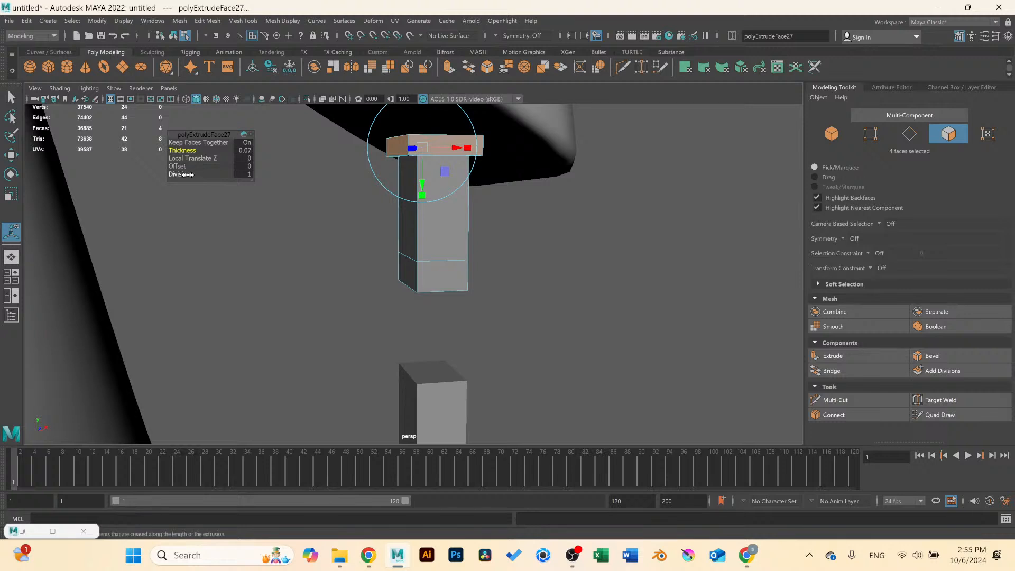
{"action": "left_click_drag", "start_coordinate": [187, 175], "coordinate": [226, 175]}
Start a Multi-Cut on the upper segment with the extruded collar.
{"action": "scroll", "coordinate": [444, 212], "scroll_direction": "up", "scroll_amount": 2}
{"action": "left_click_drag", "start_coordinate": [445, 212], "coordinate": [434, 189], "text": "alt"}
{"action": "middle_click_drag", "start_coordinate": [435, 208], "coordinate": [433, 269], "text": "alt"}
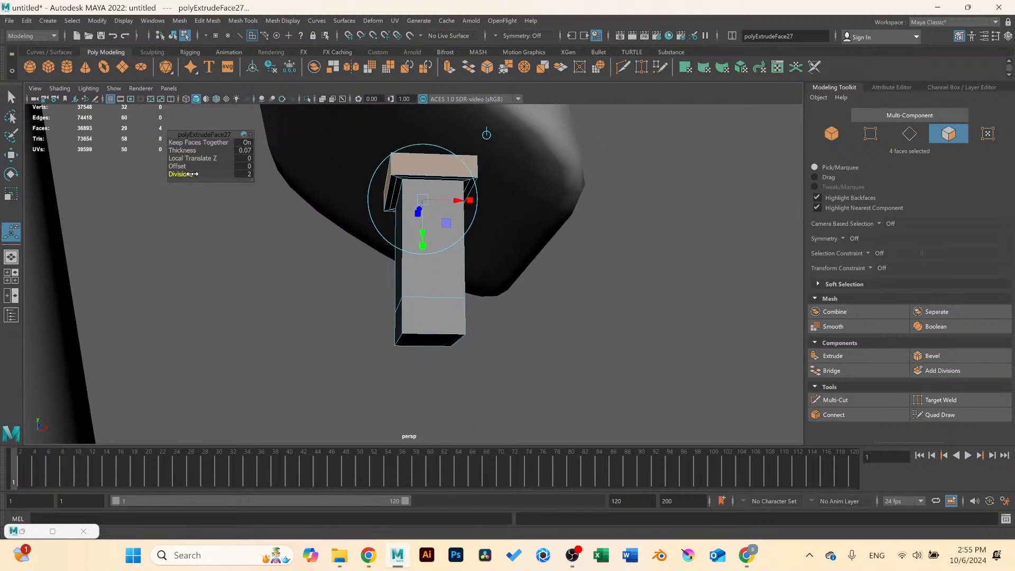
{"action": "left_click", "coordinate": [867, 407]}
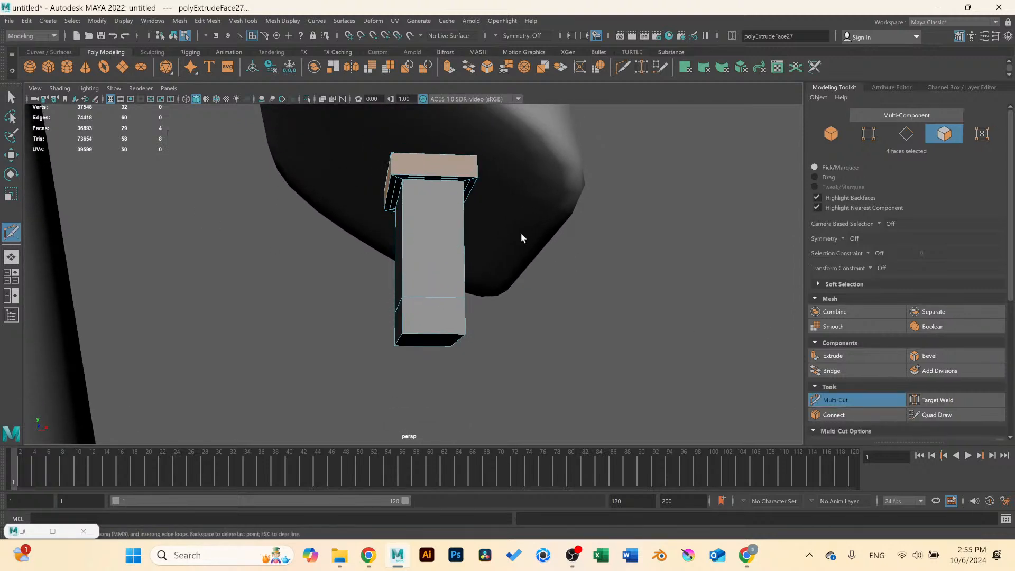
Insert an edge loop just below the collar of the square pin and turn on its smooth preview.
{"action": "left_click", "coordinate": [405, 188], "text": "ctrl"}
{"action": "scroll", "coordinate": [460, 266], "scroll_direction": "down", "scroll_amount": 3}
{"action": "key", "text": "3"}
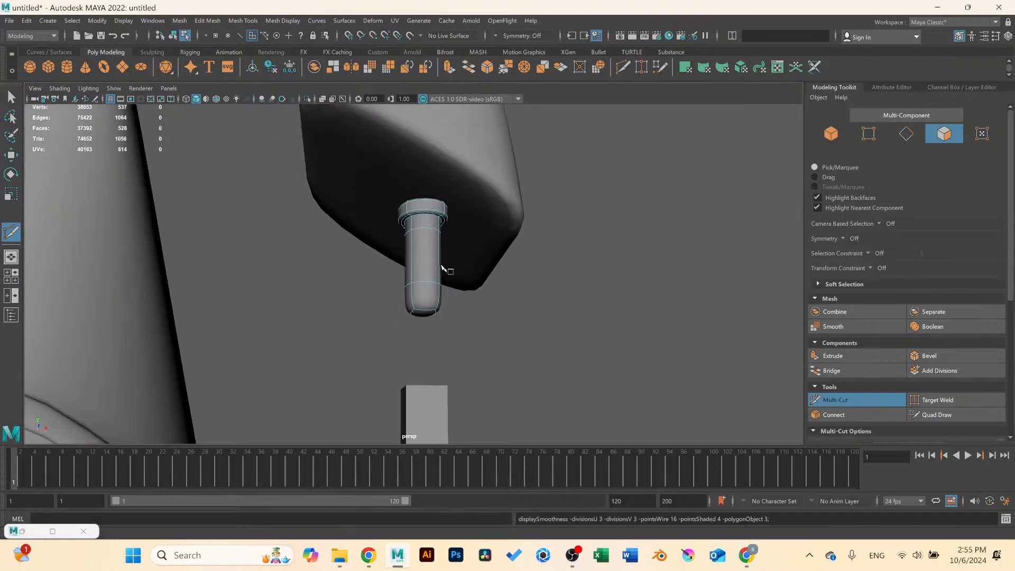
{"action": "left_click_drag", "start_coordinate": [444, 269], "coordinate": [470, 285], "text": "alt"}
Delete the top face of the separate small box beneath the pin.
{"action": "left_click", "coordinate": [12, 97]}
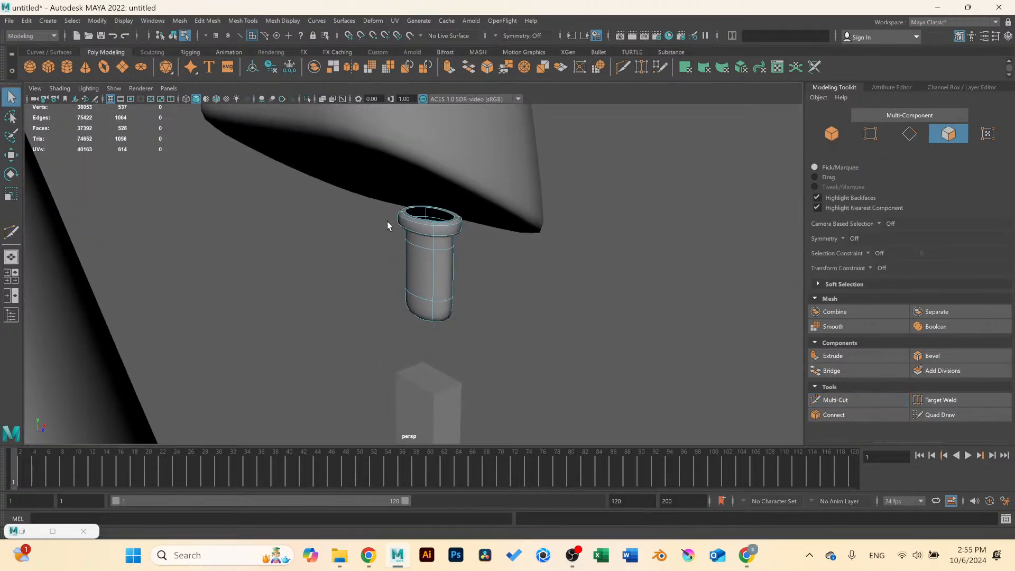
{"action": "scroll", "coordinate": [421, 265], "scroll_direction": "down", "scroll_amount": 3}
{"action": "middle_click_drag", "start_coordinate": [423, 268], "coordinate": [423, 228], "text": "alt"}
{"action": "left_click", "coordinate": [424, 292]}
{"action": "scroll", "coordinate": [429, 275], "scroll_direction": "up", "scroll_amount": 3}
{"action": "right_click_drag", "start_coordinate": [429, 277], "coordinate": [427, 246]}
{"action": "left_click", "coordinate": [421, 248]}
{"action": "key", "text": "Delete"}
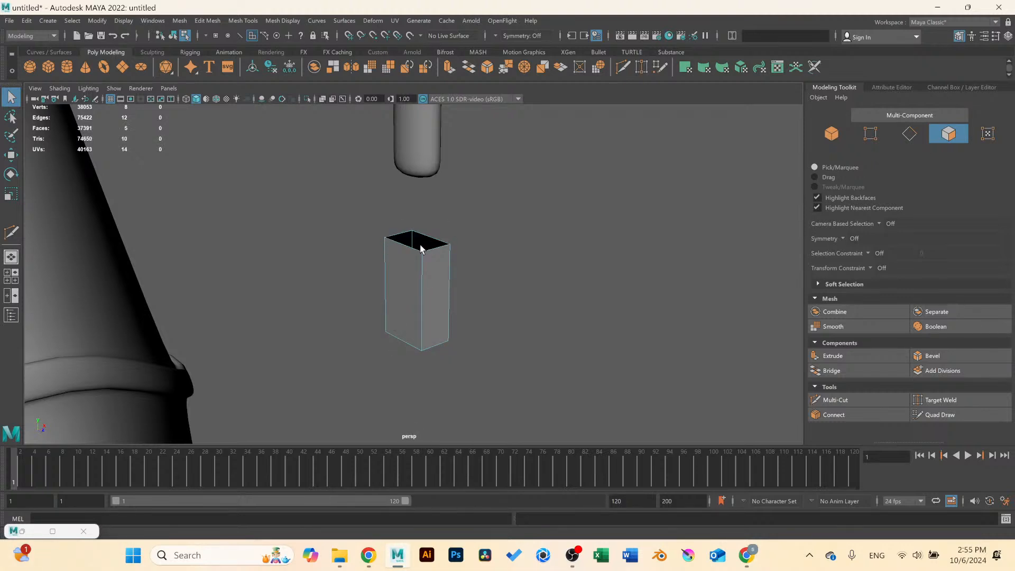
Insert an edge loop near the bottom of the open box and turn on its smooth preview.
{"action": "left_click", "coordinate": [836, 400]}
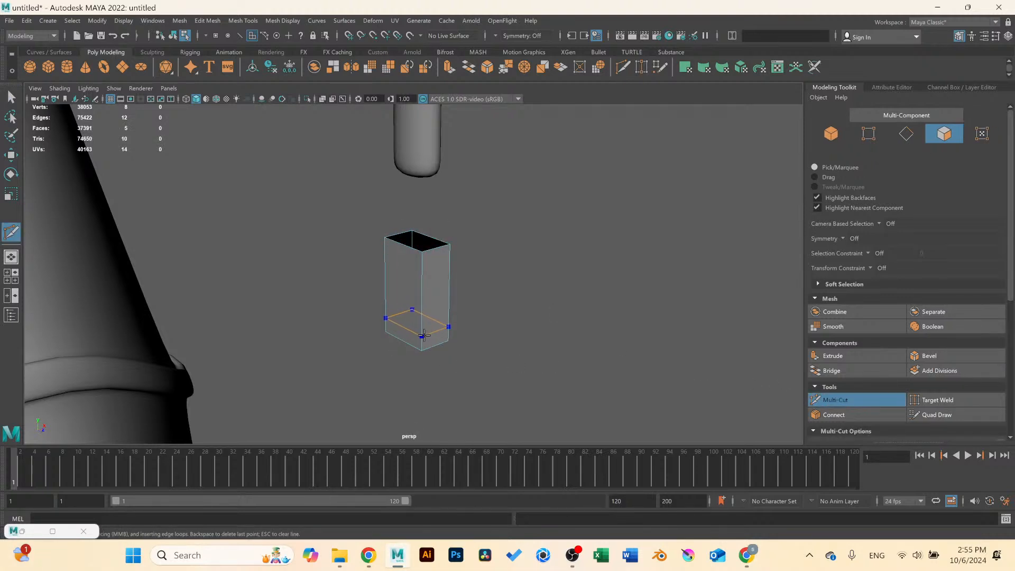
{"action": "left_click", "coordinate": [424, 335], "text": "ctrl"}
{"action": "scroll", "coordinate": [408, 272], "scroll_direction": "down", "scroll_amount": 1}
{"action": "key", "text": "3"}
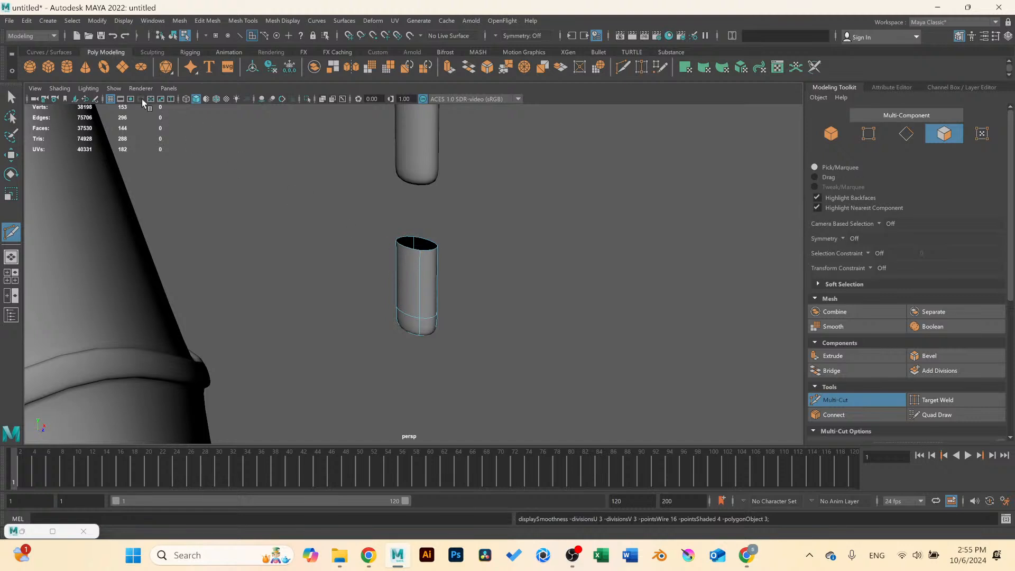
{"action": "left_click", "coordinate": [11, 97]}
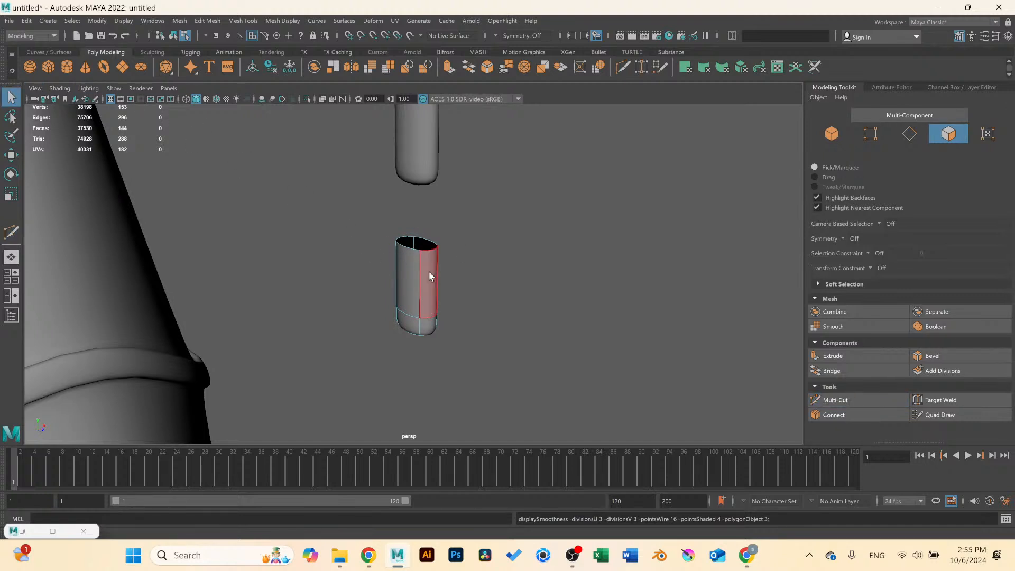
{"action": "scroll", "coordinate": [450, 280], "scroll_direction": "up", "scroll_amount": 1}
{"action": "scroll", "coordinate": [495, 262], "scroll_direction": "up", "scroll_amount": 1}
{"action": "scroll", "coordinate": [408, 244], "scroll_direction": "up", "scroll_amount": 1}
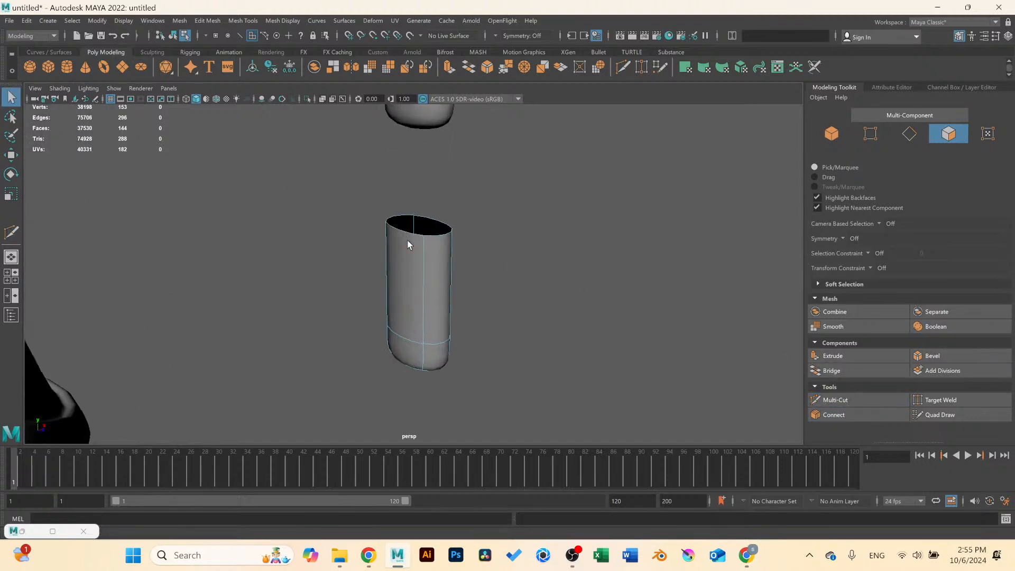
{"action": "key", "text": "1"}
{"action": "right_click_drag", "start_coordinate": [430, 227], "coordinate": [426, 207]}
{"action": "left_click", "coordinate": [450, 236]}
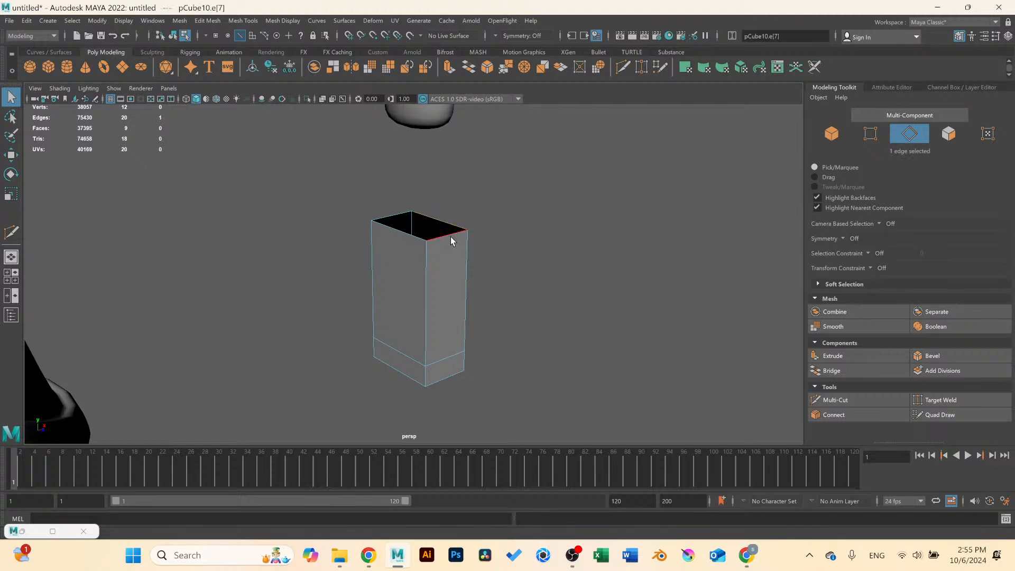
{"action": "scroll", "coordinate": [442, 231], "scroll_direction": "down", "scroll_amount": 5}
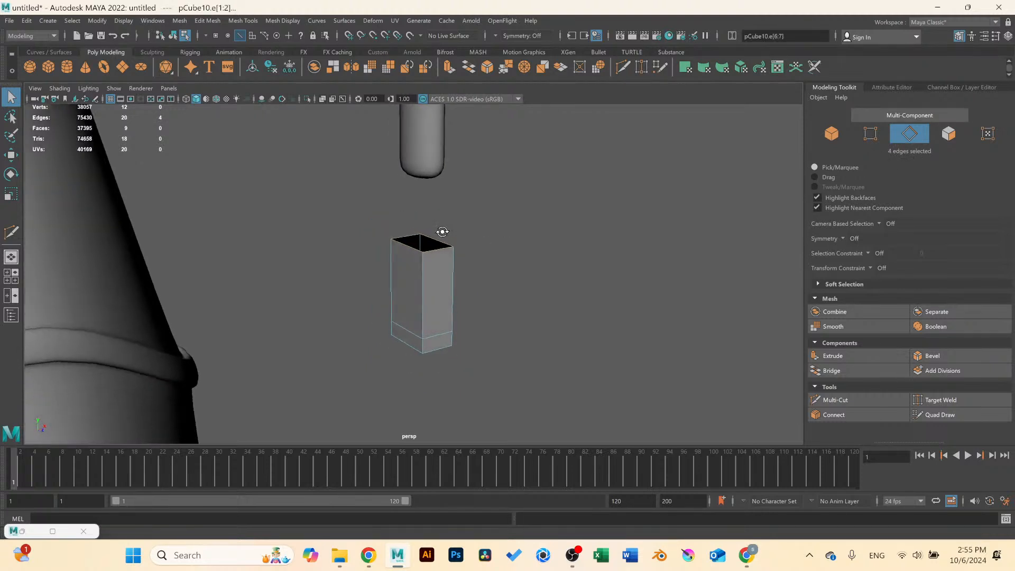
{"action": "mouse_move", "coordinate": [421, 257]}
{"action": "left_mouse_down", "text": "alt"}
{"action": "mouse_move", "coordinate": [474, 258]}
{"action": "mouse_move", "coordinate": [460, 261]}
{"action": "mouse_move", "coordinate": [483, 270]}
{"action": "mouse_move", "coordinate": [435, 268]}
{"action": "left_mouse_up", "text": "alt"}
{"action": "scroll", "coordinate": [473, 257], "scroll_direction": "up", "scroll_amount": 2}
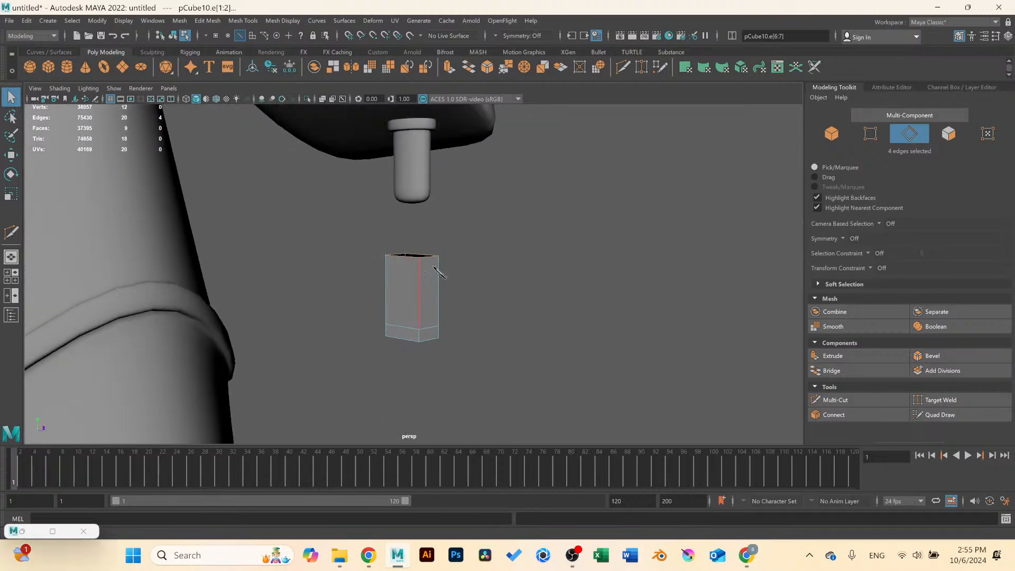
Scale the smoothed open box down uniformly and move it up into the lower end of the collared pin.
{"action": "right_click_drag", "start_coordinate": [439, 272], "coordinate": [476, 256]}
{"action": "key", "text": "r"}
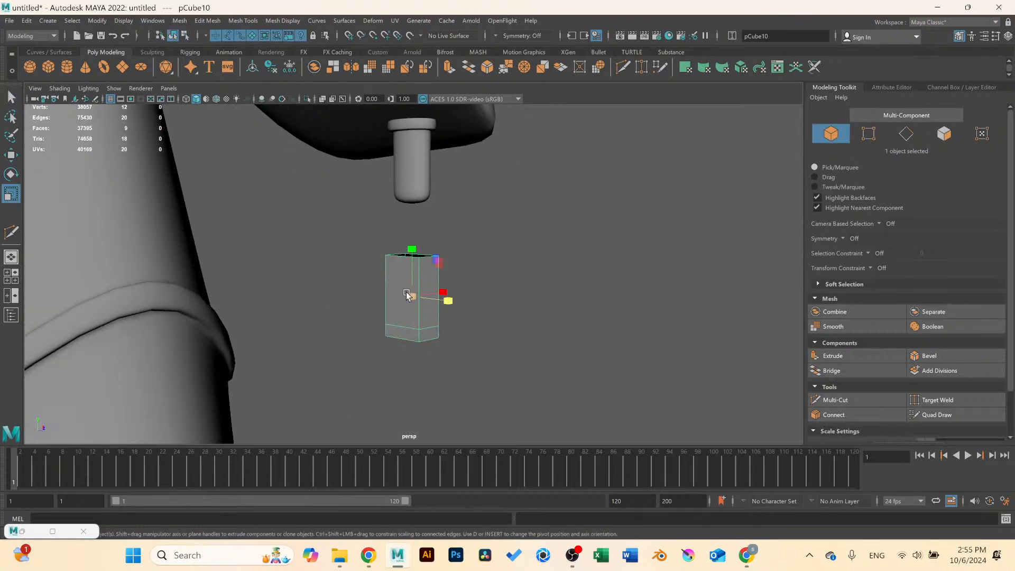
{"action": "key", "text": "3"}
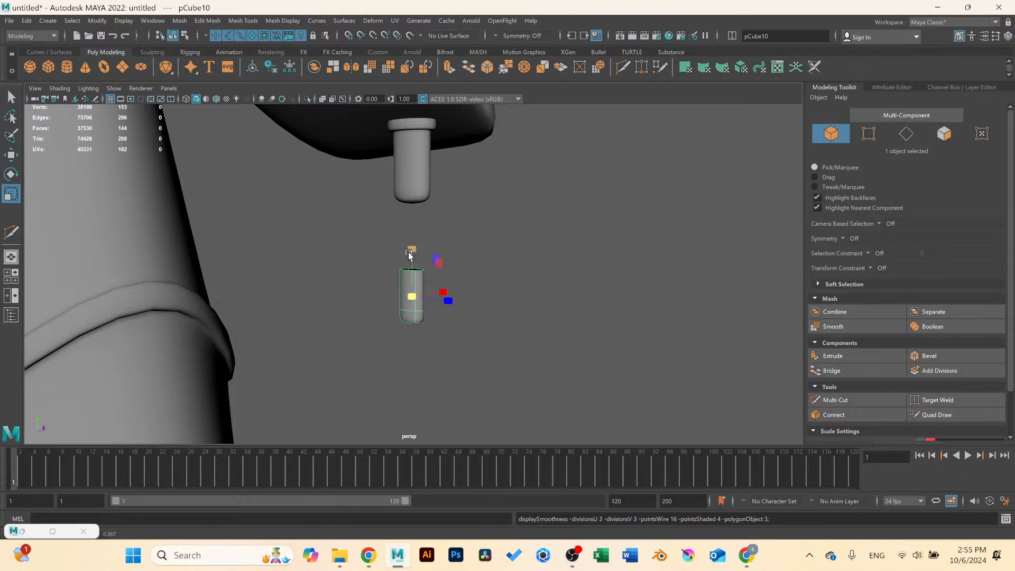
{"action": "key", "text": "2"}
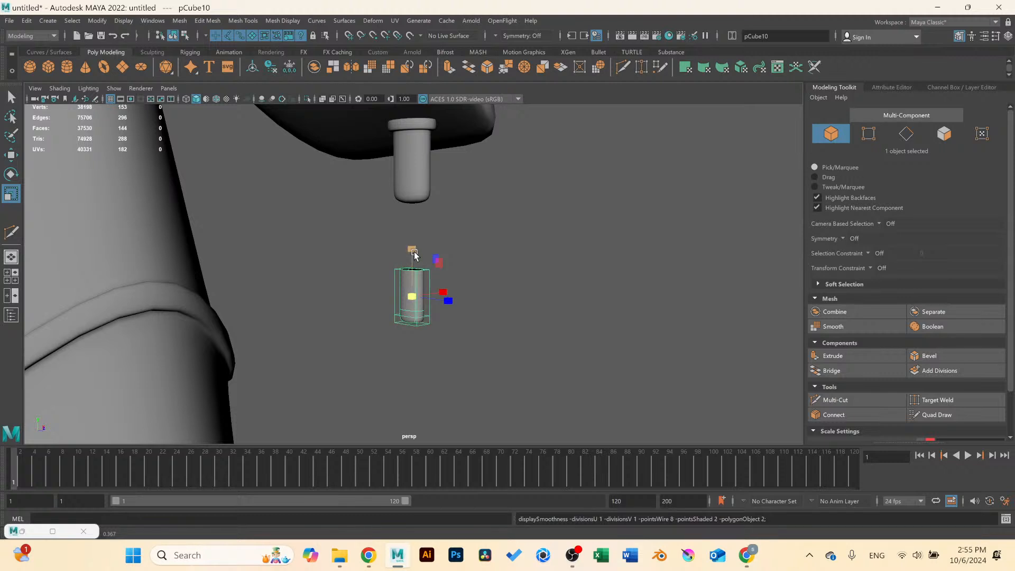
{"action": "key", "text": "3"}
{"action": "key", "text": "w"}
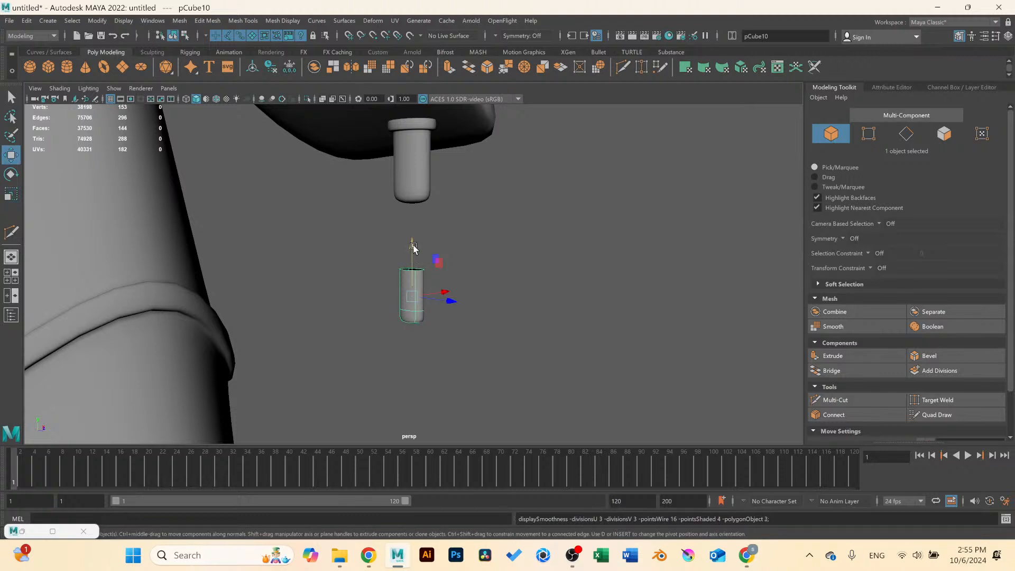
{"action": "left_click_drag", "start_coordinate": [414, 246], "coordinate": [421, 169]}
{"action": "left_click", "coordinate": [463, 236]}
Rotate the small lower cylinder in the front view so its lower end slants toward the large tapered body.
{"action": "scroll", "coordinate": [447, 261], "scroll_direction": "down", "scroll_amount": 5}
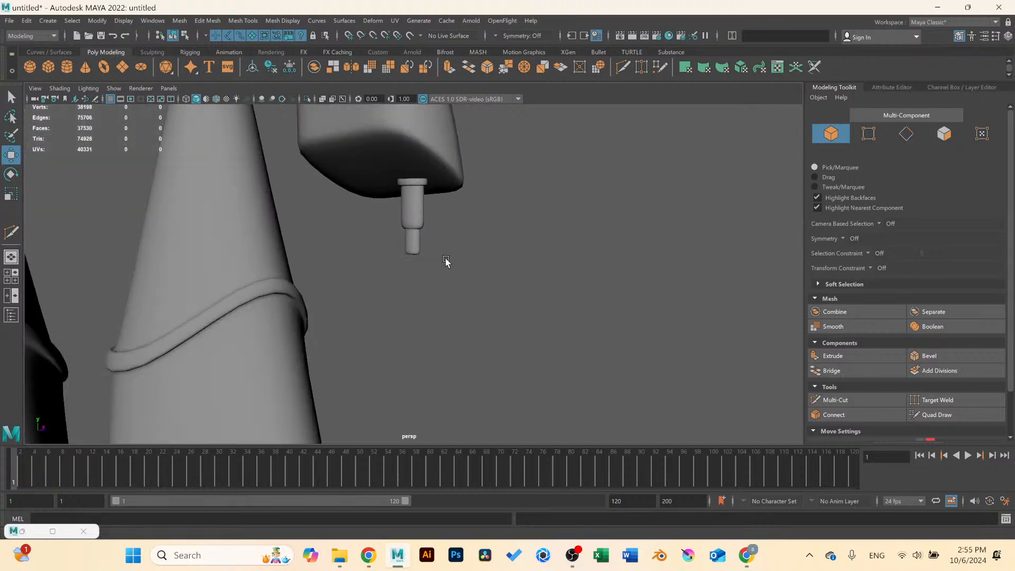
{"action": "left_click_drag", "start_coordinate": [446, 260], "coordinate": [385, 252], "text": "alt"}
{"action": "scroll", "coordinate": [471, 240], "scroll_direction": "up", "scroll_amount": 4}
{"action": "middle_click_drag", "start_coordinate": [487, 228], "coordinate": [431, 277], "text": "alt"}
{"action": "scroll", "coordinate": [431, 276], "scroll_direction": "up", "scroll_amount": 3}
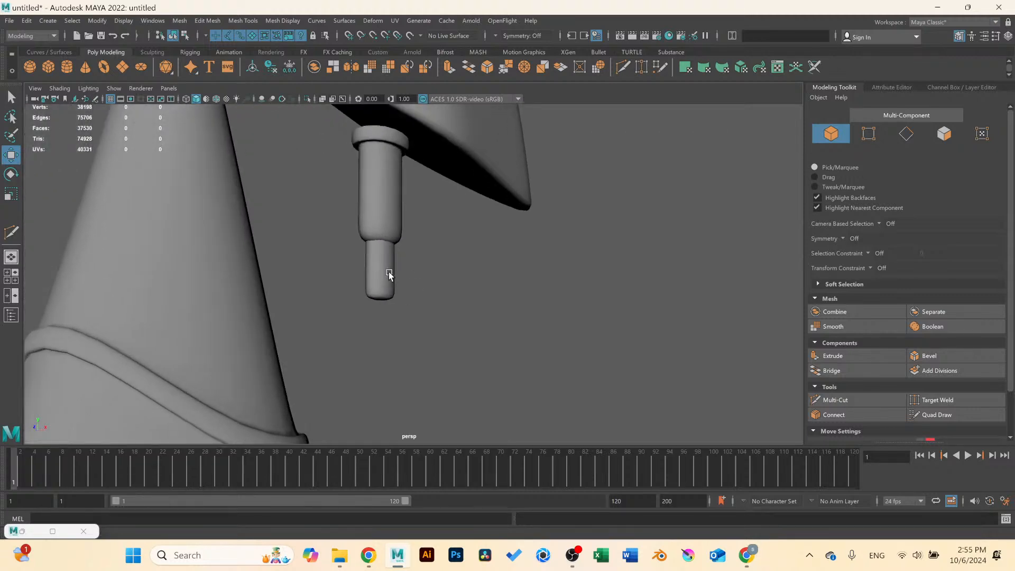
{"action": "left_click", "coordinate": [388, 275]}
{"action": "key", "text": "space"}
{"action": "key", "text": "space"}
{"action": "key", "text": "f"}
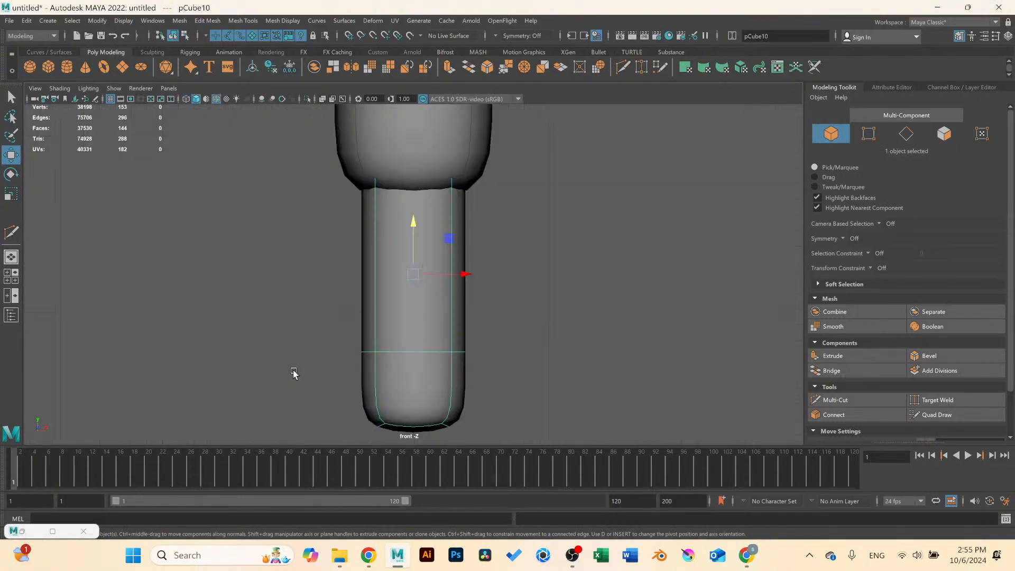
{"action": "scroll", "coordinate": [395, 371], "scroll_direction": "down", "scroll_amount": 8}
{"action": "scroll", "coordinate": [421, 344], "scroll_direction": "up", "scroll_amount": 4}
{"action": "scroll", "coordinate": [446, 240], "scroll_direction": "up", "scroll_amount": 5}
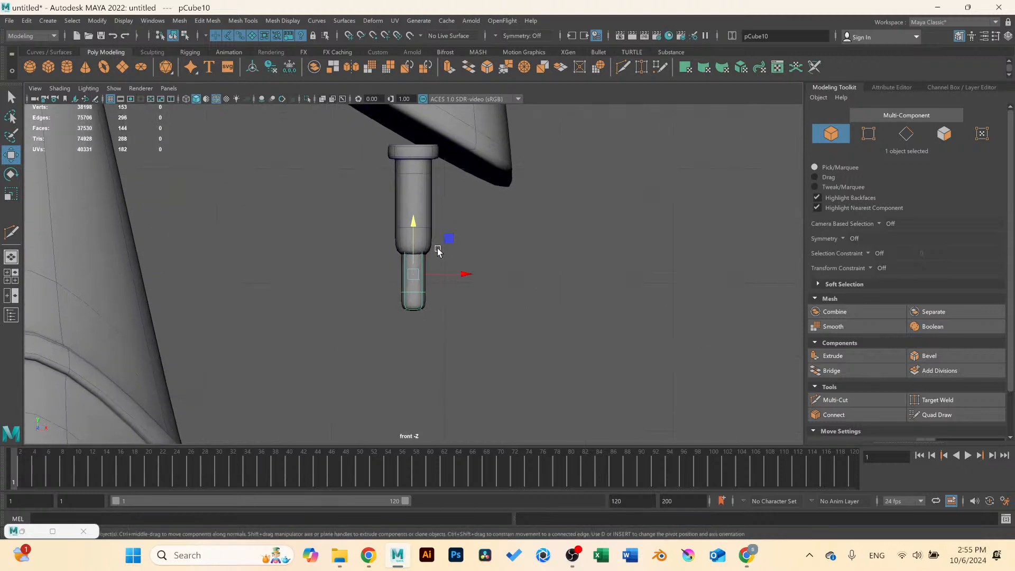
{"action": "key", "text": "e"}
{"action": "mouse_move", "coordinate": [447, 249]}
{"action": "left_mouse_down"}
{"action": "mouse_move", "coordinate": [454, 261]}
{"action": "mouse_move", "coordinate": [435, 259]}
{"action": "left_mouse_up"}
{"action": "key", "text": "w"}
{"action": "key", "text": "space"}
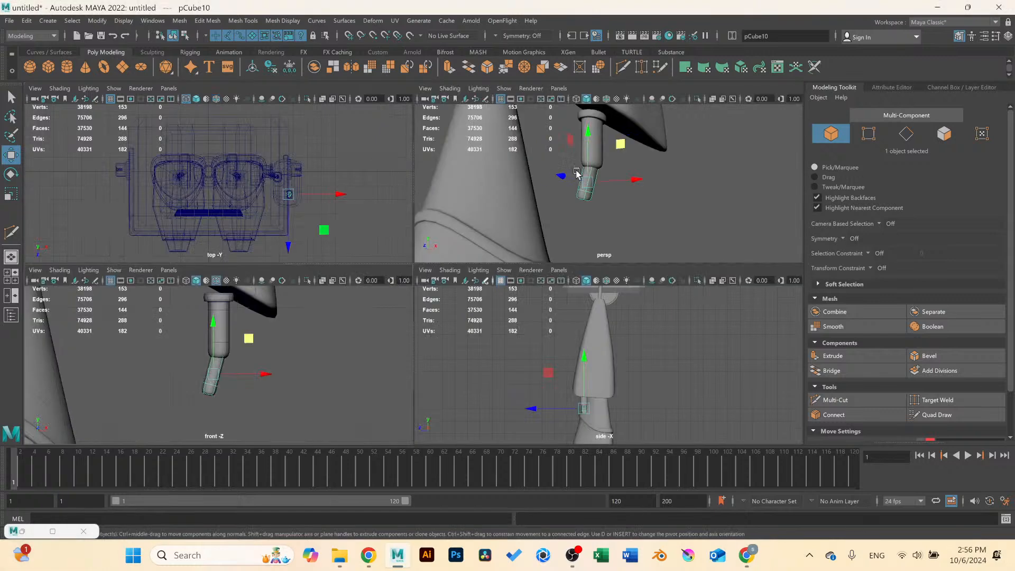
{"action": "key", "text": "space"}
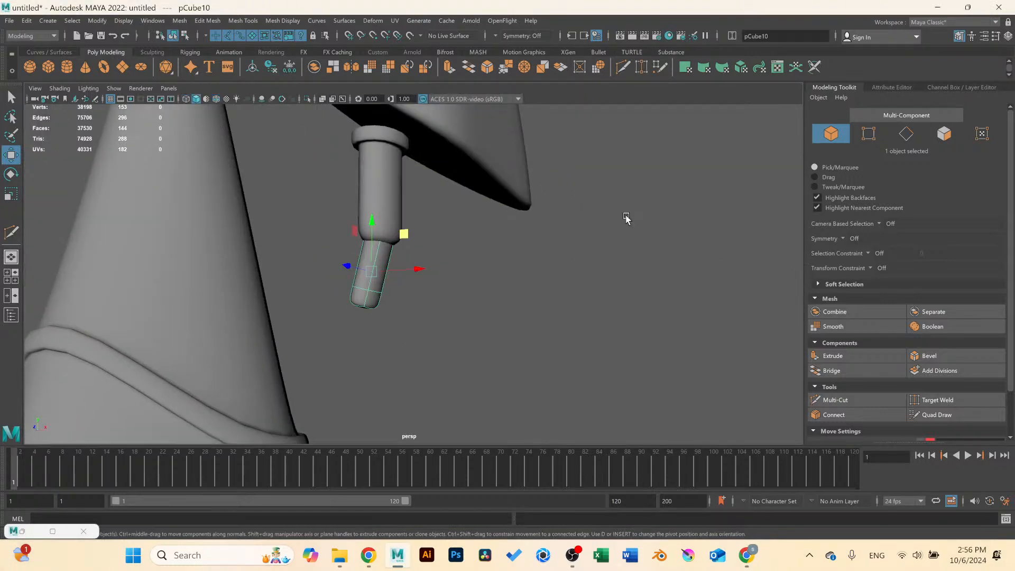
Scale the tilted lower cylinder slightly wider along its Z axis.
{"action": "left_click", "coordinate": [510, 237]}
{"action": "left_click_drag", "start_coordinate": [510, 237], "coordinate": [399, 256], "text": "alt"}
{"action": "left_click", "coordinate": [371, 259]}
{"action": "key", "text": "r"}
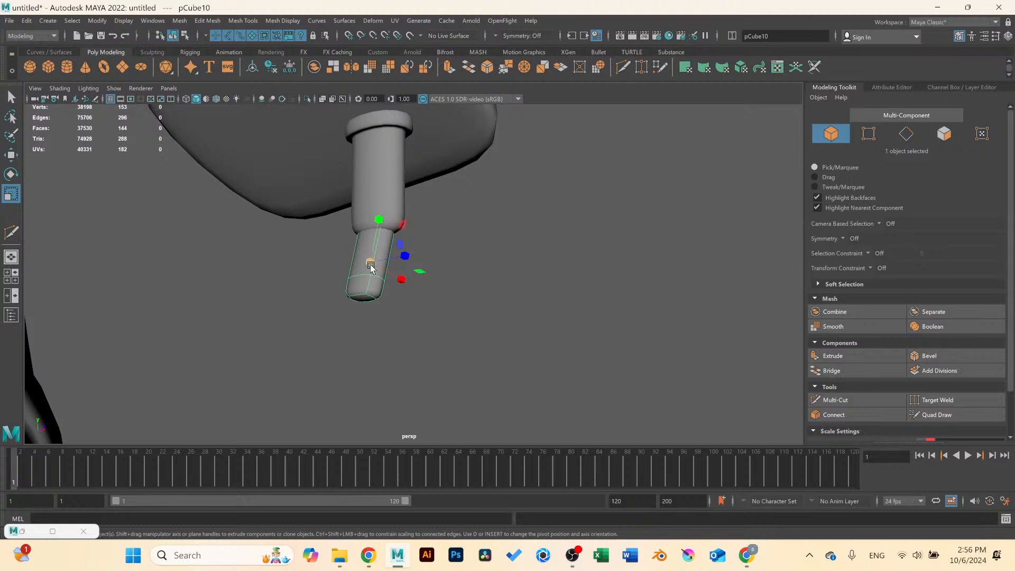
{"action": "middle_click_drag", "start_coordinate": [401, 257], "coordinate": [406, 255]}
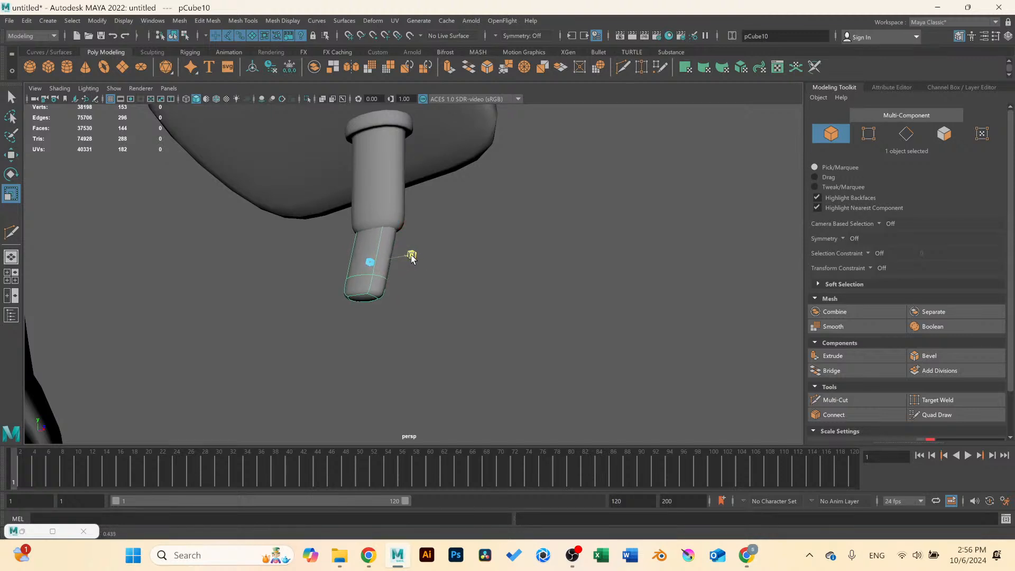
{"action": "left_click", "coordinate": [502, 263]}
{"action": "scroll", "coordinate": [501, 257], "scroll_direction": "down", "scroll_amount": 1}
Extrude the bottom face of the collared pin in its unsmoothed display with an offset of 0.04.
{"action": "left_click_drag", "start_coordinate": [501, 256], "coordinate": [390, 241], "text": "alt"}
{"action": "left_click", "coordinate": [389, 215]}
{"action": "scroll", "coordinate": [390, 215], "scroll_direction": "up", "scroll_amount": 5}
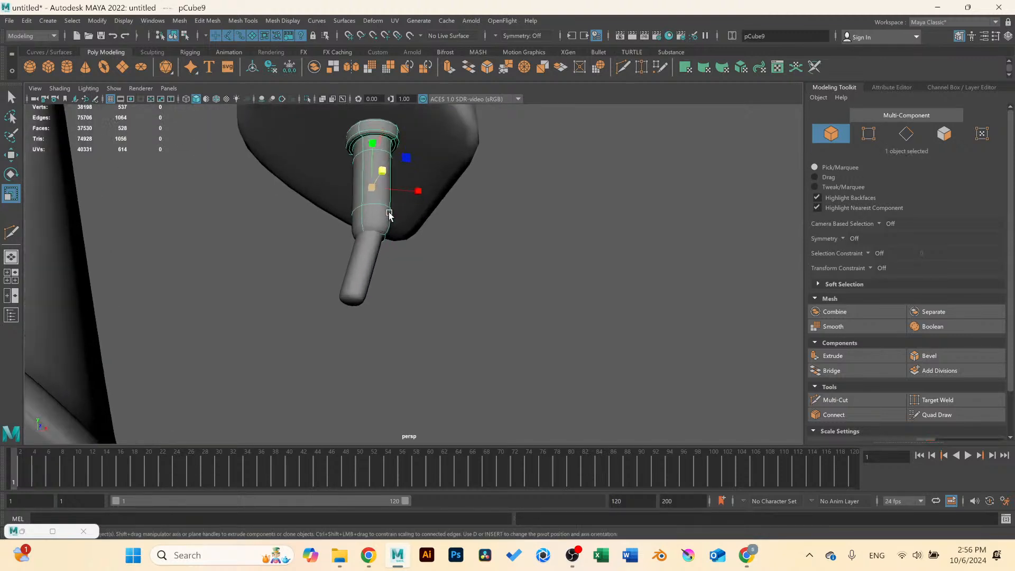
{"action": "key", "text": "1"}
{"action": "scroll", "coordinate": [390, 216], "scroll_direction": "up", "scroll_amount": 3}
{"action": "left_click_drag", "start_coordinate": [318, 176], "coordinate": [342, 173], "text": "alt"}
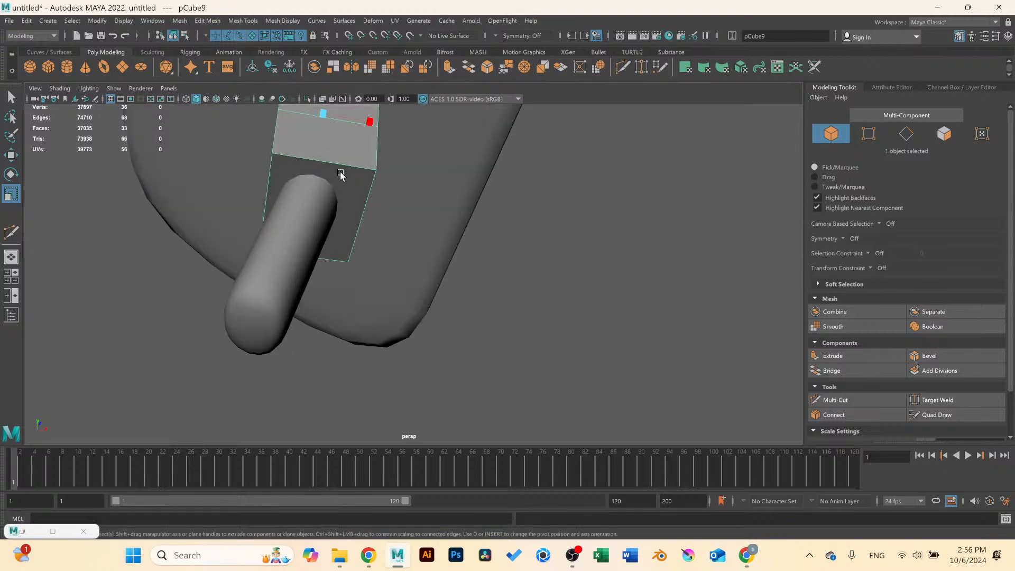
{"action": "right_click_drag", "start_coordinate": [341, 173], "coordinate": [341, 199]}
{"action": "left_click", "coordinate": [407, 204]}
{"action": "left_click", "coordinate": [846, 360]}
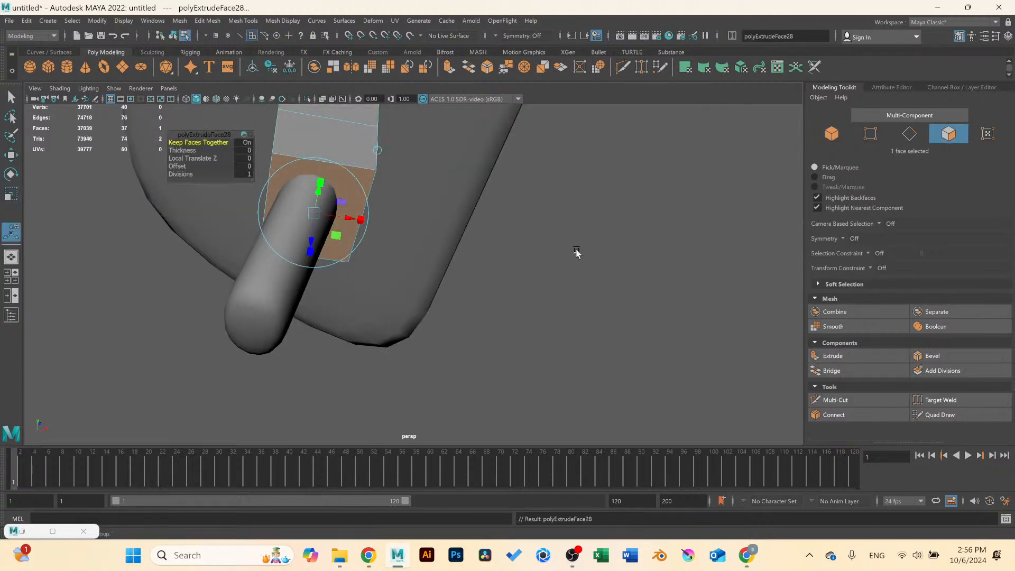
{"action": "left_click_drag", "start_coordinate": [183, 150], "coordinate": [184, 166]}
{"action": "key", "text": "ctrl+z"}
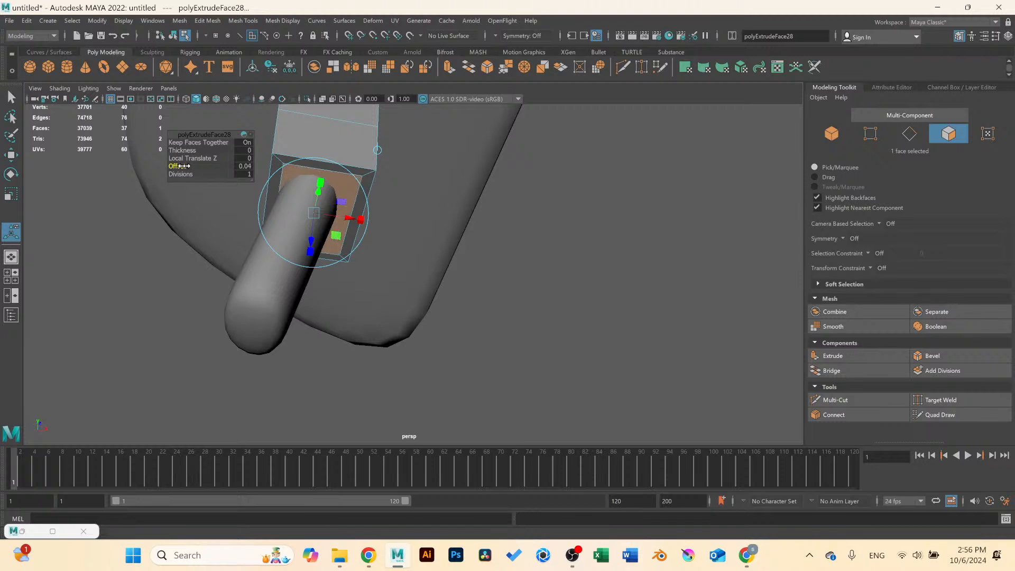
Extrude the inset bottom face into the pin with a Local Translate Z of about -0.105, then delete that face.
{"action": "left_click", "coordinate": [833, 355]}
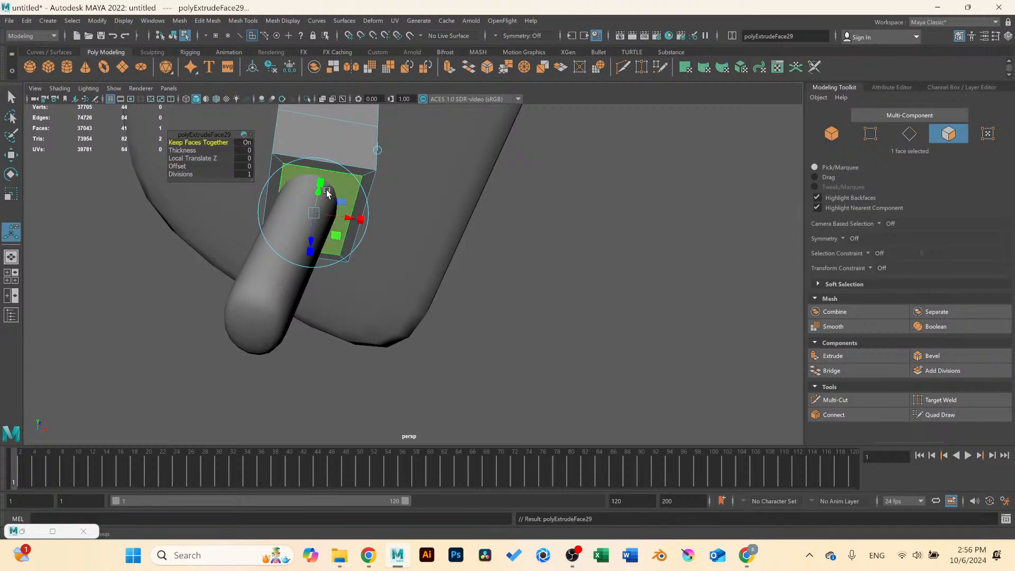
{"action": "left_click_drag", "start_coordinate": [319, 226], "coordinate": [313, 217]}
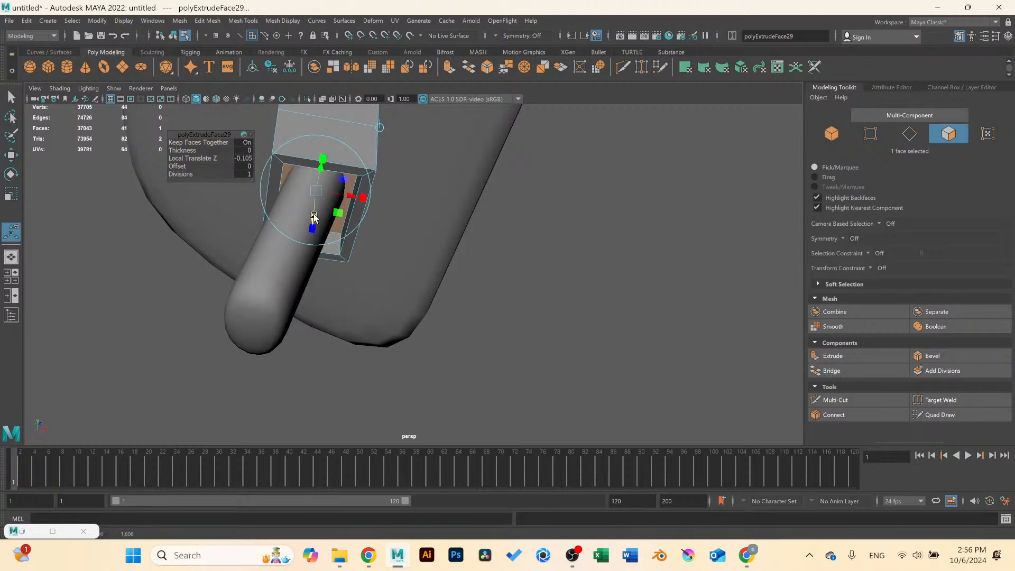
{"action": "key", "text": "Delete"}
{"action": "key", "text": "3"}
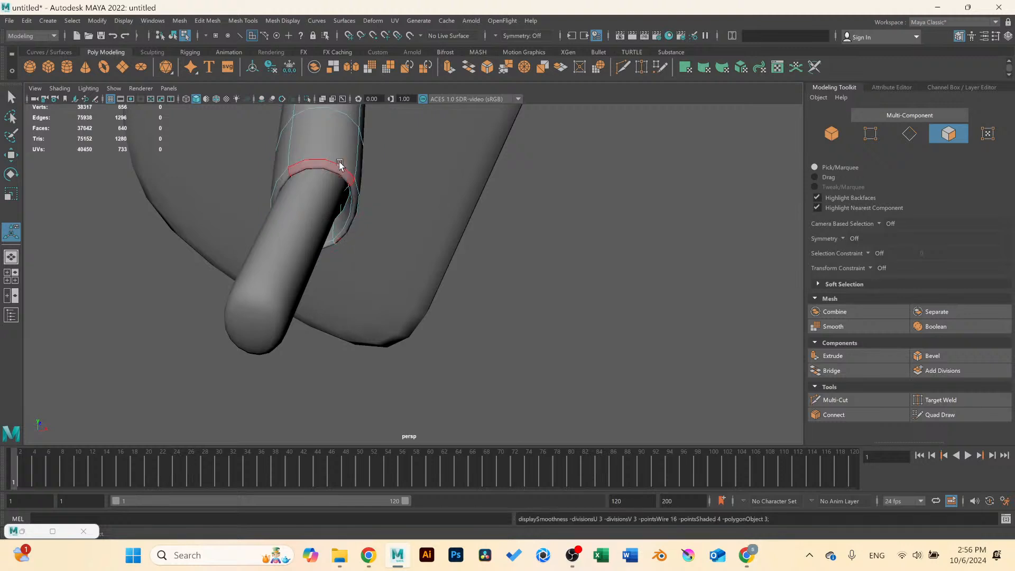
{"action": "key", "text": "1"}
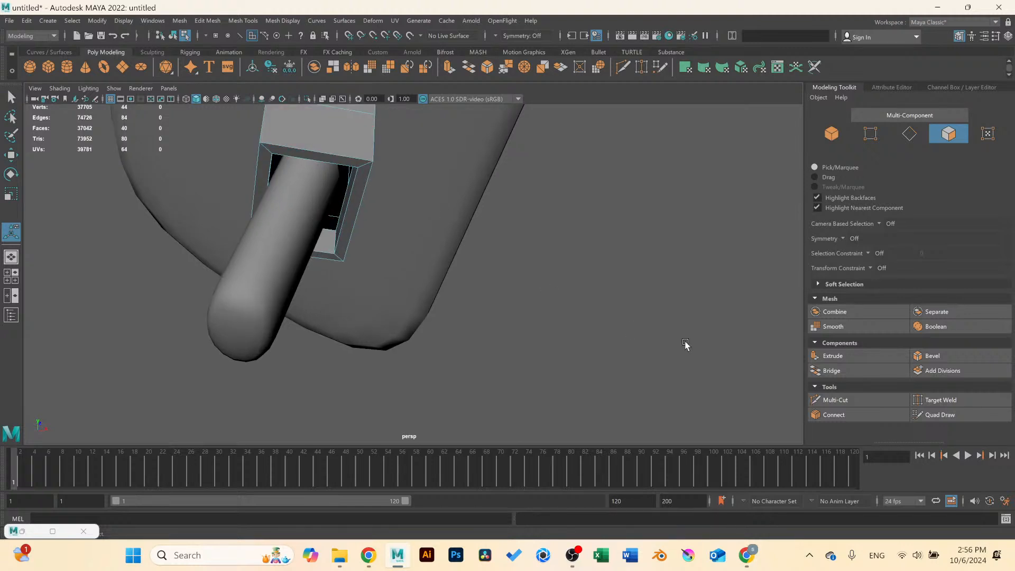
Try beveling the rim faces around the pin's bottom opening with a fraction of 0.5, then undo the bevel.
{"action": "right_click_drag", "start_coordinate": [326, 161], "coordinate": [328, 182]}
{"action": "double_click", "coordinate": [359, 186]}
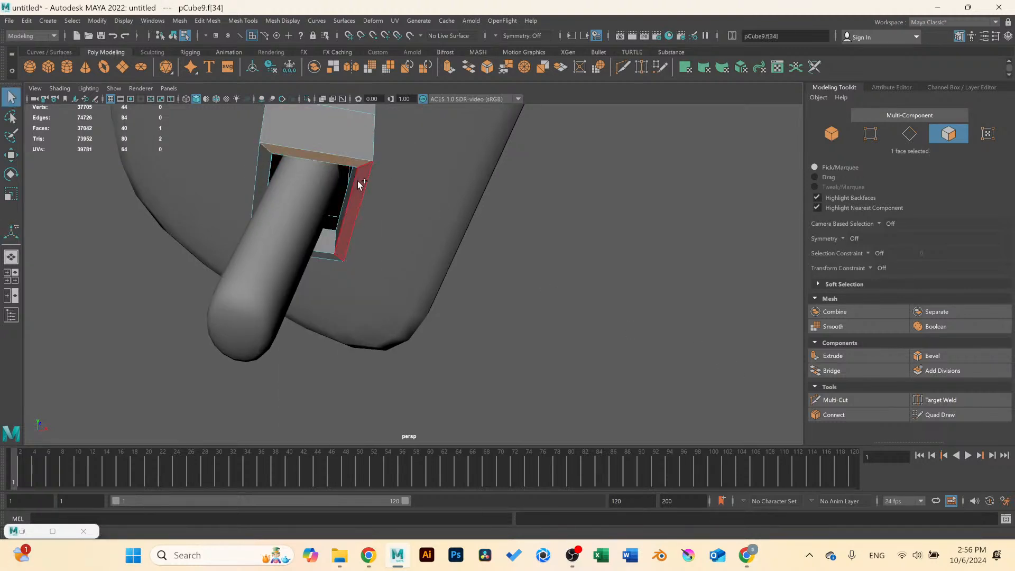
{"action": "left_click", "coordinate": [933, 355]}
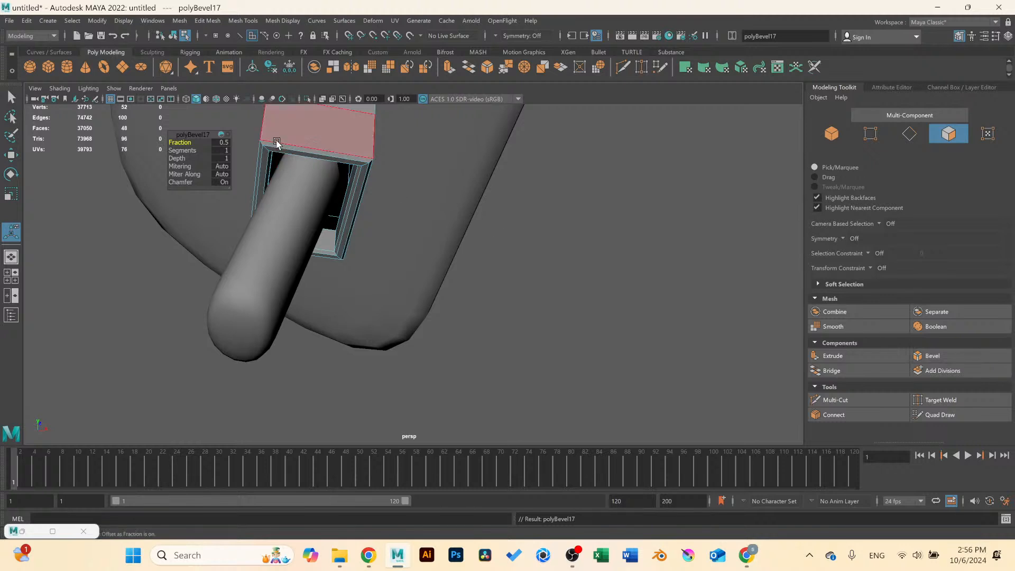
{"action": "key", "text": "3"}
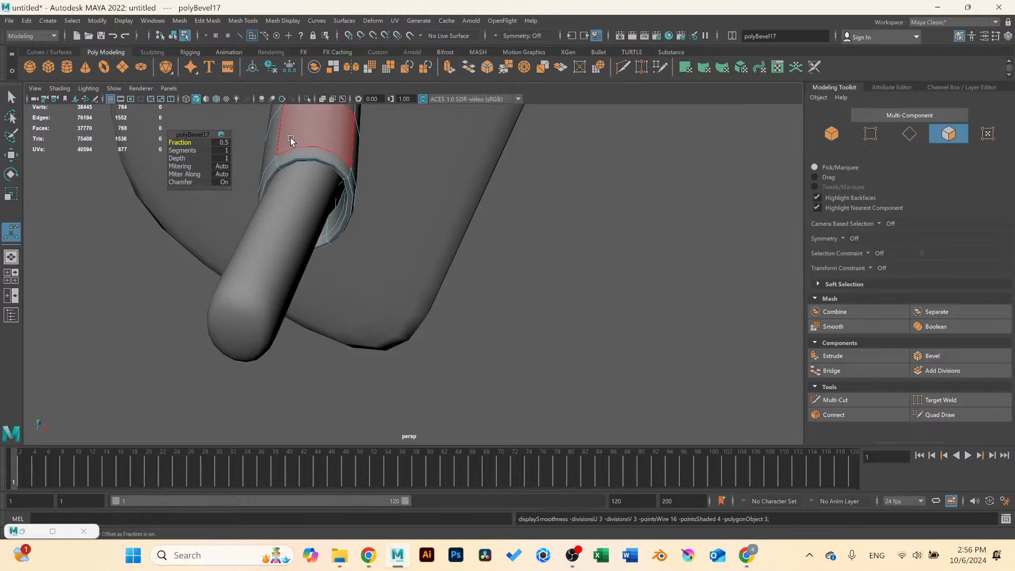
{"action": "key", "text": "1"}
{"action": "left_click_drag", "start_coordinate": [290, 139], "coordinate": [353, 170], "text": "alt"}
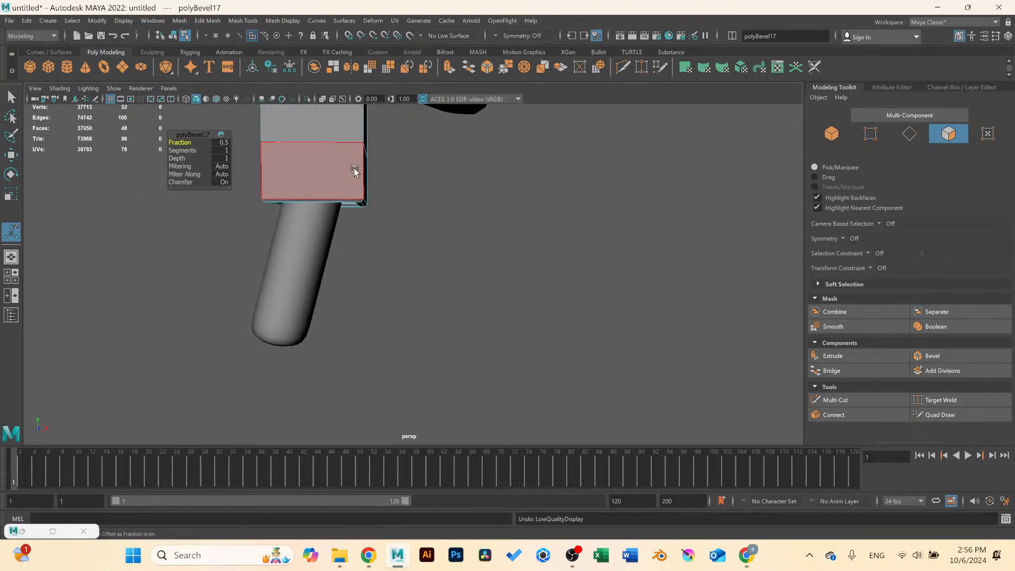
{"action": "key", "text": "ctrl+z"}
{"action": "key", "text": "ctrl+z"}
{"action": "key", "text": "ctrl+z"}
{"action": "key", "text": "ctrl+z"}
Insert an edge loop around the collared pin's outer wall just above its bottom edge with Multi-Cut and display the pin smoothed.
{"action": "left_click", "coordinate": [836, 400]}
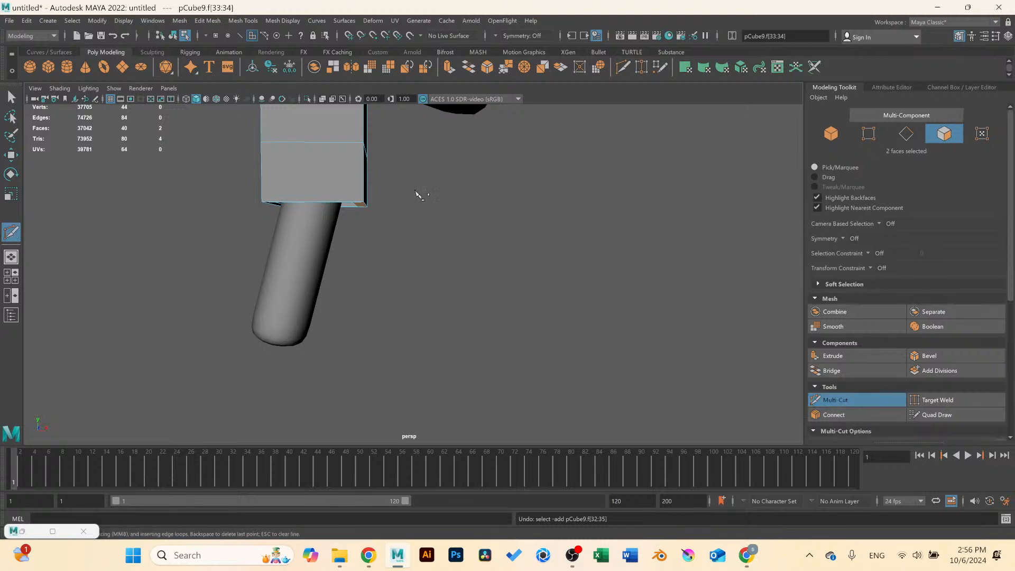
{"action": "left_click", "coordinate": [360, 190], "text": "ctrl"}
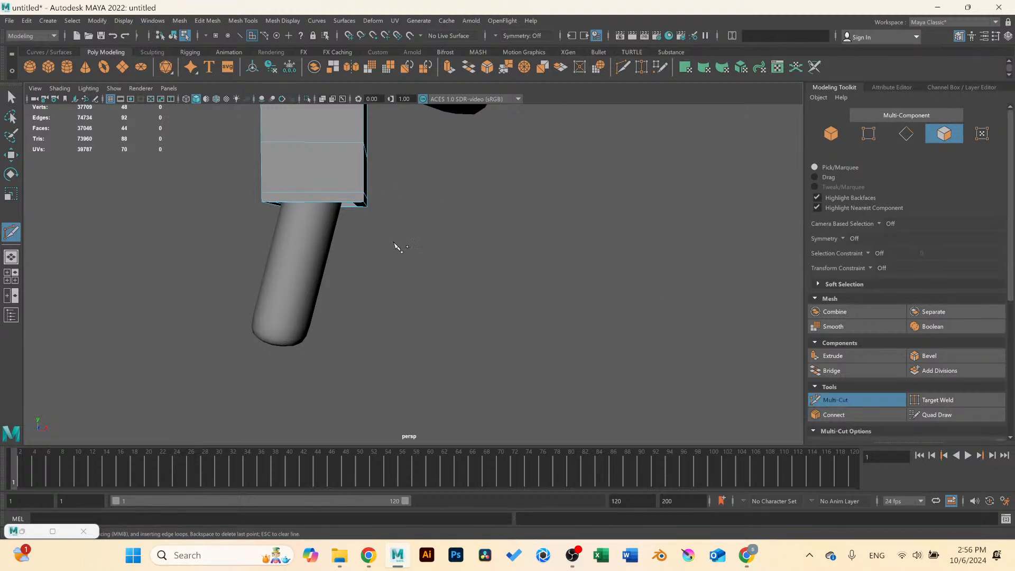
{"action": "key", "text": "3"}
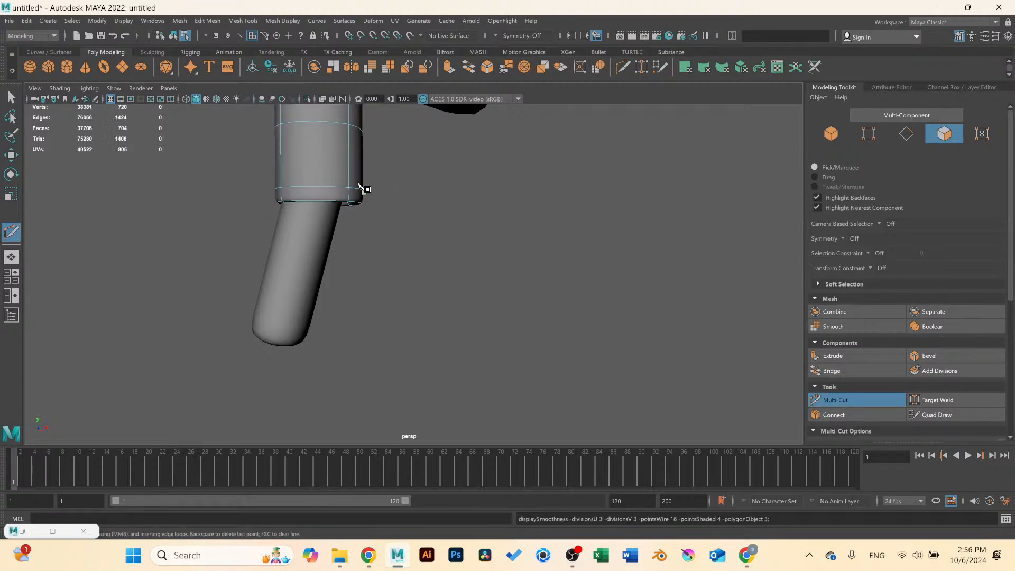
Insert an edge loop around the inner wall of the pin's bottom opening and check it in the smoothed display.
{"action": "left_click_drag", "start_coordinate": [309, 188], "coordinate": [313, 227], "text": "alt"}
{"action": "key", "text": "1"}
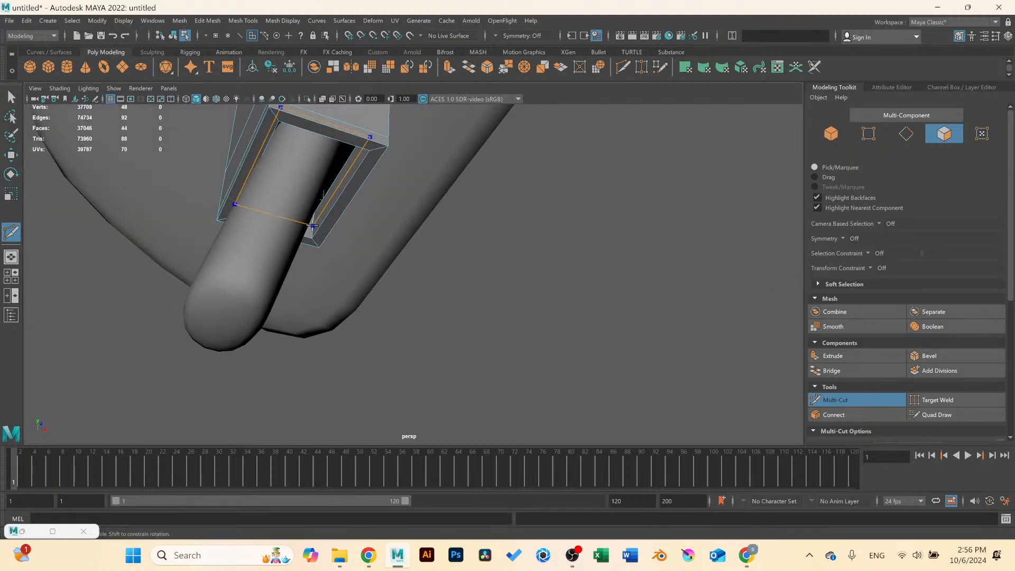
{"action": "left_click", "coordinate": [313, 227], "text": "ctrl"}
{"action": "key", "text": "3"}
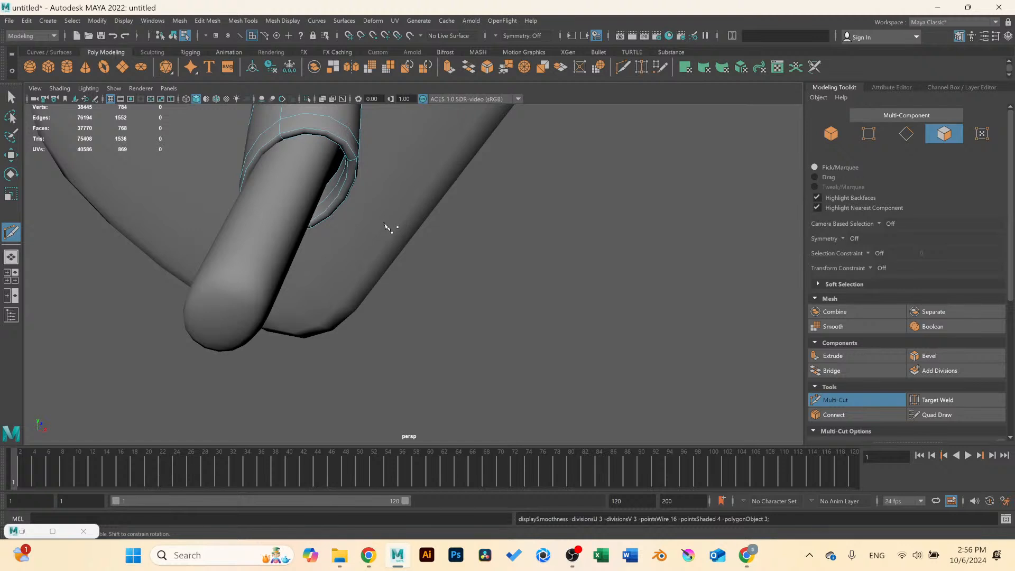
{"action": "key", "text": "1"}
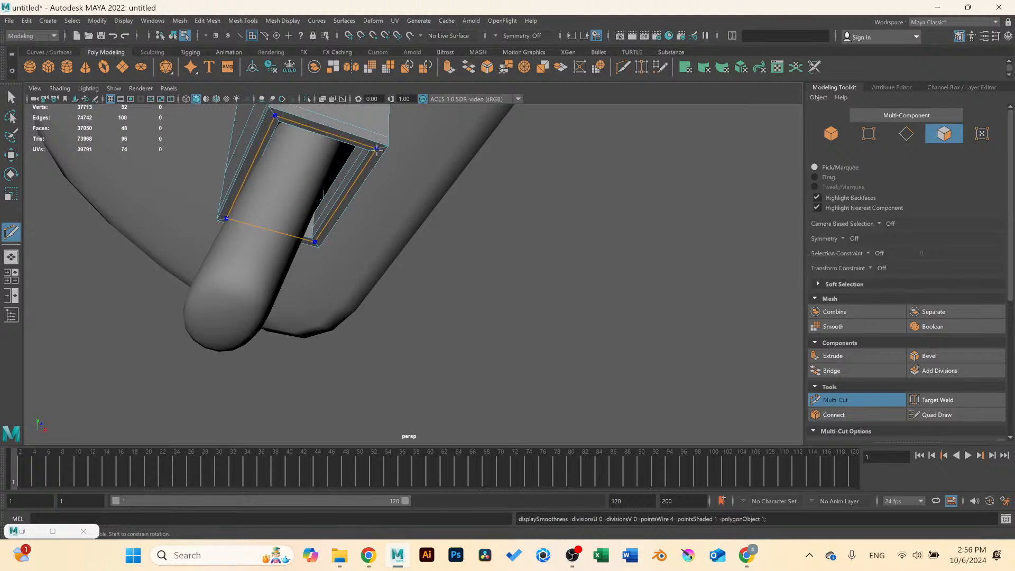
Insert an edge loop around the pin's bottom rim face near its outer edge and display the pin smoothed.
{"action": "left_click", "coordinate": [375, 149], "text": "ctrl"}
{"action": "key", "text": "ctrl+z"}
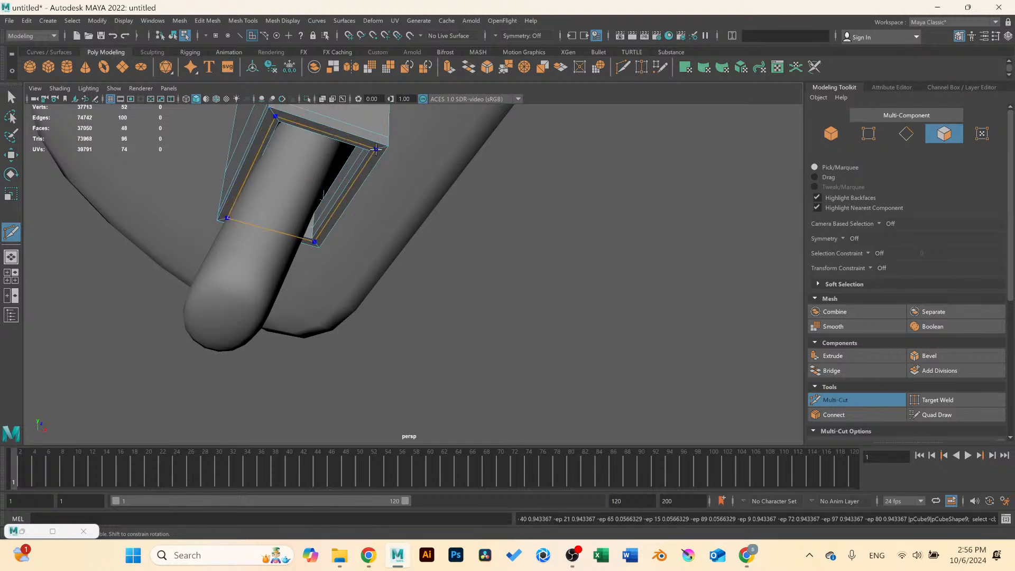
{"action": "left_click", "coordinate": [379, 149], "text": "ctrl"}
{"action": "key", "text": "3"}
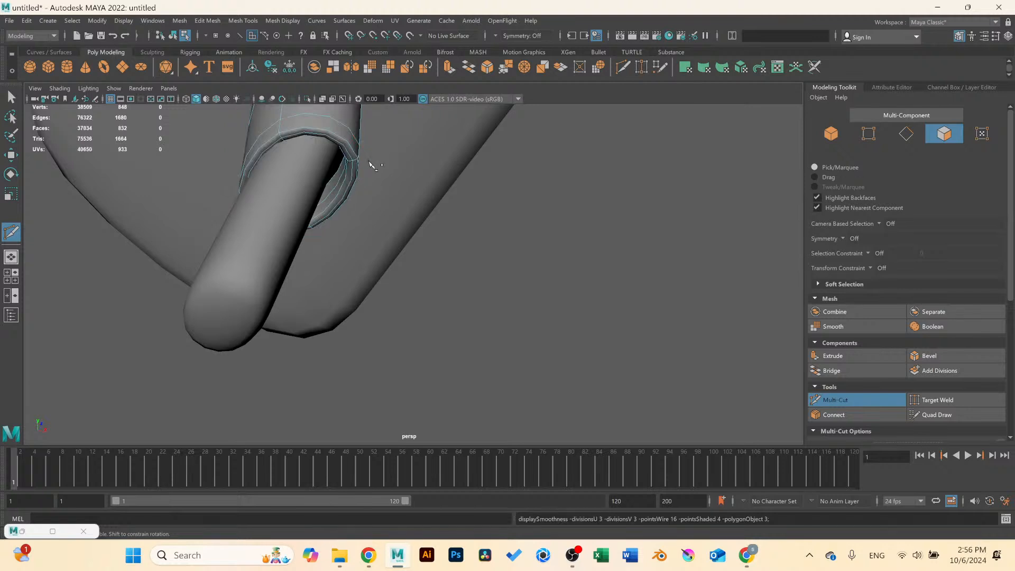
{"action": "left_click_drag", "start_coordinate": [369, 163], "coordinate": [96, 120], "text": "alt"}
Leave Multi-Cut, return to object mode and select the collared pin.
{"action": "left_click", "coordinate": [11, 97]}
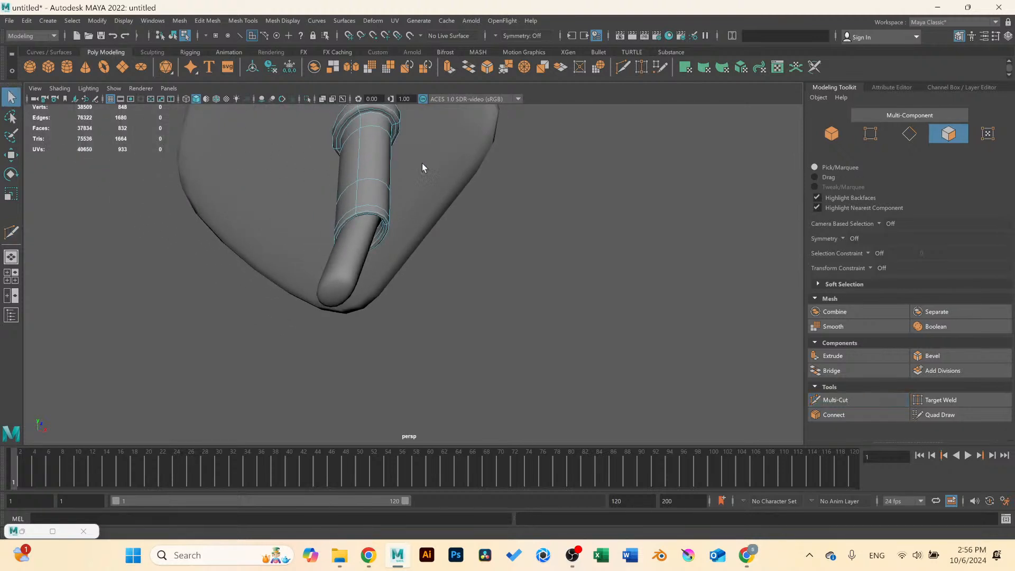
{"action": "right_click_drag", "start_coordinate": [386, 154], "coordinate": [443, 142]}
{"action": "left_click", "coordinate": [372, 236]}
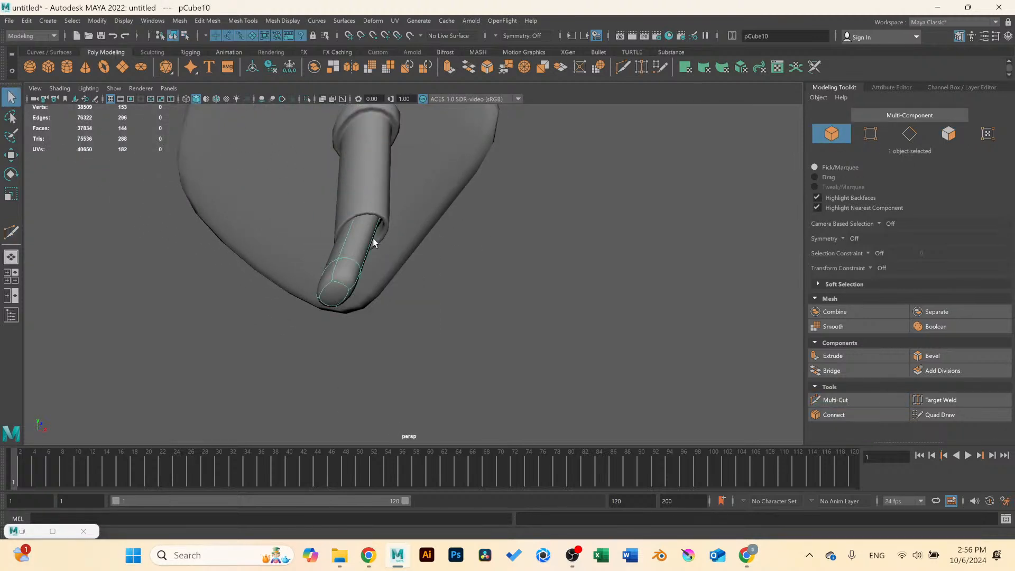
{"action": "scroll", "coordinate": [372, 237], "scroll_direction": "up", "scroll_amount": 2}
{"action": "scroll", "coordinate": [365, 238], "scroll_direction": "up", "scroll_amount": 1}
{"action": "left_click", "coordinate": [344, 153]}
{"action": "scroll", "coordinate": [349, 207], "scroll_direction": "down", "scroll_amount": 2}
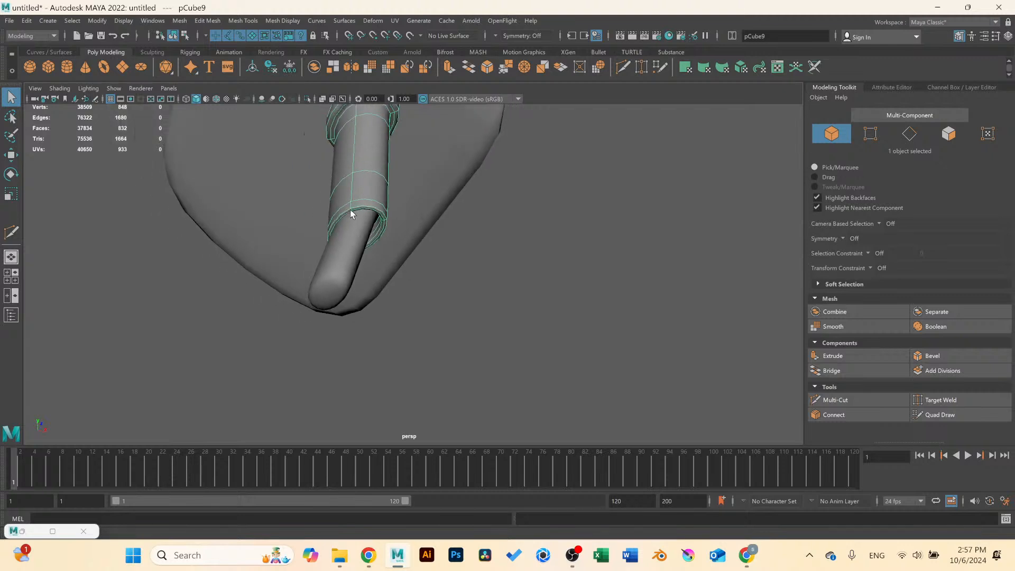
In the front view, rotate the lower cylinder closer to vertical and shift it sideways to sit centred beneath the pin.
{"action": "key", "text": "space"}
{"action": "key", "text": "space"}
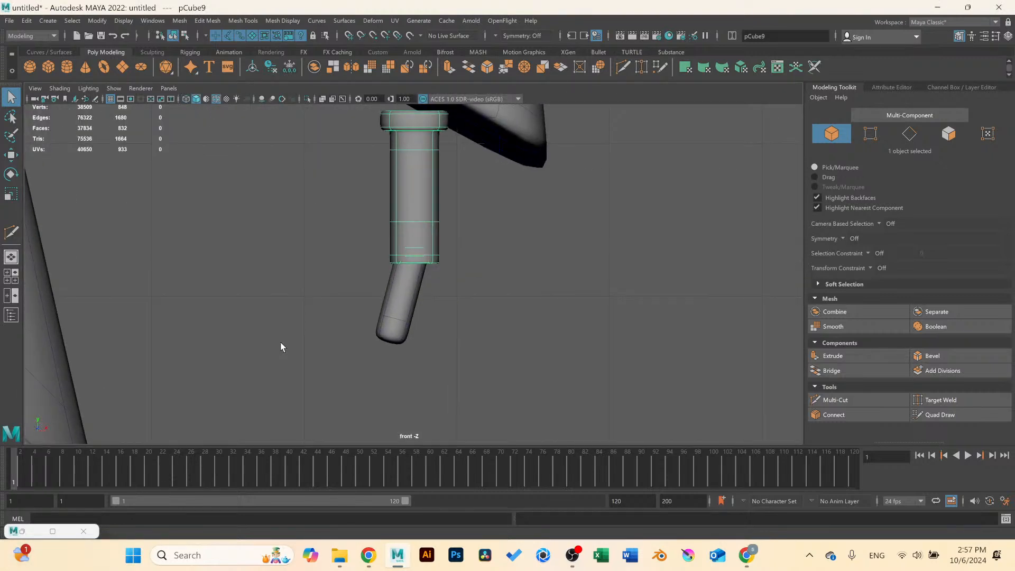
{"action": "left_click", "coordinate": [396, 300]}
{"action": "key", "text": "e"}
{"action": "left_click_drag", "start_coordinate": [437, 264], "coordinate": [444, 271]}
{"action": "key", "text": "ctrl+z"}
{"action": "left_click_drag", "start_coordinate": [439, 268], "coordinate": [454, 298]}
{"action": "key", "text": "w"}
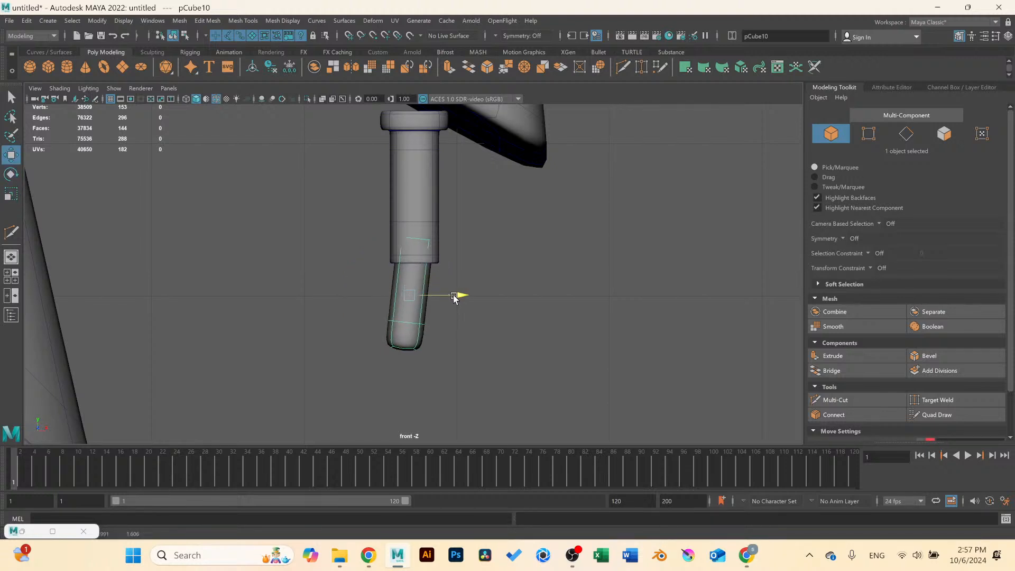
Select the collared pin and its lower cylinder, leave out the large tapered arm part, and group the two.
{"action": "key", "text": "space"}
{"action": "key", "text": "space"}
{"action": "left_click_drag", "start_coordinate": [448, 220], "coordinate": [411, 259], "text": "alt"}
{"action": "left_click", "coordinate": [479, 229]}
{"action": "scroll", "coordinate": [472, 227], "scroll_direction": "down", "scroll_amount": 8}
{"action": "left_click_drag", "start_coordinate": [363, 237], "coordinate": [413, 293]}
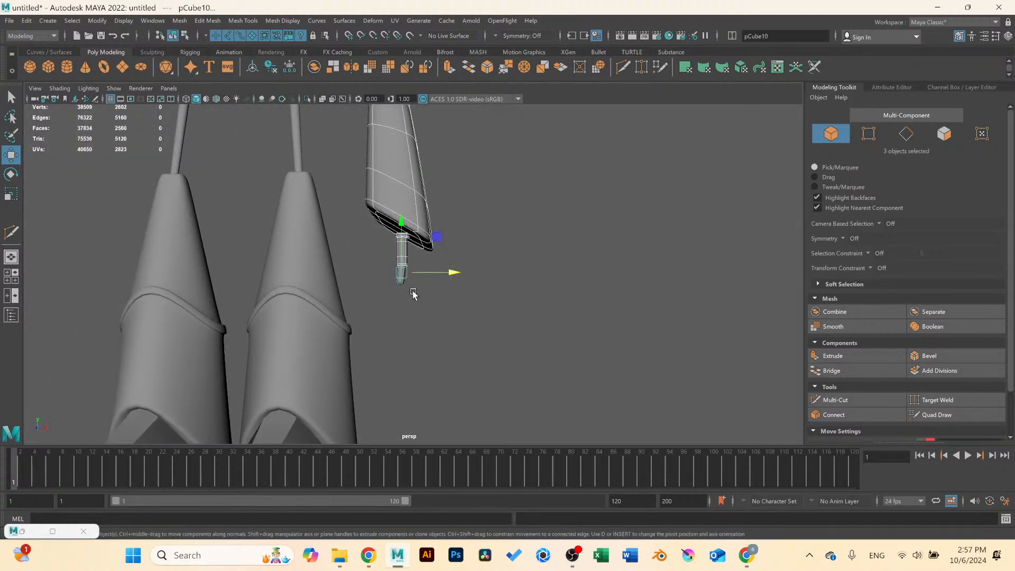
{"action": "left_click_drag", "start_coordinate": [413, 158], "coordinate": [452, 197], "text": "ctrl"}
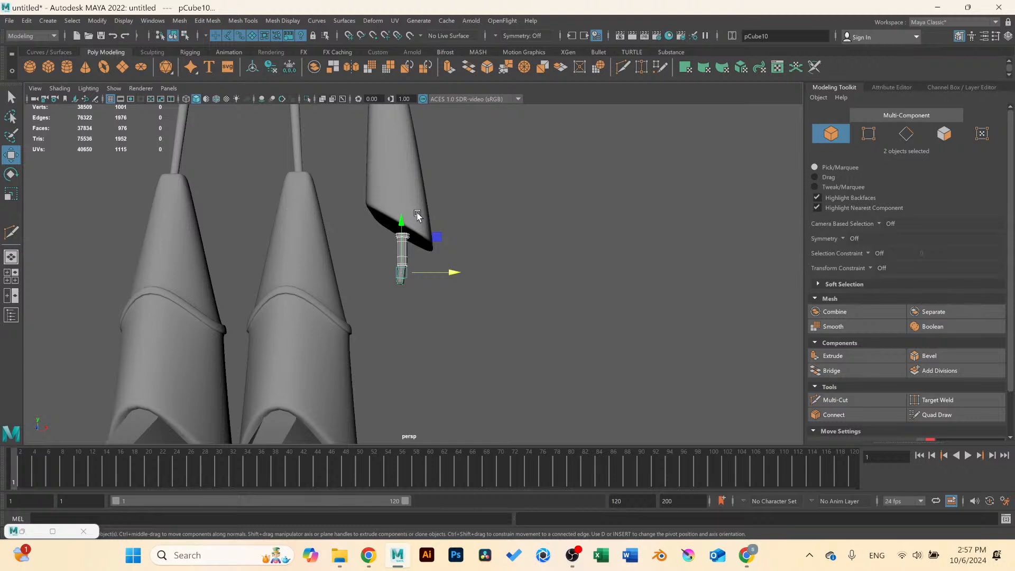
{"action": "scroll", "coordinate": [382, 292], "scroll_direction": "up", "scroll_amount": 2}
{"action": "left_click_drag", "start_coordinate": [356, 222], "coordinate": [430, 319]}
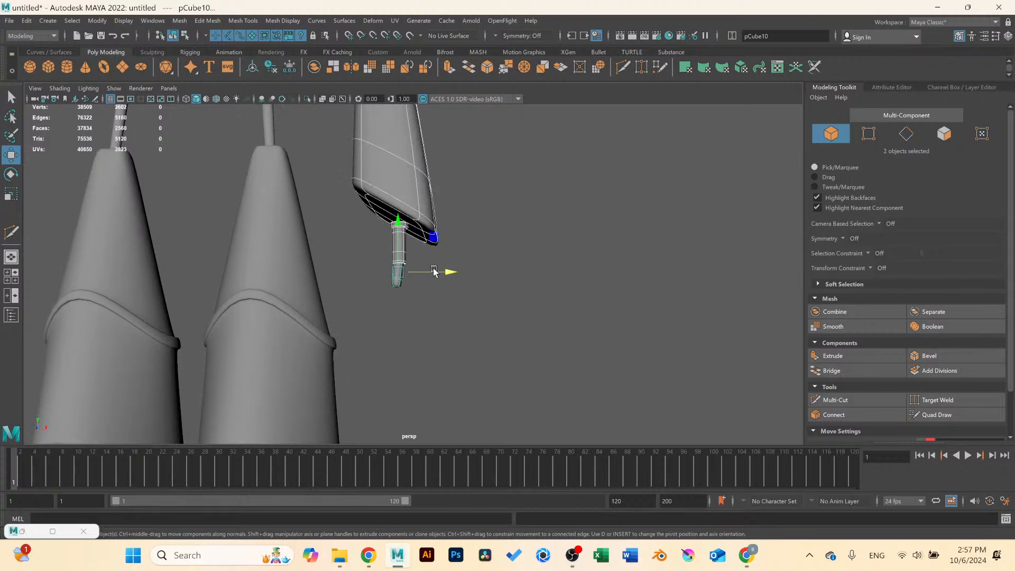
{"action": "left_click", "coordinate": [382, 159], "text": "ctrl"}
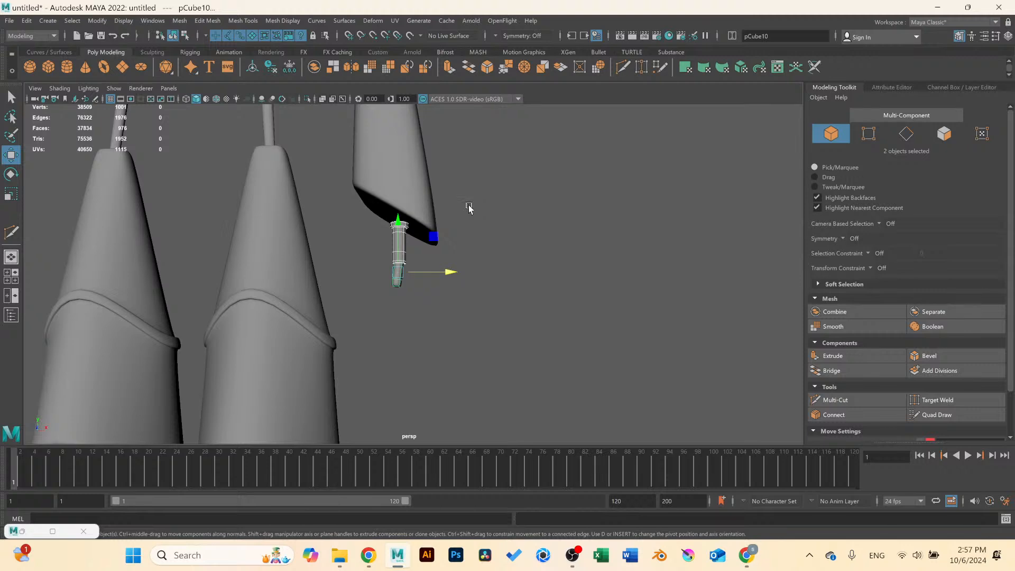
{"action": "key", "text": "ctrl+g"}
In the front view, rotate the pin group about 25° clockwise and move it up against the arm's slanted bottom.
{"action": "key", "text": "space"}
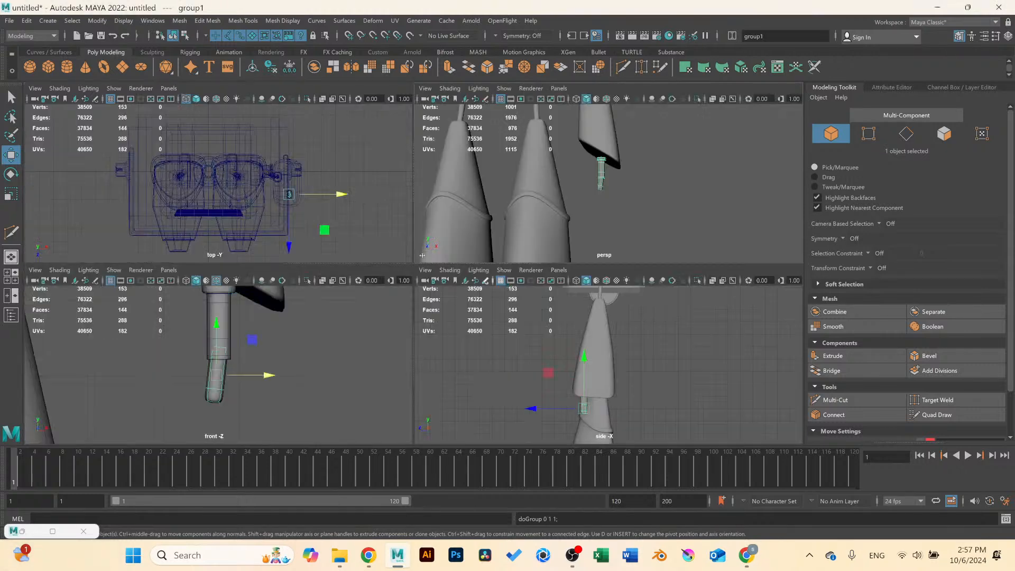
{"action": "key", "text": "space"}
{"action": "scroll", "coordinate": [341, 269], "scroll_direction": "down", "scroll_amount": 2}
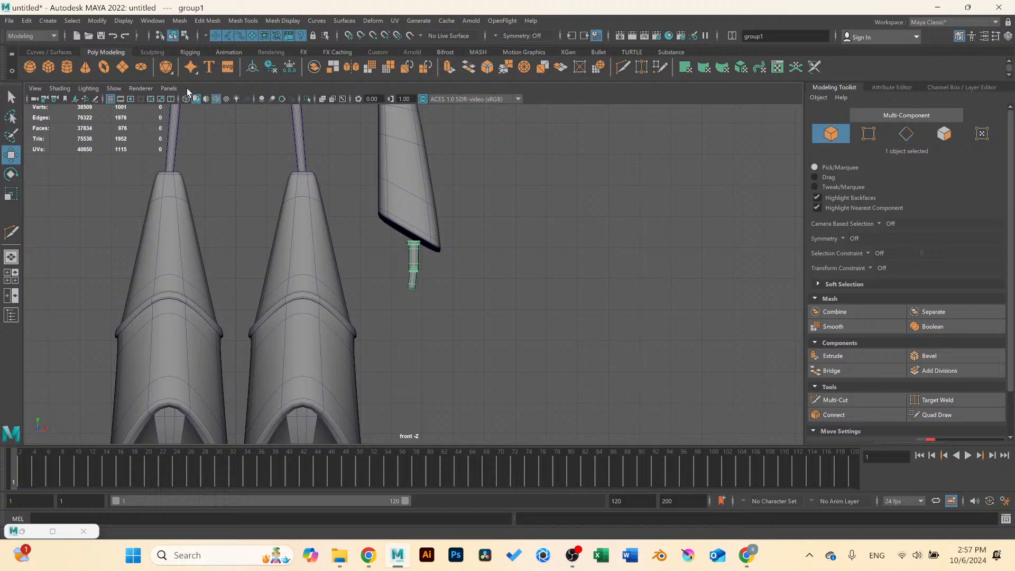
{"action": "left_click", "coordinate": [252, 71]}
{"action": "scroll", "coordinate": [434, 245], "scroll_direction": "up", "scroll_amount": 2}
{"action": "key", "text": "e"}
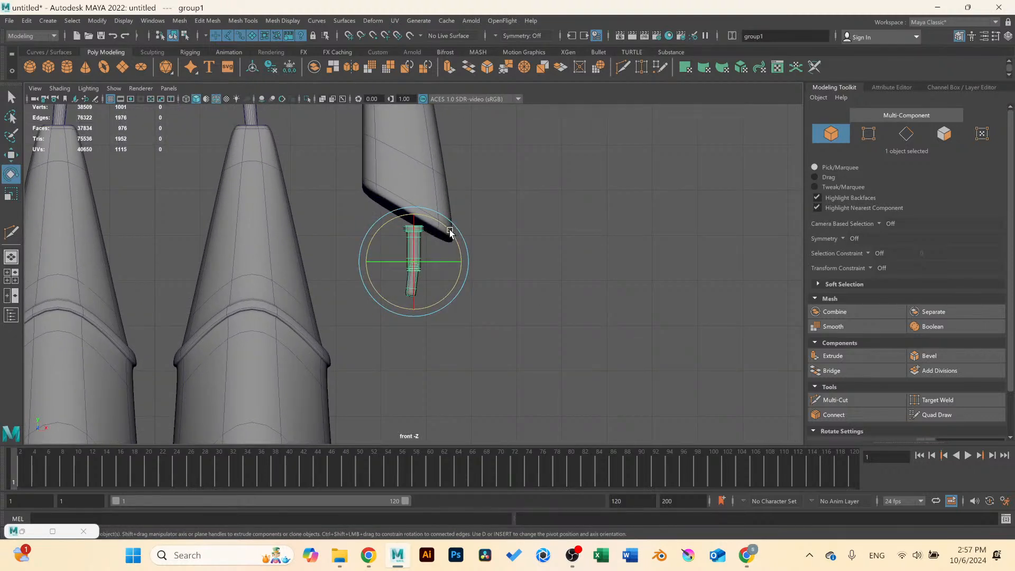
{"action": "mouse_move", "coordinate": [450, 232]}
{"action": "left_mouse_down"}
{"action": "mouse_move", "coordinate": [467, 256]}
{"action": "mouse_move", "coordinate": [433, 211]}
{"action": "mouse_move", "coordinate": [439, 226]}
{"action": "left_mouse_up"}
{"action": "key", "text": "w"}
{"action": "key", "text": "e"}
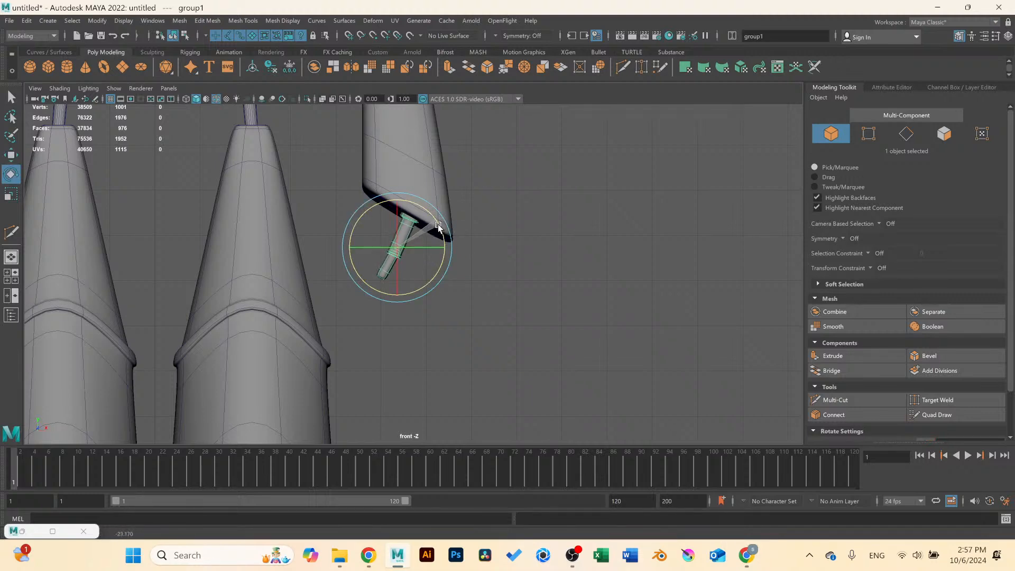
Examine the tilted pin's placement beneath the arm in the front and perspective views.
{"action": "left_click", "coordinate": [552, 224]}
{"action": "key", "text": "space"}
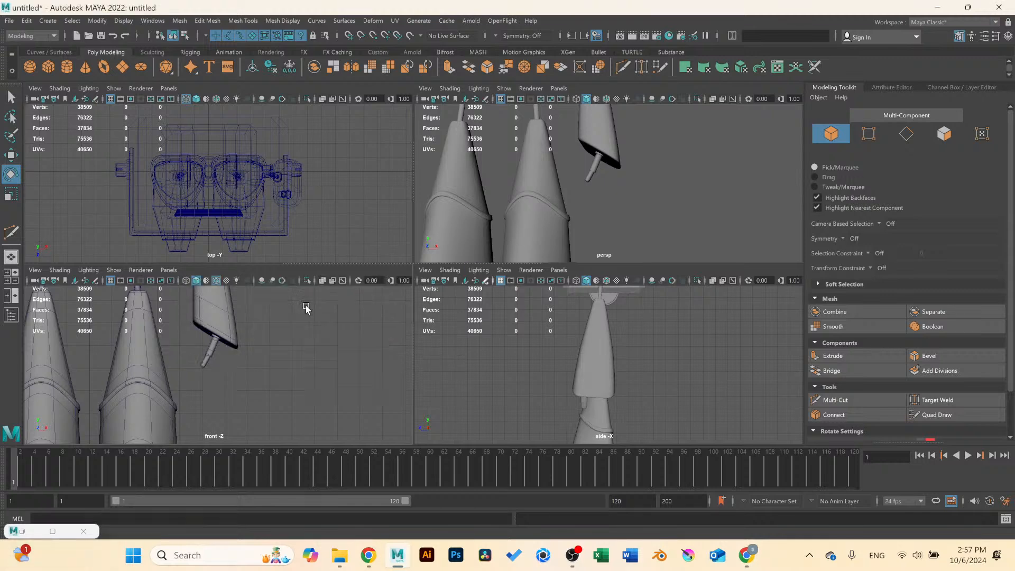
{"action": "key", "text": "space"}
{"action": "scroll", "coordinate": [362, 261], "scroll_direction": "down", "scroll_amount": 8}
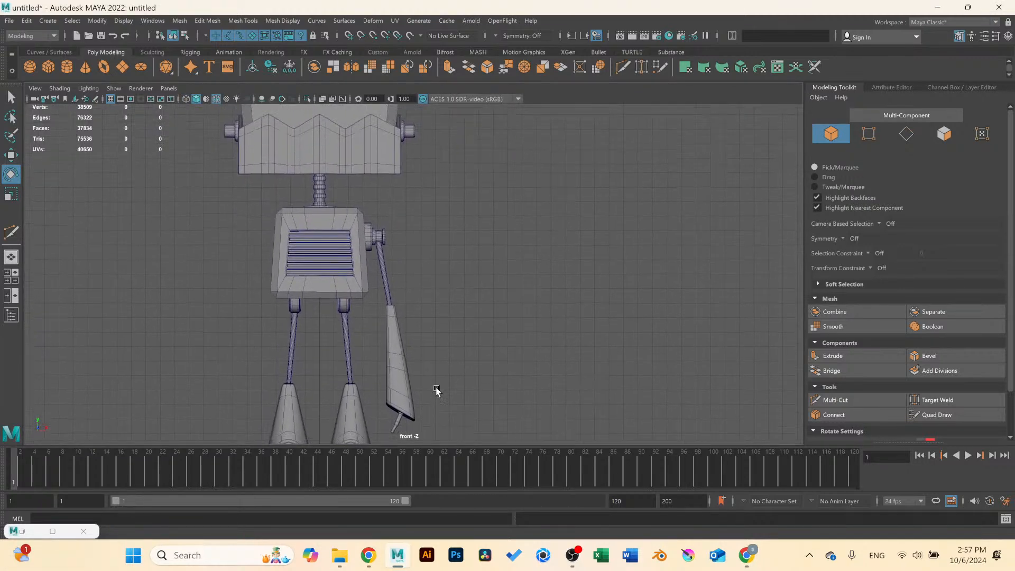
{"action": "scroll", "coordinate": [421, 220], "scroll_direction": "up", "scroll_amount": 6}
{"action": "key", "text": "space"}
{"action": "key", "text": "space"}
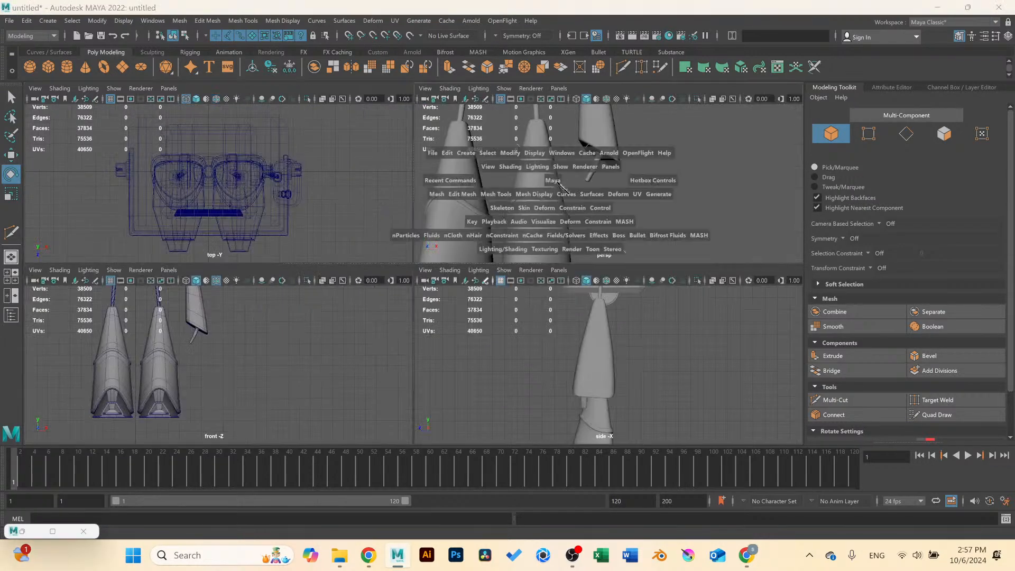
{"action": "scroll", "coordinate": [413, 249], "scroll_direction": "up", "scroll_amount": 3}
{"action": "left_click_drag", "start_coordinate": [413, 249], "coordinate": [471, 264], "text": "alt"}
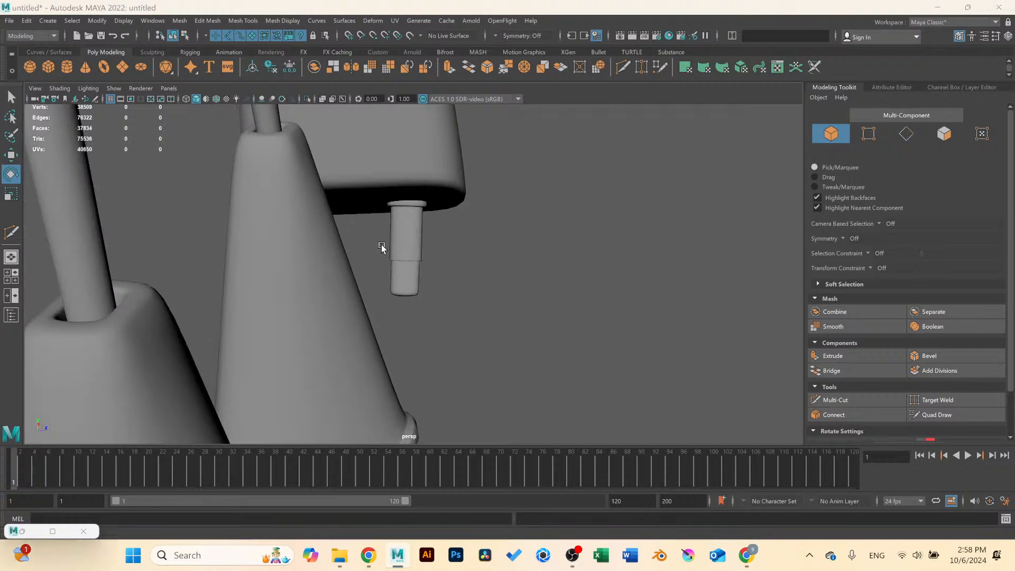
Try rotating only the lower cylinder in the side view, then undo the rotation.
{"action": "key", "text": "space"}
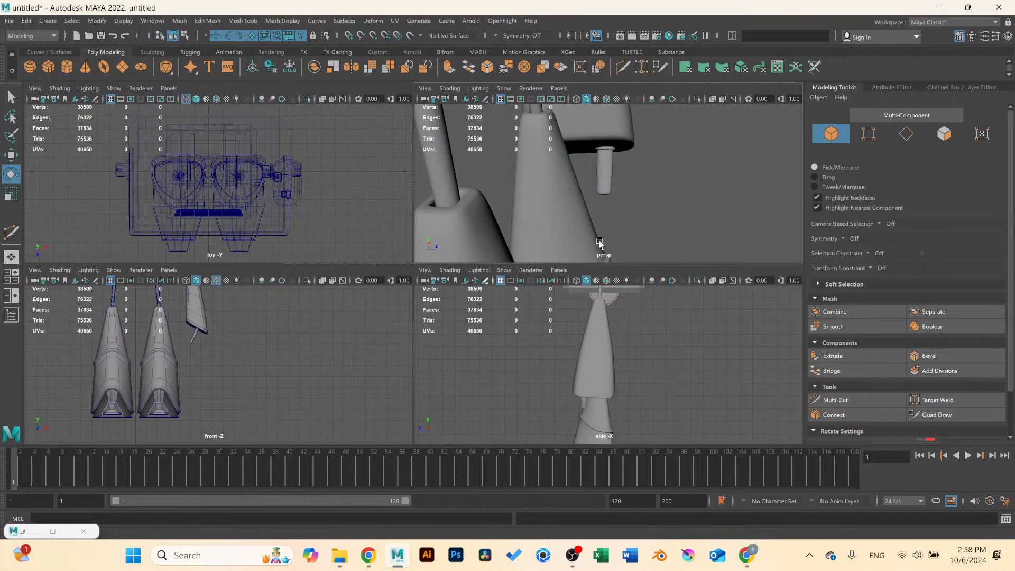
{"action": "key", "text": "space"}
{"action": "scroll", "coordinate": [491, 269], "scroll_direction": "down", "scroll_amount": 2}
{"action": "middle_click_drag", "start_coordinate": [434, 239], "coordinate": [451, 205], "text": "alt"}
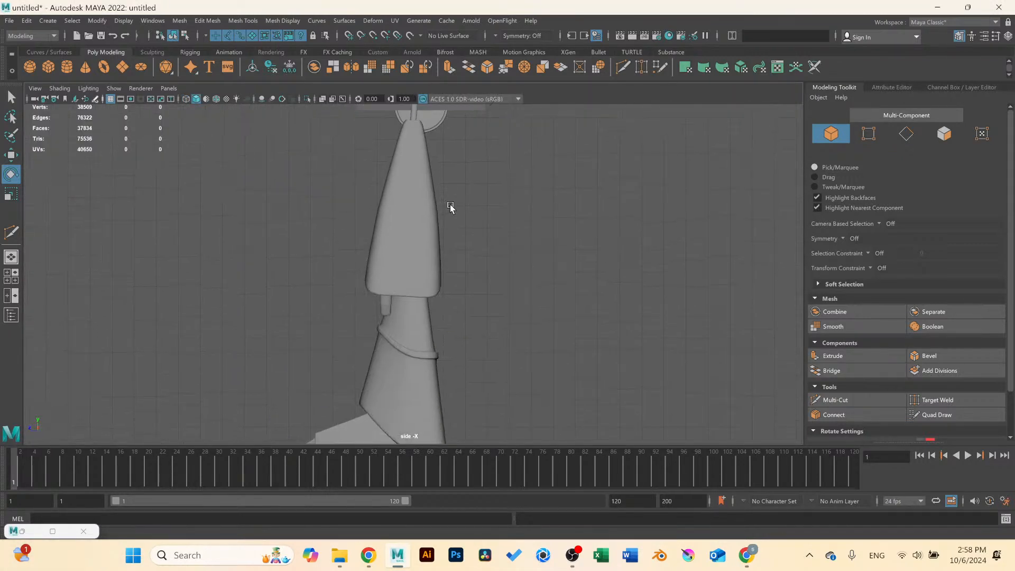
{"action": "scroll", "coordinate": [408, 266], "scroll_direction": "up", "scroll_amount": 3}
{"action": "scroll", "coordinate": [402, 331], "scroll_direction": "up", "scroll_amount": 2}
{"action": "left_click", "coordinate": [368, 321]}
{"action": "scroll", "coordinate": [368, 321], "scroll_direction": "up", "scroll_amount": 3}
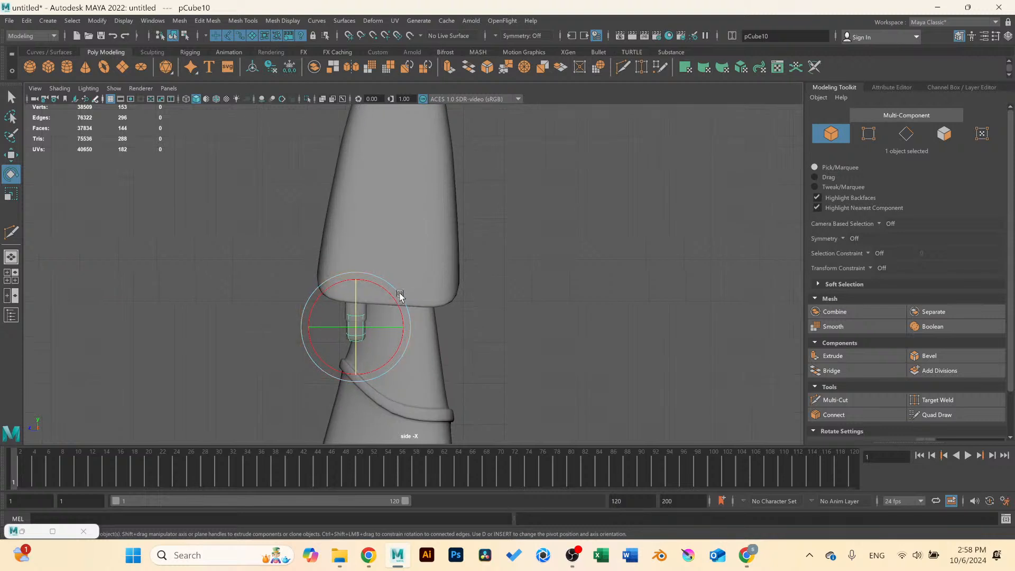
{"action": "left_click_drag", "start_coordinate": [390, 296], "coordinate": [396, 304]}
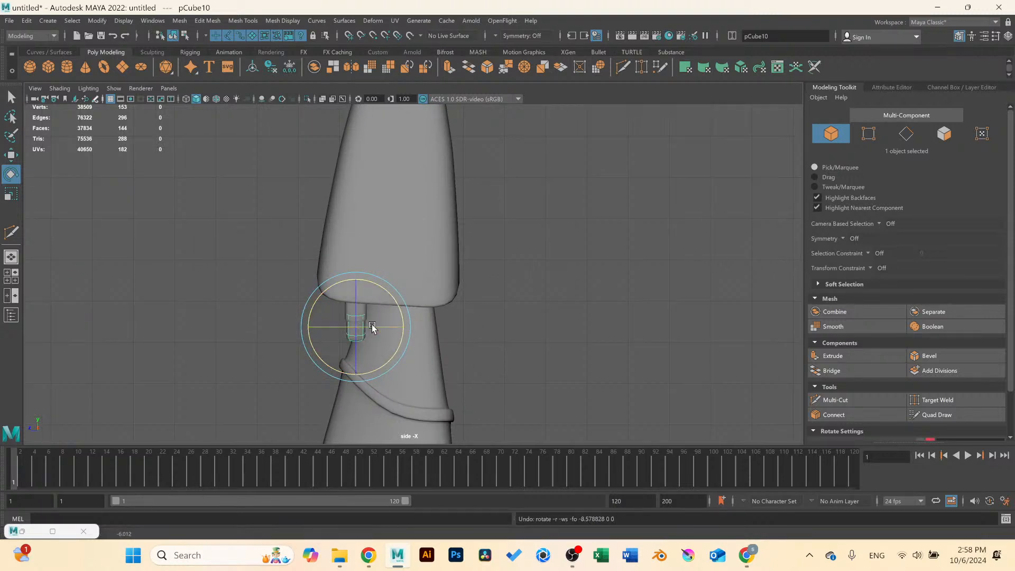
{"action": "key", "text": "ctrl+z"}
Open the Outliner and select the group holding the pin and its lower cylinder.
{"action": "left_click", "coordinate": [152, 20]}
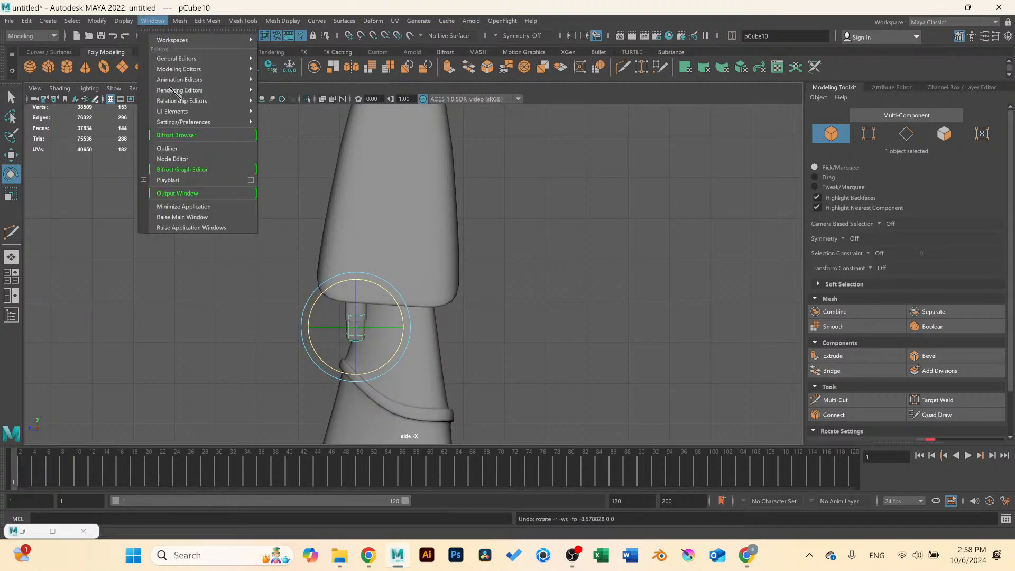
{"action": "left_click", "coordinate": [168, 148]}
{"action": "left_click", "coordinate": [83, 304]}
{"action": "middle_click_drag", "start_coordinate": [388, 299], "coordinate": [435, 260], "text": "alt"}
{"action": "scroll", "coordinate": [435, 262], "scroll_direction": "up", "scroll_amount": 5}
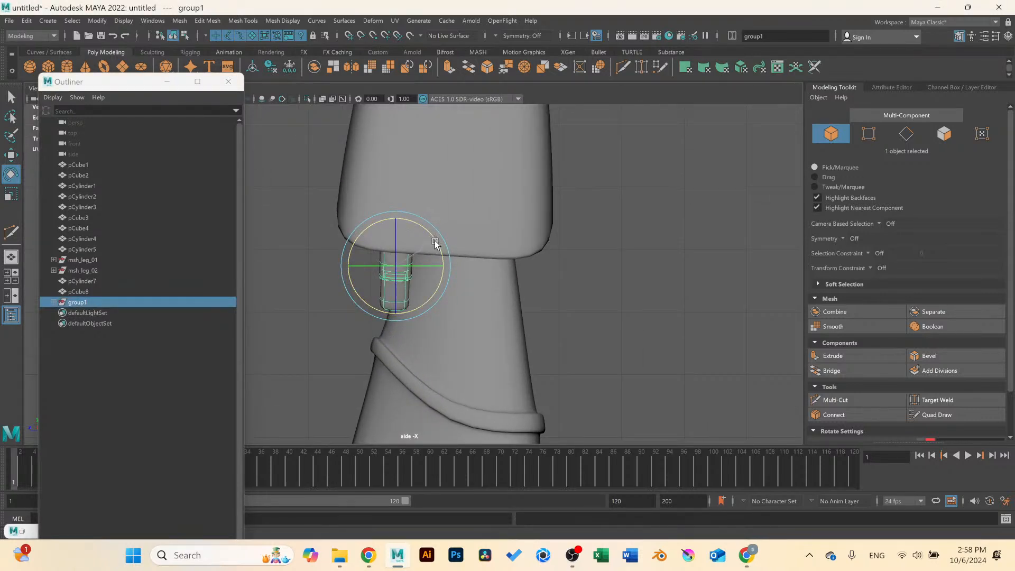
Try rotating the individually selected pin and lower cylinder in the side view, undo it, and reselect their group in the Outliner.
{"action": "left_click", "coordinate": [381, 291]}
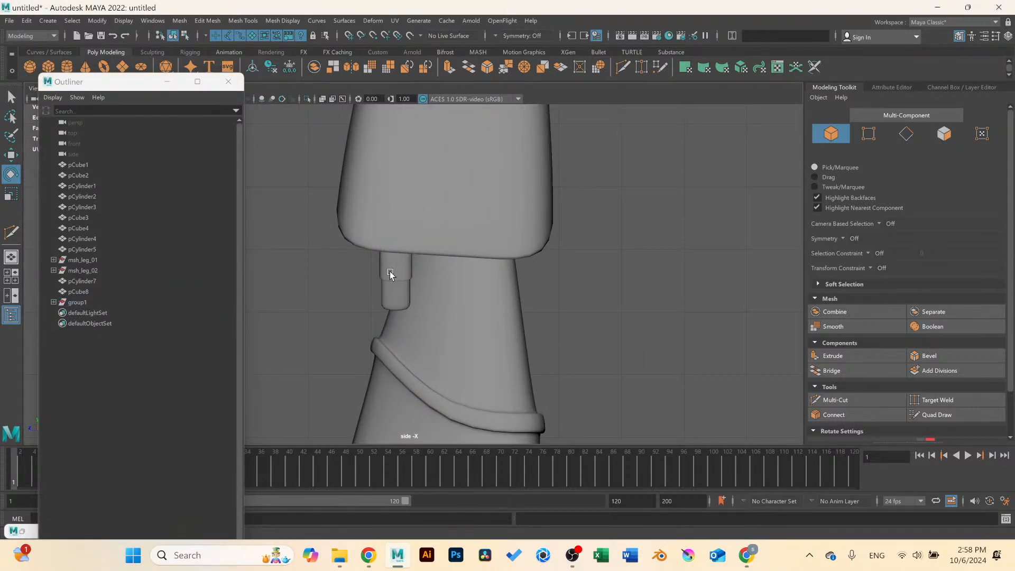
{"action": "left_click", "coordinate": [390, 273]}
{"action": "key", "text": "q"}
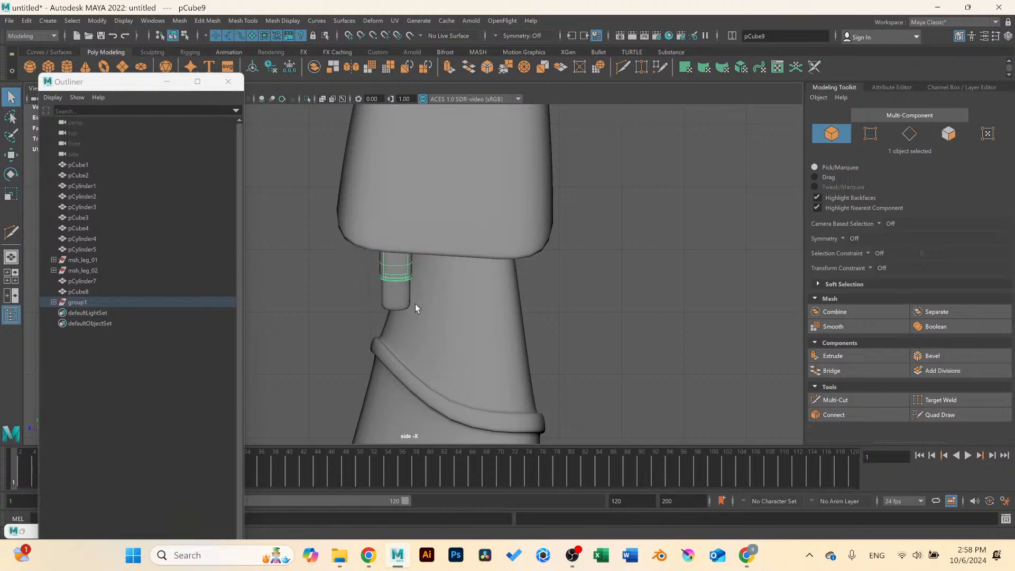
{"action": "key", "text": "e"}
{"action": "mouse_move", "coordinate": [426, 265]}
{"action": "left_mouse_down"}
{"action": "mouse_move", "coordinate": [449, 277]}
{"action": "mouse_move", "coordinate": [423, 265]}
{"action": "left_mouse_up"}
{"action": "key", "text": "ctrl+z"}
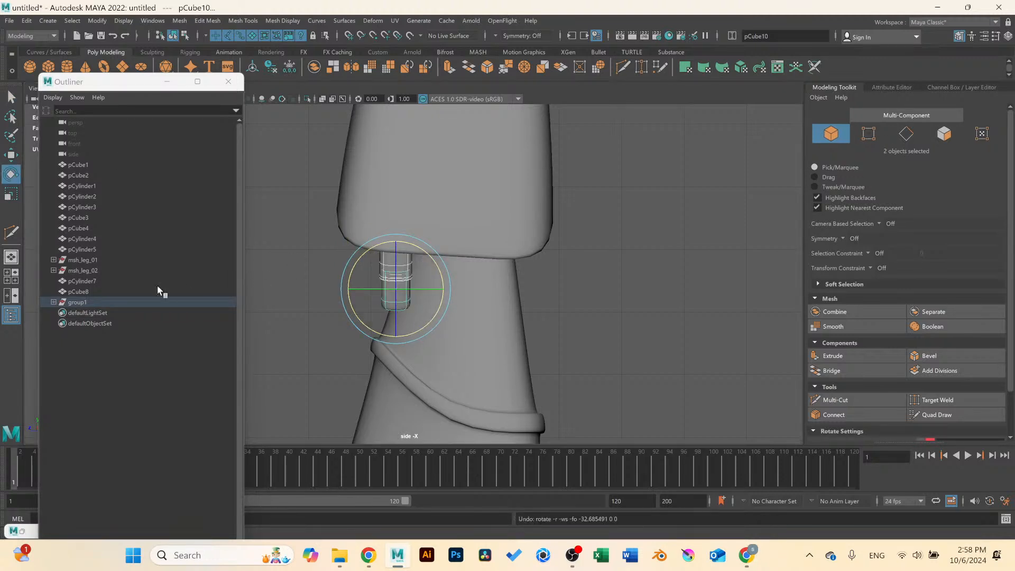
{"action": "left_click", "coordinate": [82, 303]}
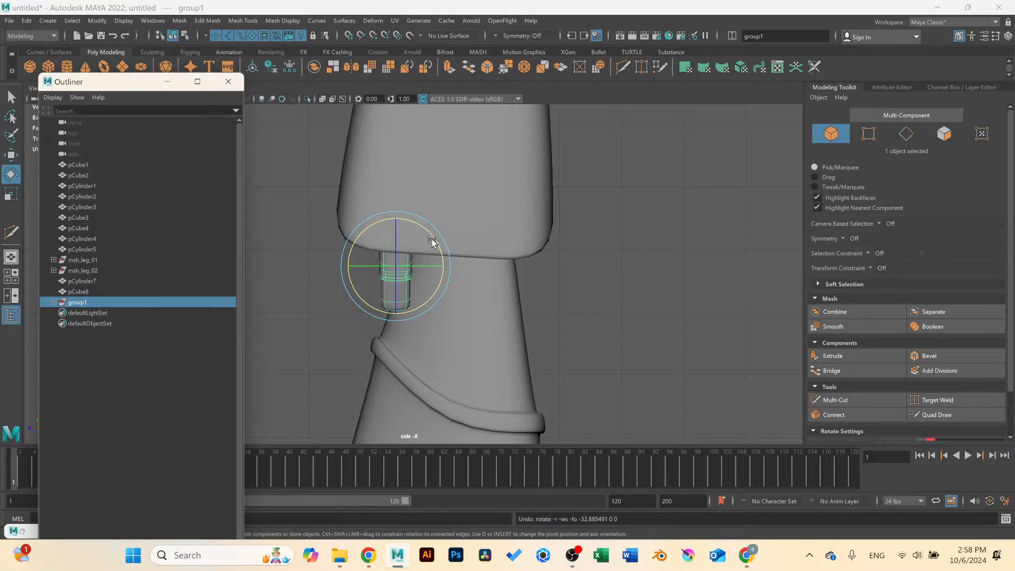
Tilt the finger group slightly in the side view and move it closer to the arm's front edge.
{"action": "left_click_drag", "start_coordinate": [433, 240], "coordinate": [437, 247]}
{"action": "key", "text": "w"}
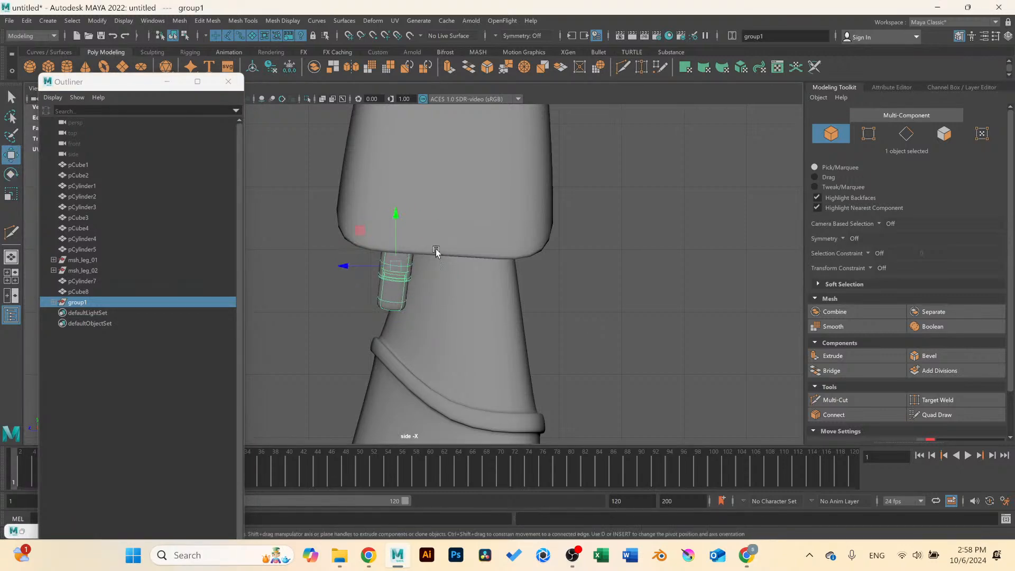
{"action": "left_click_drag", "start_coordinate": [356, 241], "coordinate": [342, 239]}
{"action": "key", "text": "space"}
{"action": "key", "text": "space"}
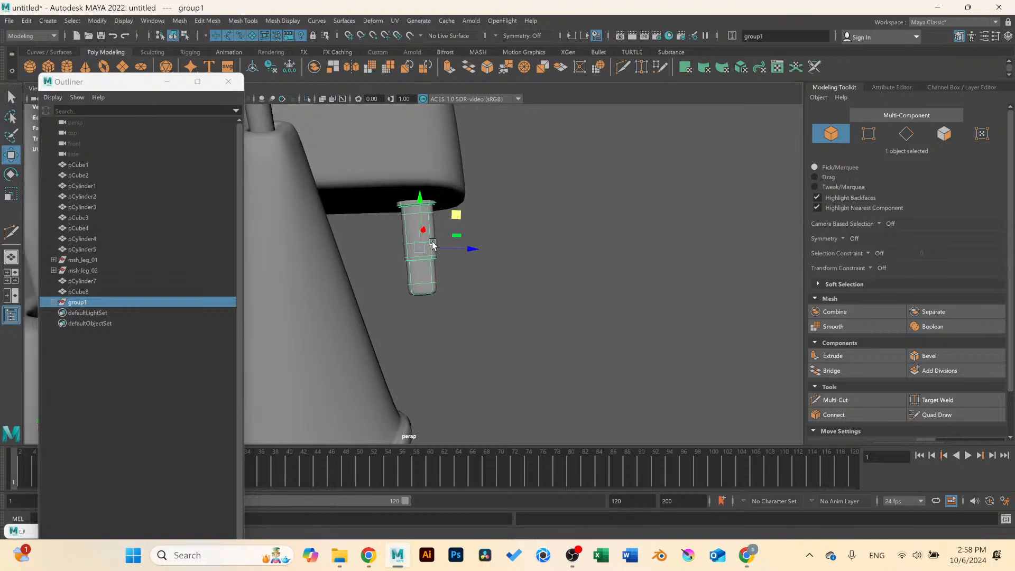
{"action": "key", "text": "e"}
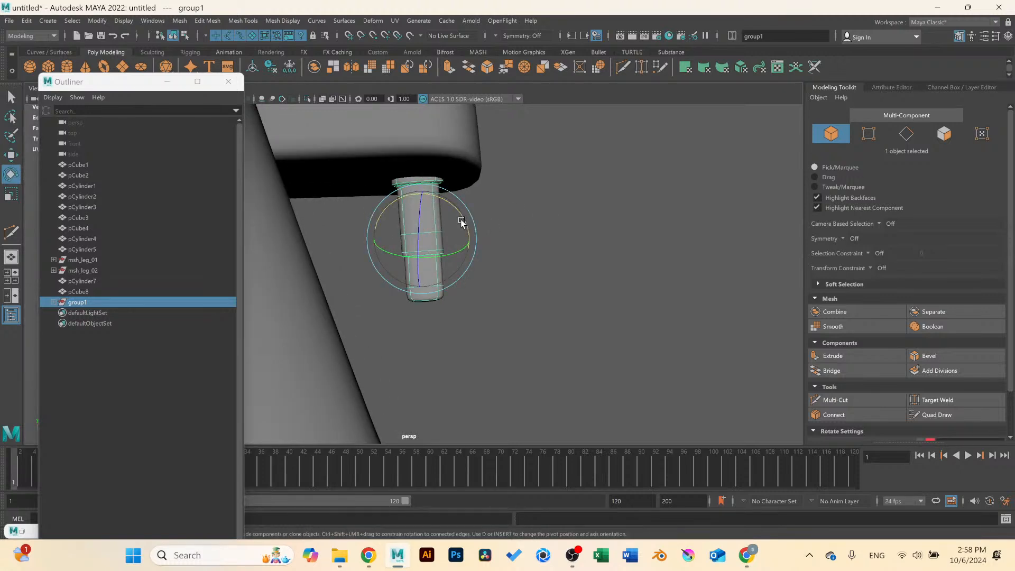
{"action": "left_click_drag", "start_coordinate": [466, 223], "coordinate": [456, 242], "text": "alt"}
{"action": "left_click", "coordinate": [480, 233]}
{"action": "scroll", "coordinate": [480, 233], "scroll_direction": "down", "scroll_amount": 3}
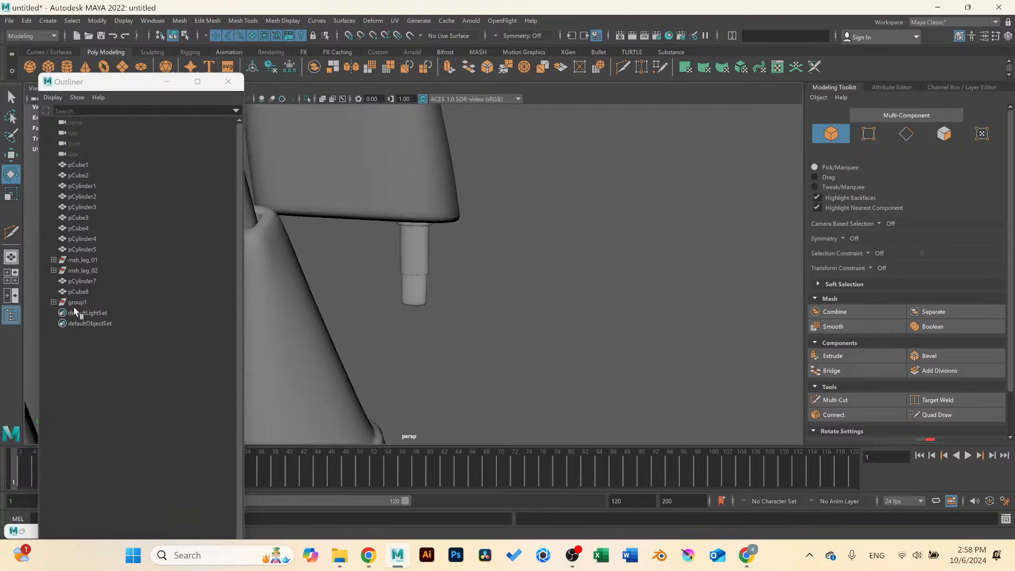
Duplicate the finger group and space three copies evenly along the arm's lower edge, making a row of four fingers.
{"action": "left_click", "coordinate": [74, 303]}
{"action": "key", "text": "space"}
{"action": "key", "text": "space"}
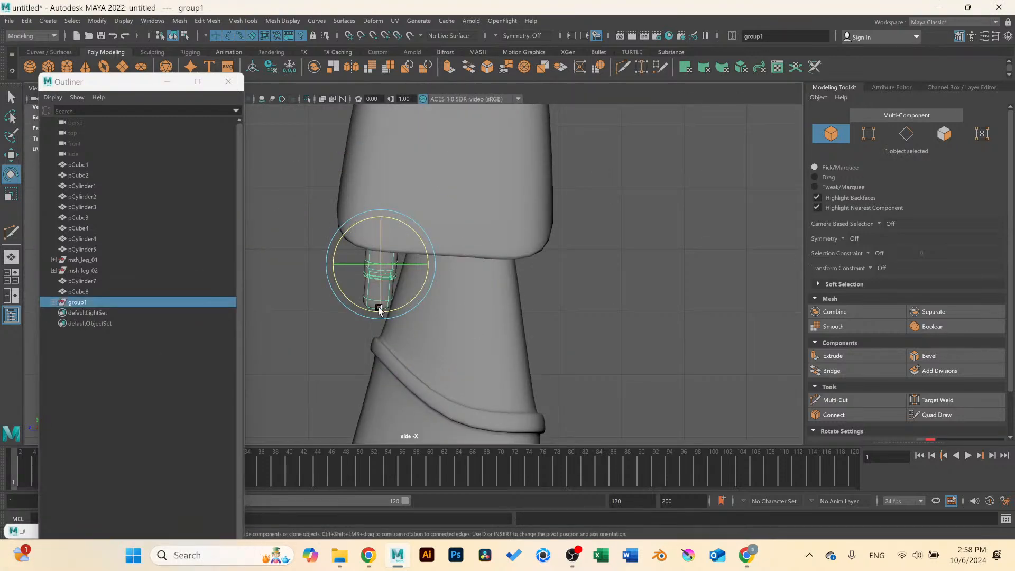
{"action": "key", "text": "ctrl+g"}
{"action": "key", "text": "w"}
{"action": "key", "text": "4"}
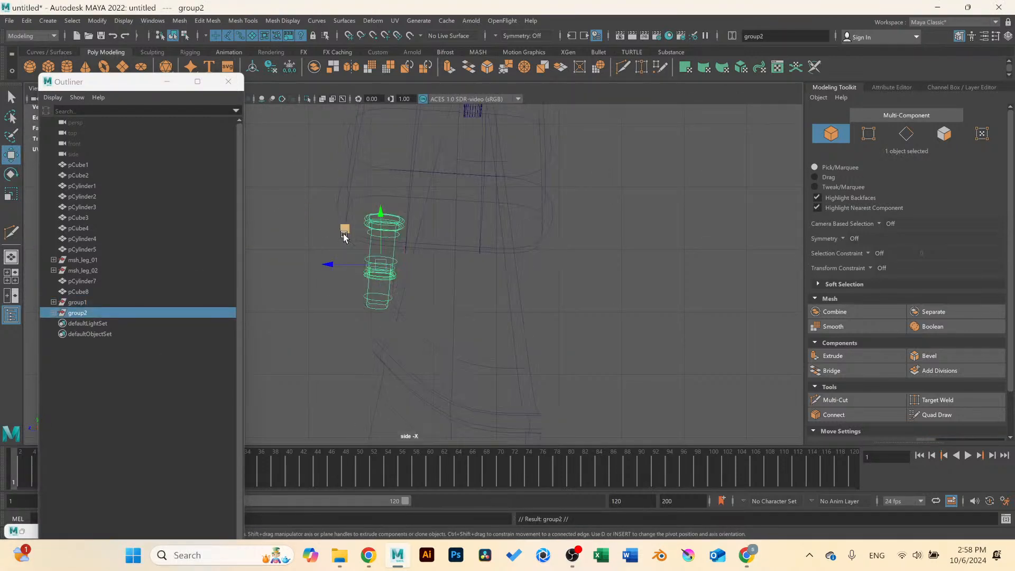
{"action": "left_click_drag", "start_coordinate": [345, 232], "coordinate": [394, 238]}
{"action": "key", "text": "shift+d"}
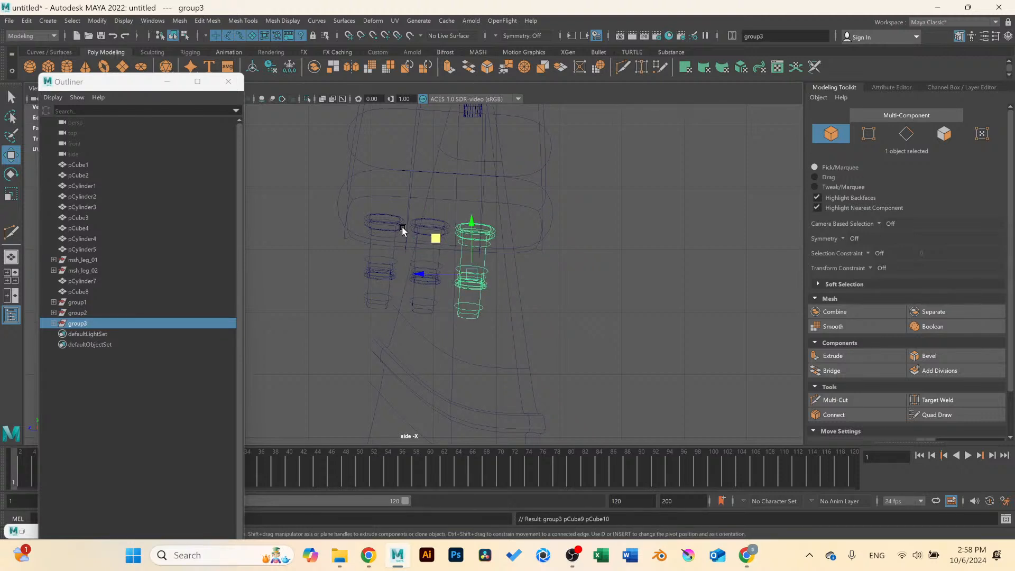
{"action": "key", "text": "shift+d"}
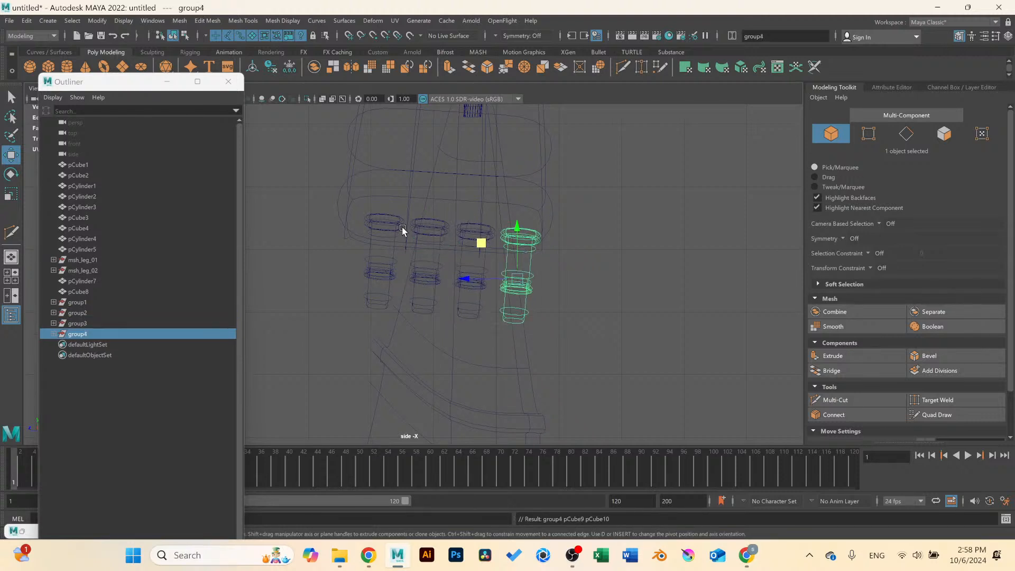
Select all four finger groups and shift them together slightly toward the arm's front edge in the side view.
{"action": "left_click", "coordinate": [77, 303], "text": "shift"}
{"action": "left_click_drag", "start_coordinate": [345, 228], "coordinate": [332, 230]}
{"action": "key", "text": "space"}
{"action": "key", "text": "space"}
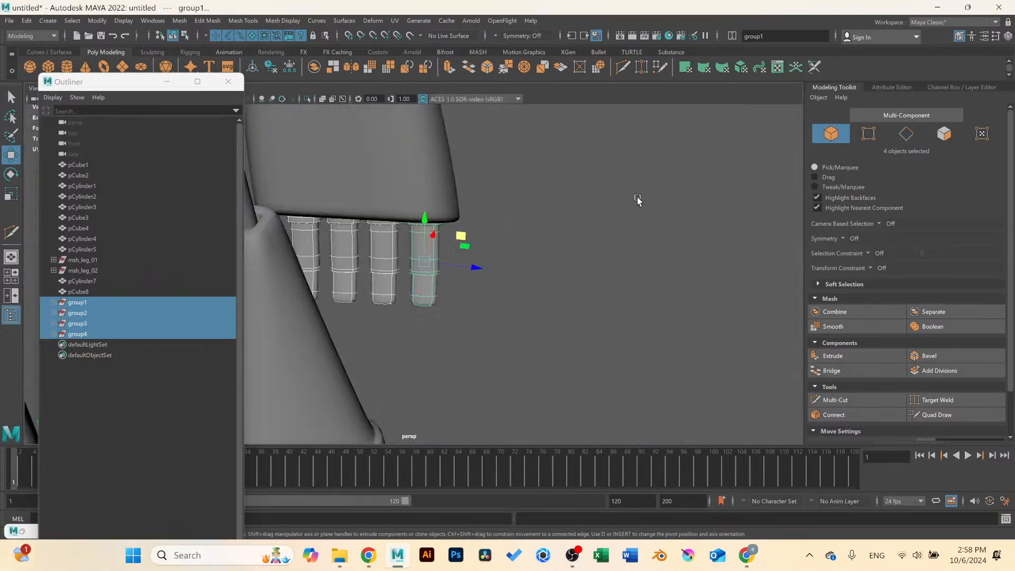
{"action": "left_click", "coordinate": [639, 199]}
{"action": "left_click_drag", "start_coordinate": [576, 211], "coordinate": [485, 268], "text": "alt"}
{"action": "right_click_drag", "start_coordinate": [485, 268], "coordinate": [396, 263], "text": "alt"}
{"action": "scroll", "coordinate": [421, 254], "scroll_direction": "up", "scroll_amount": 10}
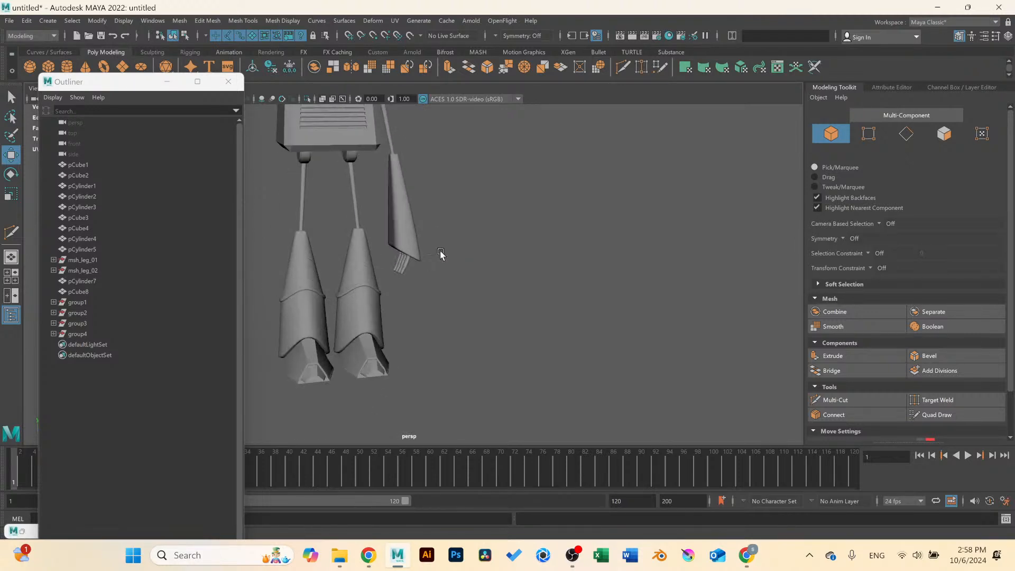
{"action": "scroll", "coordinate": [408, 243], "scroll_direction": "up", "scroll_amount": 4}
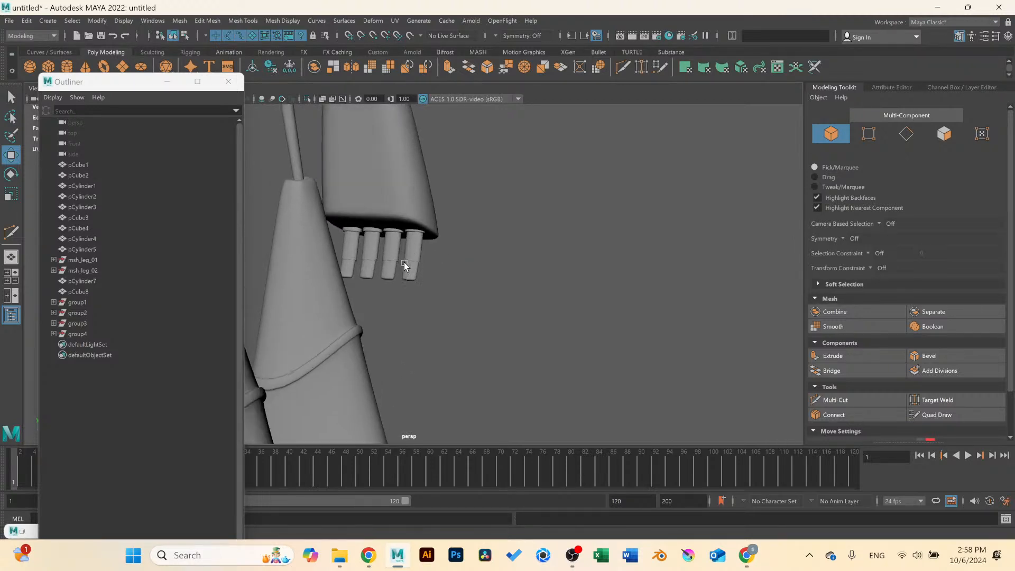
Group the four finger groups under one parent and rotate that parent slightly beneath the arm.
{"action": "left_click", "coordinate": [77, 302]}
{"action": "left_click", "coordinate": [81, 334], "text": "shift"}
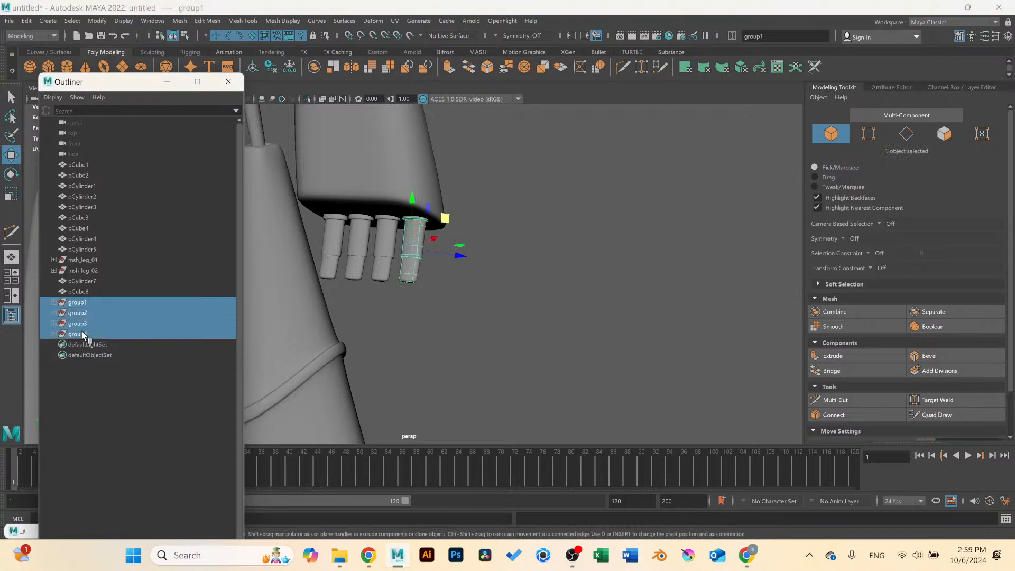
{"action": "key", "text": "ctrl+g"}
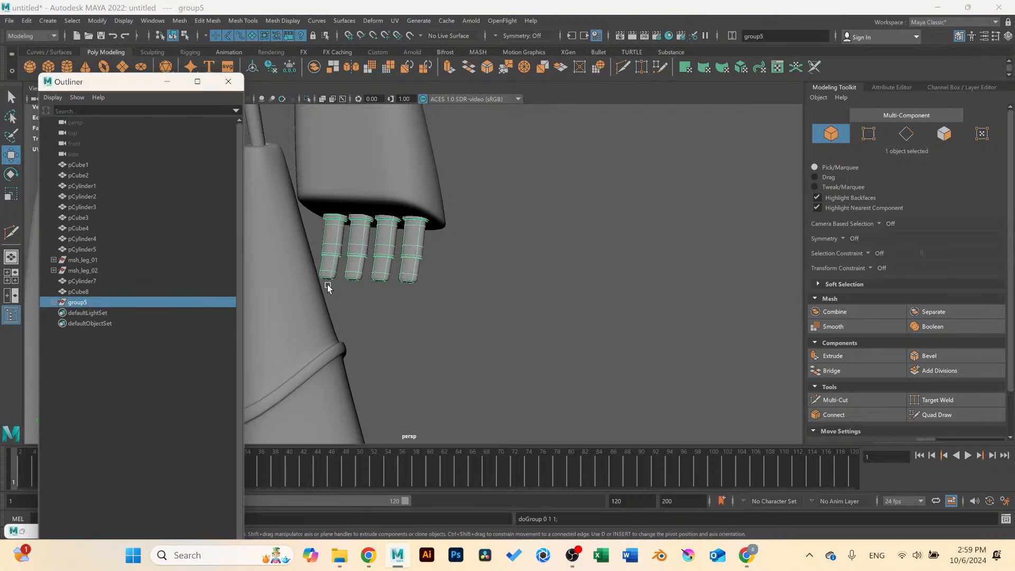
{"action": "key", "text": "e"}
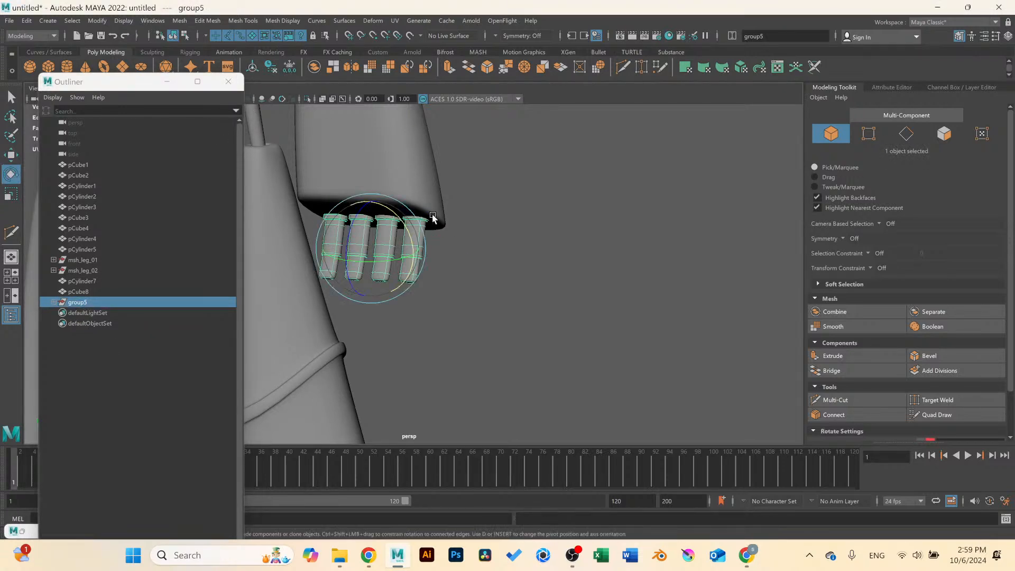
{"action": "mouse_move", "coordinate": [407, 257]}
{"action": "left_mouse_down"}
{"action": "mouse_move", "coordinate": [408, 229]}
{"action": "mouse_move", "coordinate": [408, 239]}
{"action": "left_mouse_up"}
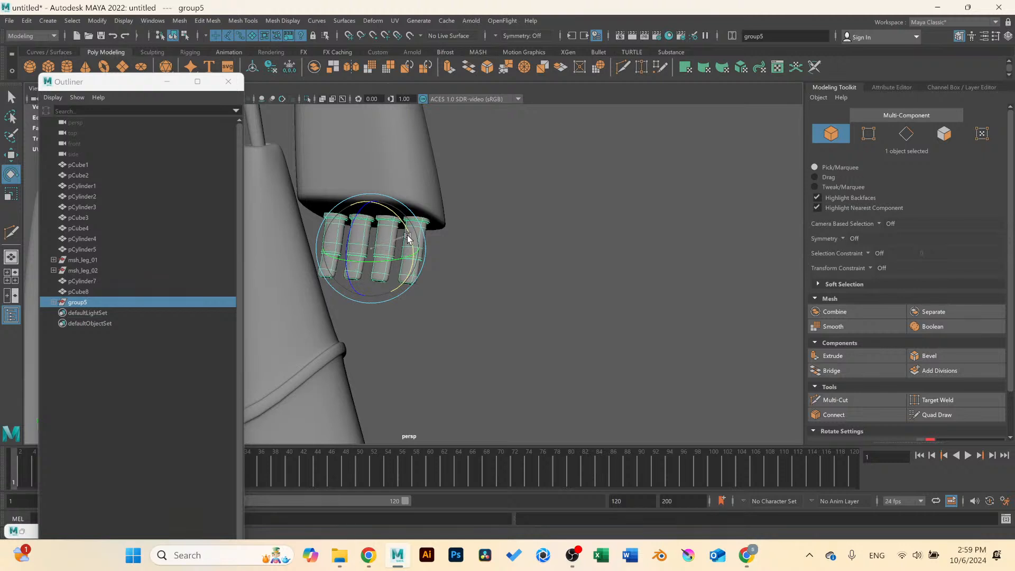
{"action": "left_click", "coordinate": [512, 236]}
{"action": "left_click_drag", "start_coordinate": [513, 236], "coordinate": [405, 258], "text": "alt"}
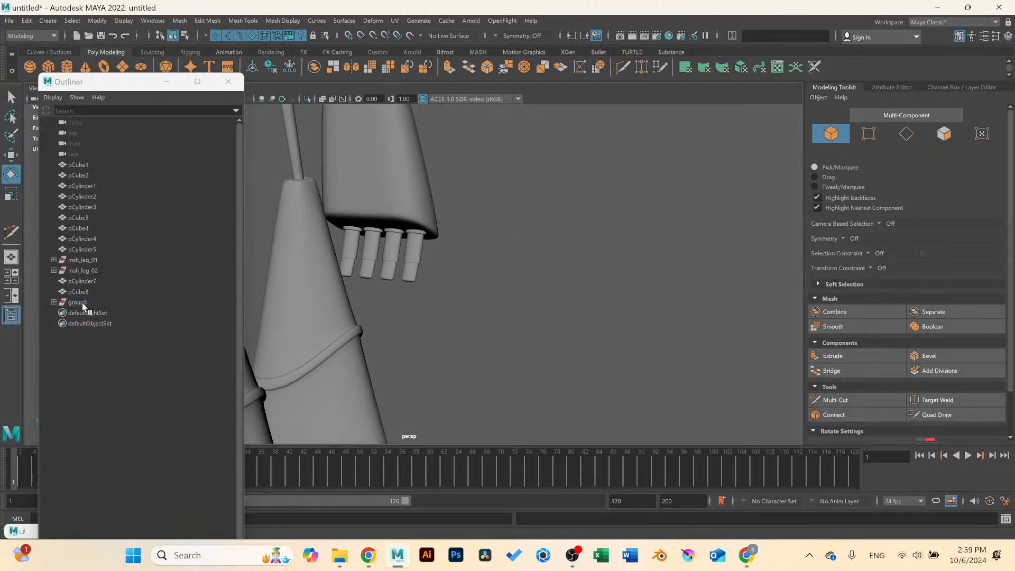
Duplicate the frontmost finger's group inside the parent group to serve as a thumb.
{"action": "left_click", "coordinate": [421, 260]}
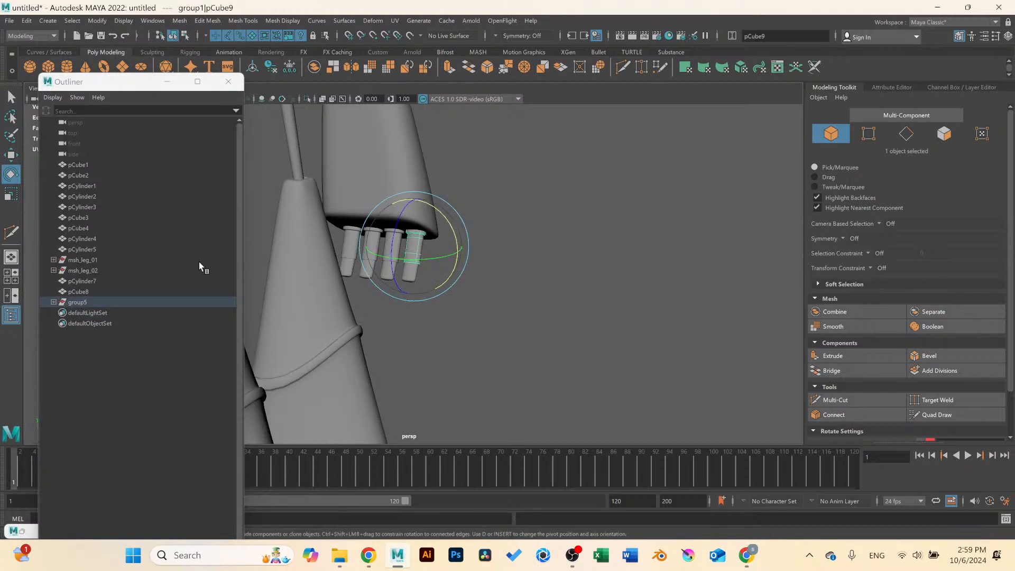
{"action": "left_click", "coordinate": [53, 302]}
{"action": "left_click", "coordinate": [90, 314]}
{"action": "left_click_drag", "start_coordinate": [446, 263], "coordinate": [405, 255], "text": "alt"}
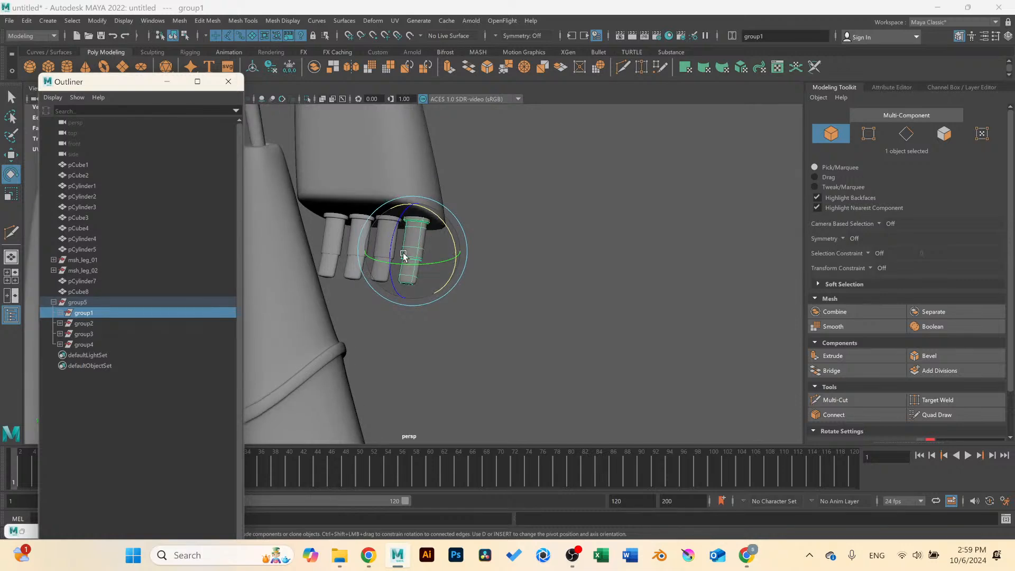
{"action": "key", "text": "ctrl+d"}
{"action": "key", "text": "space"}
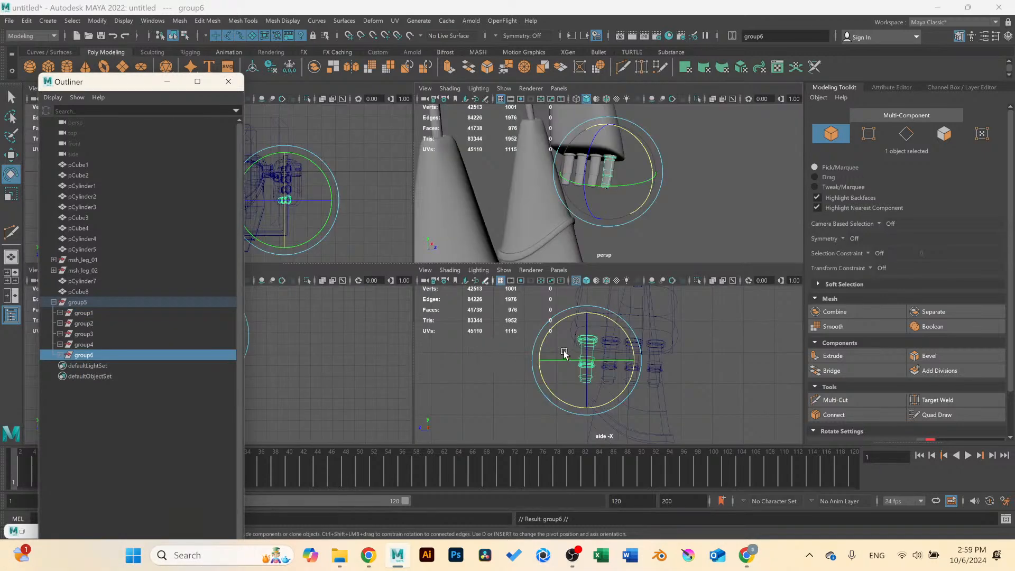
{"action": "key", "text": "space"}
{"action": "scroll", "coordinate": [431, 269], "scroll_direction": "down", "scroll_amount": 2}
{"action": "middle_click_drag", "start_coordinate": [437, 297], "coordinate": [506, 312], "text": "alt"}
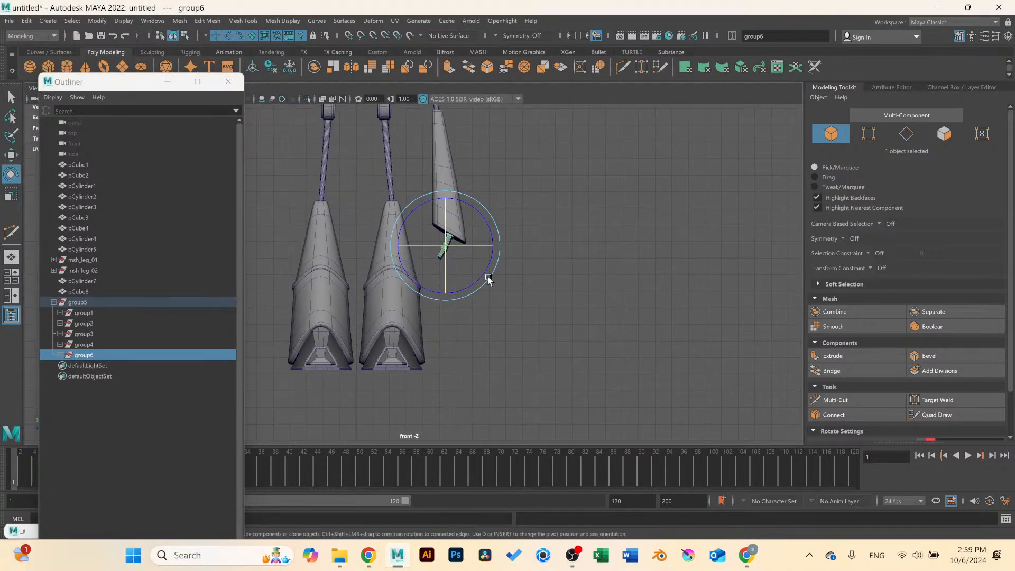
Rotate the duplicated finger in the front view and move it up beside the arm's inner edge.
{"action": "scroll", "coordinate": [489, 279], "scroll_direction": "up", "scroll_amount": 7}
{"action": "left_click_drag", "start_coordinate": [503, 223], "coordinate": [446, 221]}
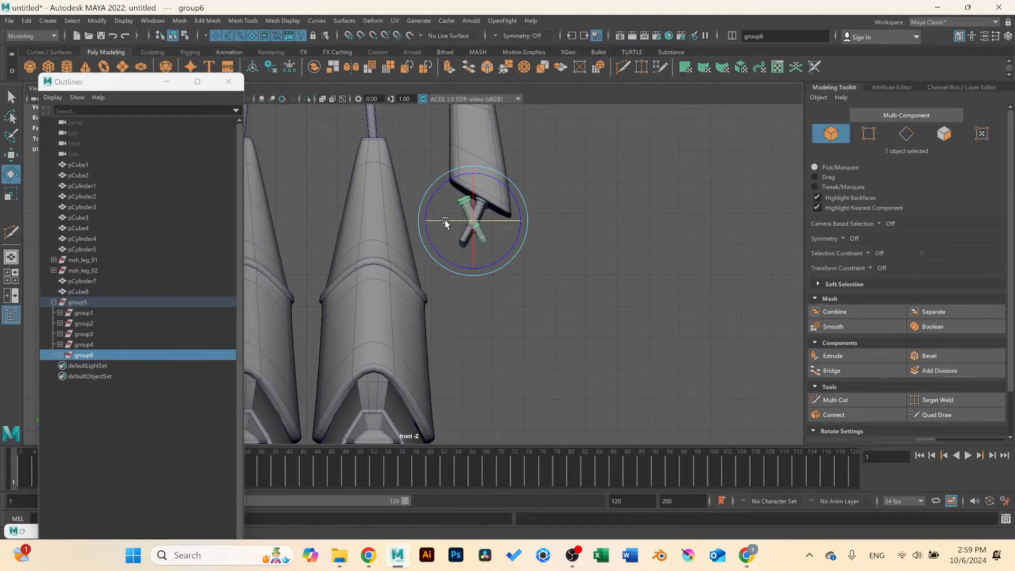
{"action": "left_click_drag", "start_coordinate": [507, 187], "coordinate": [467, 137]}
{"action": "key", "text": "w"}
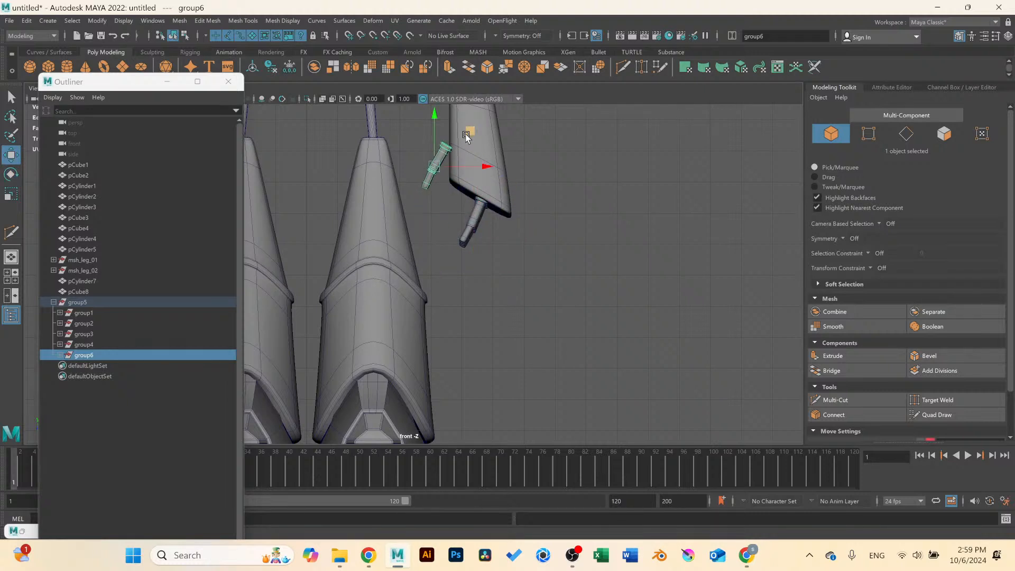
{"action": "middle_click_drag", "start_coordinate": [467, 147], "coordinate": [488, 217], "text": "alt"}
{"action": "scroll", "coordinate": [494, 204], "scroll_direction": "up", "scroll_amount": 3}
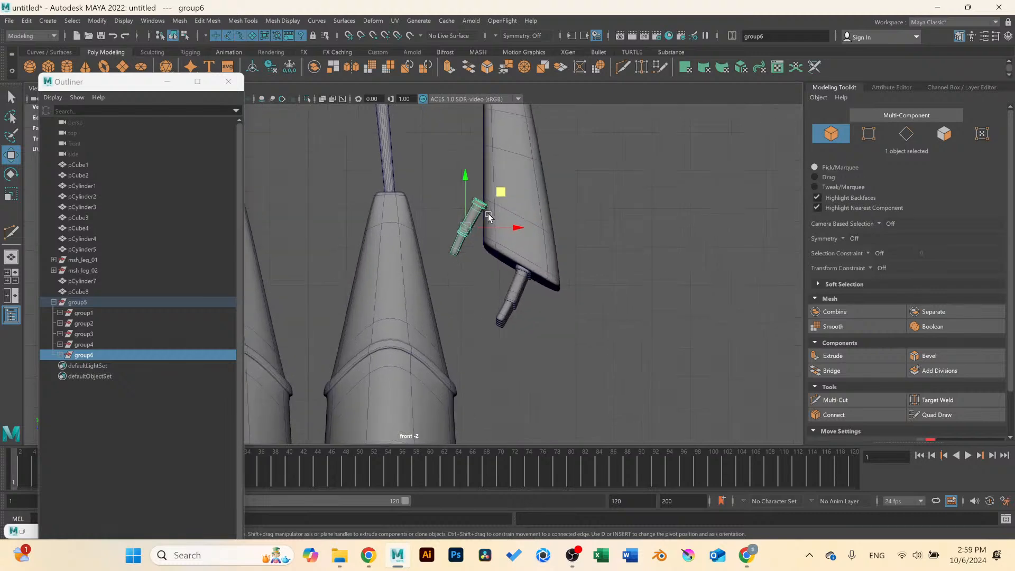
Refine the thumb's tilt in the front and side views and shift it slightly toward the middle of the arm.
{"action": "key", "text": "e"}
{"action": "left_click_drag", "start_coordinate": [513, 189], "coordinate": [519, 199]}
{"action": "key", "text": "space"}
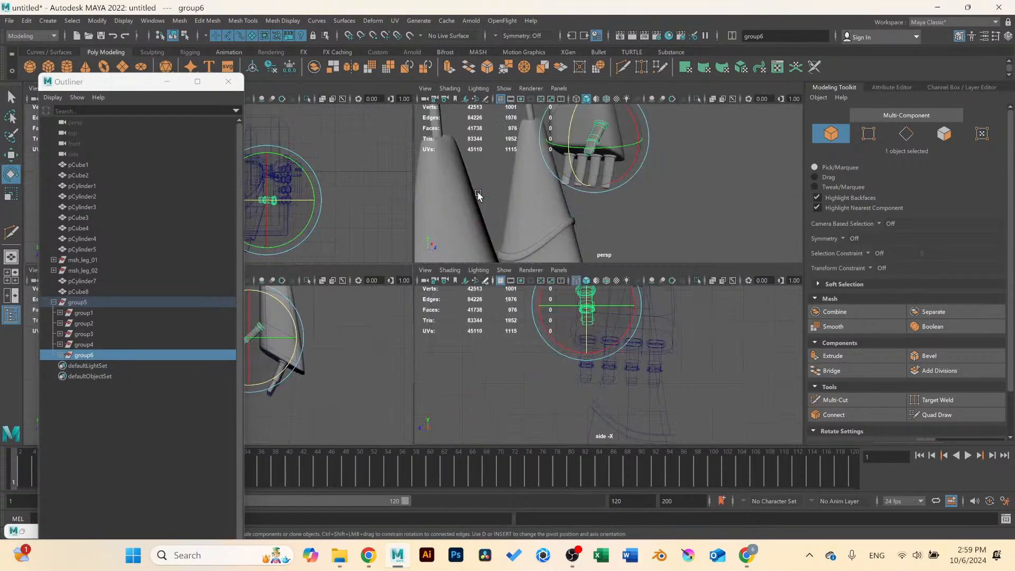
{"action": "key", "text": "space"}
{"action": "scroll", "coordinate": [418, 198], "scroll_direction": "up", "scroll_amount": 3}
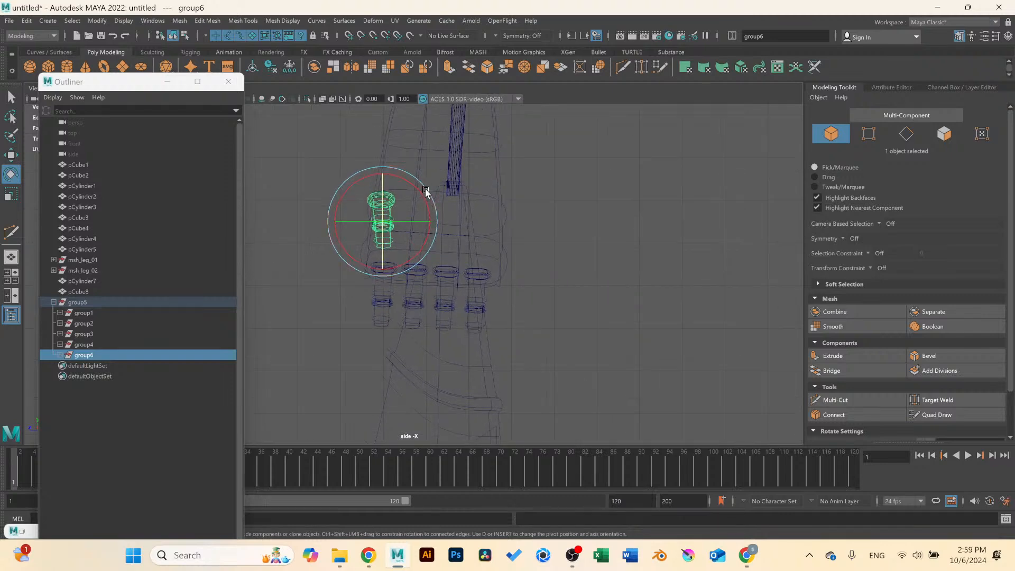
{"action": "left_click_drag", "start_coordinate": [421, 192], "coordinate": [425, 194]}
{"action": "key", "text": "w"}
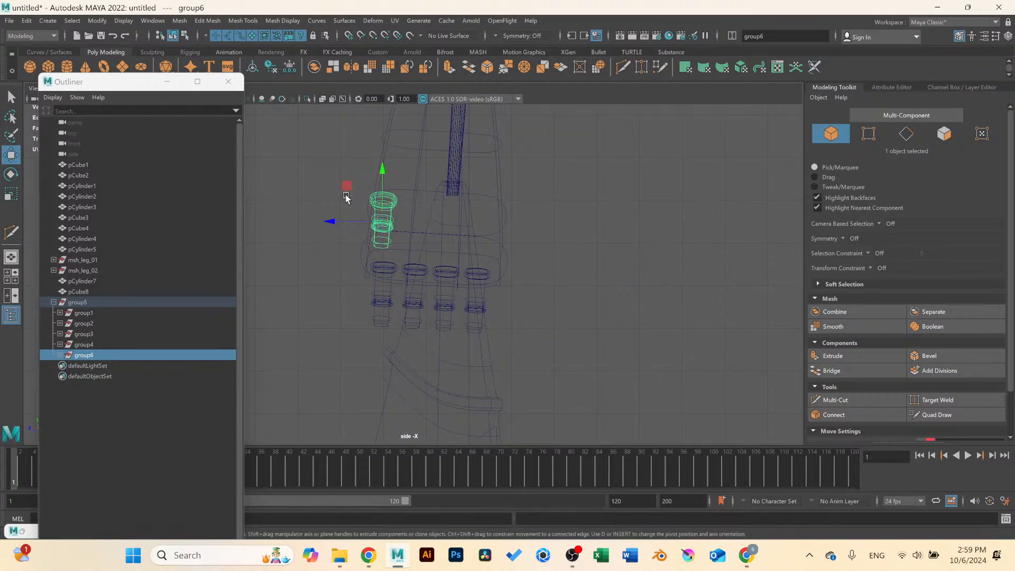
{"action": "mouse_move", "coordinate": [347, 198]}
{"action": "left_mouse_down"}
{"action": "mouse_move", "coordinate": [395, 195]}
{"action": "mouse_move", "coordinate": [370, 189]}
{"action": "left_mouse_up"}
{"action": "key", "text": "space"}
{"action": "key", "text": "space"}
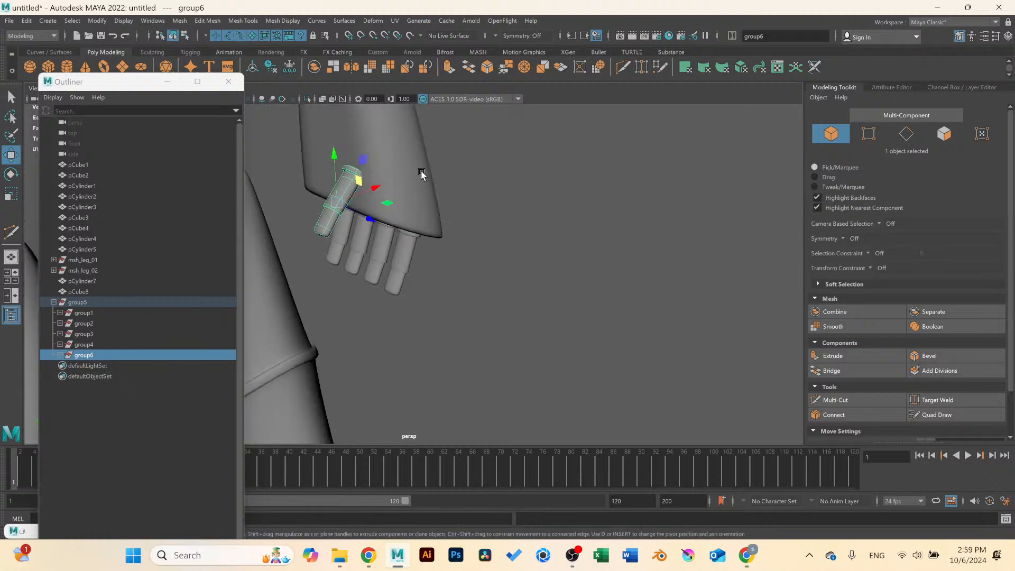
Rotate the thumb further outward in the perspective view and raise it on the arm's inner face.
{"action": "scroll", "coordinate": [422, 171], "scroll_direction": "up", "scroll_amount": 4}
{"action": "middle_click_drag", "start_coordinate": [328, 159], "coordinate": [458, 220], "text": "alt"}
{"action": "scroll", "coordinate": [457, 219], "scroll_direction": "up", "scroll_amount": 1}
{"action": "key", "text": "e"}
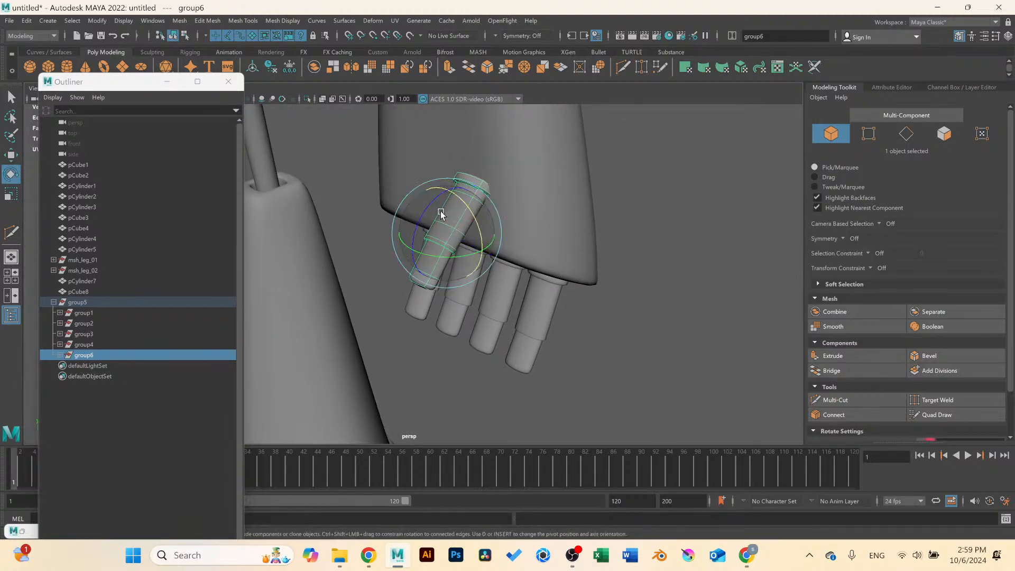
{"action": "left_click_drag", "start_coordinate": [441, 214], "coordinate": [427, 192]}
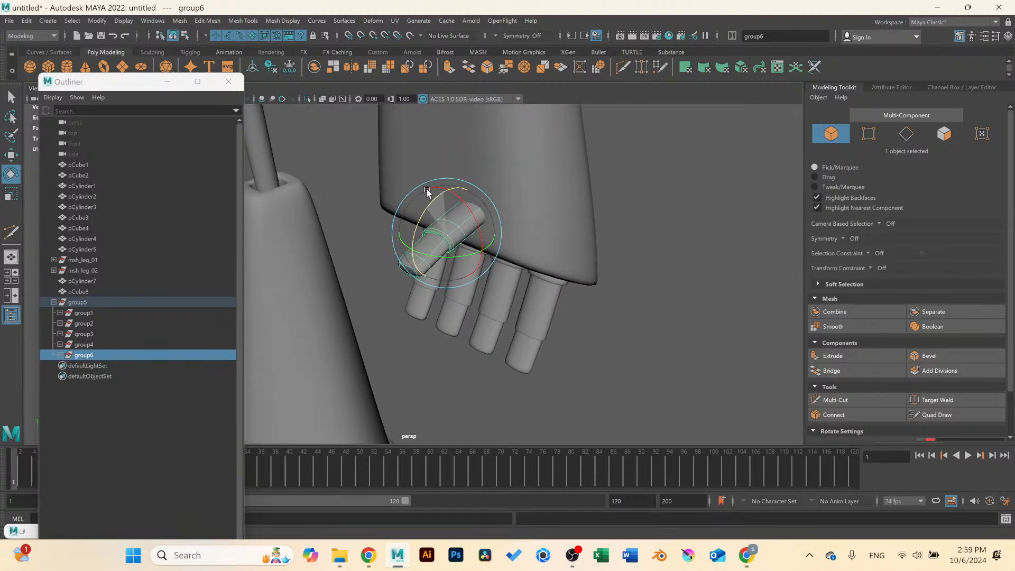
{"action": "key", "text": "w"}
{"action": "left_click_drag", "start_coordinate": [474, 221], "coordinate": [435, 140]}
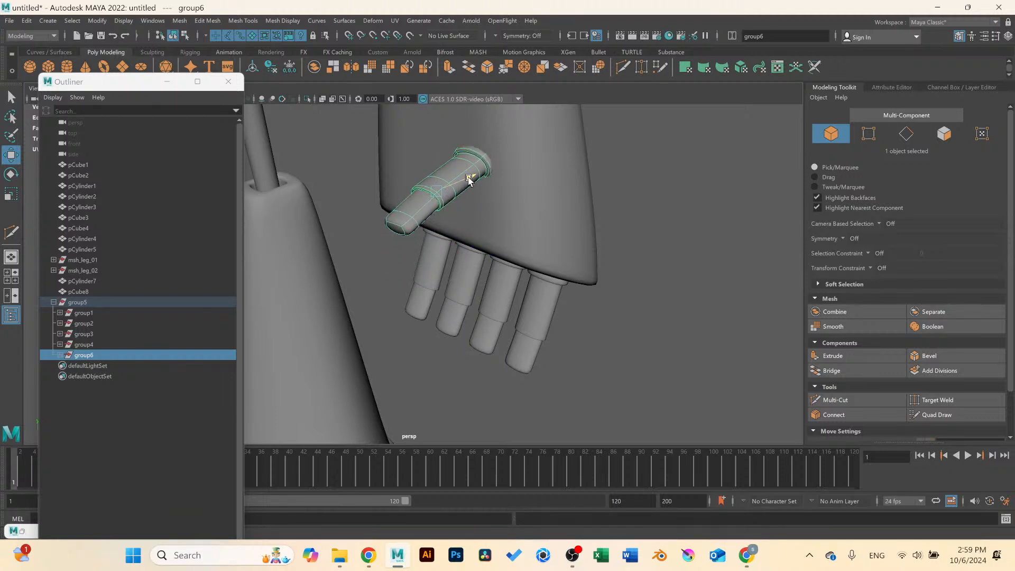
{"action": "left_click", "coordinate": [592, 210]}
{"action": "scroll", "coordinate": [544, 221], "scroll_direction": "down", "scroll_amount": 4}
{"action": "scroll", "coordinate": [544, 221], "scroll_direction": "down", "scroll_amount": 6}
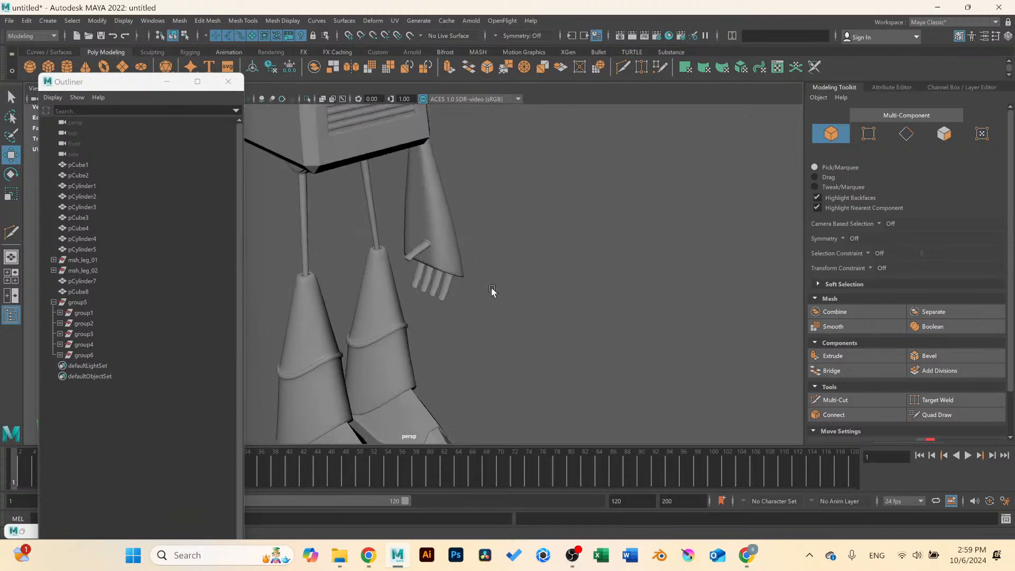
{"action": "scroll", "coordinate": [439, 277], "scroll_direction": "up", "scroll_amount": 8}
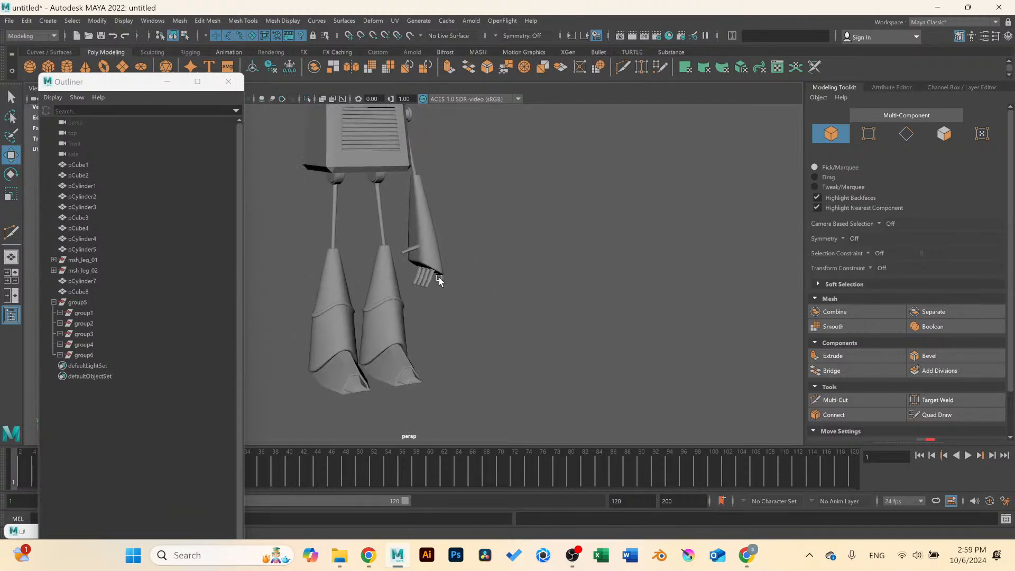
Lower the whole thumb group along the arm's inner edge in the front view.
{"action": "left_click", "coordinate": [392, 178]}
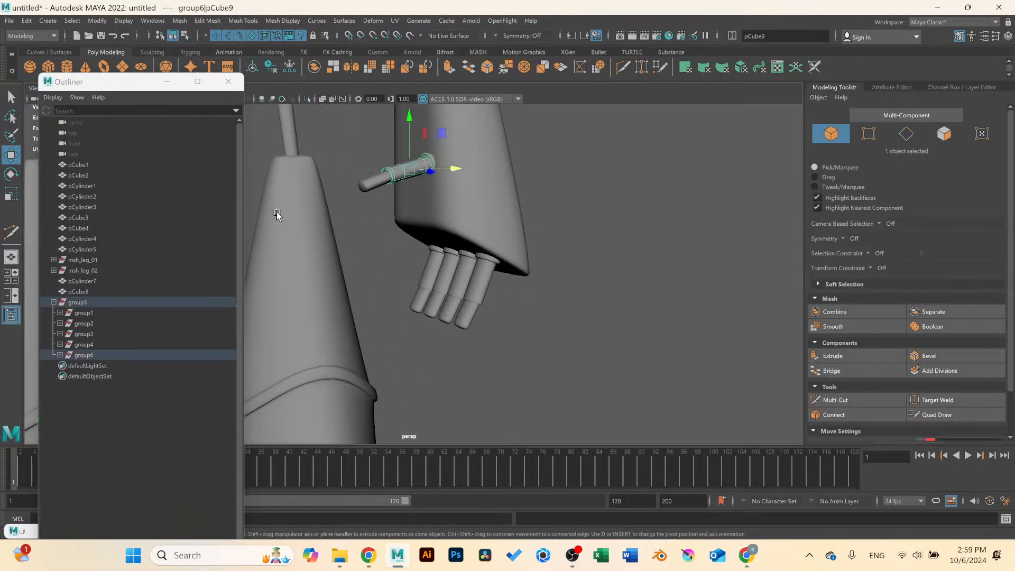
{"action": "left_click", "coordinate": [93, 355]}
{"action": "key", "text": "space"}
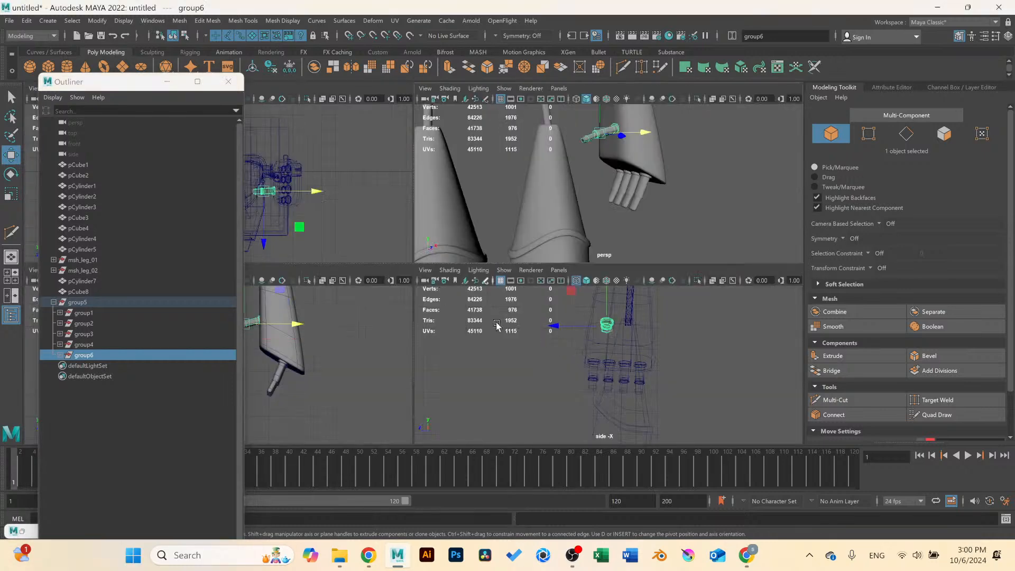
{"action": "key", "text": "space"}
{"action": "scroll", "coordinate": [397, 288], "scroll_direction": "up", "scroll_amount": 2}
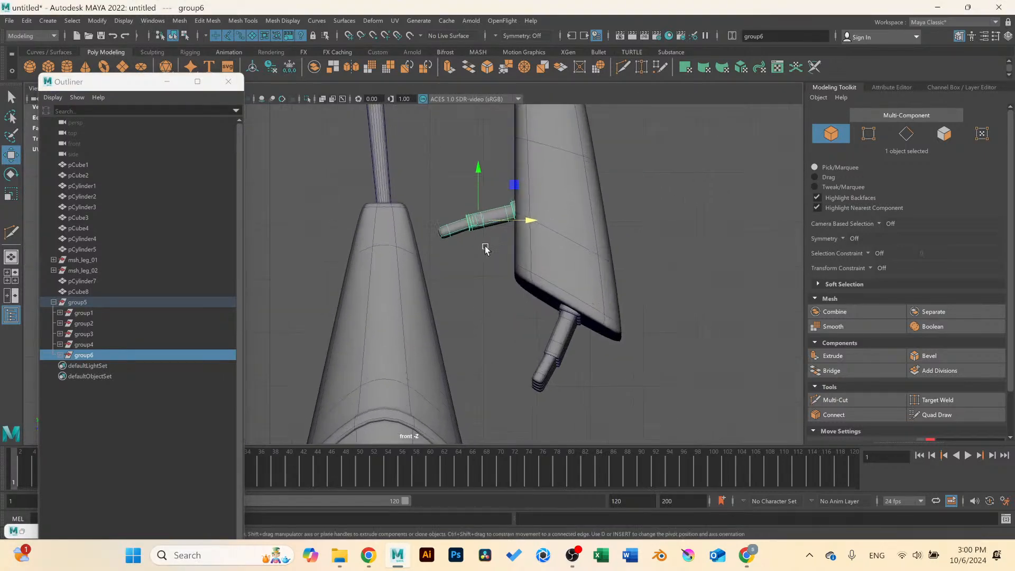
{"action": "left_click_drag", "start_coordinate": [512, 192], "coordinate": [509, 224]}
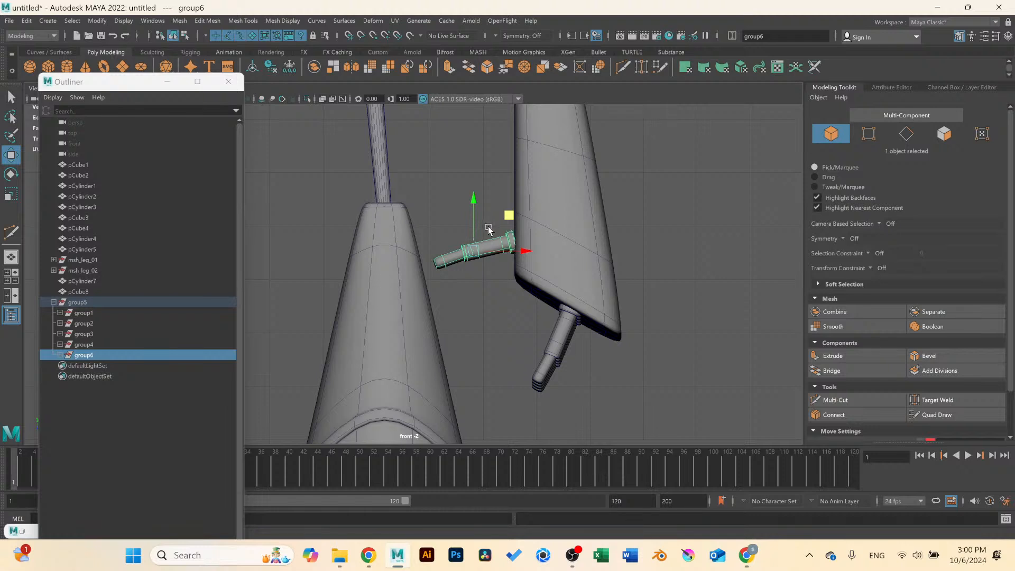
{"action": "scroll", "coordinate": [496, 264], "scroll_direction": "up", "scroll_amount": 2}
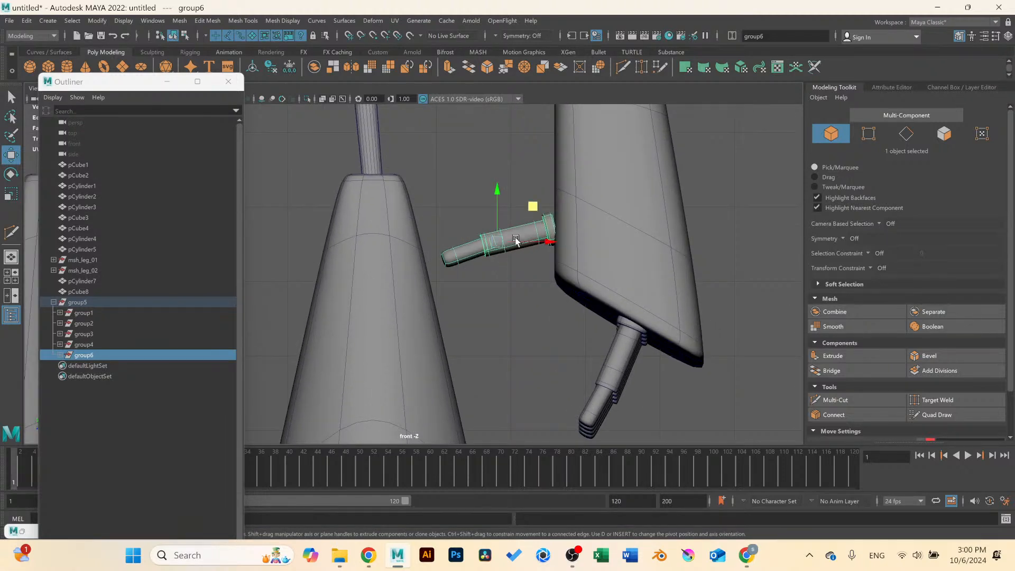
{"action": "left_click", "coordinate": [496, 275]}
{"action": "left_click", "coordinate": [472, 256]}
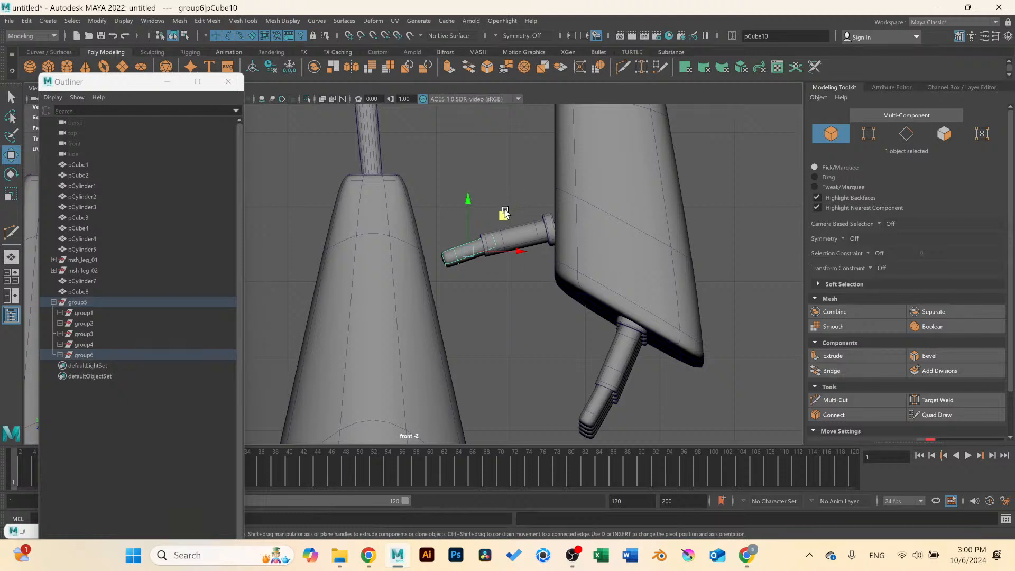
{"action": "key", "text": "e"}
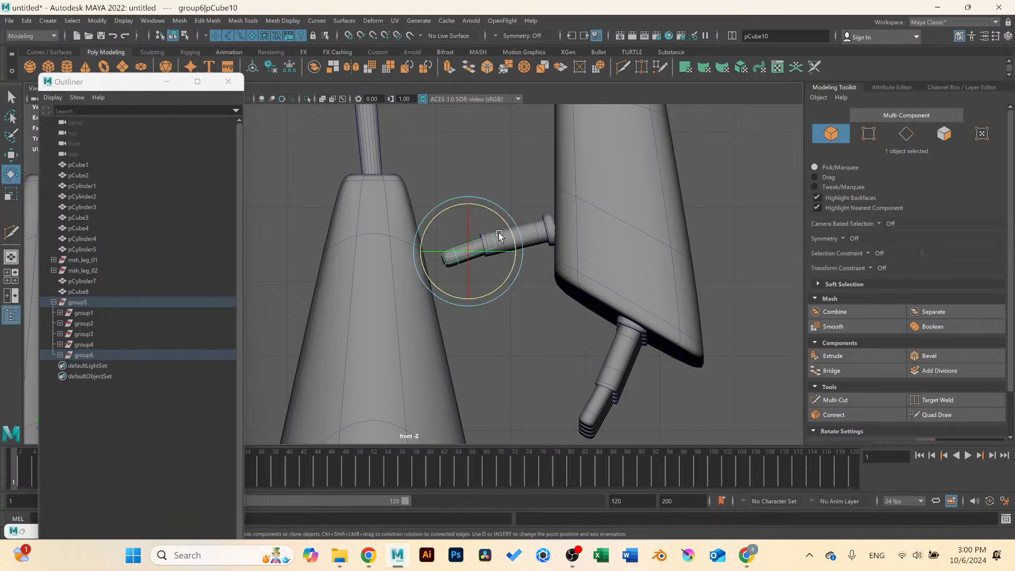
{"action": "mouse_move", "coordinate": [517, 250]}
{"action": "left_mouse_down"}
{"action": "mouse_move", "coordinate": [512, 264]}
{"action": "mouse_move", "coordinate": [511, 239]}
{"action": "left_mouse_up"}
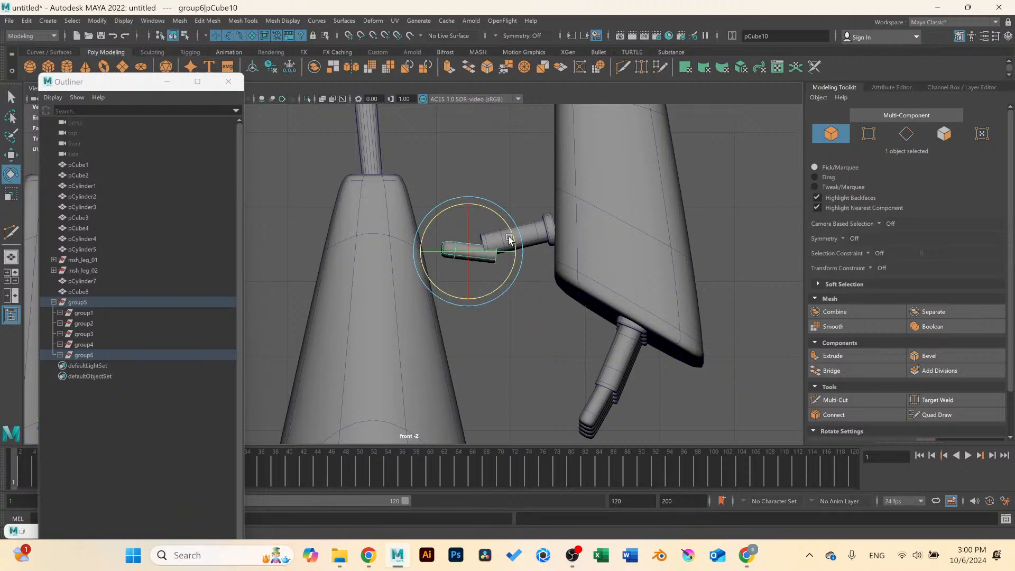
{"action": "key", "text": "ctrl+z"}
{"action": "key", "text": "ctrl+z"}
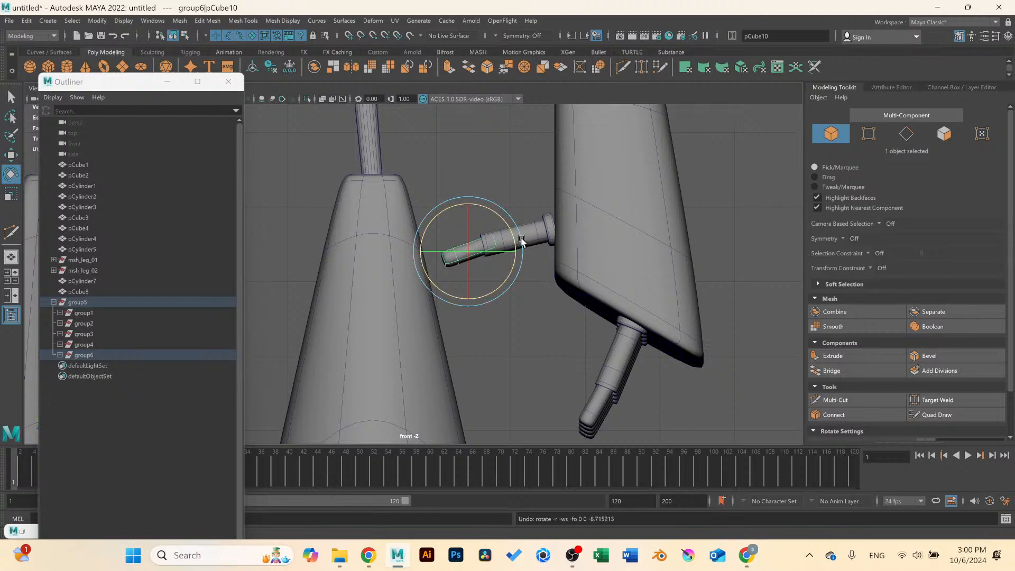
Shorten the thumb's tip segment along its length and shift it toward the base segment.
{"action": "left_click", "coordinate": [467, 252]}
{"action": "key", "text": "r"}
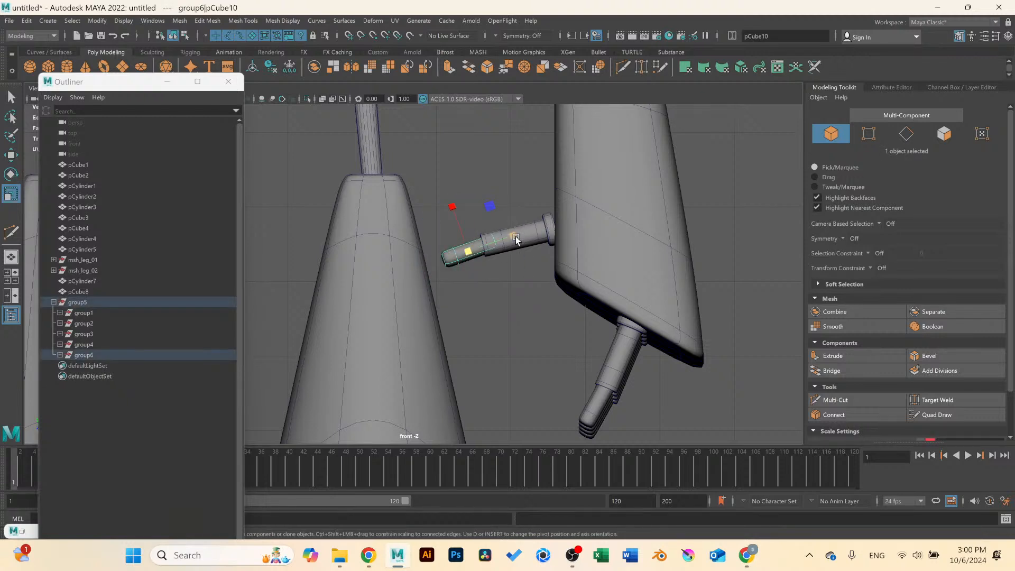
{"action": "left_click_drag", "start_coordinate": [516, 236], "coordinate": [503, 234]}
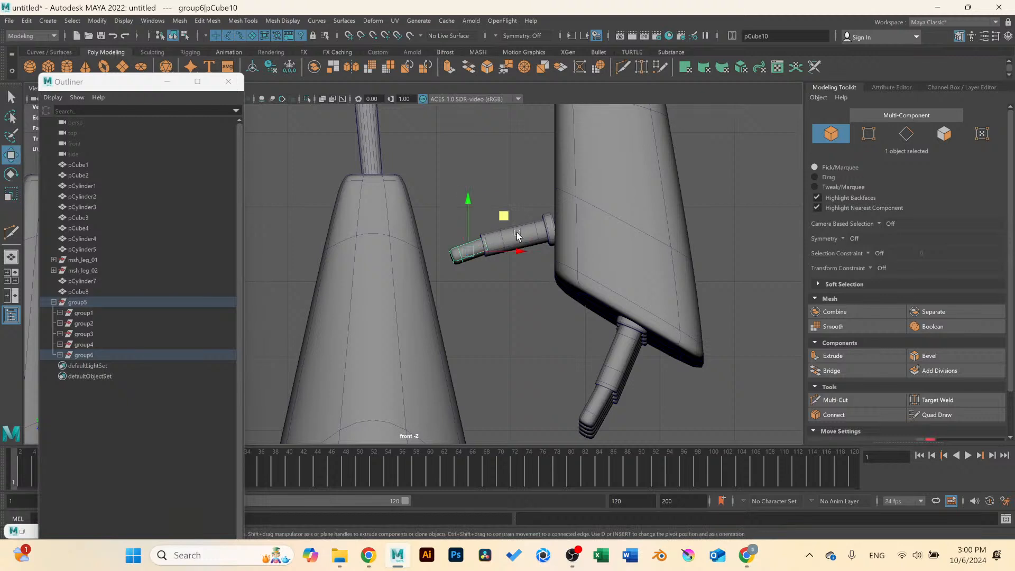
{"action": "key", "text": "w"}
{"action": "left_click_drag", "start_coordinate": [508, 222], "coordinate": [510, 222]}
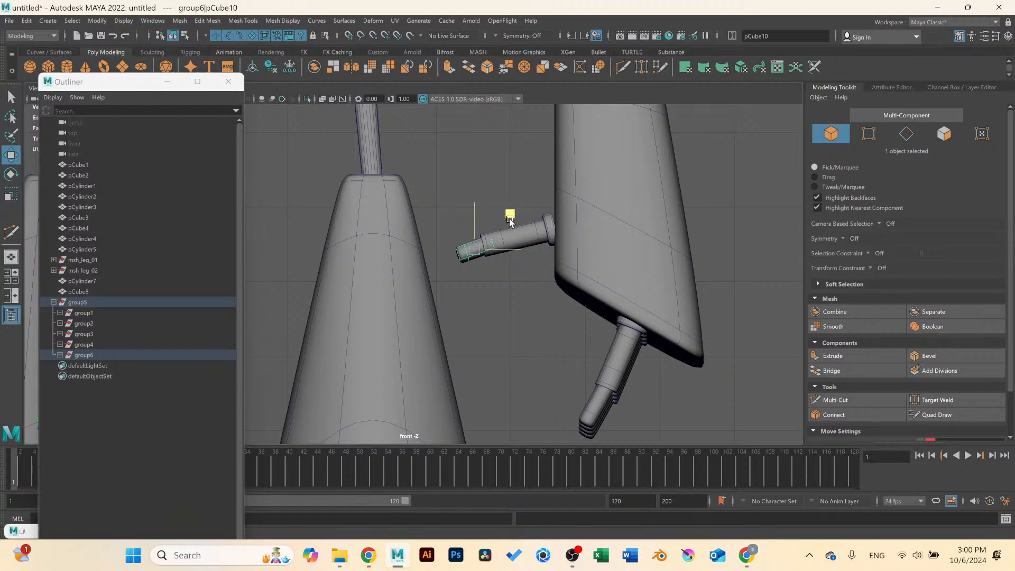
Rotate the arm-side end vertices of the thumb's base segment and nudge them slightly into the arm's inner edge.
{"action": "left_click", "coordinate": [551, 227]}
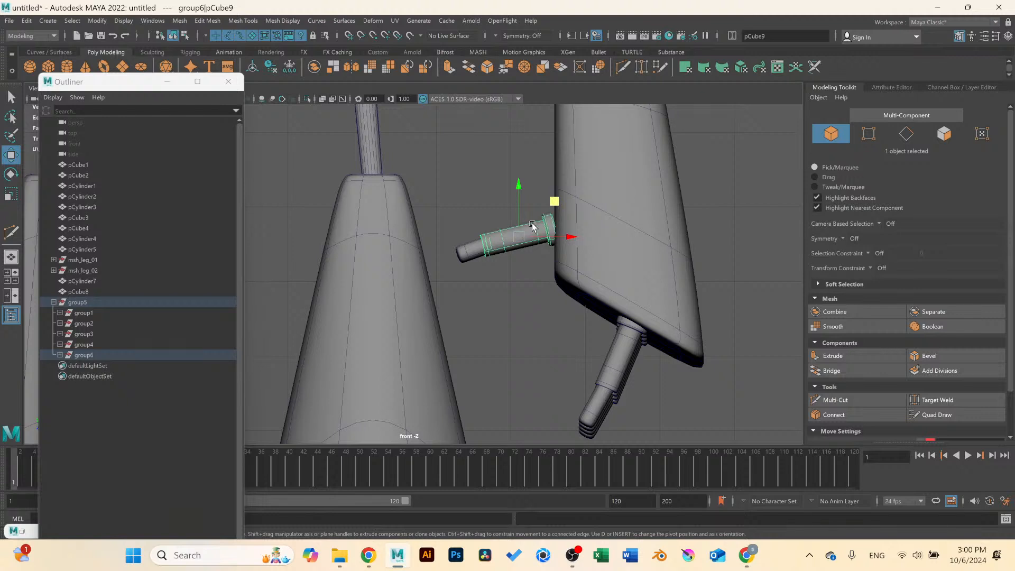
{"action": "right_click_drag", "start_coordinate": [533, 226], "coordinate": [521, 193]}
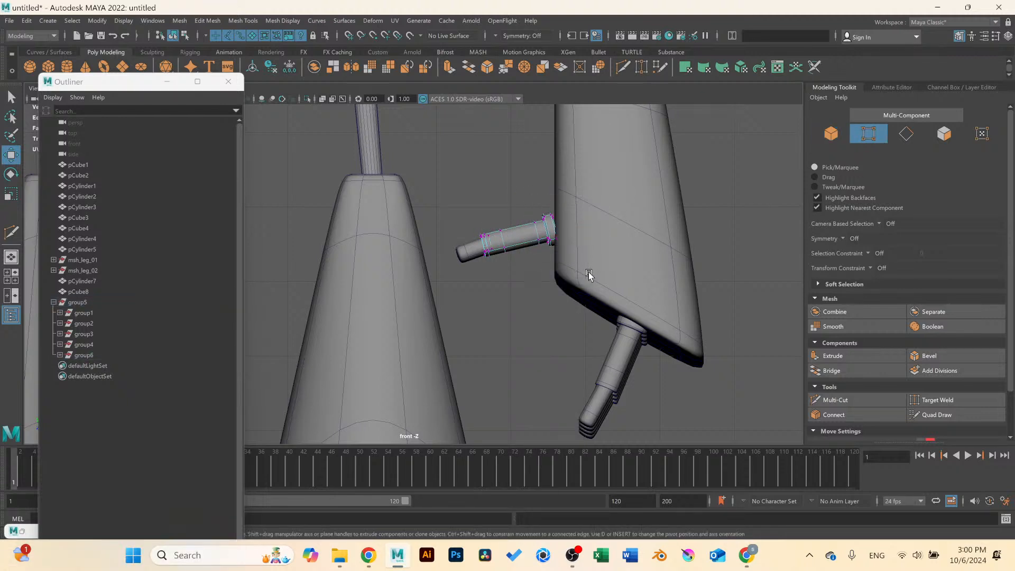
{"action": "left_click_drag", "start_coordinate": [589, 275], "coordinate": [532, 210]}
{"action": "key", "text": "e"}
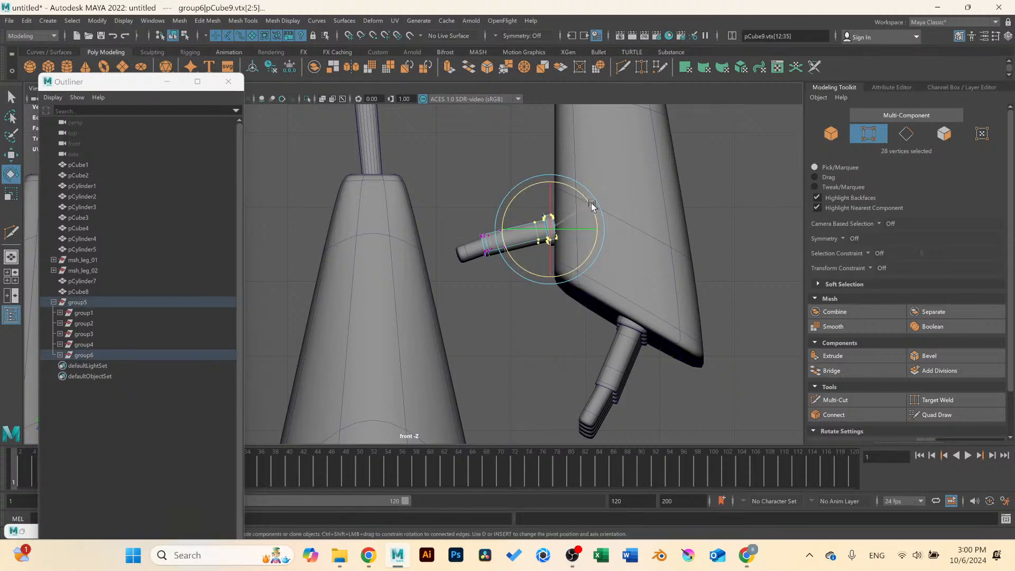
{"action": "left_click_drag", "start_coordinate": [592, 206], "coordinate": [598, 219]}
{"action": "key", "text": "w"}
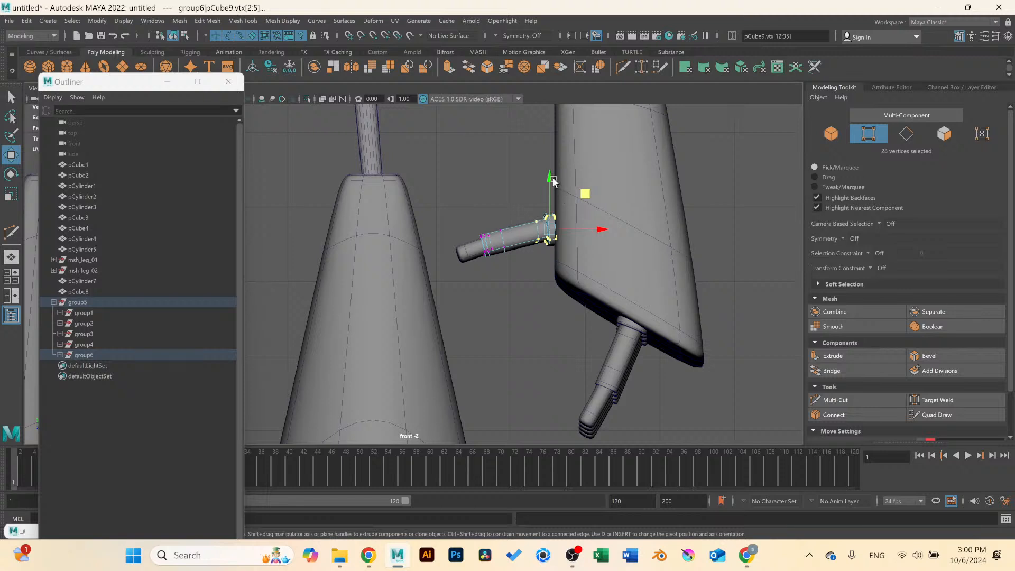
{"action": "left_click_drag", "start_coordinate": [553, 181], "coordinate": [551, 181]}
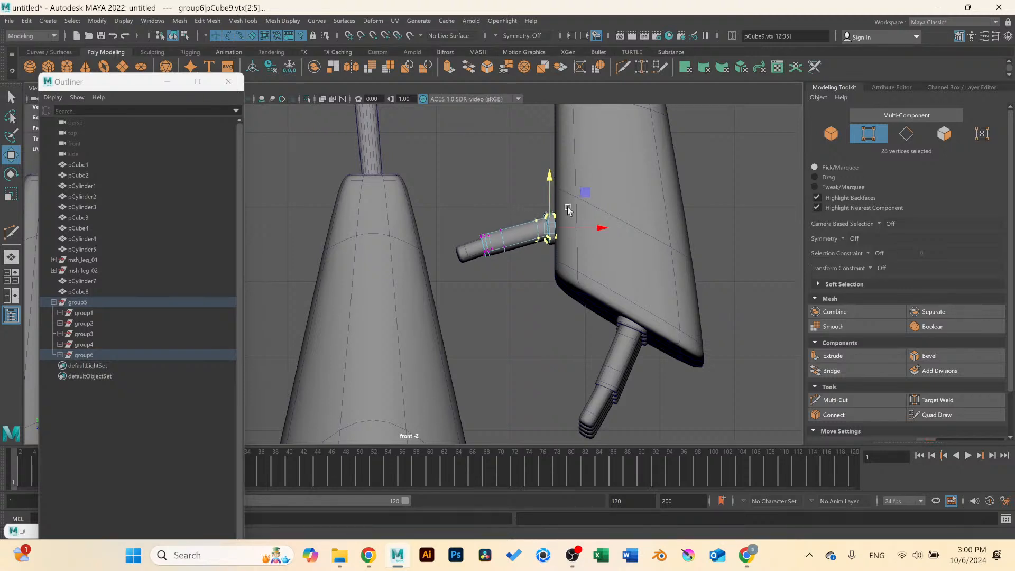
{"action": "left_click_drag", "start_coordinate": [602, 230], "coordinate": [604, 230]}
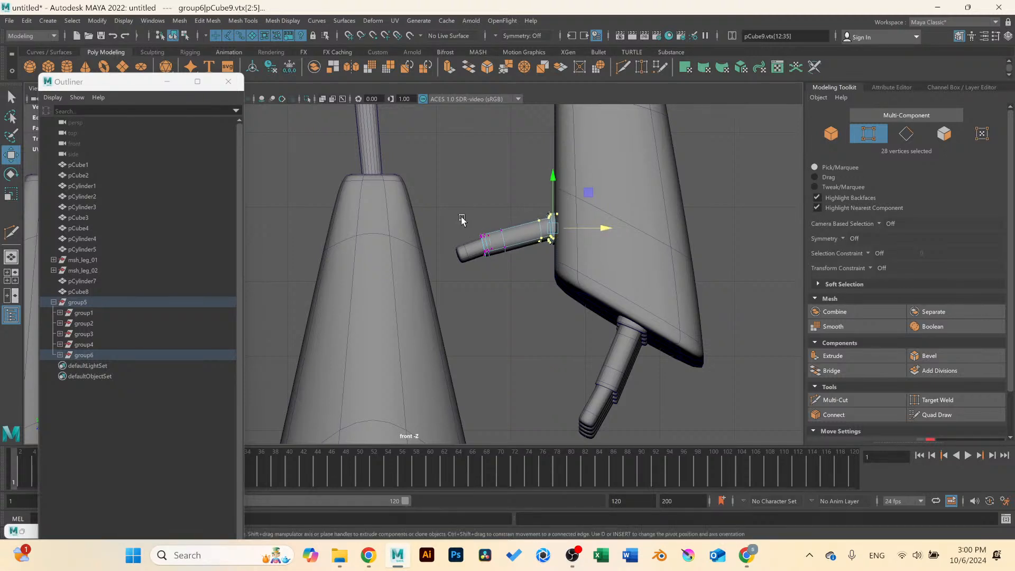
Tilt the outer end vertices of the thumb's base segment and move them inward to shorten and bend the segment.
{"action": "left_click_drag", "start_coordinate": [462, 218], "coordinate": [531, 276]}
{"action": "key", "text": "e"}
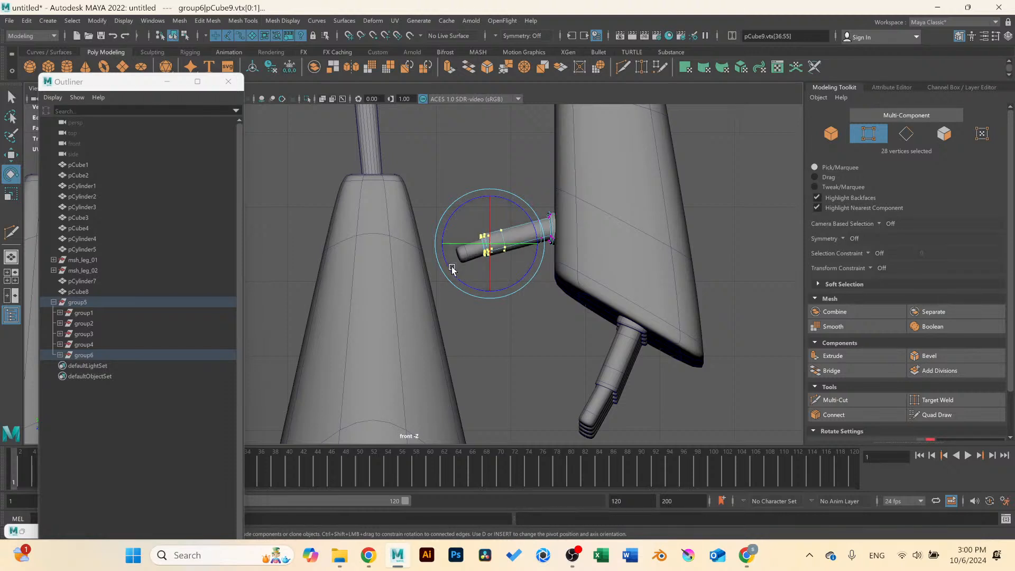
{"action": "left_click_drag", "start_coordinate": [462, 277], "coordinate": [459, 279]}
{"action": "key", "text": "w"}
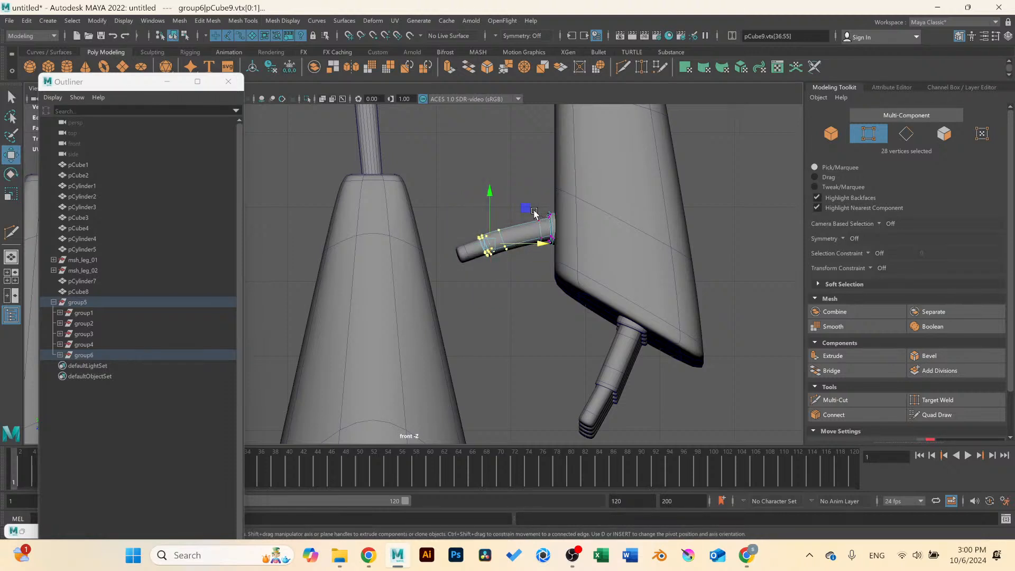
{"action": "left_click_drag", "start_coordinate": [534, 211], "coordinate": [519, 218]}
Rotate the thumb's tip segment further downward and realign it with the end of the base segment.
{"action": "left_click", "coordinate": [472, 247]}
{"action": "key", "text": "e"}
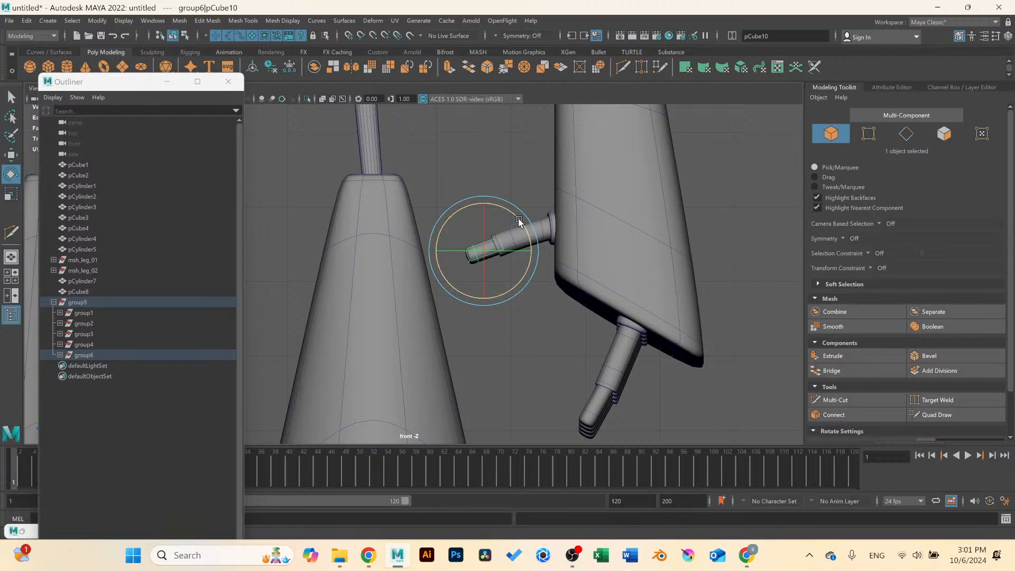
{"action": "left_click_drag", "start_coordinate": [518, 222], "coordinate": [515, 217]}
{"action": "key", "text": "w"}
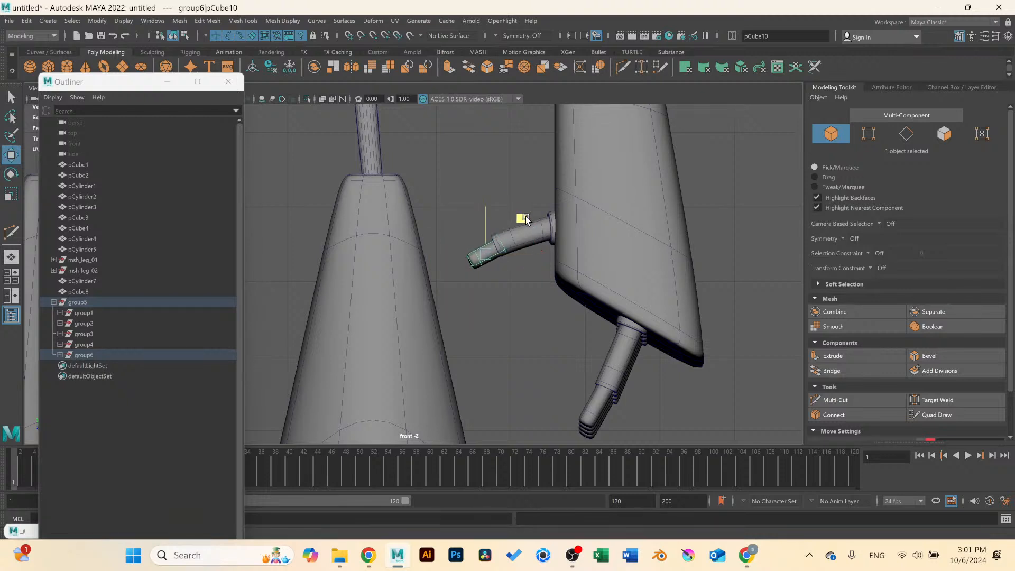
{"action": "left_click", "coordinate": [524, 220]}
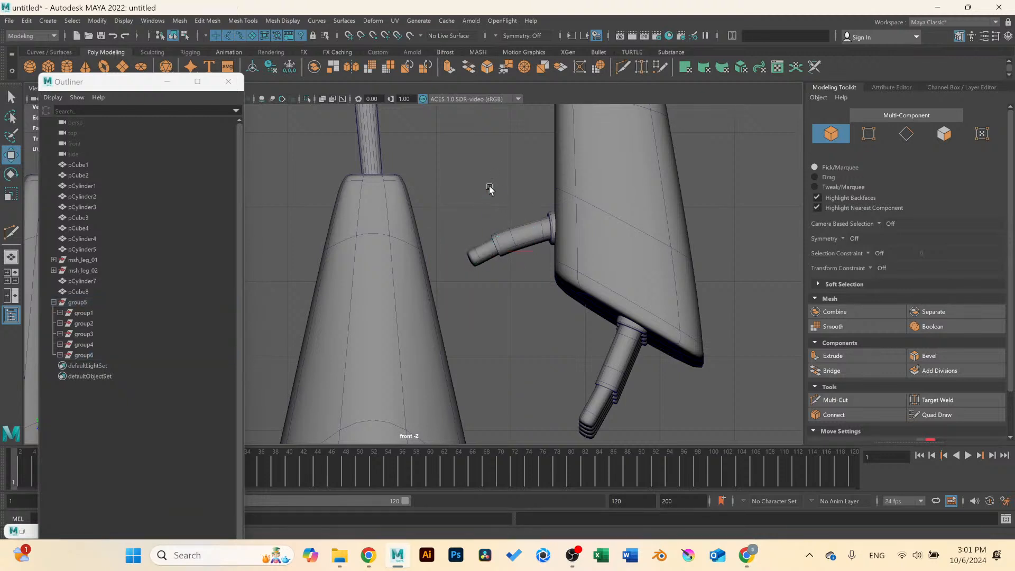
Examine the arm and hand against the whole robot in the front and perspective views.
{"action": "scroll", "coordinate": [524, 222], "scroll_direction": "down", "scroll_amount": 5}
{"action": "scroll", "coordinate": [524, 224], "scroll_direction": "down", "scroll_amount": 2}
{"action": "middle_click_drag", "start_coordinate": [467, 229], "coordinate": [566, 231], "text": "alt"}
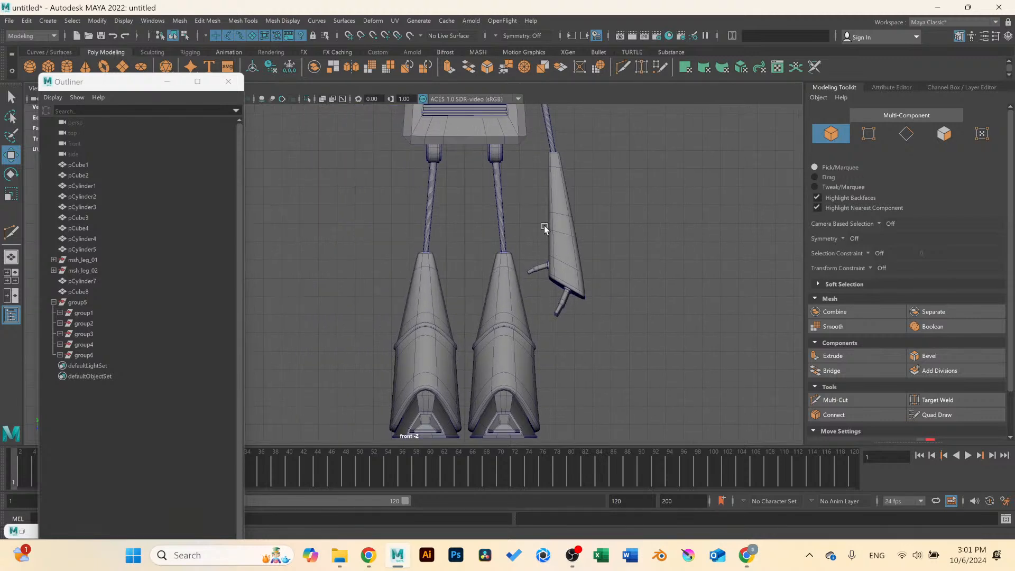
{"action": "key", "text": "space"}
{"action": "key", "text": "space"}
{"action": "scroll", "coordinate": [563, 202], "scroll_direction": "down", "scroll_amount": 3}
{"action": "scroll", "coordinate": [563, 201], "scroll_direction": "down", "scroll_amount": 4}
{"action": "left_click_drag", "start_coordinate": [491, 247], "coordinate": [421, 243], "text": "alt"}
{"action": "middle_click_drag", "start_coordinate": [422, 244], "coordinate": [549, 247], "text": "alt"}
{"action": "scroll", "coordinate": [523, 242], "scroll_direction": "down", "scroll_amount": 4}
{"action": "left_click_drag", "start_coordinate": [523, 243], "coordinate": [452, 285], "text": "alt"}
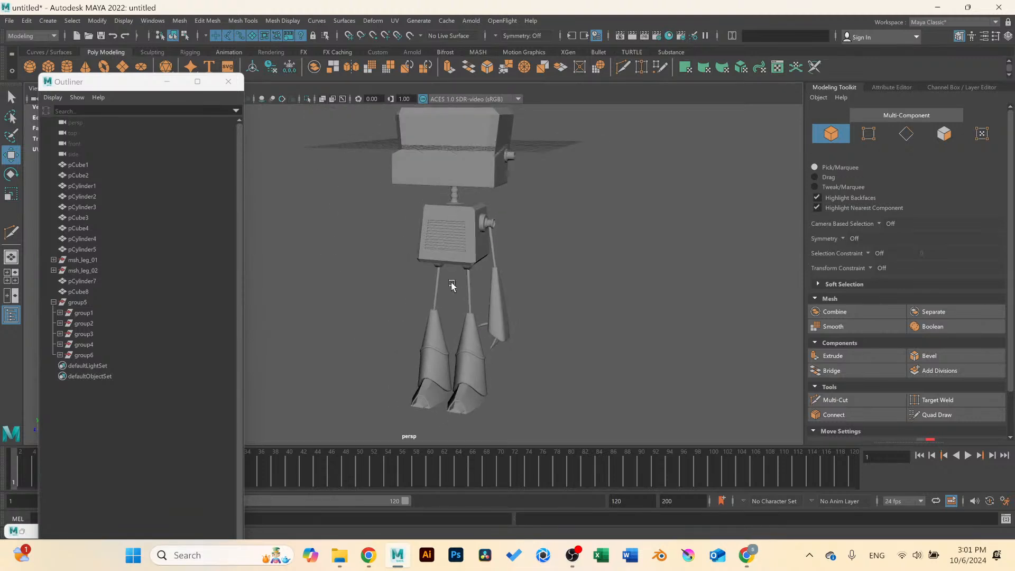
Collapse the hand's parent group and group the shoulder joint, upper-arm rod and forearm together.
{"action": "left_click", "coordinate": [77, 303]}
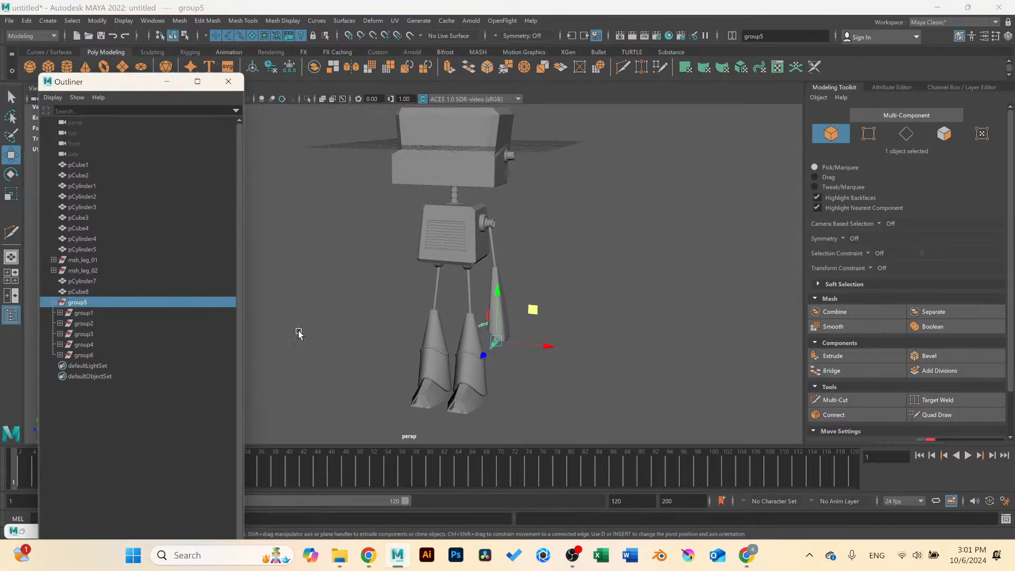
{"action": "left_click", "coordinate": [57, 304]}
{"action": "scroll", "coordinate": [486, 236], "scroll_direction": "up", "scroll_amount": 3}
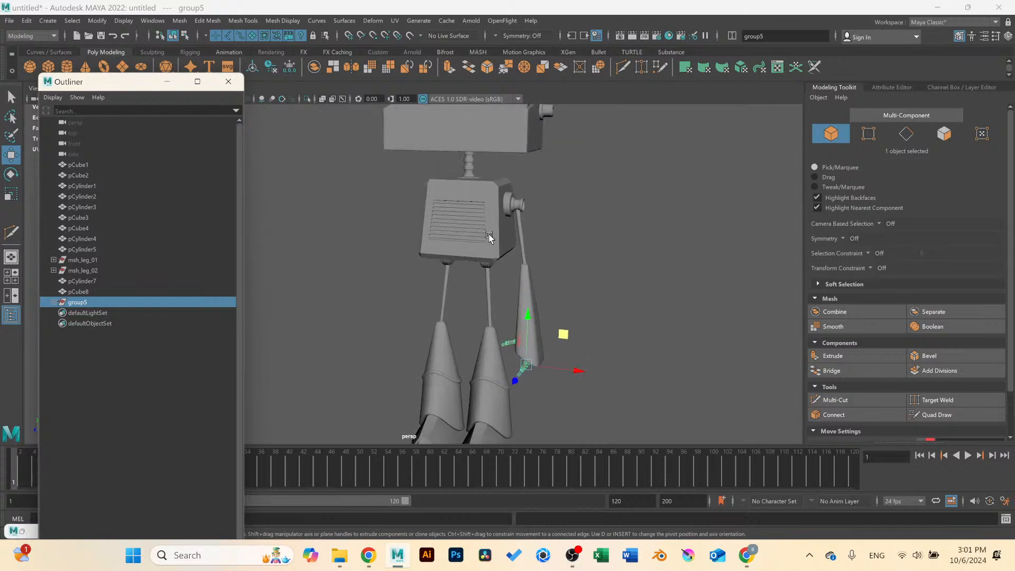
{"action": "left_click", "coordinate": [540, 195]}
{"action": "left_click", "coordinate": [541, 241], "text": "shift"}
{"action": "left_click", "coordinate": [547, 323], "text": "shift"}
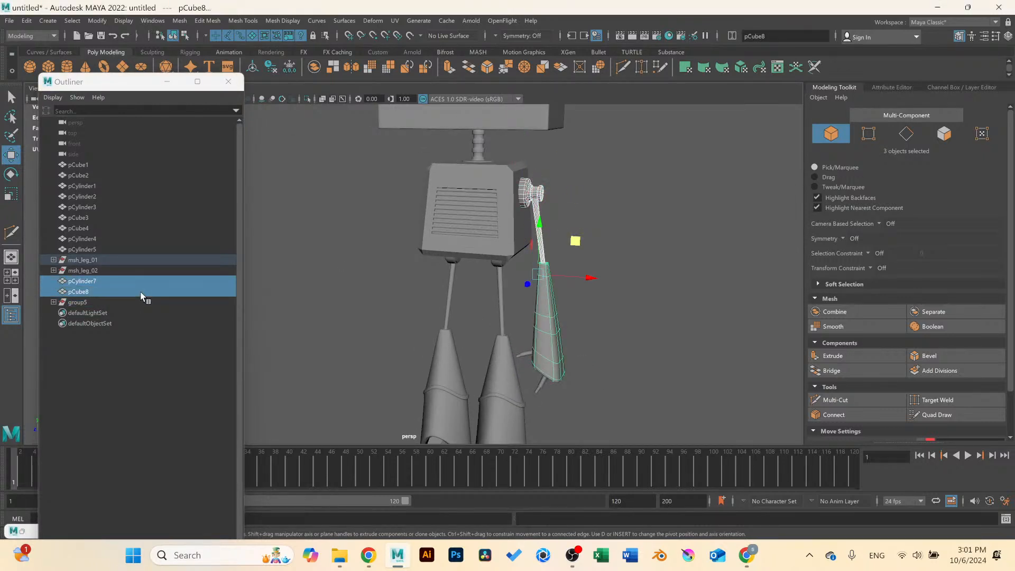
{"action": "key", "text": "ctrl+g"}
Nest the hand group inside the new arm group and select the combined arm group.
{"action": "left_click", "coordinate": [80, 281]}
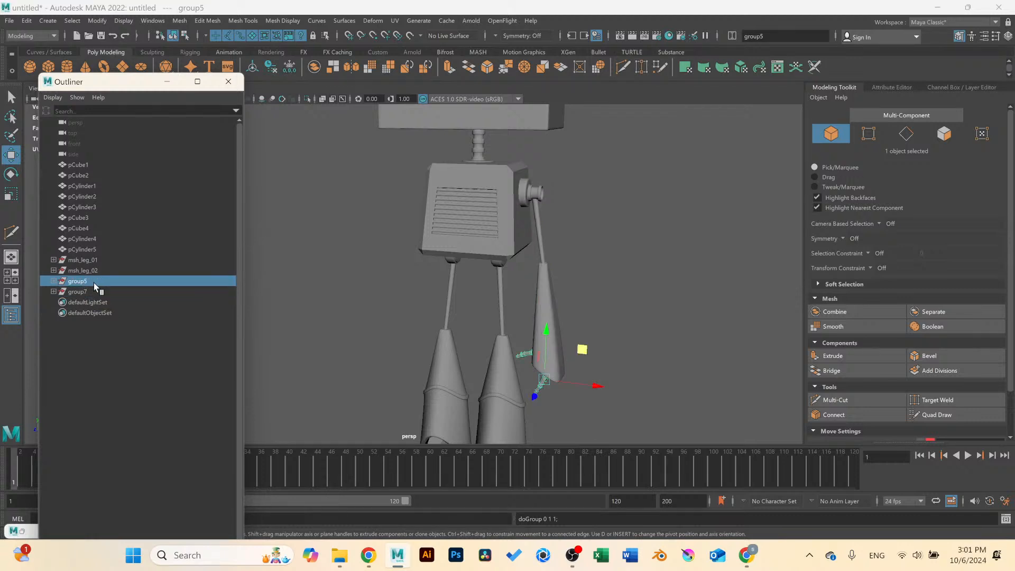
{"action": "middle_click_drag", "start_coordinate": [94, 294], "coordinate": [93, 292]}
{"action": "left_click", "coordinate": [77, 281]}
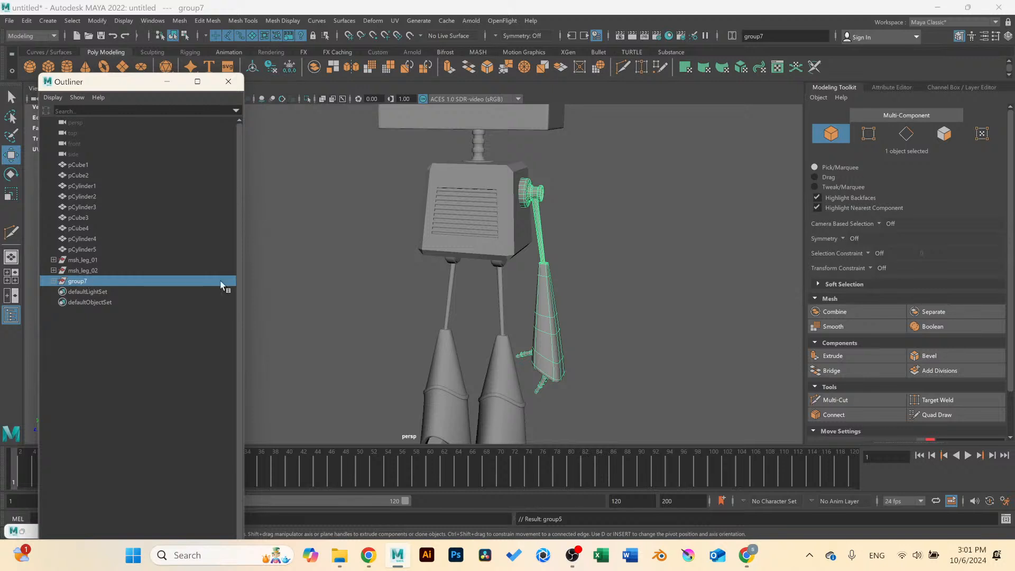
Rename the combined arm group as msh_arm_01.
{"action": "scroll", "coordinate": [502, 288], "scroll_direction": "down", "scroll_amount": 4}
{"action": "mouse_move", "coordinate": [455, 290]}
{"action": "left_mouse_down", "text": "alt"}
{"action": "mouse_move", "coordinate": [492, 306]}
{"action": "mouse_move", "coordinate": [460, 287]}
{"action": "left_mouse_up", "text": "alt"}
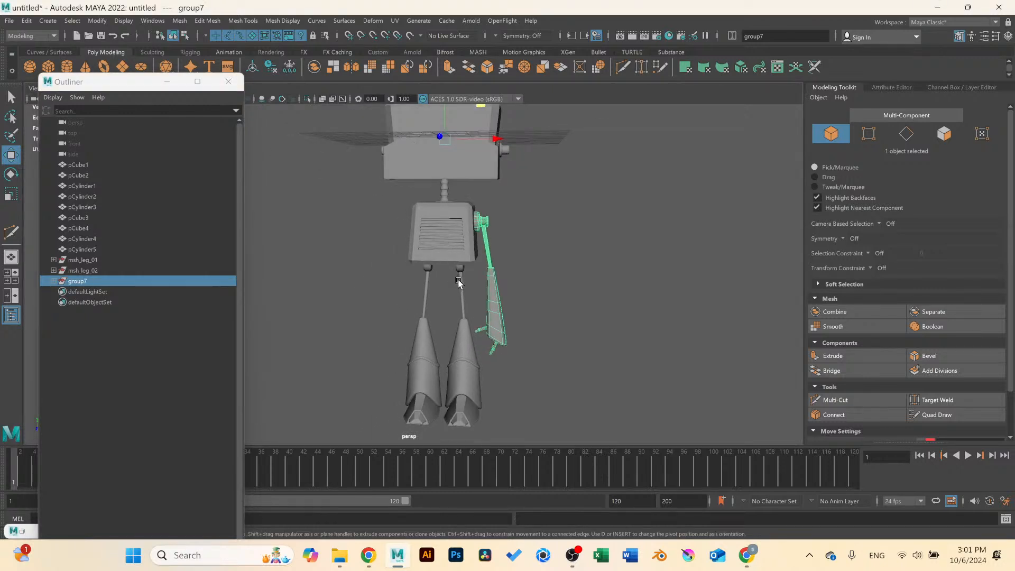
{"action": "double_click", "coordinate": [84, 281]}
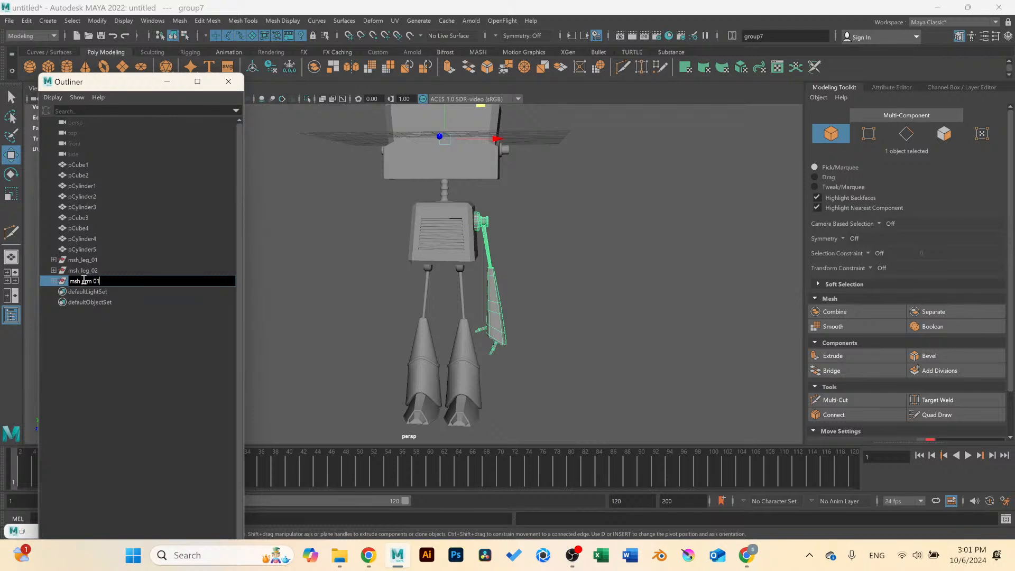
{"action": "key", "text": "Return"}
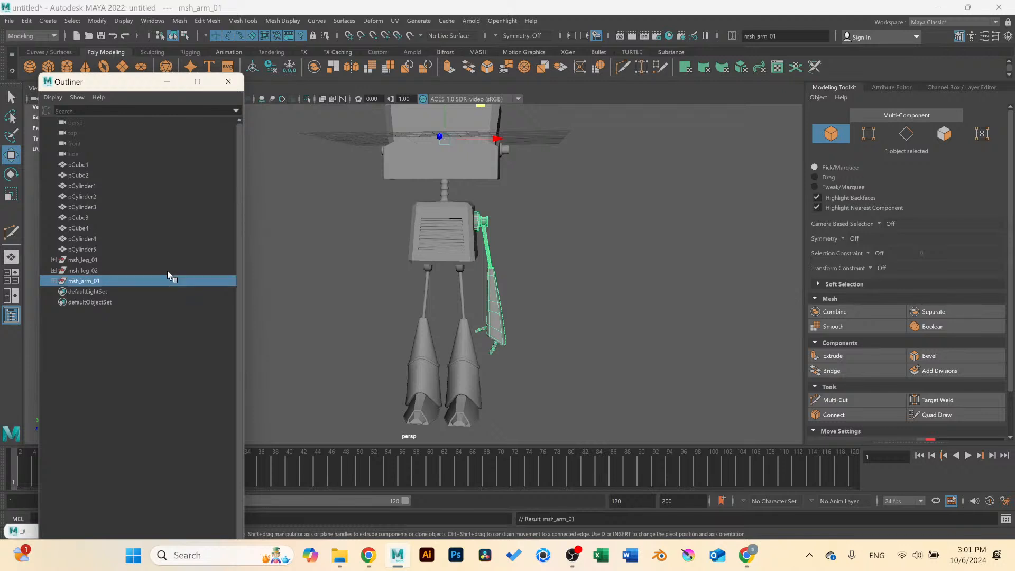
Duplicate msh_arm_01 with Duplicate Special to make the mirrored arm on the robot's opposite side.
{"action": "left_click", "coordinate": [73, 22]}
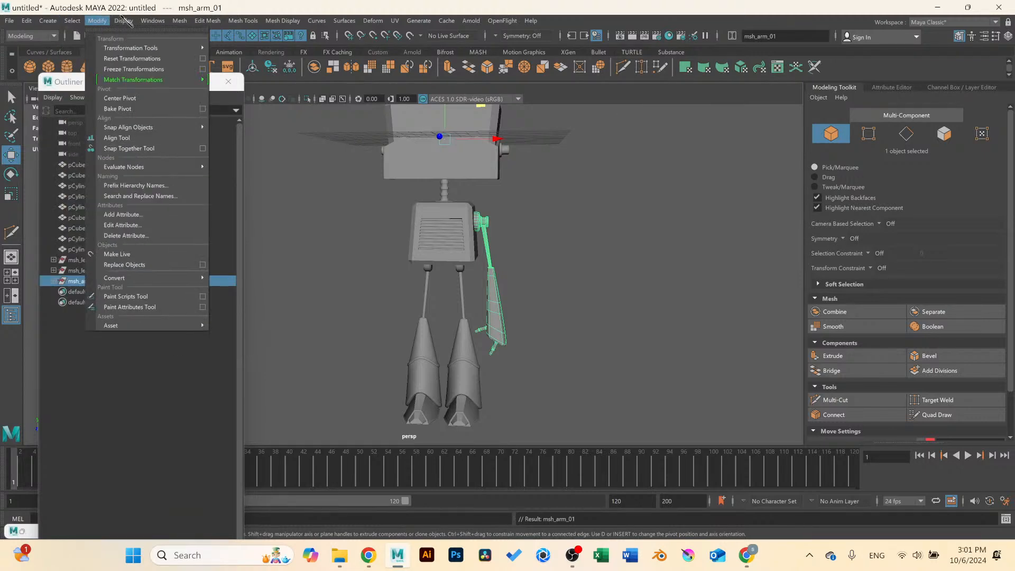
{"action": "left_click", "coordinate": [72, 23]}
{"action": "left_click", "coordinate": [68, 24]}
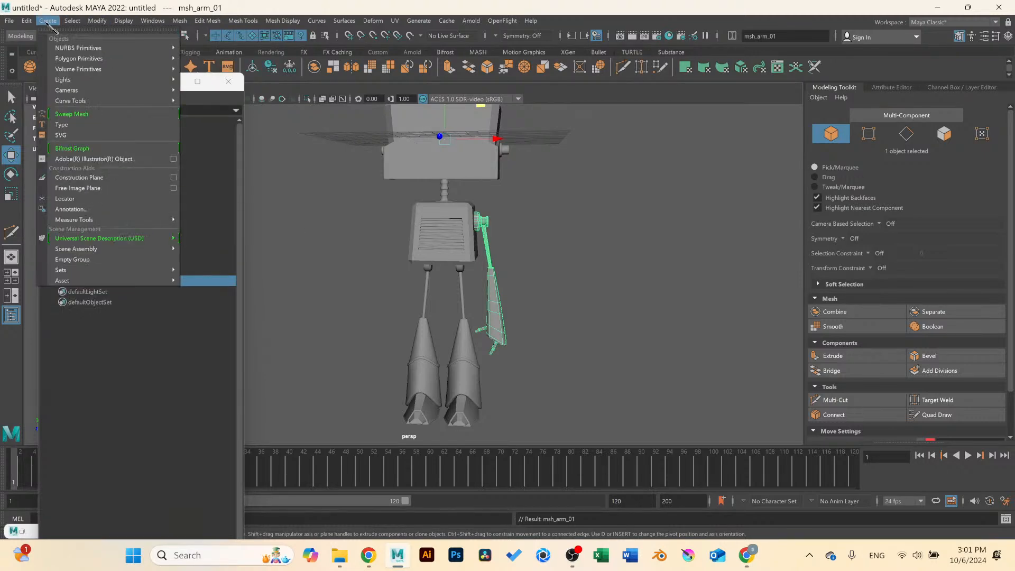
{"action": "mouse_move", "coordinate": [33, 25]}
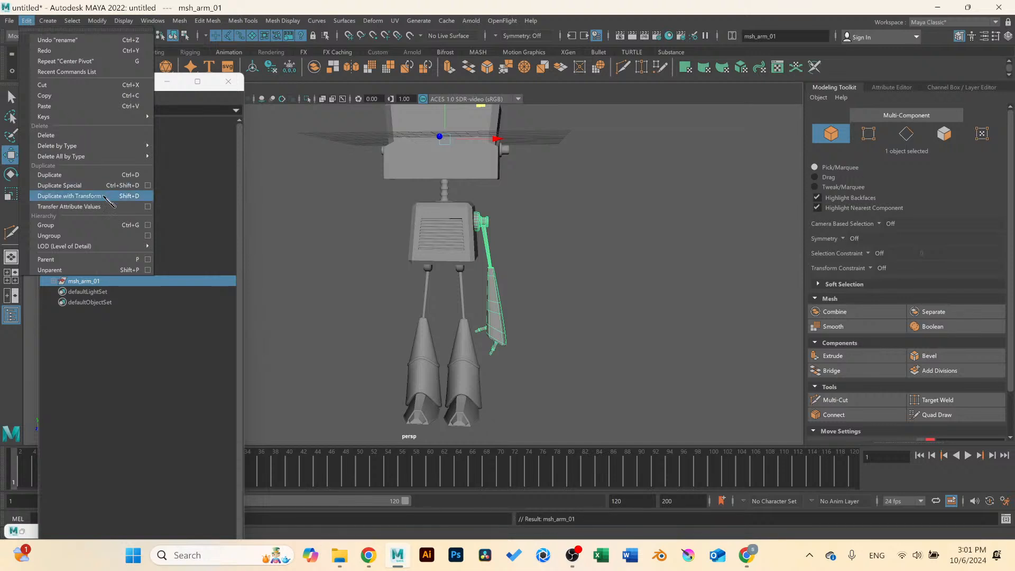
{"action": "left_click", "coordinate": [119, 186]}
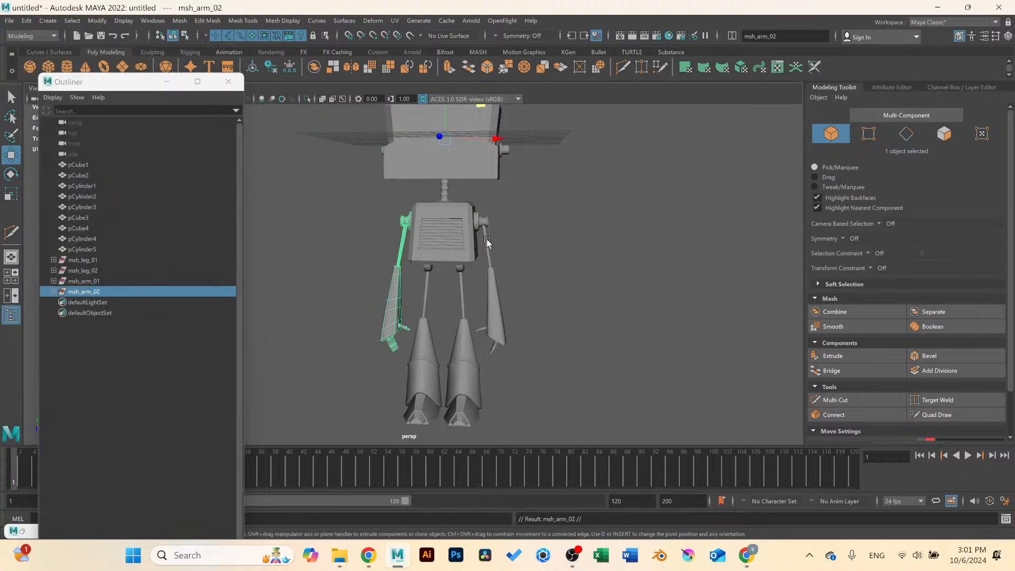
Close the Outliner, create a polygon cube and place it in front of the robot's head.
{"action": "left_click", "coordinate": [548, 262]}
{"action": "scroll", "coordinate": [548, 261], "scroll_direction": "down", "scroll_amount": 2}
{"action": "left_click_drag", "start_coordinate": [549, 264], "coordinate": [463, 259], "text": "alt"}
{"action": "left_click", "coordinate": [228, 81]}
{"action": "scroll", "coordinate": [499, 227], "scroll_direction": "down", "scroll_amount": 4}
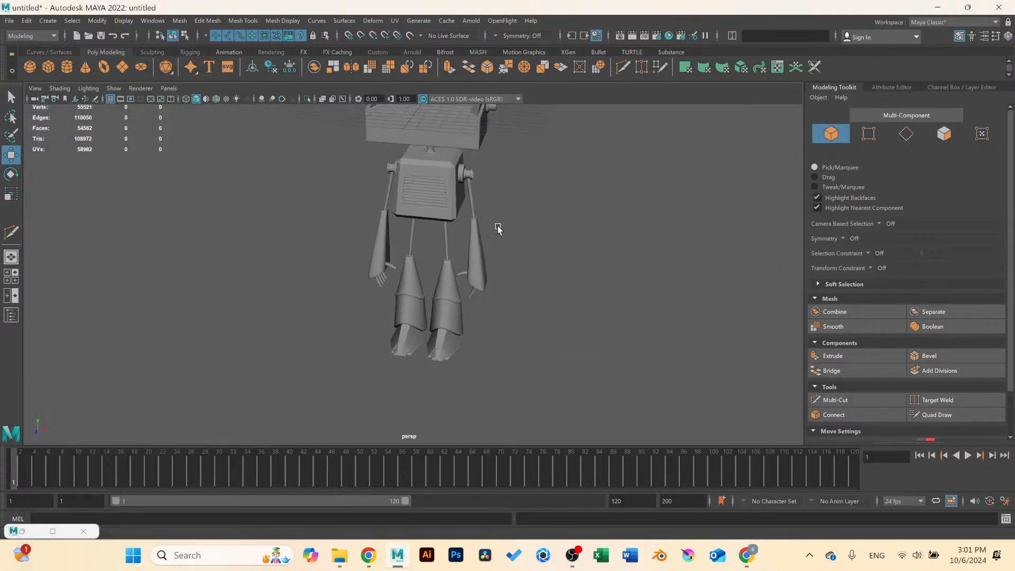
{"action": "middle_click_drag", "start_coordinate": [486, 222], "coordinate": [477, 280], "text": "alt"}
{"action": "scroll", "coordinate": [477, 282], "scroll_direction": "up", "scroll_amount": 3}
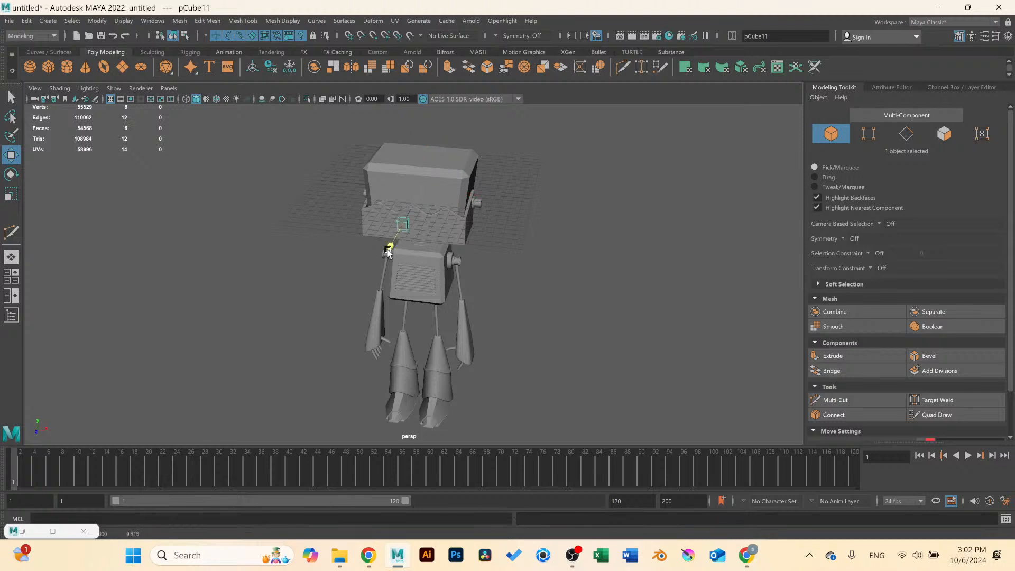
{"action": "scroll", "coordinate": [403, 209], "scroll_direction": "up", "scroll_amount": 3}
{"action": "left_click_drag", "start_coordinate": [404, 209], "coordinate": [421, 228], "text": "alt"}
{"action": "scroll", "coordinate": [422, 227], "scroll_direction": "up", "scroll_amount": 2}
{"action": "scroll", "coordinate": [297, 235], "scroll_direction": "up", "scroll_amount": 2}
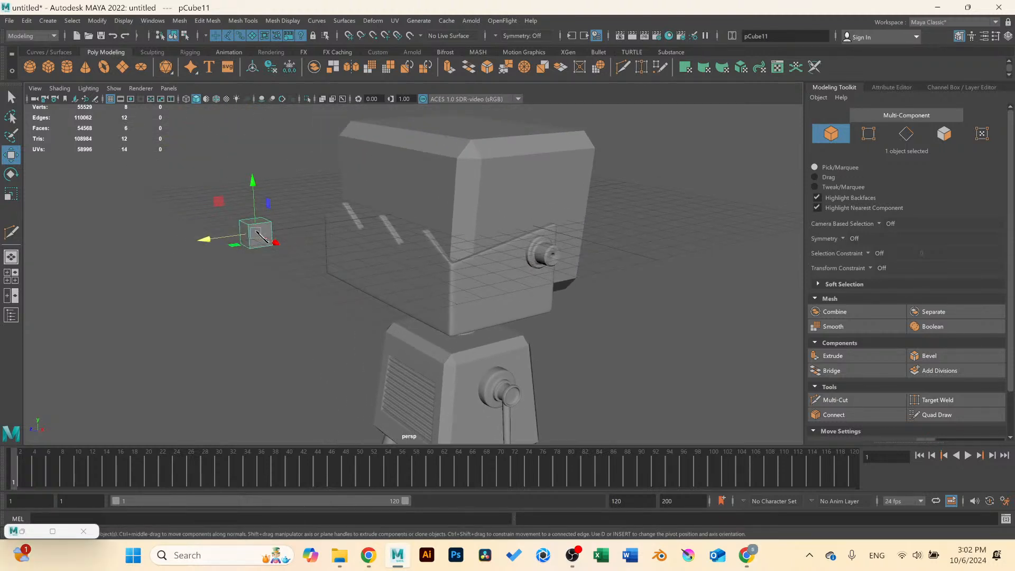
Delete the new cube's back face, the one facing the head, and return to object selection.
{"action": "right_click_drag", "start_coordinate": [256, 233], "coordinate": [254, 243]}
{"action": "left_click_drag", "start_coordinate": [254, 243], "coordinate": [256, 186], "text": "alt"}
{"action": "scroll", "coordinate": [374, 241], "scroll_direction": "up", "scroll_amount": 2}
{"action": "left_click", "coordinate": [231, 168]}
{"action": "key", "text": "Delete"}
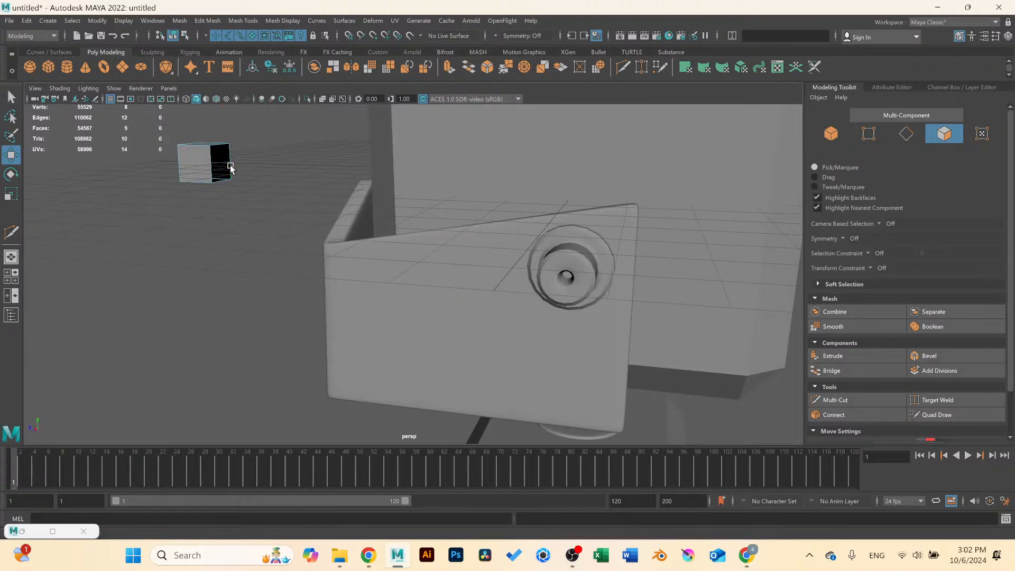
{"action": "right_click_drag", "start_coordinate": [219, 163], "coordinate": [260, 128]}
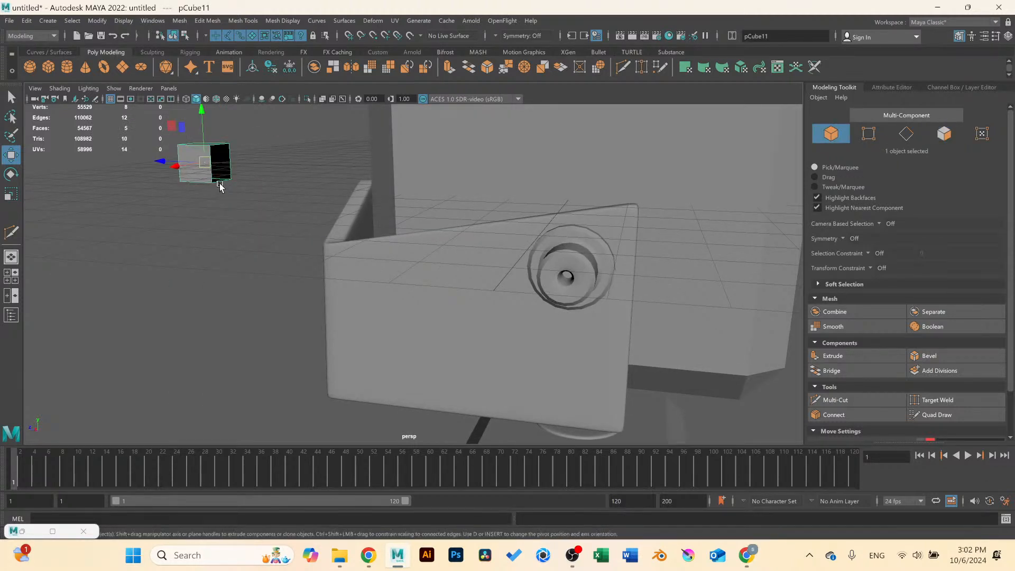
Flatten the open cube along its depth into a thin block for the eye.
{"action": "key", "text": "r"}
{"action": "left_click_drag", "start_coordinate": [169, 164], "coordinate": [192, 173]}
{"action": "scroll", "coordinate": [192, 173], "scroll_direction": "down", "scroll_amount": 3}
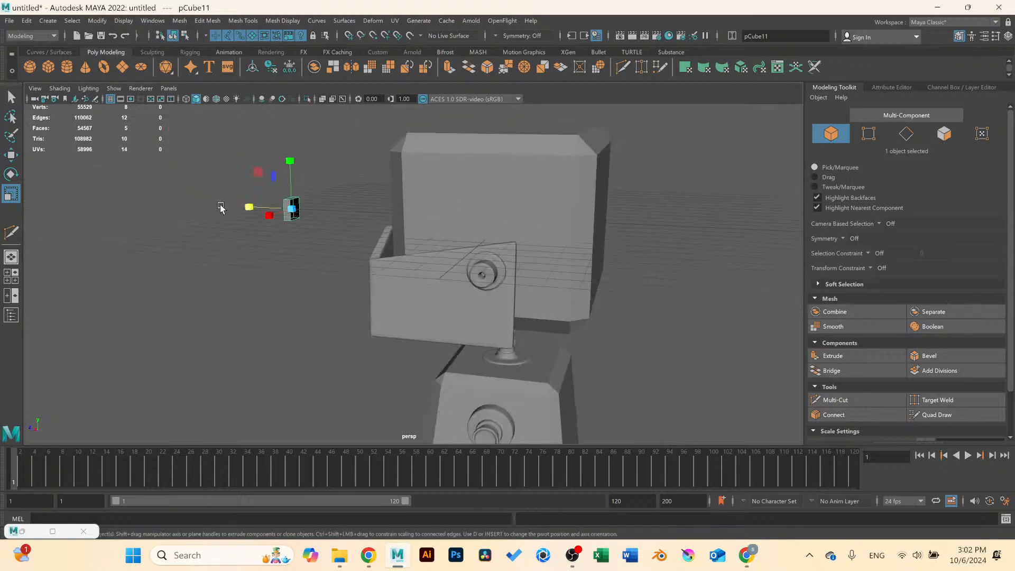
Position the eye block on the left of the face in front view and push it back against the head.
{"action": "key", "text": "space"}
{"action": "key", "text": "space"}
{"action": "key", "text": "f"}
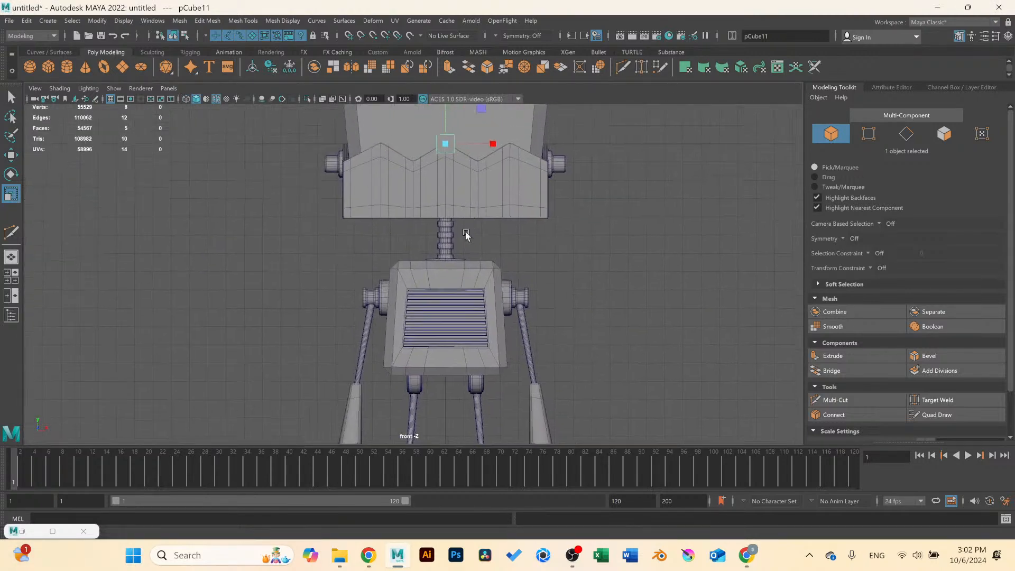
{"action": "left_click_drag", "start_coordinate": [427, 257], "coordinate": [453, 259]}
{"action": "key", "text": "w"}
{"action": "middle_click_drag", "start_coordinate": [458, 226], "coordinate": [406, 192]}
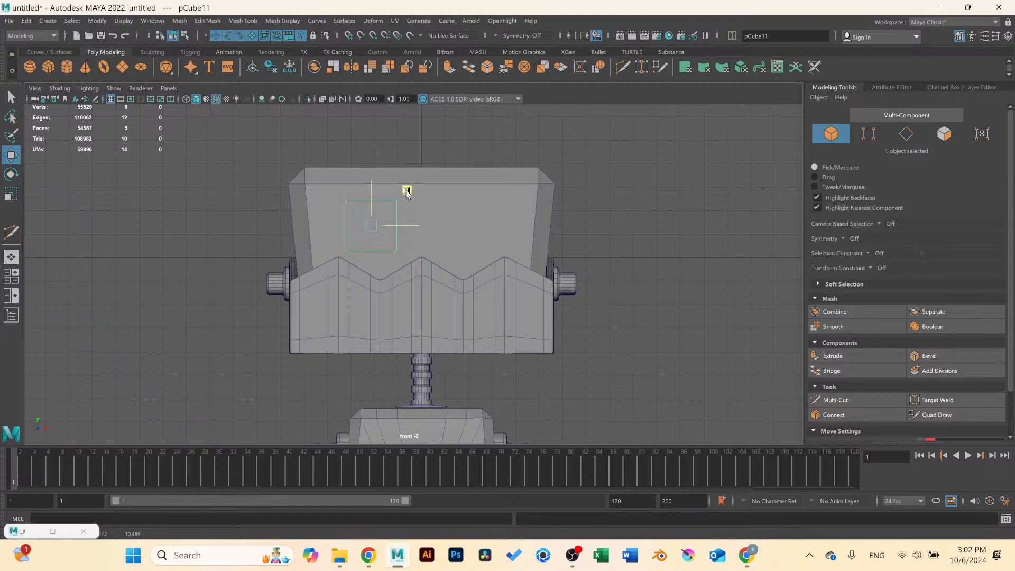
{"action": "key", "text": "space"}
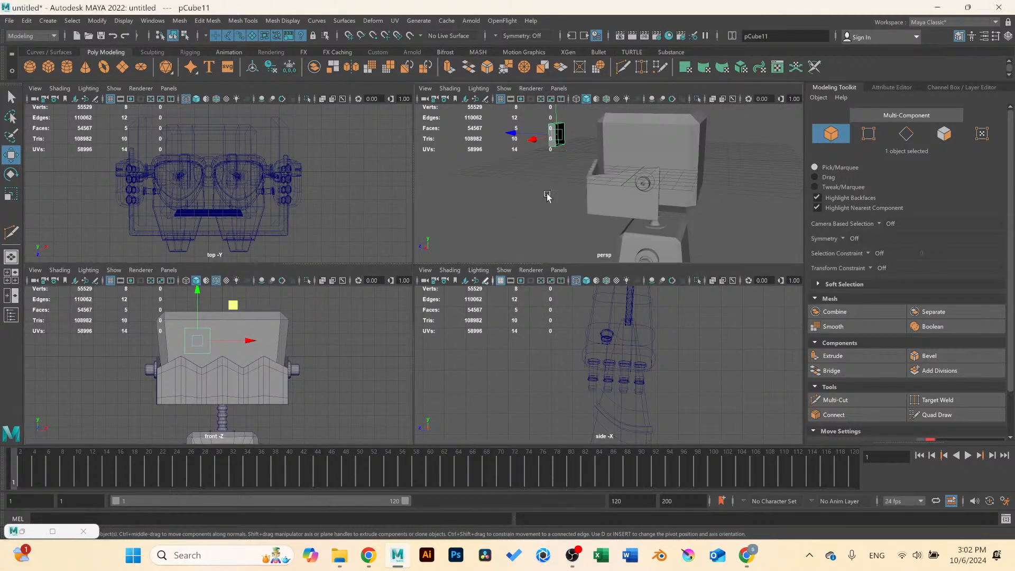
{"action": "key", "text": "space"}
{"action": "left_click_drag", "start_coordinate": [364, 215], "coordinate": [490, 205]}
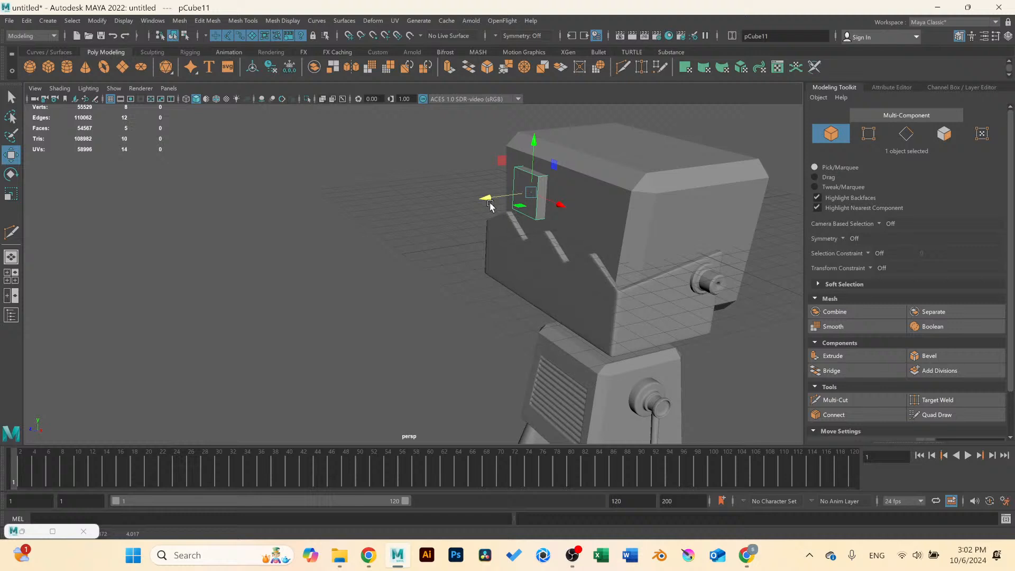
Bevel the eye block with a fraction of 0.38.
{"action": "left_click", "coordinate": [929, 356]}
{"action": "left_click_drag", "start_coordinate": [591, 217], "coordinate": [465, 259], "text": "alt"}
{"action": "left_click_drag", "start_coordinate": [180, 143], "coordinate": [180, 143]}
{"action": "middle_click_drag", "start_coordinate": [570, 221], "coordinate": [445, 241], "text": "alt"}
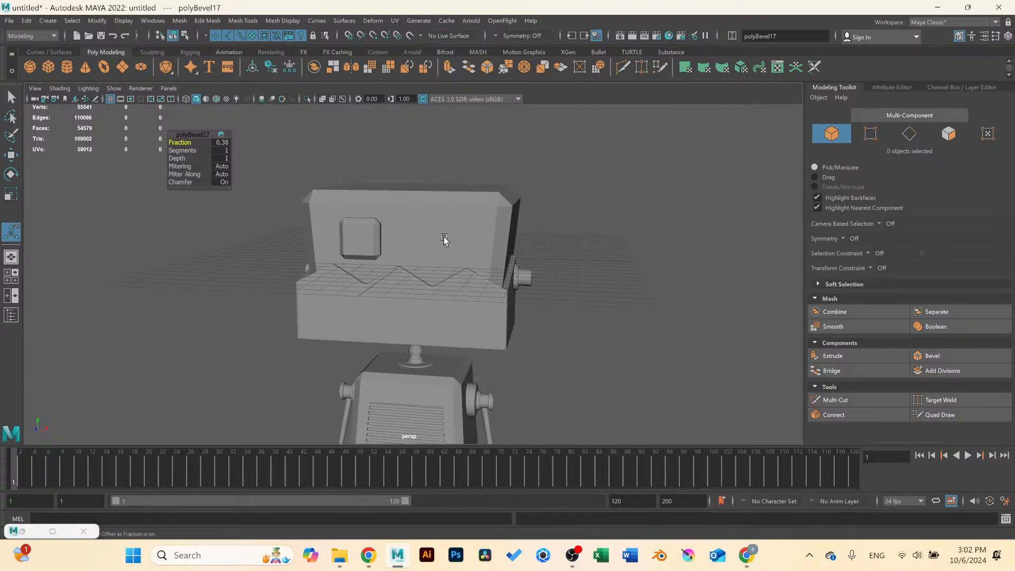
Duplicate the beveled eye and move the copy sideways to the other half of the face.
{"action": "right_click_drag", "start_coordinate": [355, 237], "coordinate": [365, 233]}
{"action": "left_click", "coordinate": [357, 239]}
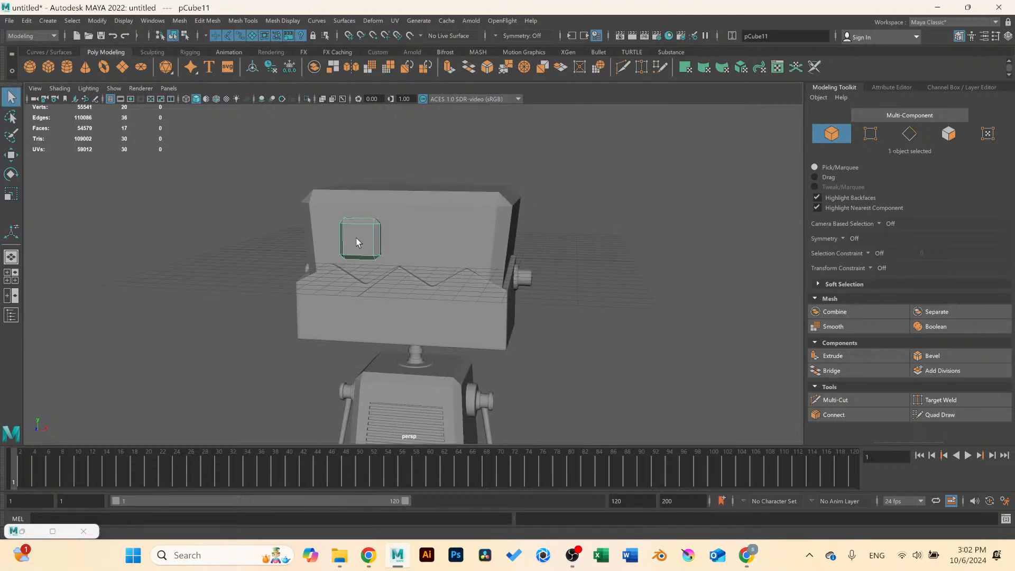
{"action": "key", "text": "w"}
{"action": "left_click_drag", "start_coordinate": [408, 240], "coordinate": [487, 243]}
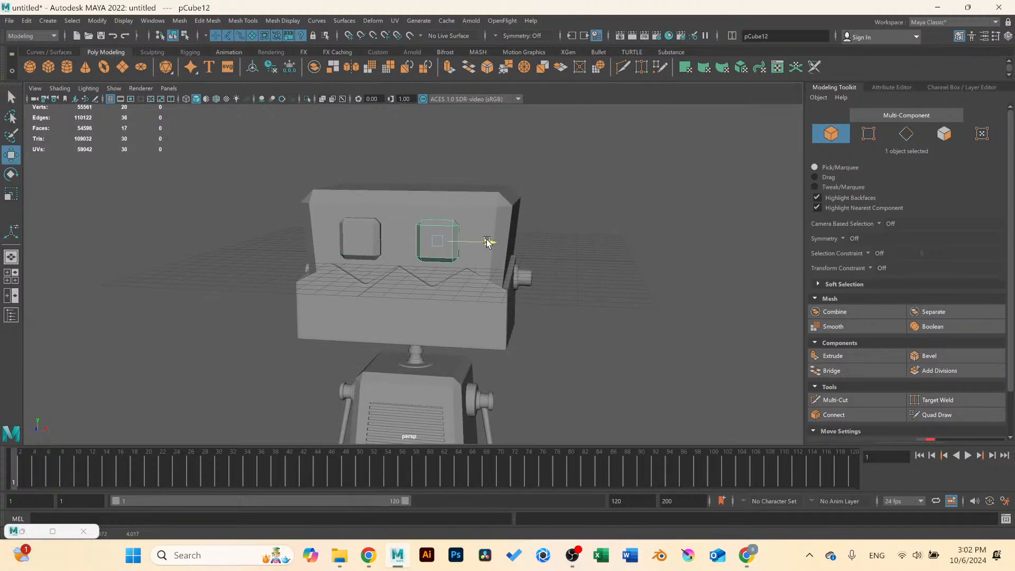
{"action": "middle_click_drag", "start_coordinate": [487, 242], "coordinate": [468, 238], "text": "alt"}
{"action": "scroll", "coordinate": [451, 238], "scroll_direction": "up", "scroll_amount": 4}
Lower the upper vertices of the second eye in the front view to make it shorter, and return to object selection.
{"action": "right_click_drag", "start_coordinate": [426, 236], "coordinate": [386, 238]}
{"action": "key", "text": "space"}
{"action": "key", "text": "space"}
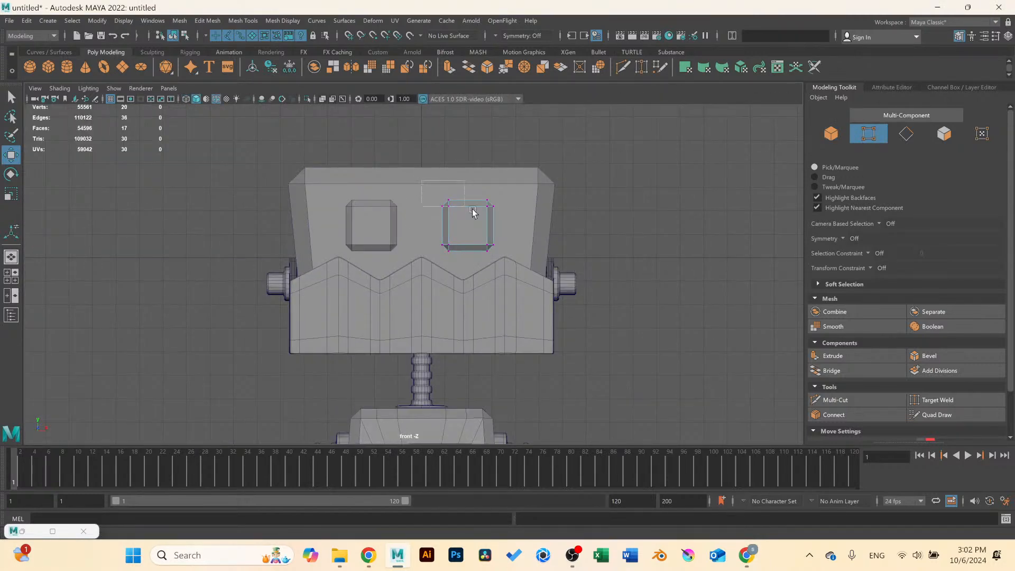
{"action": "left_click_drag", "start_coordinate": [473, 212], "coordinate": [491, 212]}
{"action": "left_click_drag", "start_coordinate": [465, 153], "coordinate": [469, 171]}
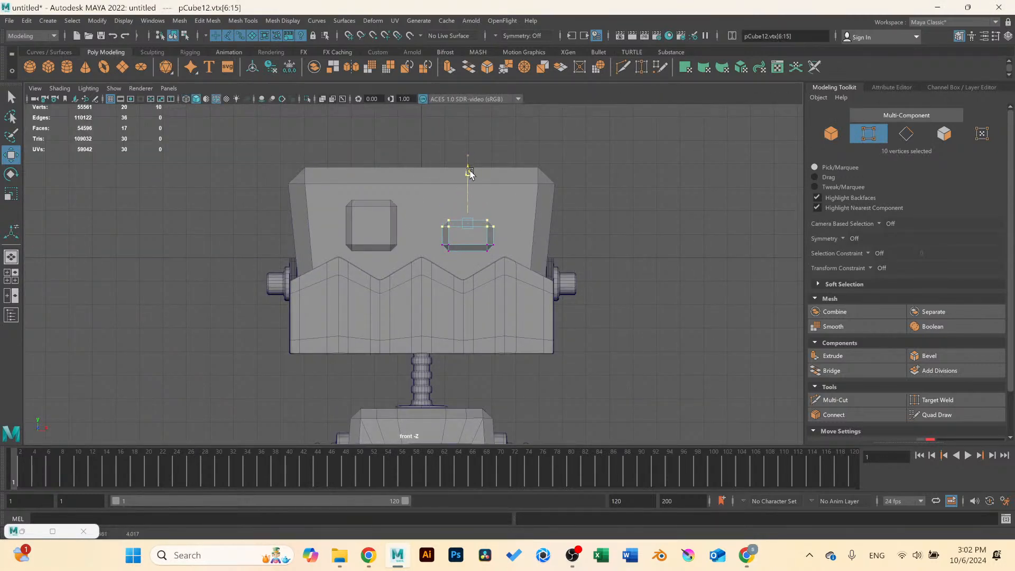
{"action": "right_click_drag", "start_coordinate": [462, 242], "coordinate": [502, 221]}
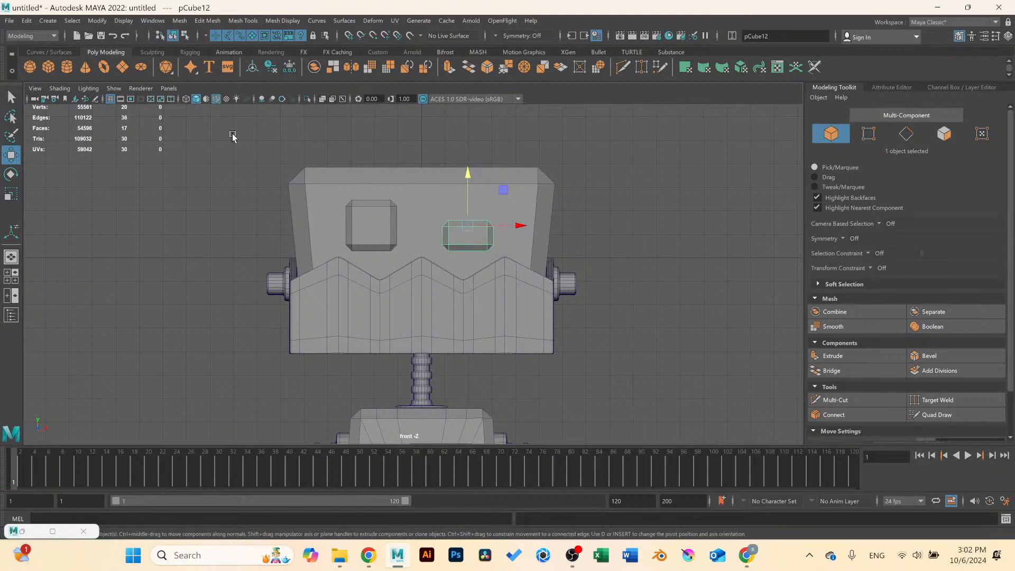
Create another polygon cube, bring it in front of the head and place it above the larger eye.
{"action": "left_click", "coordinate": [48, 67]}
{"action": "scroll", "coordinate": [406, 258], "scroll_direction": "down", "scroll_amount": 2}
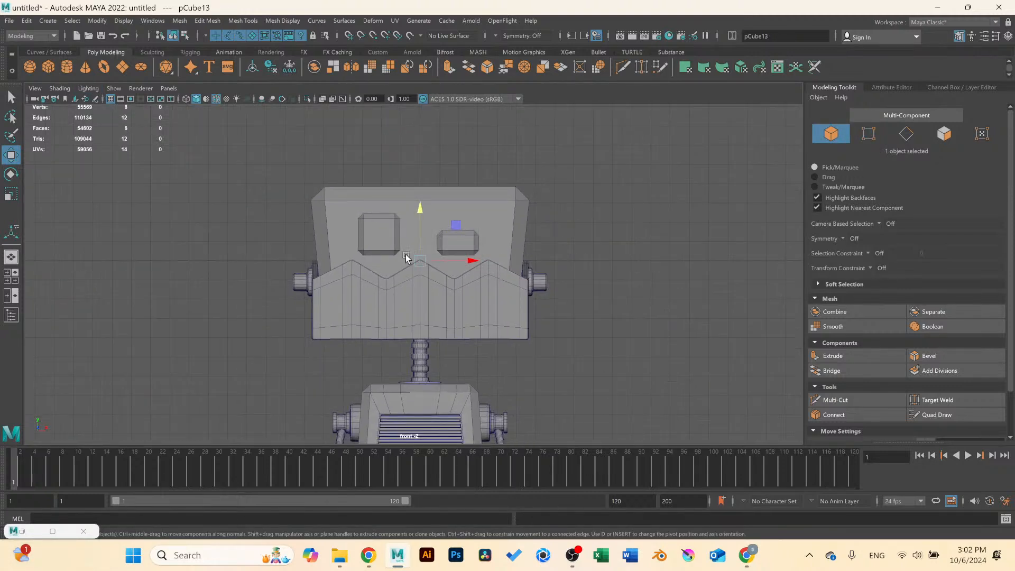
{"action": "left_click_drag", "start_coordinate": [426, 217], "coordinate": [426, 121]}
{"action": "key", "text": "space"}
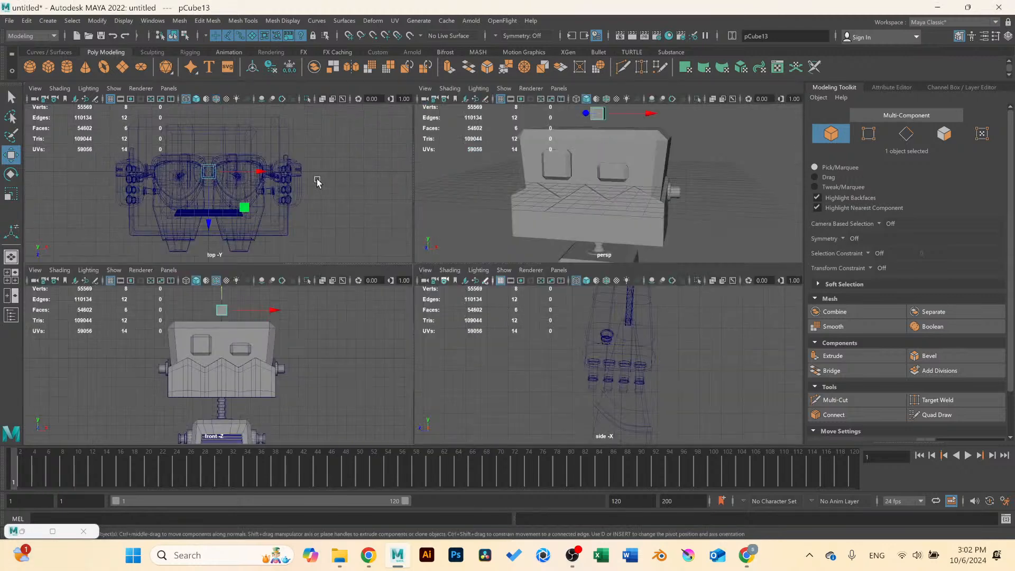
{"action": "scroll", "coordinate": [252, 201], "scroll_direction": "down", "scroll_amount": 3}
{"action": "left_click_drag", "start_coordinate": [211, 226], "coordinate": [210, 286]}
{"action": "key", "text": "space"}
{"action": "scroll", "coordinate": [502, 167], "scroll_direction": "up", "scroll_amount": 4}
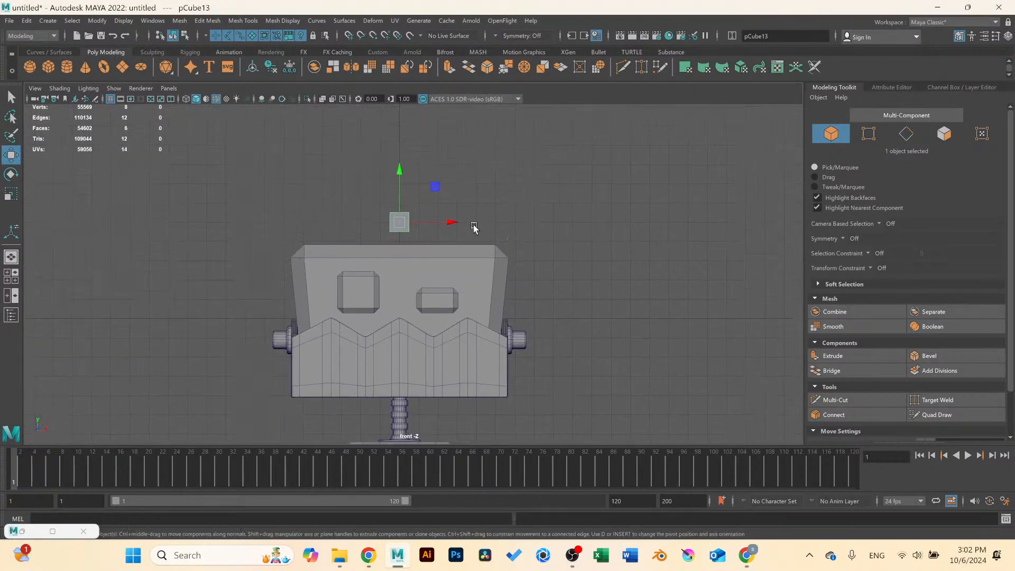
{"action": "middle_click_drag", "start_coordinate": [433, 172], "coordinate": [383, 218]}
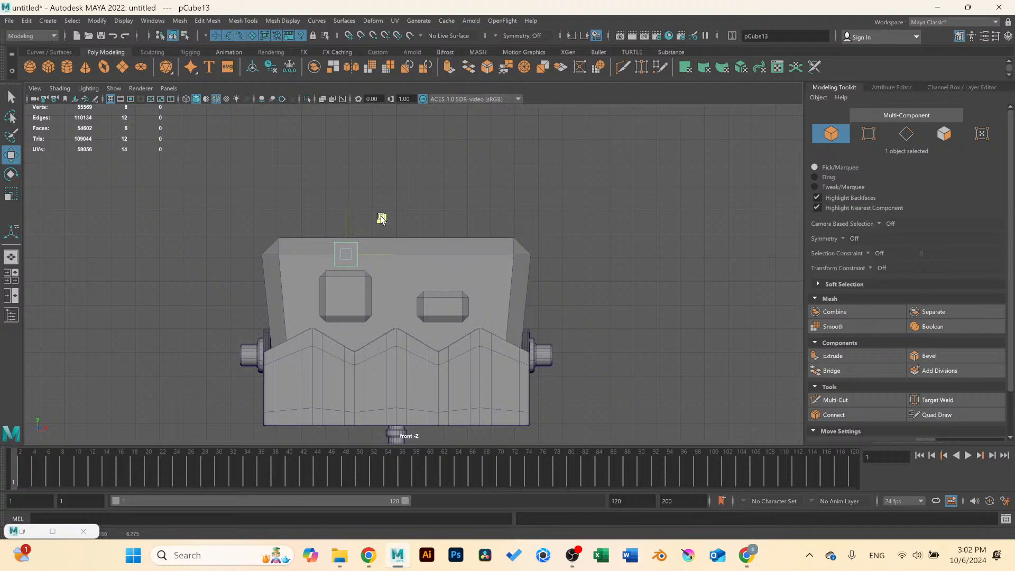
Stretch the new cube sideways and reduce its height to form a thin eyebrow bar.
{"action": "key", "text": "r"}
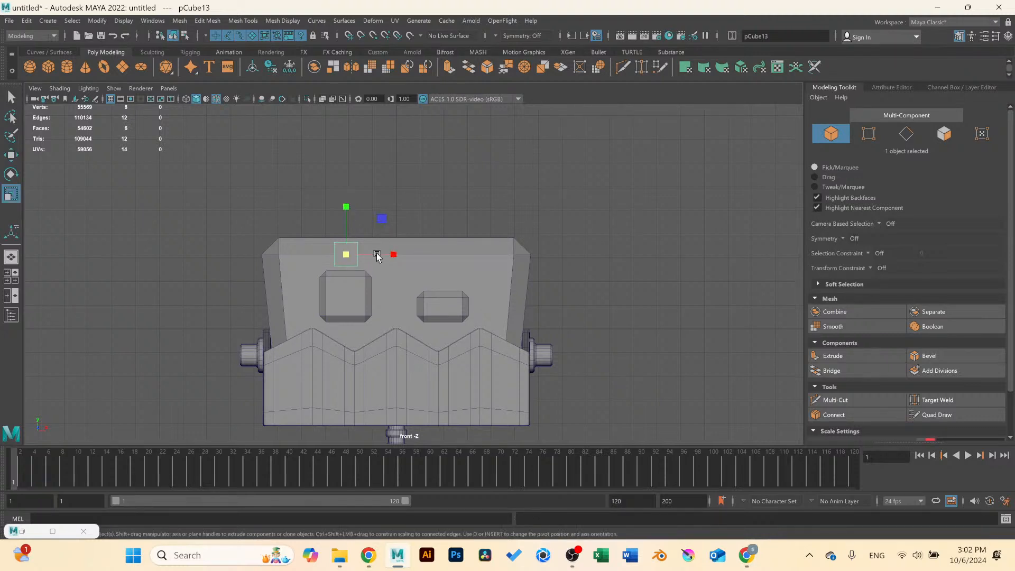
{"action": "left_click_drag", "start_coordinate": [394, 255], "coordinate": [519, 254]}
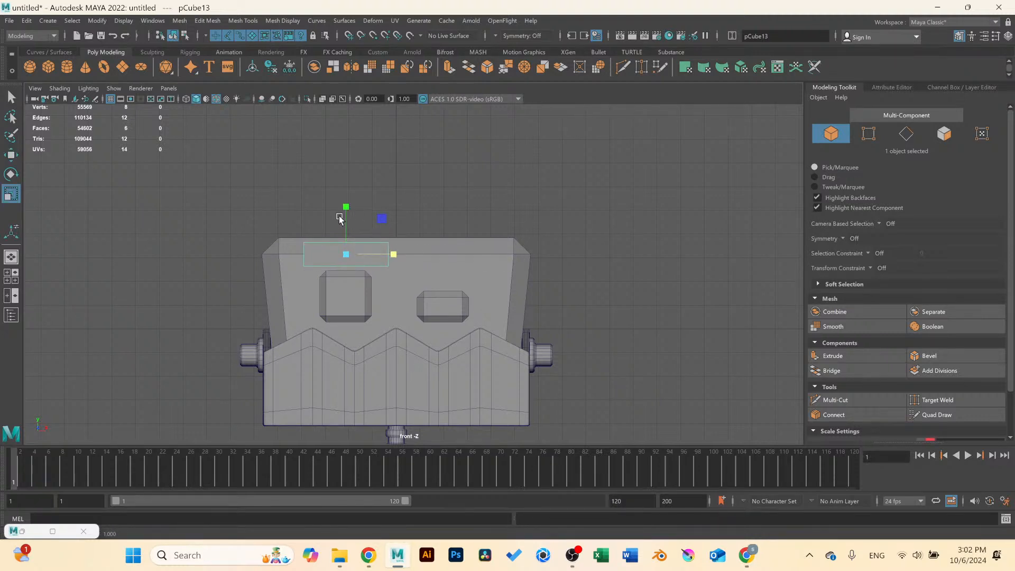
{"action": "left_click_drag", "start_coordinate": [343, 216], "coordinate": [345, 241]}
Scale the larger eye down slightly and lower it beneath the eyebrow bar.
{"action": "left_click", "coordinate": [350, 287]}
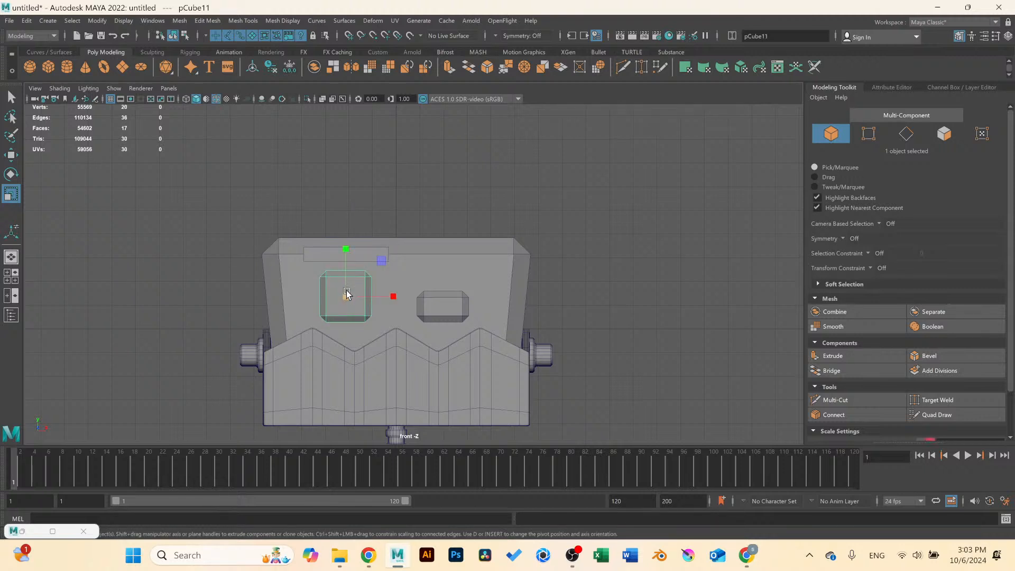
{"action": "left_click_drag", "start_coordinate": [345, 296], "coordinate": [342, 297]}
{"action": "key", "text": "w"}
{"action": "left_click_drag", "start_coordinate": [347, 247], "coordinate": [346, 252]}
Scale the shorter eye down slightly and move it level with the larger eye.
{"action": "left_click", "coordinate": [452, 310]}
{"action": "key", "text": "r"}
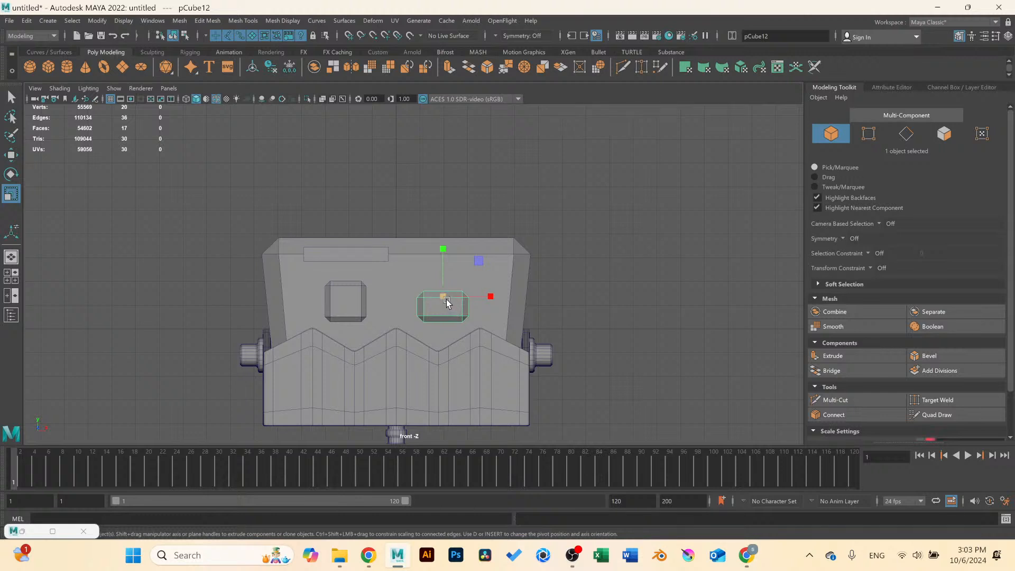
{"action": "left_click_drag", "start_coordinate": [445, 296], "coordinate": [475, 296]}
{"action": "key", "text": "w"}
{"action": "left_click", "coordinate": [429, 247]}
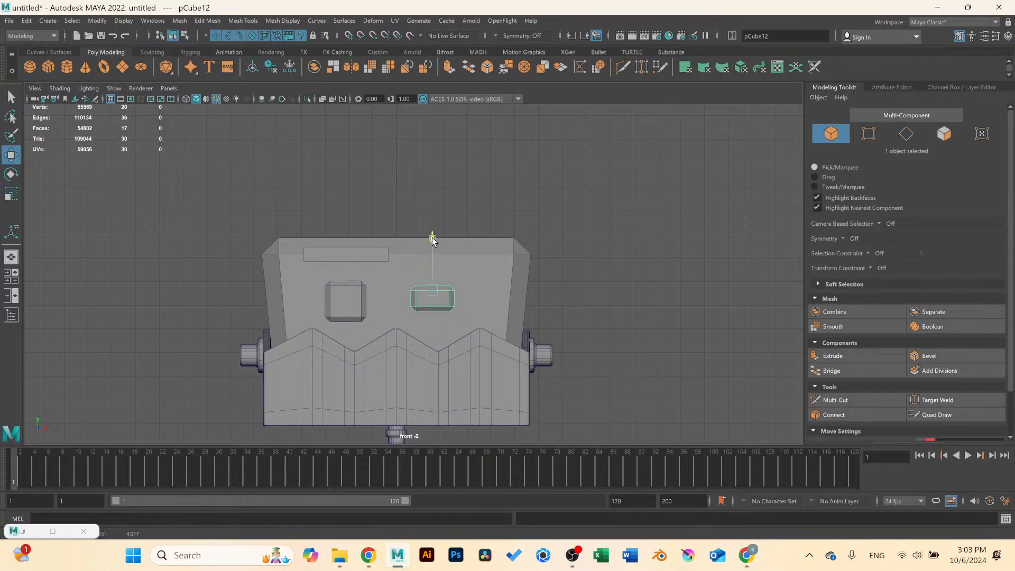
Move the two eyes slightly farther apart horizontally to balance them on the face.
{"action": "left_click", "coordinate": [352, 305]}
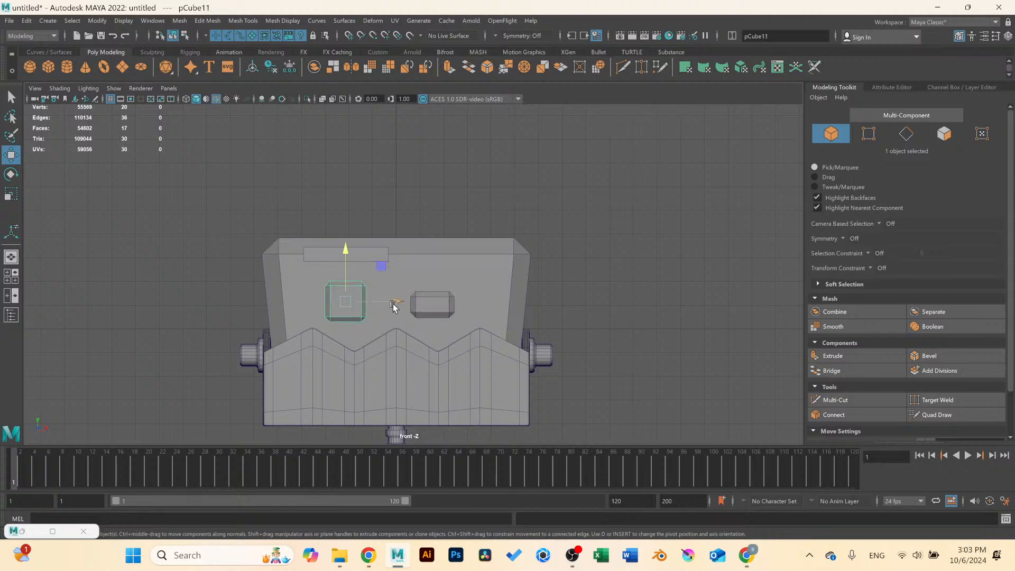
{"action": "left_click_drag", "start_coordinate": [399, 303], "coordinate": [396, 303]}
{"action": "left_click", "coordinate": [428, 302]}
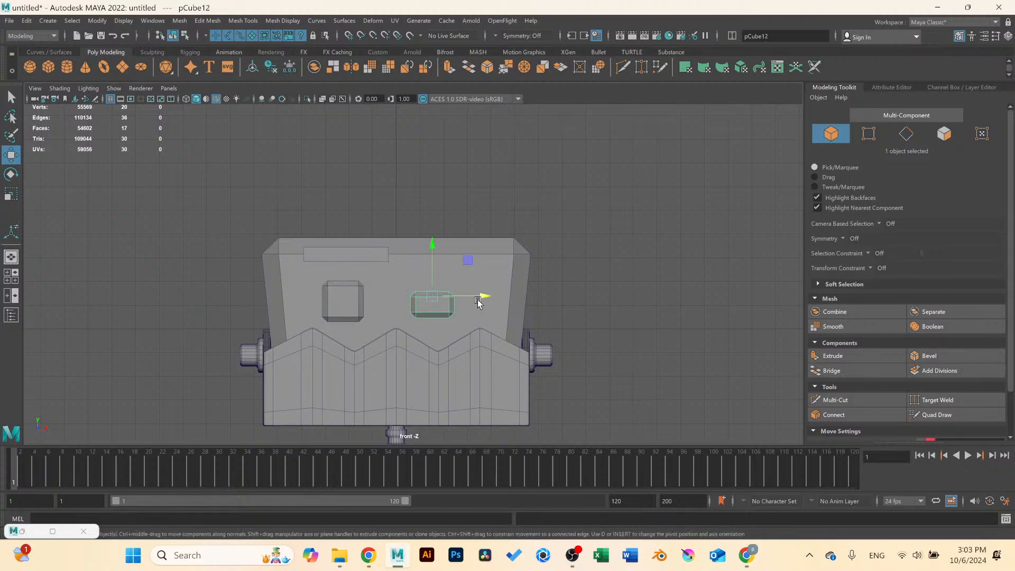
{"action": "left_click_drag", "start_coordinate": [483, 298], "coordinate": [496, 297]}
Lower the eyebrow bar closer to the larger eye and bevel its edges with a fraction of 0.5.
{"action": "left_click", "coordinate": [354, 259]}
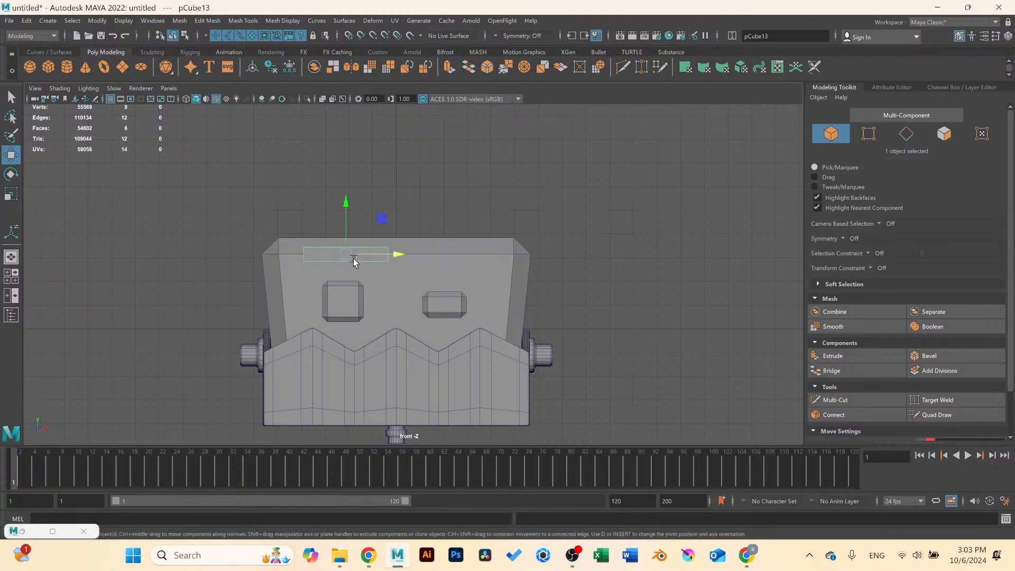
{"action": "left_click_drag", "start_coordinate": [347, 213], "coordinate": [345, 224]}
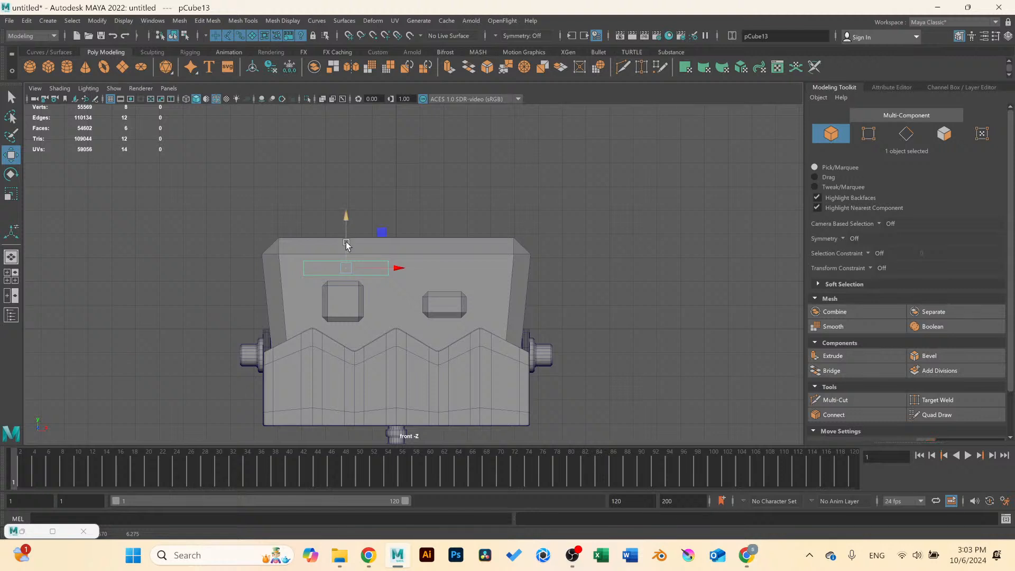
{"action": "scroll", "coordinate": [348, 252], "scroll_direction": "up", "scroll_amount": 5}
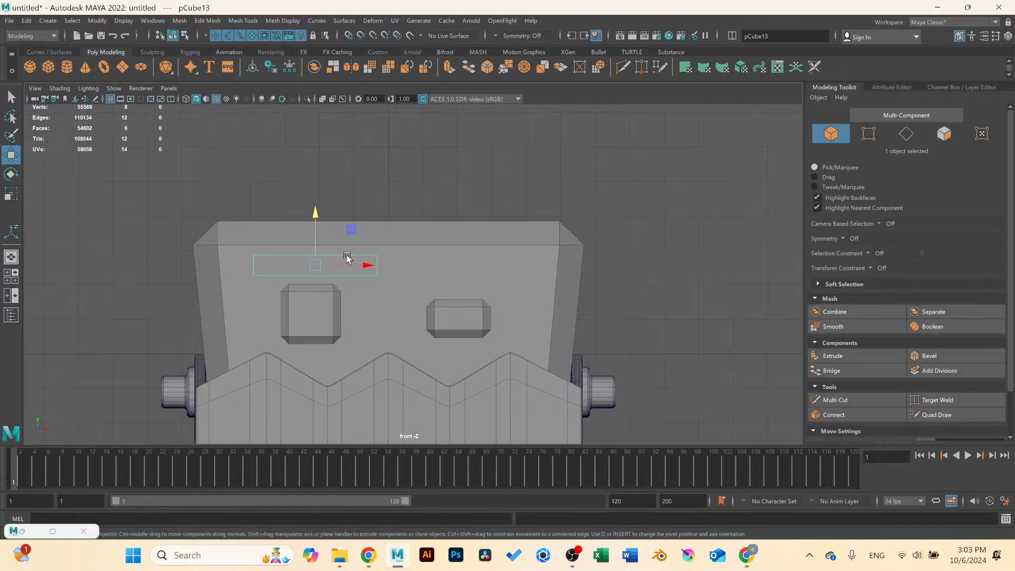
{"action": "left_click", "coordinate": [938, 357]}
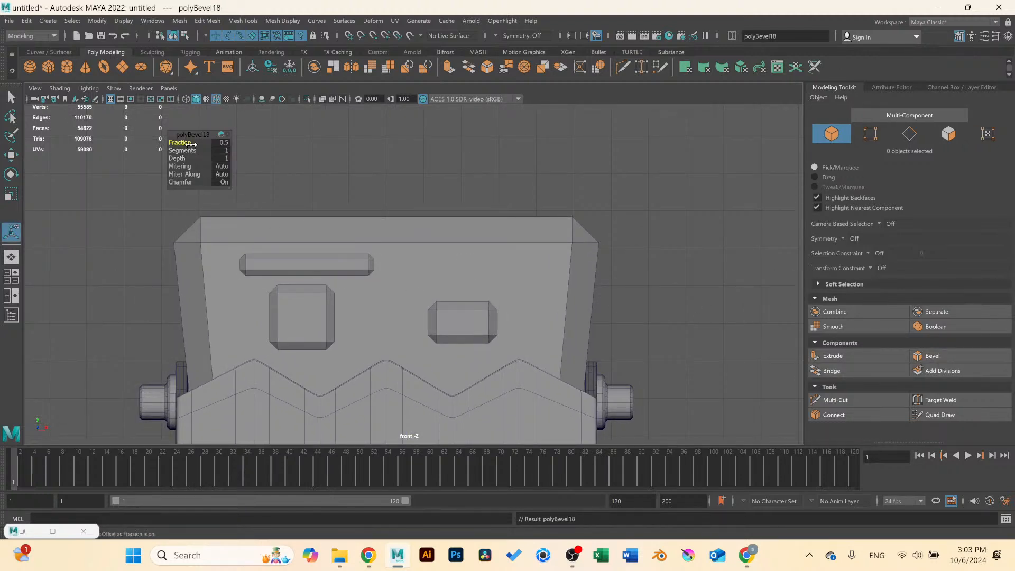
Delete the hidden back faces of the beveled eyebrow bar on the side facing the head.
{"action": "key", "text": "space"}
{"action": "key", "text": "space"}
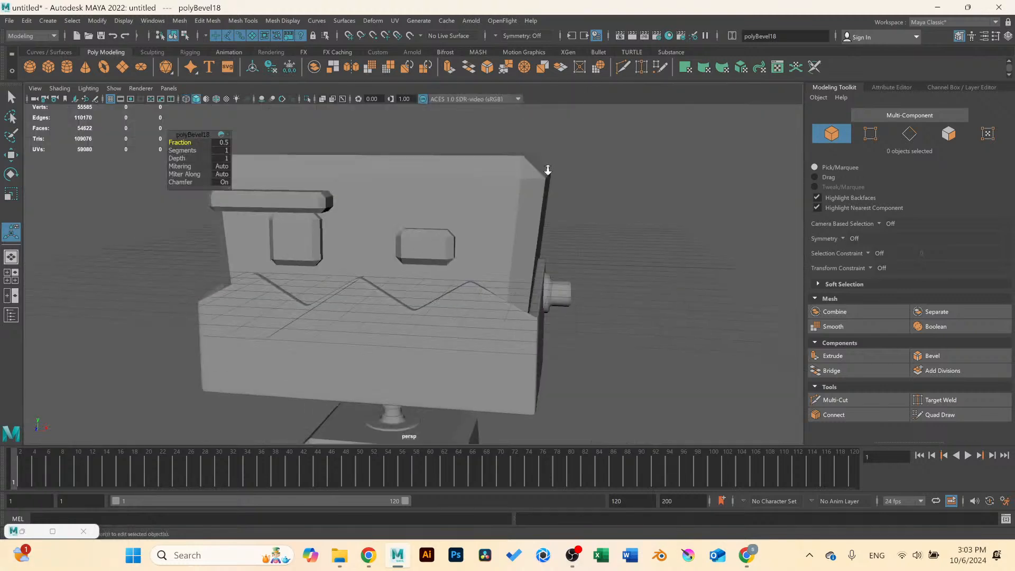
{"action": "left_click_drag", "start_coordinate": [296, 169], "coordinate": [494, 221], "text": "alt"}
{"action": "scroll", "coordinate": [494, 221], "scroll_direction": "up", "scroll_amount": 3}
{"action": "right_click_drag", "start_coordinate": [331, 202], "coordinate": [338, 224]}
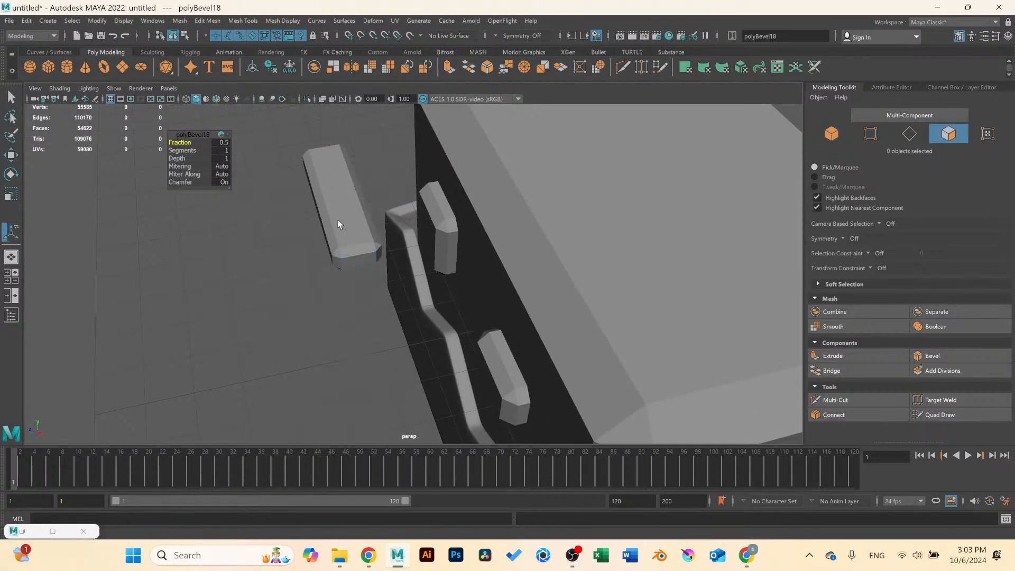
{"action": "key", "text": "q"}
{"action": "left_click_drag", "start_coordinate": [340, 224], "coordinate": [327, 212], "text": "alt"}
{"action": "left_click_drag", "start_coordinate": [396, 126], "coordinate": [347, 288]}
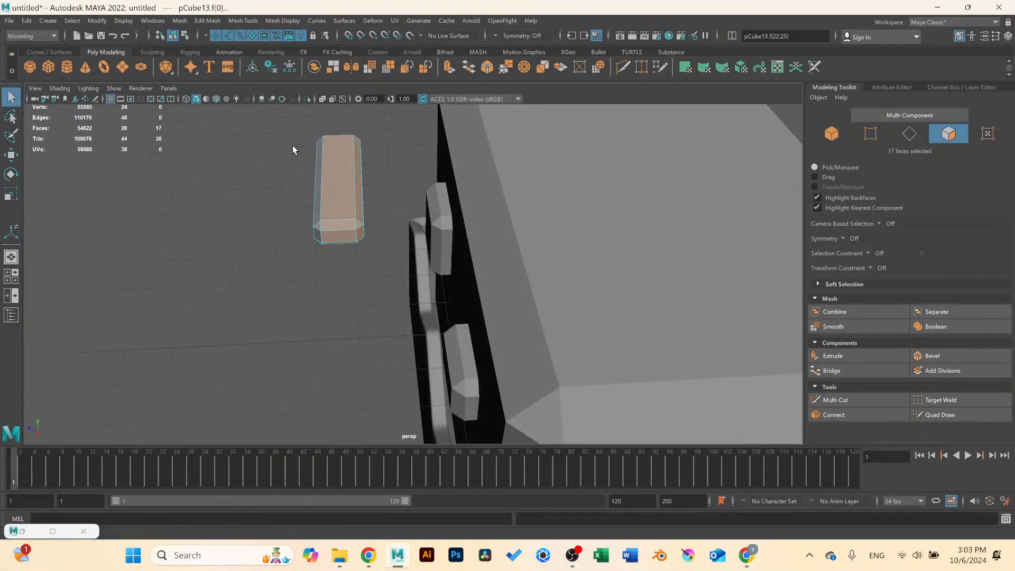
{"action": "left_click_drag", "start_coordinate": [296, 130], "coordinate": [344, 301], "text": "ctrl"}
{"action": "key", "text": "Delete"}
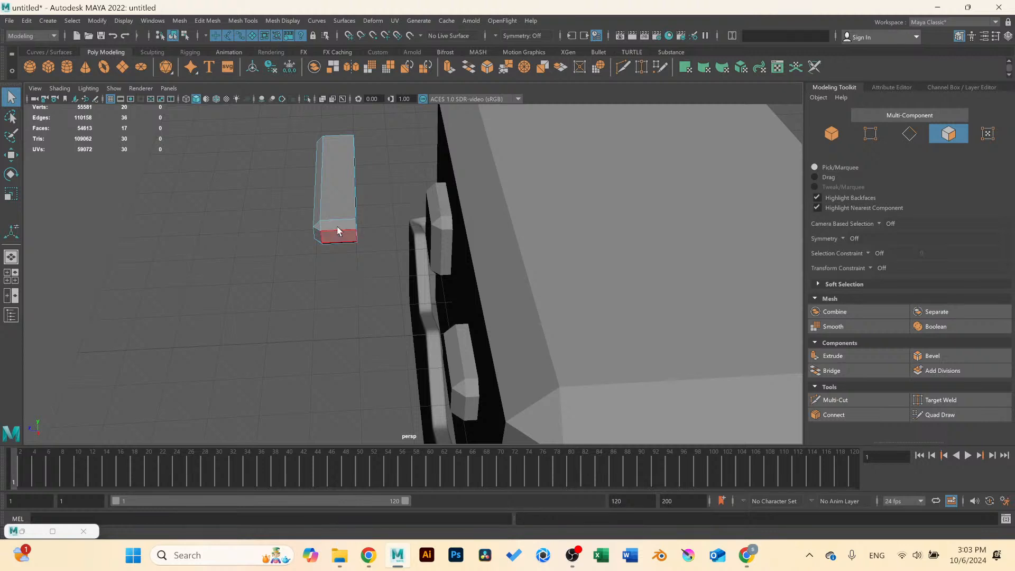
Move the whole eyebrow bar back along its depth until it sits against the face.
{"action": "right_click_drag", "start_coordinate": [339, 231], "coordinate": [377, 178]}
{"action": "left_click", "coordinate": [346, 189]}
{"action": "key", "text": "w"}
{"action": "left_click_drag", "start_coordinate": [302, 188], "coordinate": [404, 189]}
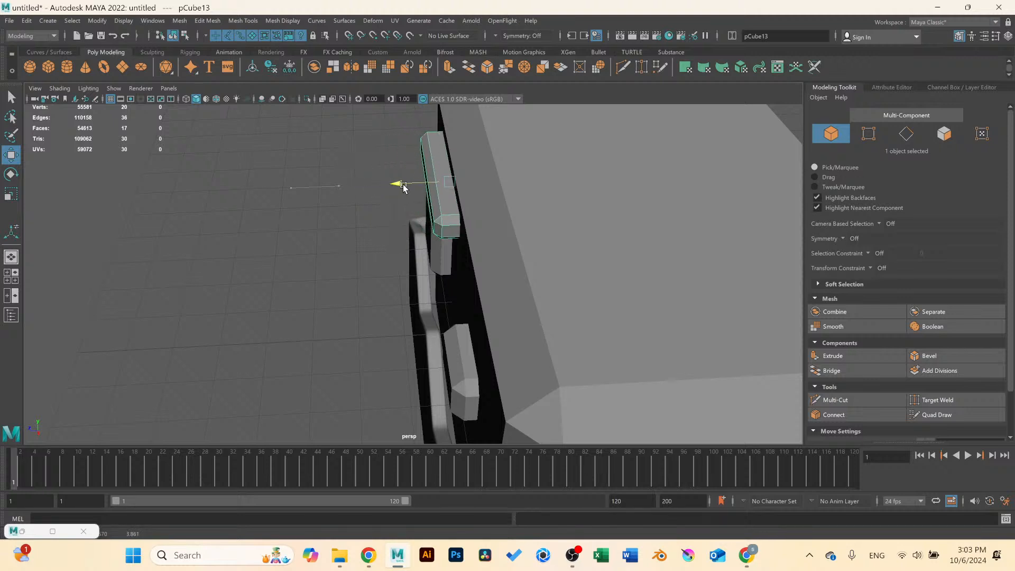
Insert four evenly spaced edge loops across the length of the eyebrow bar.
{"action": "left_click", "coordinate": [208, 20]}
{"action": "mouse_move", "coordinate": [243, 21]}
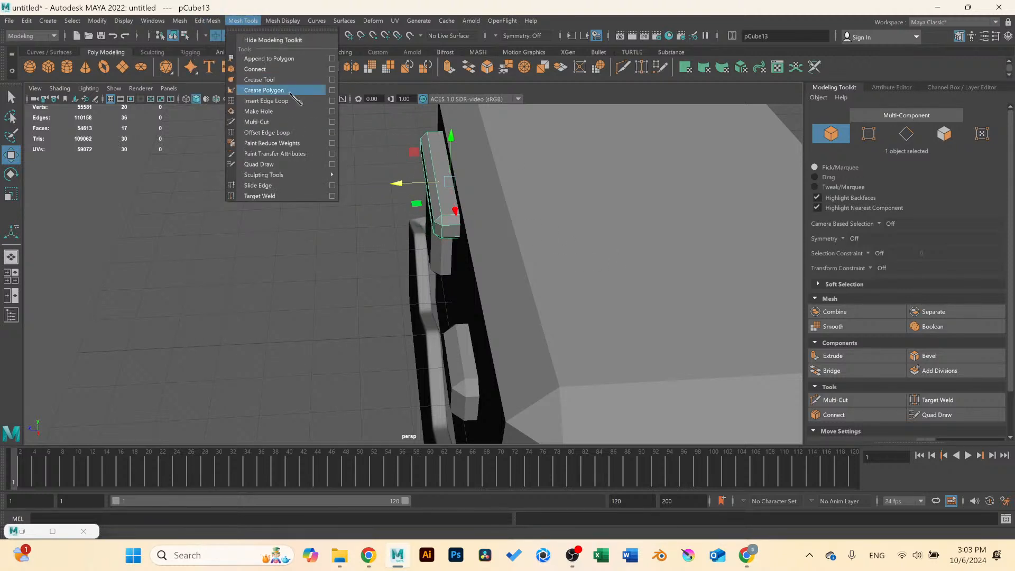
{"action": "left_click", "coordinate": [332, 101]}
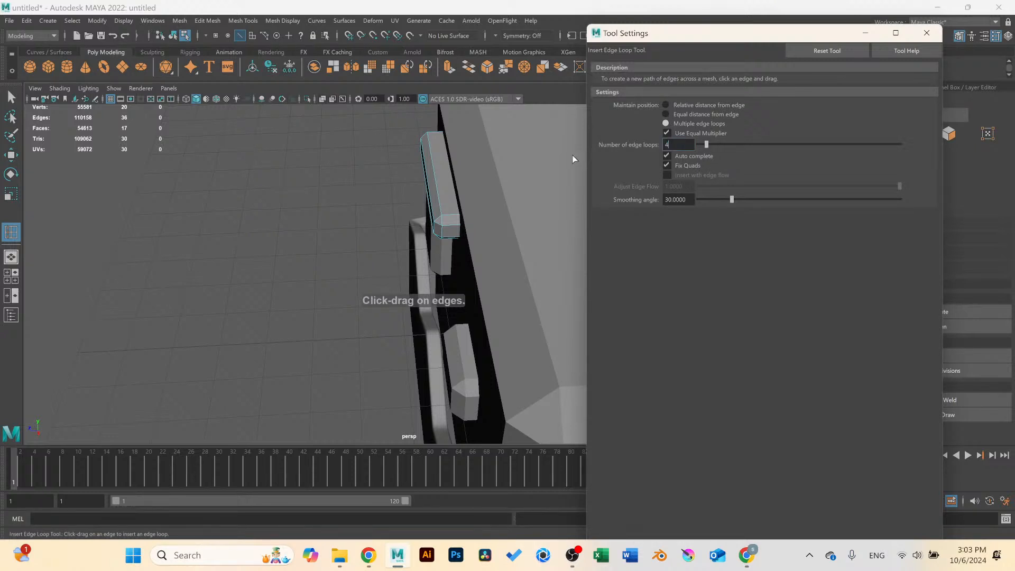
{"action": "key", "text": "space"}
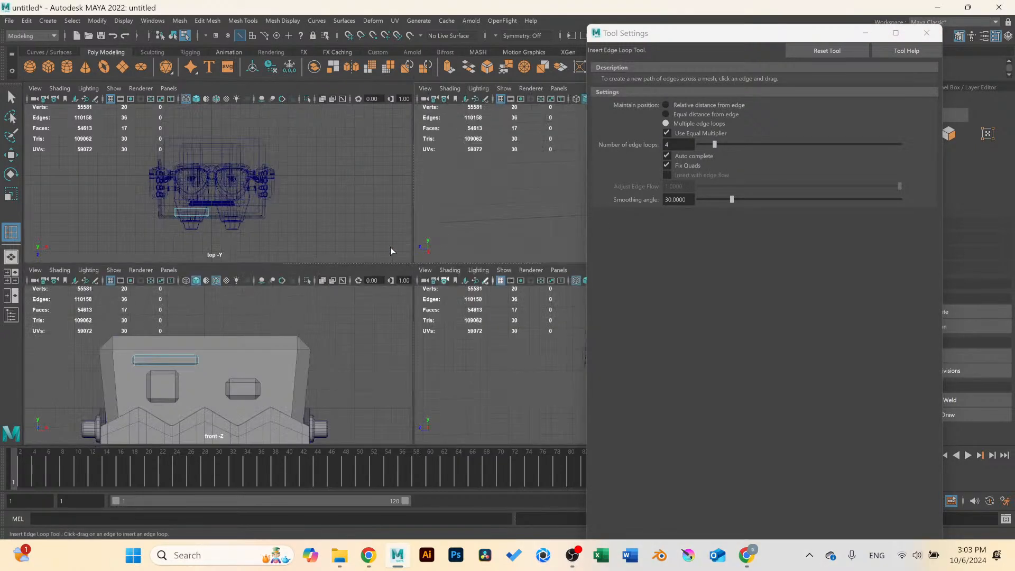
{"action": "key", "text": "space"}
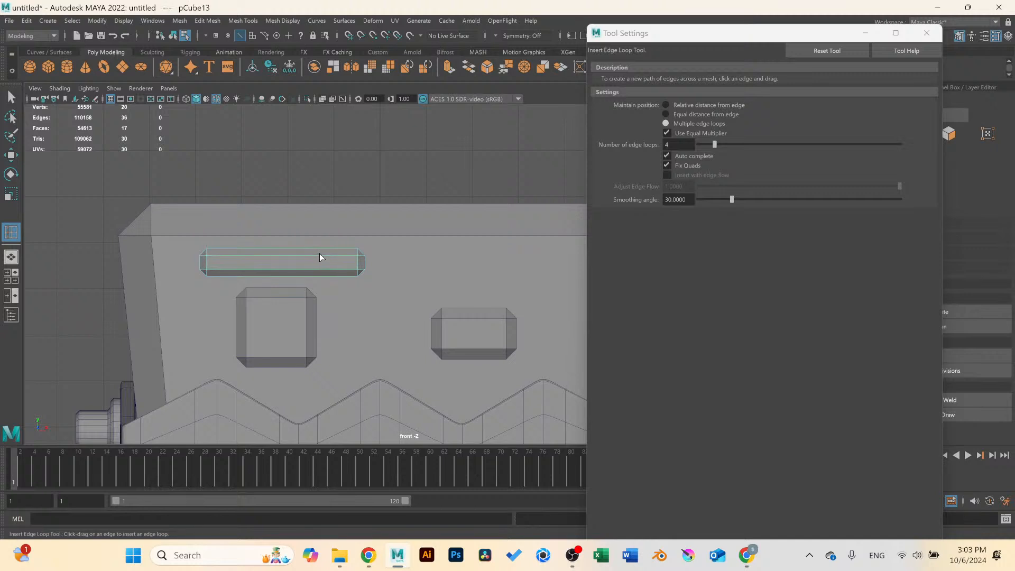
{"action": "left_click", "coordinate": [324, 255]}
{"action": "middle_click_drag", "start_coordinate": [341, 263], "coordinate": [357, 229], "text": "alt"}
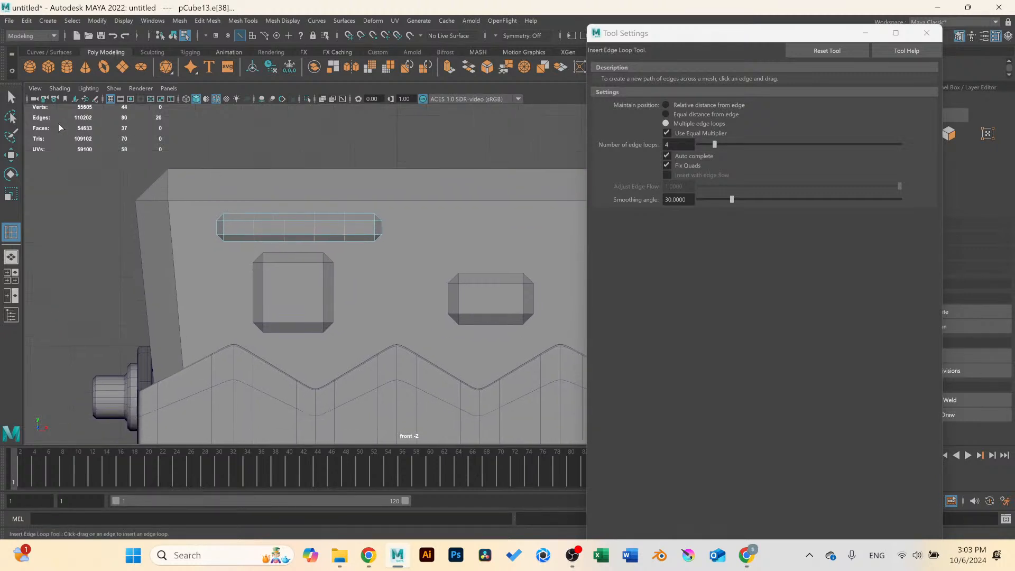
{"action": "key", "text": "q"}
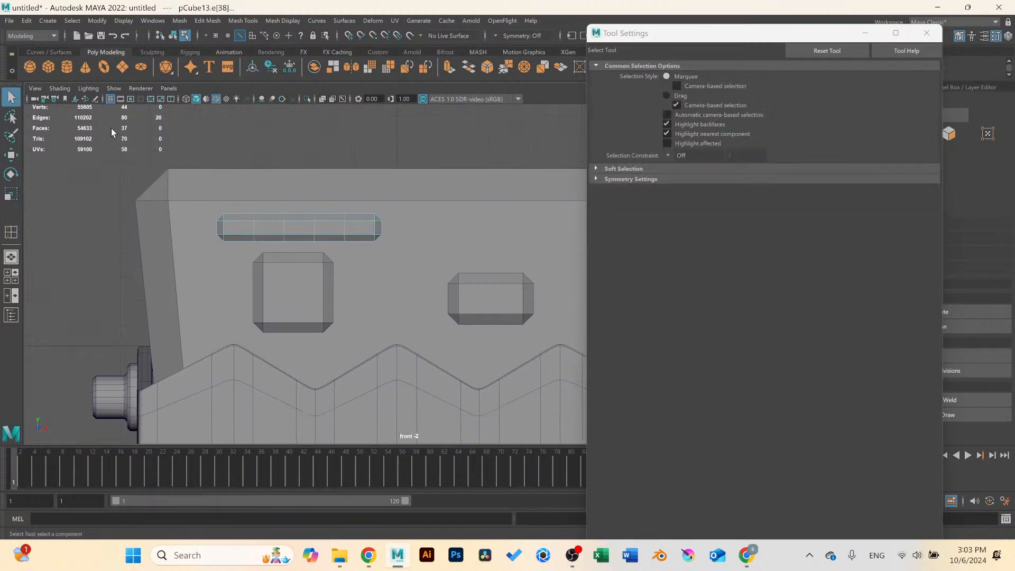
{"action": "left_click", "coordinate": [926, 32]}
Arch the eyebrow by raising its two middle vertex columns and lowering the vertices at its outer end.
{"action": "right_click_drag", "start_coordinate": [354, 221], "coordinate": [351, 186]}
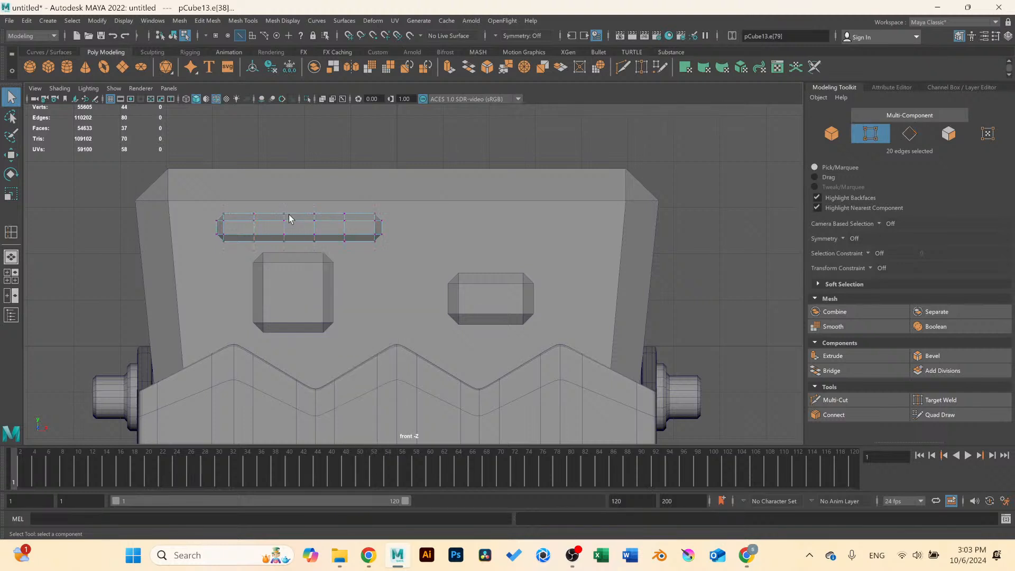
{"action": "key", "text": "b"}
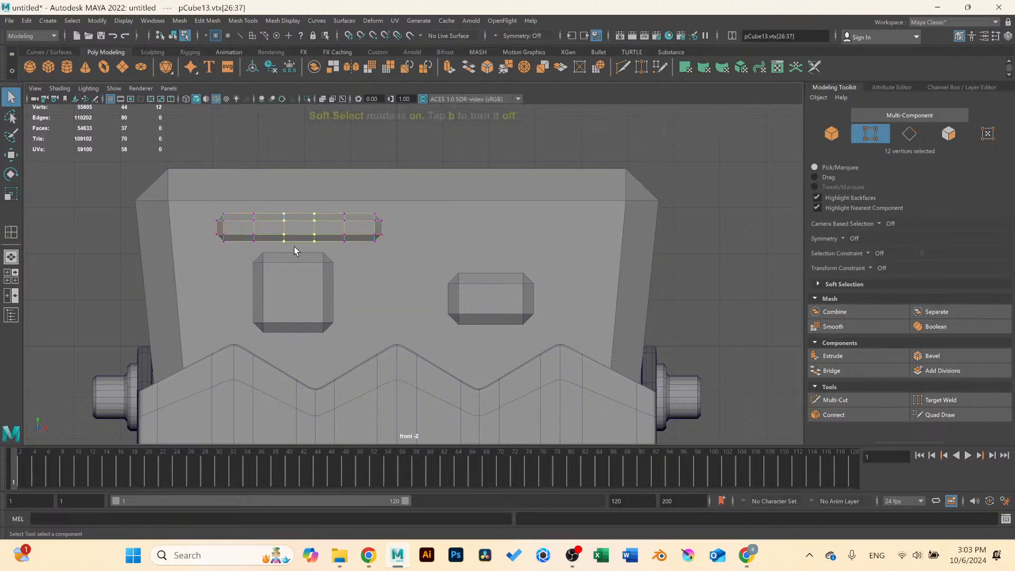
{"action": "left_click_drag", "start_coordinate": [296, 248], "coordinate": [180, 228]}
{"action": "key", "text": "w"}
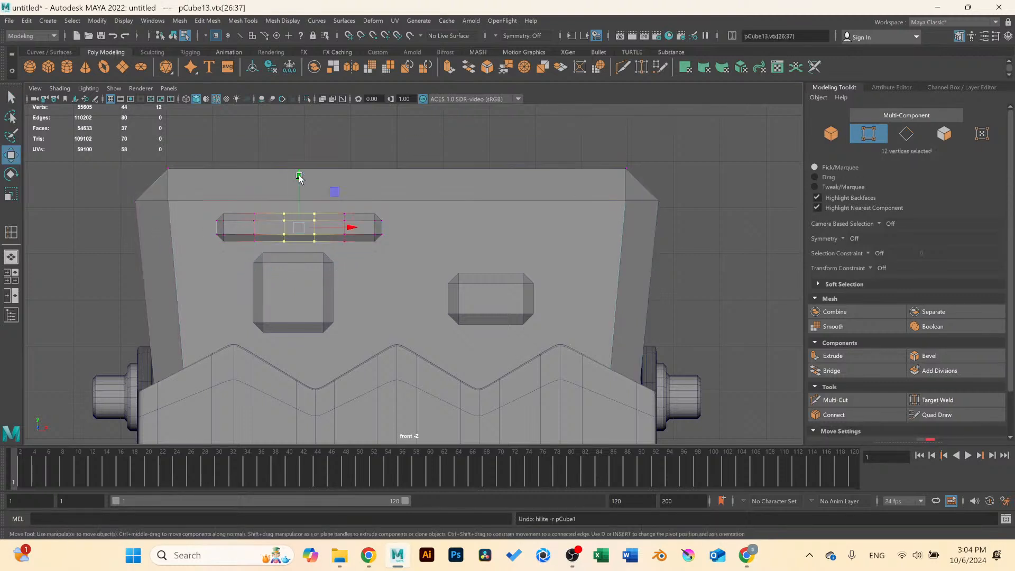
{"action": "left_click_drag", "start_coordinate": [299, 176], "coordinate": [300, 168]}
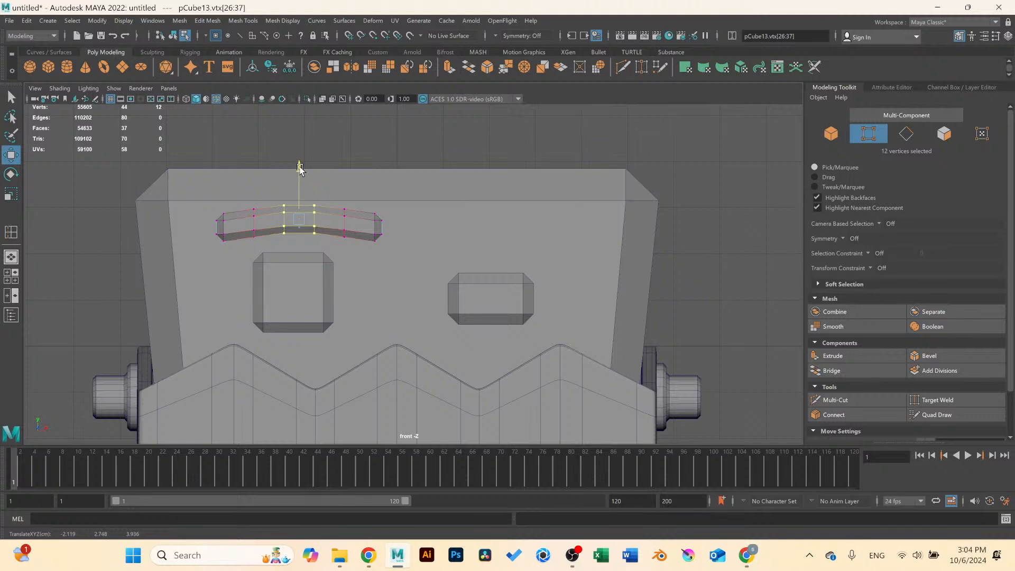
{"action": "left_click_drag", "start_coordinate": [178, 186], "coordinate": [233, 272]}
{"action": "left_click_drag", "start_coordinate": [221, 178], "coordinate": [221, 184]}
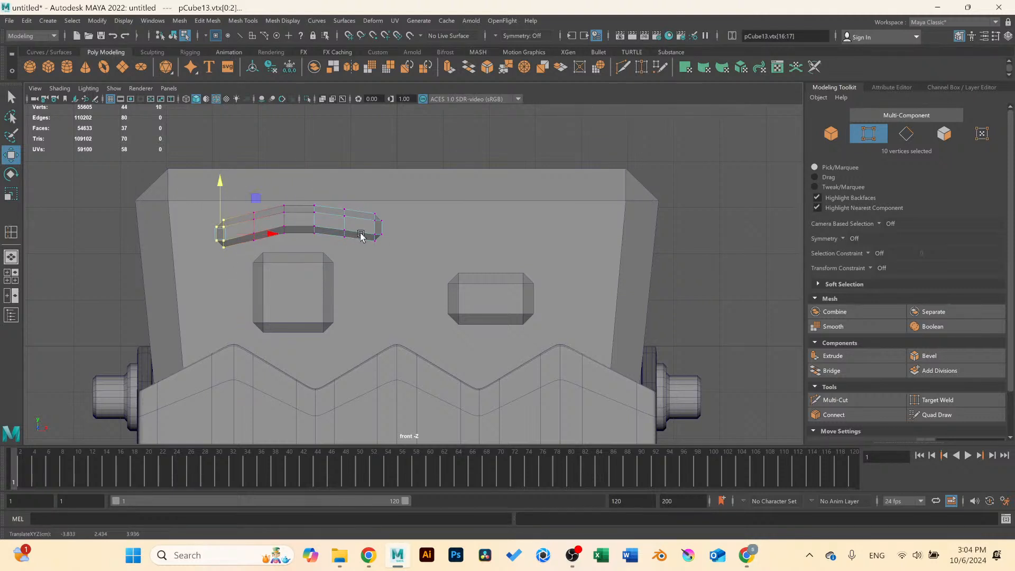
Shift the arched eyebrow slightly outward and lower it closer to the larger eye.
{"action": "right_click_drag", "start_coordinate": [362, 236], "coordinate": [369, 231]}
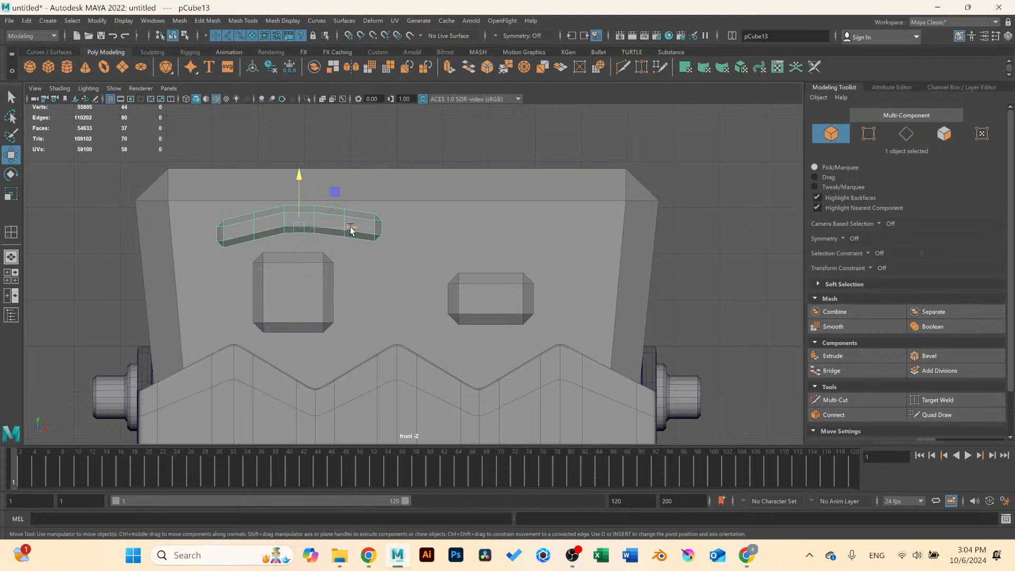
{"action": "left_click_drag", "start_coordinate": [351, 230], "coordinate": [323, 214]}
{"action": "left_click_drag", "start_coordinate": [285, 178], "coordinate": [283, 187]}
{"action": "key", "text": "ctrl+d"}
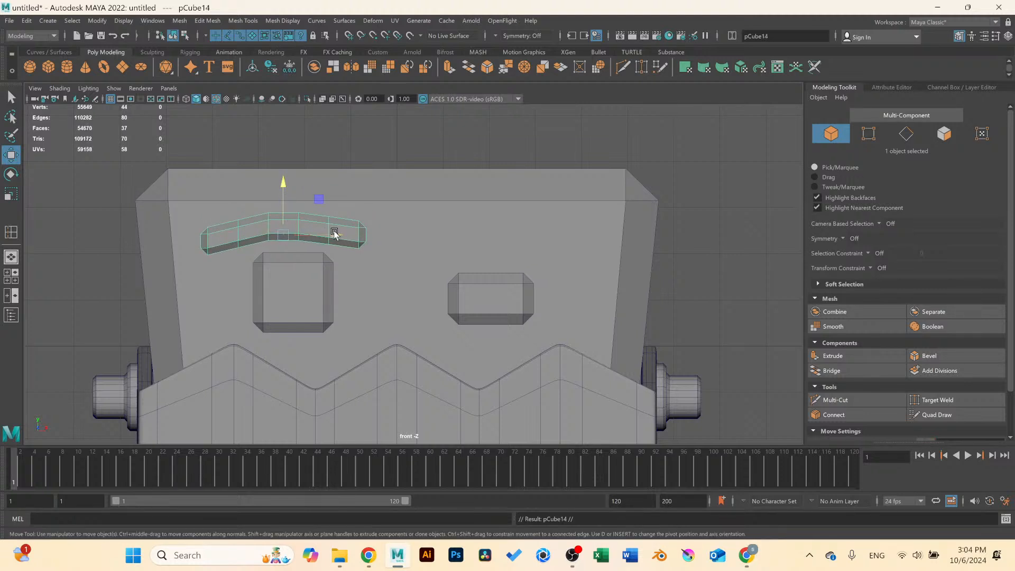
{"action": "left_click_drag", "start_coordinate": [334, 232], "coordinate": [396, 208]}
{"action": "key", "text": "Delete"}
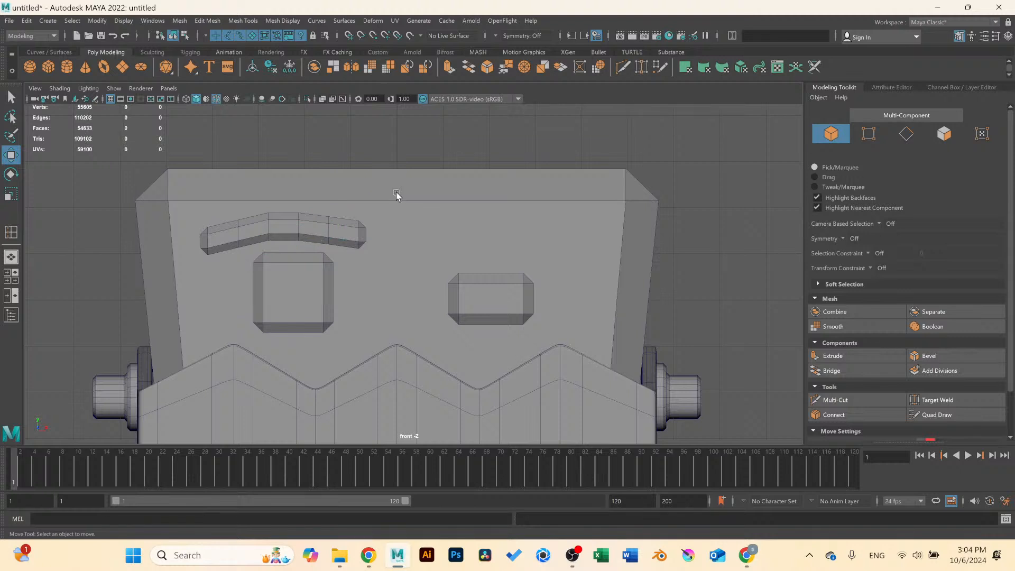
Move the vertices of the eyebrow's outer section slightly inward and up to refine the arch.
{"action": "left_click", "coordinate": [339, 234]}
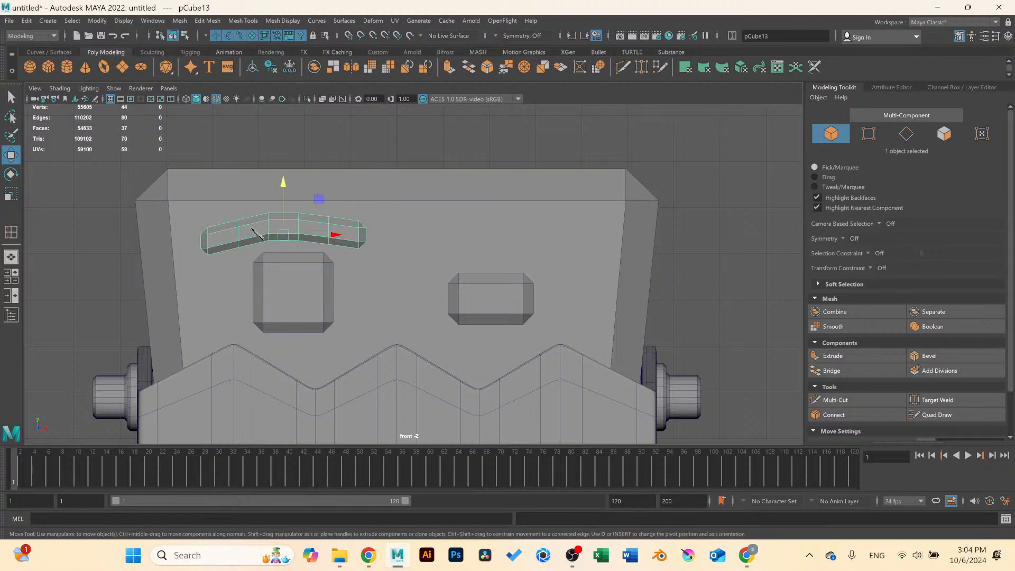
{"action": "right_click_drag", "start_coordinate": [253, 229], "coordinate": [206, 228]}
{"action": "left_click_drag", "start_coordinate": [179, 205], "coordinate": [265, 199]}
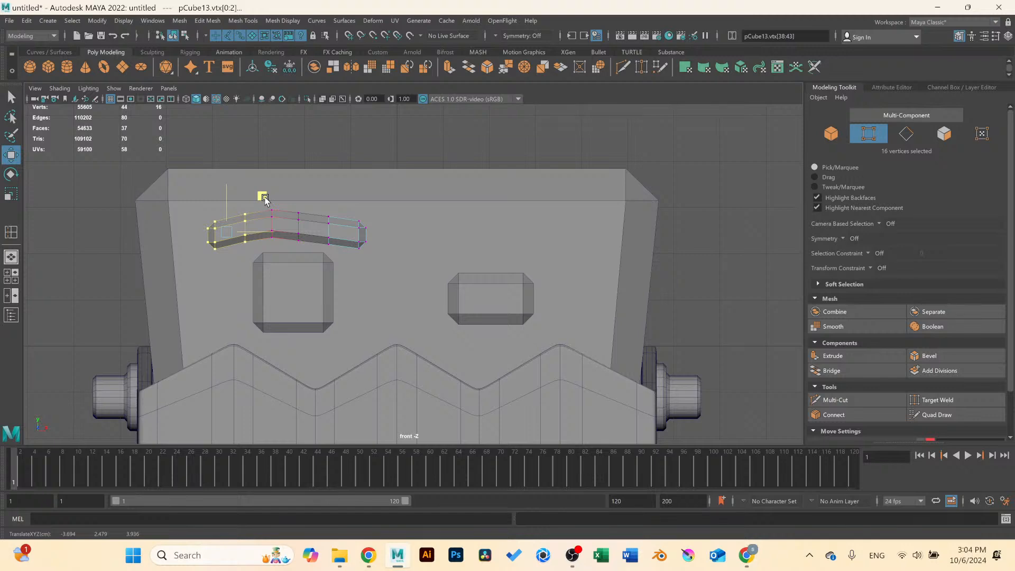
{"action": "key", "text": "F8"}
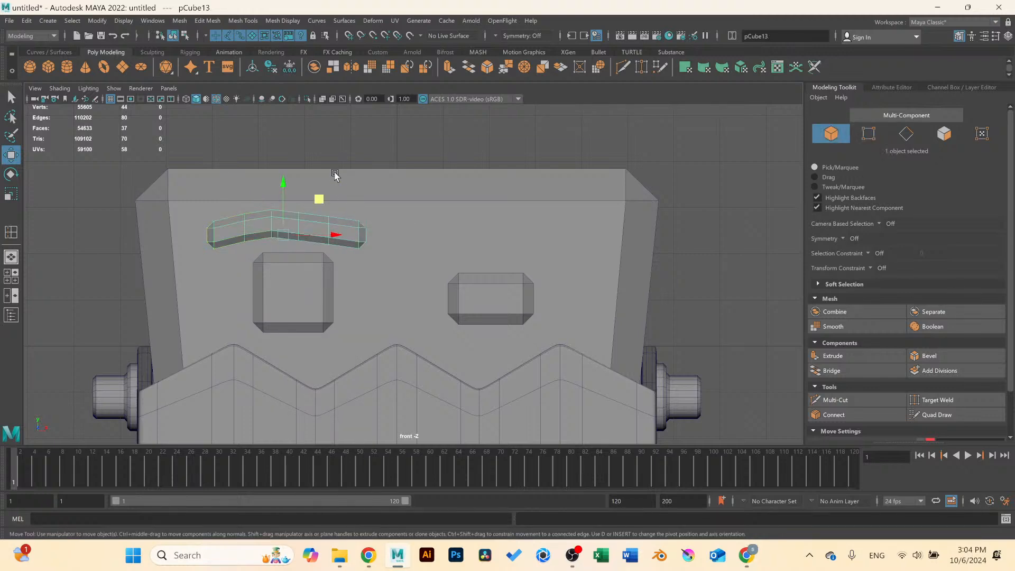
Preview the eyebrow with smooth mesh display and return it to its unsmoothed display.
{"action": "key", "text": "3"}
{"action": "left_click", "coordinate": [373, 159]}
{"action": "scroll", "coordinate": [380, 185], "scroll_direction": "down", "scroll_amount": 2}
{"action": "left_click", "coordinate": [326, 241]}
{"action": "key", "text": "1"}
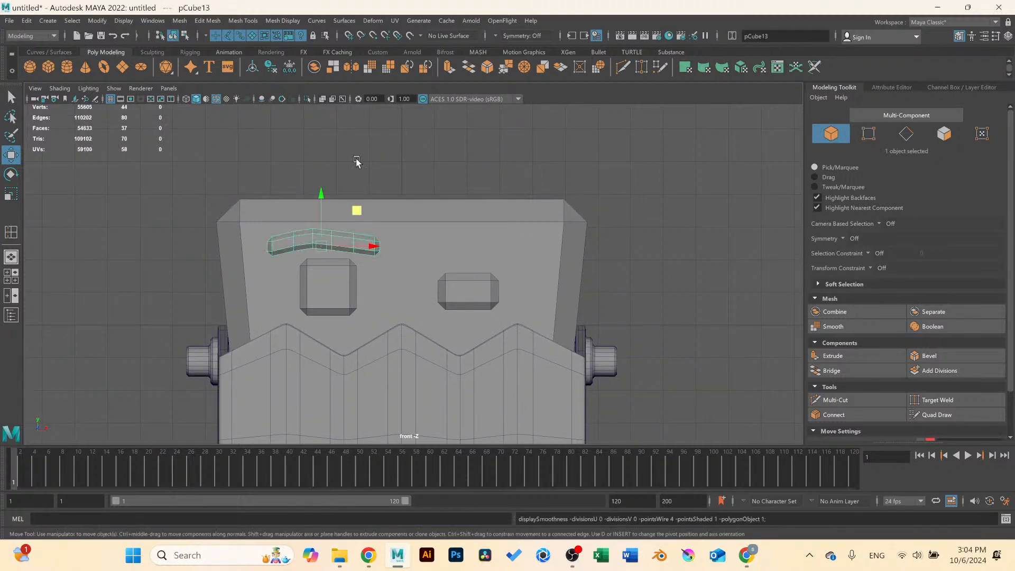
Push the arched eyebrow back along its depth so it sits closer to the front of the head.
{"action": "left_click", "coordinate": [357, 162]}
{"action": "key", "text": "space"}
{"action": "key", "text": "space"}
{"action": "scroll", "coordinate": [538, 214], "scroll_direction": "down", "scroll_amount": 6}
{"action": "left_click_drag", "start_coordinate": [355, 320], "coordinate": [405, 291], "text": "alt"}
{"action": "scroll", "coordinate": [420, 224], "scroll_direction": "up", "scroll_amount": 4}
{"action": "left_click", "coordinate": [421, 224]}
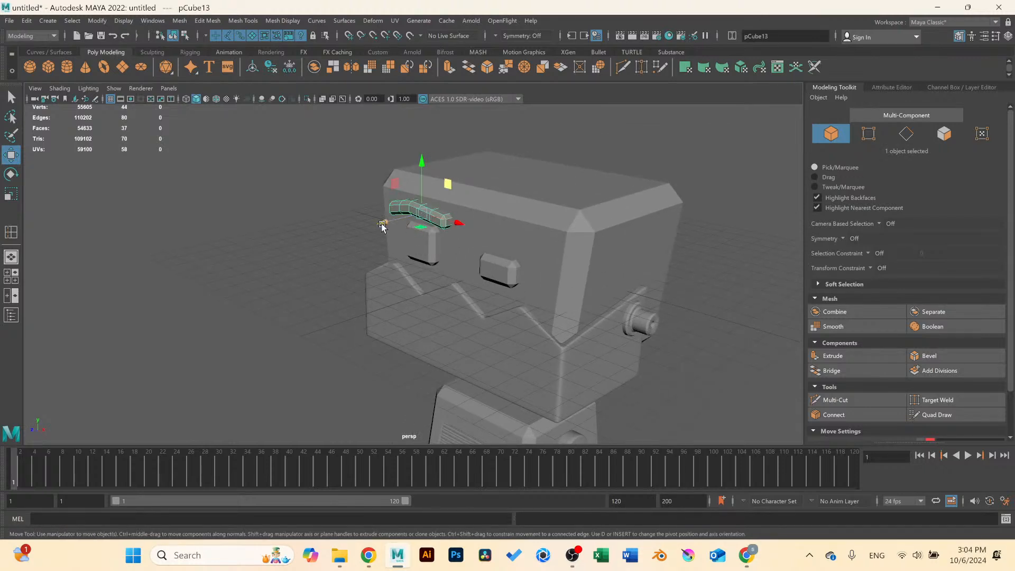
{"action": "left_click_drag", "start_coordinate": [383, 225], "coordinate": [422, 229]}
{"action": "left_click", "coordinate": [301, 201]}
Duplicate the eyebrow, move the copy sideways above the shorter eye and lower it towards that eye.
{"action": "scroll", "coordinate": [368, 229], "scroll_direction": "down", "scroll_amount": 2}
{"action": "scroll", "coordinate": [424, 230], "scroll_direction": "down", "scroll_amount": 6}
{"action": "left_click_drag", "start_coordinate": [481, 284], "coordinate": [445, 289], "text": "alt"}
{"action": "scroll", "coordinate": [443, 283], "scroll_direction": "up", "scroll_amount": 8}
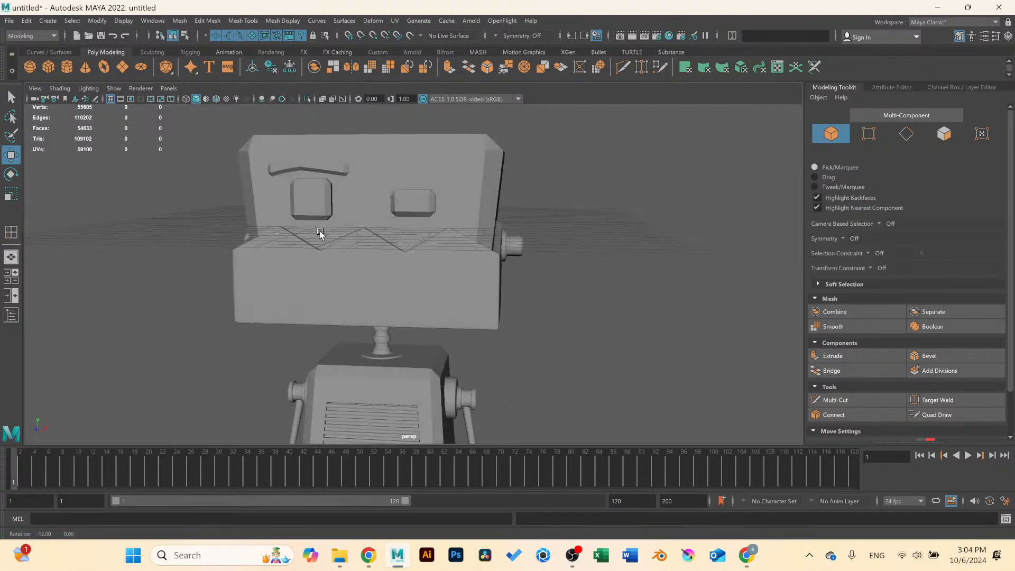
{"action": "left_click_drag", "start_coordinate": [320, 233], "coordinate": [323, 275], "text": "alt"}
{"action": "scroll", "coordinate": [313, 254], "scroll_direction": "up", "scroll_amount": 3}
{"action": "left_click", "coordinate": [300, 219]}
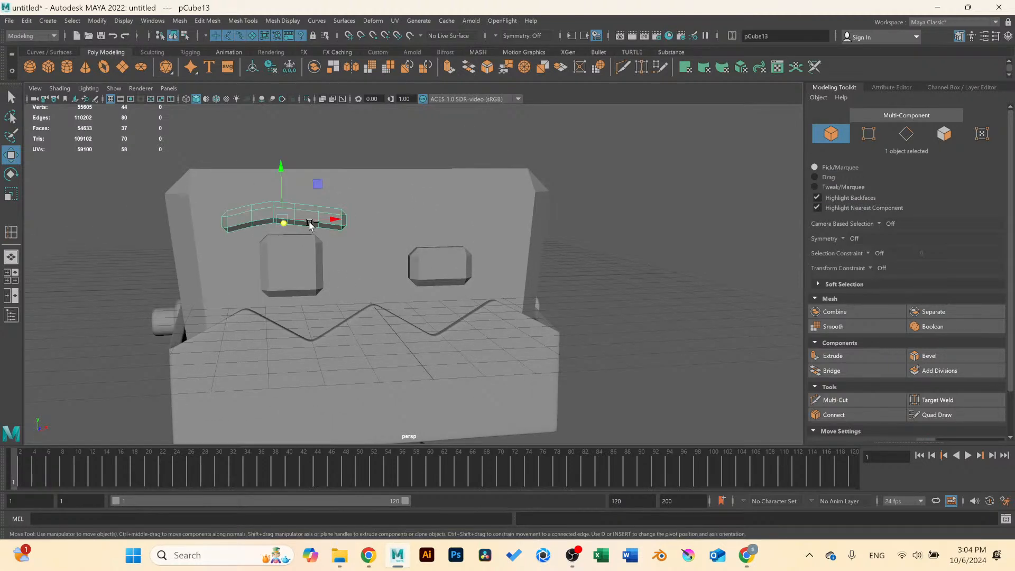
{"action": "left_click_drag", "start_coordinate": [341, 219], "coordinate": [490, 211]}
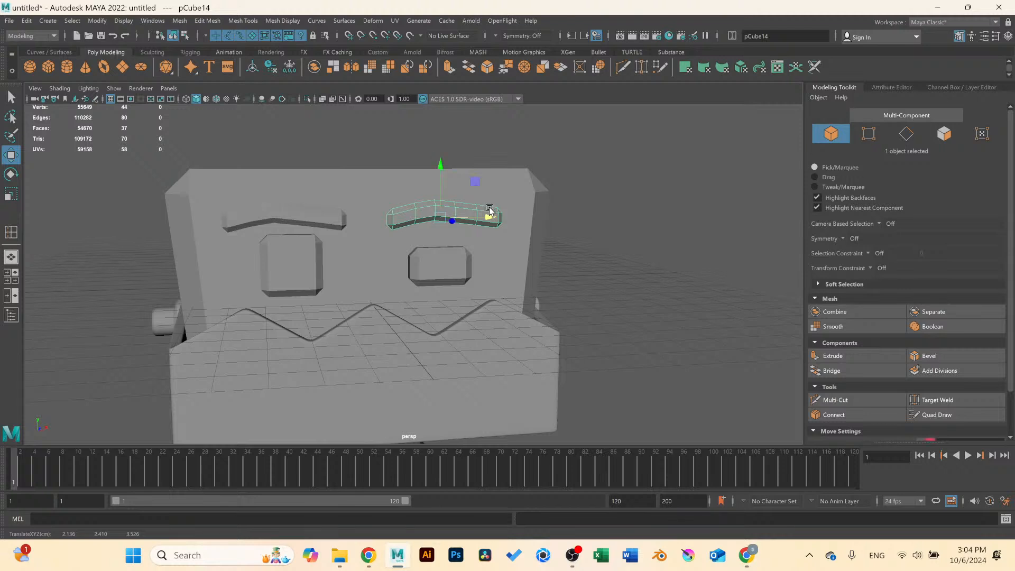
{"action": "left_click_drag", "start_coordinate": [443, 166], "coordinate": [444, 181]}
Raise the inner-end vertices of the copied eyebrow above the shorter eye, working in the front view.
{"action": "key", "text": "space"}
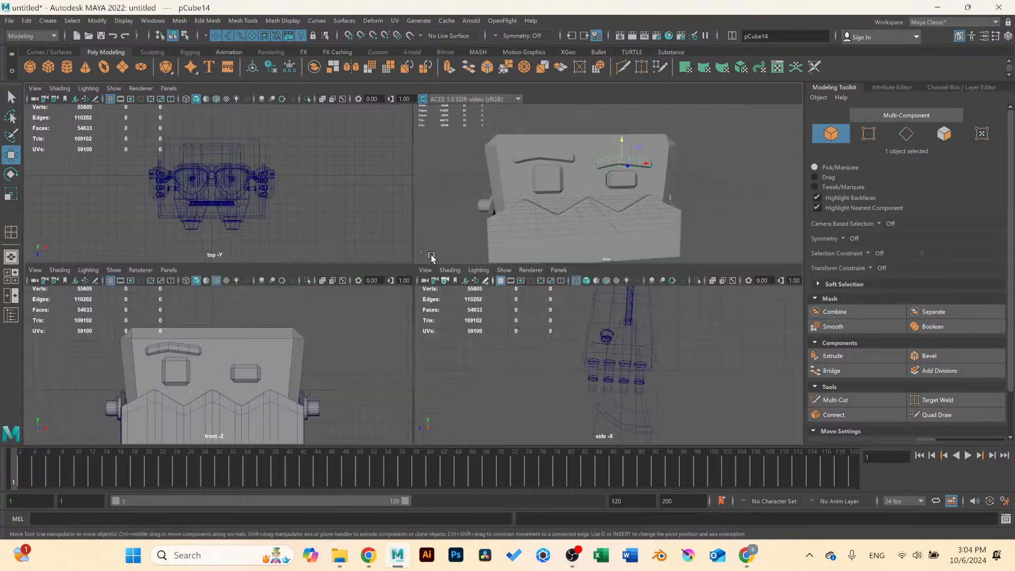
{"action": "key", "text": "space"}
{"action": "scroll", "coordinate": [469, 254], "scroll_direction": "up", "scroll_amount": 5}
{"action": "right_click_drag", "start_coordinate": [471, 248], "coordinate": [418, 248]}
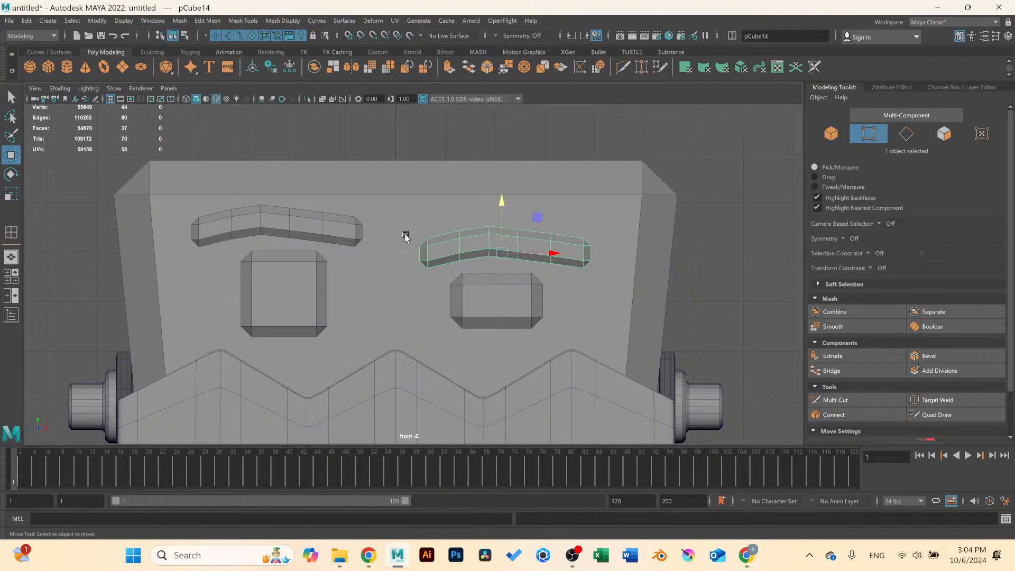
{"action": "left_click_drag", "start_coordinate": [394, 211], "coordinate": [455, 295]}
{"action": "left_click_drag", "start_coordinate": [426, 205], "coordinate": [435, 178]}
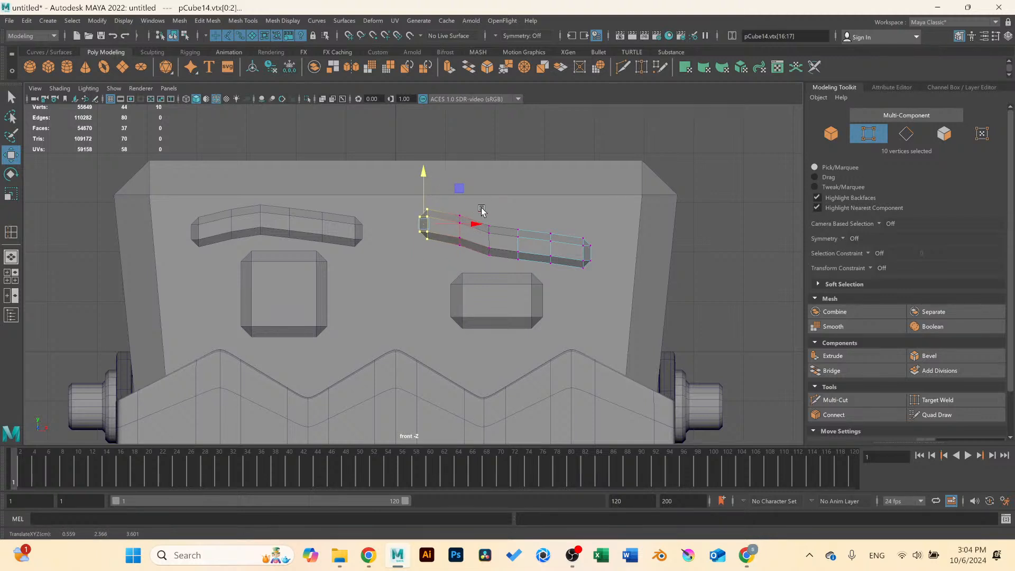
Slightly lower the copied eyebrow's second vertex column and its two columns near the outer end to curve it downward.
{"action": "left_click_drag", "start_coordinate": [481, 205], "coordinate": [451, 253]}
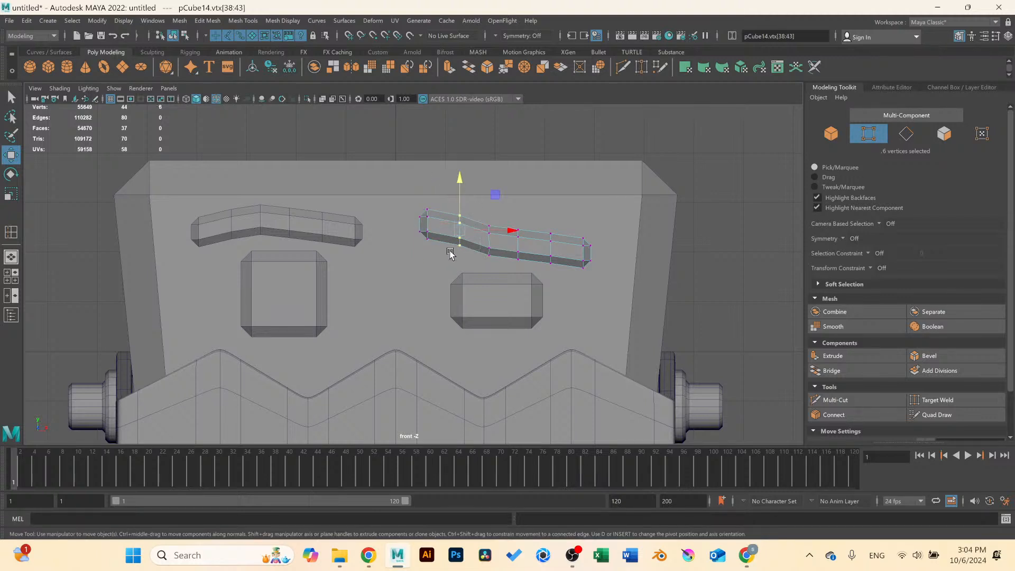
{"action": "left_click_drag", "start_coordinate": [462, 177], "coordinate": [463, 184]}
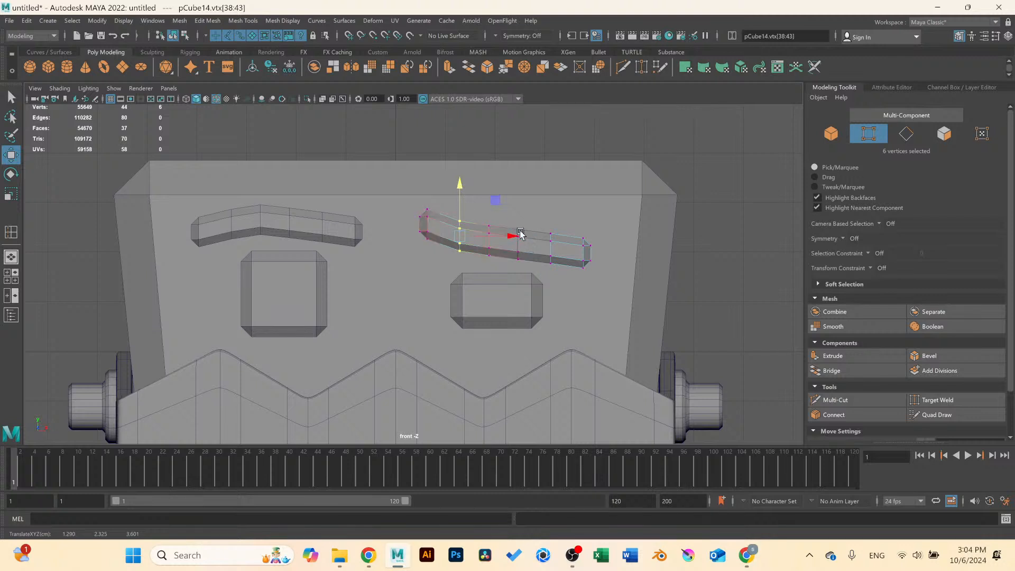
{"action": "left_click_drag", "start_coordinate": [557, 216], "coordinate": [503, 275]}
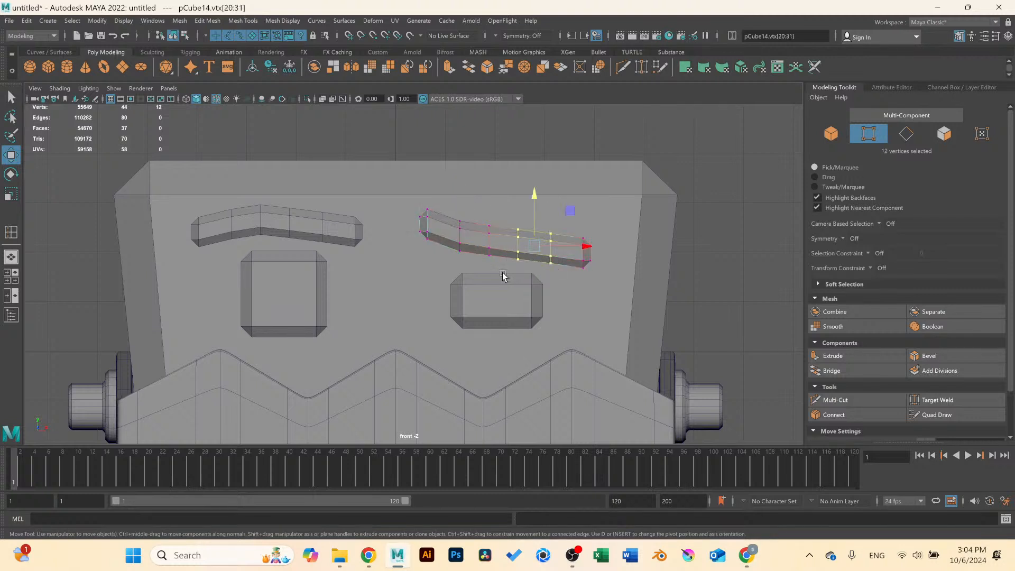
{"action": "left_click_drag", "start_coordinate": [536, 194], "coordinate": [536, 203]}
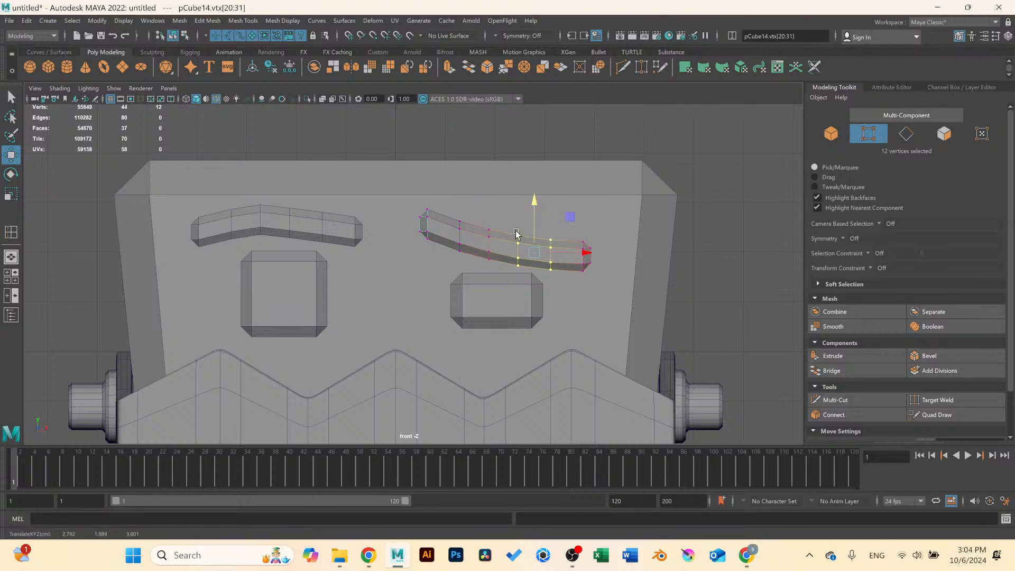
{"action": "right_click_drag", "start_coordinate": [483, 249], "coordinate": [481, 217]}
Examine the reshaped eyebrows on the whole robot from the front and side in perspective.
{"action": "key", "text": "space"}
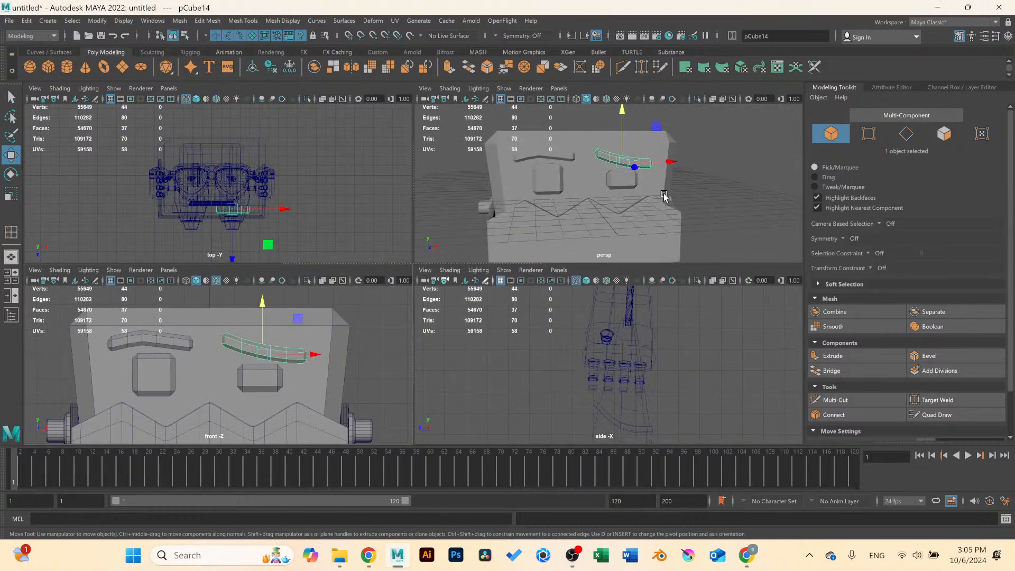
{"action": "key", "text": "space"}
{"action": "left_click", "coordinate": [662, 220]}
{"action": "scroll", "coordinate": [580, 245], "scroll_direction": "down", "scroll_amount": 5}
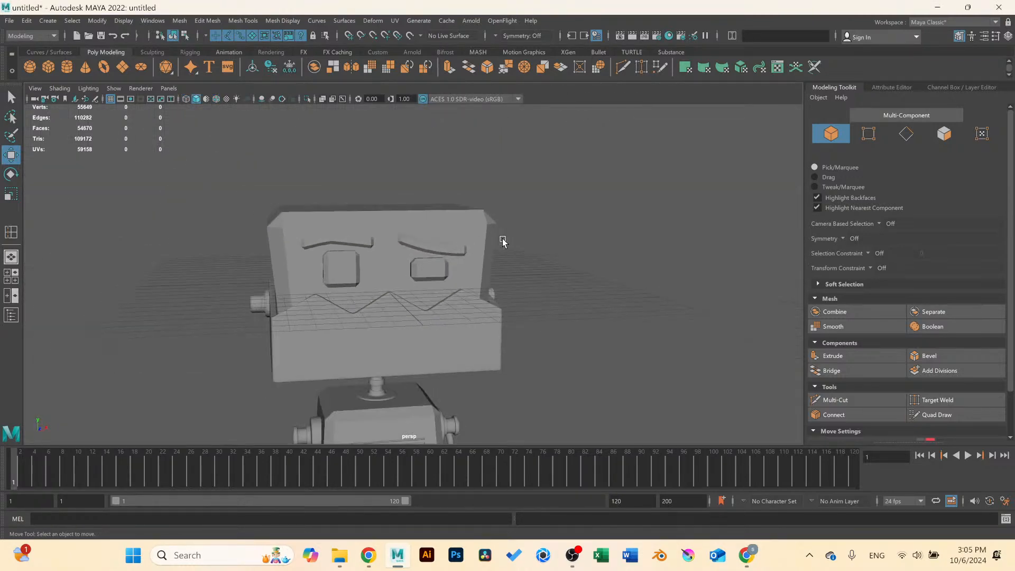
{"action": "left_click_drag", "start_coordinate": [519, 245], "coordinate": [408, 255], "text": "alt"}
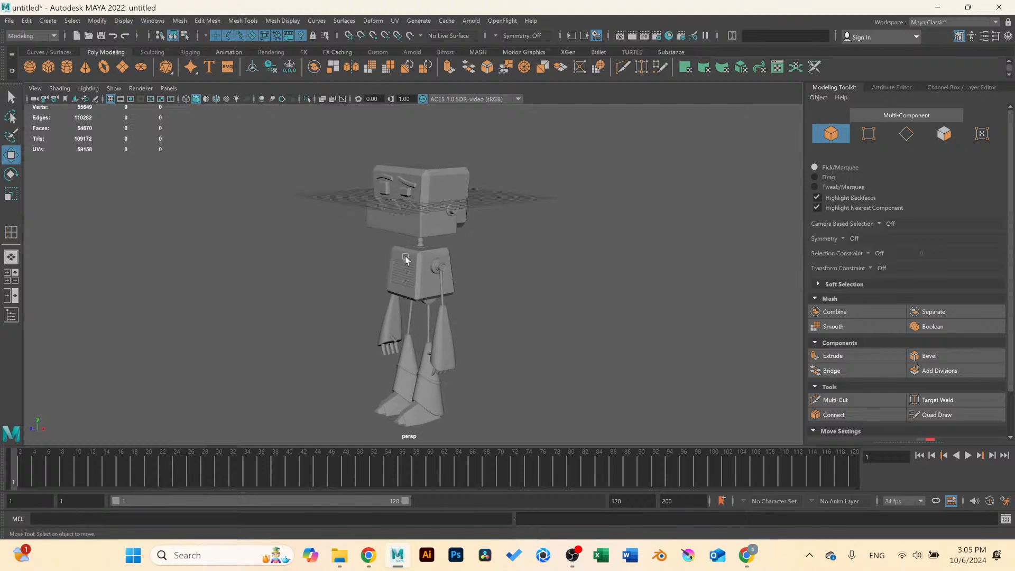
{"action": "scroll", "coordinate": [399, 256], "scroll_direction": "up", "scroll_amount": 5}
{"action": "scroll", "coordinate": [400, 256], "scroll_direction": "up", "scroll_amount": 4}
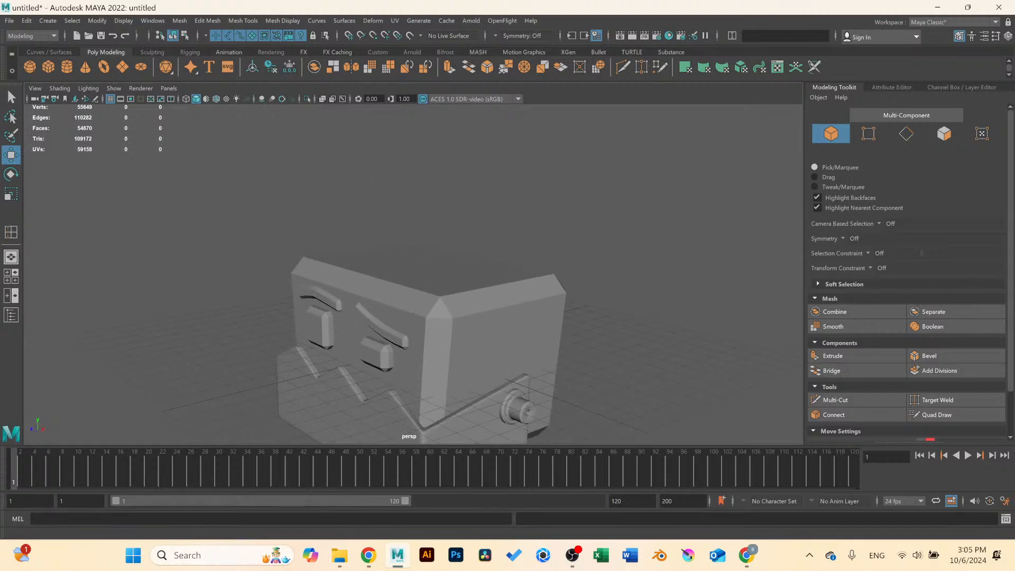
{"action": "key", "text": "alt+Tab"}
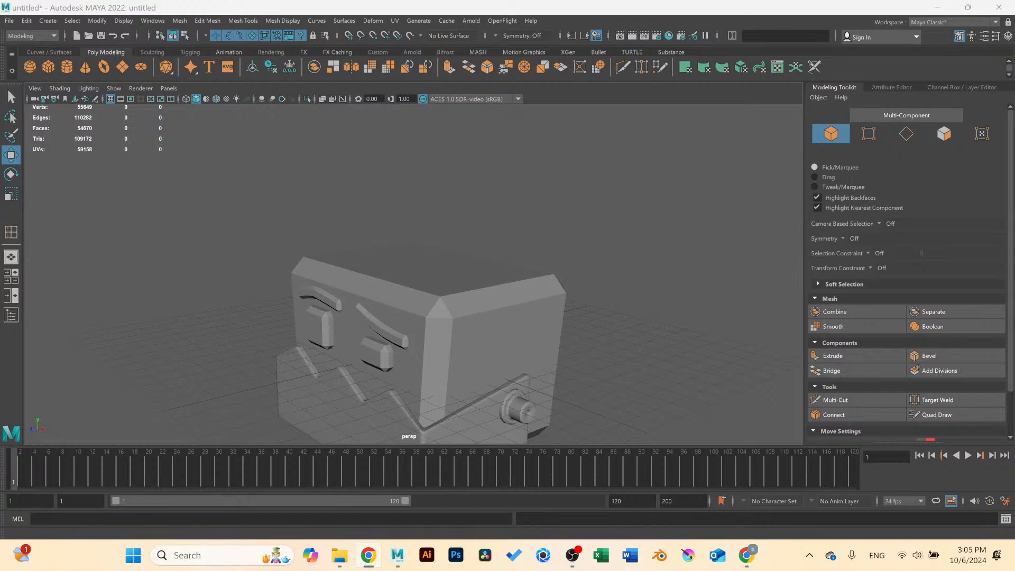
Insert 2 evenly spaced edge loops running front to back around the head block using Multiple edge loops.
{"action": "left_click", "coordinate": [421, 306]}
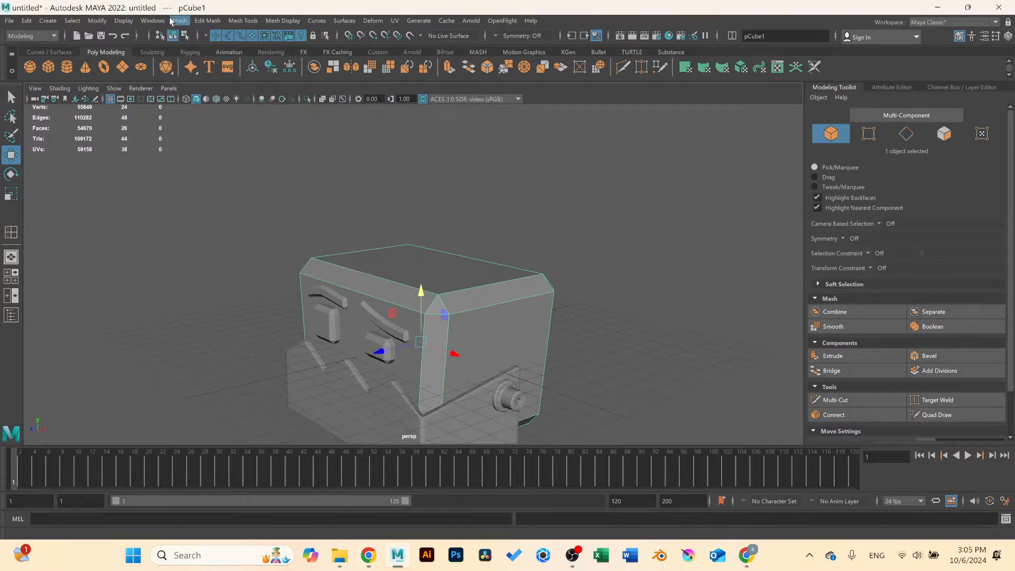
{"action": "left_click", "coordinate": [177, 20]}
{"action": "mouse_move", "coordinate": [211, 24]}
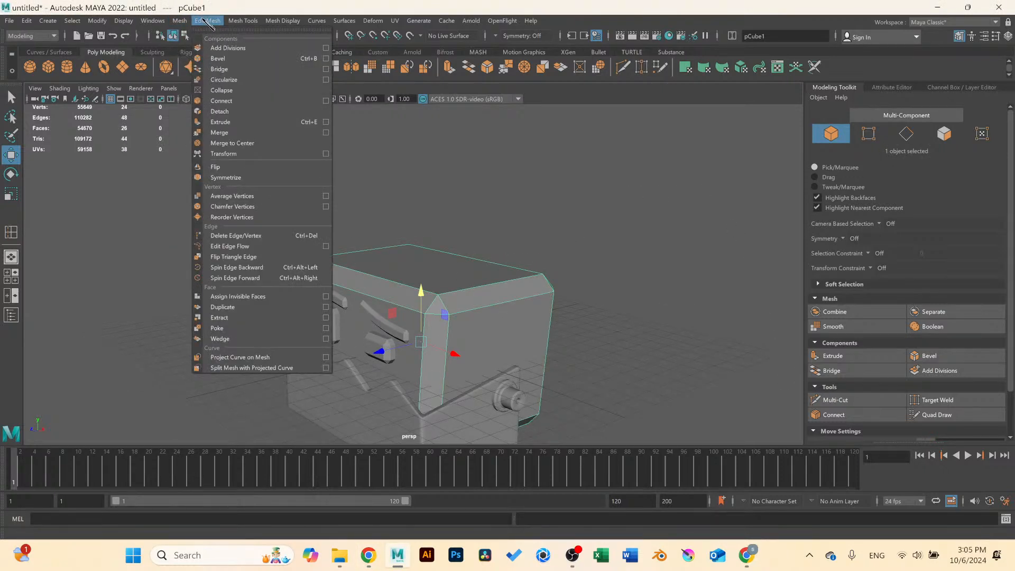
{"action": "mouse_move", "coordinate": [242, 21]}
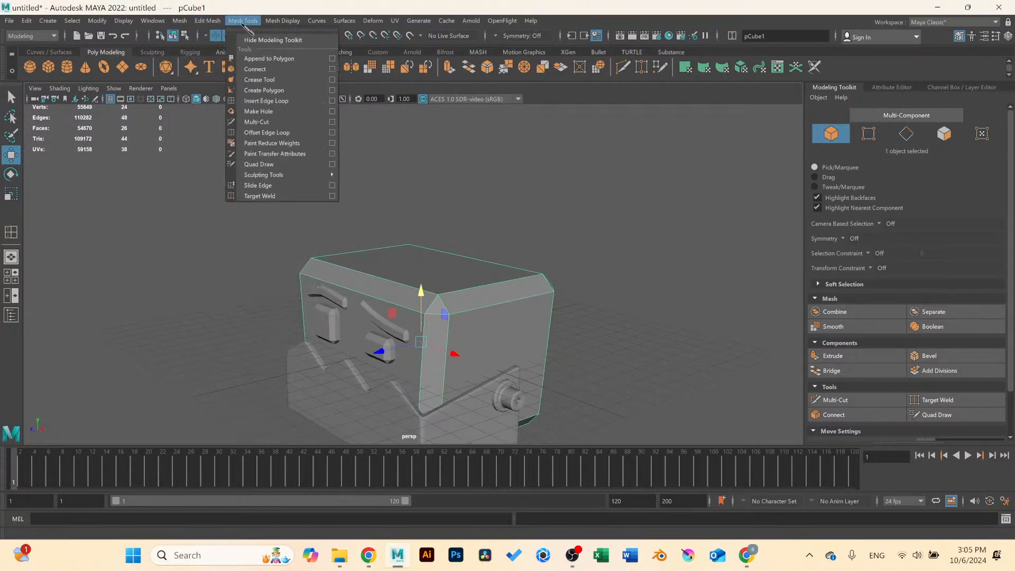
{"action": "left_click", "coordinate": [332, 100]}
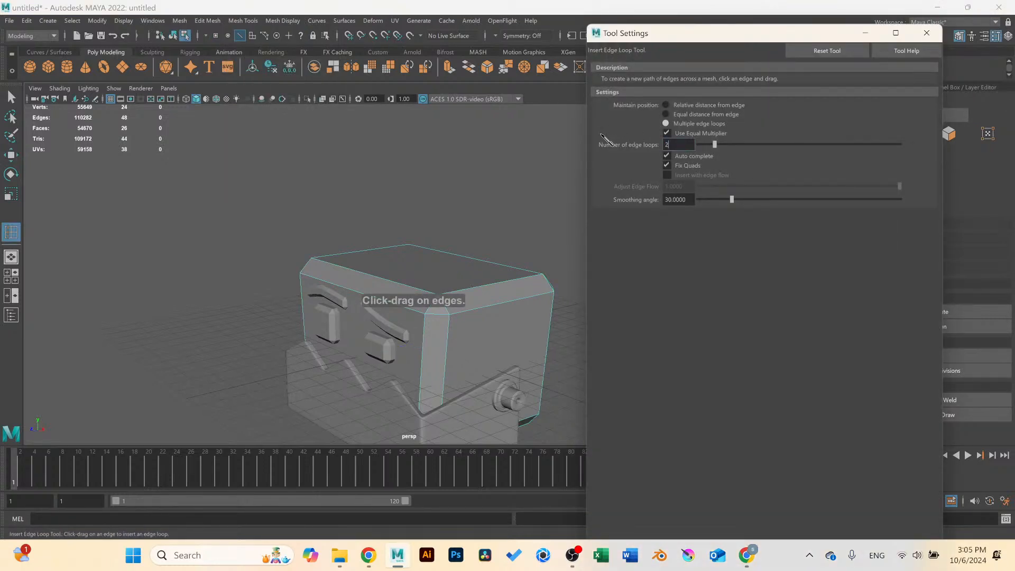
{"action": "scroll", "coordinate": [465, 224], "scroll_direction": "up", "scroll_amount": 3}
{"action": "left_click_drag", "start_coordinate": [365, 272], "coordinate": [397, 301], "text": "alt"}
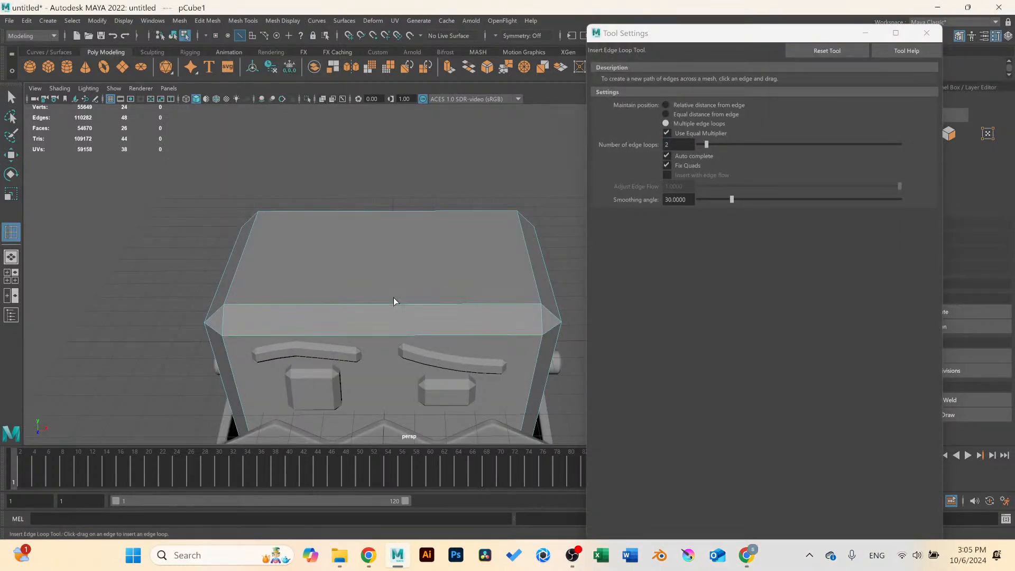
{"action": "left_click", "coordinate": [401, 306]}
{"action": "scroll", "coordinate": [401, 306], "scroll_direction": "down", "scroll_amount": 2}
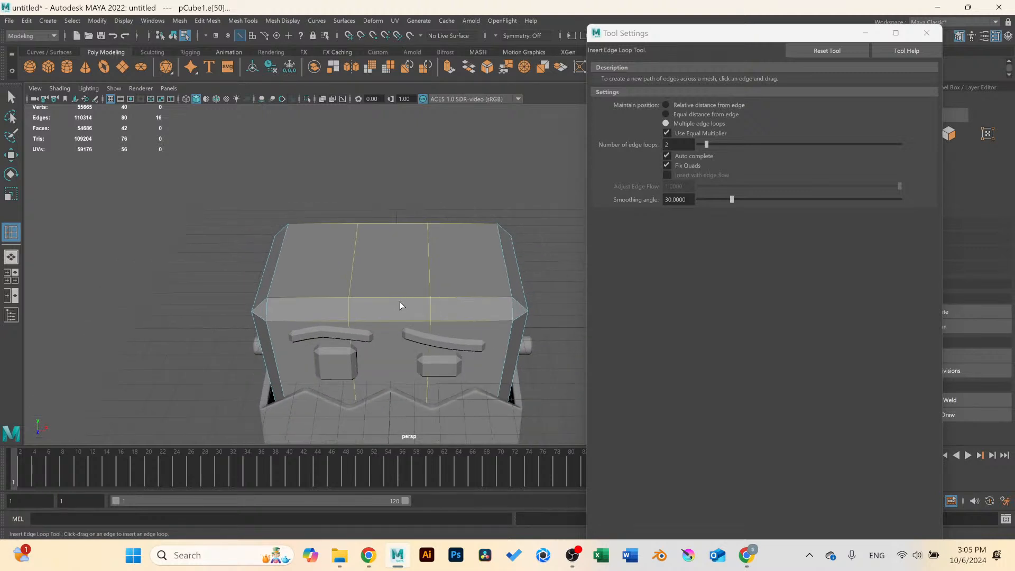
Scale the two new edge loops toward each other to form a narrow strip down the head's center.
{"action": "key", "text": "r"}
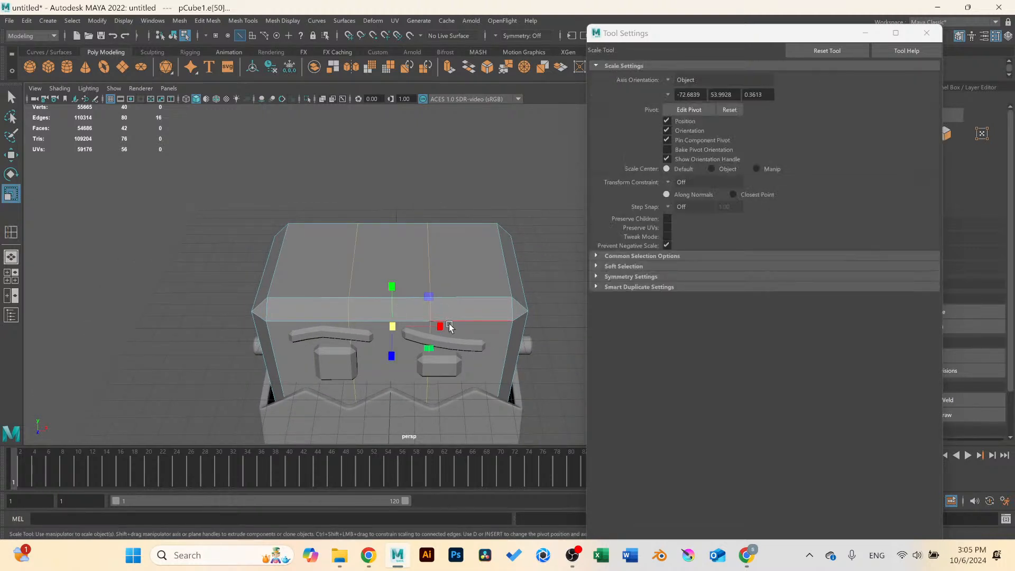
{"action": "left_click_drag", "start_coordinate": [442, 325], "coordinate": [349, 219]}
{"action": "key", "text": "q"}
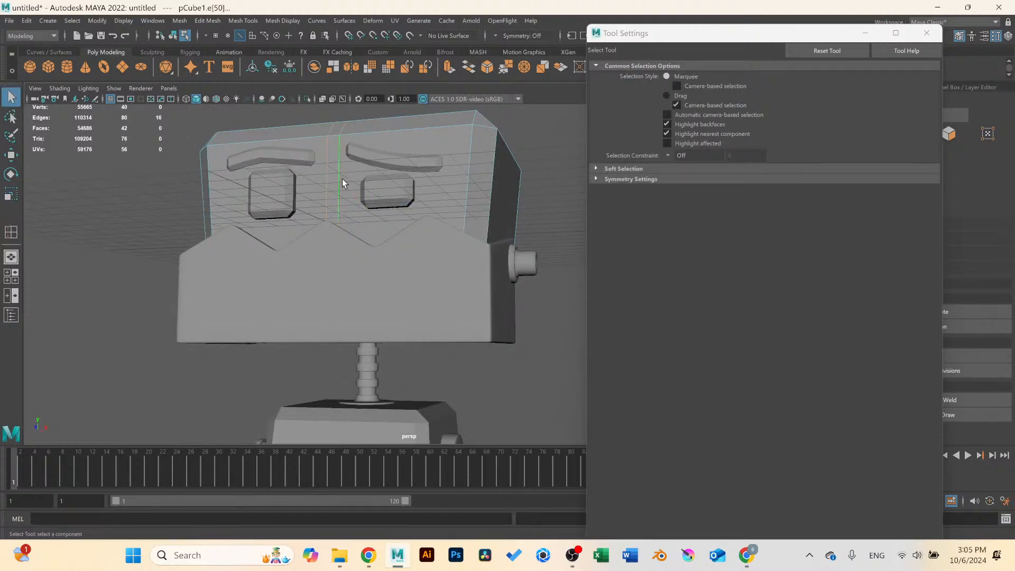
Select the face loop of the narrow central strip around the head and extrude it with a small thickness.
{"action": "right_click_drag", "start_coordinate": [342, 179], "coordinate": [334, 204]}
{"action": "left_click_drag", "start_coordinate": [334, 128], "coordinate": [452, 112]}
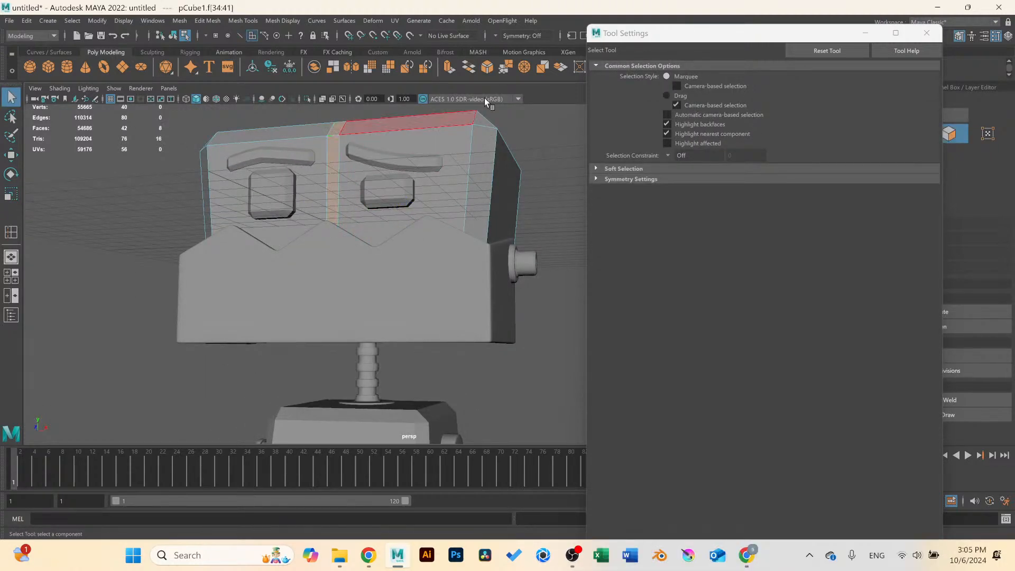
{"action": "left_click", "coordinate": [927, 33]}
{"action": "left_click_drag", "start_coordinate": [531, 207], "coordinate": [428, 223], "text": "alt"}
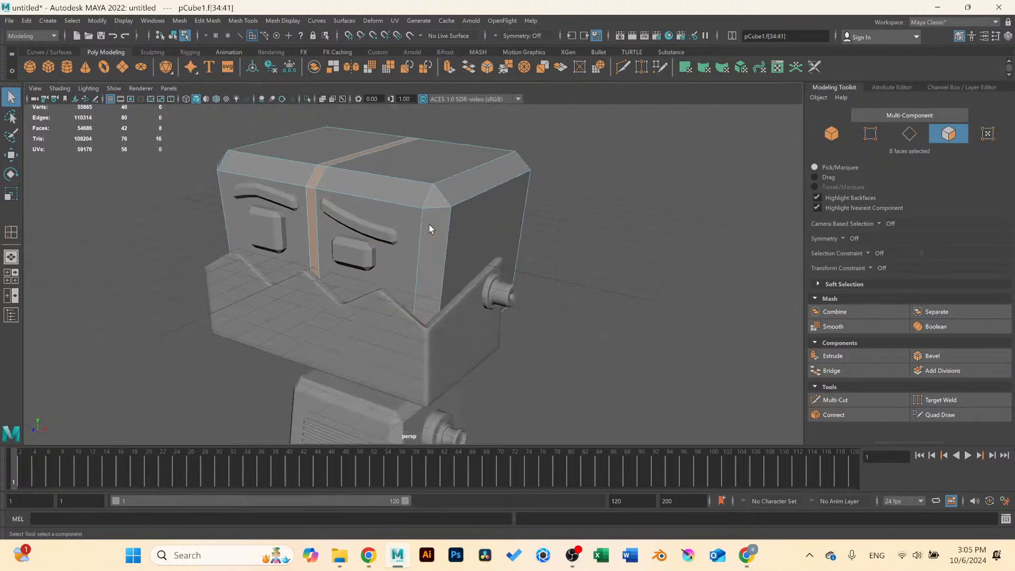
{"action": "left_click", "coordinate": [884, 357]}
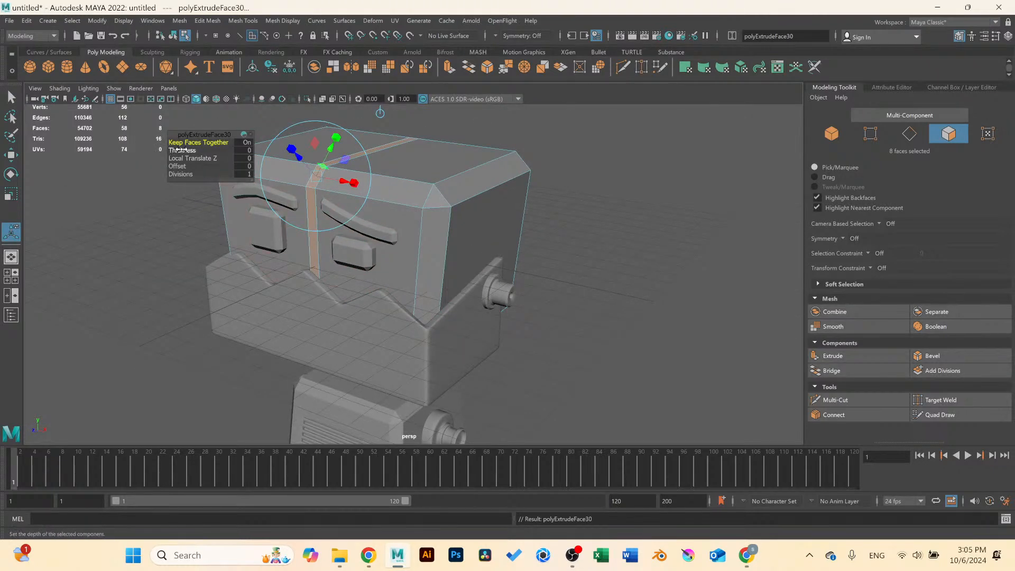
{"action": "left_click_drag", "start_coordinate": [179, 150], "coordinate": [184, 149]}
Bevel the extruded central band on the head with a reduced fraction and deselect the head.
{"action": "left_click_drag", "start_coordinate": [393, 172], "coordinate": [459, 198], "text": "alt"}
{"action": "scroll", "coordinate": [460, 198], "scroll_direction": "up", "scroll_amount": 3}
{"action": "left_click", "coordinate": [933, 356]}
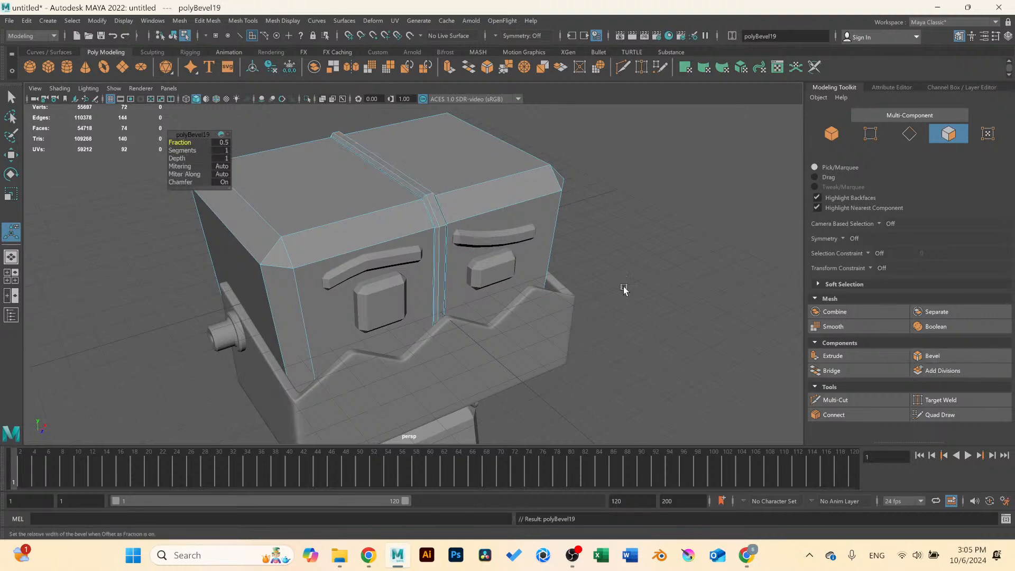
{"action": "left_click_drag", "start_coordinate": [624, 290], "coordinate": [389, 234], "text": "alt"}
{"action": "scroll", "coordinate": [389, 235], "scroll_direction": "up", "scroll_amount": 5}
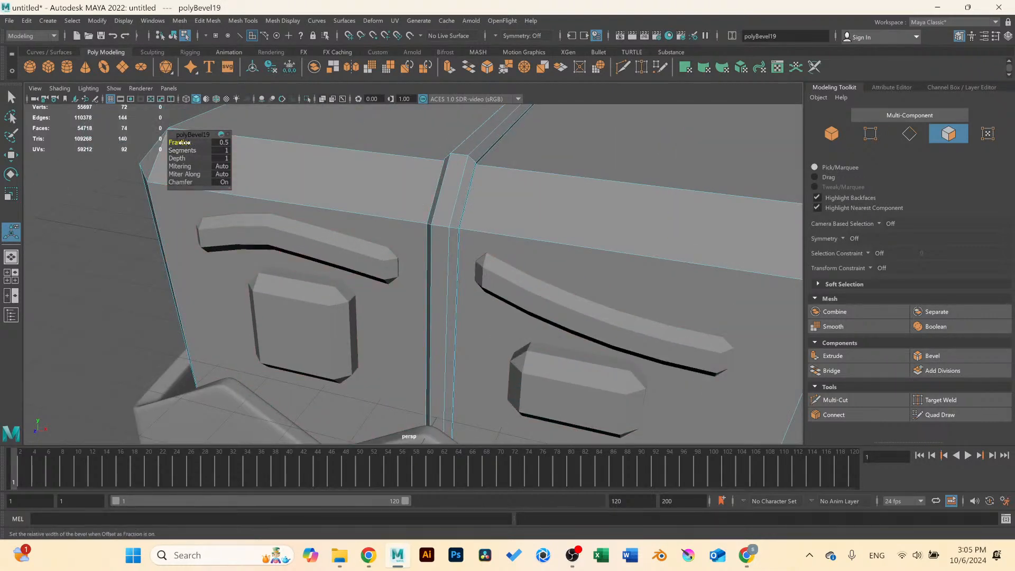
{"action": "left_click_drag", "start_coordinate": [183, 142], "coordinate": [167, 142]}
{"action": "right_click_drag", "start_coordinate": [521, 156], "coordinate": [575, 137]}
{"action": "key", "text": "q"}
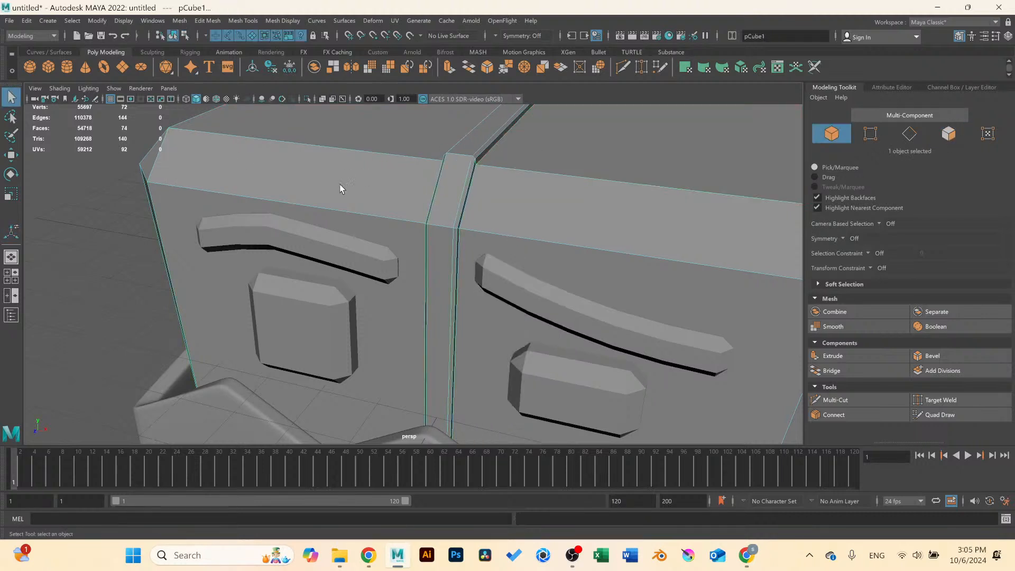
{"action": "scroll", "coordinate": [341, 188], "scroll_direction": "down", "scroll_amount": 4}
{"action": "left_click", "coordinate": [227, 163]}
Examine the raised central band on the head from the back, front and side of the robot.
{"action": "scroll", "coordinate": [280, 181], "scroll_direction": "down", "scroll_amount": 3}
{"action": "left_click_drag", "start_coordinate": [280, 183], "coordinate": [423, 296], "text": "alt"}
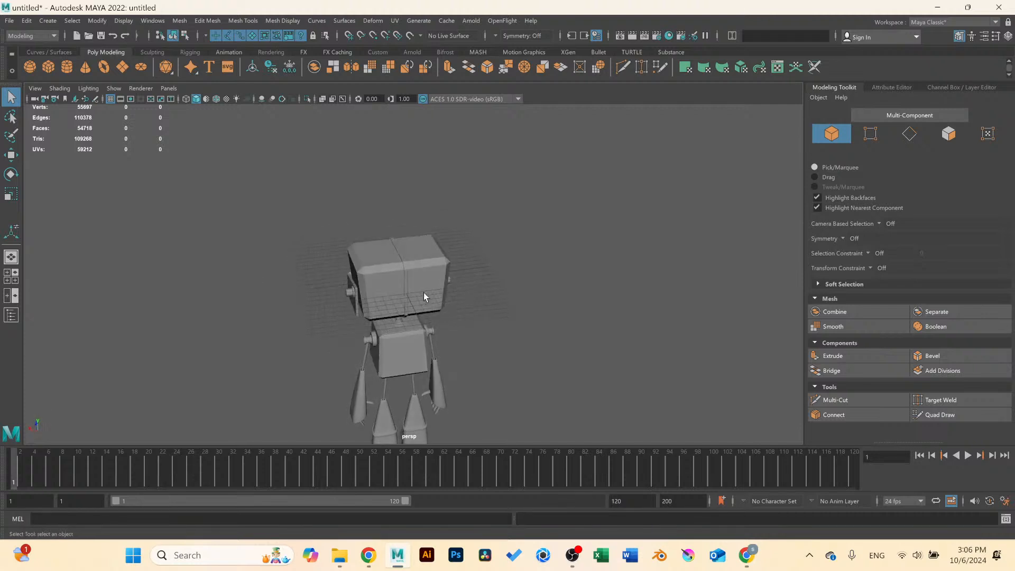
{"action": "key", "text": "alt+Tab"}
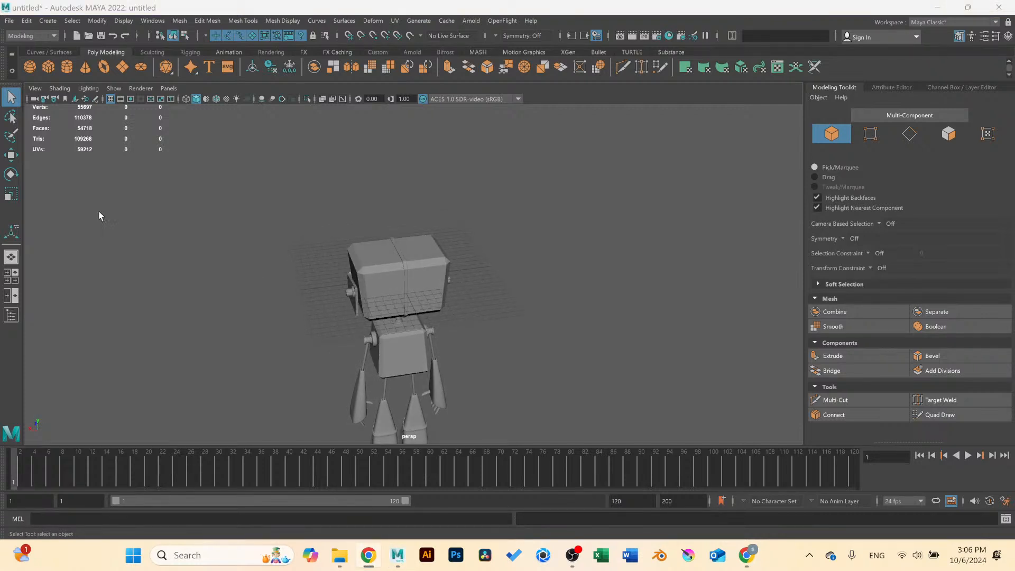
{"action": "scroll", "coordinate": [328, 285], "scroll_direction": "up", "scroll_amount": 10}
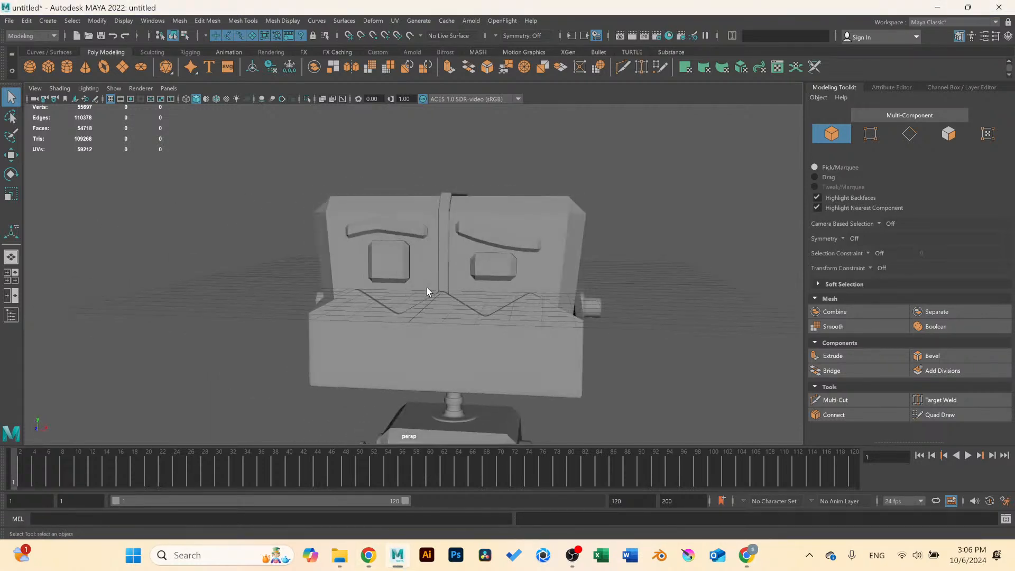
{"action": "scroll", "coordinate": [427, 288], "scroll_direction": "down", "scroll_amount": 10}
{"action": "left_click_drag", "start_coordinate": [502, 286], "coordinate": [441, 188], "text": "alt"}
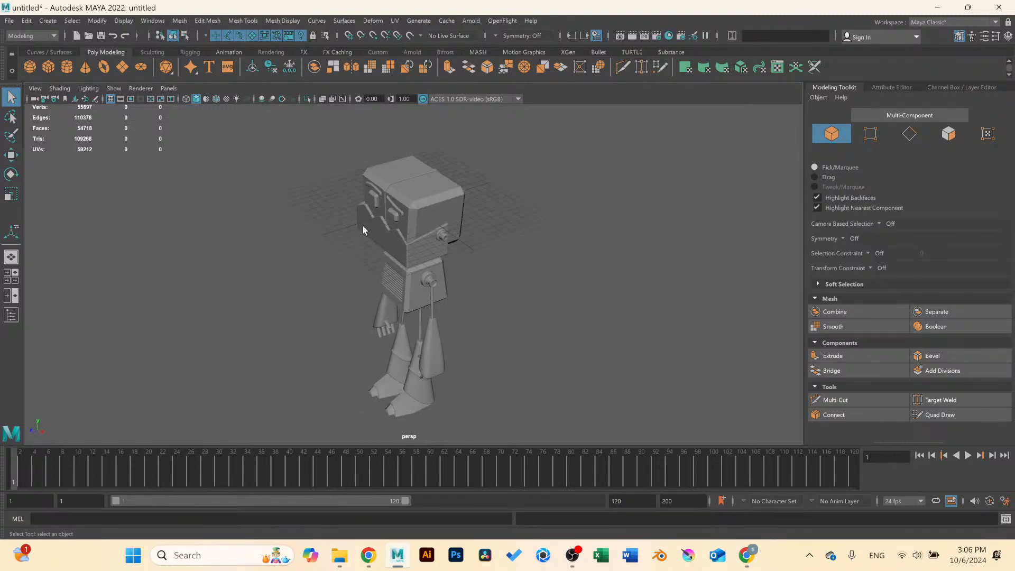
{"action": "left_click_drag", "start_coordinate": [363, 228], "coordinate": [380, 263], "text": "alt"}
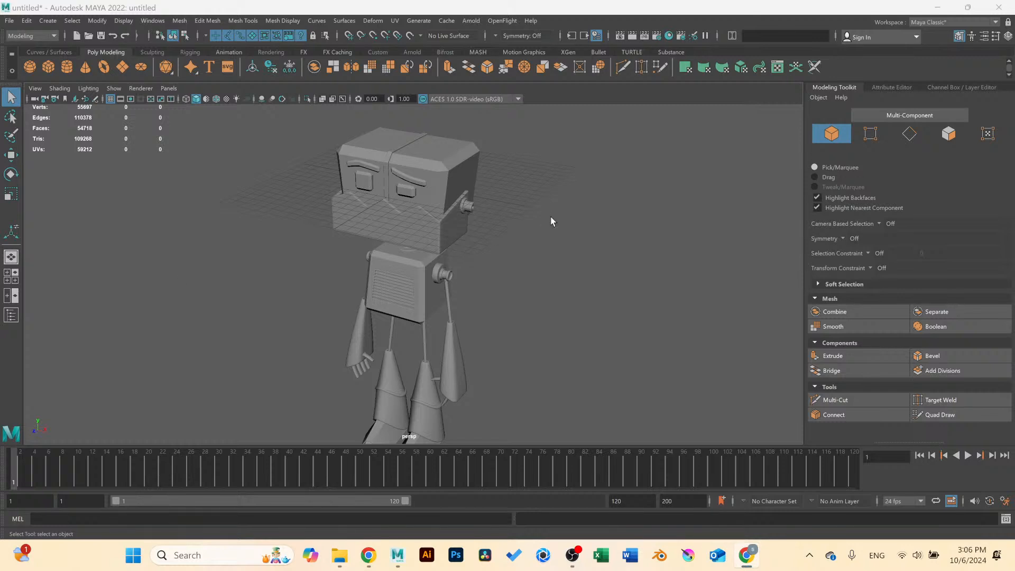
{"action": "left_click_drag", "start_coordinate": [552, 221], "coordinate": [412, 248], "text": "alt"}
{"action": "scroll", "coordinate": [425, 257], "scroll_direction": "up", "scroll_amount": 3}
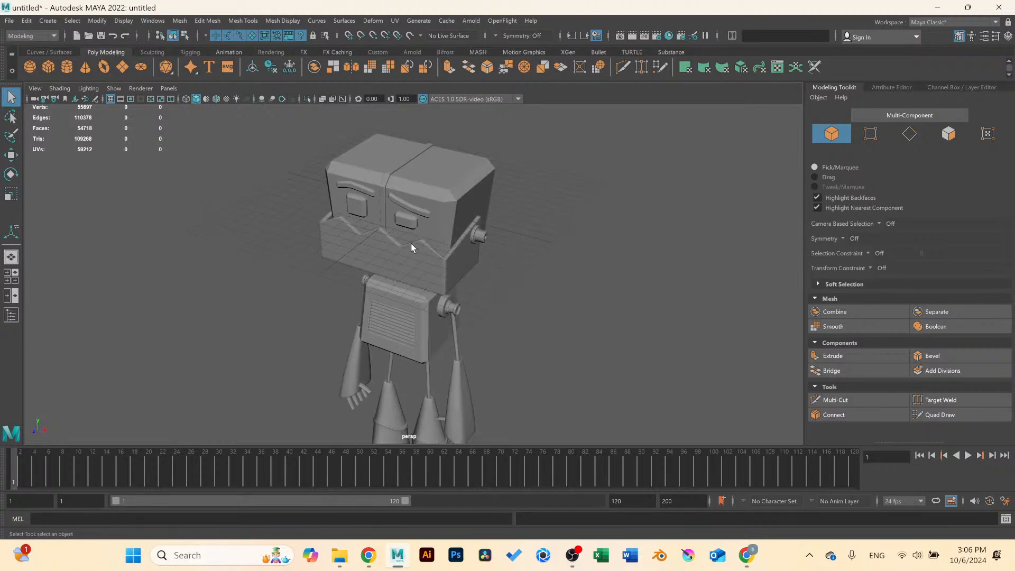
Undo the bevel and extrusion of the head's central band.
{"action": "key", "text": "ctrl+z"}
{"action": "key", "text": "ctrl+z"}
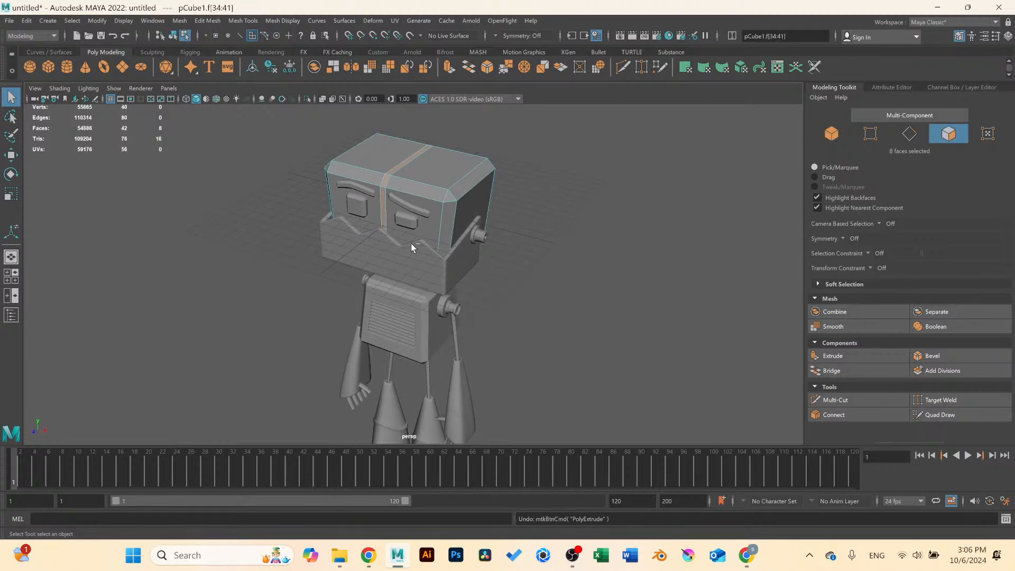
{"action": "key", "text": "ctrl+z"}
Extrude the face loop of the central strip around the head inward with a thickness of about -0.21 and return to object mode.
{"action": "scroll", "coordinate": [379, 174], "scroll_direction": "up", "scroll_amount": 4}
{"action": "middle_click_drag", "start_coordinate": [403, 133], "coordinate": [419, 265], "text": "alt"}
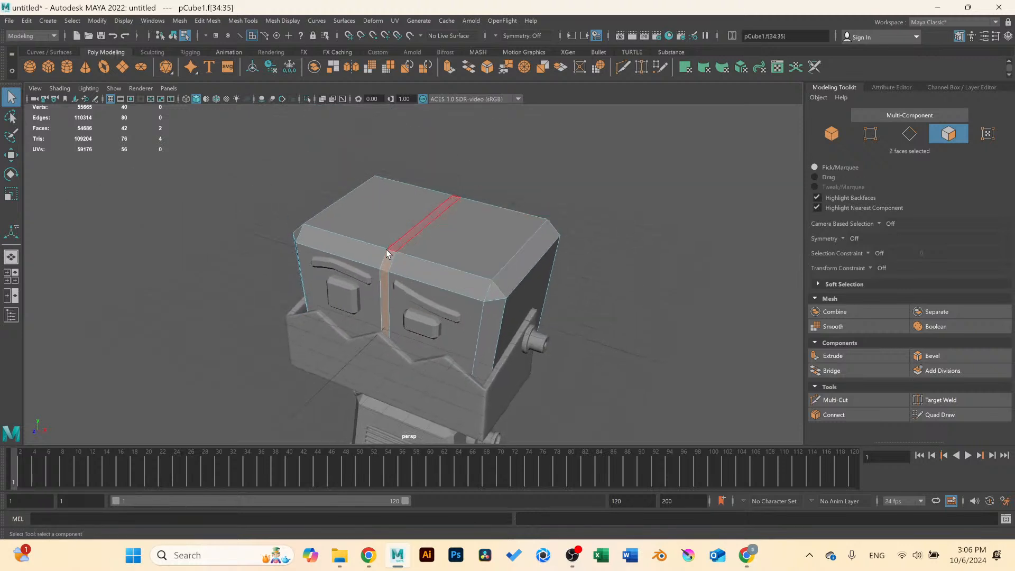
{"action": "double_click", "coordinate": [399, 242], "text": "shift"}
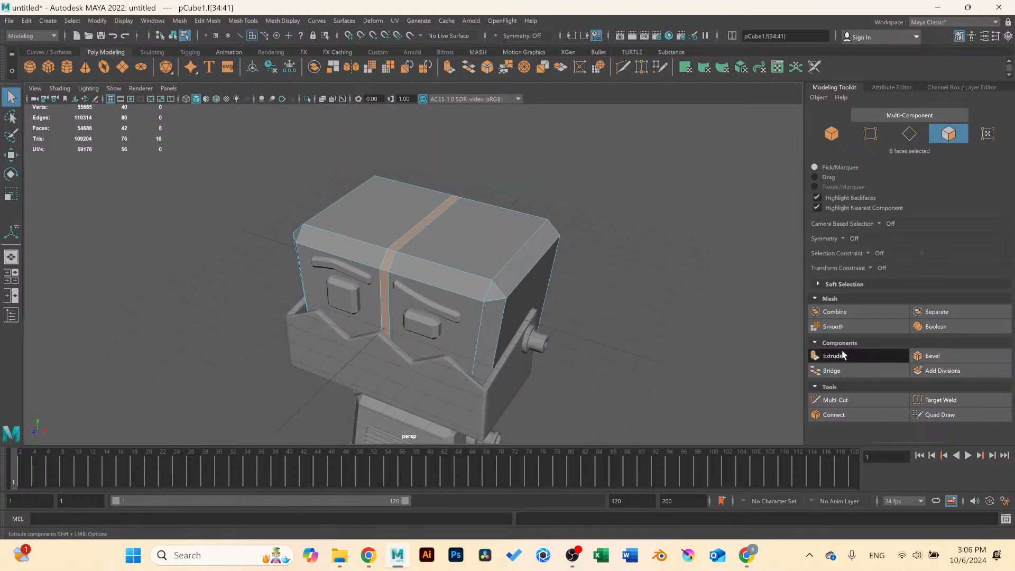
{"action": "left_click", "coordinate": [844, 355]}
{"action": "left_click_drag", "start_coordinate": [176, 150], "coordinate": [176, 151]}
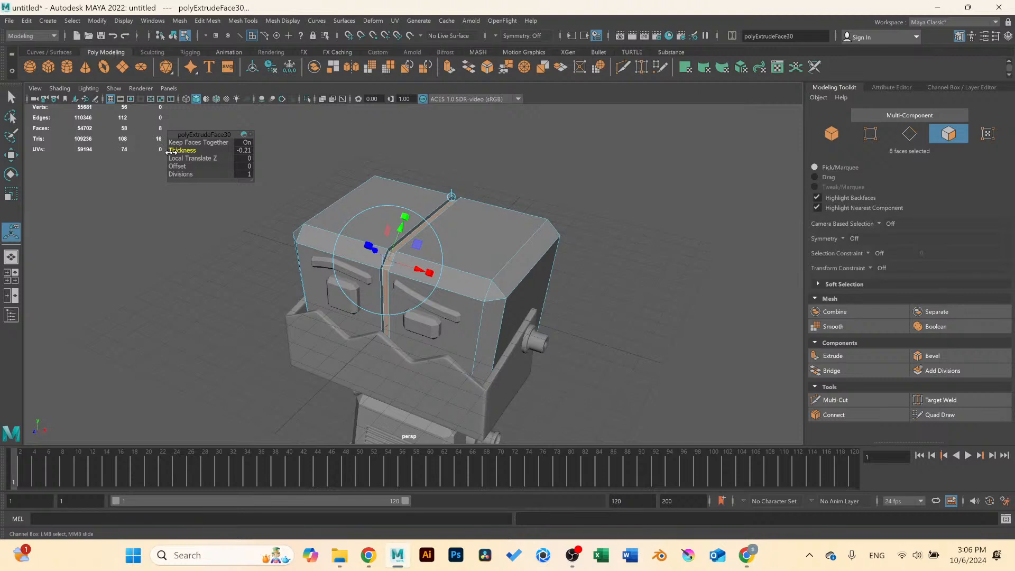
{"action": "right_click_drag", "start_coordinate": [476, 215], "coordinate": [539, 195]}
{"action": "mouse_move", "coordinate": [544, 193]}
{"action": "left_mouse_down", "text": "alt"}
{"action": "mouse_move", "coordinate": [470, 244]}
{"action": "mouse_move", "coordinate": [429, 246]}
{"action": "mouse_move", "coordinate": [439, 285]}
{"action": "mouse_move", "coordinate": [537, 272]}
{"action": "mouse_move", "coordinate": [481, 278]}
{"action": "left_mouse_up", "text": "alt"}
{"action": "scroll", "coordinate": [430, 245], "scroll_direction": "down", "scroll_amount": 4}
Check the recessed groove around the head from several angles with ambient occlusion temporarily turned on.
{"action": "left_click", "coordinate": [261, 99]}
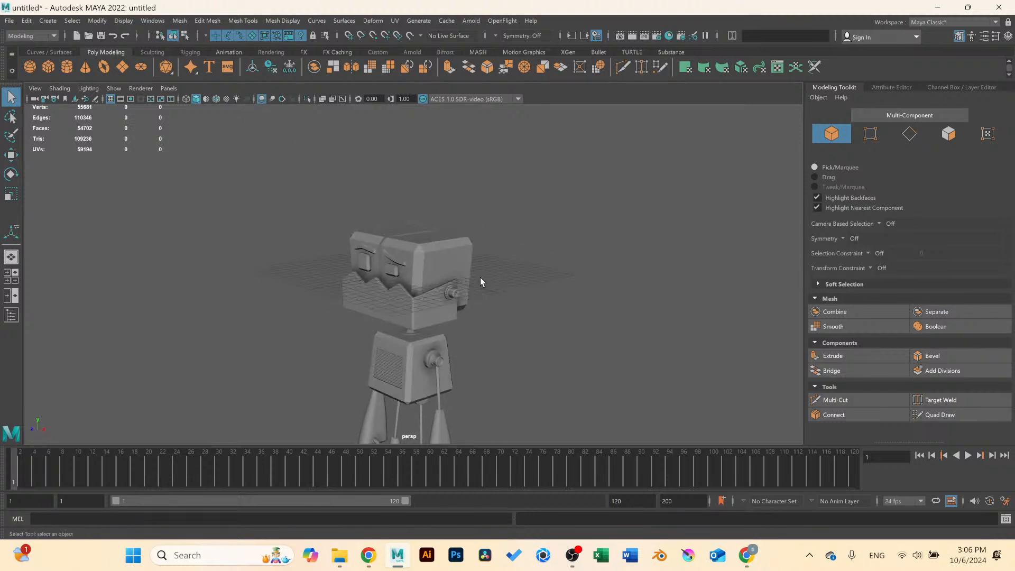
{"action": "middle_click_drag", "start_coordinate": [480, 278], "coordinate": [486, 173], "text": "alt"}
{"action": "scroll", "coordinate": [486, 174], "scroll_direction": "down", "scroll_amount": 3}
{"action": "left_click_drag", "start_coordinate": [485, 175], "coordinate": [469, 238], "text": "alt"}
{"action": "middle_click_drag", "start_coordinate": [469, 238], "coordinate": [470, 302], "text": "alt"}
{"action": "scroll", "coordinate": [470, 302], "scroll_direction": "up", "scroll_amount": 4}
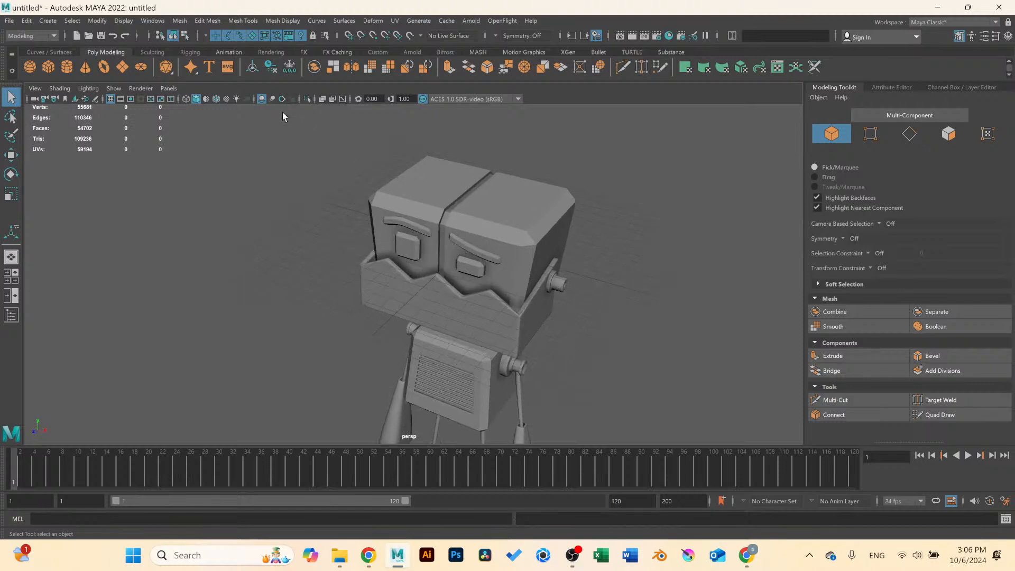
{"action": "left_click", "coordinate": [260, 101]}
Undo the inward extrusion of the head's central strip.
{"action": "key", "text": "ctrl+z"}
{"action": "key", "text": "ctrl+z"}
{"action": "key", "text": "ctrl+z"}
{"action": "key", "text": "ctrl+z"}
{"action": "key", "text": "ctrl+z"}
{"action": "key", "text": "ctrl+z"}
{"action": "key", "text": "ctrl+z"}
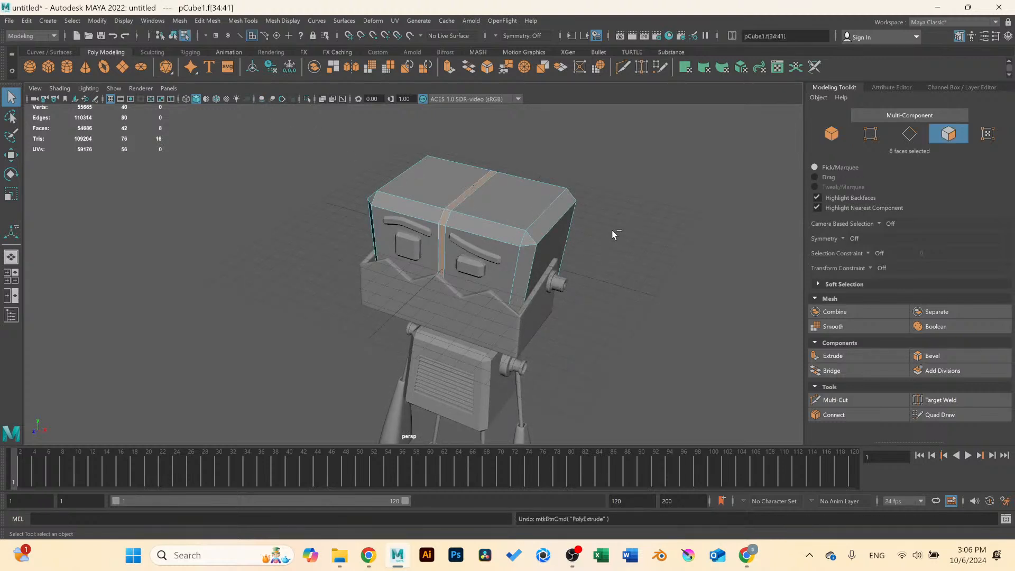
Undo the scaling and insertion of the two edge loops around the head's center and clear the selection.
{"action": "key", "text": "ctrl+z"}
{"action": "key", "text": "ctrl+z"}
{"action": "key", "text": "ctrl+z"}
{"action": "key", "text": "ctrl+z"}
{"action": "key", "text": "ctrl+z"}
{"action": "key", "text": "ctrl+z"}
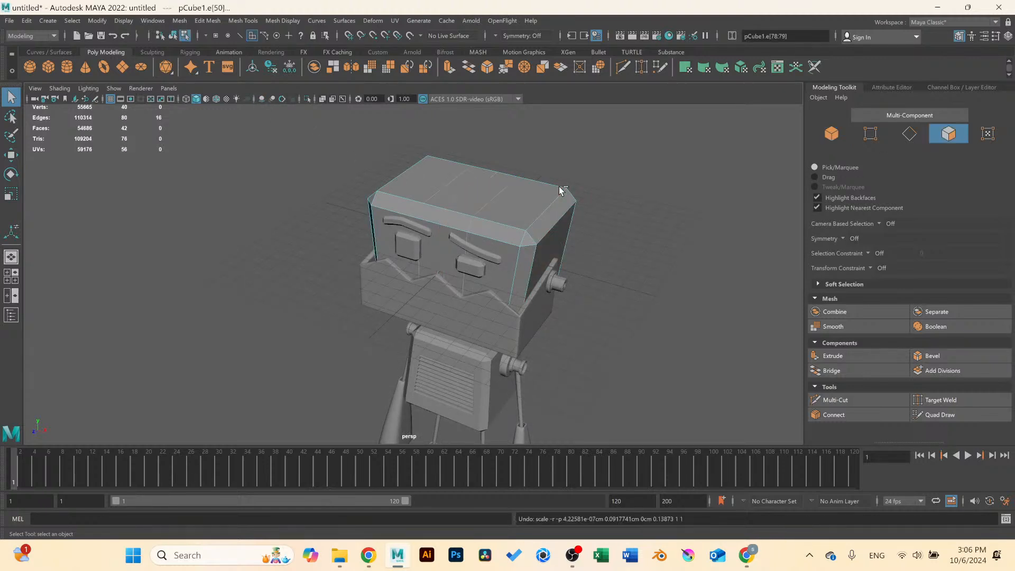
{"action": "scroll", "coordinate": [556, 179], "scroll_direction": "down", "scroll_amount": 2}
{"action": "left_click", "coordinate": [557, 184]}
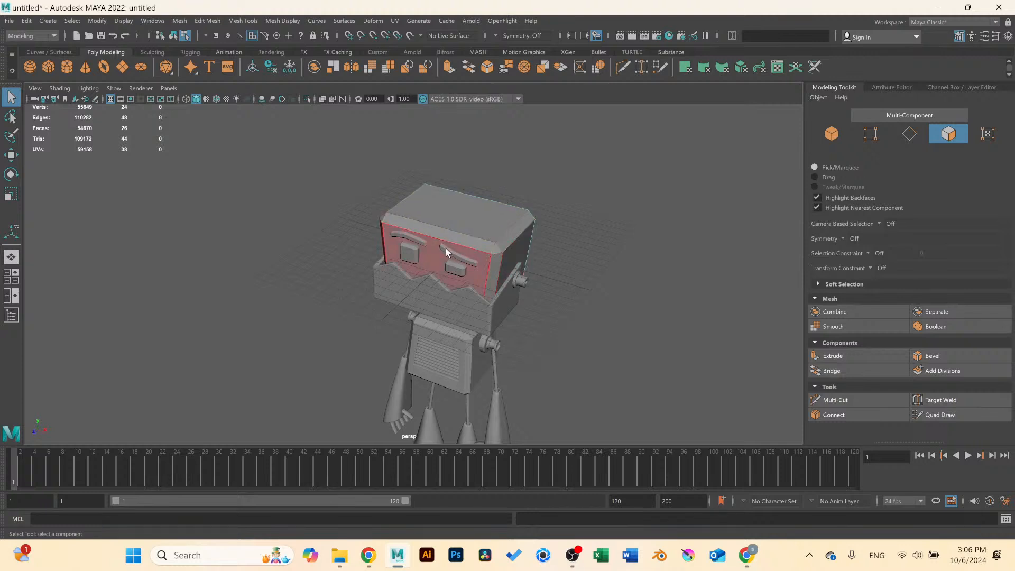
Create a polygon cylinder and raise it above the top of the robot's head.
{"action": "scroll", "coordinate": [445, 248], "scroll_direction": "up", "scroll_amount": 3}
{"action": "middle_click_drag", "start_coordinate": [537, 217], "coordinate": [484, 244], "text": "alt"}
{"action": "right_click_drag", "start_coordinate": [455, 225], "coordinate": [486, 211]}
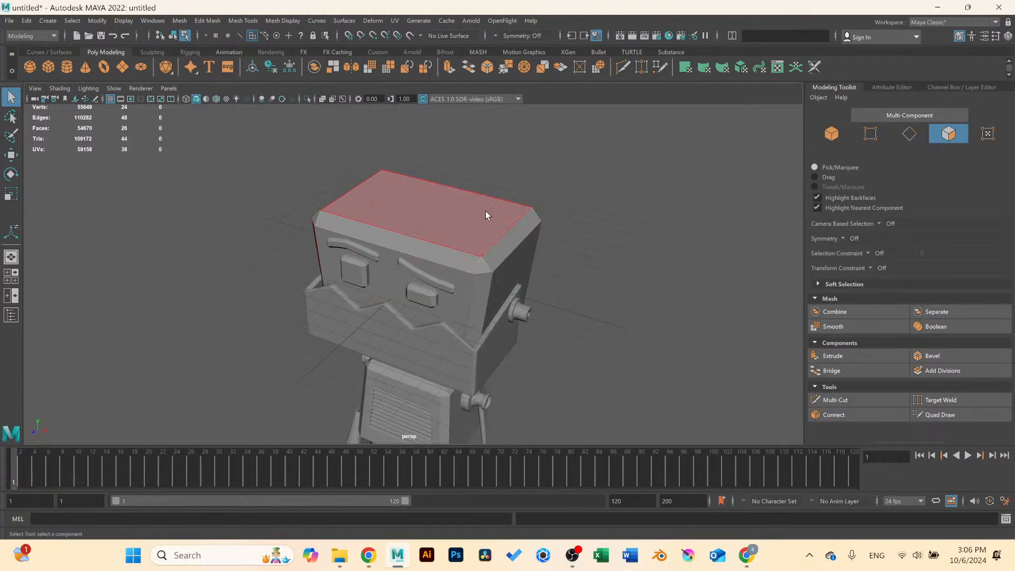
{"action": "left_click", "coordinate": [66, 67]}
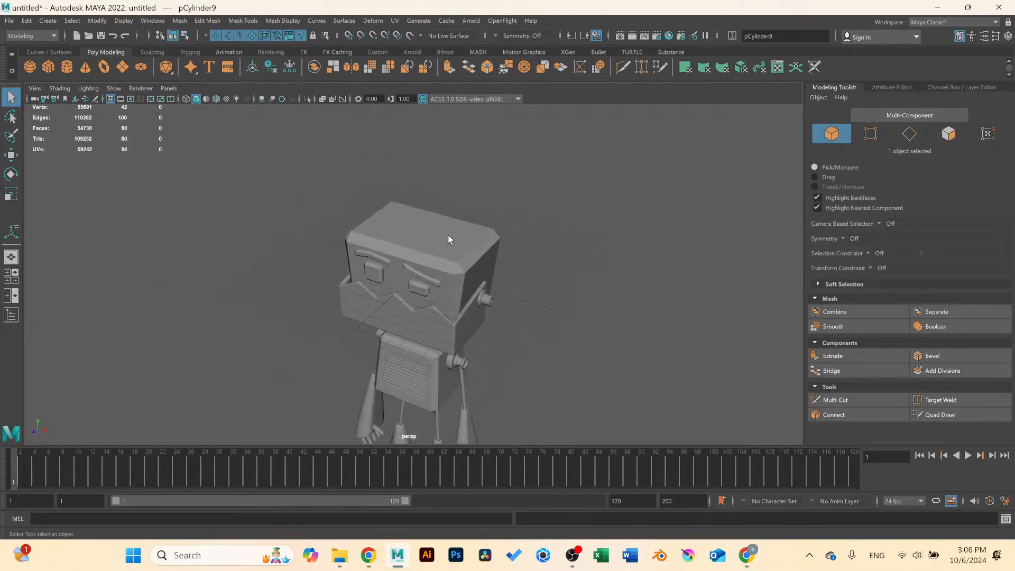
{"action": "scroll", "coordinate": [448, 234], "scroll_direction": "down", "scroll_amount": 3}
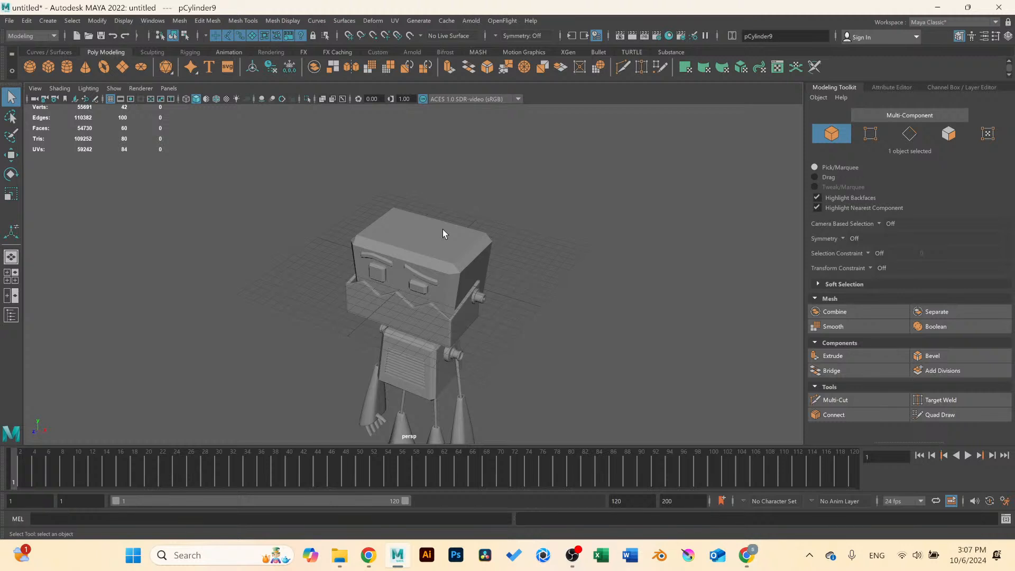
{"action": "key", "text": "w"}
{"action": "left_click_drag", "start_coordinate": [420, 230], "coordinate": [421, 143]}
Delete the bottom cap faces of the cylinder above the head and return to object mode.
{"action": "scroll", "coordinate": [435, 204], "scroll_direction": "up", "scroll_amount": 3}
{"action": "middle_click_drag", "start_coordinate": [435, 204], "coordinate": [439, 311], "text": "alt"}
{"action": "left_click_drag", "start_coordinate": [439, 310], "coordinate": [448, 257], "text": "alt"}
{"action": "middle_click_drag", "start_coordinate": [448, 257], "coordinate": [442, 340], "text": "alt"}
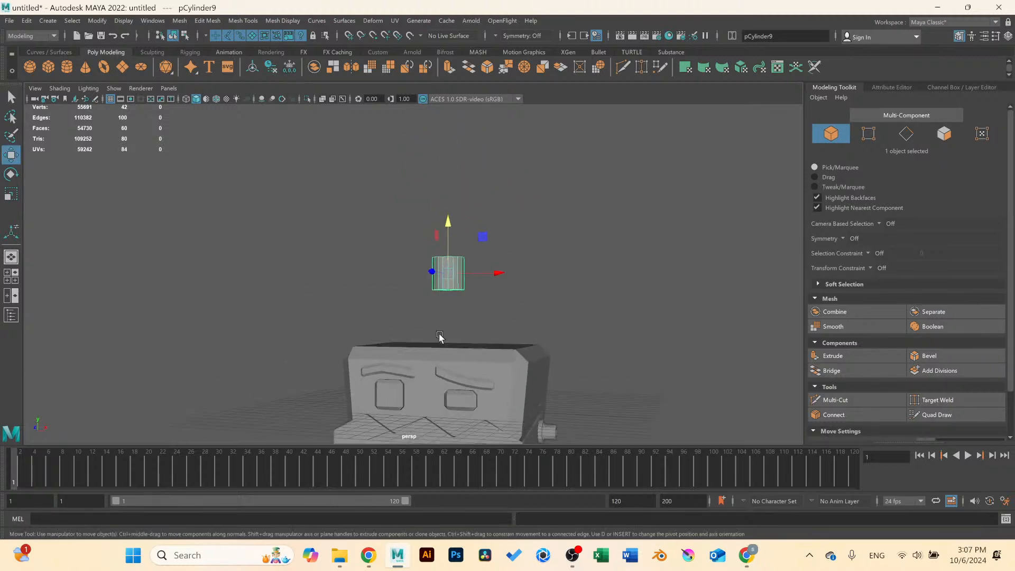
{"action": "scroll", "coordinate": [442, 340], "scroll_direction": "up", "scroll_amount": 3}
{"action": "right_click_drag", "start_coordinate": [461, 268], "coordinate": [459, 295]}
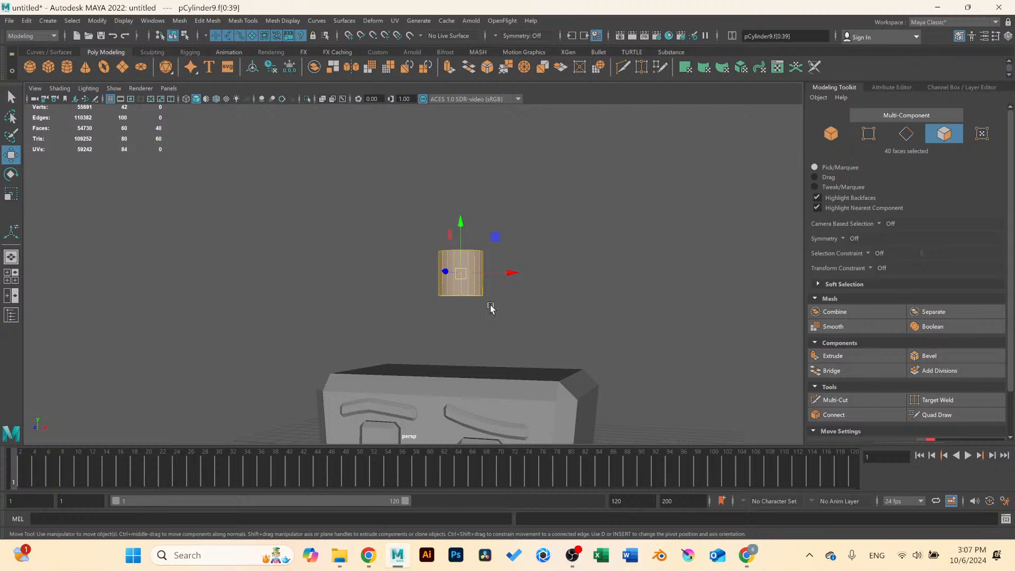
{"action": "left_click_drag", "start_coordinate": [408, 213], "coordinate": [515, 286], "text": "ctrl"}
{"action": "key", "text": "Delete"}
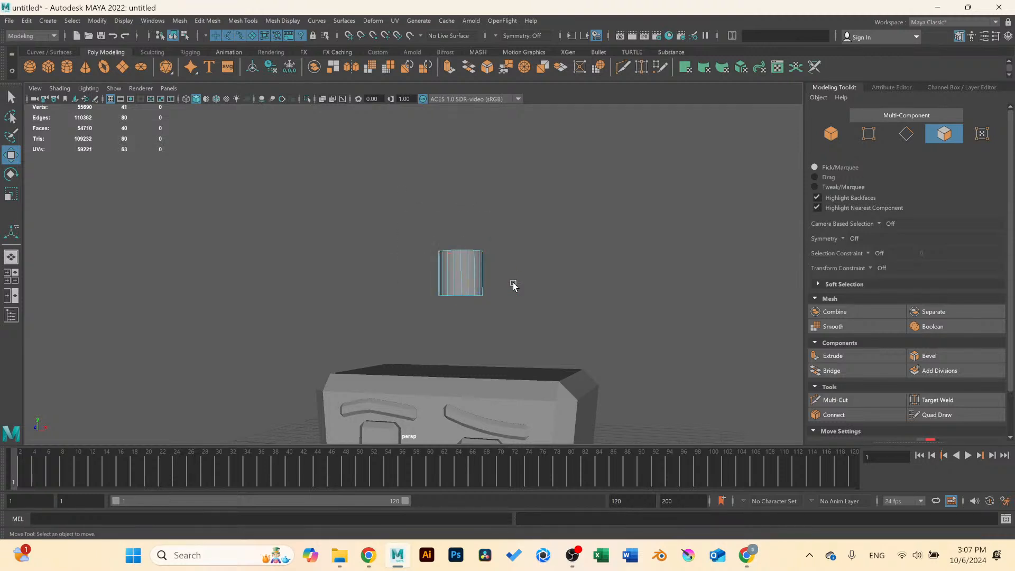
{"action": "scroll", "coordinate": [474, 243], "scroll_direction": "up", "scroll_amount": 3}
{"action": "right_click_drag", "start_coordinate": [485, 274], "coordinate": [502, 260]}
Scale the cylinder into a wide, flat disc, lower it onto the top of the head and deselect it.
{"action": "scroll", "coordinate": [502, 260], "scroll_direction": "down", "scroll_amount": 3}
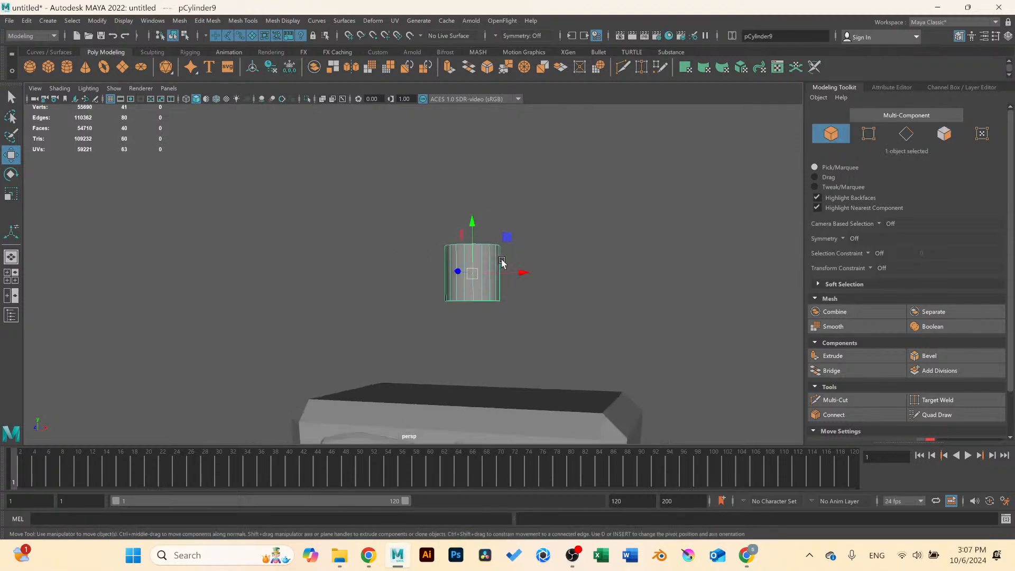
{"action": "left_click_drag", "start_coordinate": [465, 296], "coordinate": [458, 228], "text": "alt"}
{"action": "key", "text": "r"}
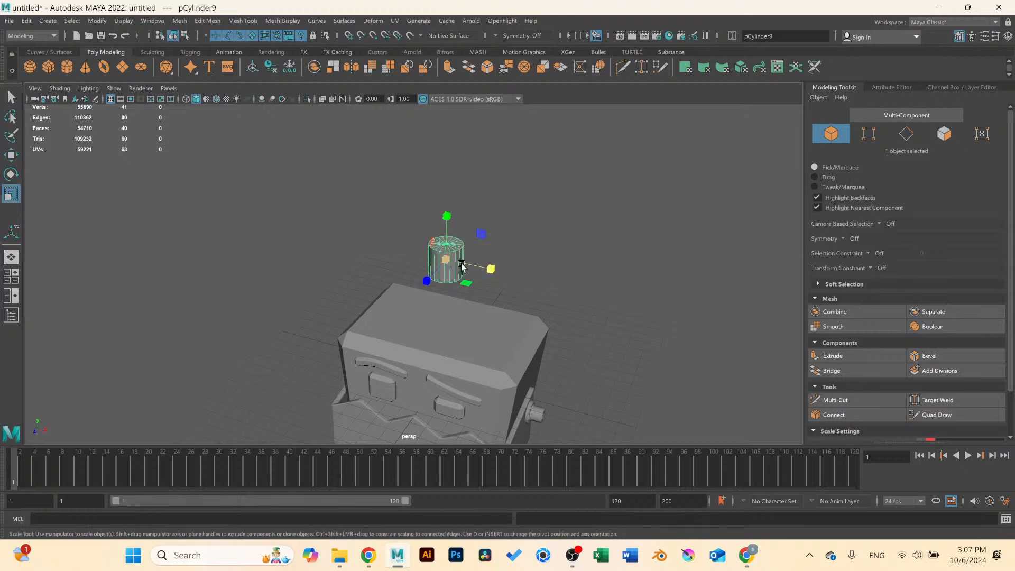
{"action": "mouse_move", "coordinate": [446, 264]}
{"action": "left_mouse_down"}
{"action": "mouse_move", "coordinate": [447, 229]}
{"action": "mouse_move", "coordinate": [447, 284]}
{"action": "left_mouse_up"}
{"action": "key", "text": "w"}
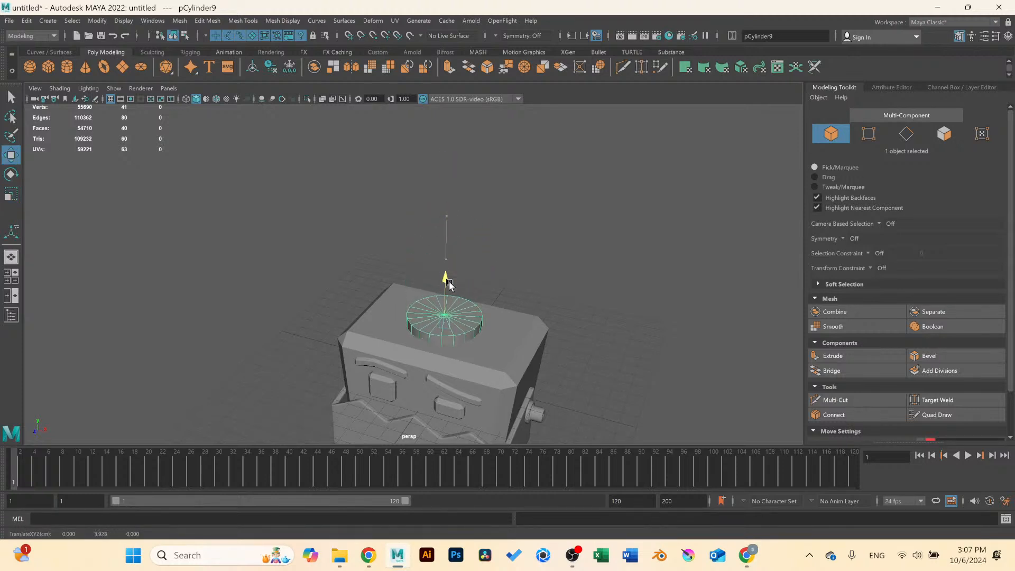
{"action": "left_click", "coordinate": [549, 258]}
{"action": "left_click_drag", "start_coordinate": [549, 259], "coordinate": [474, 249], "text": "alt"}
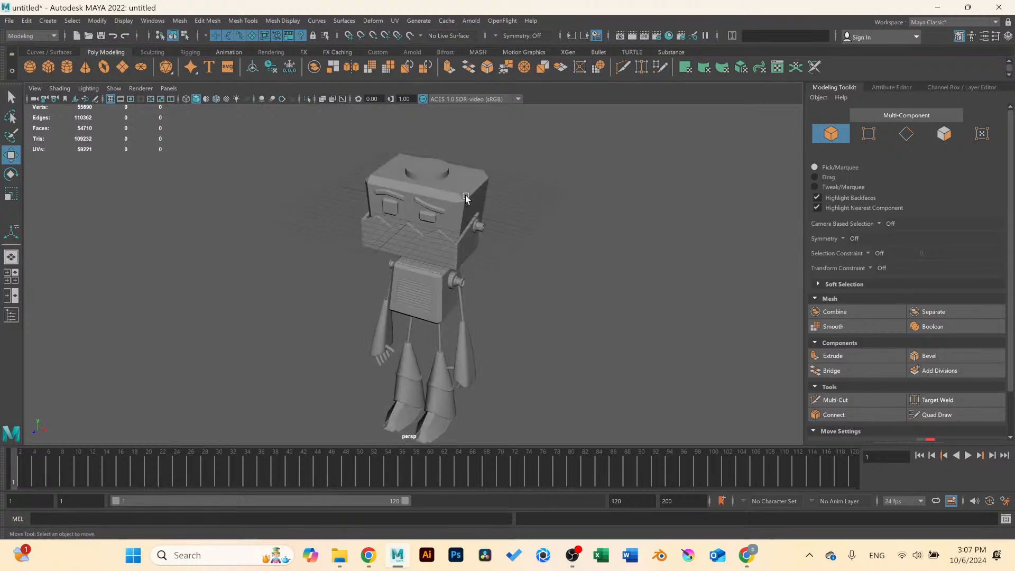
Select all top faces of the disc and extrude them inward with an offset of 1.27.
{"action": "middle_click_drag", "start_coordinate": [467, 197], "coordinate": [468, 298], "text": "alt"}
{"action": "scroll", "coordinate": [468, 300], "scroll_direction": "up", "scroll_amount": 8}
{"action": "left_click", "coordinate": [483, 309]}
{"action": "key", "text": "f"}
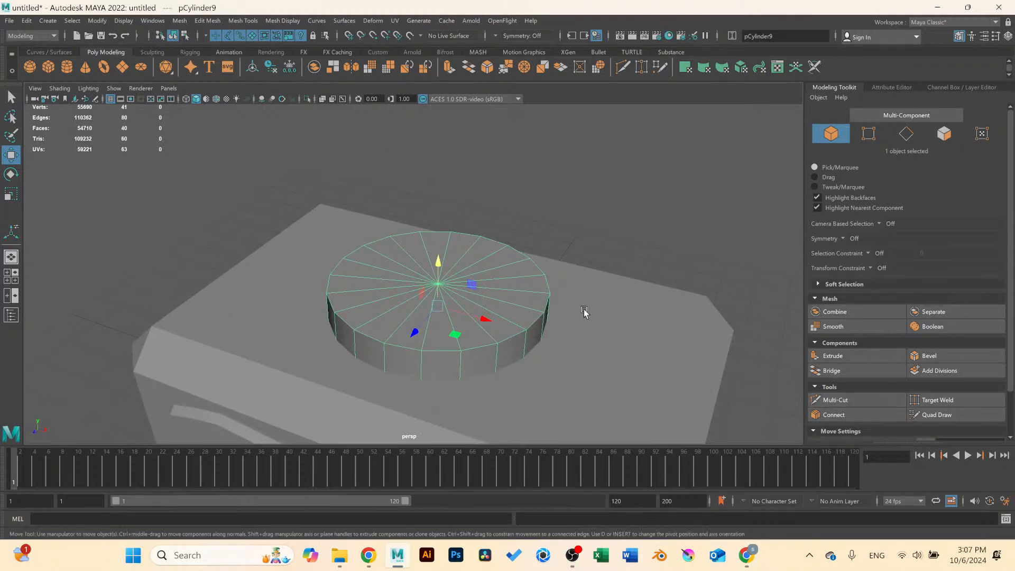
{"action": "right_click_drag", "start_coordinate": [511, 278], "coordinate": [521, 305]}
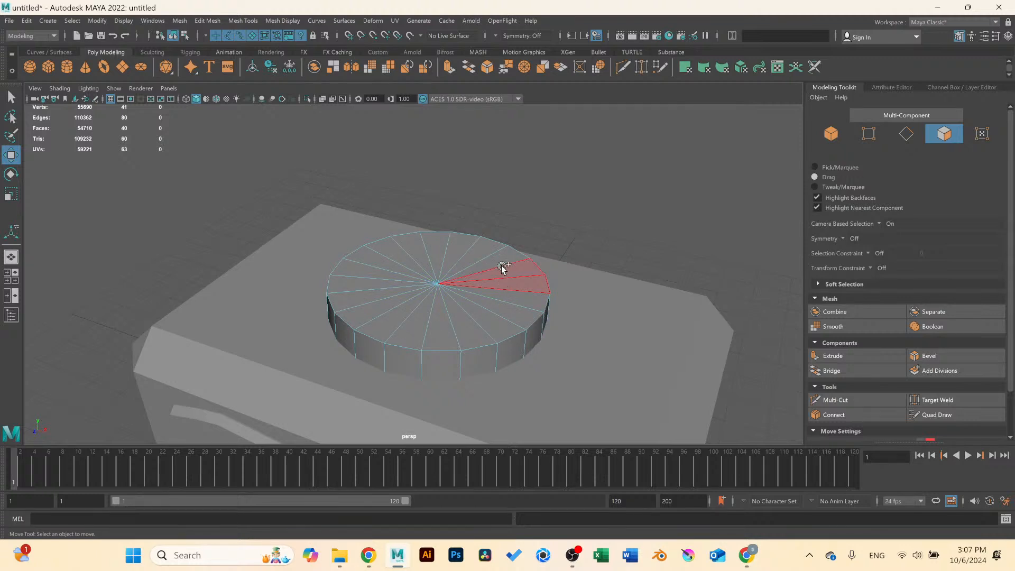
{"action": "left_click_drag", "start_coordinate": [502, 270], "coordinate": [406, 294]}
{"action": "left_click_drag", "start_coordinate": [497, 297], "coordinate": [497, 297]}
{"action": "left_click", "coordinate": [833, 356]}
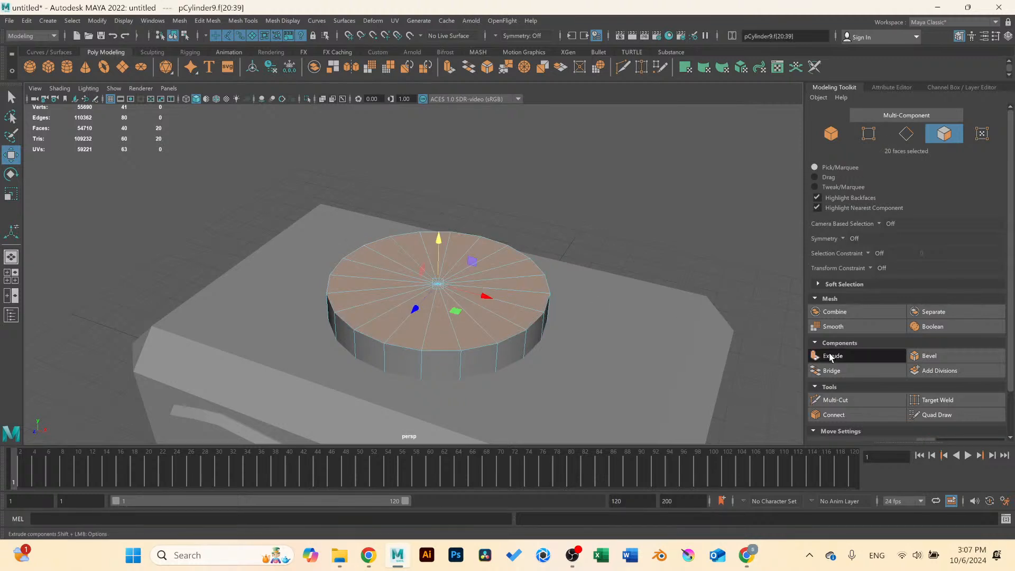
{"action": "left_click_drag", "start_coordinate": [176, 151], "coordinate": [216, 174]}
{"action": "key", "text": "ctrl+z"}
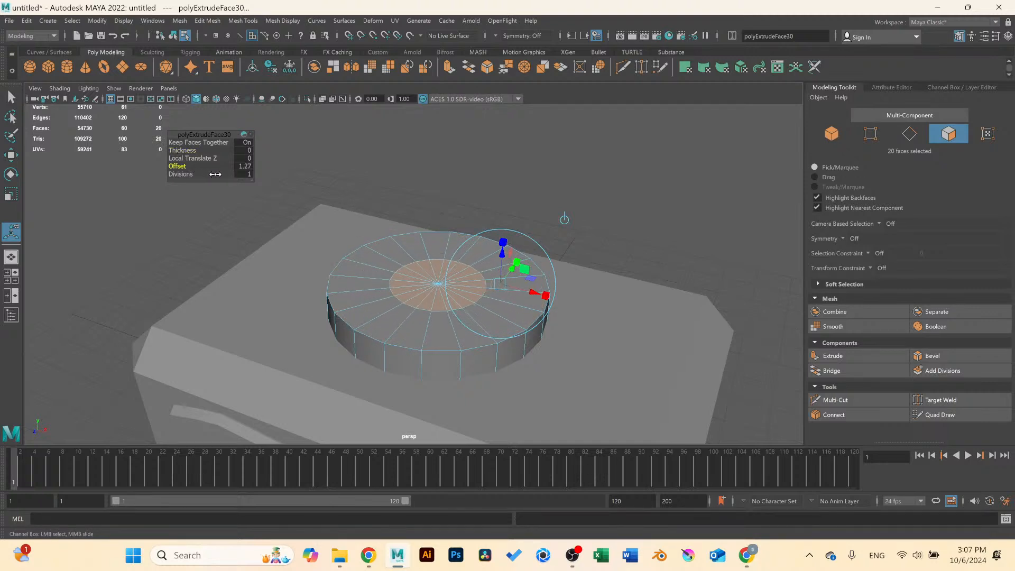
Extrude the disc's inner circle of faces upward into a post with a local Z translation of about 4.95.
{"action": "left_click", "coordinate": [856, 355]}
{"action": "left_click_drag", "start_coordinate": [468, 255], "coordinate": [453, 65]}
{"action": "scroll", "coordinate": [482, 225], "scroll_direction": "down", "scroll_amount": 4}
{"action": "scroll", "coordinate": [482, 228], "scroll_direction": "down", "scroll_amount": 1}
{"action": "middle_click_drag", "start_coordinate": [456, 212], "coordinate": [457, 264], "text": "alt"}
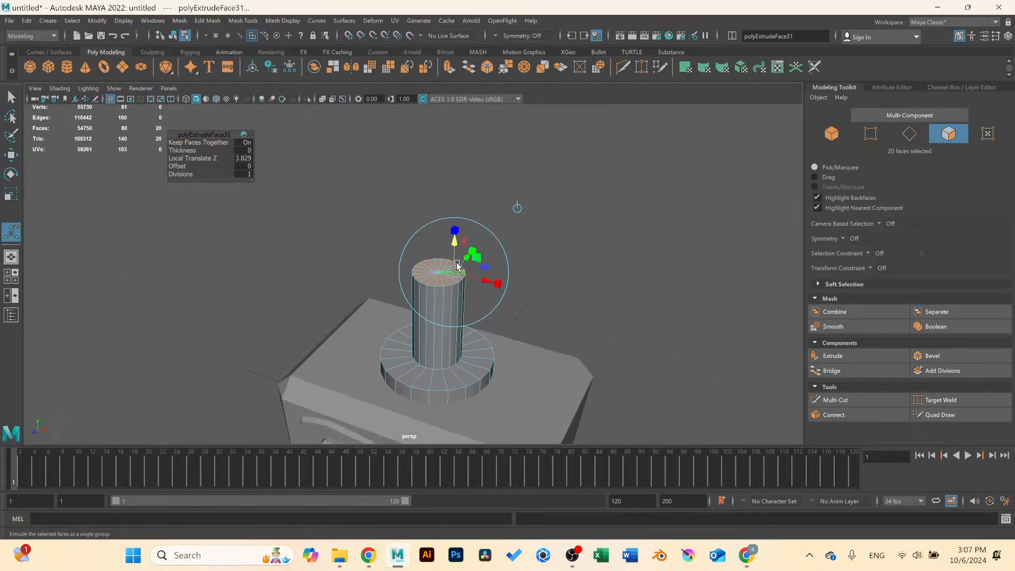
{"action": "left_click_drag", "start_coordinate": [452, 246], "coordinate": [459, 222]}
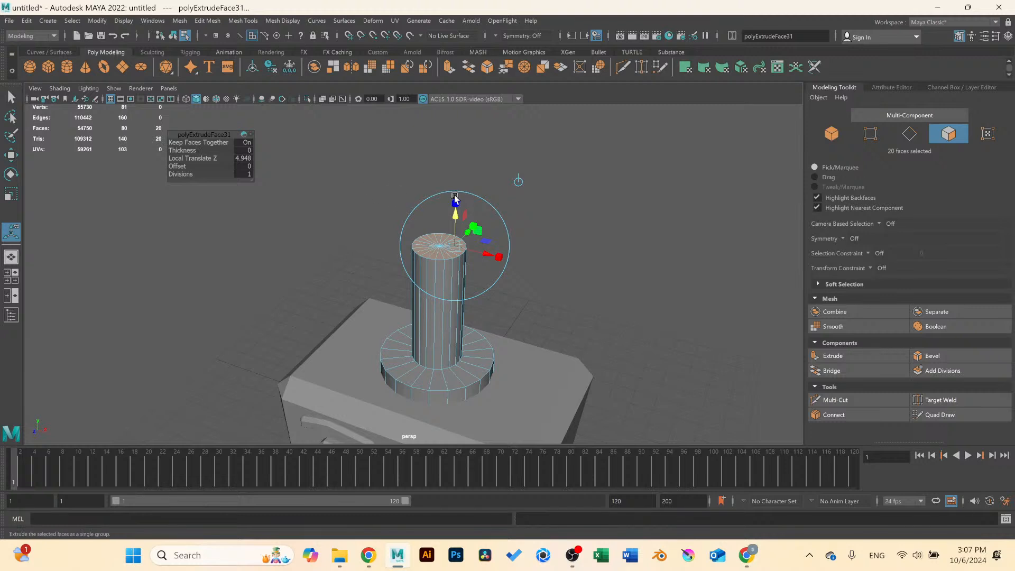
{"action": "left_click", "coordinate": [519, 182]}
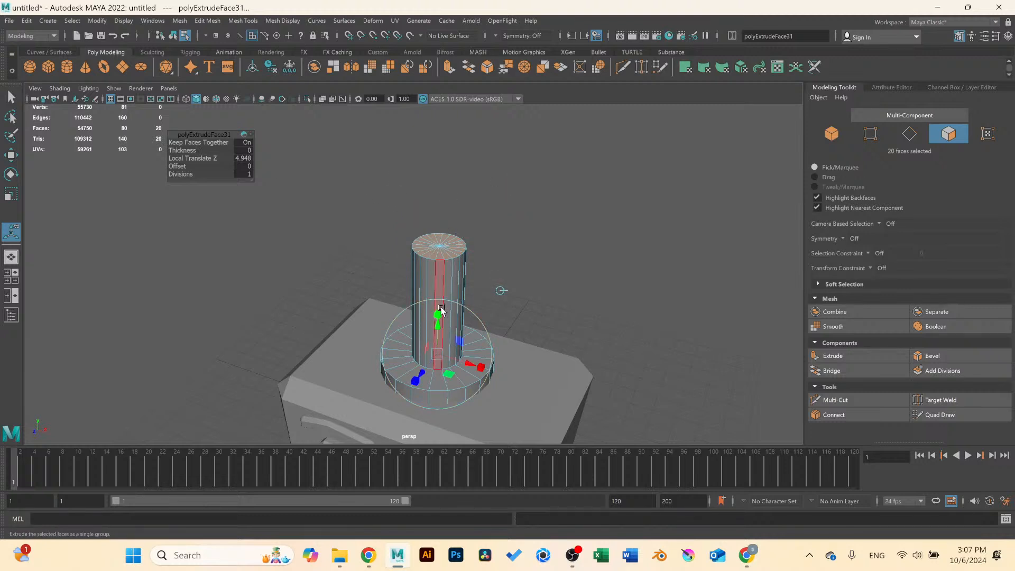
Taper the post by scaling its top vertices evenly inward in X and Z to about 0.44.
{"action": "right_click_drag", "start_coordinate": [442, 247], "coordinate": [404, 239]}
{"action": "left_click_drag", "start_coordinate": [343, 191], "coordinate": [519, 276]}
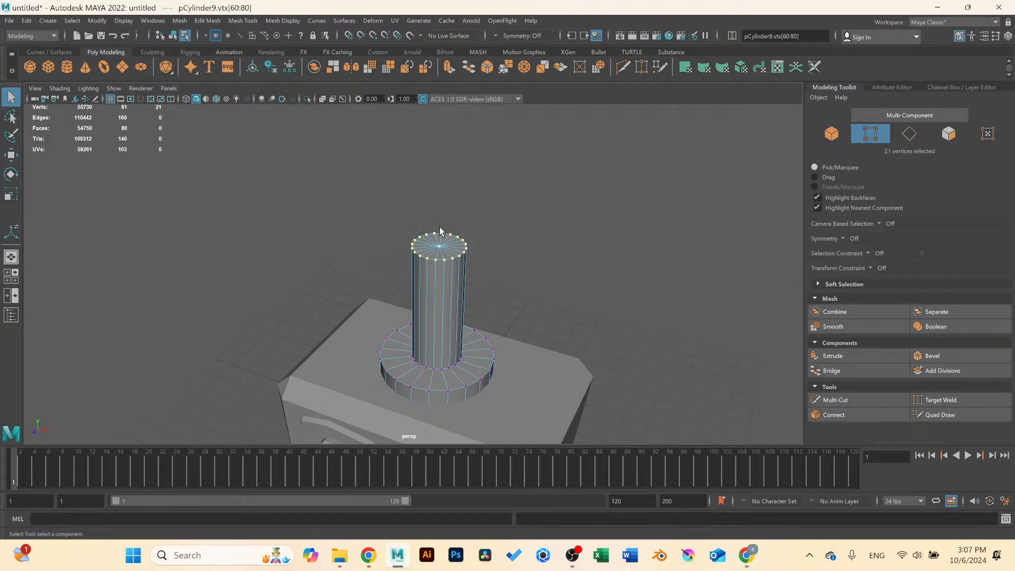
{"action": "key", "text": "r"}
{"action": "left_click_drag", "start_coordinate": [440, 246], "coordinate": [419, 244]}
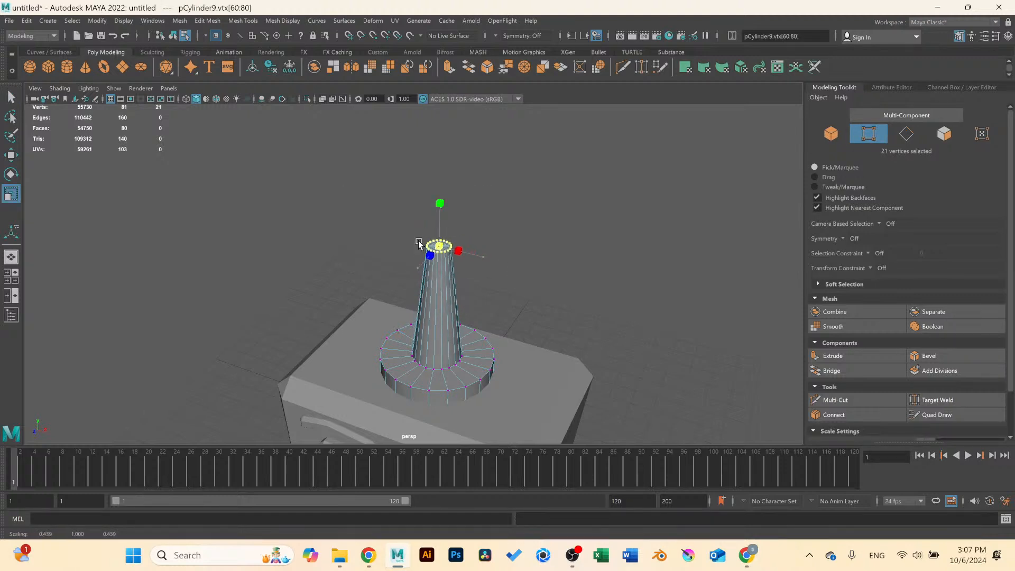
Delete the cap faces at the top of the tapered post and return to object mode.
{"action": "right_click_drag", "start_coordinate": [448, 264], "coordinate": [451, 296]}
{"action": "left_click_drag", "start_coordinate": [351, 181], "coordinate": [447, 279]}
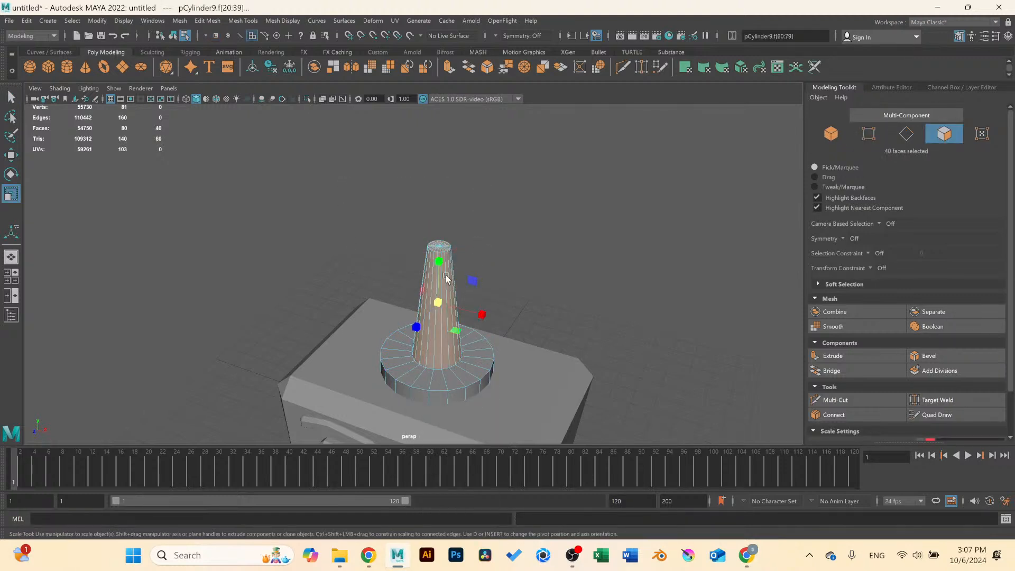
{"action": "key", "text": "Delete"}
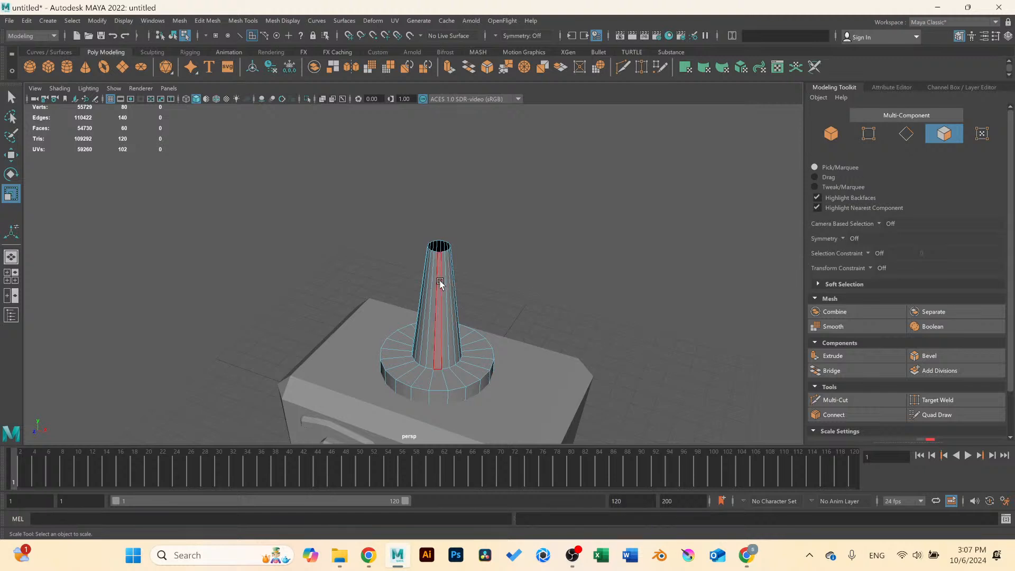
{"action": "right_click_drag", "start_coordinate": [440, 284], "coordinate": [493, 263]}
Bevel the upper outer edge loop of the post's disc base with a fraction of 0.2.
{"action": "scroll", "coordinate": [438, 256], "scroll_direction": "up", "scroll_amount": 3}
{"action": "right_click_drag", "start_coordinate": [393, 277], "coordinate": [393, 250]}
{"action": "left_click", "coordinate": [401, 303]}
{"action": "double_click", "coordinate": [373, 302], "text": "shift"}
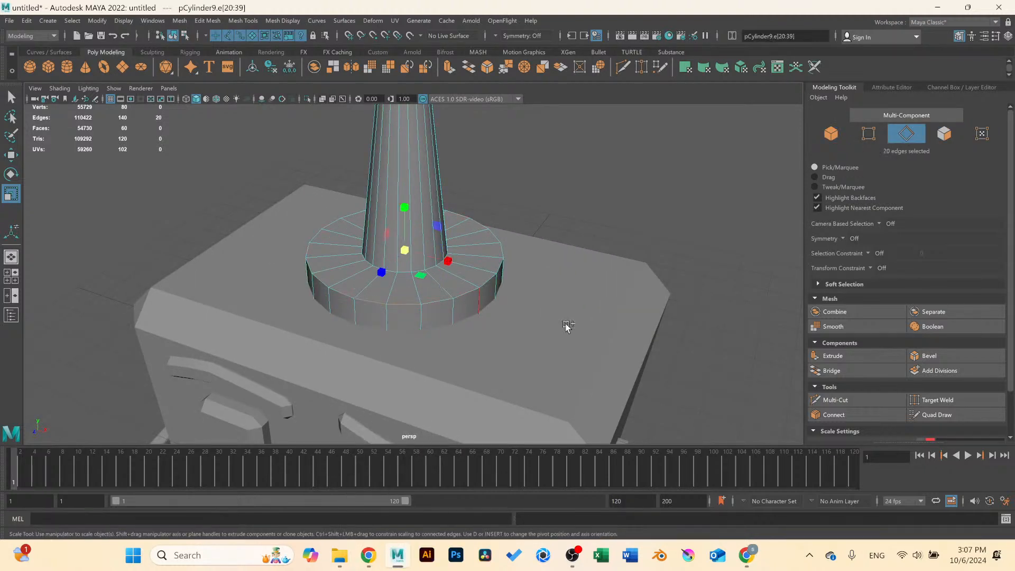
{"action": "left_click", "coordinate": [929, 356]}
{"action": "scroll", "coordinate": [256, 216], "scroll_direction": "up", "scroll_amount": 2}
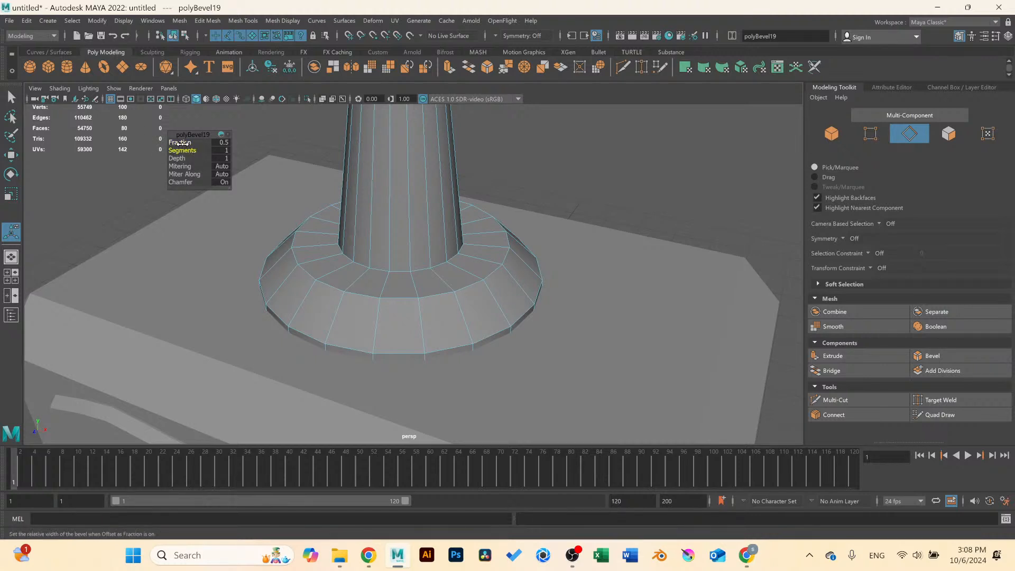
{"action": "left_click_drag", "start_coordinate": [181, 143], "coordinate": [174, 142]}
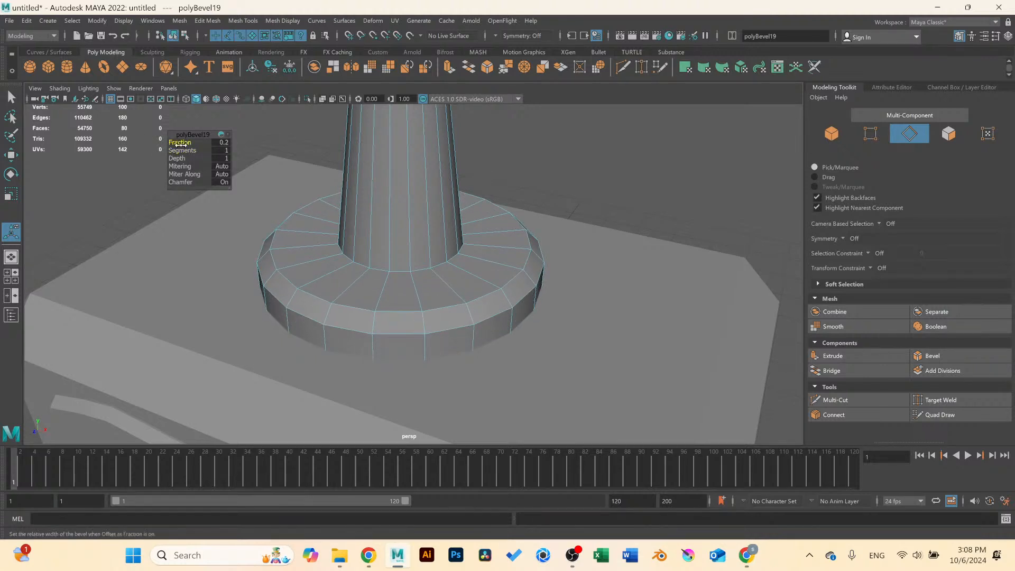
Bevel the edge loop where the tapered post meets its disc base, using a fraction of 0.5 and 2 segments.
{"action": "left_click", "coordinate": [373, 270]}
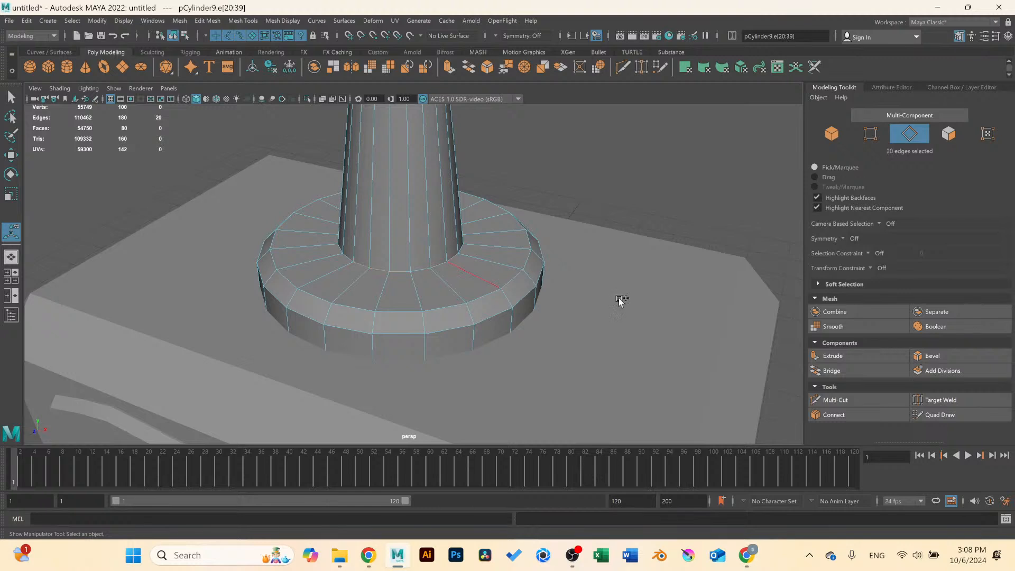
{"action": "left_click", "coordinate": [948, 354]}
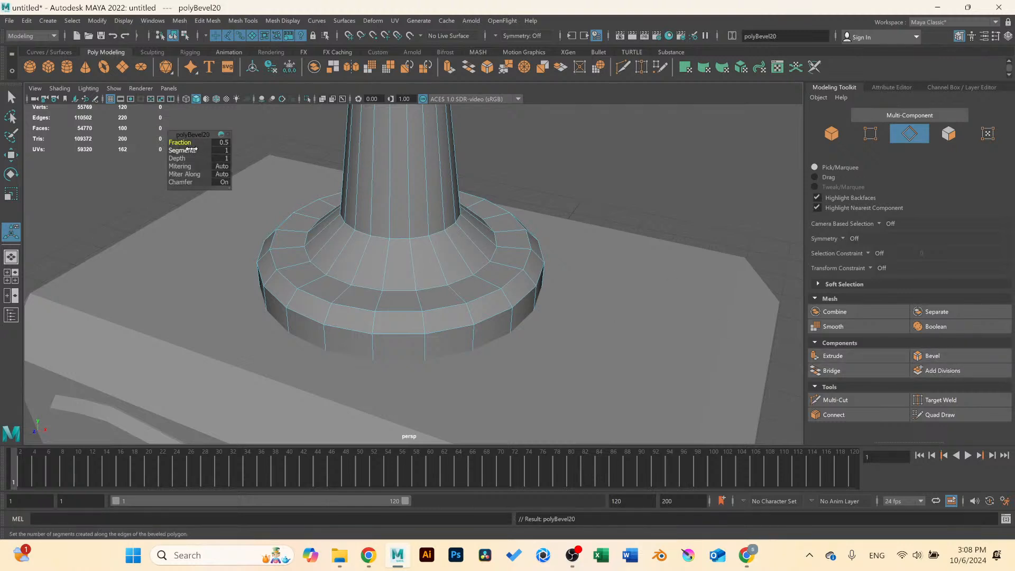
{"action": "left_click_drag", "start_coordinate": [182, 151], "coordinate": [207, 152]}
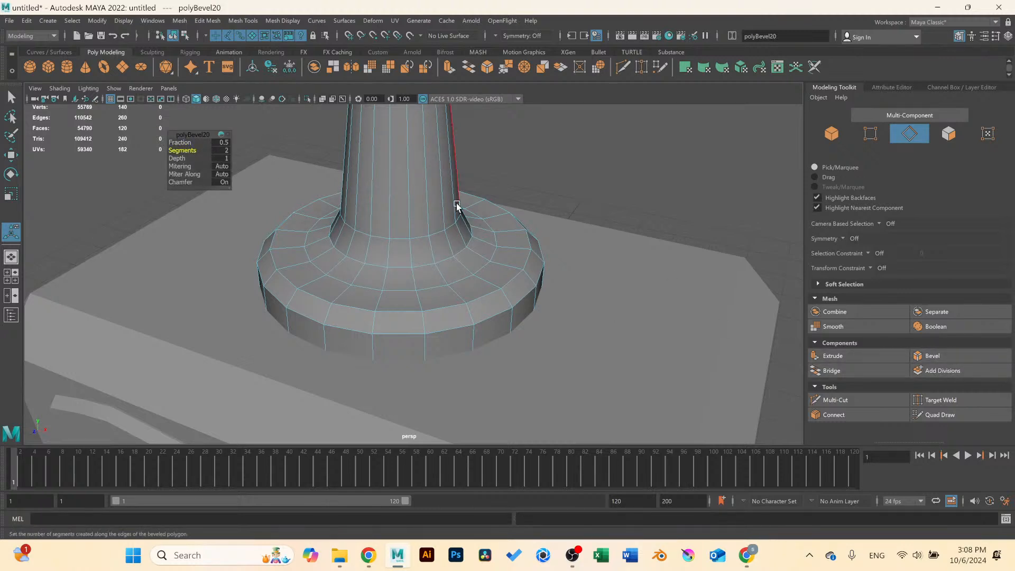
Check the tapered post and its disc base in smooth preview, and return to the unsmoothed display.
{"action": "key", "text": "3"}
{"action": "scroll", "coordinate": [450, 203], "scroll_direction": "down", "scroll_amount": 7}
{"action": "left_click_drag", "start_coordinate": [435, 224], "coordinate": [398, 203], "text": "alt"}
{"action": "scroll", "coordinate": [391, 229], "scroll_direction": "up", "scroll_amount": 3}
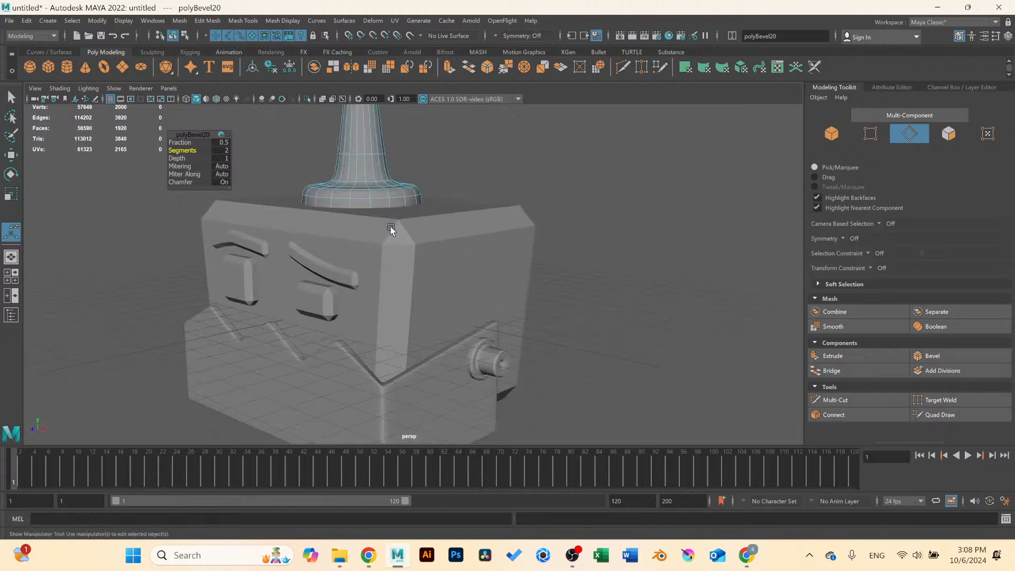
{"action": "middle_click_drag", "start_coordinate": [392, 229], "coordinate": [430, 276], "text": "alt"}
{"action": "scroll", "coordinate": [450, 275], "scroll_direction": "up", "scroll_amount": 4}
{"action": "key", "text": "1"}
Insert an edge loop with Multi-Cut on the disc base's top face, close to its outer rim.
{"action": "left_click_drag", "start_coordinate": [451, 274], "coordinate": [430, 295], "text": "alt"}
{"action": "scroll", "coordinate": [506, 303], "scroll_direction": "up", "scroll_amount": 2}
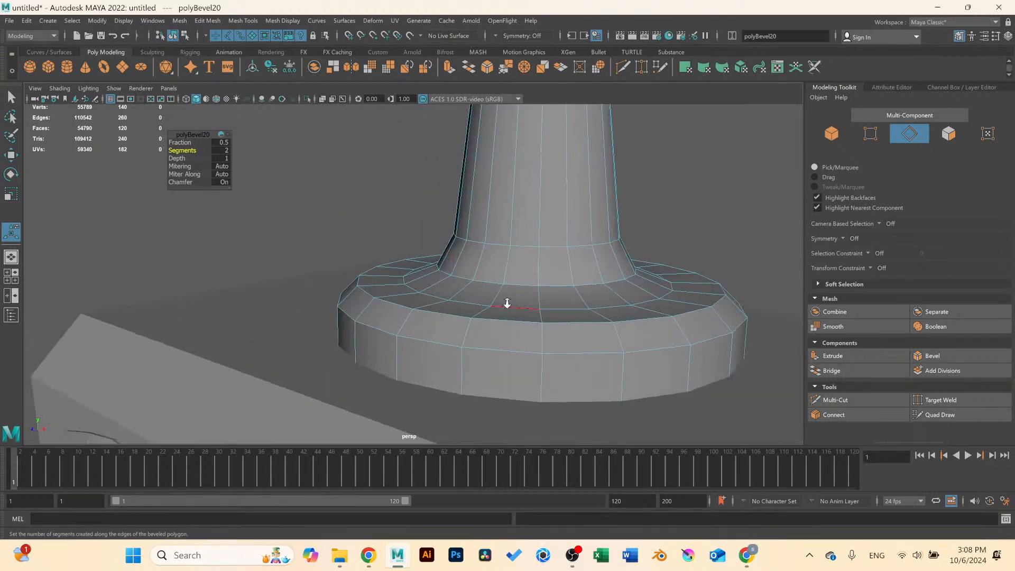
{"action": "middle_click_drag", "start_coordinate": [507, 304], "coordinate": [367, 301], "text": "alt"}
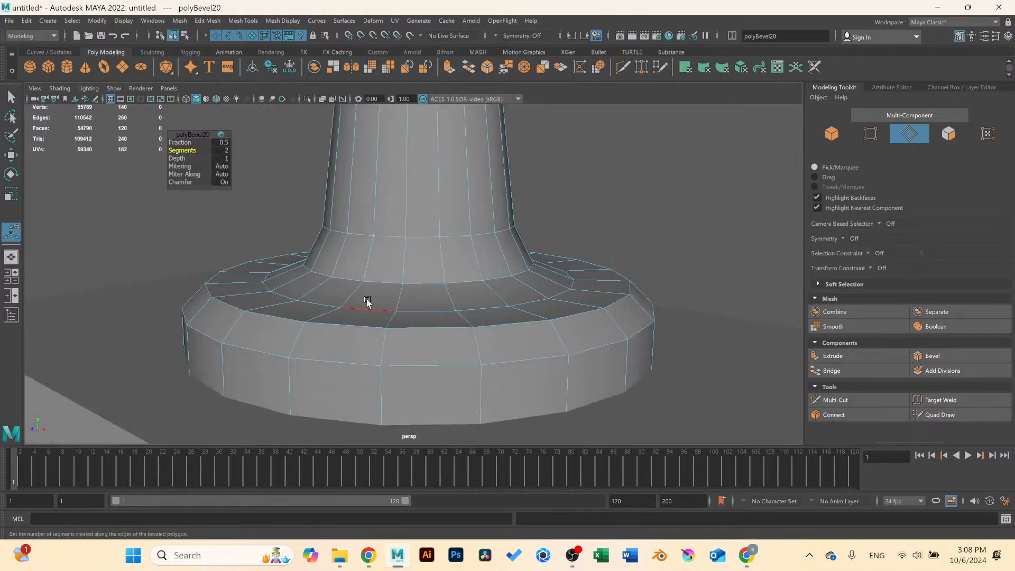
{"action": "left_click", "coordinate": [852, 404]}
{"action": "left_click", "coordinate": [315, 318], "text": "ctrl"}
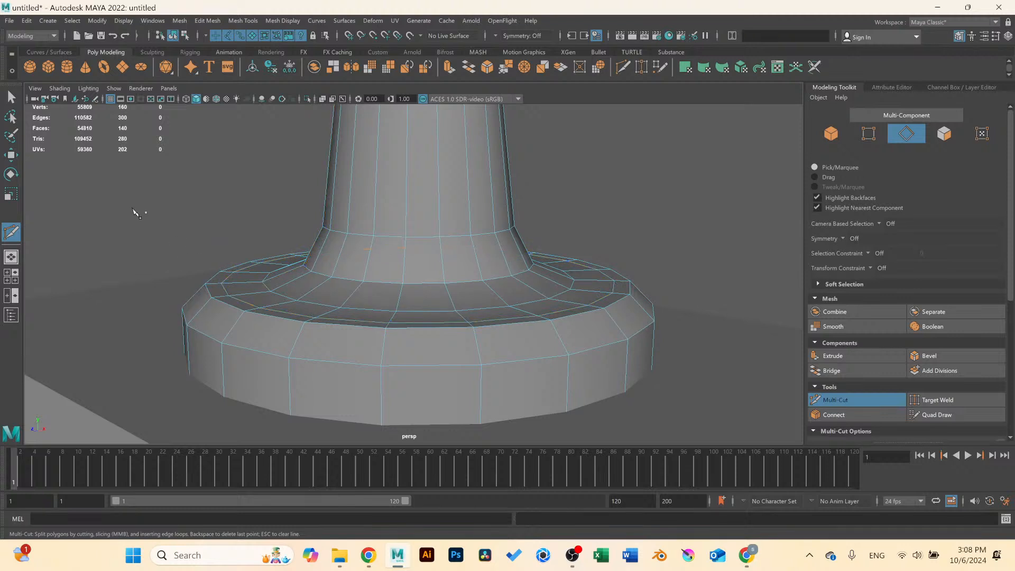
Extrude the narrow outer ring of faces on the disc's top upward with a Local Translate Z of about 0.08.
{"action": "left_click", "coordinate": [20, 100]}
{"action": "key", "text": "F11"}
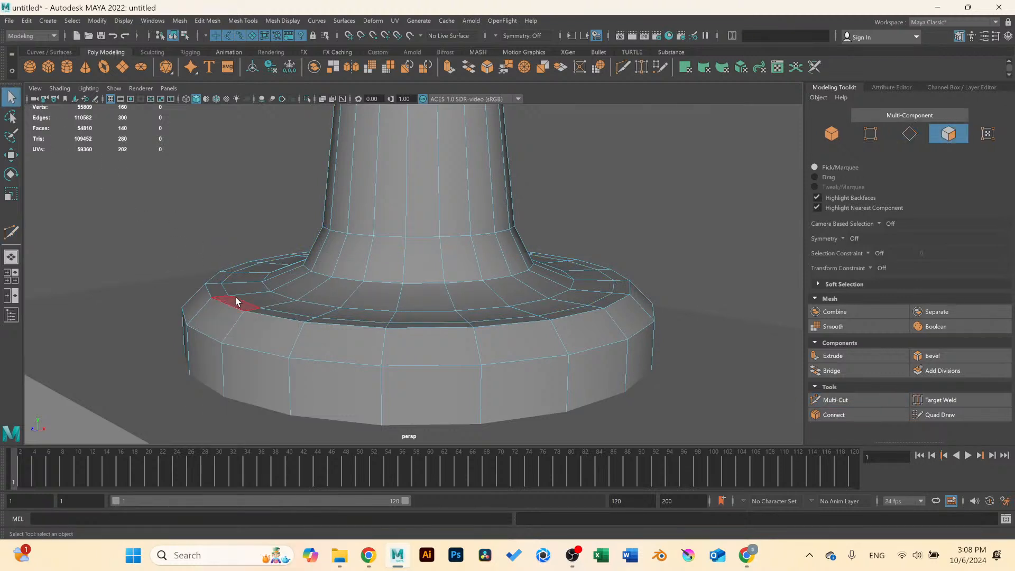
{"action": "double_click", "coordinate": [236, 302], "text": "shift"}
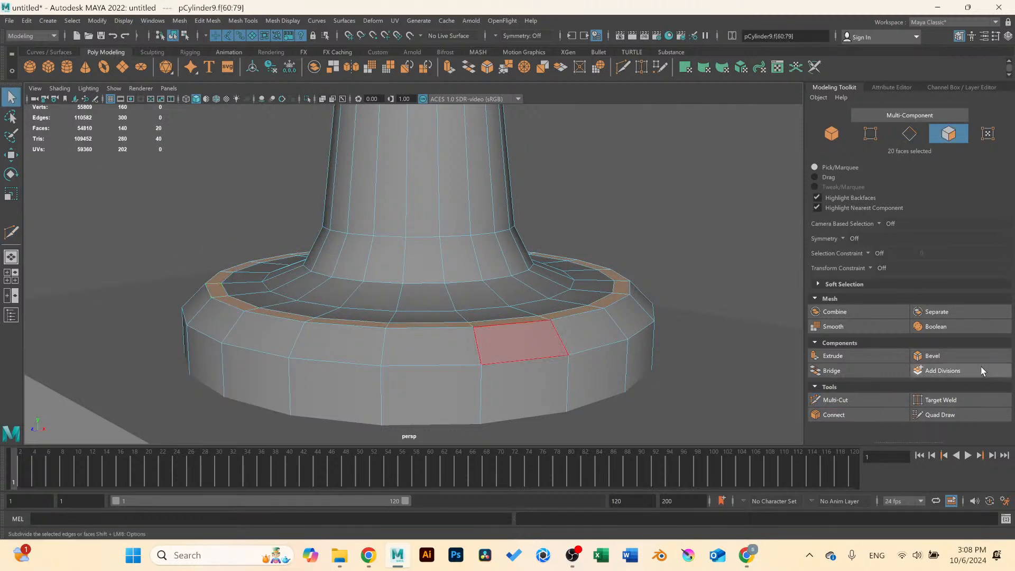
{"action": "left_click", "coordinate": [933, 355]}
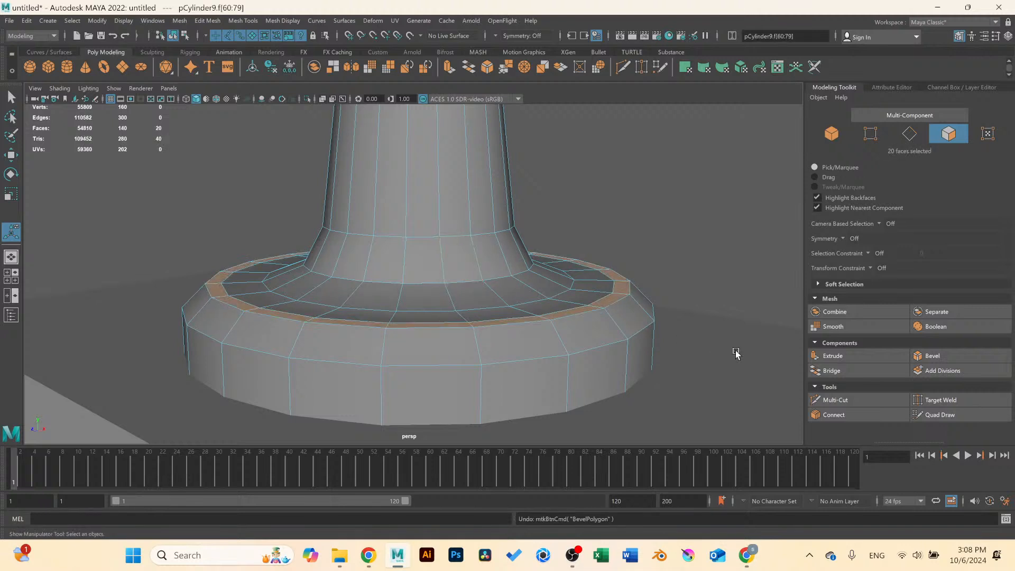
{"action": "left_click", "coordinate": [833, 355]}
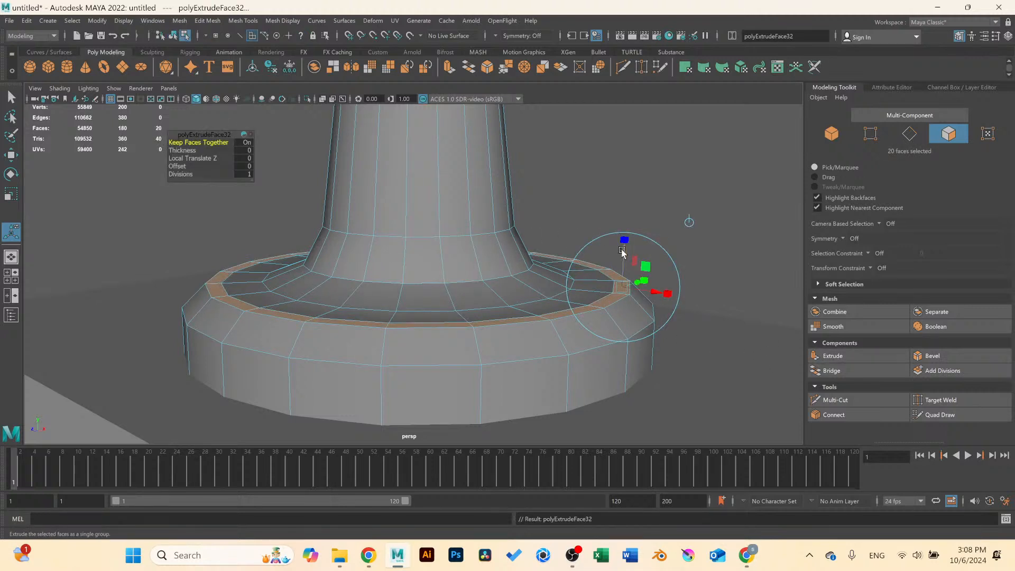
{"action": "left_click_drag", "start_coordinate": [622, 249], "coordinate": [623, 242]}
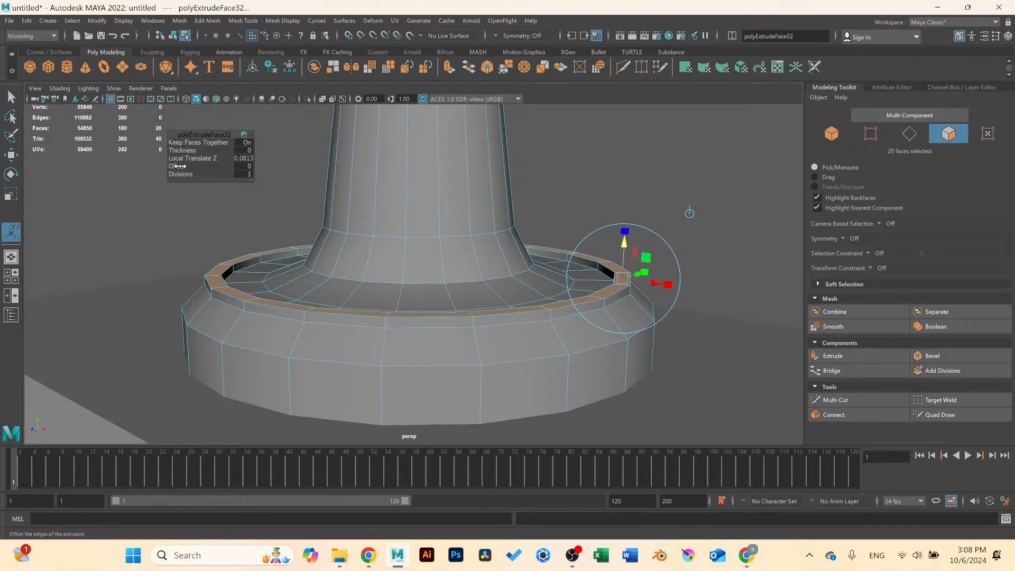
Bevel the extruded rim faces with a fraction of 0.5 and check the result in smooth preview.
{"action": "left_click", "coordinate": [933, 356]}
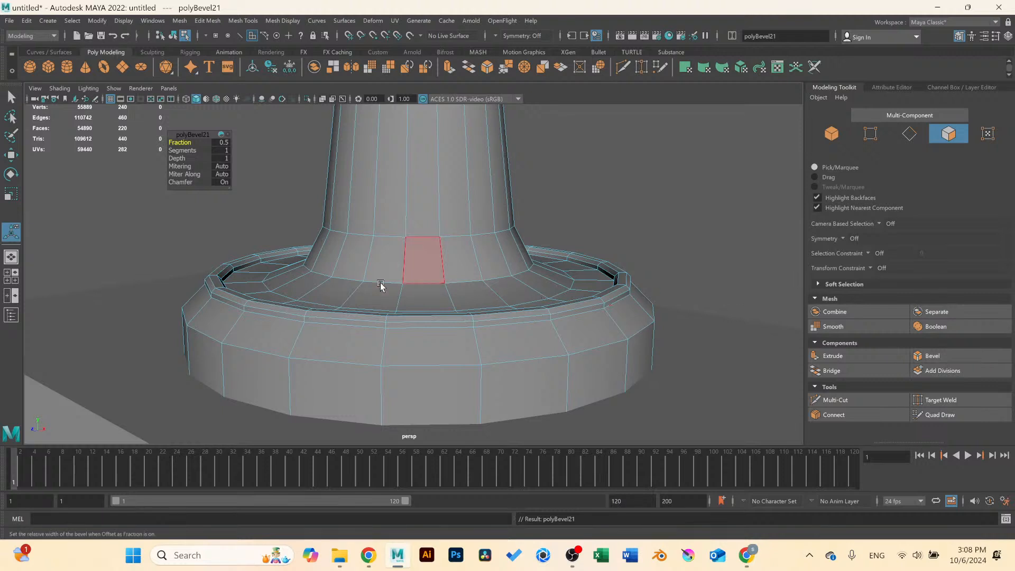
{"action": "key", "text": "3"}
{"action": "right_click_drag", "start_coordinate": [278, 285], "coordinate": [152, 258]}
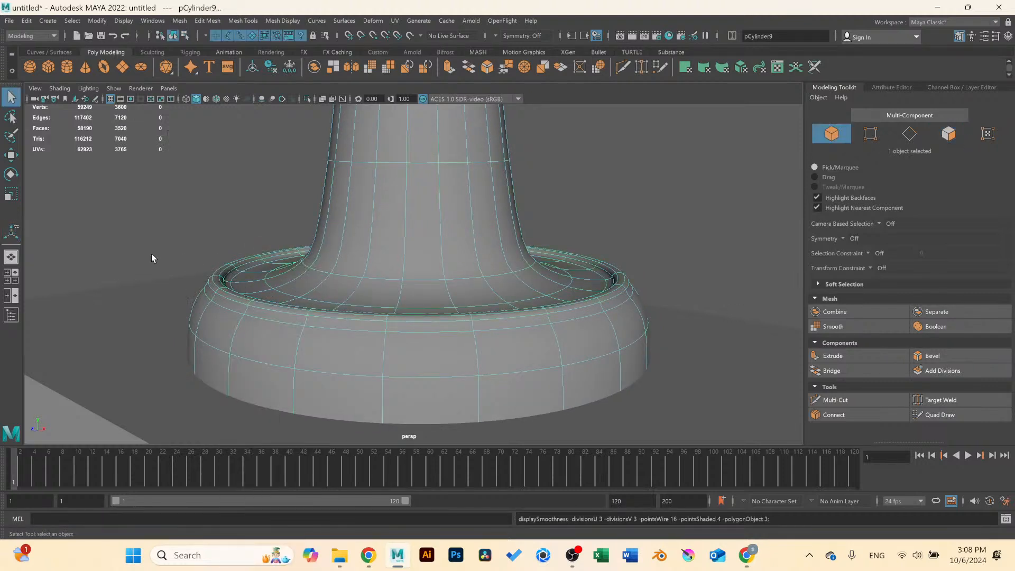
{"action": "key", "text": "1"}
Insert an edge loop near the lower edge of the disc's sloped bevel, show the post smoothed and return to object mode.
{"action": "left_click", "coordinate": [849, 401]}
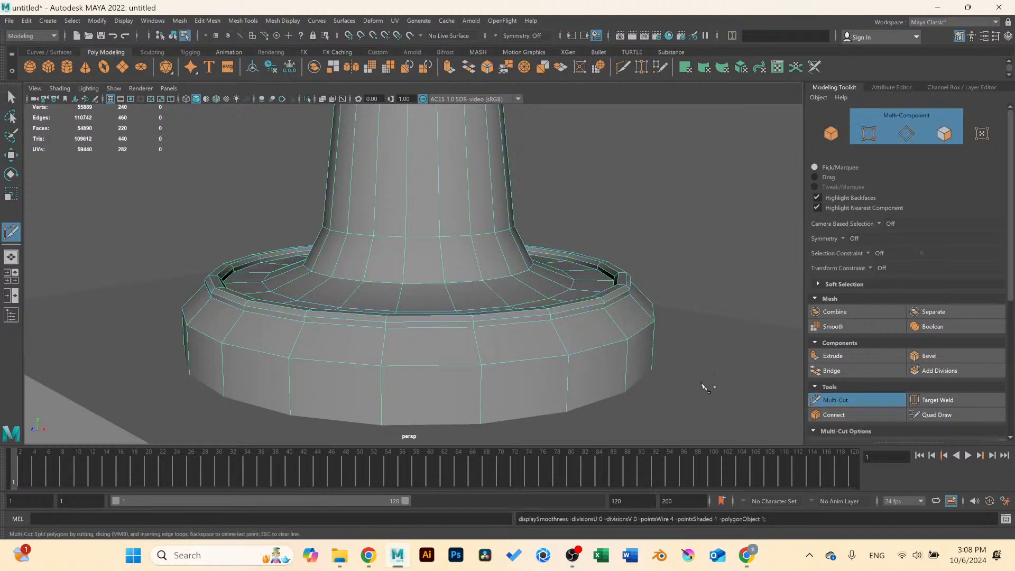
{"action": "left_click", "coordinate": [563, 347], "text": "ctrl"}
{"action": "right_click_drag", "start_coordinate": [501, 352], "coordinate": [175, 176], "text": "alt"}
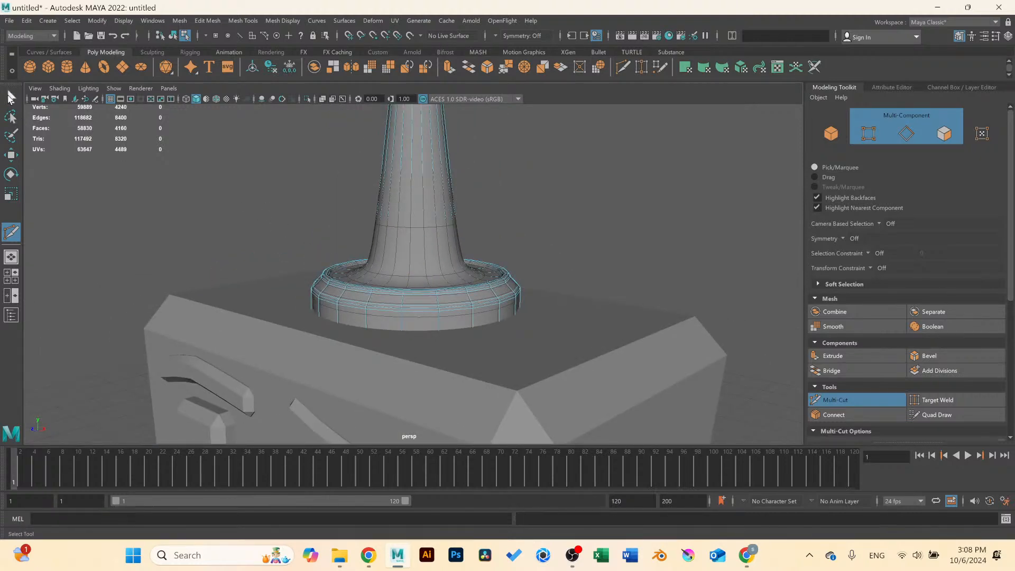
{"action": "left_click", "coordinate": [10, 97]}
{"action": "right_click_drag", "start_coordinate": [423, 228], "coordinate": [486, 210]}
{"action": "scroll", "coordinate": [478, 237], "scroll_direction": "down", "scroll_amount": 3}
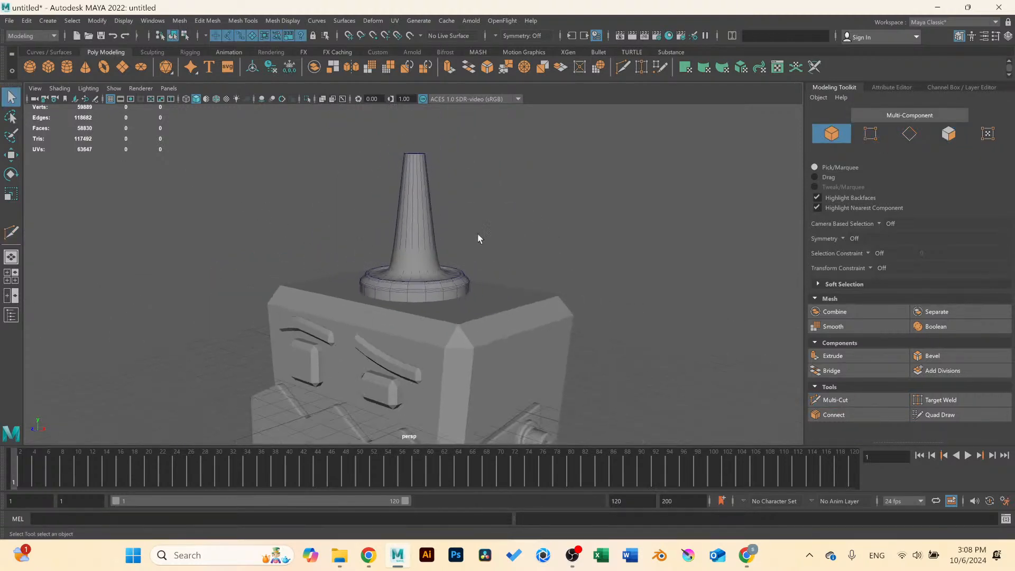
Compare the post in unsmoothed and smoothed display and view it on the whole robot.
{"action": "left_click", "coordinate": [411, 204]}
{"action": "key", "text": "1"}
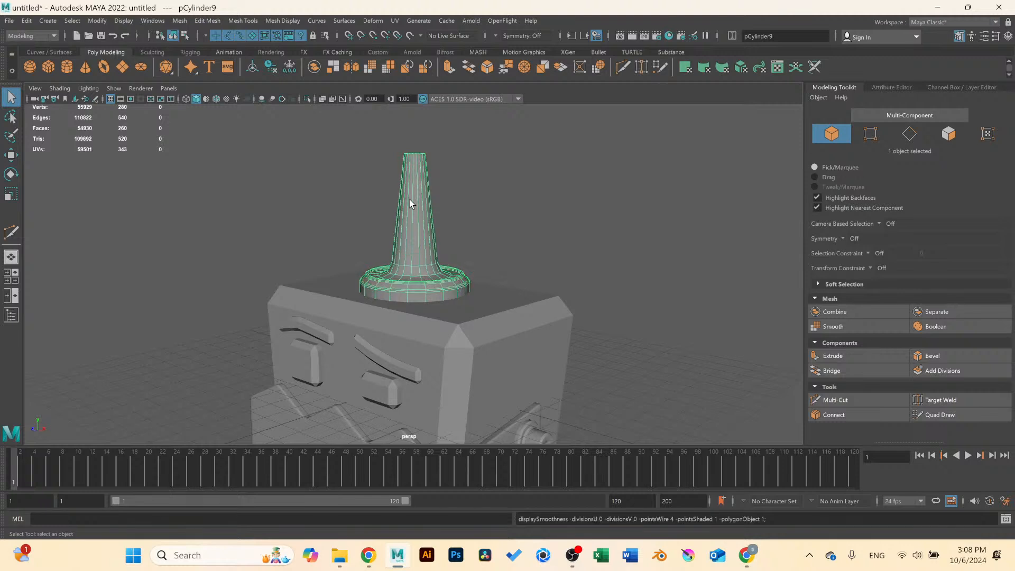
{"action": "left_click", "coordinate": [563, 213]}
{"action": "left_click_drag", "start_coordinate": [563, 213], "coordinate": [469, 242], "text": "alt"}
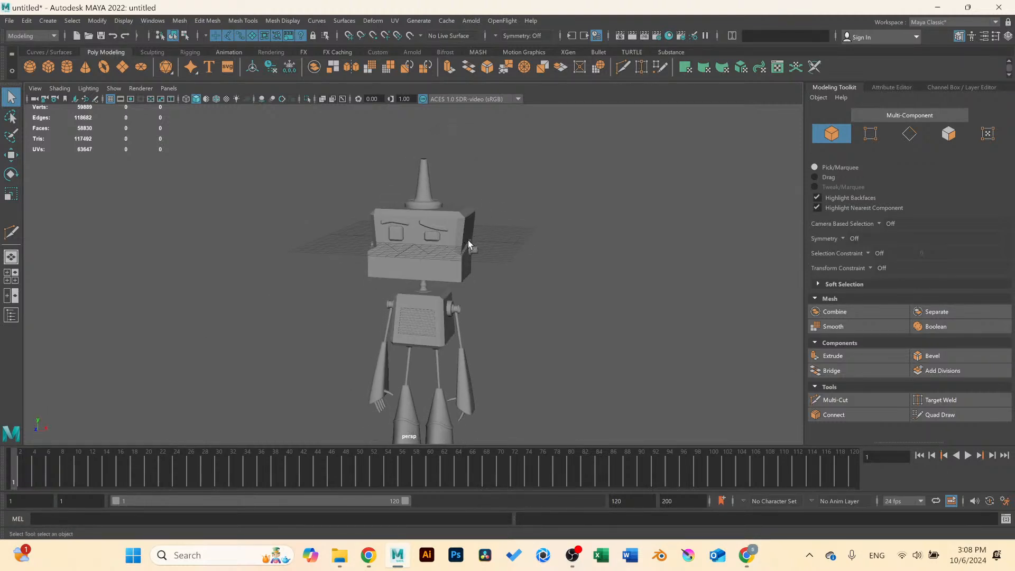
Create a polygon sphere, raise it to the post's tip at about 9.88 in Y, and scale it uniformly to about 0.656.
{"action": "left_click", "coordinate": [31, 68]}
{"action": "left_click_drag", "start_coordinate": [423, 188], "coordinate": [423, 153]}
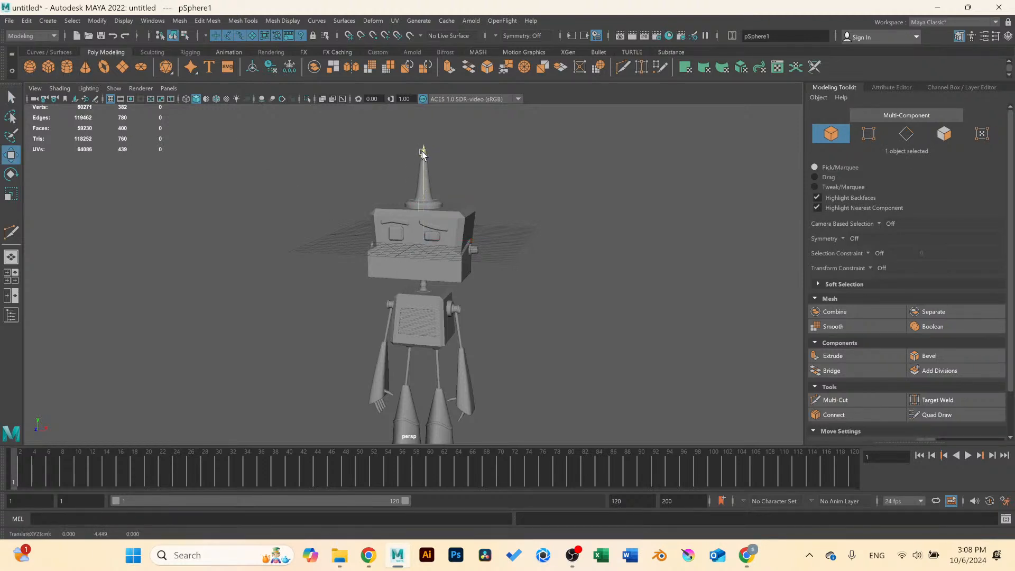
{"action": "left_click", "coordinate": [492, 170]}
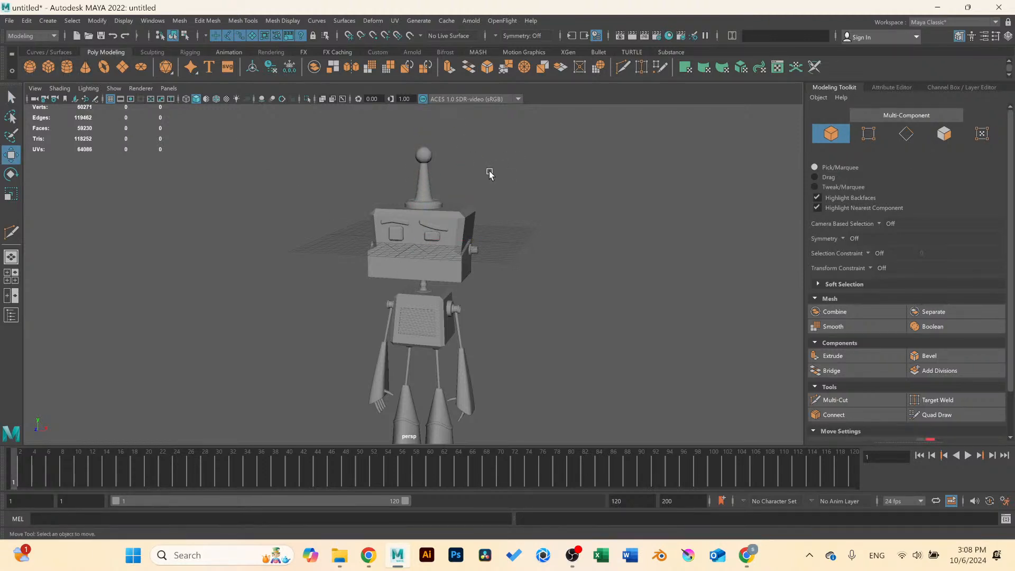
{"action": "scroll", "coordinate": [492, 254], "scroll_direction": "up", "scroll_amount": 5}
{"action": "left_click", "coordinate": [426, 161]}
{"action": "key", "text": "r"}
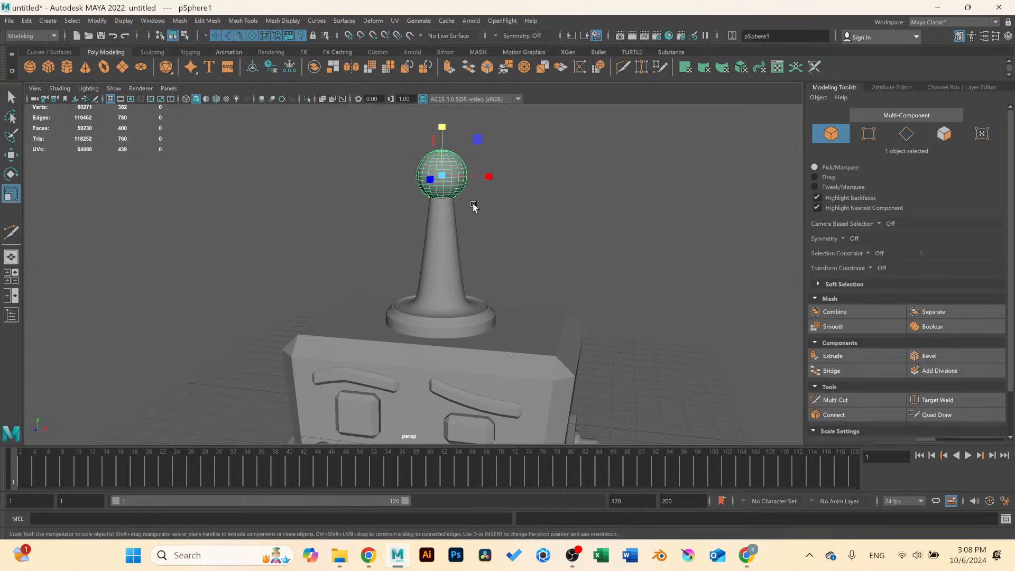
{"action": "left_click_drag", "start_coordinate": [447, 180], "coordinate": [434, 176]}
Scale the post with its disc base down uniformly and raise its top vertices up to the sphere.
{"action": "left_click", "coordinate": [444, 280]}
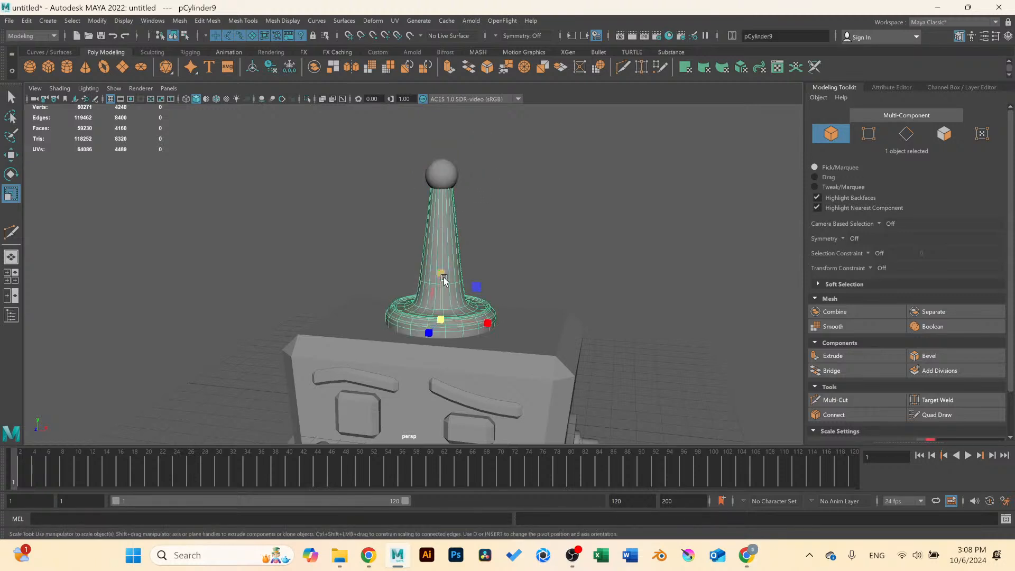
{"action": "left_click_drag", "start_coordinate": [437, 326], "coordinate": [373, 306]}
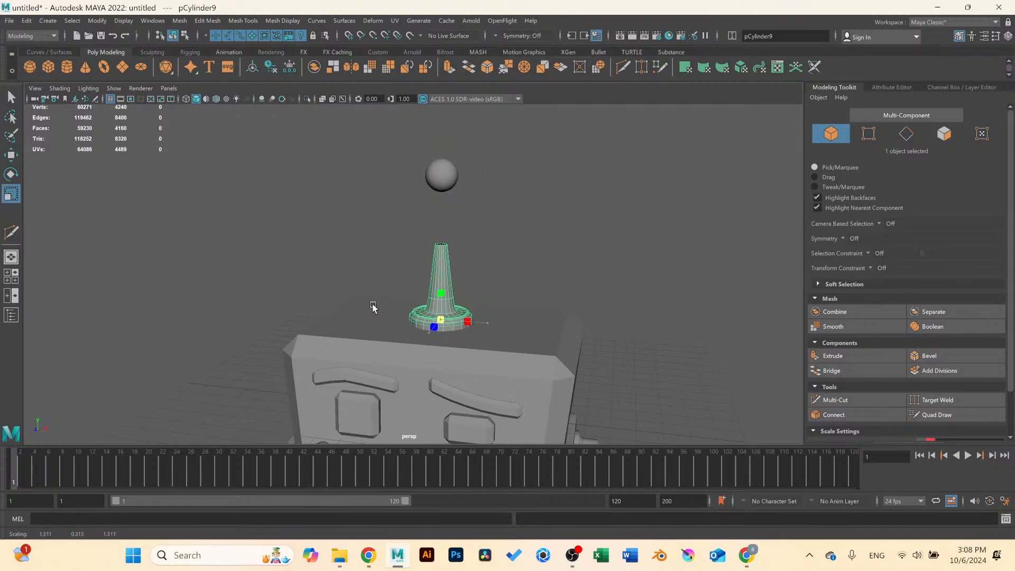
{"action": "key", "text": "F9"}
{"action": "left_click_drag", "start_coordinate": [388, 238], "coordinate": [462, 252]}
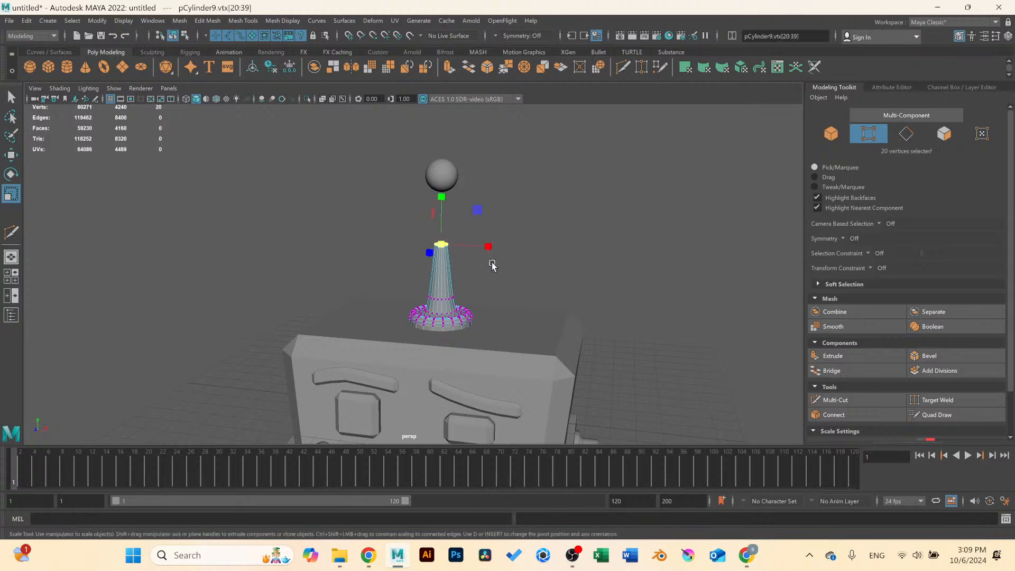
{"action": "key", "text": "w"}
{"action": "left_click_drag", "start_coordinate": [444, 194], "coordinate": [444, 173]}
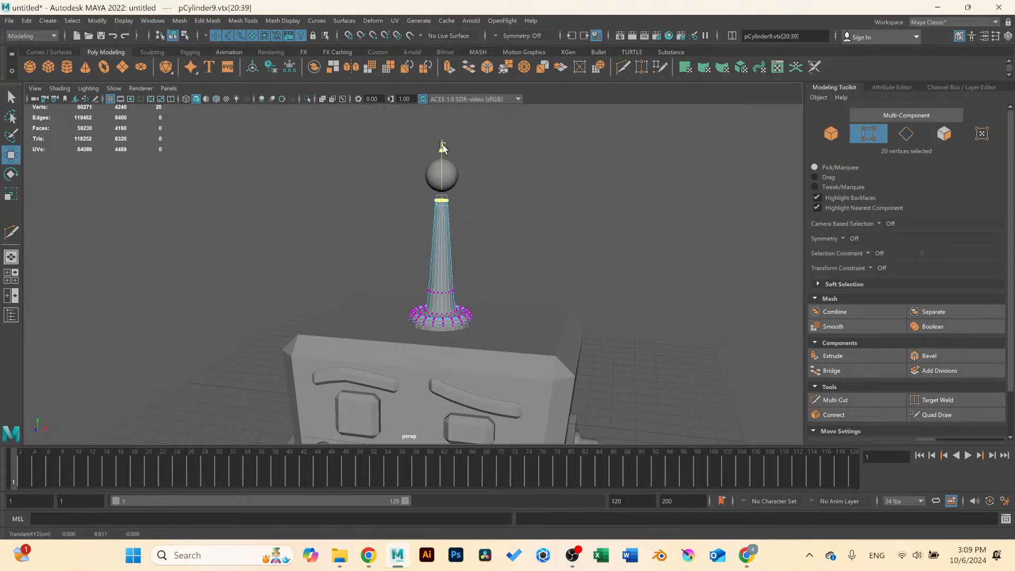
Examine the edge flow where the post meets its disc base with smoothing turned off.
{"action": "scroll", "coordinate": [467, 295], "scroll_direction": "up", "scroll_amount": 6}
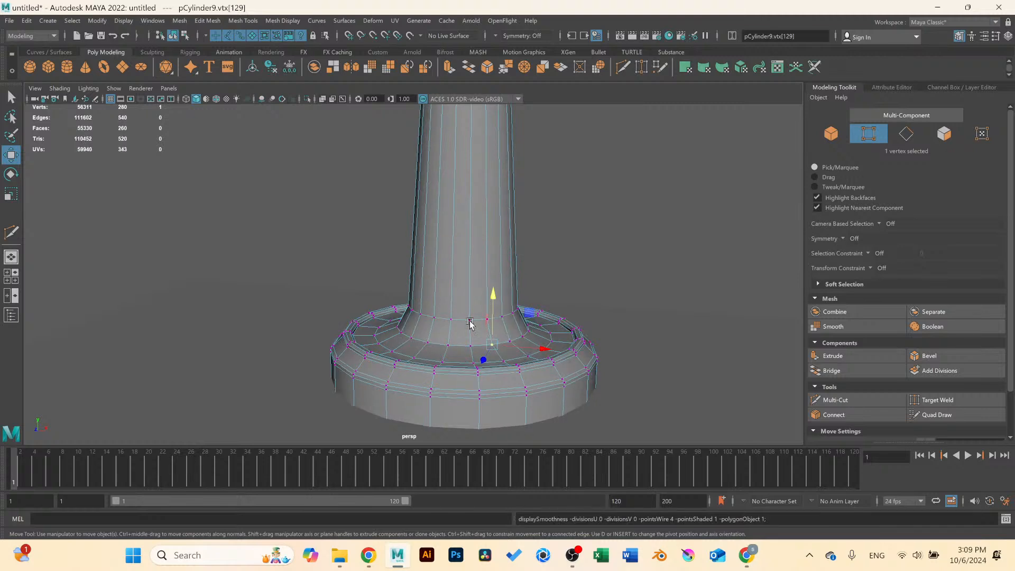
{"action": "scroll", "coordinate": [479, 285], "scroll_direction": "up", "scroll_amount": 5}
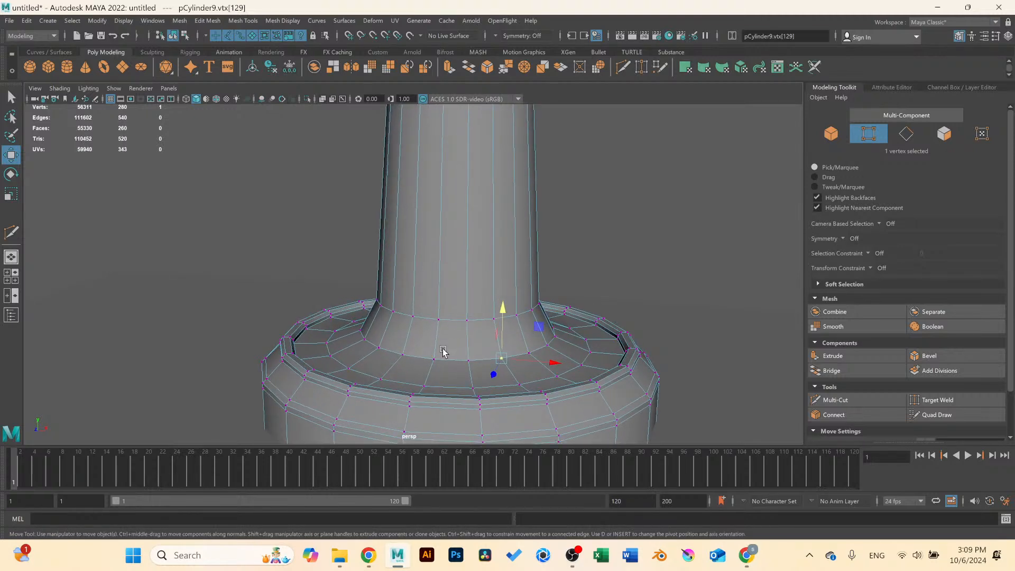
{"action": "scroll", "coordinate": [443, 353], "scroll_direction": "down", "scroll_amount": 1}
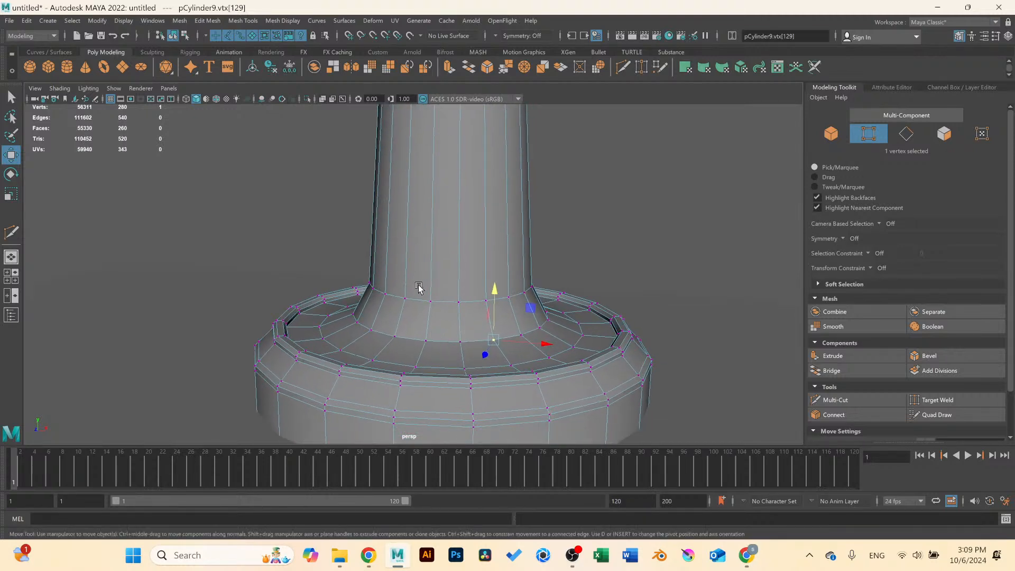
{"action": "right_click_drag", "start_coordinate": [419, 279], "coordinate": [418, 248]}
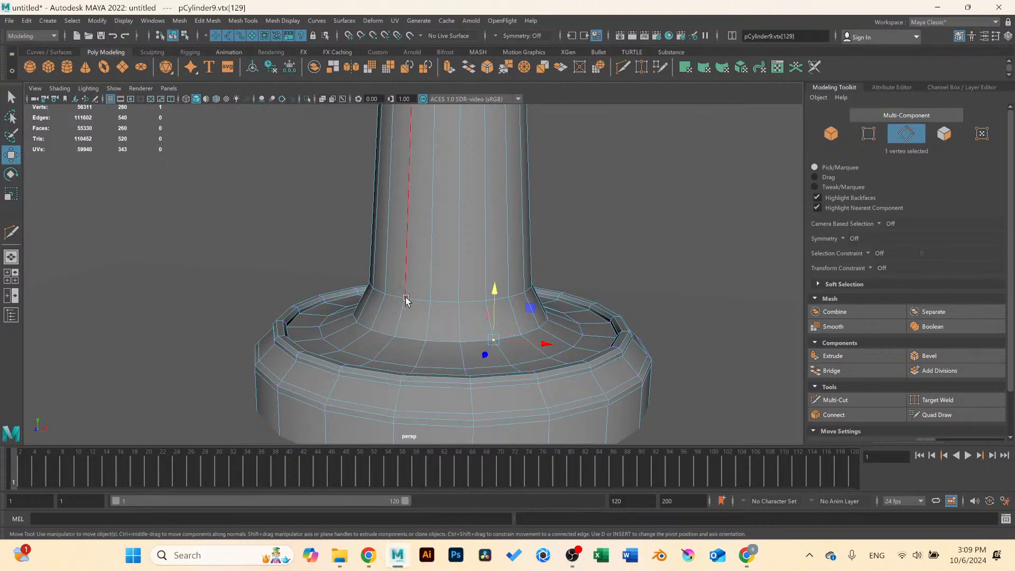
{"action": "scroll", "coordinate": [476, 254], "scroll_direction": "down", "scroll_amount": 8}
{"action": "scroll", "coordinate": [492, 256], "scroll_direction": "down", "scroll_amount": 1}
{"action": "middle_click_drag", "start_coordinate": [552, 231], "coordinate": [541, 332], "text": "alt"}
Set the sphere's Subdivisions Axis and Subdivisions Height to 10 and display it smoothed.
{"action": "left_click", "coordinate": [417, 250]}
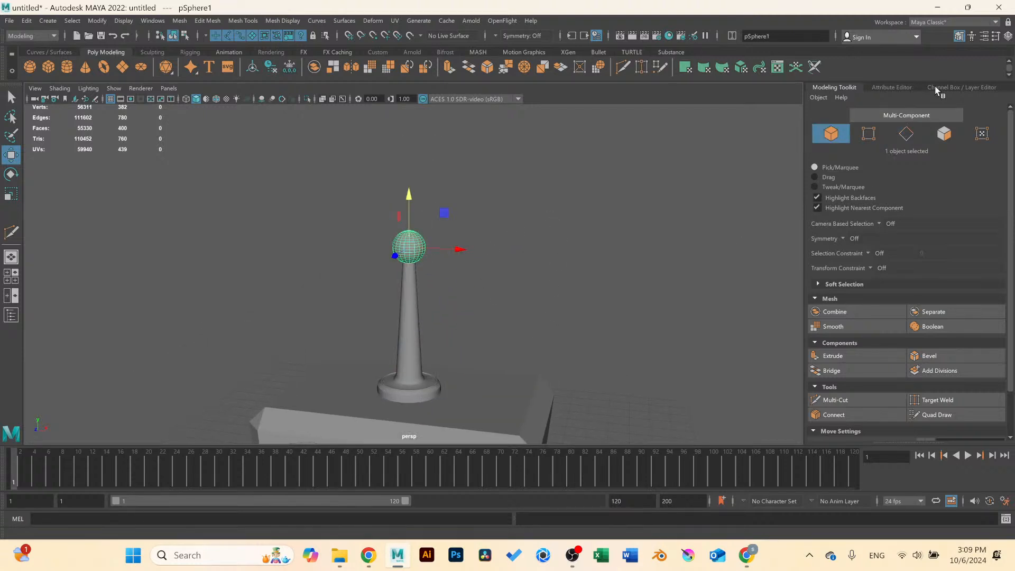
{"action": "left_click", "coordinate": [938, 87]}
{"action": "left_click", "coordinate": [836, 238]}
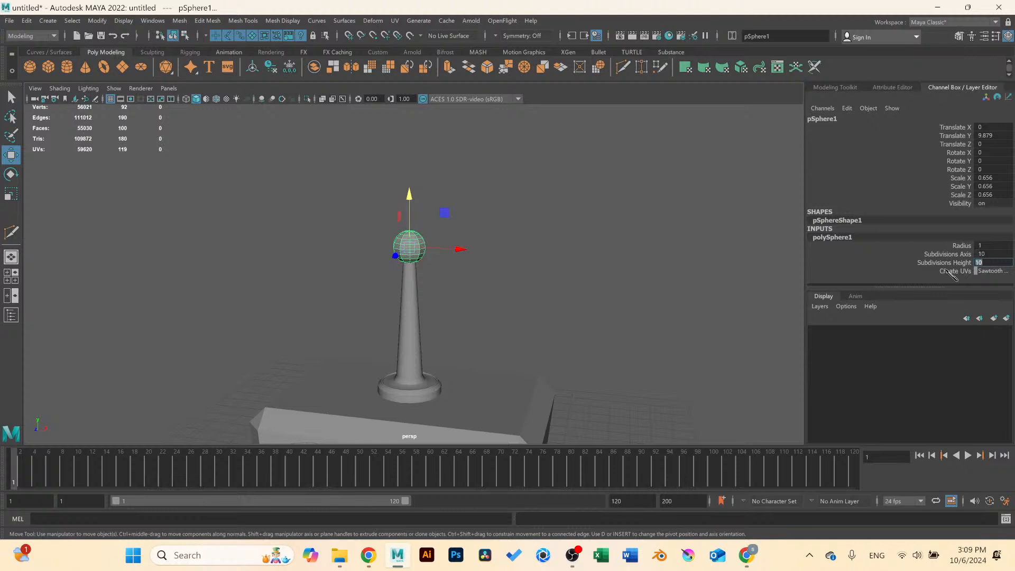
{"action": "left_click", "coordinate": [468, 240]}
{"action": "left_click", "coordinate": [417, 240]}
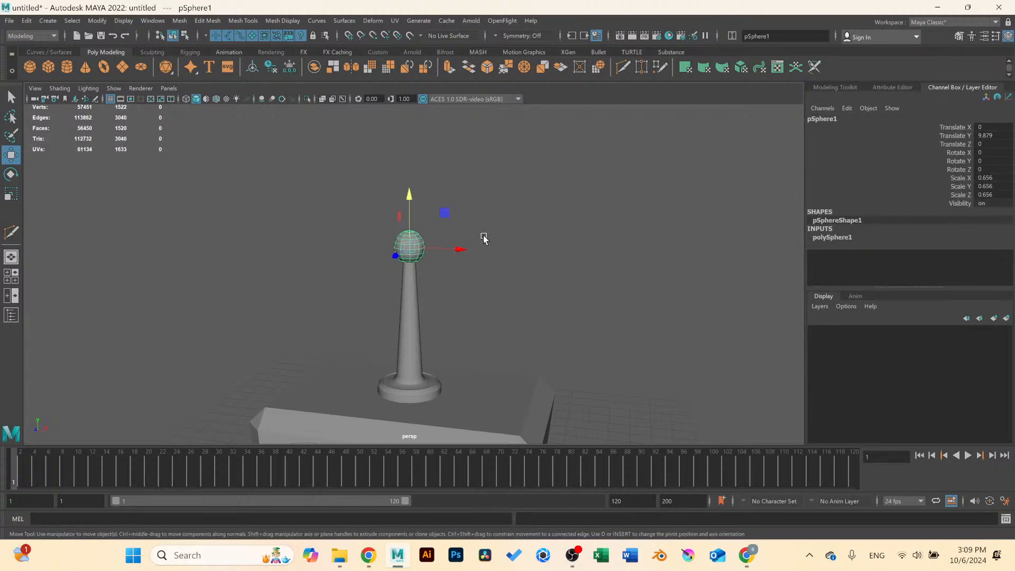
{"action": "left_click", "coordinate": [499, 292]}
Scale the sphere uniformly to about 0.369 and lower it onto the post's tip.
{"action": "scroll", "coordinate": [500, 293], "scroll_direction": "down", "scroll_amount": 2}
{"action": "left_click", "coordinate": [417, 256]}
{"action": "scroll", "coordinate": [416, 255], "scroll_direction": "up", "scroll_amount": 3}
{"action": "key", "text": "r"}
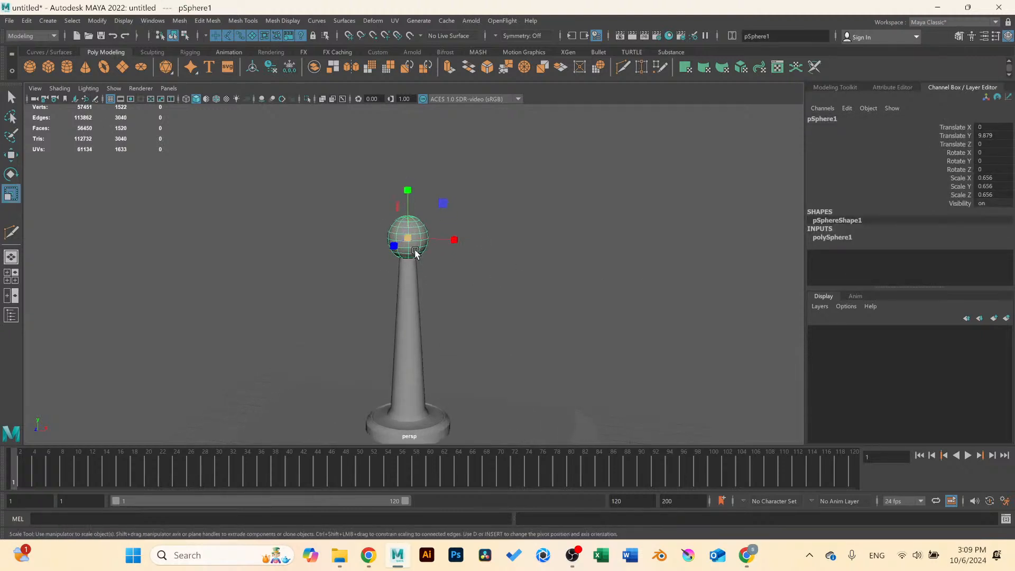
{"action": "key", "text": "w"}
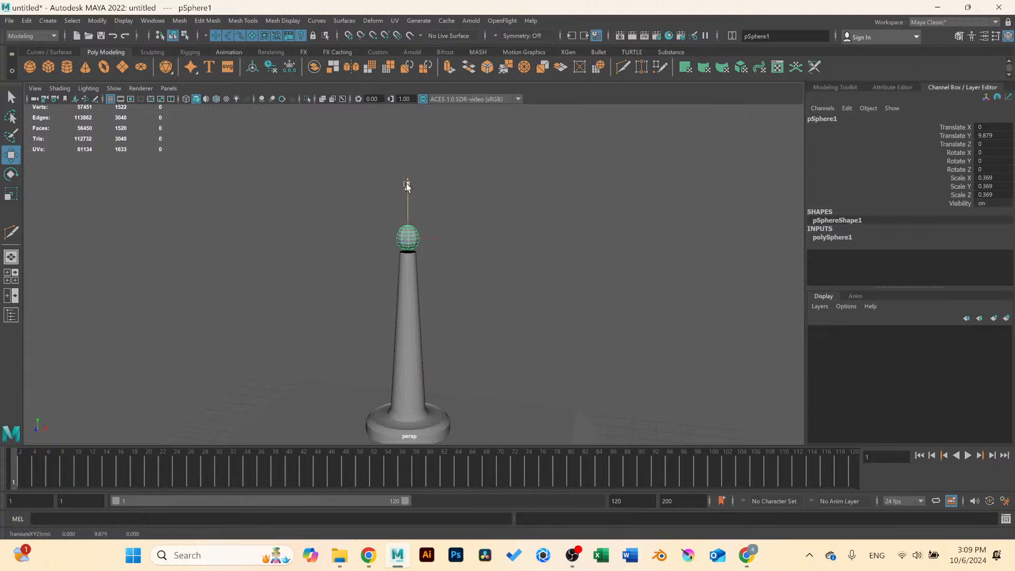
{"action": "left_click", "coordinate": [471, 208]}
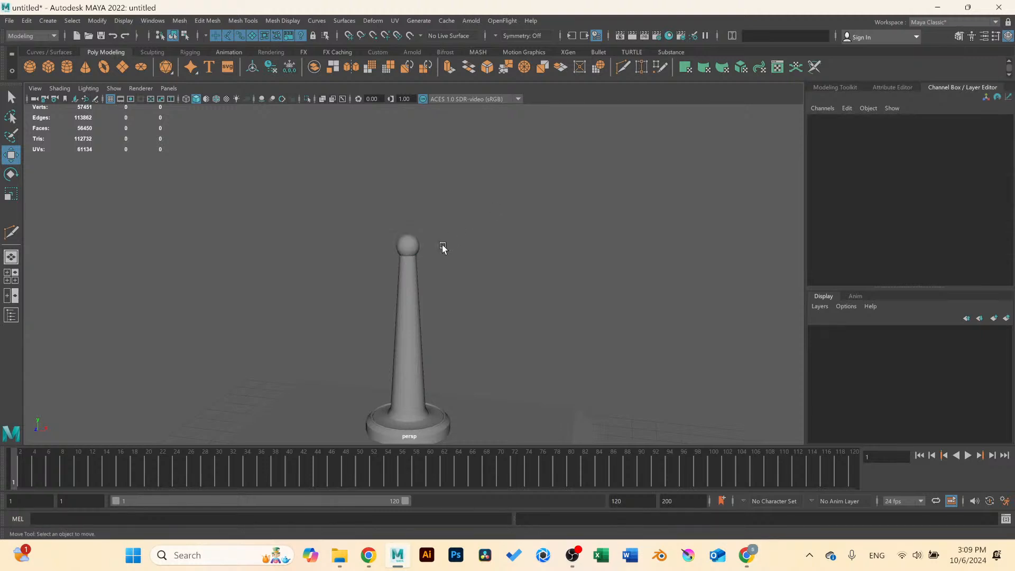
Hide the viewport grid and view the whole robot from an angle.
{"action": "scroll", "coordinate": [450, 275], "scroll_direction": "down", "scroll_amount": 4}
{"action": "left_click_drag", "start_coordinate": [495, 209], "coordinate": [502, 229], "text": "alt"}
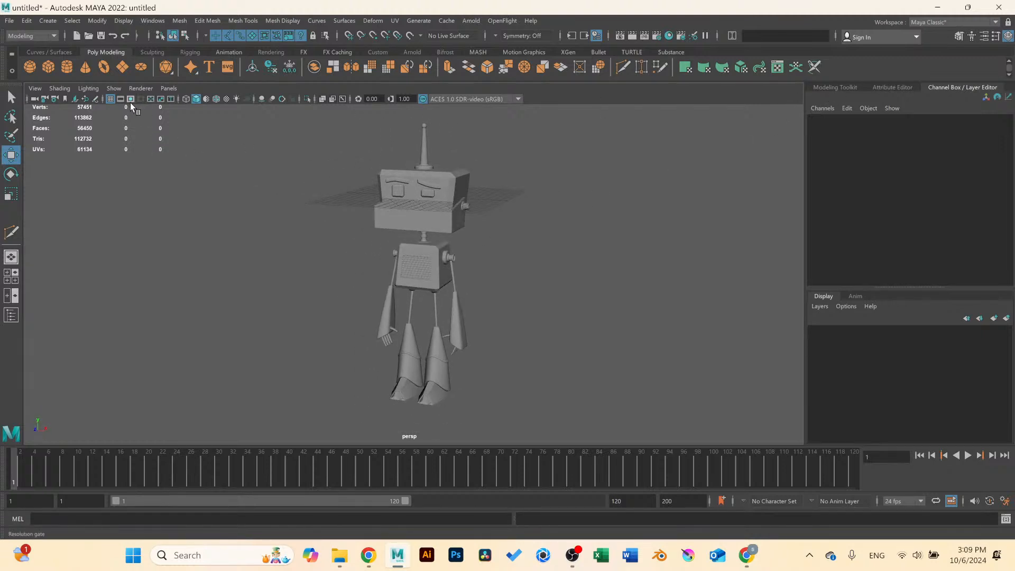
{"action": "left_click", "coordinate": [111, 99]}
{"action": "left_click_drag", "start_coordinate": [535, 268], "coordinate": [469, 277], "text": "alt"}
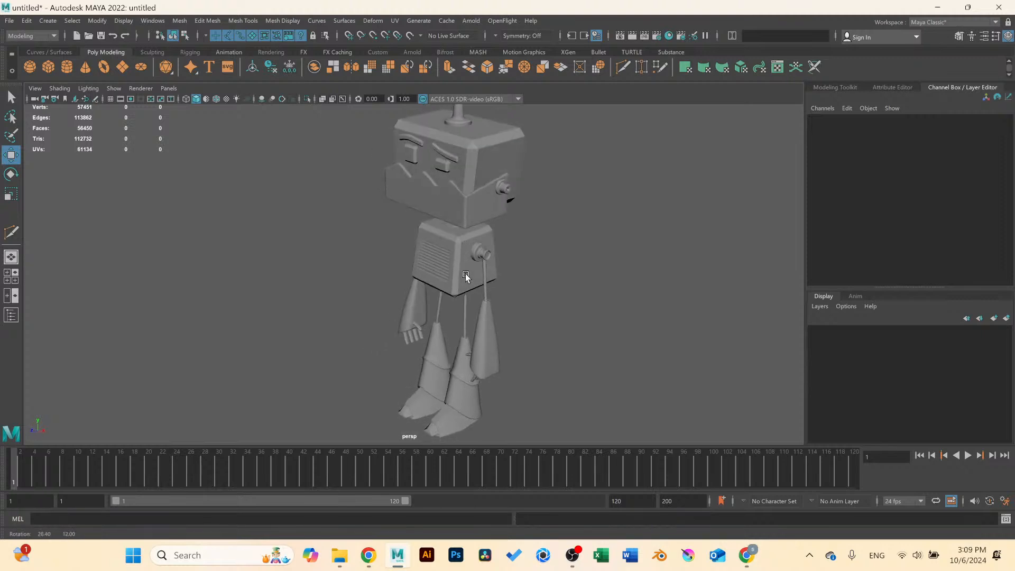
Tilt the jagged jaw piece to 0.615 degrees around X in the side view.
{"action": "right_click_drag", "start_coordinate": [469, 277], "coordinate": [501, 279], "text": "alt"}
{"action": "left_click_drag", "start_coordinate": [500, 279], "coordinate": [291, 233], "text": "alt"}
{"action": "left_click", "coordinate": [272, 226]}
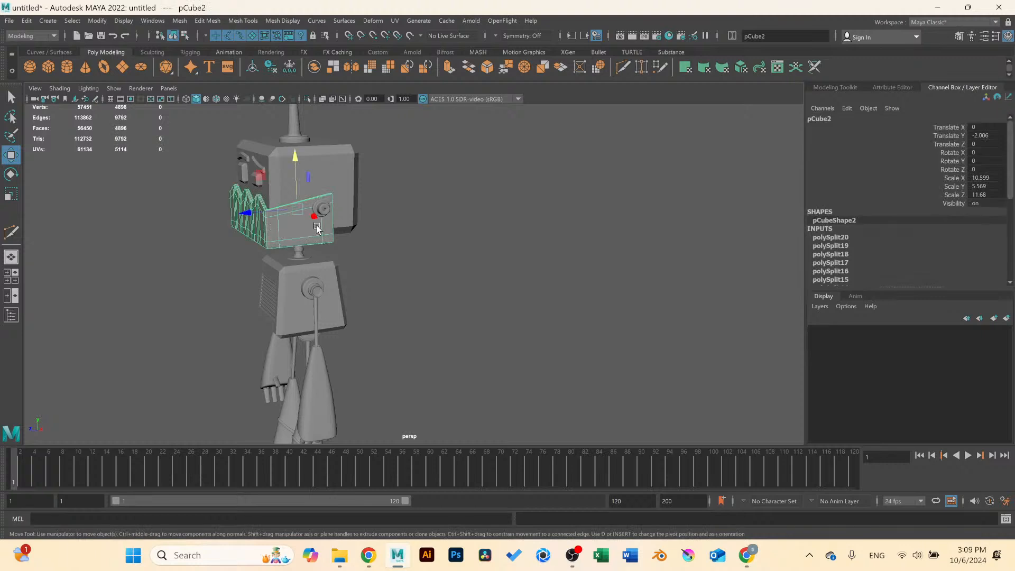
{"action": "key", "text": "space"}
{"action": "key", "text": "space"}
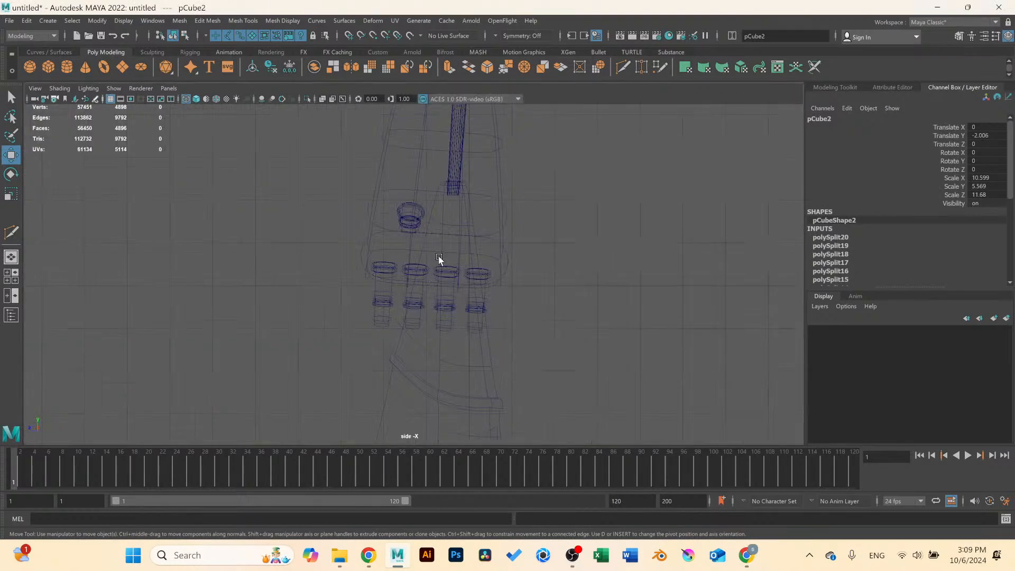
{"action": "scroll", "coordinate": [437, 267], "scroll_direction": "up", "scroll_amount": 10}
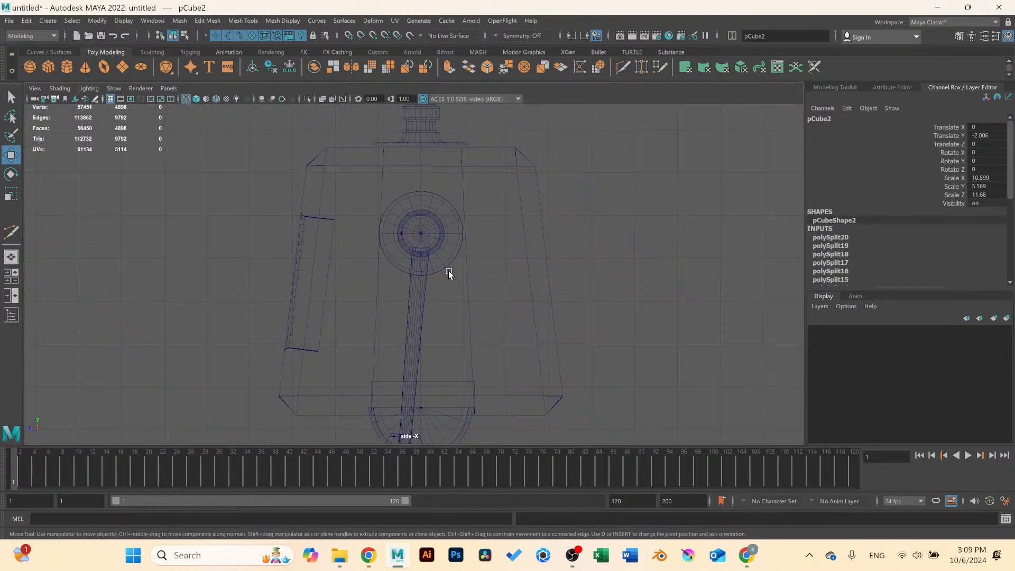
{"action": "key", "text": "f"}
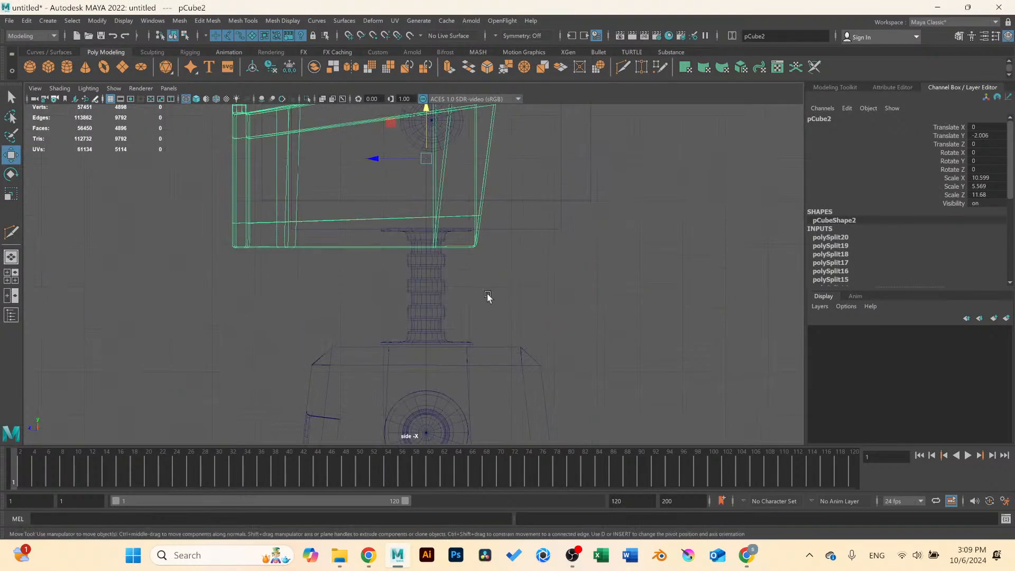
{"action": "key", "text": "e"}
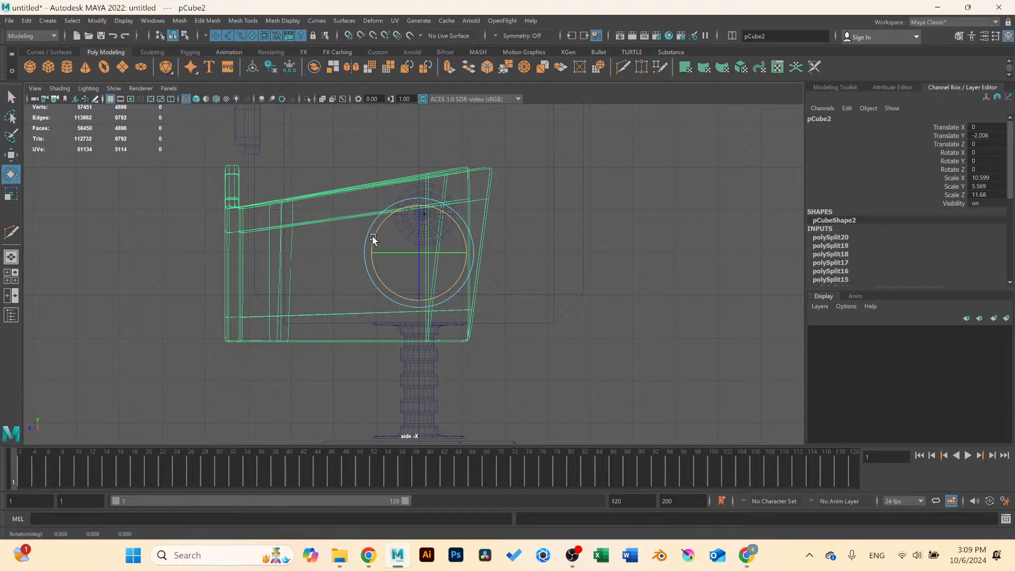
{"action": "mouse_move", "coordinate": [372, 239]}
{"action": "left_mouse_down"}
{"action": "mouse_move", "coordinate": [372, 259]}
{"action": "mouse_move", "coordinate": [367, 227]}
{"action": "left_mouse_up"}
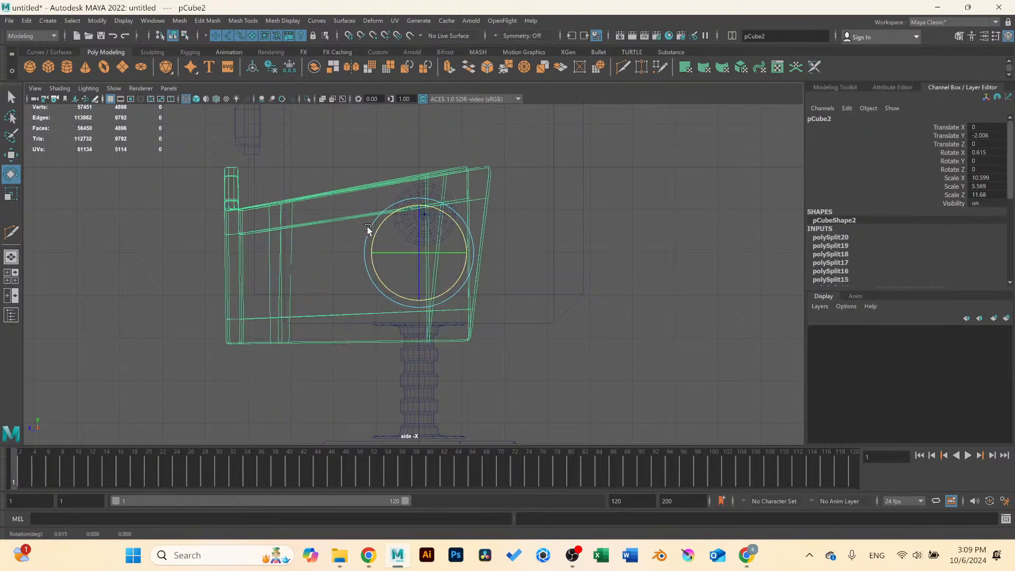
Try tilting the jaw piece to about -8.97 degrees around X in the perspective view.
{"action": "key", "text": "space"}
{"action": "key", "text": "space"}
{"action": "scroll", "coordinate": [381, 233], "scroll_direction": "up", "scroll_amount": 5}
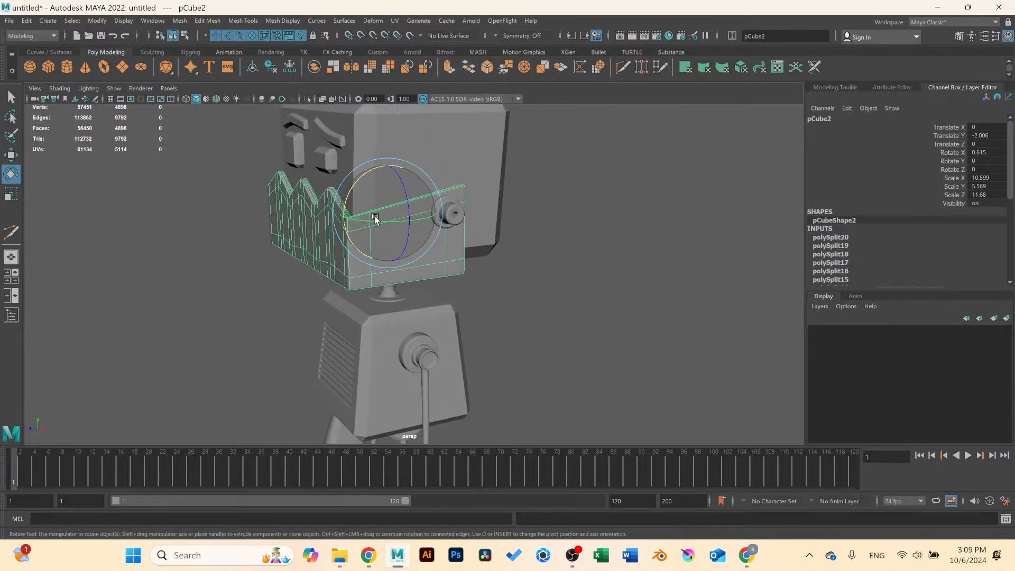
{"action": "left_click_drag", "start_coordinate": [362, 187], "coordinate": [364, 207]}
{"action": "scroll", "coordinate": [413, 238], "scroll_direction": "down", "scroll_amount": 4}
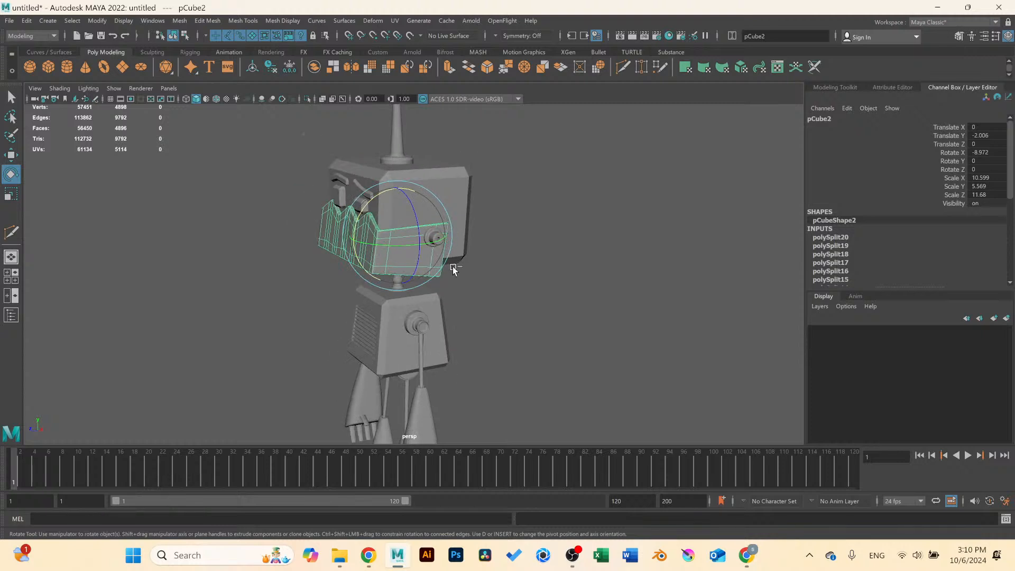
{"action": "key", "text": "ctrl+z"}
Examine the whole robot's proportions from the side, front and three-quarter angles.
{"action": "left_click", "coordinate": [544, 274]}
{"action": "left_click_drag", "start_coordinate": [544, 274], "coordinate": [458, 315], "text": "alt"}
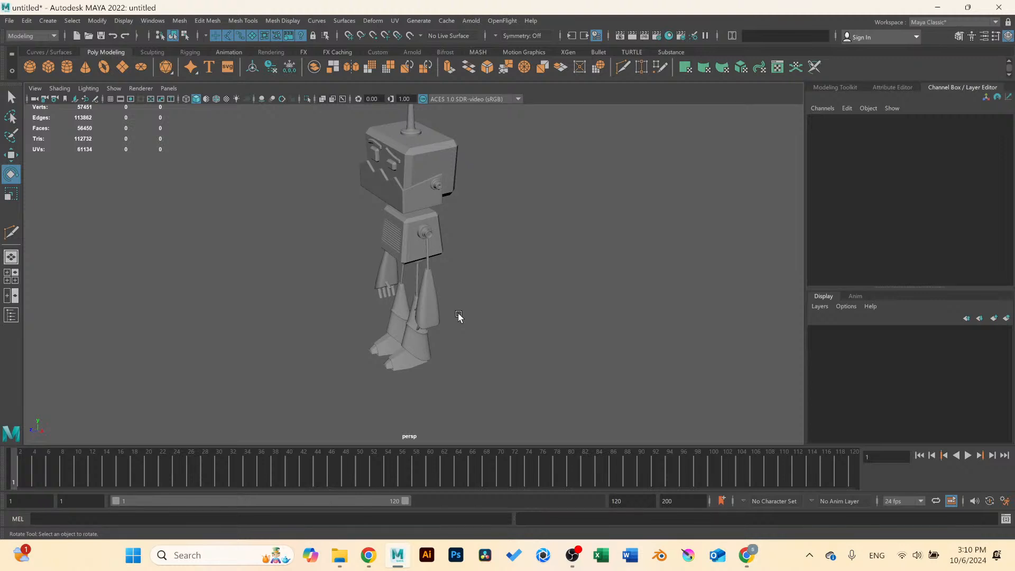
{"action": "left_click_drag", "start_coordinate": [471, 274], "coordinate": [452, 298], "text": "alt"}
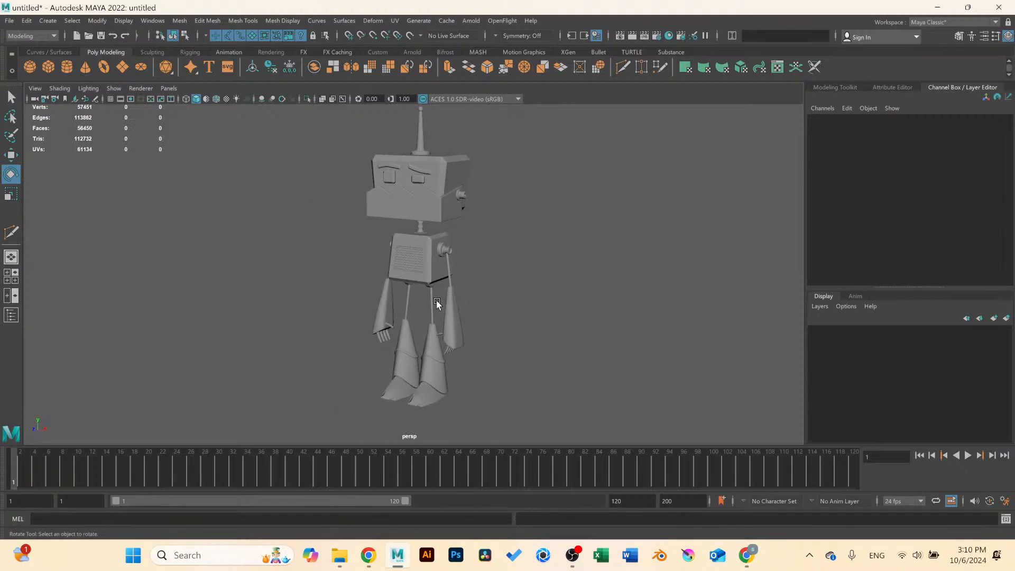
{"action": "scroll", "coordinate": [437, 302], "scroll_direction": "down", "scroll_amount": 3}
{"action": "left_click_drag", "start_coordinate": [486, 328], "coordinate": [427, 339], "text": "alt"}
{"action": "middle_click_drag", "start_coordinate": [439, 343], "coordinate": [438, 302], "text": "alt"}
{"action": "left_click_drag", "start_coordinate": [438, 305], "coordinate": [479, 341], "text": "alt"}
{"action": "middle_click_drag", "start_coordinate": [525, 275], "coordinate": [499, 390], "text": "alt"}
Duplicate the robot's ear bolt and move the copy down to the ankle at about Y -27.257, Z 0.368.
{"action": "left_click", "coordinate": [507, 162]}
{"action": "key", "text": "space"}
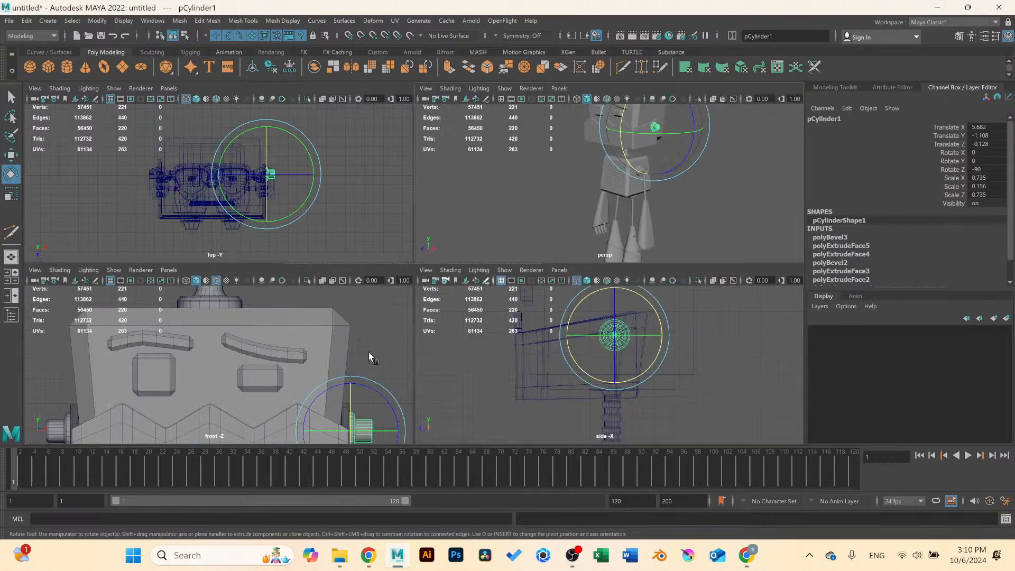
{"action": "key", "text": "space"}
{"action": "middle_click_drag", "start_coordinate": [507, 377], "coordinate": [494, 300], "text": "alt"}
{"action": "key", "text": "ctrl+d"}
{"action": "key", "text": "w"}
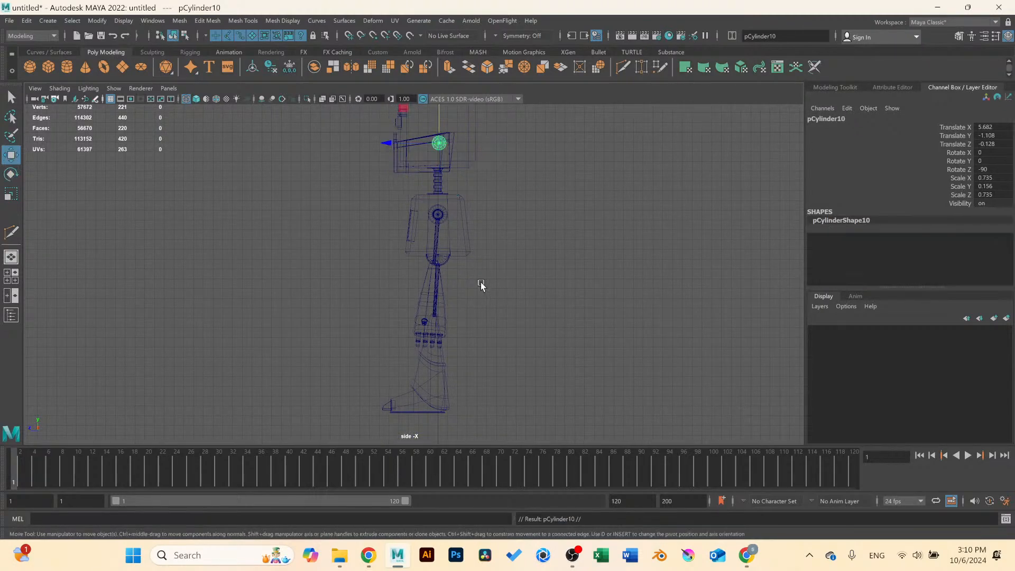
{"action": "scroll", "coordinate": [481, 285], "scroll_direction": "down", "scroll_amount": 2}
{"action": "left_click_drag", "start_coordinate": [399, 132], "coordinate": [392, 343]}
Scale the duplicated bolt down uniformly to about 0.389 × 0.083 × 0.389 and display the side view shaded.
{"action": "key", "text": "f"}
{"action": "middle_click_drag", "start_coordinate": [496, 375], "coordinate": [496, 347], "text": "alt"}
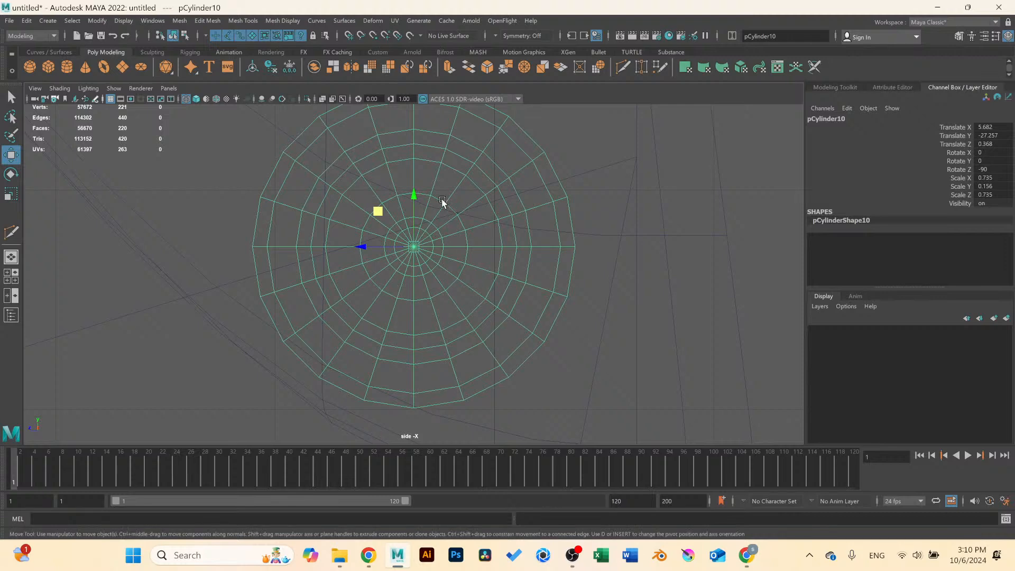
{"action": "key", "text": "r"}
{"action": "left_click_drag", "start_coordinate": [414, 247], "coordinate": [339, 250]}
{"action": "key", "text": "space"}
{"action": "key", "text": "5"}
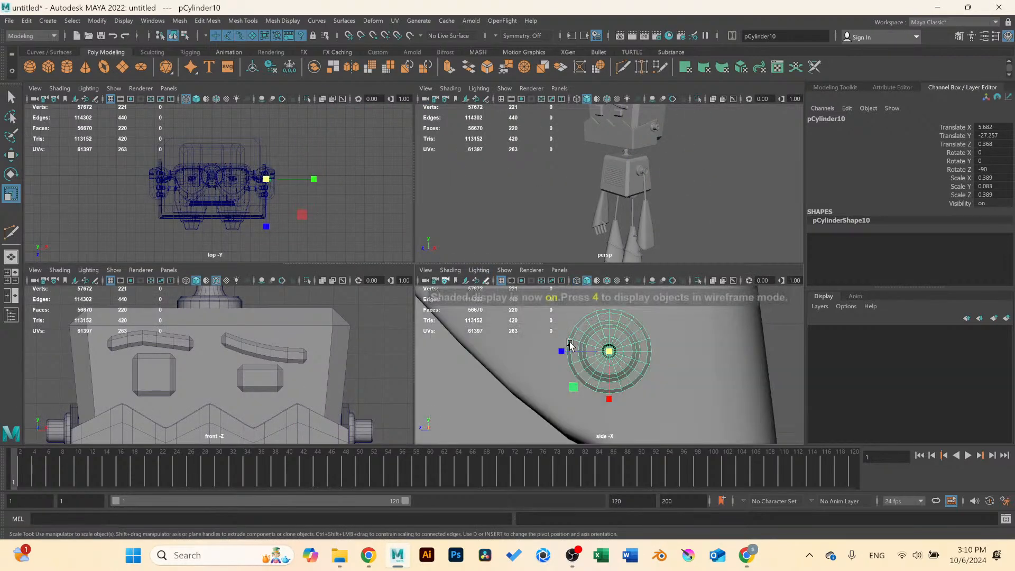
{"action": "key", "text": "space"}
{"action": "scroll", "coordinate": [515, 297], "scroll_direction": "down", "scroll_amount": 2}
{"action": "scroll", "coordinate": [427, 307], "scroll_direction": "up", "scroll_amount": 2}
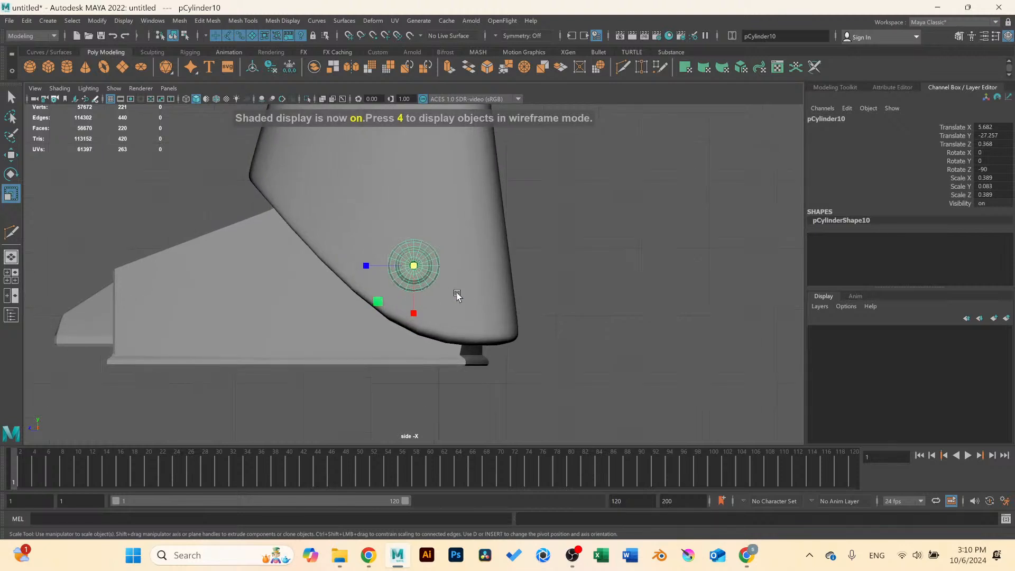
Reposition the small bolt within the shin guard's lower area at about Y -27.515, Z 0.086.
{"action": "key", "text": "w"}
{"action": "middle_click_drag", "start_coordinate": [379, 228], "coordinate": [393, 262]}
{"action": "left_click_drag", "start_coordinate": [393, 262], "coordinate": [396, 247]}
Move the bolt inward along X to about 3.999 so it sits against the shin guard's outer side.
{"action": "key", "text": "space"}
{"action": "key", "text": "space"}
{"action": "middle_click_drag", "start_coordinate": [532, 386], "coordinate": [532, 180], "text": "alt"}
{"action": "right_click_drag", "start_coordinate": [533, 180], "coordinate": [632, 311], "text": "alt"}
{"action": "middle_click_drag", "start_coordinate": [632, 311], "coordinate": [538, 330], "text": "alt"}
{"action": "left_click_drag", "start_coordinate": [538, 330], "coordinate": [574, 332], "text": "alt"}
{"action": "scroll", "coordinate": [575, 334], "scroll_direction": "up", "scroll_amount": 5}
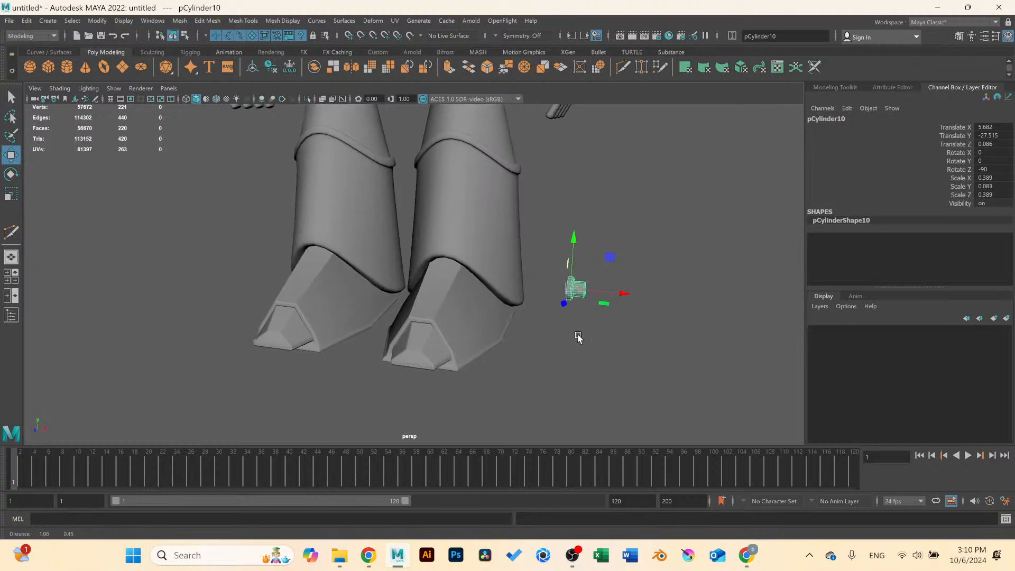
{"action": "left_click_drag", "start_coordinate": [682, 312], "coordinate": [607, 287]}
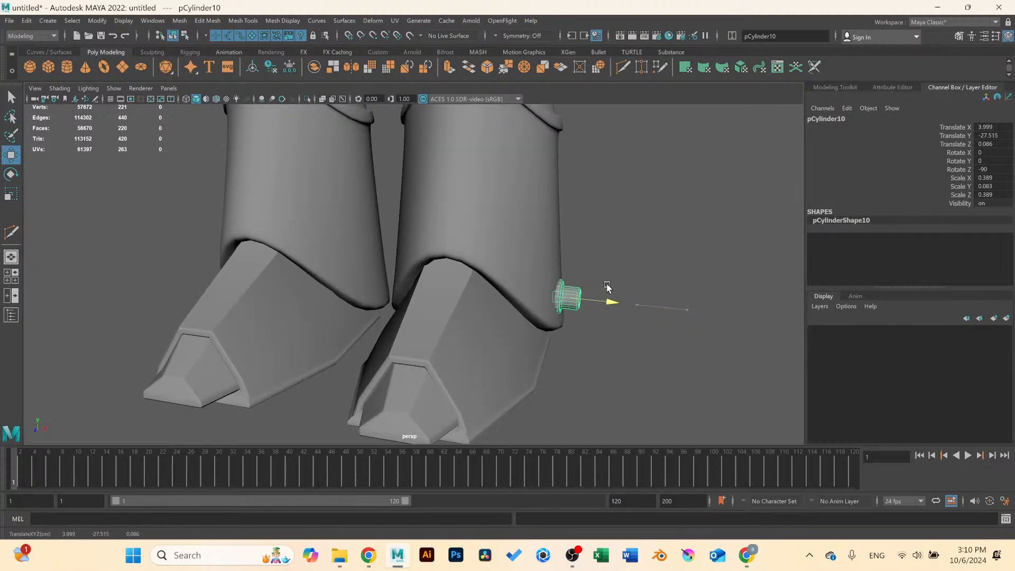
{"action": "left_click", "coordinate": [647, 209]}
{"action": "left_click_drag", "start_coordinate": [646, 210], "coordinate": [646, 279], "text": "alt"}
{"action": "scroll", "coordinate": [645, 296], "scroll_direction": "up", "scroll_amount": 3}
Duplicate the ankle bolt with the feet framed in the front view.
{"action": "left_click", "coordinate": [648, 309]}
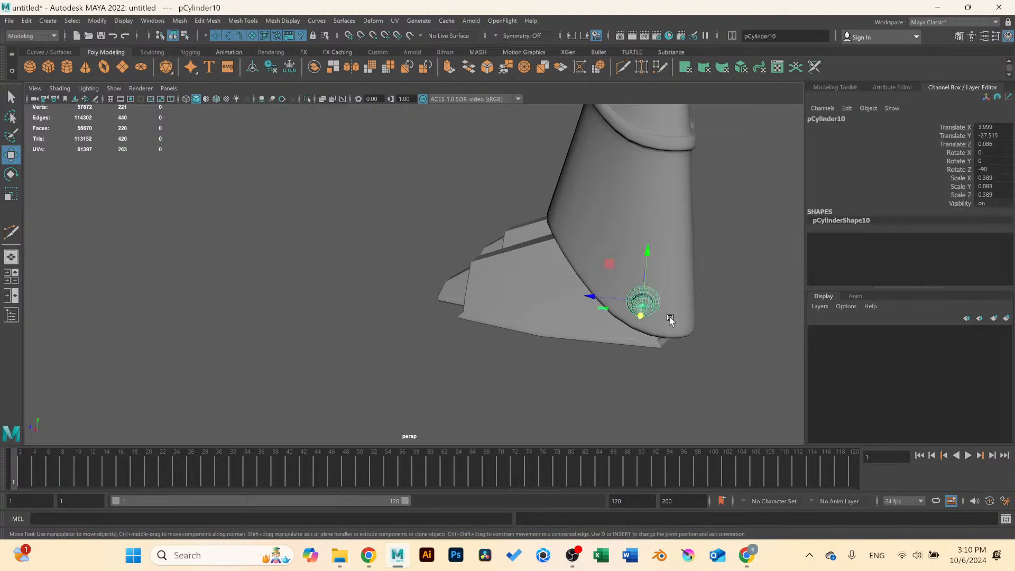
{"action": "key", "text": "space"}
{"action": "key", "text": "space"}
{"action": "scroll", "coordinate": [256, 334], "scroll_direction": "down", "scroll_amount": 5}
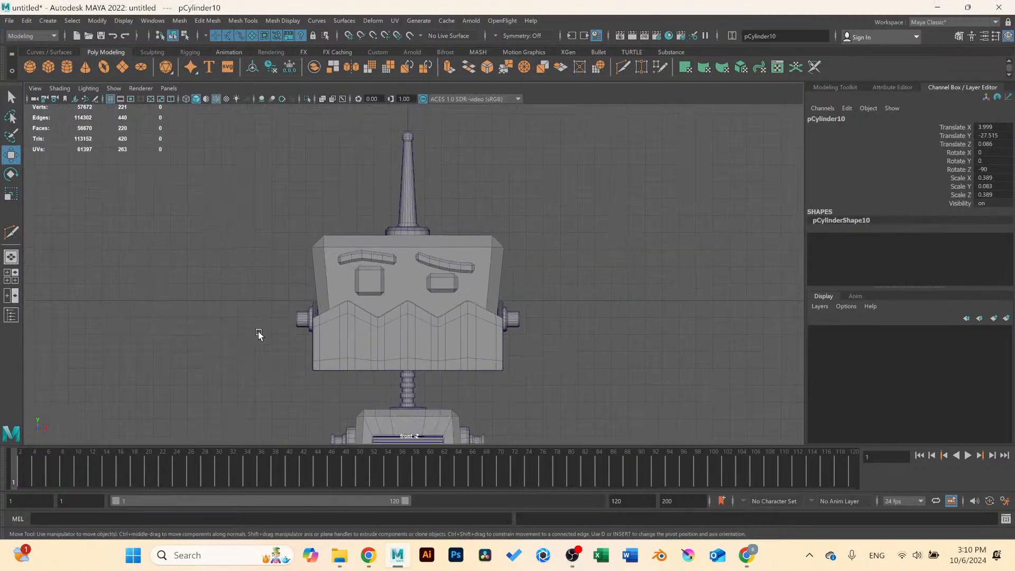
{"action": "middle_click_drag", "start_coordinate": [340, 379], "coordinate": [378, 111], "text": "alt"}
{"action": "right_click_drag", "start_coordinate": [429, 255], "coordinate": [767, 354], "text": "alt"}
{"action": "middle_click_drag", "start_coordinate": [400, 306], "coordinate": [400, 303], "text": "alt"}
{"action": "right_click_drag", "start_coordinate": [401, 306], "coordinate": [624, 357], "text": "alt"}
{"action": "key", "text": "ctrl+d"}
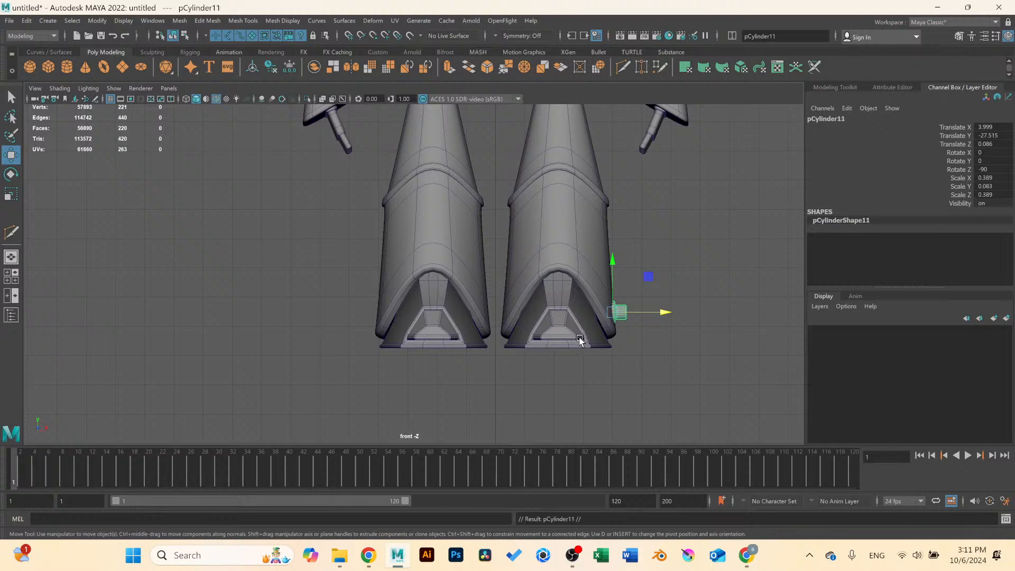
Turn the duplicated bolt around to face the opposite way and move it along X to the other leg's outer ankle.
{"action": "key", "text": "e"}
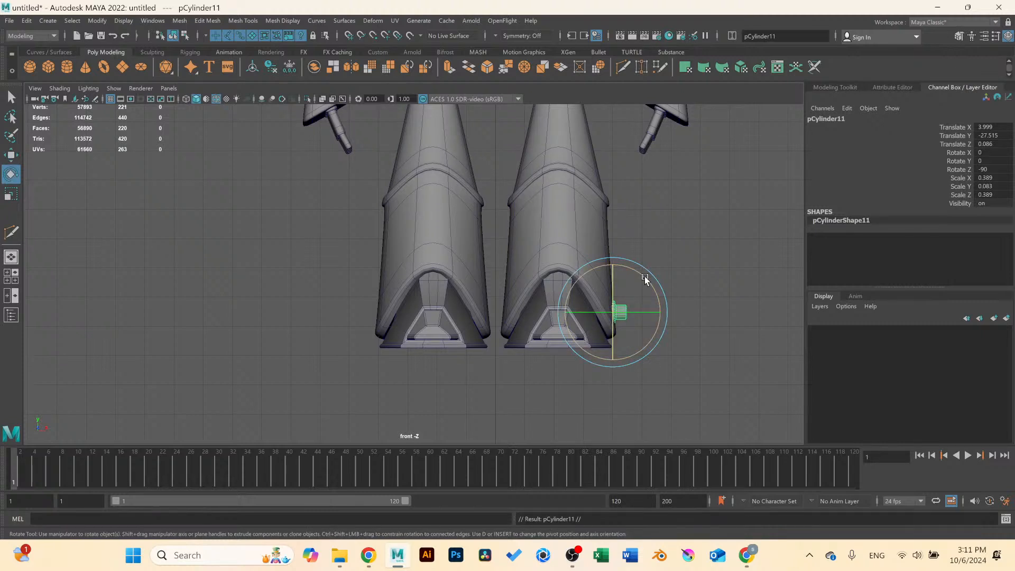
{"action": "left_click_drag", "start_coordinate": [645, 280], "coordinate": [565, 261]}
{"action": "key", "text": "w"}
{"action": "left_click_drag", "start_coordinate": [662, 313], "coordinate": [545, 300]}
Examine how both ankle bolts sit against the shin guards in the perspective view.
{"action": "key", "text": "space"}
{"action": "key", "text": "space"}
{"action": "left_click", "coordinate": [445, 242]}
{"action": "middle_click_drag", "start_coordinate": [455, 280], "coordinate": [514, 324], "text": "alt"}
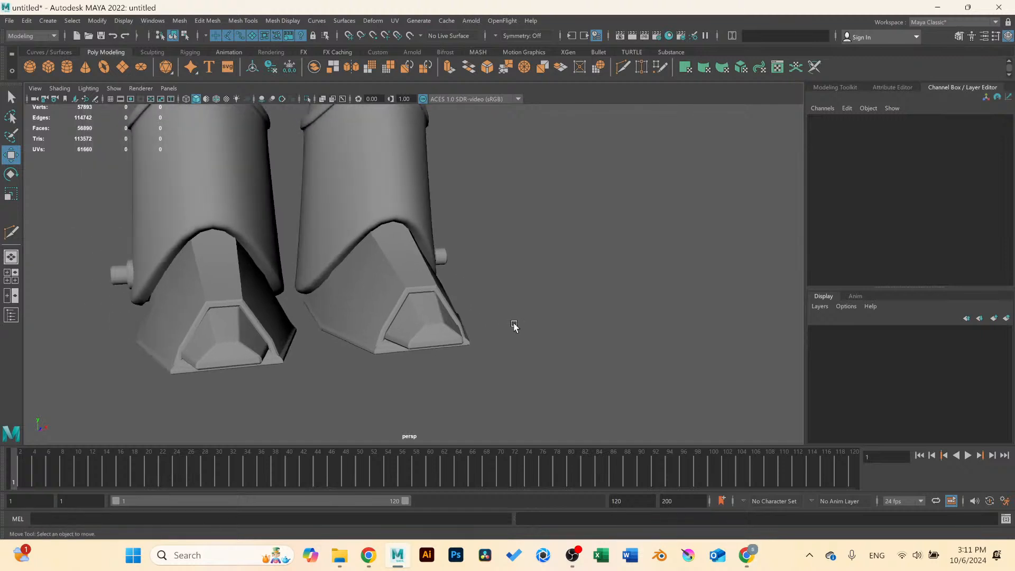
{"action": "left_click_drag", "start_coordinate": [524, 326], "coordinate": [466, 323], "text": "alt"}
{"action": "middle_click_drag", "start_coordinate": [466, 321], "coordinate": [437, 365], "text": "alt"}
{"action": "right_click_drag", "start_coordinate": [441, 363], "coordinate": [587, 331], "text": "alt"}
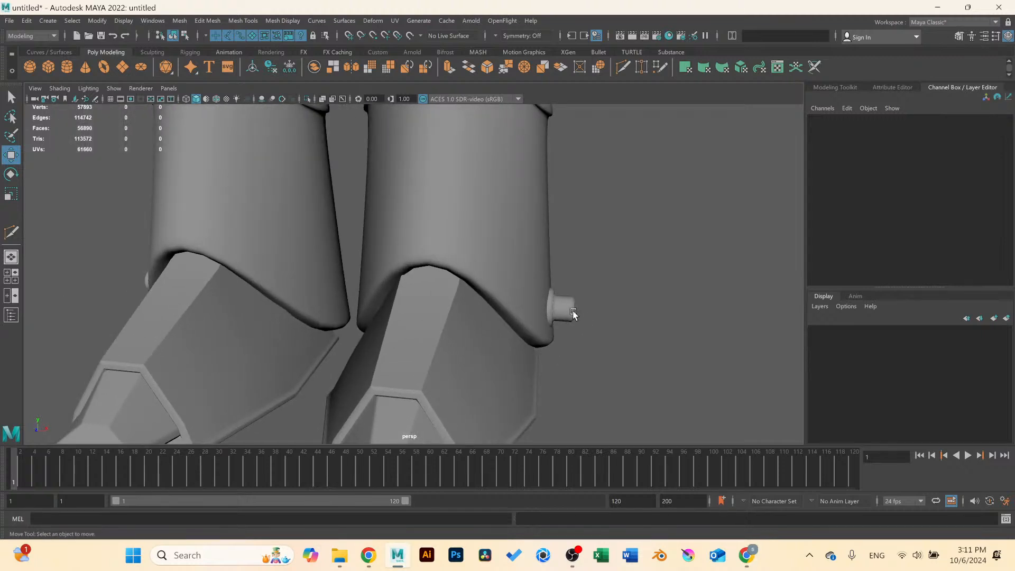
{"action": "left_click", "coordinate": [574, 315]}
{"action": "left_click", "coordinate": [578, 233]}
{"action": "left_click_drag", "start_coordinate": [578, 233], "coordinate": [572, 236], "text": "alt"}
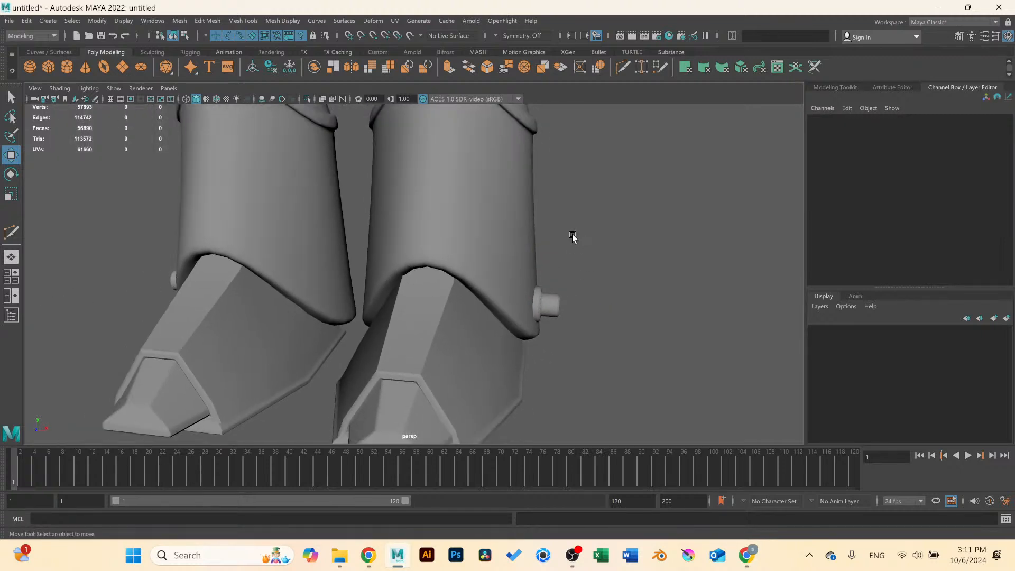
{"action": "scroll", "coordinate": [565, 239], "scroll_direction": "down", "scroll_amount": 4}
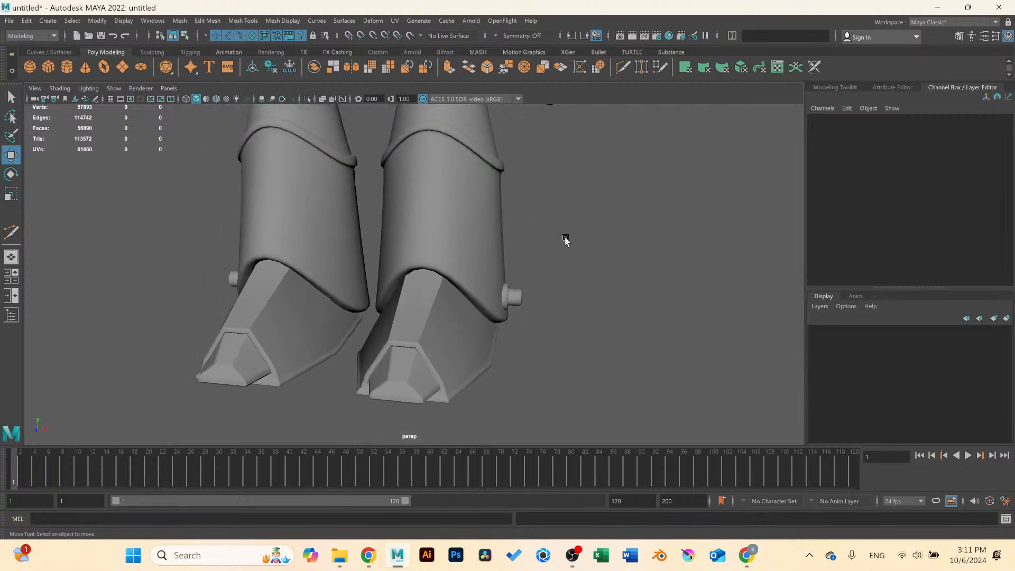
Review the complete robot model from the front and from three-quarter angles.
{"action": "scroll", "coordinate": [564, 239], "scroll_direction": "down", "scroll_amount": 5}
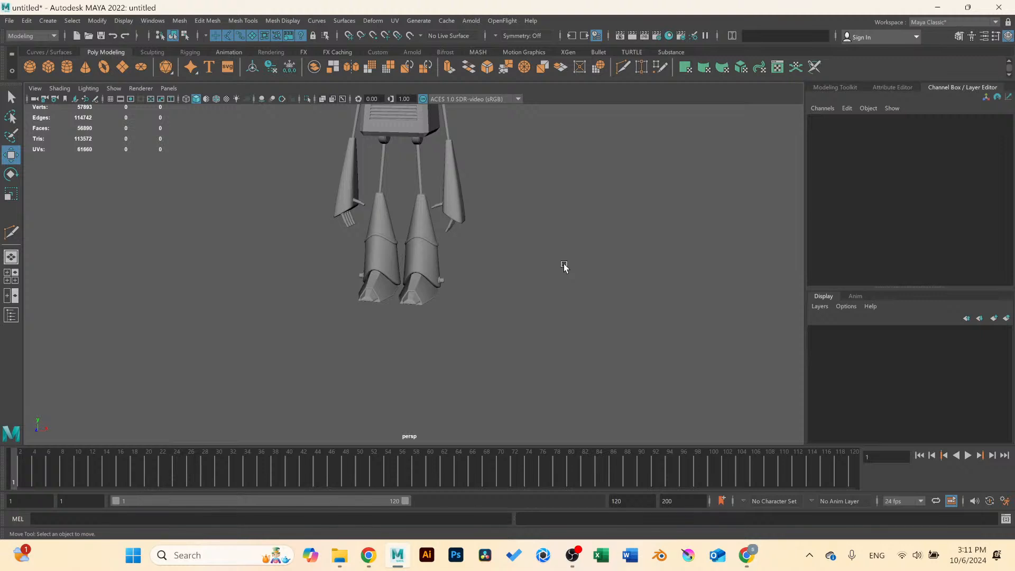
{"action": "middle_click_drag", "start_coordinate": [477, 206], "coordinate": [492, 274], "text": "alt"}
{"action": "scroll", "coordinate": [492, 274], "scroll_direction": "down", "scroll_amount": 3}
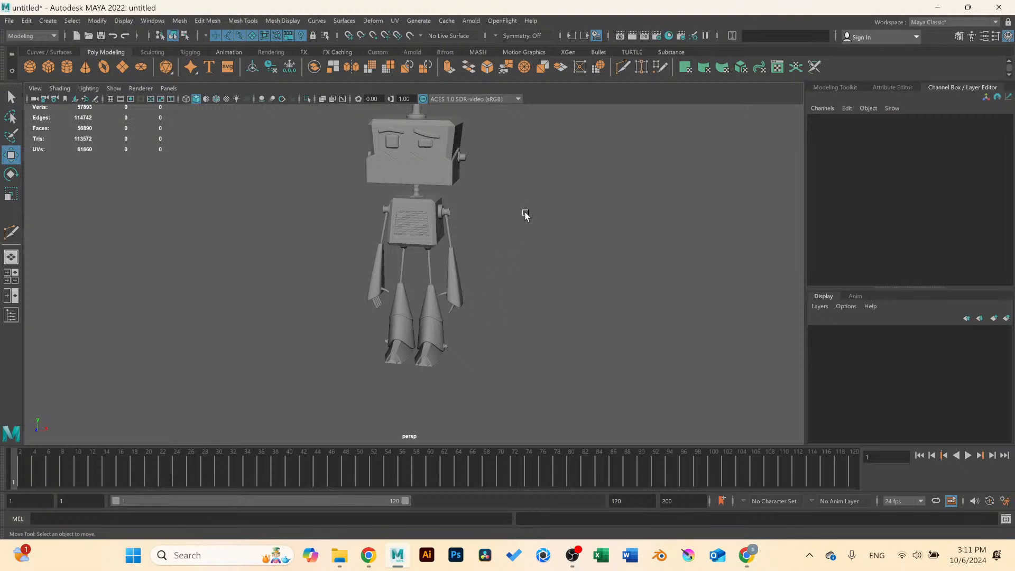
{"action": "left_click_drag", "start_coordinate": [525, 214], "coordinate": [482, 292], "text": "alt"}
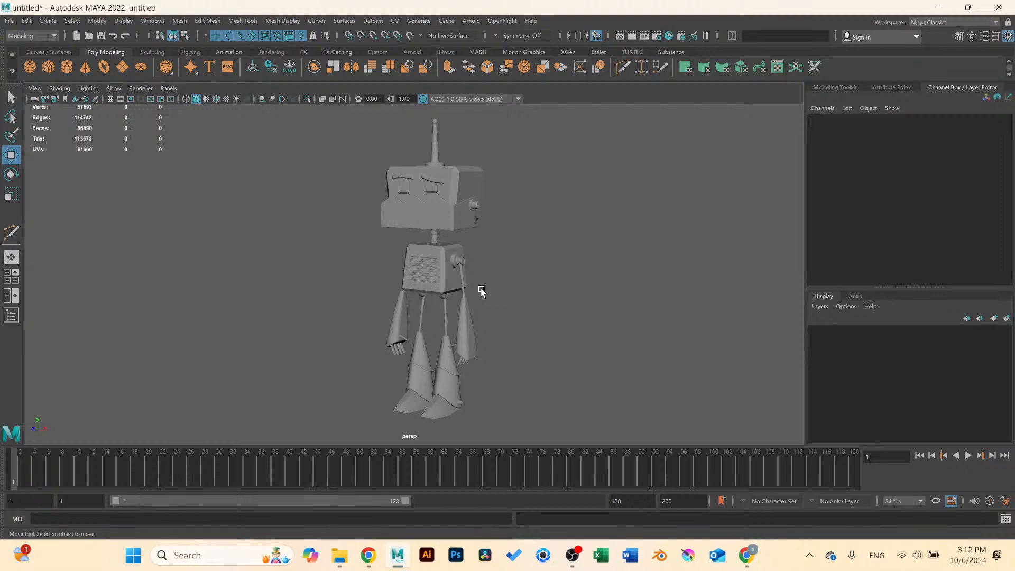
{"action": "scroll", "coordinate": [465, 203], "scroll_direction": "down", "scroll_amount": 5}
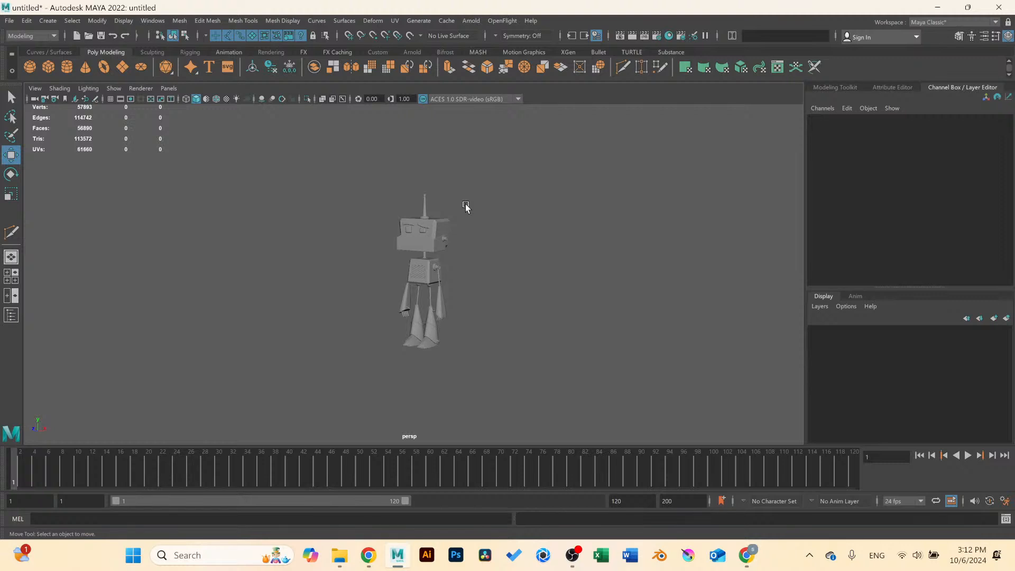
{"action": "right_click_drag", "start_coordinate": [378, 252], "coordinate": [502, 262], "text": "alt"}
{"action": "middle_click_drag", "start_coordinate": [516, 258], "coordinate": [493, 265], "text": "alt"}
{"action": "mouse_move", "coordinate": [444, 259]}
{"action": "left_mouse_down", "text": "alt"}
{"action": "mouse_move", "coordinate": [548, 277]}
{"action": "mouse_move", "coordinate": [454, 275]}
{"action": "left_mouse_up", "text": "alt"}
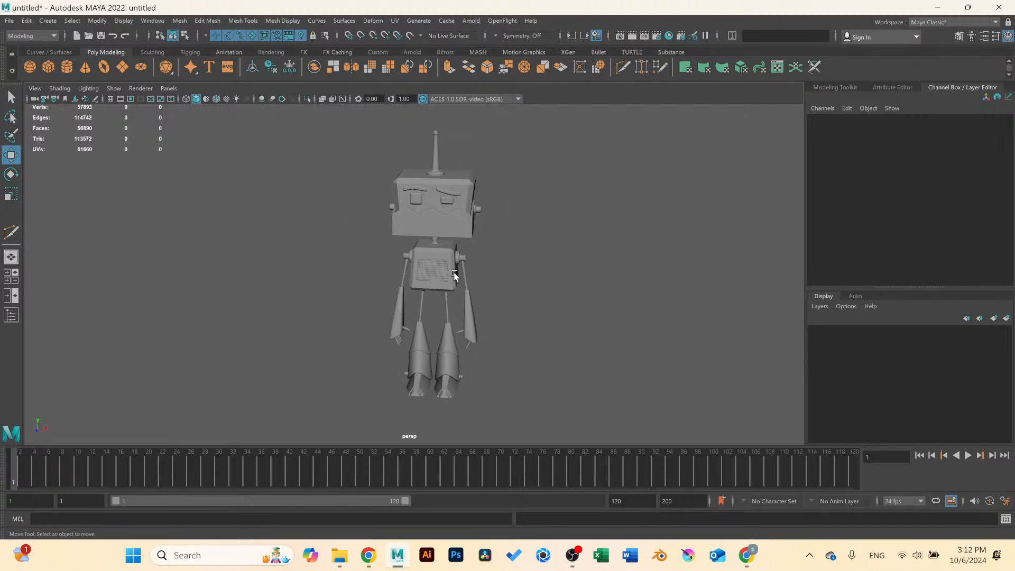
{"action": "right_click_drag", "start_coordinate": [454, 273], "coordinate": [469, 277], "text": "alt"}
{"action": "left_click_drag", "start_coordinate": [470, 277], "coordinate": [395, 280], "text": "alt"}
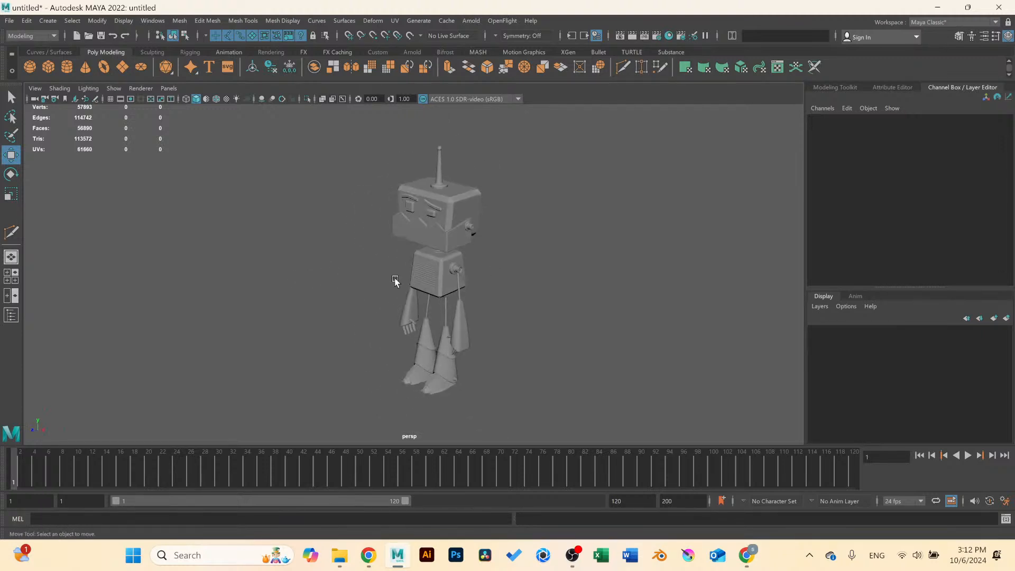